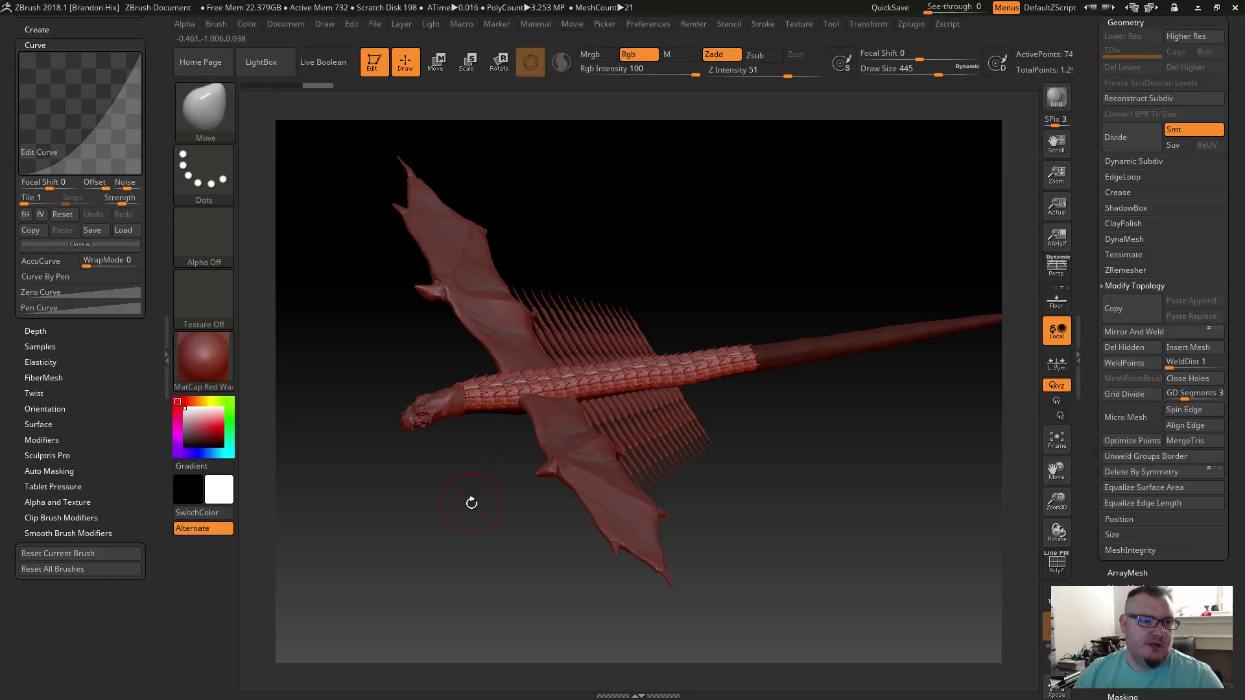
ctrl+right_drag(473, 498, 531, 436)
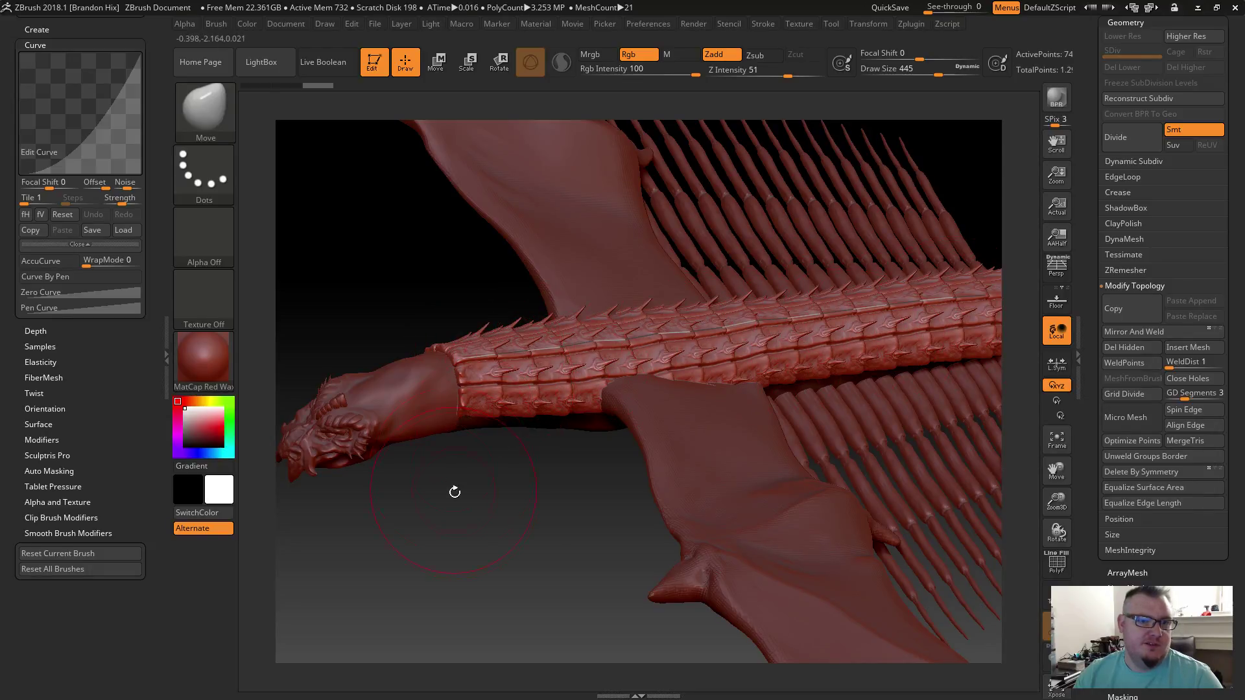
drag(455, 490, 519, 522)
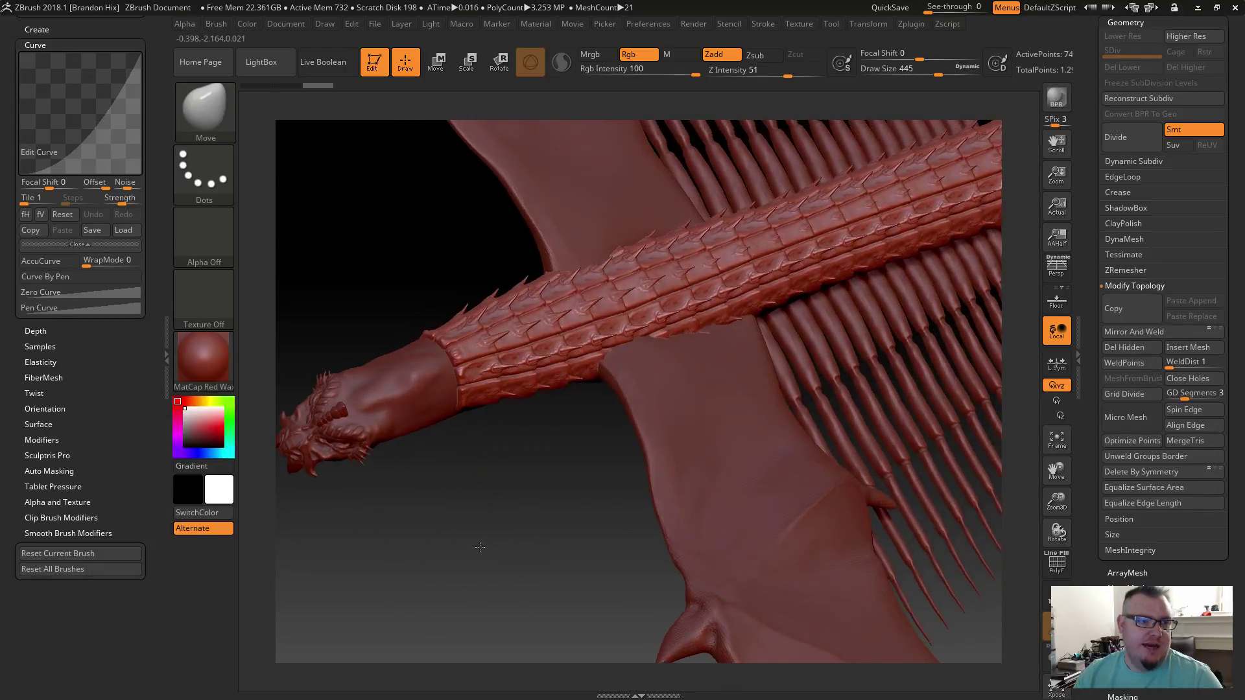
key(f)
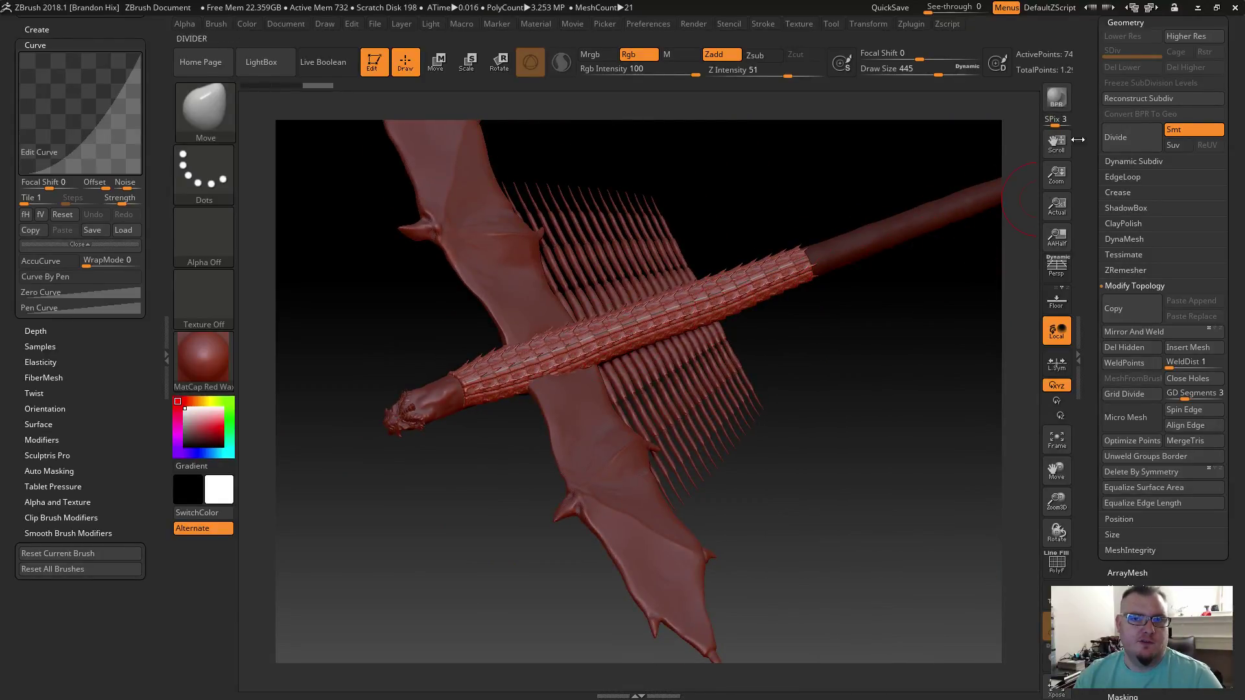
Step: Leave edit mode and clear the current dragon from the canvas
scroll(1096, 184, up, 5)
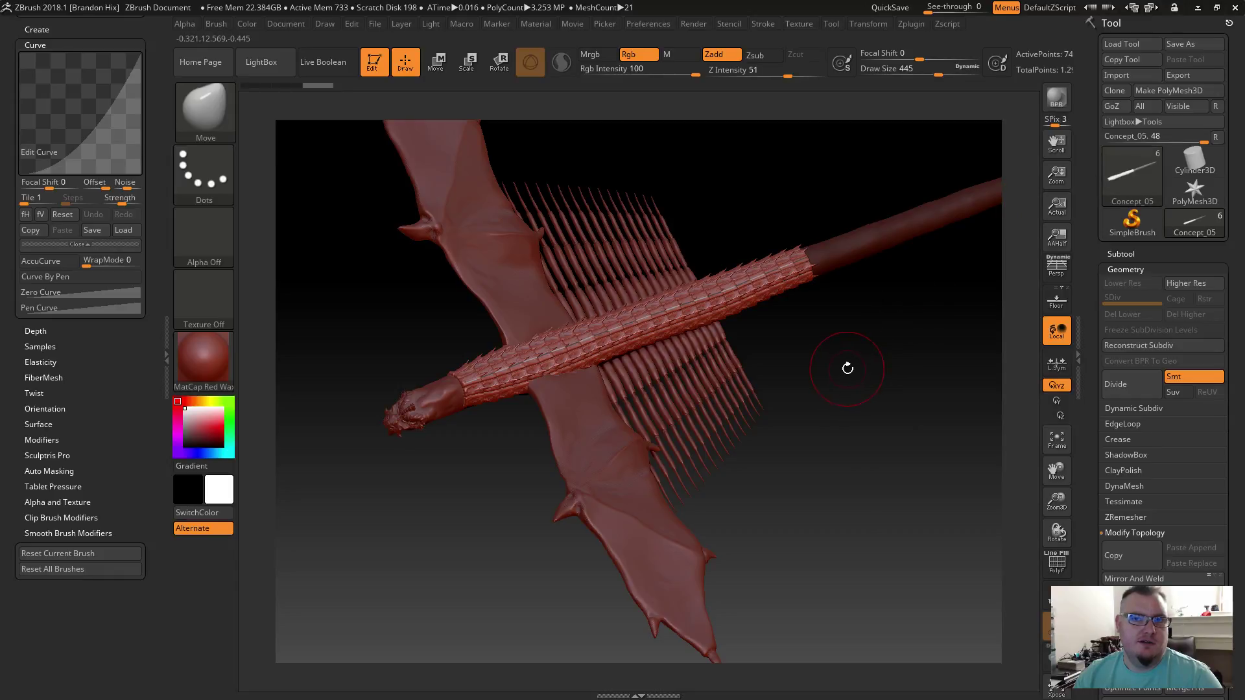
key(t)
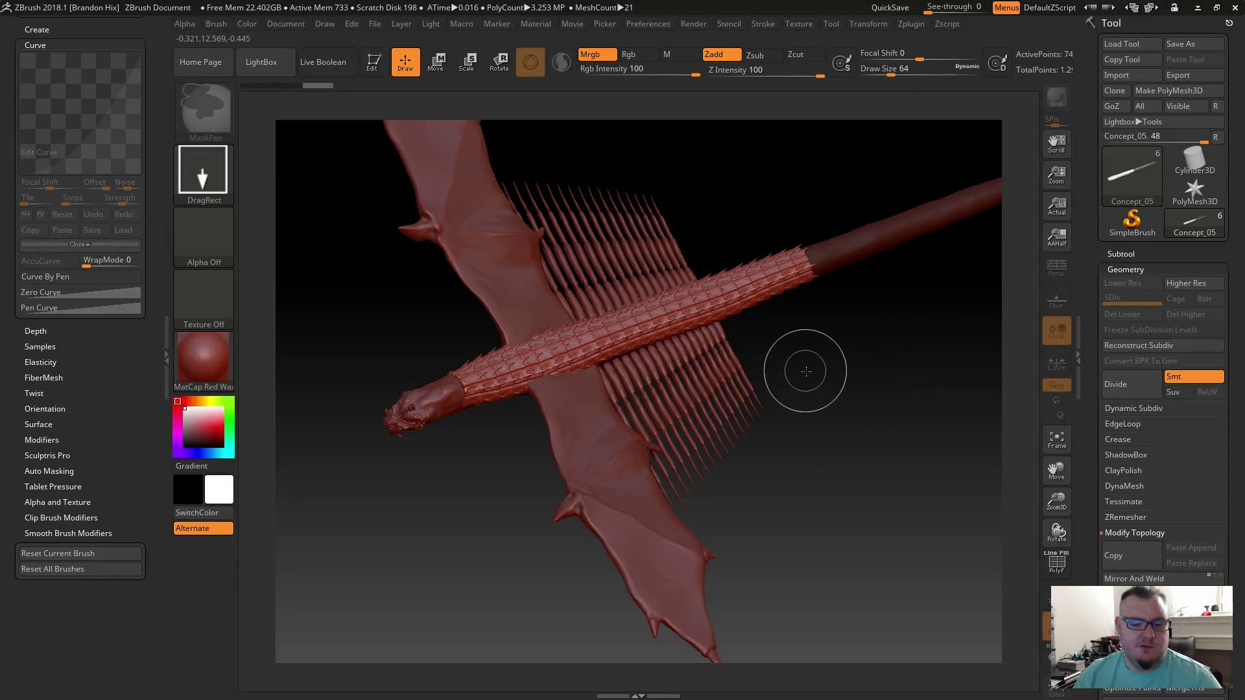
key(ctrl+n)
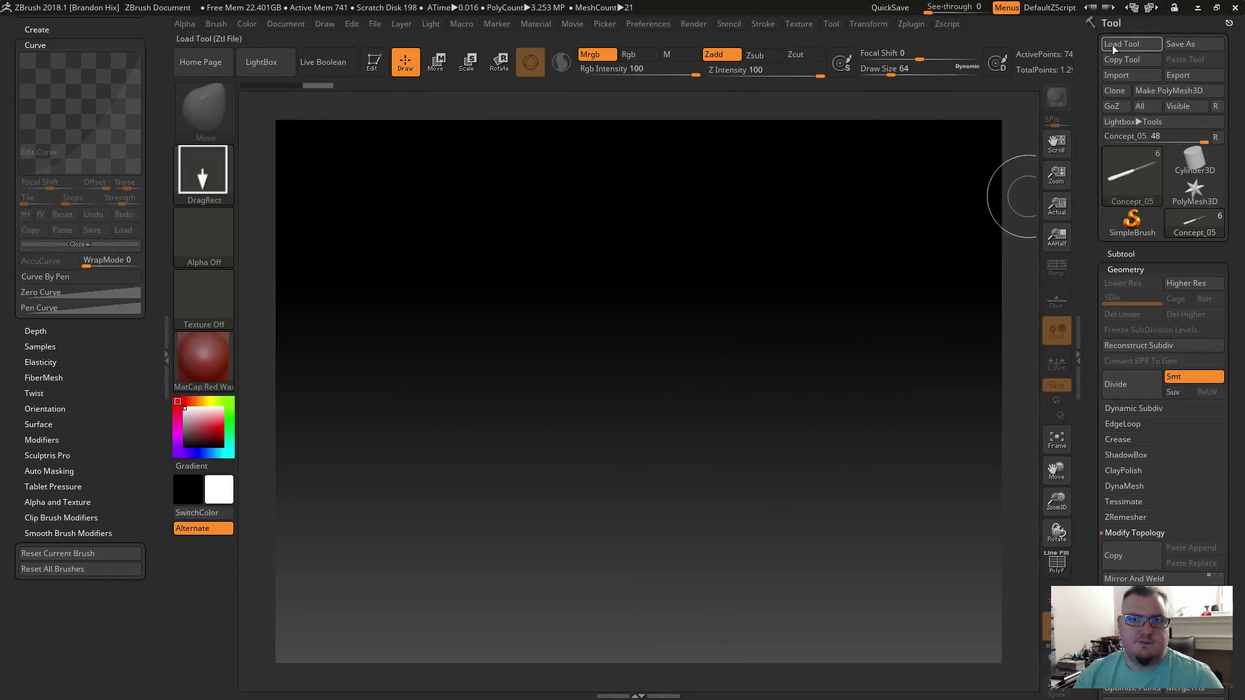
Step: Load the Concept_07 tool from the Dragon Concepts folder and place it on the canvas in edit mode
click(1114, 44)
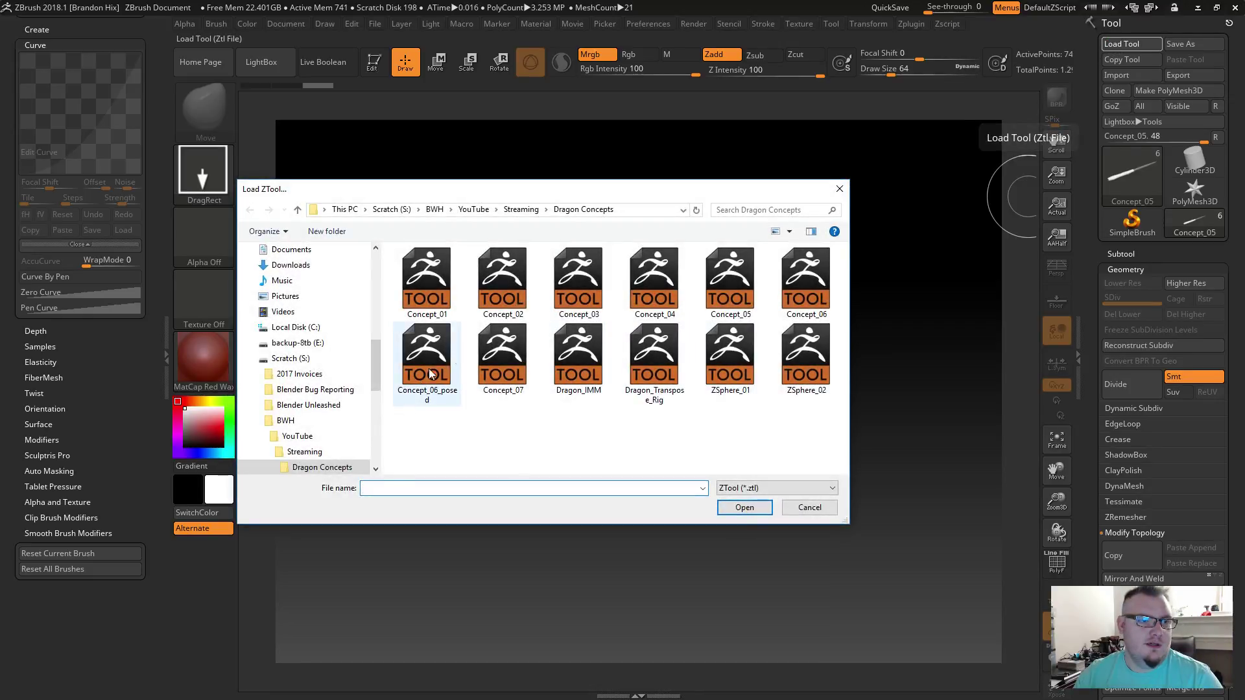
double_click(503, 360)
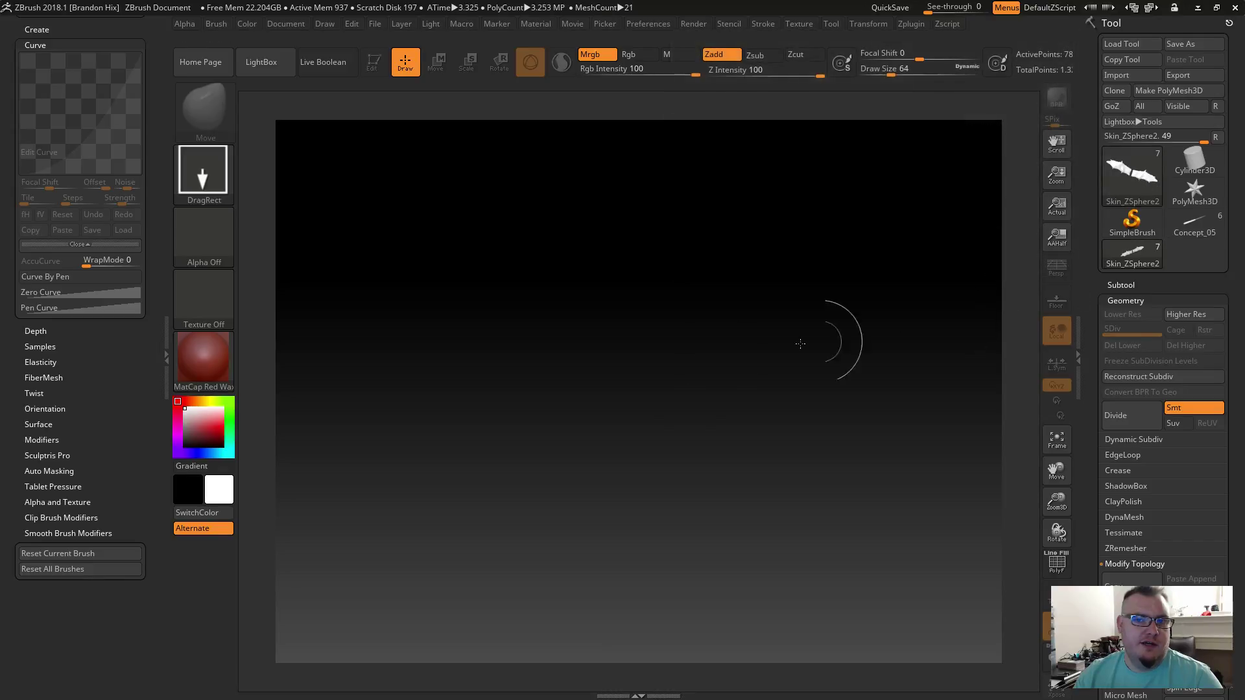
drag(703, 319, 703, 391)
key(t)
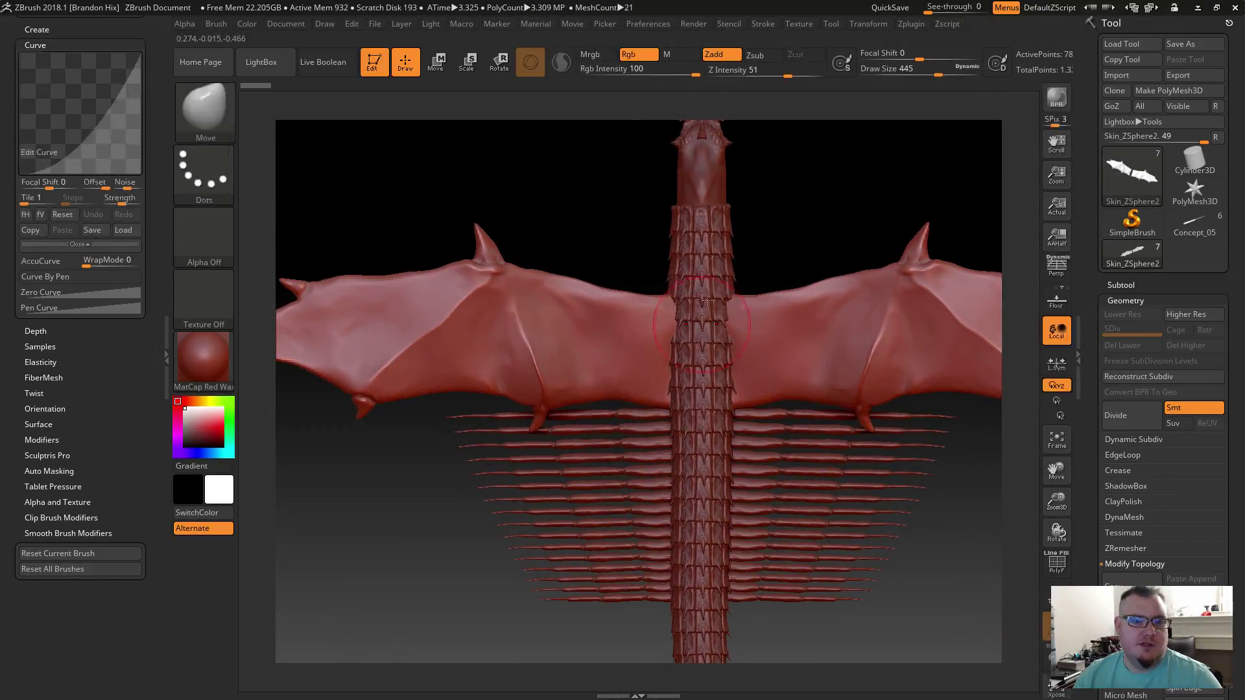
Step: Examine the loaded dragon's head, wings, rib spines and scaled body from the front and above
mouse_move(847, 248)
mouse_down()
mouse_move(843, 149)
mouse_move(649, 363)
mouse_move(605, 437)
mouse_up()
mouse_move(546, 534)
mouse_down()
mouse_move(566, 450)
mouse_move(524, 556)
mouse_move(551, 543)
mouse_up()
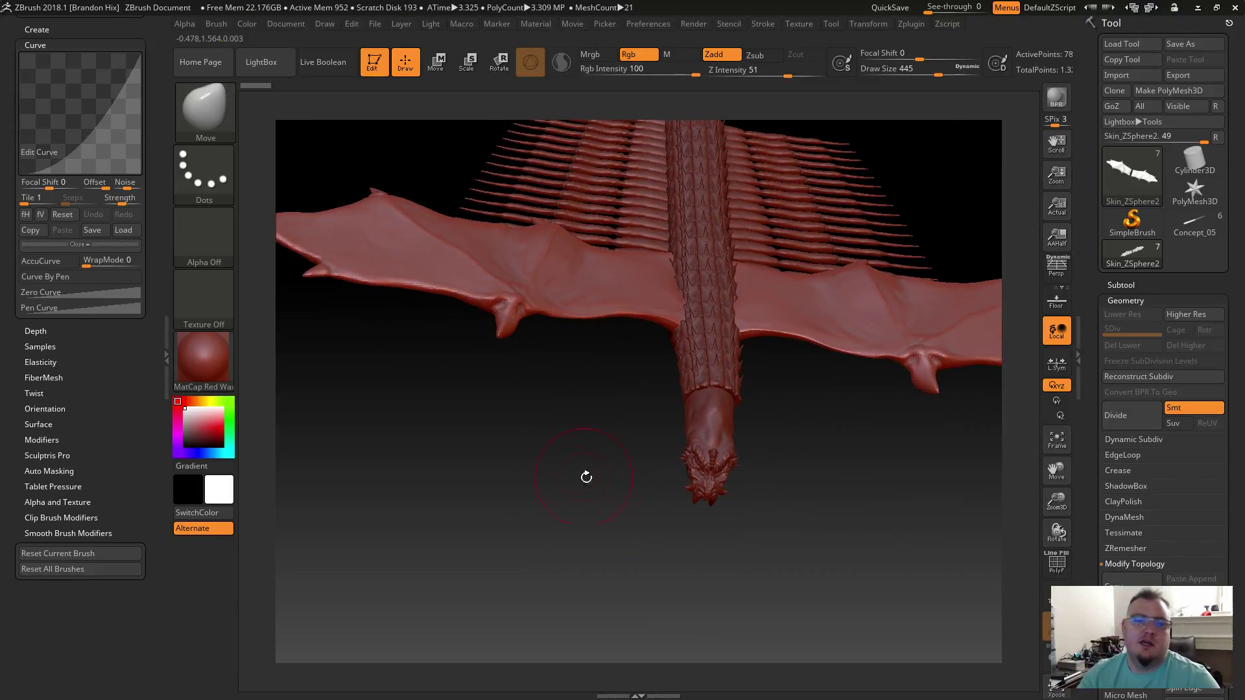
drag(792, 437, 737, 536)
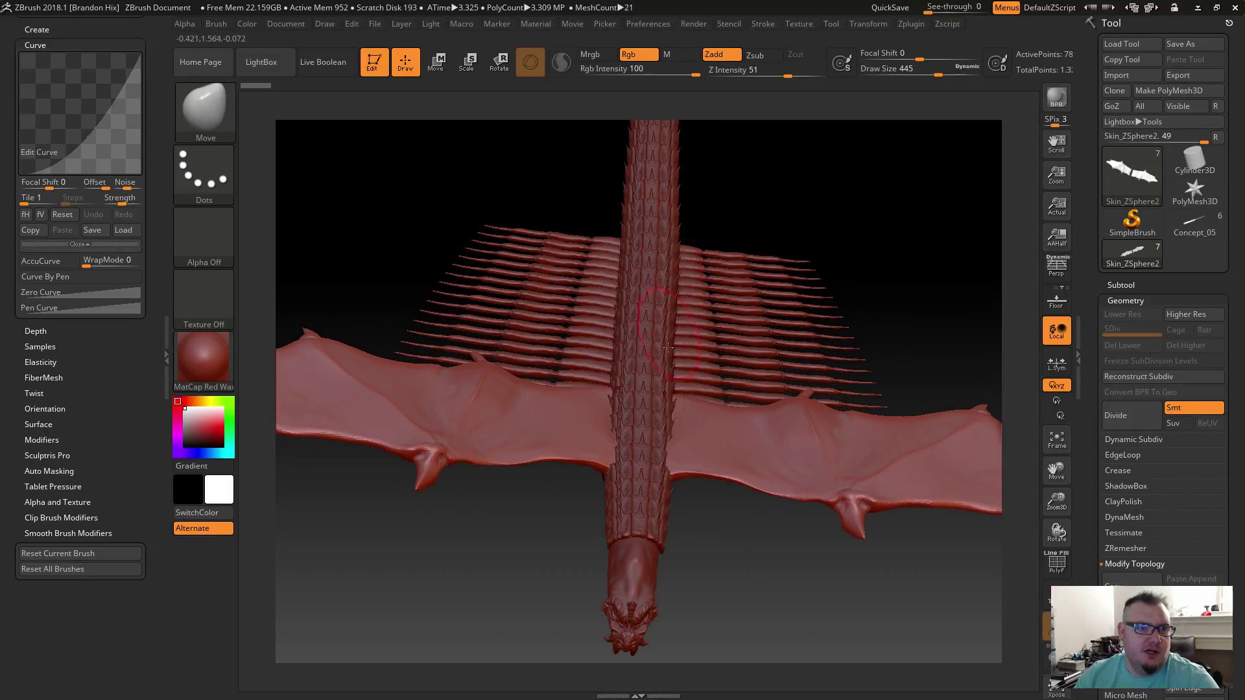
drag(767, 147, 754, 162)
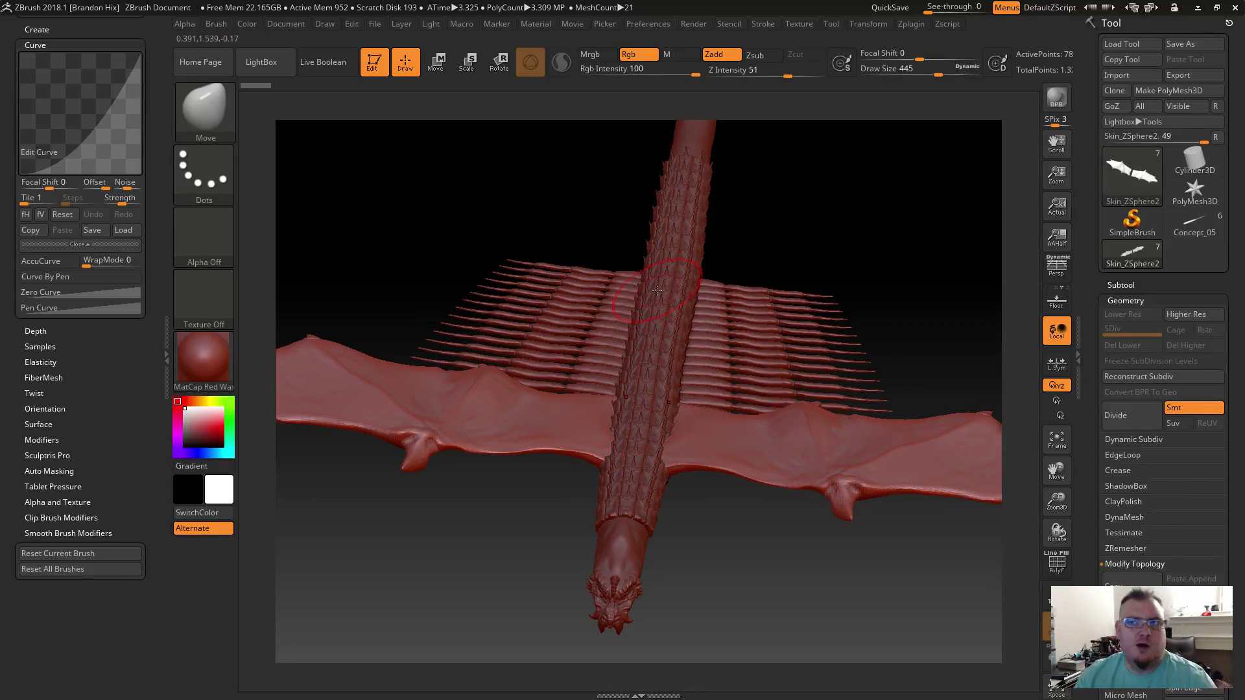
mouse_move(759, 227)
mouse_down()
mouse_move(760, 250)
mouse_move(763, 226)
mouse_up()
shift+drag(684, 272, 681, 398)
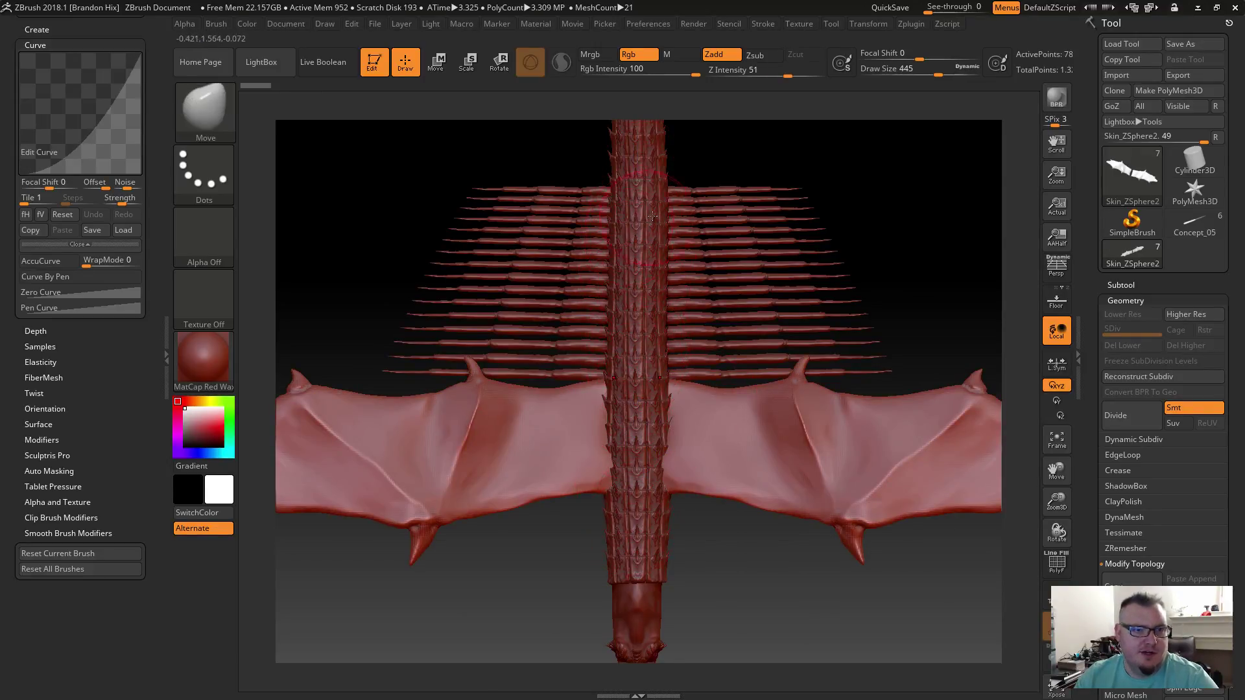
drag(753, 144, 745, 300)
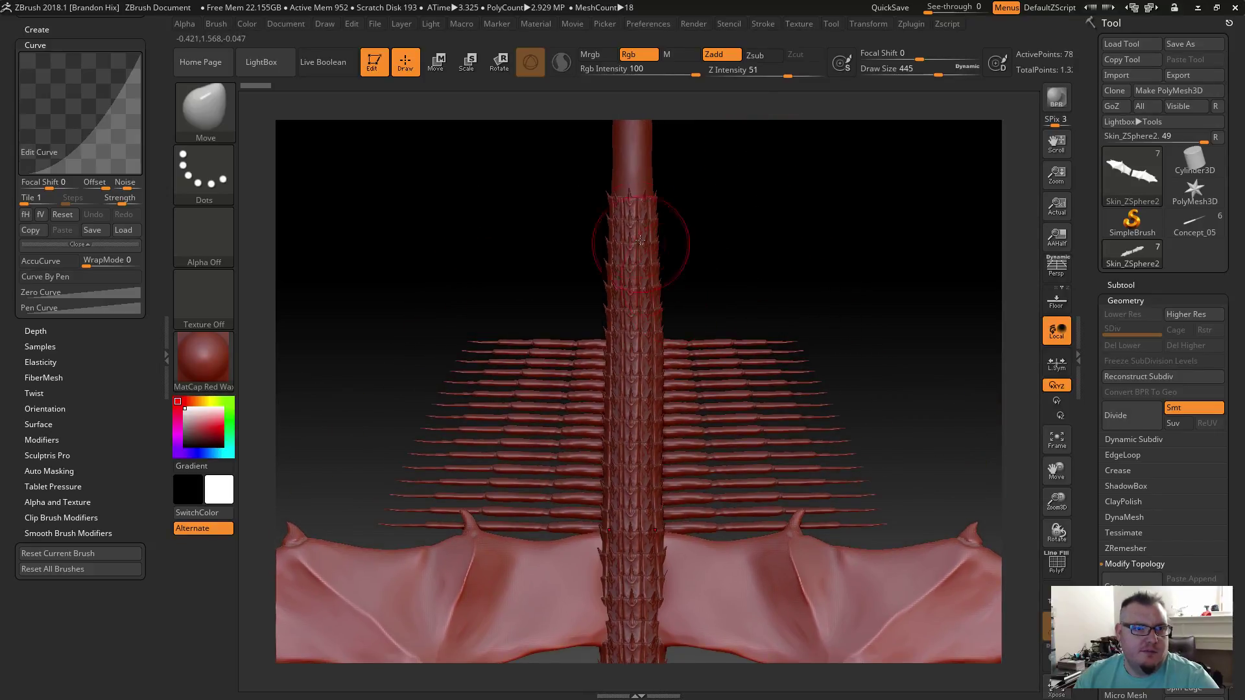
drag(798, 250, 681, 636)
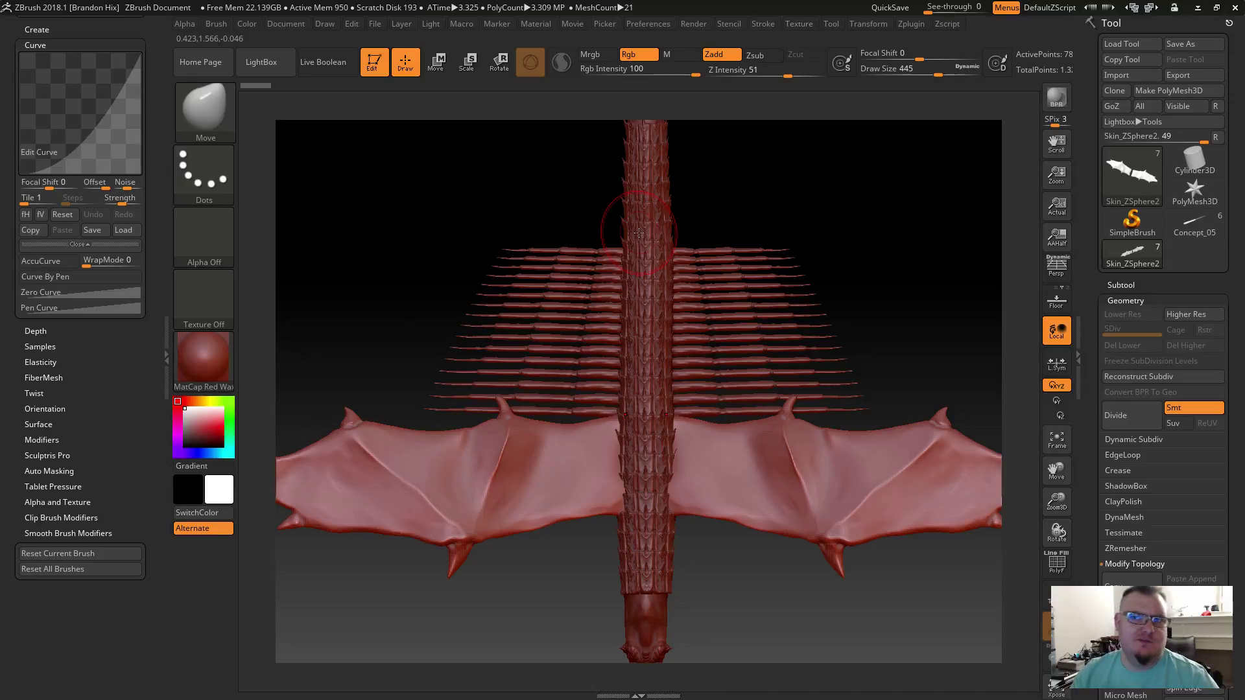
Step: Select the Move brush from the 3D sculpting brushes
click(205, 114)
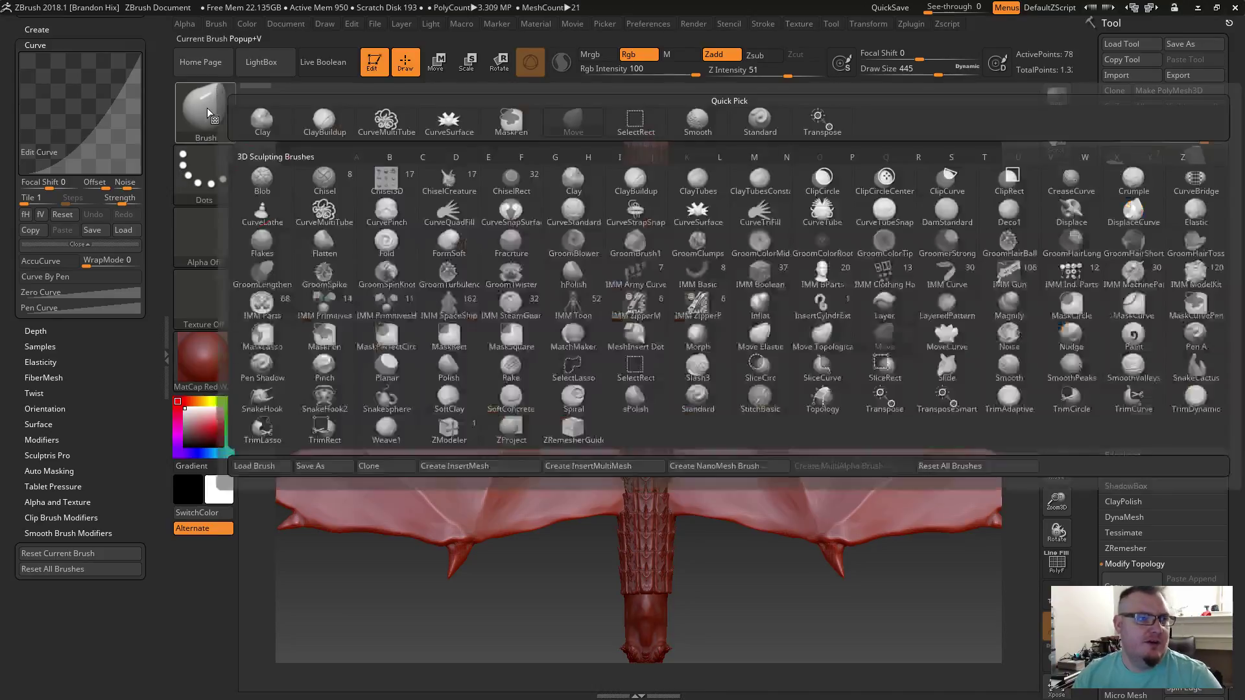
click(206, 125)
key(m)
key(v)
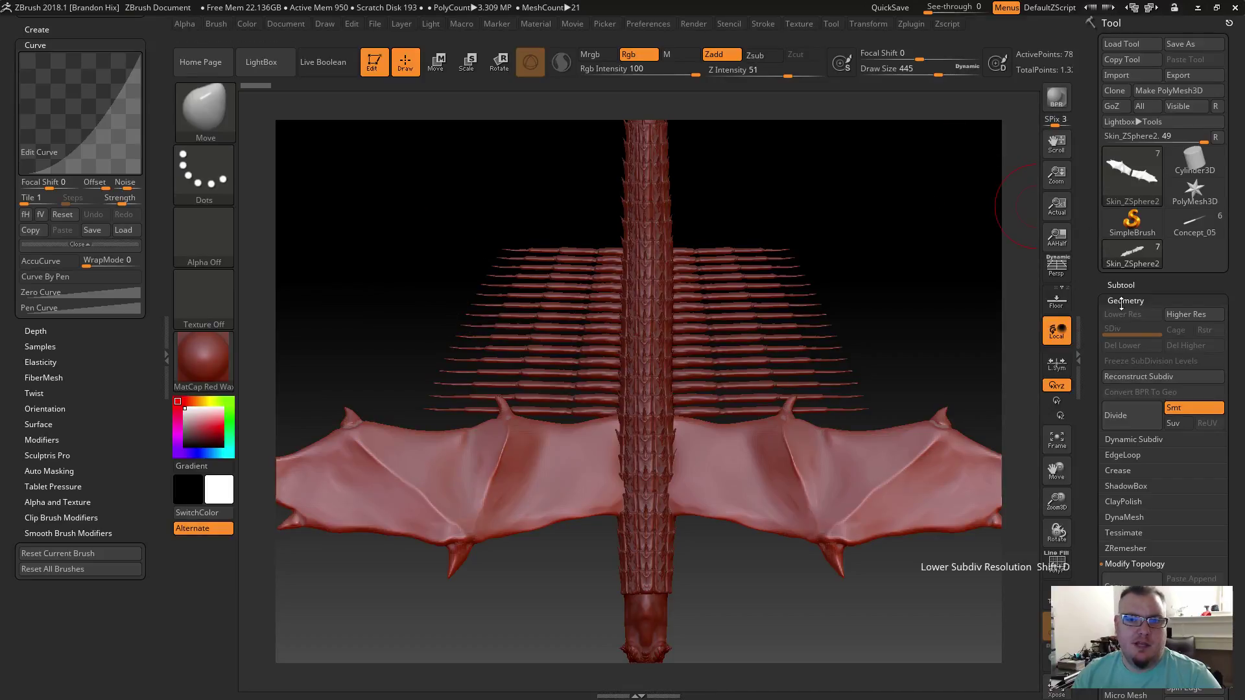
Step: Try Mirror And Weld on the wings subtool, Skin_ZSphere2, and undo the operation
drag(1089, 420, 1102, 246)
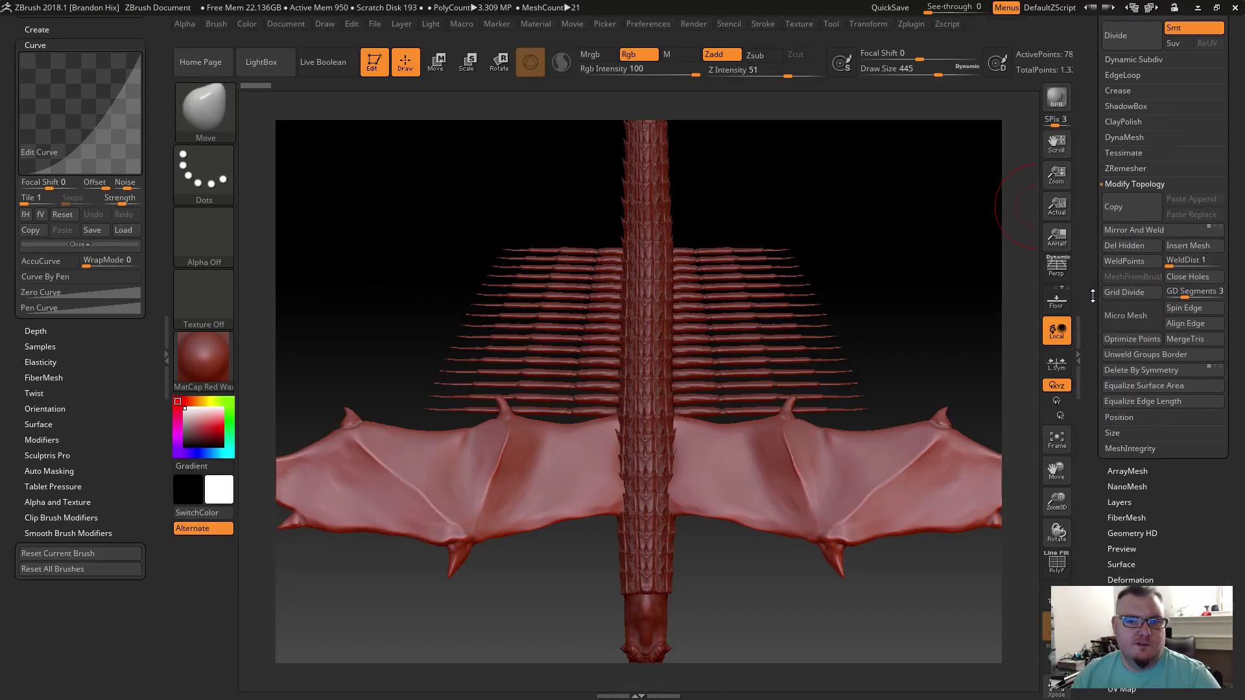
click(1132, 230)
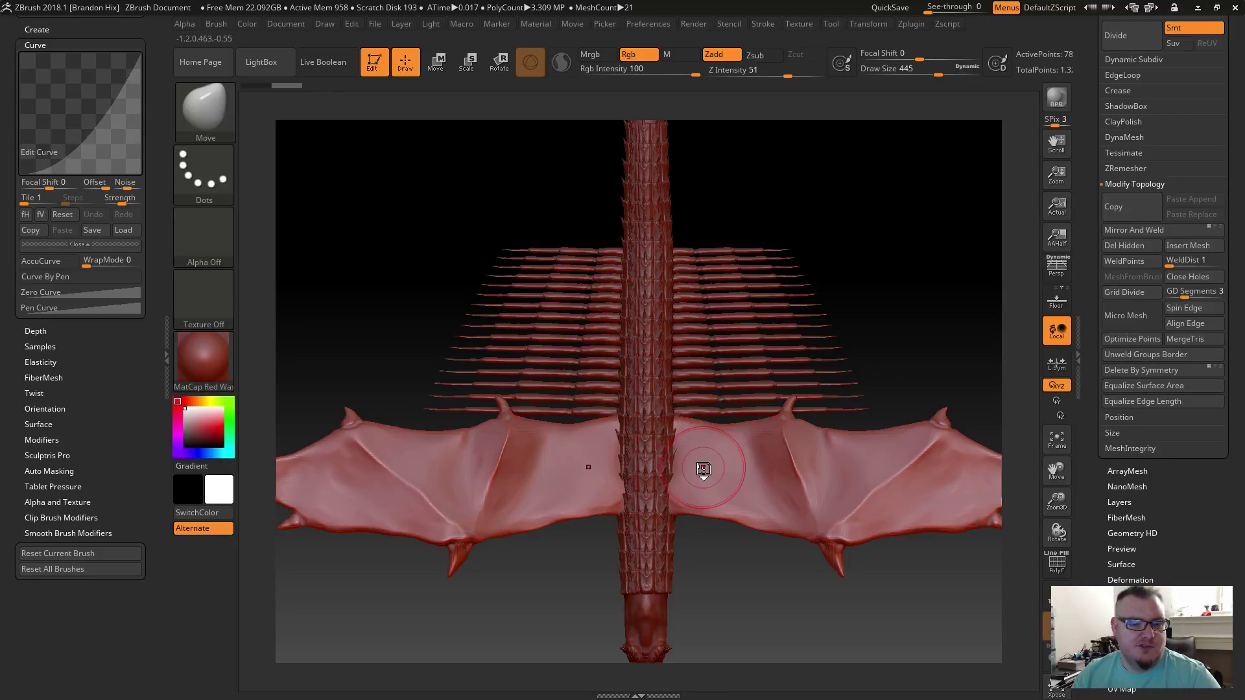
key(ctrl+z)
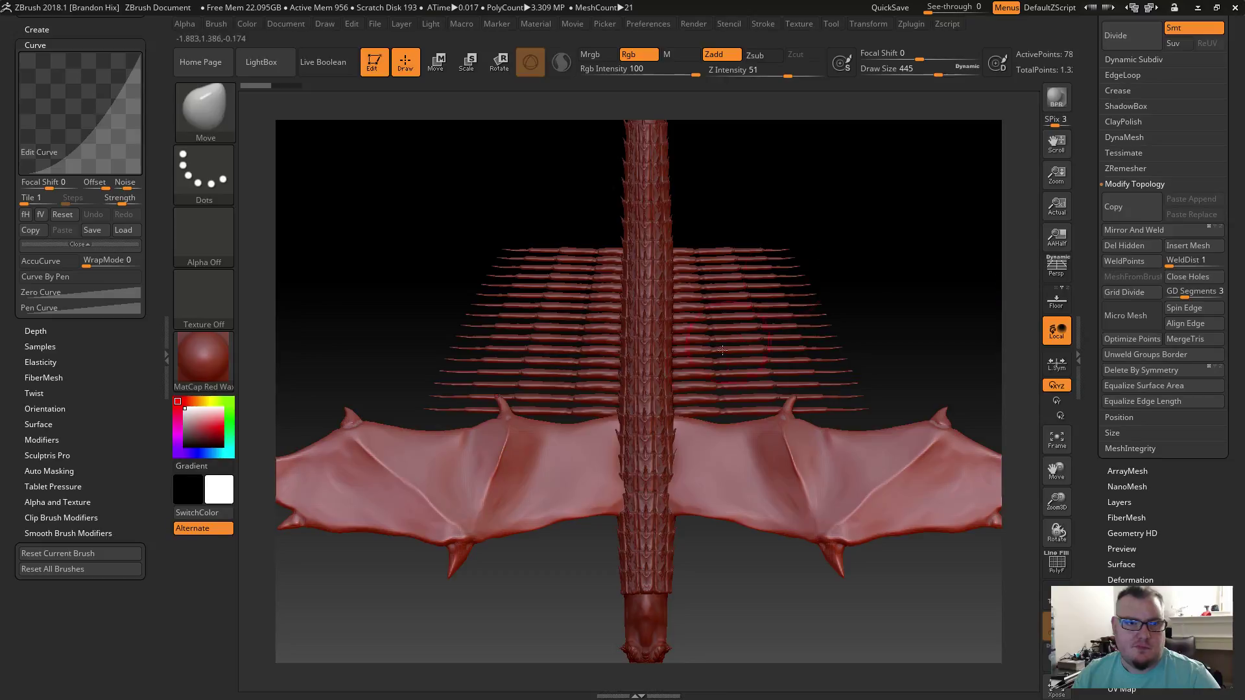
Step: Try Mirror And Weld on the scaled body subtool, Concept_05, and check the symmetry along its back
alt+click(649, 456)
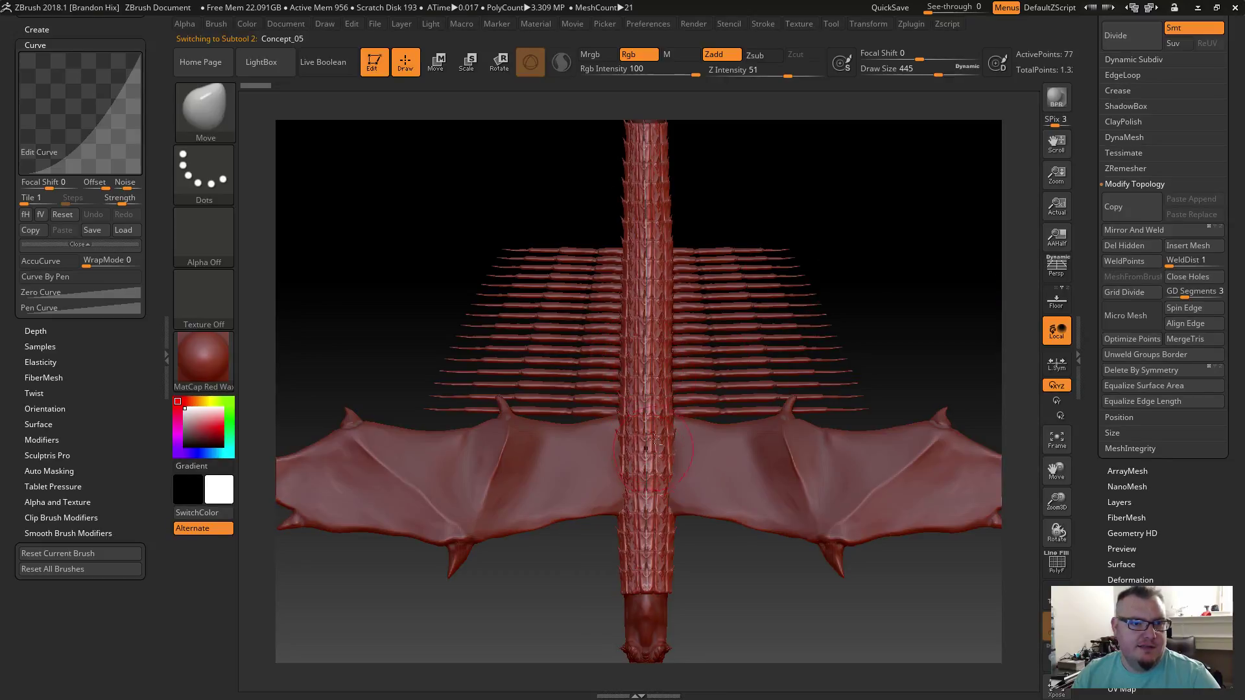
alt+drag(737, 570, 940, 257)
click(1142, 229)
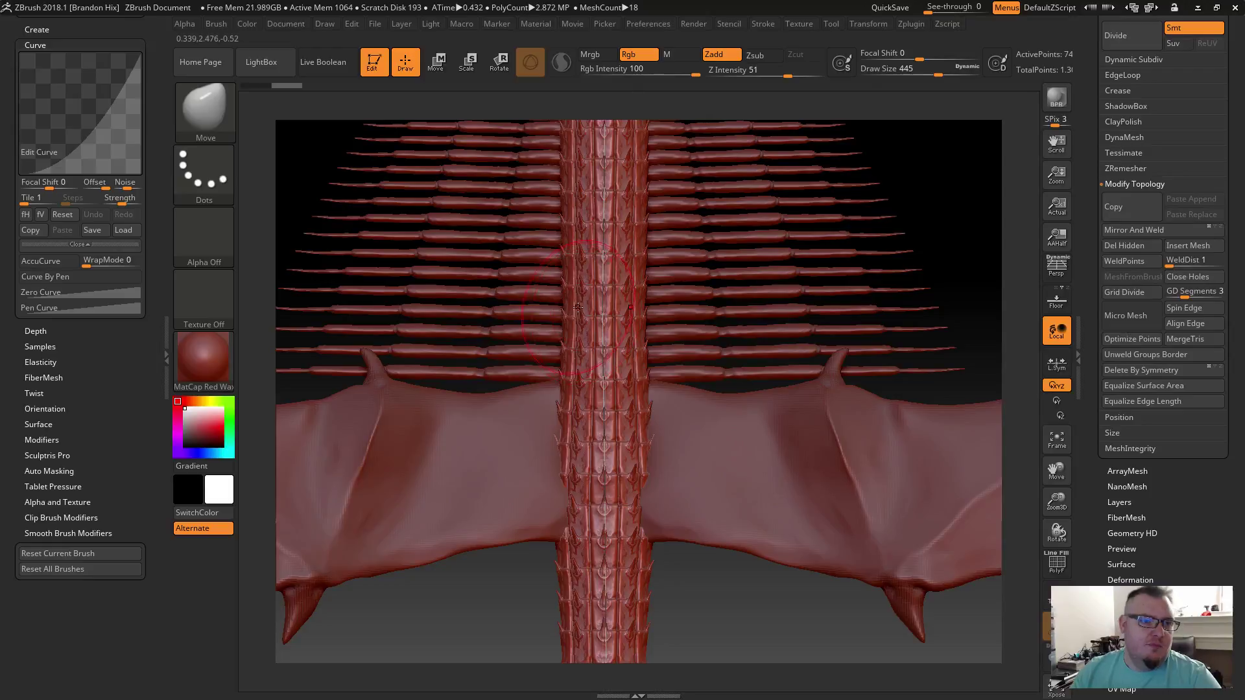
mouse_move(762, 596)
mouse_down()
mouse_move(771, 472)
mouse_move(648, 363)
mouse_up()
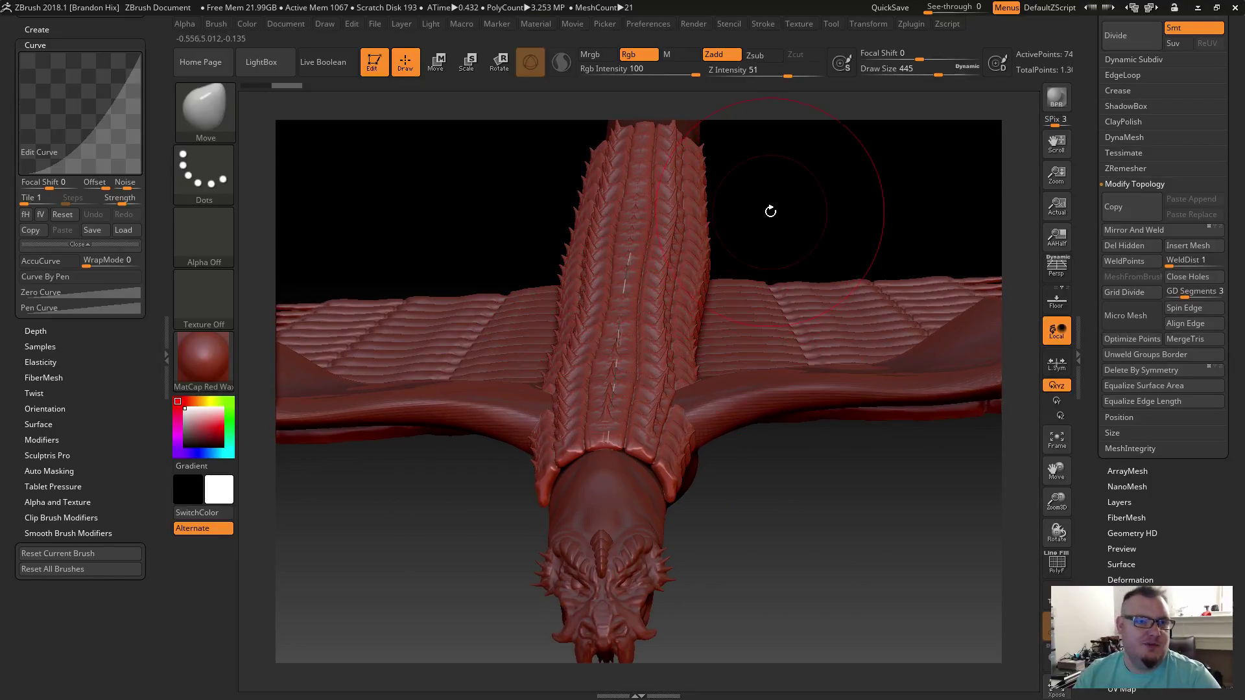
drag(775, 208, 748, 224)
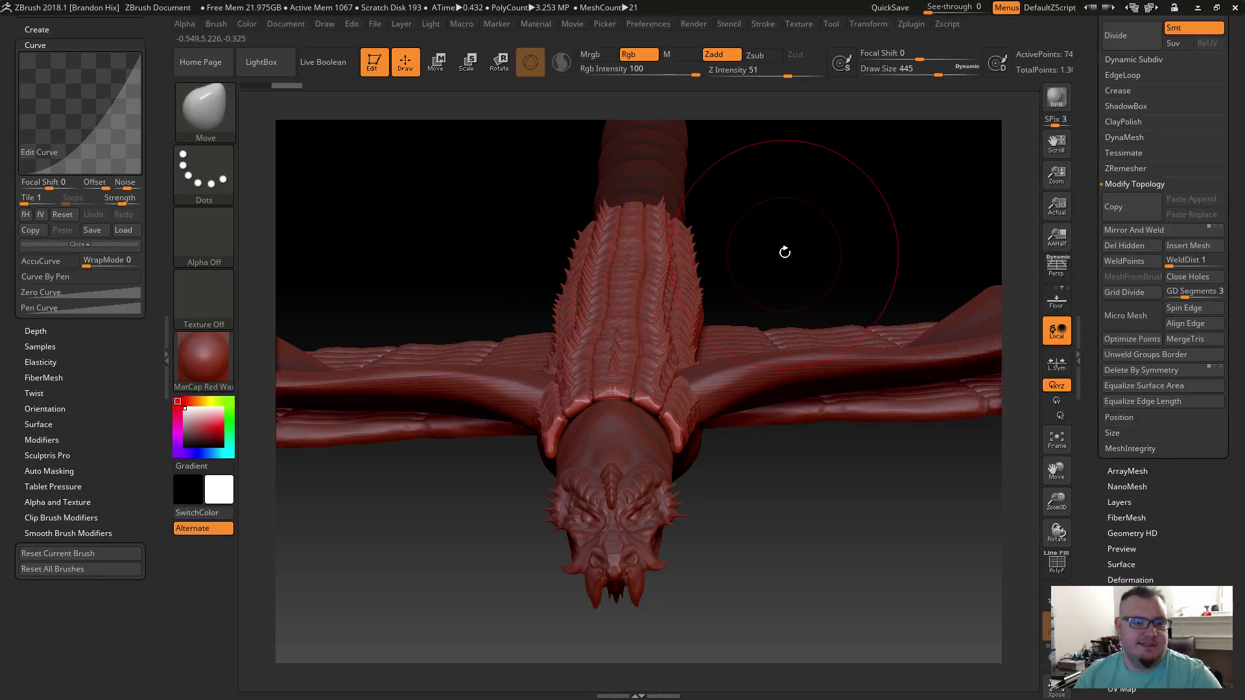
shift+drag(785, 259, 806, 225)
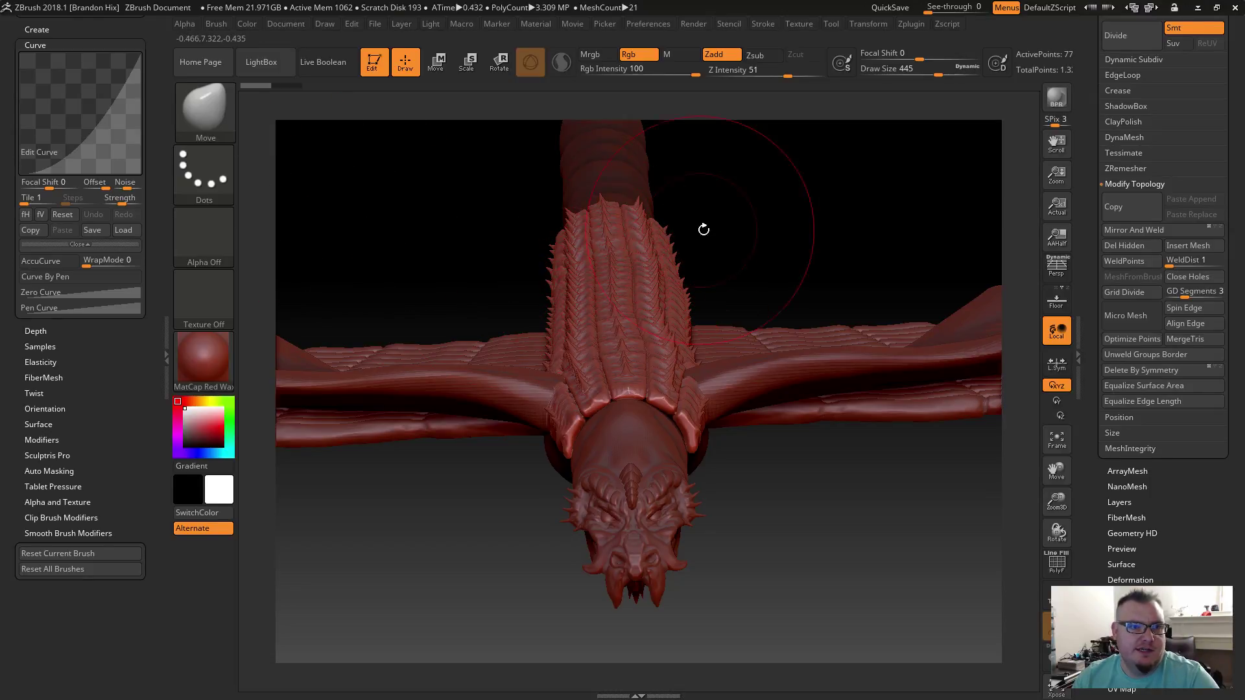
Step: Set the brush draw size to 400 with the dragon's head and back facing the view
drag(795, 233, 798, 233)
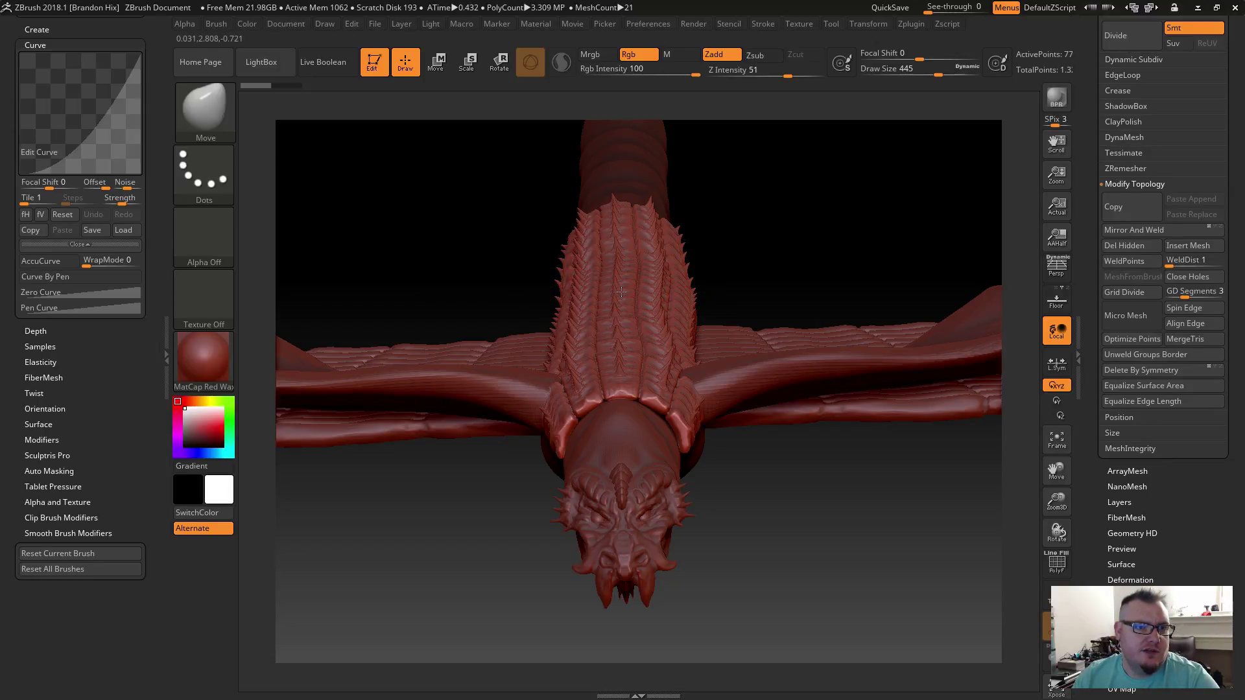
text(s400)
key(Return)
drag(794, 225, 791, 223)
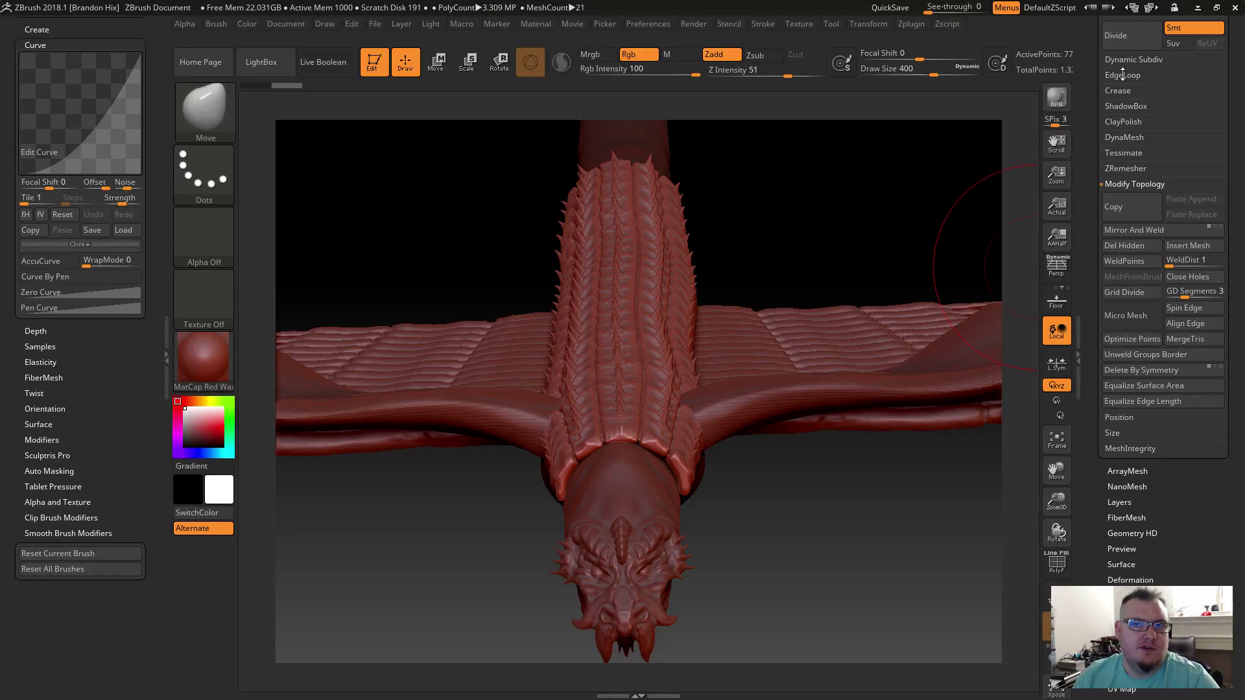
Step: Expand the dragon's subtool list and go to its first entry, Concept_07
drag(1087, 142, 1096, 258)
drag(1100, 131, 1101, 174)
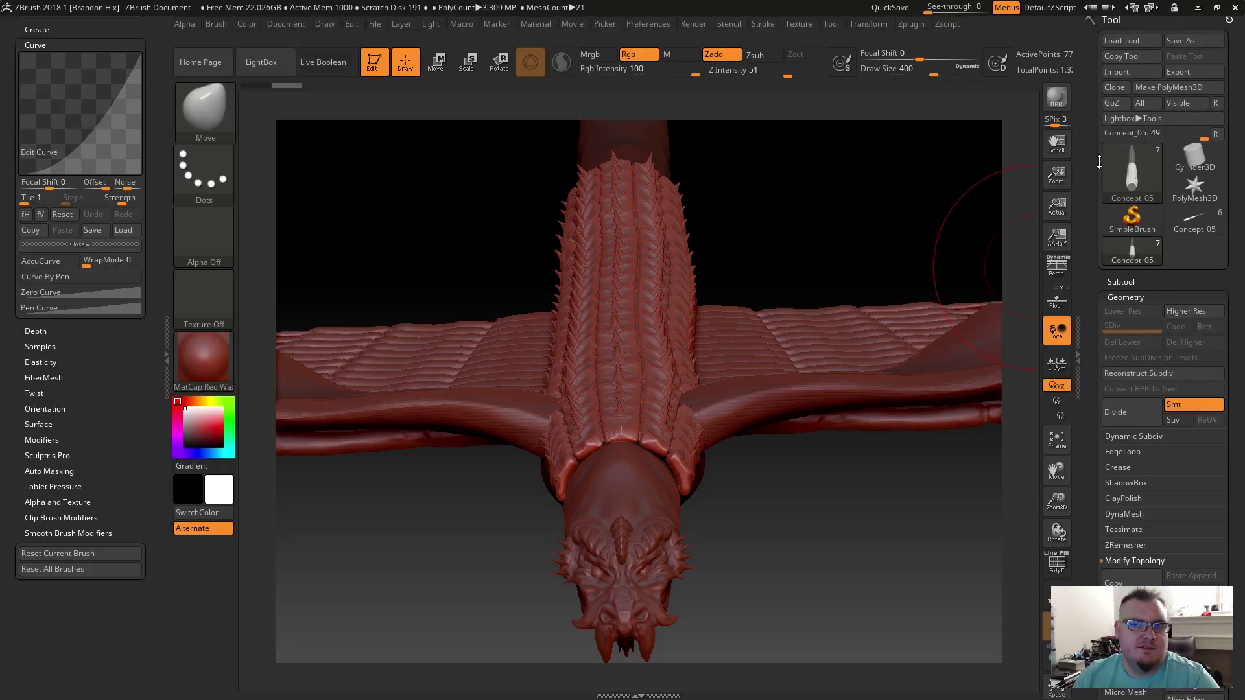
click(1122, 282)
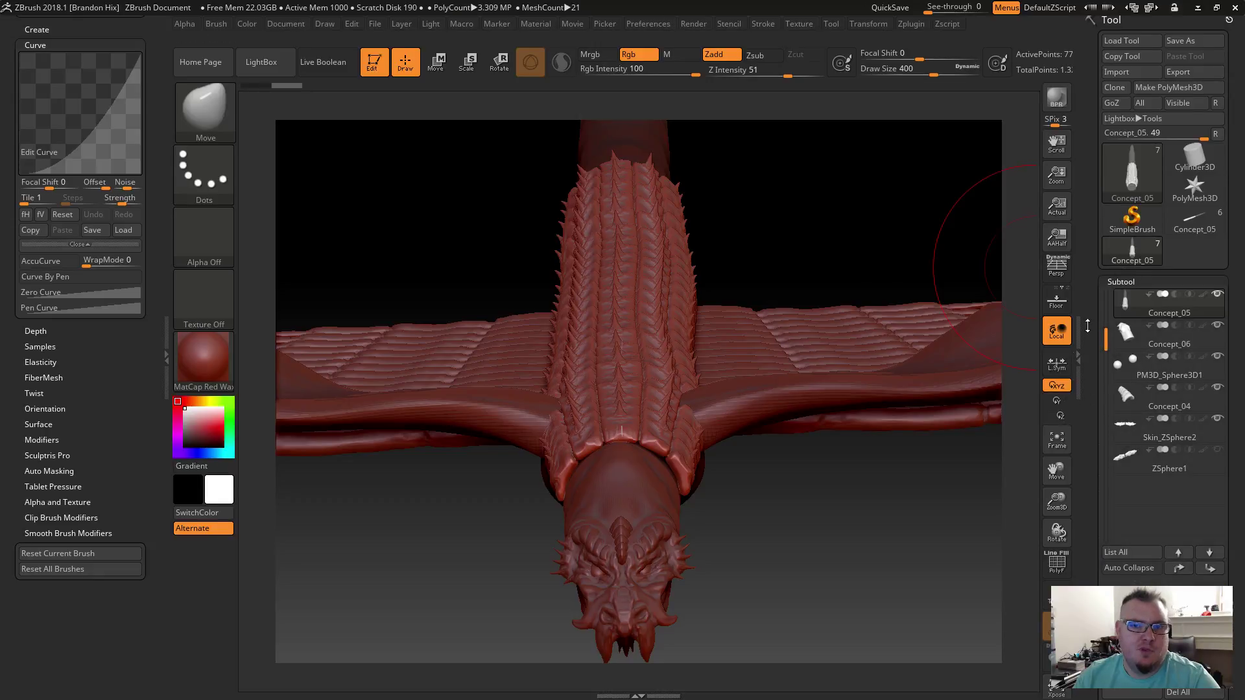
mouse_move(1225, 295)
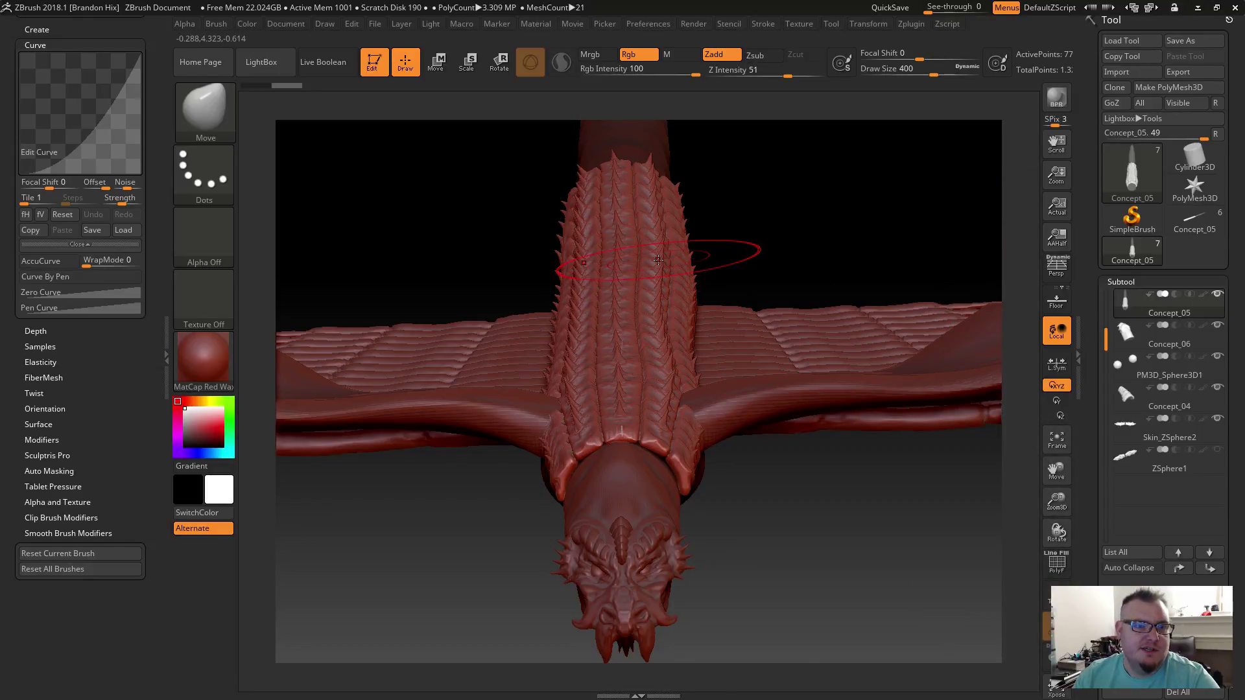
mouse_move(1126, 302)
drag(1105, 335, 1106, 297)
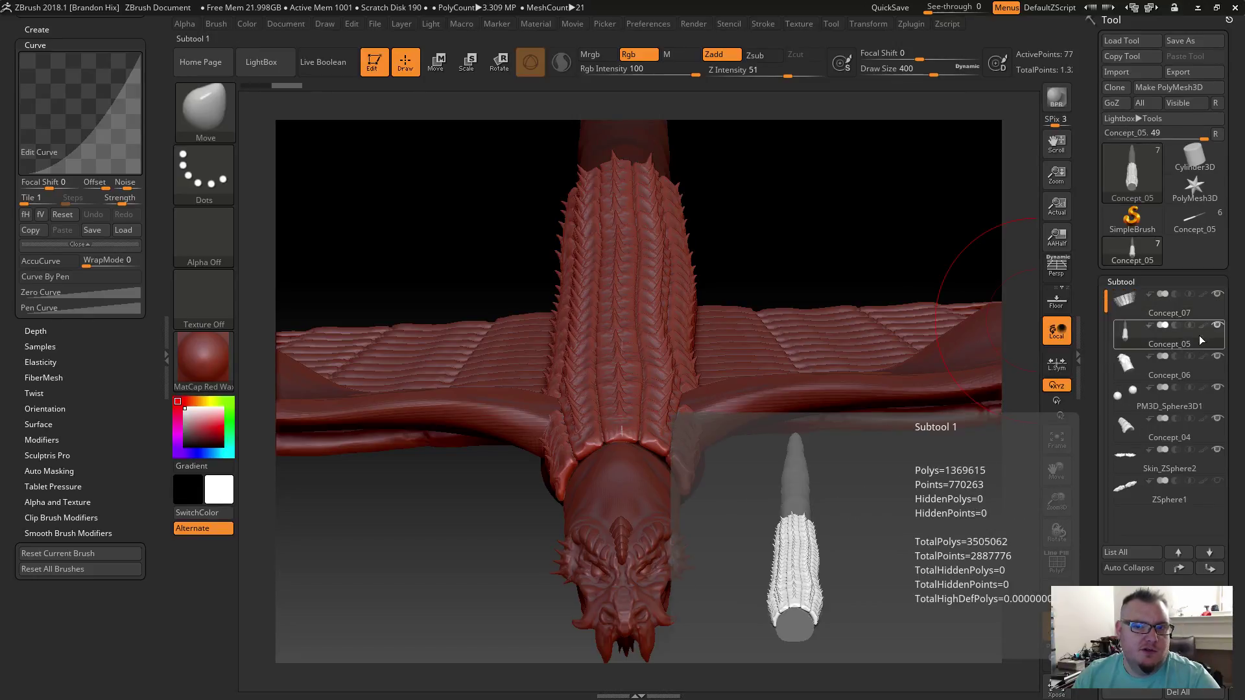
Step: Make the head subtool Concept_06 active and turn the visibility of the body subtool Concept_05 back on
click(1151, 368)
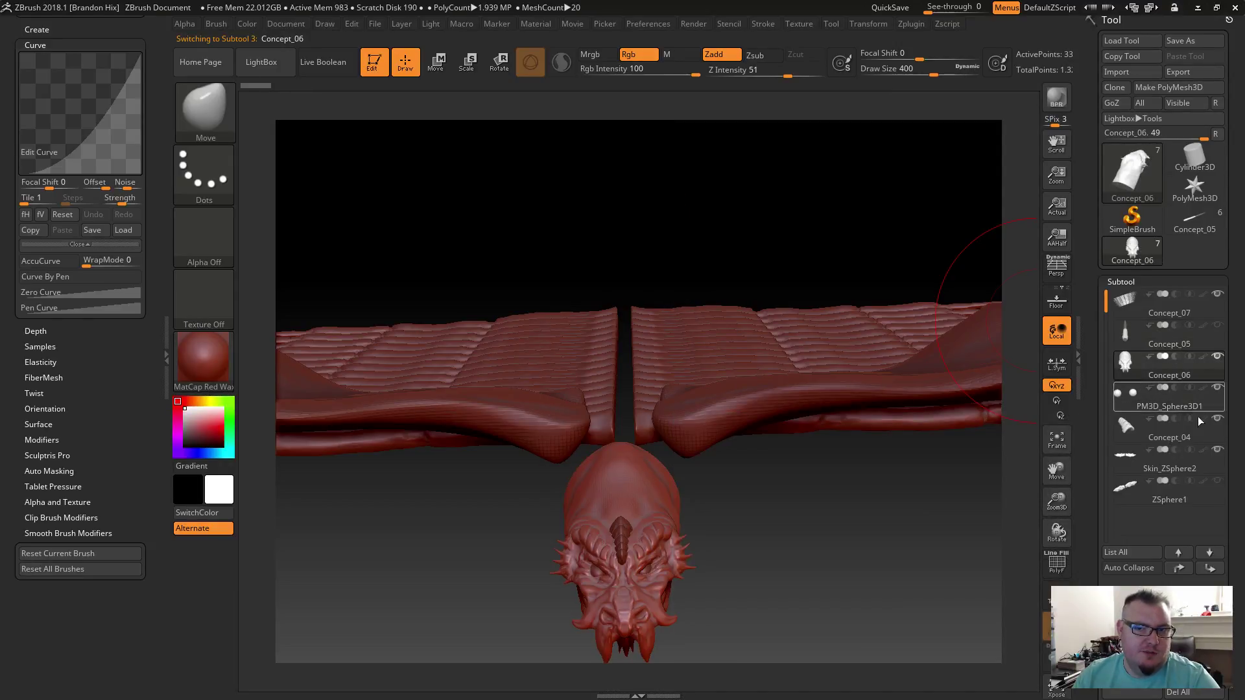
mouse_move(1214, 336)
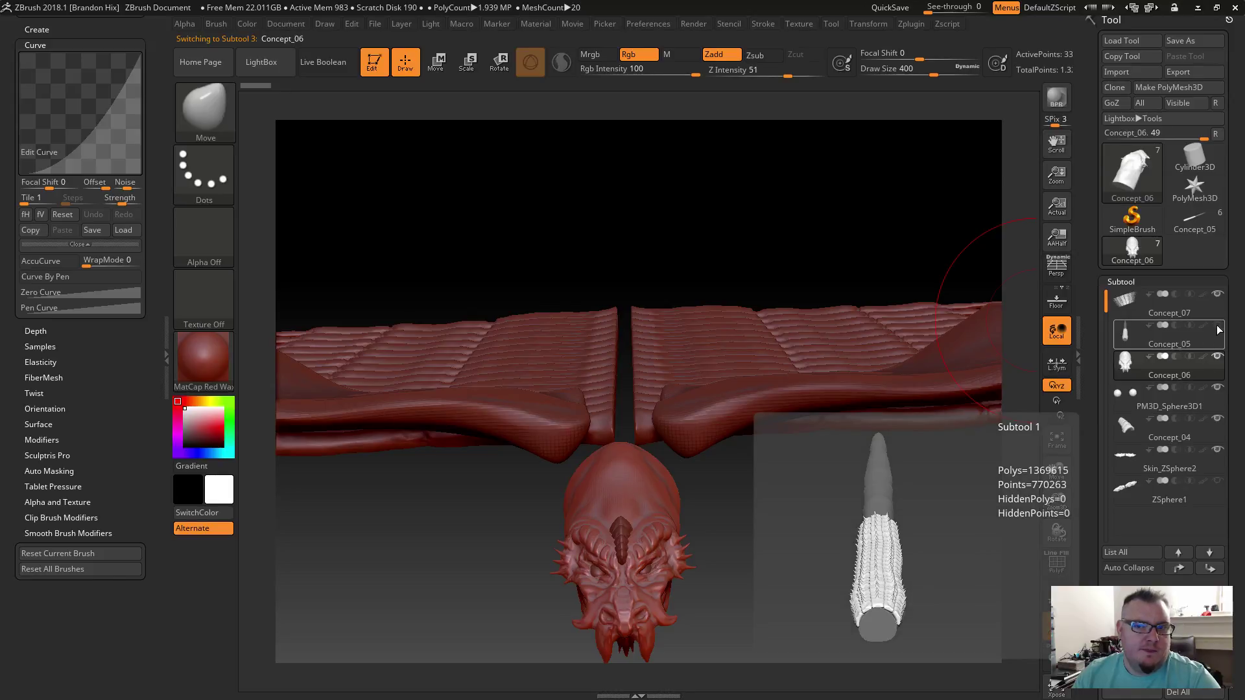
mouse_move(1202, 380)
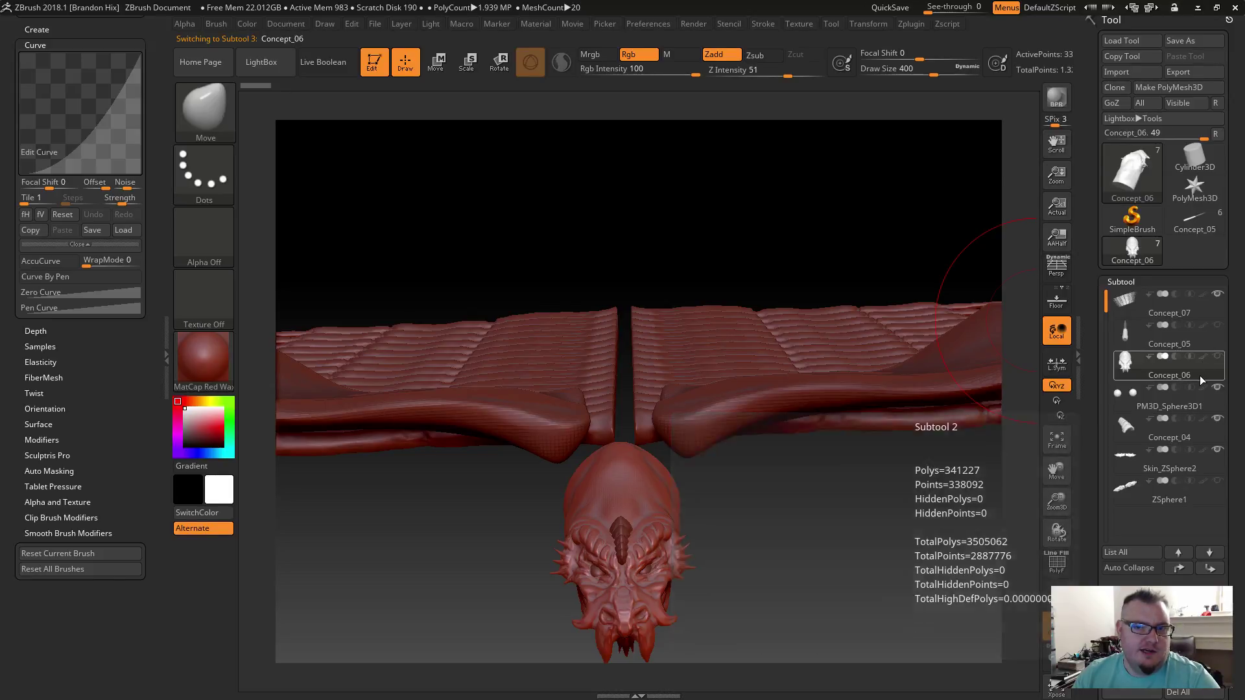
click(1217, 326)
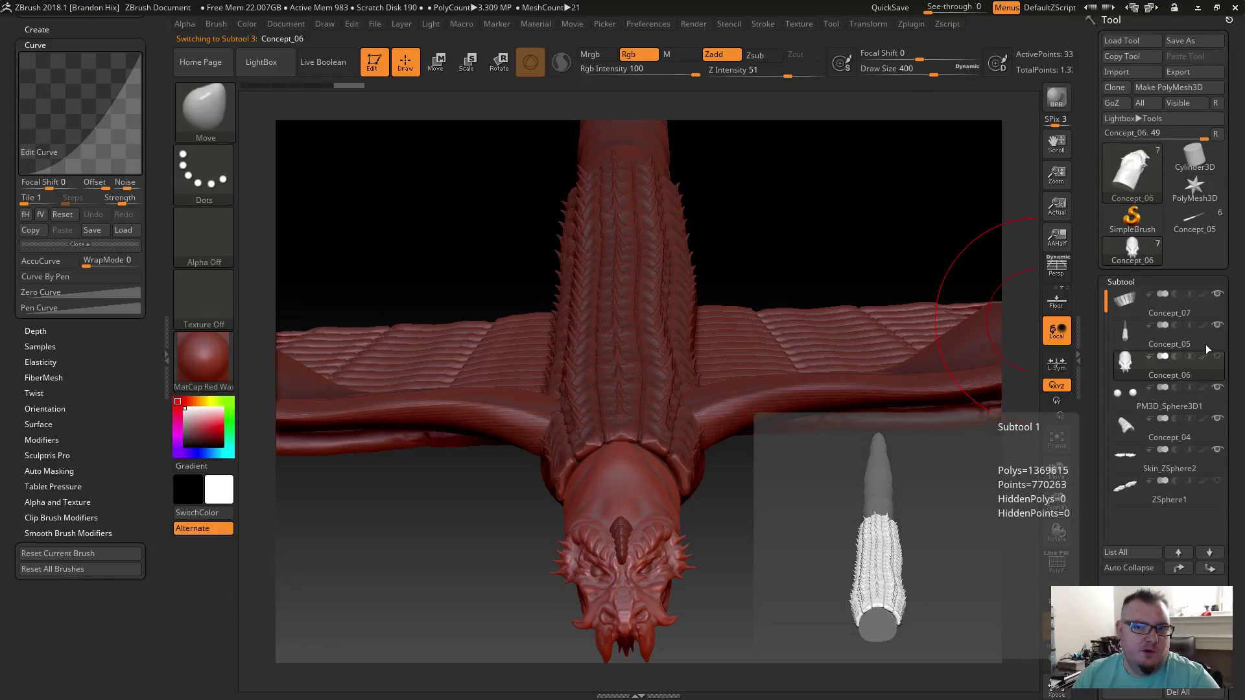
Step: Make the body subtool Concept_05 active, undo its last change and nudge its central ridge sideways with the Move brush
click(1204, 344)
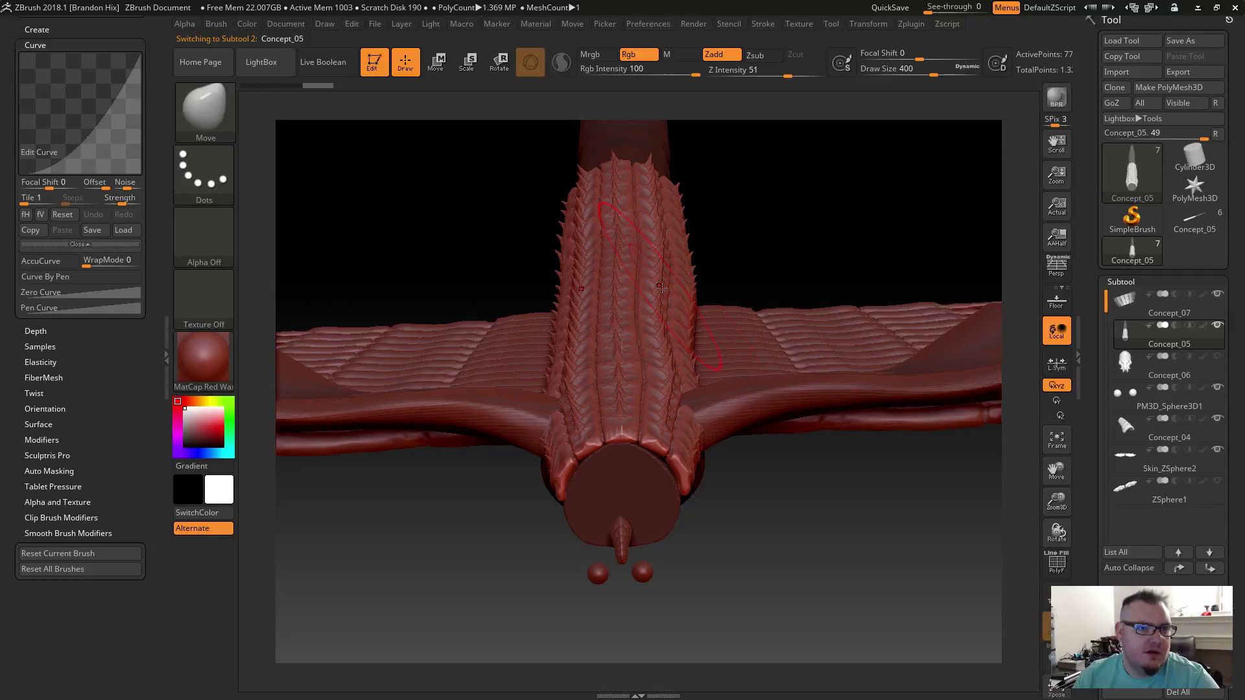
mouse_move(814, 222)
mouse_down()
mouse_move(809, 244)
mouse_move(586, 256)
mouse_move(801, 256)
mouse_up()
key(ctrl+z)
drag(786, 200, 778, 200)
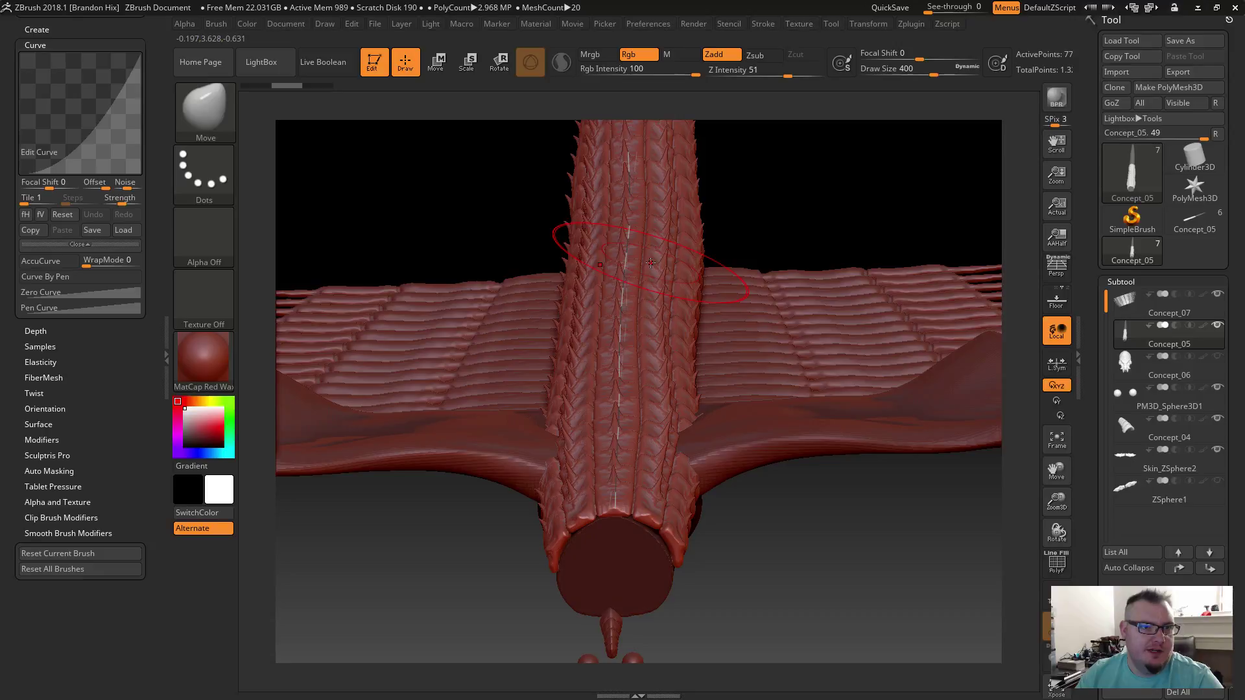
drag(618, 254, 627, 254)
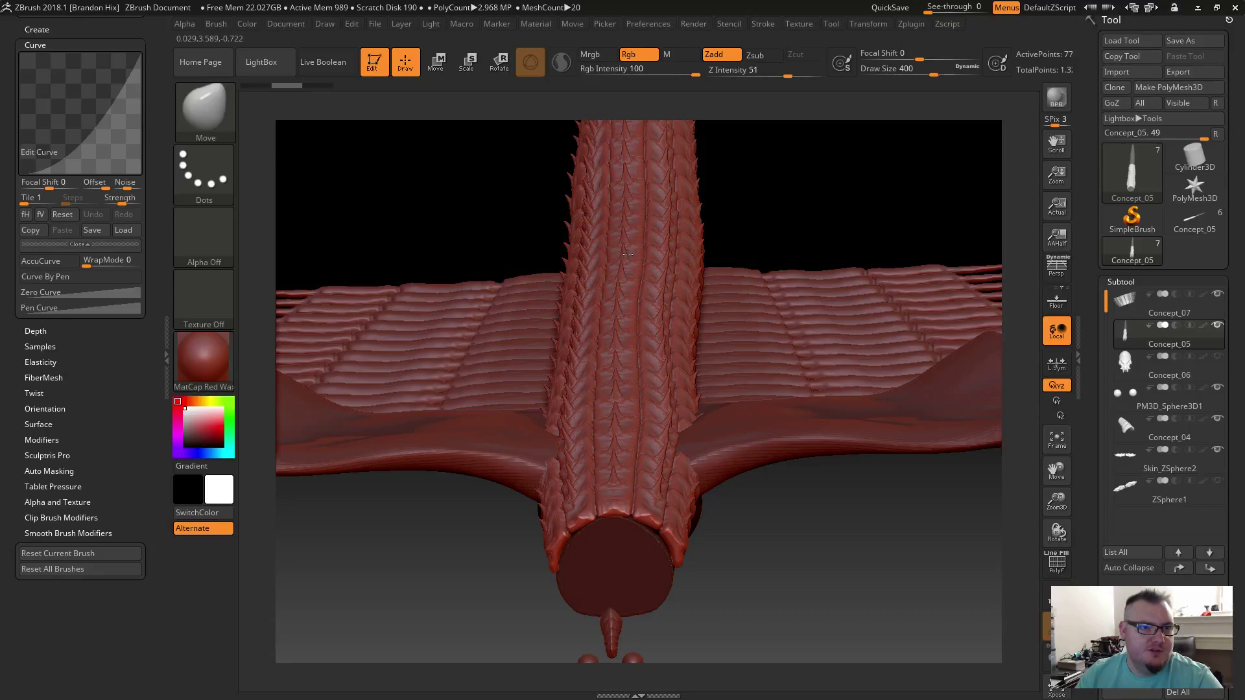
mouse_move(739, 207)
mouse_down()
mouse_move(748, 198)
mouse_move(633, 365)
mouse_up()
drag(795, 202, 797, 195)
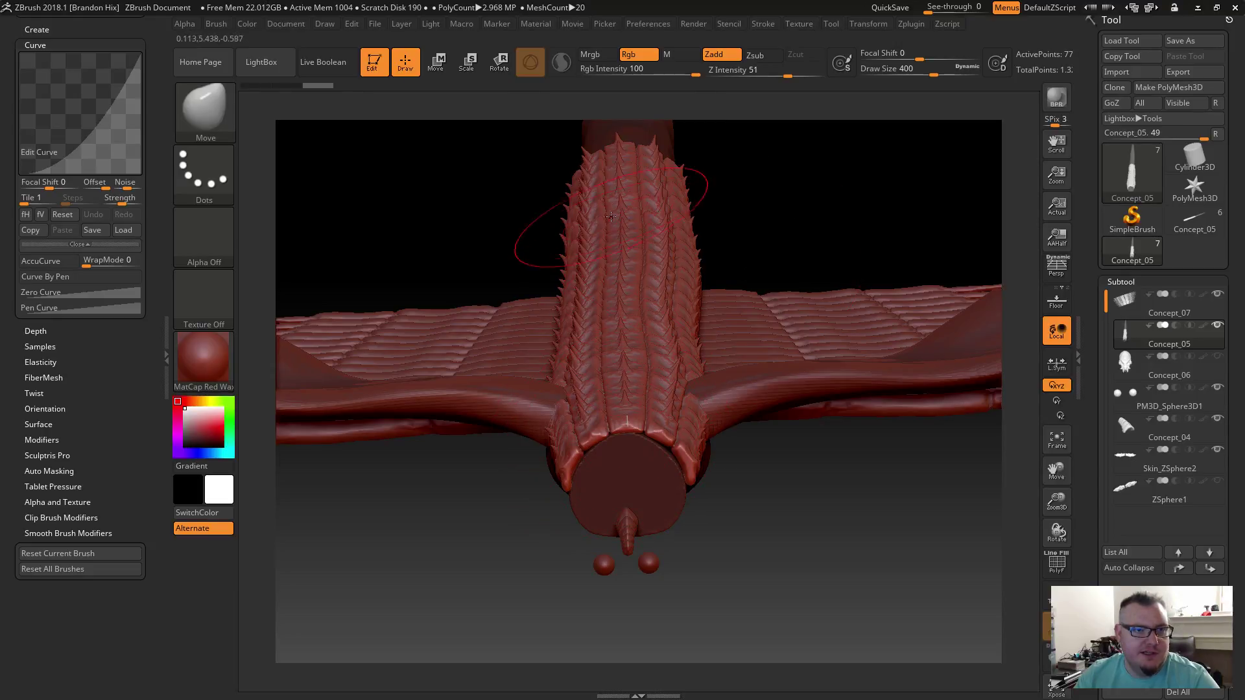
Step: Turn on the floor grid, compare the body with it from the neck end and undo the last change
click(1057, 302)
mouse_move(781, 542)
mouse_down()
mouse_move(794, 519)
mouse_move(783, 532)
mouse_up()
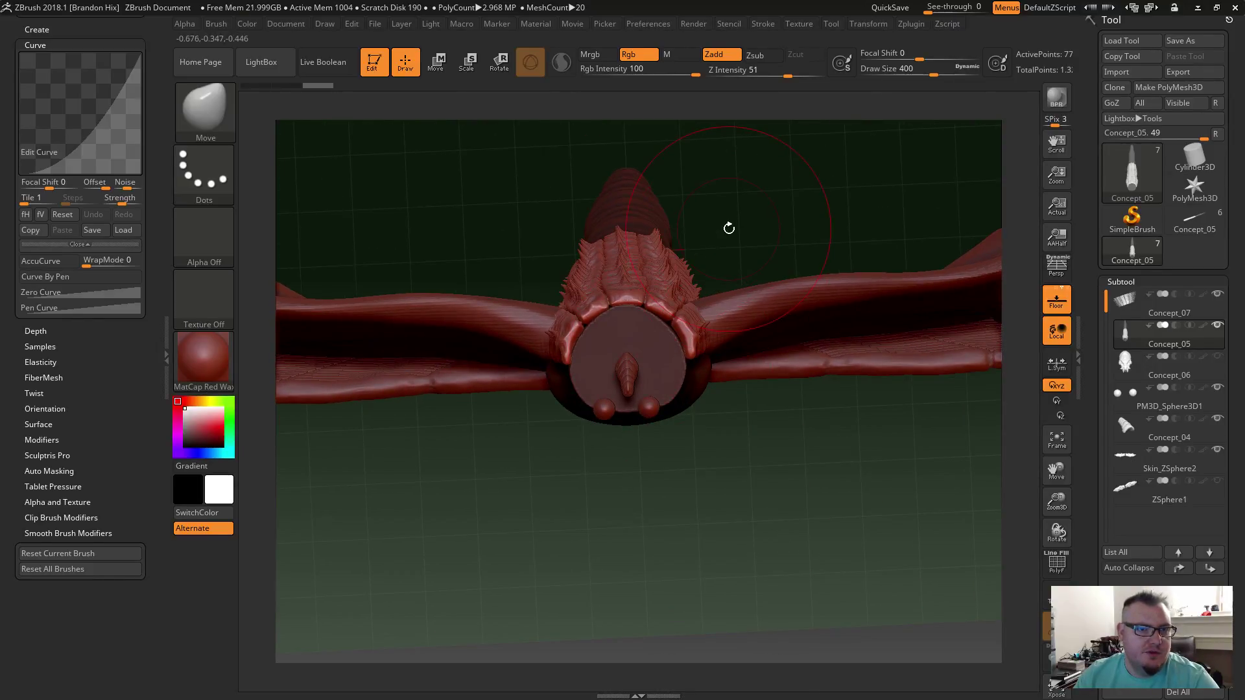
alt+drag(767, 250, 851, 330)
alt+drag(873, 182, 871, 228)
key(ctrl+z)
Step: Set the draw size to 324 and try nudging the tail-end spikes of Concept_05 toward the centre line
key(s)
drag(623, 326, 615, 319)
drag(776, 256, 779, 262)
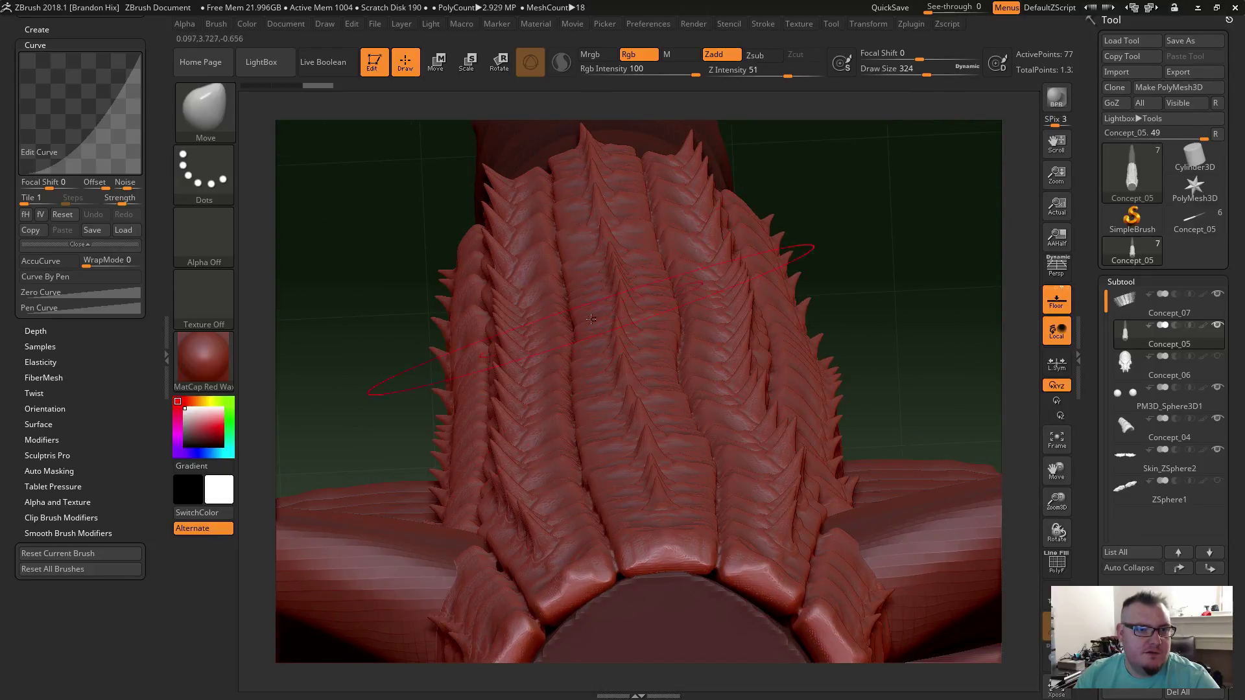
drag(816, 200, 816, 215)
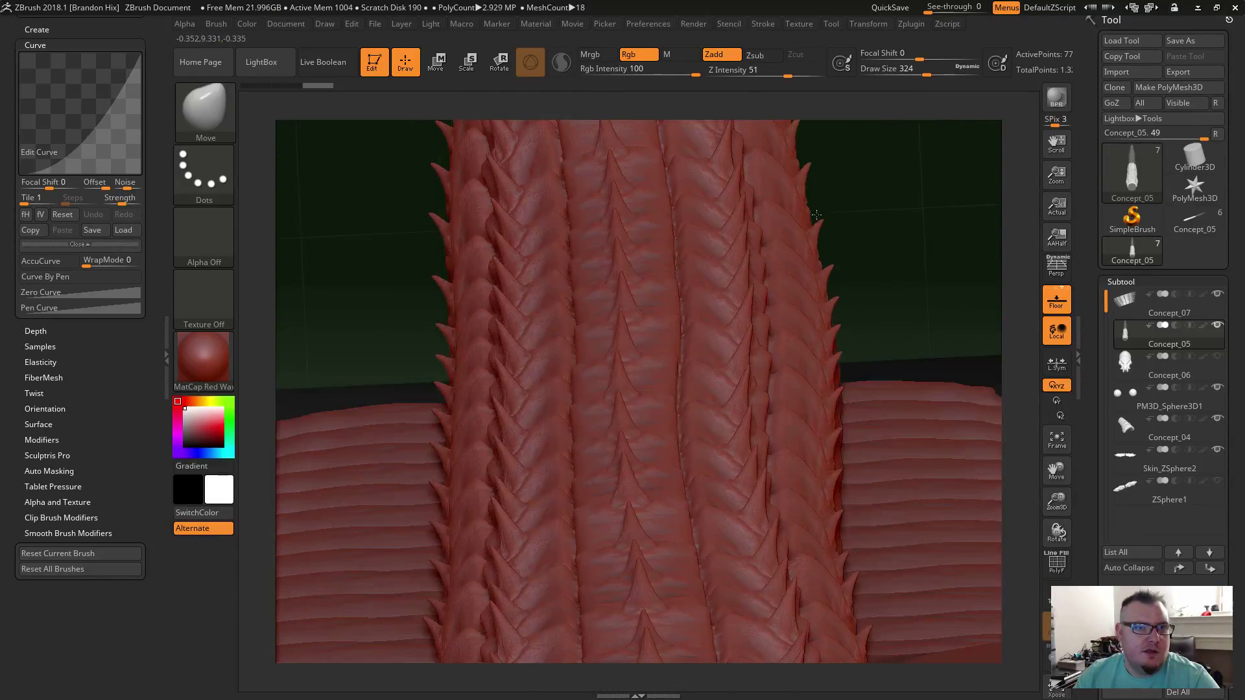
drag(896, 166, 700, 334)
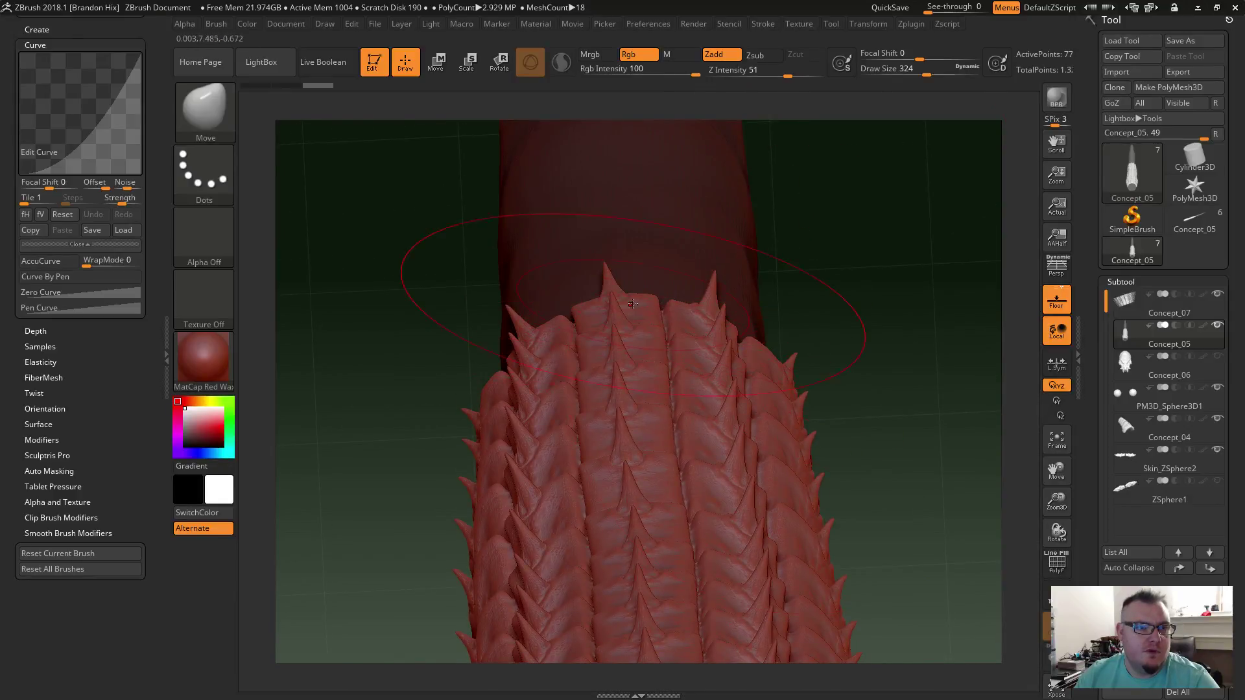
mouse_move(634, 304)
mouse_down()
mouse_move(645, 302)
mouse_move(627, 269)
mouse_up()
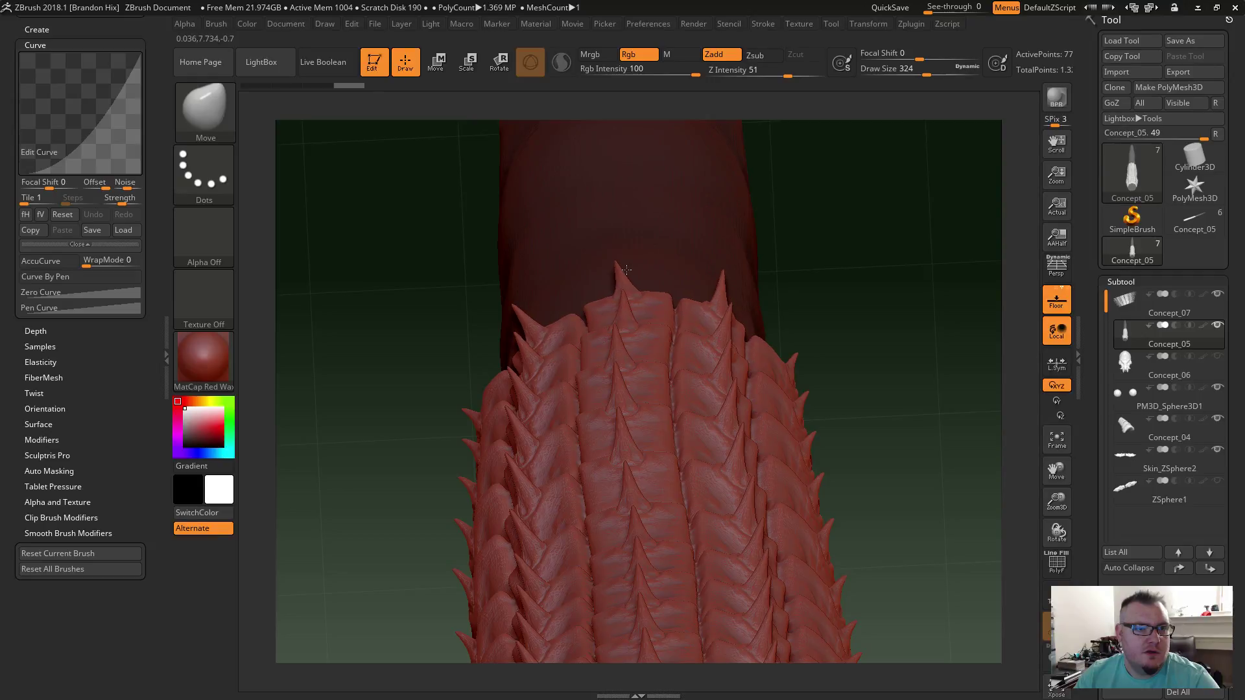
drag(828, 311, 802, 289)
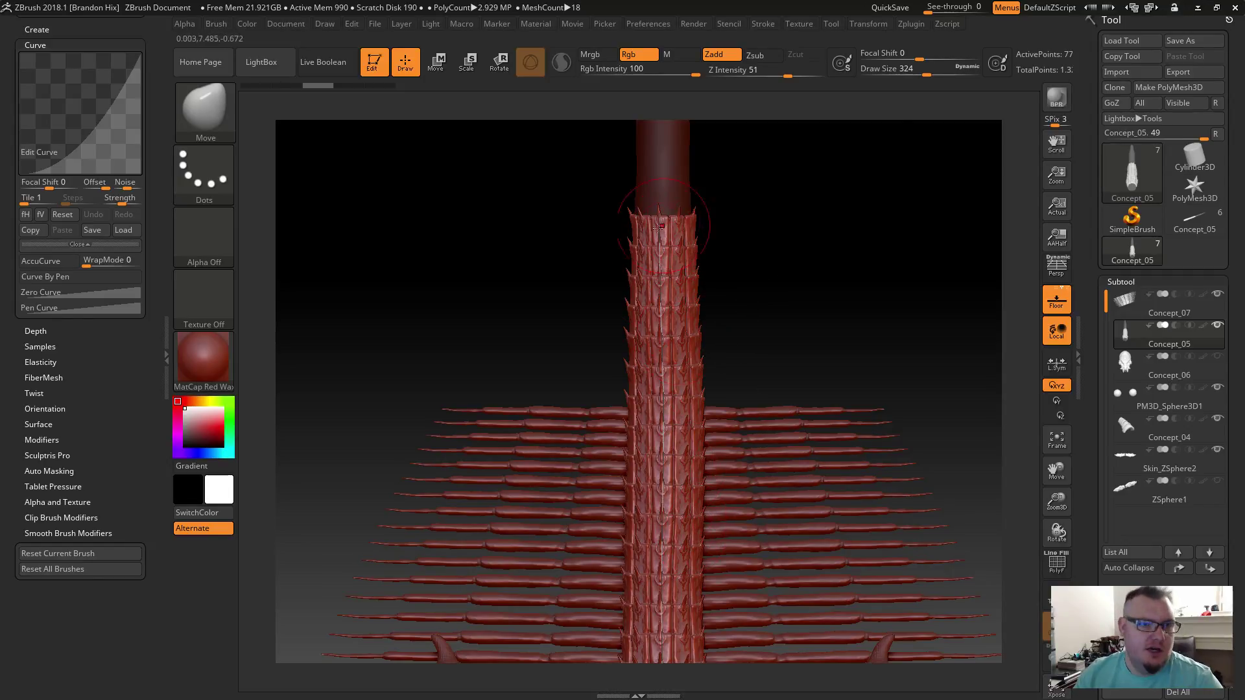
Step: Set the draw size to 508 and nudge the central spikes on the tail-end section of the back with the Move brush
mouse_move(787, 223)
alt+mouse_down()
mouse_move(839, 272)
mouse_move(842, 250)
mouse_move(811, 239)
alt+mouse_up()
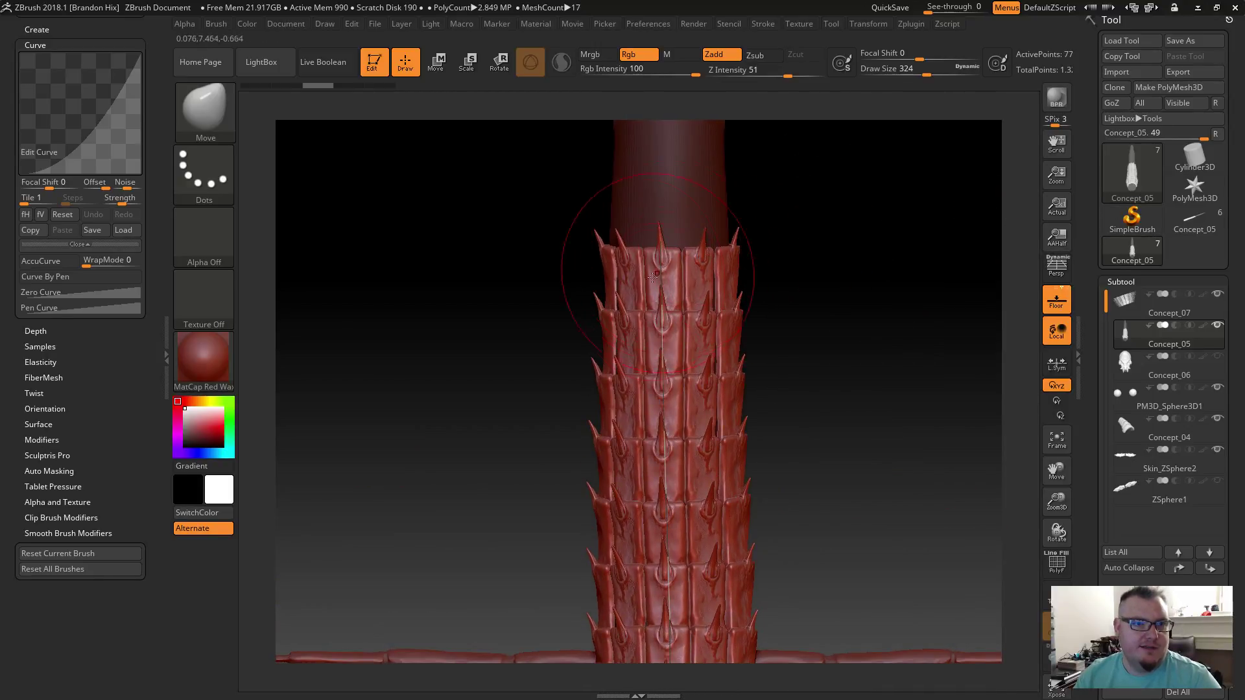
key(f)
alt+drag(728, 362, 1003, 508)
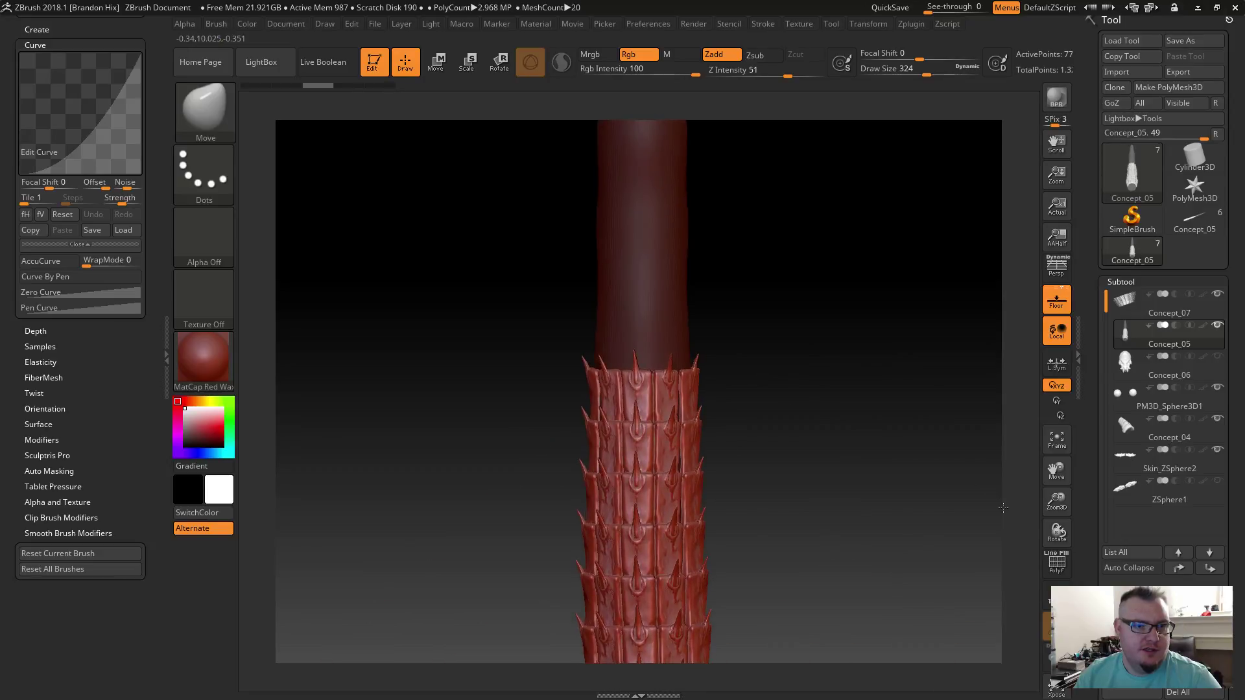
alt+drag(819, 418, 816, 330)
key(s)
mouse_move(631, 294)
mouse_down()
mouse_move(642, 293)
mouse_move(636, 266)
mouse_up()
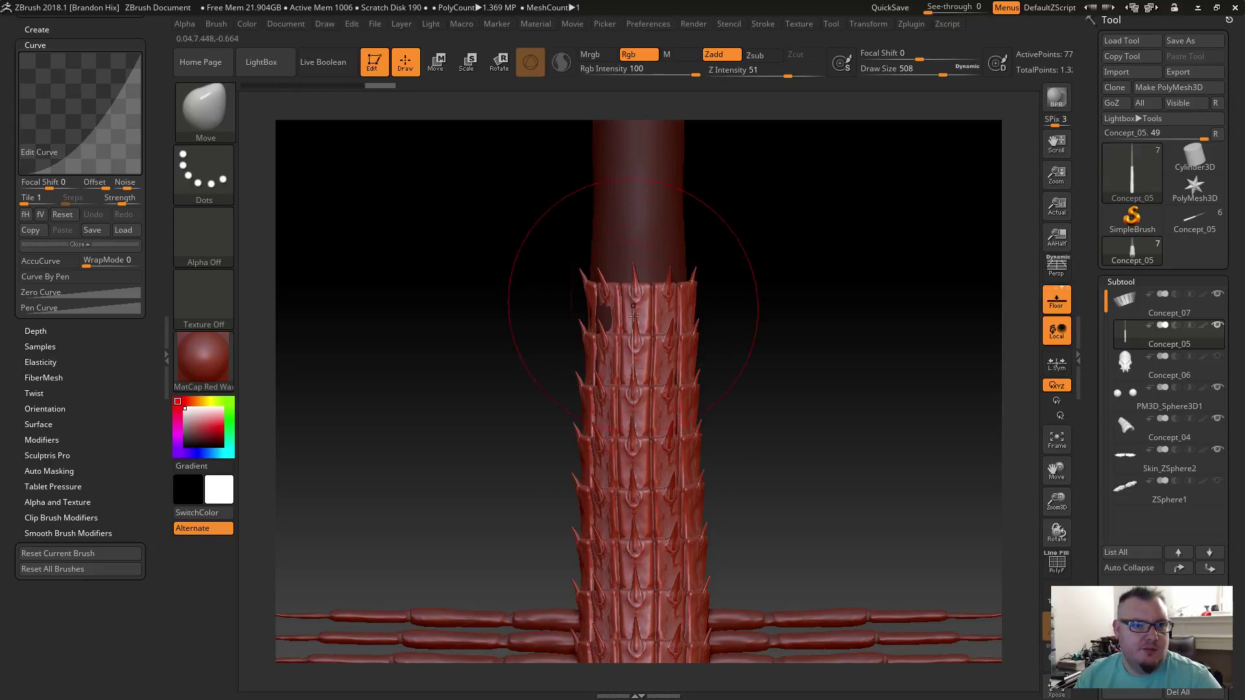
drag(637, 342, 635, 363)
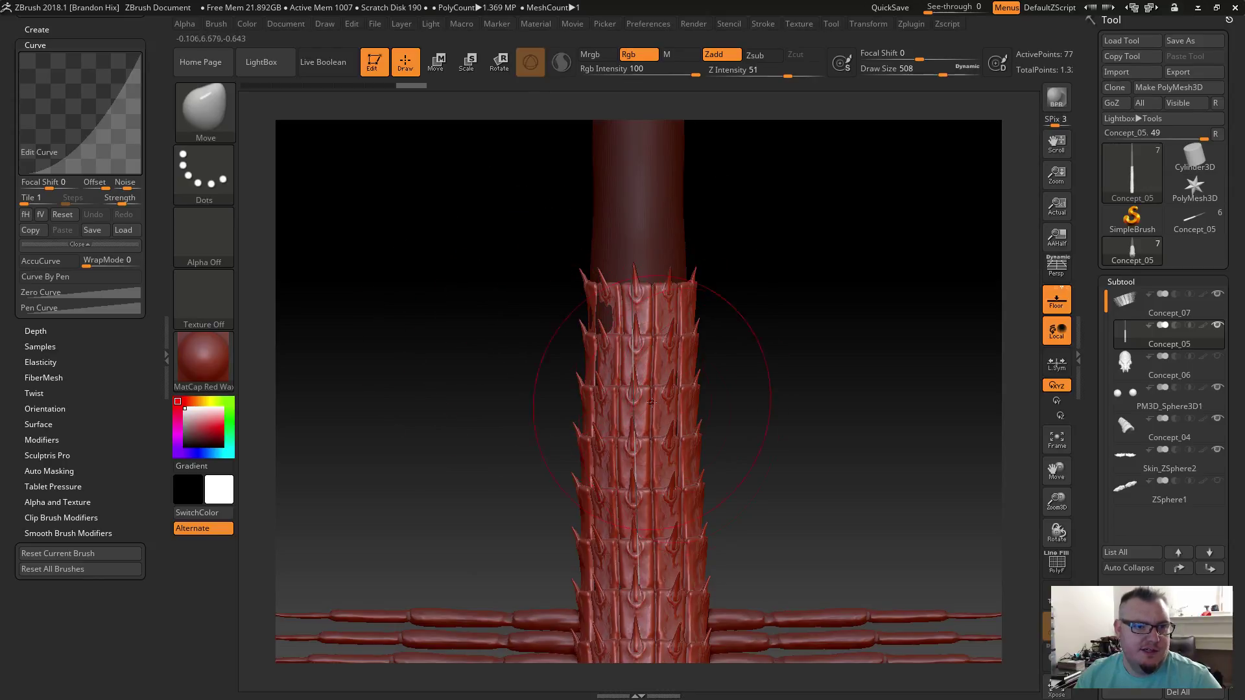
drag(633, 482, 630, 291)
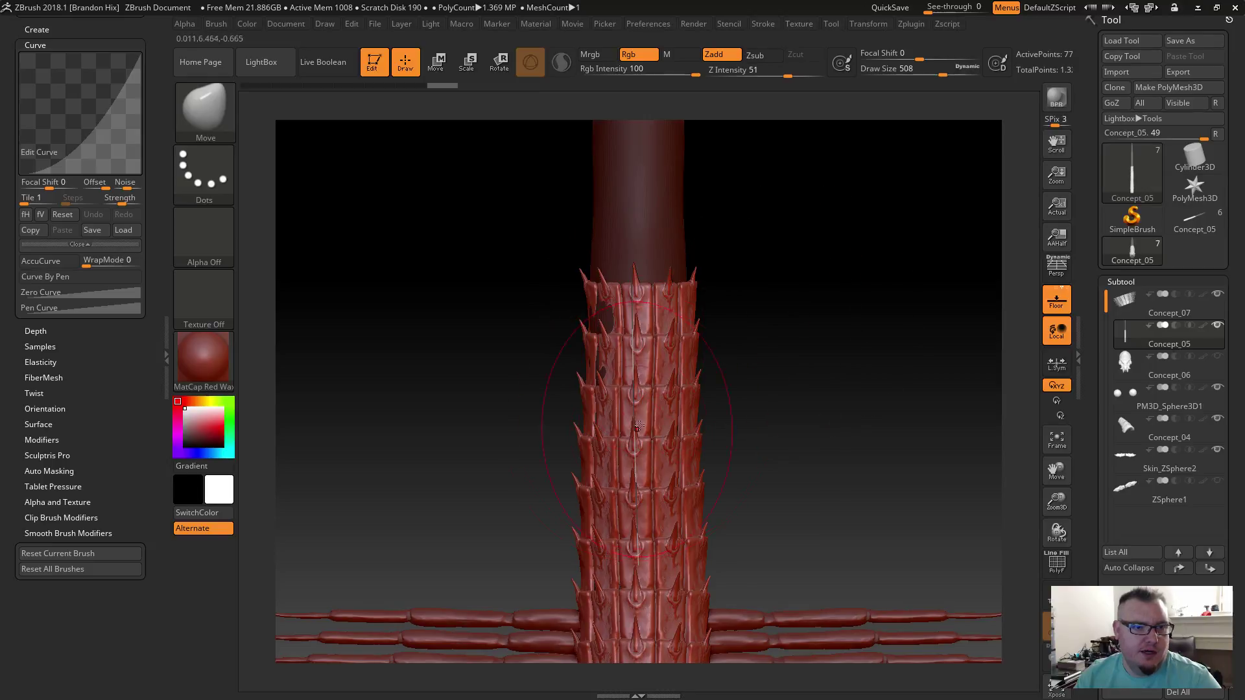
drag(637, 444, 641, 445)
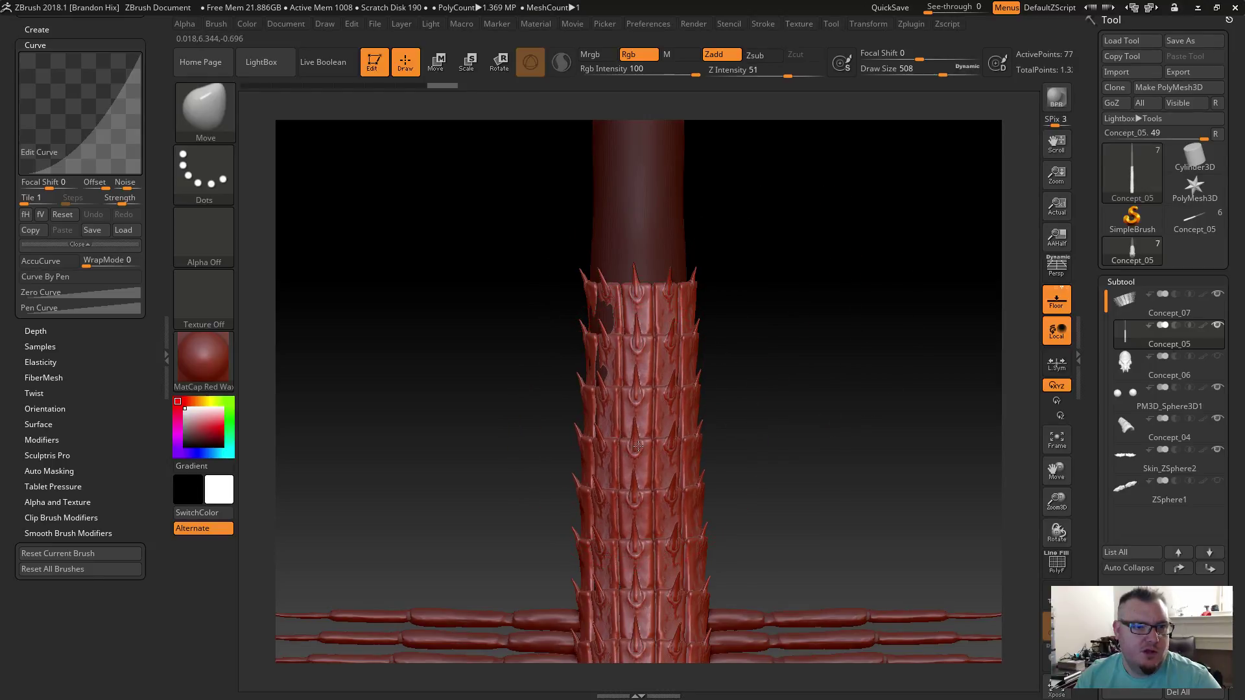
drag(638, 558, 642, 428)
Step: Nudge the central spikes on the section of the back between the rows of ribs onto the centre line
drag(808, 485, 799, 357)
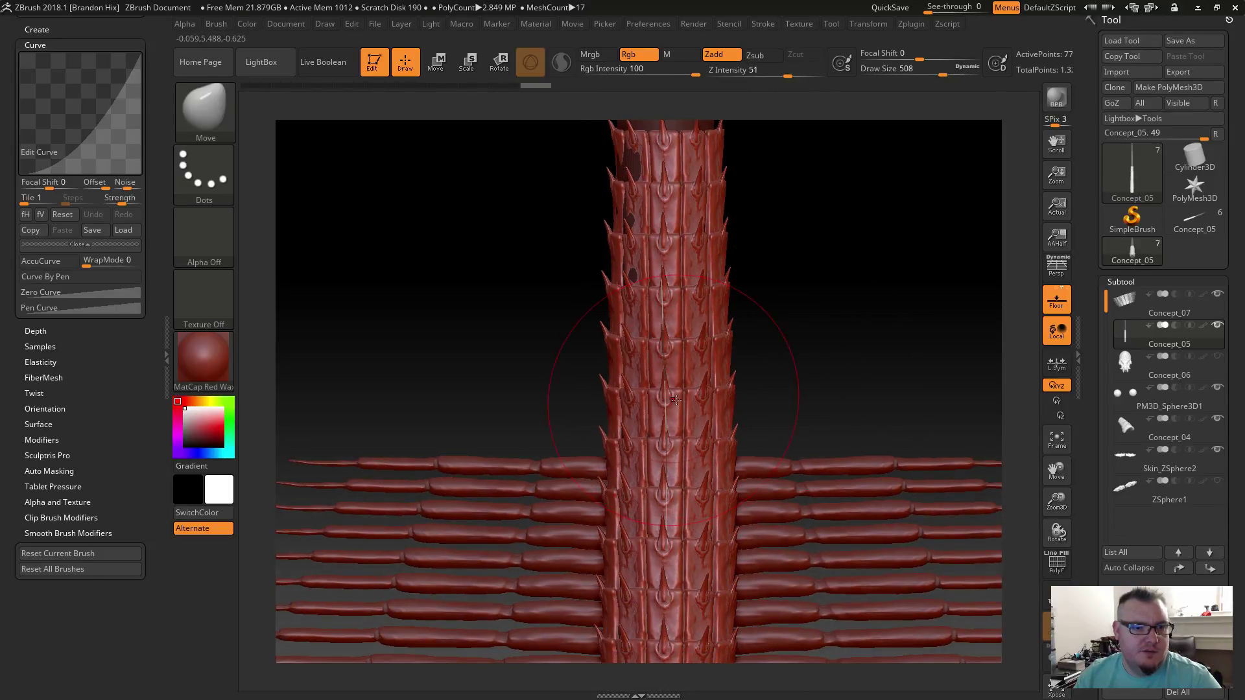
drag(801, 397, 804, 272)
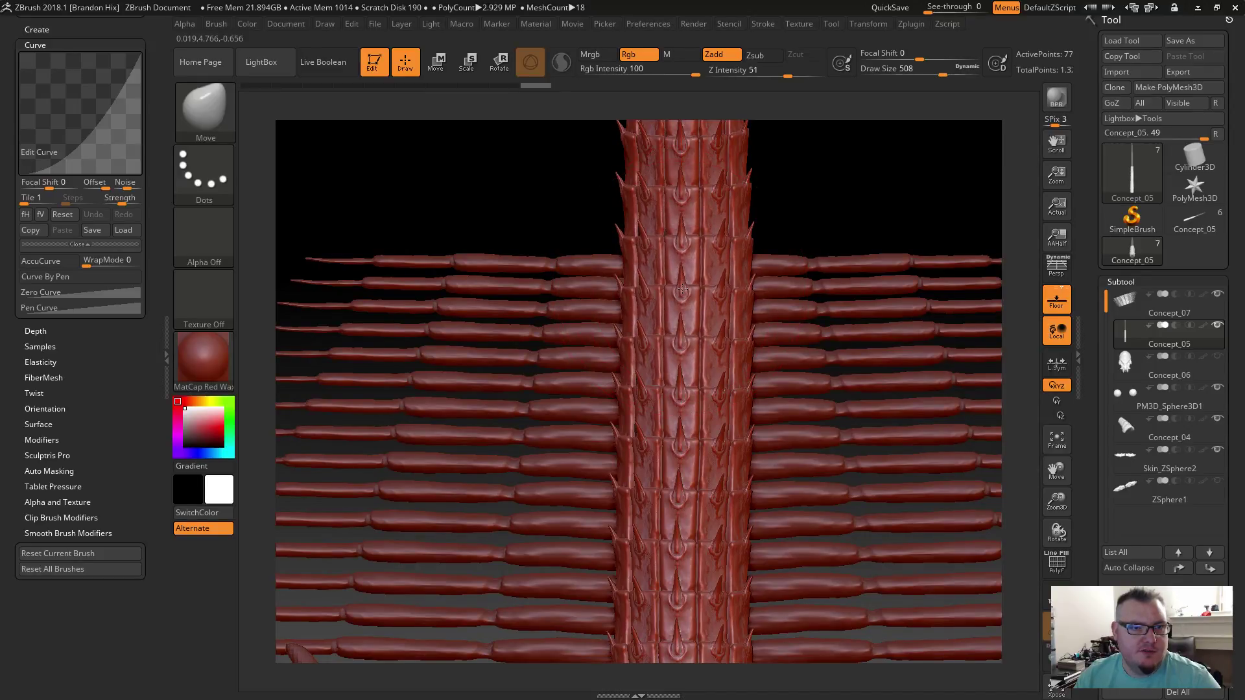
drag(830, 214, 829, 59)
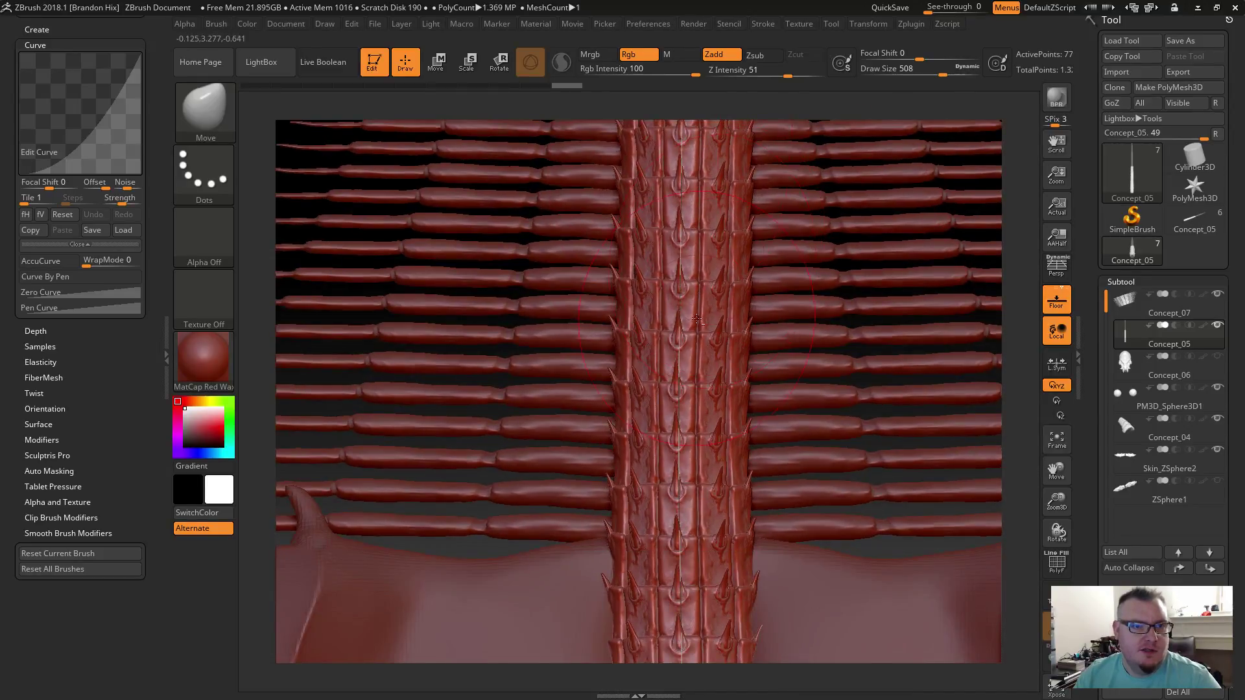
drag(675, 384, 681, 386)
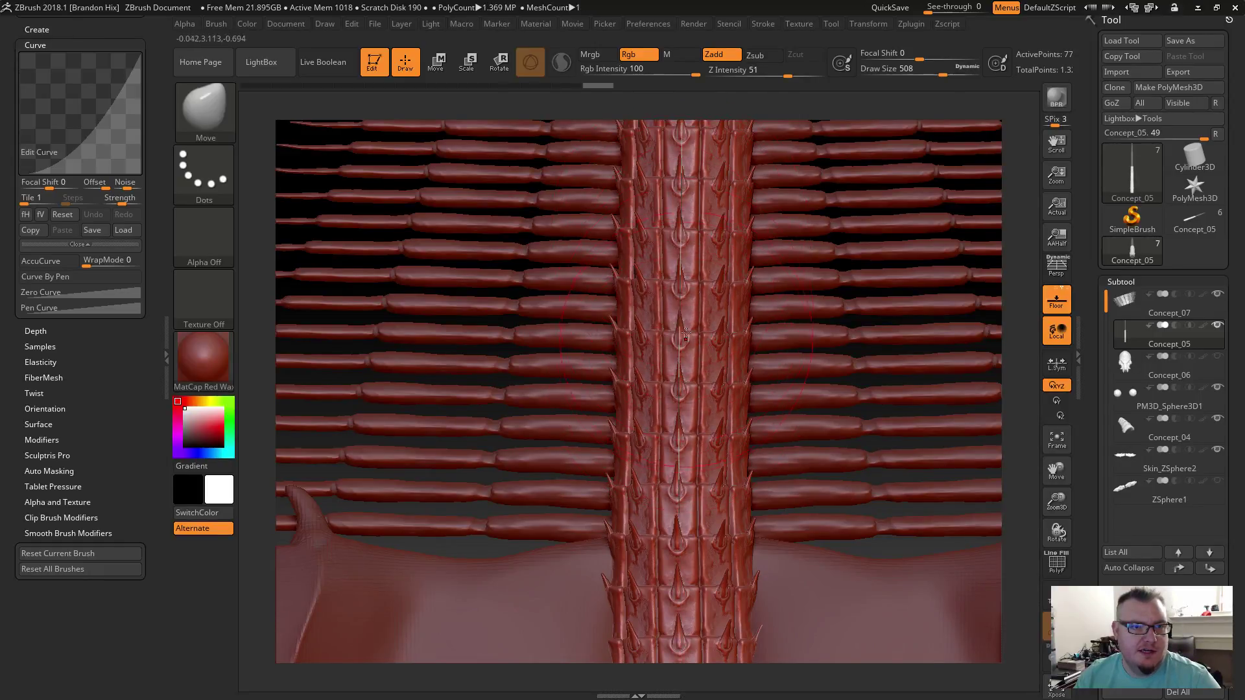
drag(681, 214, 679, 195)
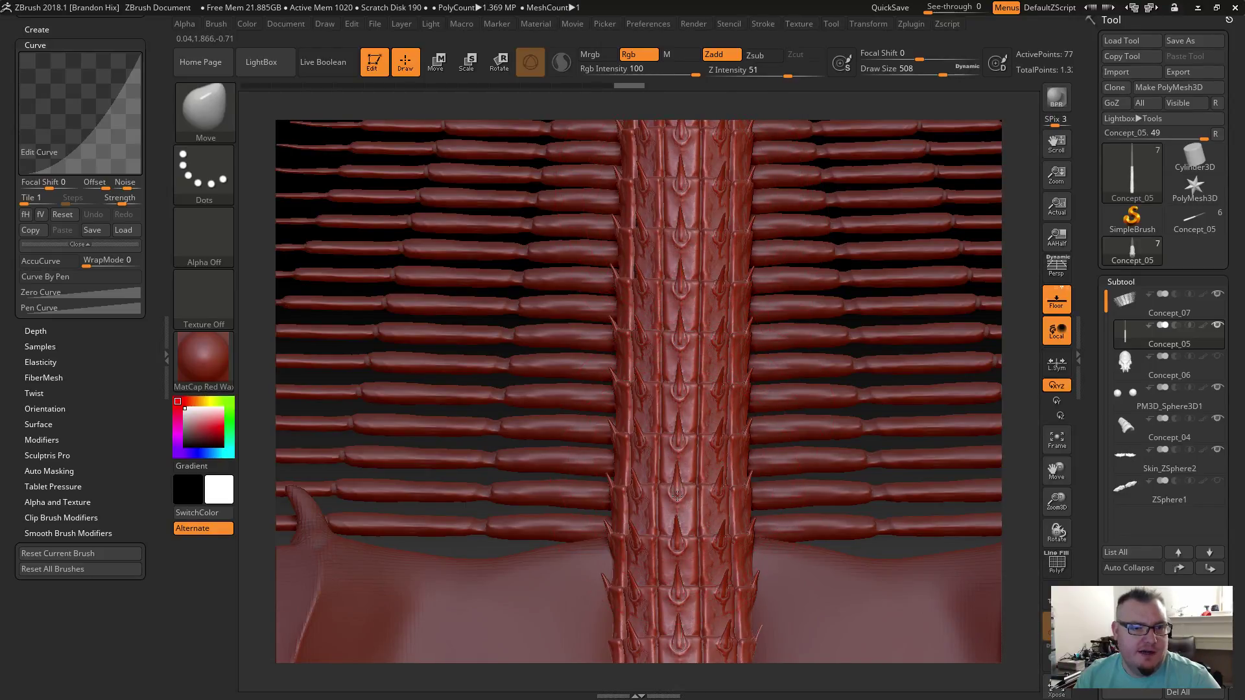
drag(677, 496, 680, 491)
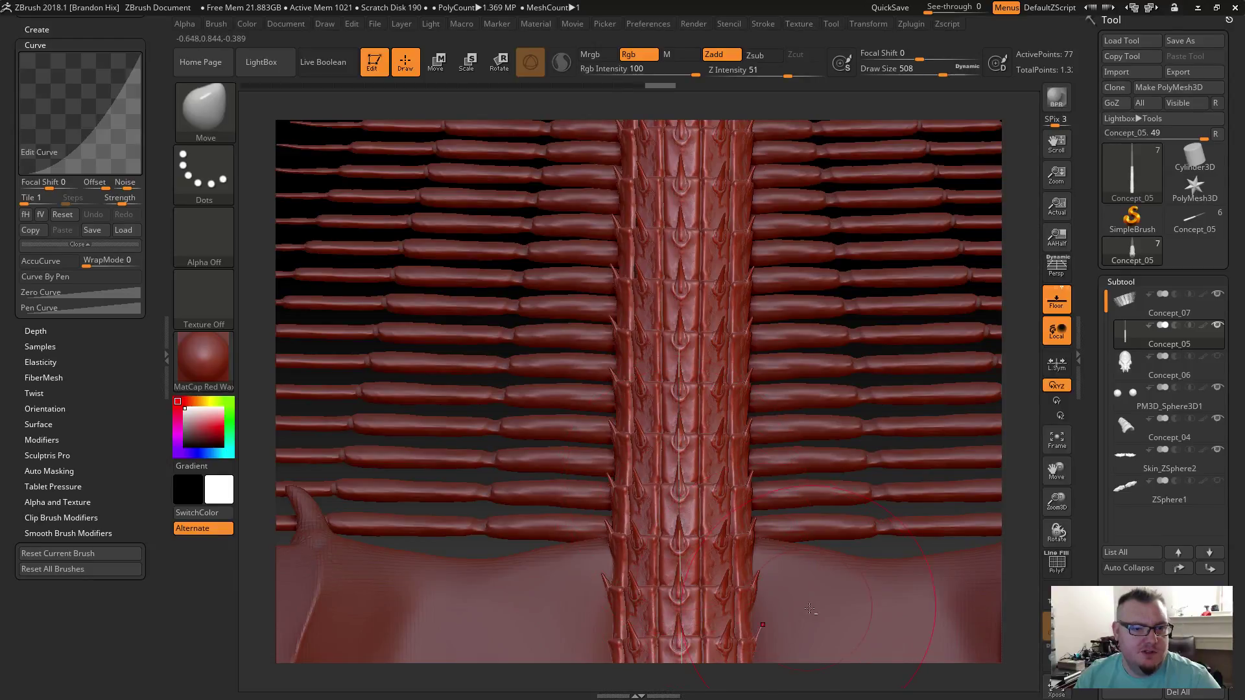
Step: Nudge the central spikes between the wings and toward the neck end of the body onto the centre line
drag(870, 544, 842, 276)
click(657, 323)
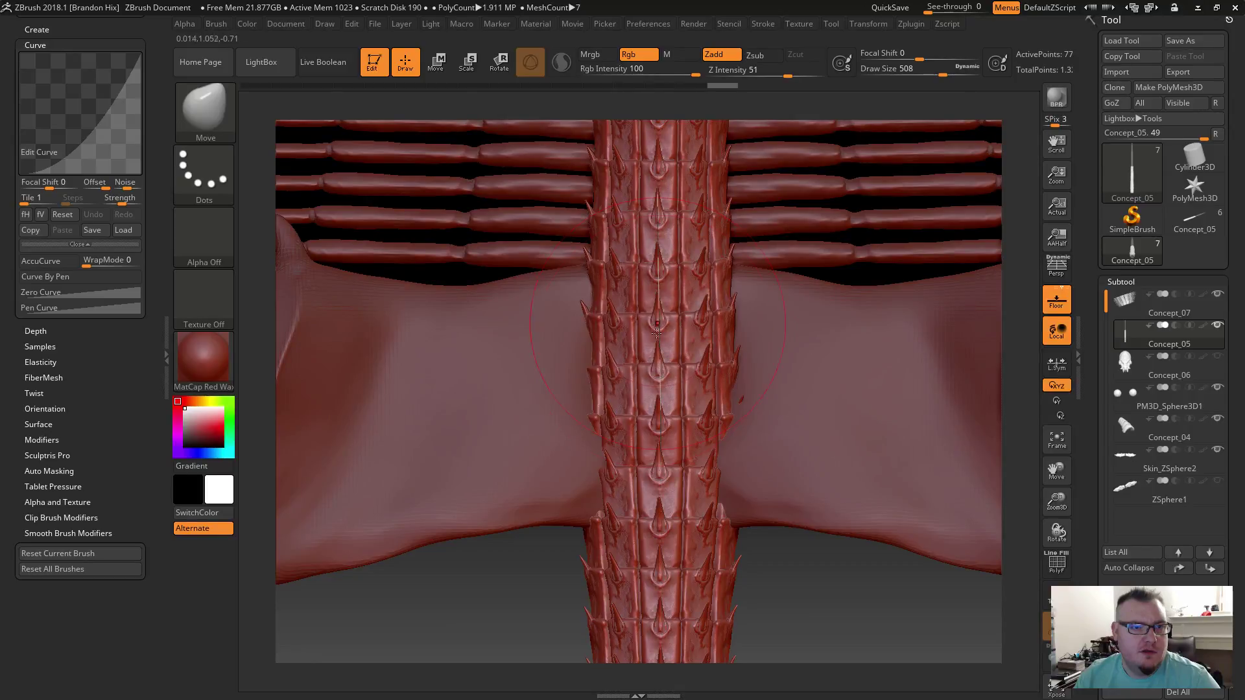
click(658, 369)
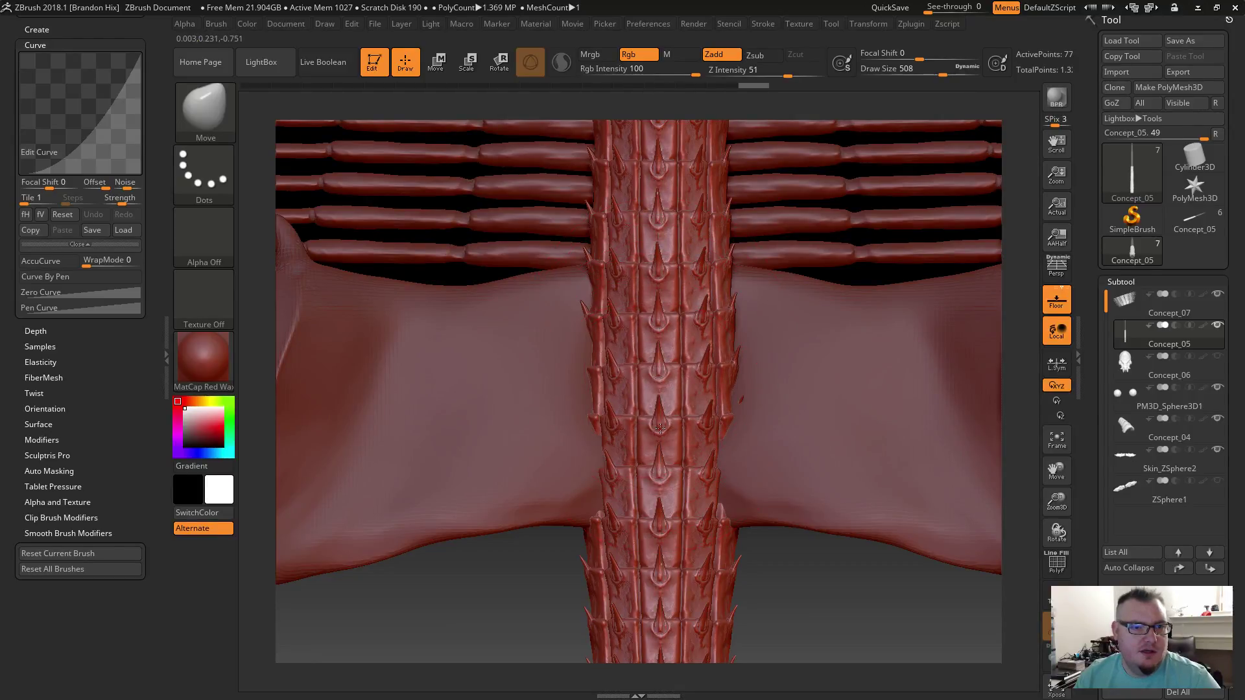
click(661, 454)
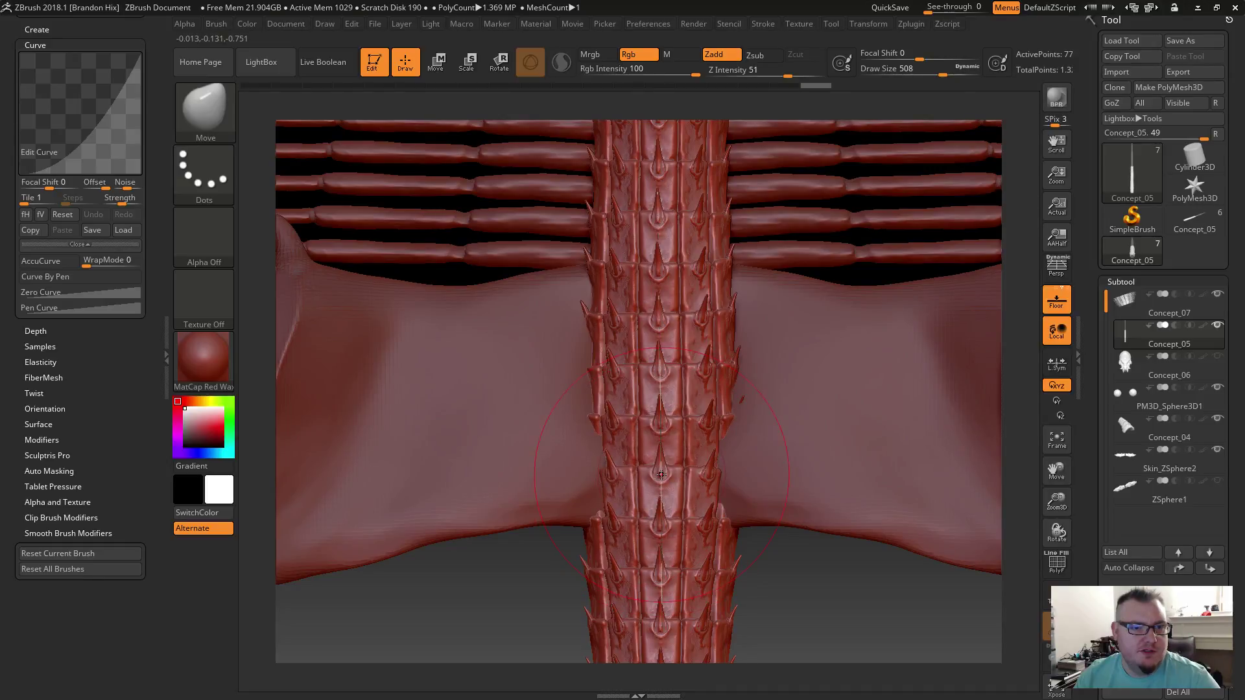
click(660, 474)
mouse_move(778, 616)
mouse_down()
mouse_move(753, 458)
mouse_move(697, 401)
mouse_up()
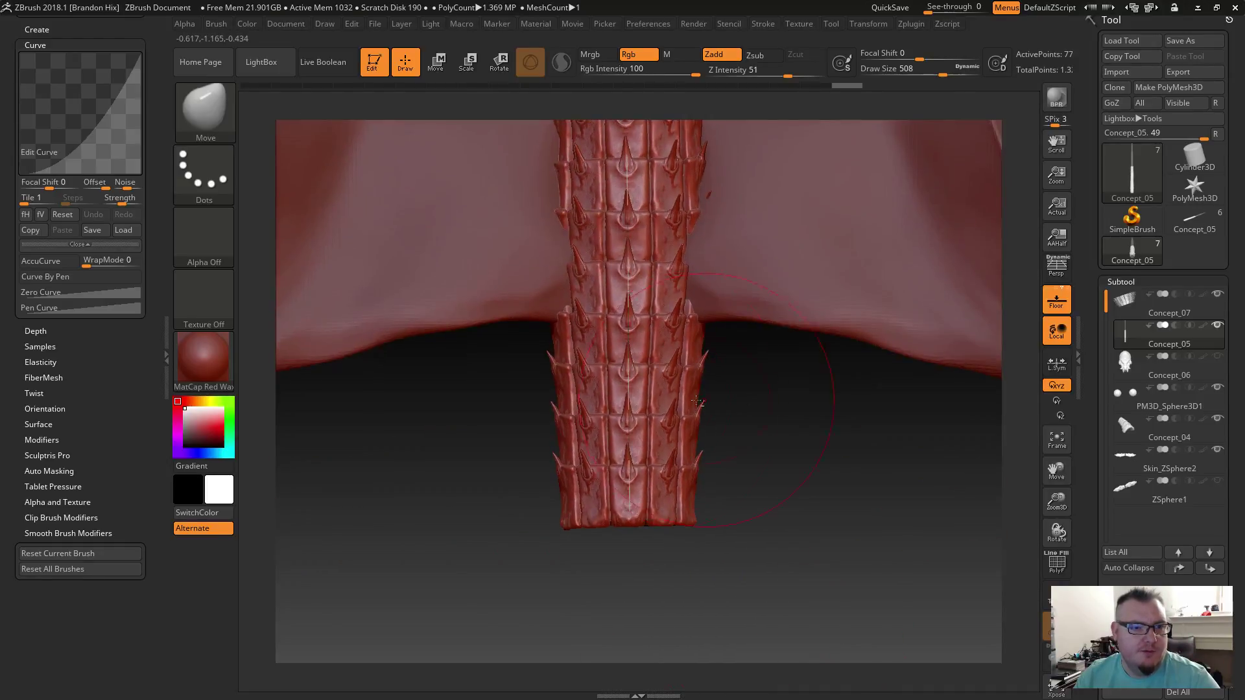
click(628, 423)
mouse_move(824, 510)
alt+mouse_down()
mouse_move(765, 492)
mouse_move(748, 547)
alt+mouse_up()
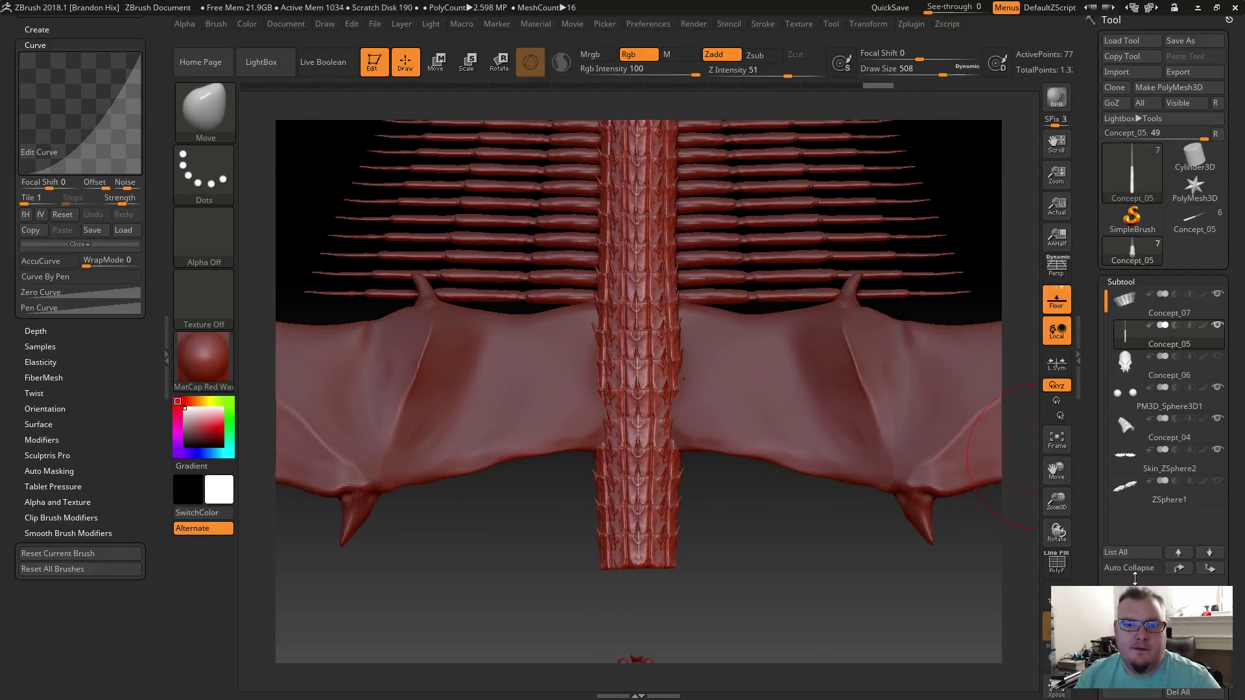
Step: Apply Mirror And Weld to the body subtool Concept_05 and check the centre line along its back
scroll(1096, 512, down, 6)
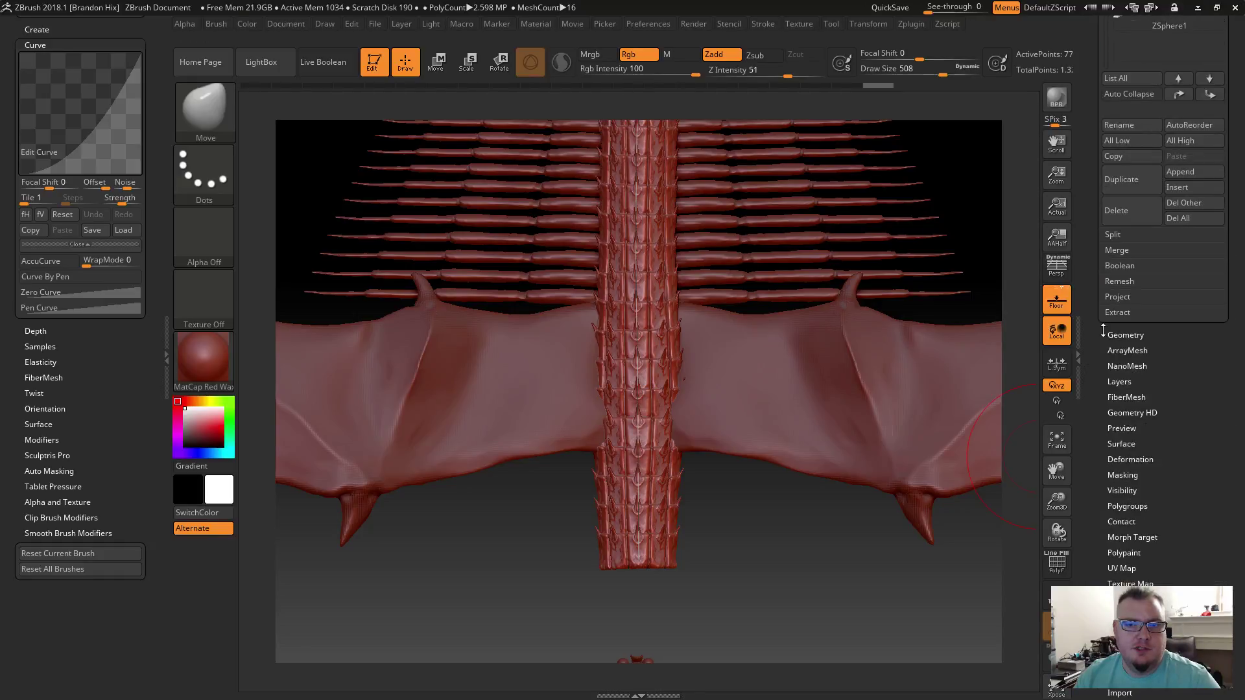
key(shift)
click(1116, 335)
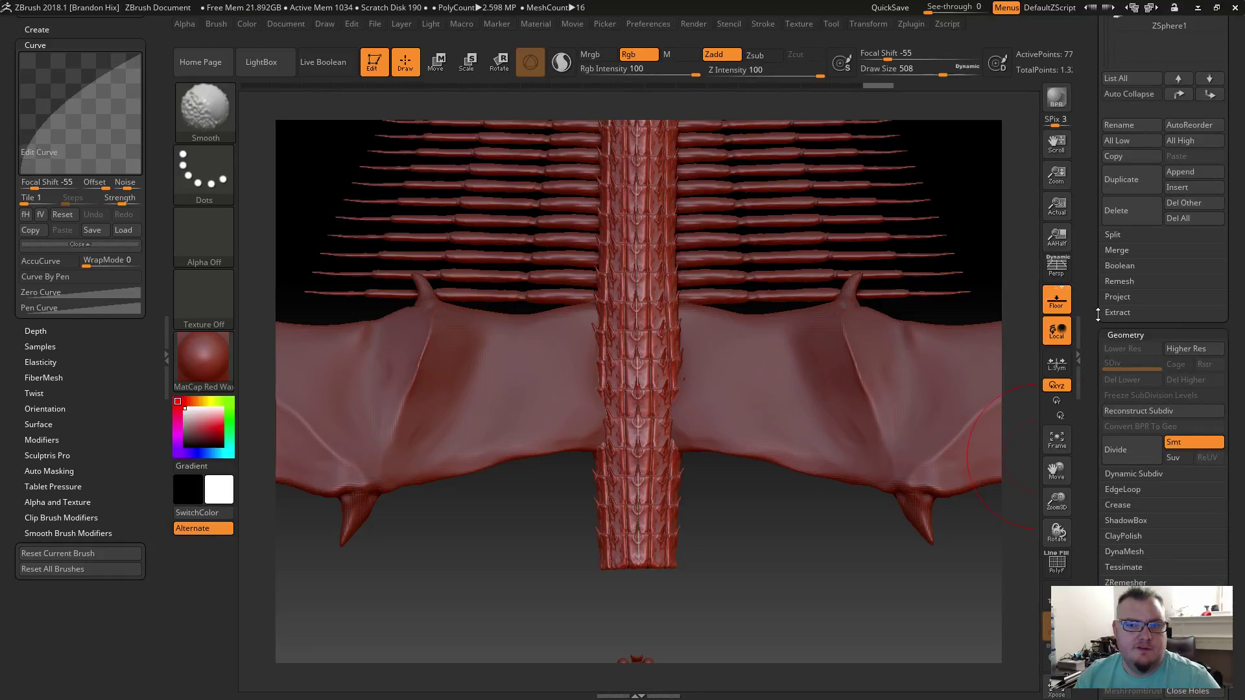
scroll(1106, 305, up, 5)
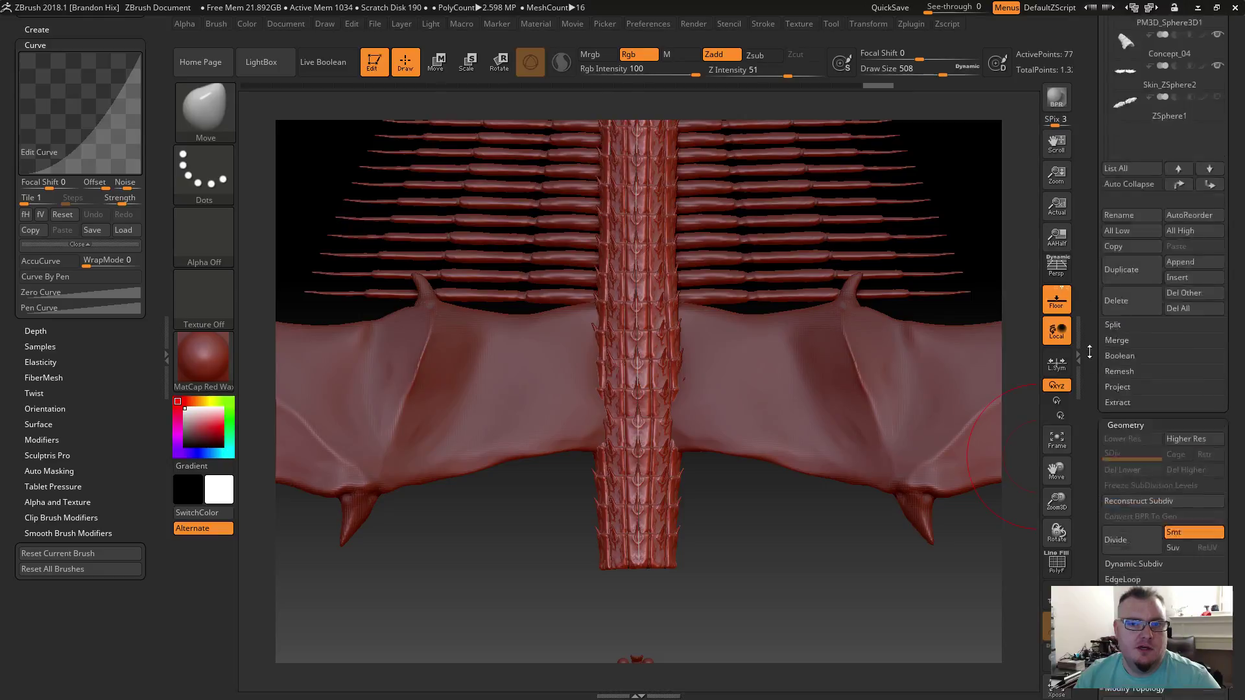
scroll(1102, 295, down, 7)
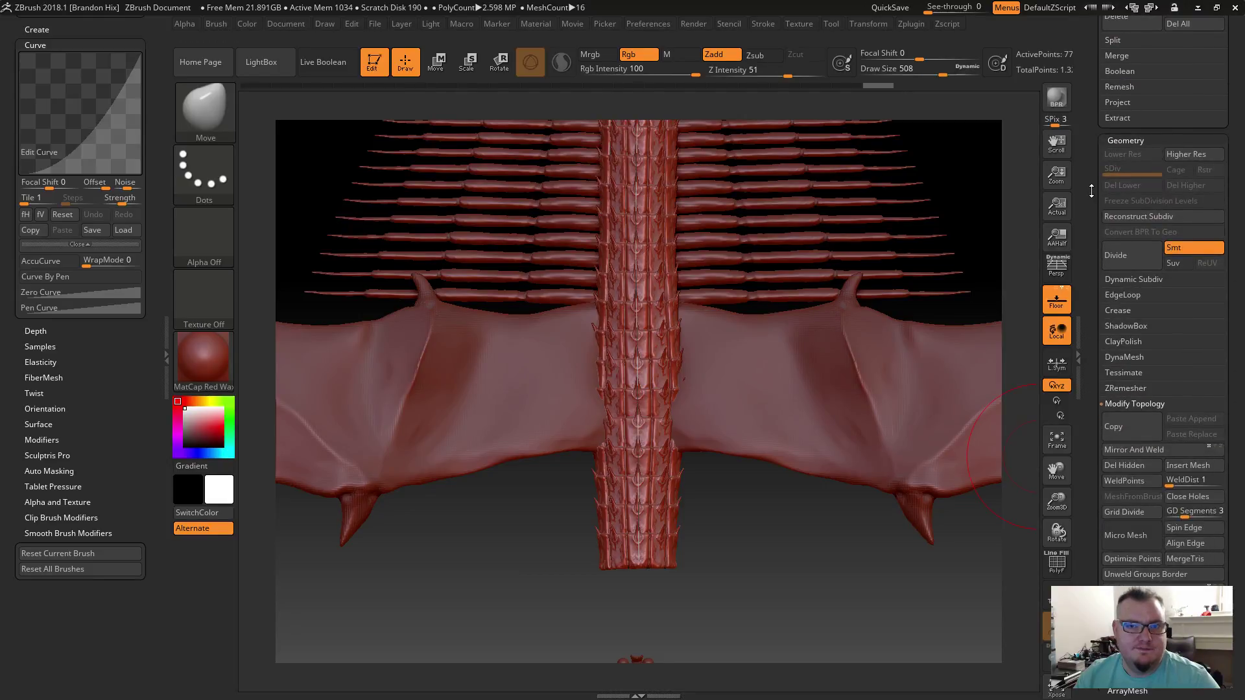
click(1127, 453)
drag(770, 577, 815, 356)
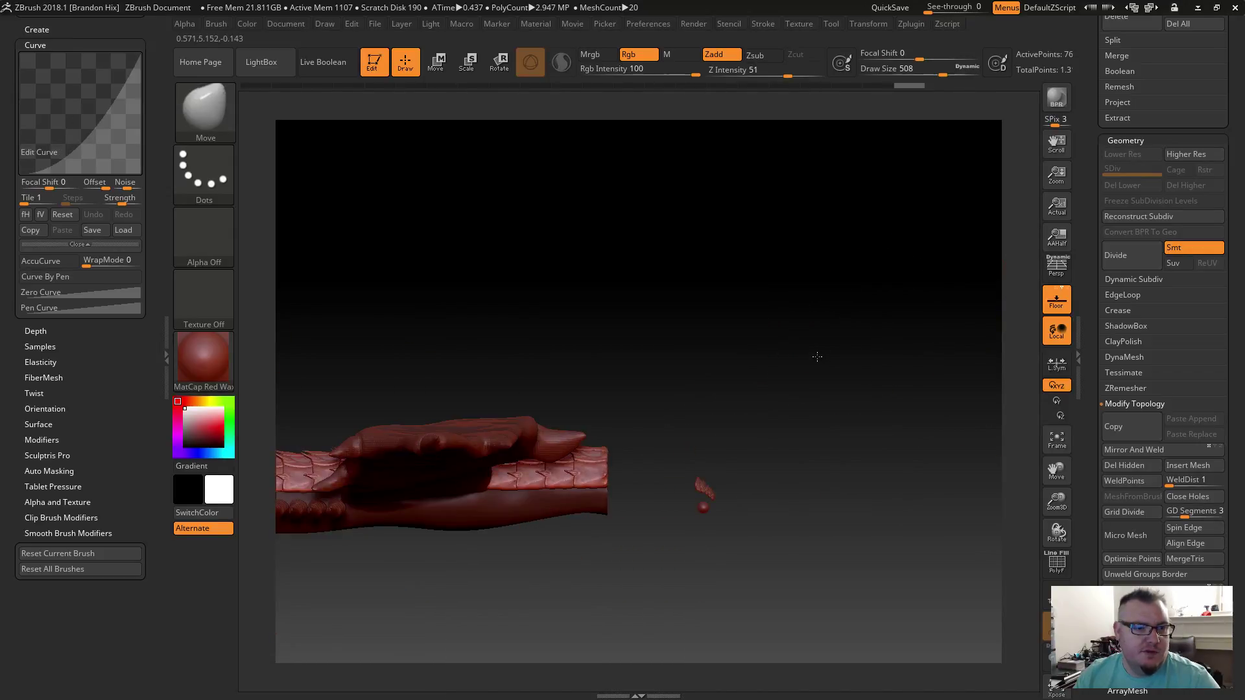
drag(468, 323, 564, 463)
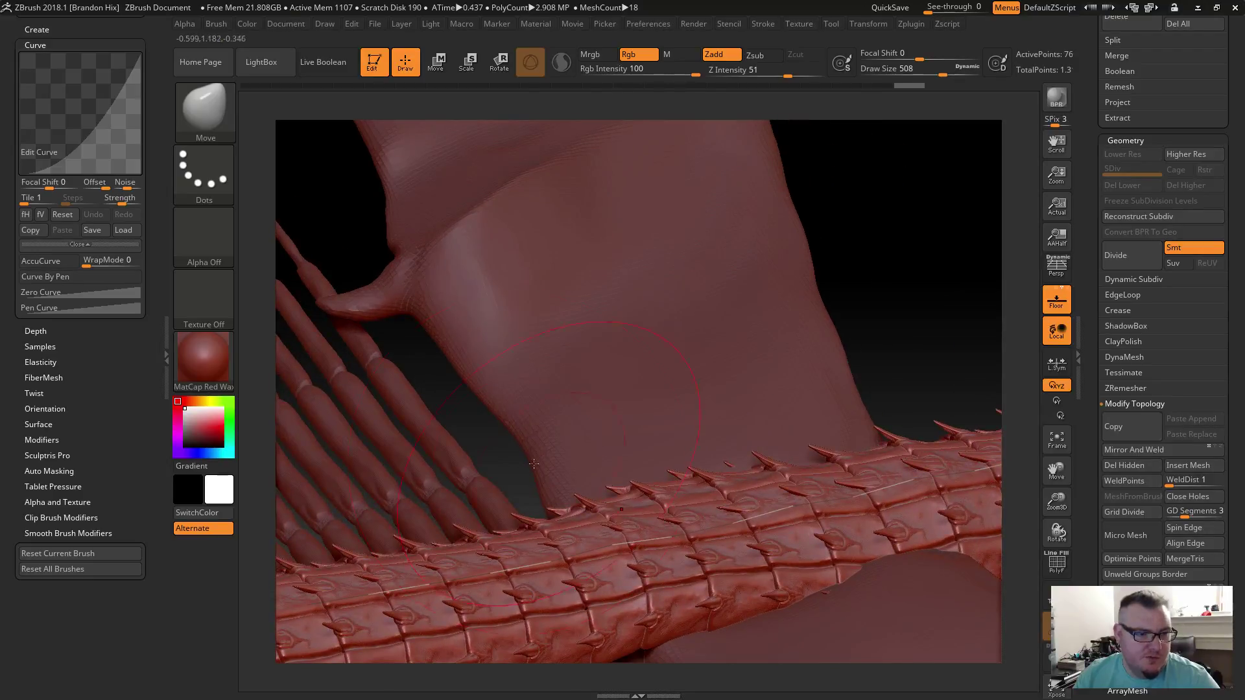
drag(488, 447, 807, 293)
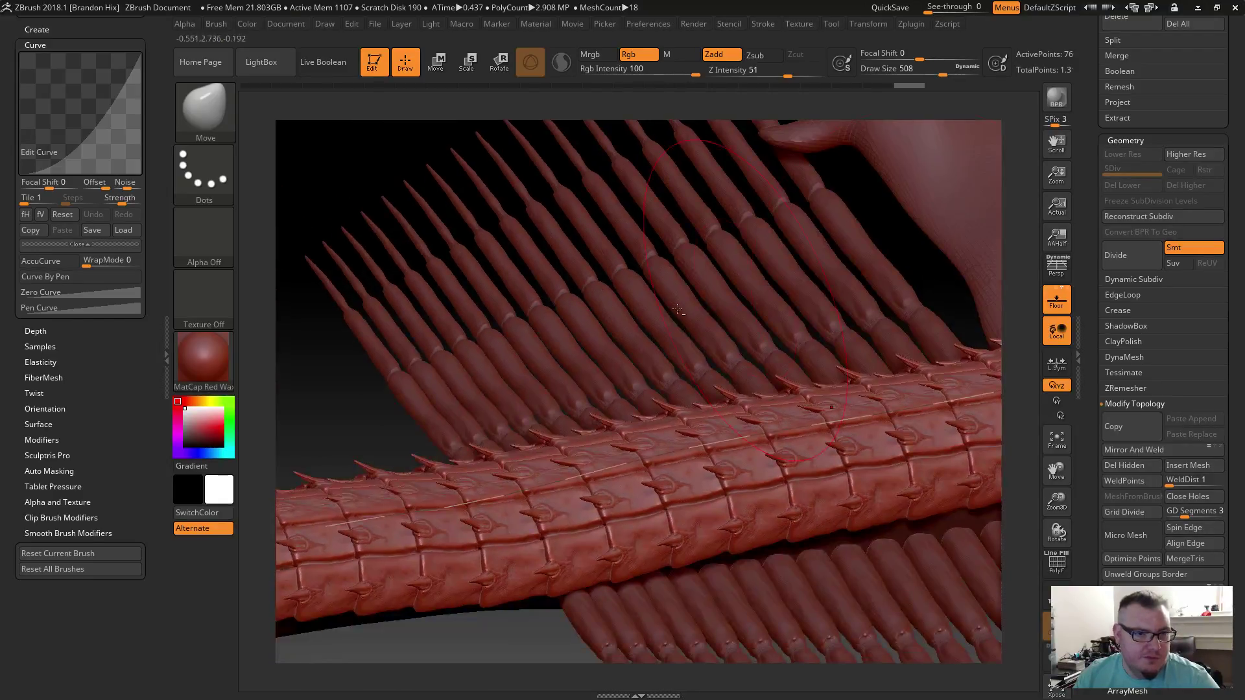
drag(305, 400, 534, 189)
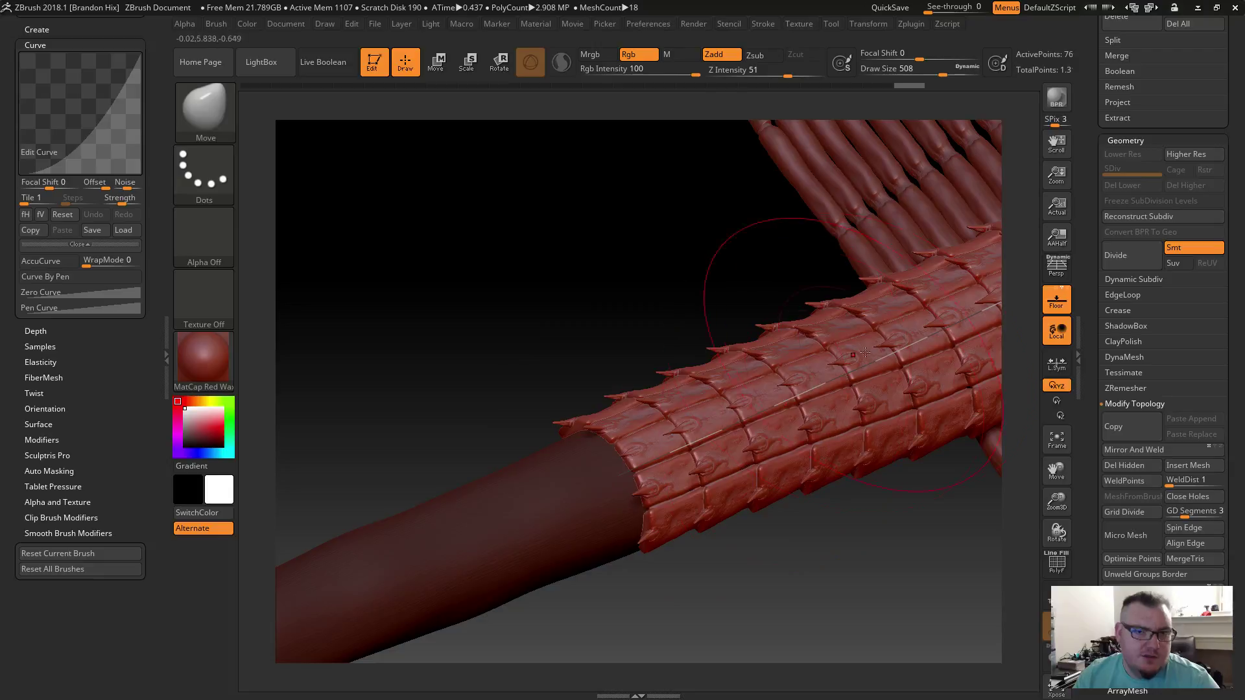
Step: Set the draw size to 120 and examine the centred spikes along the full length of the dragon's back
drag(623, 311, 609, 280)
drag(576, 334, 534, 347)
key(space)
mouse_move(683, 475)
alt+mouse_down()
mouse_move(853, 532)
mouse_move(725, 481)
alt+mouse_up()
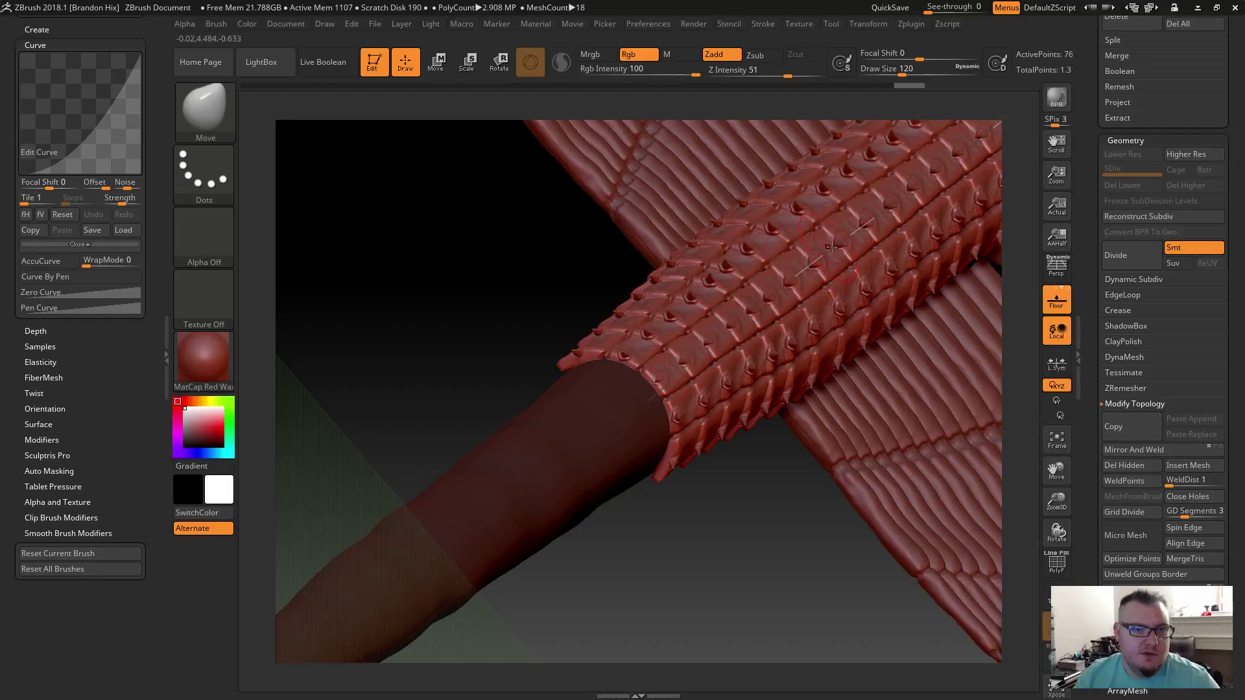
mouse_move(734, 555)
mouse_down()
mouse_move(692, 553)
mouse_move(636, 441)
mouse_move(693, 463)
mouse_move(682, 488)
mouse_move(506, 562)
mouse_up()
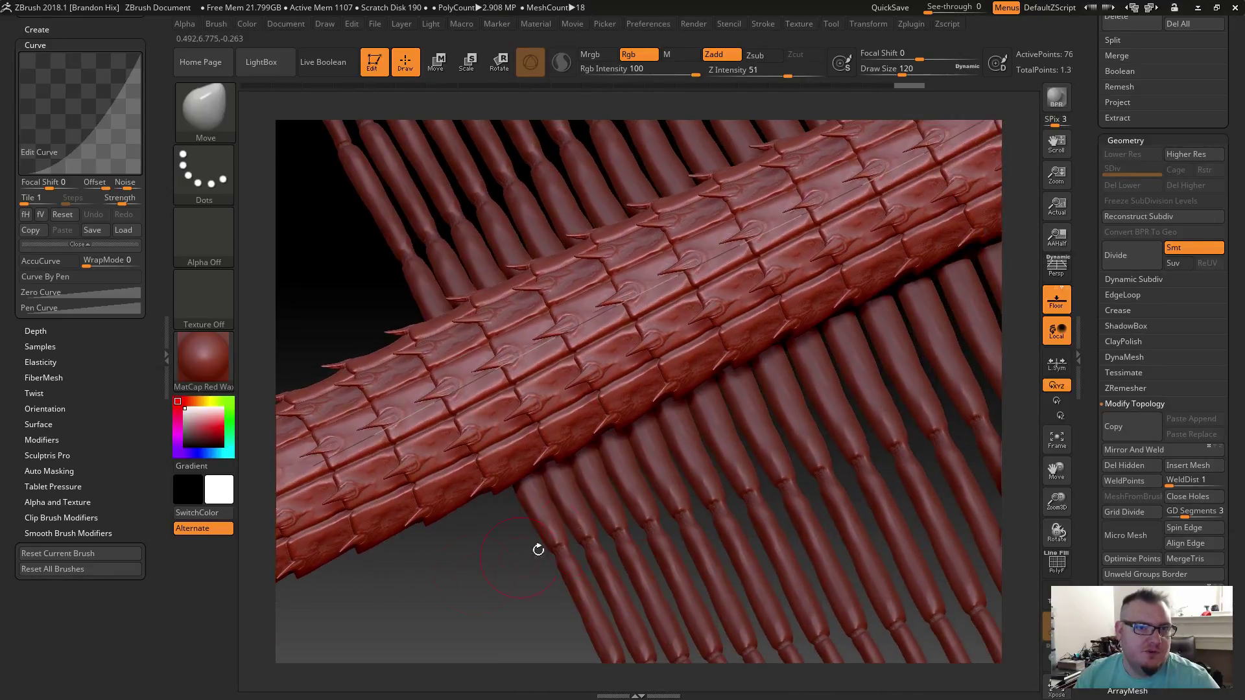
drag(1035, 305, 489, 581)
drag(1009, 389, 700, 448)
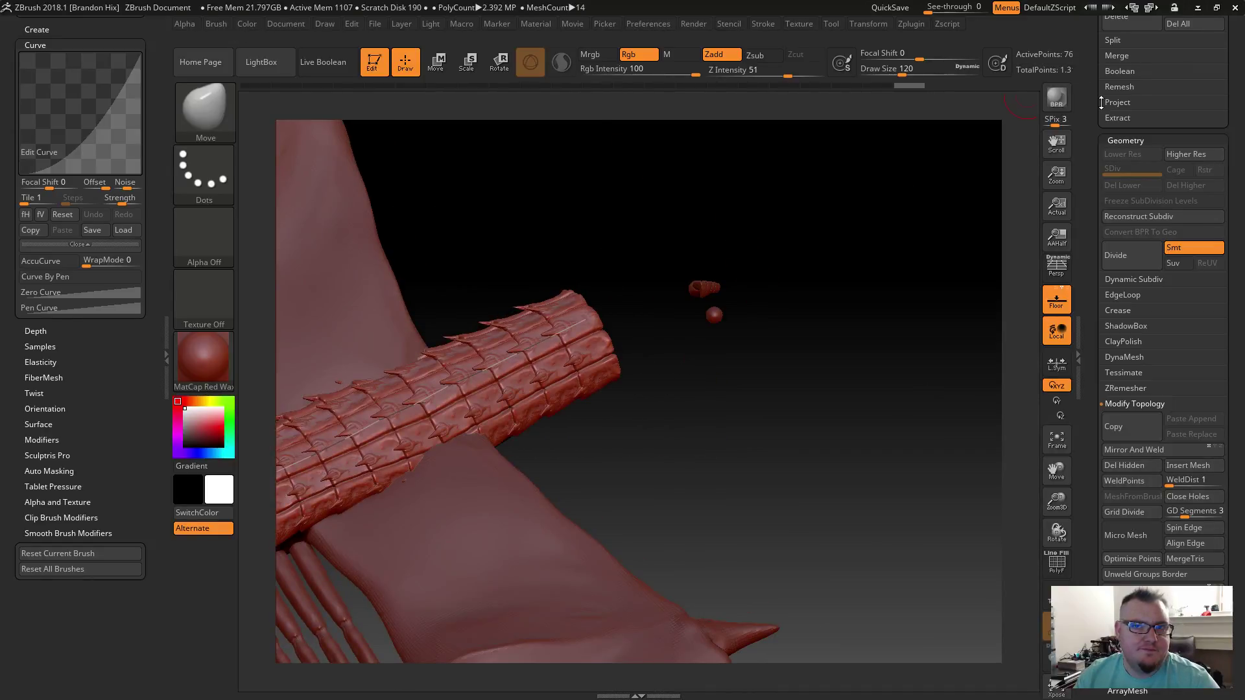
Step: Make the head subtool Concept_06 visible again and check the body from the side
drag(1086, 209, 1082, 413)
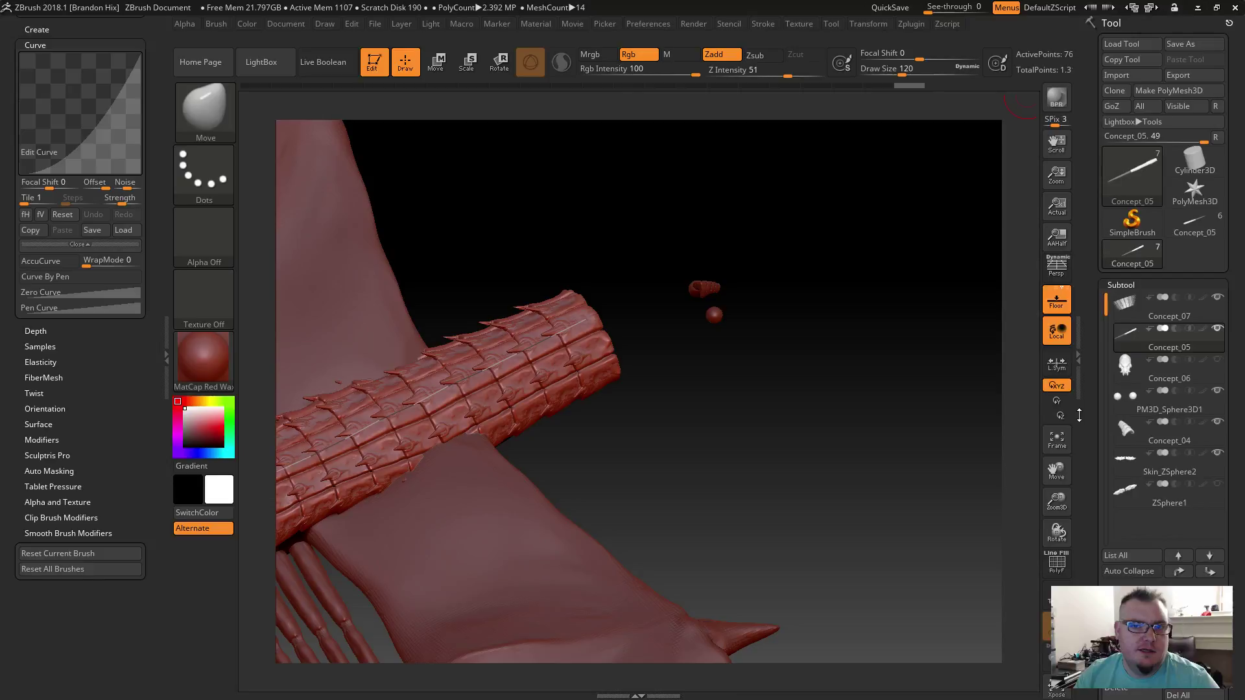
click(1218, 360)
drag(746, 421, 666, 514)
alt+drag(575, 499, 908, 417)
alt+drag(754, 414, 1000, 284)
drag(787, 439, 733, 550)
drag(776, 506, 825, 489)
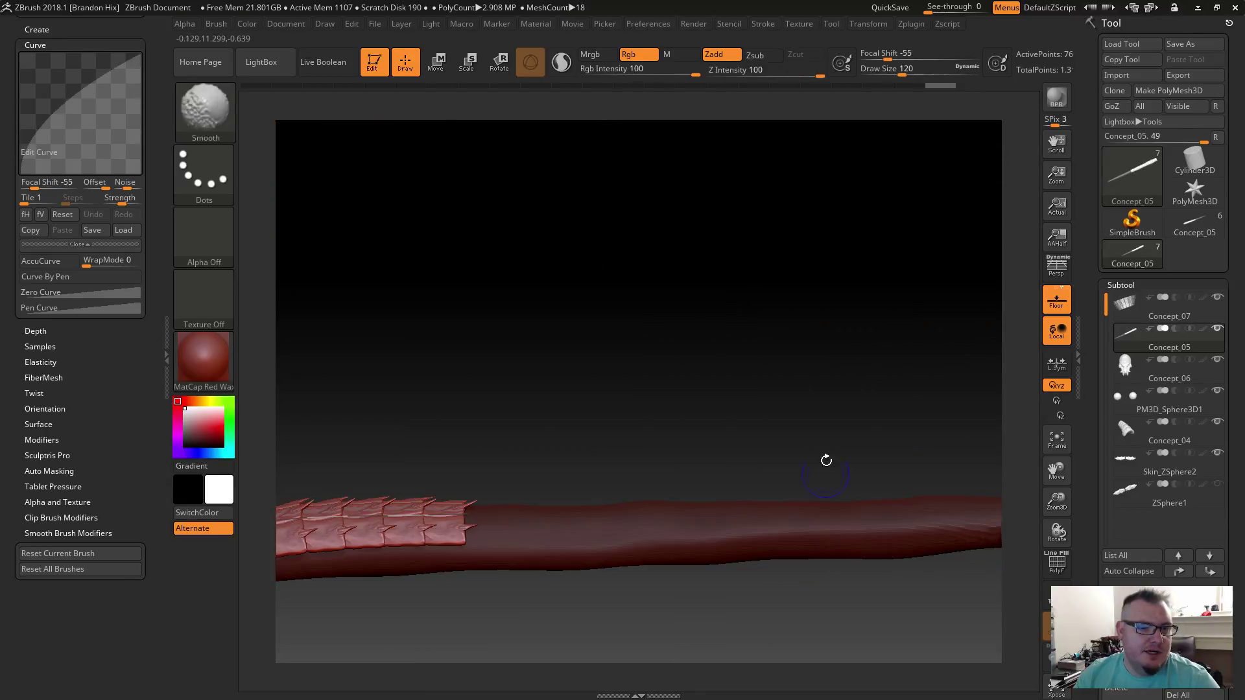
Step: Frame the whole dragon from above and turn off the floor grid
drag(670, 363, 667, 482)
drag(775, 428, 733, 541)
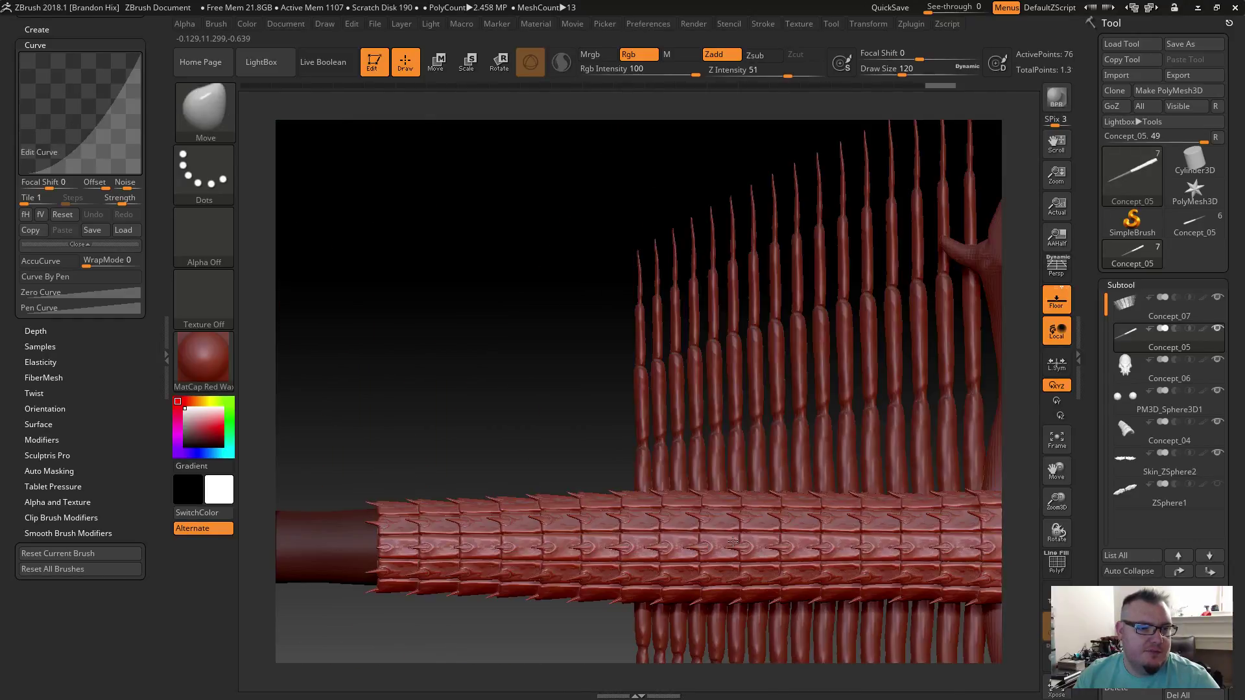
key(f)
drag(648, 389, 610, 570)
ctrl+shift+click(647, 305)
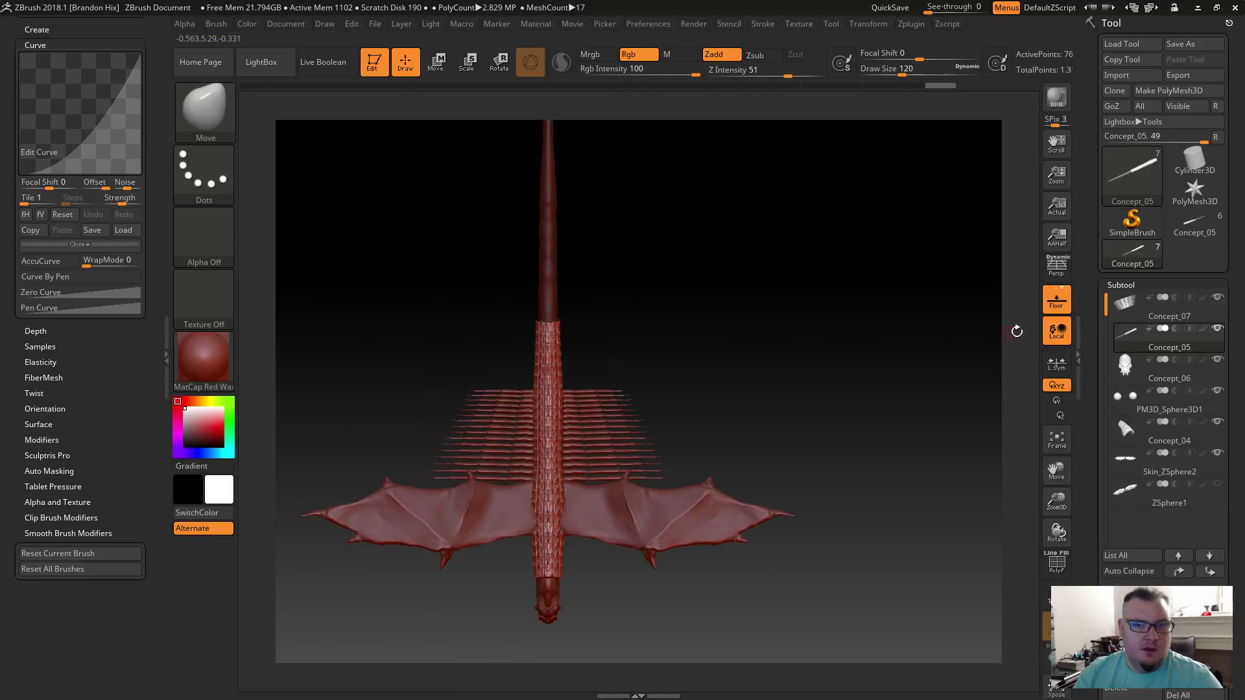
click(1056, 301)
alt+drag(706, 327, 722, 175)
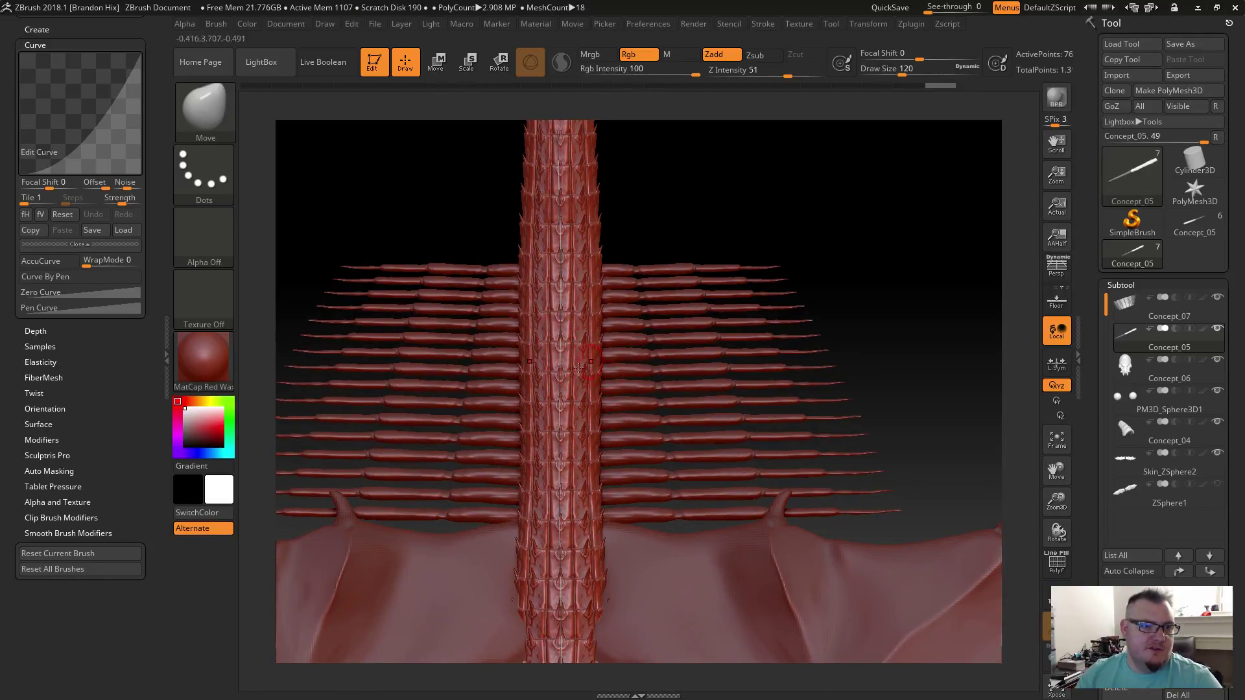
Step: Set the draw size to 257 and nudge the outer edges of the tail-end back scales inward with the Move brush
key(s)
drag(516, 223, 581, 224)
mouse_move(674, 194)
mouse_down()
mouse_move(631, 248)
mouse_move(747, 354)
mouse_up()
alt+drag(717, 264, 708, 397)
mouse_move(635, 357)
mouse_down()
mouse_move(620, 406)
mouse_move(636, 435)
mouse_up()
drag(616, 391, 605, 378)
drag(635, 487, 638, 493)
mouse_move(709, 543)
mouse_down()
mouse_move(667, 195)
mouse_move(667, 297)
mouse_move(719, 259)
mouse_move(800, 272)
mouse_move(630, 254)
mouse_up()
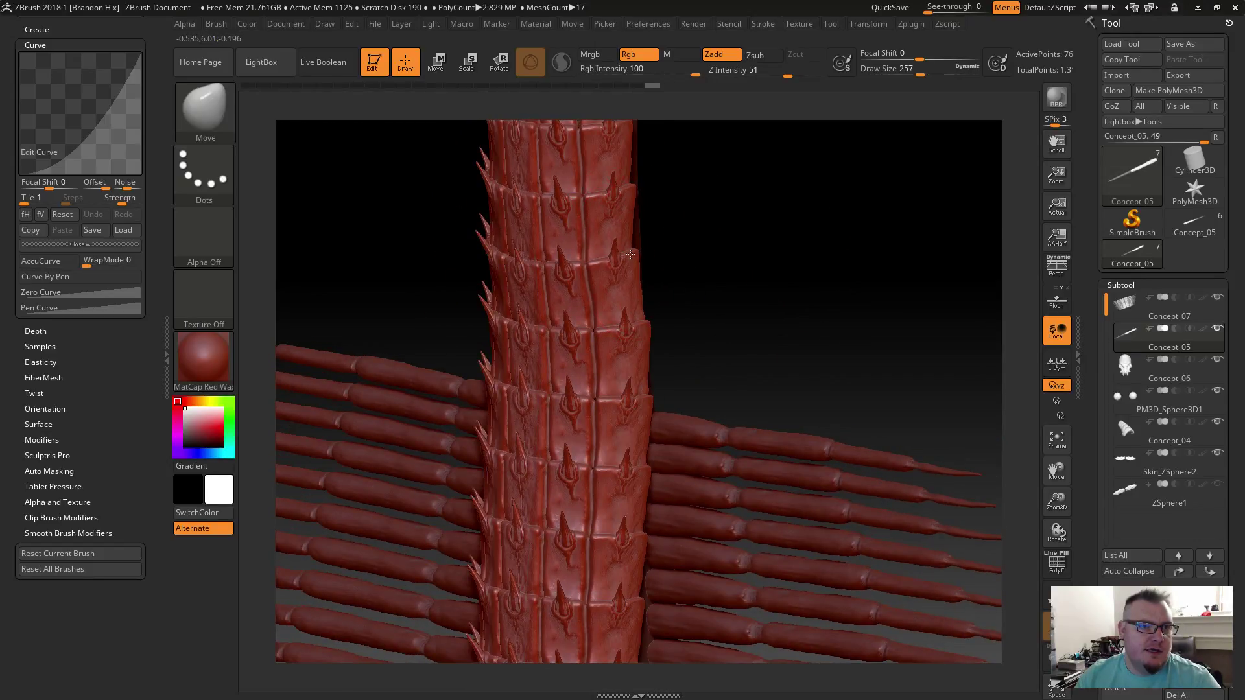
drag(640, 329, 634, 329)
drag(648, 404, 632, 405)
mouse_move(711, 373)
mouse_down()
mouse_move(694, 363)
mouse_move(731, 348)
mouse_move(714, 372)
mouse_move(717, 298)
mouse_move(677, 343)
mouse_move(658, 406)
mouse_move(658, 489)
mouse_up()
Step: Set the draw size to 365 and adjust the outer edges of the back scales between the ribs and wings
key(s)
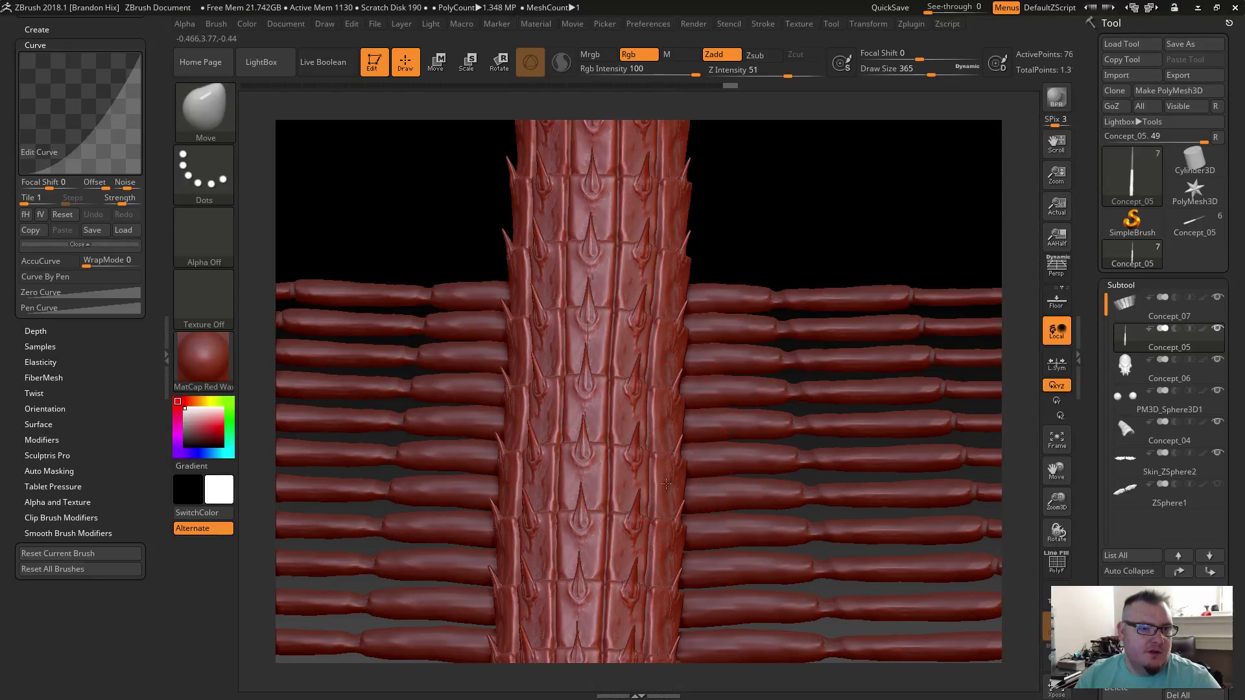
drag(736, 263, 733, 152)
drag(679, 325, 667, 331)
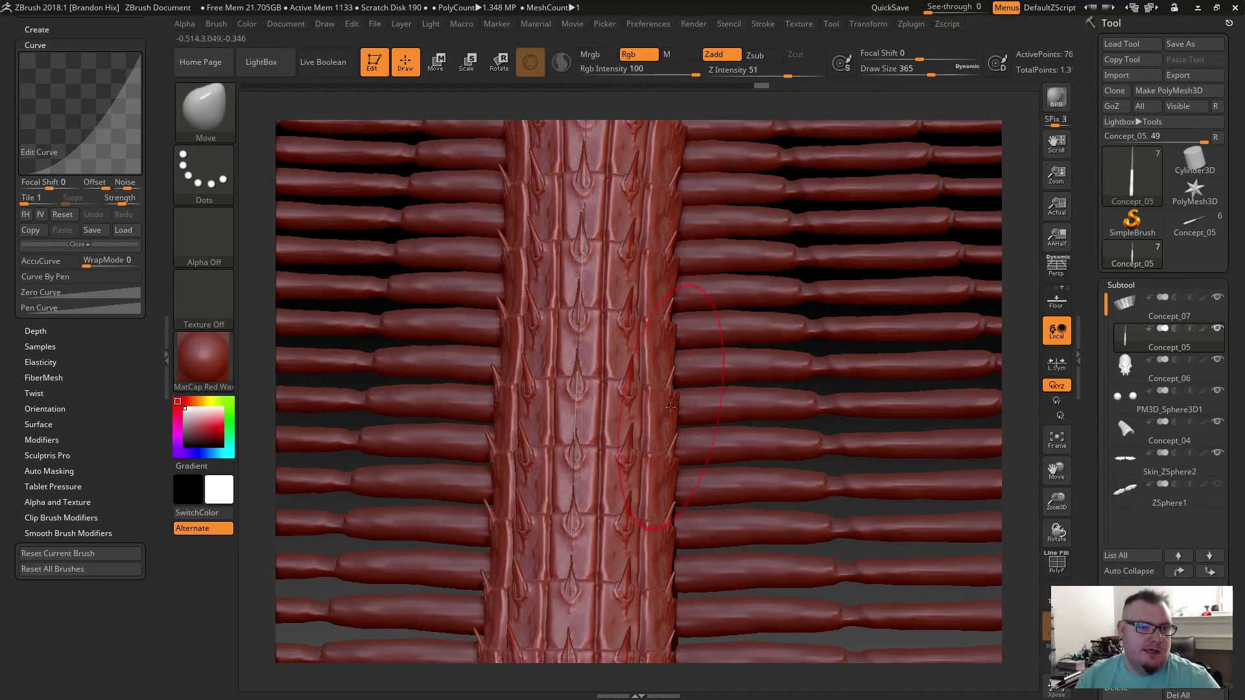
drag(668, 482, 665, 482)
drag(1006, 430, 930, 229)
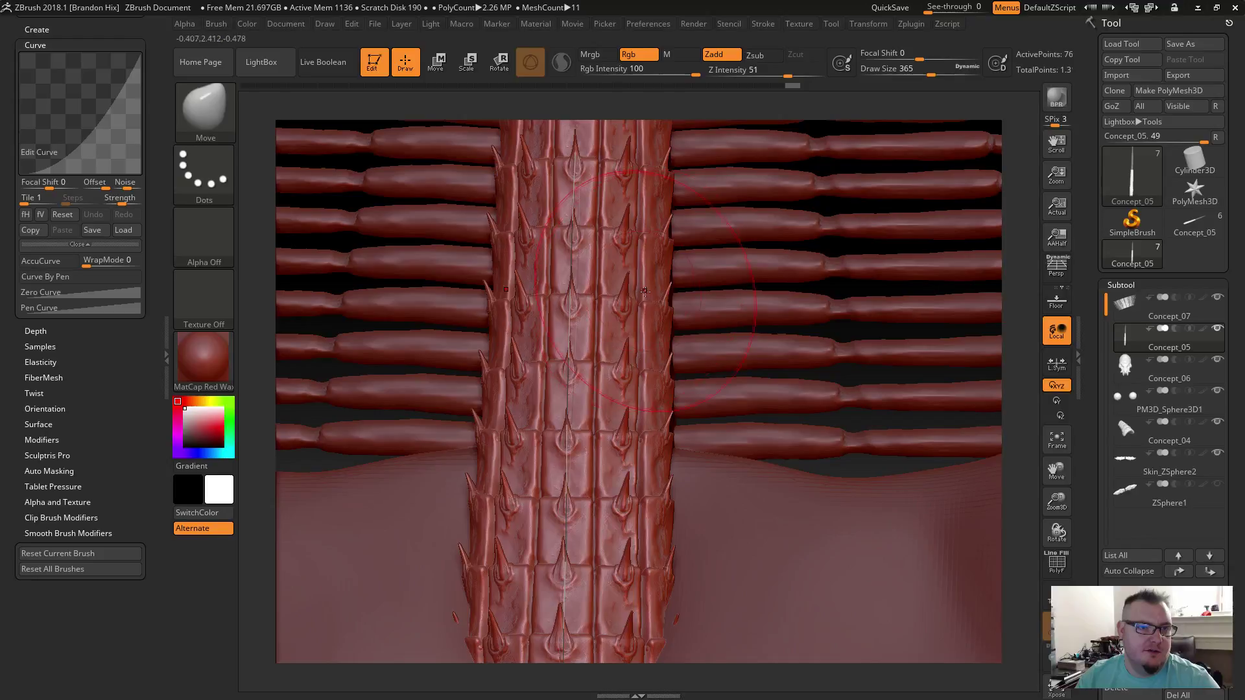
drag(663, 304, 669, 314)
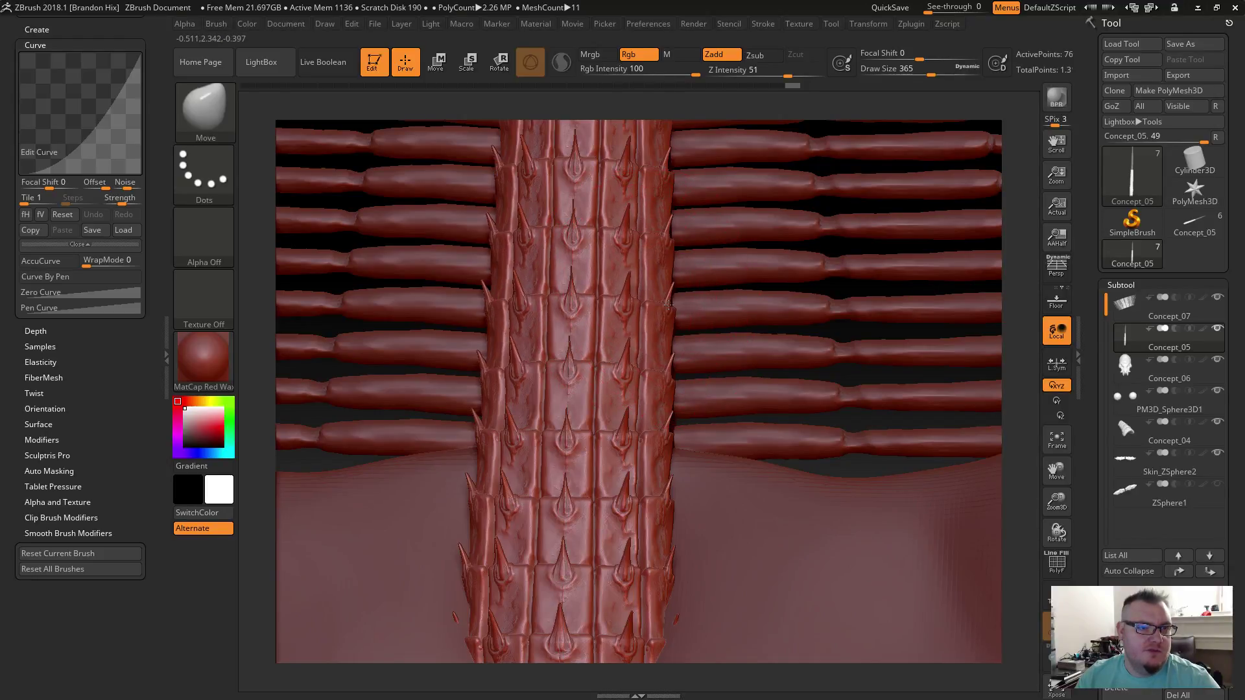
drag(661, 422, 659, 423)
drag(669, 522, 664, 523)
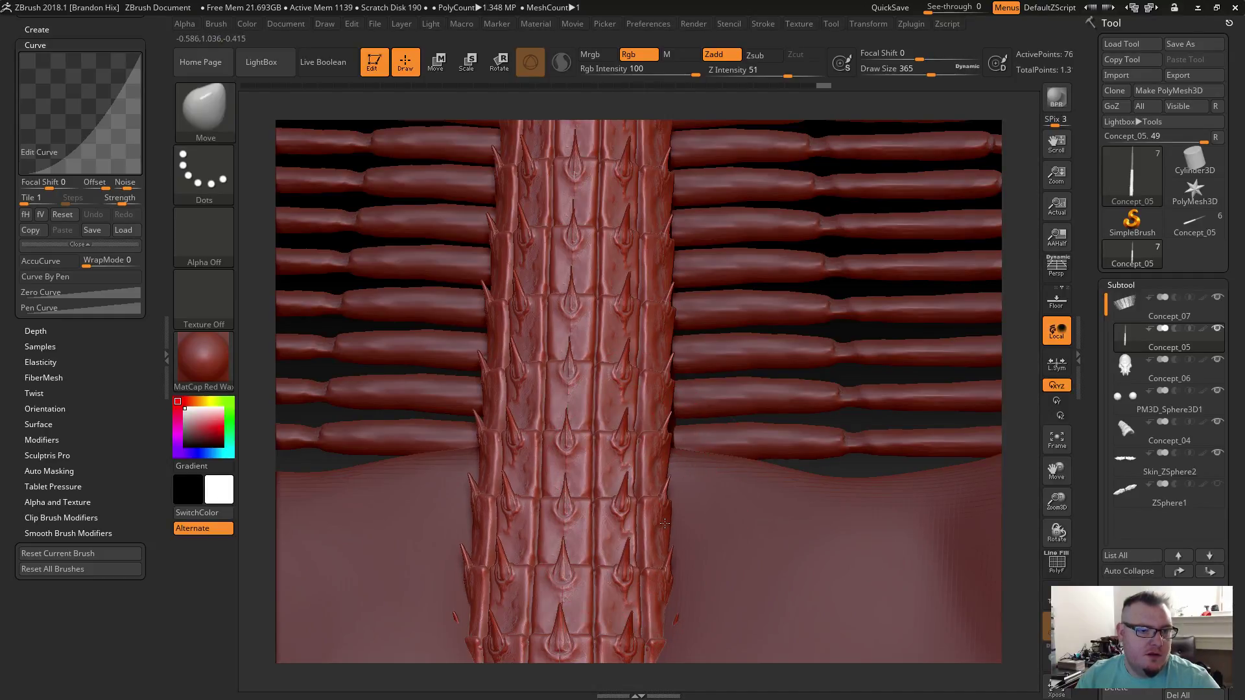
drag(1022, 506, 1018, 454)
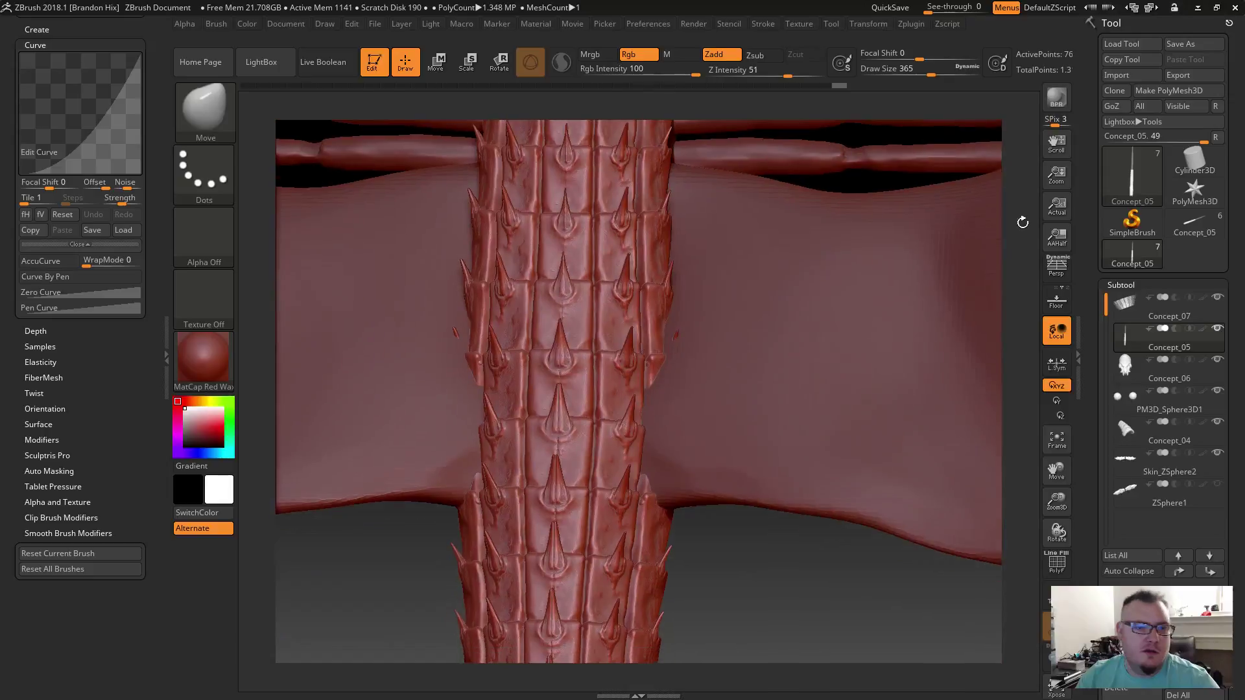
drag(659, 285, 659, 286)
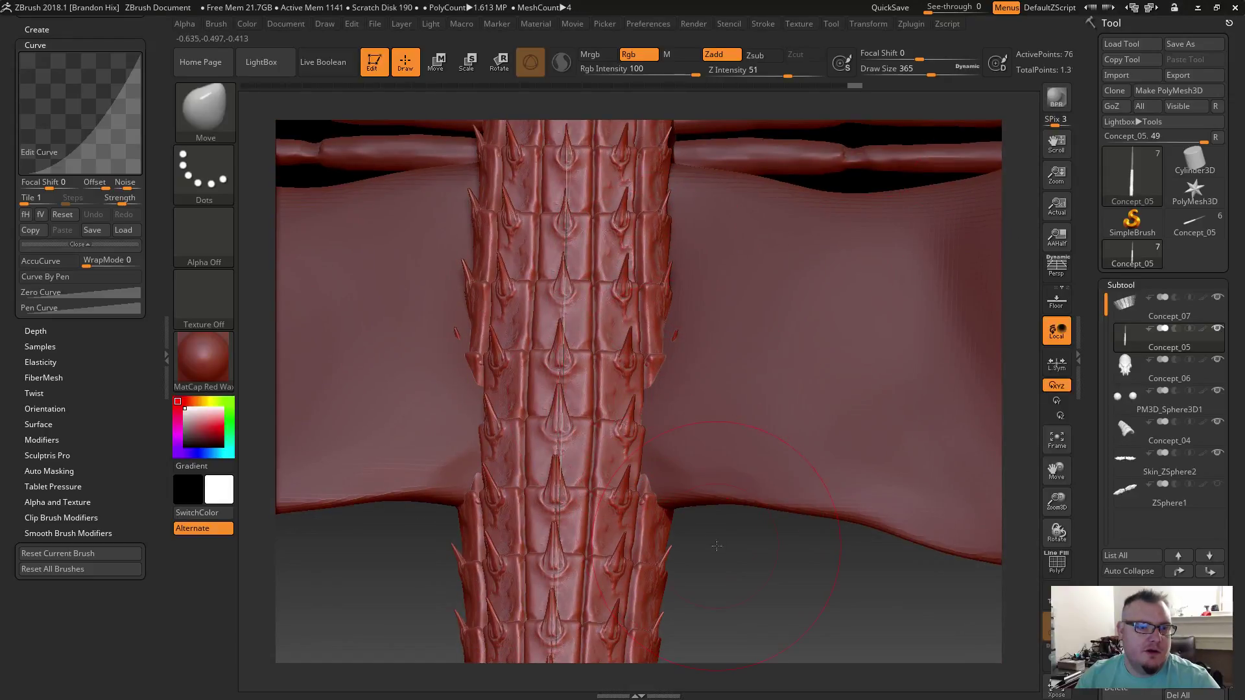
Step: Examine the scaled back around the wing roots and neck, and set the Move brush's draw size to 743
drag(719, 529, 618, 337)
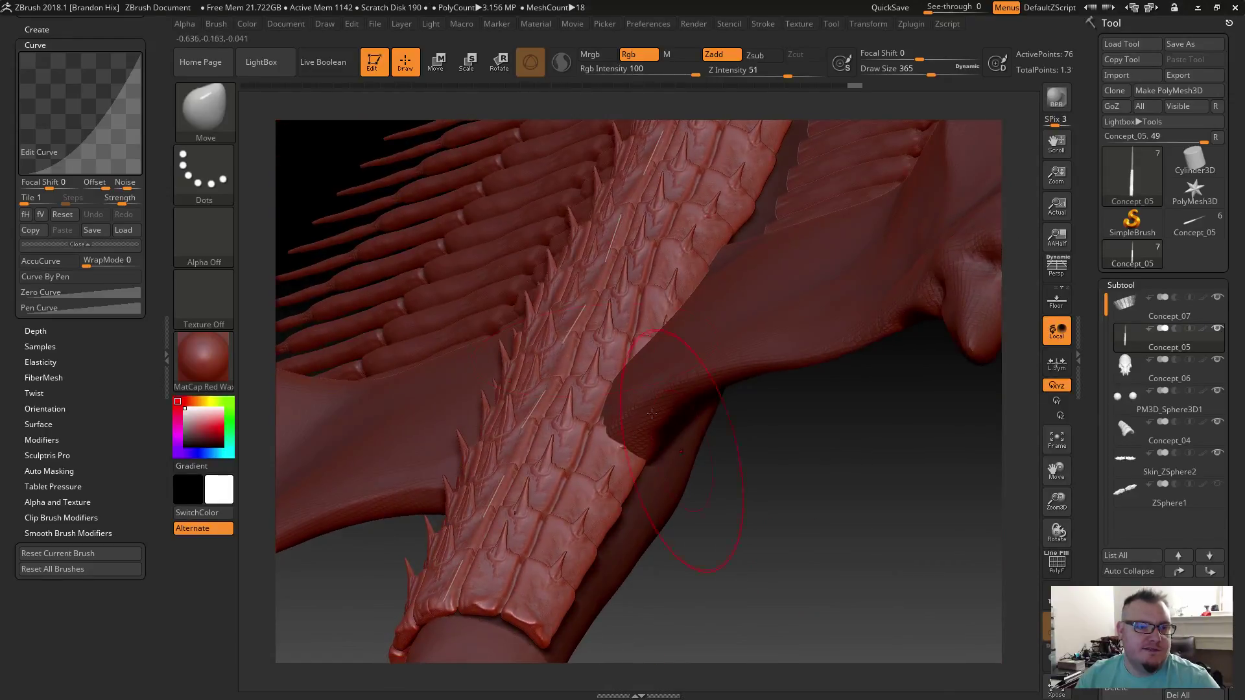
mouse_move(695, 449)
mouse_down()
mouse_move(807, 501)
mouse_move(649, 356)
mouse_up()
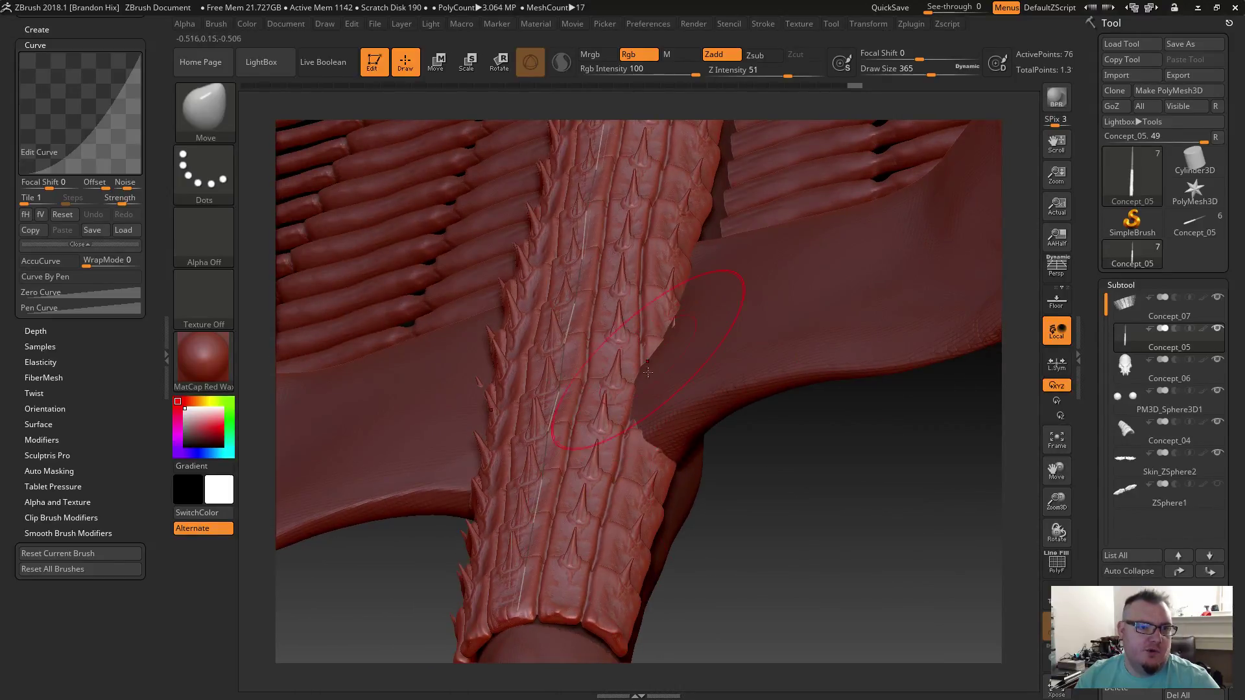
drag(714, 477, 733, 335)
drag(706, 551, 485, 503)
drag(865, 509, 893, 596)
drag(638, 410, 738, 508)
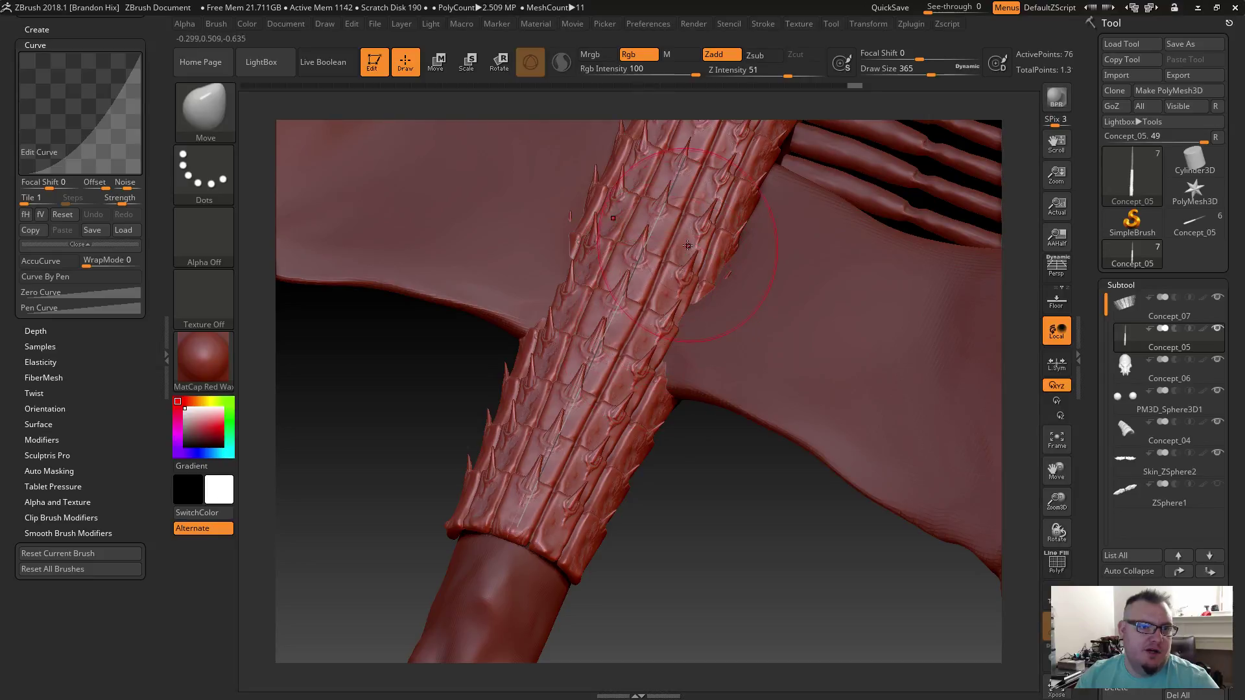
drag(711, 440, 701, 415)
key(s)
mouse_move(600, 415)
mouse_down()
mouse_move(650, 416)
mouse_move(715, 496)
mouse_move(646, 503)
mouse_move(656, 511)
mouse_up()
key(s)
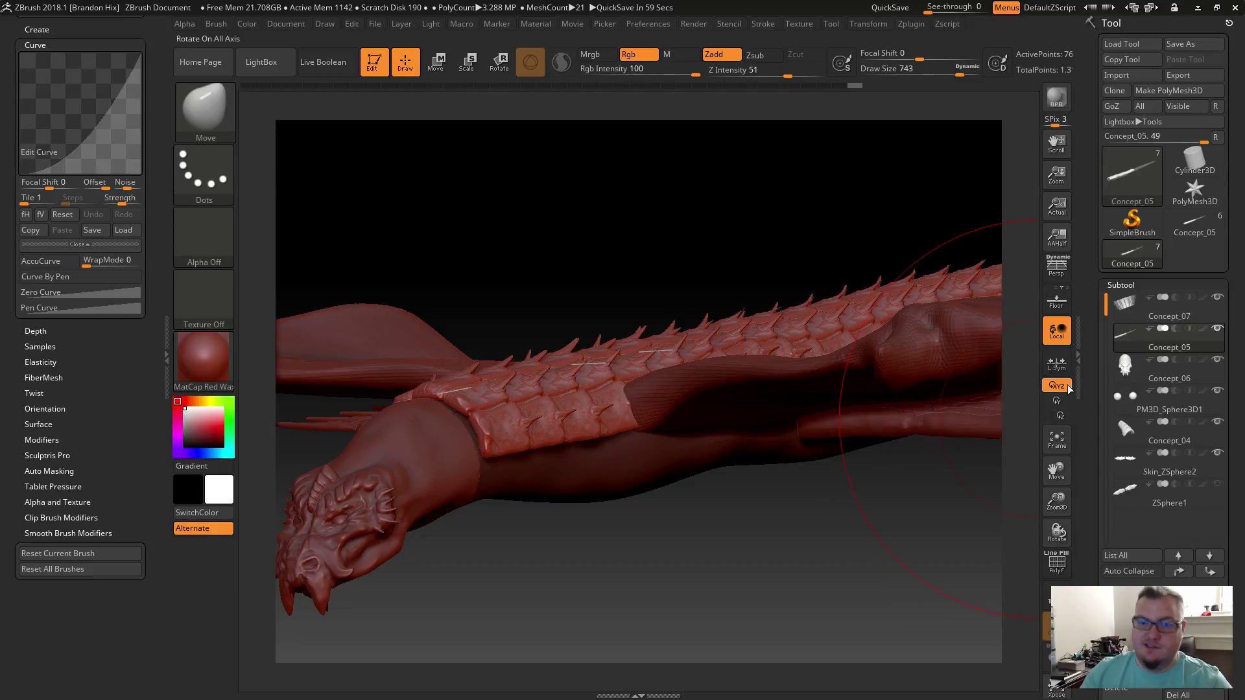
Step: Duplicate the body subtool Concept_05, then show the original and hide the copy
scroll(1088, 394, down, 1)
scroll(1088, 394, down, 1)
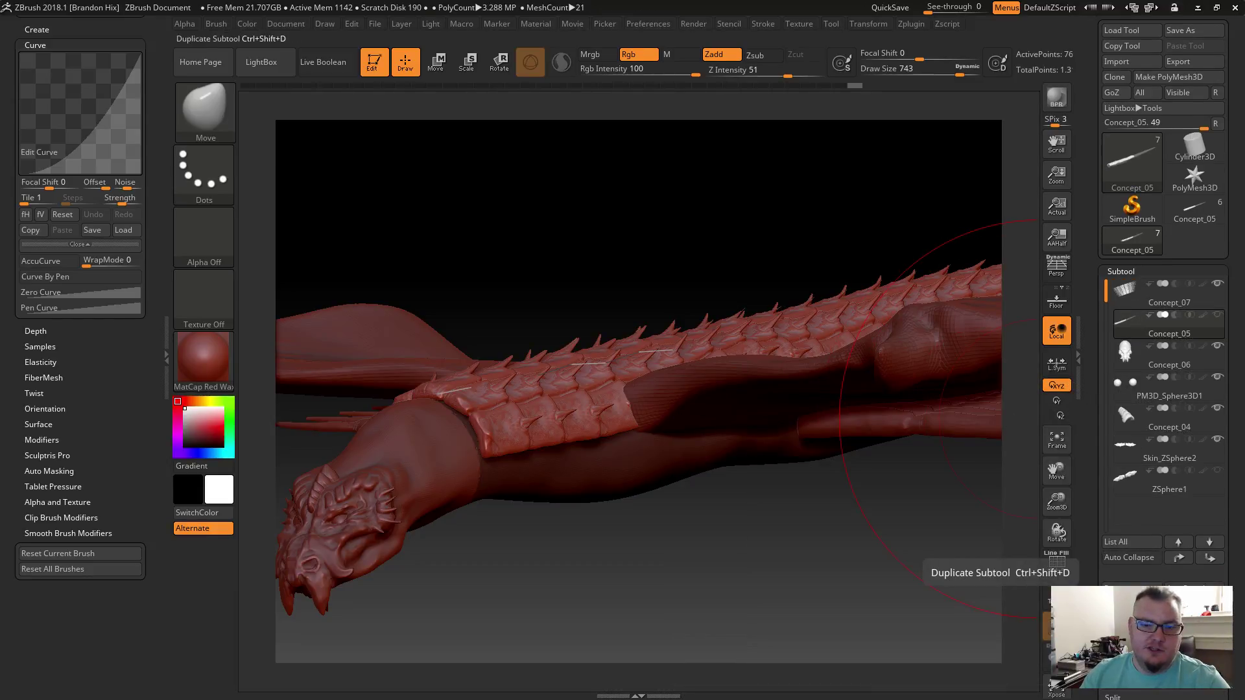
click(1132, 619)
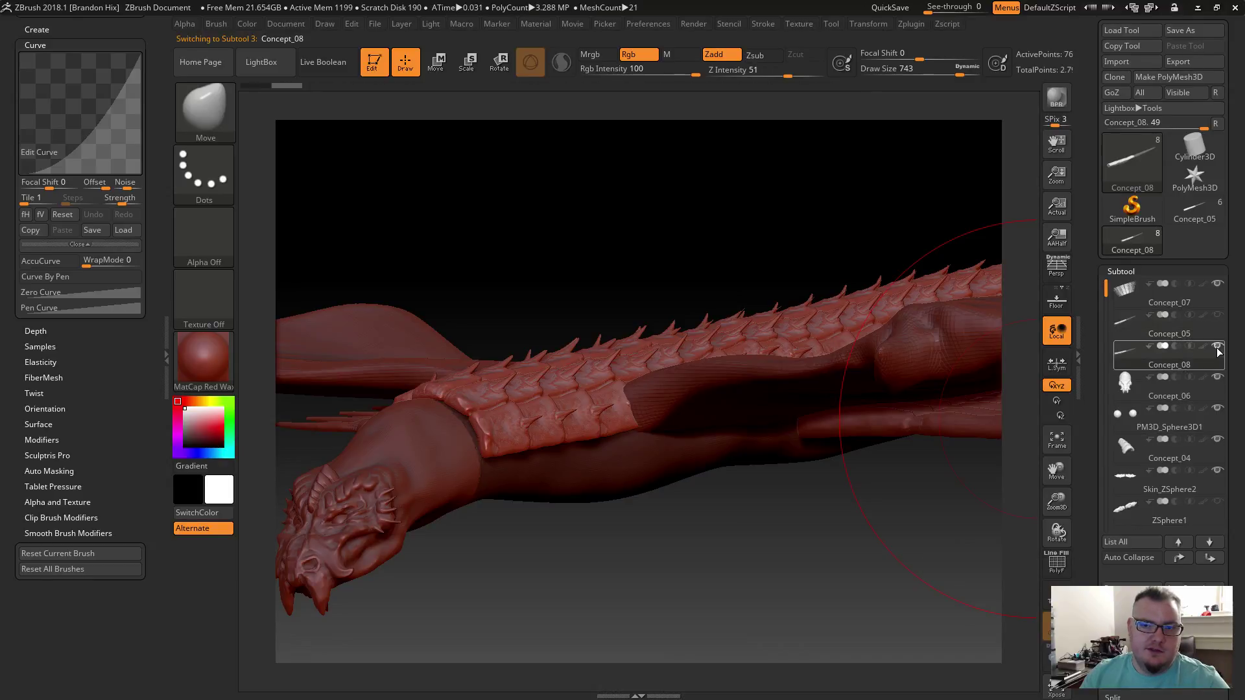
click(1218, 319)
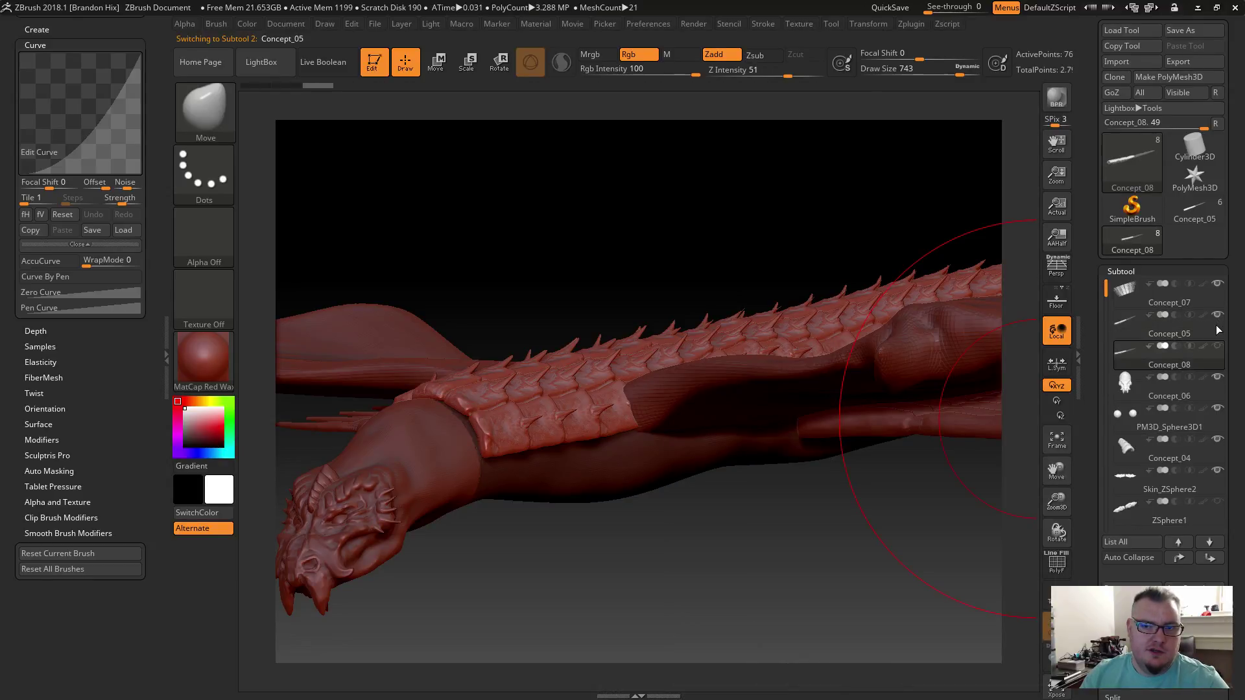
Step: Try bulking out the shoulder area of Concept_05 between the neck and wings with the Move brush
drag(620, 407, 648, 325)
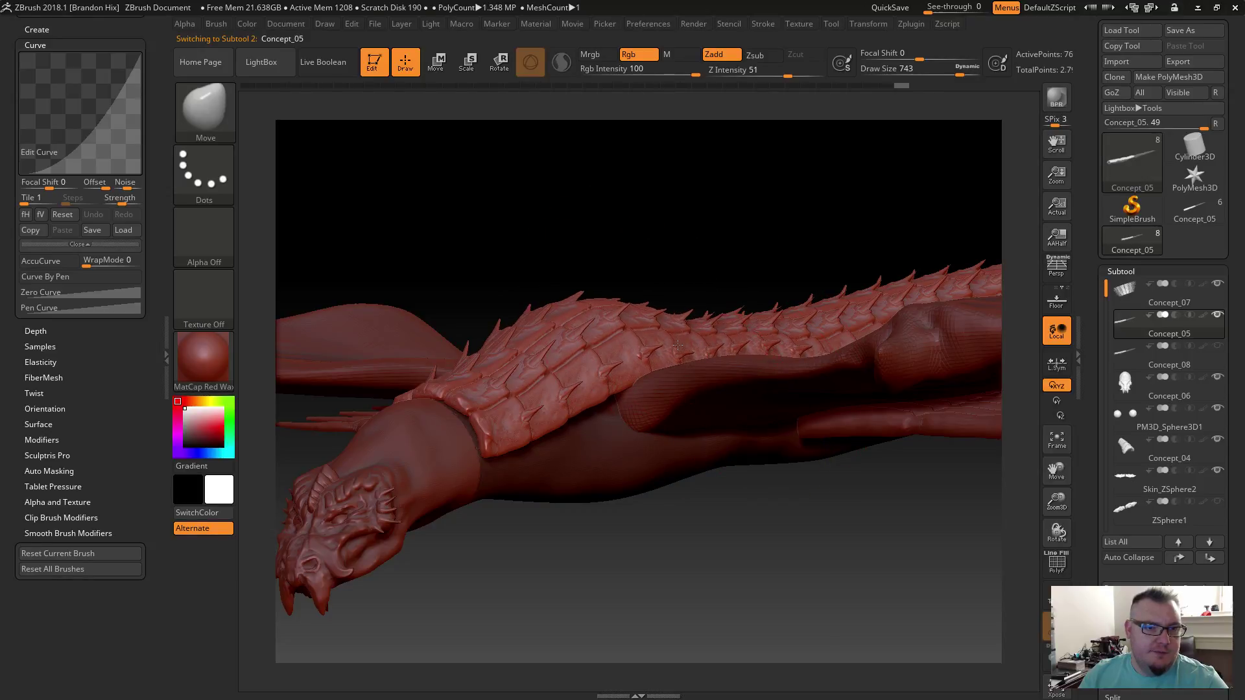
mouse_move(637, 247)
mouse_down()
mouse_move(628, 338)
mouse_move(614, 338)
mouse_up()
mouse_move(653, 381)
mouse_down()
mouse_move(651, 356)
mouse_move(709, 332)
mouse_up()
drag(624, 287, 574, 292)
mouse_move(684, 559)
mouse_down()
mouse_move(661, 519)
mouse_move(681, 551)
mouse_up()
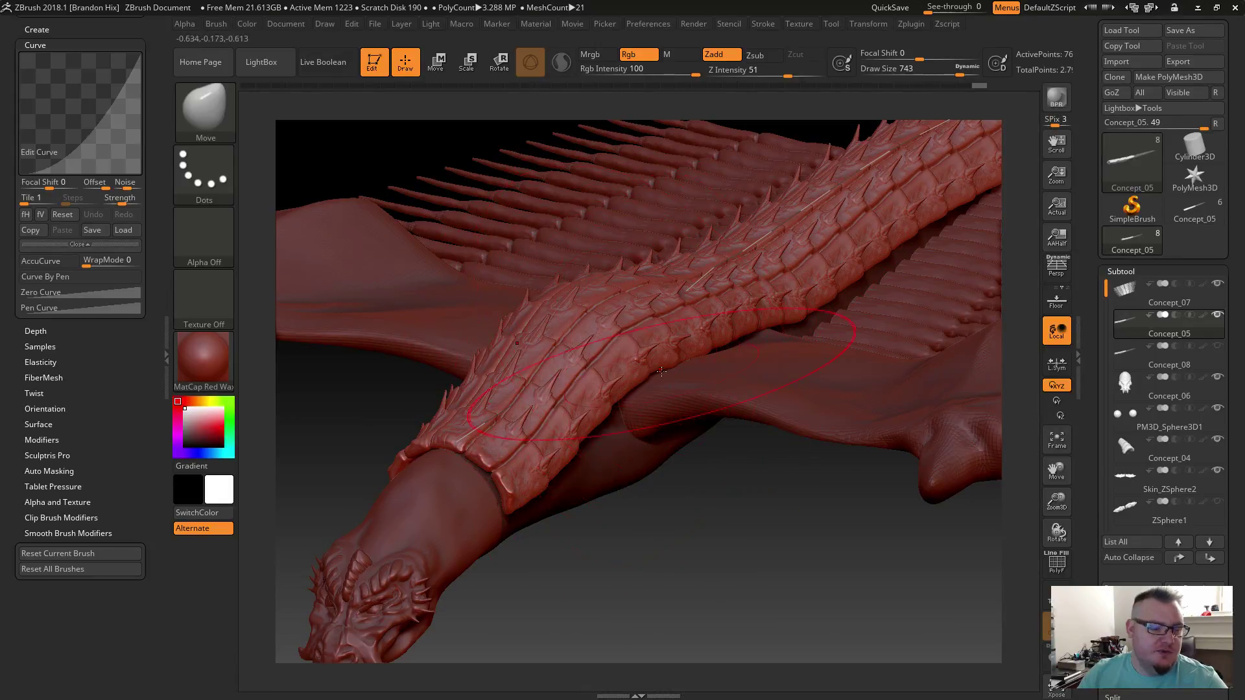
mouse_move(712, 526)
mouse_down()
mouse_move(724, 465)
mouse_move(720, 563)
mouse_up()
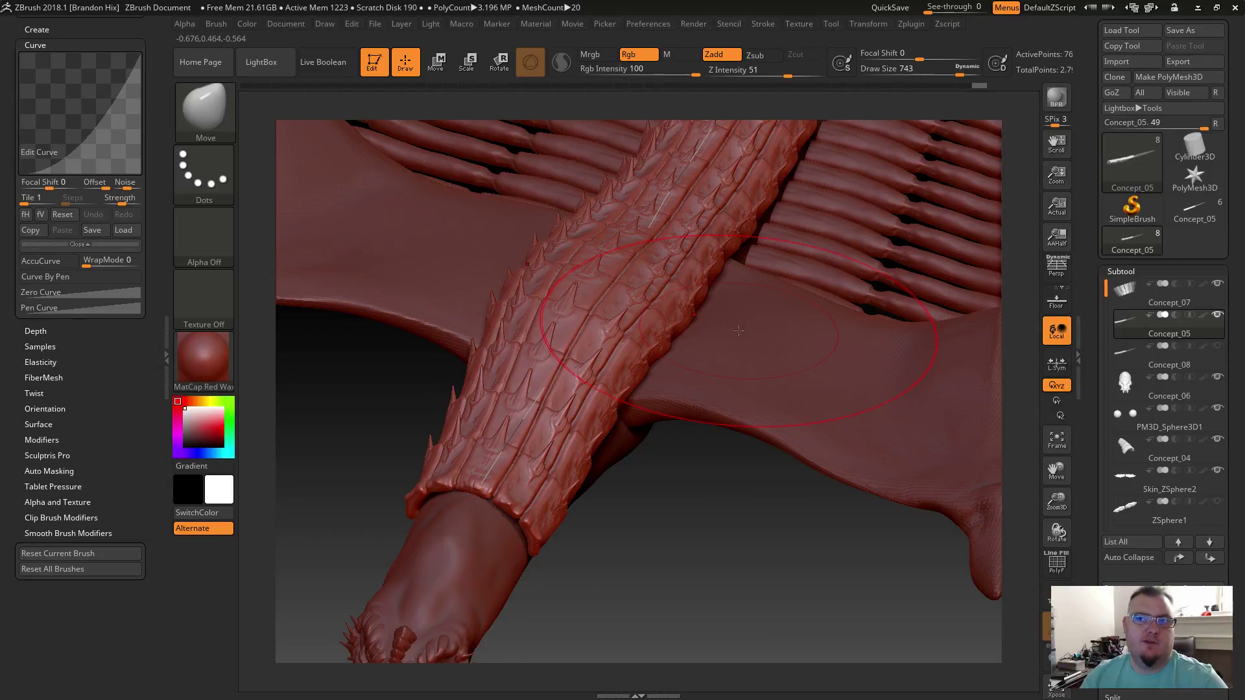
drag(717, 476, 733, 486)
mouse_move(723, 446)
mouse_down()
mouse_move(702, 479)
mouse_move(723, 470)
mouse_up()
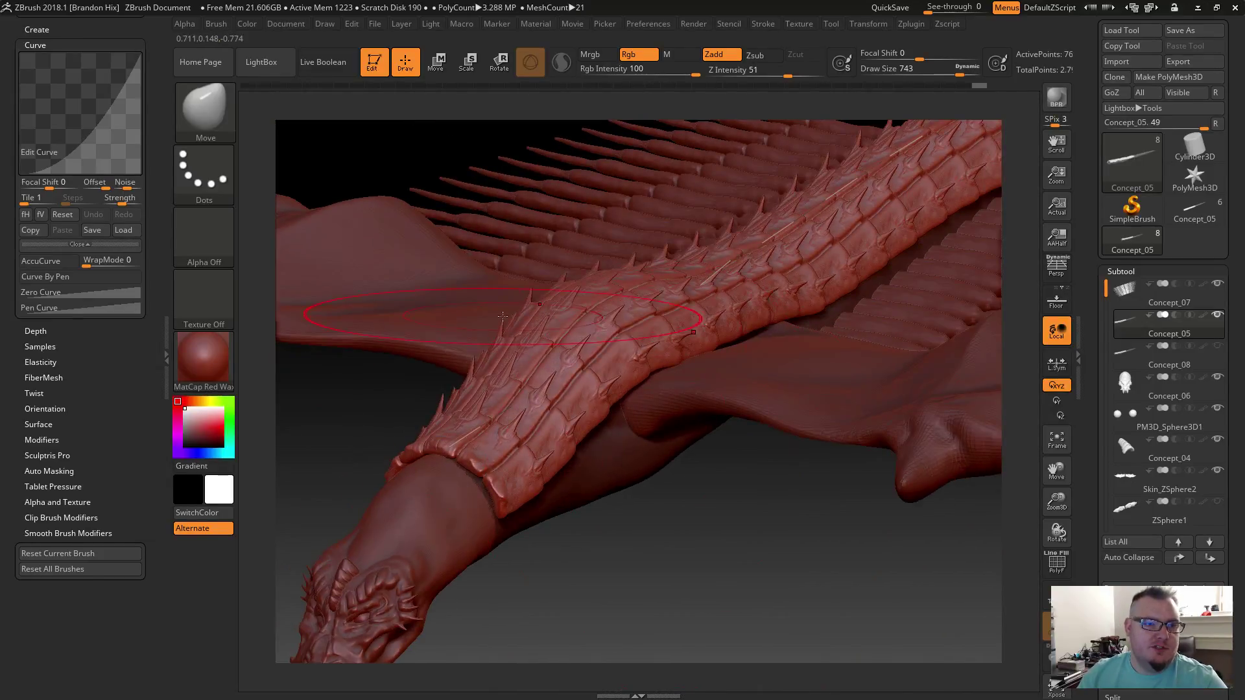
Step: Delete the reshaped body subtool Concept_05, leaving the untouched copy Concept_08 in its place
click(1138, 327)
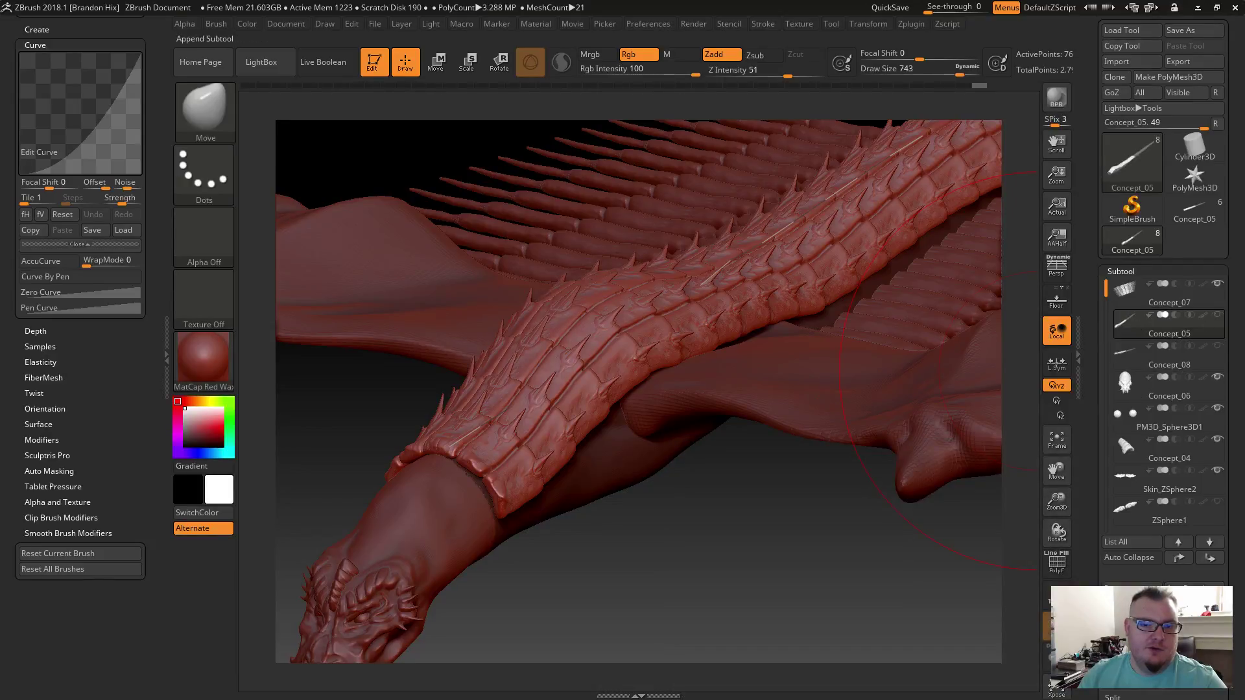
click(1167, 606)
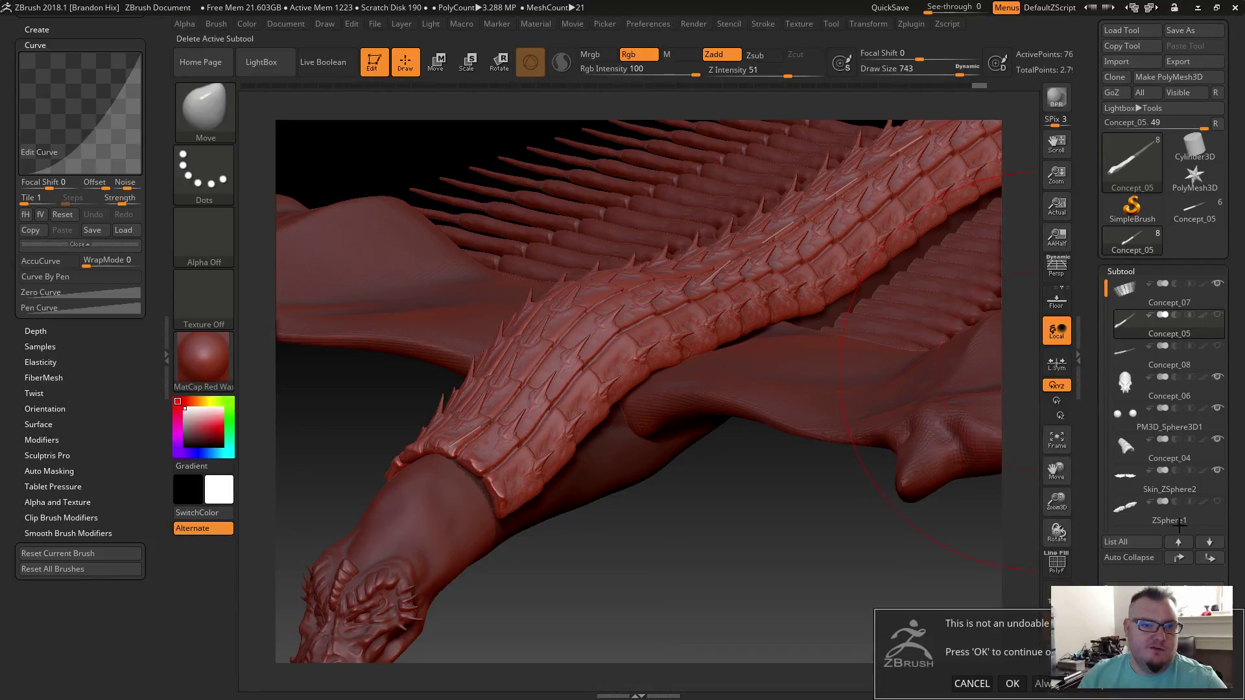
click(1013, 684)
drag(737, 519, 707, 486)
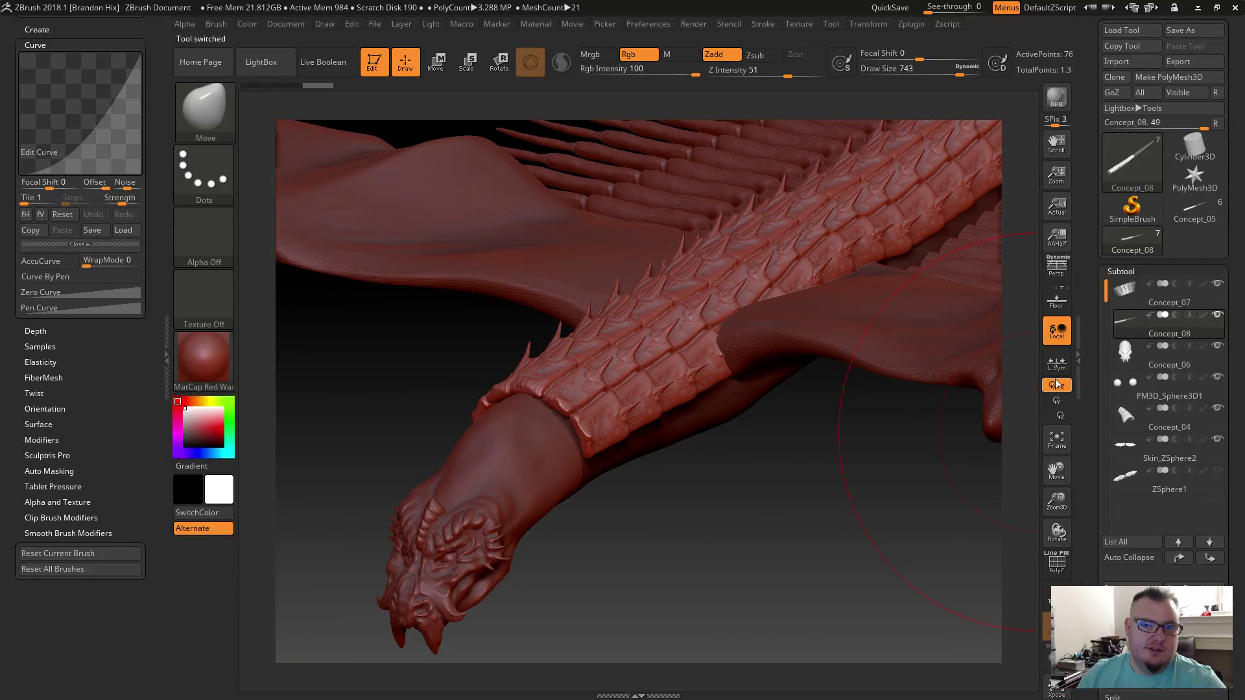
Step: Create a new sculpting layer on the body subtool Concept_08
scroll(1096, 462, down, 4)
scroll(1096, 462, down, 5)
scroll(1099, 428, down, 4)
scroll(1115, 454, down, 6)
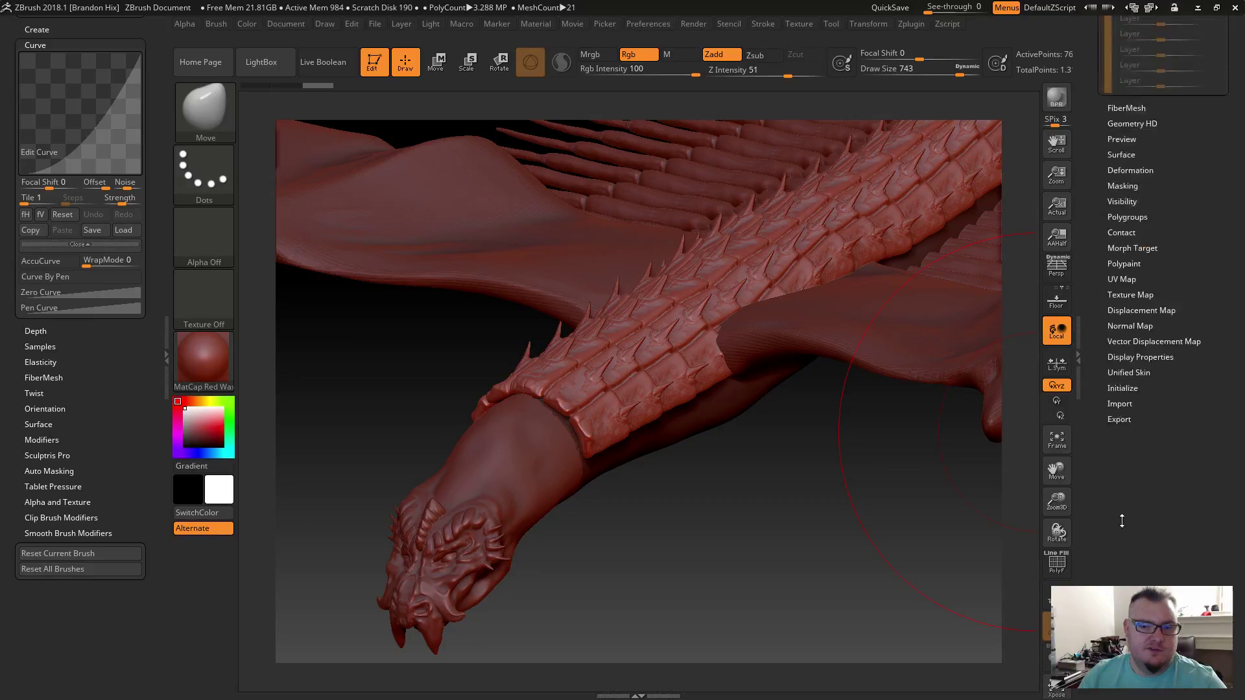
drag(1115, 359, 1132, 550)
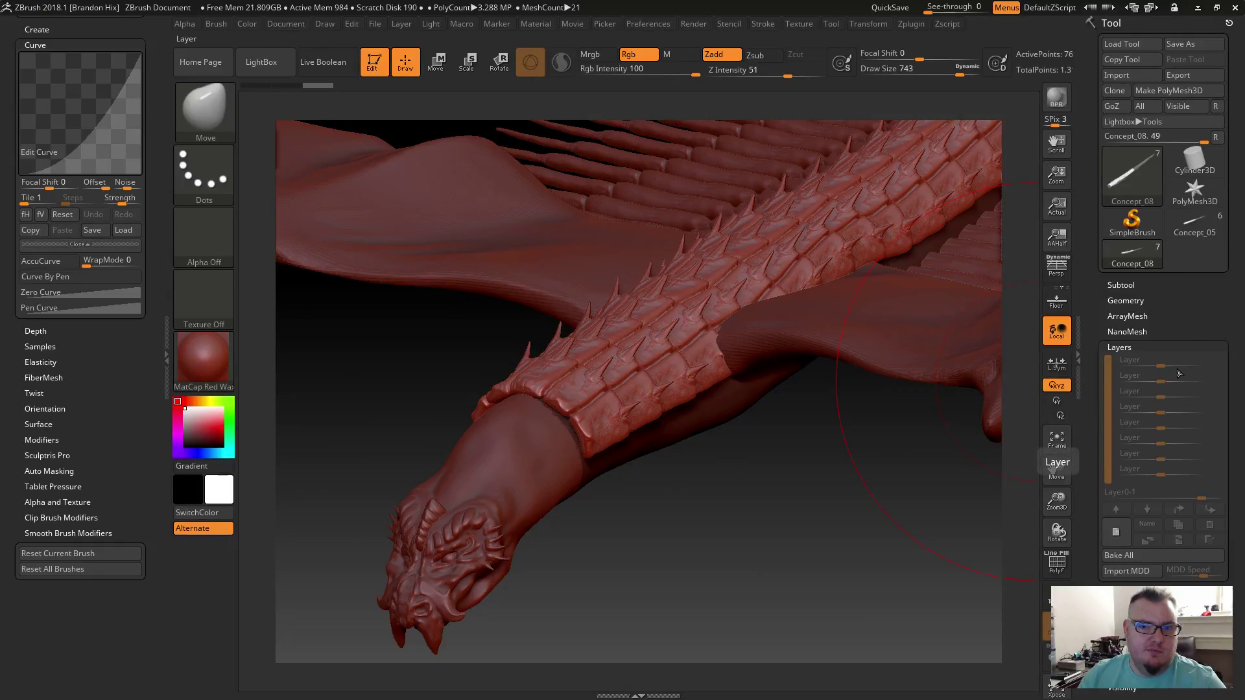
click(1117, 533)
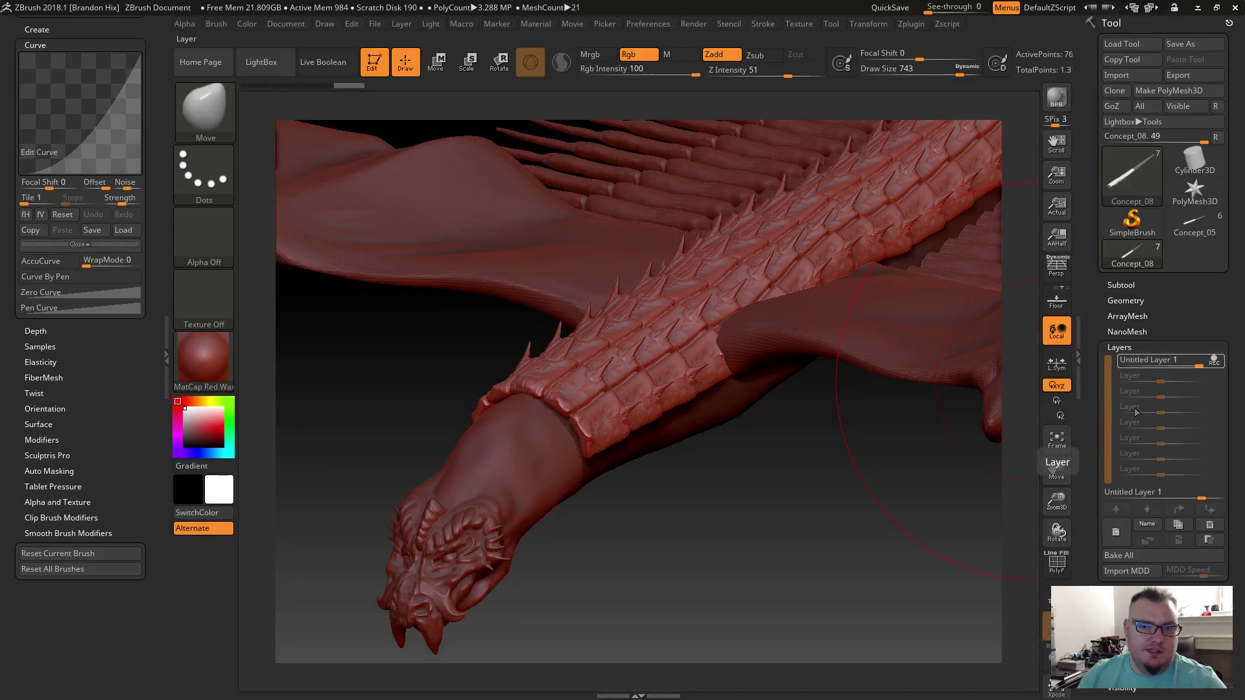
Step: Pull the shoulder area near the wing roots outward with the Move brush while recording on the new layer
mouse_move(1152, 359)
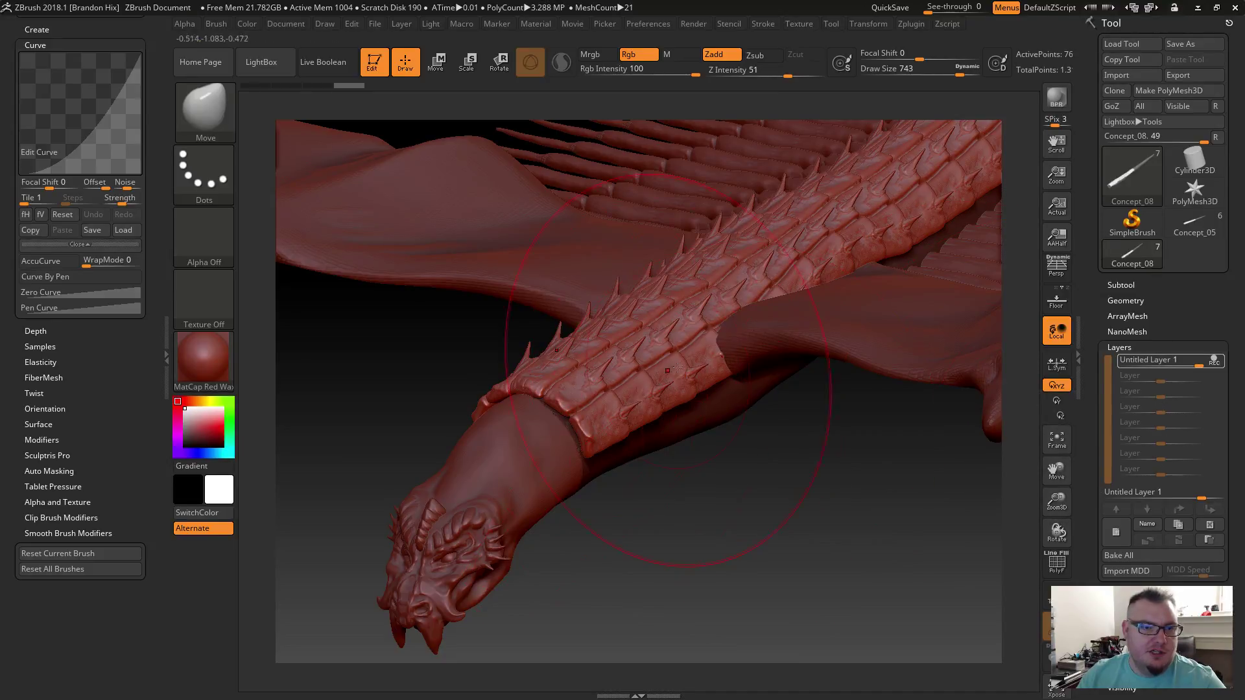
drag(713, 354, 718, 321)
drag(778, 283, 720, 300)
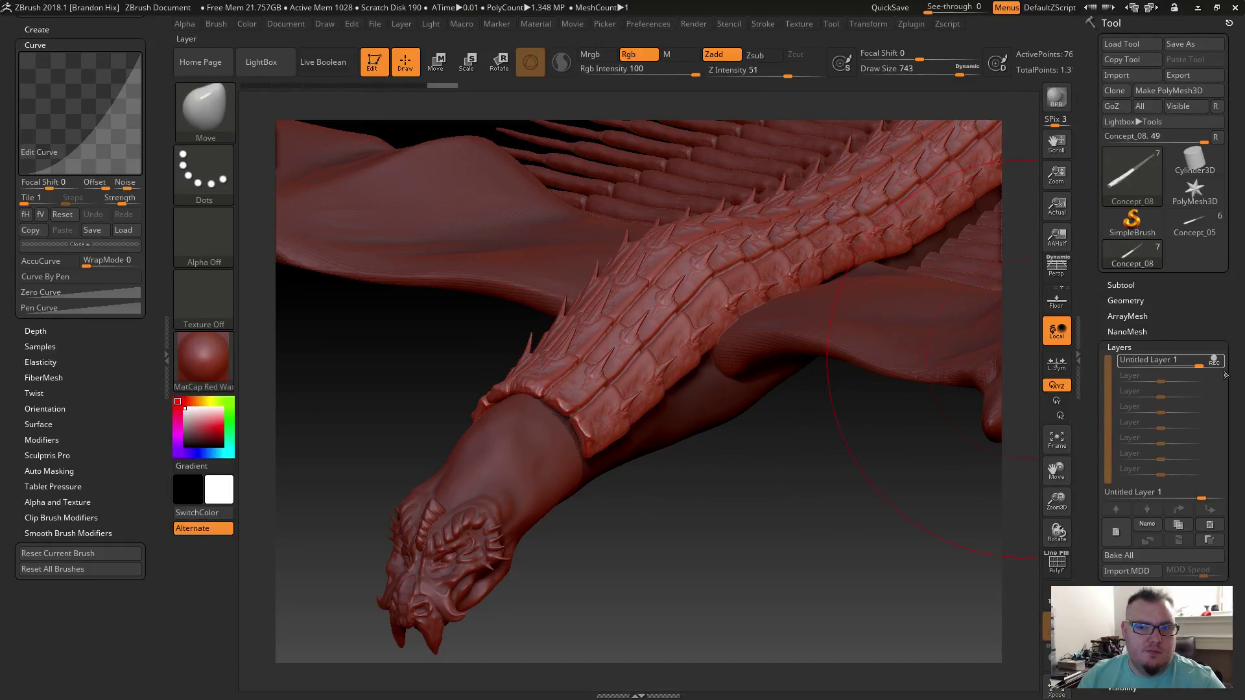
Step: Resume recording on the sculpting layer and bulk out the scaled shoulders near the wing roots with the Move brush
mouse_move(1200, 365)
mouse_down()
mouse_move(1099, 366)
mouse_move(1221, 361)
mouse_up()
drag(738, 515, 730, 483)
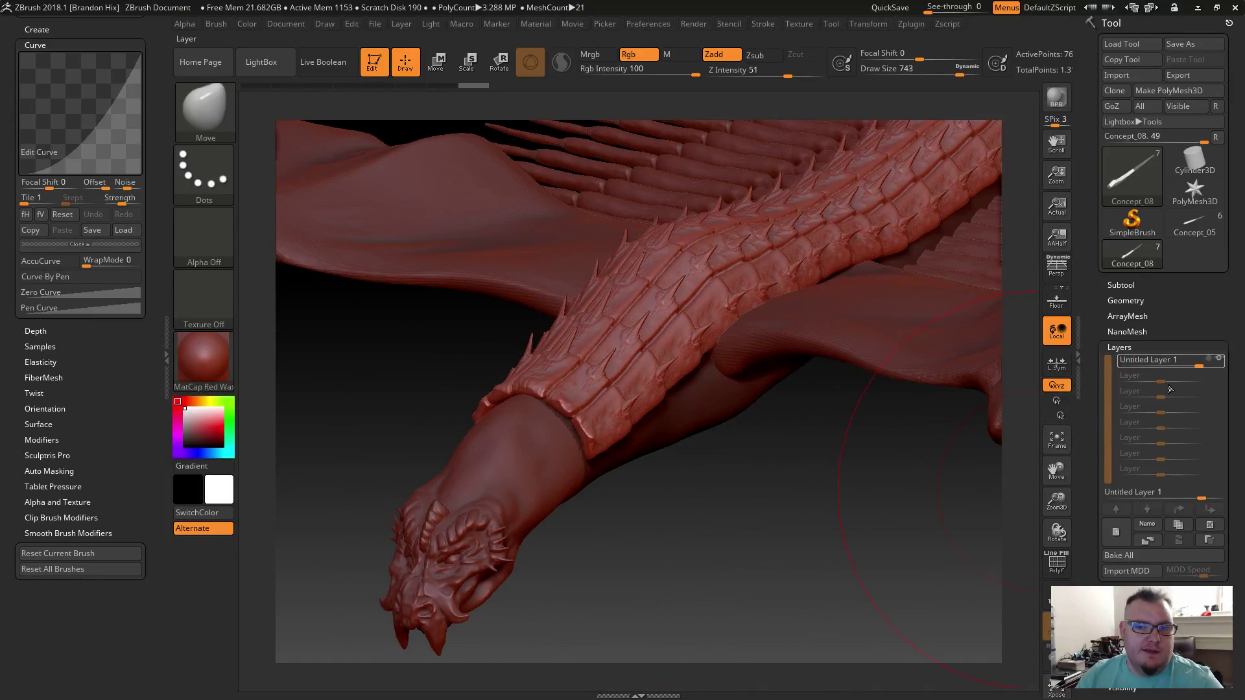
click(1185, 360)
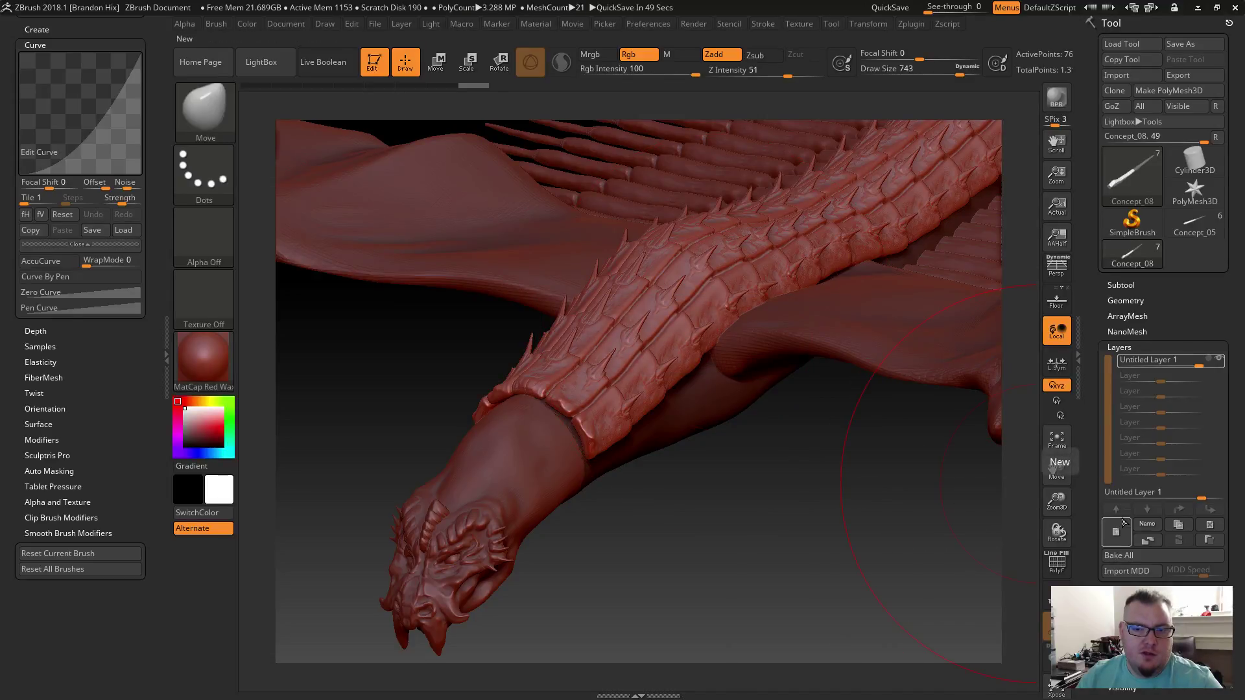
click(1213, 361)
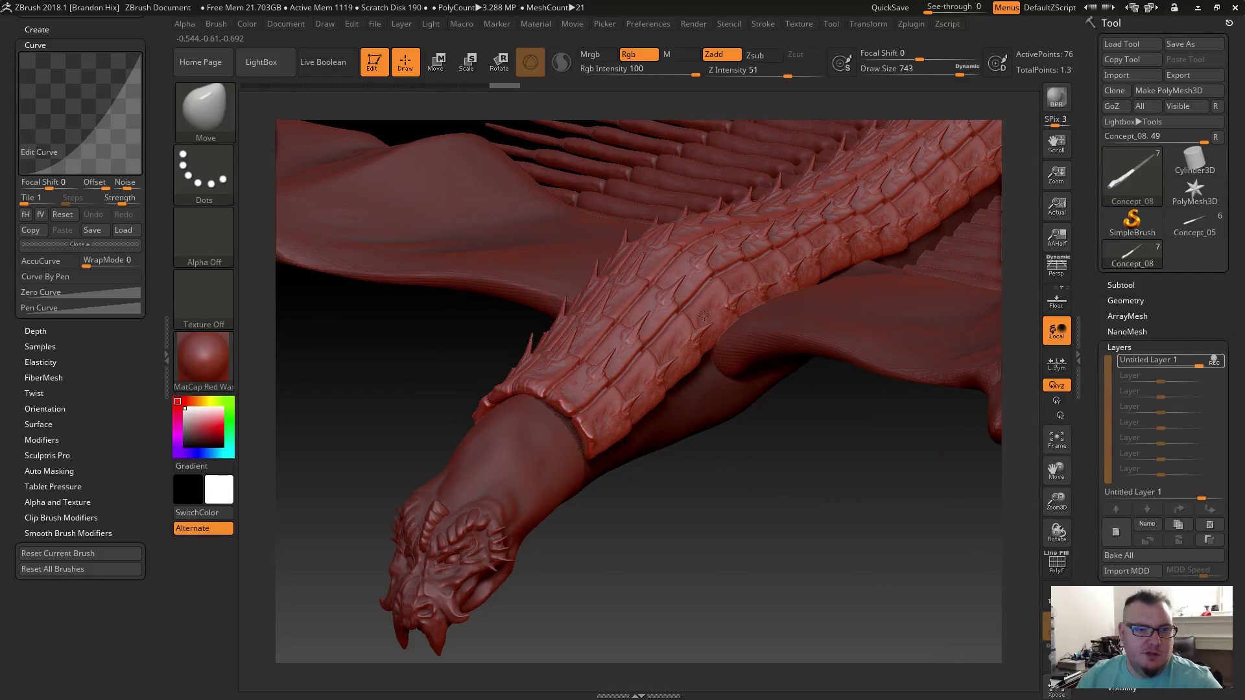
drag(771, 292, 772, 272)
mouse_move(765, 457)
mouse_down()
mouse_move(767, 473)
mouse_move(778, 285)
mouse_move(684, 311)
mouse_up()
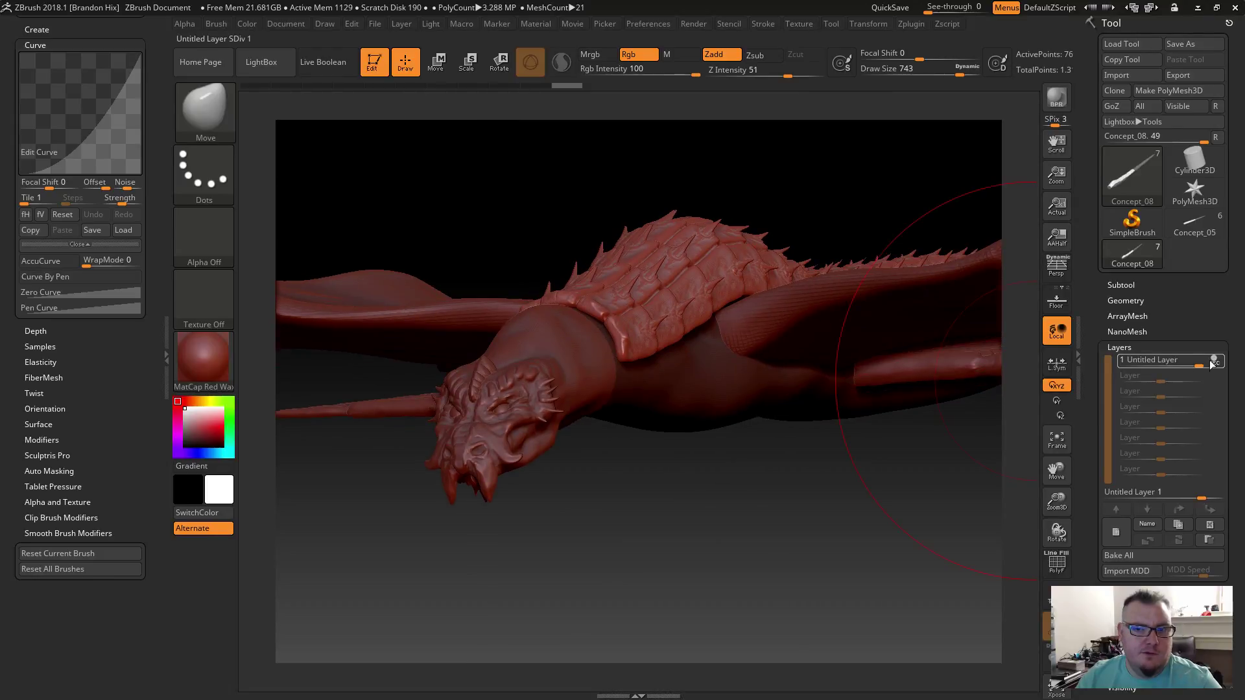
Step: Stop recording the sculpting layer and toggle its visibility to compare the shoulders with and without the bulk from several angles
mouse_move(1213, 365)
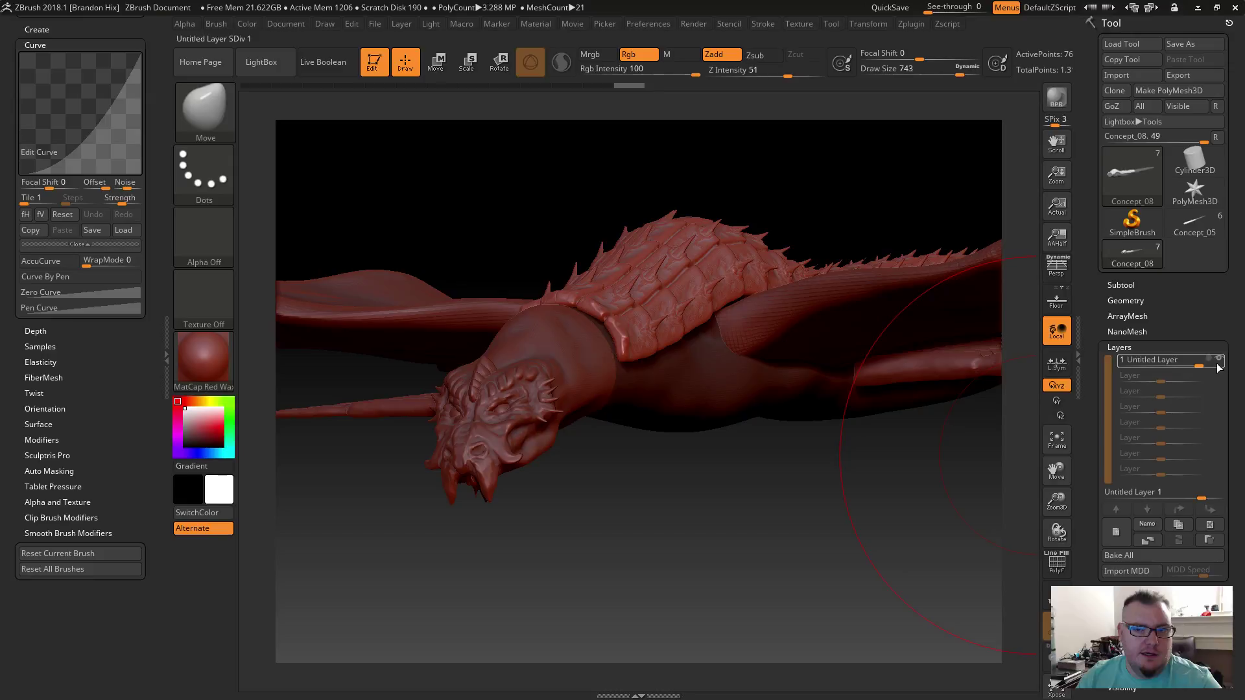
click(1221, 360)
click(1220, 360)
click(1220, 360)
click(1220, 362)
drag(720, 503, 724, 474)
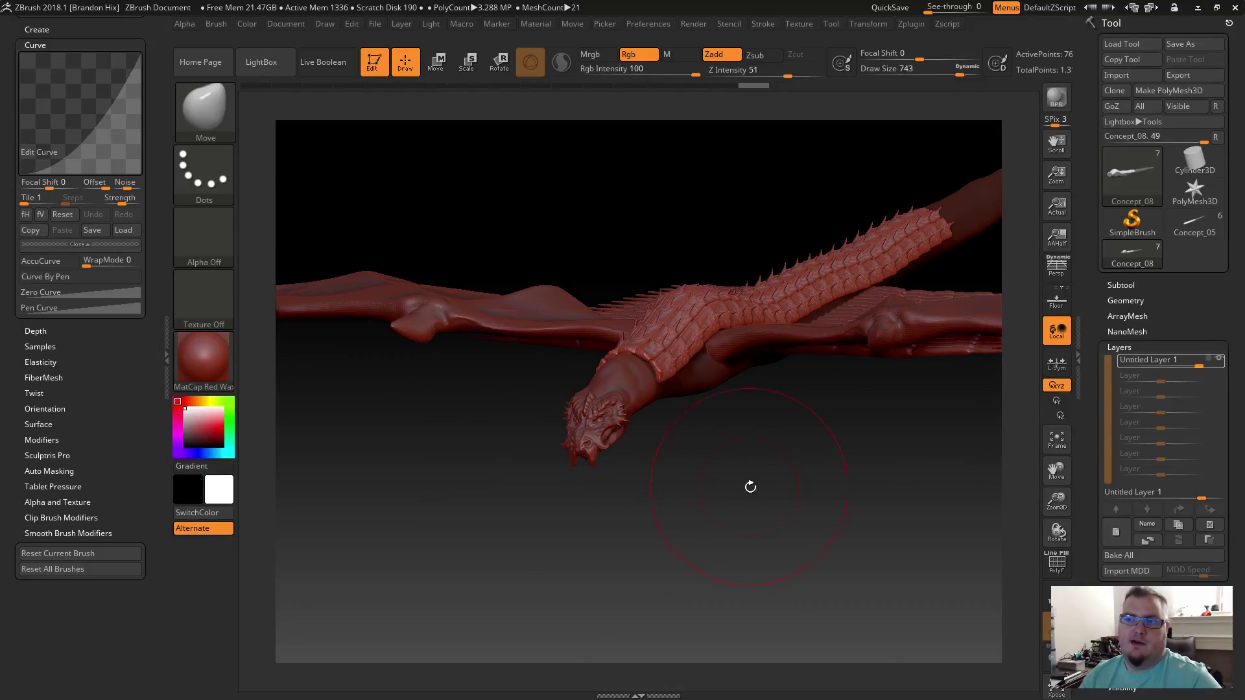
drag(760, 497, 758, 382)
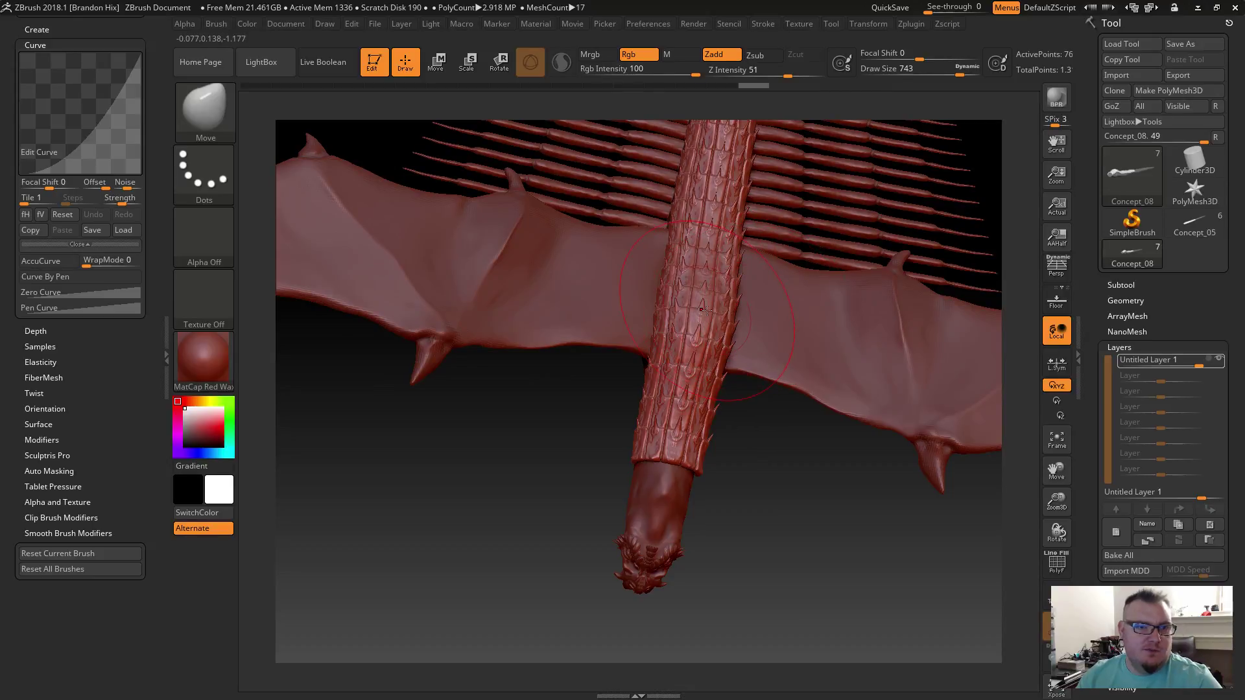
mouse_move(764, 448)
mouse_down()
mouse_move(725, 409)
mouse_move(751, 325)
mouse_move(754, 450)
mouse_up()
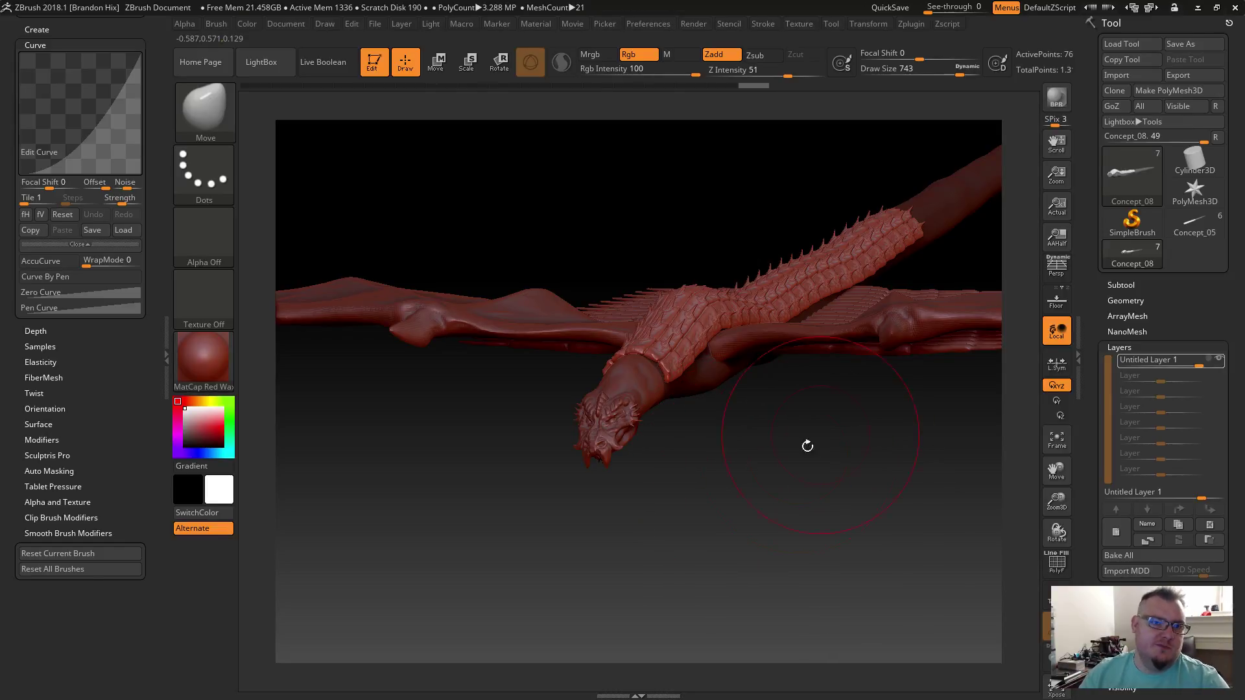
mouse_move(753, 473)
mouse_down()
mouse_move(790, 512)
mouse_move(781, 532)
mouse_move(789, 523)
mouse_move(775, 531)
mouse_move(676, 446)
mouse_up()
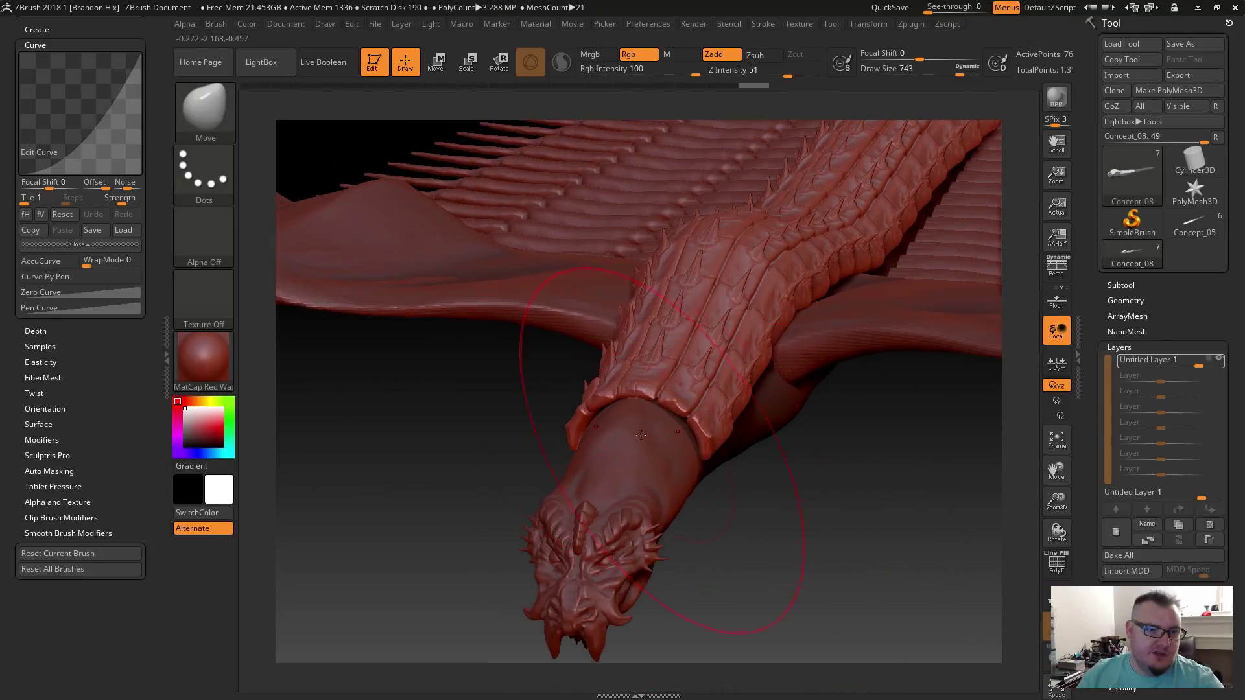
Step: Resume recording on the layer and pull the front edge of the scales closer to the neck with the Move brush at draw size 468
key(s)
drag(786, 485, 756, 489)
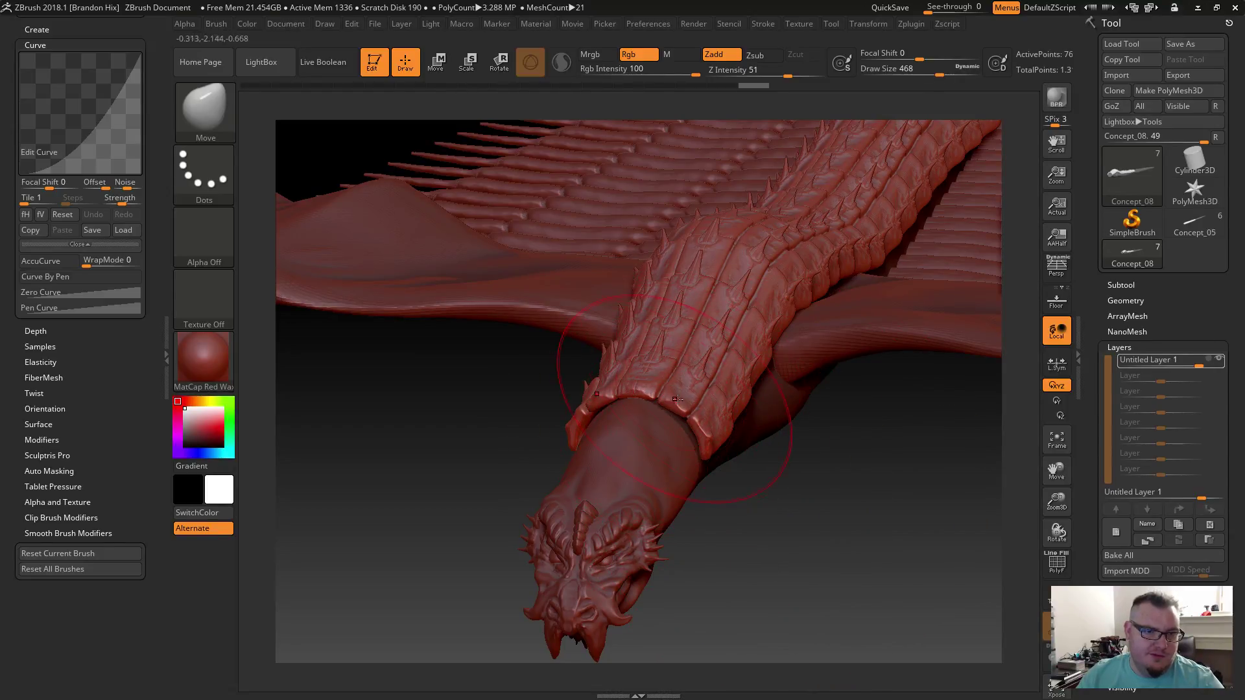
click(693, 422)
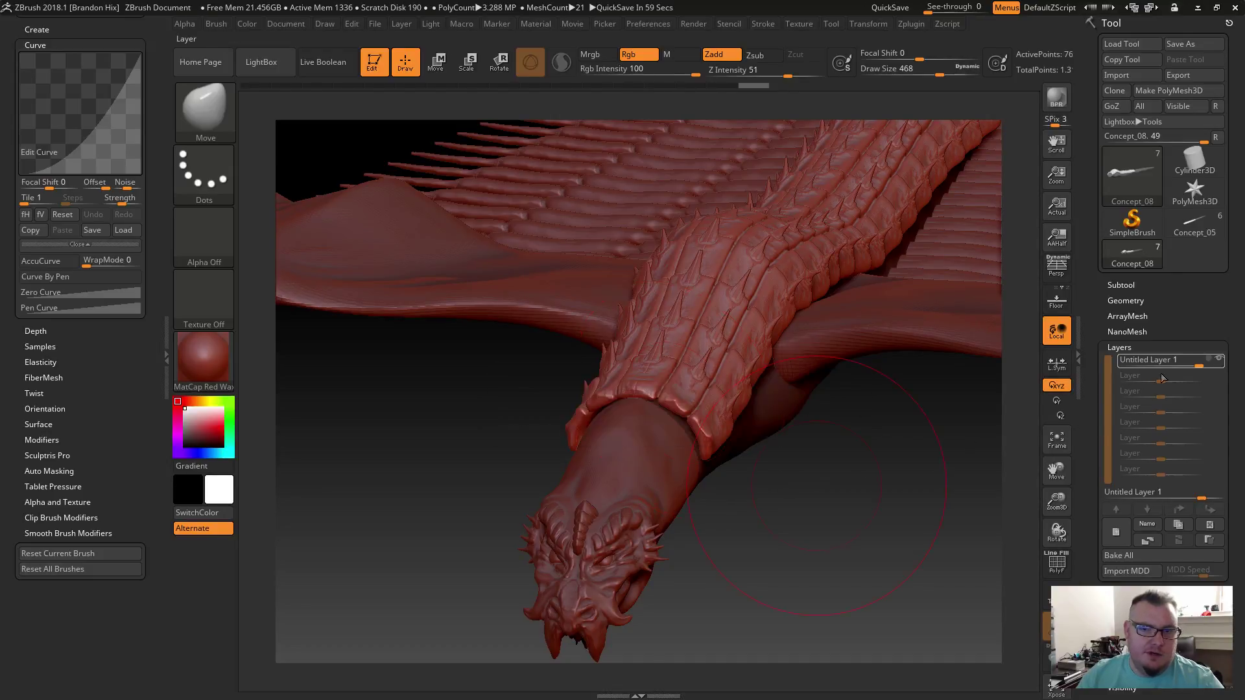
click(1213, 360)
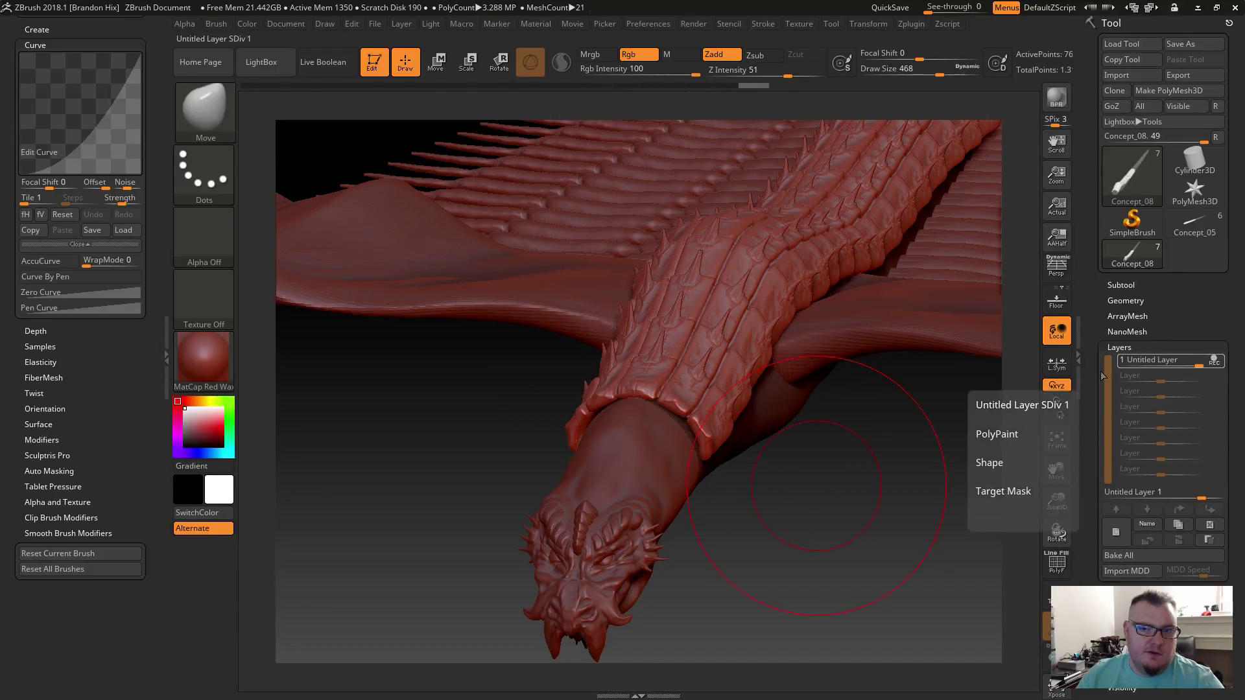
mouse_move(672, 406)
mouse_down()
mouse_move(715, 428)
mouse_move(685, 444)
mouse_up()
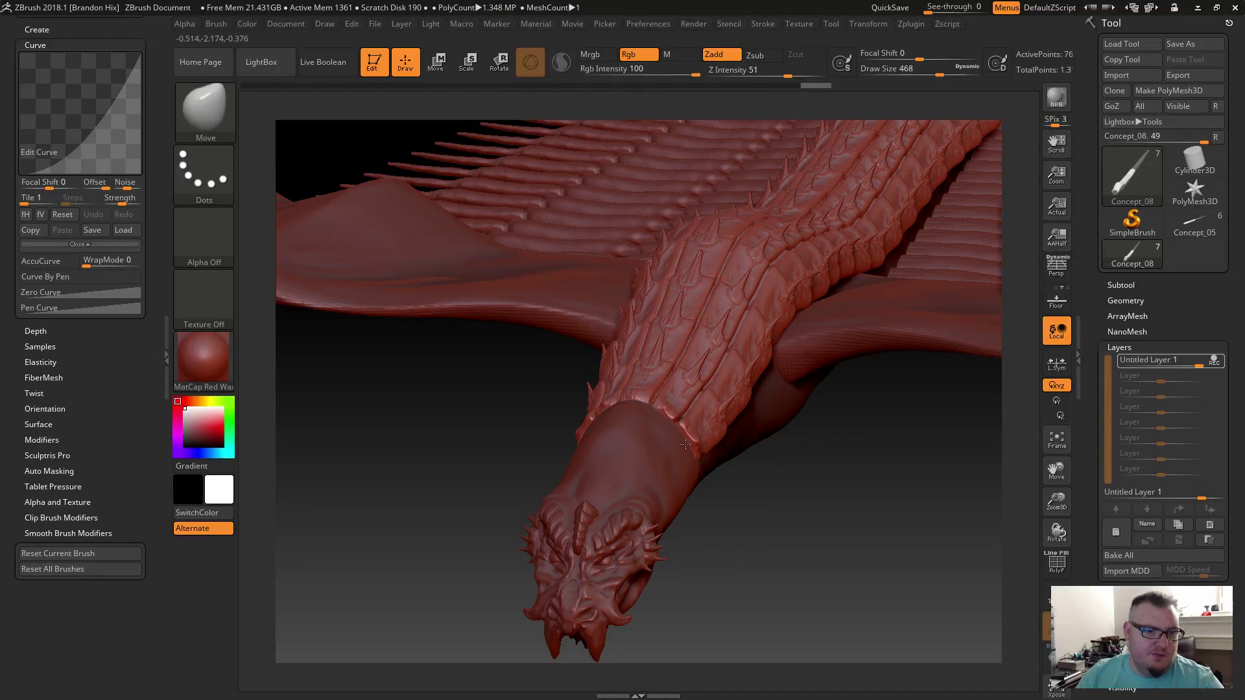
drag(814, 566, 762, 430)
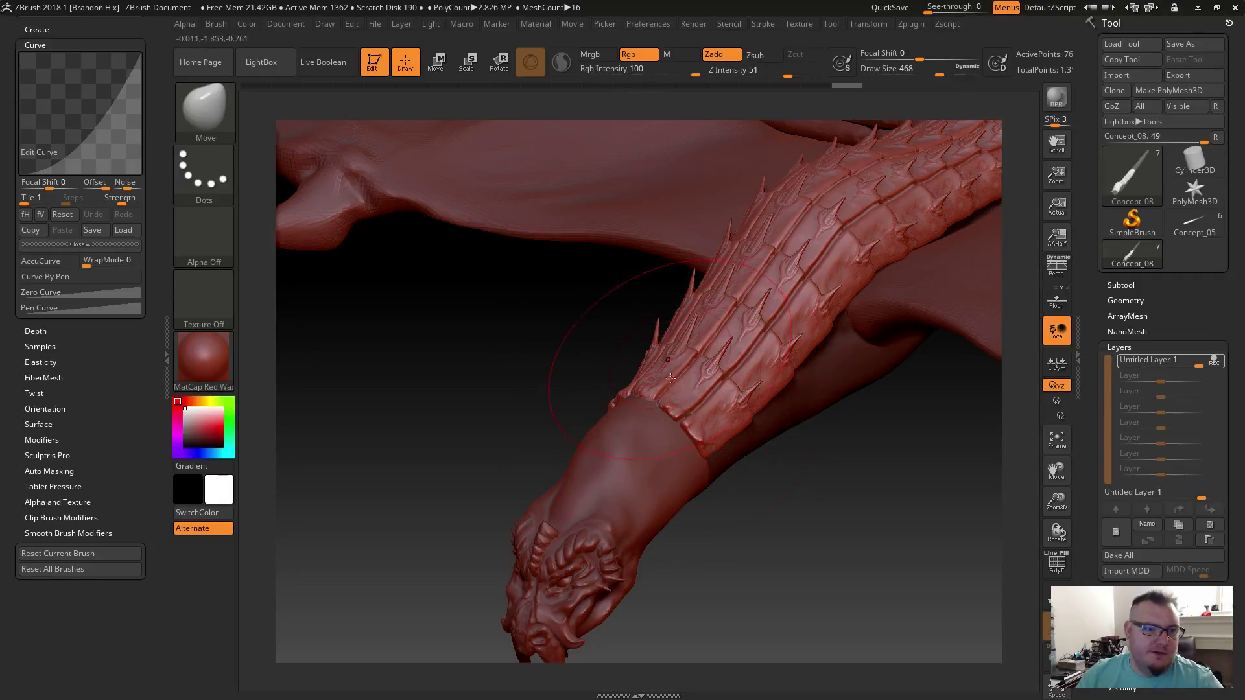
drag(668, 537, 856, 570)
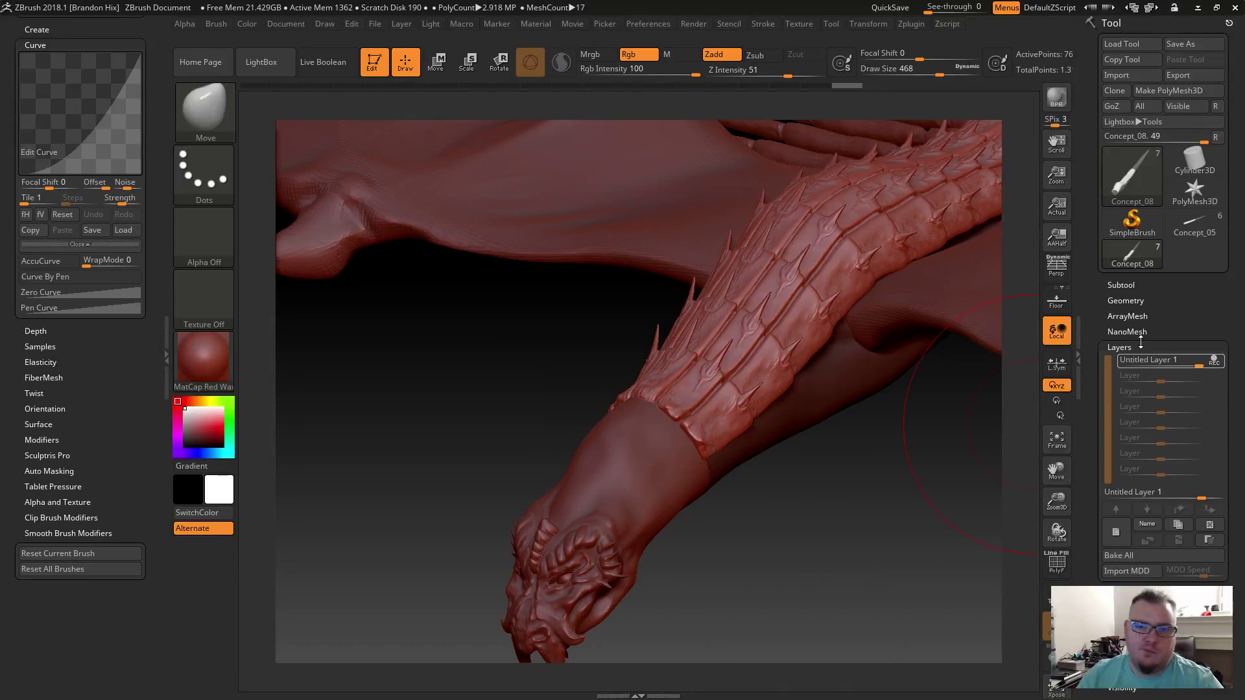
Step: Stop recording and bake all sculpting layers into Concept_08, toggling the subtool's visibility as a check
click(1214, 361)
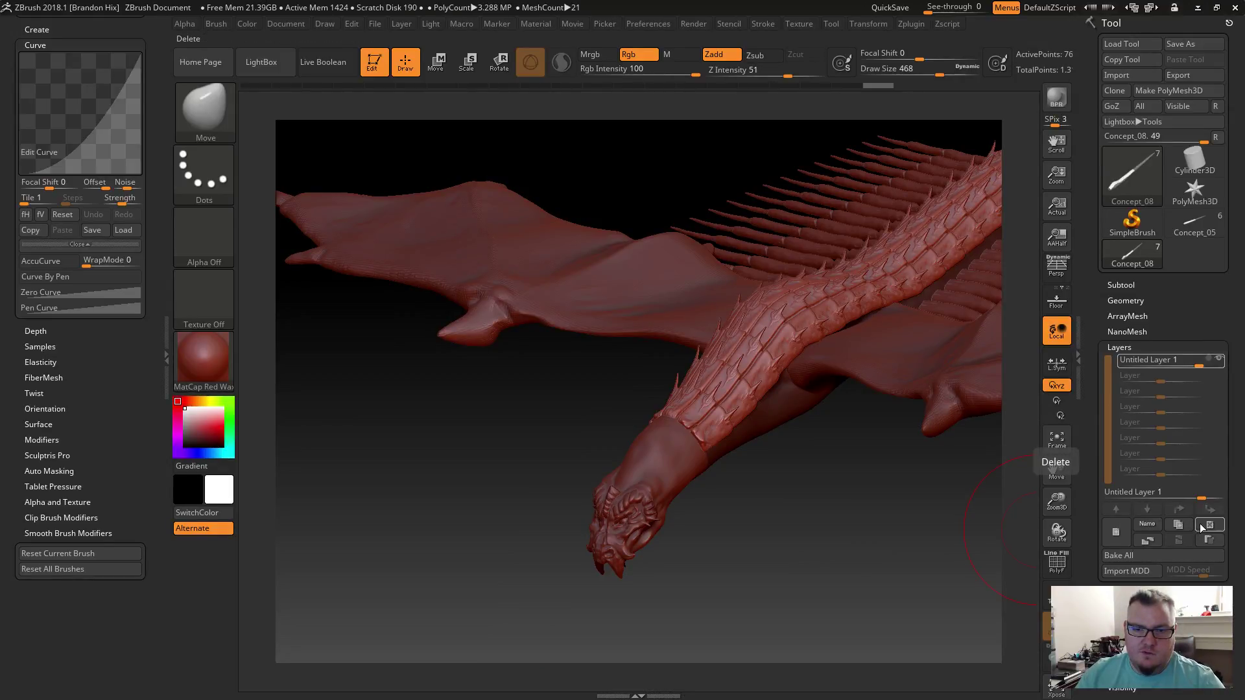
click(1134, 555)
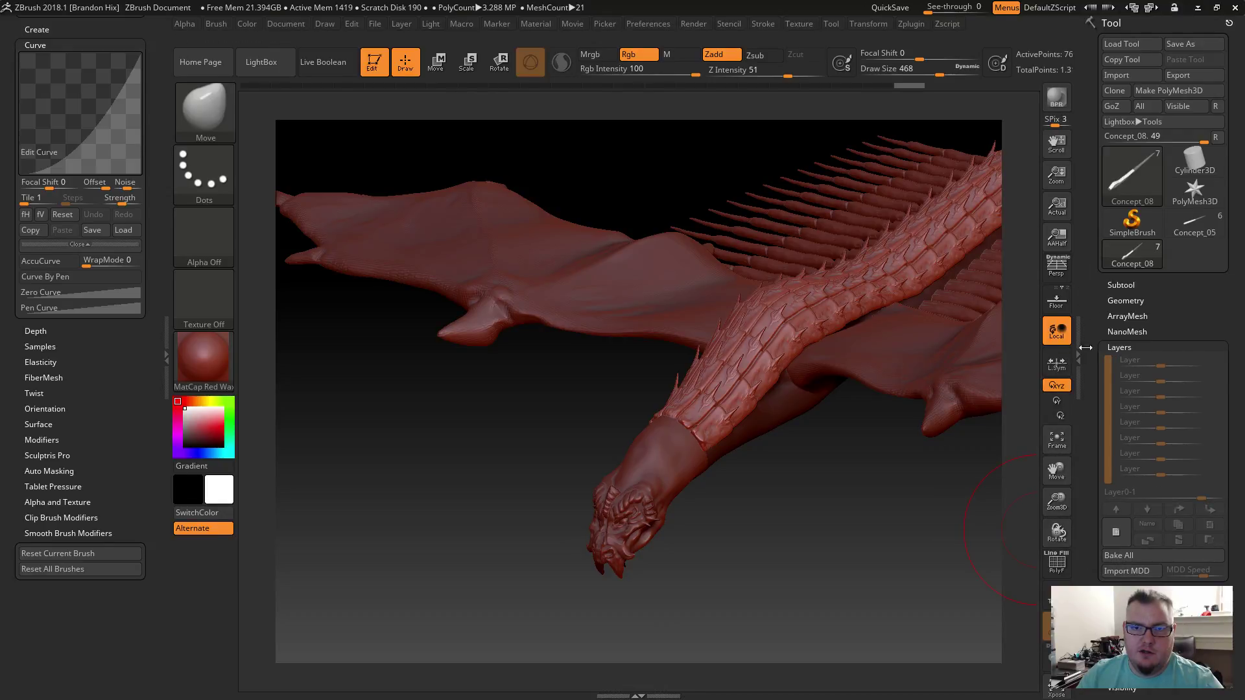
click(1128, 285)
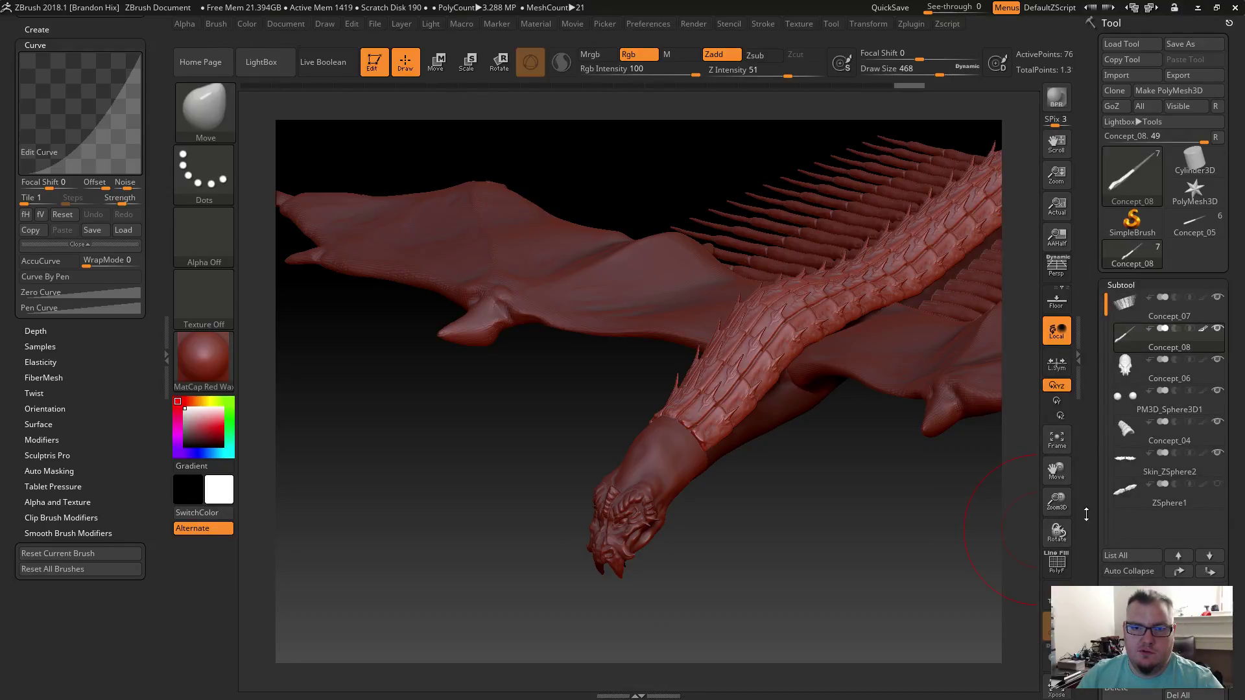
mouse_move(1220, 335)
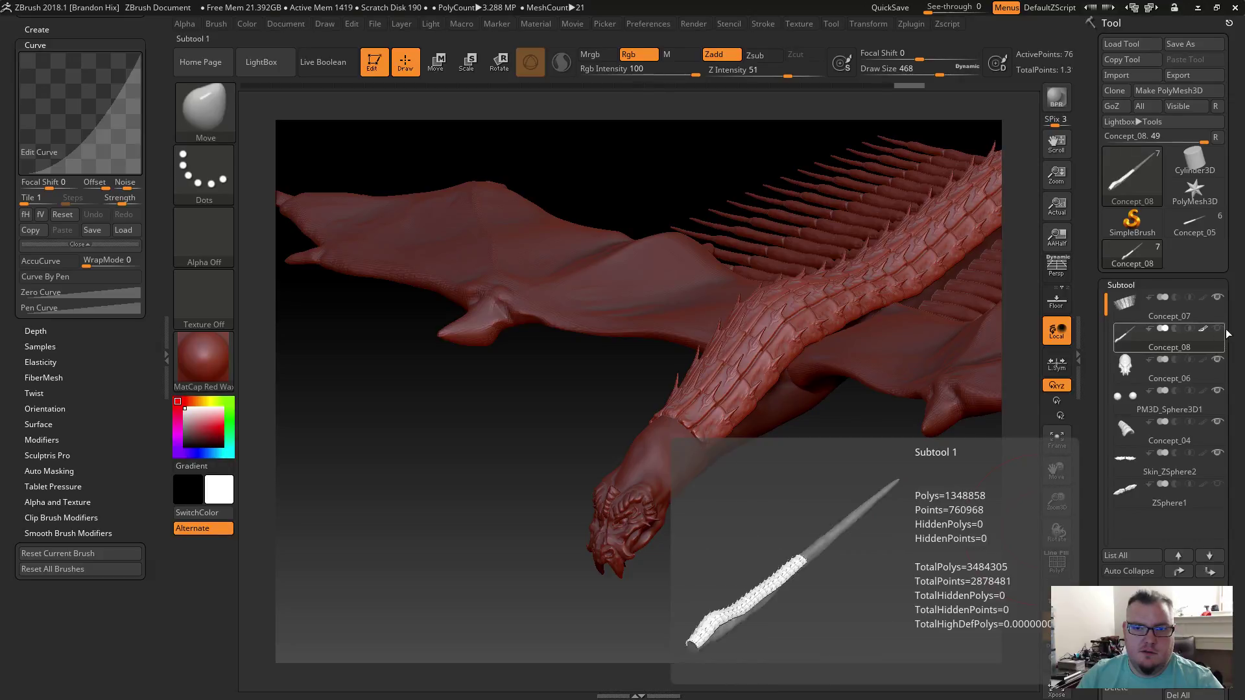
click(1222, 329)
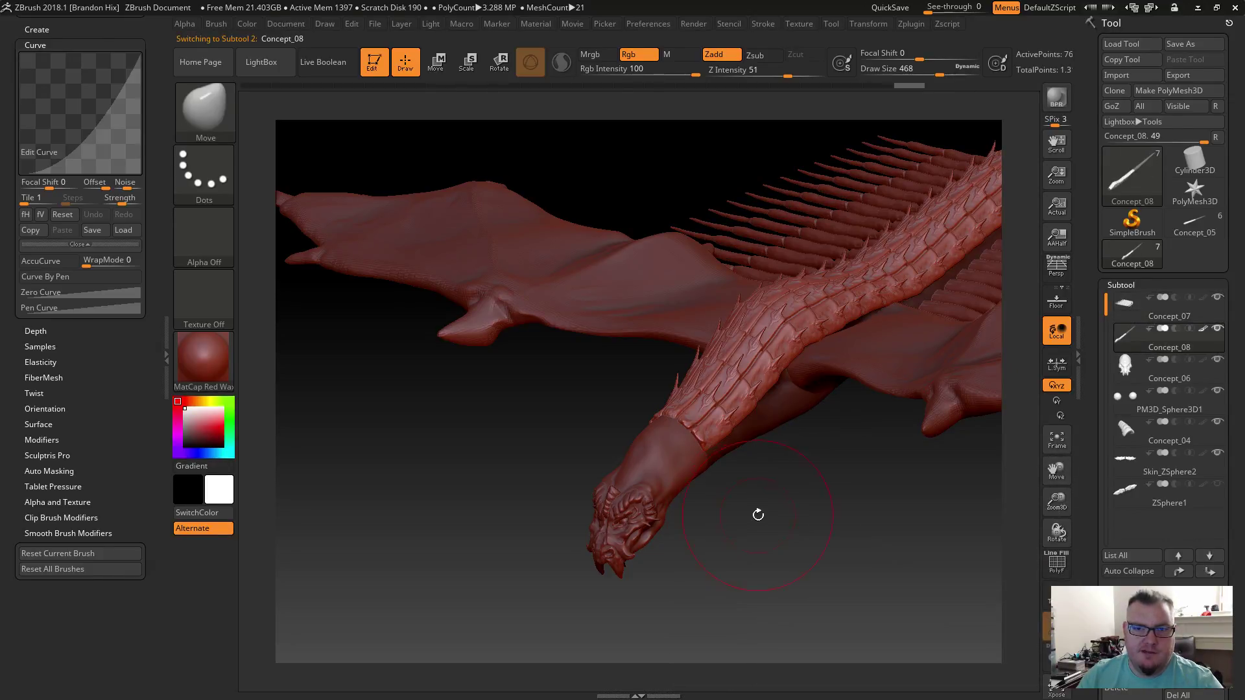
Step: Examine the whole dragon from above and below, checking the neck, tail, wings and smooth underside of the body
drag(799, 522, 697, 540)
drag(737, 512, 566, 597)
alt+drag(782, 294, 789, 432)
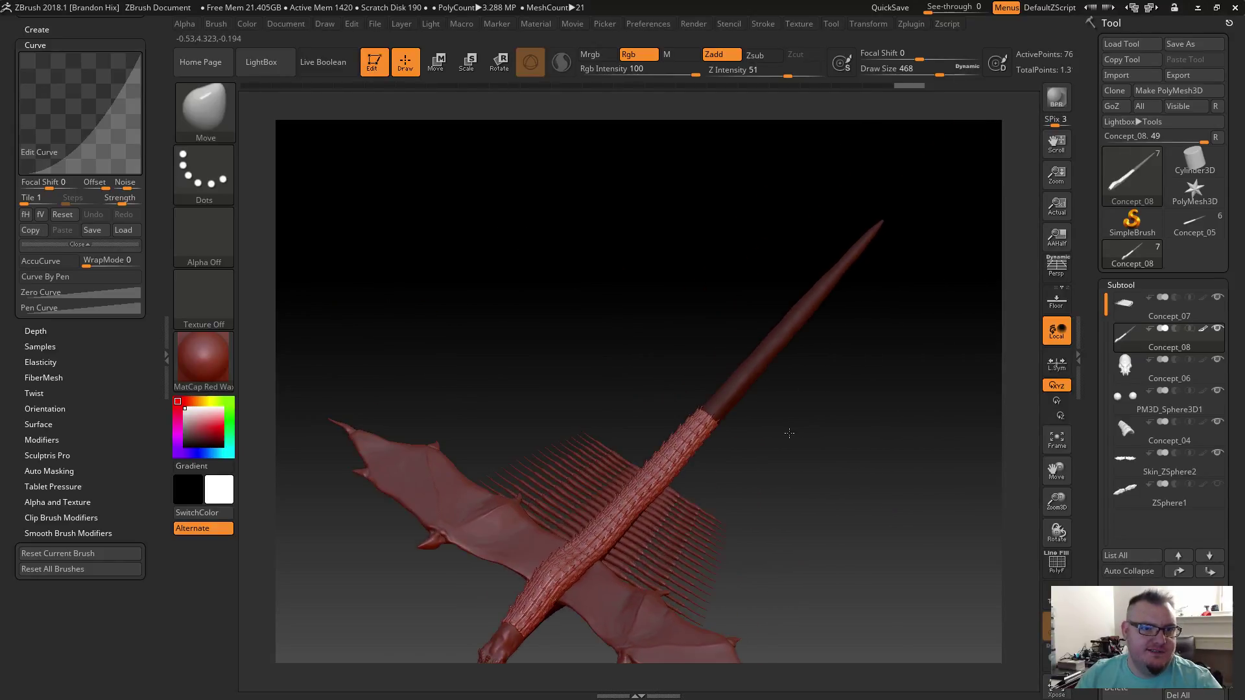
drag(845, 395, 871, 299)
drag(861, 173, 659, 456)
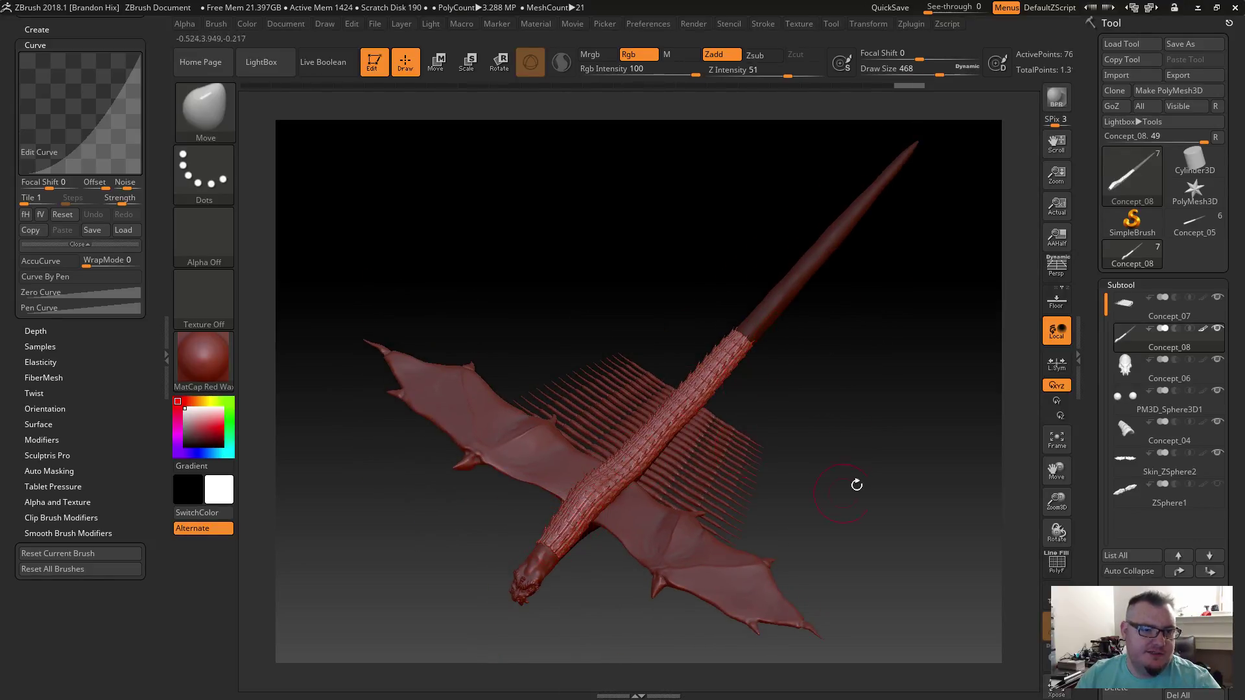
mouse_move(857, 458)
mouse_down()
mouse_move(855, 289)
mouse_move(865, 449)
mouse_up()
drag(605, 616, 575, 589)
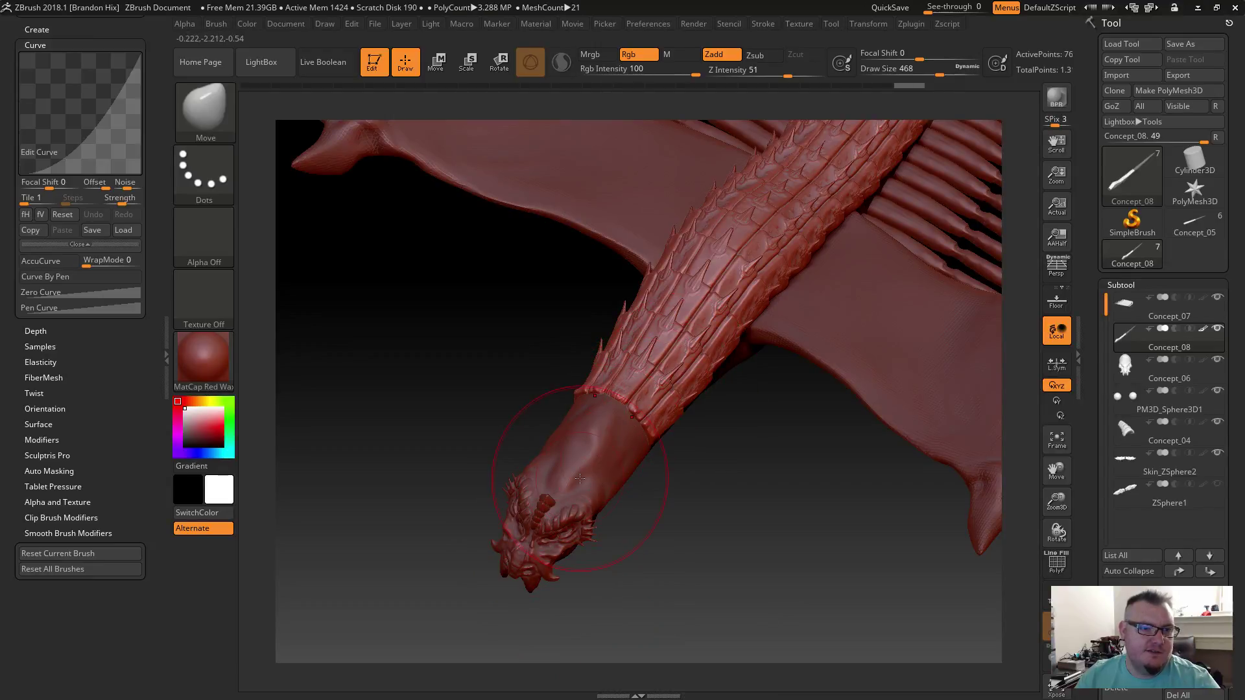
mouse_move(682, 491)
mouse_down()
mouse_move(675, 361)
mouse_move(631, 430)
mouse_up()
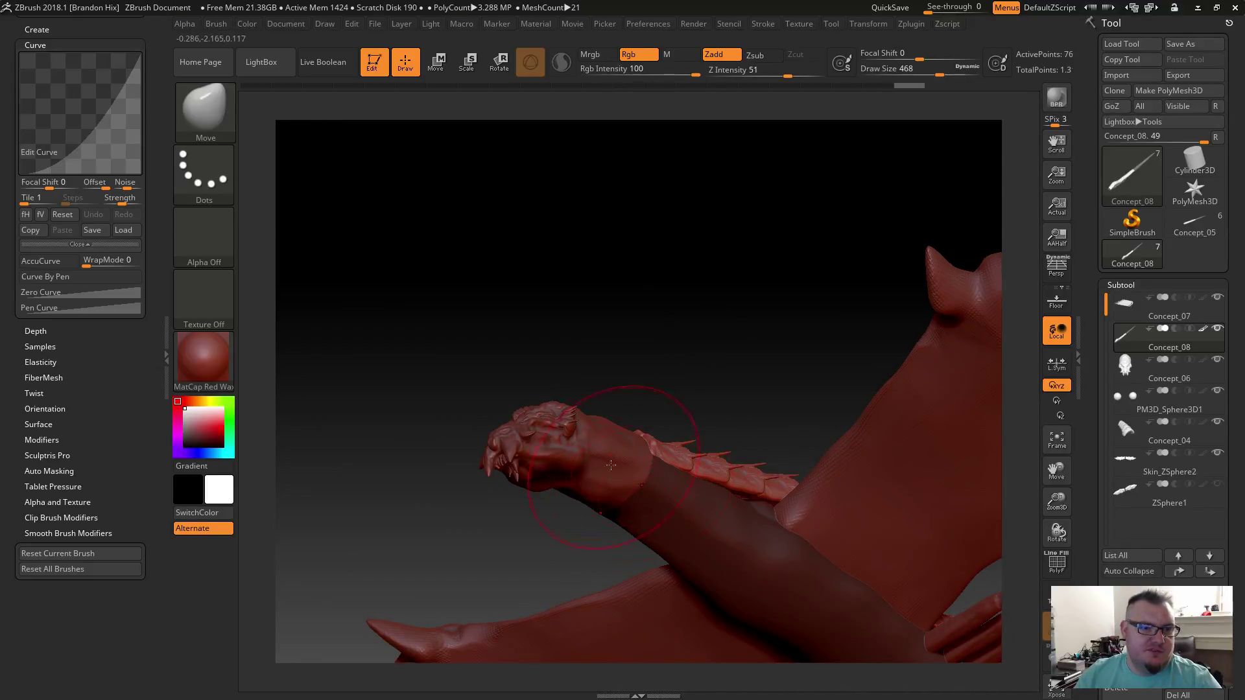
drag(690, 344, 698, 563)
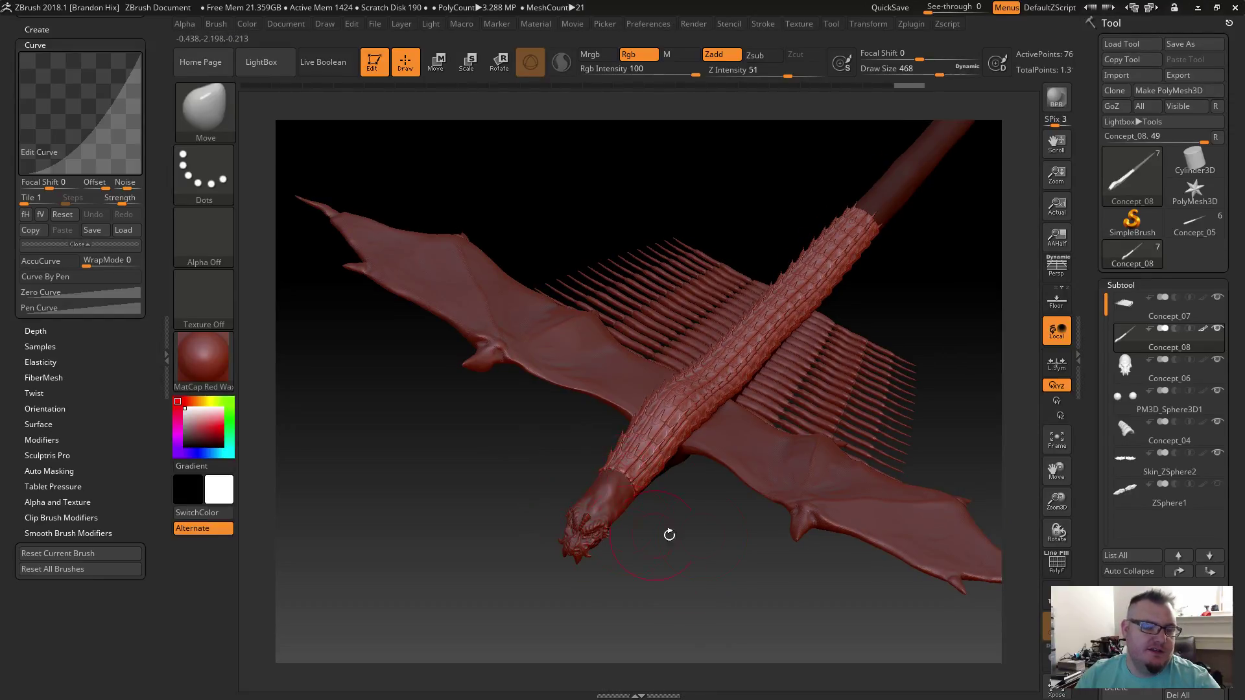
drag(672, 582, 597, 263)
drag(623, 530, 630, 379)
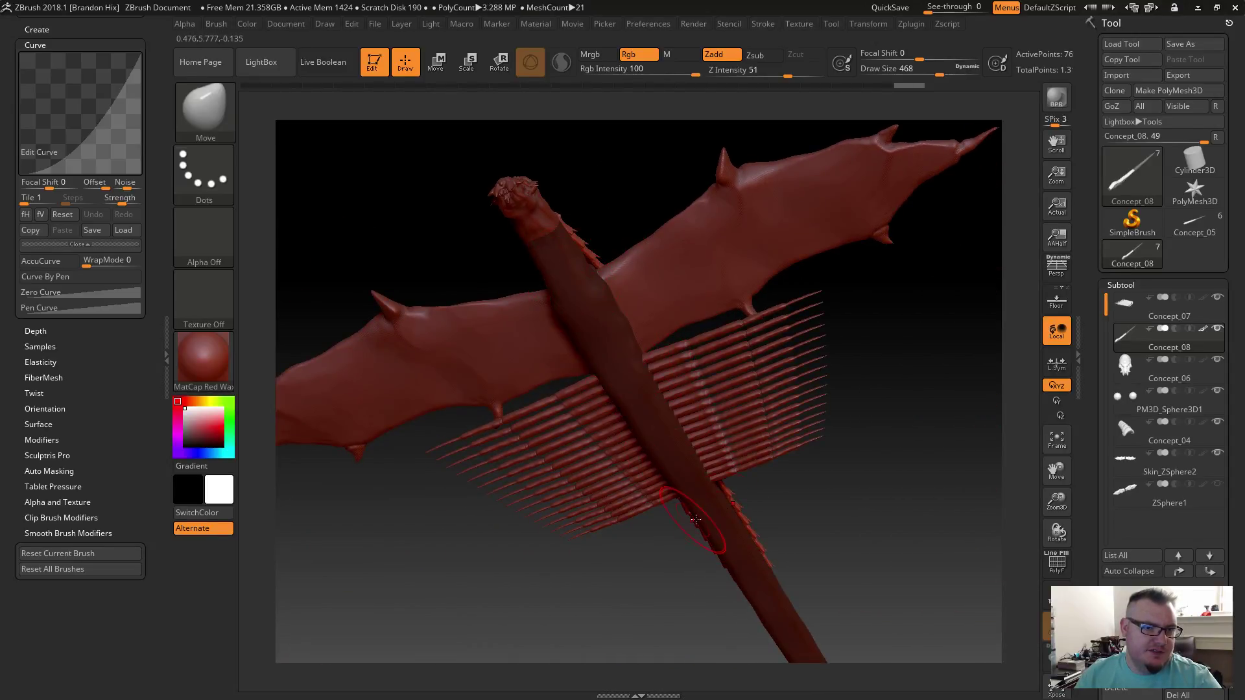
drag(914, 403, 897, 425)
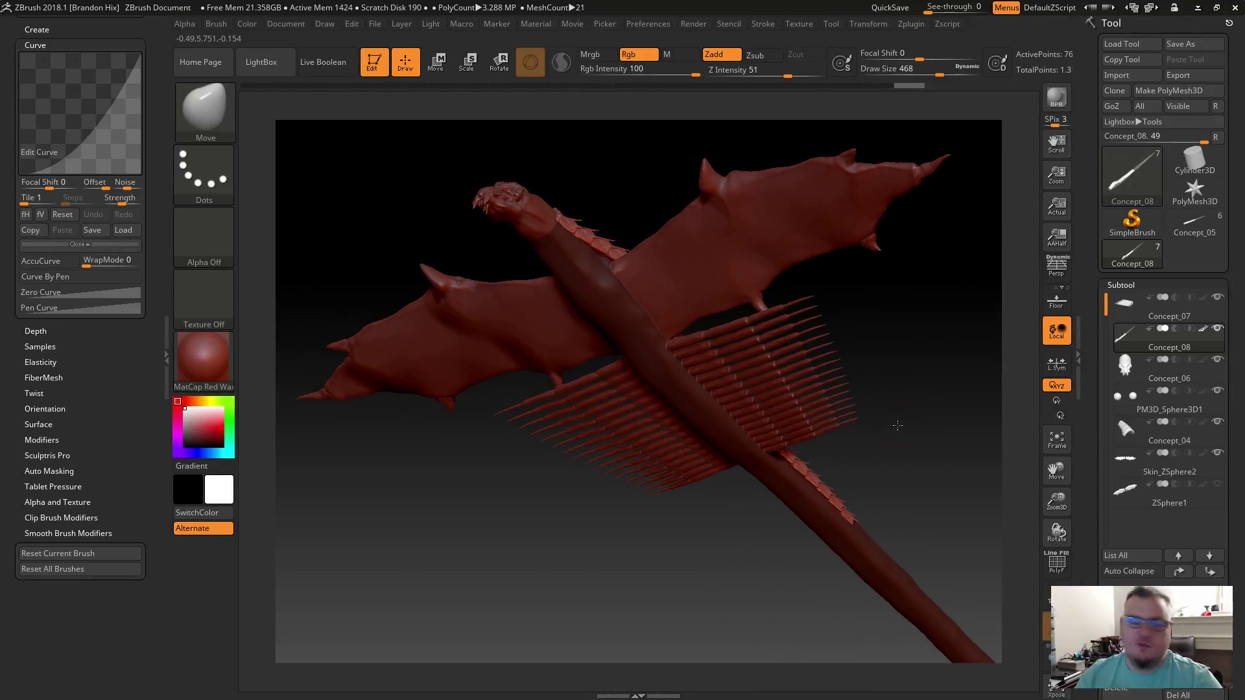
drag(884, 311, 910, 331)
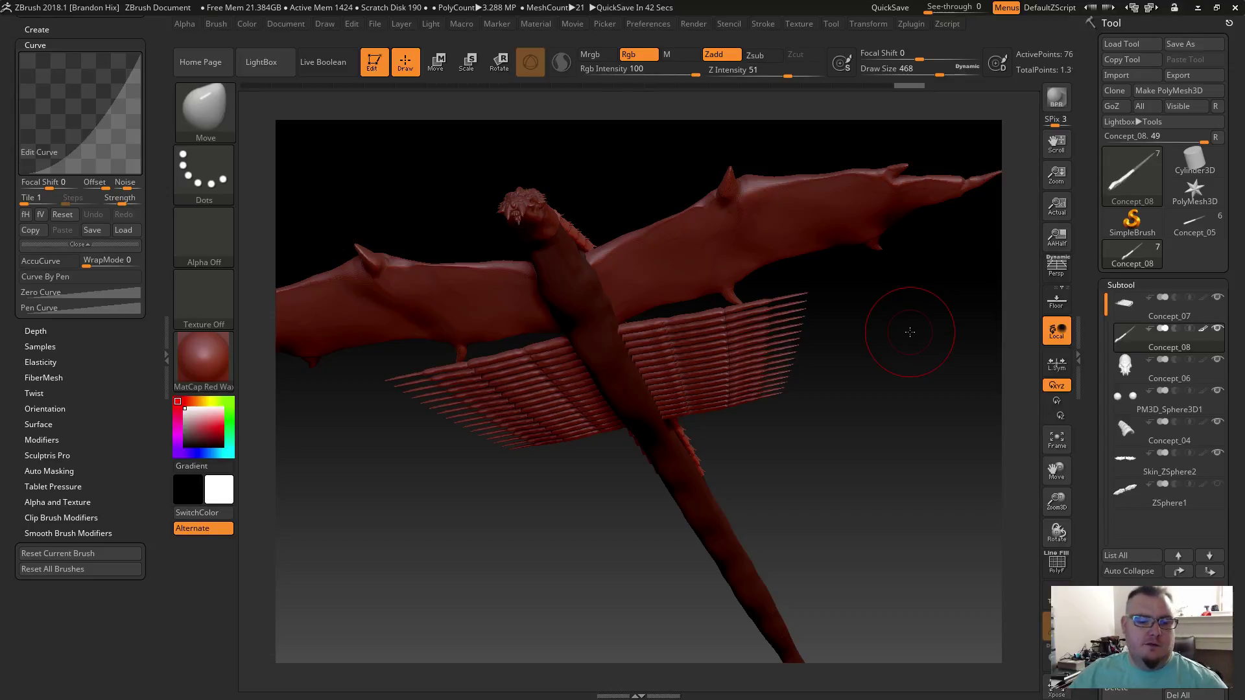
mouse_move(845, 487)
mouse_down()
mouse_move(804, 487)
mouse_move(581, 323)
mouse_up()
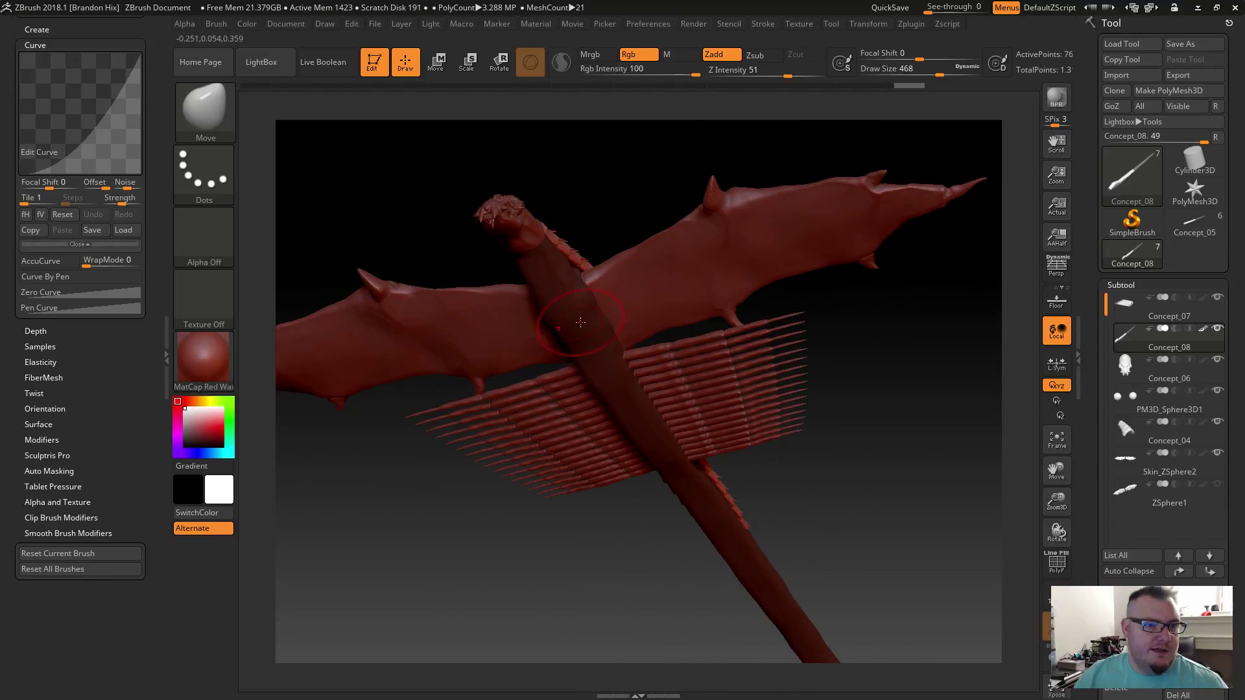
Step: Delete the hidden blocky wing subtool ZSphere1, keeping the finished wings in Skin_ZSphere2
alt+click(587, 279)
drag(589, 209, 968, 323)
drag(1105, 456, 1105, 305)
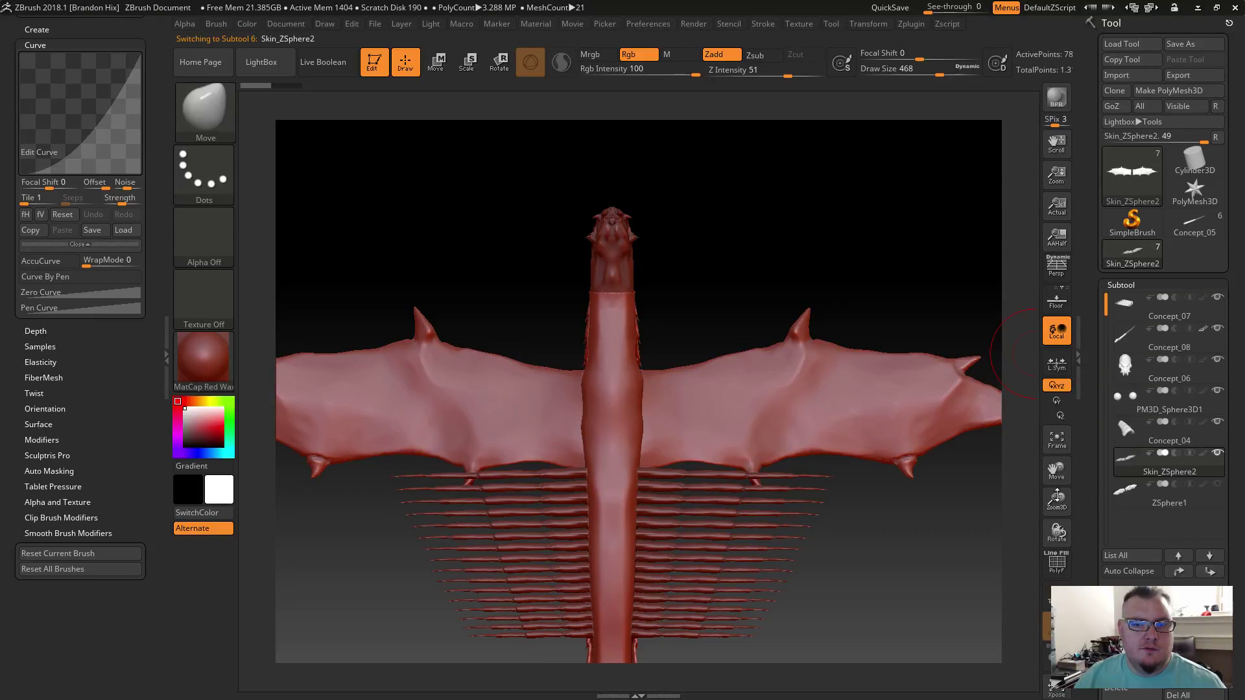
click(1132, 500)
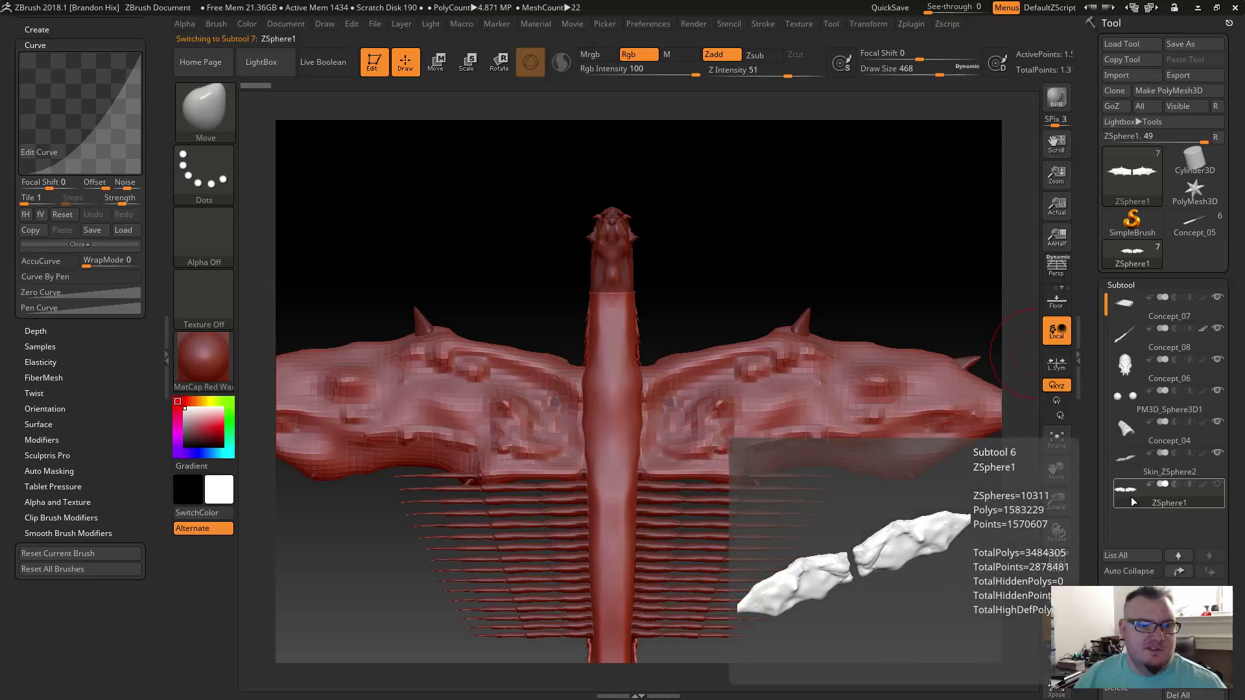
drag(746, 241, 748, 367)
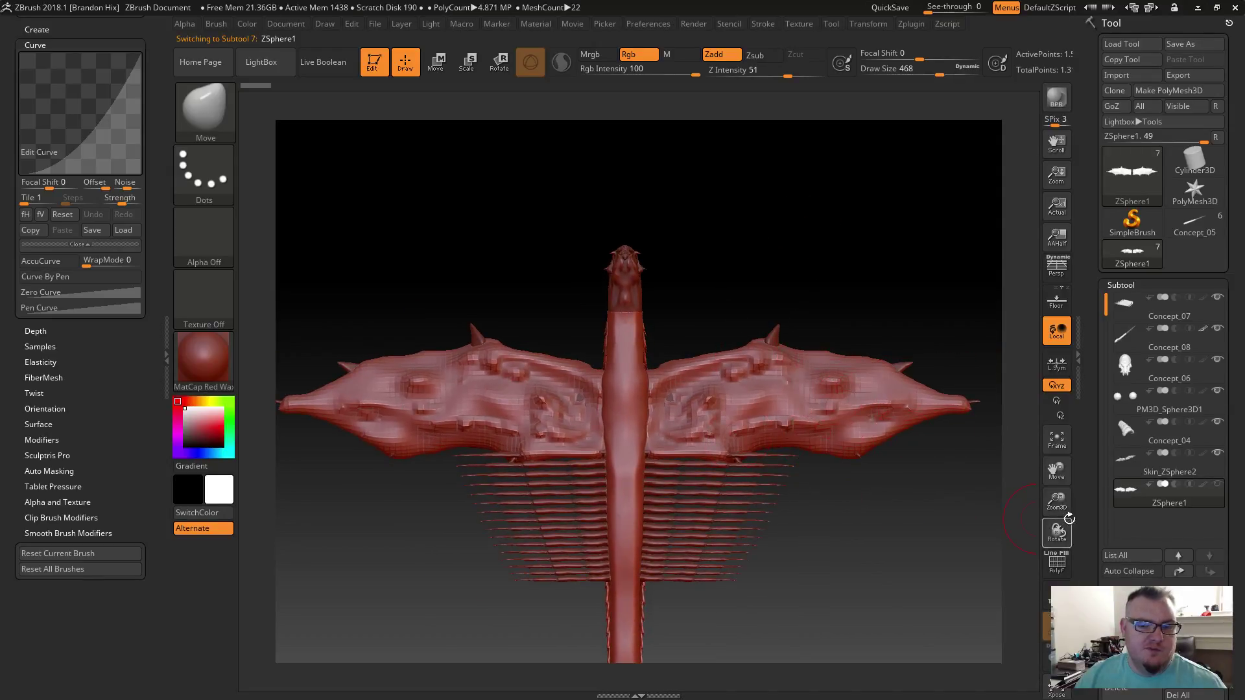
click(1122, 688)
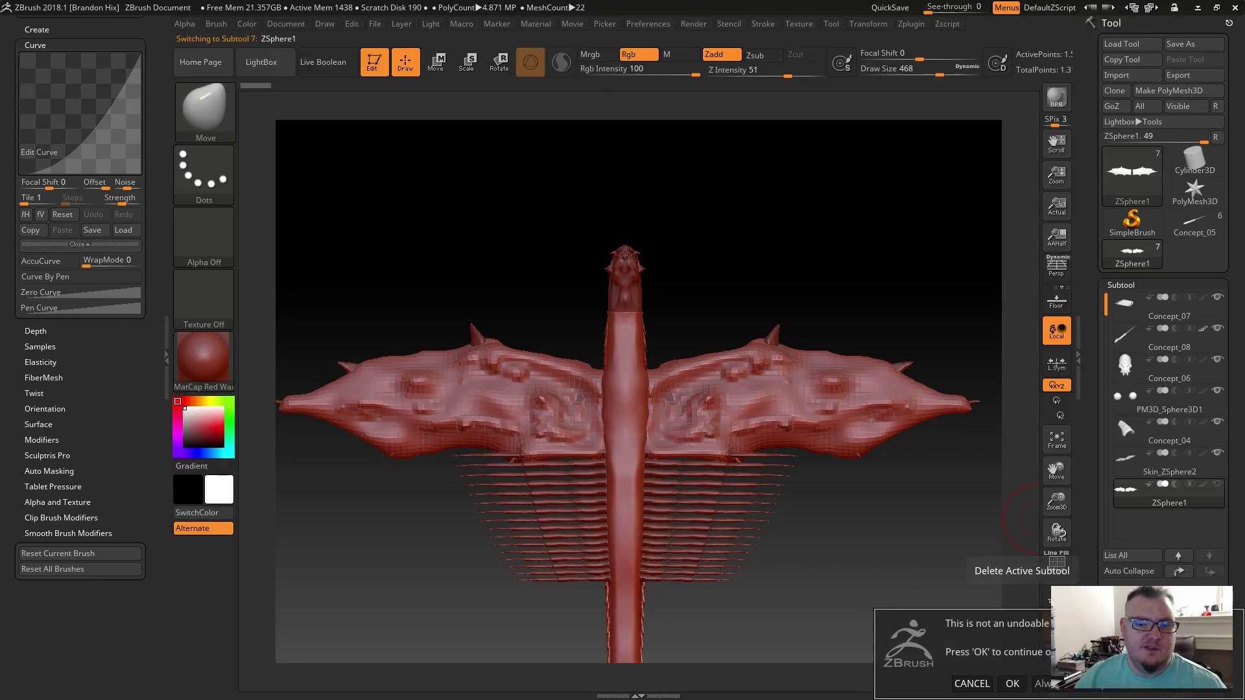
click(1012, 683)
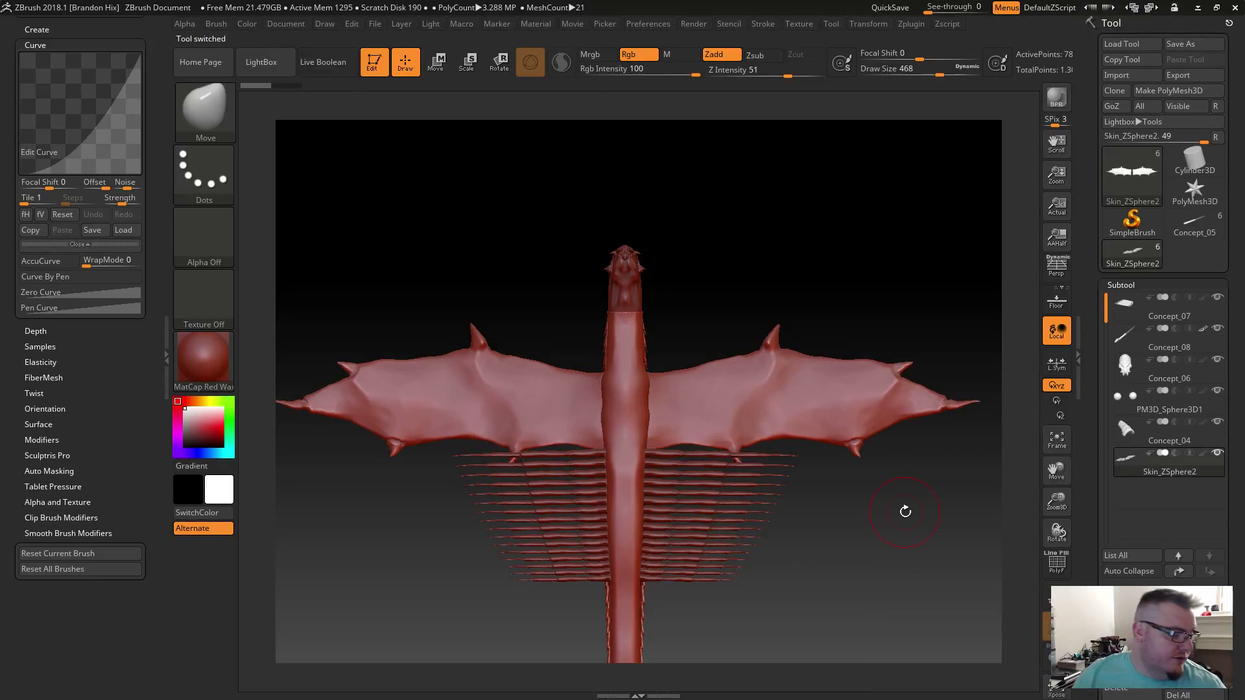
ctrl+right_drag(711, 242, 731, 364)
drag(1105, 318, 1105, 316)
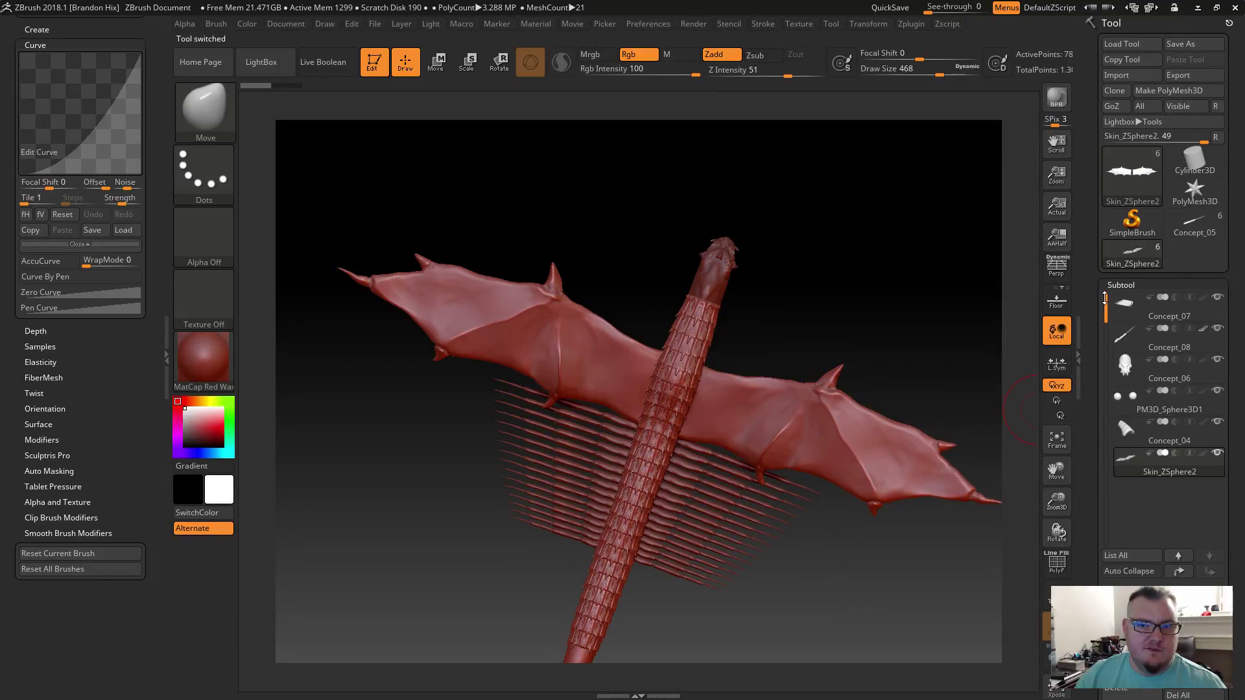
Step: Toggle the visibility of Concept_08 to check which parts of the dragon's body it contains
click(1218, 330)
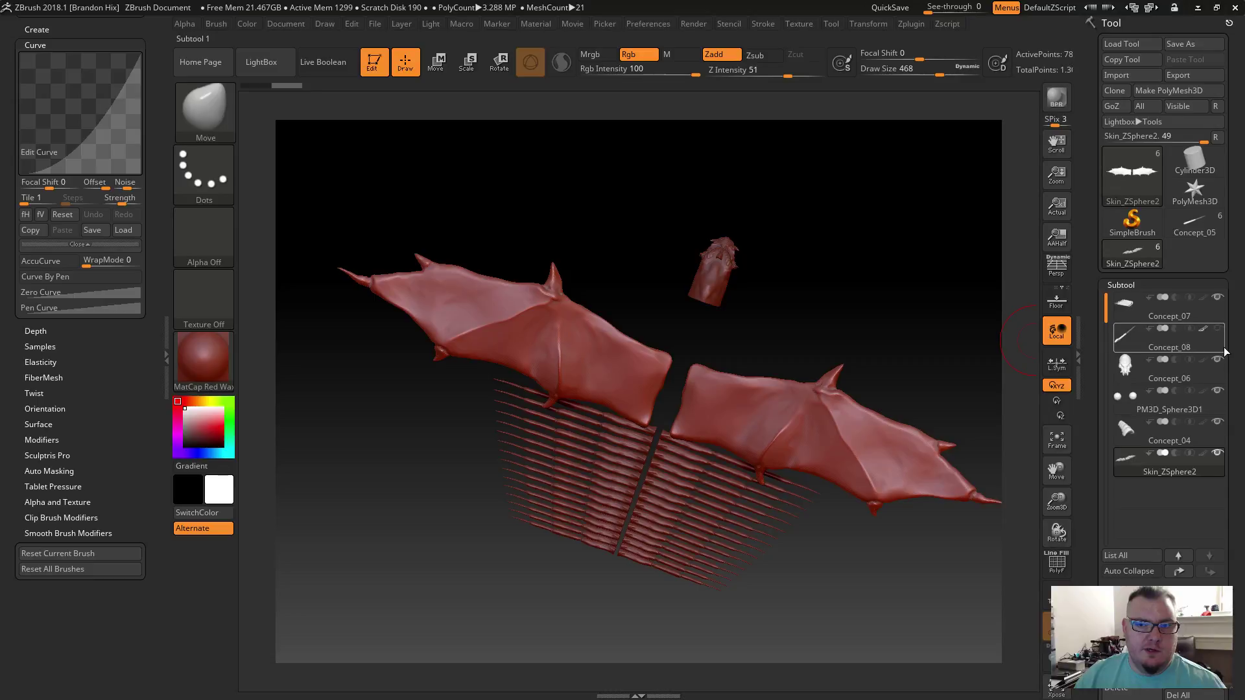
click(1218, 329)
click(1216, 374)
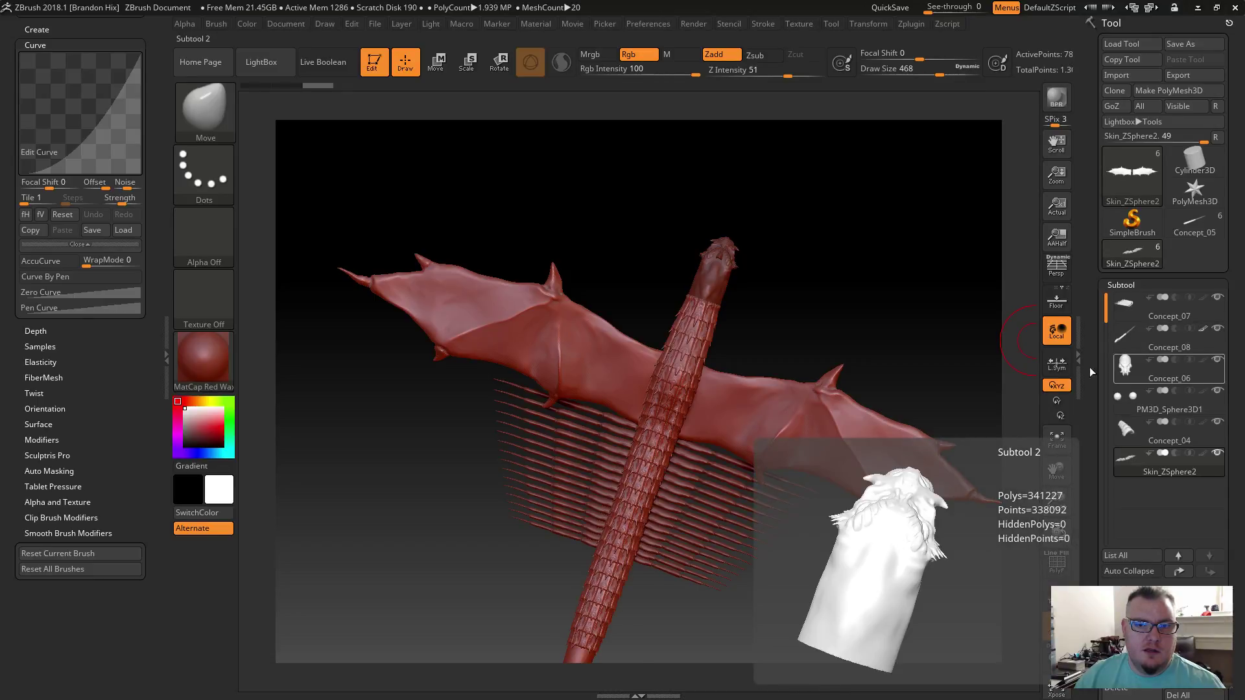
drag(848, 329, 842, 306)
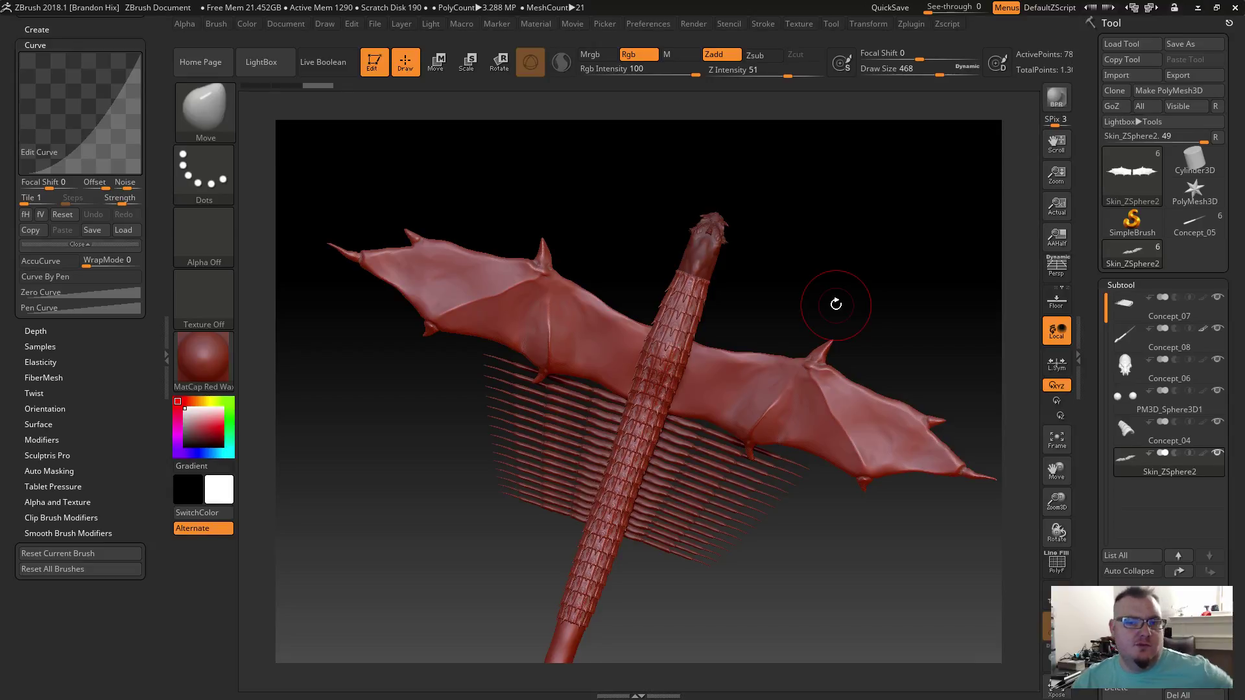
Step: Turn on the polyframe display, make Concept_08 the active subtool, and isolate its smooth body polygroup by hiding the scales
key(shift+f)
drag(784, 285, 781, 236)
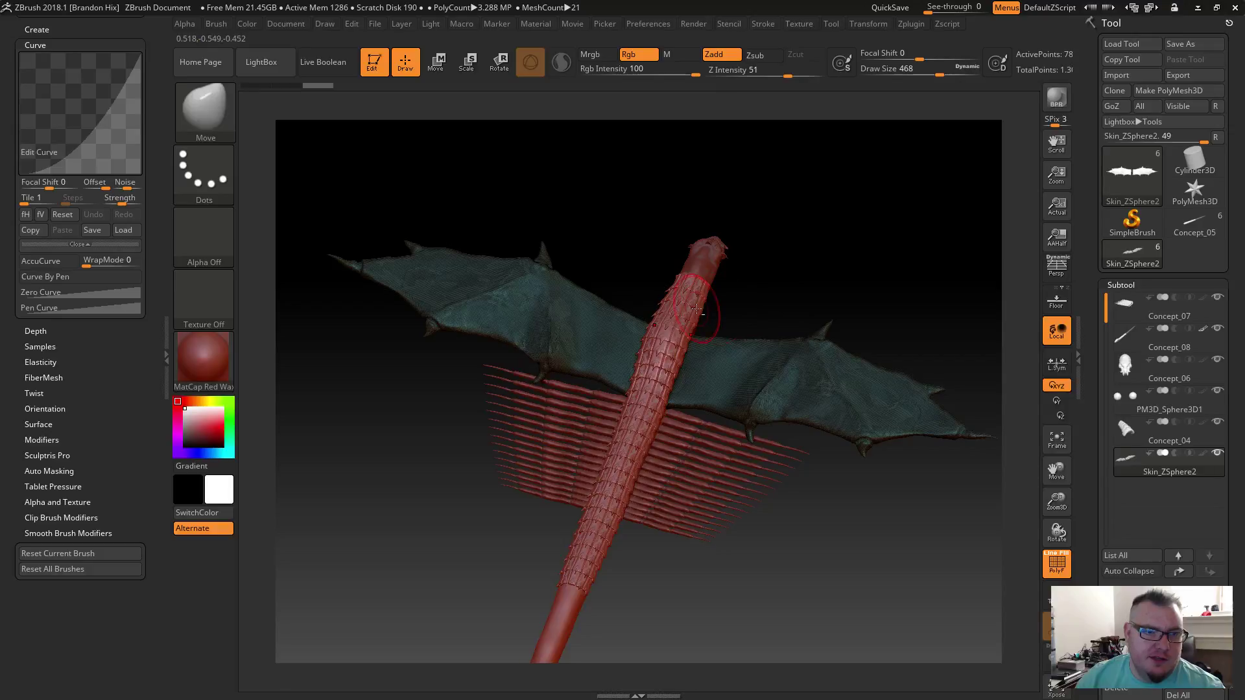
alt+click(717, 323)
drag(761, 309, 900, 458)
right_drag(828, 298, 803, 242)
right_drag(528, 251, 628, 319)
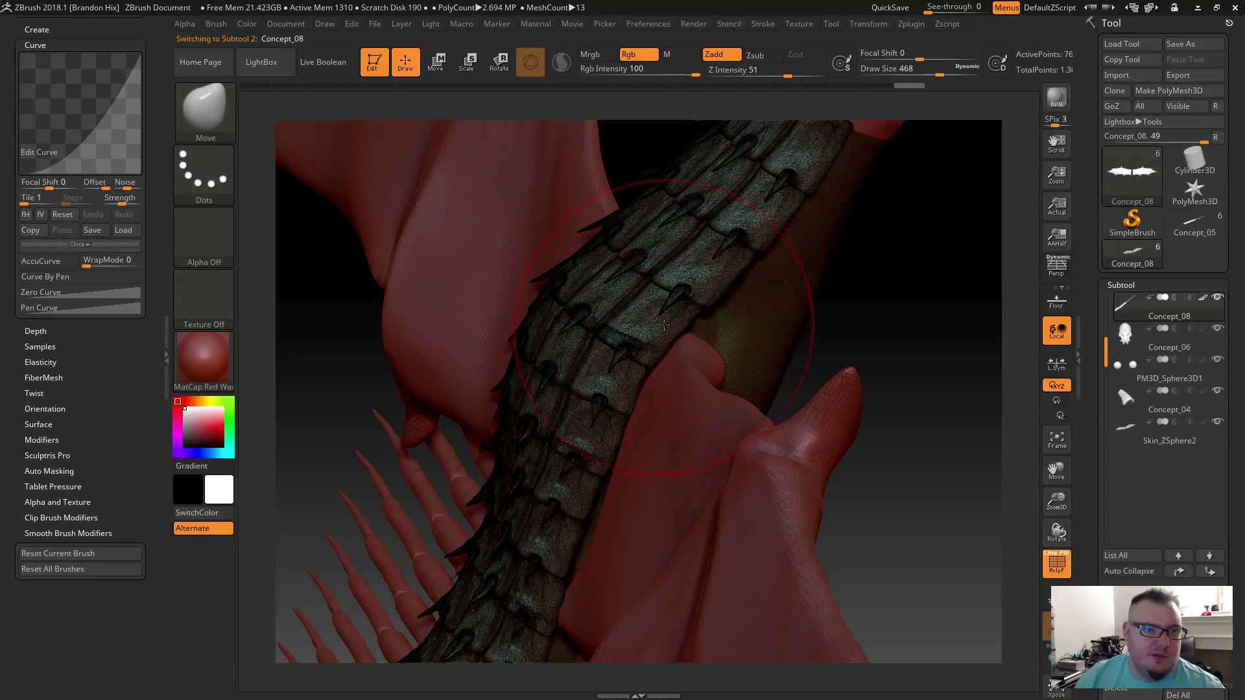
ctrl+shift+click(780, 342)
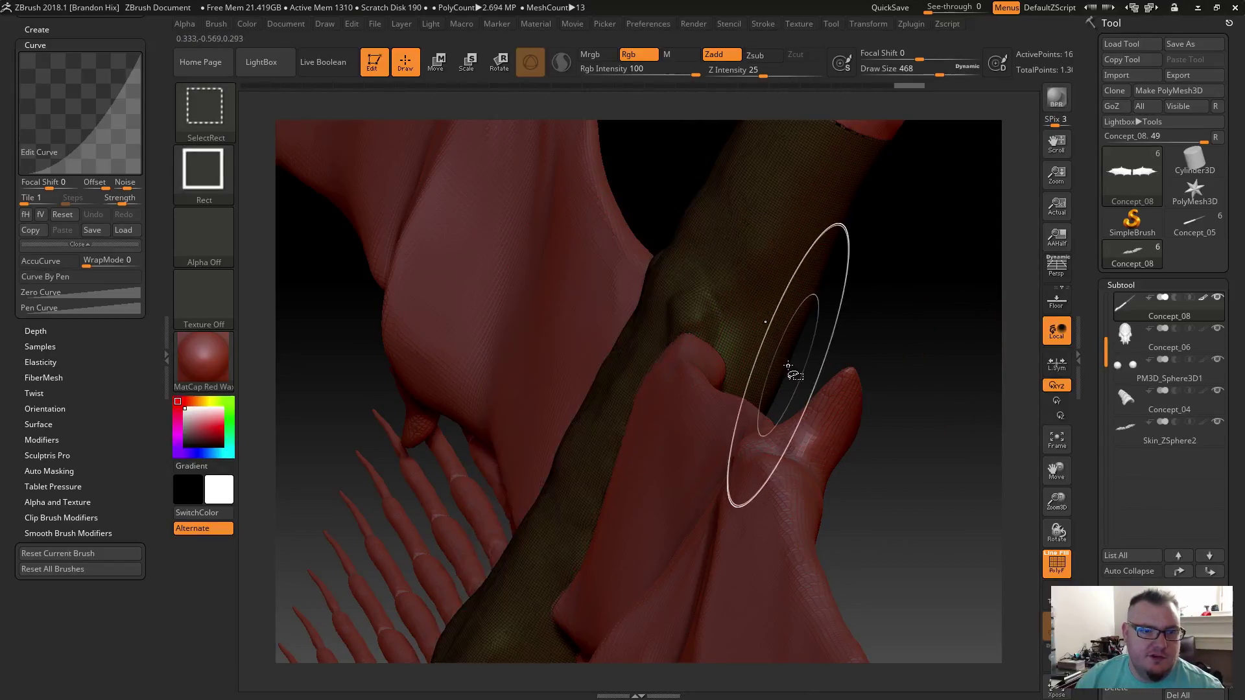
drag(881, 342, 804, 306)
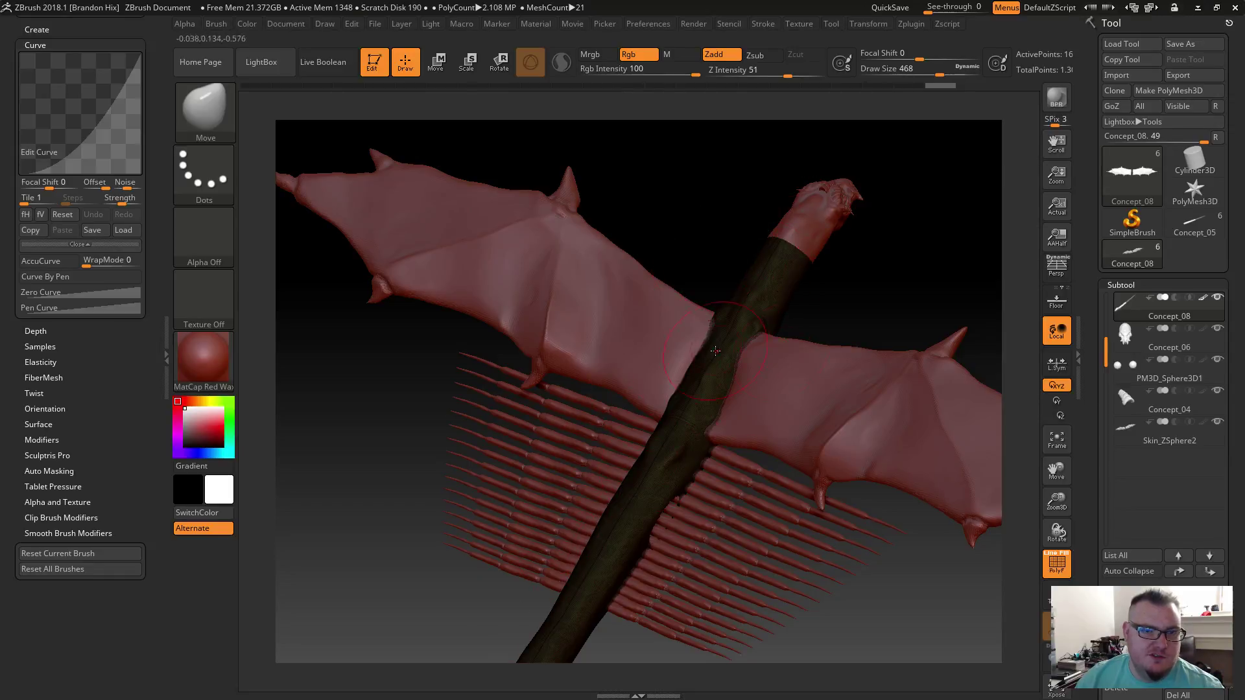
Step: Split the hidden scales from the smooth body into their own subtool and hide that new scales subtool
click(1077, 355)
scroll(1094, 414, down, 5)
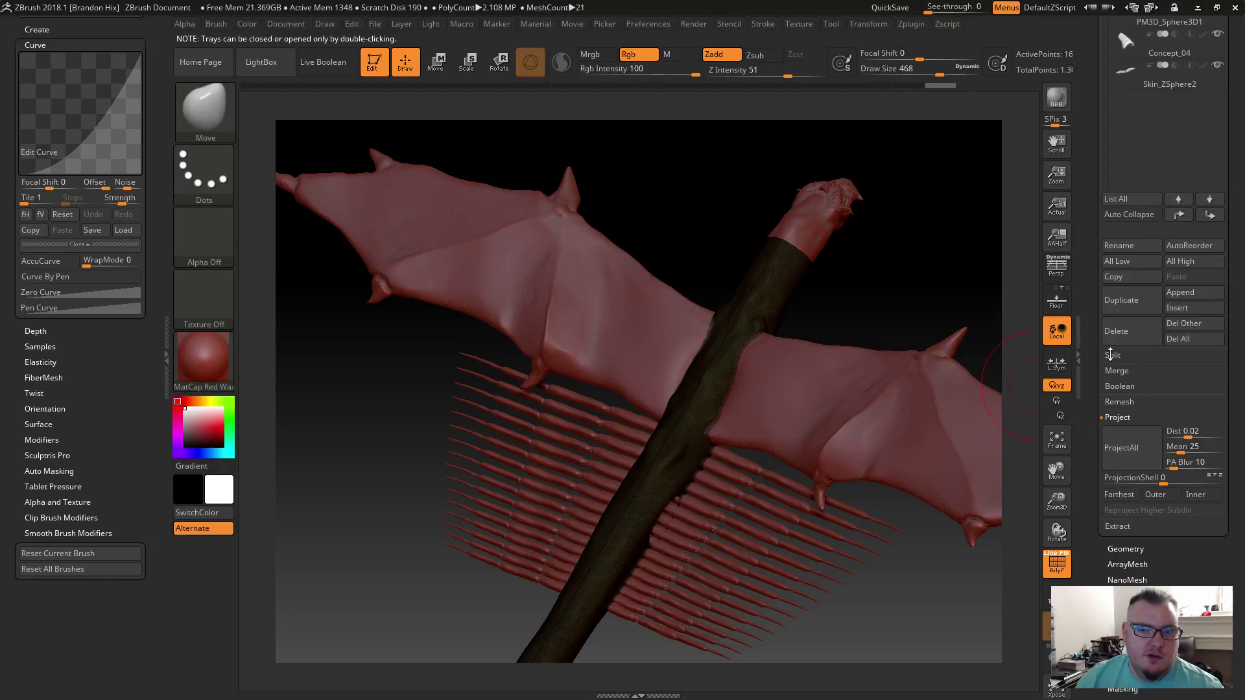
click(1110, 354)
click(1113, 371)
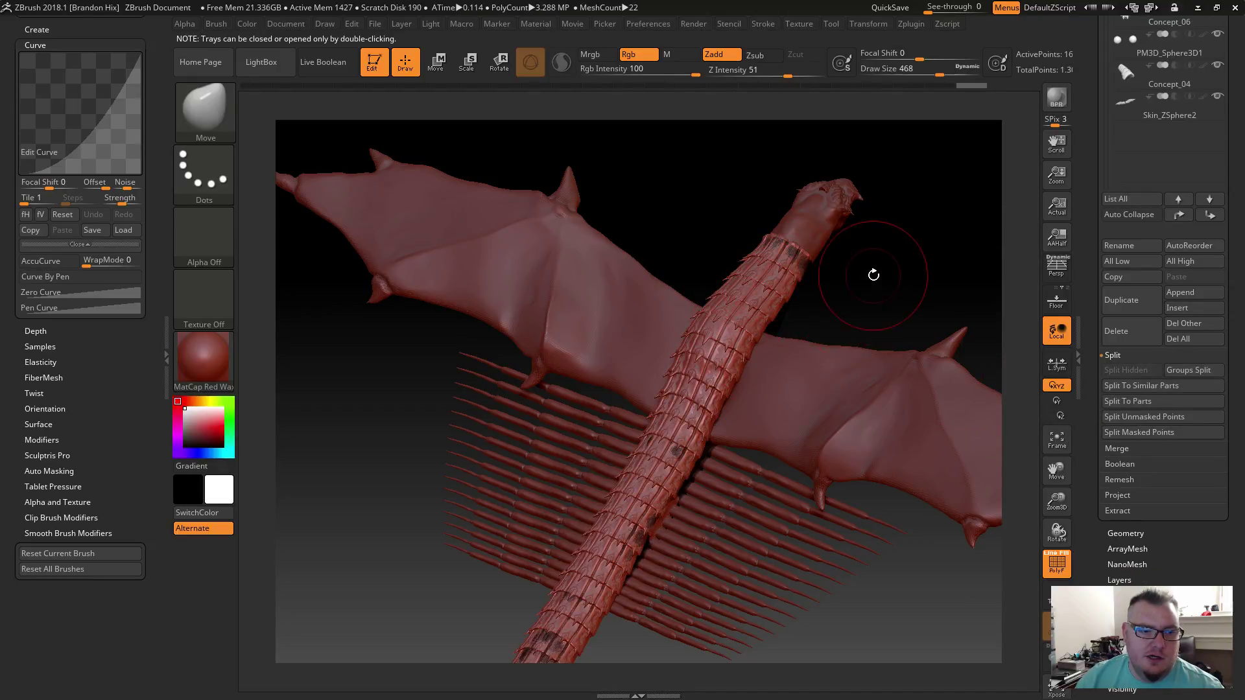
drag(873, 275, 973, 246)
drag(1088, 159, 1084, 310)
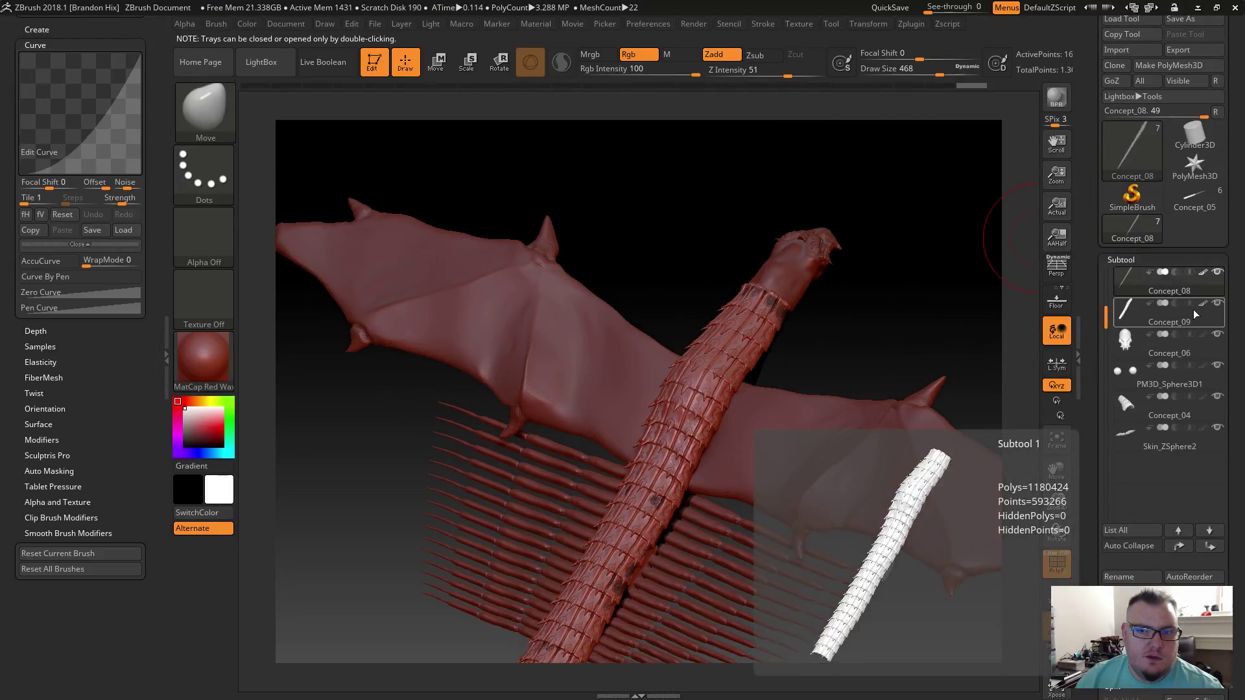
click(1217, 305)
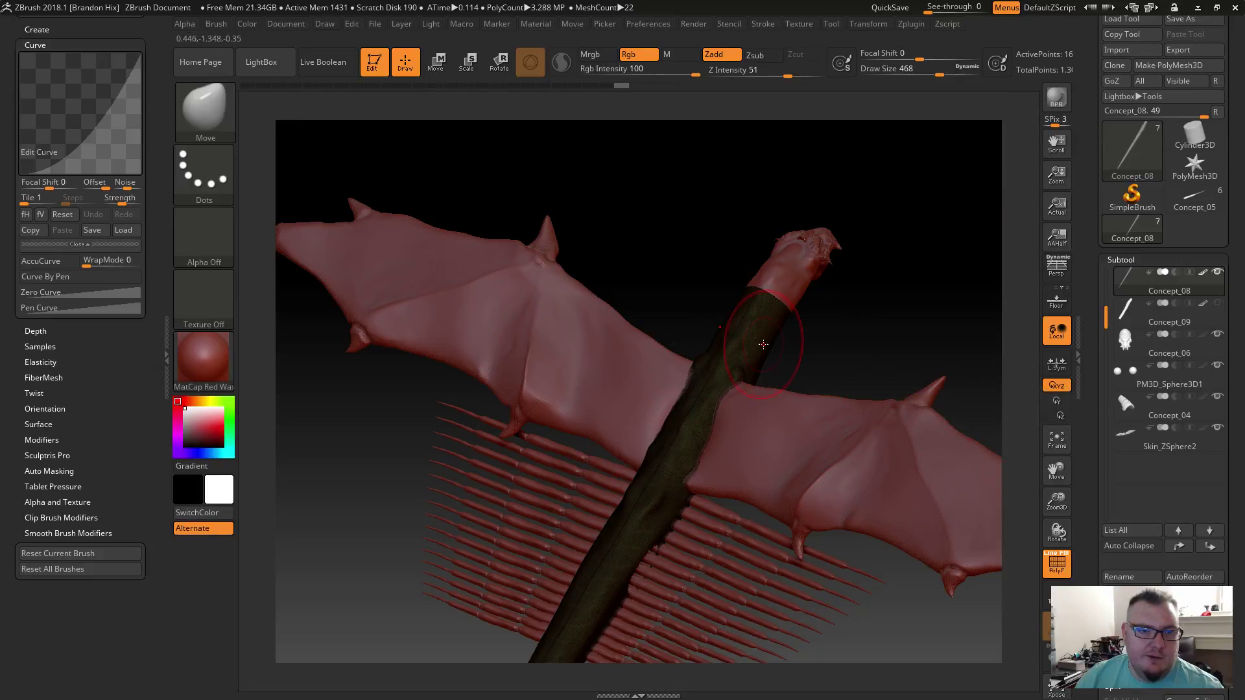
Step: Turn off the polyframe display and try to clear the mask on the bare body in Concept_08
key(shift)
ctrl+drag(812, 342, 805, 361)
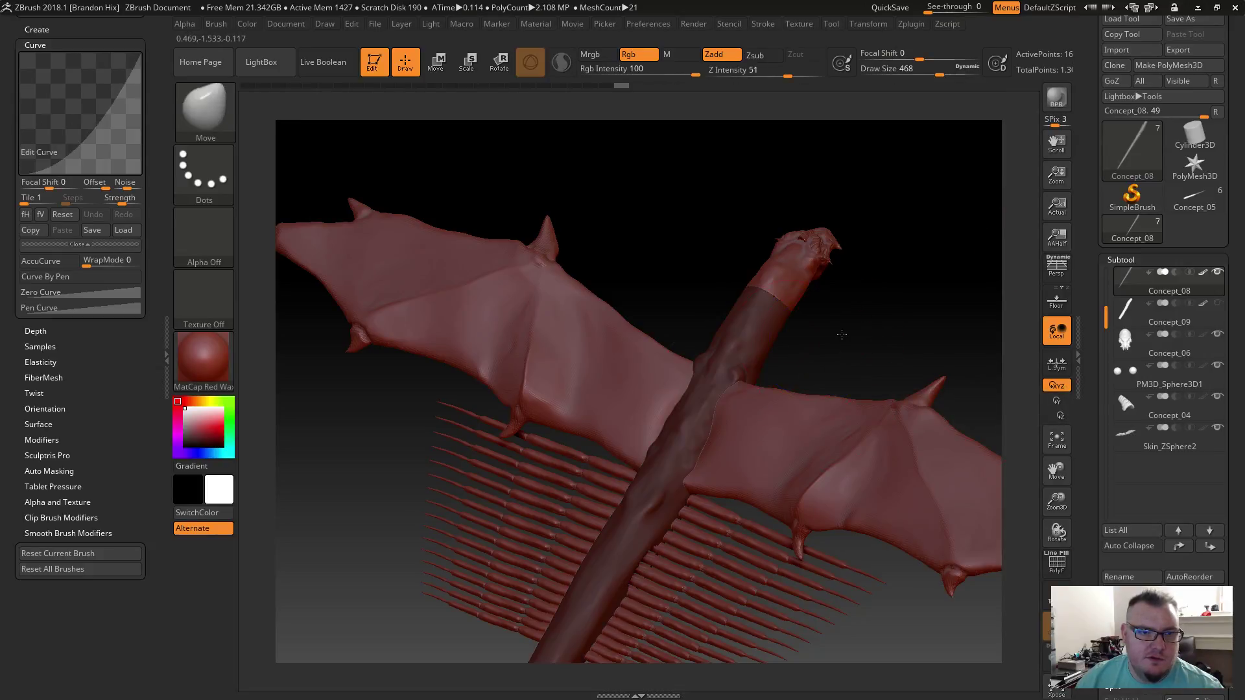
ctrl+click(749, 323)
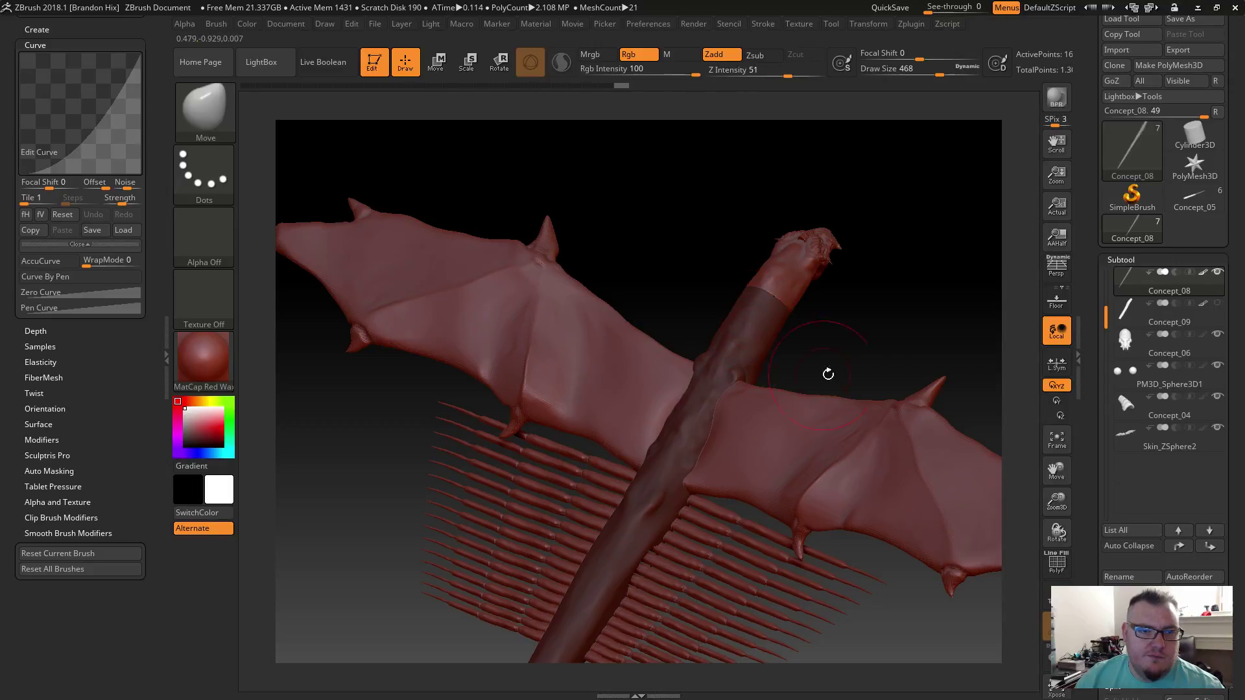
drag(875, 359, 884, 290)
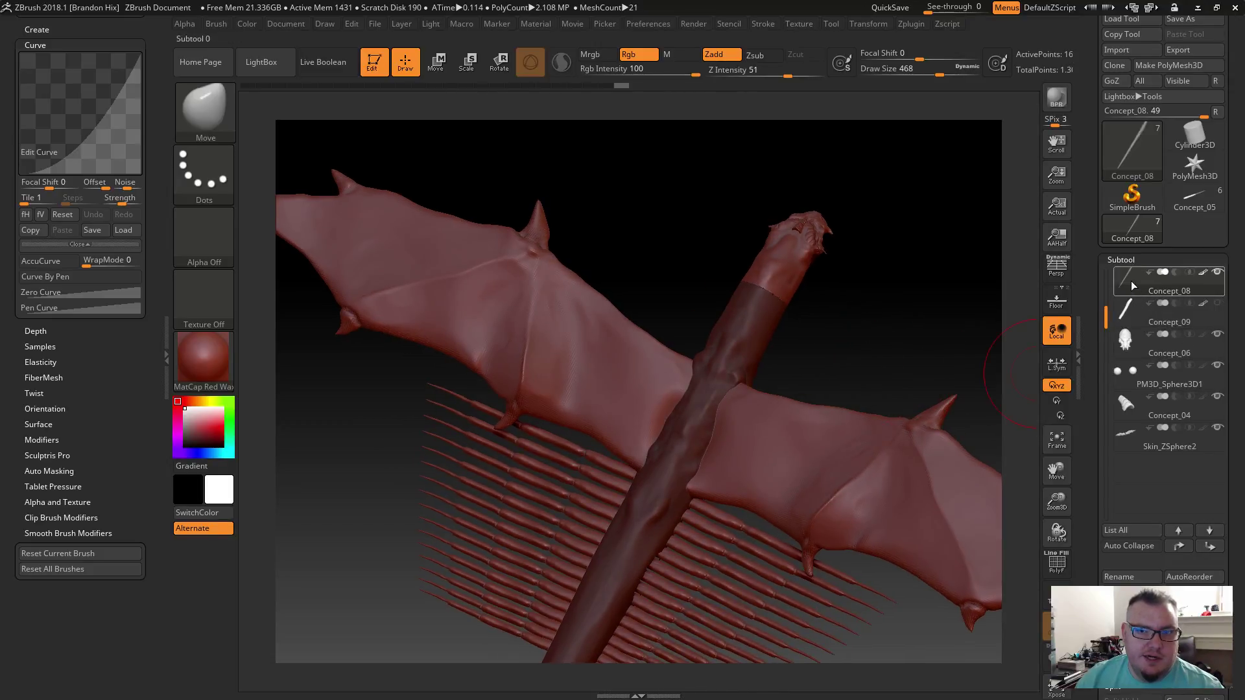
click(1216, 275)
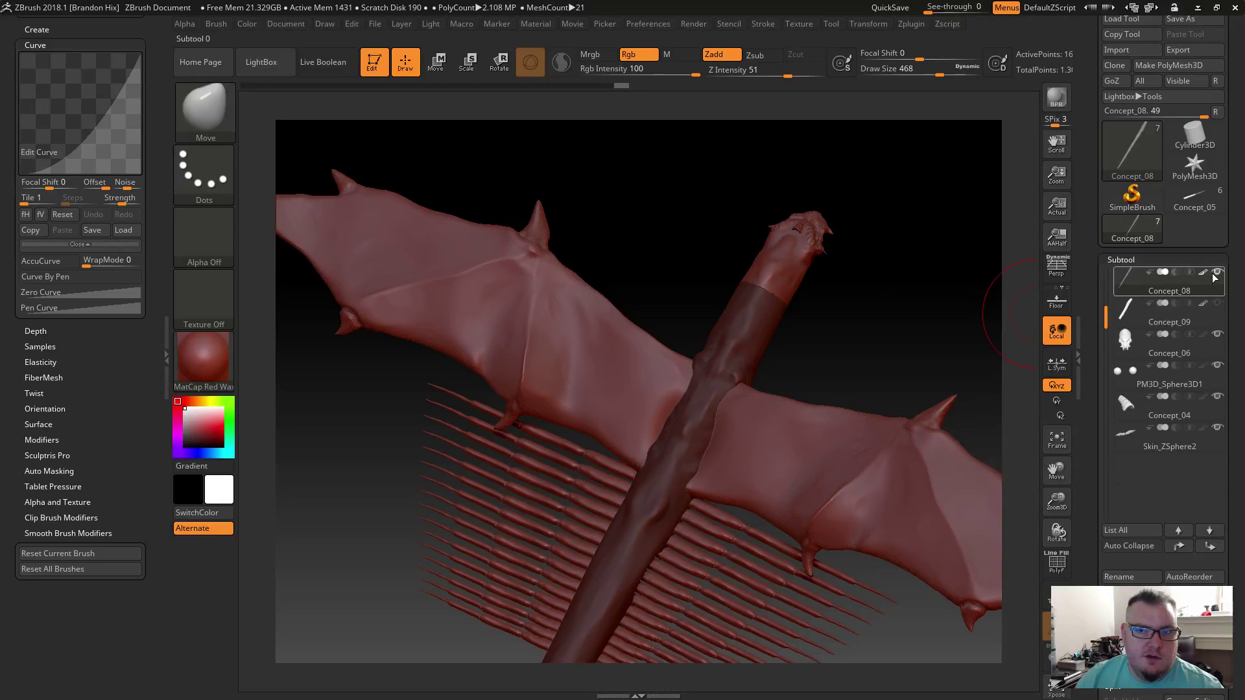
drag(1104, 315, 1104, 280)
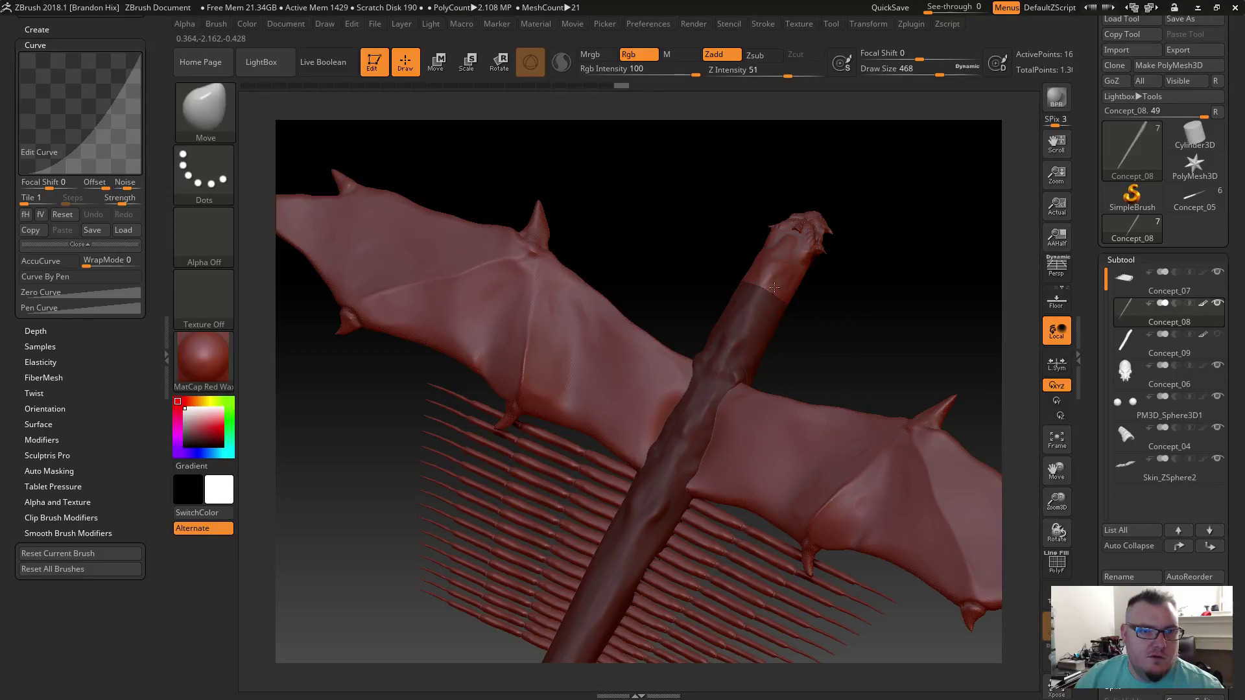
drag(799, 342, 765, 328)
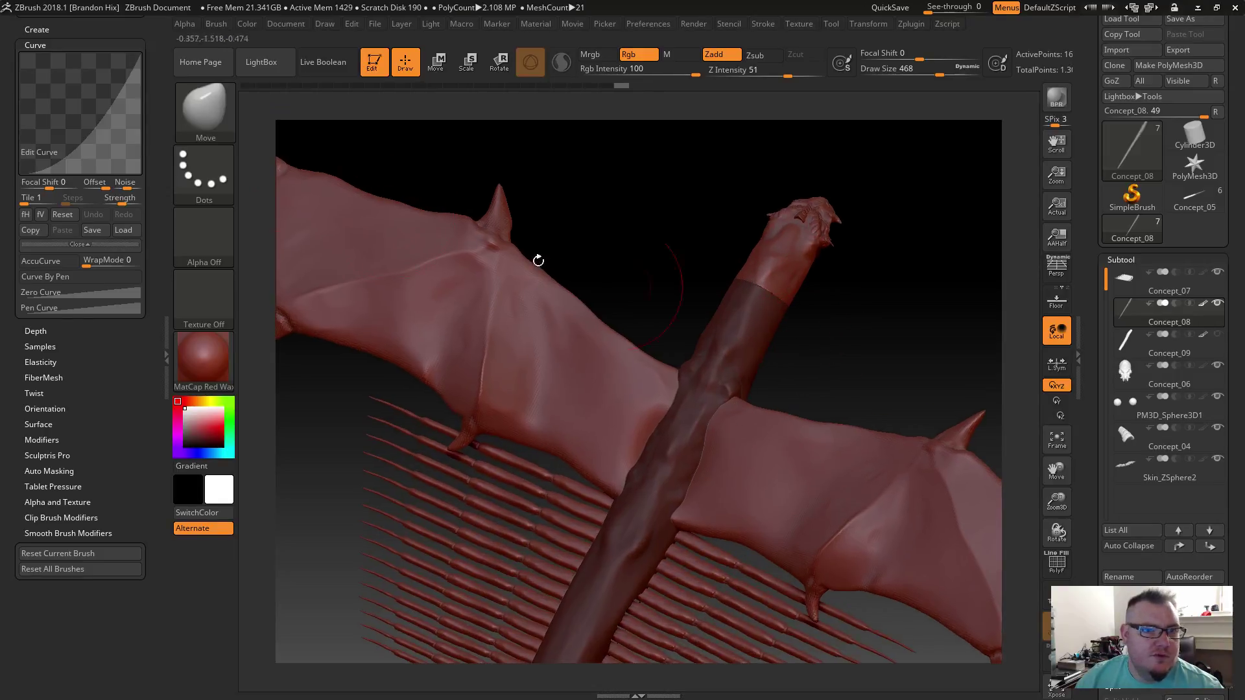
Step: Switch to the ClayBuildup brush and set its draw size to 192
click(205, 110)
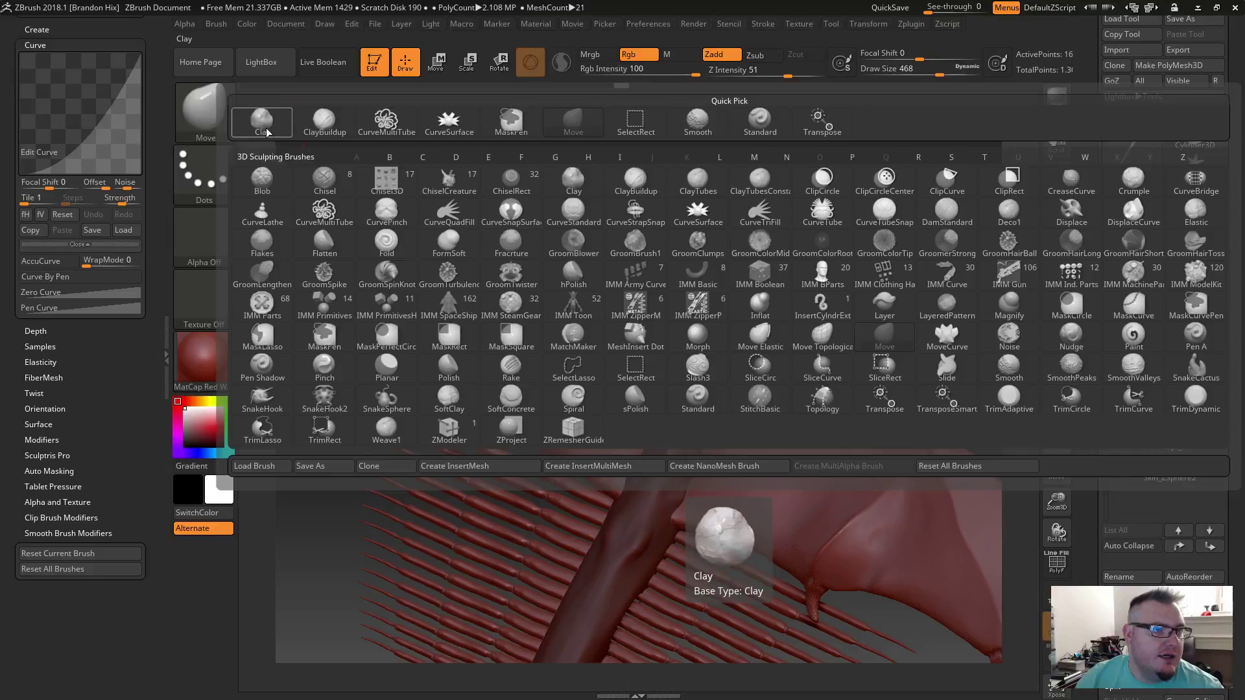
click(573, 181)
click(205, 110)
click(313, 123)
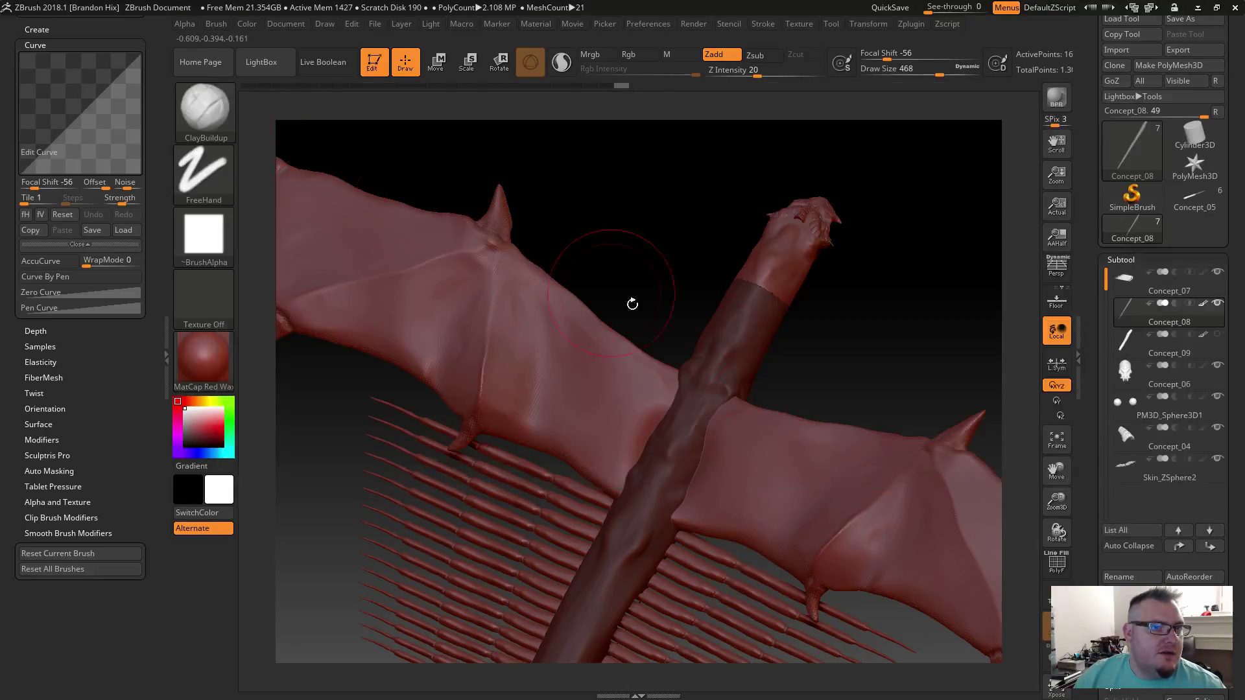
drag(787, 350, 732, 364)
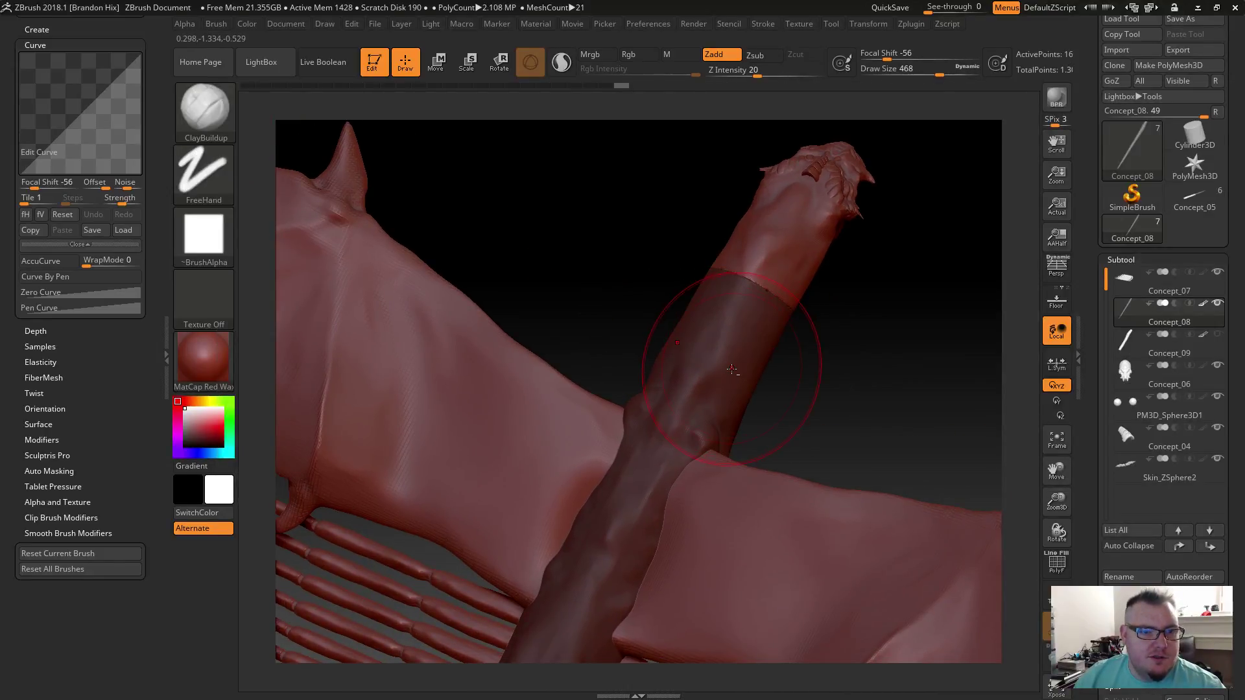
key(s)
drag(827, 393, 771, 394)
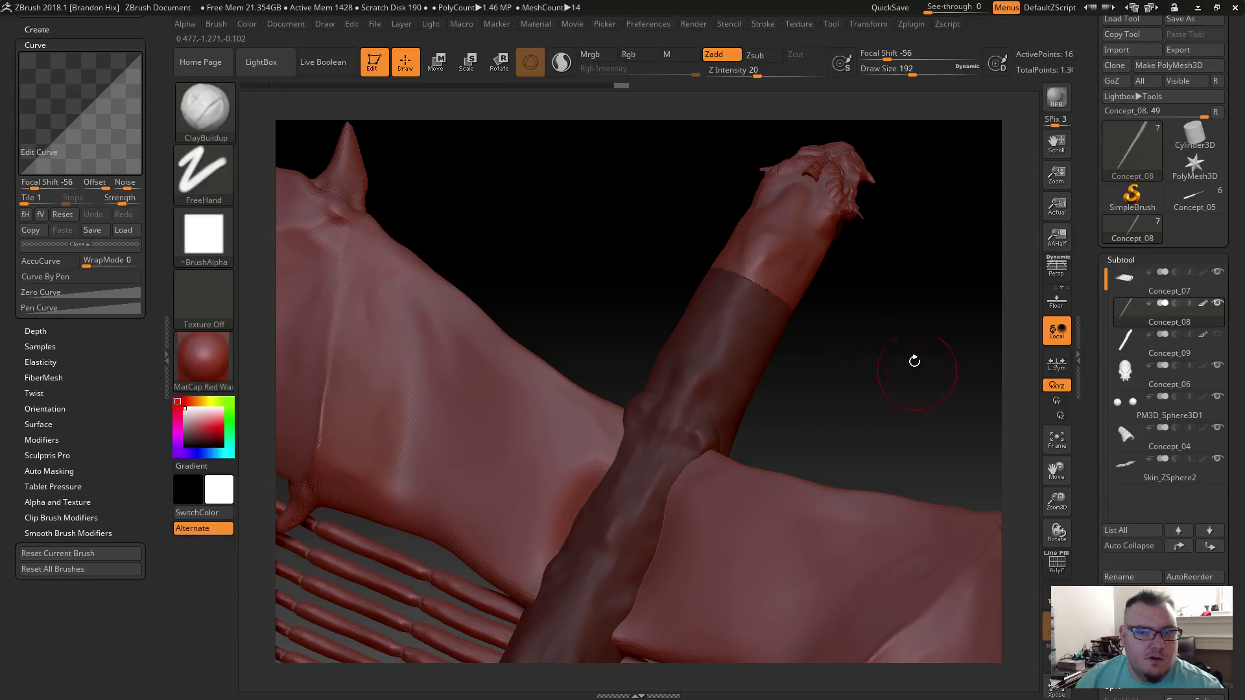
Step: Clear the mask from the bare body and try a ClayBuildup stroke near the base of the neck
ctrl+drag(906, 358, 908, 411)
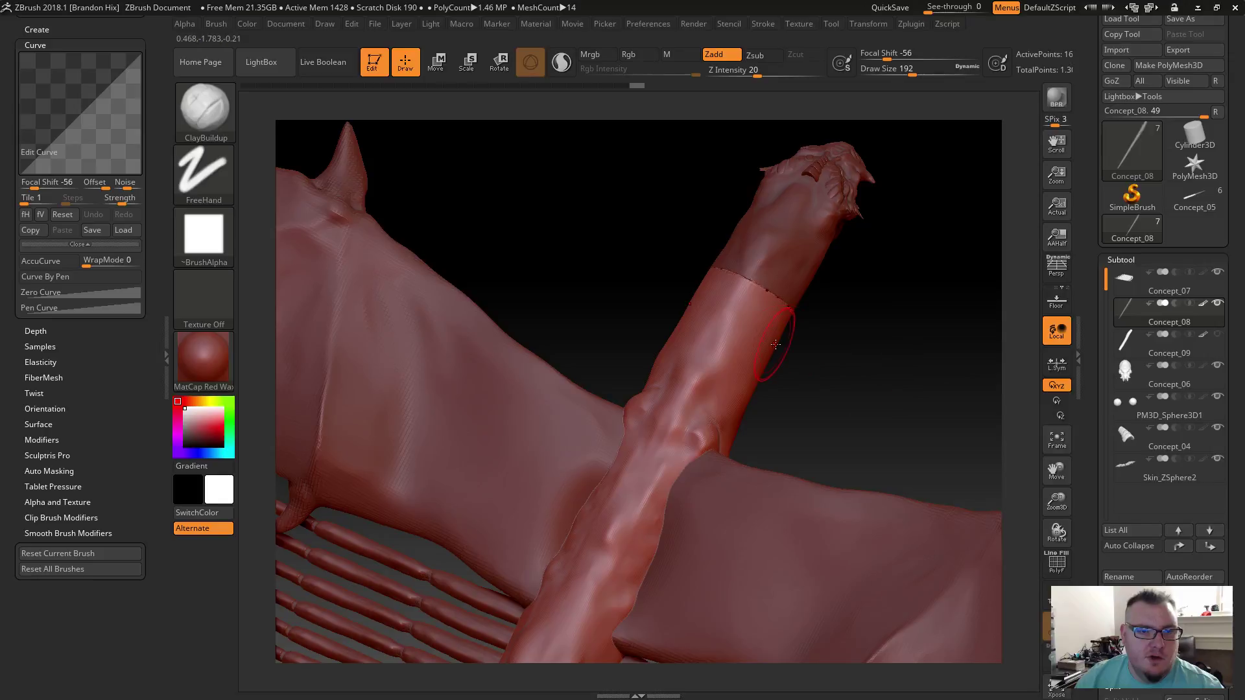
drag(870, 370, 850, 353)
mouse_move(704, 388)
mouse_down()
mouse_move(710, 366)
mouse_move(685, 342)
mouse_move(733, 366)
mouse_up()
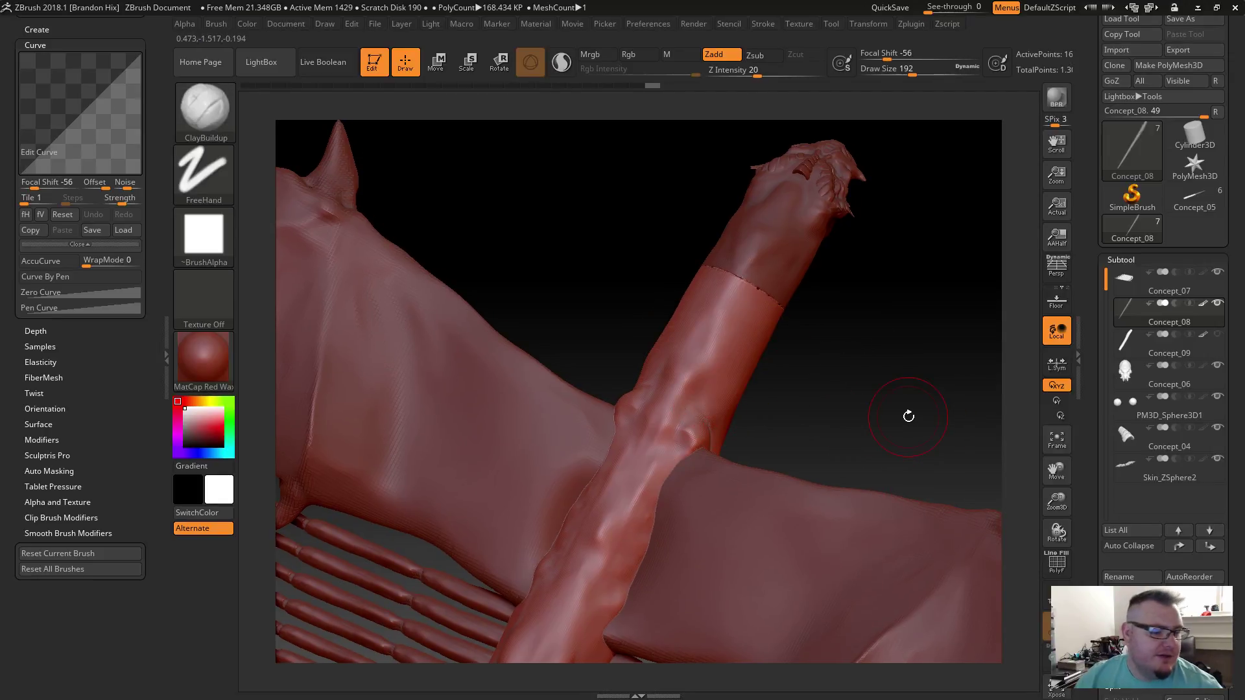
drag(854, 409, 920, 264)
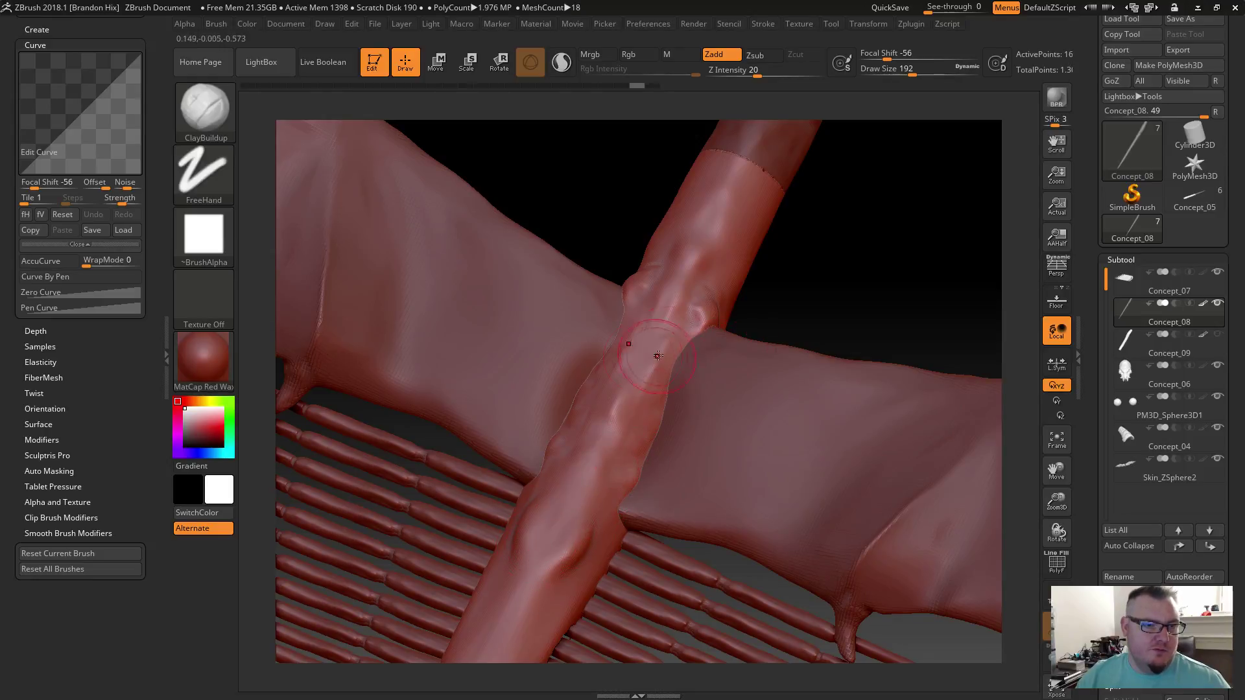
mouse_move(841, 278)
mouse_down()
mouse_move(915, 224)
mouse_move(725, 398)
mouse_up()
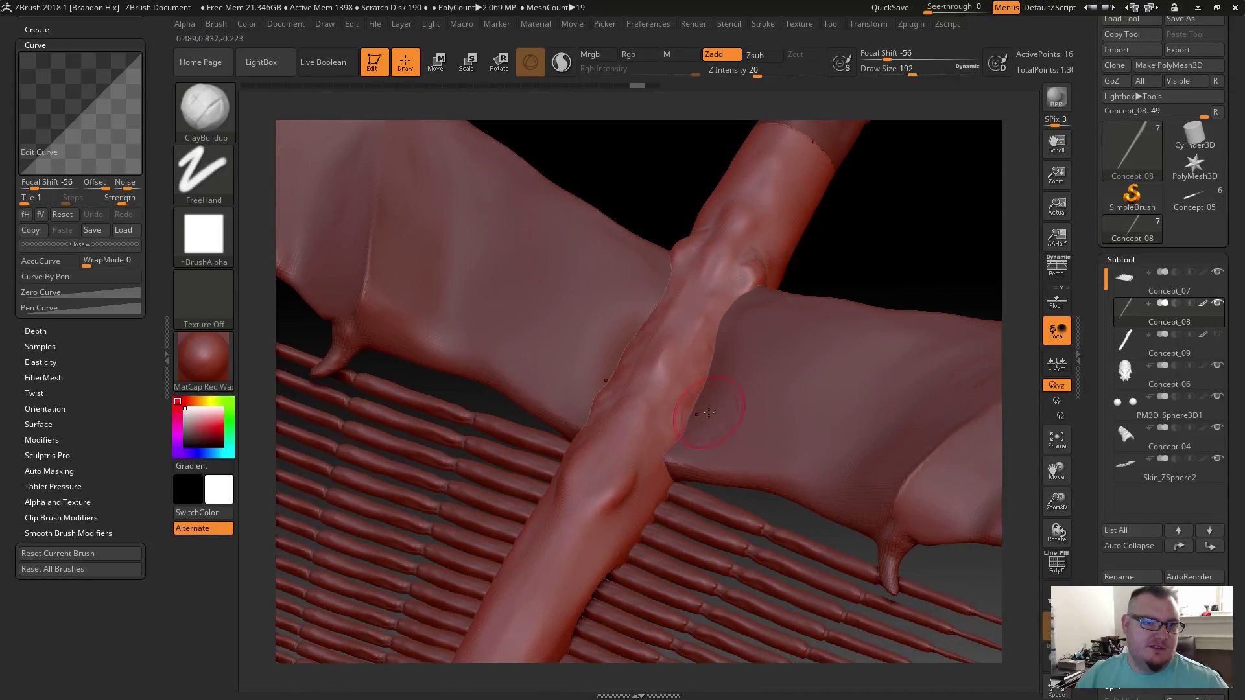
drag(857, 222, 879, 198)
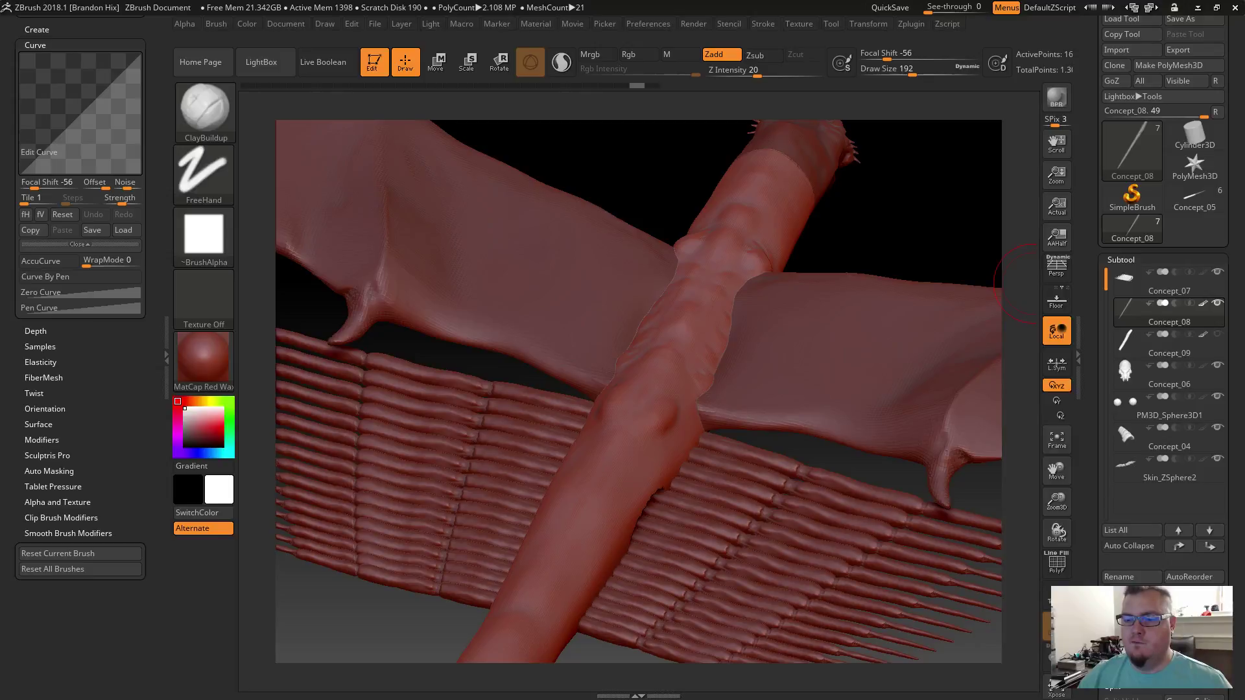
Step: Consult the reference drawing Dragon_Angle_Lines.png in the photo viewer, return to ZBrush, and compare the body where the wings attach
drag(1244, 111, 508, 88)
double_click(524, 88)
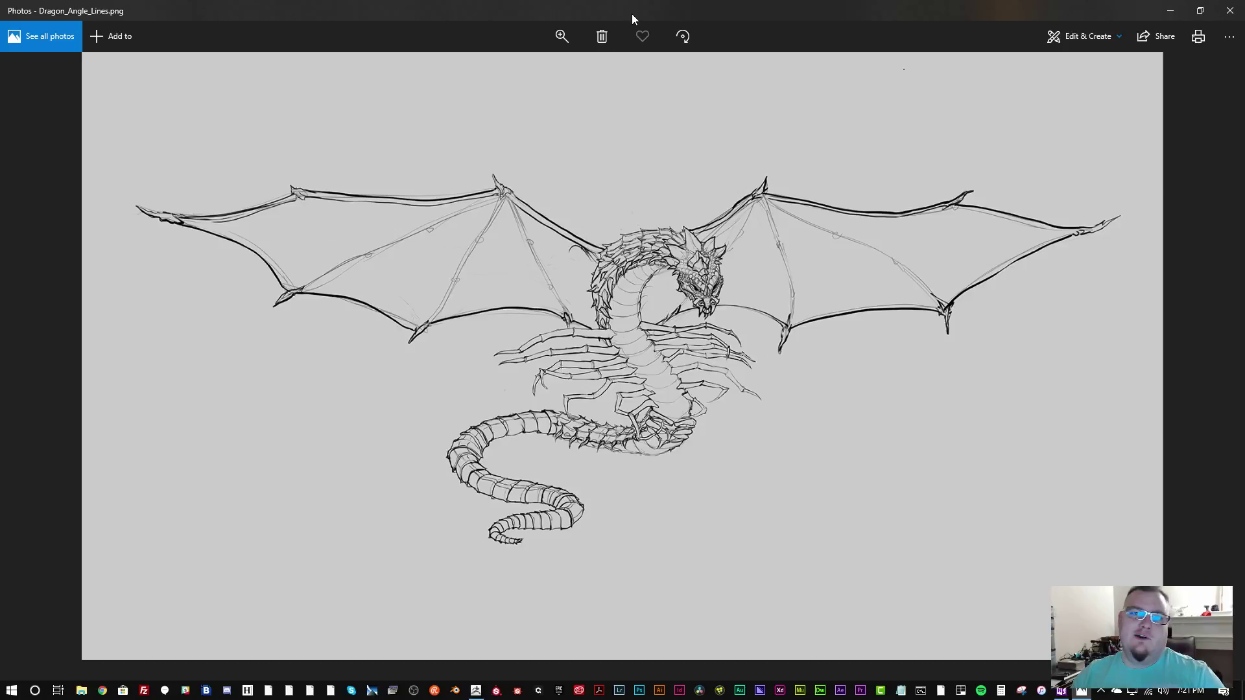
click(1170, 11)
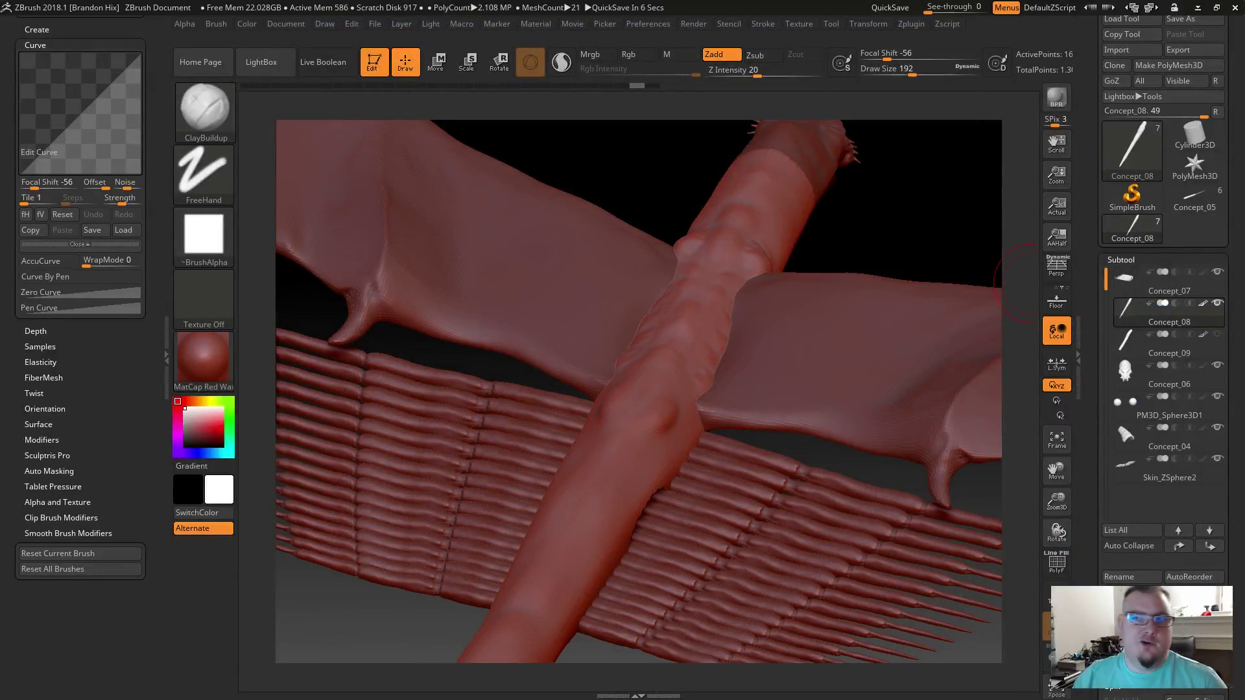
drag(839, 233, 848, 279)
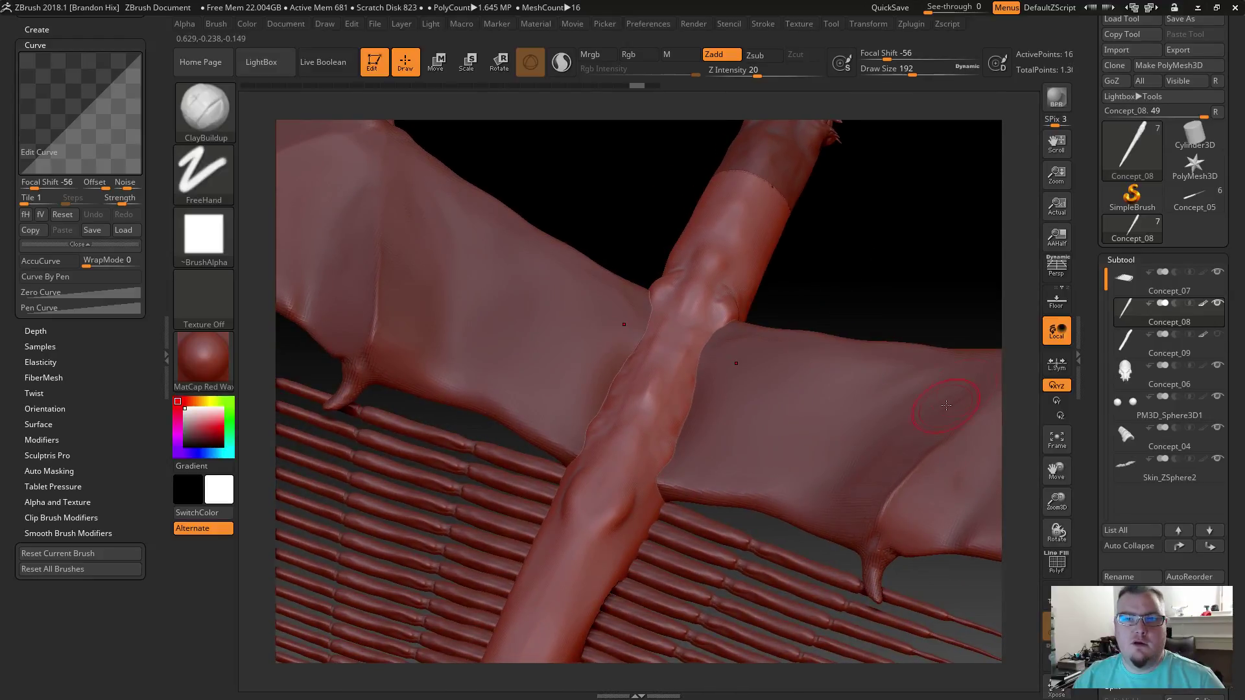
Step: Reorder the subtools so the body Concept_08 comes first, directly followed by the wings Skin_ZSphere2
mouse_move(1114, 310)
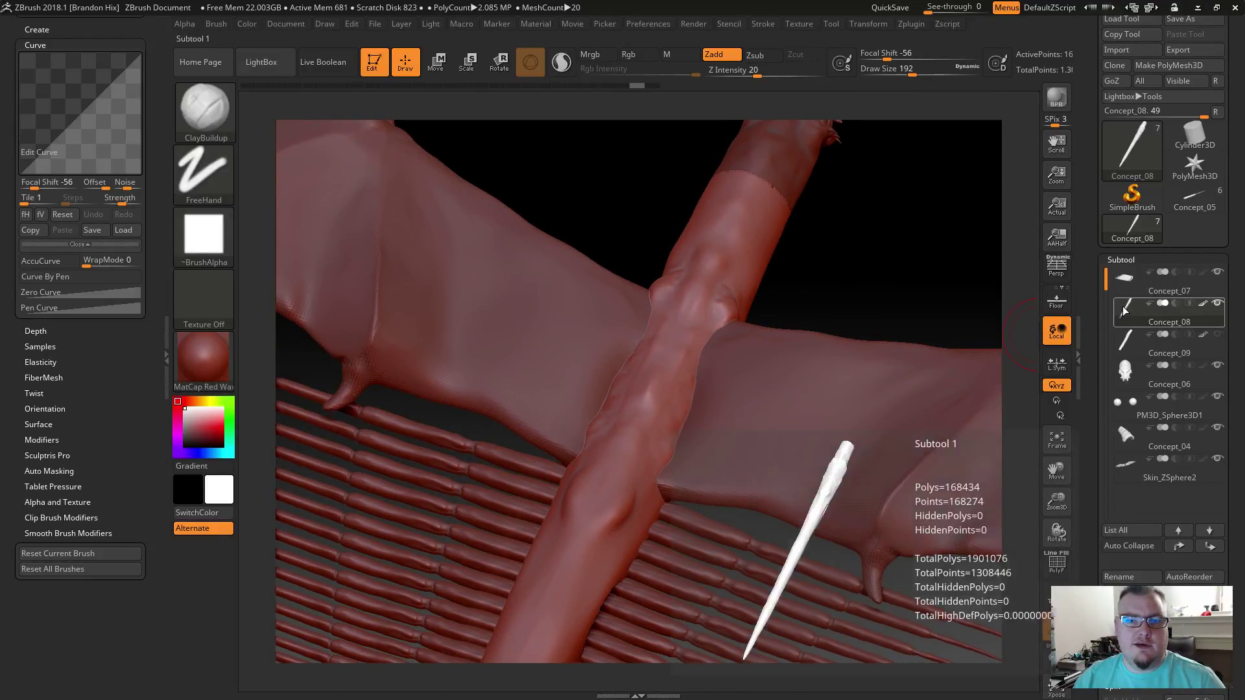
click(1129, 480)
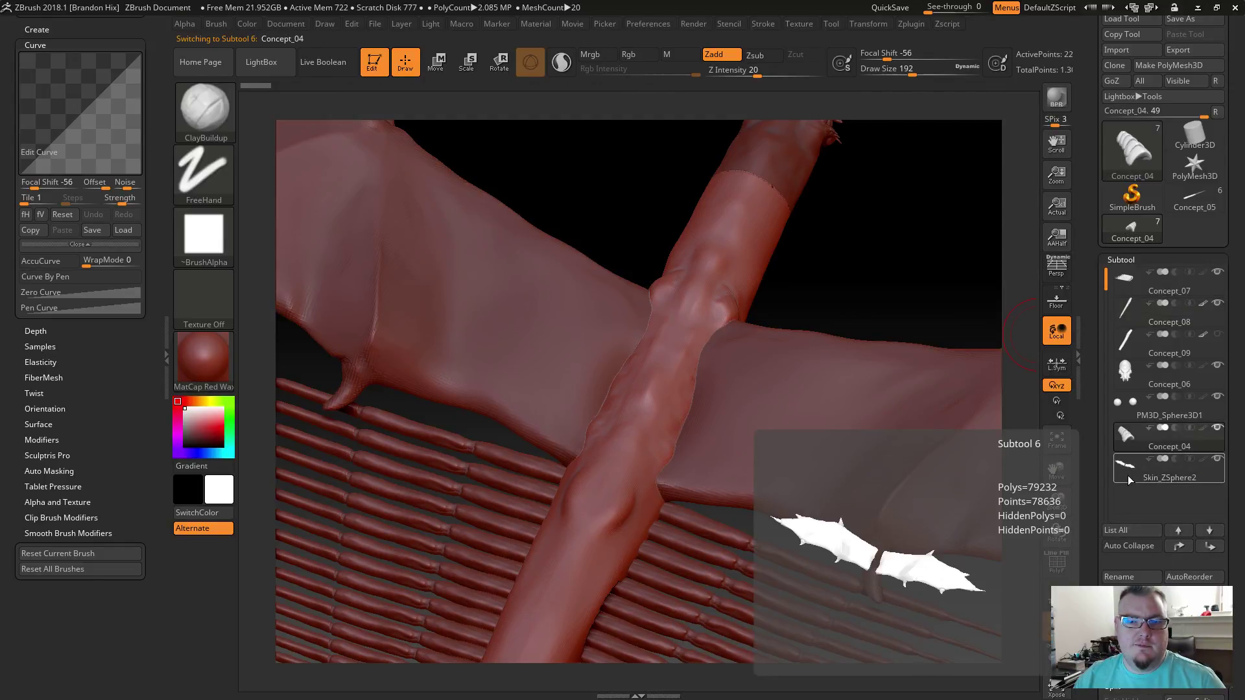
click(1179, 528)
click(1179, 530)
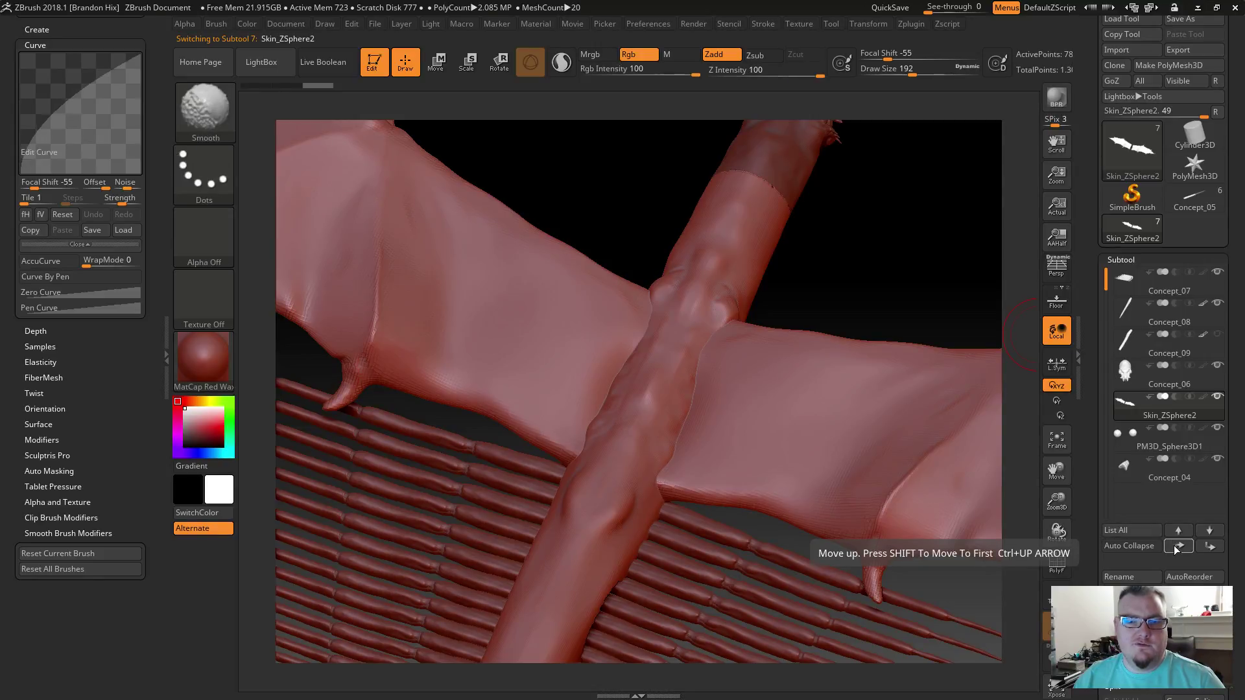
shift+click(1177, 548)
click(1126, 341)
shift+click(1188, 544)
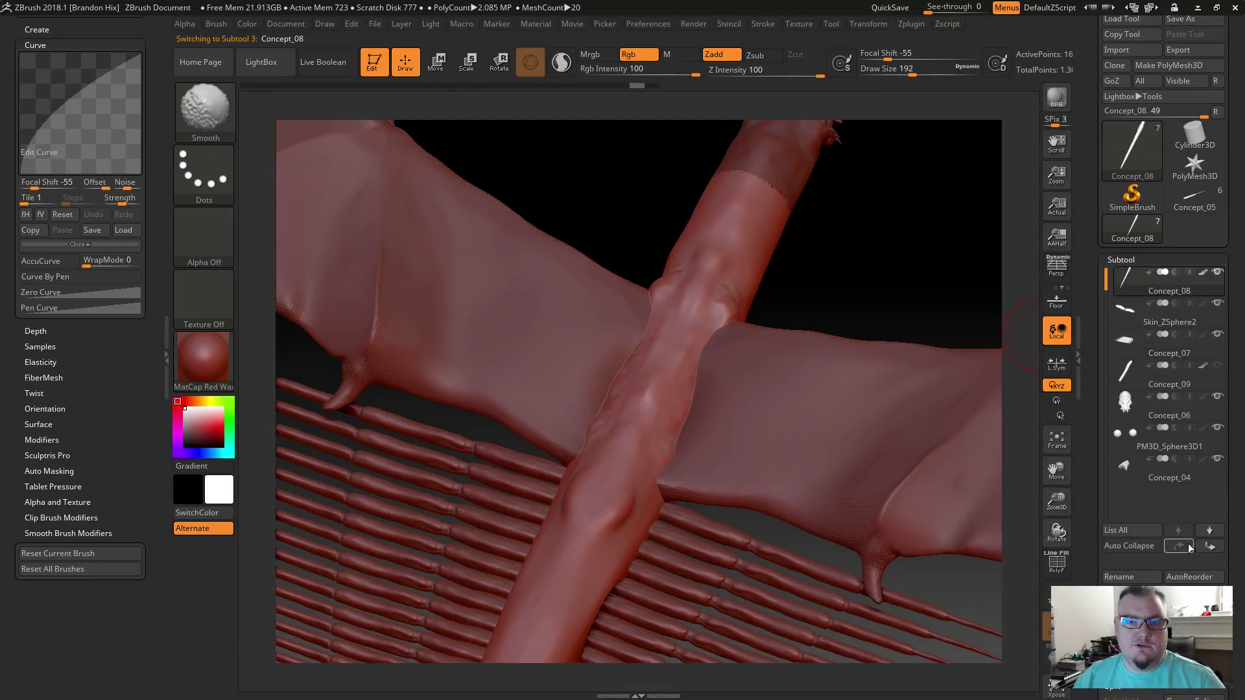
mouse_move(1145, 278)
mouse_move(1129, 313)
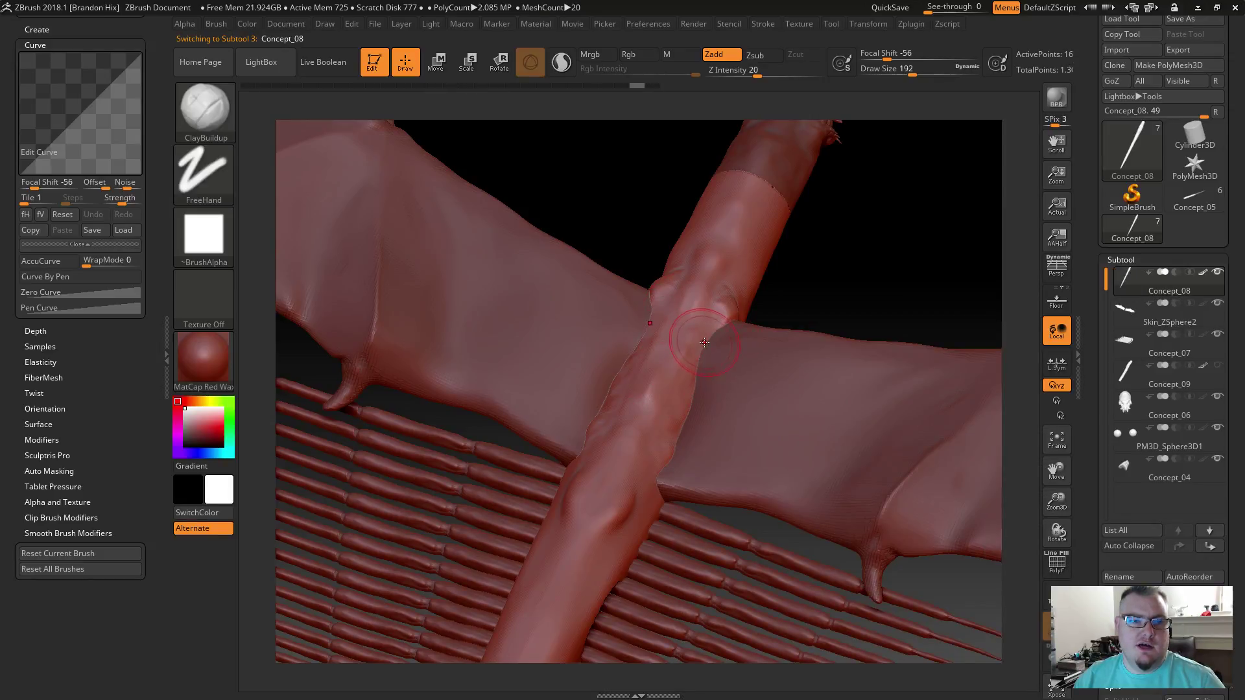
drag(848, 272, 914, 259)
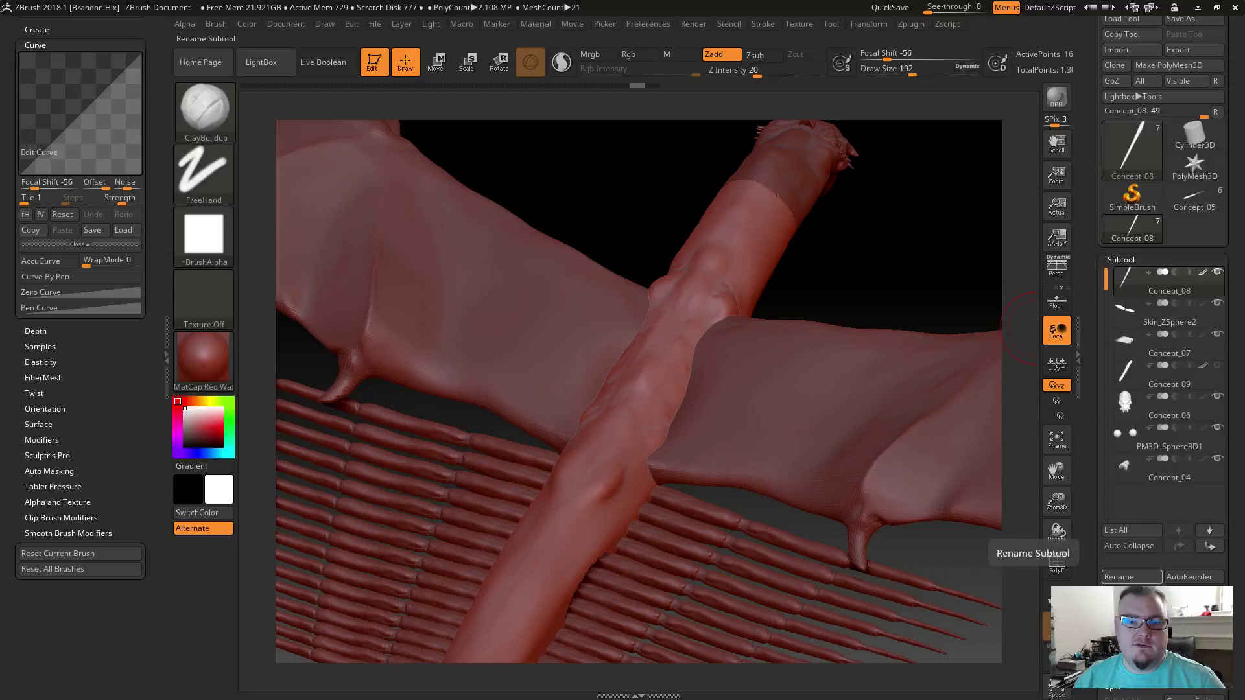
Step: Duplicate the body Concept_08 and the wings Skin_ZSphere2, and move Skin_ZSphere2 directly below Concept_08
key(ctrl+shift+d)
click(1126, 341)
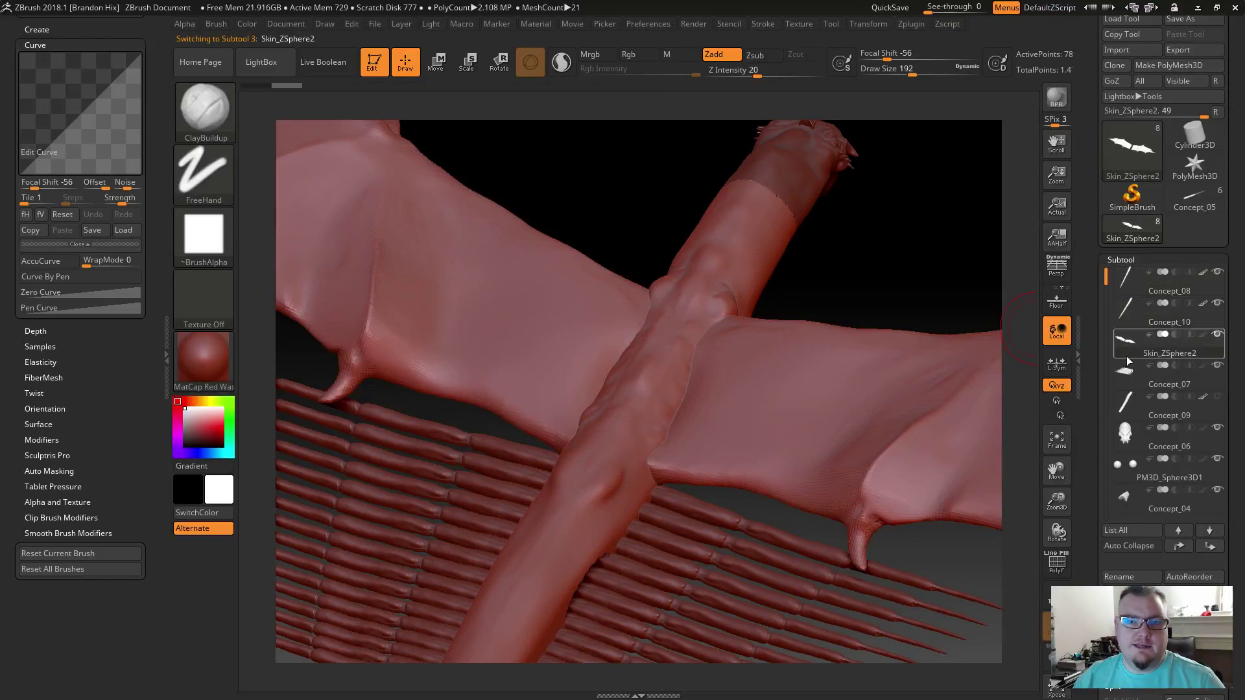
key(ctrl+shift+d)
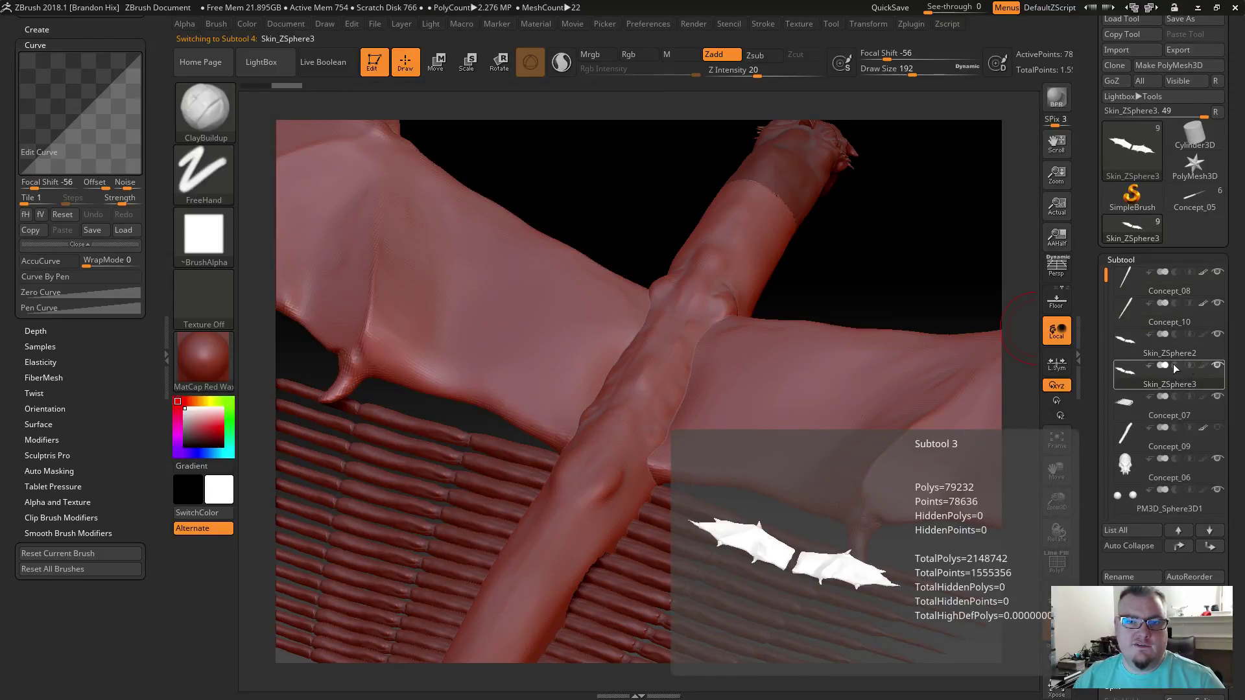
click(1135, 344)
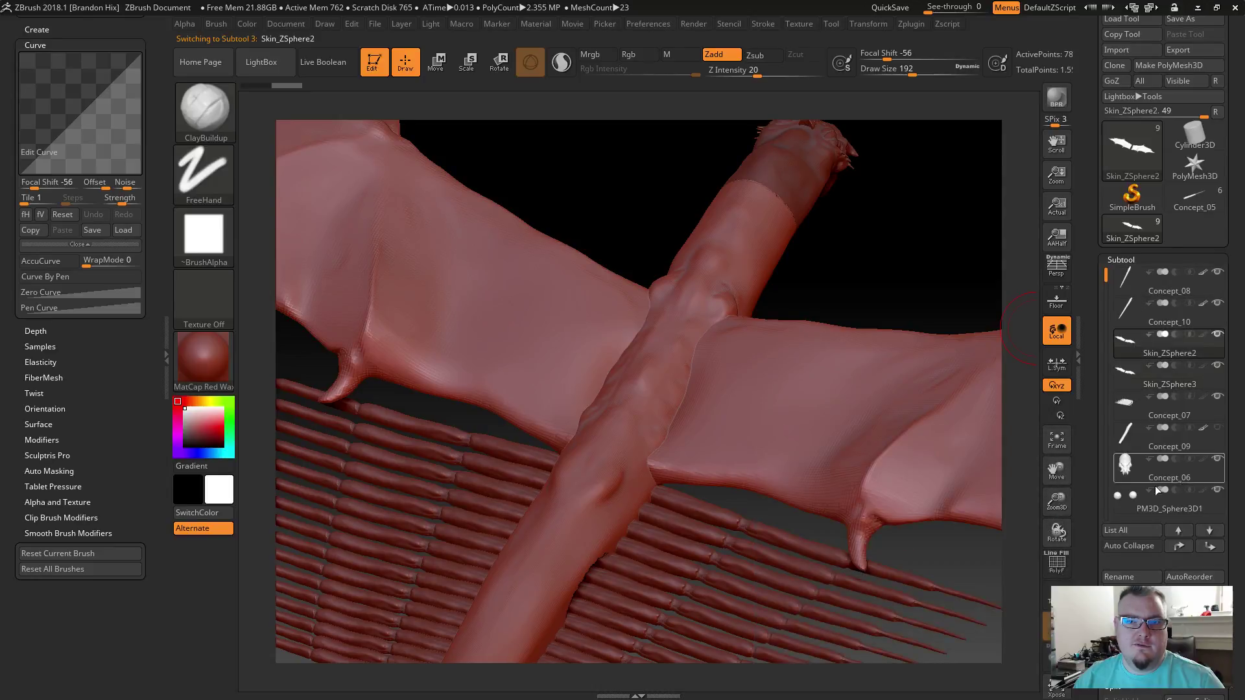
click(1178, 547)
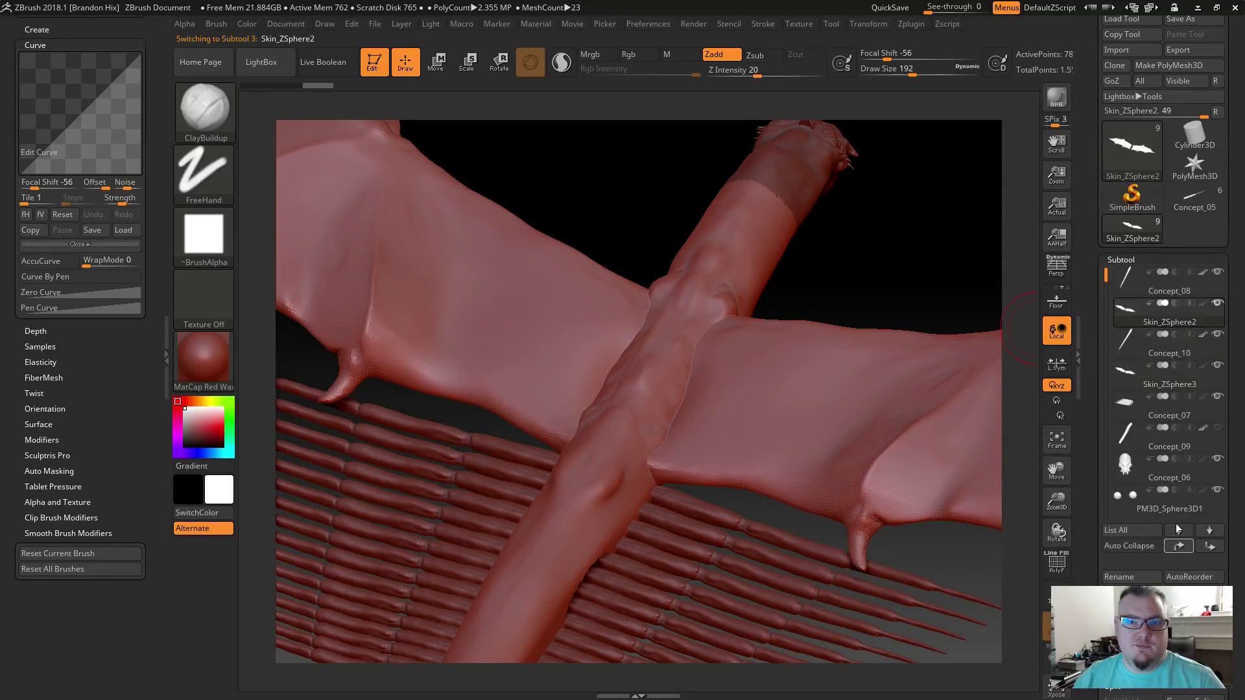
Step: Merge the body Concept_08 down with the wings Skin_ZSphere2 and accept the non-undoable operation
click(1124, 289)
mouse_move(1122, 290)
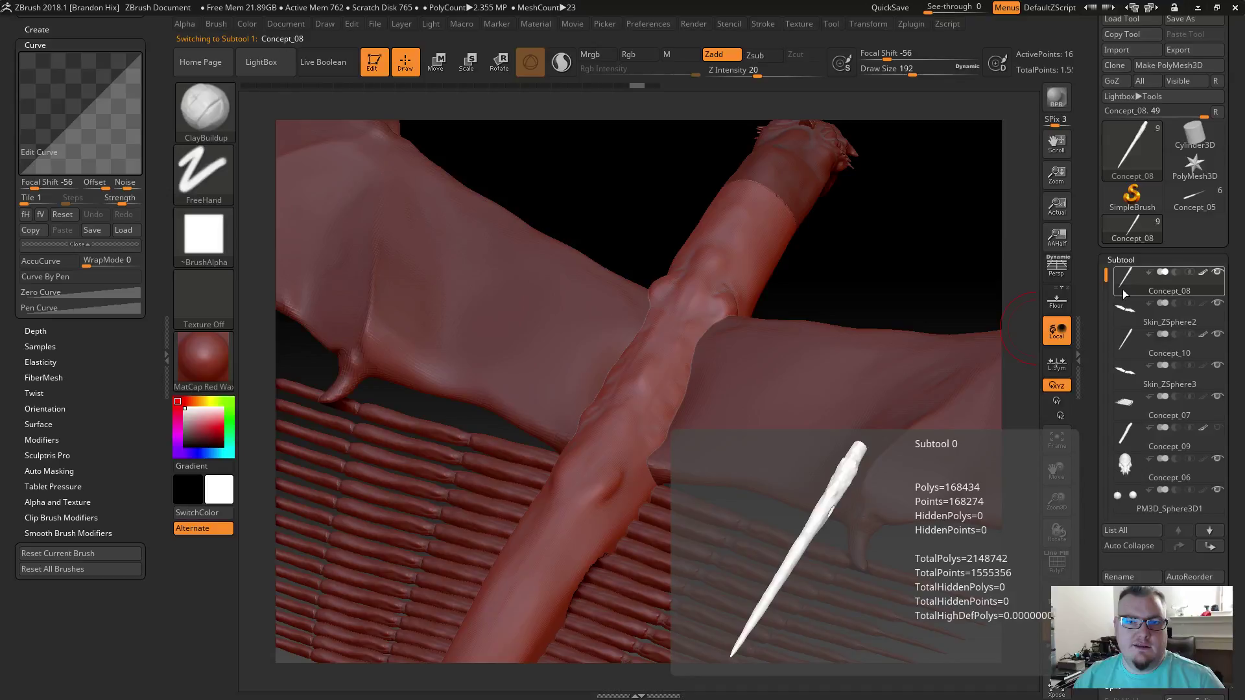
scroll(1118, 441, down, 5)
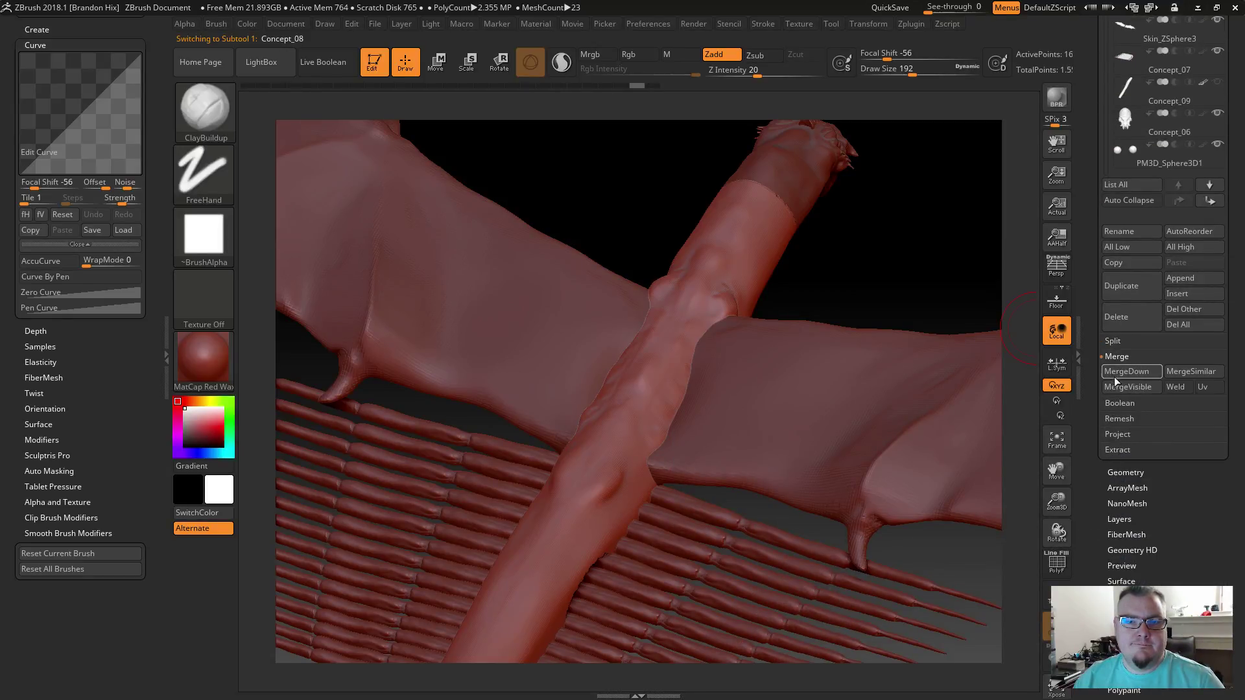
click(1116, 374)
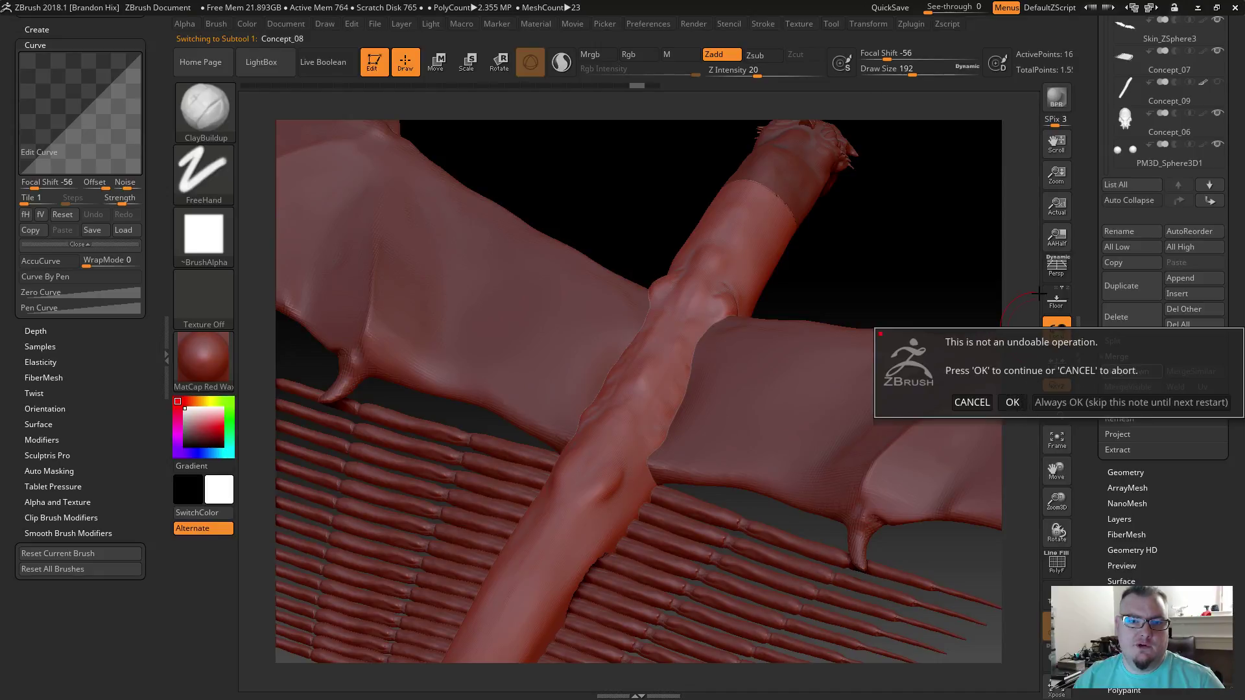
click(1105, 402)
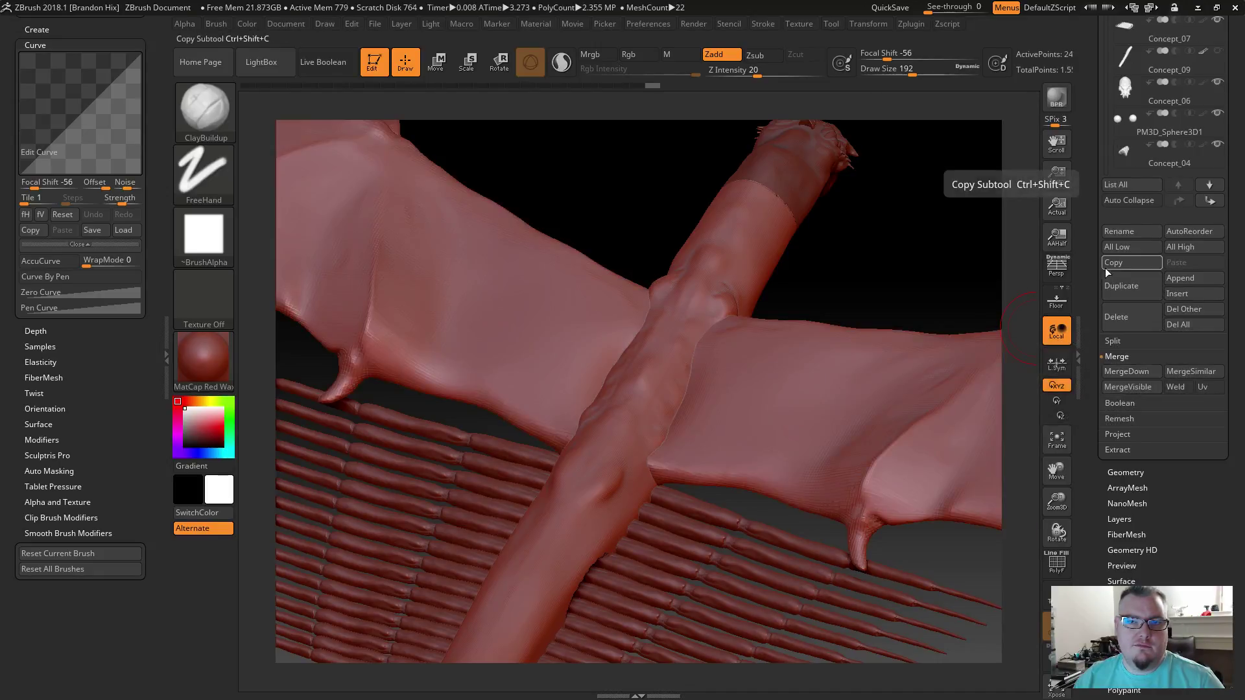
Step: Hide the duplicate subtools Concept_10 and Skin_ZSphere3, keeping the merged Concept_08 selected
scroll(1090, 260, up, 5)
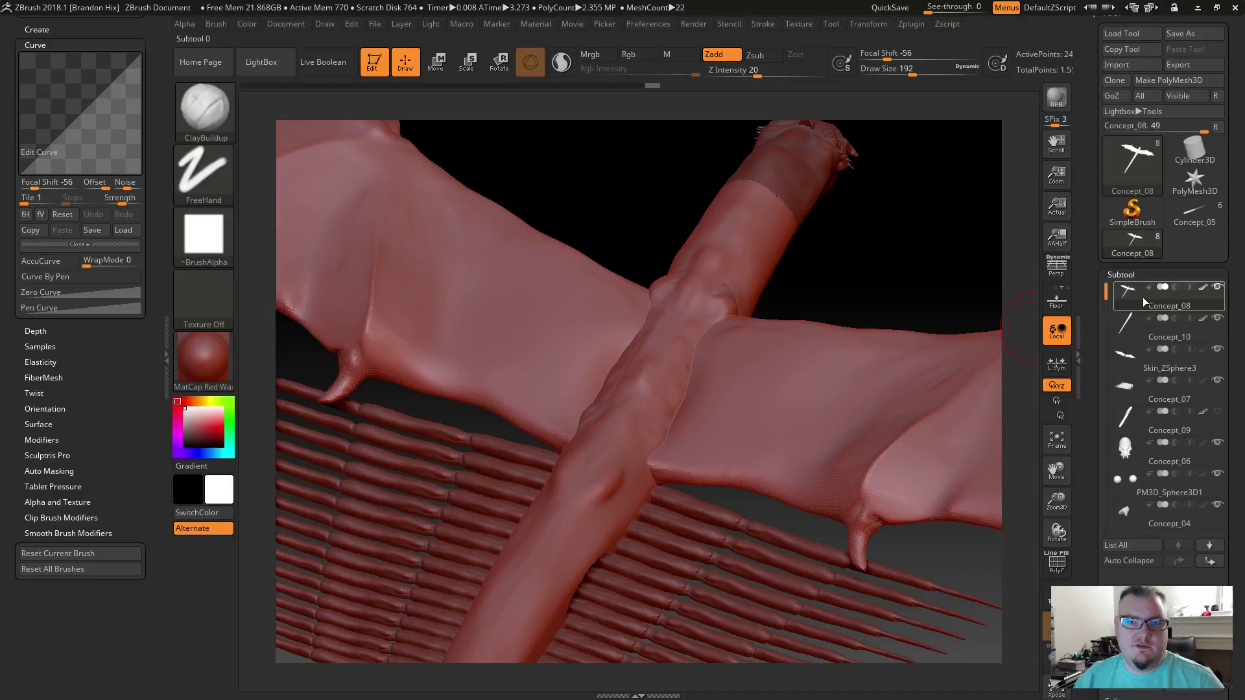
mouse_move(1143, 297)
click(1217, 319)
click(1220, 358)
click(1219, 354)
click(1131, 304)
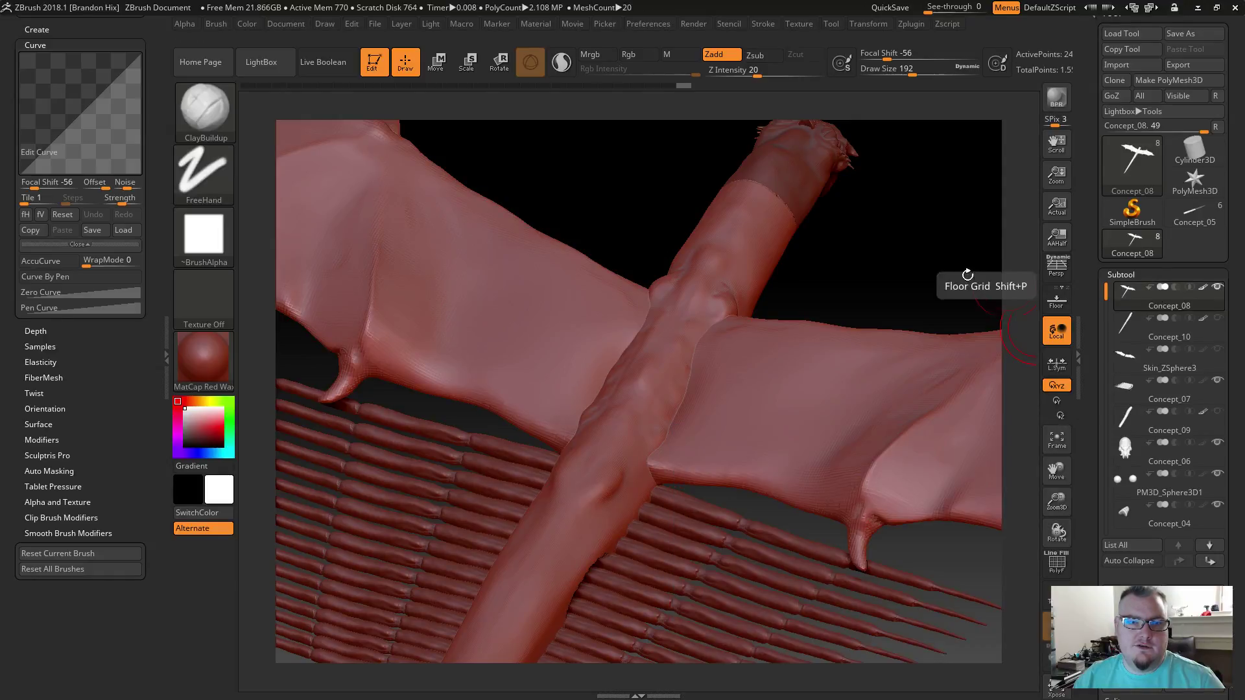
Step: Try ClayBuildup strokes across the joint between body and wings, and undo them
drag(846, 273, 756, 313)
drag(539, 334, 642, 285)
drag(703, 315, 736, 409)
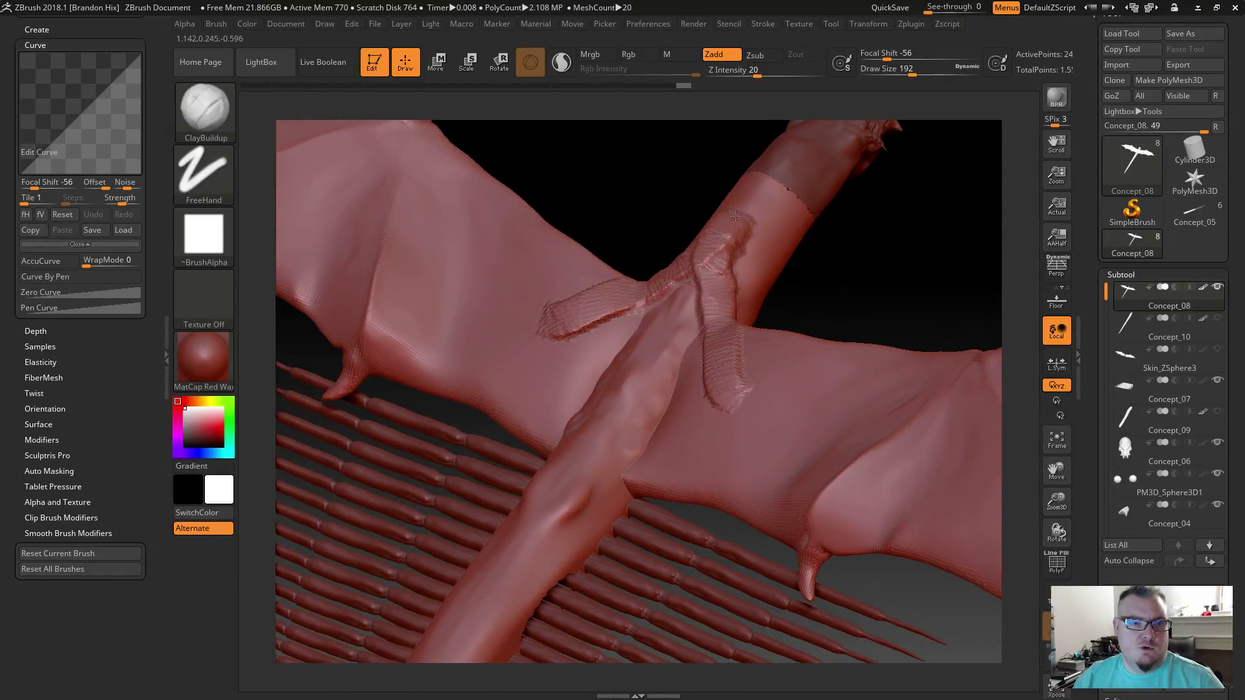
drag(759, 214, 648, 305)
drag(644, 356, 558, 402)
key(ctrl+z)
key(ctrl+z)
key(ctrl+z)
key(ctrl+z)
key(ctrl+z)
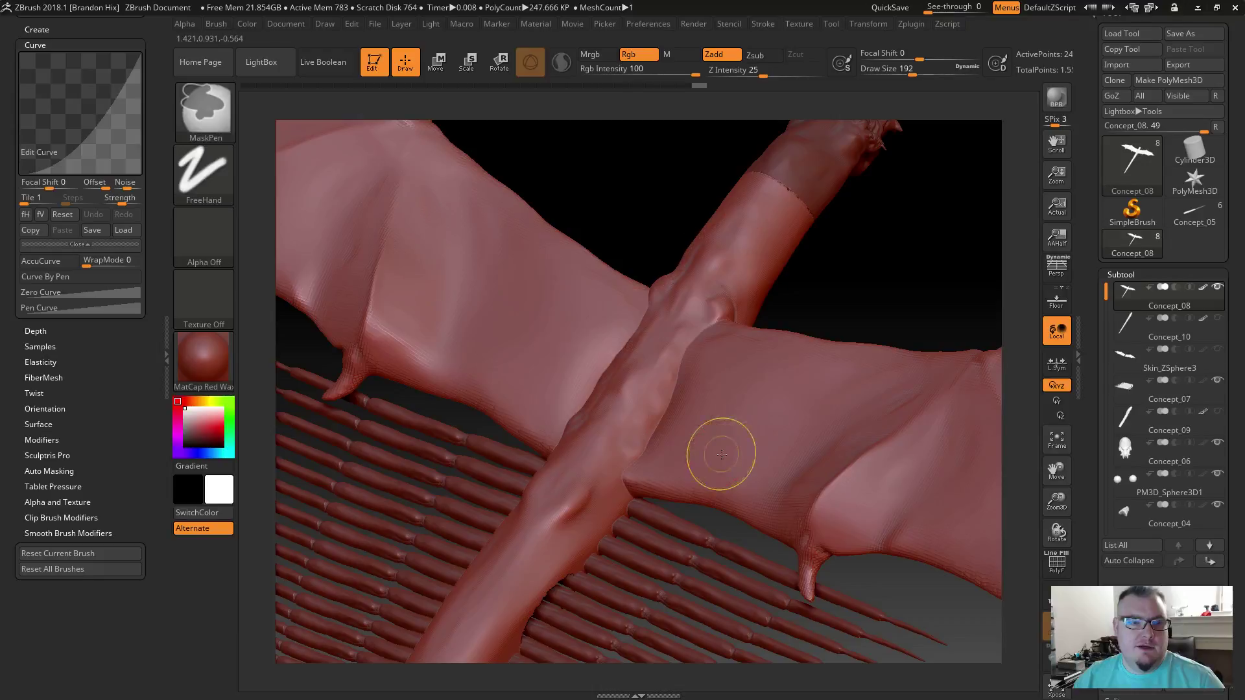
Step: Fuse the merged body and wings into one surface with DynaMesh at resolution 128
ctrl+right_drag(828, 286, 995, 380)
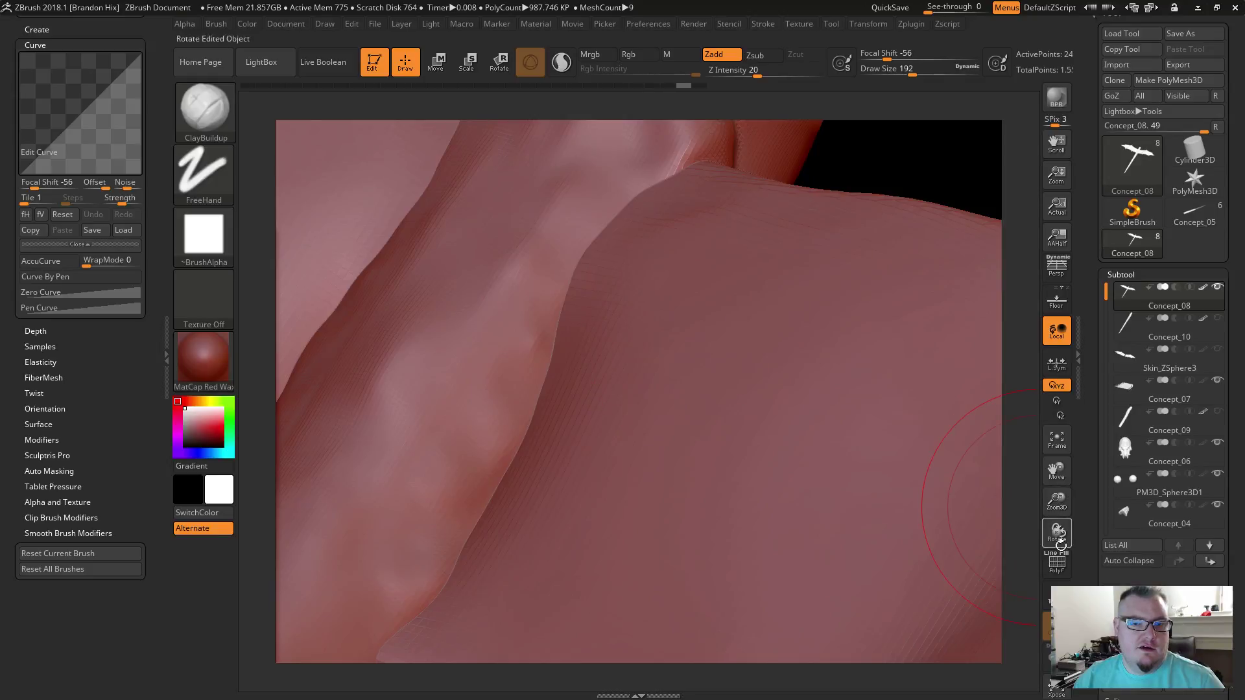
click(1057, 593)
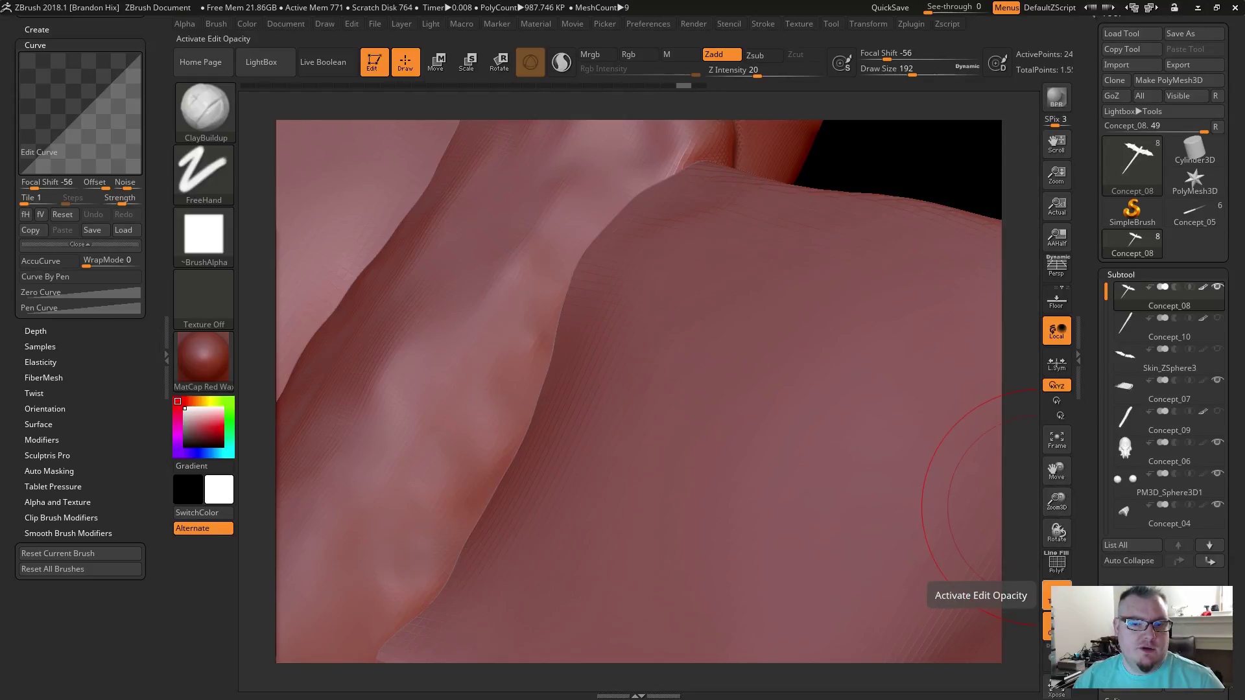
drag(906, 187, 857, 324)
drag(1090, 447, 1090, 207)
scroll(1090, 206, down, 3)
drag(1096, 527, 1115, 418)
click(1115, 429)
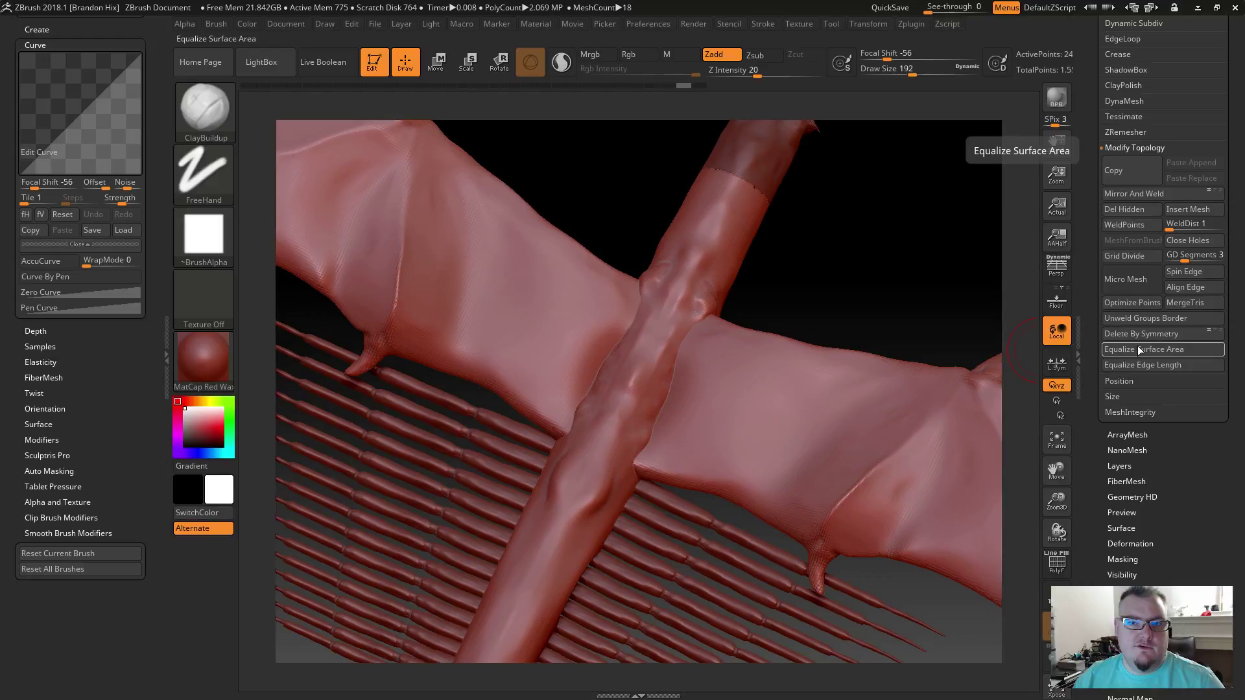
click(1116, 98)
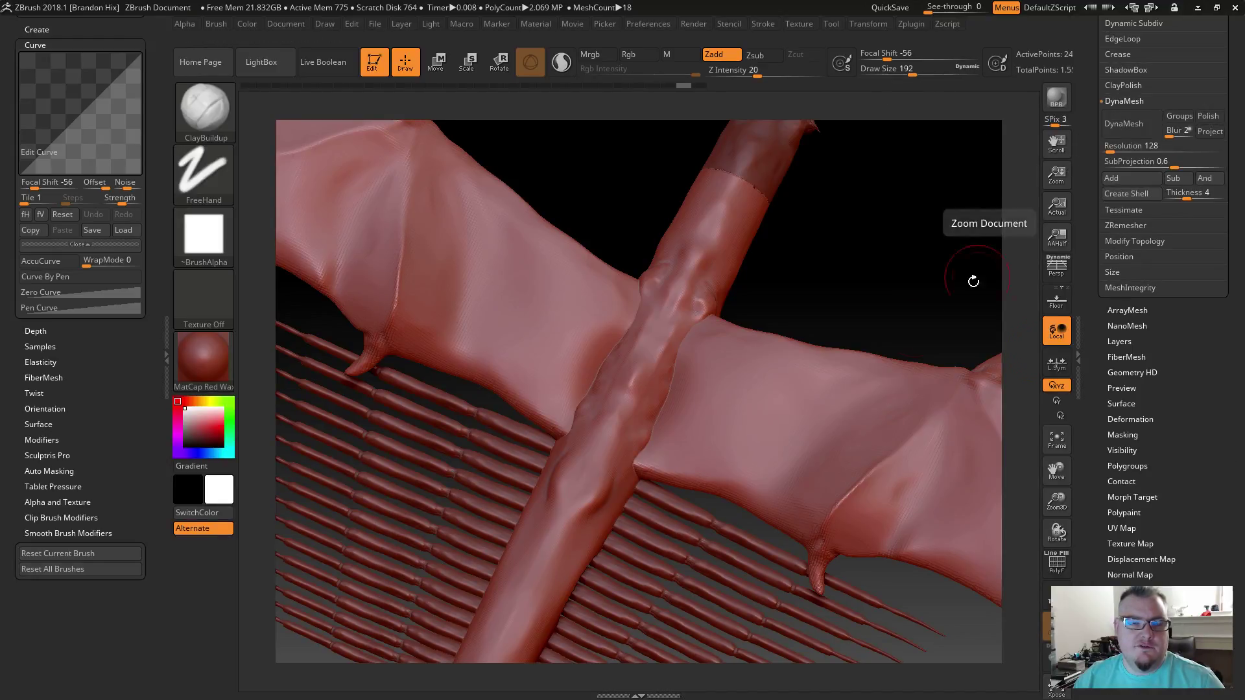
alt+drag(911, 277, 798, 288)
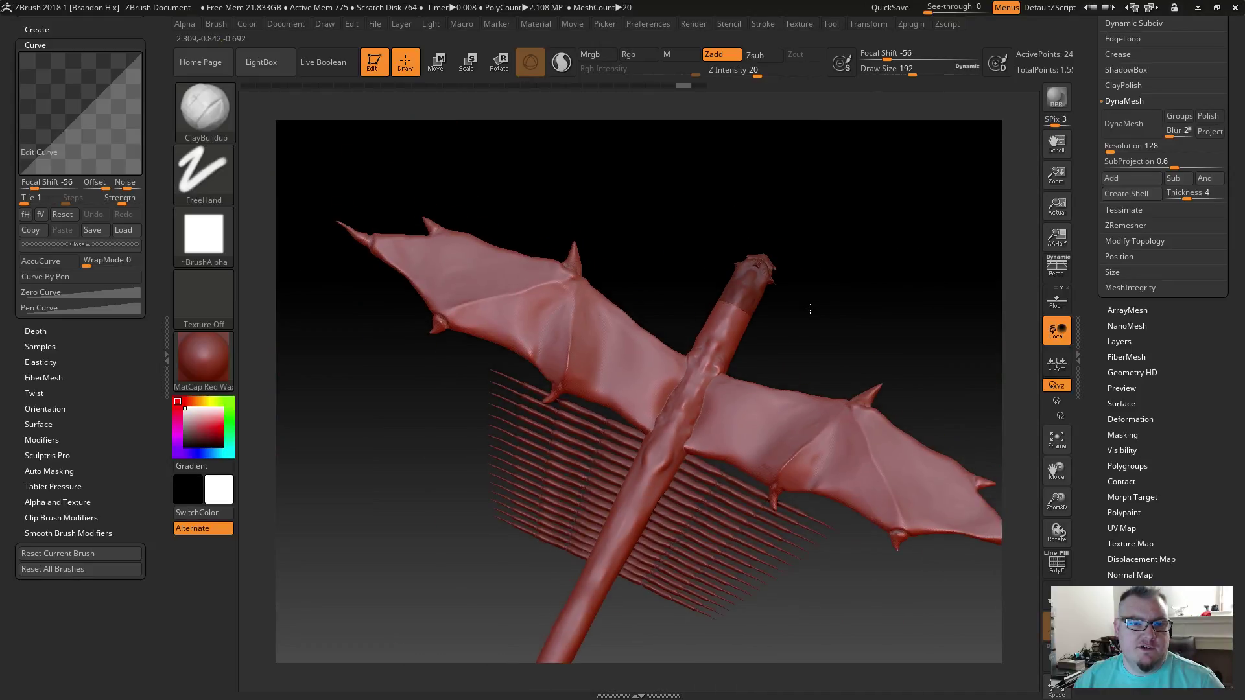
alt+drag(842, 335, 854, 363)
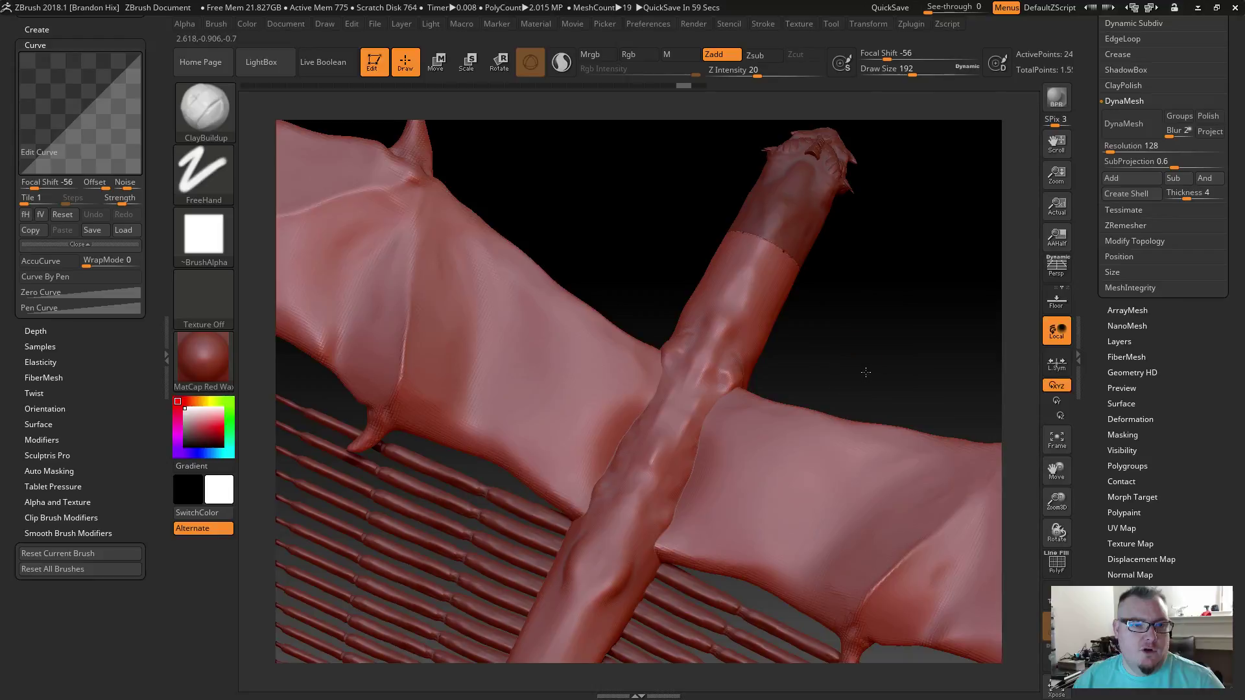
click(1144, 127)
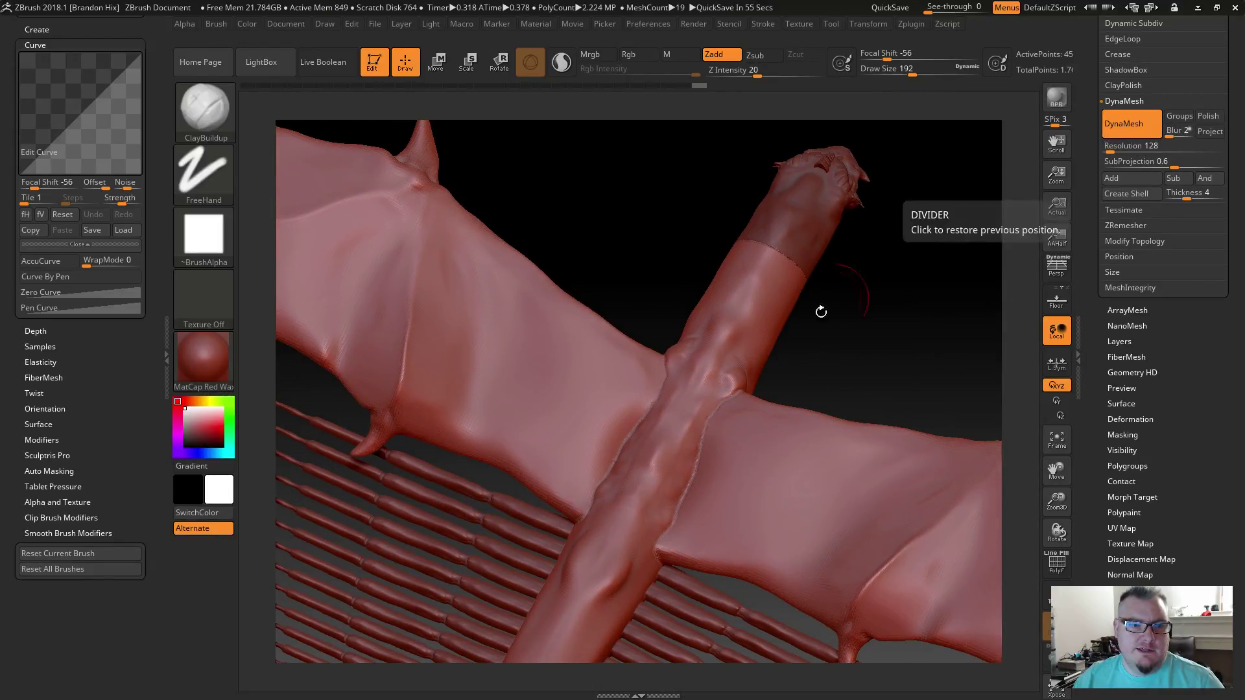
Step: Smooth the seams where the wings meet the dragon's ridged back
key(f)
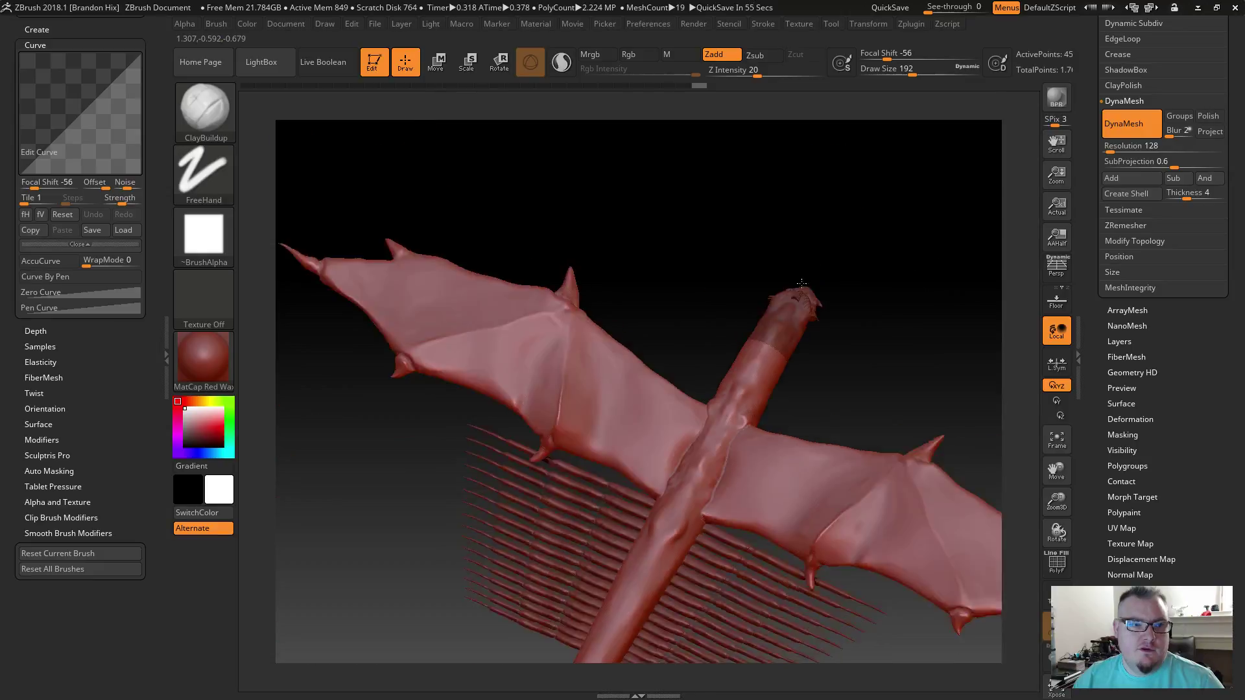
drag(902, 289, 814, 281)
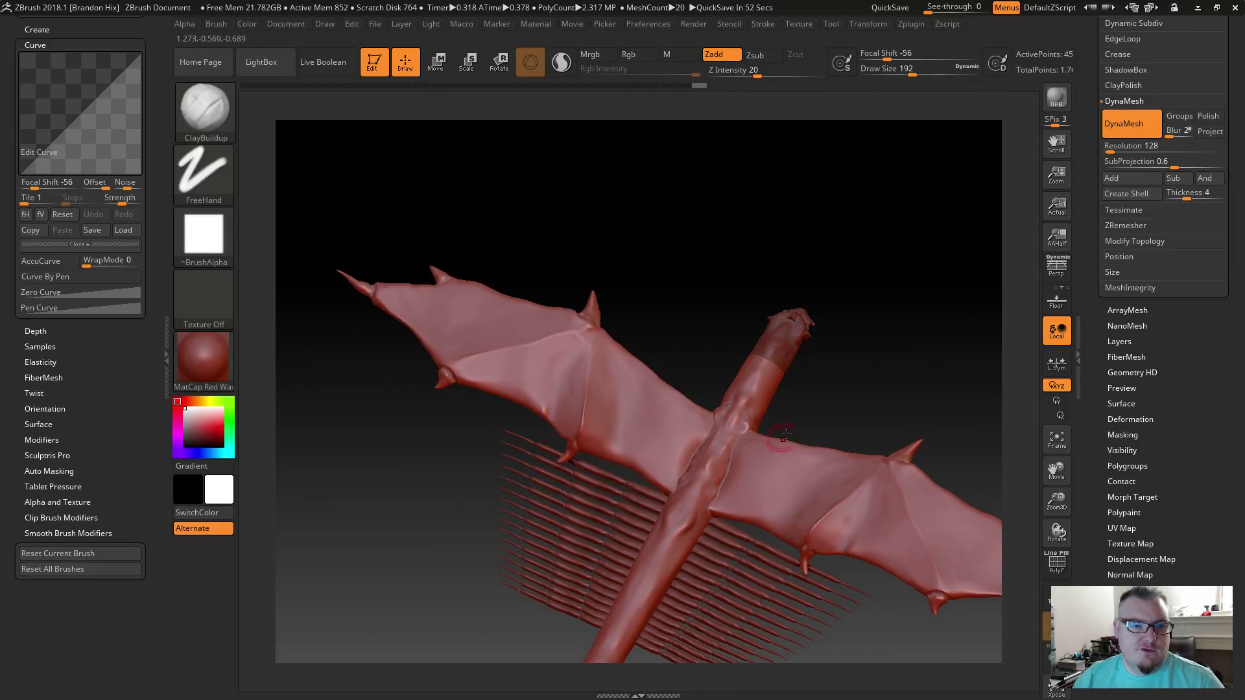
mouse_move(831, 387)
mouse_down()
mouse_move(737, 380)
mouse_move(762, 370)
mouse_move(729, 340)
mouse_move(752, 370)
mouse_move(834, 404)
mouse_up()
mouse_move(800, 297)
alt+mouse_down()
mouse_move(750, 356)
mouse_move(790, 216)
alt+mouse_up()
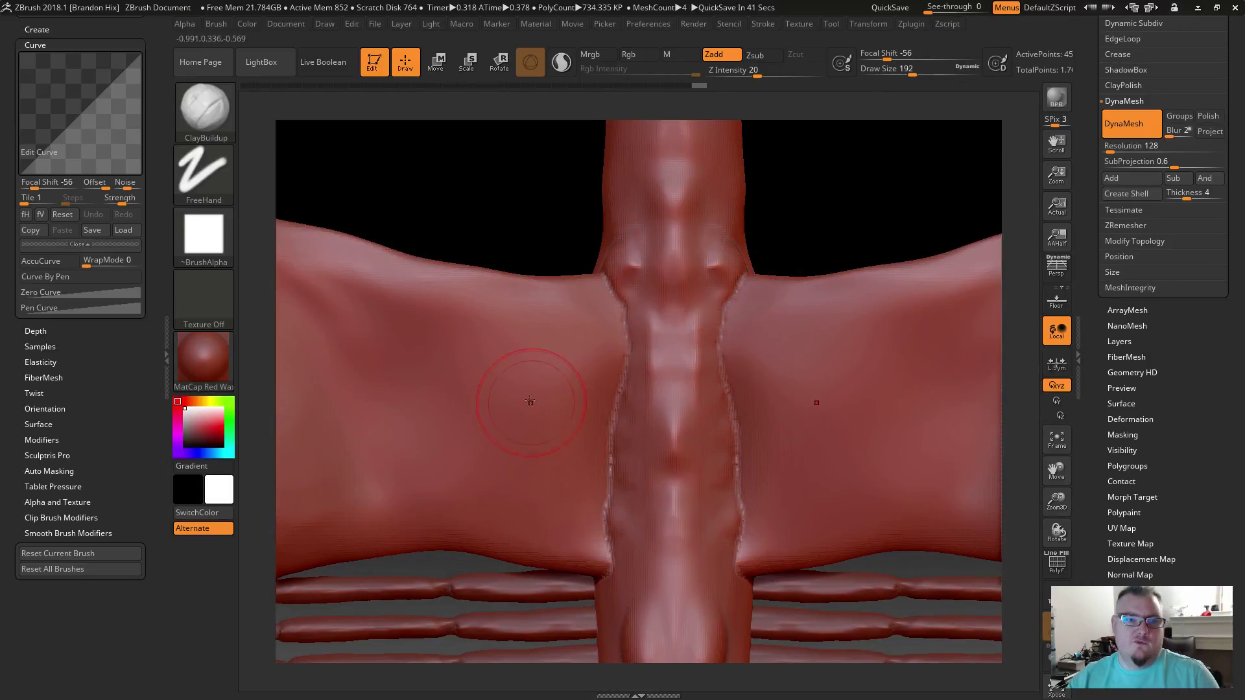
key(shift)
shift+drag(609, 272, 610, 432)
shift+drag(607, 518, 597, 514)
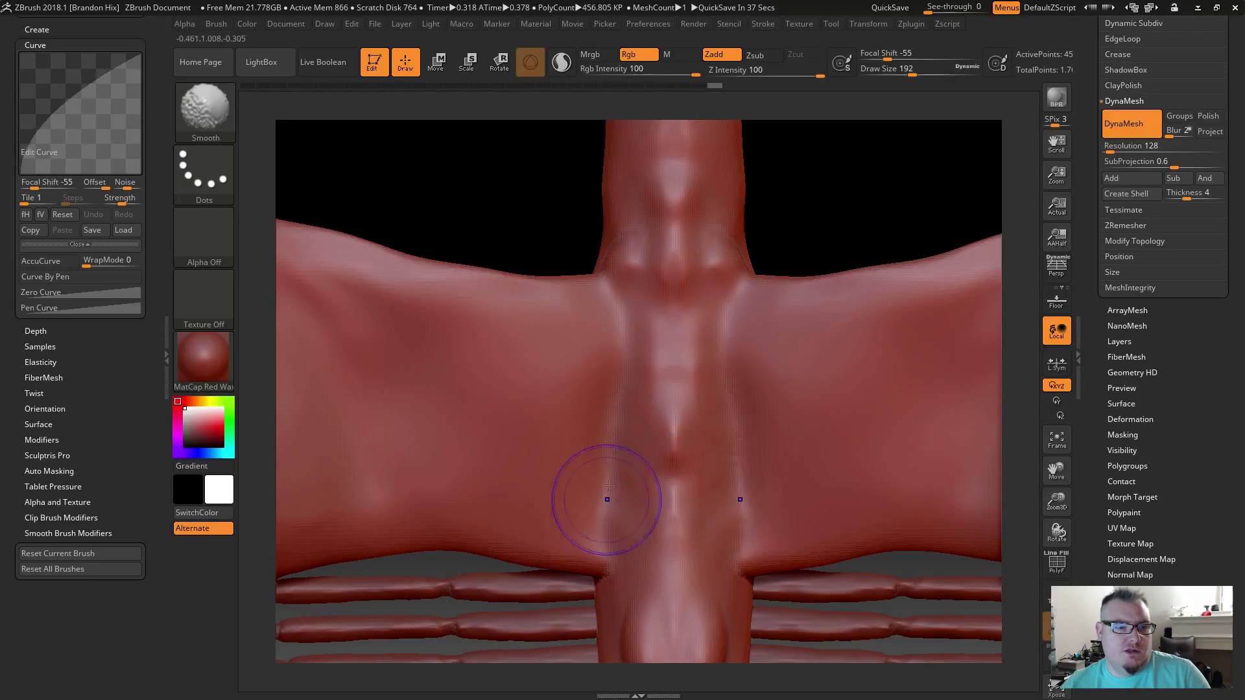
Step: Smooth the wing seam on the other side of the body and inspect the joint
ctrl+drag(570, 250, 485, 217)
key(ctrl+z)
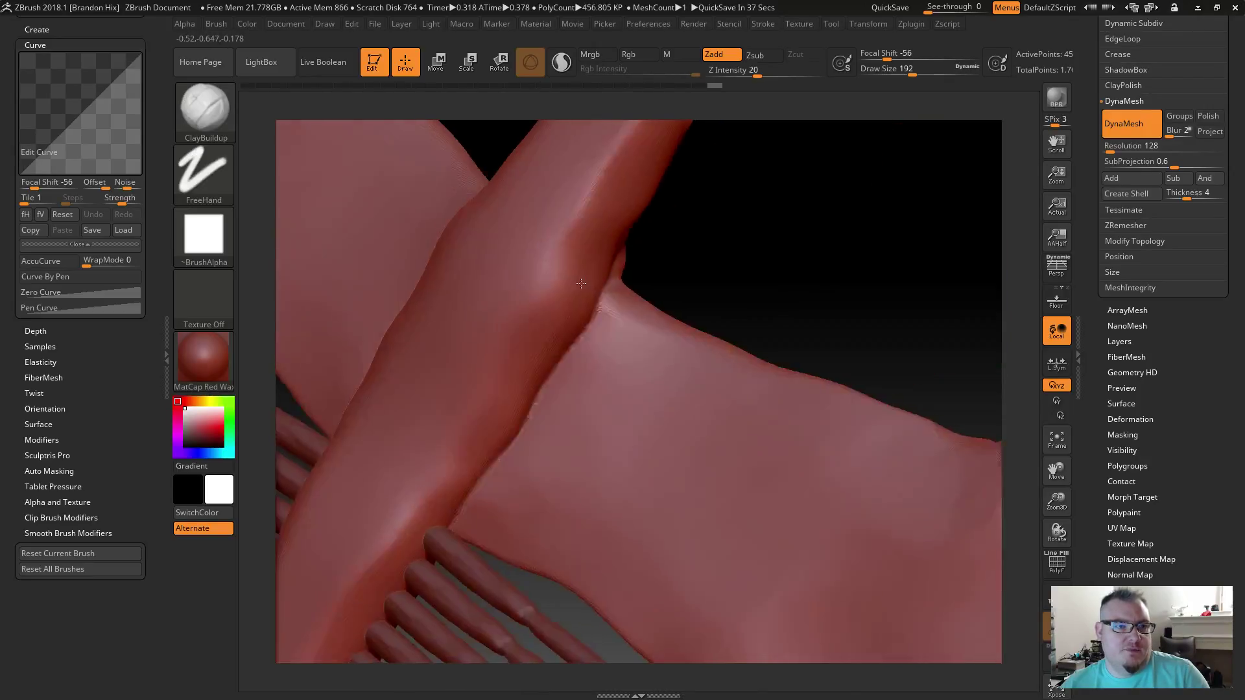
mouse_move(597, 253)
shift+mouse_down()
mouse_move(610, 311)
mouse_move(535, 431)
shift+mouse_up()
mouse_move(655, 249)
ctrl+mouse_down()
mouse_move(687, 264)
mouse_move(649, 279)
ctrl+mouse_up()
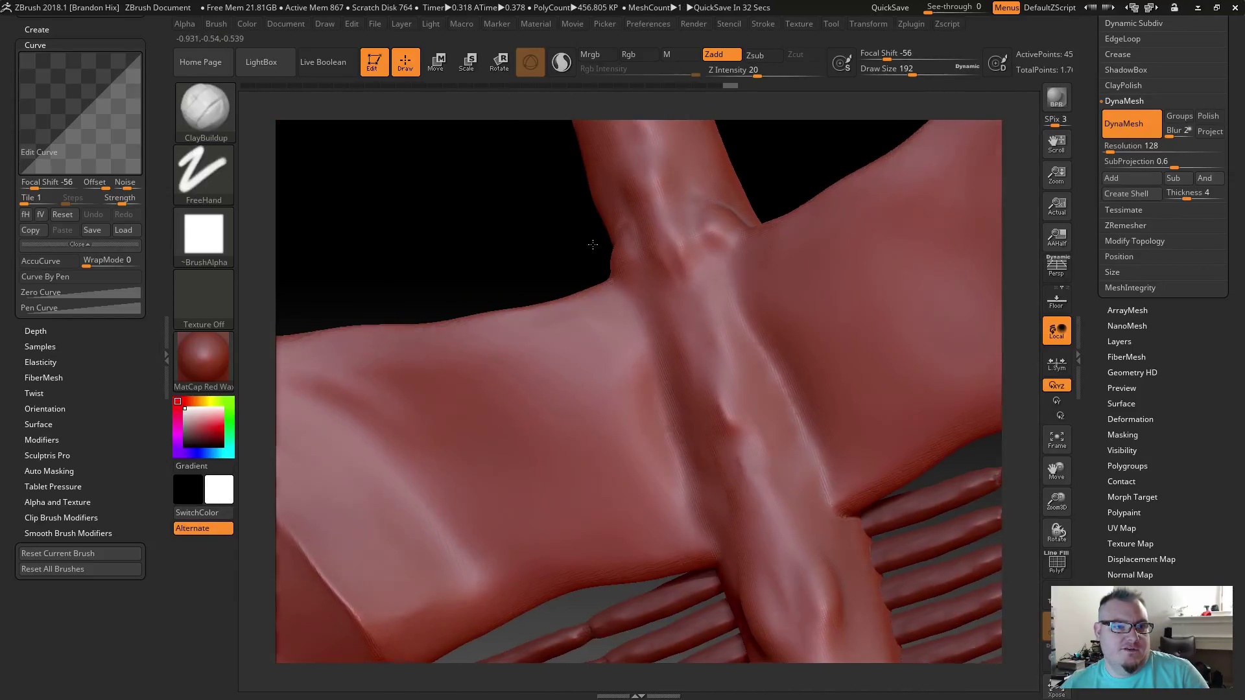
mouse_move(499, 217)
mouse_down()
mouse_move(517, 224)
mouse_move(579, 165)
mouse_move(611, 175)
mouse_move(585, 254)
mouse_move(756, 278)
mouse_move(732, 278)
mouse_up()
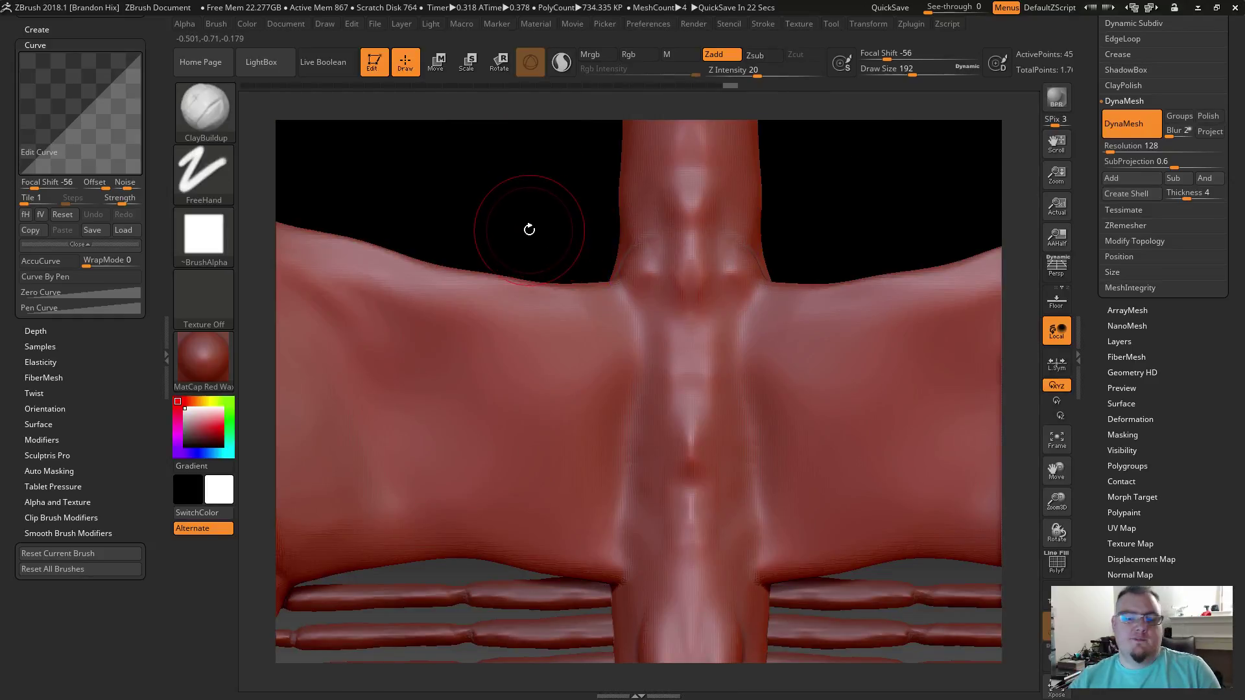
Step: Frame the whole dragon and hide the segmented rows of the Concept_07 subtool
key(f)
drag(439, 177, 616, 294)
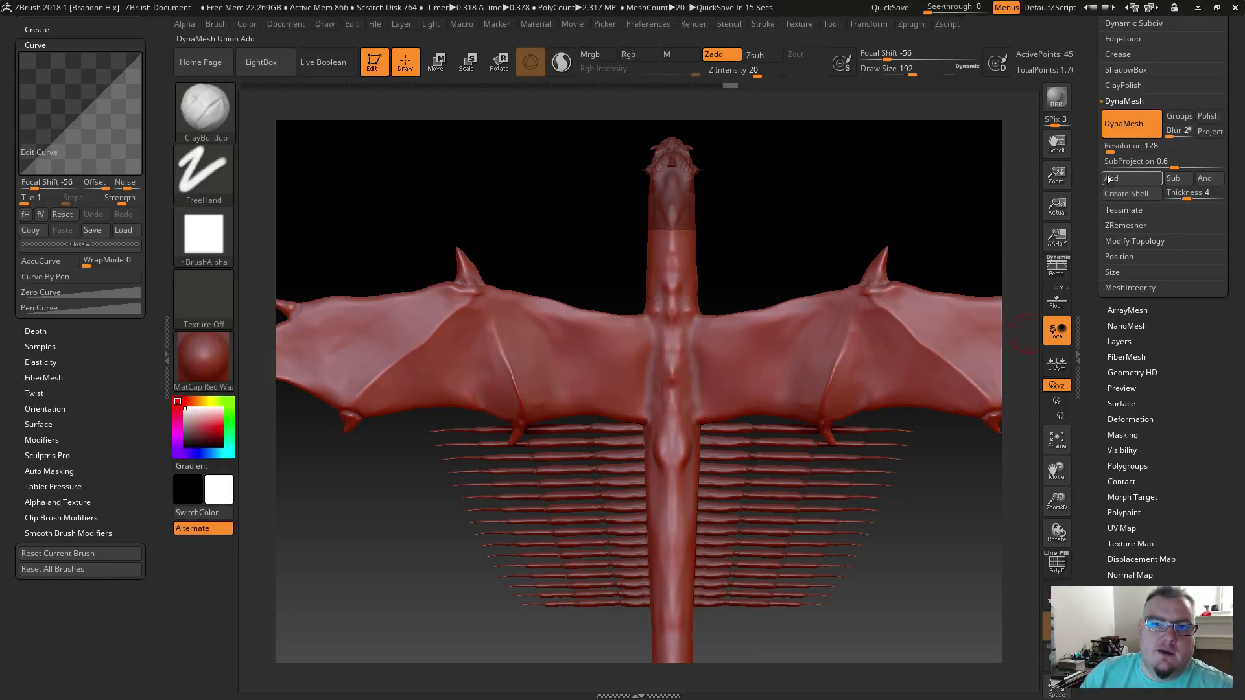
drag(1088, 140, 1086, 284)
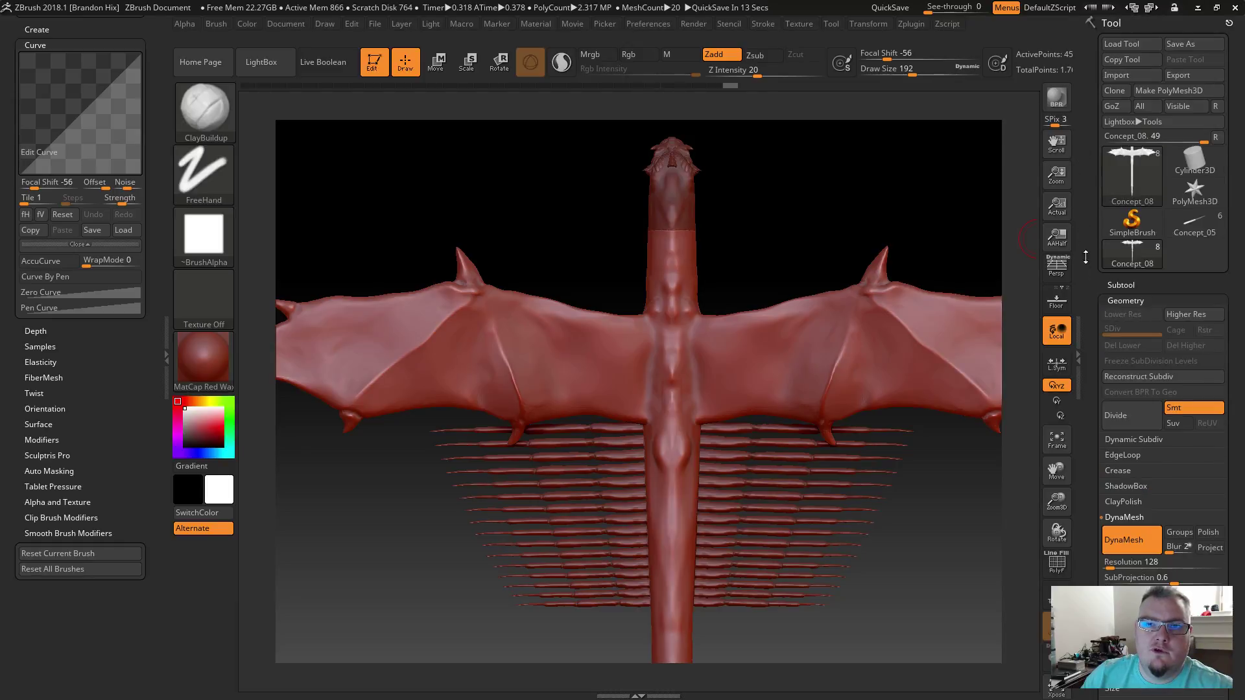
click(1119, 285)
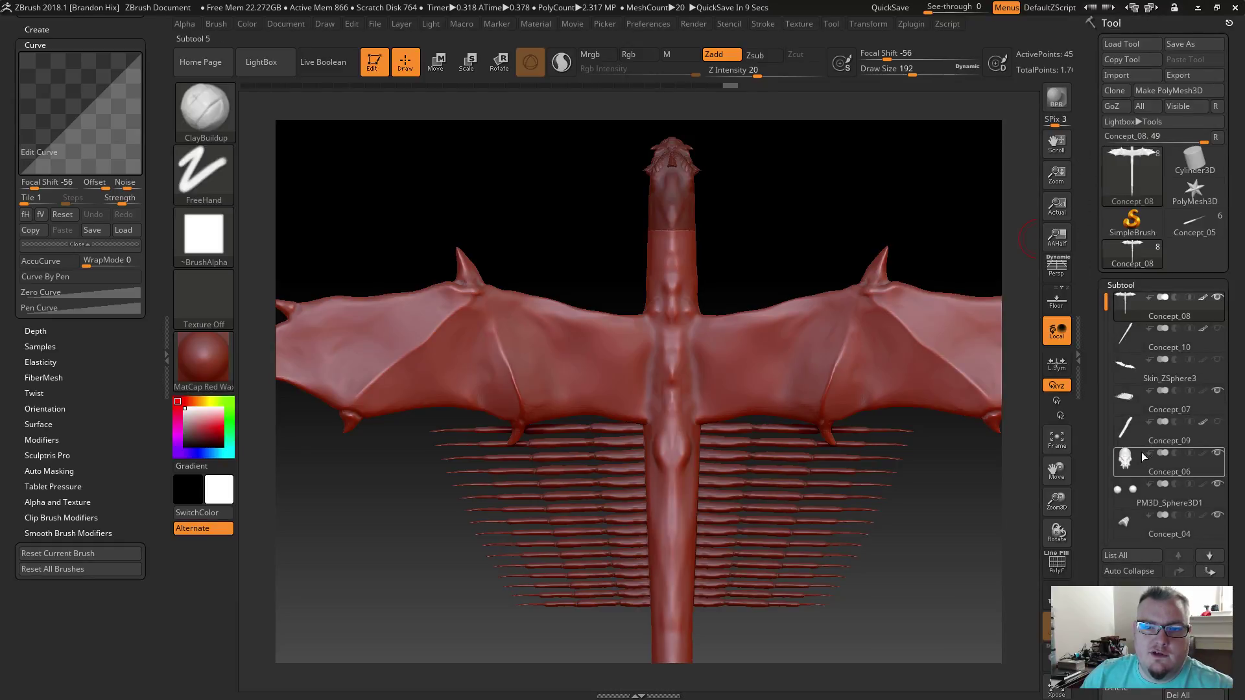
mouse_move(1146, 393)
click(1218, 392)
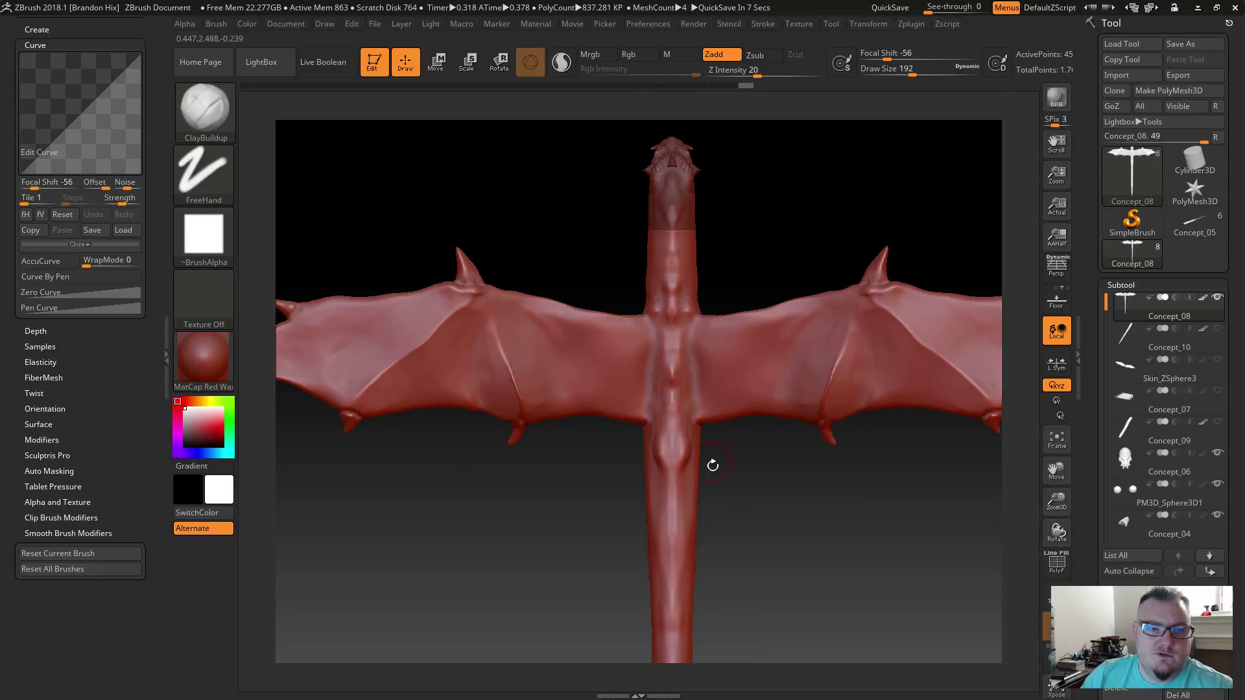
drag(545, 552, 736, 489)
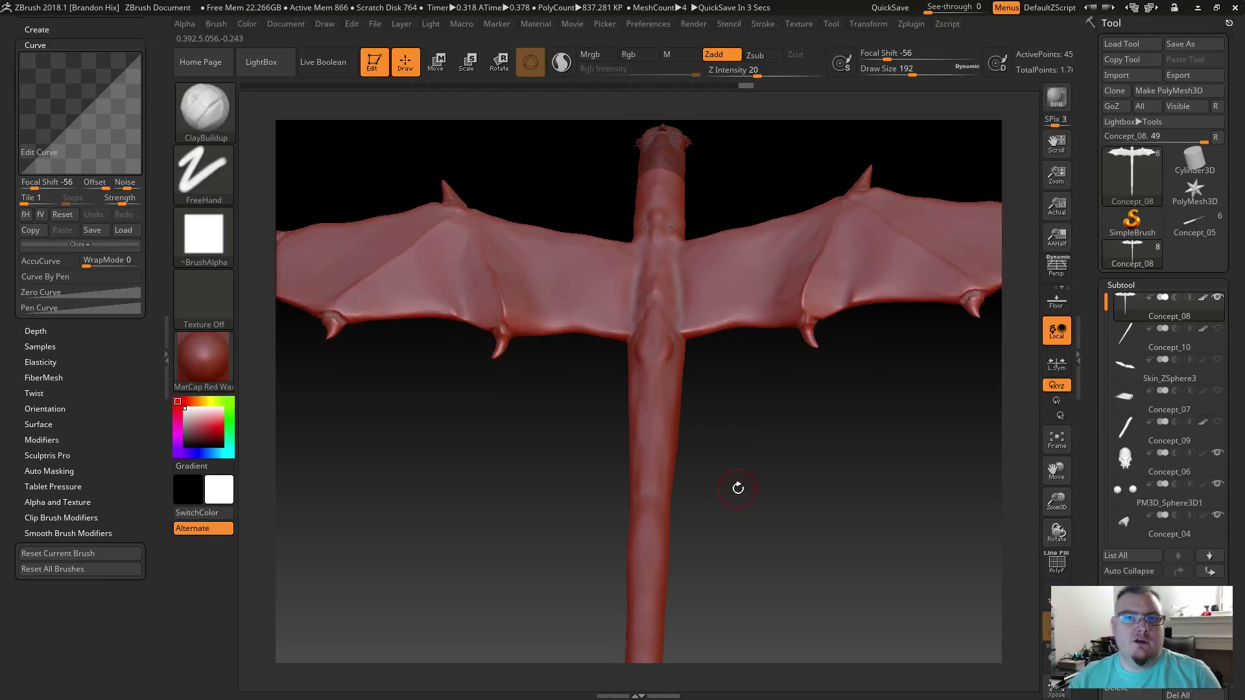
Step: Save the tool as Concept_08 in the Dragon Concepts folder
click(1198, 44)
click(377, 462)
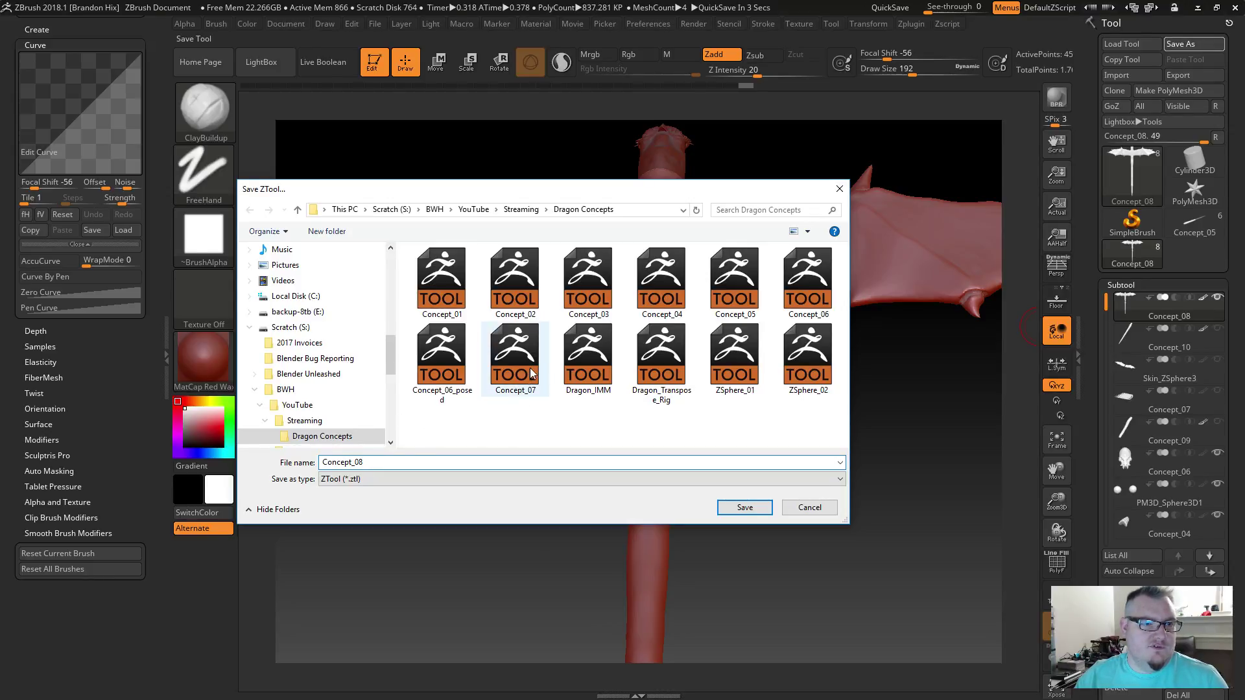
click(742, 507)
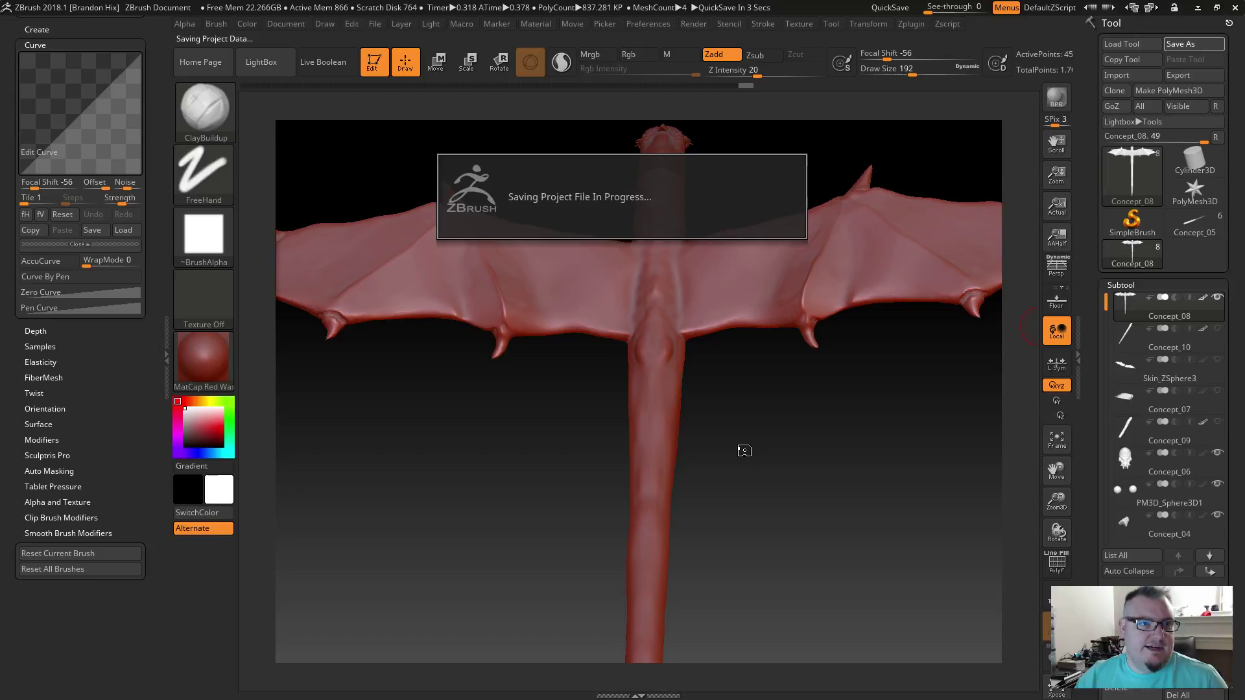
drag(552, 458, 584, 454)
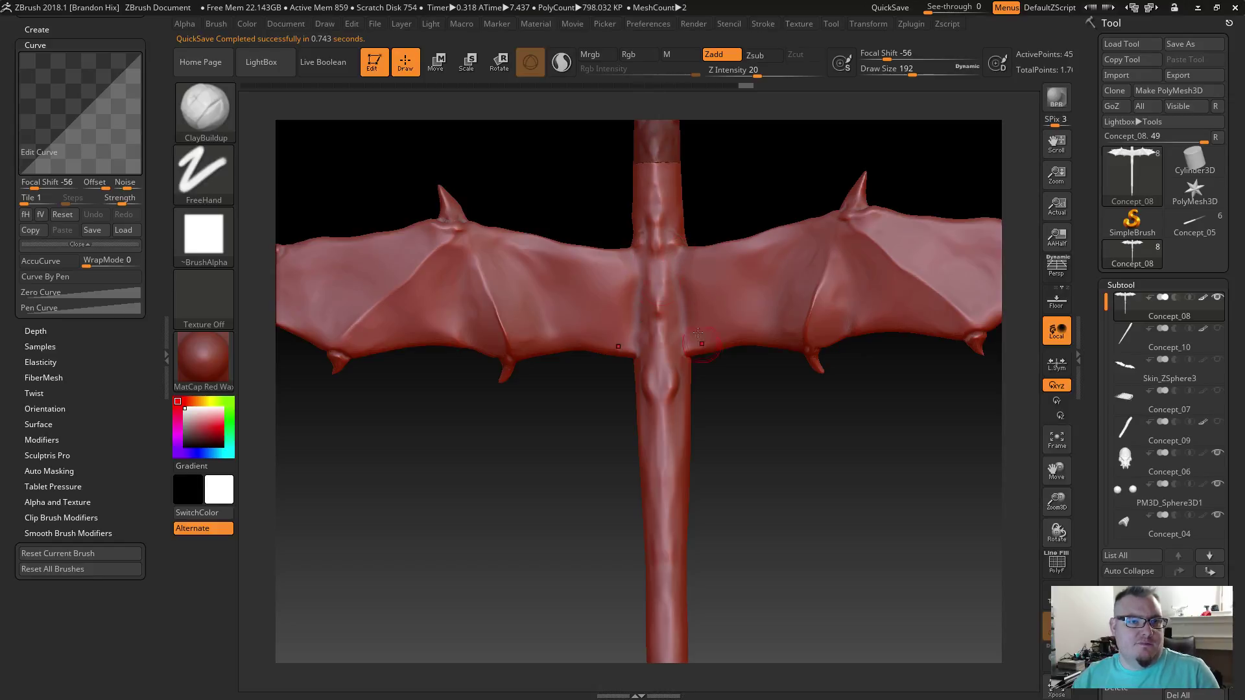
mouse_move(697, 407)
mouse_down()
mouse_move(750, 478)
mouse_move(825, 253)
mouse_move(736, 245)
mouse_up()
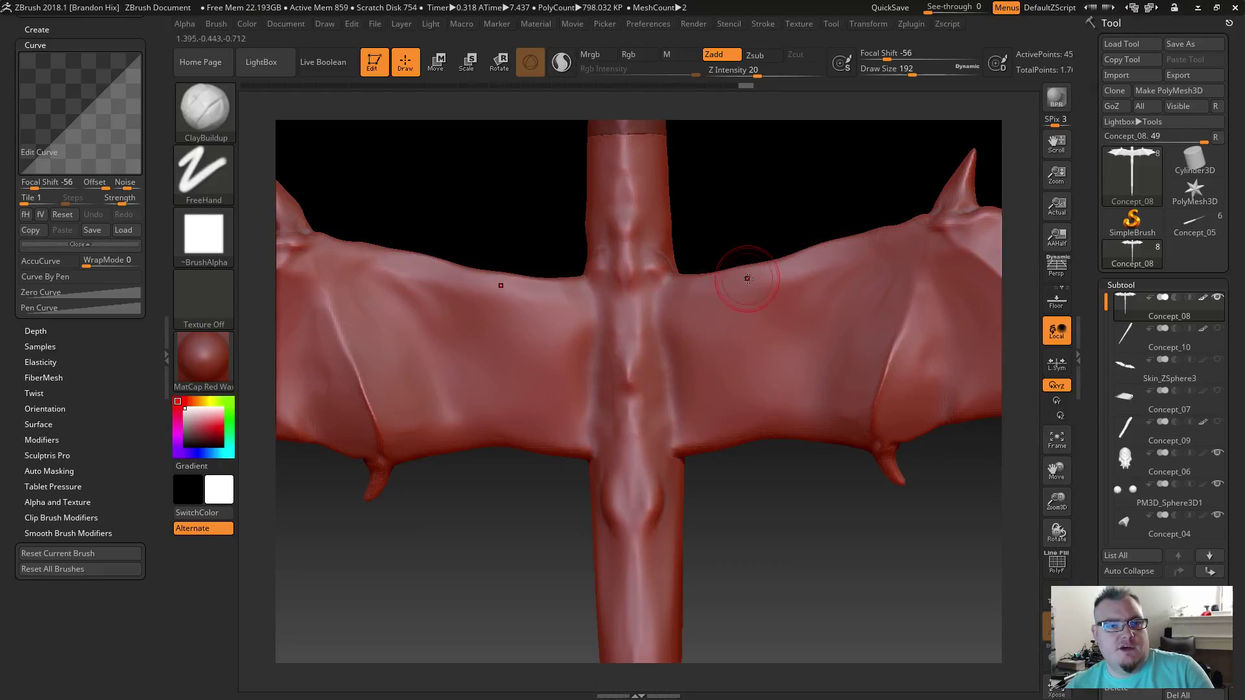
Step: Build up clay muscles from both wing roots into a V on the dragon's back and smooth them into the spine
mouse_move(770, 281)
mouse_down()
mouse_move(651, 310)
mouse_move(639, 330)
mouse_up()
mouse_move(700, 302)
mouse_down()
mouse_move(678, 327)
mouse_move(674, 302)
mouse_move(645, 317)
mouse_move(684, 309)
mouse_up()
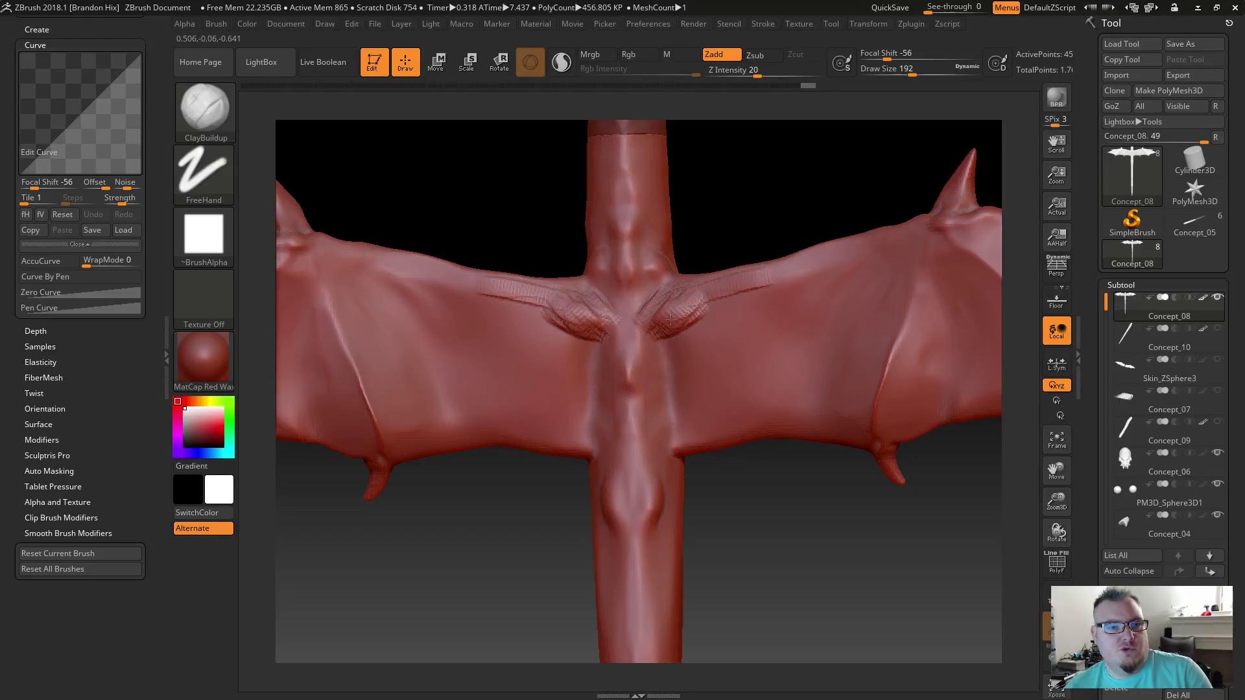
mouse_move(648, 349)
mouse_down()
mouse_move(626, 370)
mouse_move(669, 331)
mouse_up()
drag(648, 400, 650, 398)
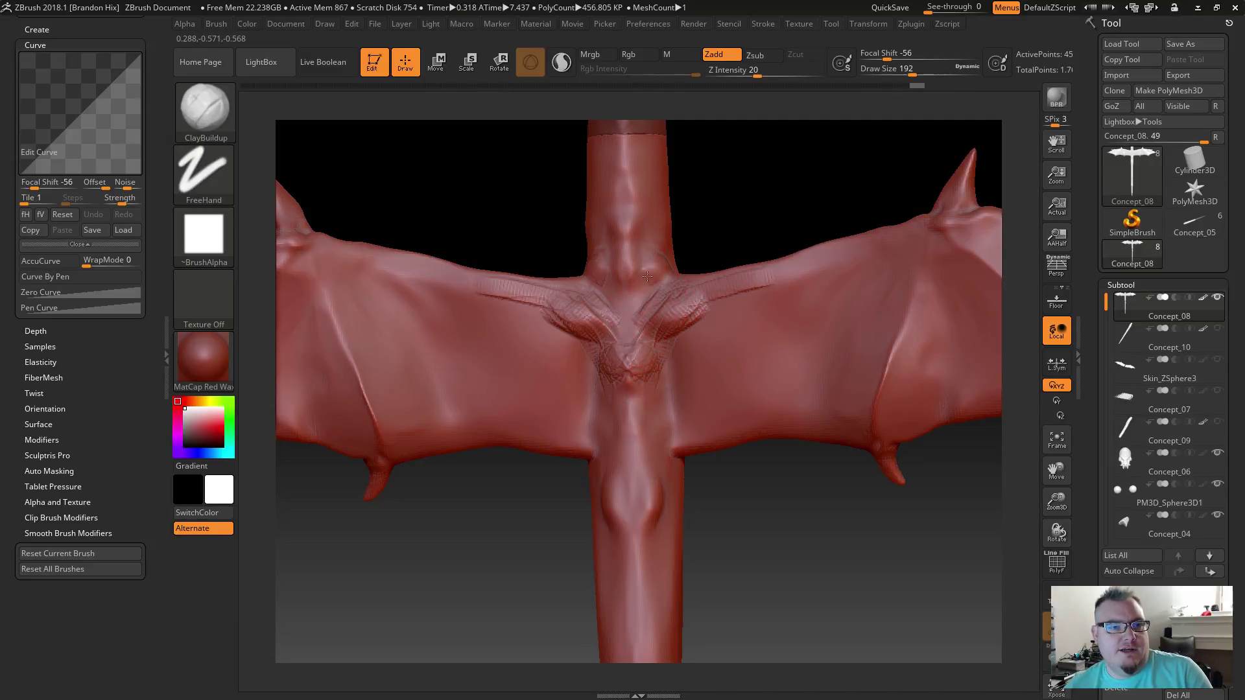
mouse_move(644, 269)
mouse_down()
mouse_move(672, 288)
mouse_move(623, 324)
mouse_move(642, 299)
mouse_move(596, 298)
mouse_move(653, 283)
mouse_move(666, 312)
mouse_move(748, 282)
mouse_move(675, 313)
mouse_move(698, 308)
mouse_move(636, 353)
mouse_move(640, 371)
mouse_move(759, 282)
mouse_up()
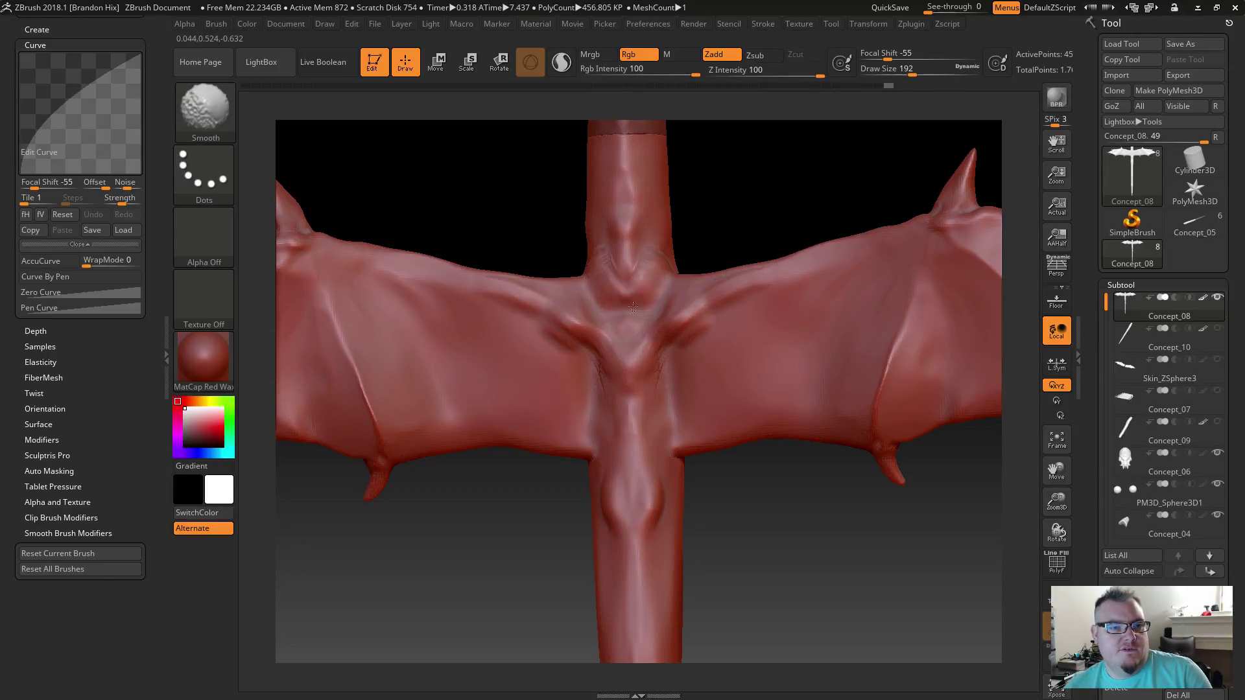
shift+drag(656, 365, 674, 425)
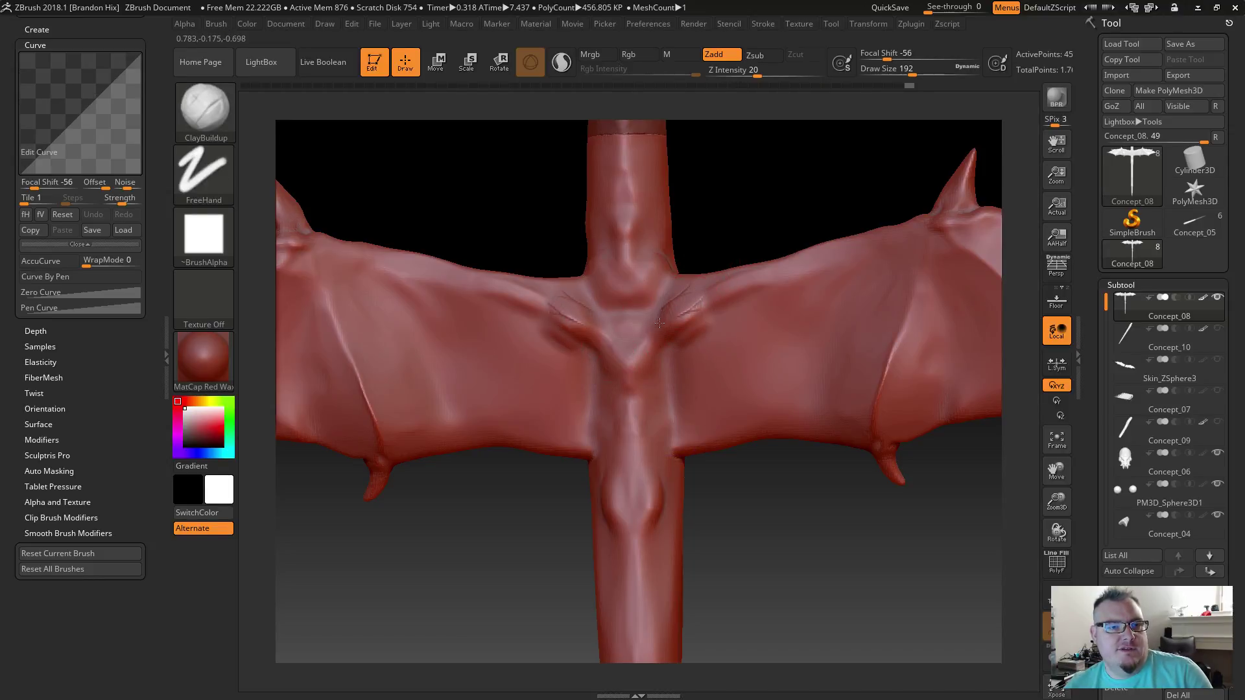
mouse_move(684, 321)
shift+mouse_down()
mouse_move(699, 309)
mouse_move(686, 363)
shift+mouse_up()
Step: Examine the whole dragon's silhouette and the shoulder area from above and from the front
mouse_move(759, 521)
alt+mouse_down()
mouse_move(752, 447)
mouse_move(729, 438)
alt+mouse_up()
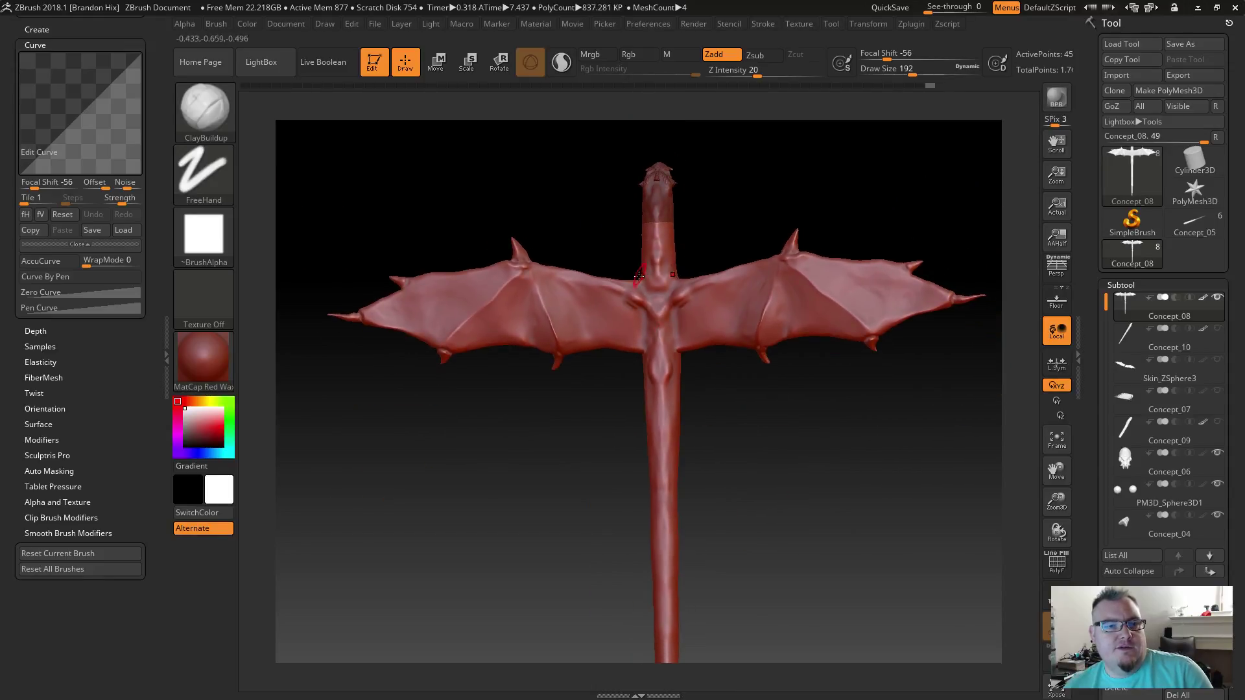
mouse_move(747, 490)
mouse_down()
mouse_move(723, 419)
mouse_move(726, 370)
mouse_move(730, 383)
mouse_up()
mouse_move(743, 455)
mouse_down()
mouse_move(672, 425)
mouse_move(659, 395)
mouse_move(703, 411)
mouse_move(689, 453)
mouse_move(680, 317)
mouse_move(653, 236)
mouse_move(647, 322)
mouse_up()
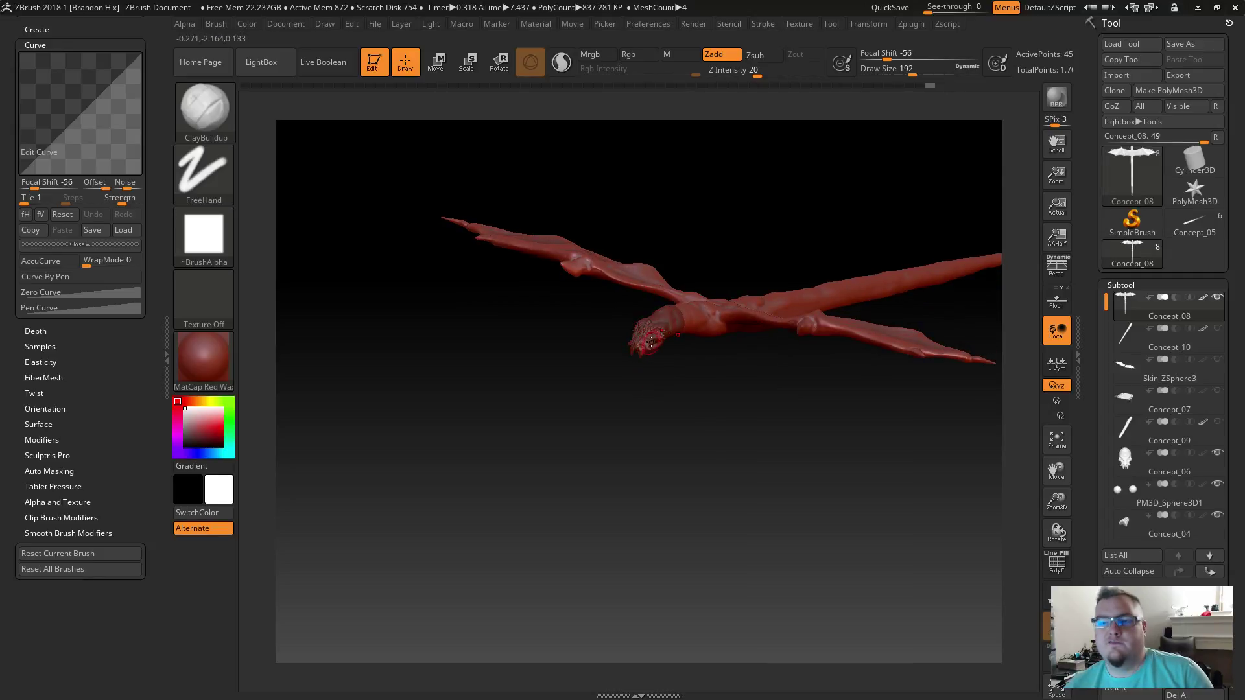
drag(583, 395, 577, 425)
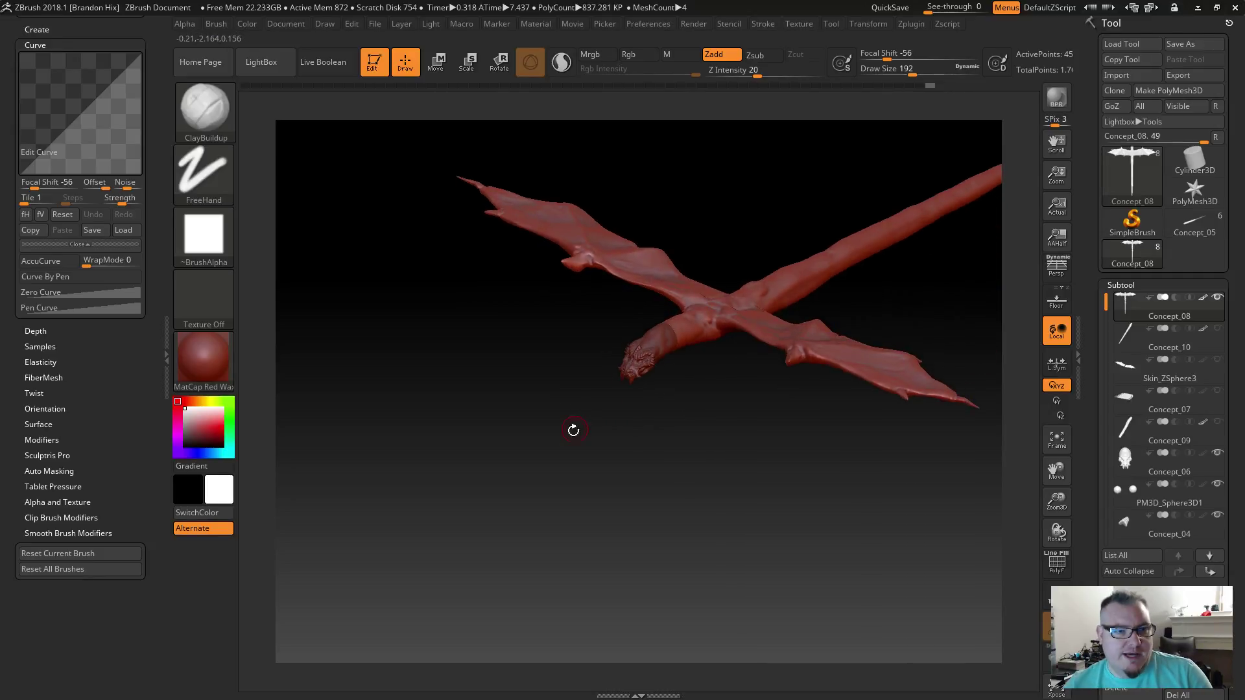
drag(701, 369, 581, 409)
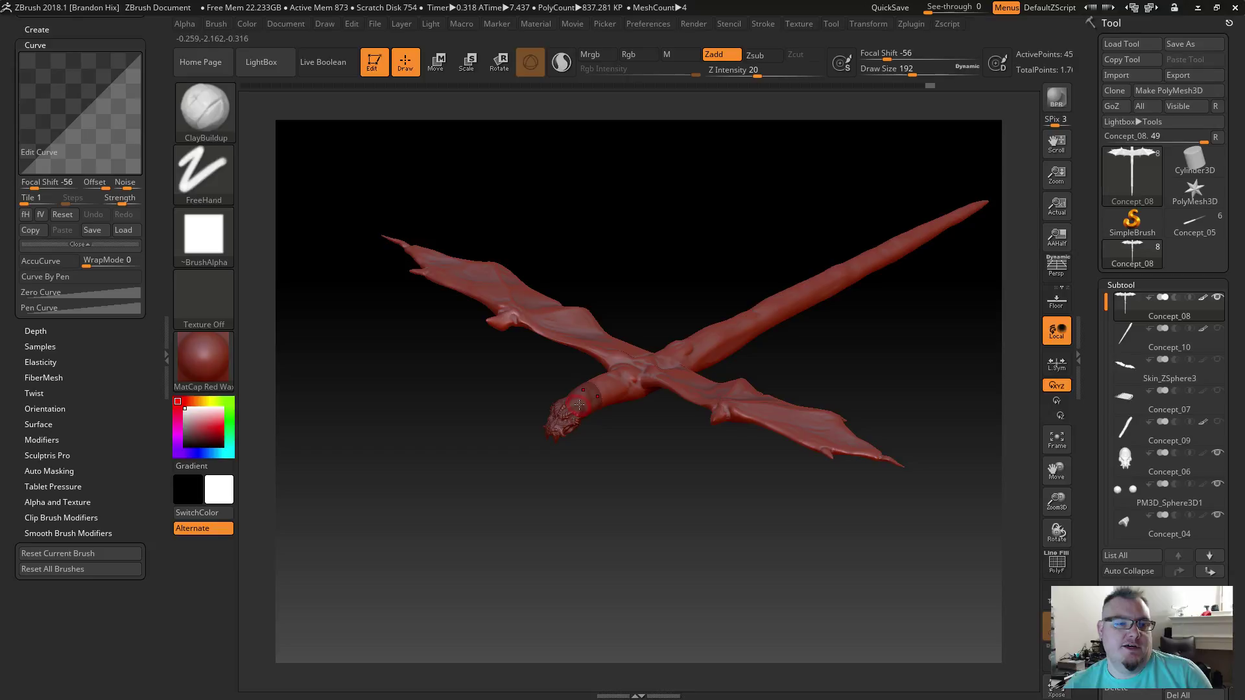
drag(652, 427, 641, 451)
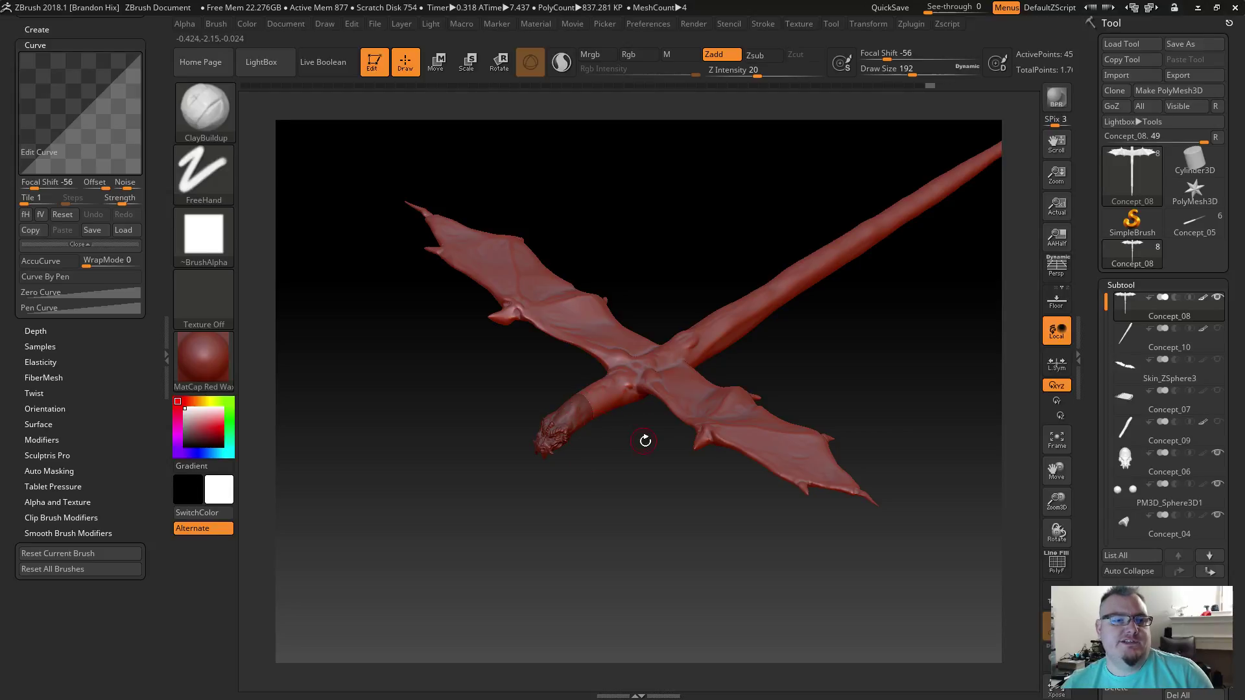
scroll(630, 419, up, 3)
scroll(692, 247, up, 3)
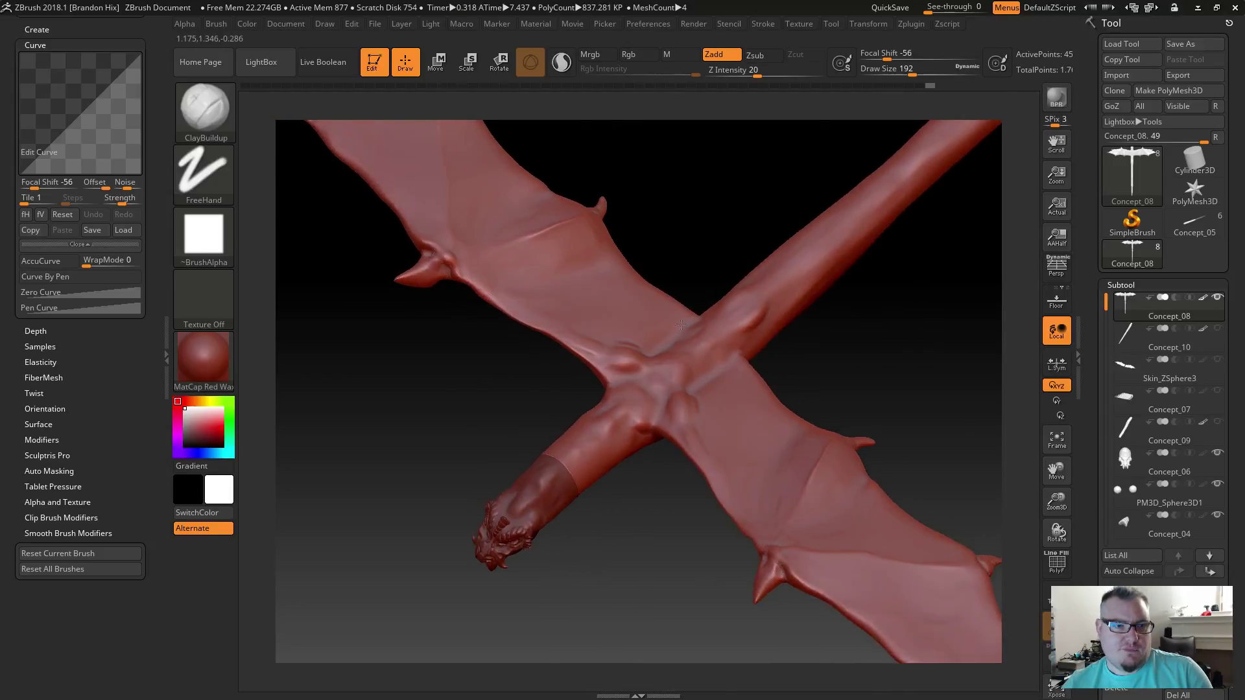
Step: Refine the shoulder muscles where the wings join the body with ClayBuildup and smooth the transitions into the back
scroll(519, 383, up, 3)
scroll(514, 425, up, 3)
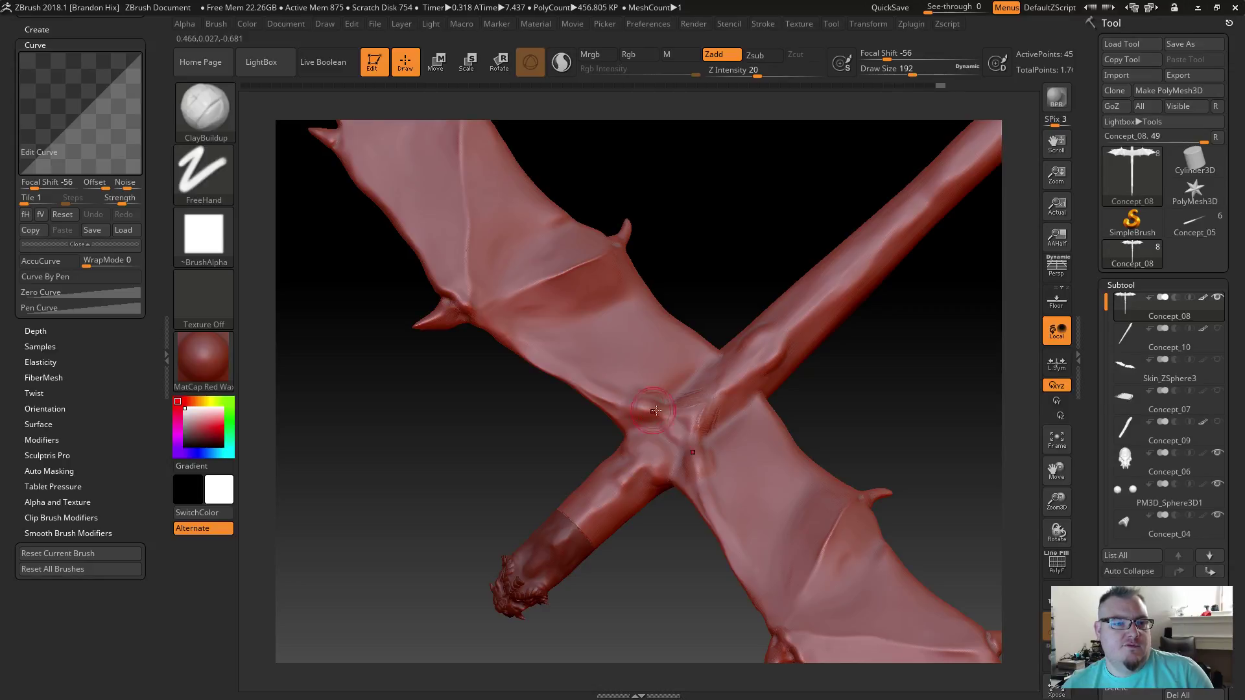
key(shift)
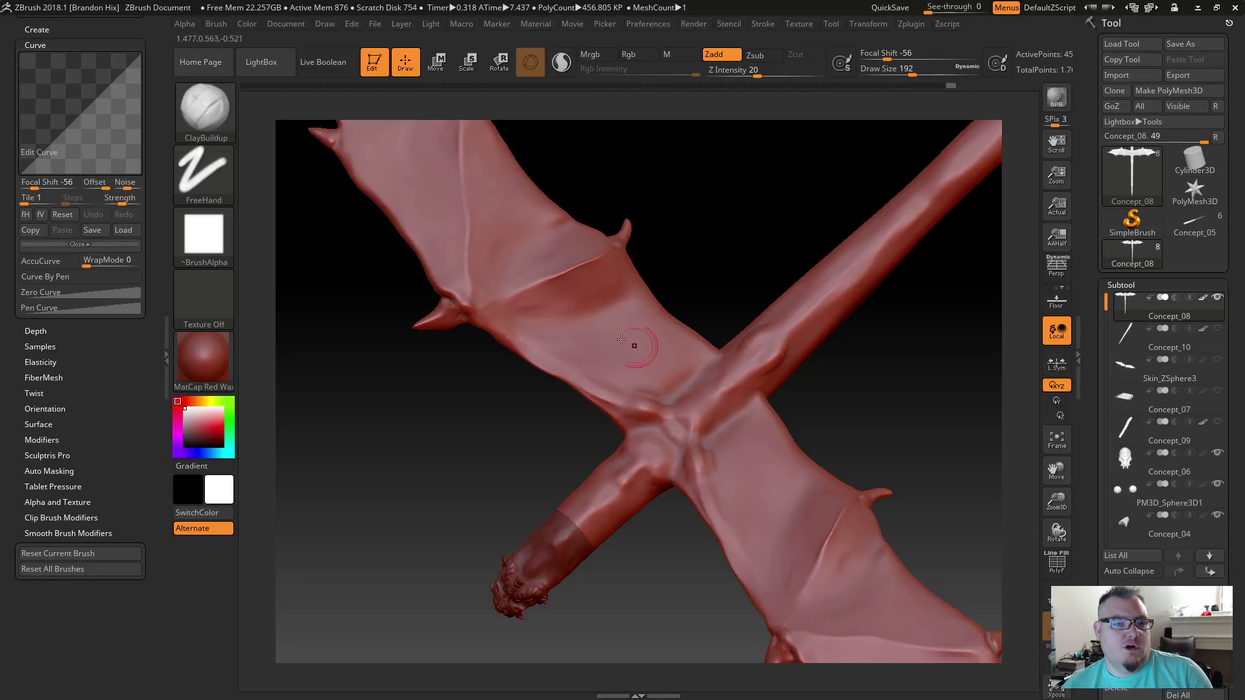
drag(702, 283, 723, 342)
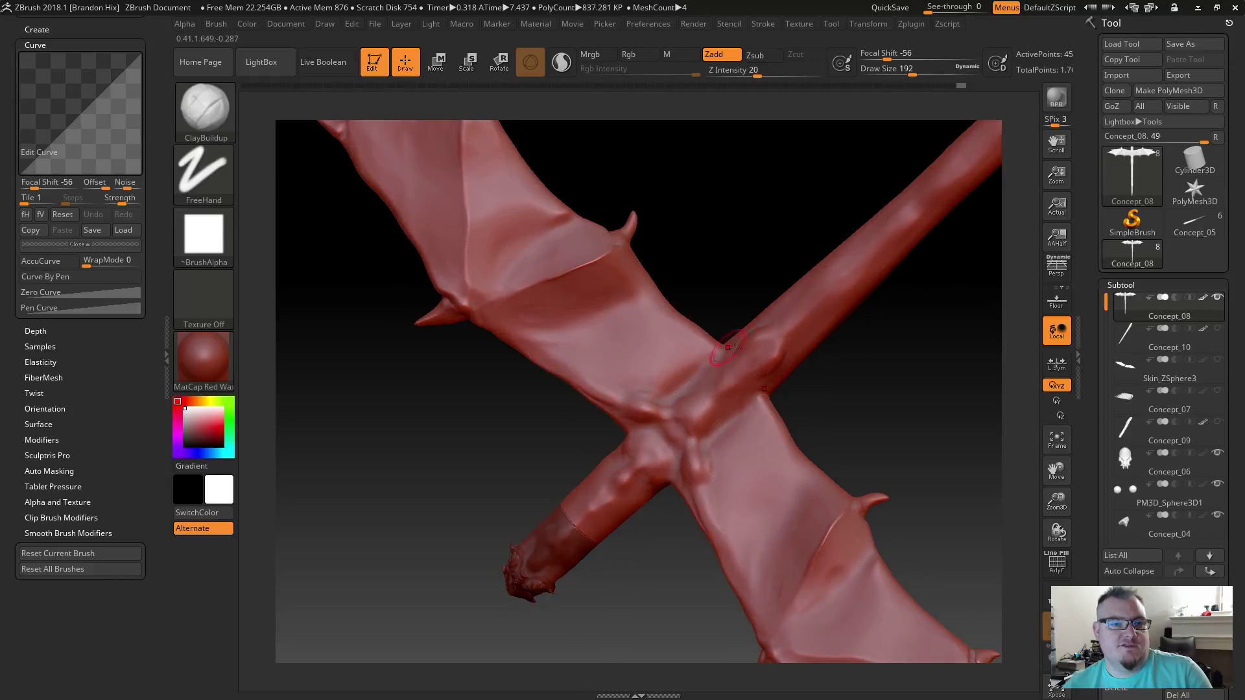
key(shift)
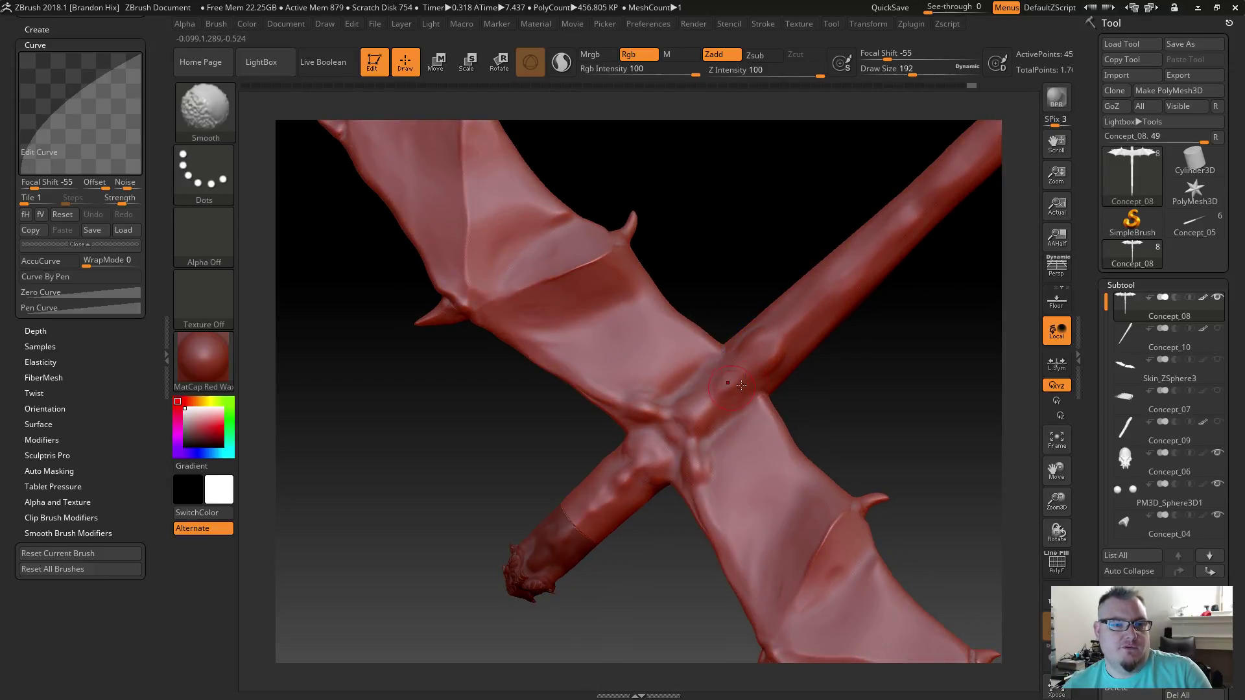
drag(742, 394, 695, 417)
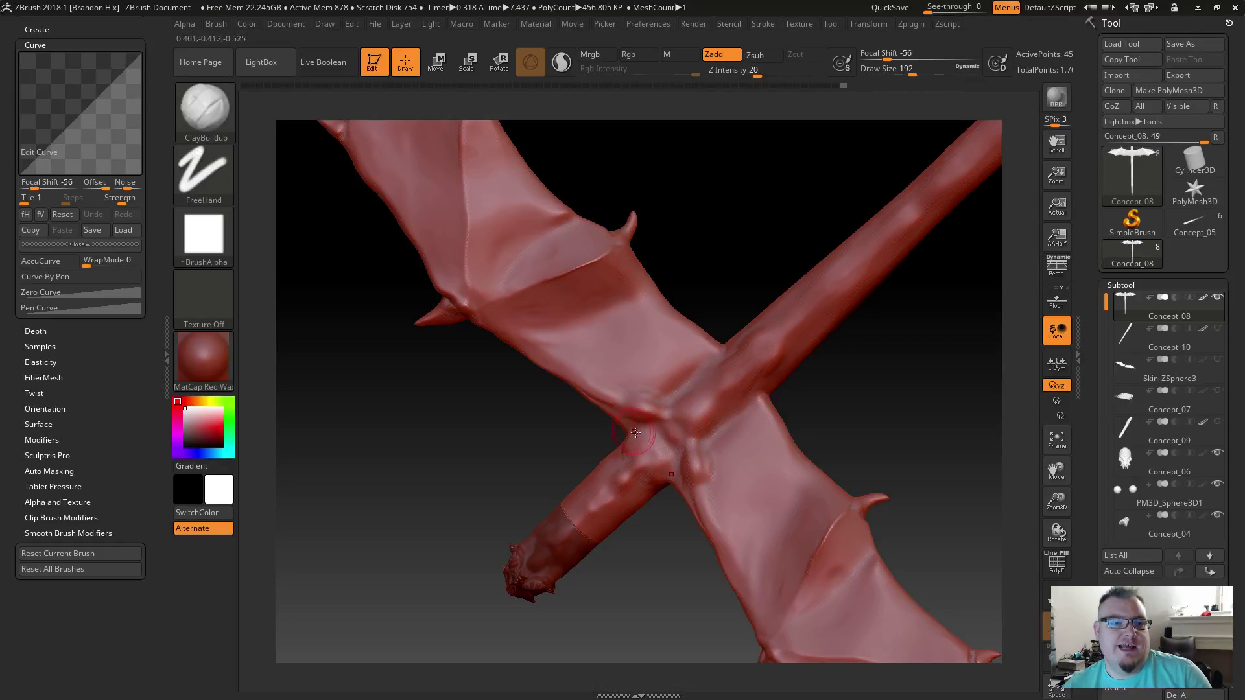
right_drag(712, 281, 692, 278)
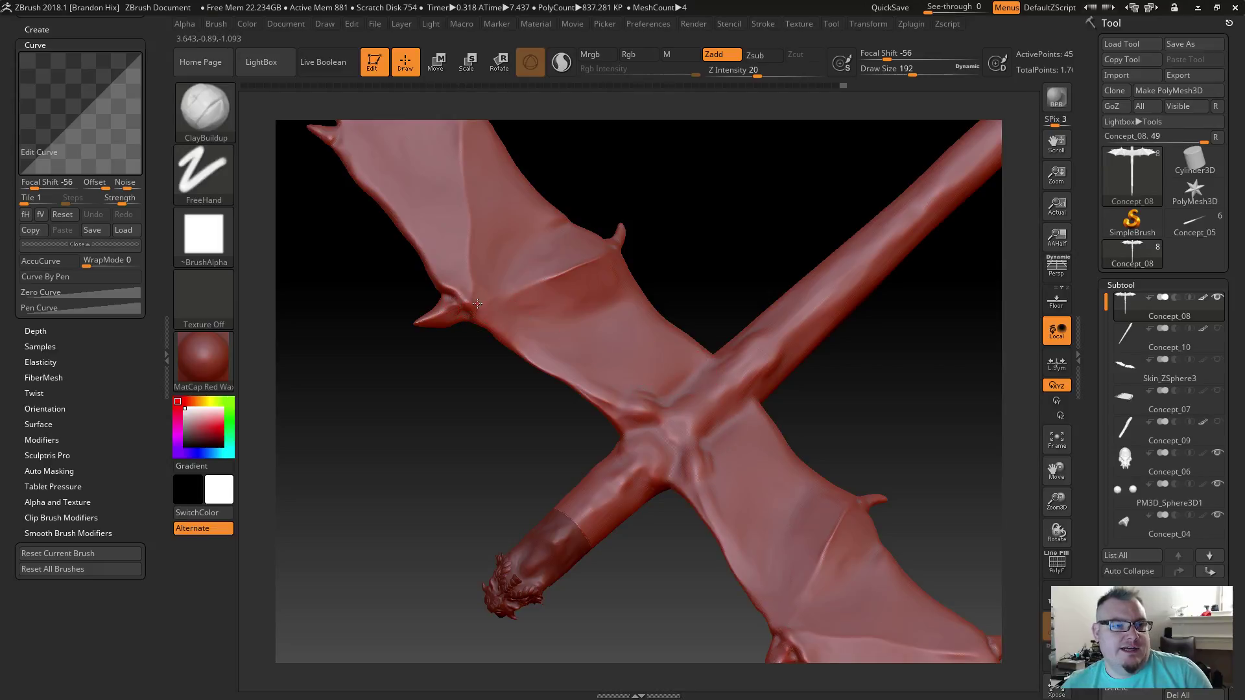
Step: Build up an arm ridge along the wings' leading edges from the large spike to the shoulder and smooth it
drag(479, 308, 643, 421)
mouse_move(580, 386)
shift+mouse_down()
mouse_move(538, 360)
mouse_move(600, 394)
mouse_move(512, 341)
shift+mouse_up()
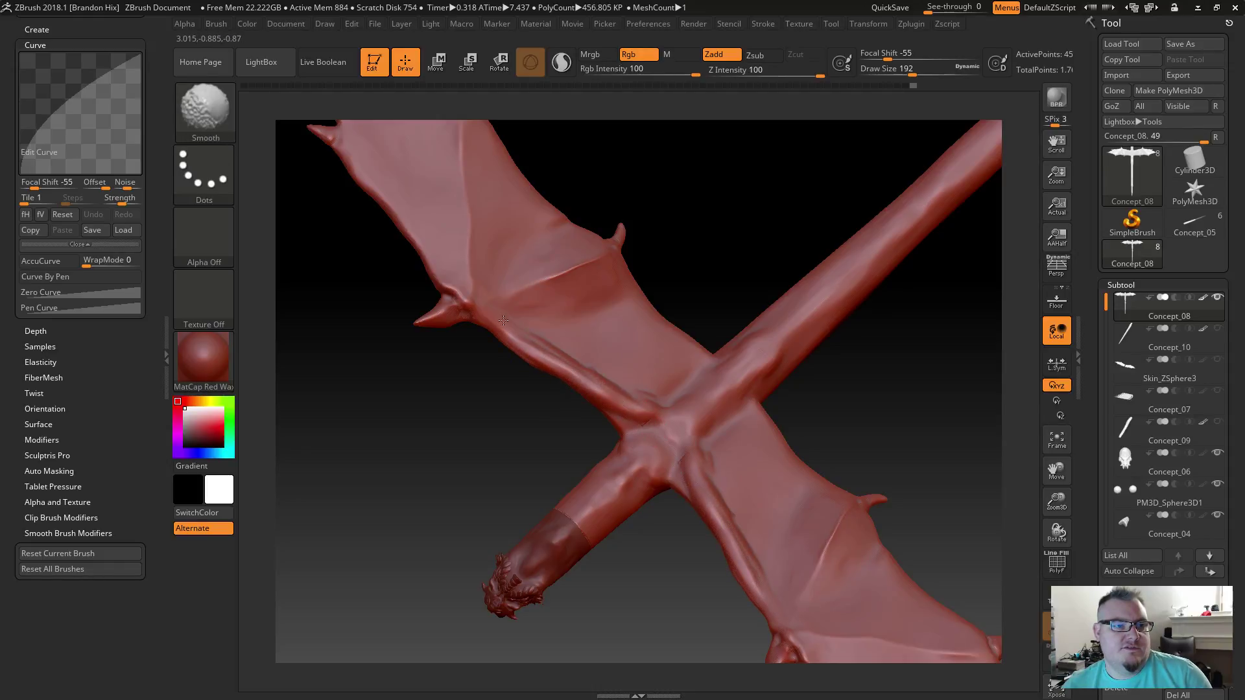
mouse_move(525, 433)
mouse_down()
mouse_move(580, 290)
mouse_move(545, 384)
mouse_up()
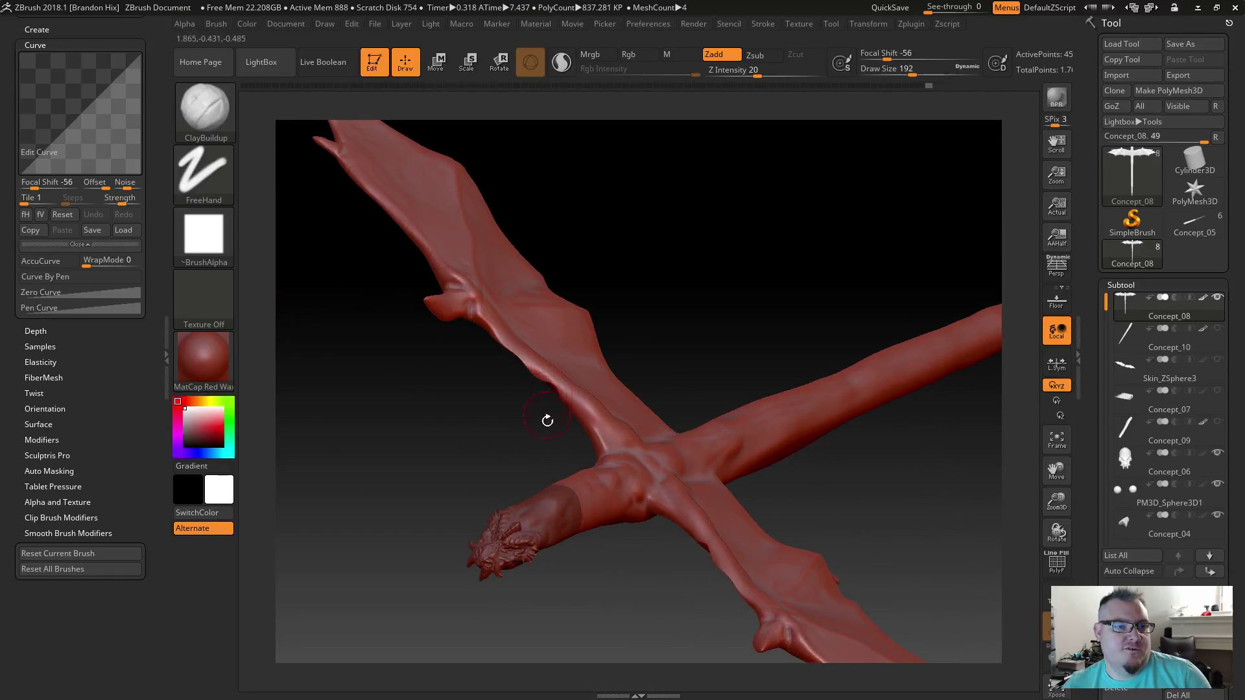
mouse_move(664, 298)
mouse_down()
mouse_move(620, 337)
mouse_move(700, 259)
mouse_move(684, 253)
mouse_move(694, 259)
mouse_move(535, 332)
mouse_up()
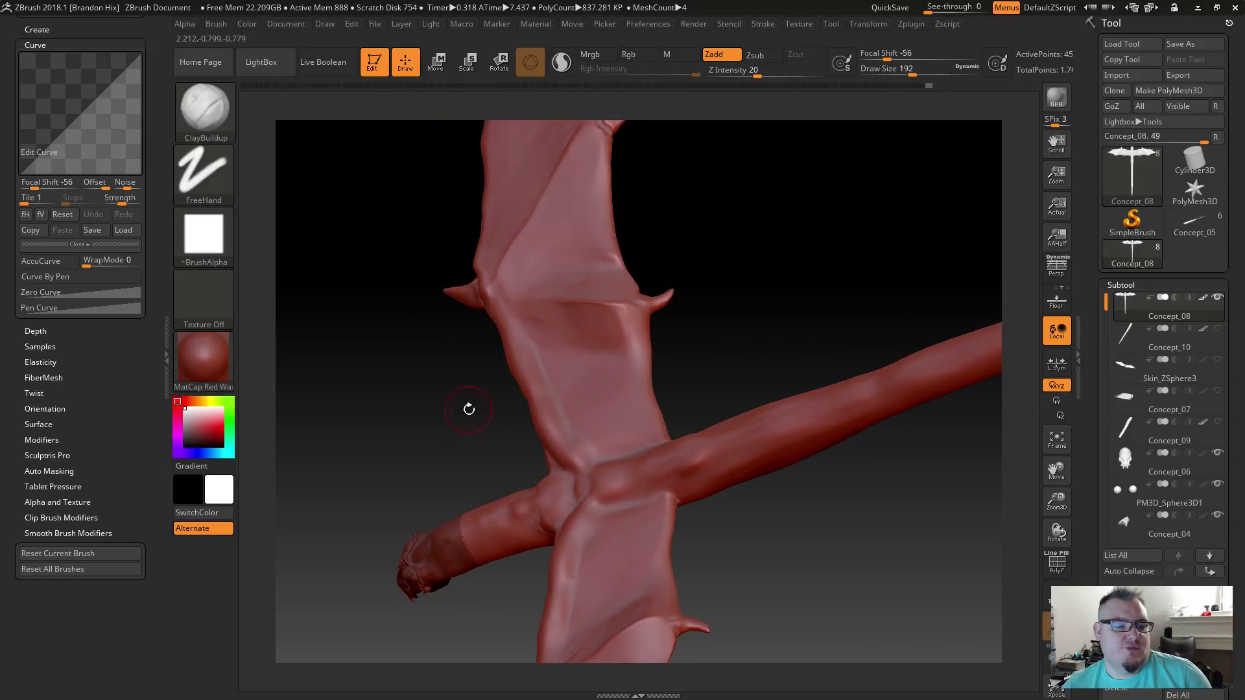
Step: Try to build up clay on the underside of the wing's leading edge between the large spike and the shoulder
mouse_move(465, 421)
mouse_down()
mouse_move(551, 480)
mouse_move(538, 467)
mouse_move(534, 485)
mouse_move(583, 402)
mouse_move(642, 359)
mouse_up()
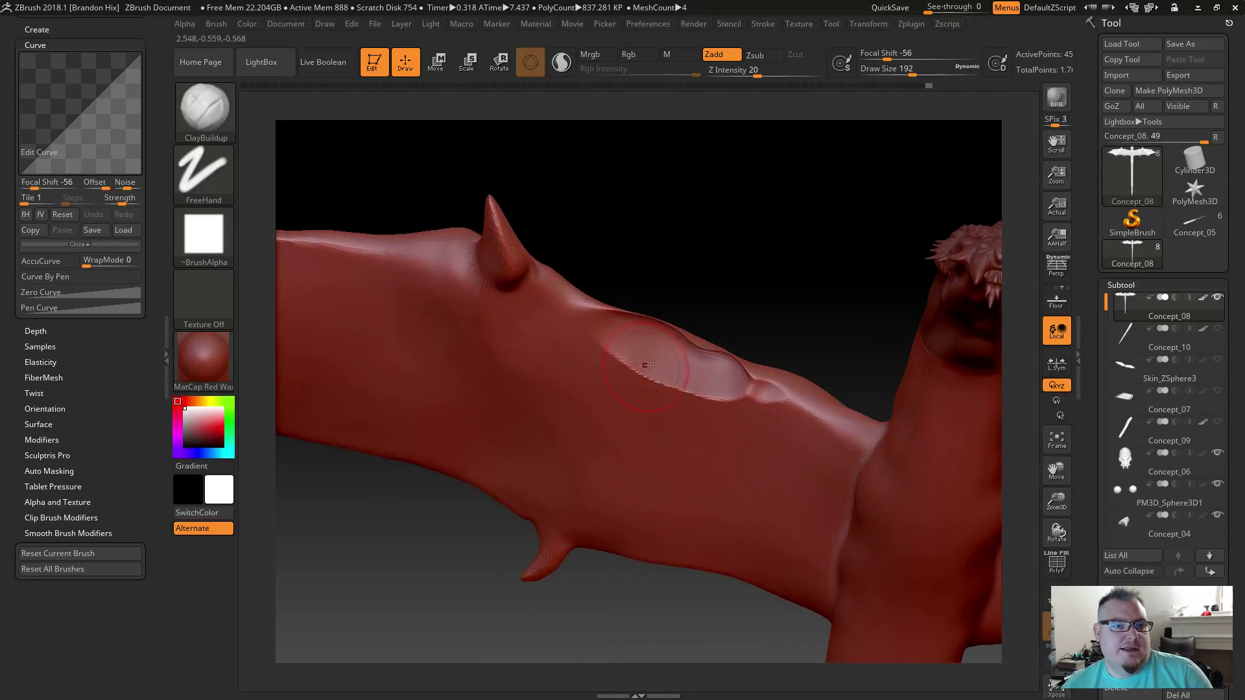
mouse_move(664, 244)
mouse_down()
mouse_move(648, 292)
mouse_move(657, 335)
mouse_up()
drag(530, 423, 605, 392)
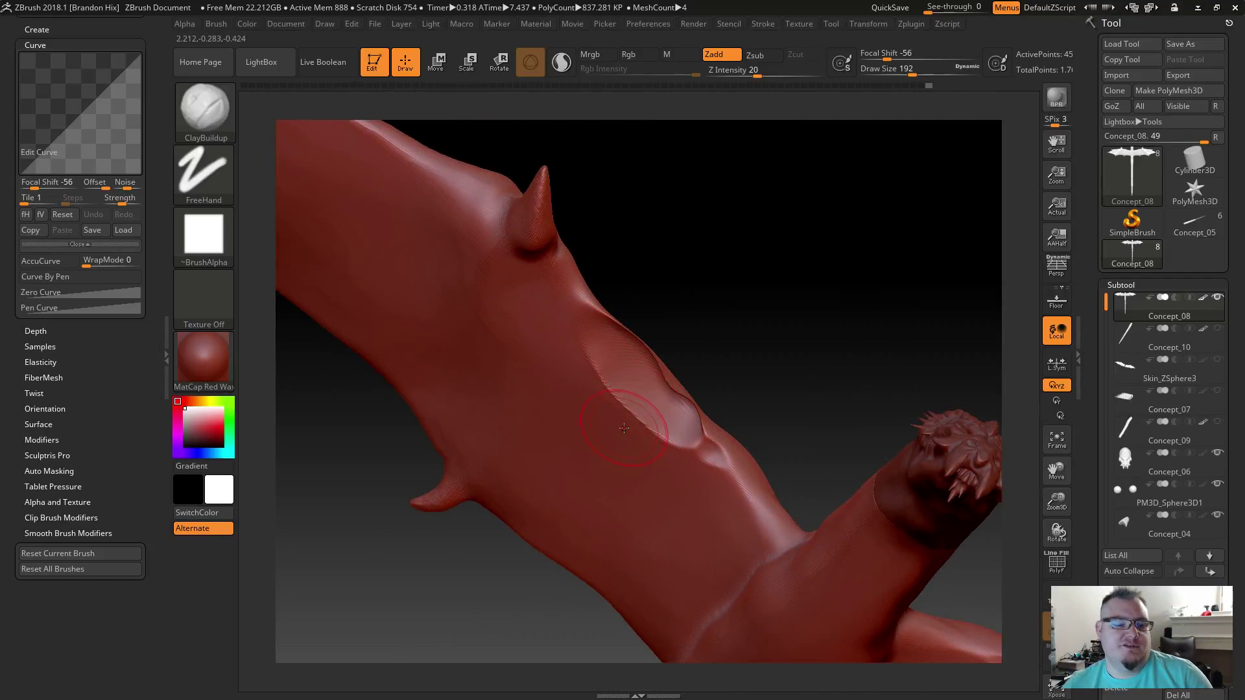
key(ctrl)
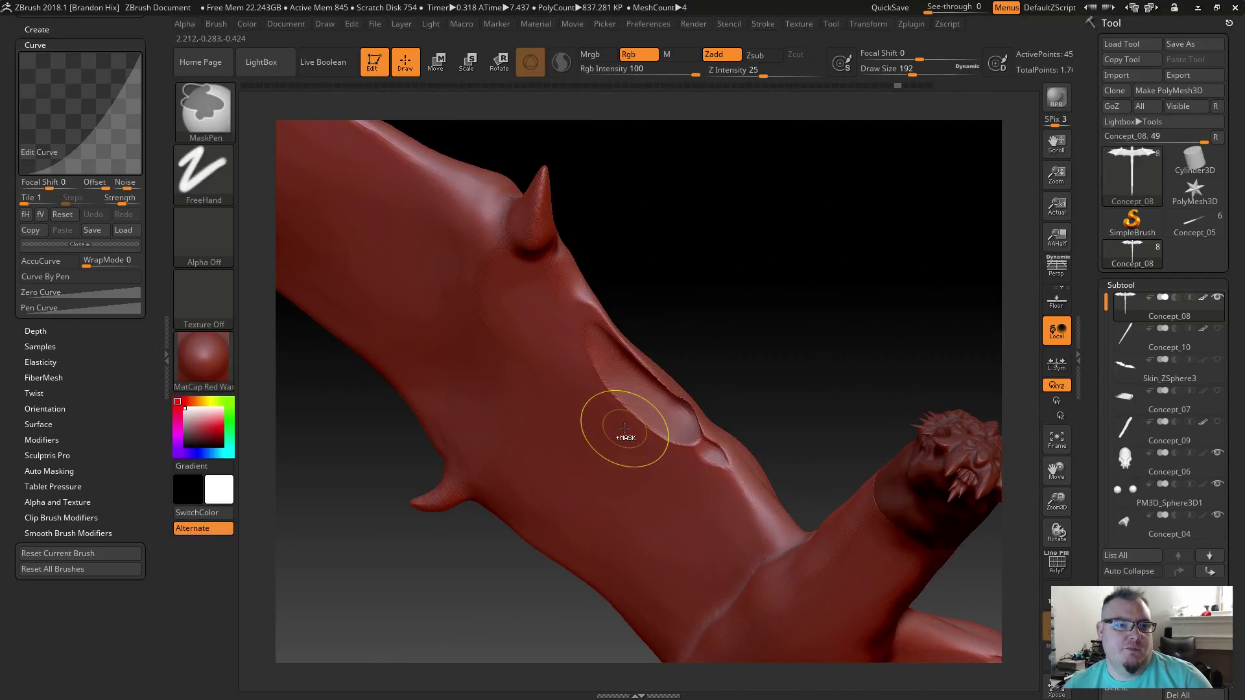
key(ctrl+z)
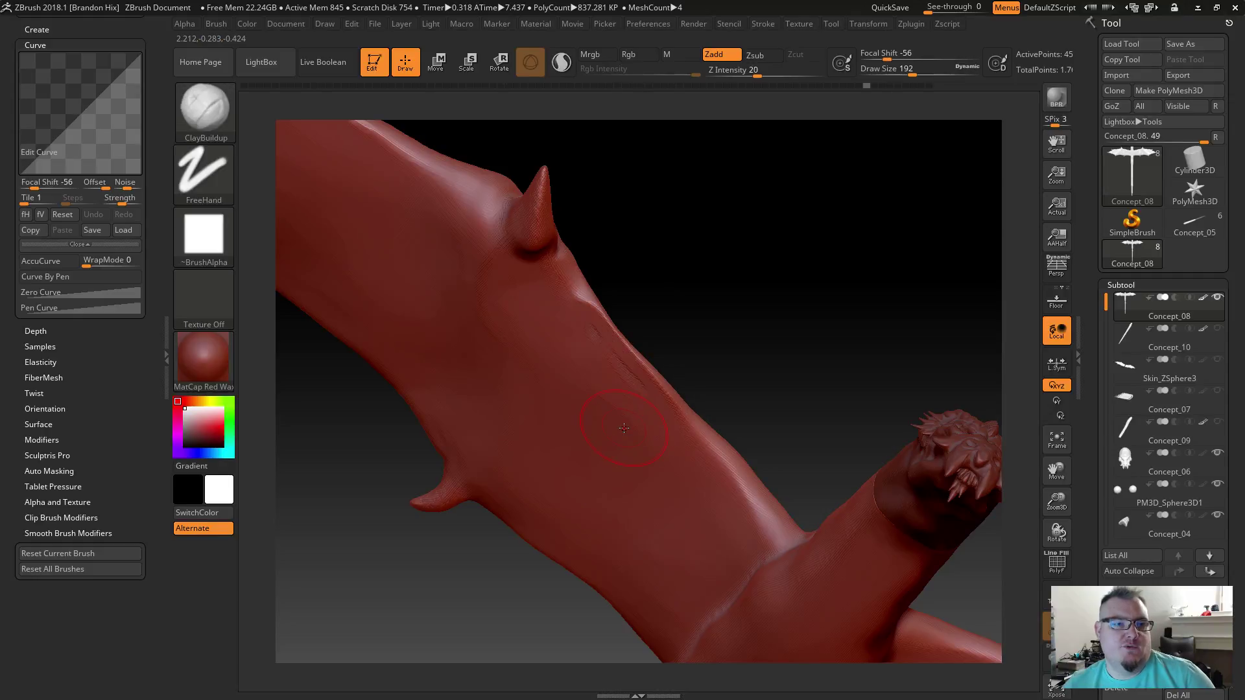
Step: Try to thicken the front of the wing's upper arm with ClayBuildup strokes below the large spike
drag(636, 305, 618, 371)
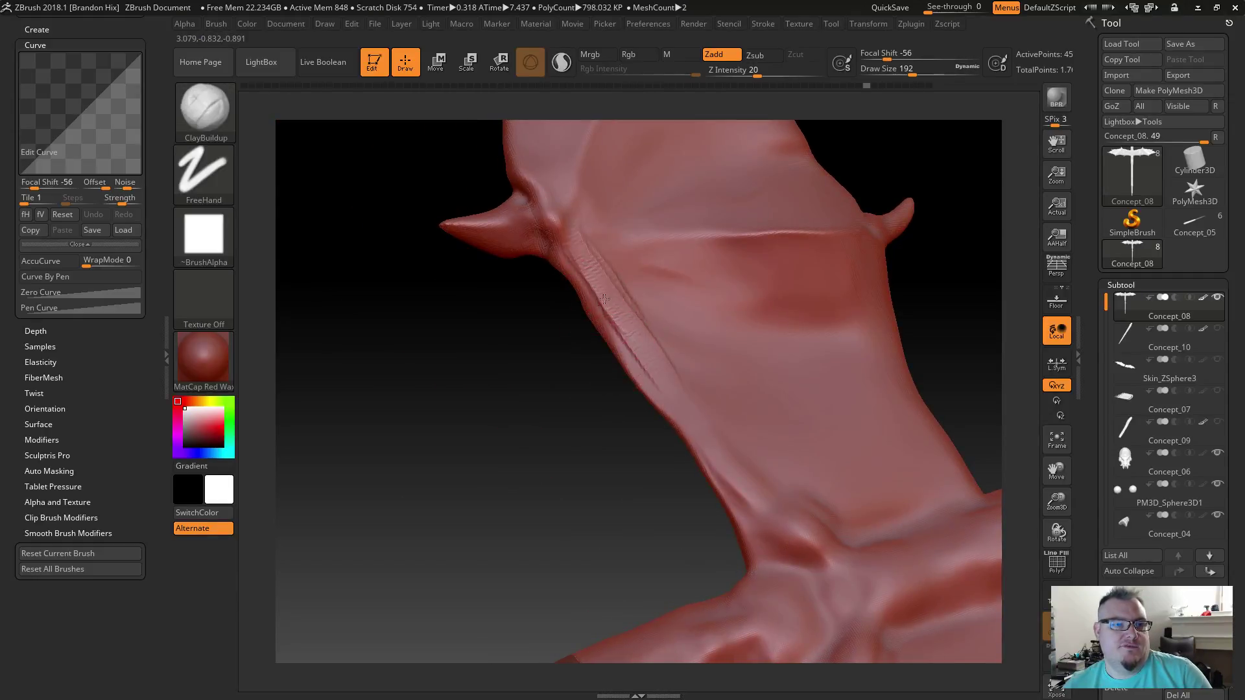
drag(626, 432, 632, 342)
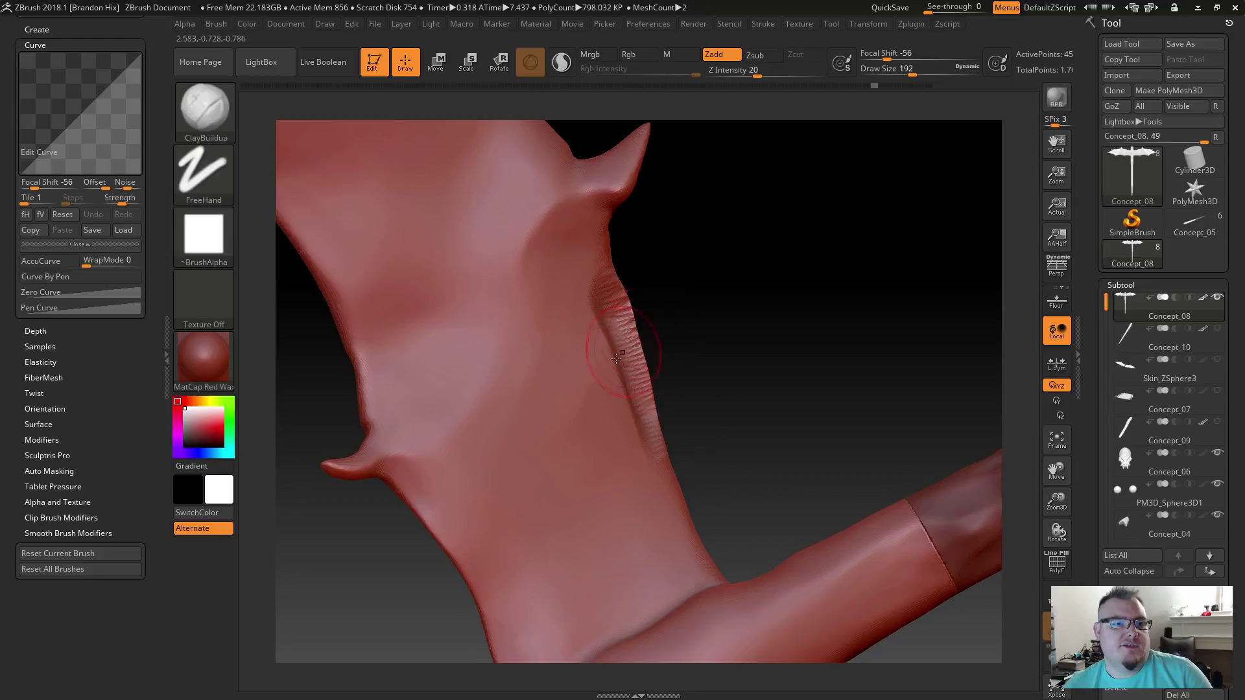
mouse_move(647, 412)
mouse_down()
mouse_move(607, 365)
mouse_move(628, 373)
mouse_move(622, 389)
mouse_up()
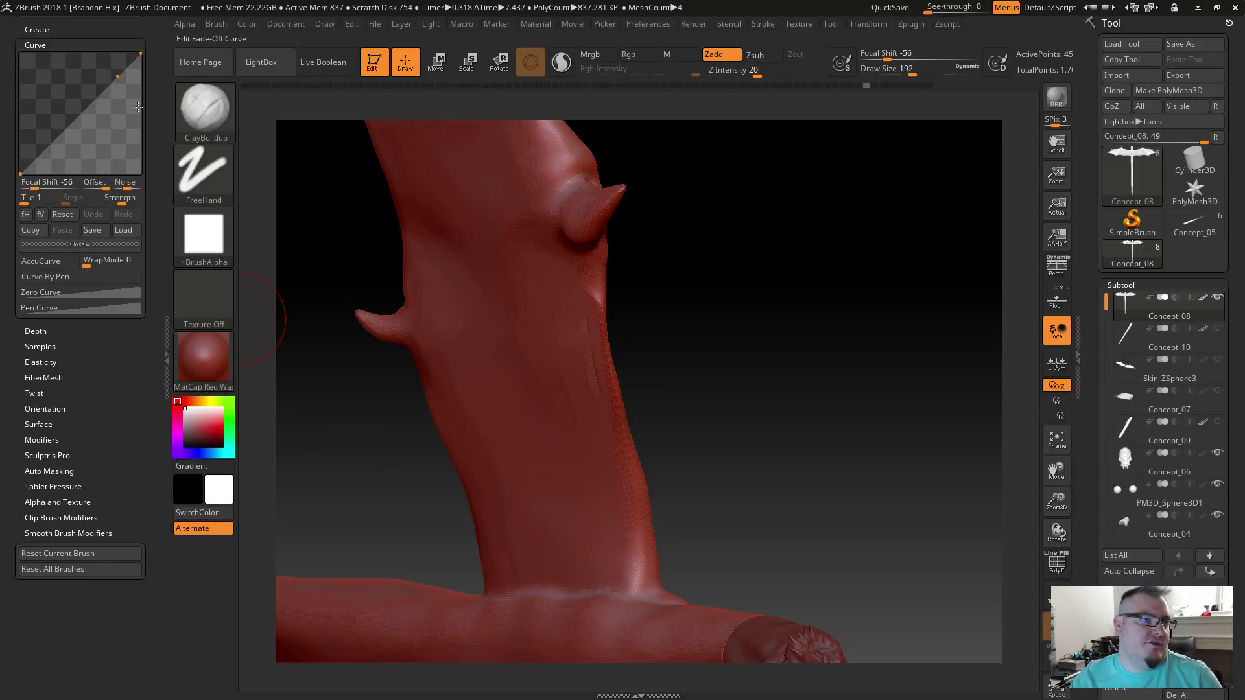
Step: Try to swell the wing's upper arm with the Inflat brush
drag(161, 89, 155, 175)
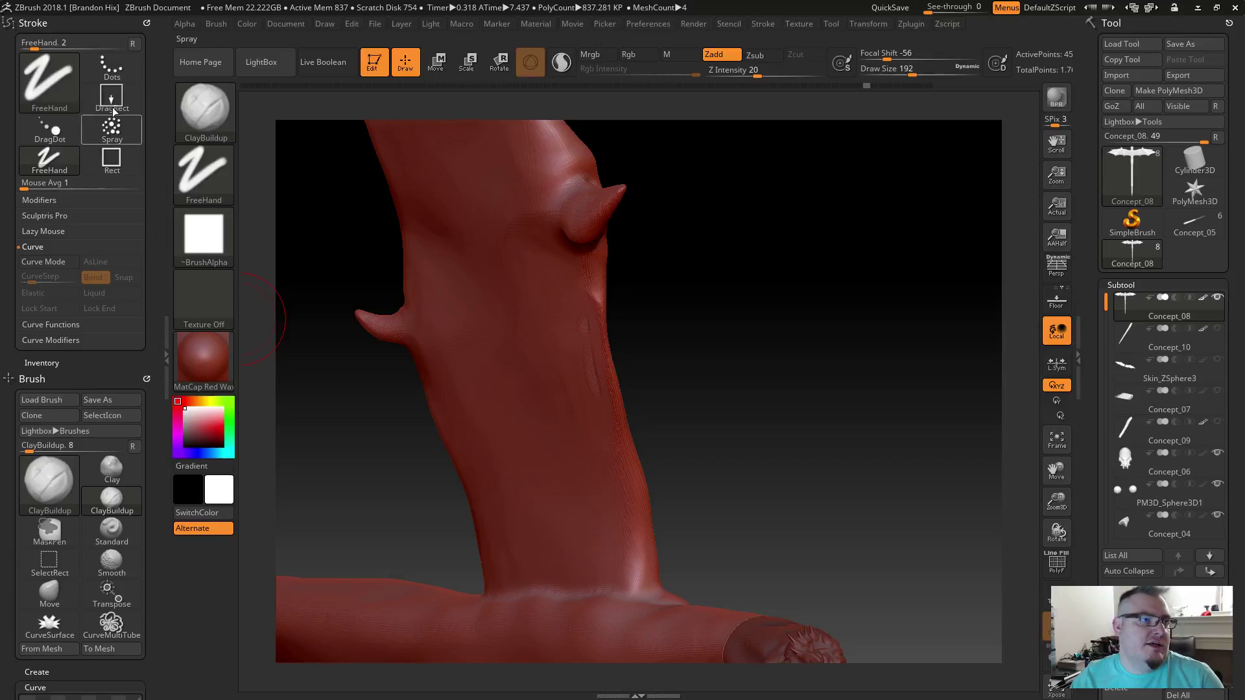
click(204, 110)
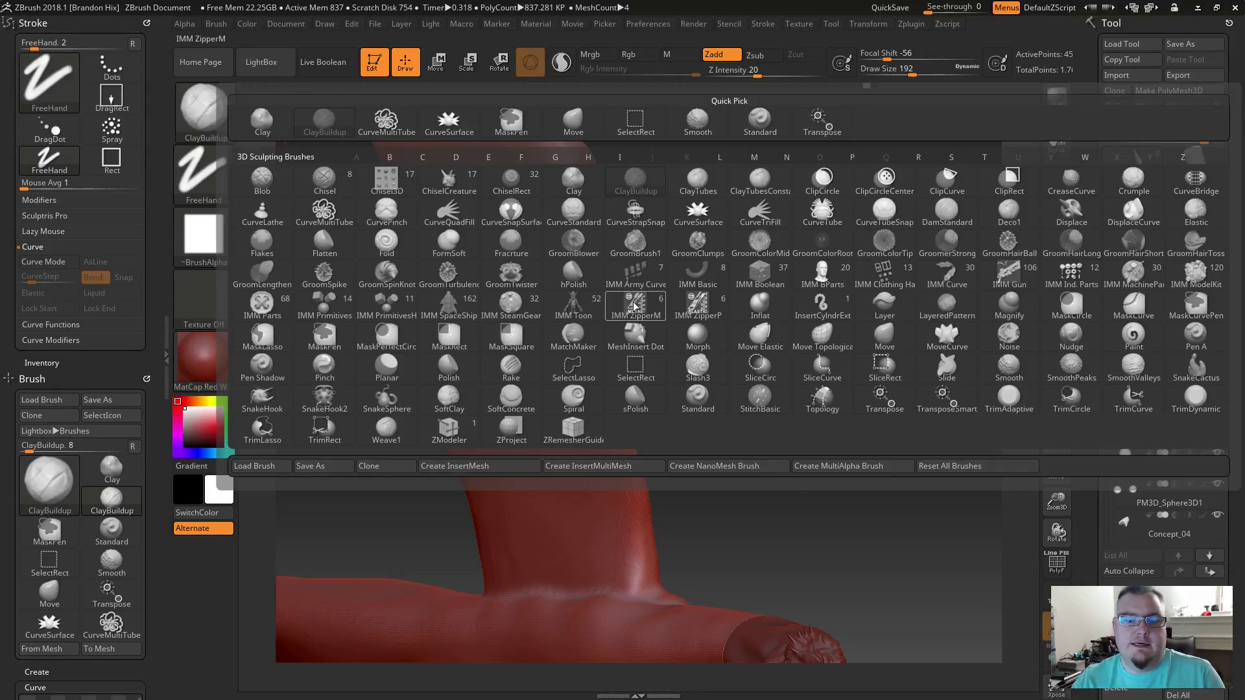
key(i)
key(n)
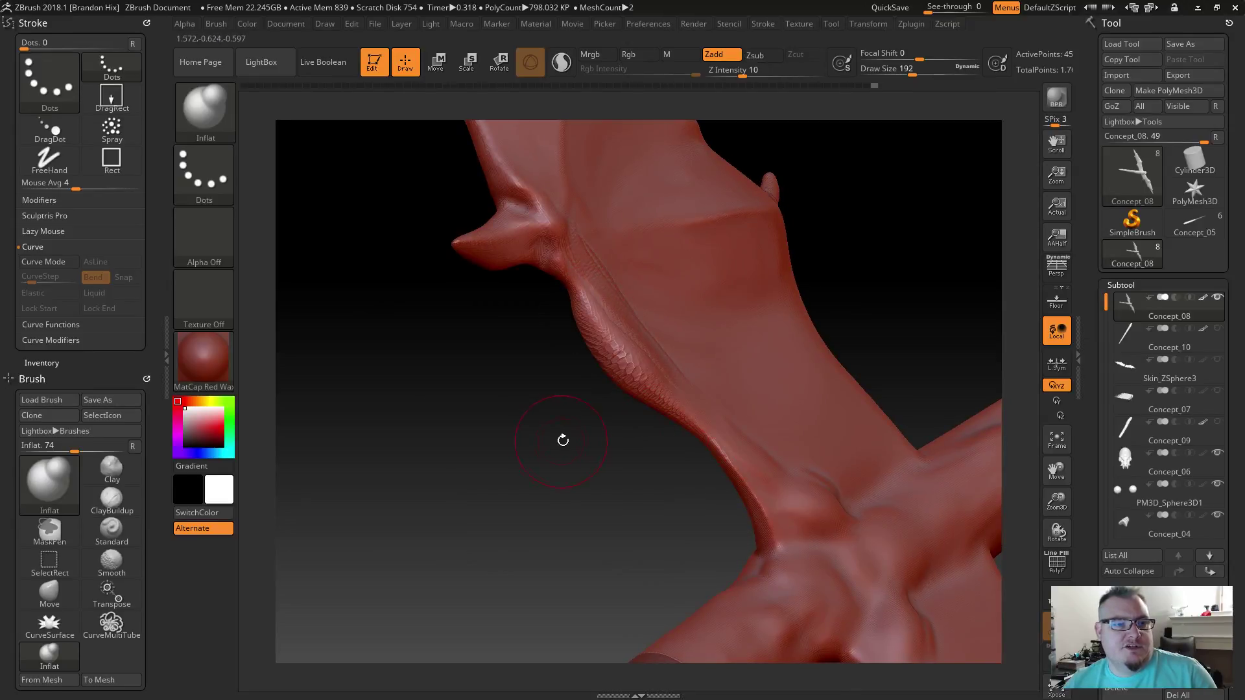
Step: Try to add more volume to the swollen upper arm with the ClayBuildup brush and smooth the bulge
click(197, 115)
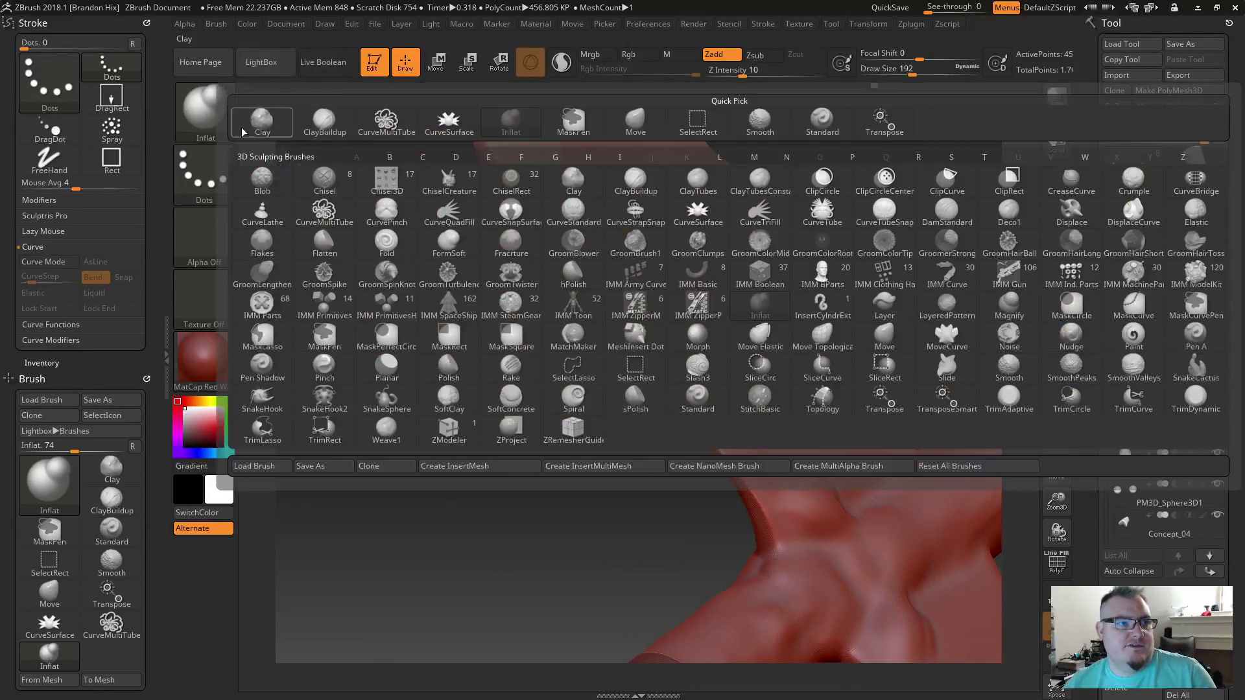
click(321, 120)
mouse_move(590, 310)
mouse_down()
mouse_move(648, 392)
mouse_move(642, 375)
mouse_move(688, 418)
mouse_up()
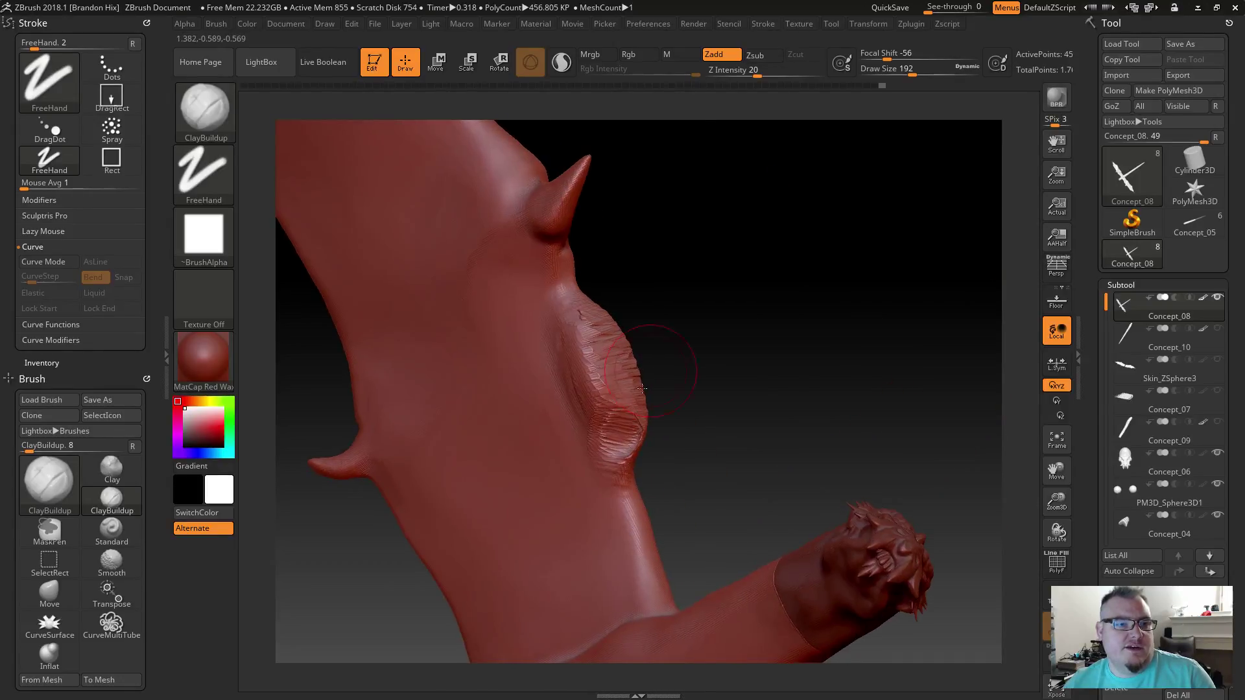
mouse_move(711, 397)
mouse_down()
mouse_move(653, 392)
mouse_move(580, 344)
mouse_move(629, 415)
mouse_up()
key(shift)
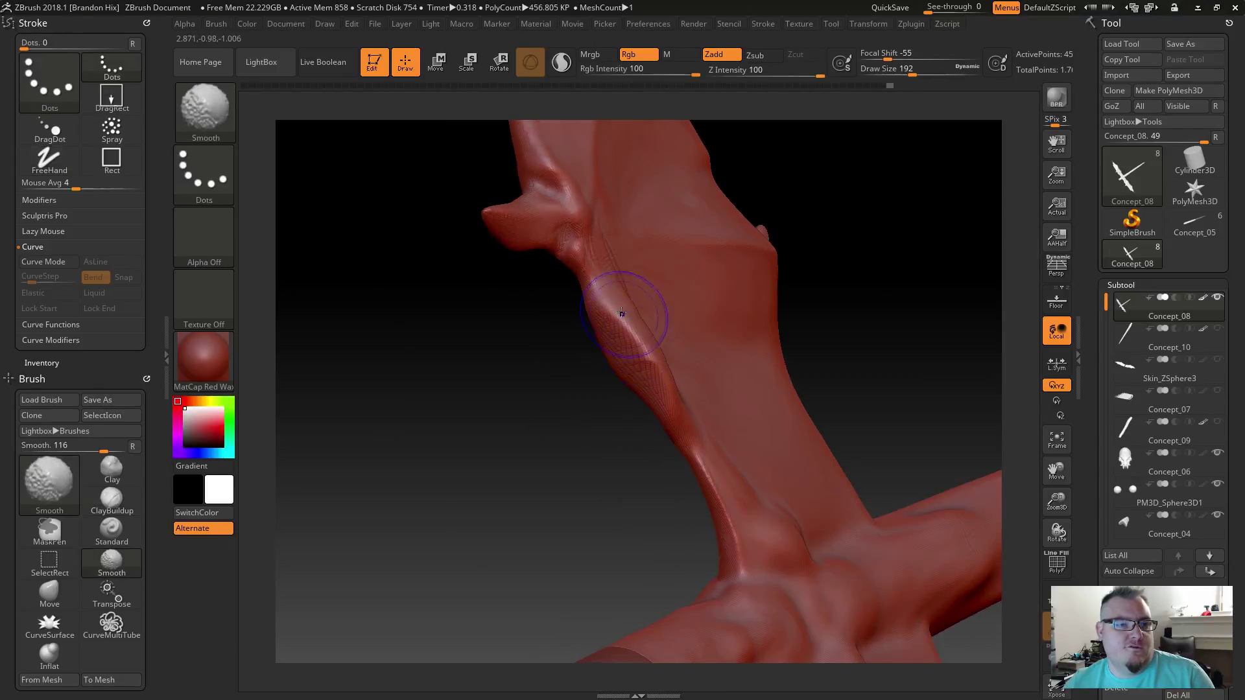
shift+drag(625, 333, 648, 366)
mouse_move(603, 415)
mouse_down()
mouse_move(583, 458)
mouse_move(621, 471)
mouse_up()
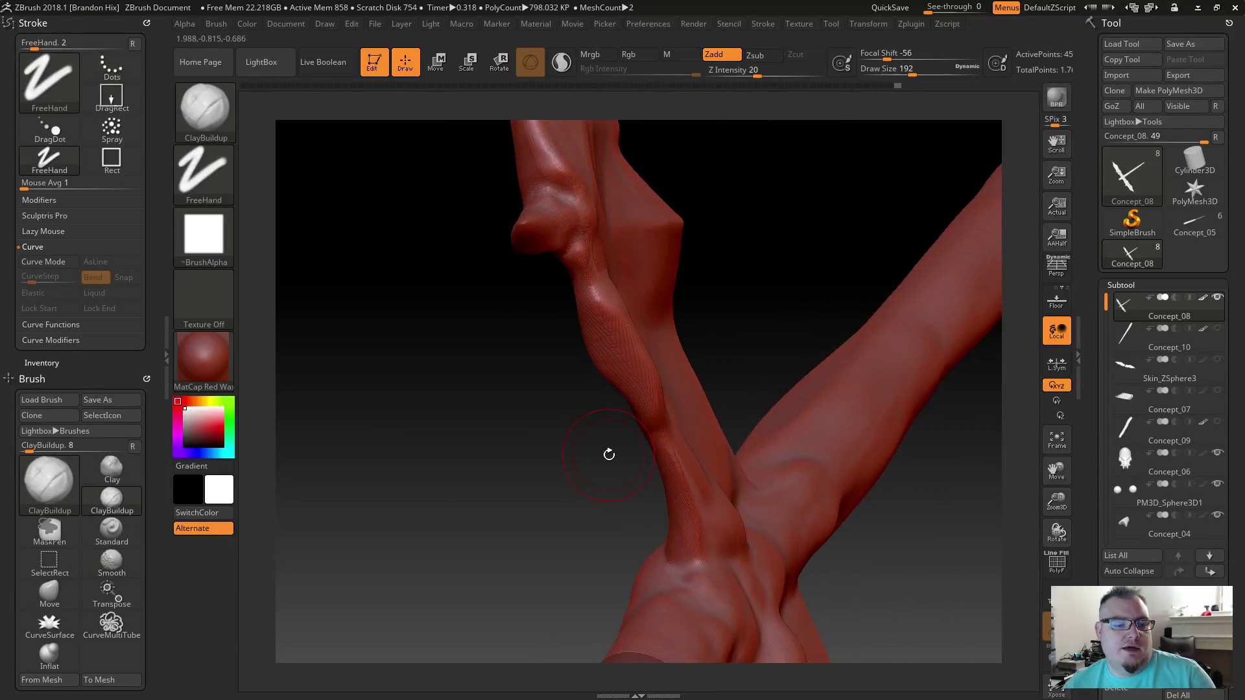
Step: Undo the Inflat, ClayBuildup and smoothing strokes on the wing's upper arm
key(shift)
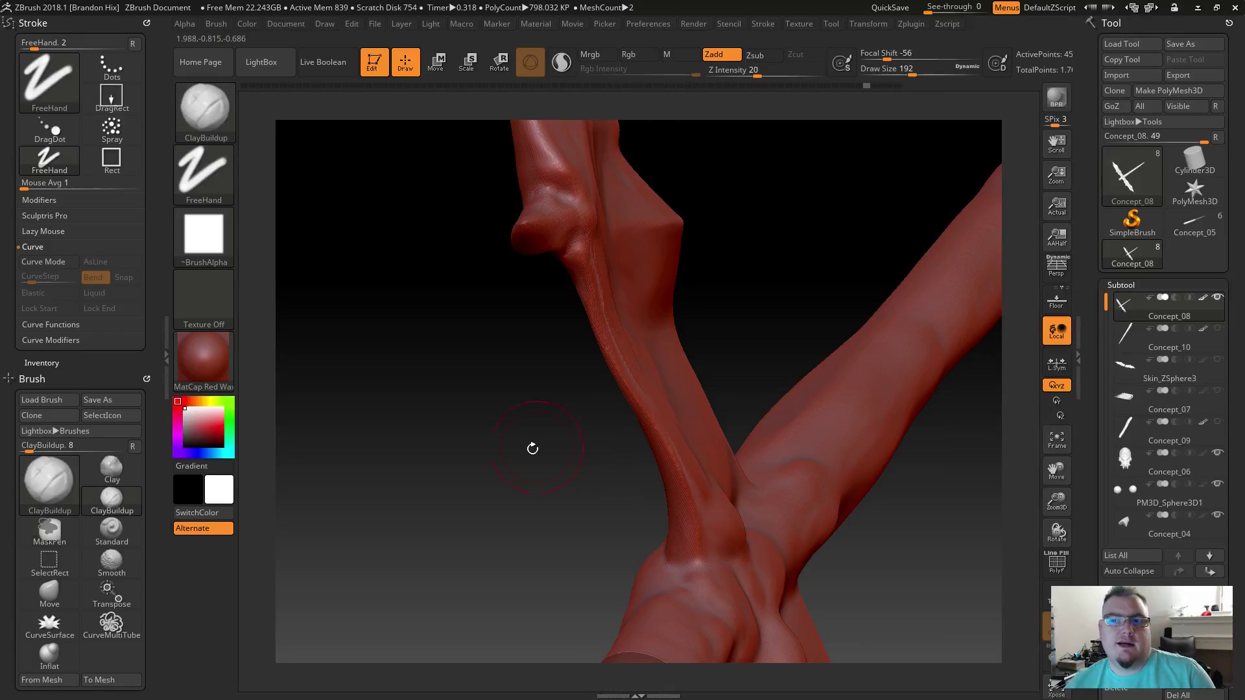
drag(546, 442, 515, 458)
drag(562, 375, 530, 404)
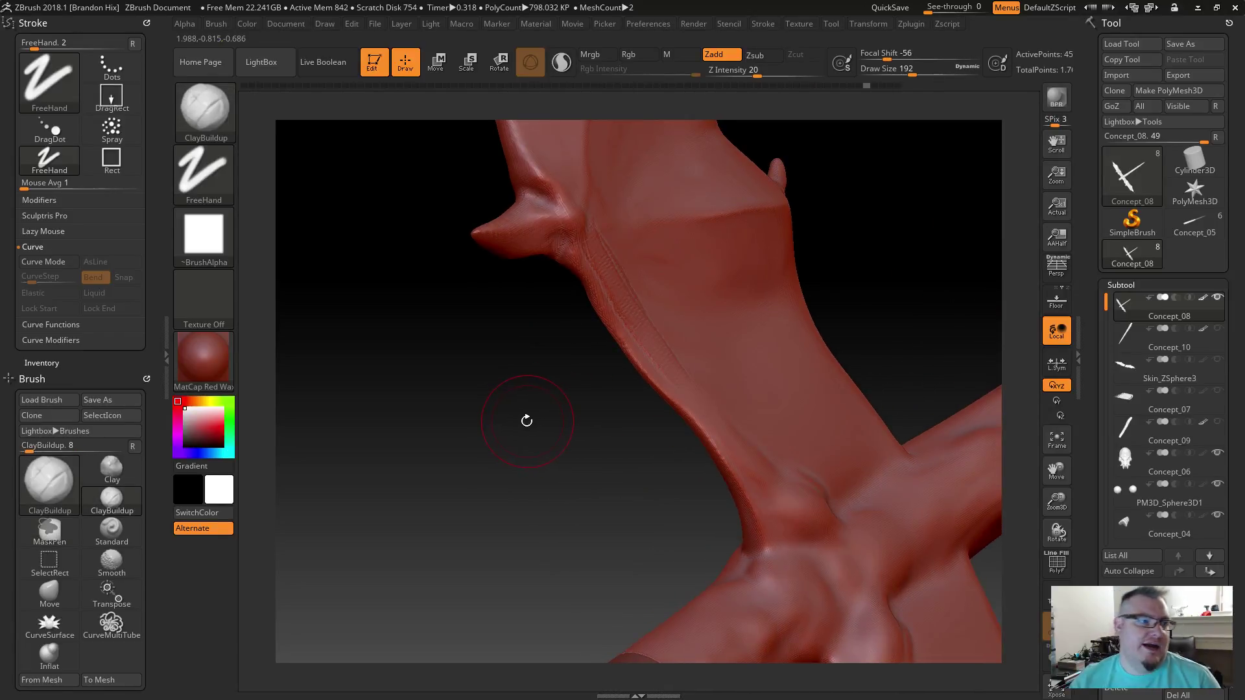
Step: Turn on backface masking in the ClayBuildup brush's auto masking settings
drag(1088, 283, 1086, 167)
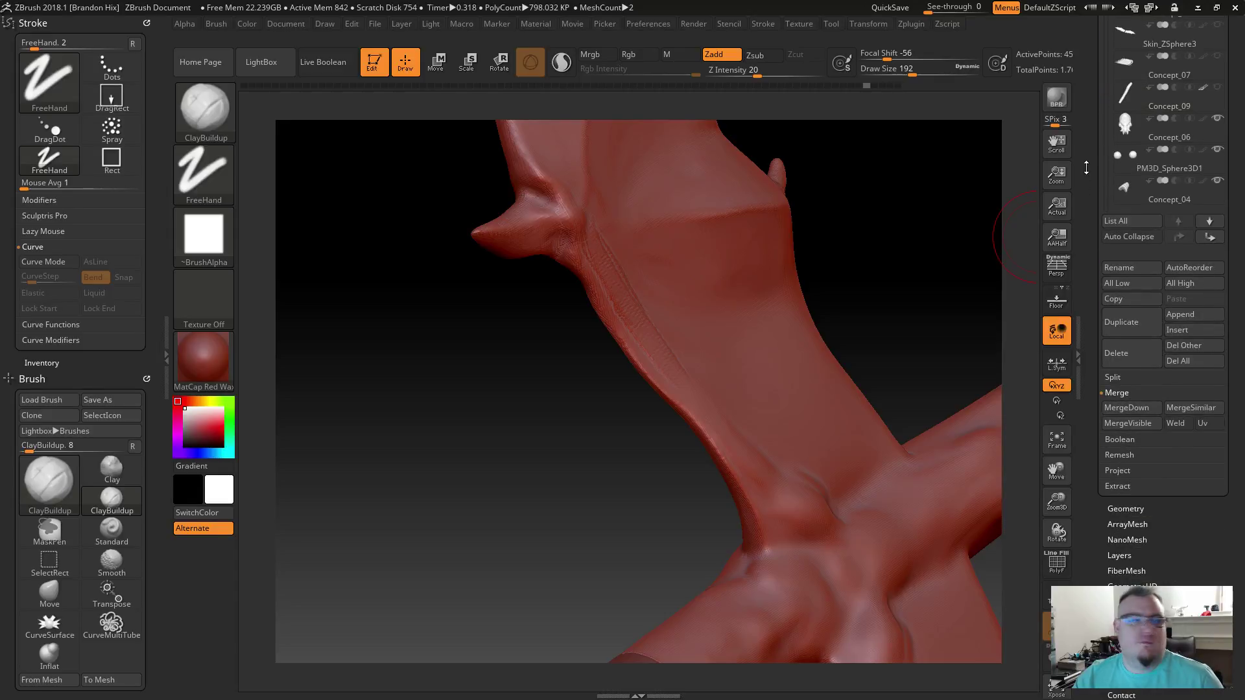
click(29, 22)
drag(7, 389, 68, 260)
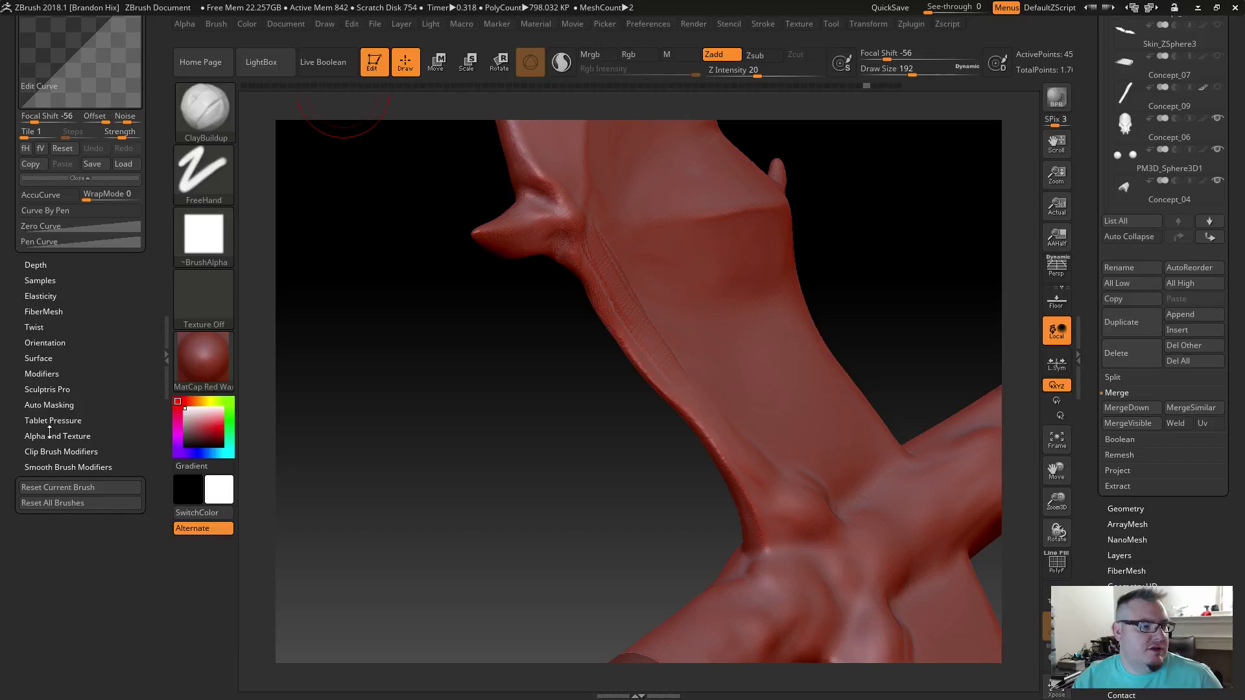
click(52, 404)
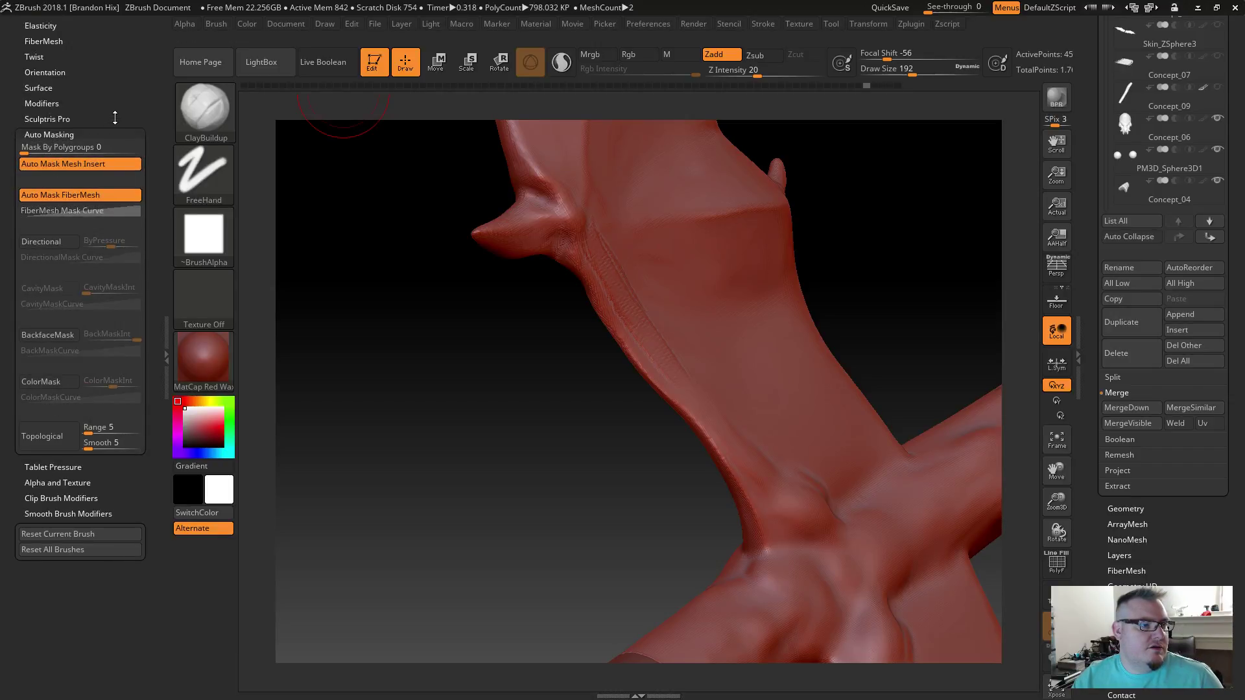
click(49, 118)
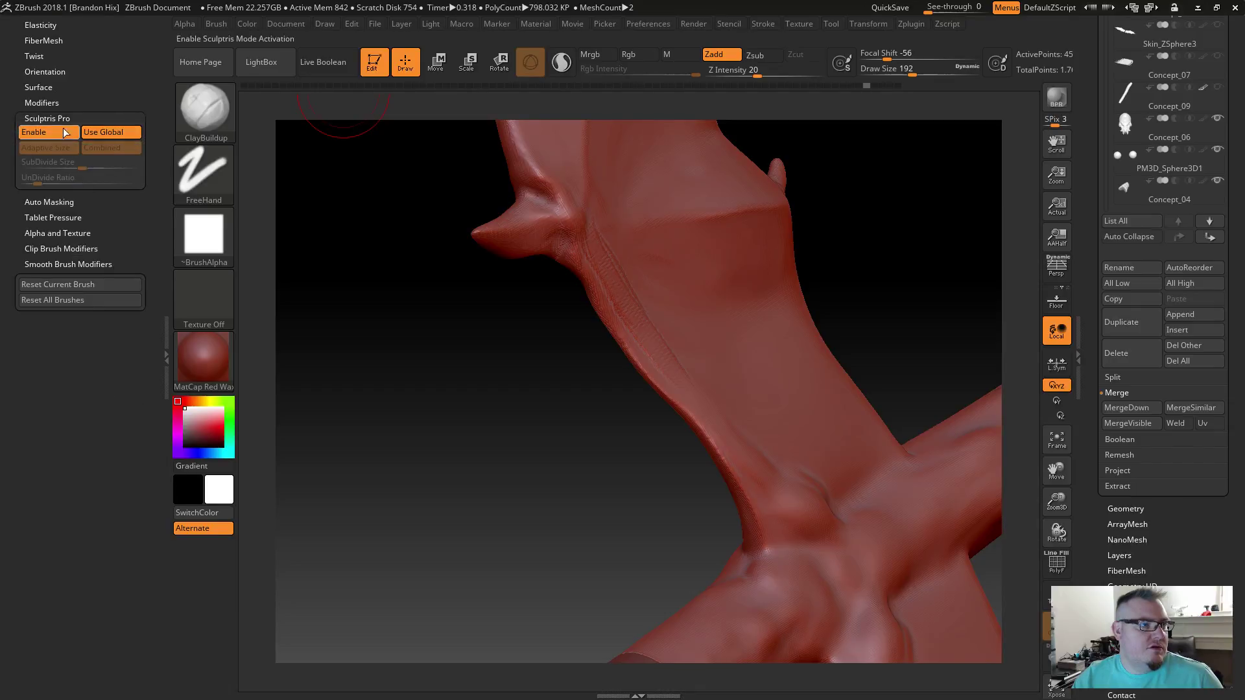
click(47, 201)
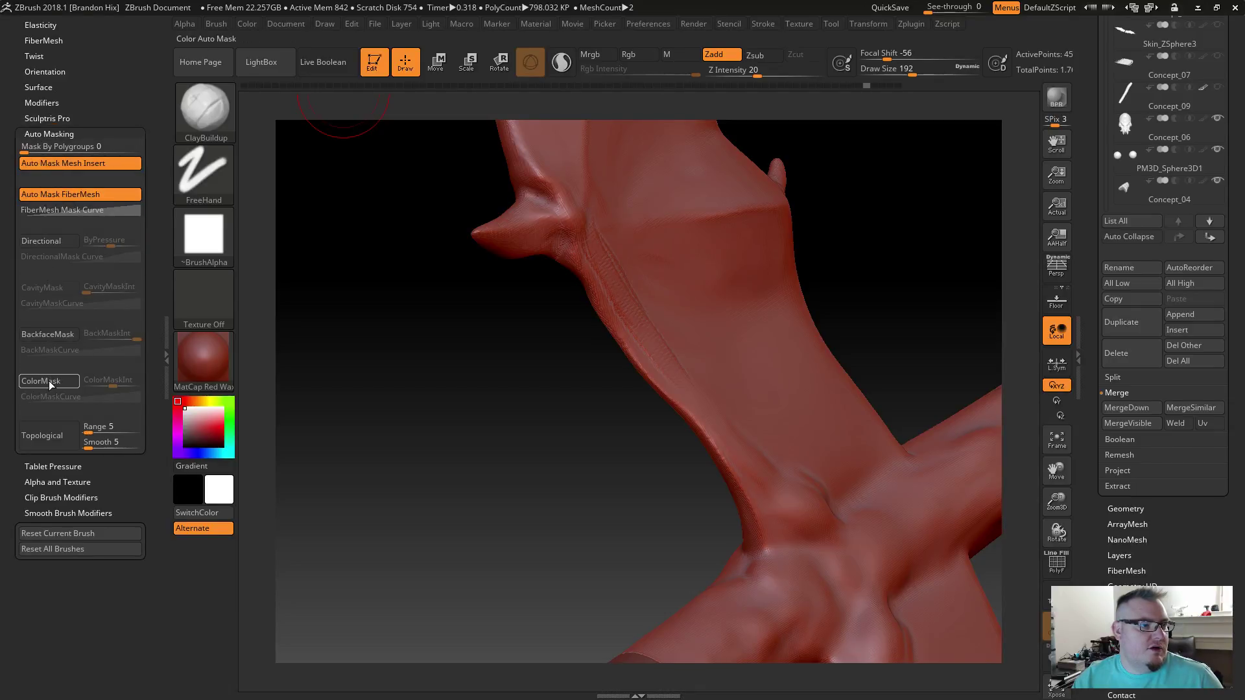
click(49, 335)
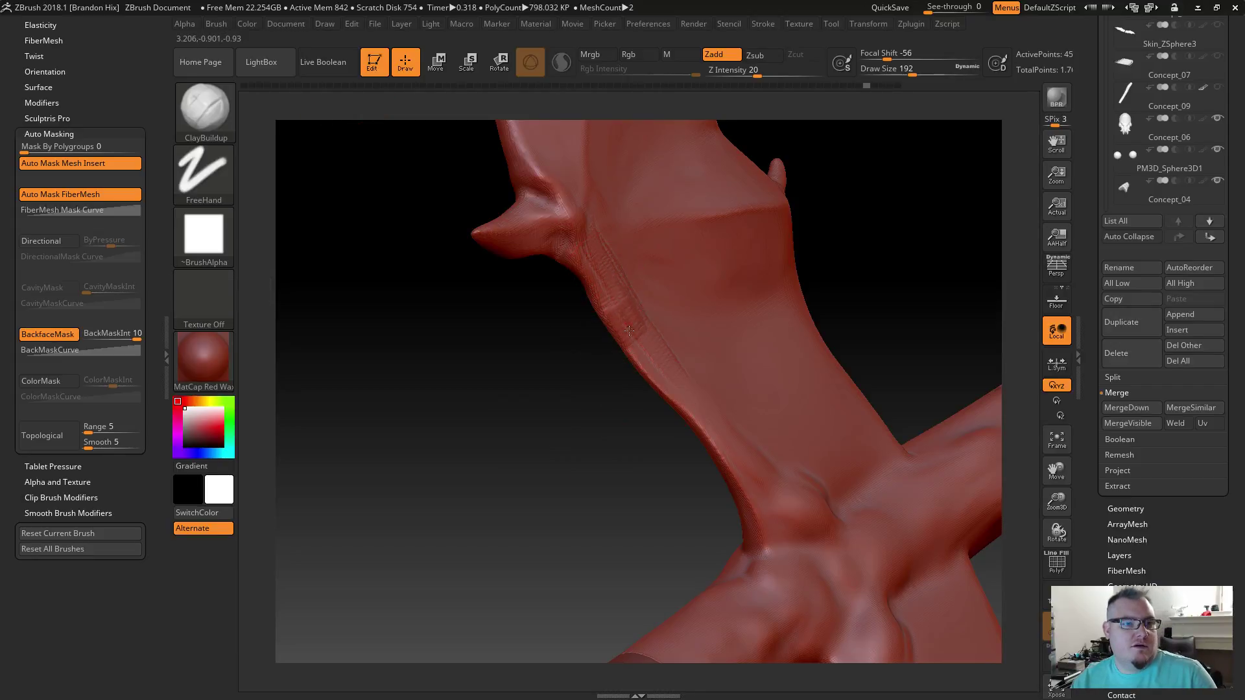
Step: Try to thicken the wing's upper arm with backface-masked ClayBuildup strokes, inspect it from the front, and undo them
mouse_move(579, 418)
mouse_down()
mouse_move(564, 428)
mouse_move(687, 421)
mouse_move(571, 422)
mouse_up()
mouse_move(593, 321)
mouse_down()
mouse_move(617, 292)
mouse_move(674, 415)
mouse_up()
drag(623, 305, 687, 435)
mouse_move(564, 422)
mouse_down()
mouse_move(649, 408)
mouse_move(613, 398)
mouse_move(601, 423)
mouse_up()
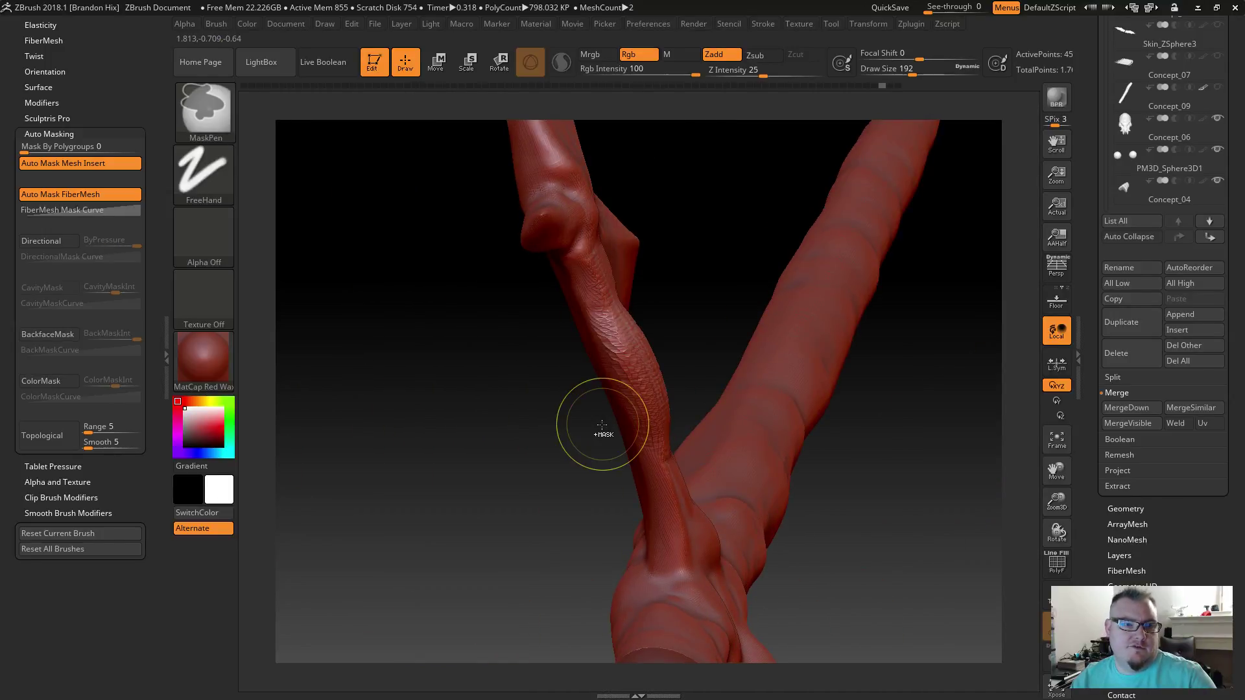
drag(527, 450, 421, 434)
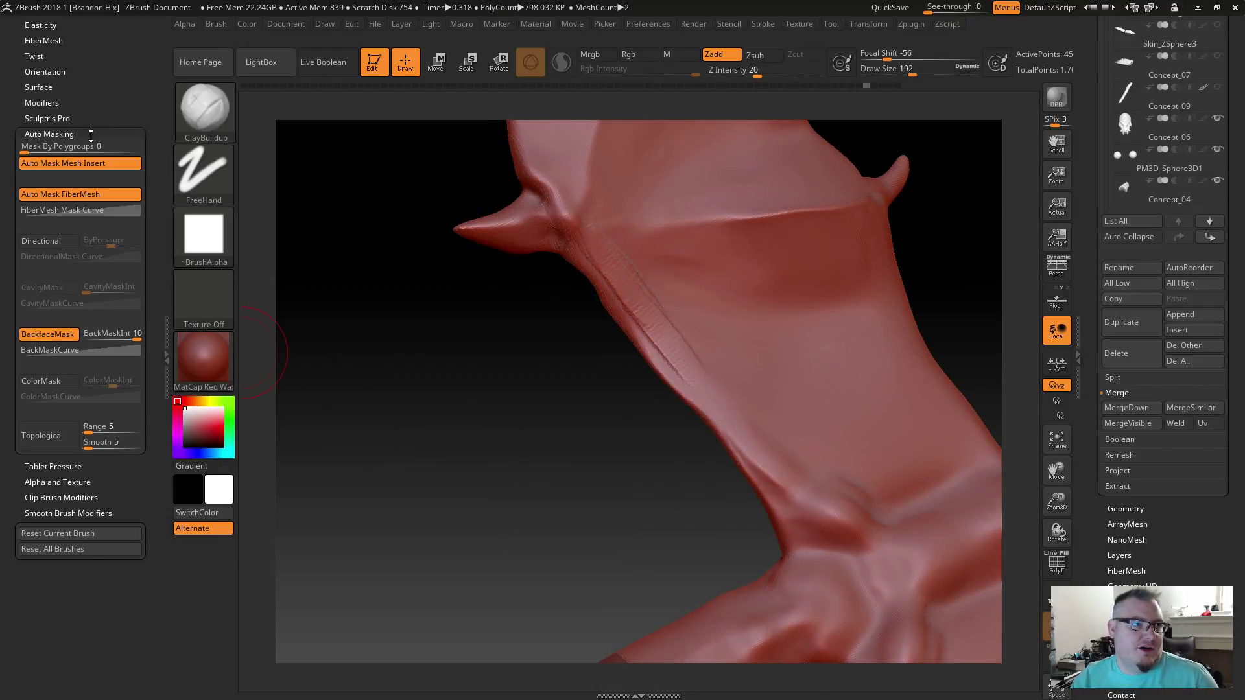
drag(635, 426, 605, 369)
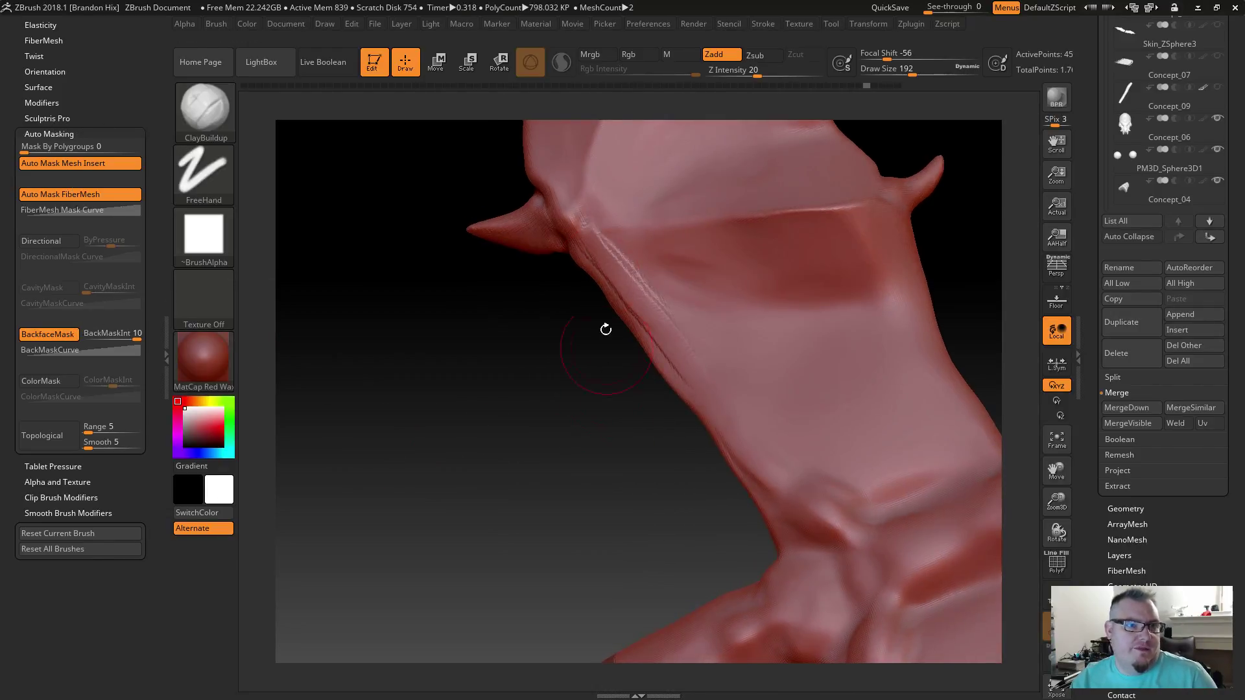
mouse_move(621, 299)
mouse_down()
mouse_move(675, 389)
mouse_move(622, 278)
mouse_move(681, 395)
mouse_up()
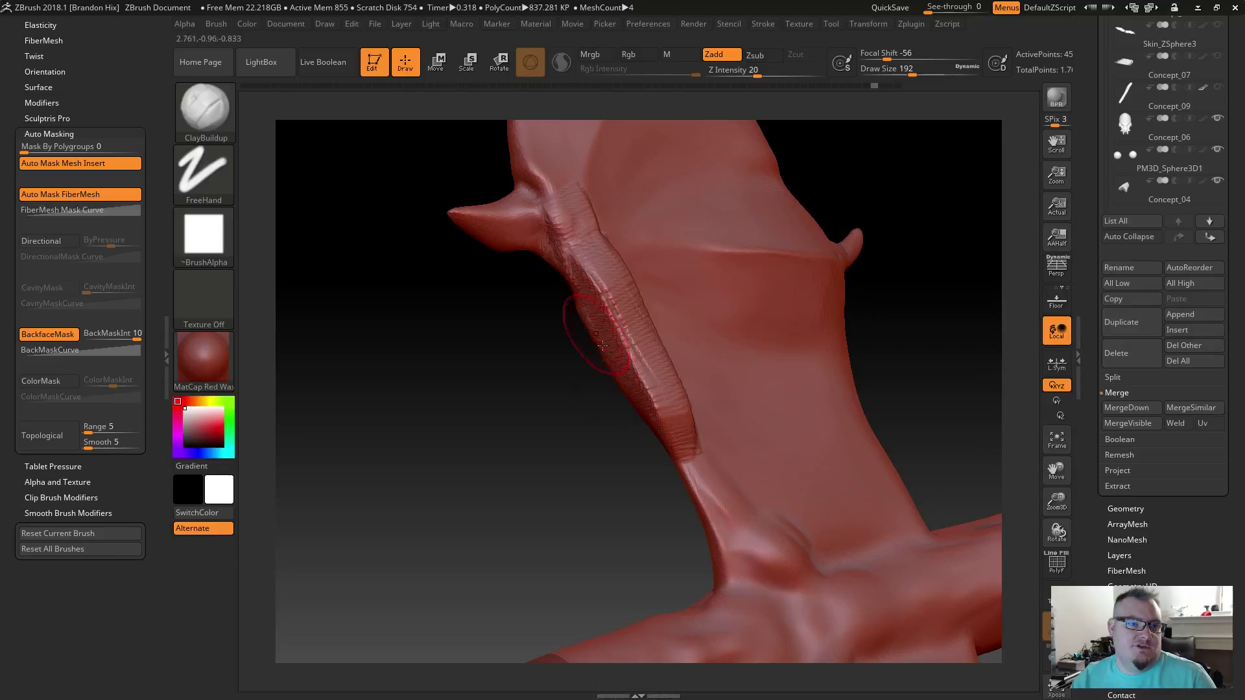
key(ctrl+z)
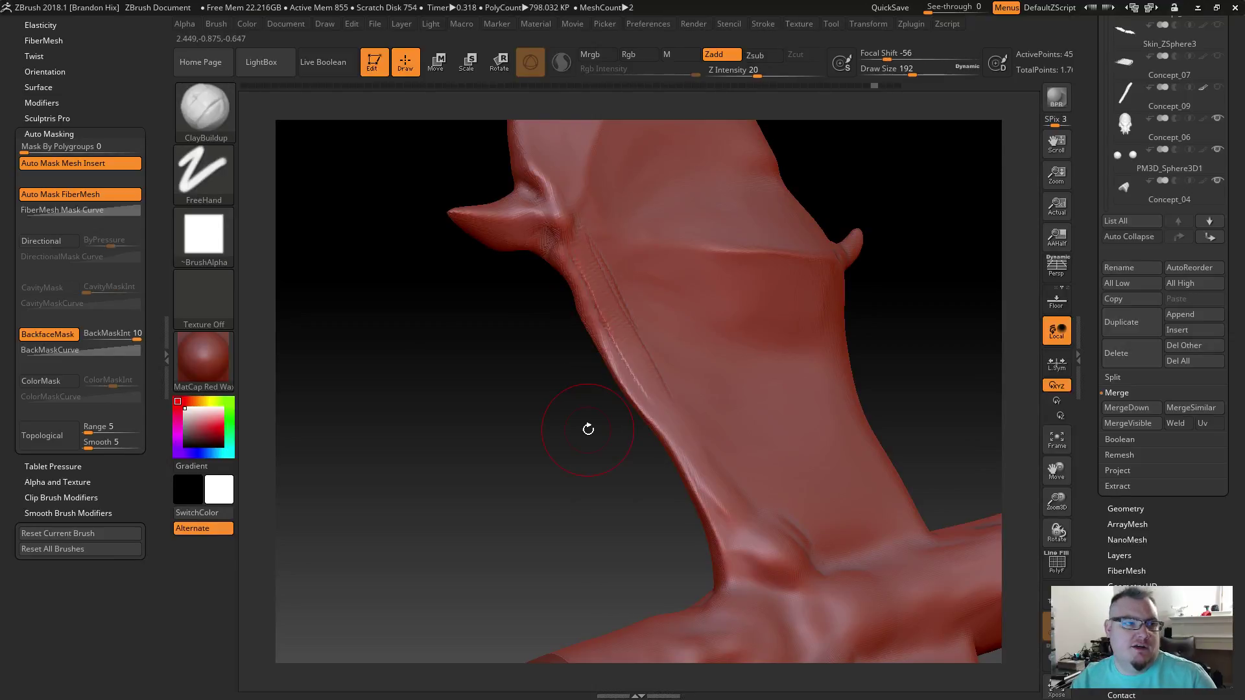
click(53, 339)
mouse_move(574, 273)
mouse_down()
mouse_move(626, 395)
mouse_move(570, 397)
mouse_move(550, 415)
mouse_up()
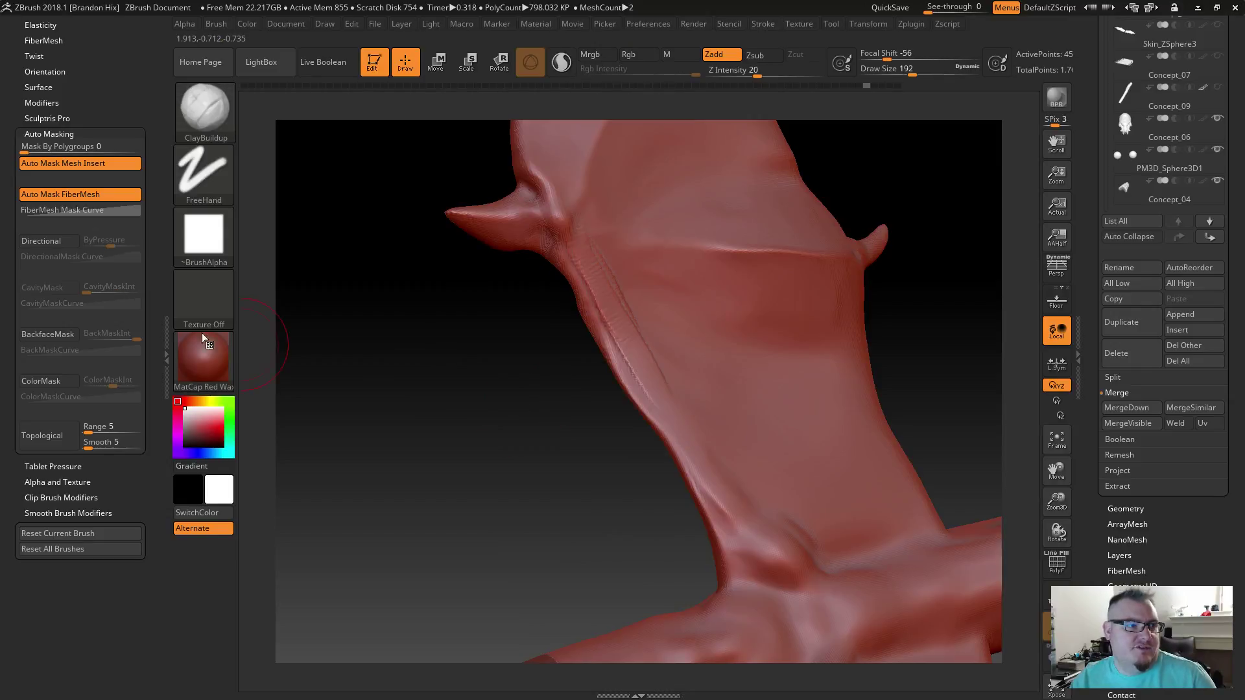
click(47, 334)
drag(486, 411, 499, 415)
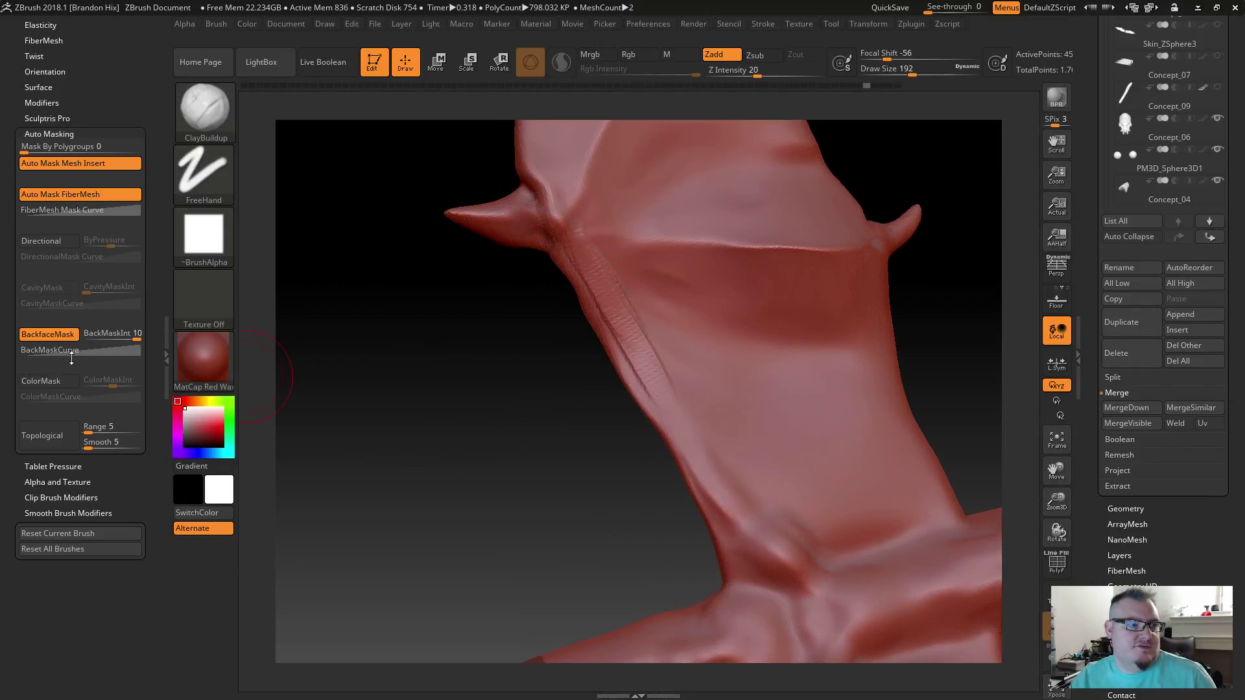
Step: Build up the wing's upper arm from the large spike down to the shoulder with ClayBuildup strokes and smooth them
mouse_move(587, 324)
mouse_down()
mouse_move(603, 298)
mouse_move(694, 448)
mouse_up()
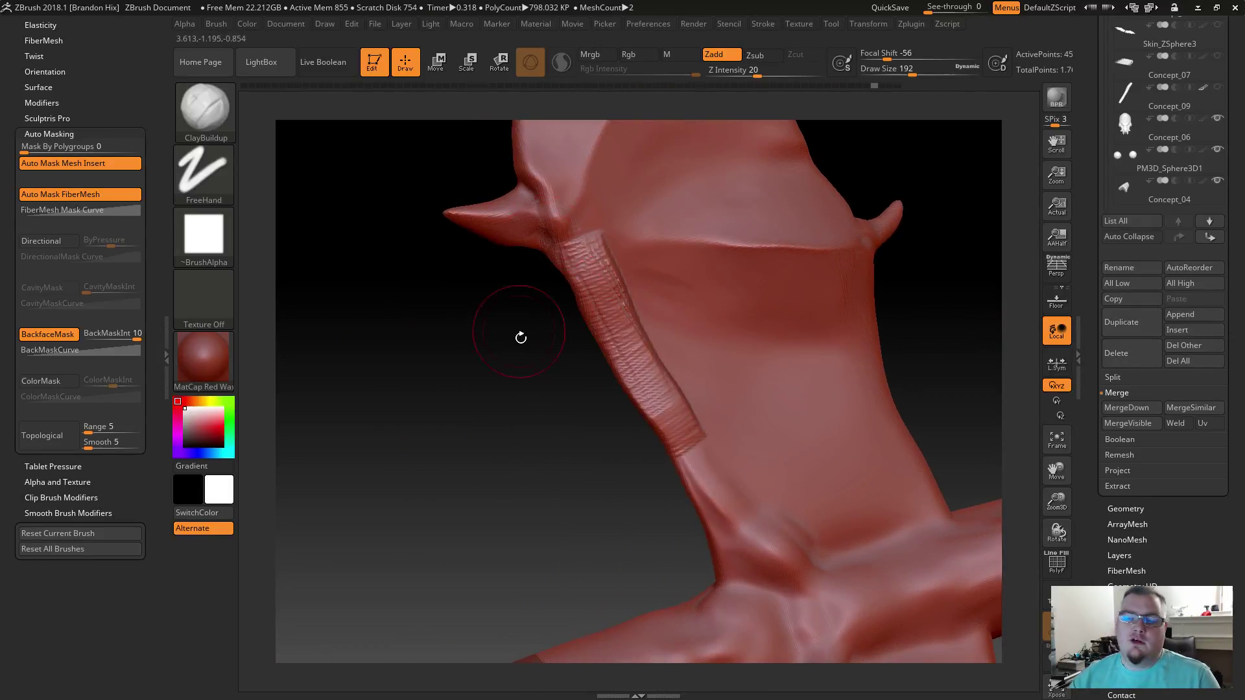
mouse_move(605, 242)
shift+mouse_down()
mouse_move(616, 305)
mouse_move(676, 405)
shift+mouse_up()
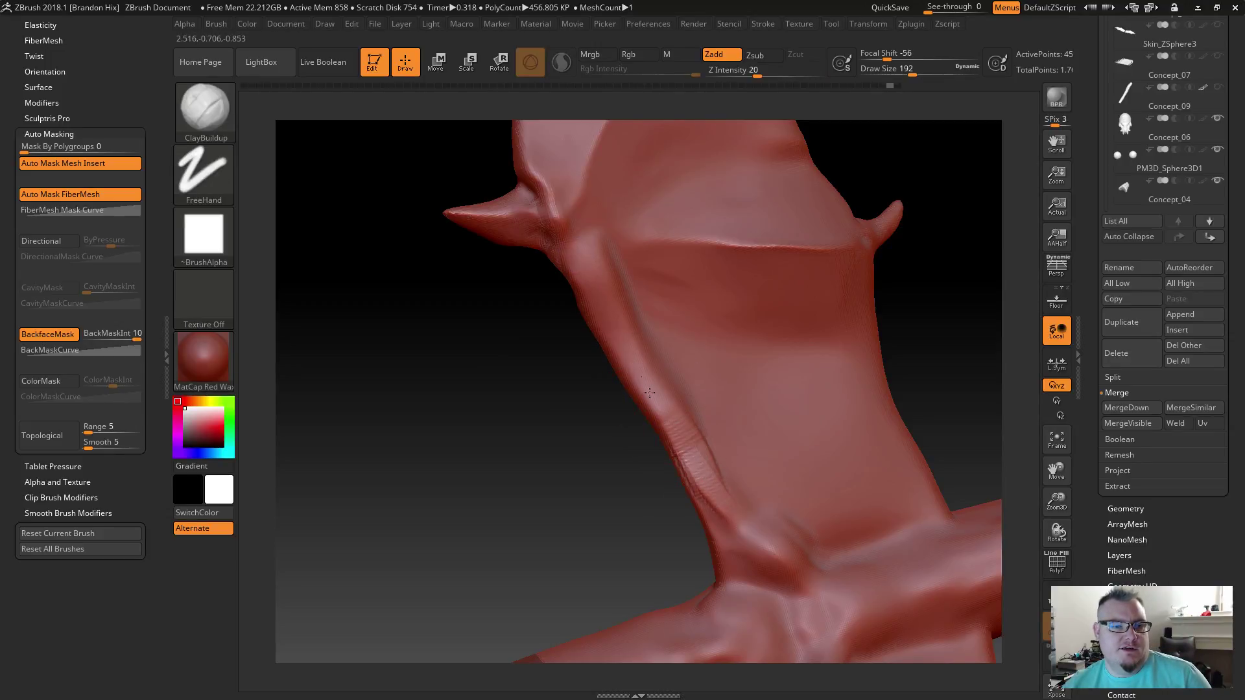
drag(650, 393, 733, 509)
drag(609, 312, 555, 238)
drag(686, 448, 589, 253)
shift+drag(633, 353, 724, 513)
Step: Add clay at the lower end of the upper arm and smooth it into the shoulder joint
drag(565, 468, 643, 418)
mouse_move(567, 297)
mouse_down()
mouse_move(561, 263)
mouse_move(574, 327)
mouse_up()
mouse_move(581, 390)
mouse_down()
mouse_move(593, 563)
mouse_move(577, 376)
mouse_move(493, 273)
mouse_move(520, 375)
mouse_up()
mouse_move(622, 540)
mouse_down()
mouse_move(632, 593)
mouse_move(608, 519)
mouse_up()
shift+drag(634, 574, 581, 467)
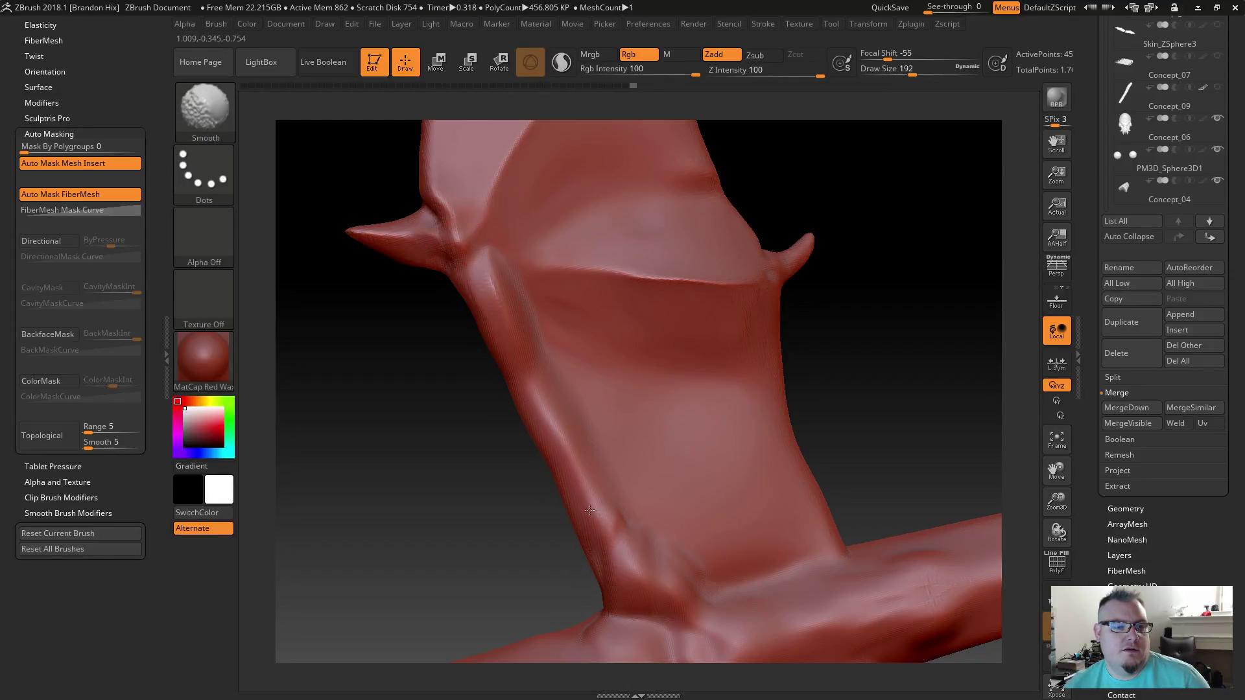
Step: Add a ClayBuildup stroke under the lower membrane ridge running to the rear spike, smooth it, and check the wing
drag(515, 513, 468, 468)
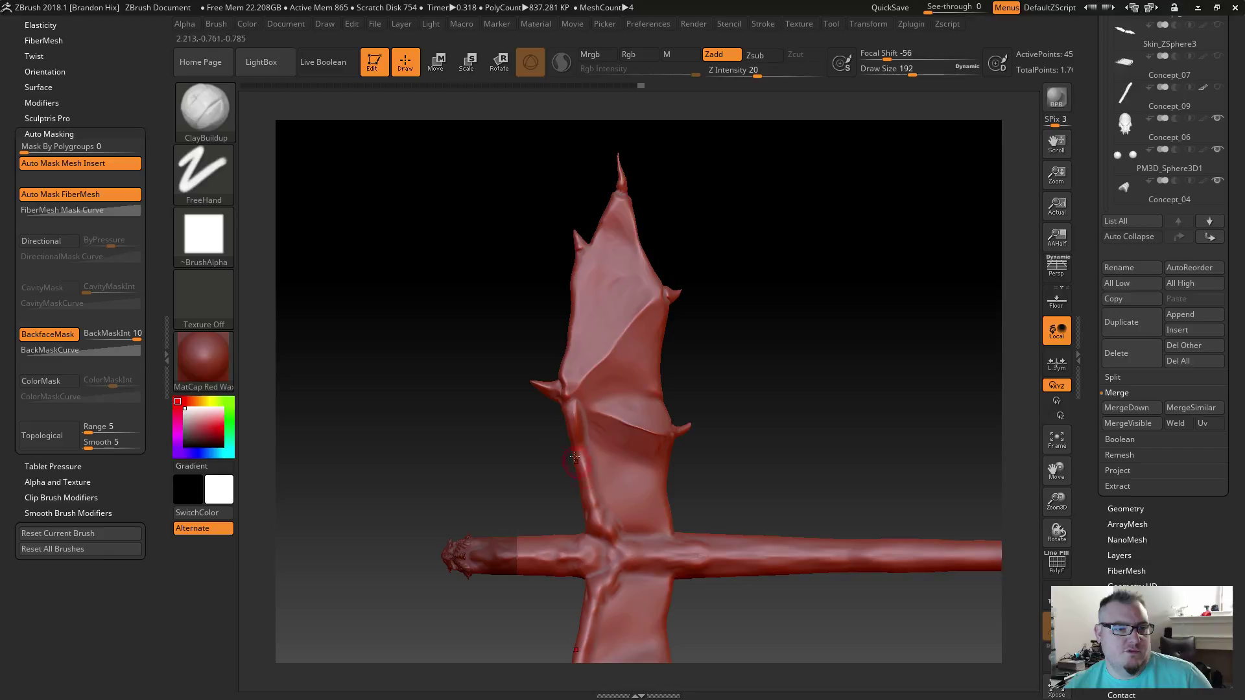
drag(499, 457, 667, 336)
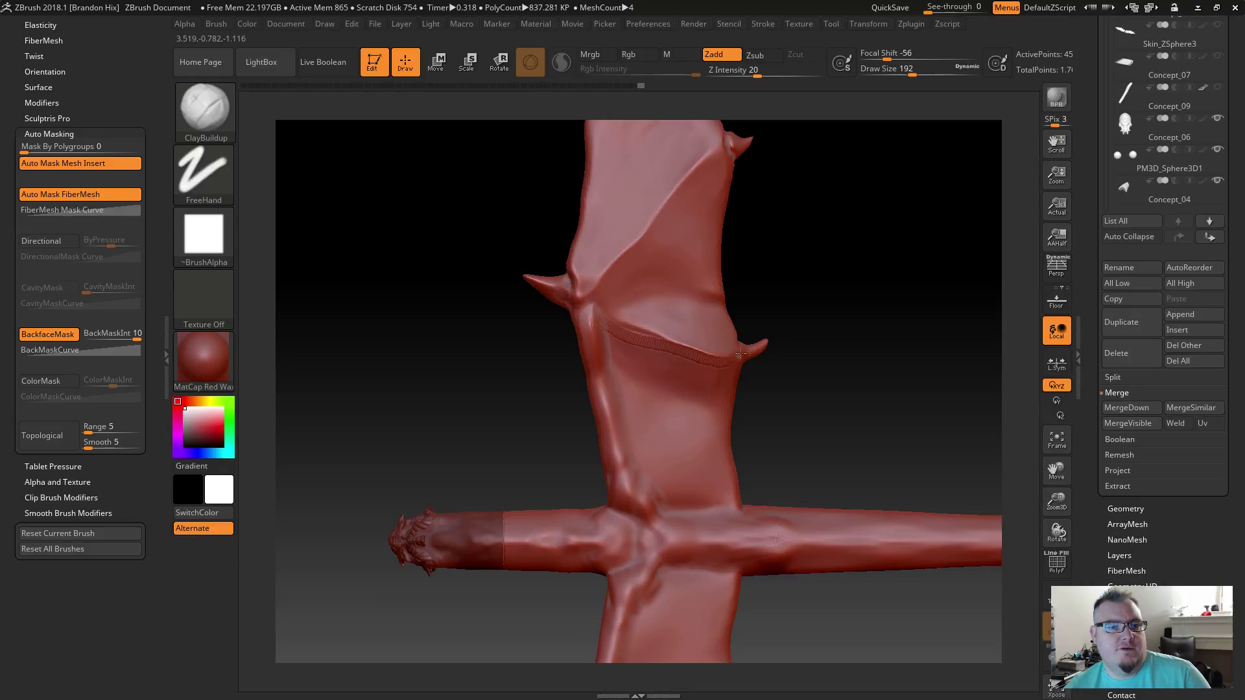
key(shift)
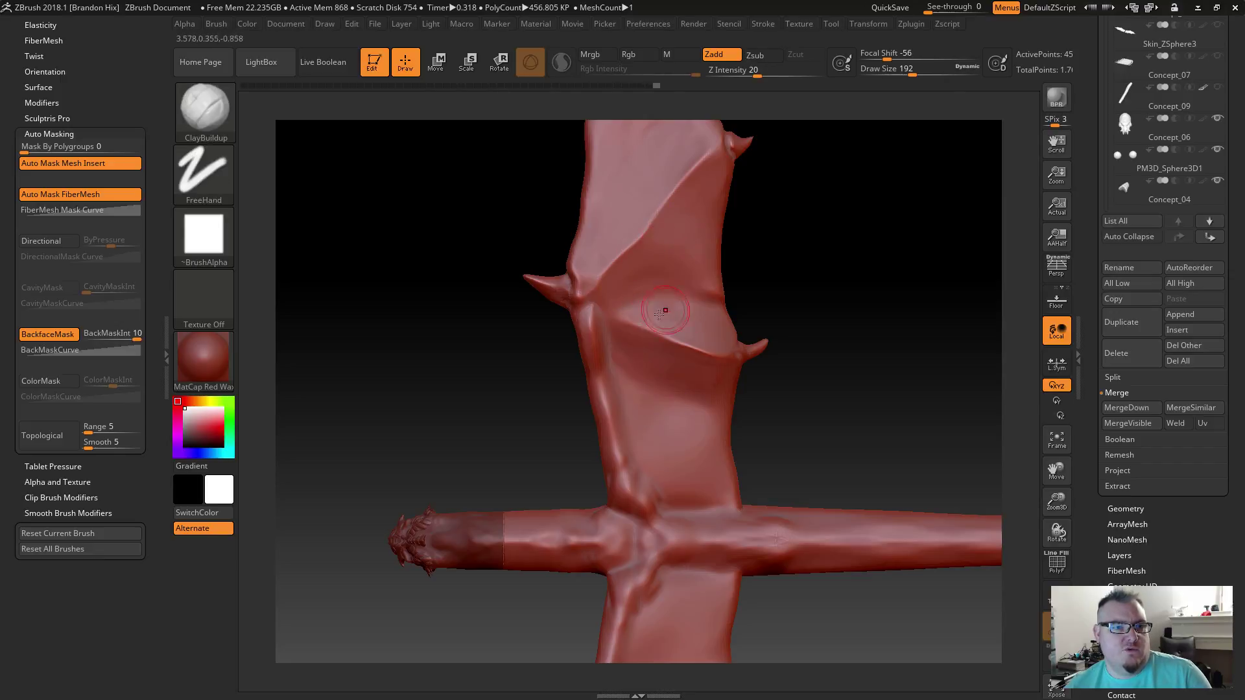
mouse_move(546, 364)
mouse_down()
mouse_move(545, 406)
mouse_move(545, 395)
mouse_up()
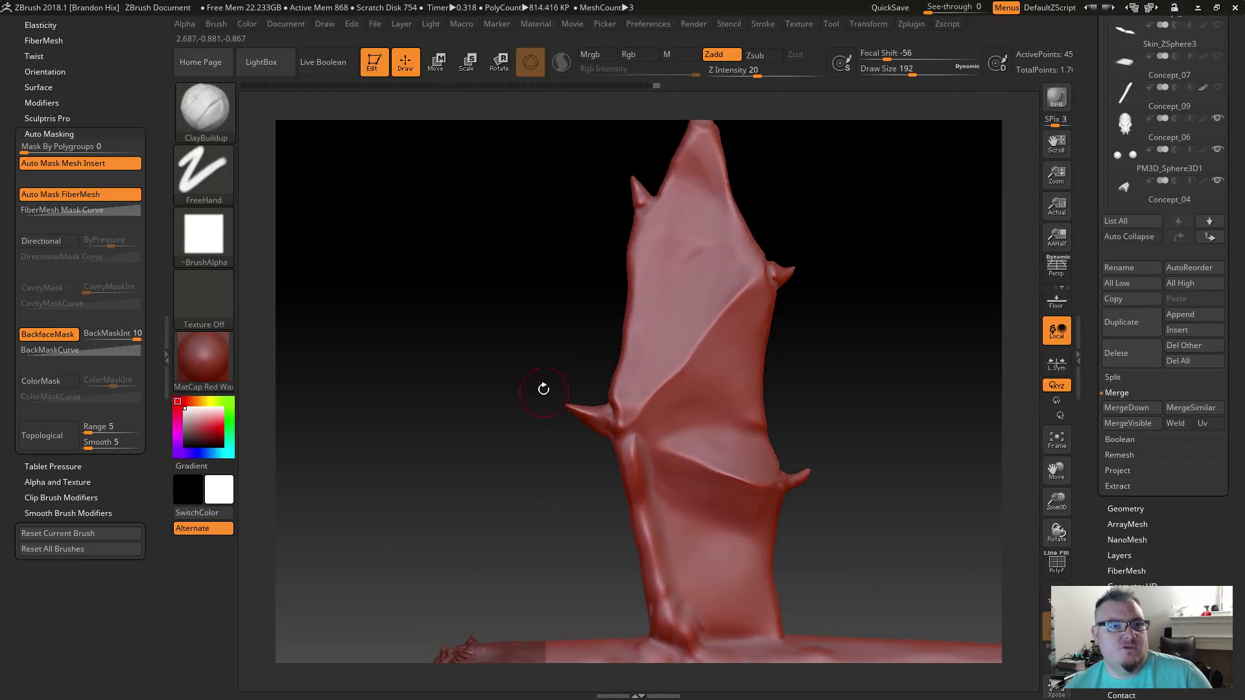
drag(532, 341, 611, 236)
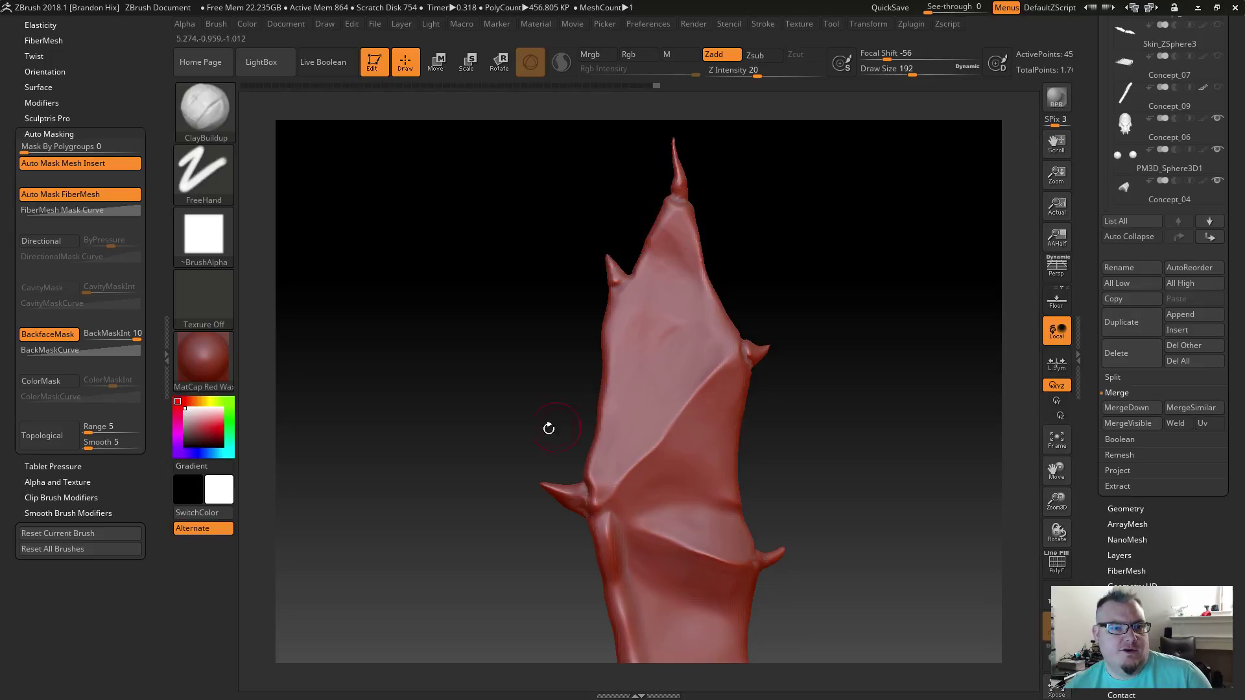
Step: Refine the base of the wing membrane beside the shoulder with ClayBuildup and smoothing strokes
drag(564, 425, 514, 255)
key(shift)
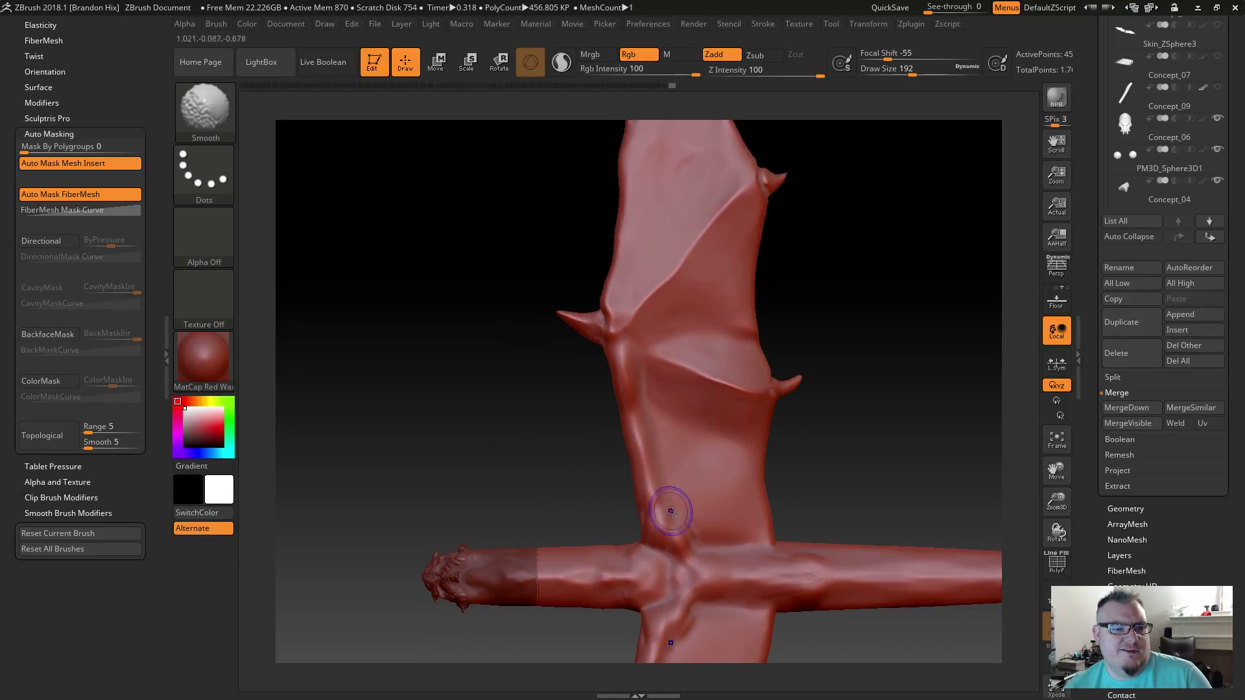
alt+drag(595, 437, 549, 323)
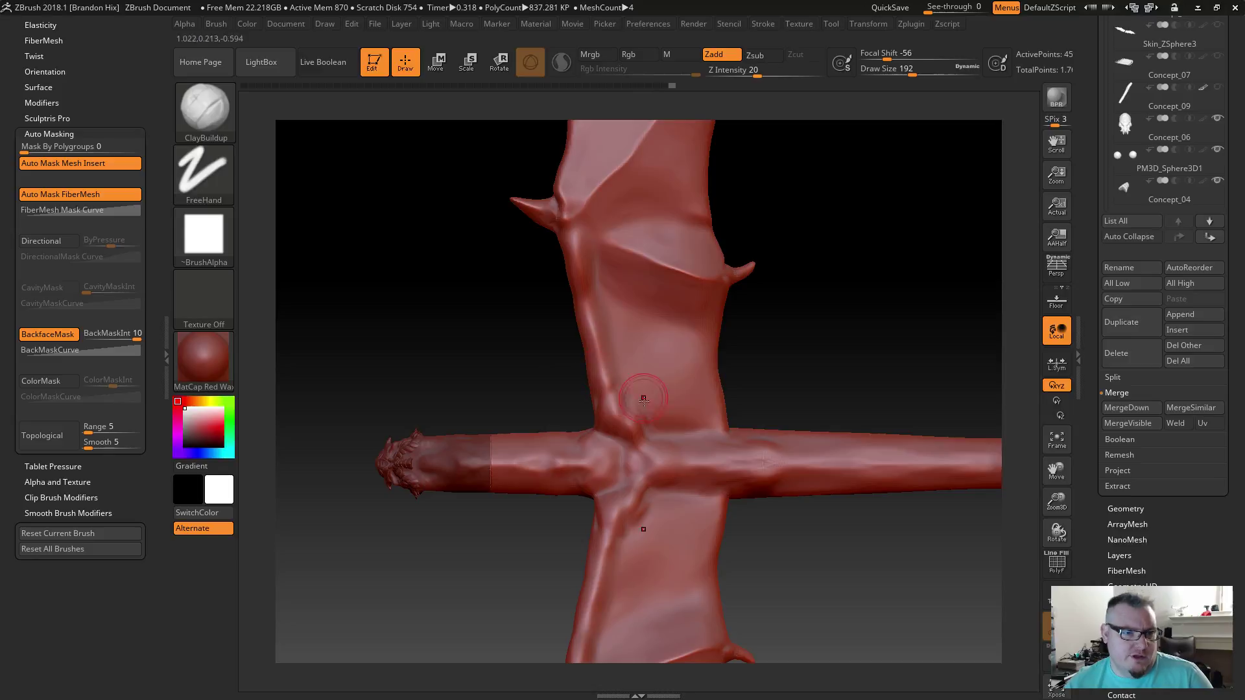
key(shift)
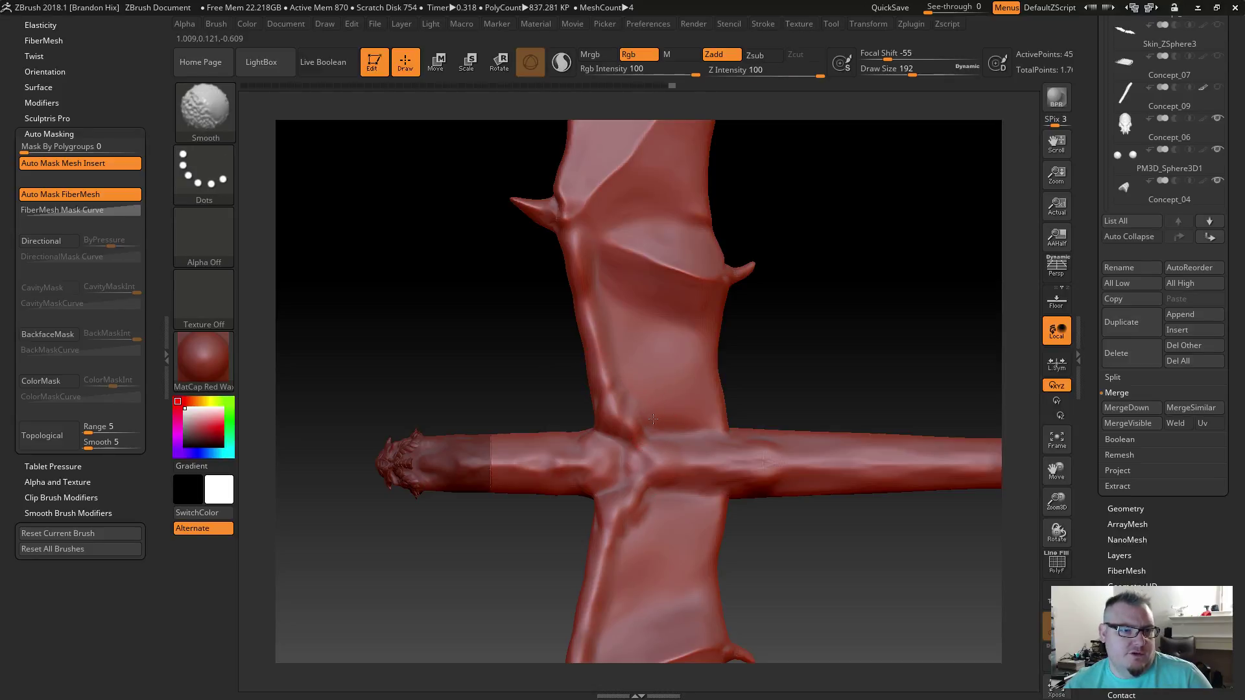
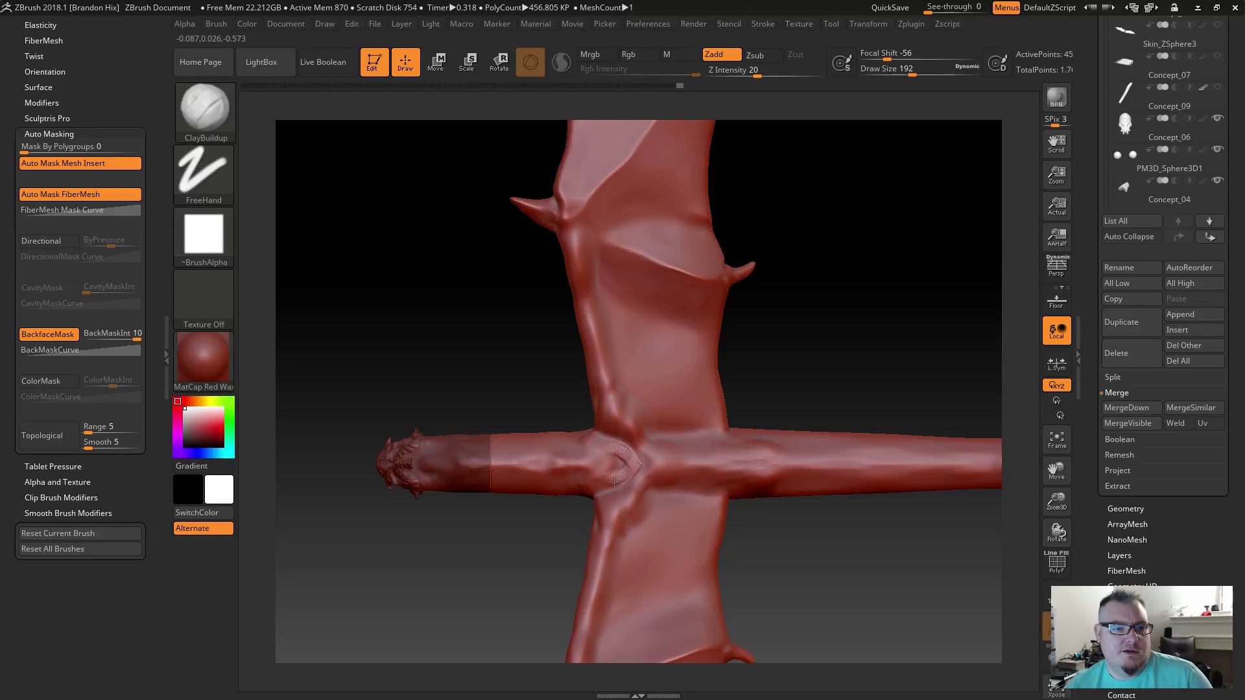
Step: Build up clay on the centre of the back between the wing shoulders and smooth it
mouse_move(603, 483)
mouse_down()
mouse_move(616, 457)
mouse_move(640, 466)
mouse_move(619, 475)
mouse_up()
mouse_move(502, 428)
mouse_down()
mouse_move(486, 320)
mouse_move(579, 443)
mouse_move(571, 428)
mouse_move(576, 465)
mouse_up()
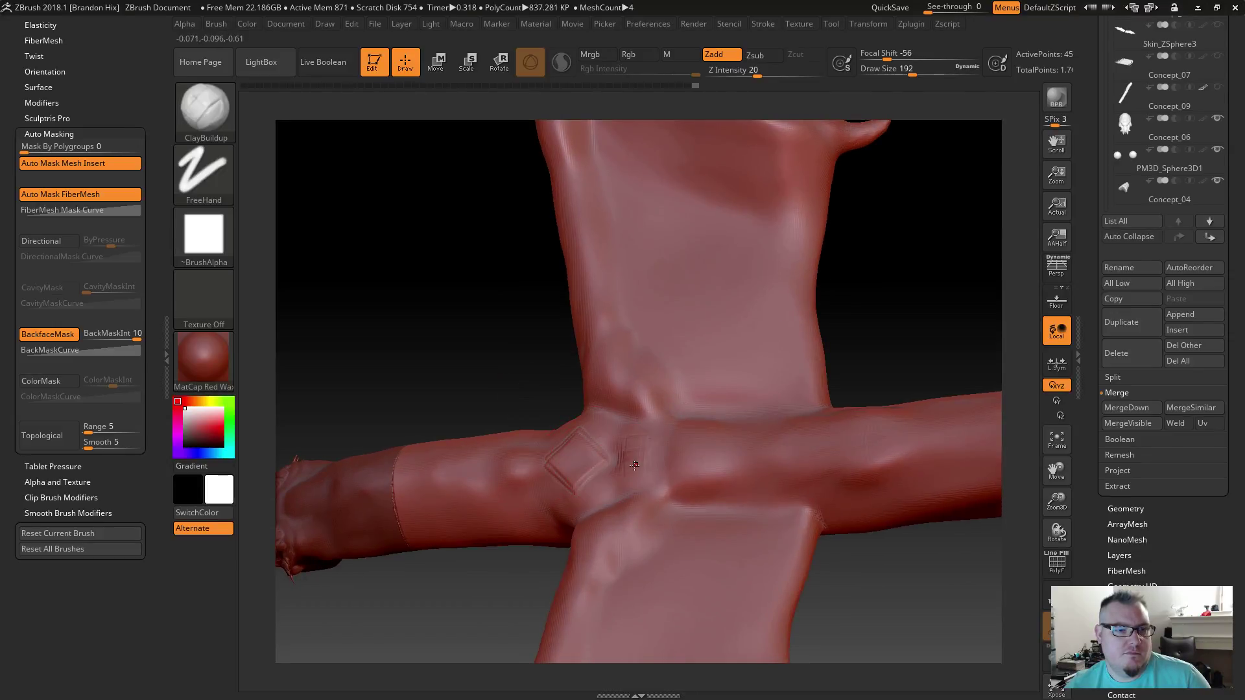
shift+drag(563, 469, 626, 454)
Step: Reduce the draw size to 59, add a row of vertebra bumps along the spine between the wings, and smooth them
key(bracketleft)
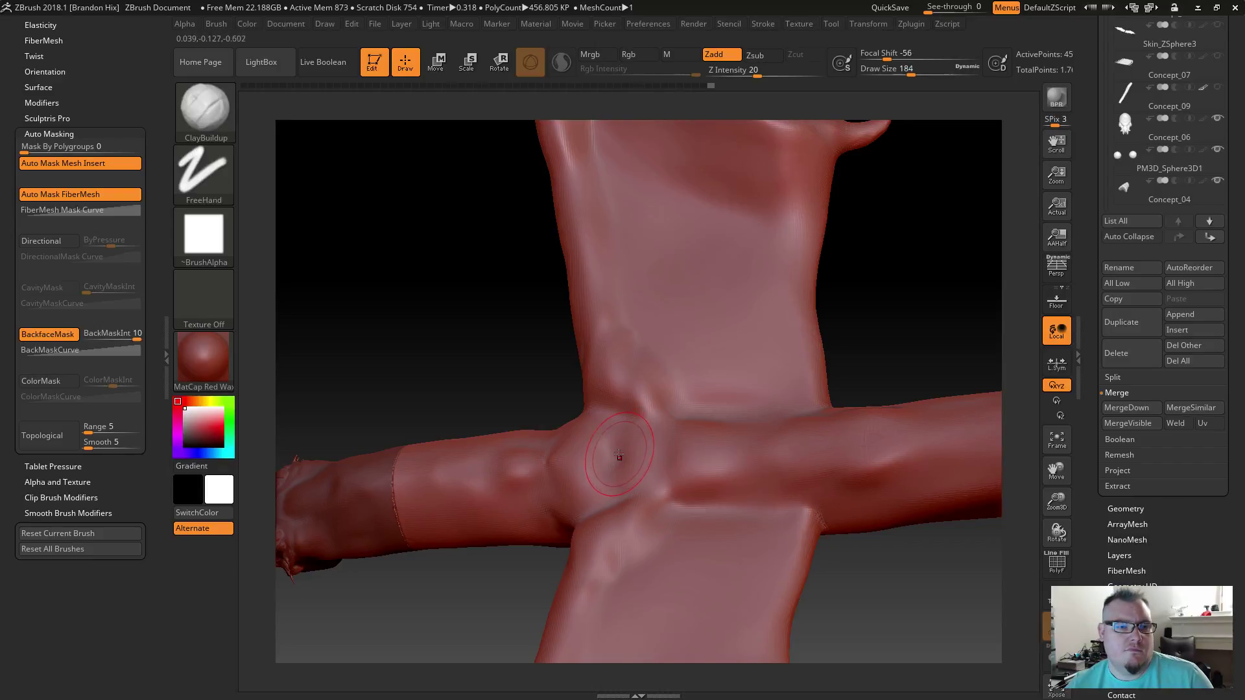
key(s)
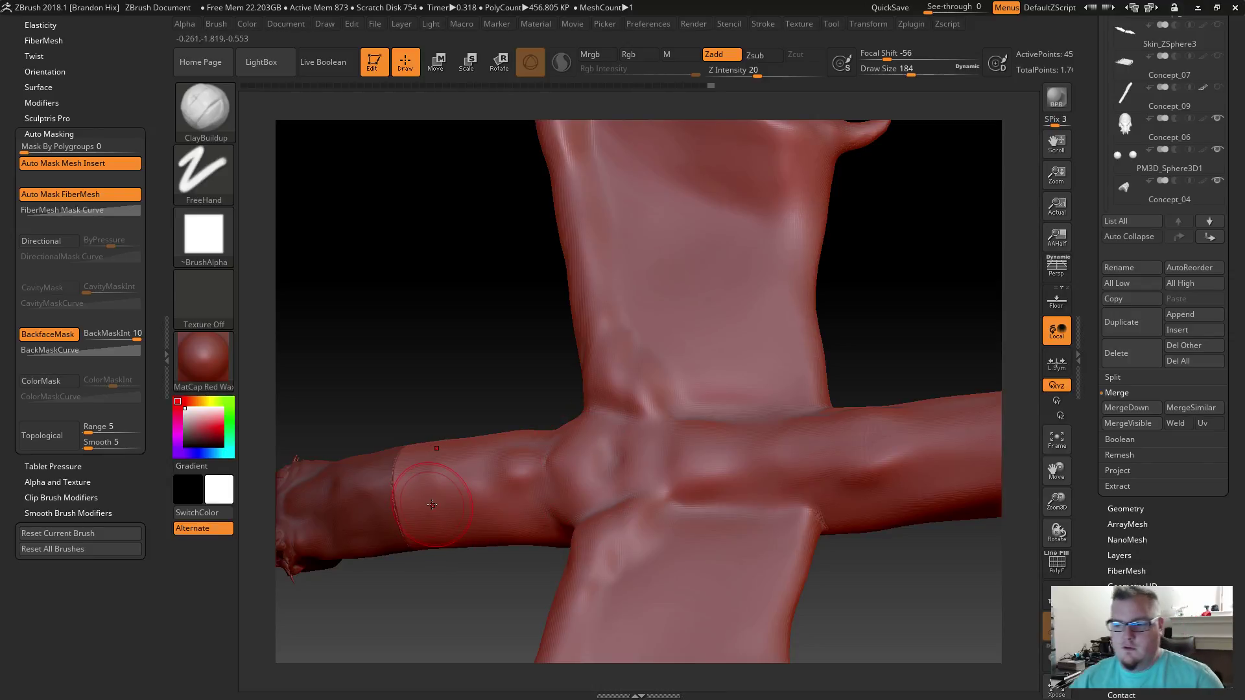
key(s)
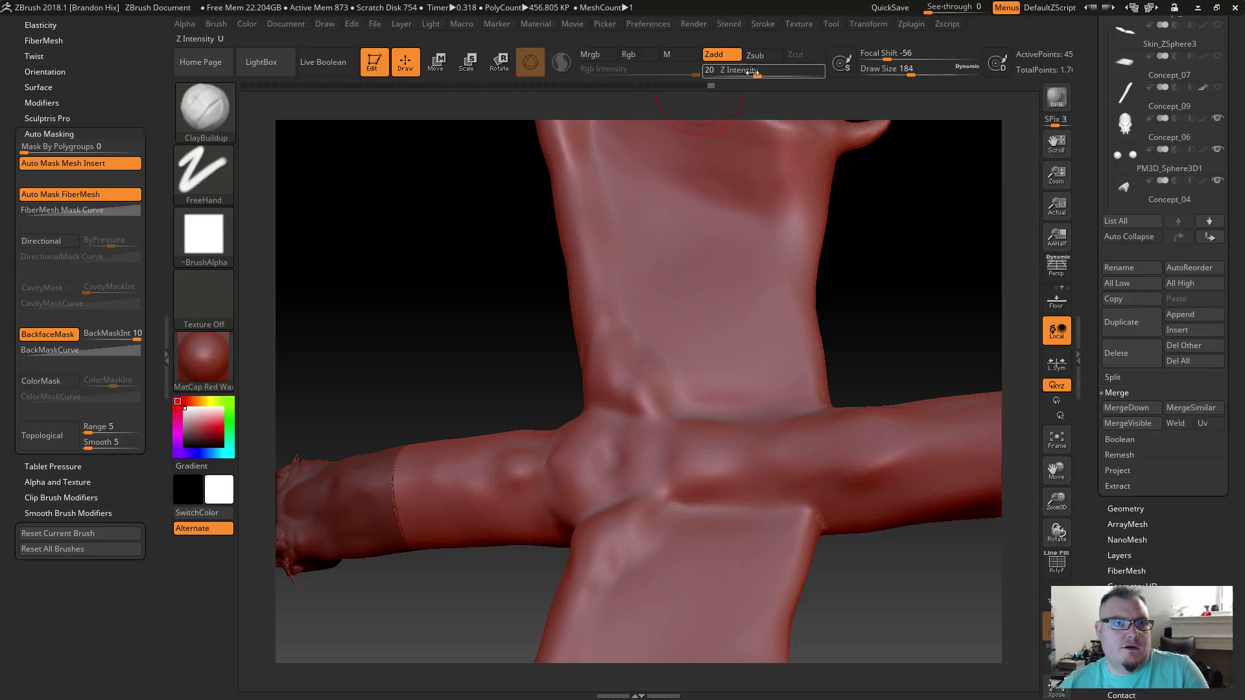
drag(911, 74, 890, 74)
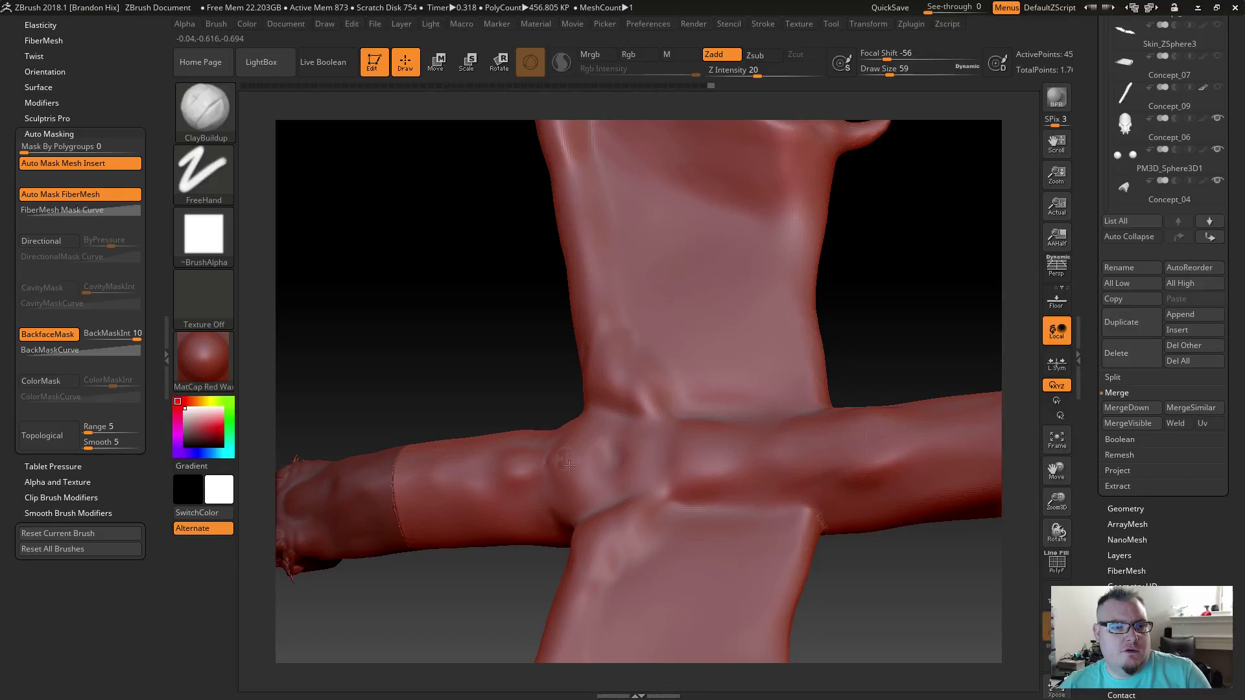
mouse_move(626, 462)
mouse_down()
mouse_move(607, 449)
mouse_move(663, 454)
mouse_up()
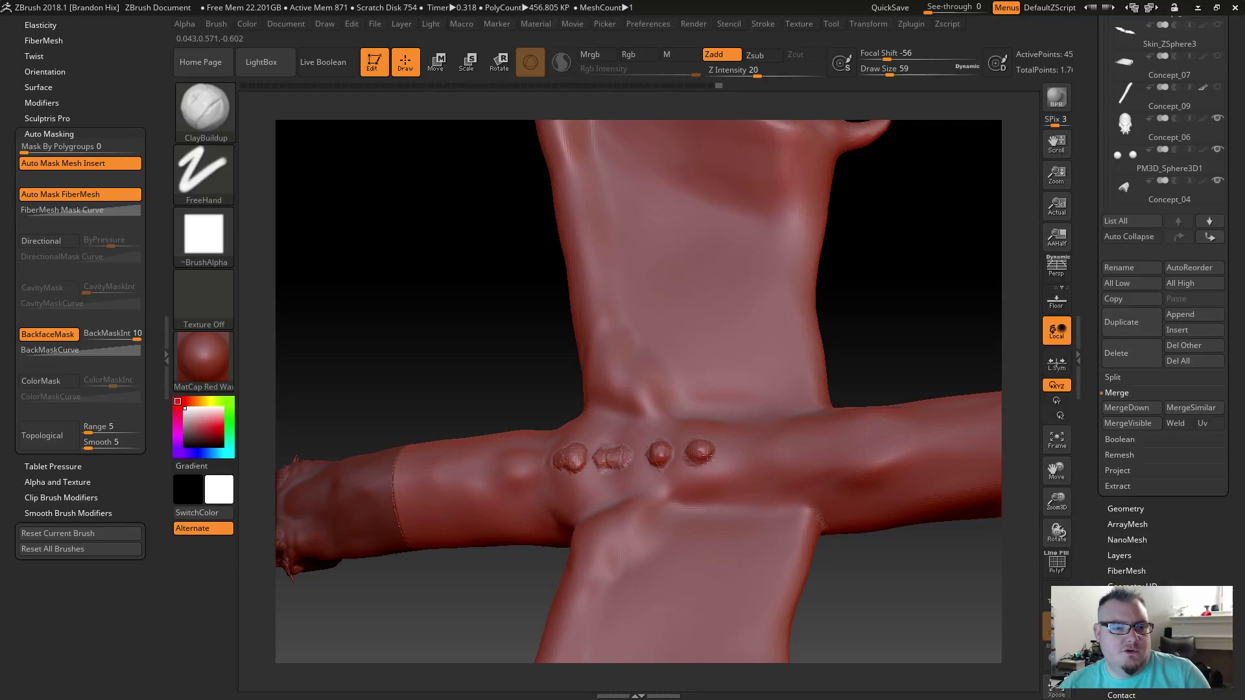
drag(749, 446, 746, 452)
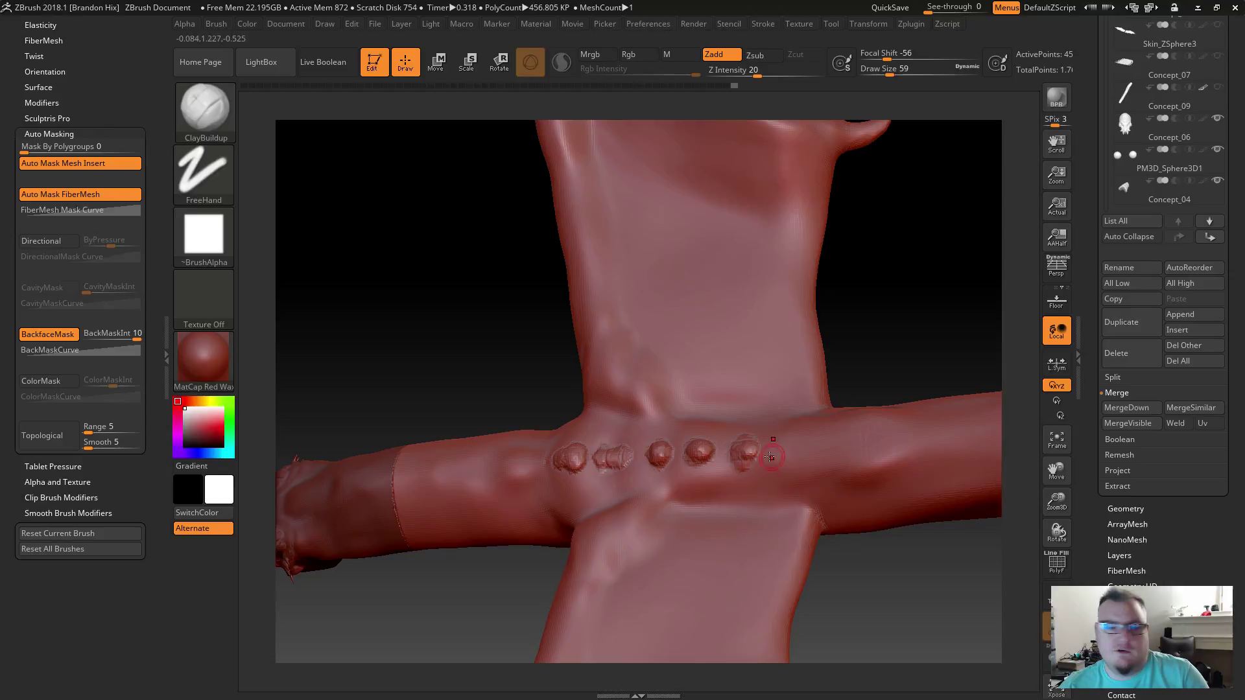
drag(791, 446, 784, 452)
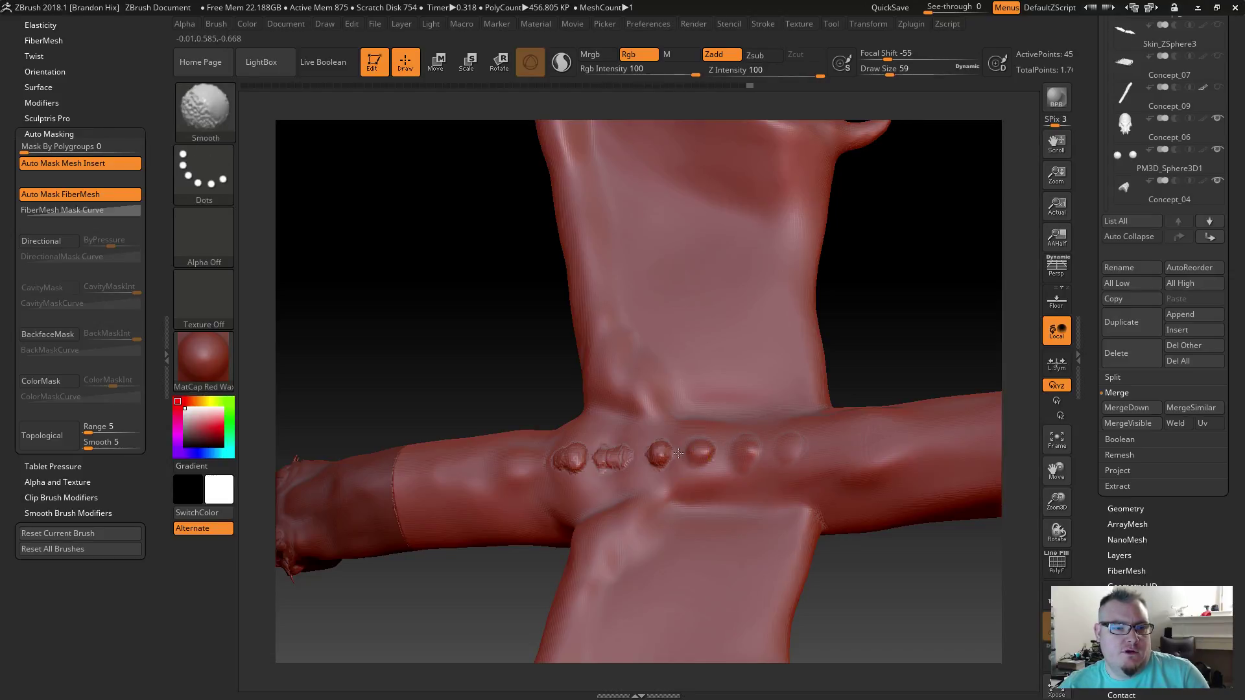
shift+drag(624, 461, 610, 468)
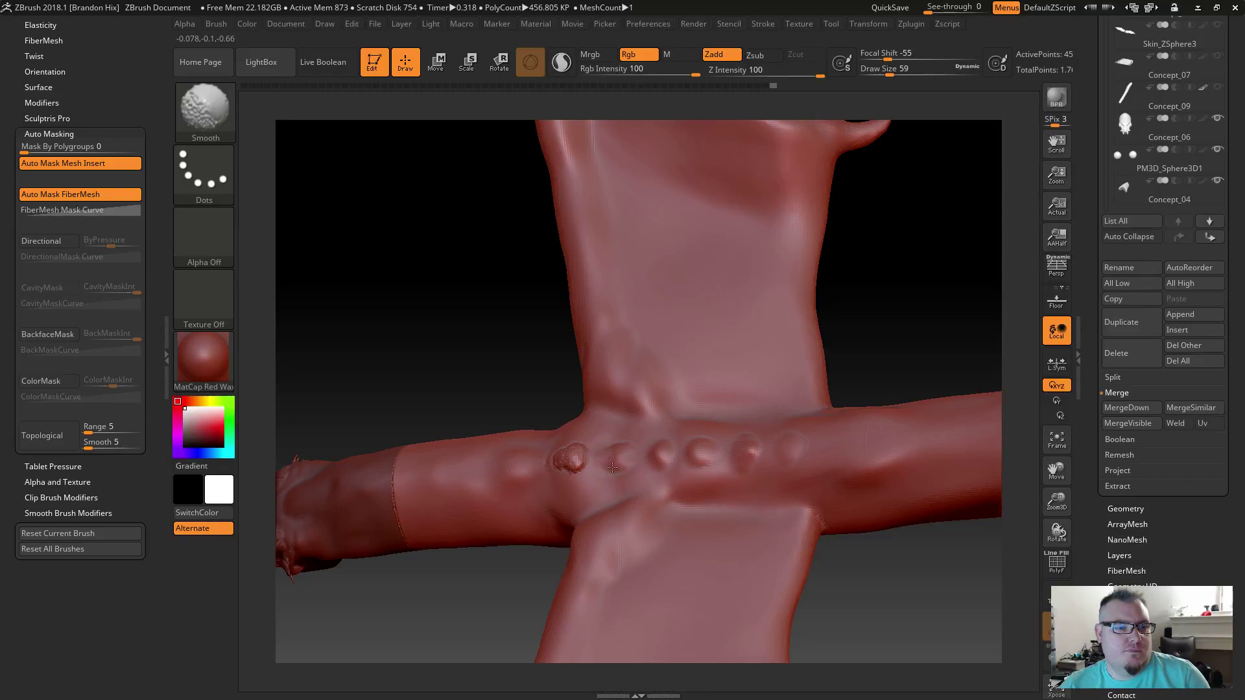
key(shift)
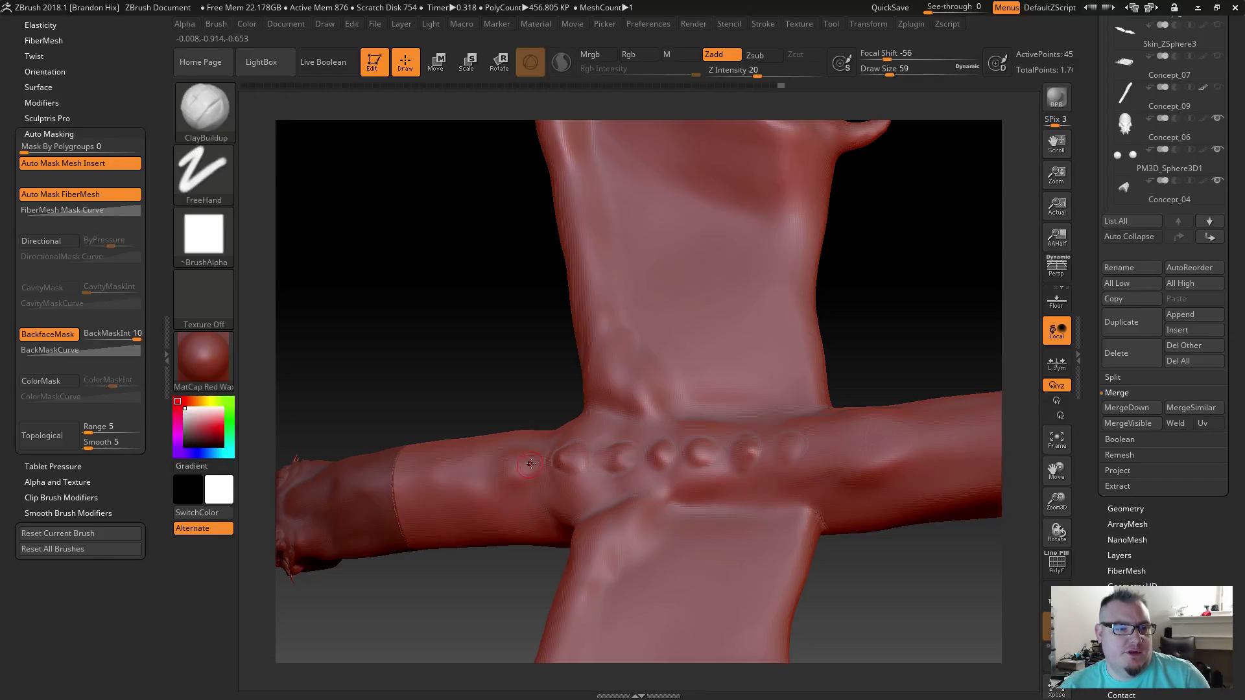
Step: Extend the row of vertebra bumps forward along the neck with ClayBuildup and smooth them into the surface
key(shift)
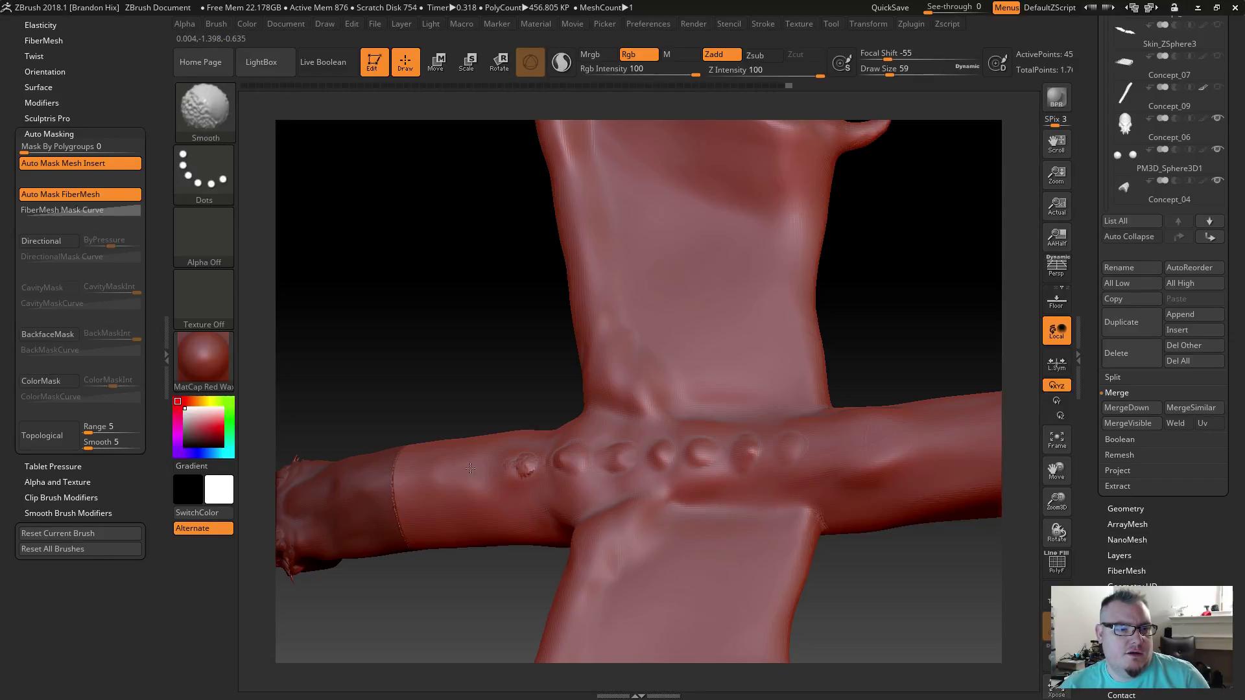
mouse_move(465, 467)
mouse_down()
mouse_move(475, 479)
mouse_move(404, 480)
mouse_move(514, 469)
mouse_up()
key(shift)
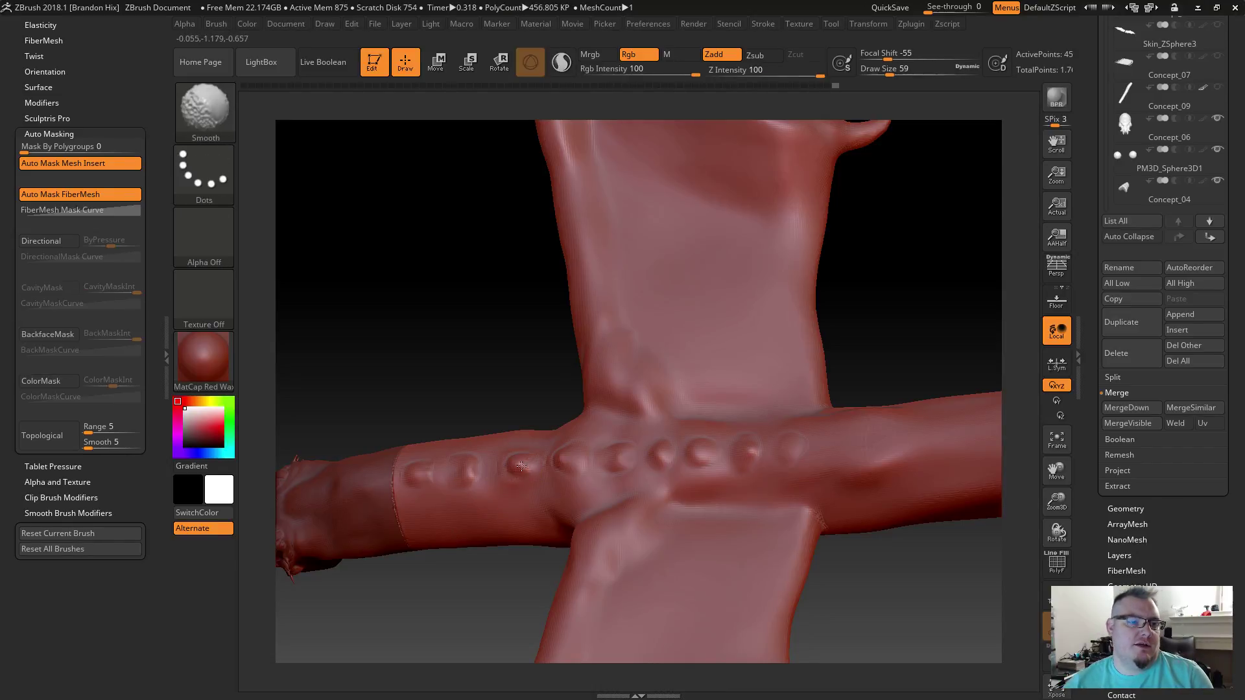
key(shift)
mouse_move(480, 363)
mouse_down()
mouse_move(440, 322)
mouse_move(442, 433)
mouse_up()
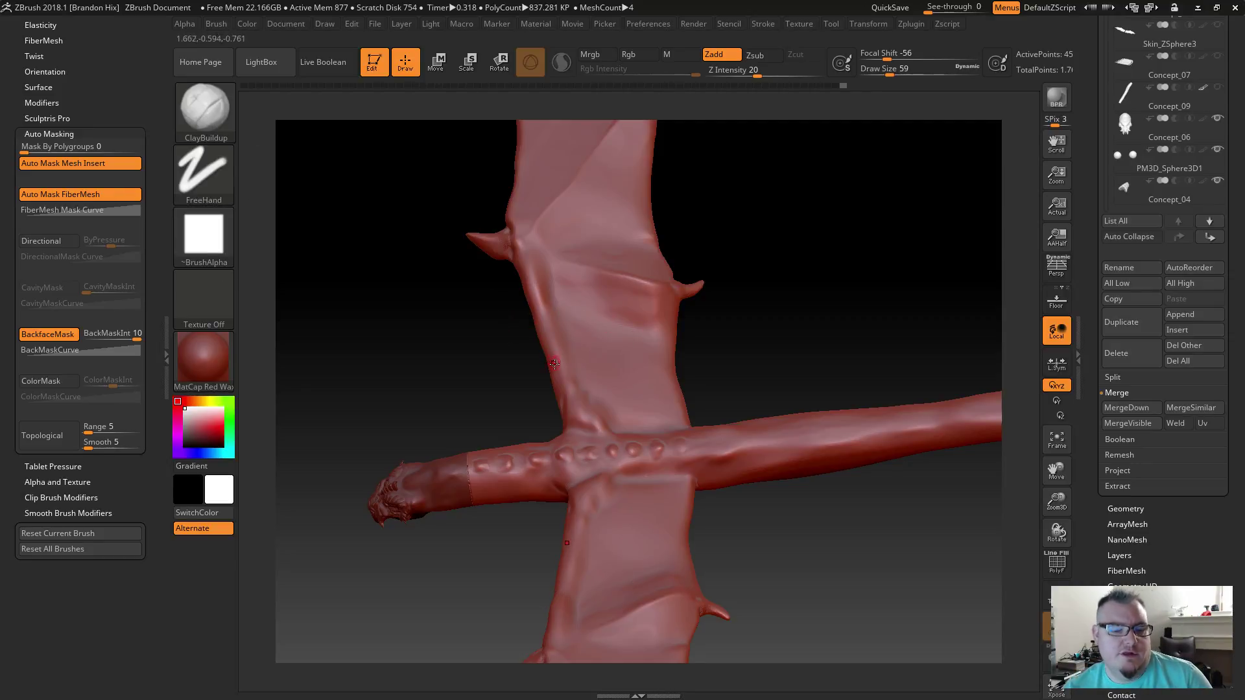
Step: Switch to the Inflat brush in subtractive mode with a draw size of 542
key(b)
key(i)
key(n)
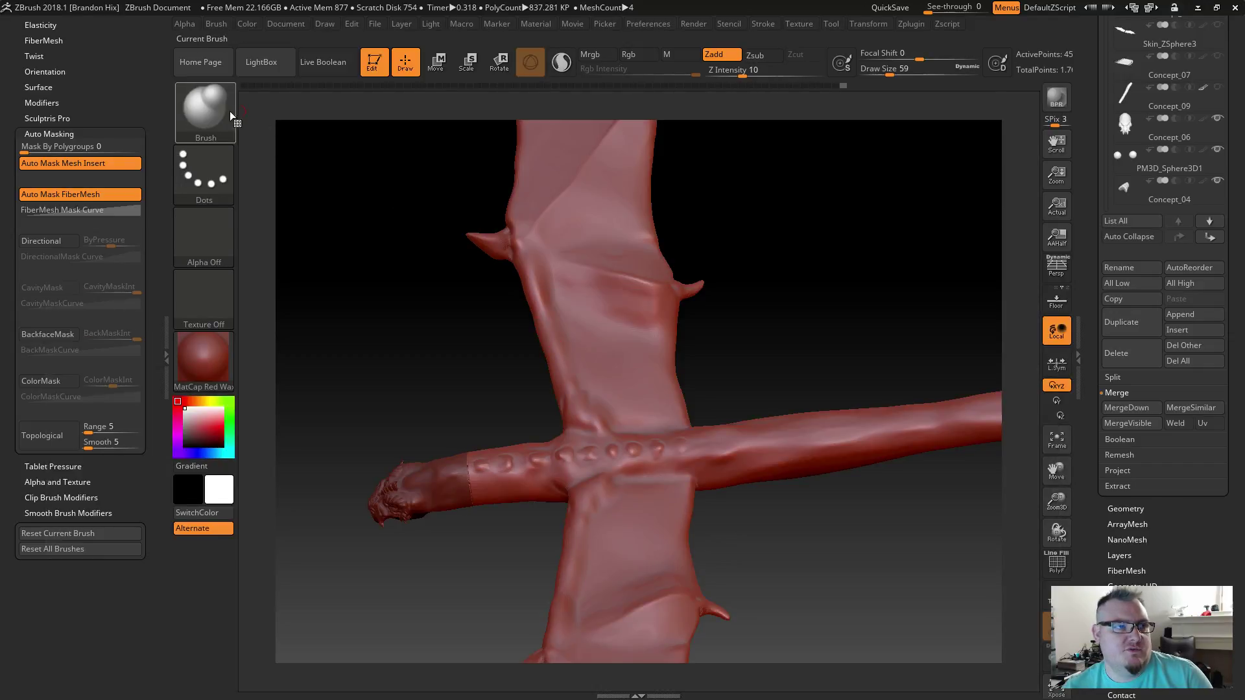
click(756, 55)
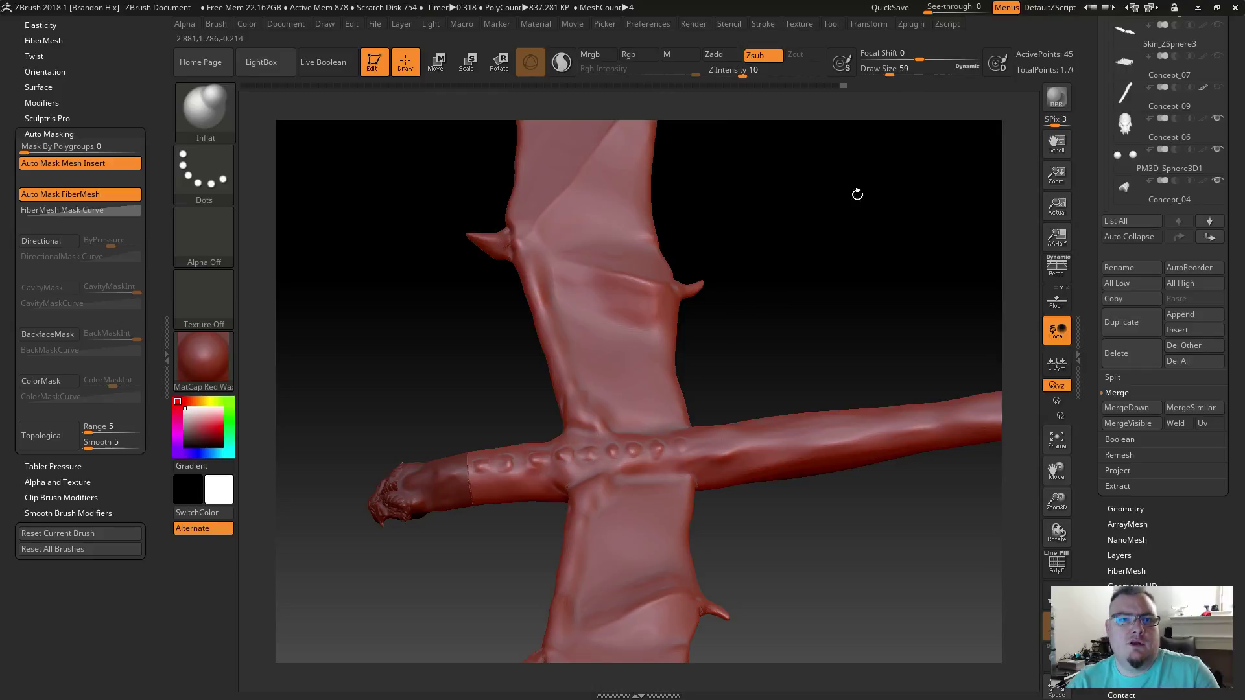
drag(898, 73, 946, 78)
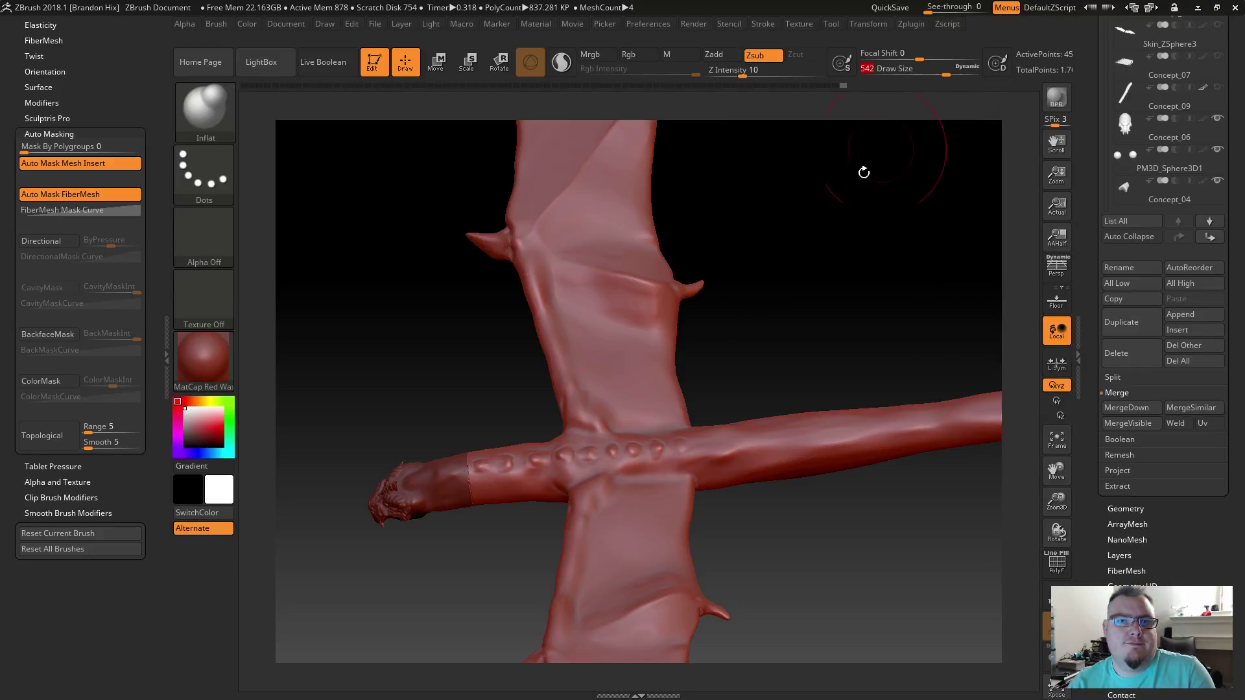
mouse_move(594, 356)
mouse_down()
mouse_move(607, 353)
mouse_move(647, 395)
mouse_up()
key(ctrl+z)
key(ctrl+z)
key(ctrl+z)
key(ctrl+z)
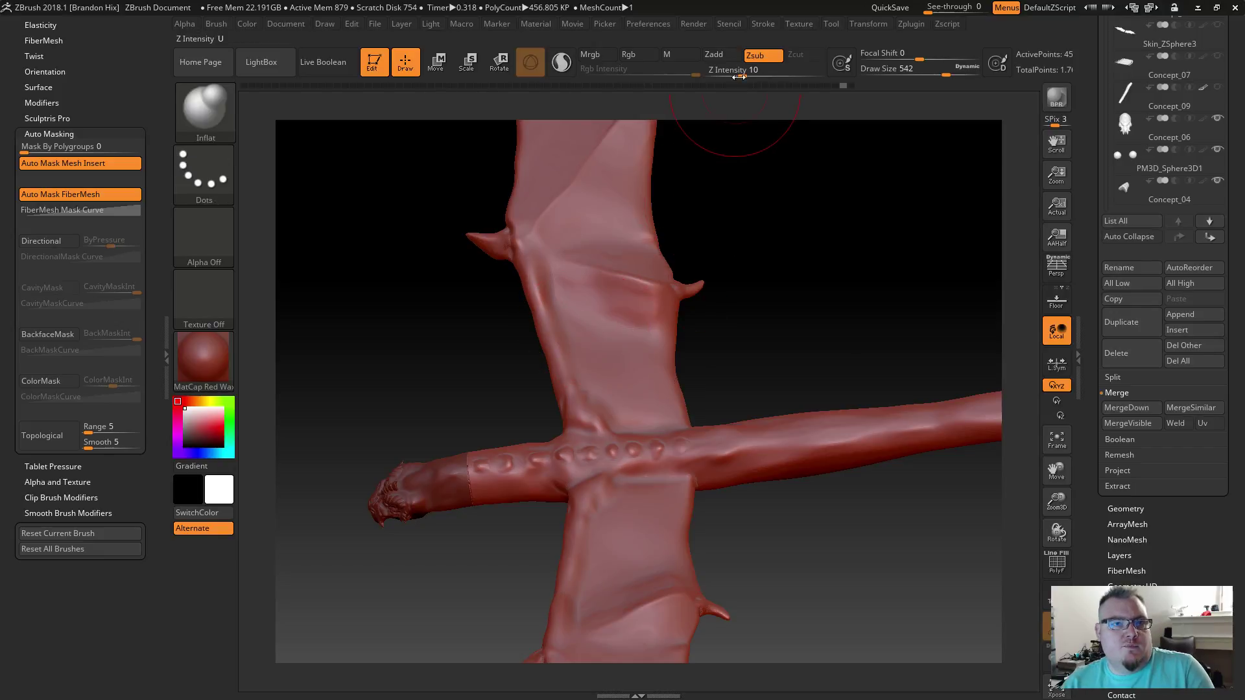
Step: Set the Z Intensity to 2 and thin the wing membrane from the upper and lower sides with the Inflat brush
click(725, 77)
text(3)
text(2)
key(Return)
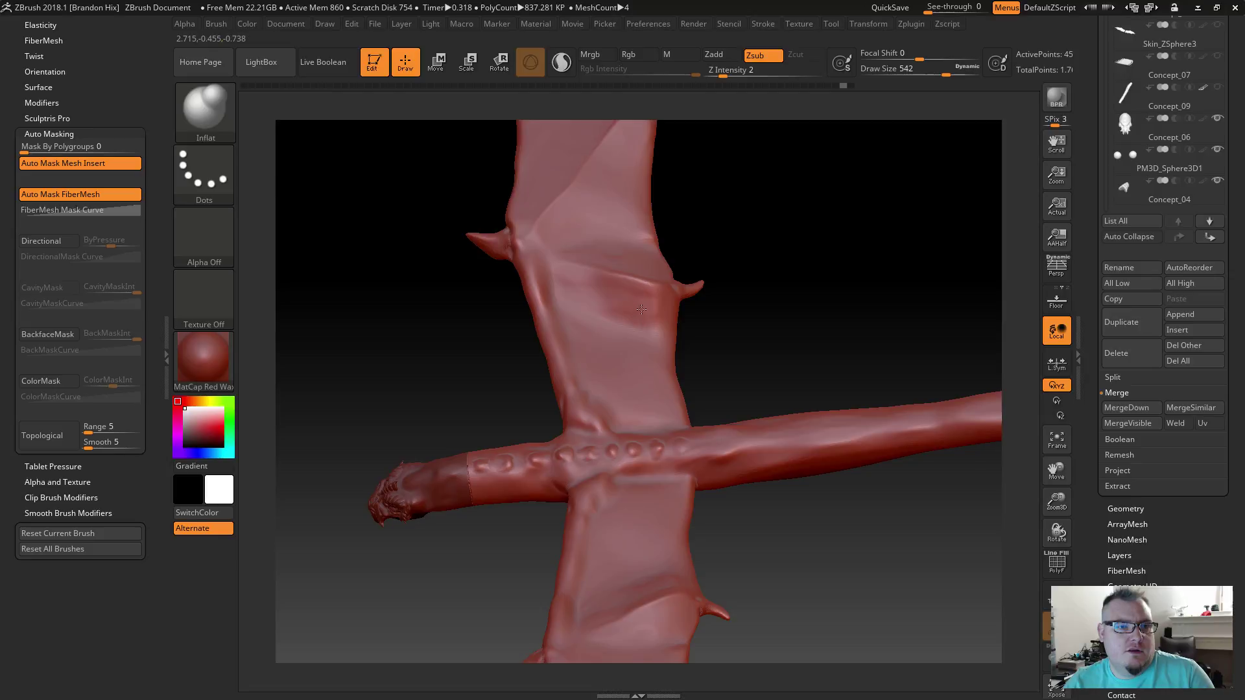
drag(459, 364, 556, 357)
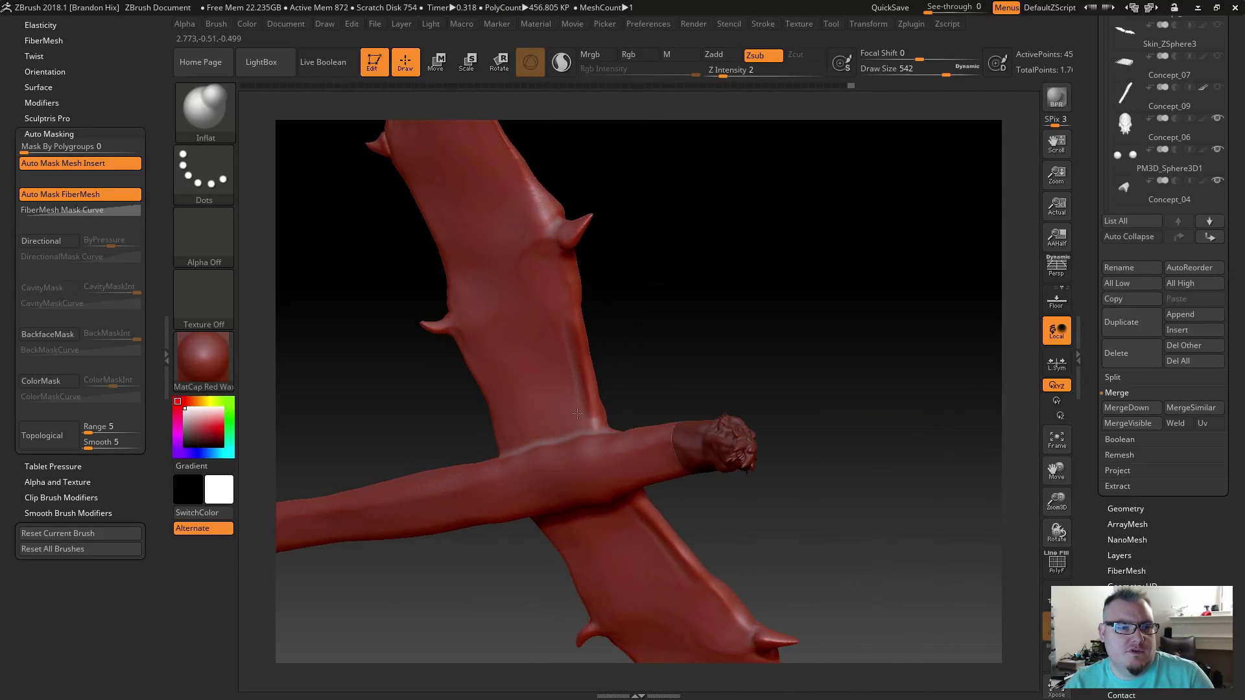
drag(395, 292, 423, 385)
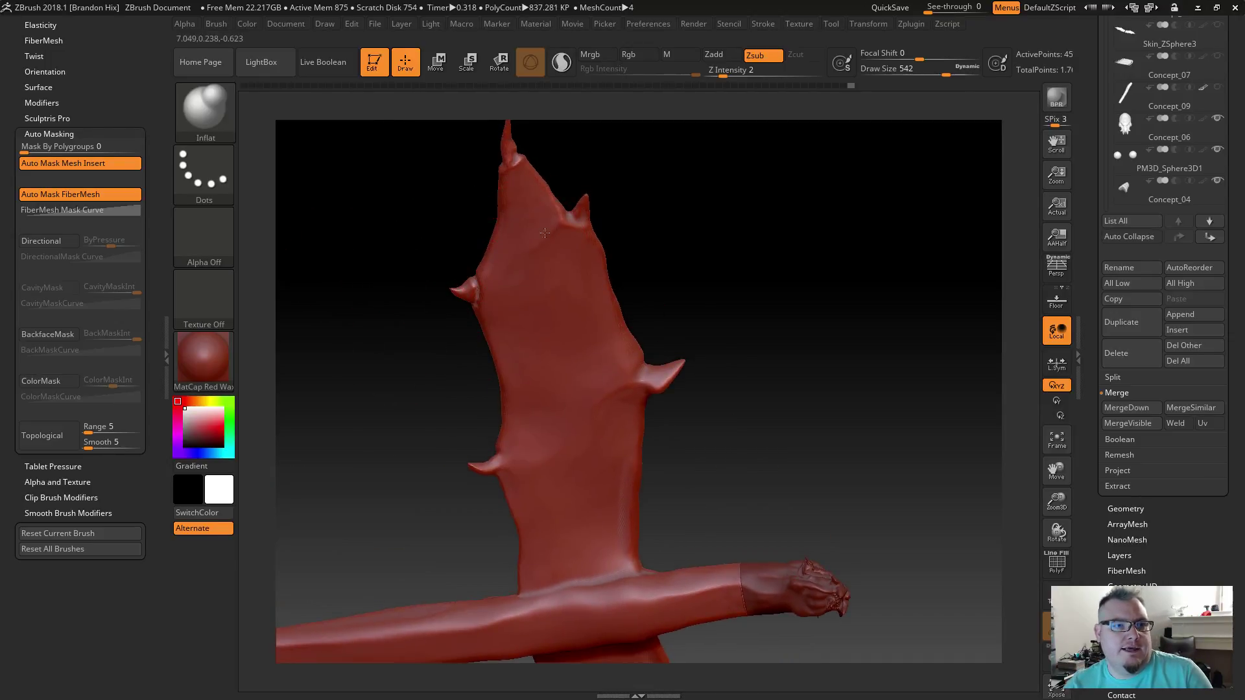
drag(663, 271, 558, 327)
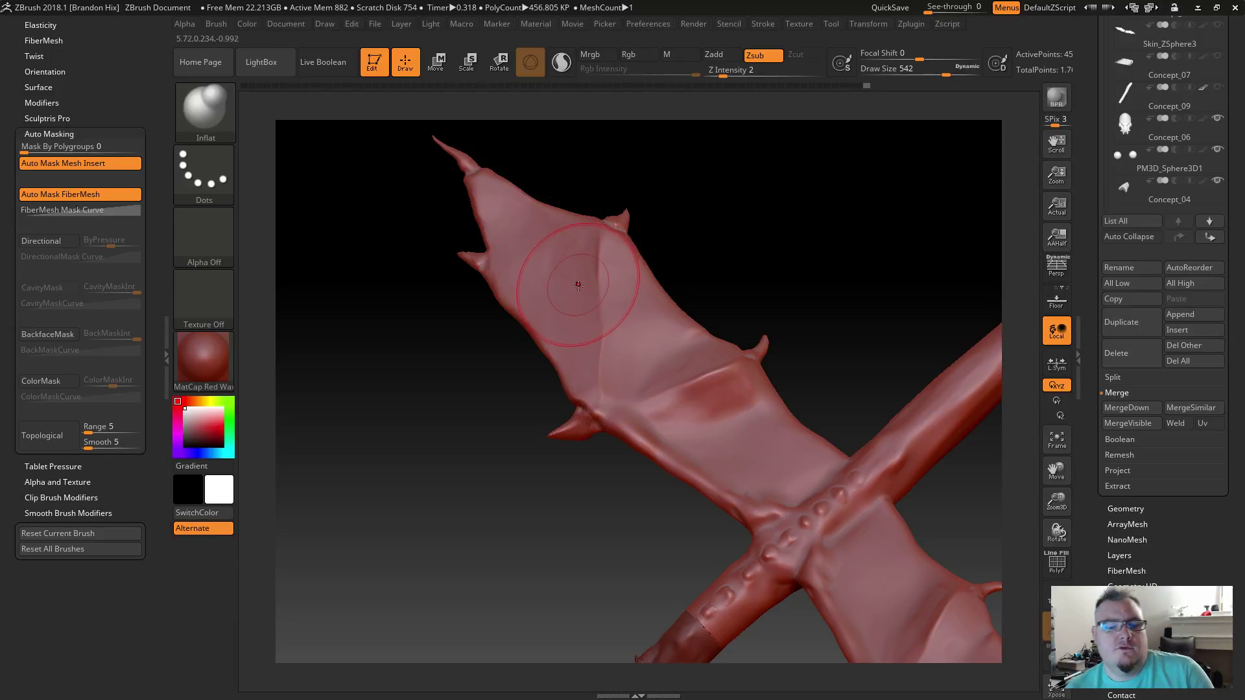
Step: Reduce the draw size to 365 and thin the outer wing membrane towards the tip on both sides
key(s)
drag(554, 281, 532, 280)
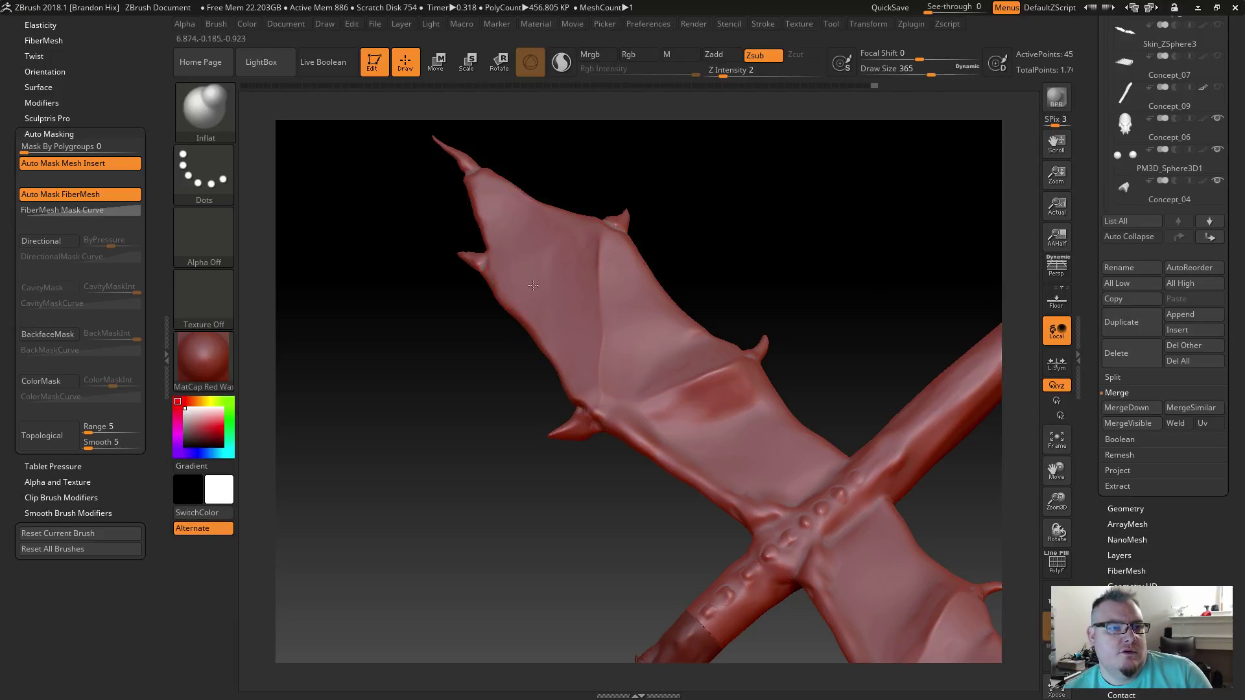
right_drag(575, 365, 501, 271)
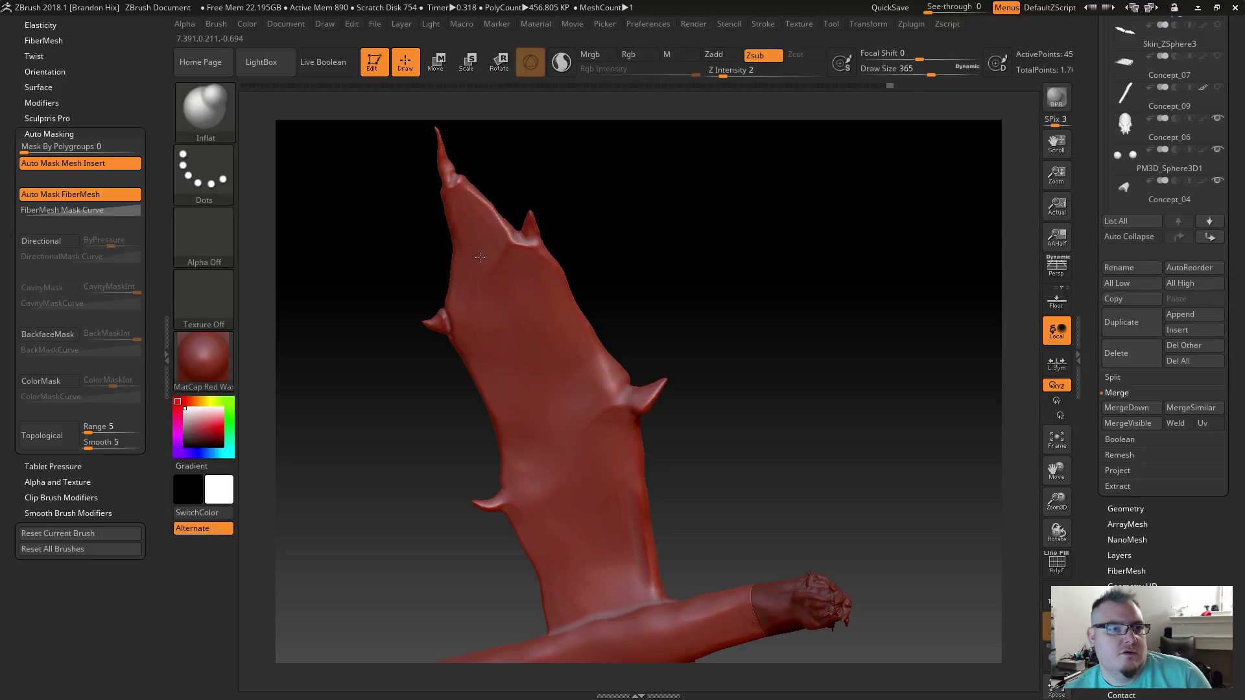
mouse_move(403, 292)
right_down()
mouse_move(428, 324)
mouse_move(472, 344)
mouse_move(393, 306)
right_up()
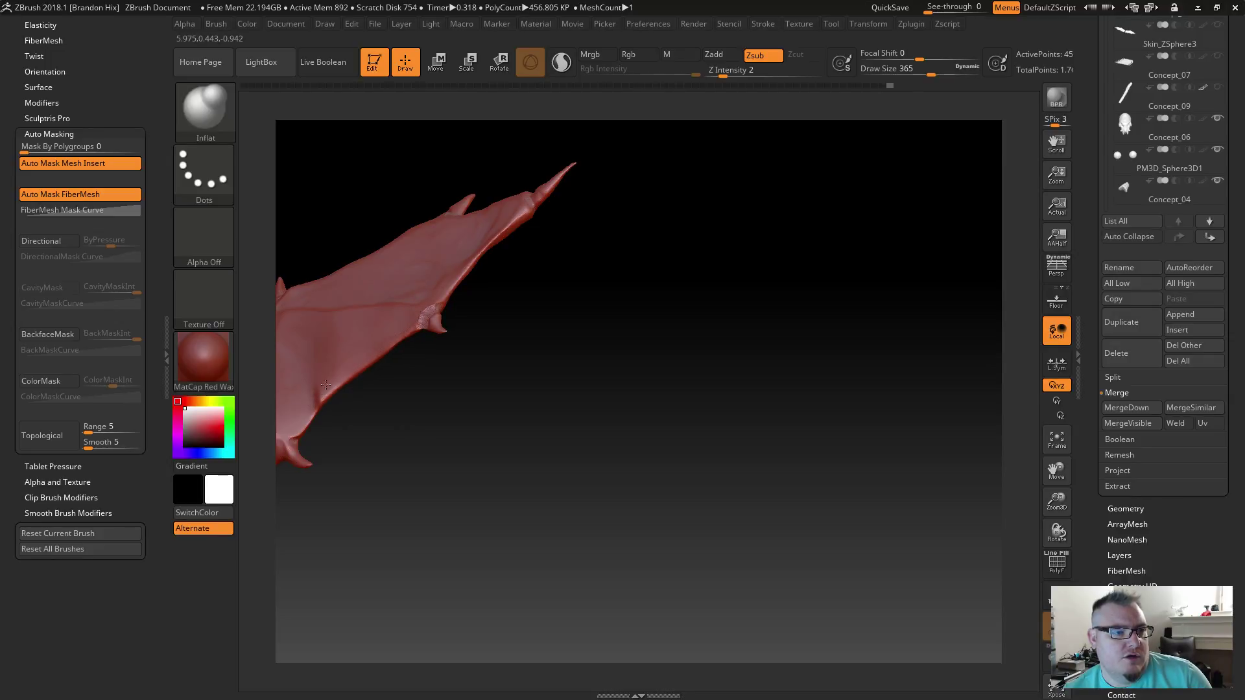
alt+right_drag(375, 383, 639, 341)
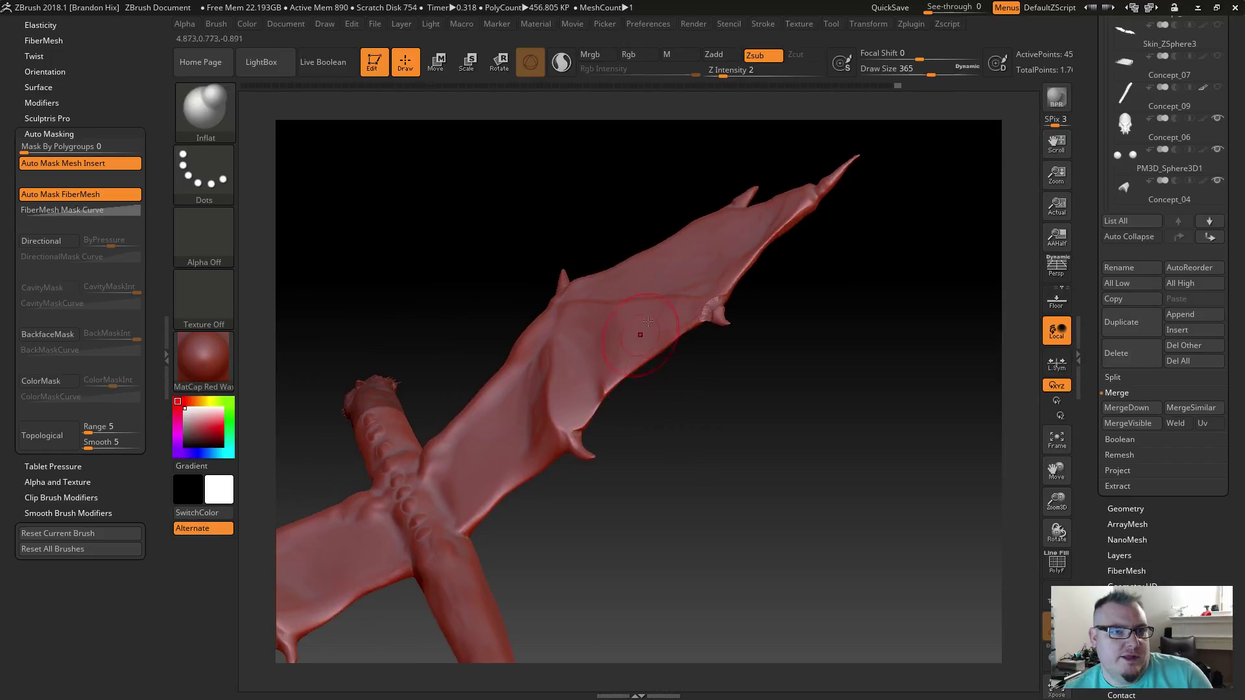
Step: Thin the middle section of the wing membrane and smooth the lumpy base of the outer rear spike
right_drag(716, 297, 655, 256)
mouse_move(746, 199)
right_down()
mouse_move(700, 123)
mouse_move(706, 240)
mouse_move(703, 189)
mouse_move(668, 294)
mouse_move(801, 231)
right_up()
right_drag(647, 320, 837, 319)
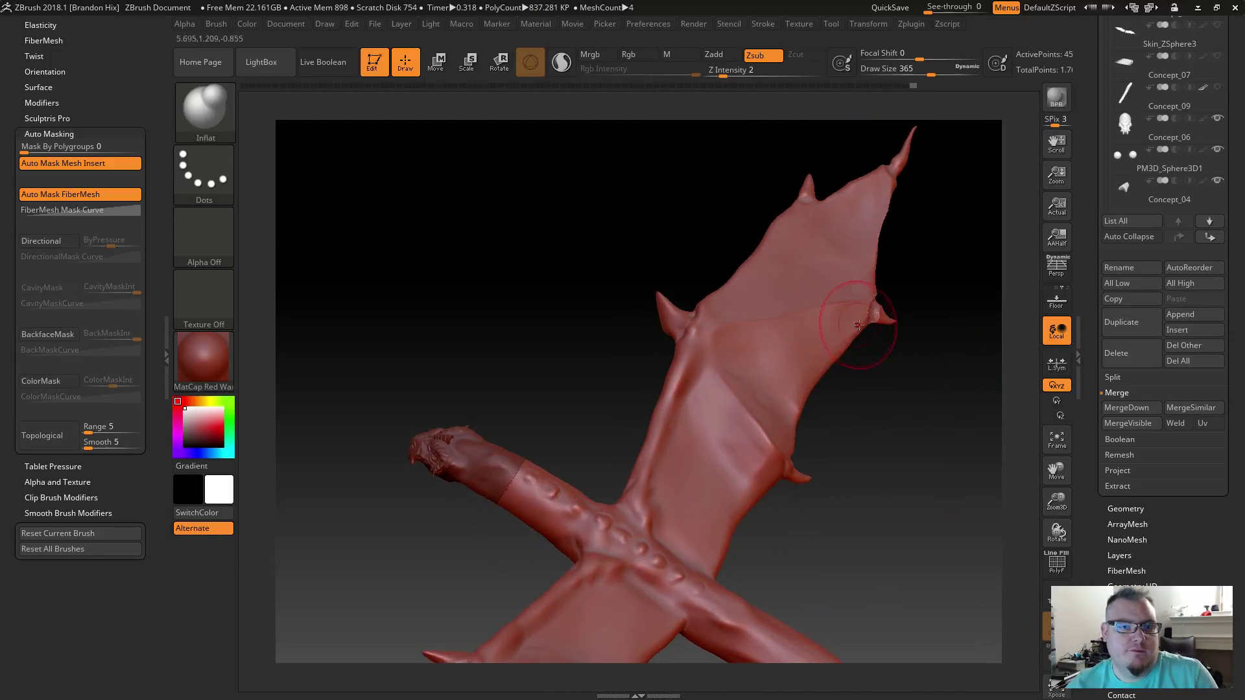
key(shift)
shift+drag(863, 313, 796, 379)
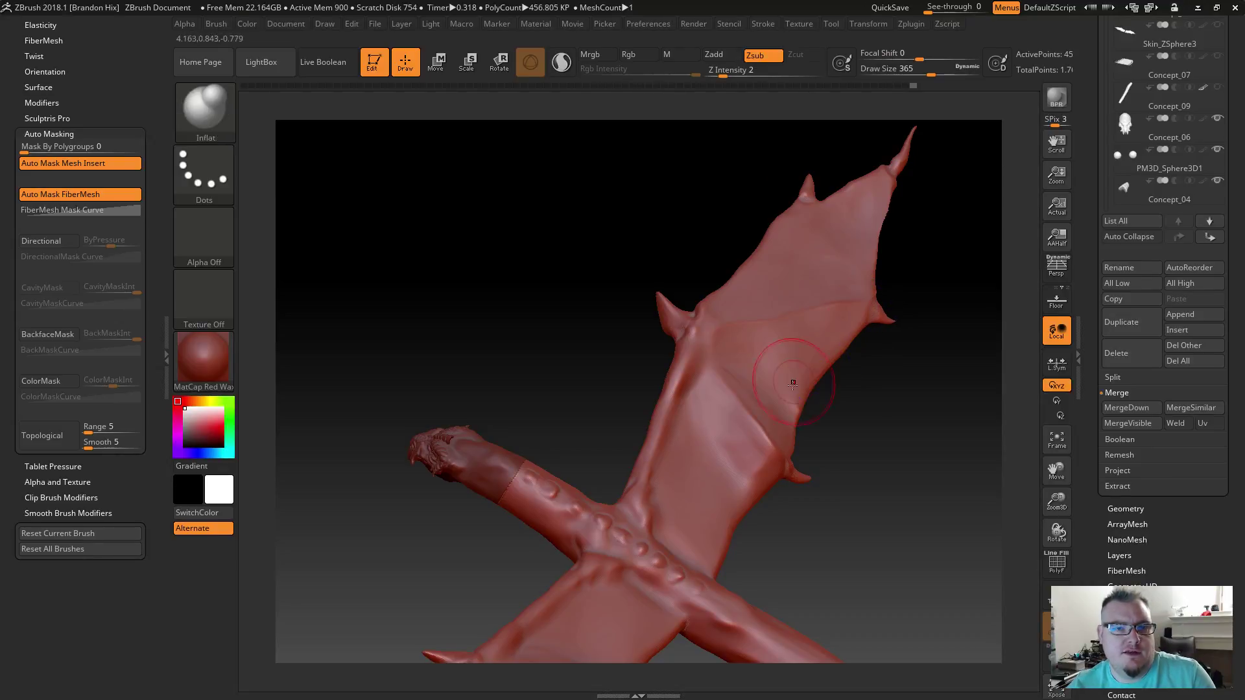
Step: Thin the inner wing membrane between the body and the elbow spike from above and below
right_drag(871, 425, 730, 368)
right_drag(636, 367, 748, 495)
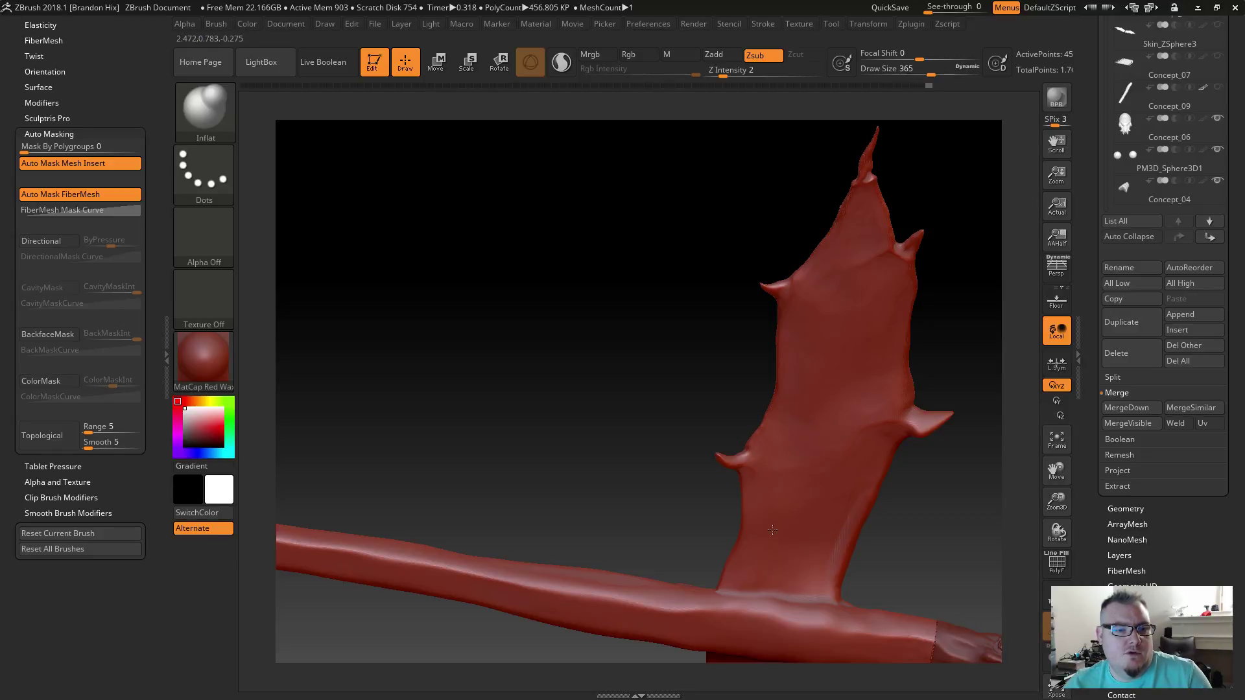
right_drag(745, 554, 774, 499)
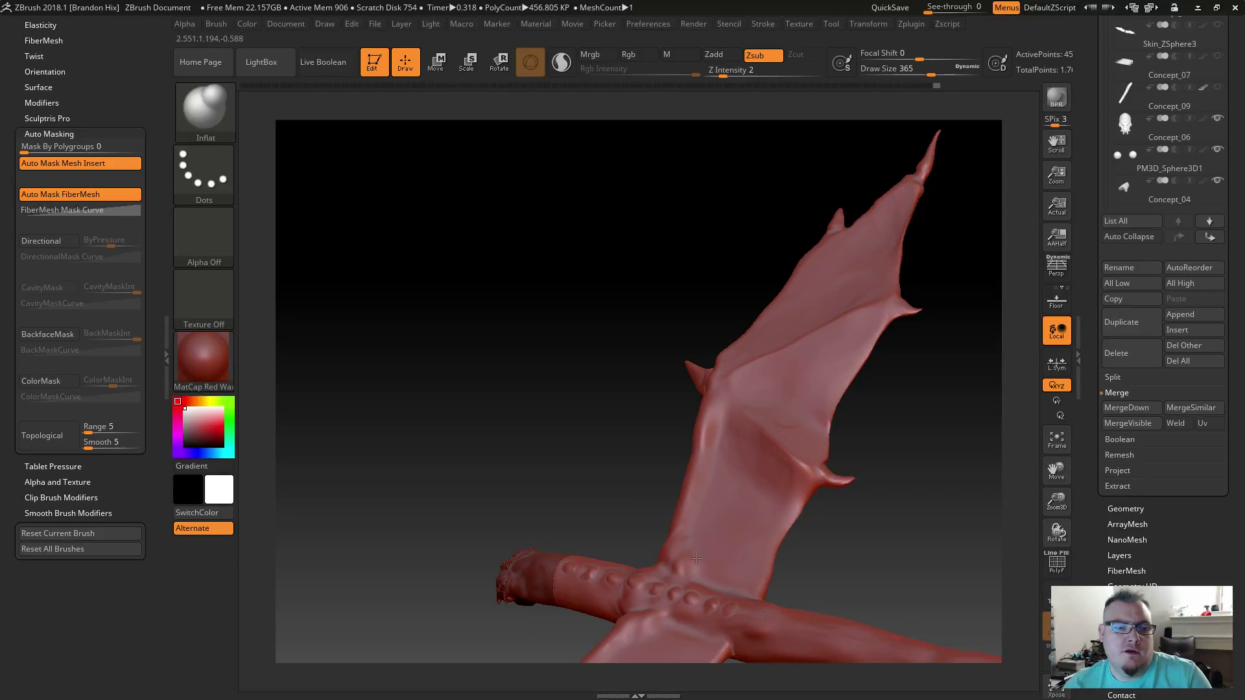
mouse_move(754, 590)
right_down()
mouse_move(772, 602)
mouse_move(704, 564)
right_up()
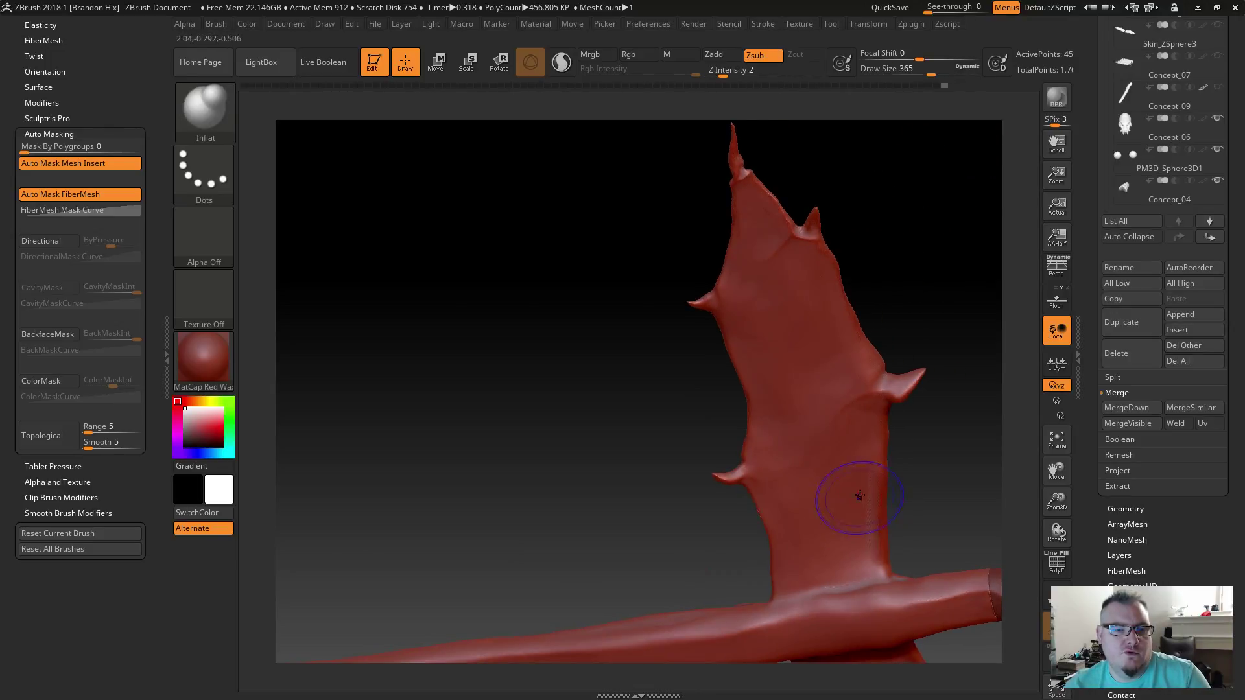
mouse_move(665, 364)
right_down()
mouse_move(612, 413)
mouse_move(644, 305)
mouse_move(769, 297)
right_up()
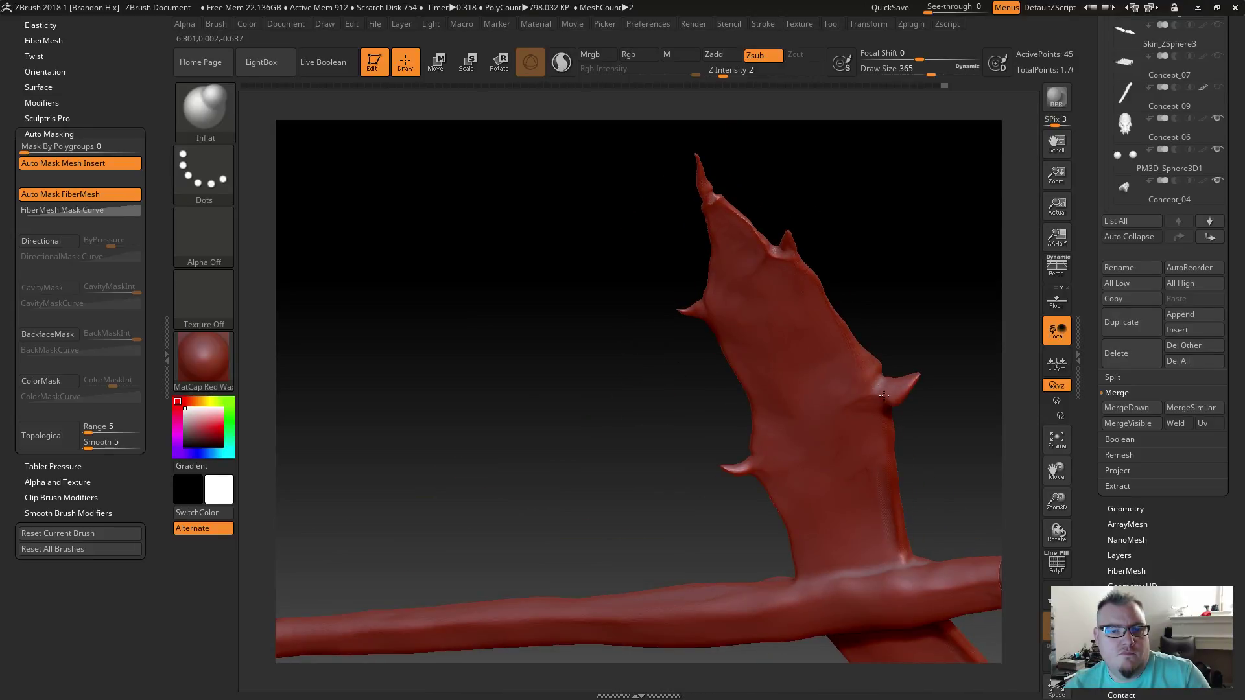
Step: Slim the spikes along both wing edges and the wingtip claw, and hollow the membrane between the ridges
right_drag(891, 397, 908, 404)
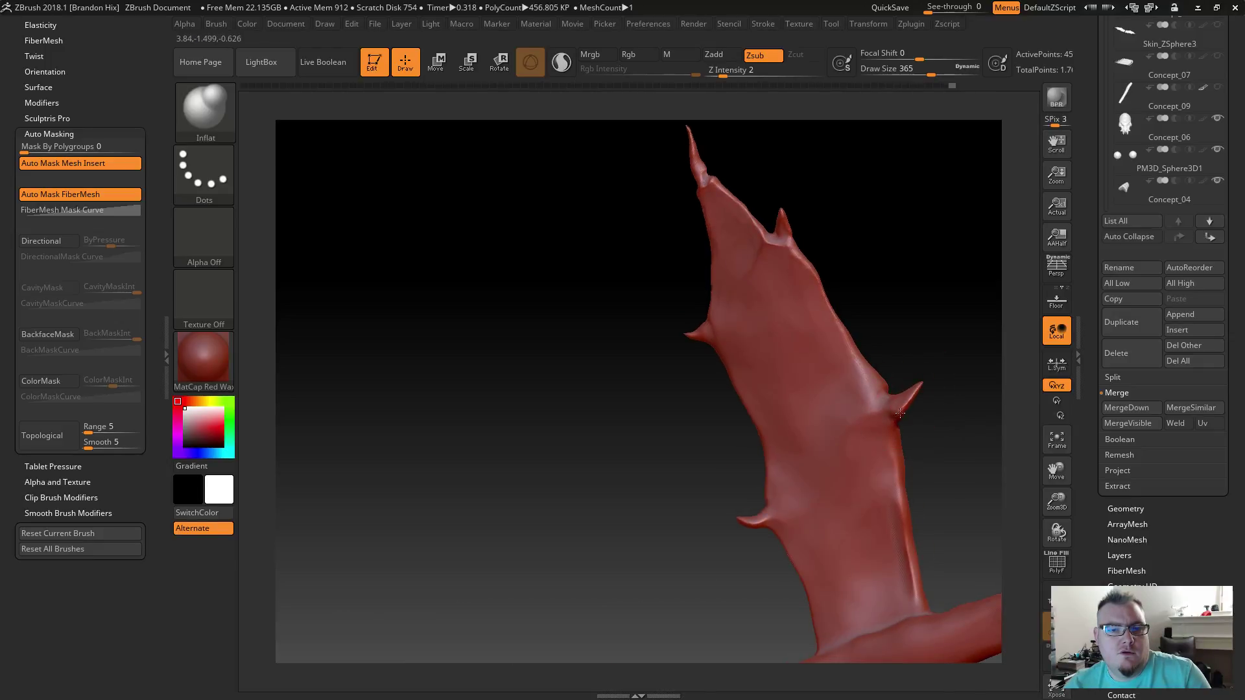
right_drag(893, 420, 896, 410)
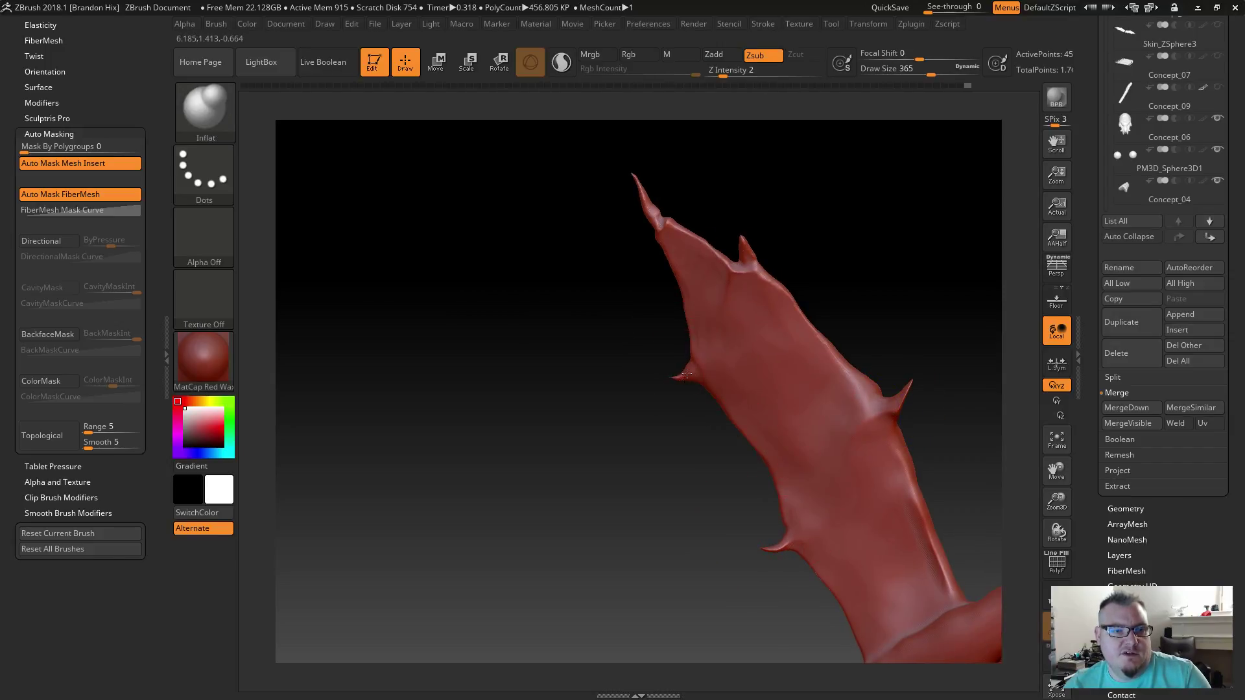
right_drag(692, 374, 671, 378)
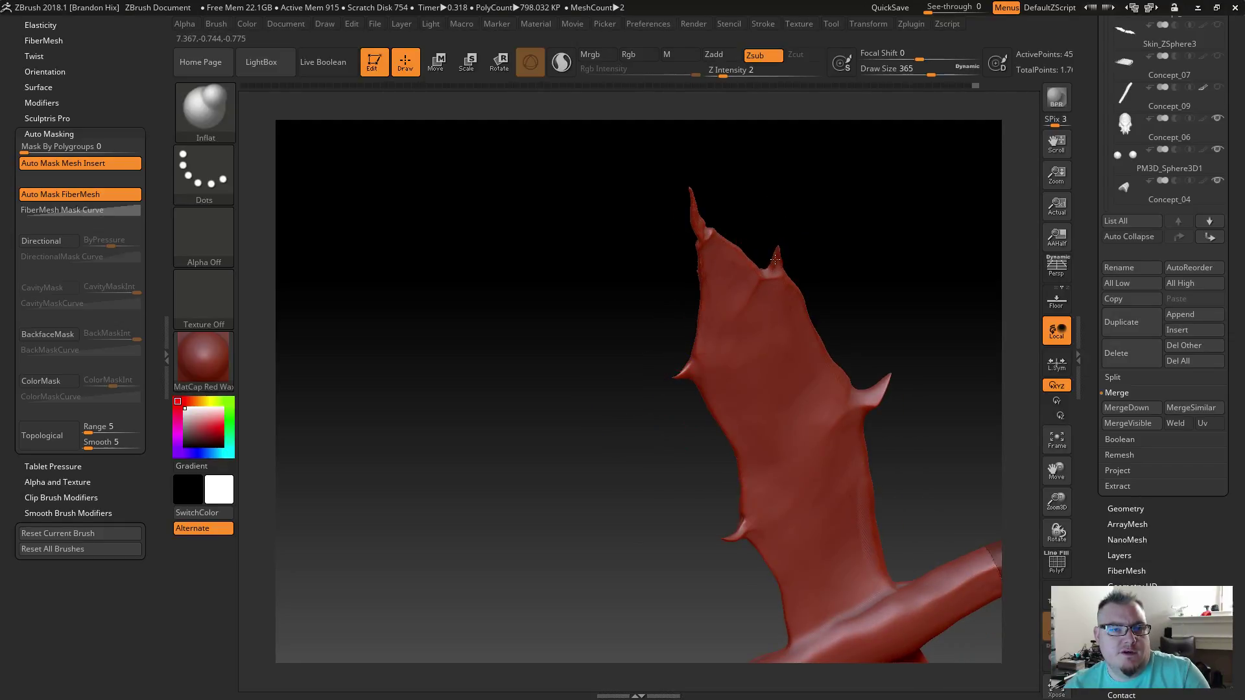
right_drag(750, 236, 668, 210)
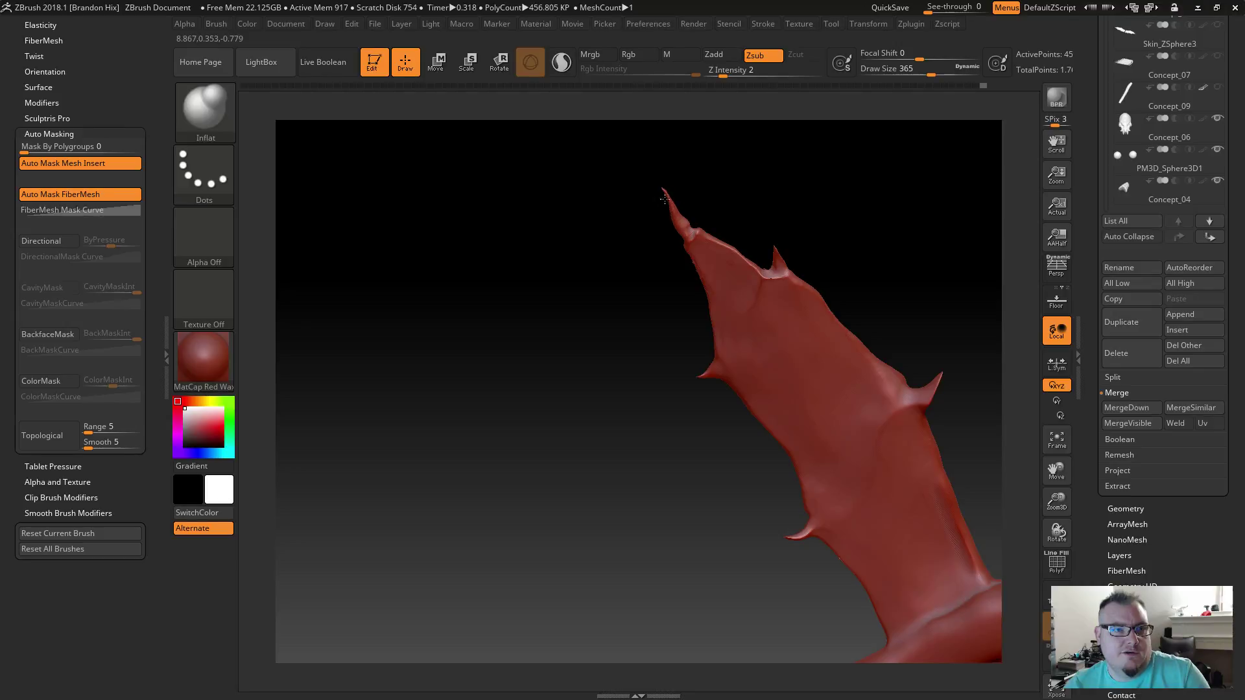
key(shift)
mouse_move(645, 247)
right_down()
mouse_move(717, 339)
mouse_move(726, 380)
mouse_move(639, 379)
mouse_move(689, 454)
mouse_move(815, 517)
mouse_move(746, 548)
mouse_move(709, 527)
mouse_move(684, 395)
mouse_move(698, 509)
mouse_move(718, 471)
right_up()
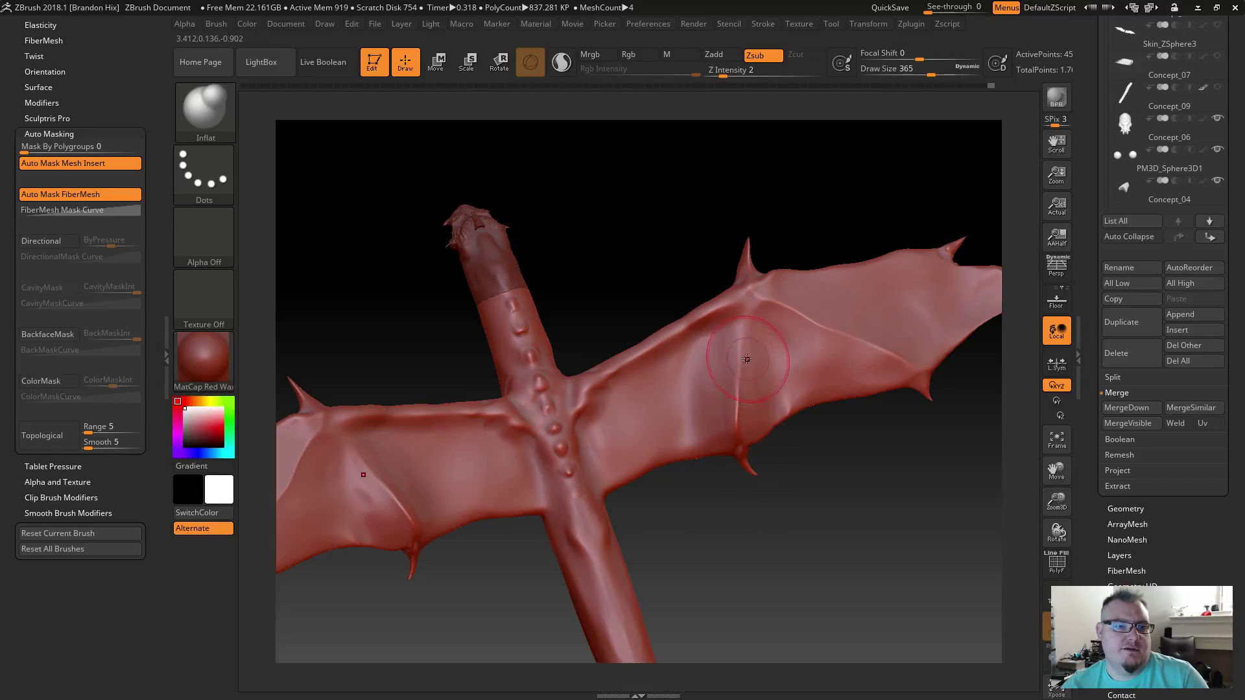
drag(751, 524, 723, 422)
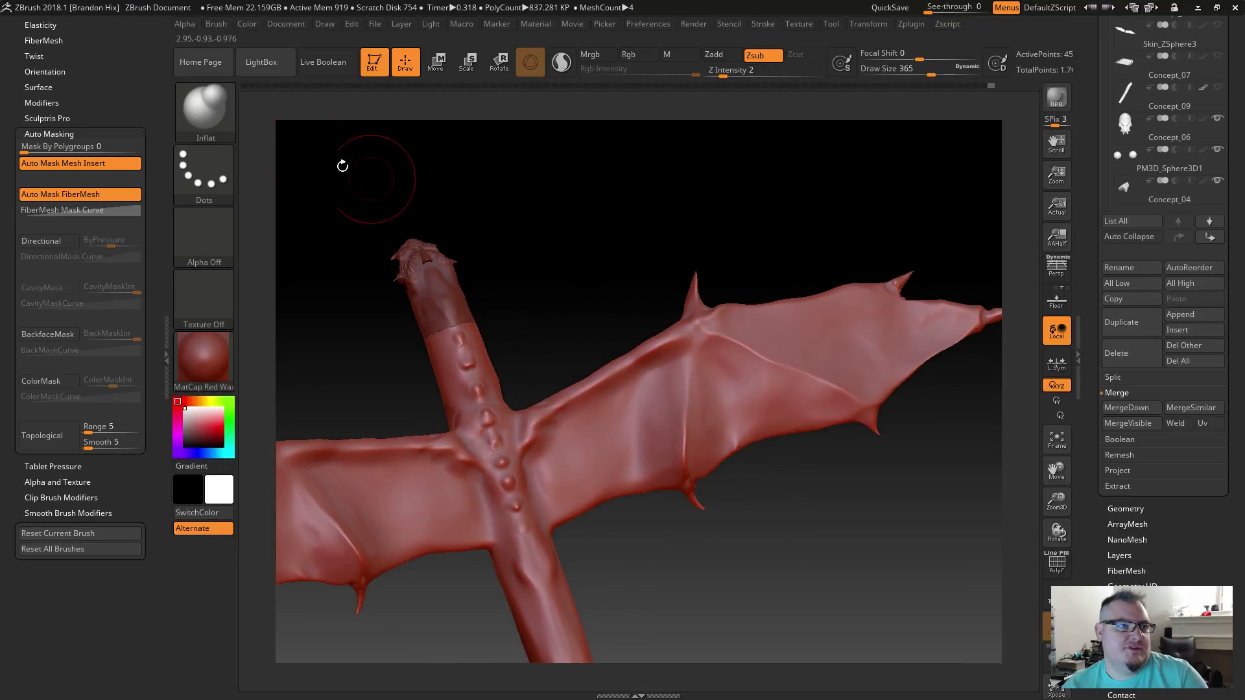
key(b)
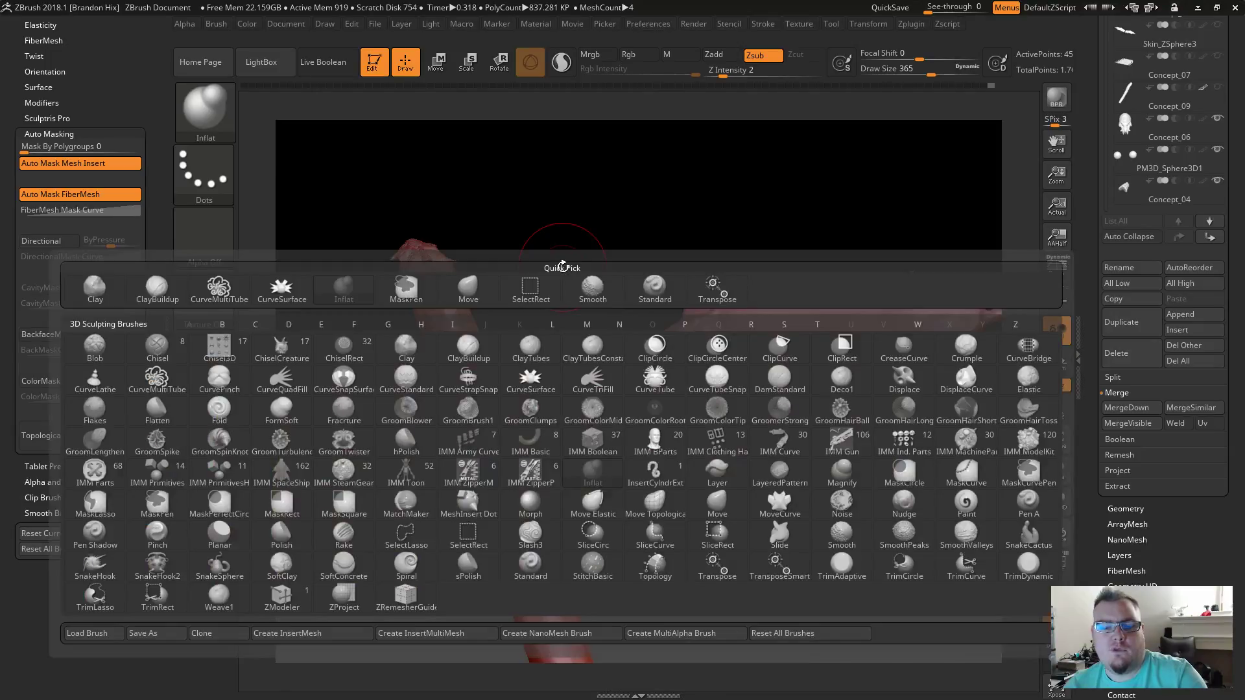
key(c)
key(b)
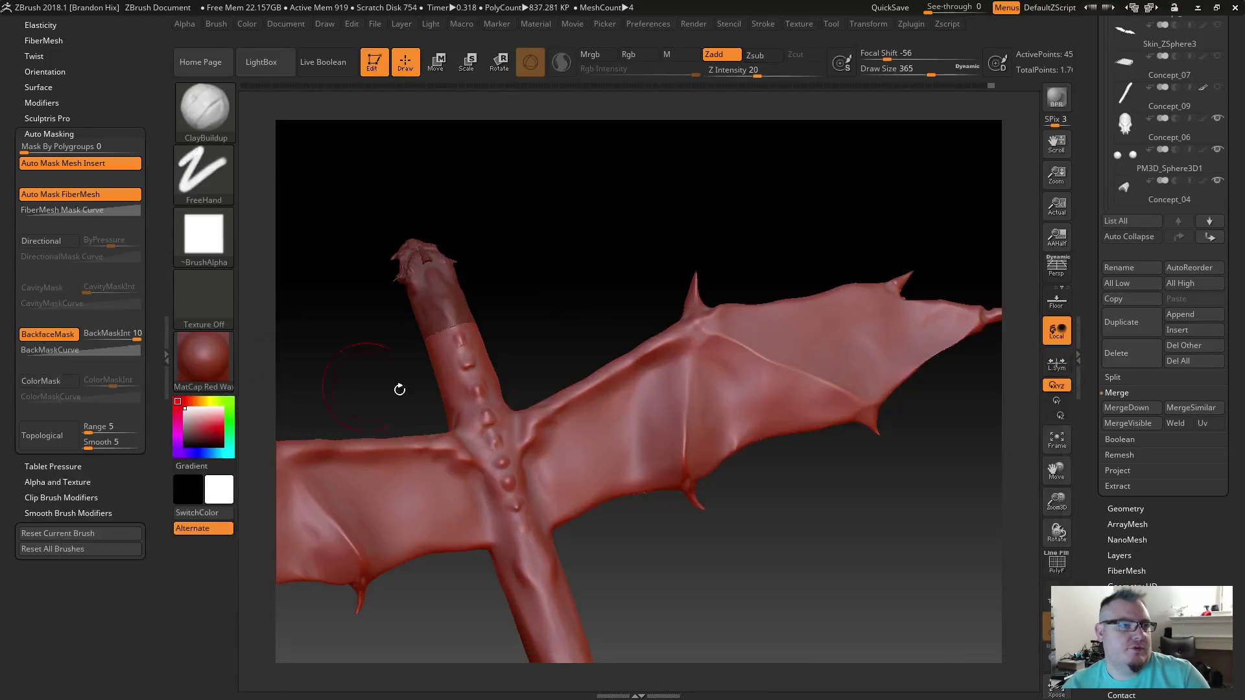
alt+drag(613, 291, 764, 286)
mouse_move(685, 322)
alt+mouse_down()
mouse_move(563, 334)
mouse_move(563, 223)
alt+mouse_up()
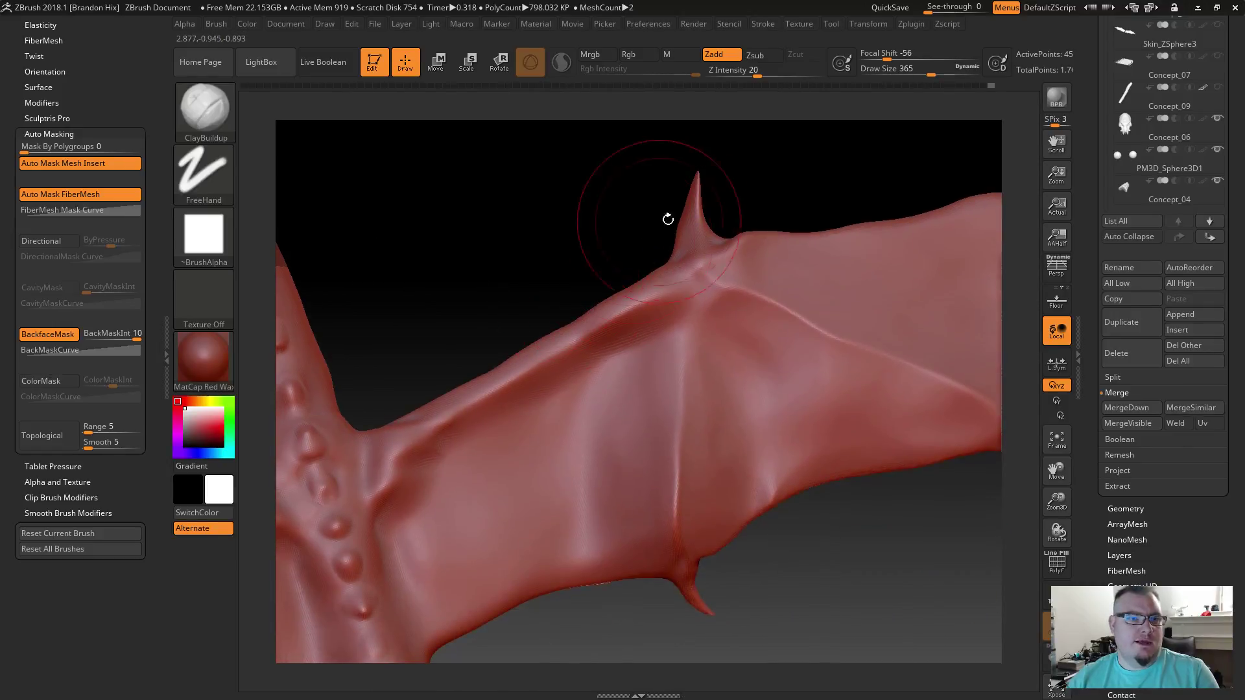
Step: Switch to the DamStandard brush in additive mode with a draw size of 33 for detailing the wing membrane
click(202, 111)
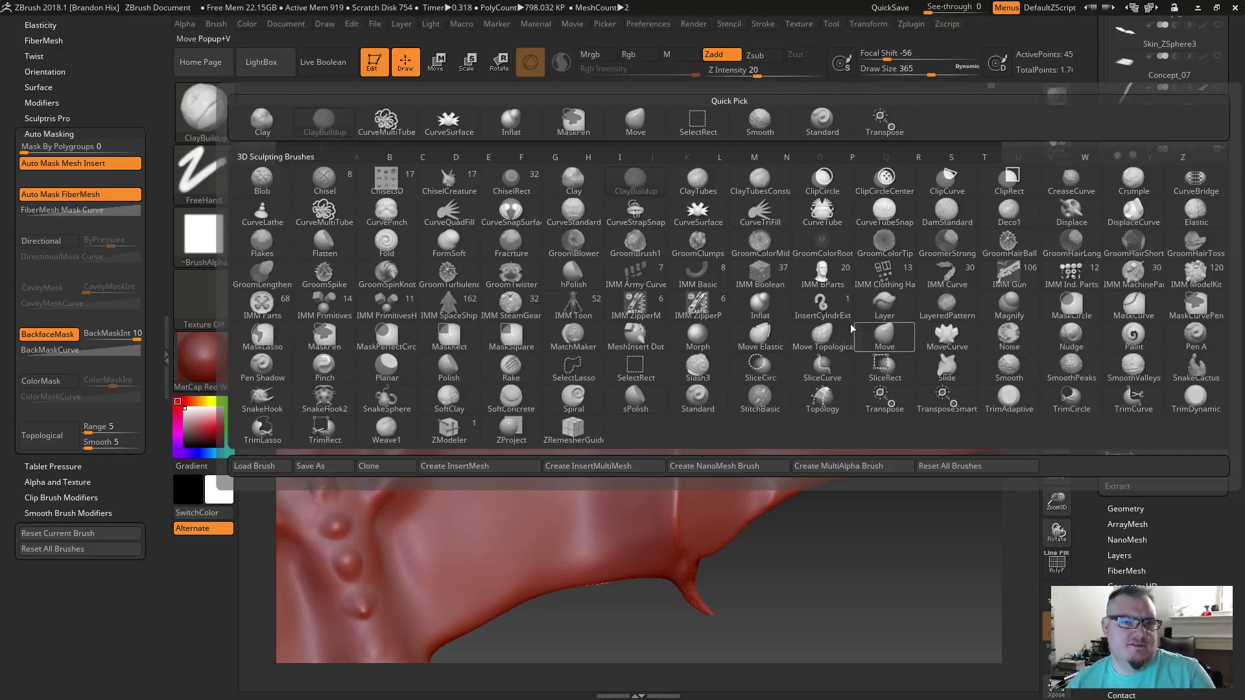
mouse_move(746, 266)
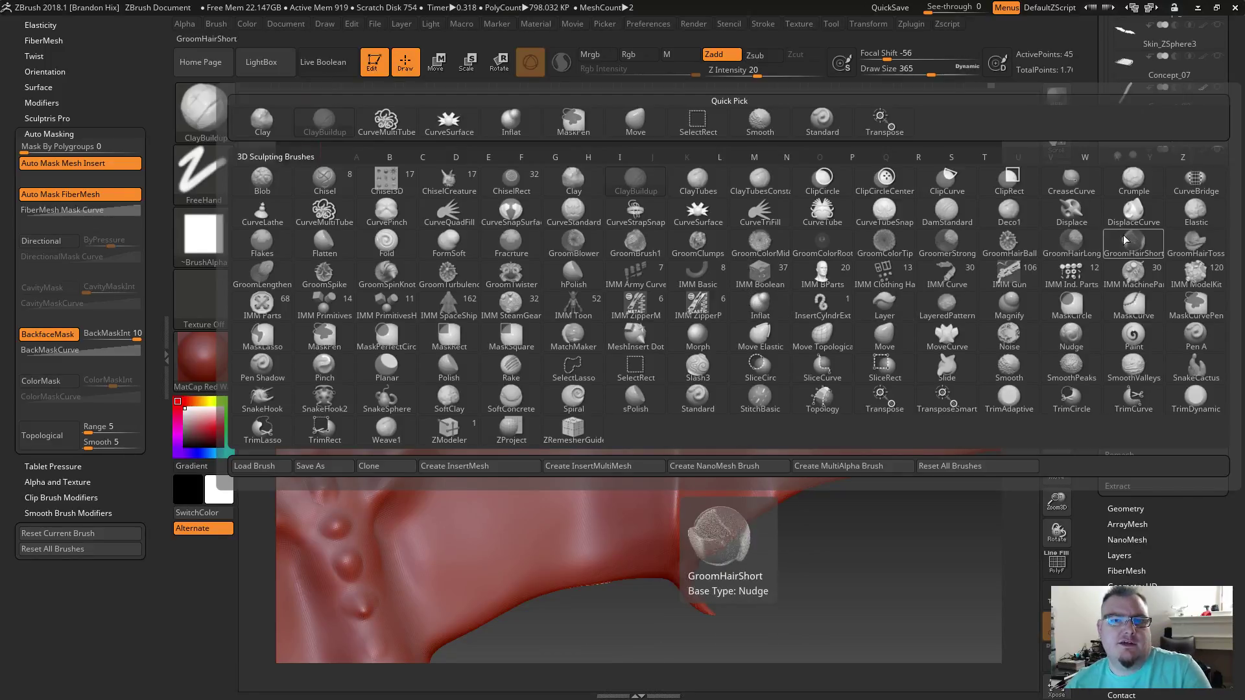
click(957, 208)
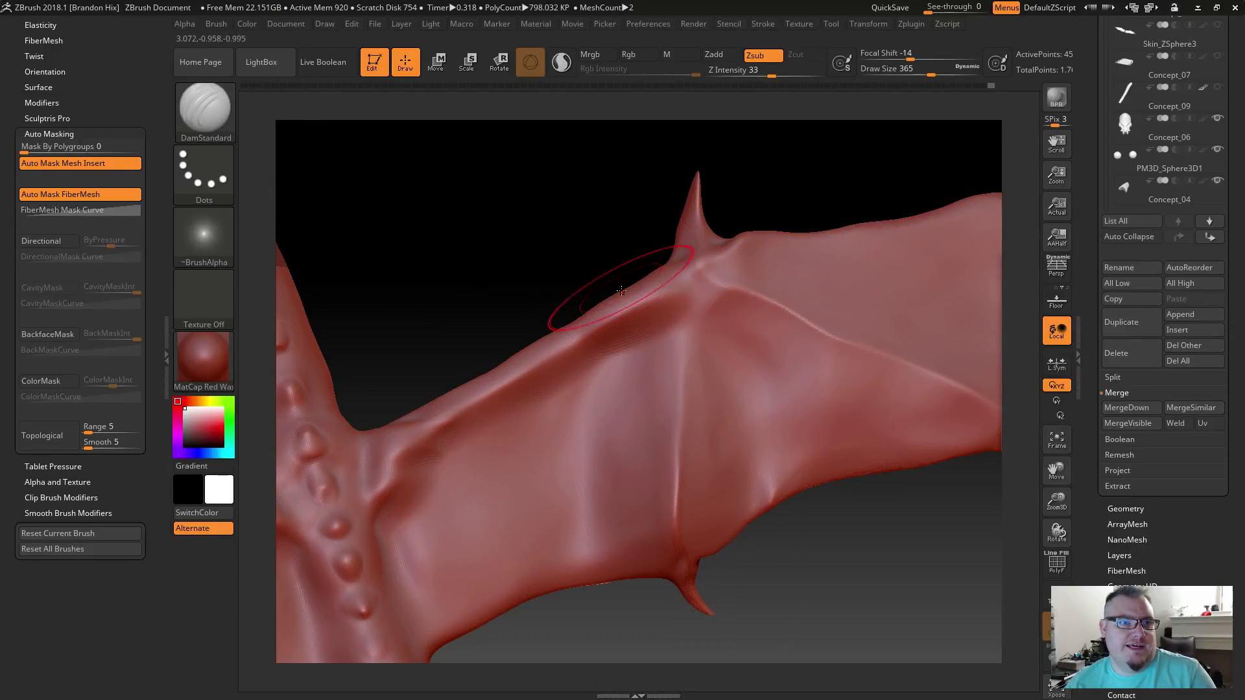
drag(915, 69, 883, 79)
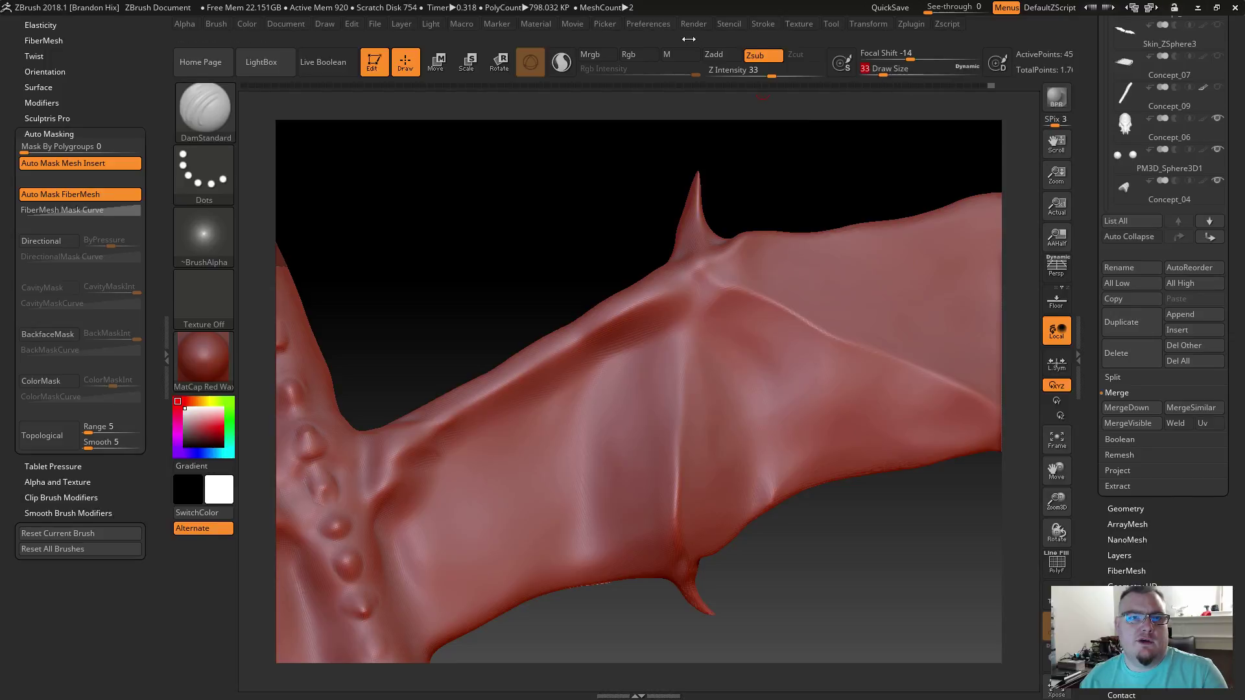
click(718, 56)
drag(789, 386, 773, 462)
drag(819, 536, 792, 485)
key(ctrl+z)
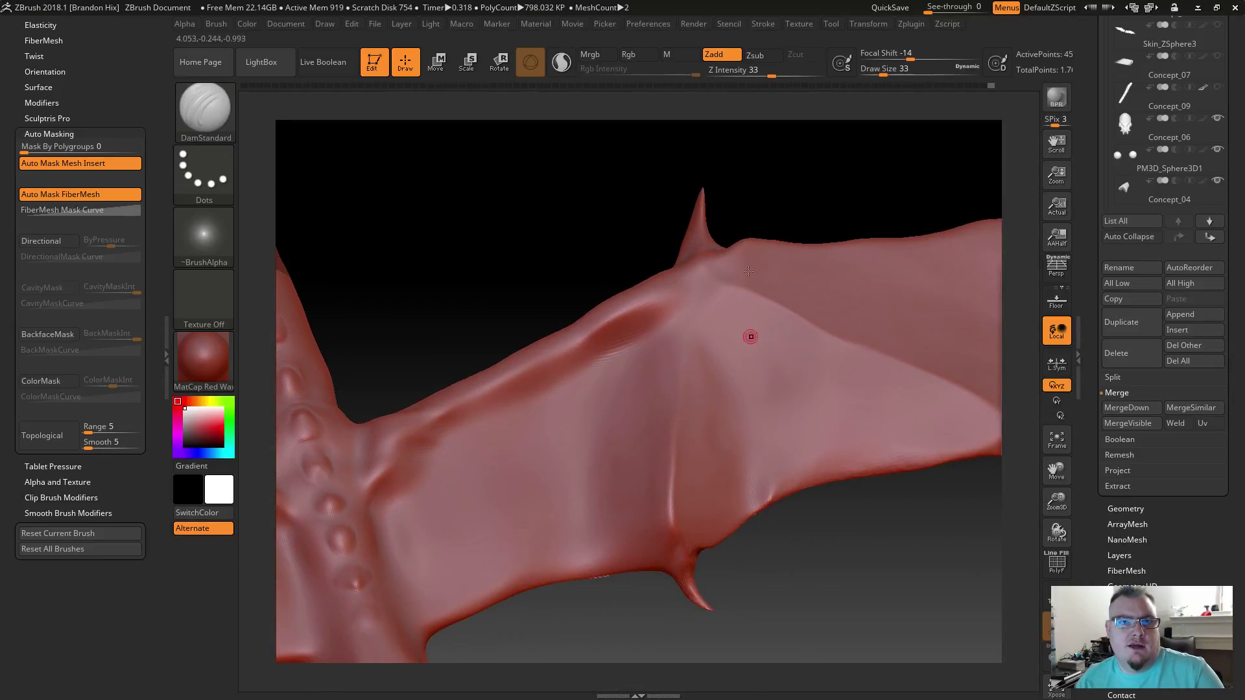
Step: Try DamStandard strokes on the wing membrane with Focal Shift 62 and with -89, undoing the test strokes
drag(911, 59, 931, 59)
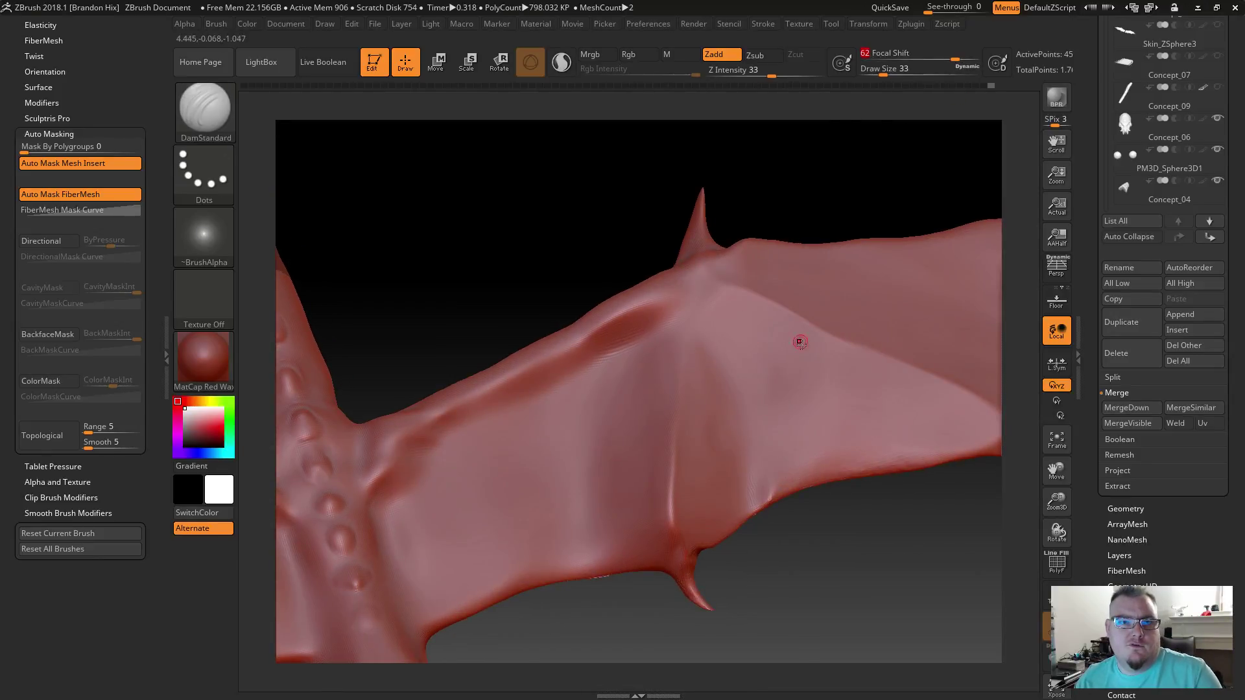
drag(785, 344, 788, 443)
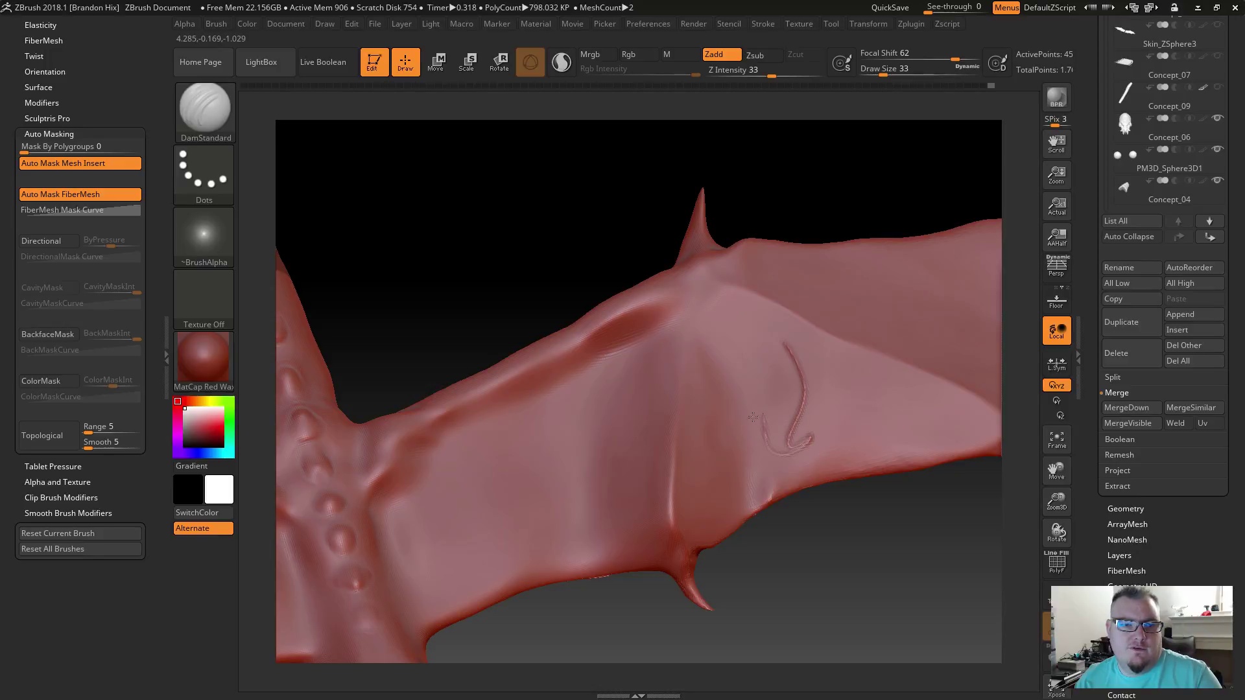
key(ctrl+z)
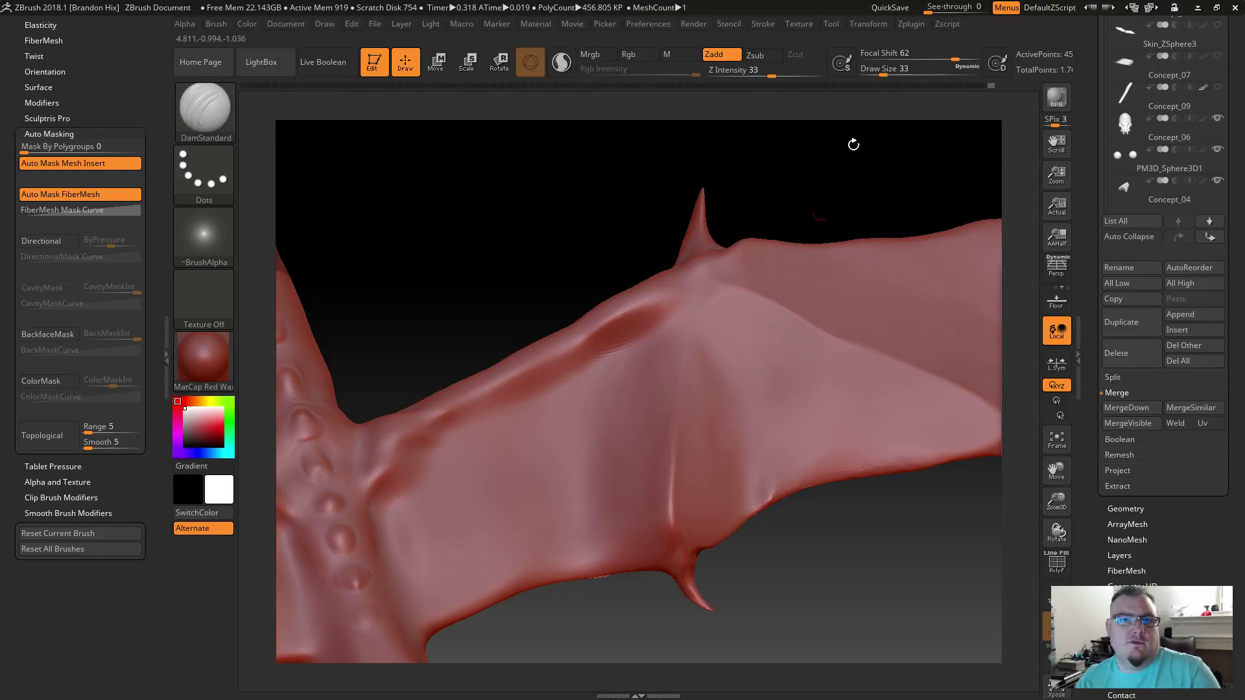
click(869, 59)
mouse_move(758, 334)
mouse_down()
mouse_move(796, 447)
mouse_move(823, 399)
mouse_move(852, 419)
mouse_up()
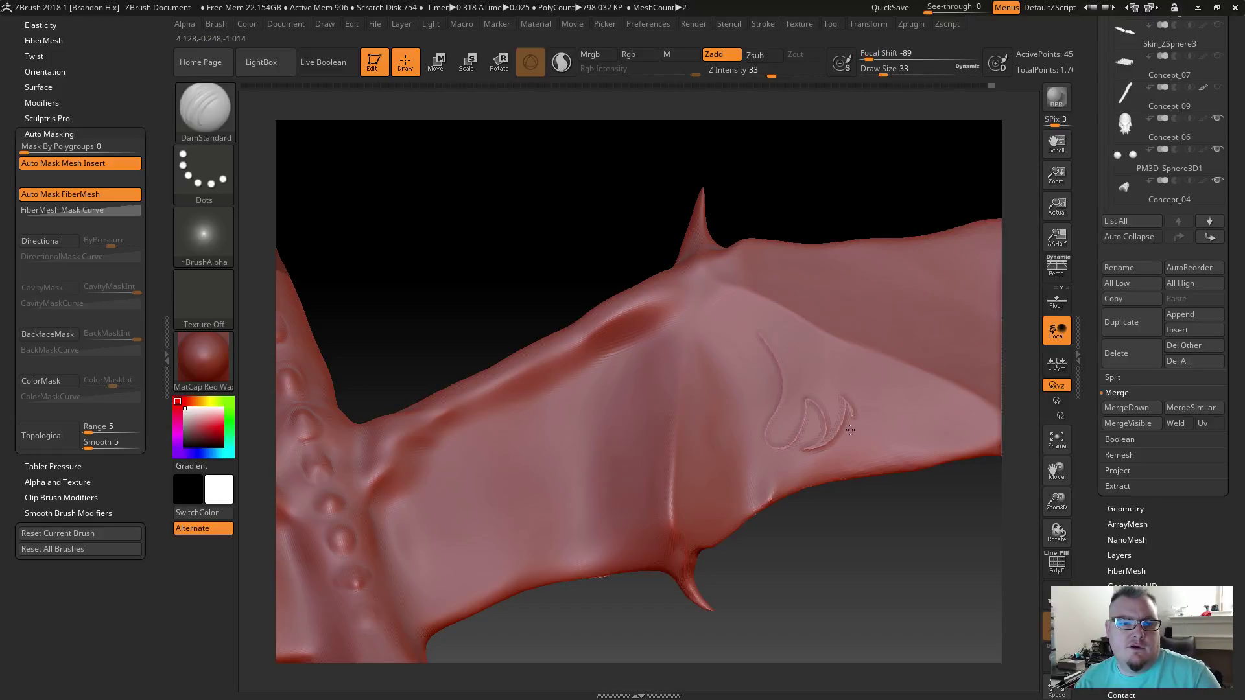
drag(796, 382, 745, 352)
key(ctrl+z)
key(ctrl+z)
Step: Try DamStandard strokes on the membrane with Focal Shift 82 and with 0, undoing each test stroke
drag(870, 58, 986, 67)
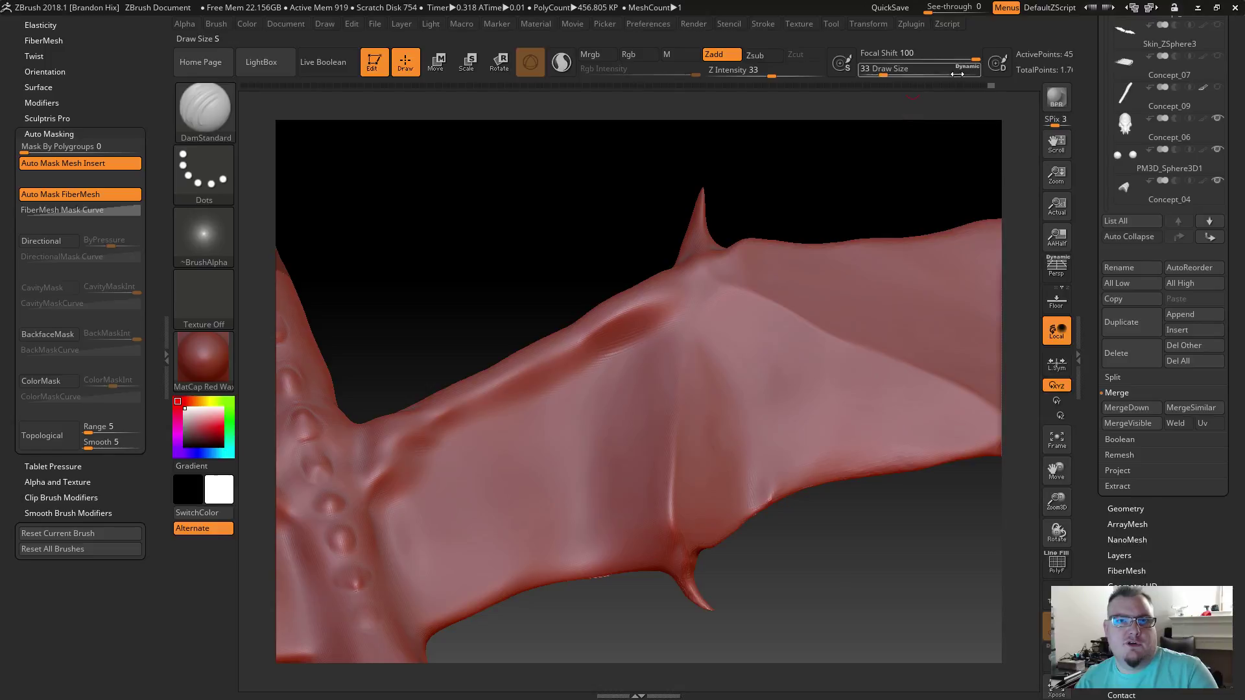
drag(975, 59, 966, 60)
drag(778, 350, 803, 396)
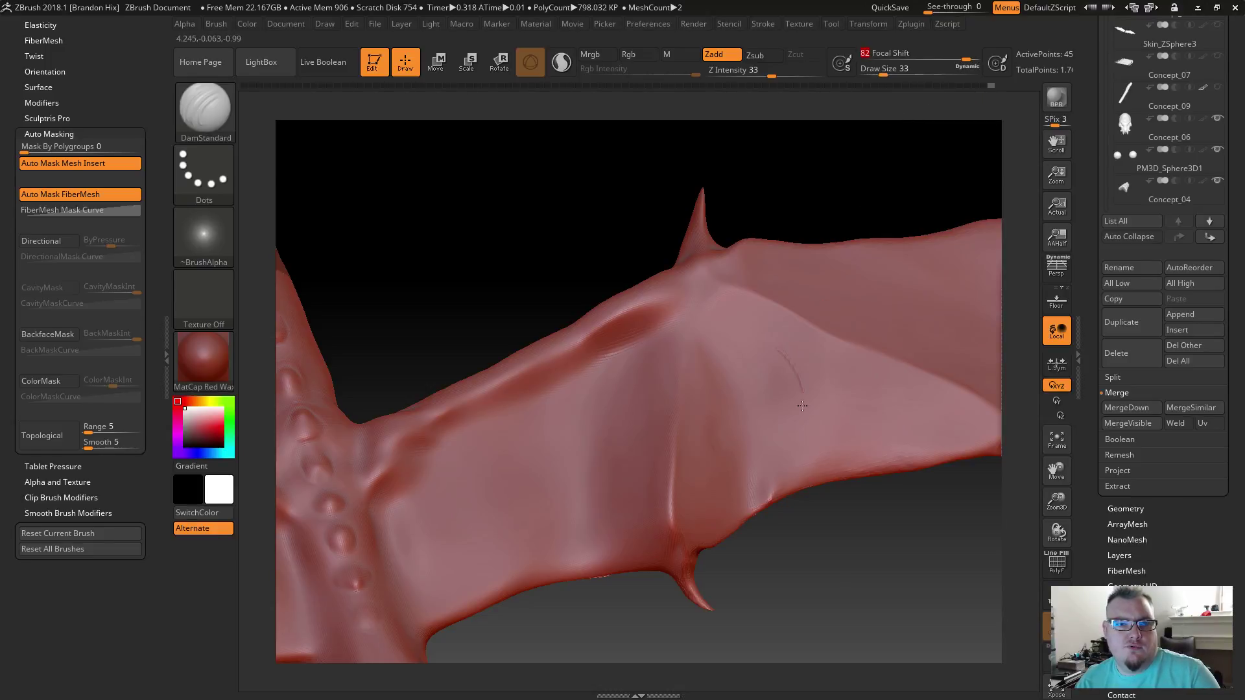
key(ctrl+z)
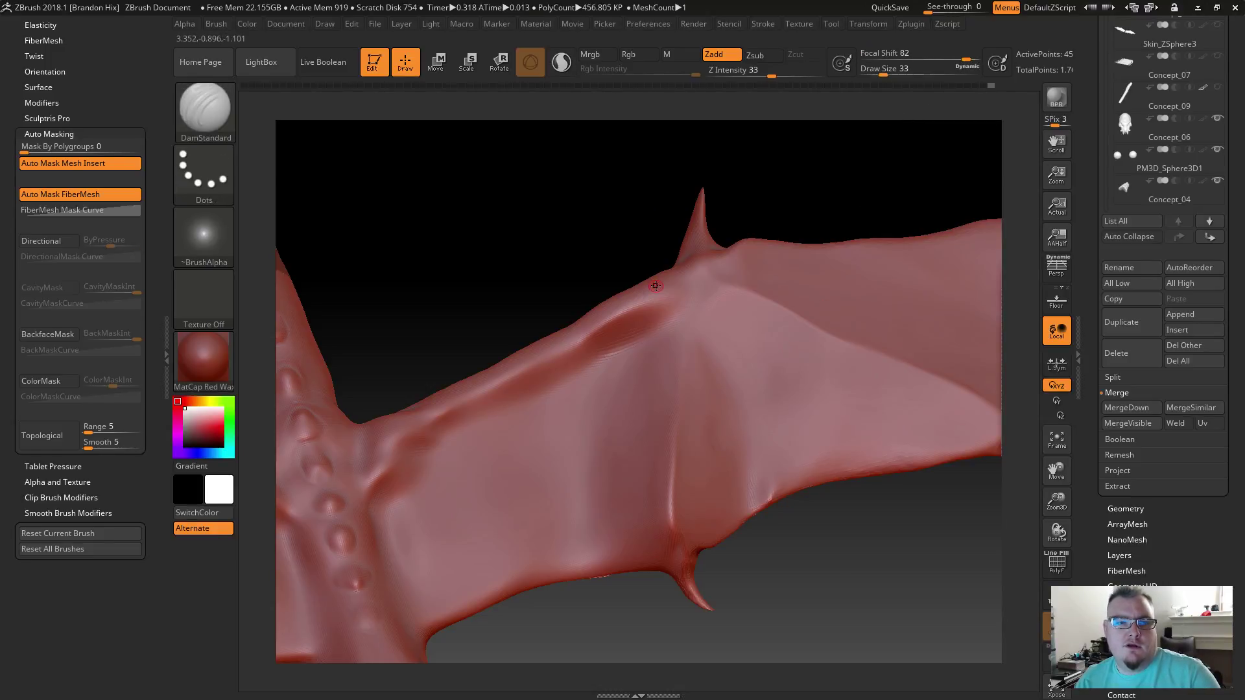
click(919, 59)
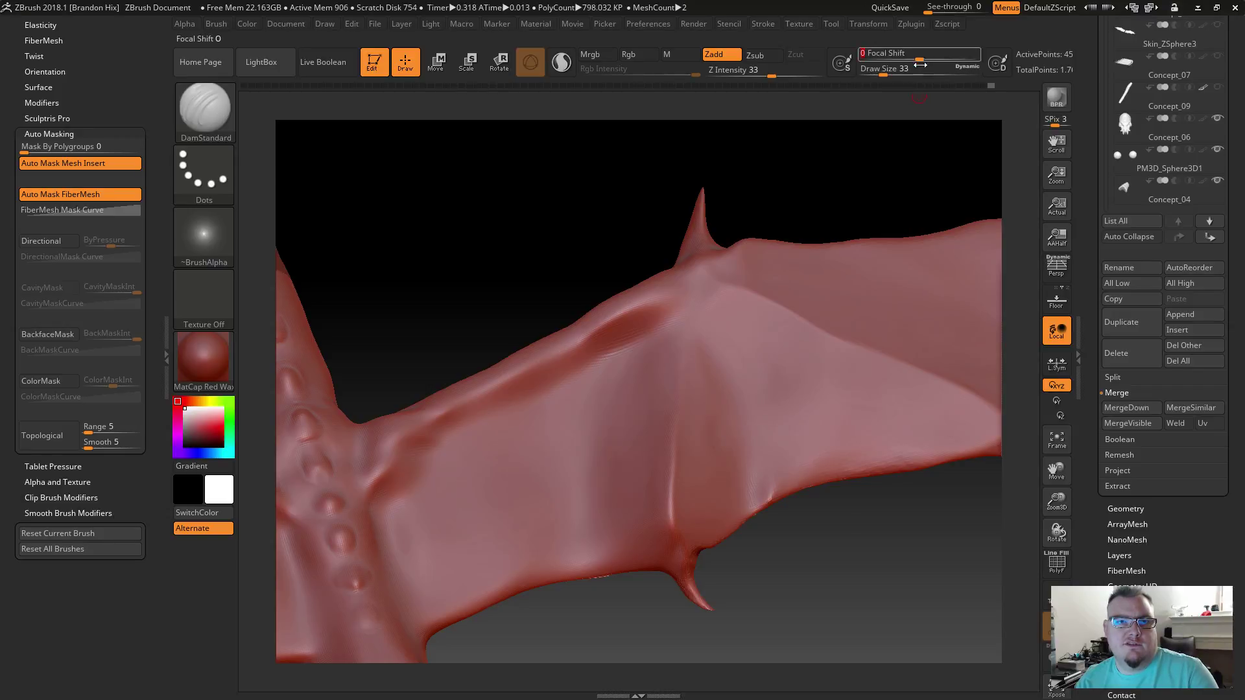
mouse_move(756, 336)
mouse_down()
mouse_move(788, 433)
mouse_move(762, 428)
mouse_move(722, 448)
mouse_move(717, 415)
mouse_up()
key(ctrl)
key(ctrl+z)
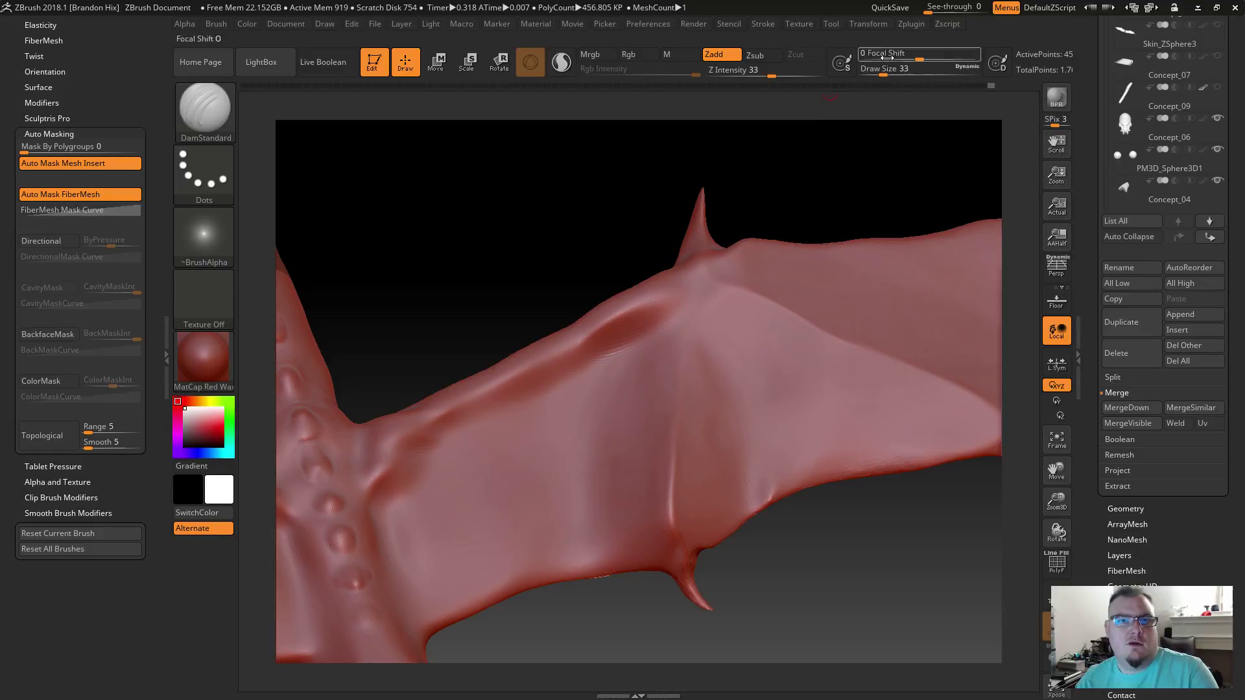
Step: Set the Focal Shift to -88 and draw size to 90, and sharpen the membrane ridge running down to the rear spike
drag(919, 57, 868, 64)
drag(742, 379, 735, 439)
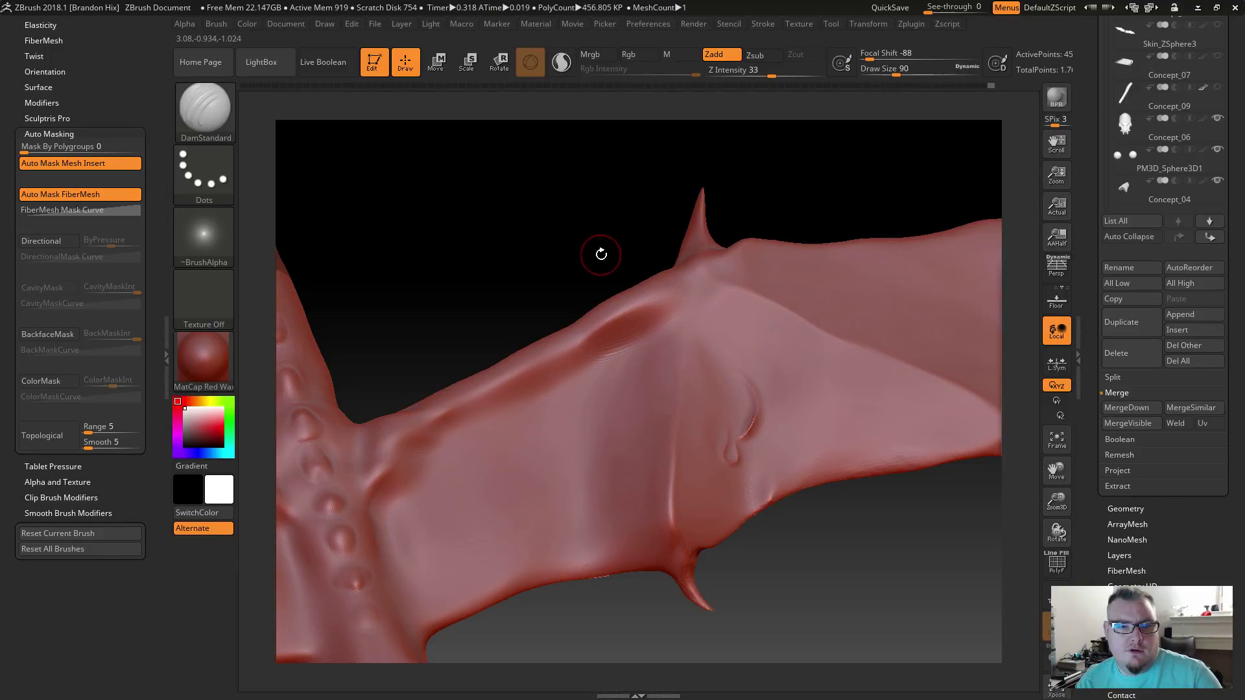
mouse_move(562, 250)
mouse_down()
mouse_move(567, 214)
mouse_move(552, 230)
mouse_move(578, 253)
mouse_move(523, 203)
mouse_move(477, 109)
mouse_up()
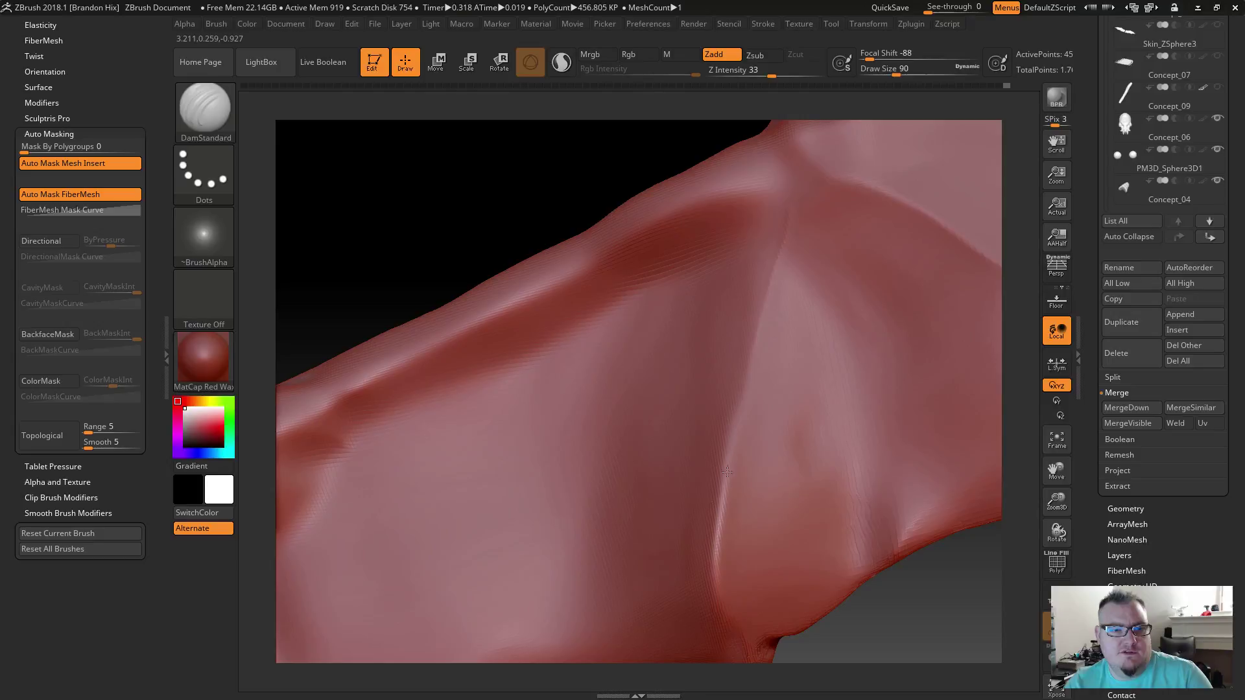
drag(747, 387, 739, 397)
drag(717, 511, 714, 551)
drag(727, 449, 721, 609)
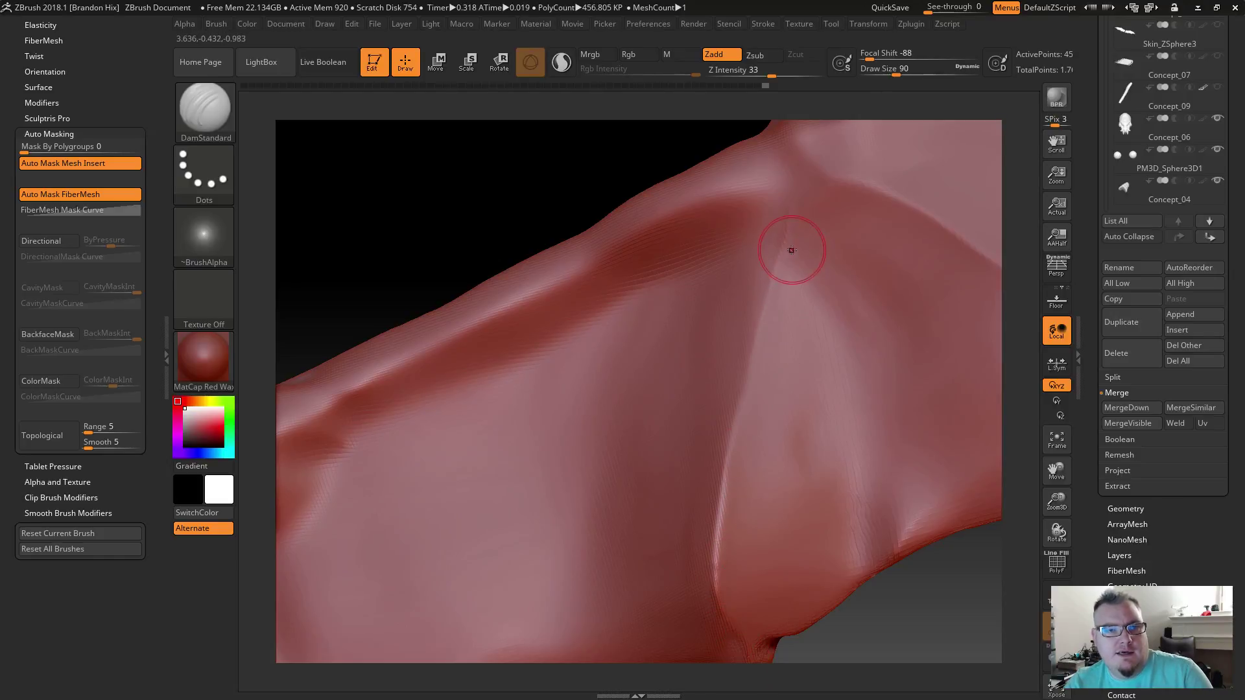
Step: Sharpen the wing finger ridge running outward from the elbow joint and lightly smooth along it
drag(788, 163, 780, 134)
drag(819, 171, 865, 194)
mouse_move(790, 148)
mouse_down()
mouse_move(958, 241)
mouse_move(903, 201)
mouse_up()
drag(976, 248, 966, 250)
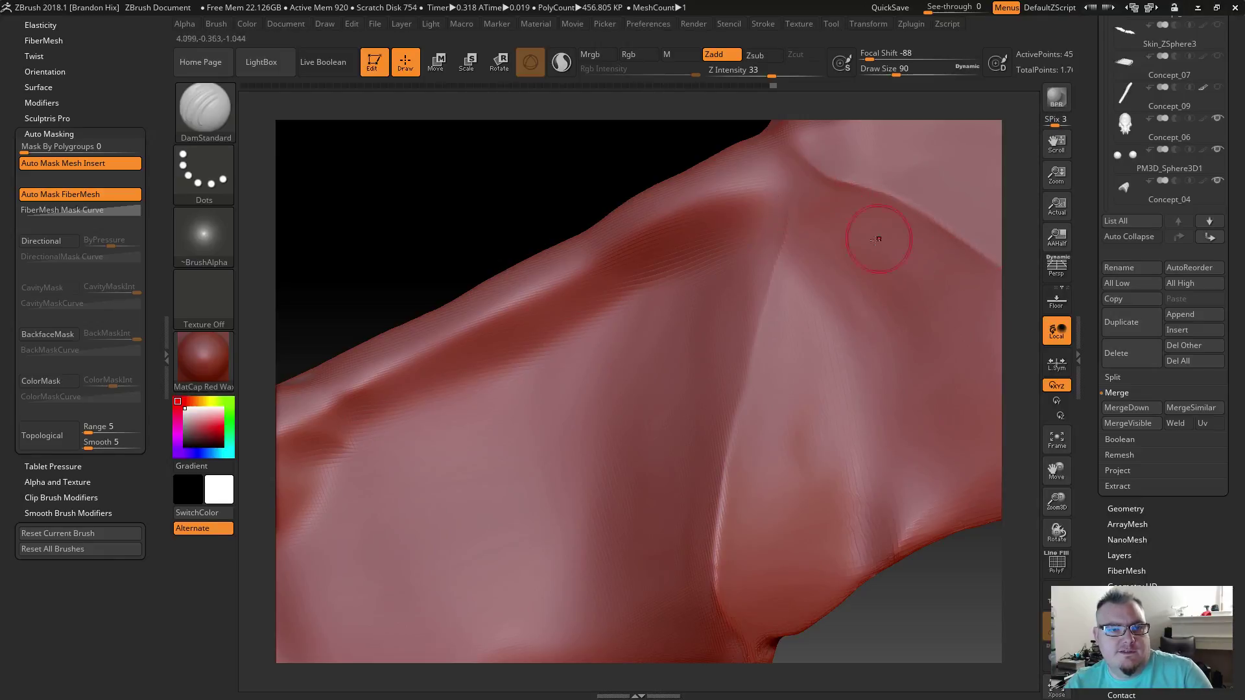
key(shift)
shift+drag(806, 162, 933, 227)
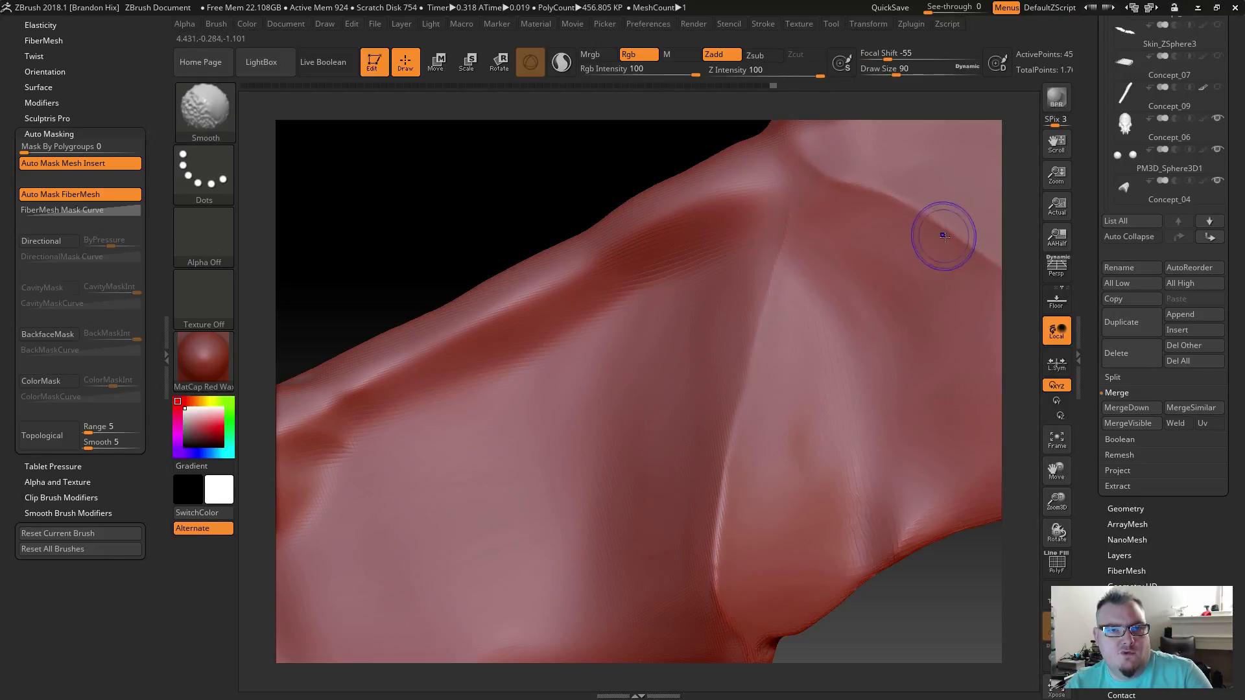
Step: Sculpt curved wrinkle folds into the membrane on both sides of the ridge between the elbow joint and rear spike
drag(854, 213, 836, 184)
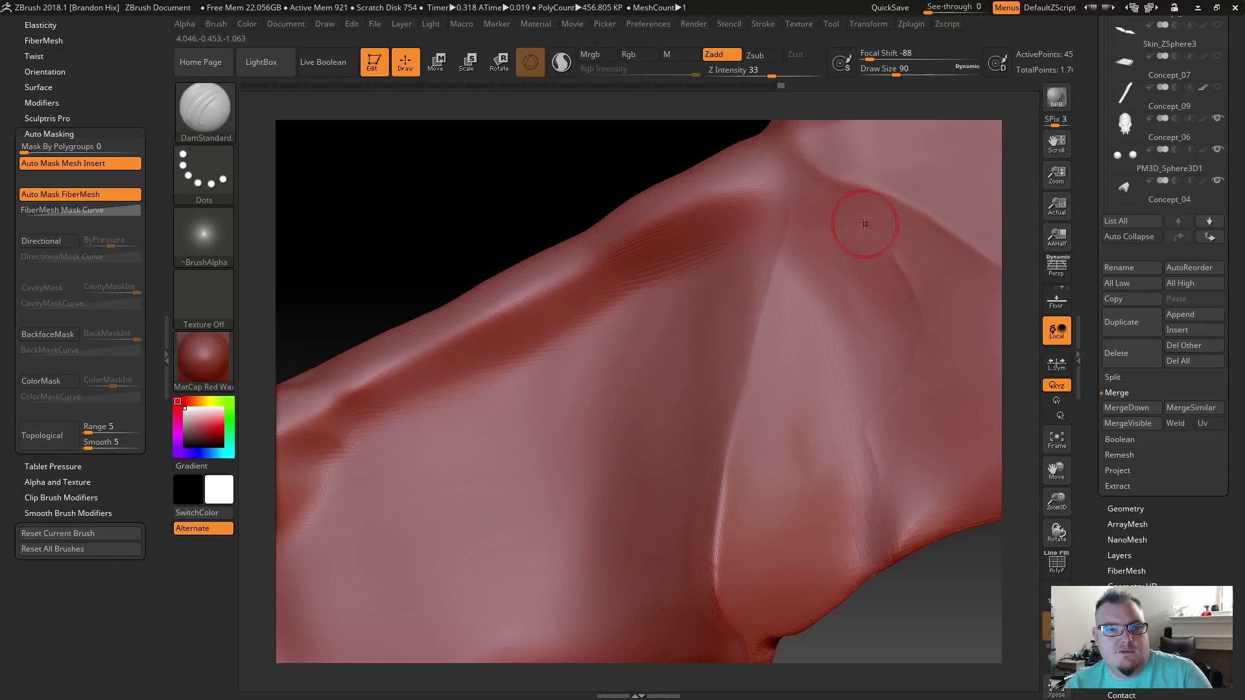
drag(879, 249, 916, 286)
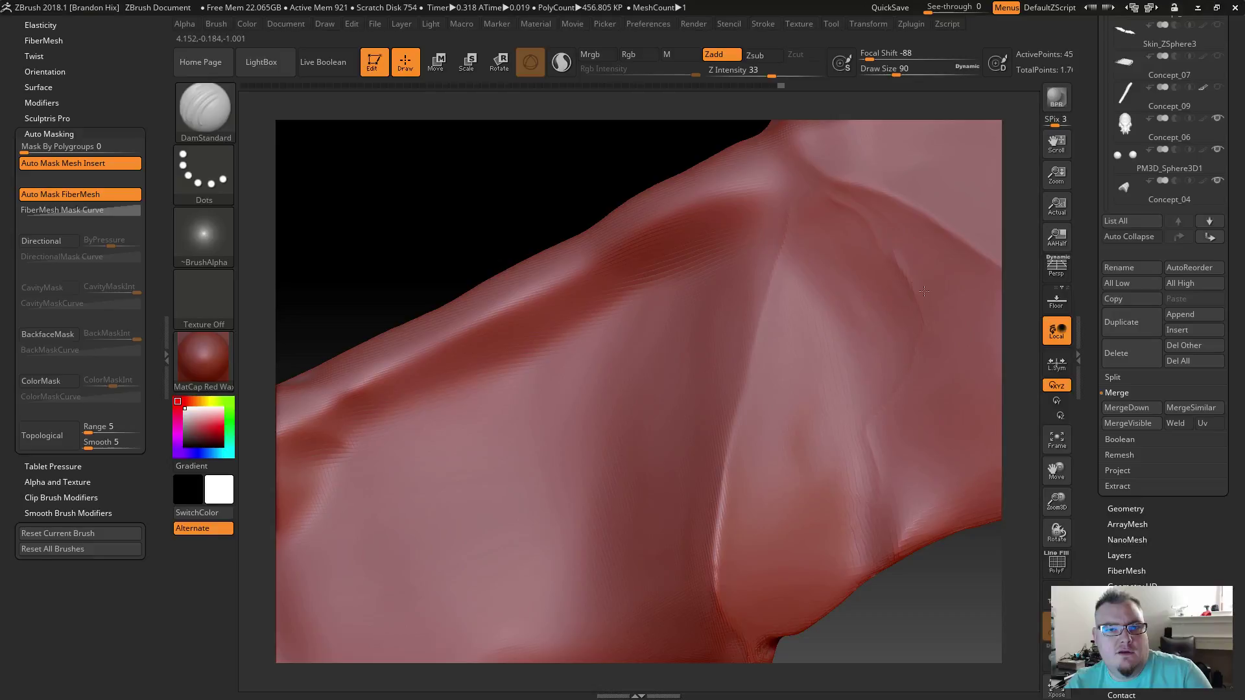
drag(848, 445, 838, 499)
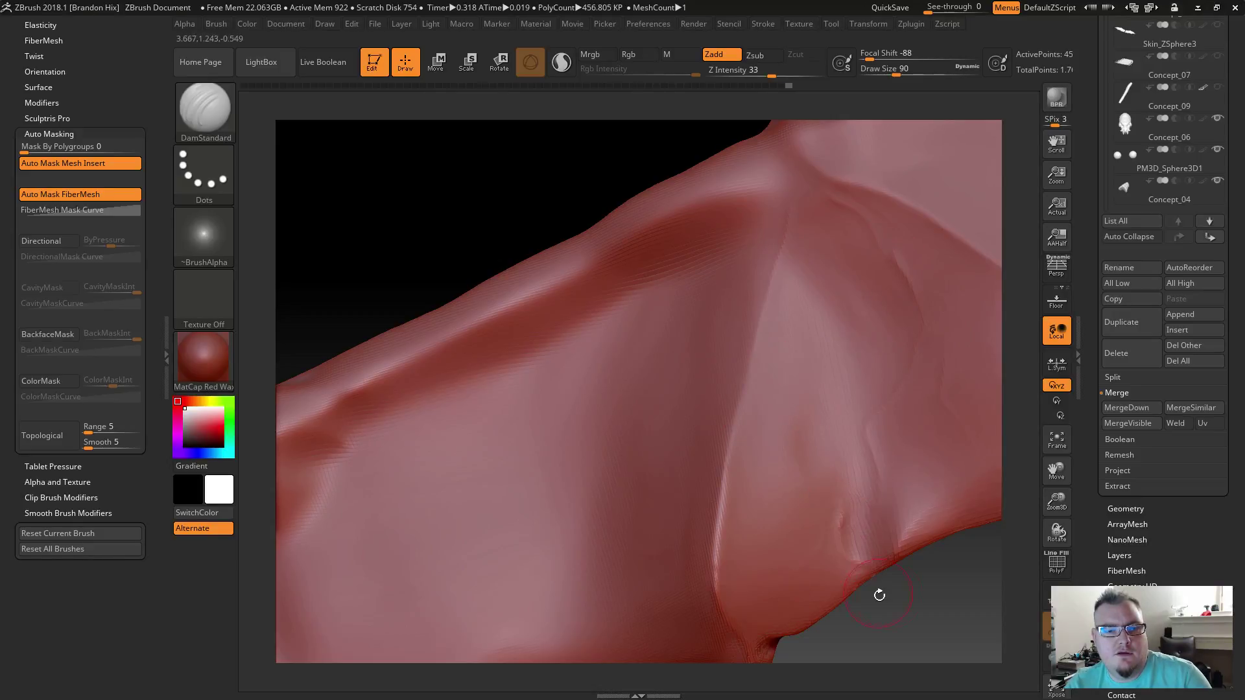
drag(858, 431, 865, 467)
drag(836, 531, 841, 518)
drag(753, 414, 739, 440)
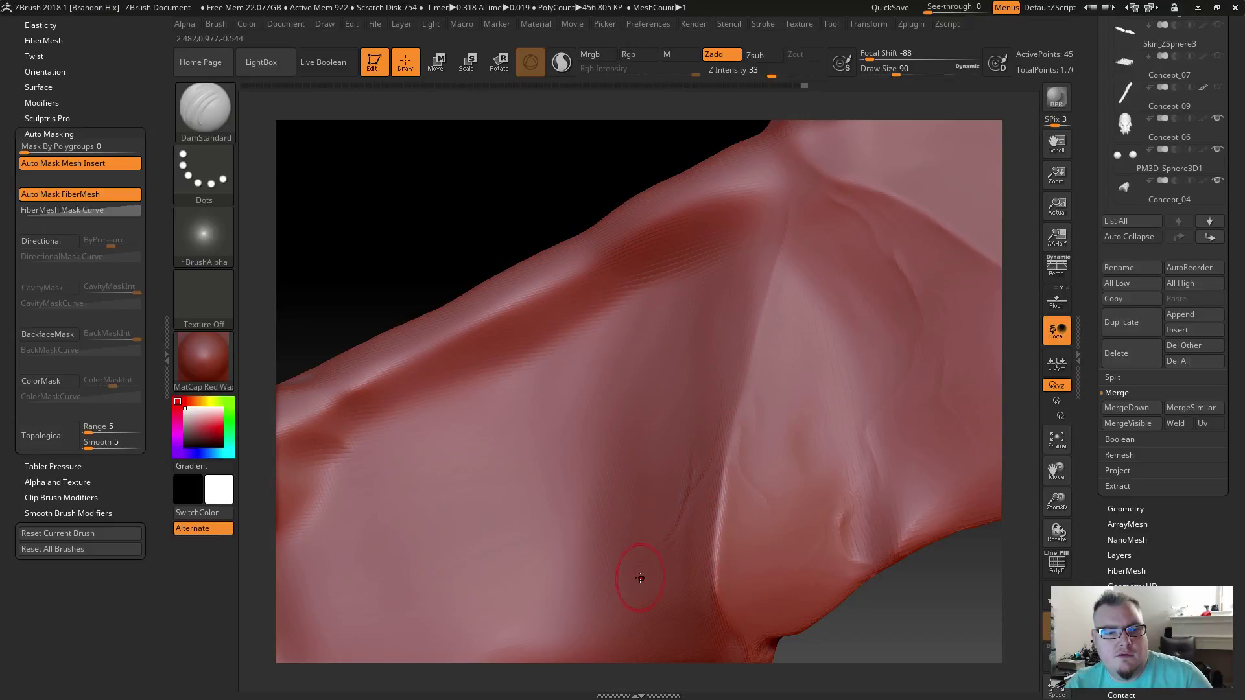
mouse_move(445, 229)
mouse_down()
mouse_move(413, 111)
mouse_move(693, 403)
mouse_up()
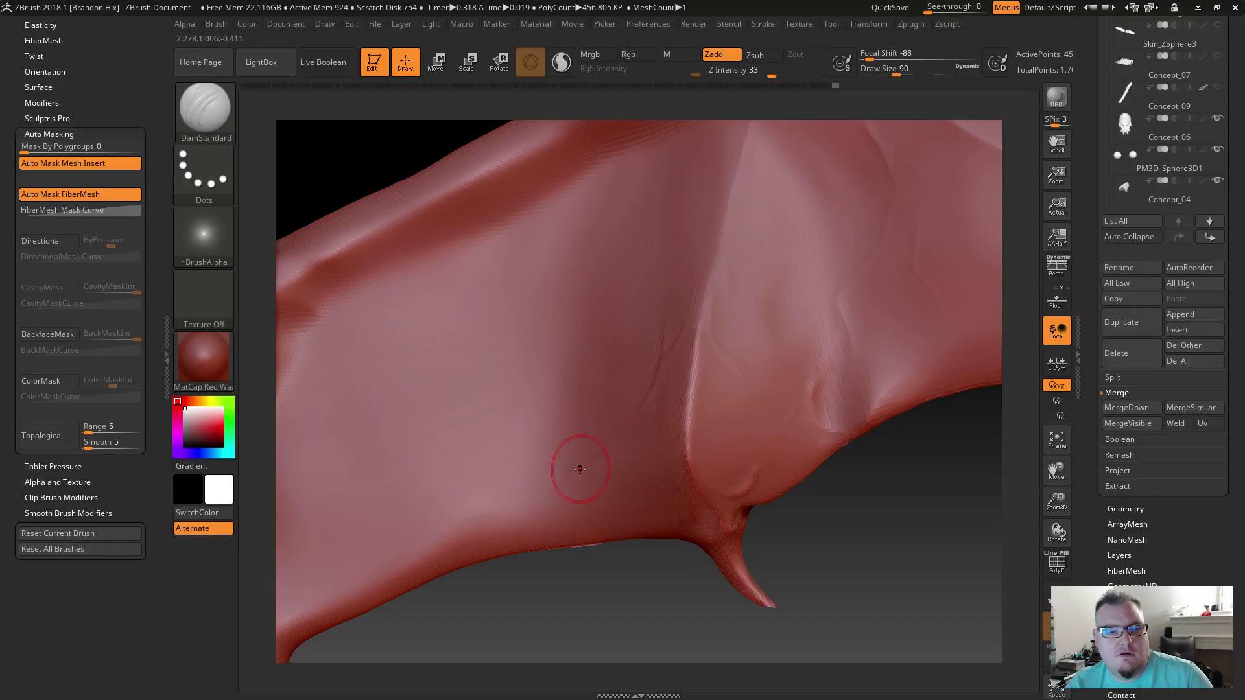
Step: Enable Sculptris Pro and try fine DamStandard wrinkles with a draw size of 17 beside the rear spike's base
drag(833, 544, 708, 407)
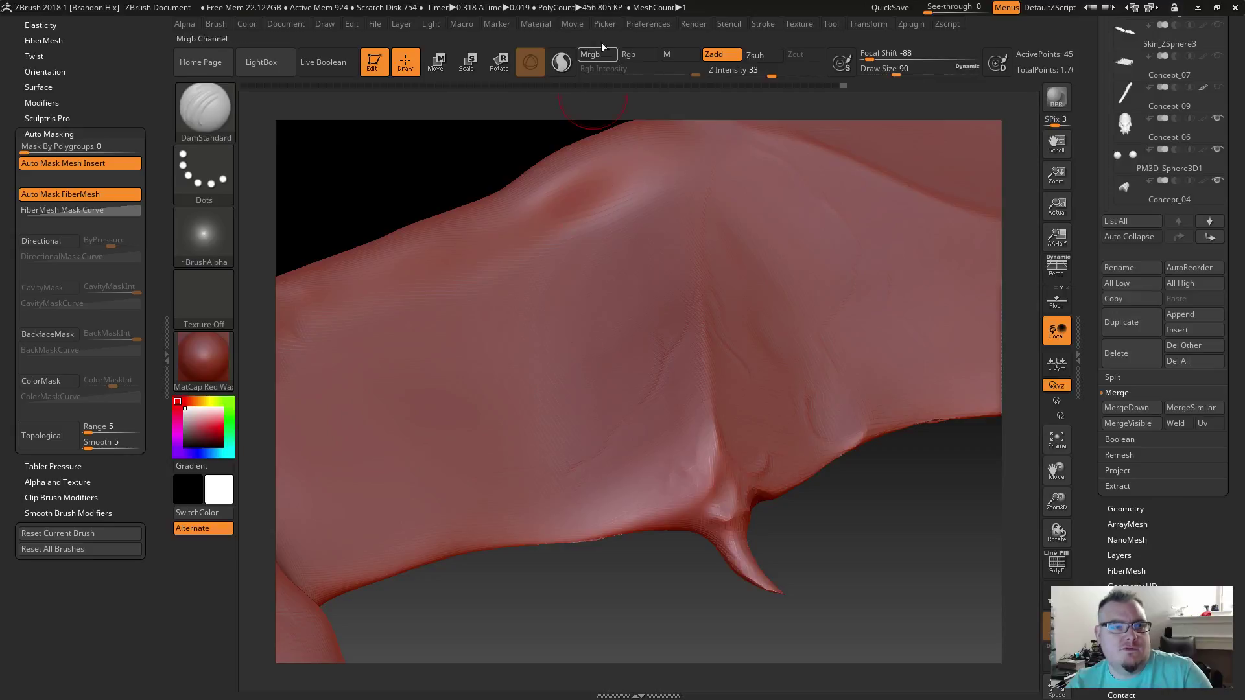
click(559, 61)
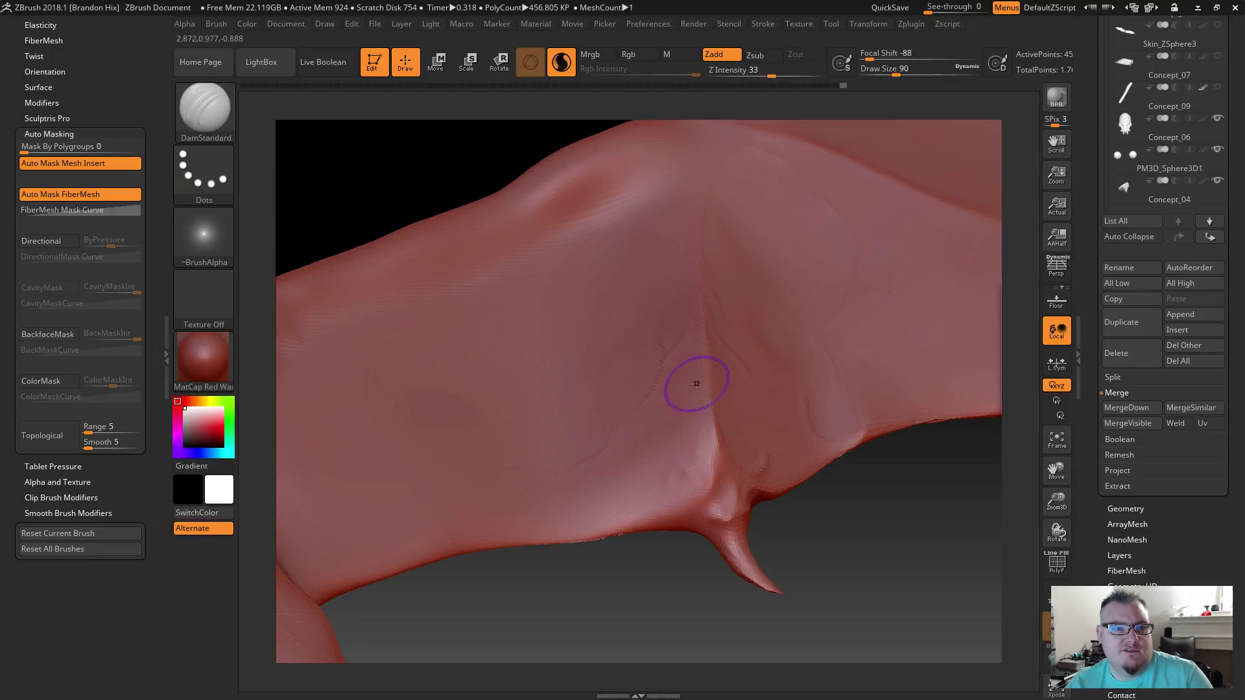
drag(896, 72, 878, 74)
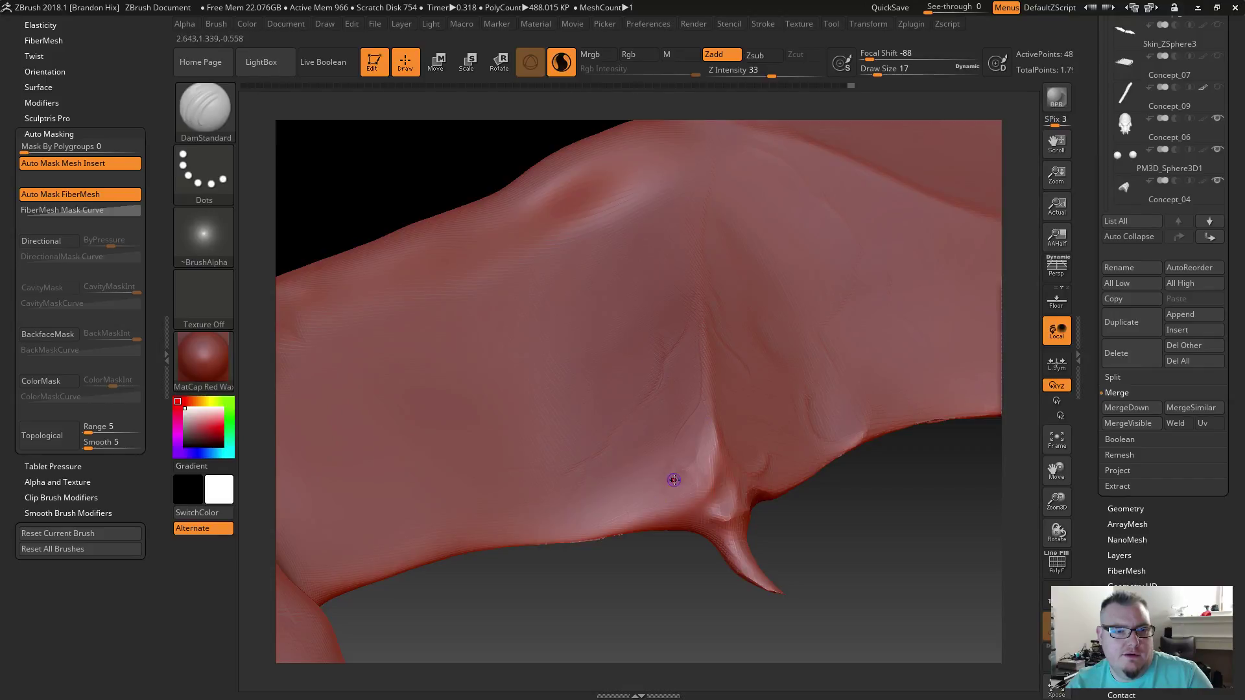
drag(687, 480, 727, 487)
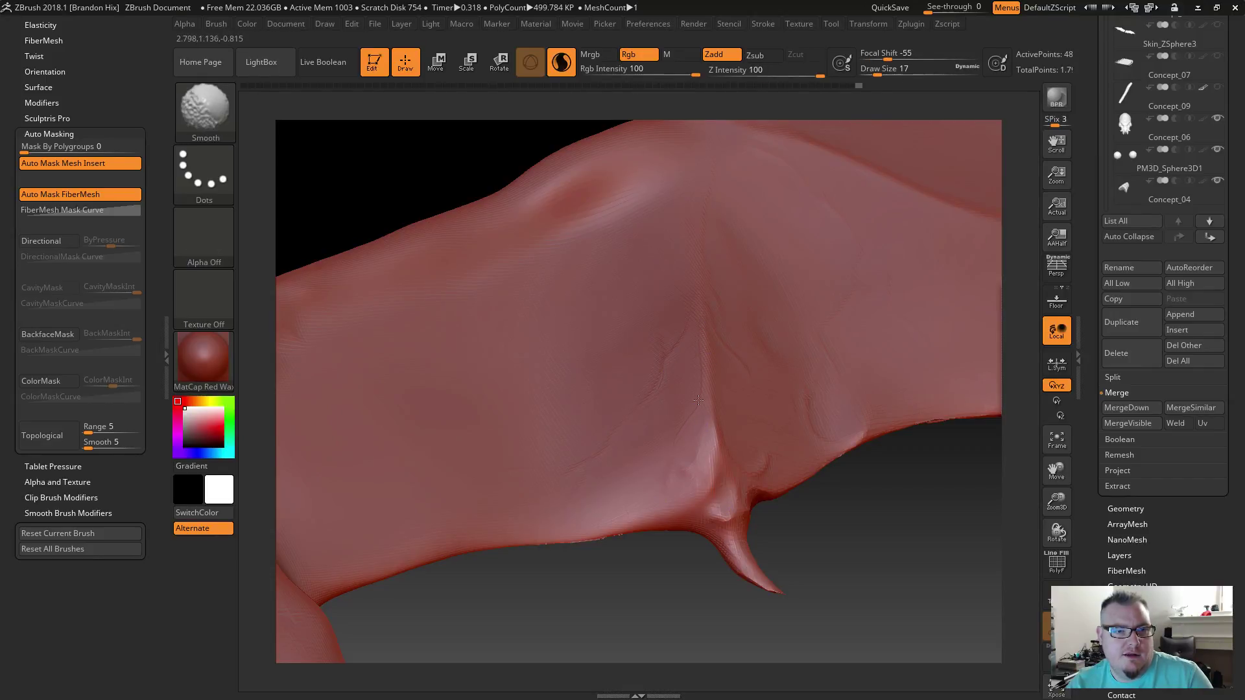
key(ctrl)
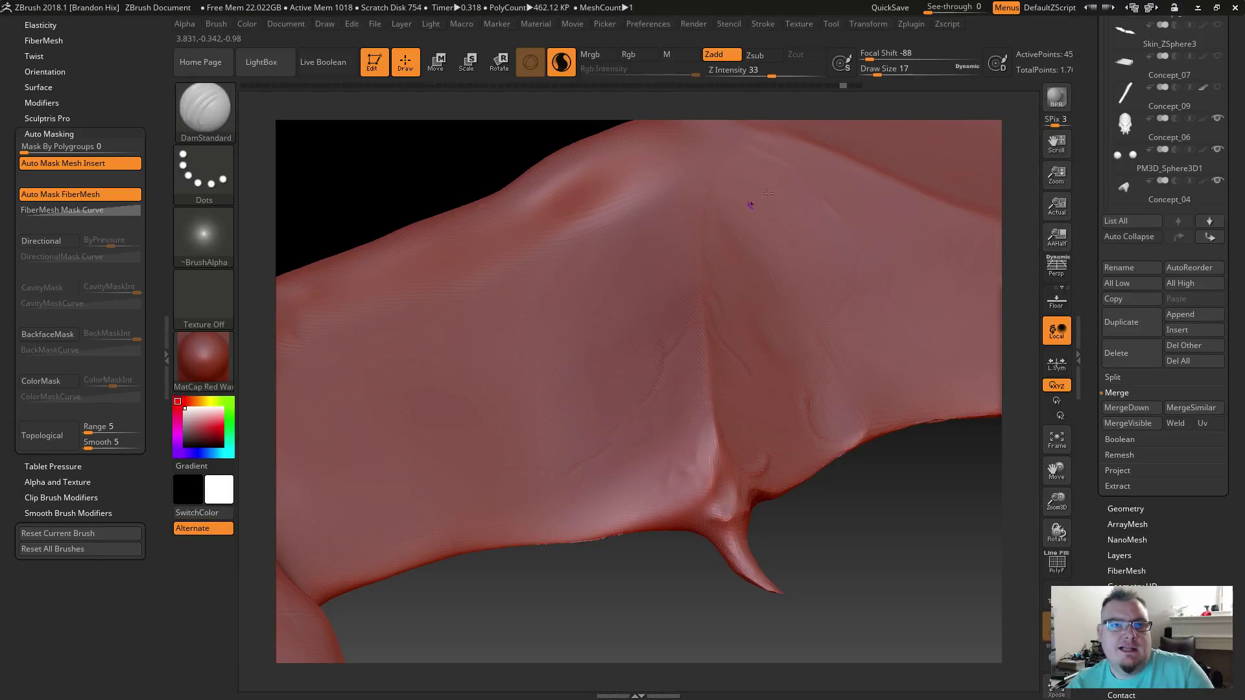
Step: Set the draw size to 59 and sculpt wrinkles along the membrane ridge and around the rear spike's base
drag(881, 71, 891, 71)
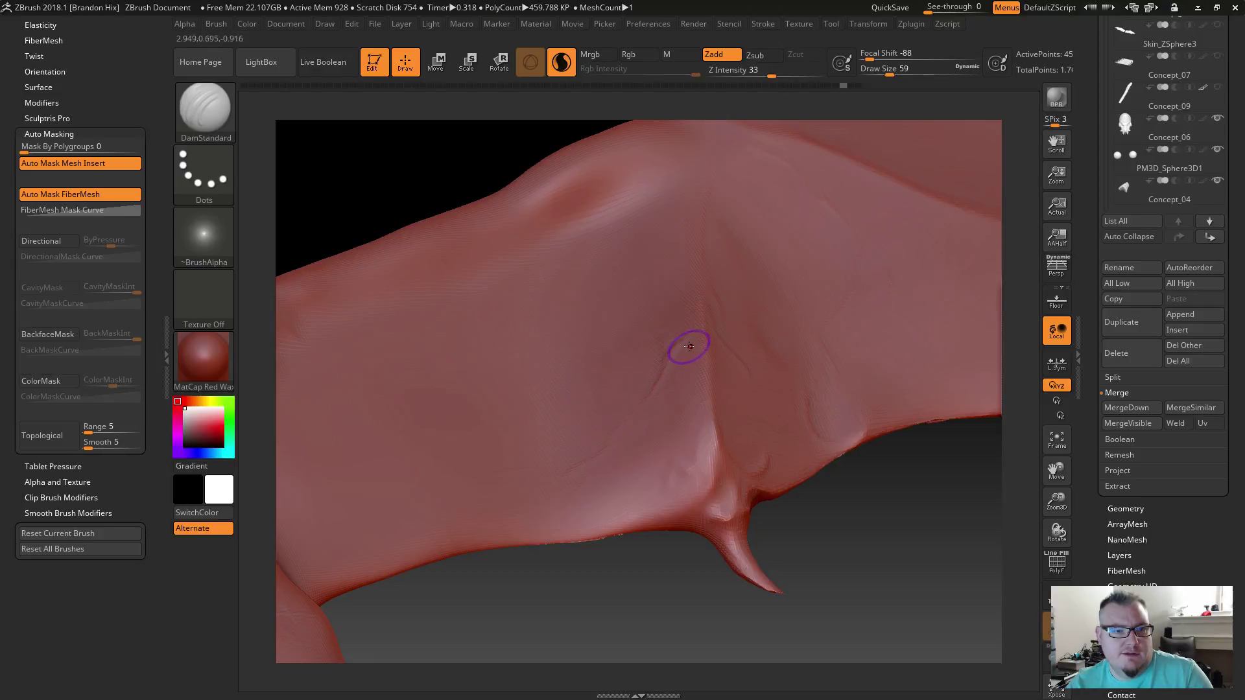
drag(713, 472, 707, 418)
drag(661, 495, 690, 478)
drag(806, 458, 765, 300)
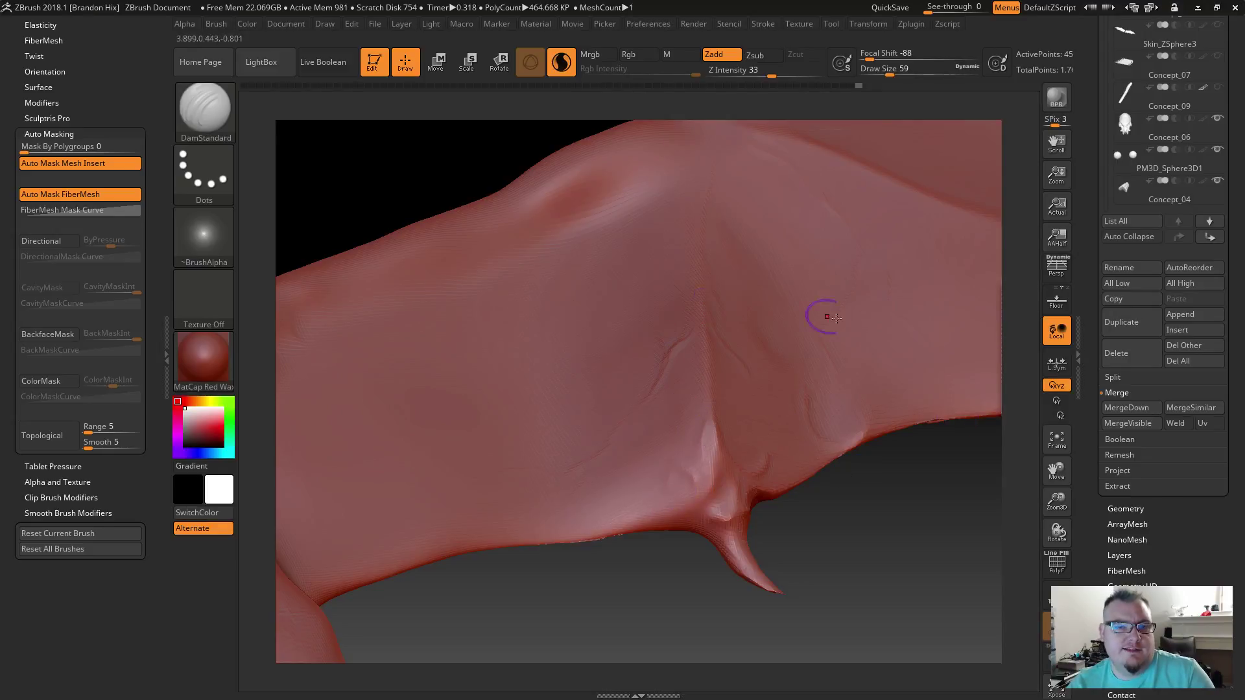
Step: Inspect the mesh density around the new wrinkles in the wireframe display, and turn off Sculptris Pro
click(1055, 568)
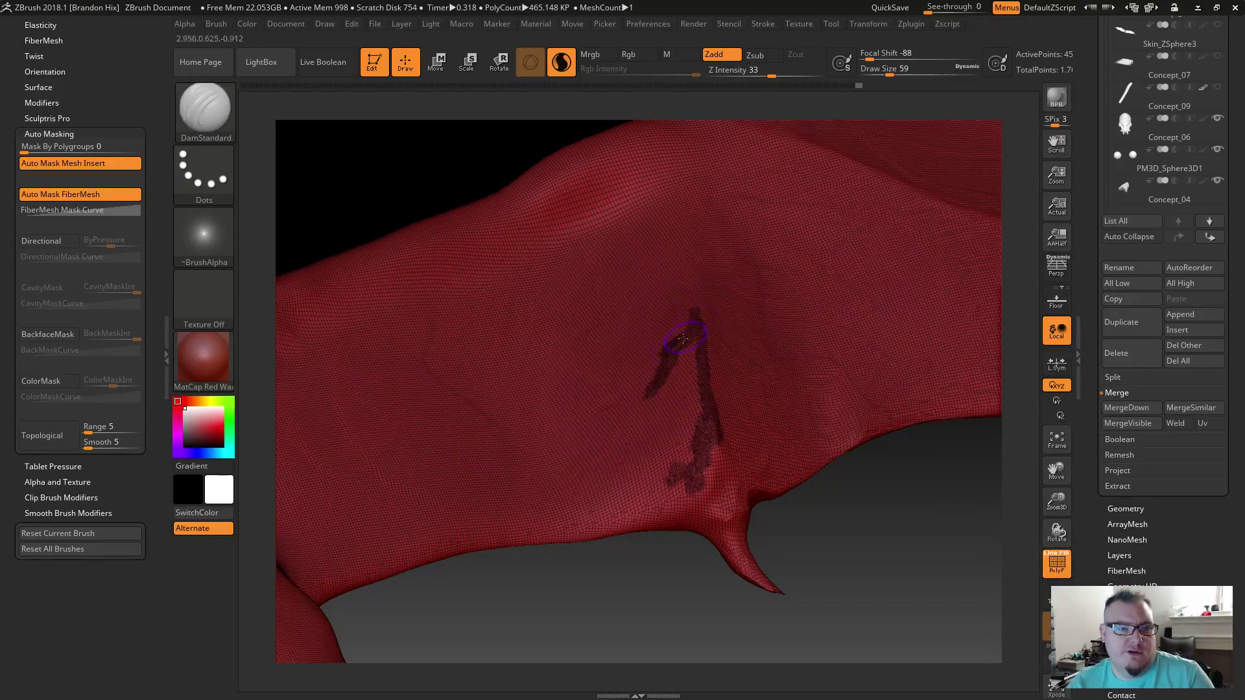
drag(693, 529, 711, 351)
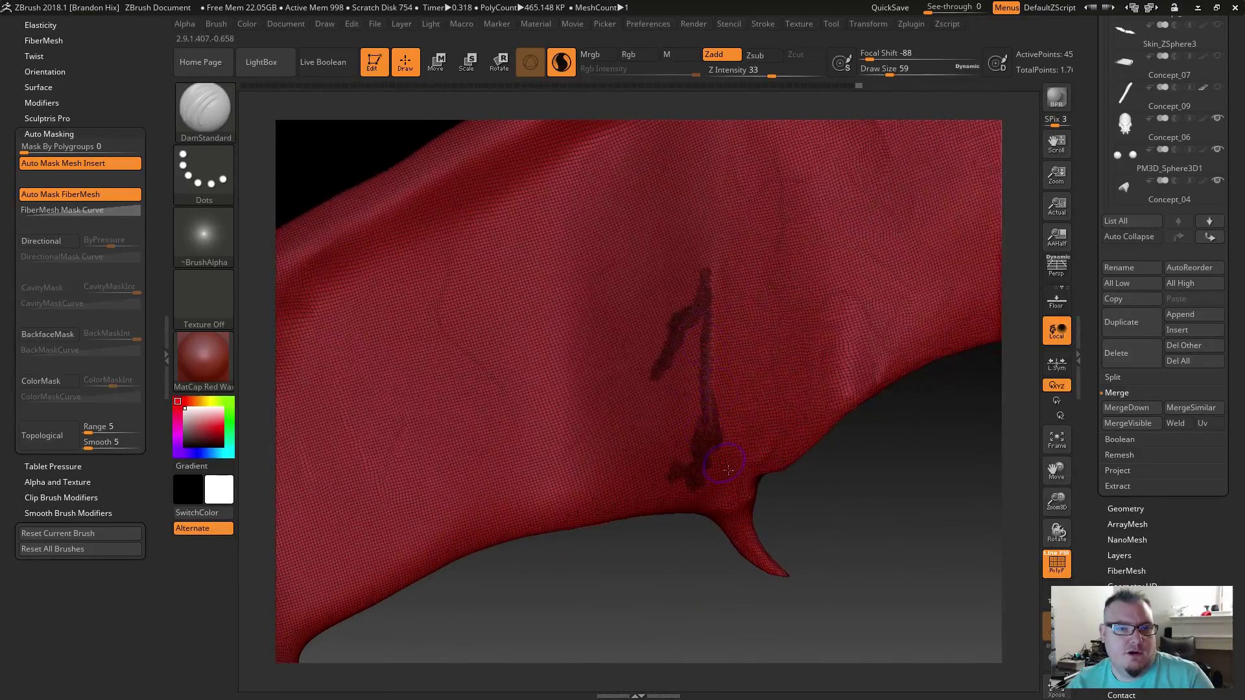
click(1056, 563)
click(561, 61)
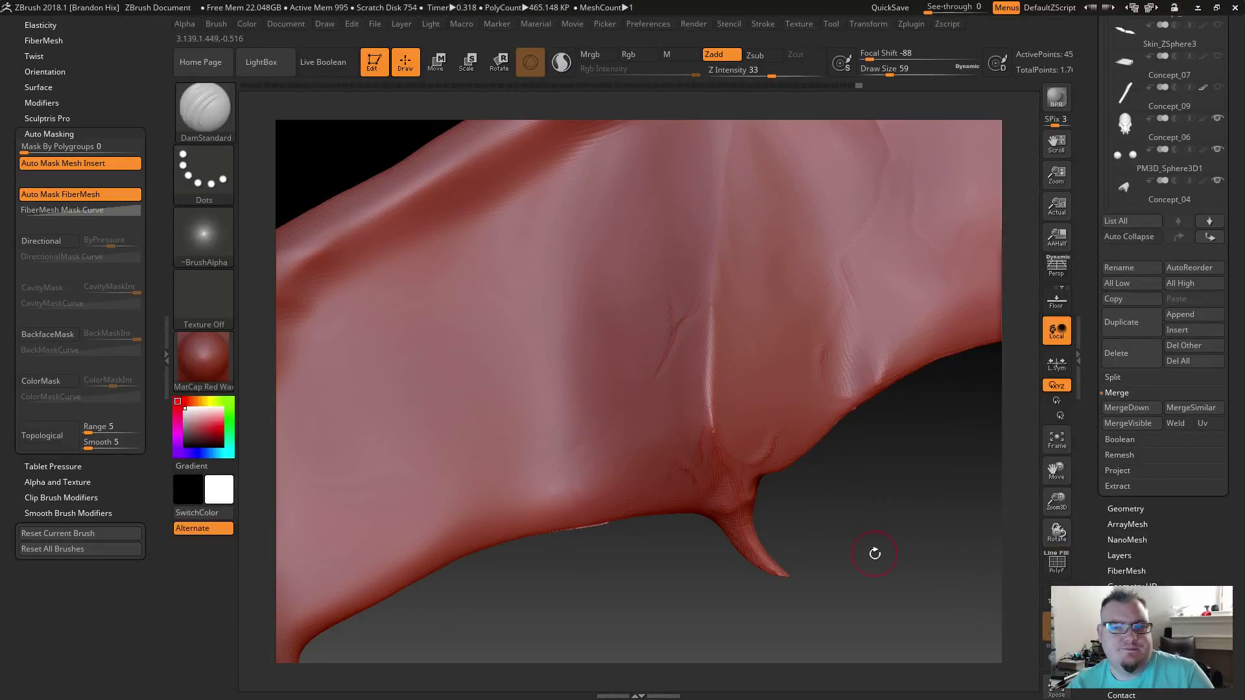
Step: Smooth the small wrinkles on the membrane beside the ridge and above the rear spike's base
mouse_move(849, 540)
mouse_down()
mouse_move(796, 520)
mouse_move(674, 342)
mouse_up()
key(shift)
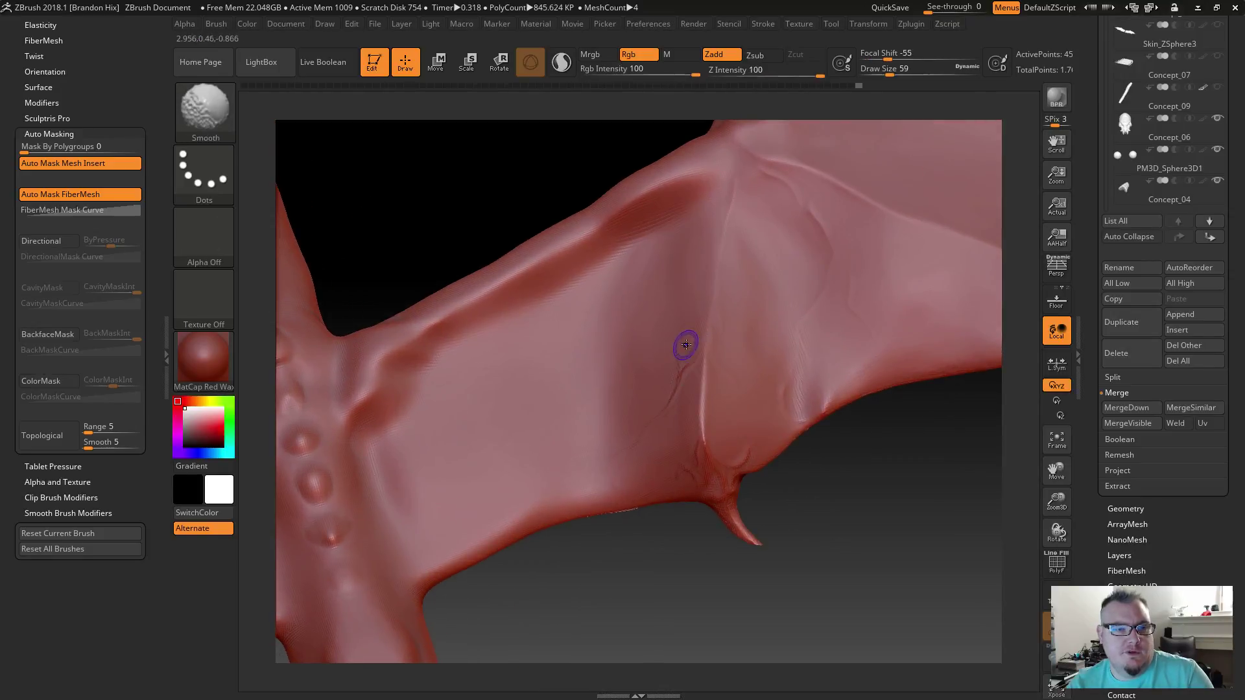
mouse_move(681, 452)
shift+mouse_down()
mouse_move(695, 435)
mouse_move(696, 455)
shift+mouse_up()
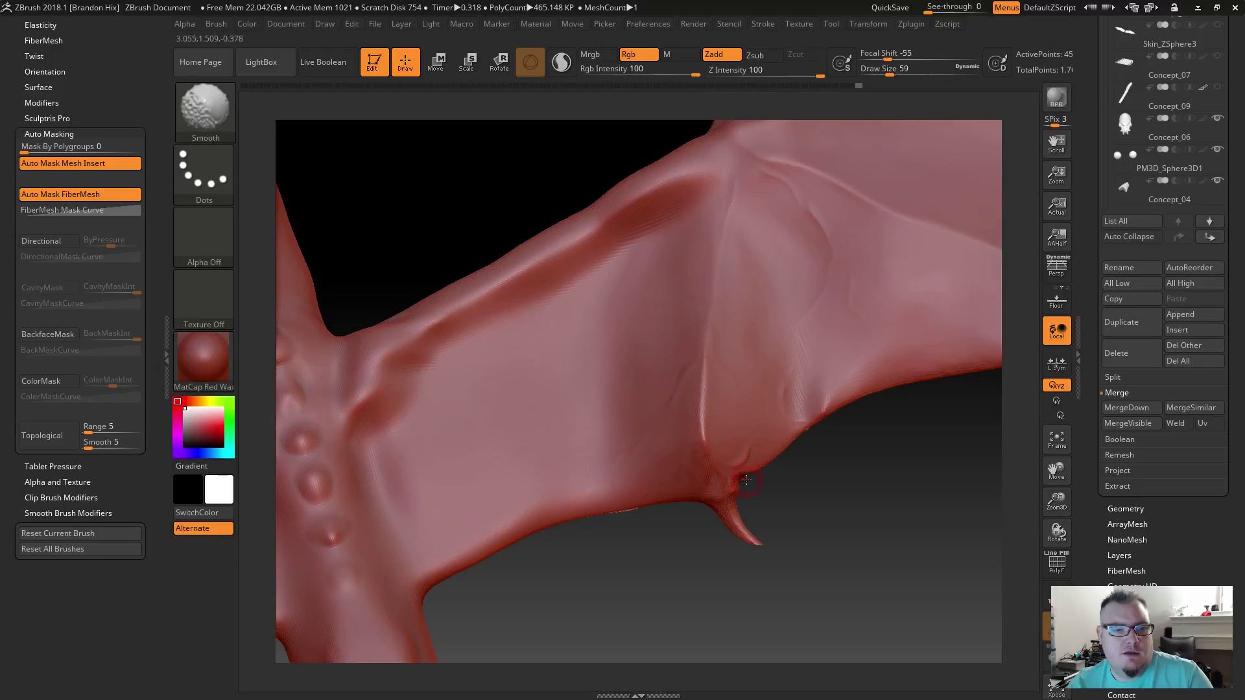
Step: Smooth the creases in the wing membrane around the trailing-edge spike nearest the body
key(shift)
key(shift)
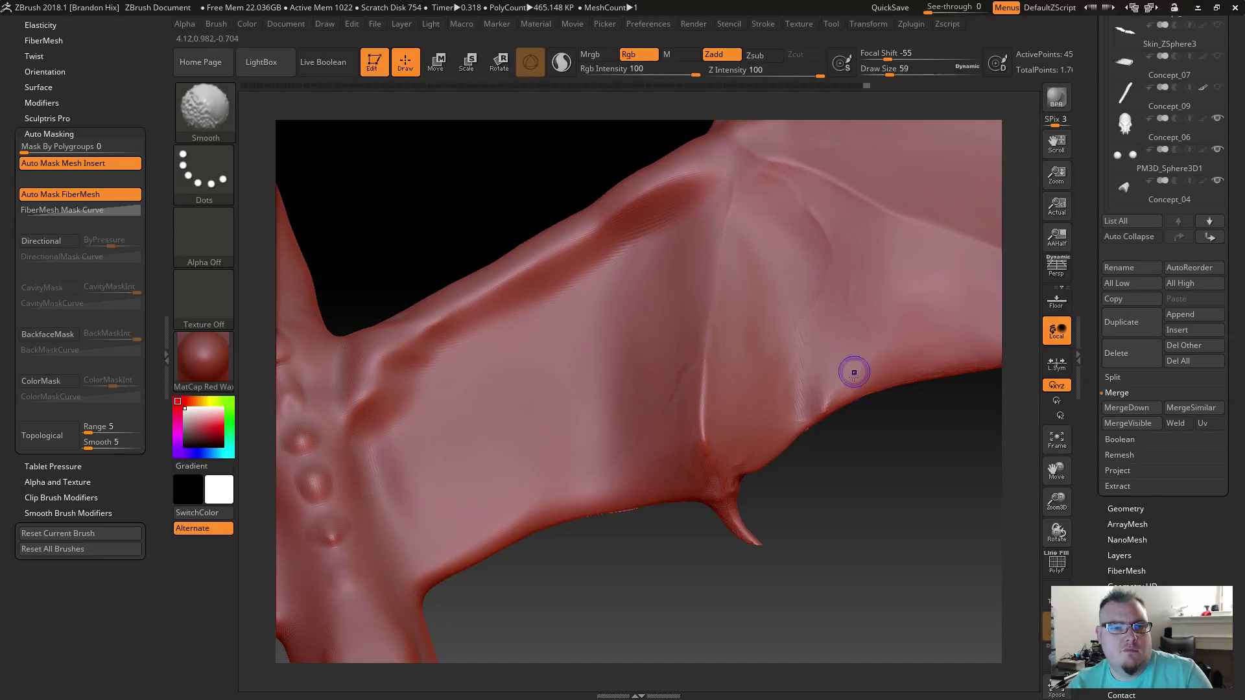
key(f)
drag(772, 442, 802, 475)
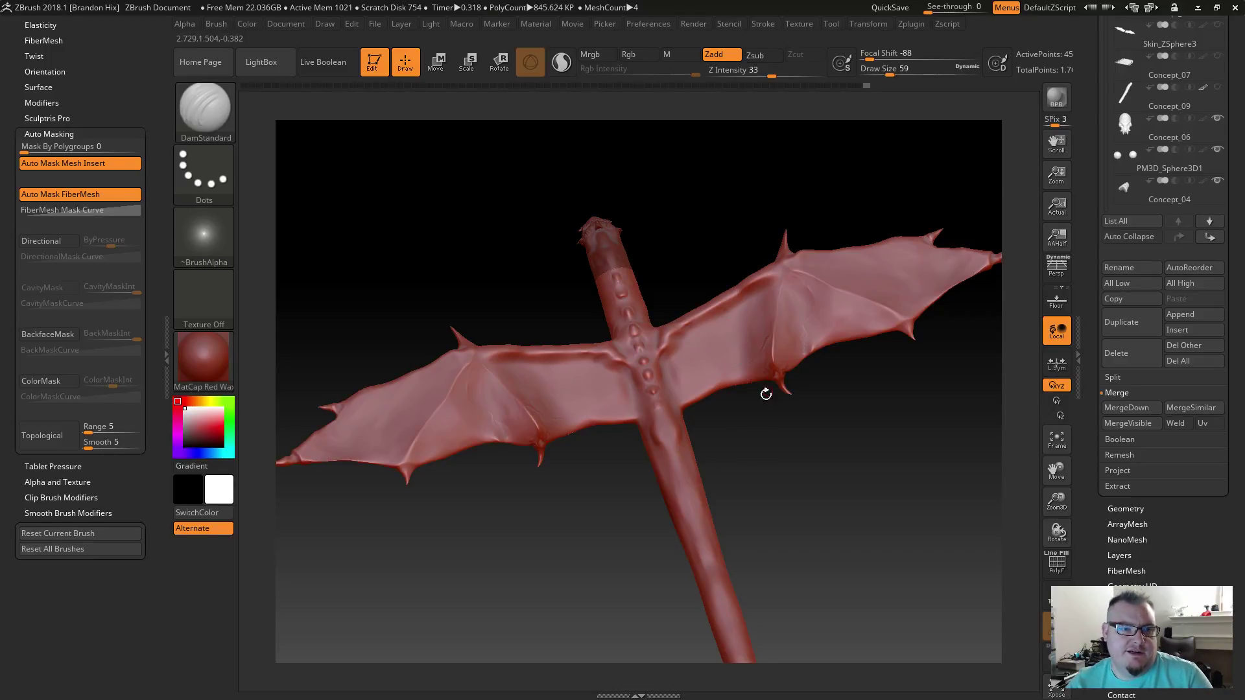
drag(739, 422, 764, 334)
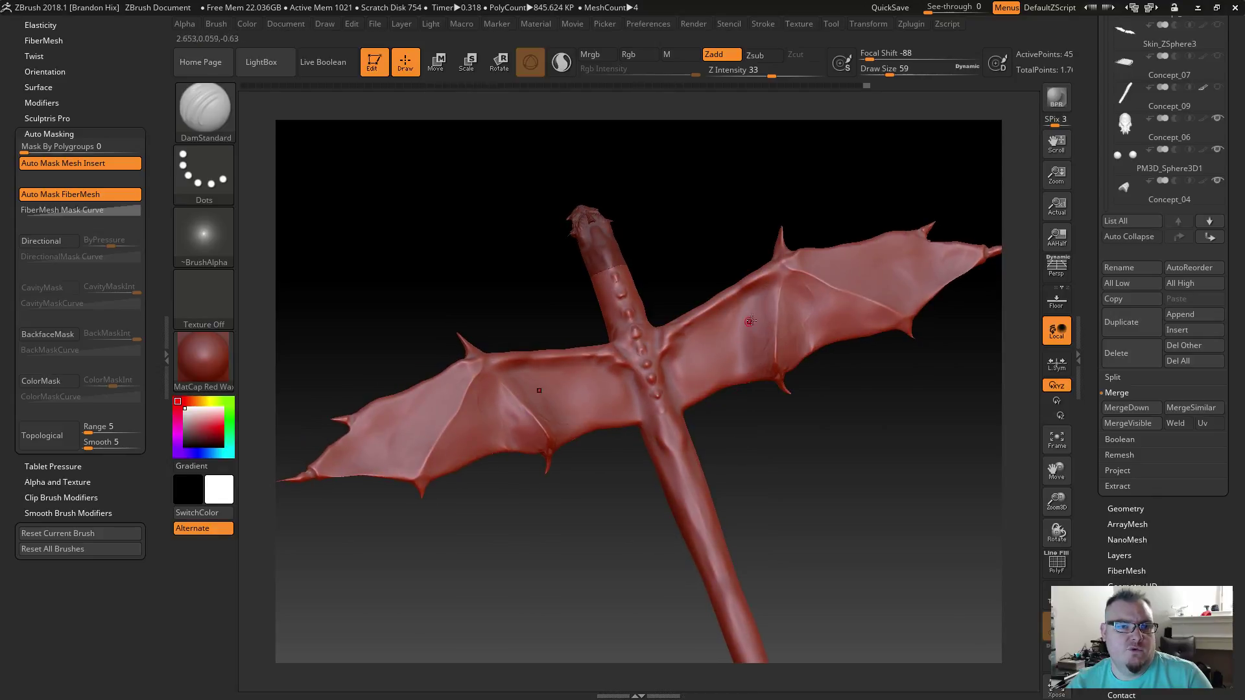
Step: Set the DamStandard brush to draw size 74 and focal shift -57, and carve skin folds beneath the wing's arm bone
alt+drag(664, 196, 726, 293)
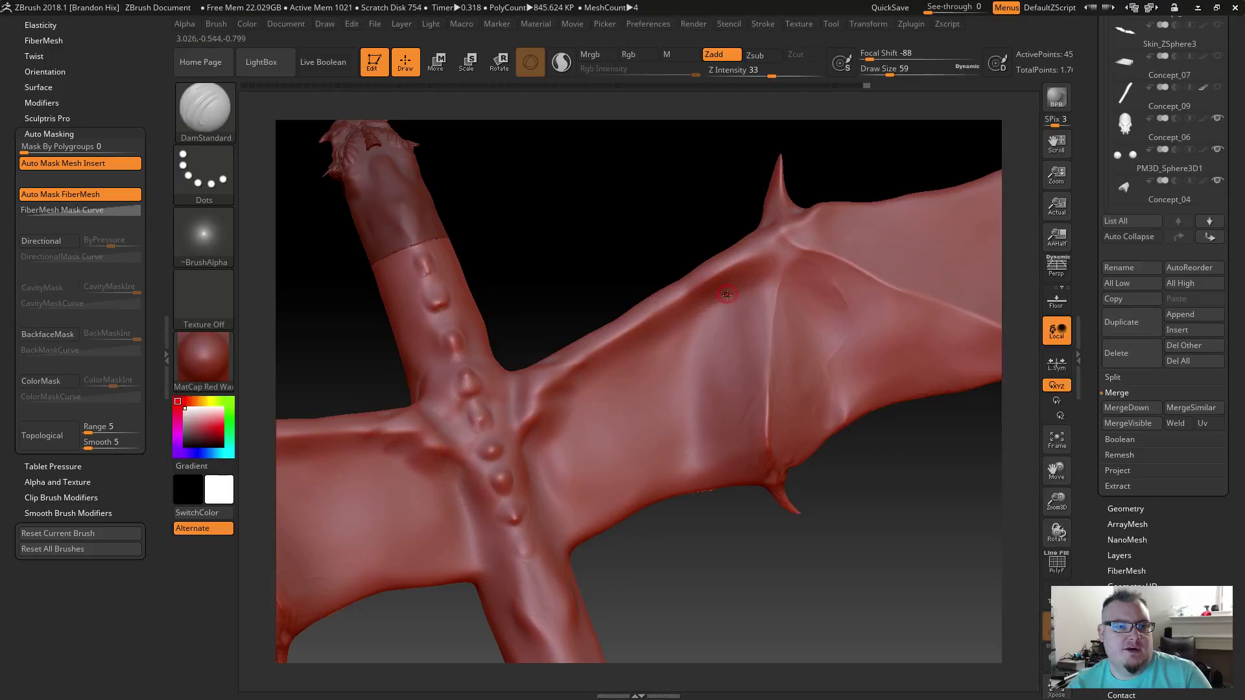
drag(622, 242, 655, 258)
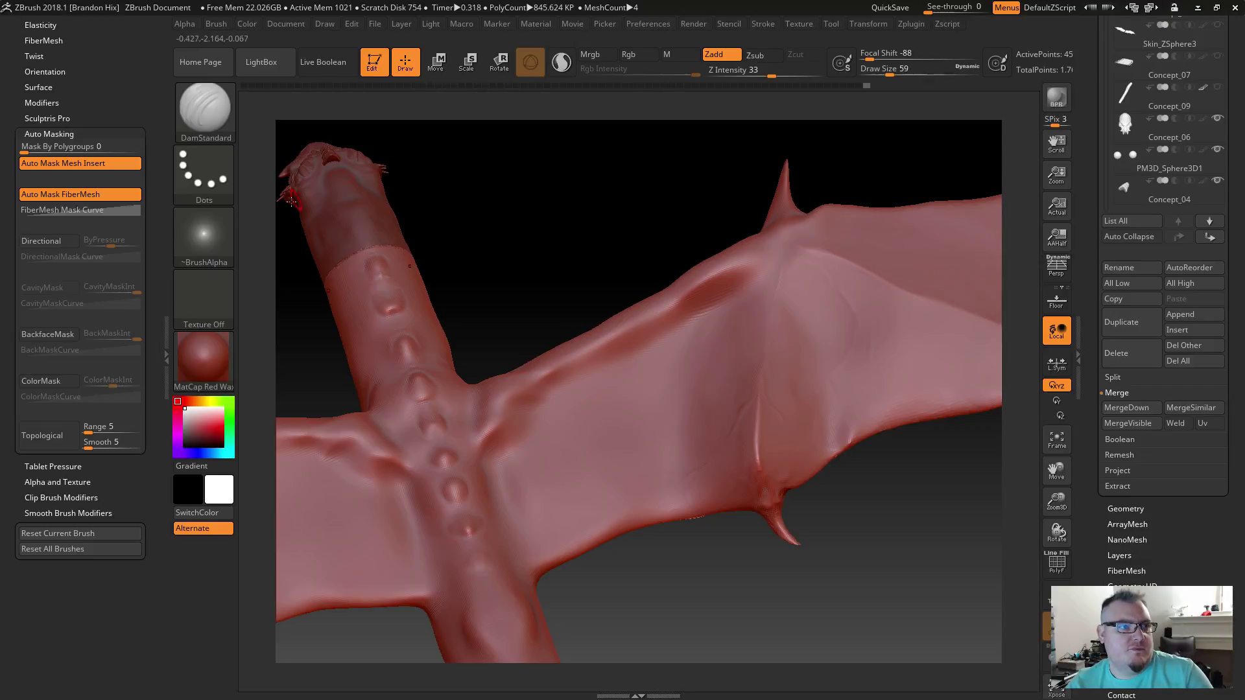
key(alt)
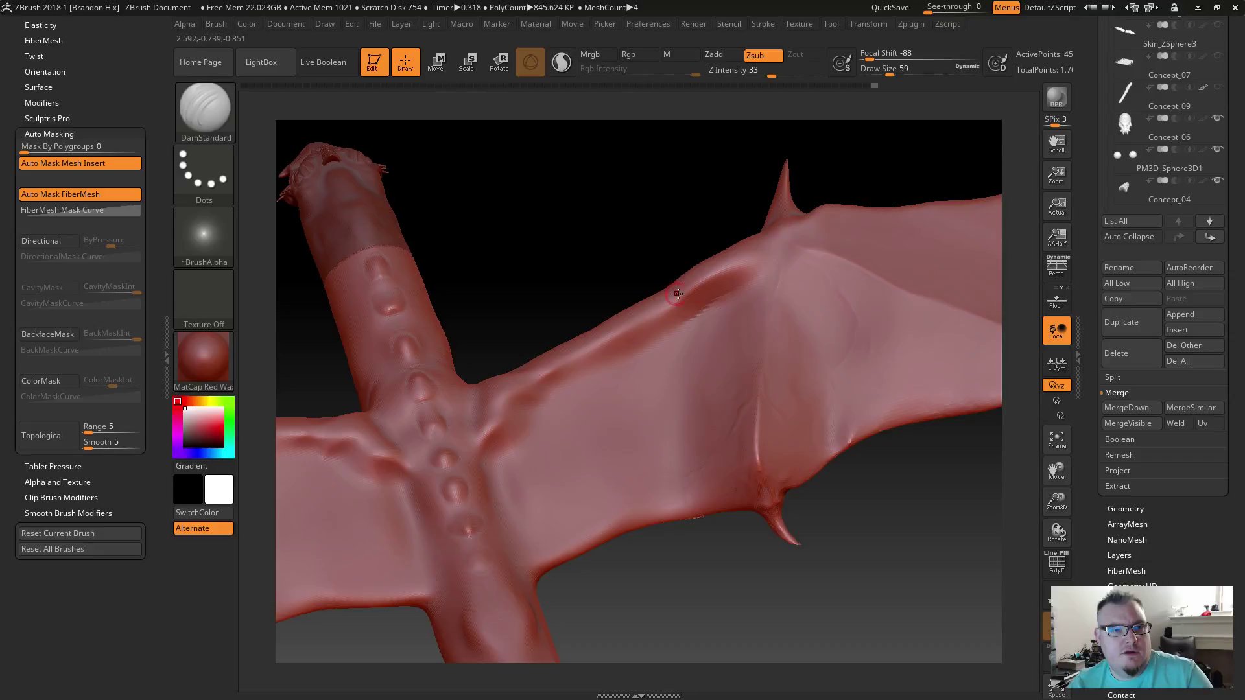
mouse_move(887, 68)
mouse_down()
mouse_move(875, 67)
mouse_move(886, 58)
mouse_up()
drag(756, 277, 761, 269)
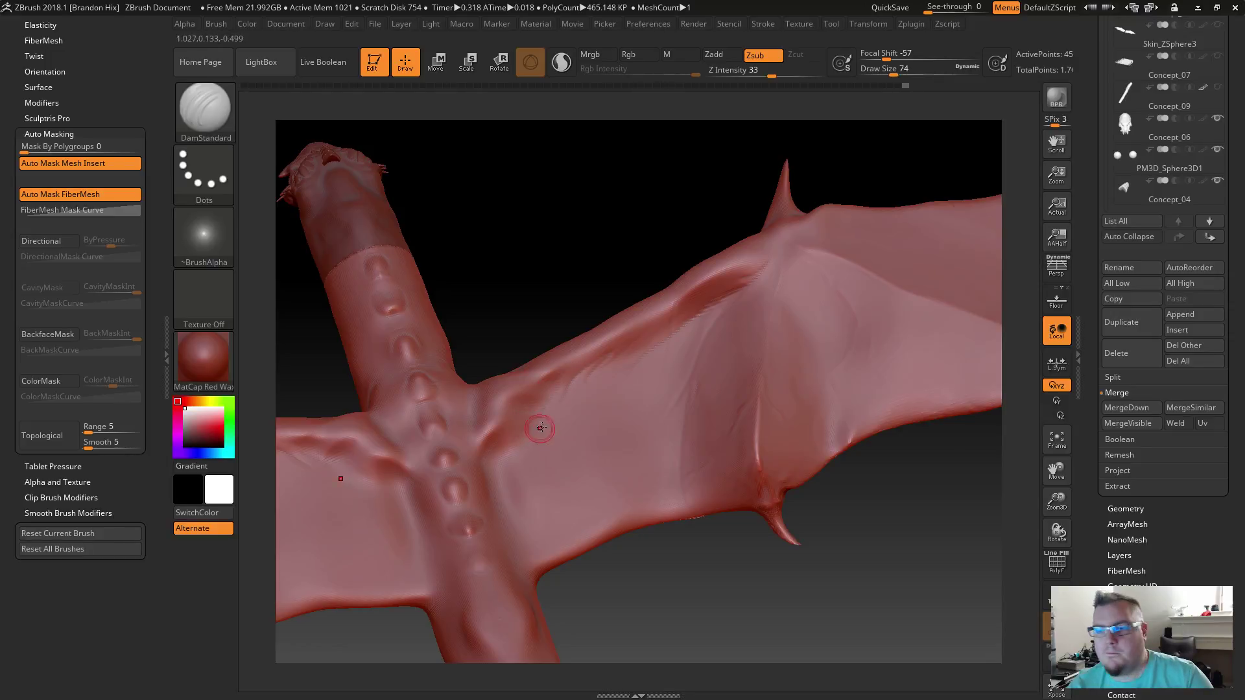
drag(557, 264, 550, 338)
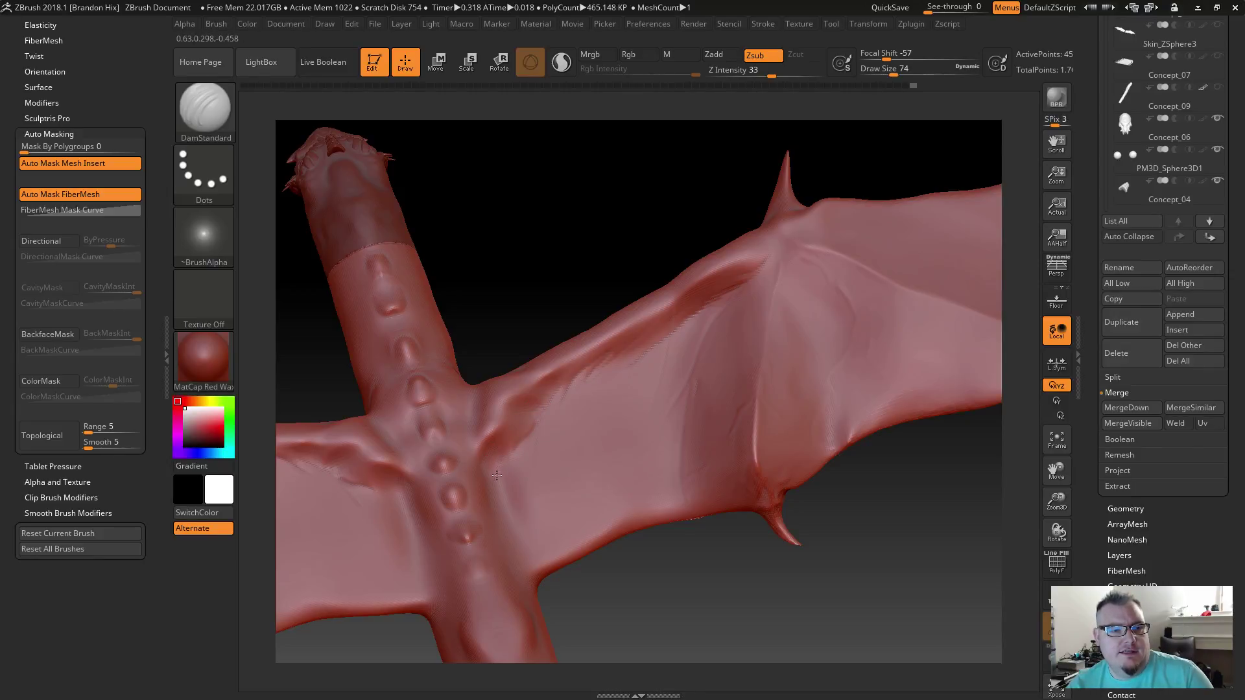
Step: Carve curved skin folds into the inner membrane and wing root beside the spine, smoothing the harsh strokes
alt+drag(526, 308, 449, 230)
alt+drag(531, 336, 600, 286)
alt+drag(436, 340, 533, 462)
alt+drag(564, 292, 514, 278)
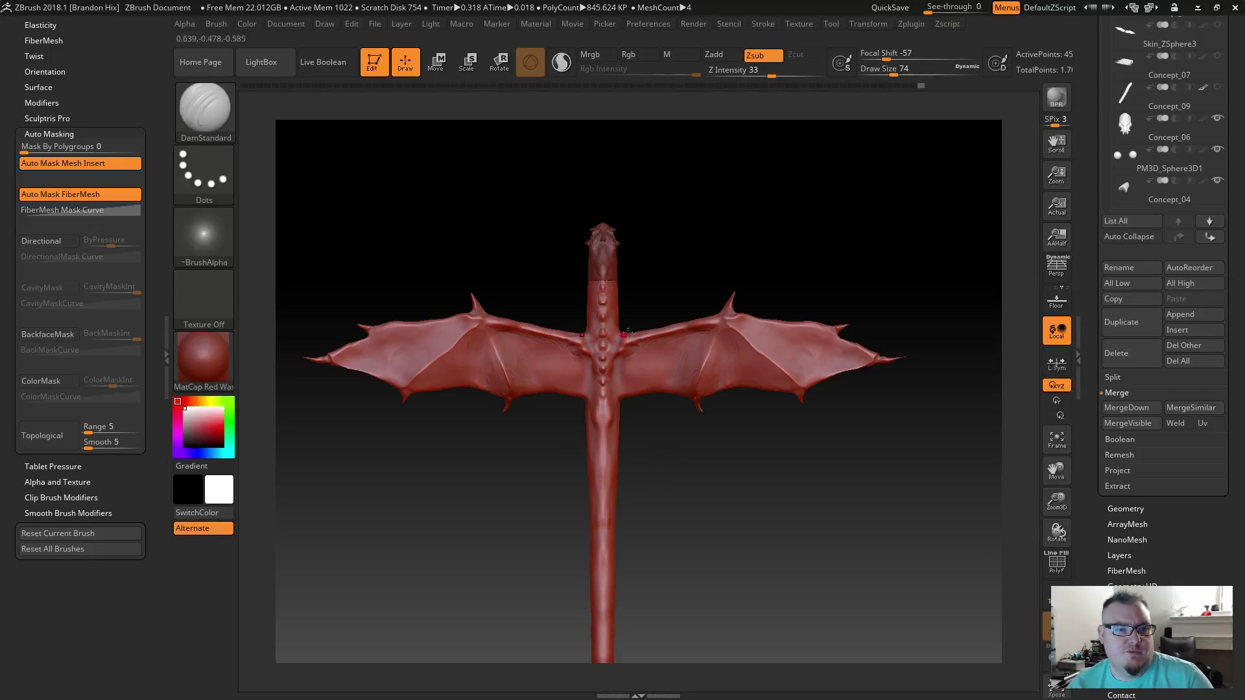
alt+drag(664, 448, 649, 422)
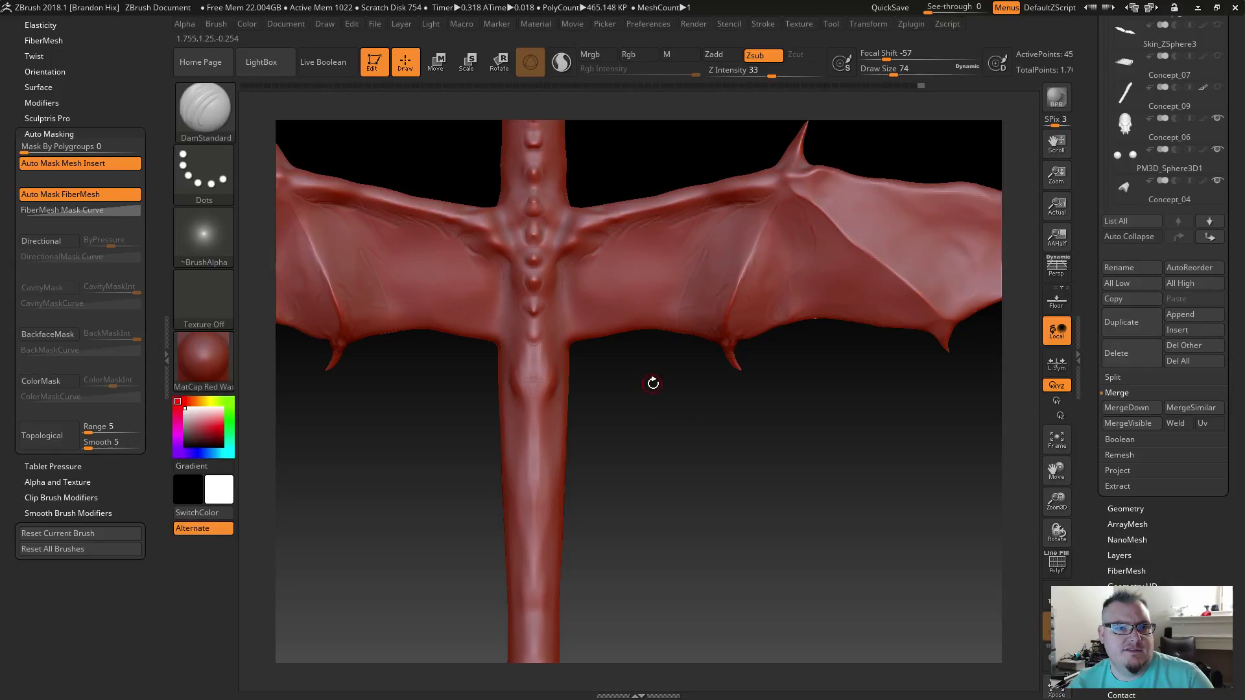
alt+drag(684, 448, 688, 483)
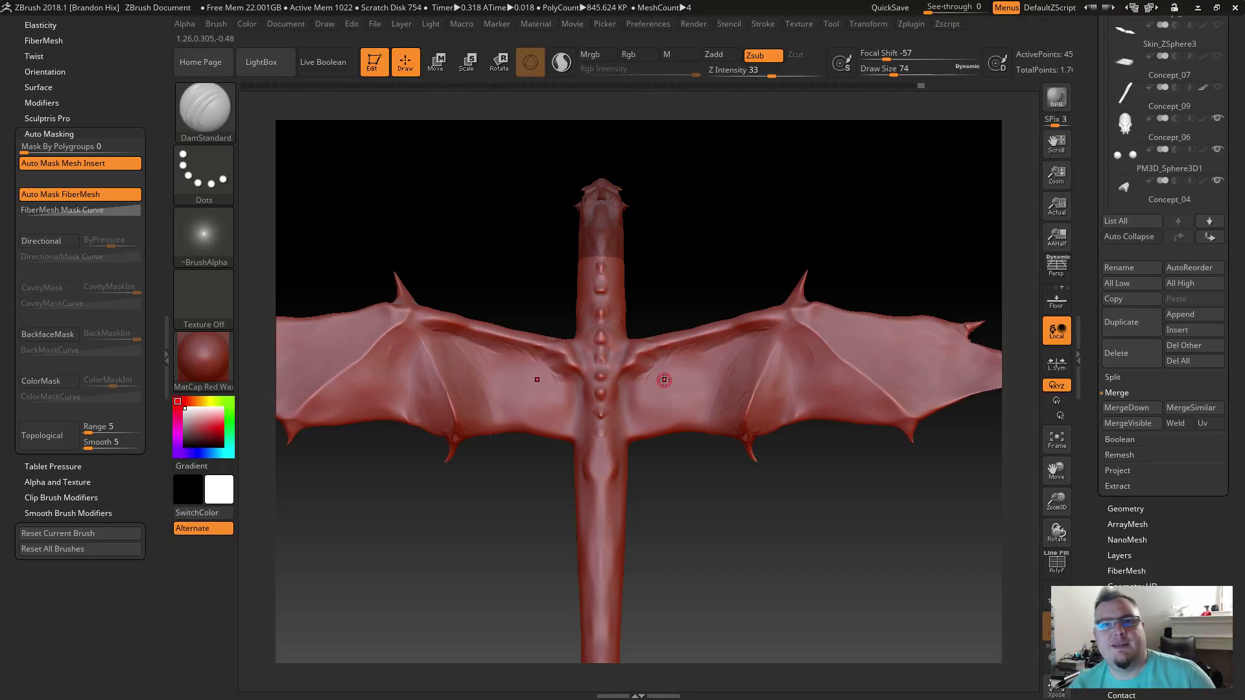
drag(687, 288, 672, 207)
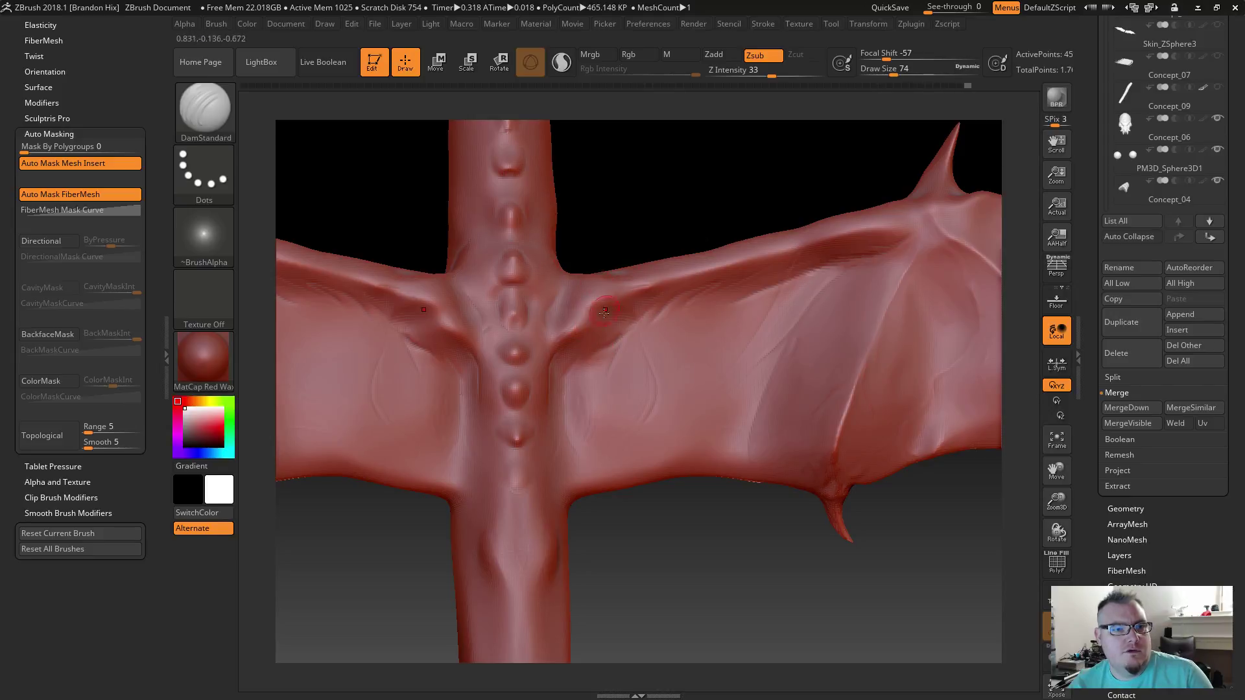
key(shift)
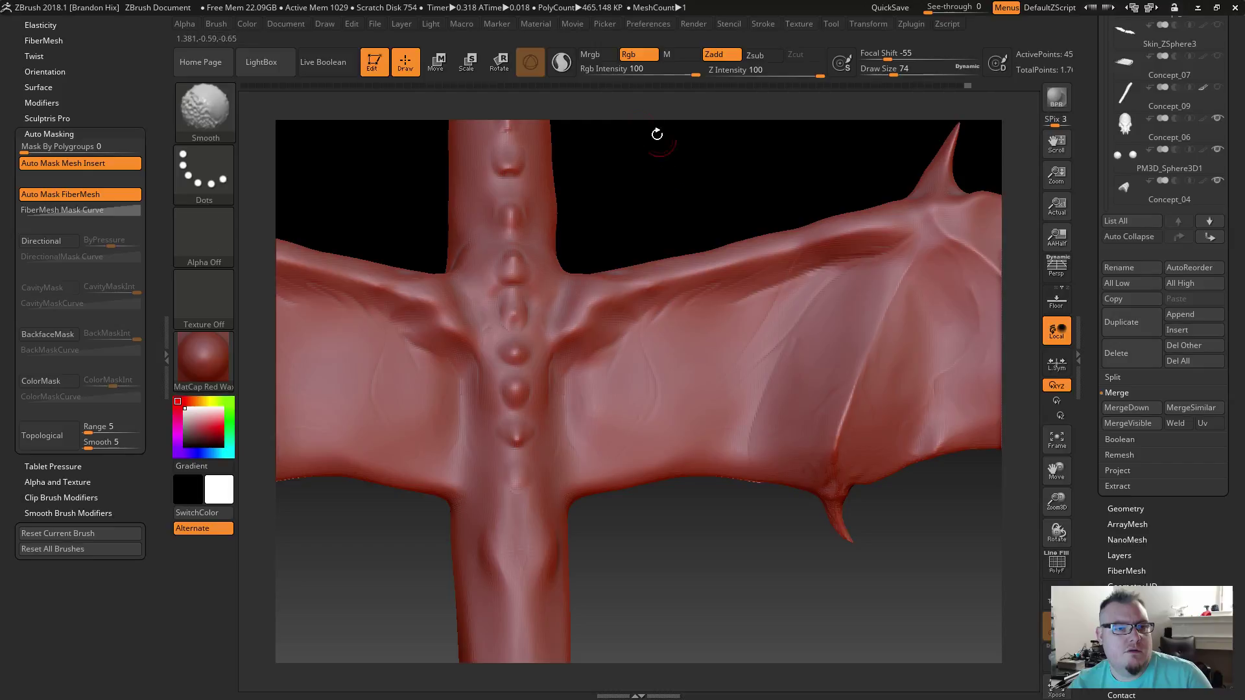
Step: Carve fine crossing wrinkles into the outer wing membrane beyond the main finger bone
mouse_move(634, 183)
alt+mouse_down()
mouse_move(623, 178)
mouse_move(668, 206)
mouse_move(528, 244)
alt+mouse_up()
mouse_move(659, 236)
alt+mouse_down()
mouse_move(729, 276)
mouse_move(694, 253)
alt+mouse_up()
alt+drag(684, 227, 495, 237)
drag(587, 258, 602, 304)
mouse_move(696, 396)
mouse_down()
mouse_move(784, 485)
mouse_move(785, 511)
mouse_move(823, 478)
mouse_move(816, 492)
mouse_move(786, 468)
mouse_up()
drag(761, 423, 763, 426)
drag(835, 465, 821, 448)
mouse_move(797, 389)
mouse_down()
mouse_move(739, 339)
mouse_move(787, 372)
mouse_up()
drag(722, 349, 675, 292)
drag(607, 265, 563, 266)
drag(609, 224, 570, 258)
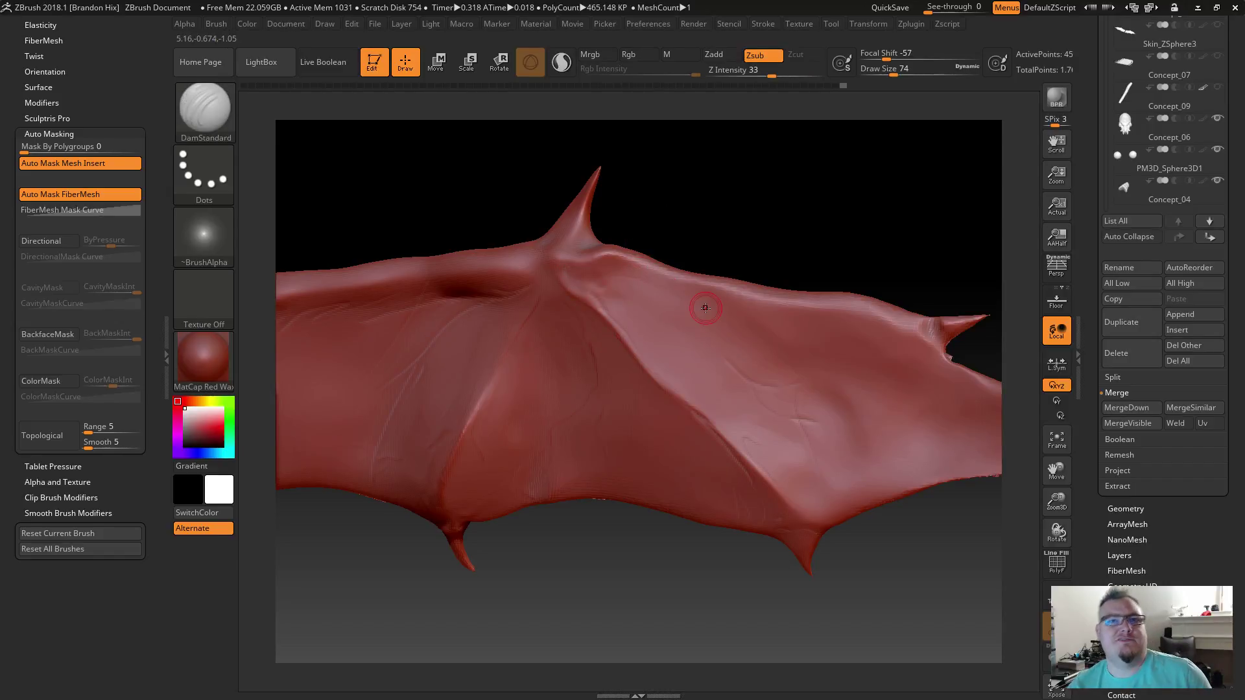
Step: Carve knuckle creases around the base of the large leading-edge spike on the wing joint
mouse_move(686, 222)
mouse_down()
mouse_move(699, 259)
mouse_move(604, 232)
mouse_up()
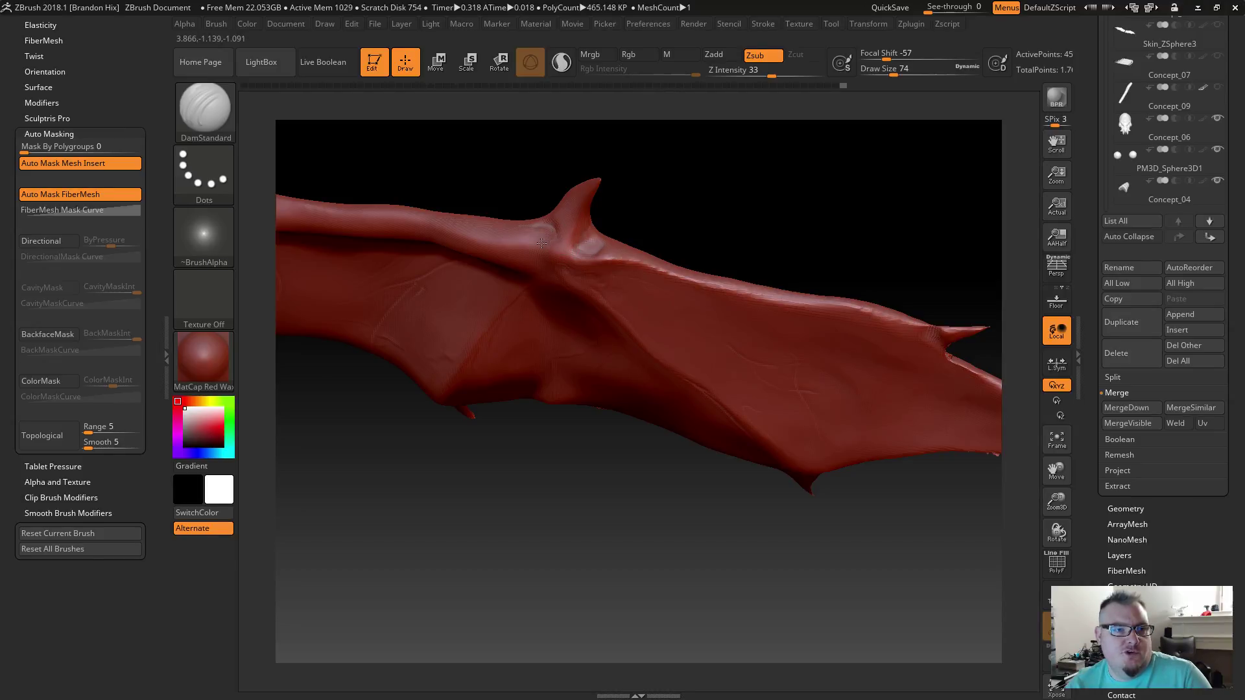
drag(512, 205, 518, 221)
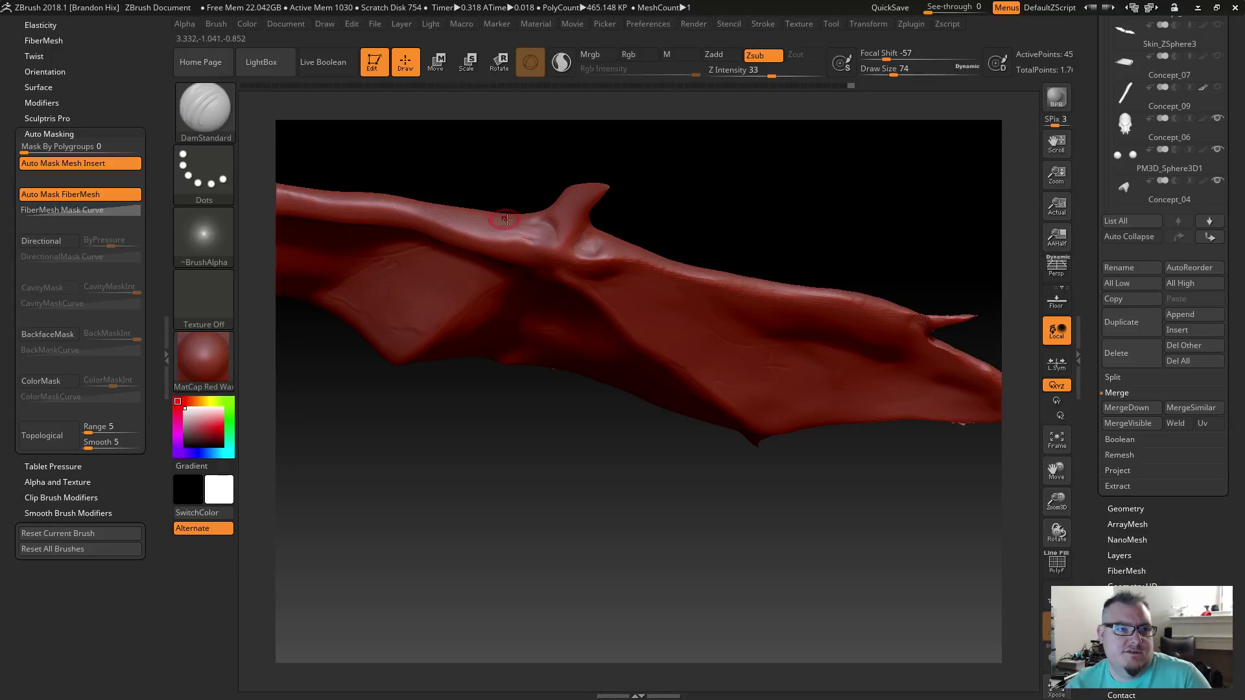
drag(515, 187, 542, 221)
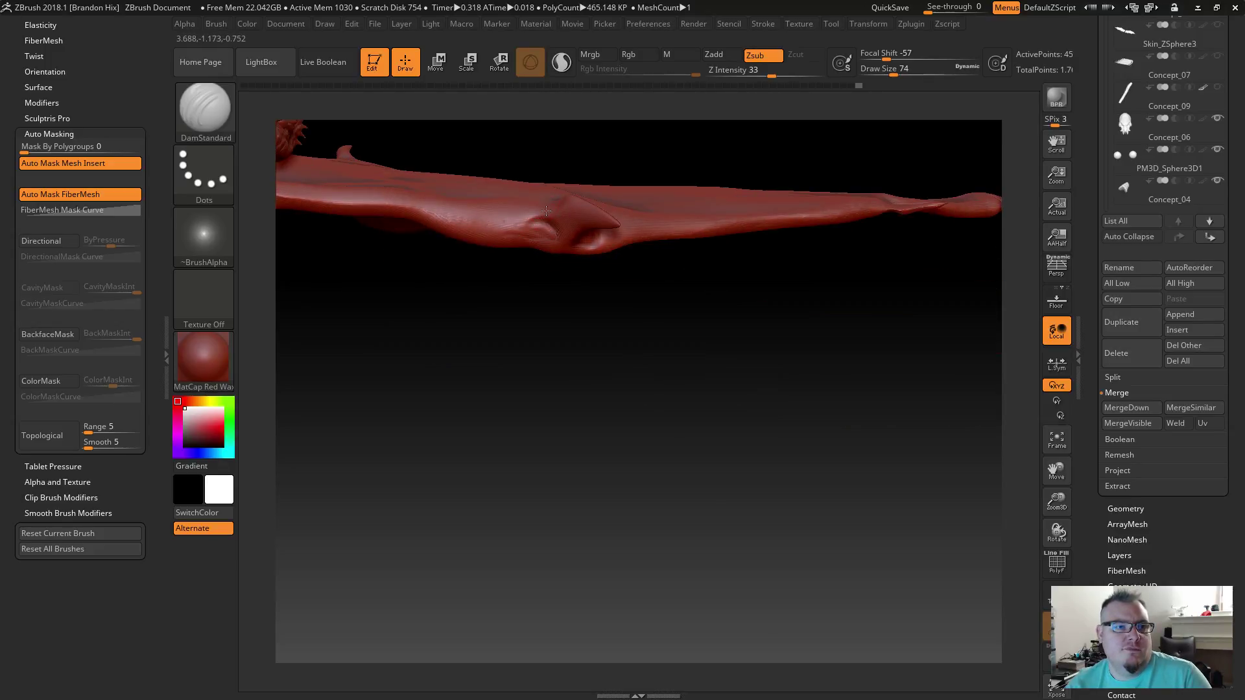
drag(591, 302, 590, 349)
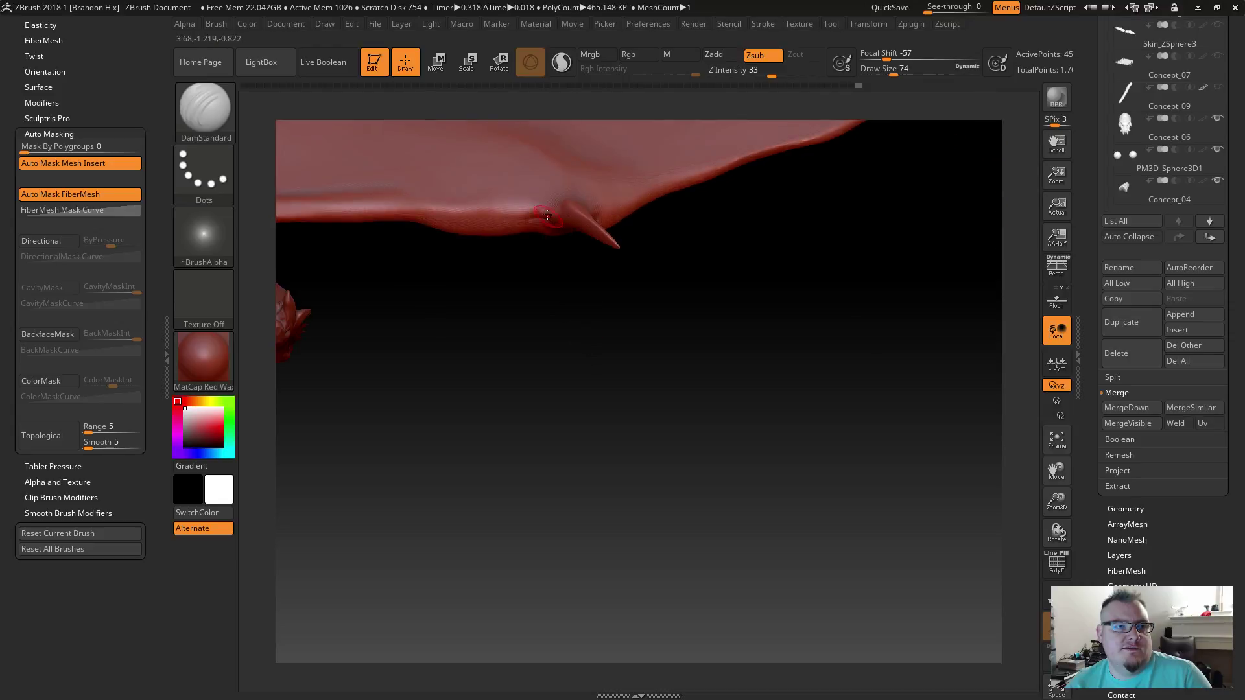
mouse_move(626, 265)
mouse_down()
mouse_move(629, 298)
mouse_move(589, 220)
mouse_up()
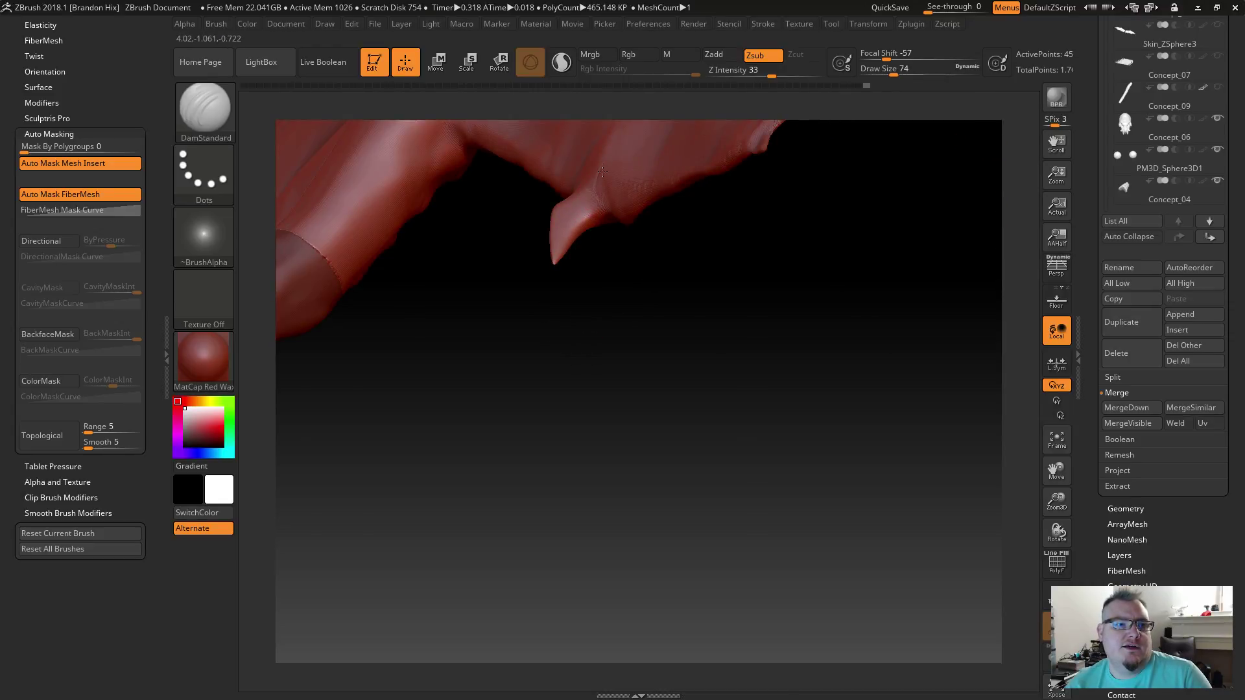
drag(625, 268, 639, 302)
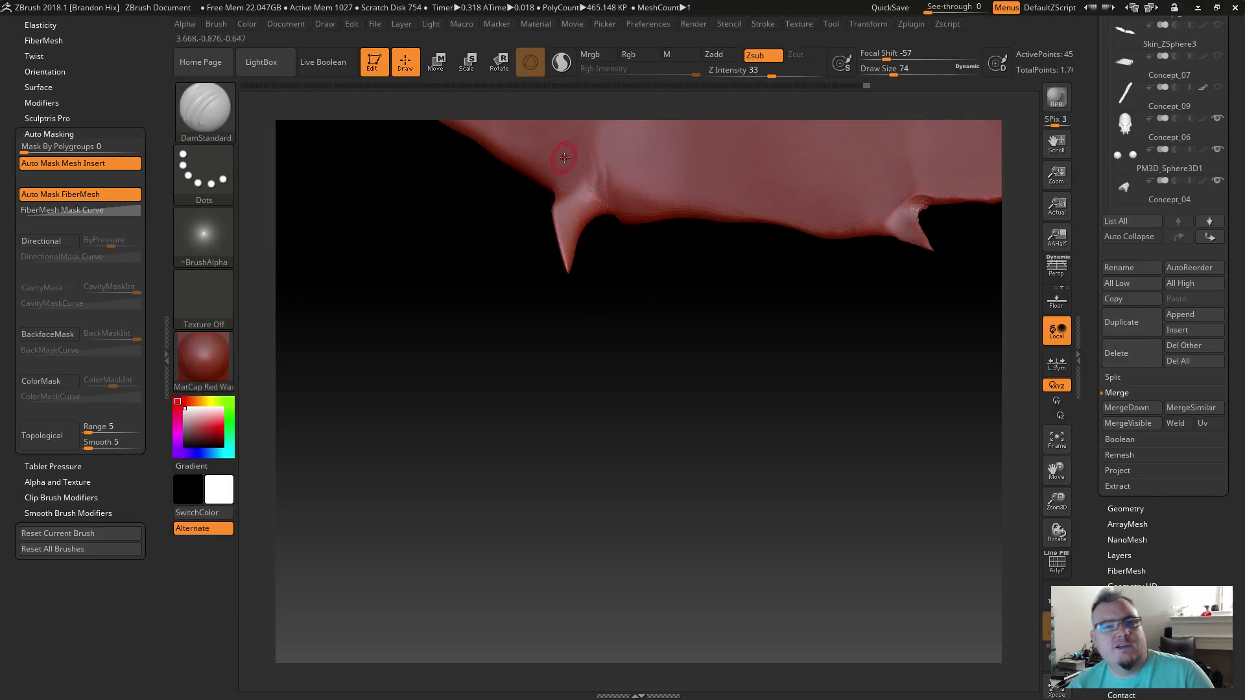
Step: Carve short wrinkles into the wing's underside at the base of the large leading-edge spike and soften them
drag(603, 131, 599, 185)
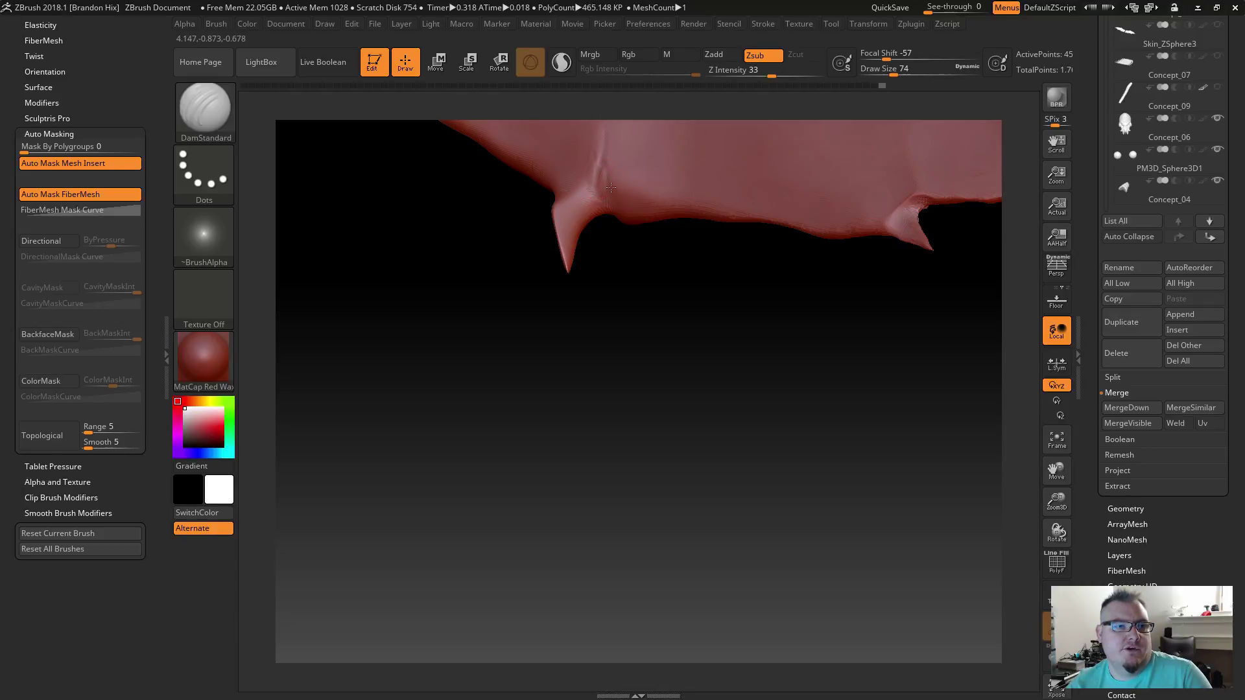
drag(555, 174, 583, 167)
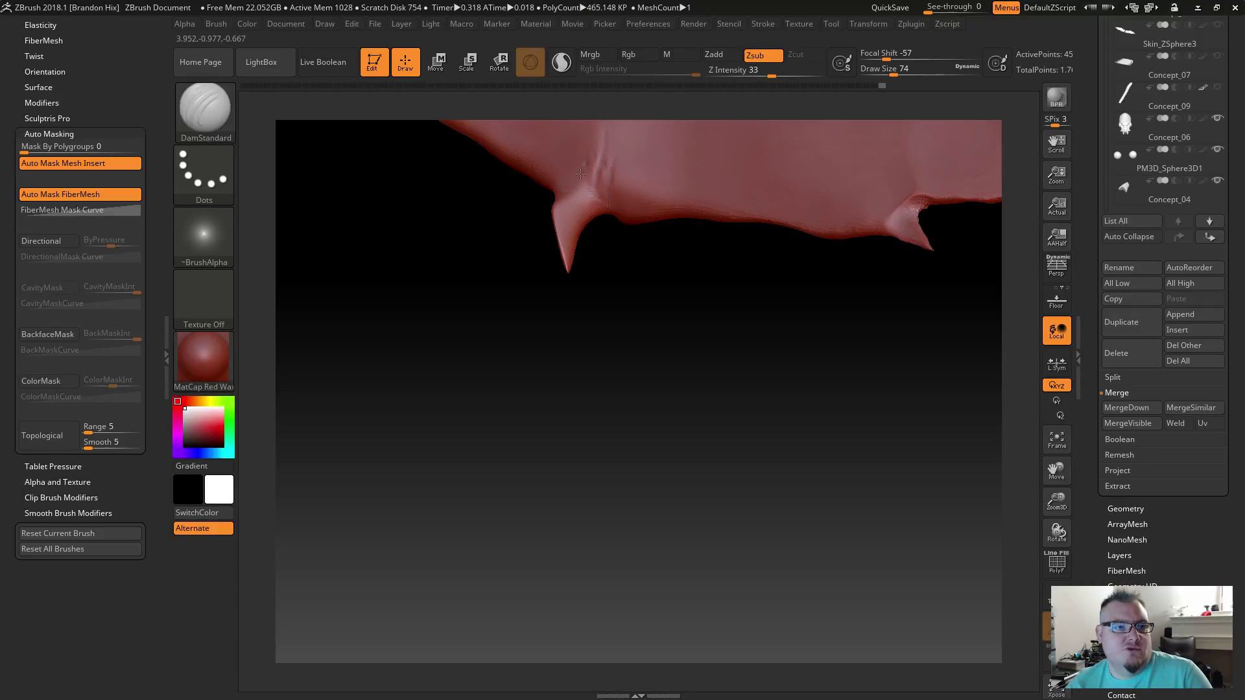
key(shift)
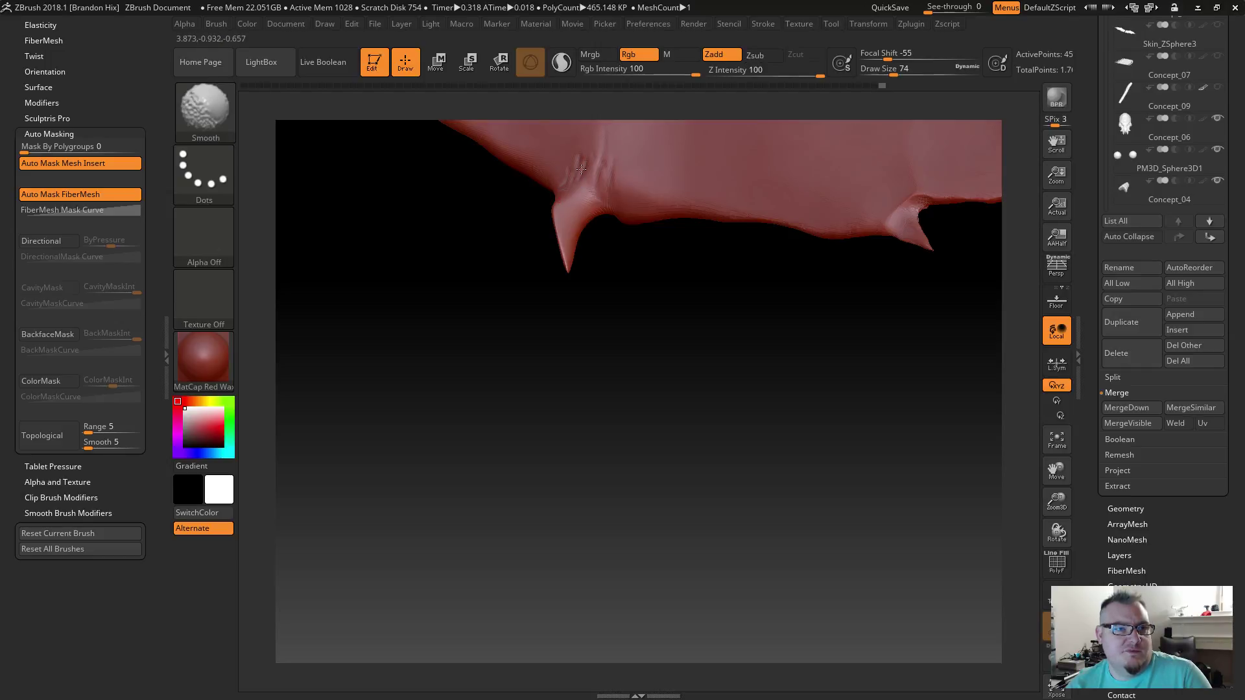
drag(571, 184, 574, 180)
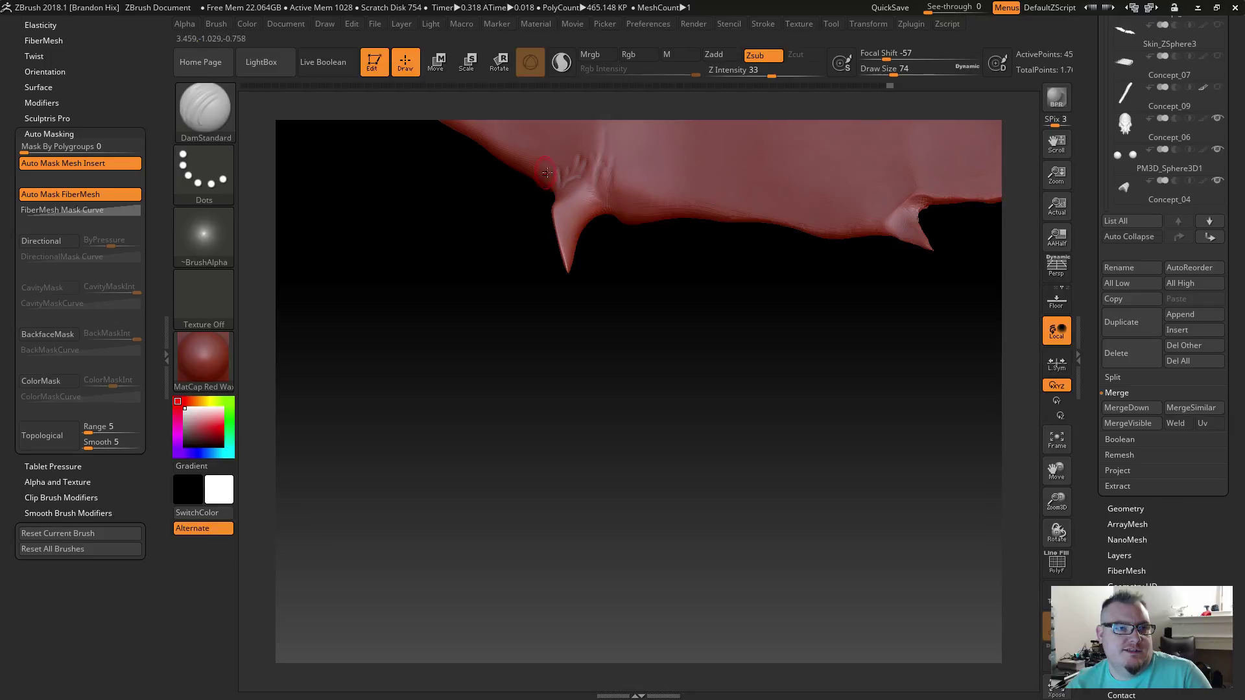
key(shift)
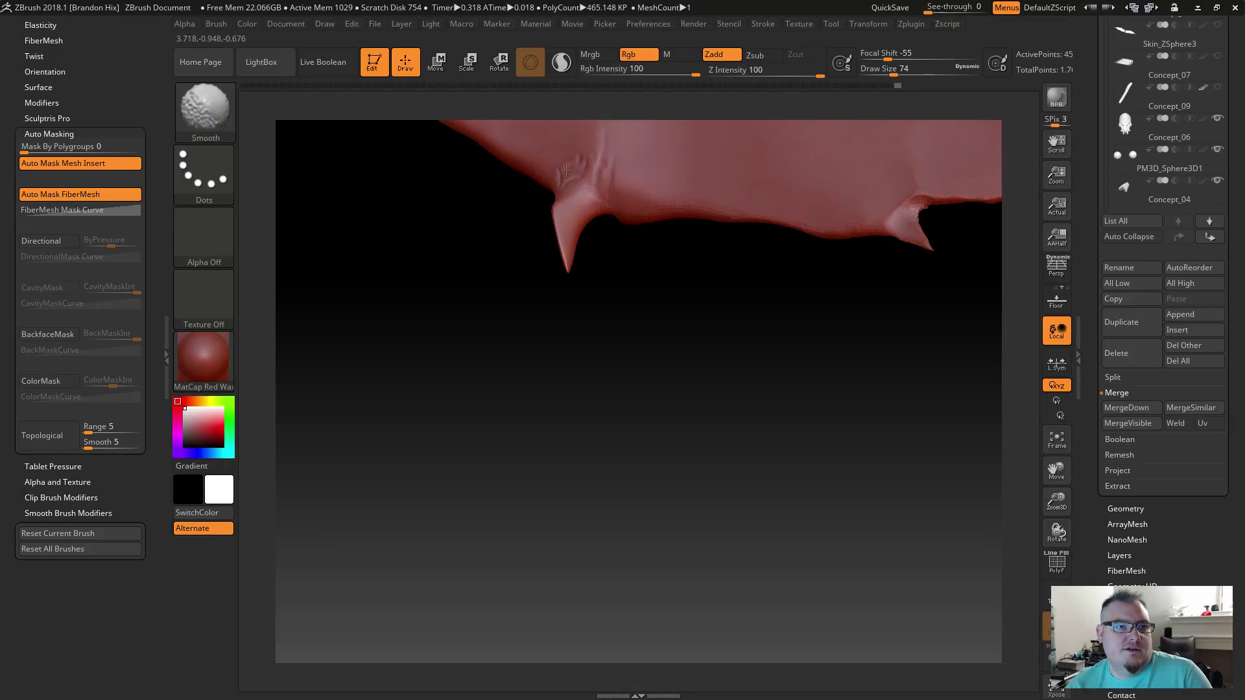
Step: Extend the wrinkles around the front of the wing joint to connect the arm bone and the large spike
drag(642, 285, 628, 266)
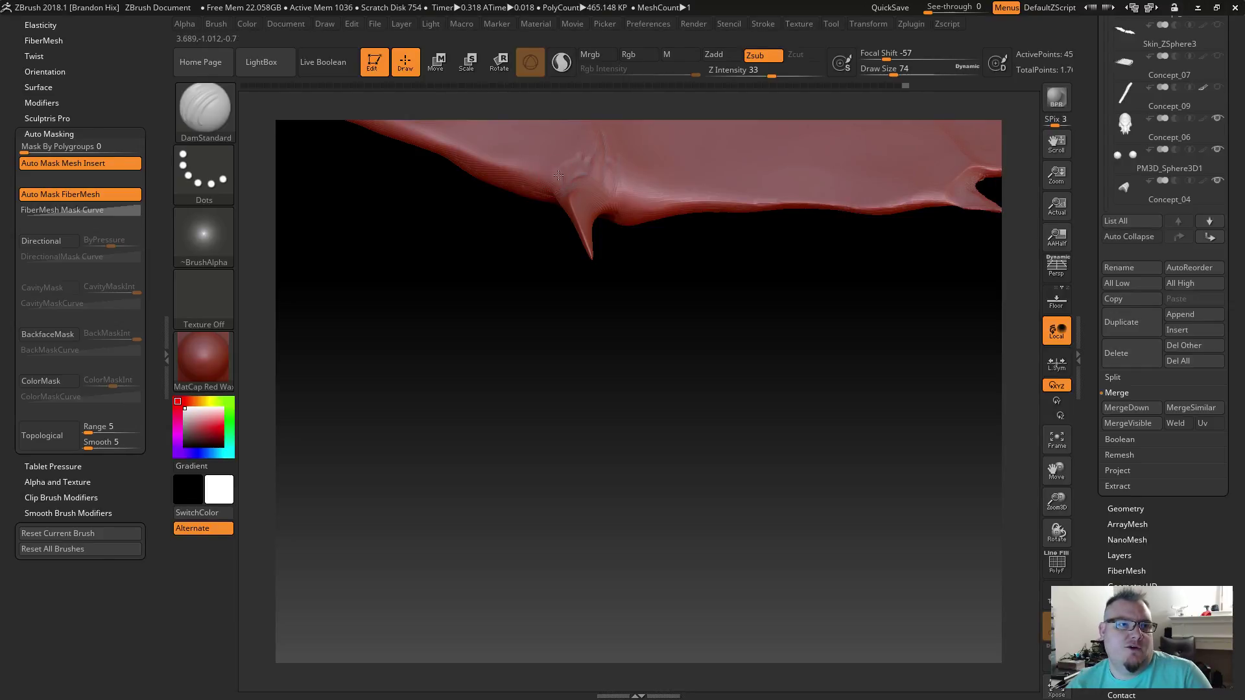
drag(517, 281, 536, 174)
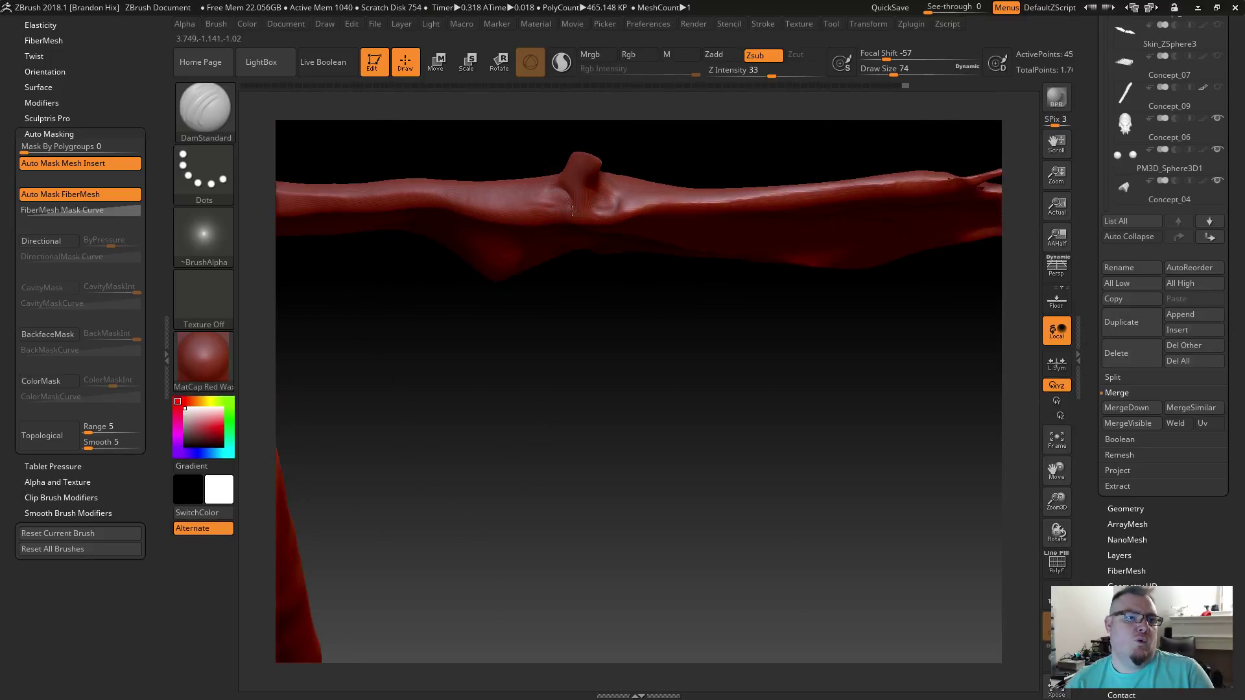
drag(597, 289, 586, 203)
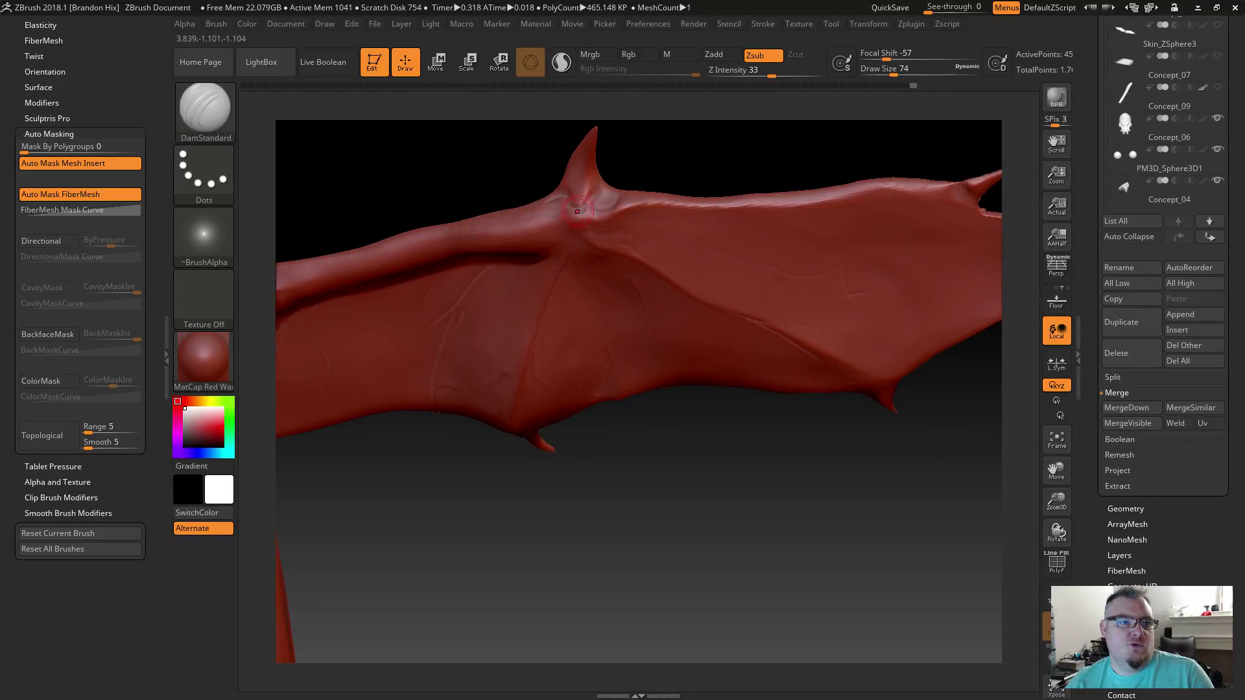
right_drag(575, 210, 586, 212)
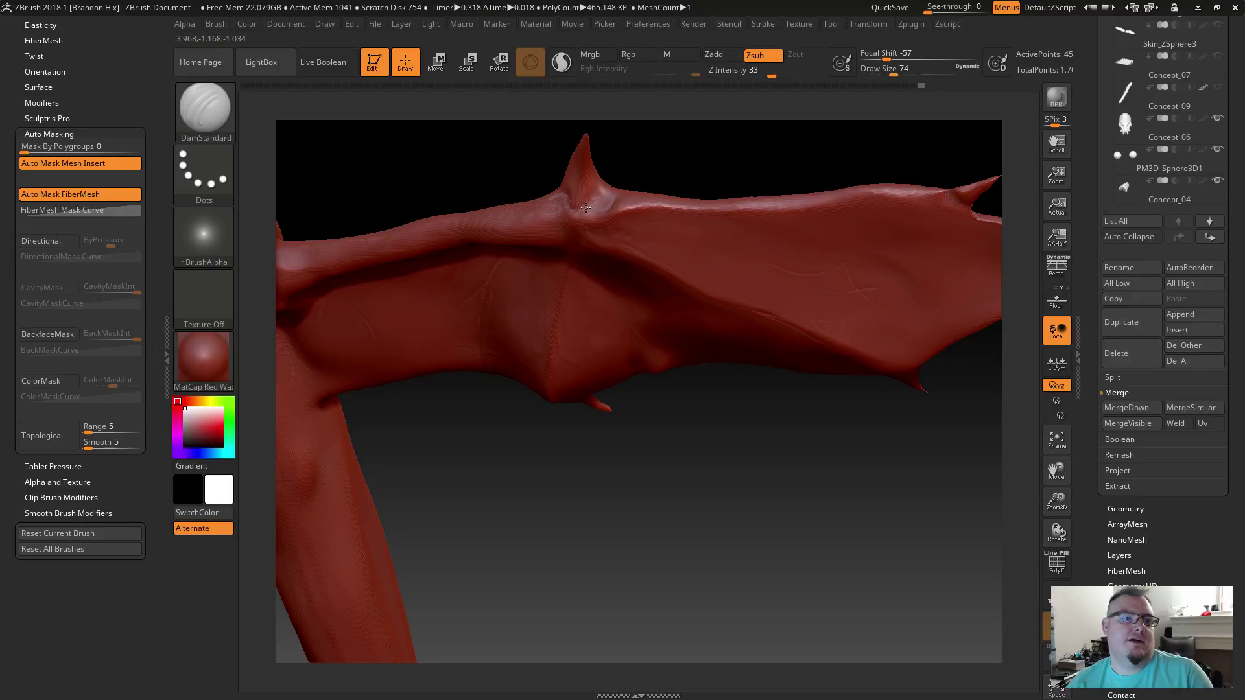
Step: Carve more underside folds running from the large spike along the leading edge, and smooth them into the membrane
right_drag(622, 161, 602, 196)
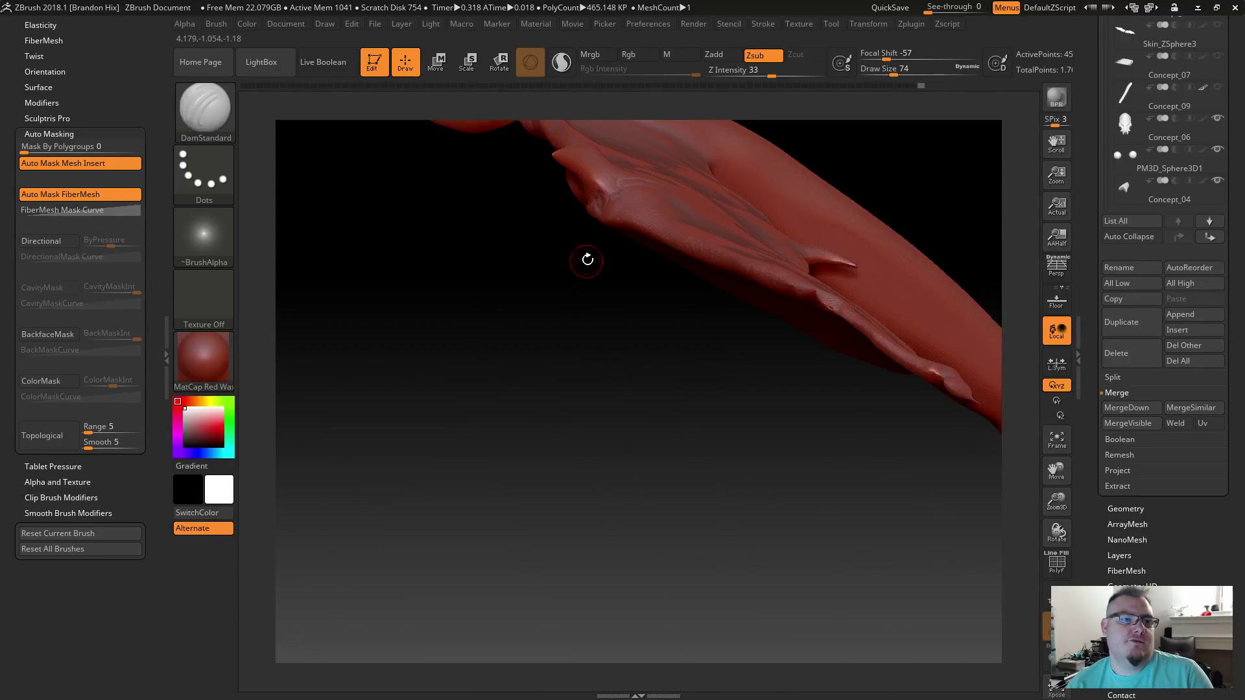
right_drag(584, 264, 584, 269)
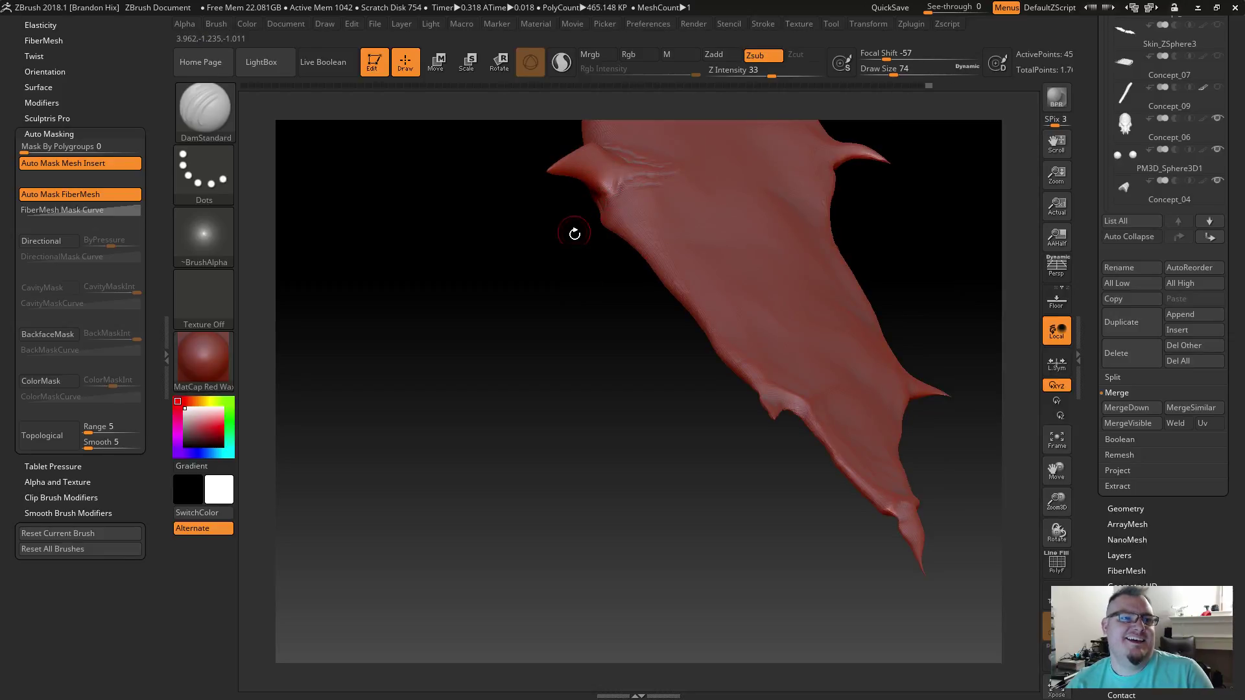
right_drag(576, 218, 580, 223)
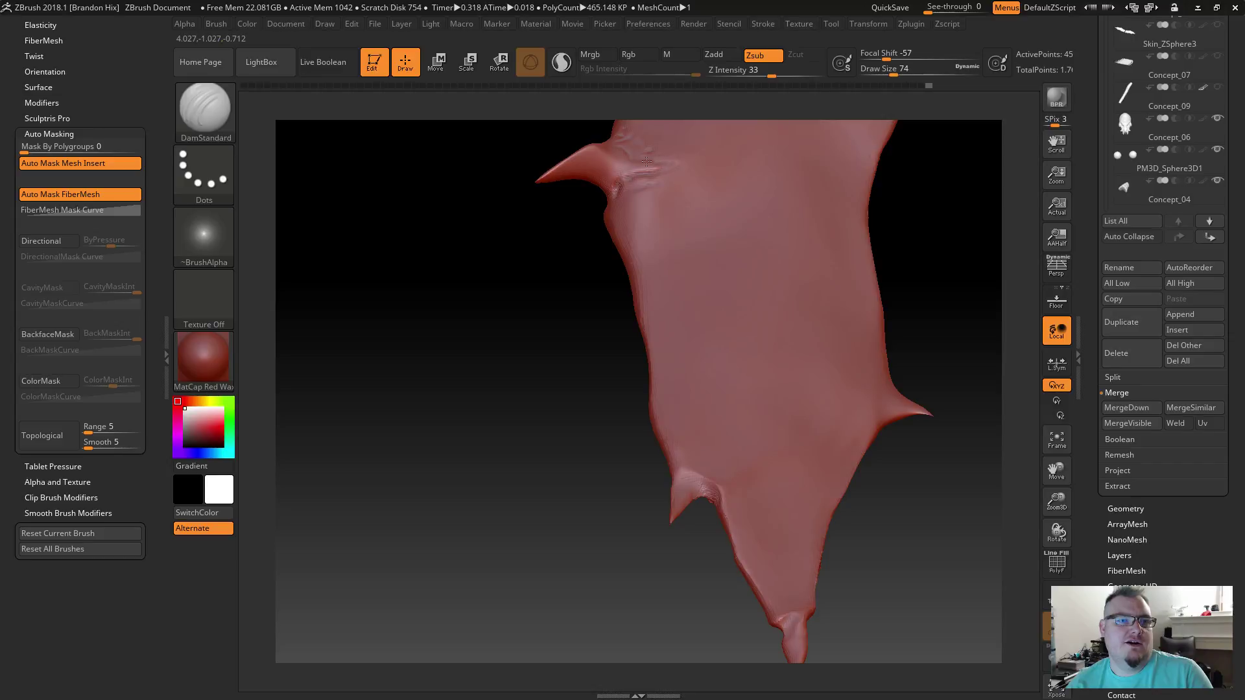
right_drag(578, 269, 581, 275)
key(shift)
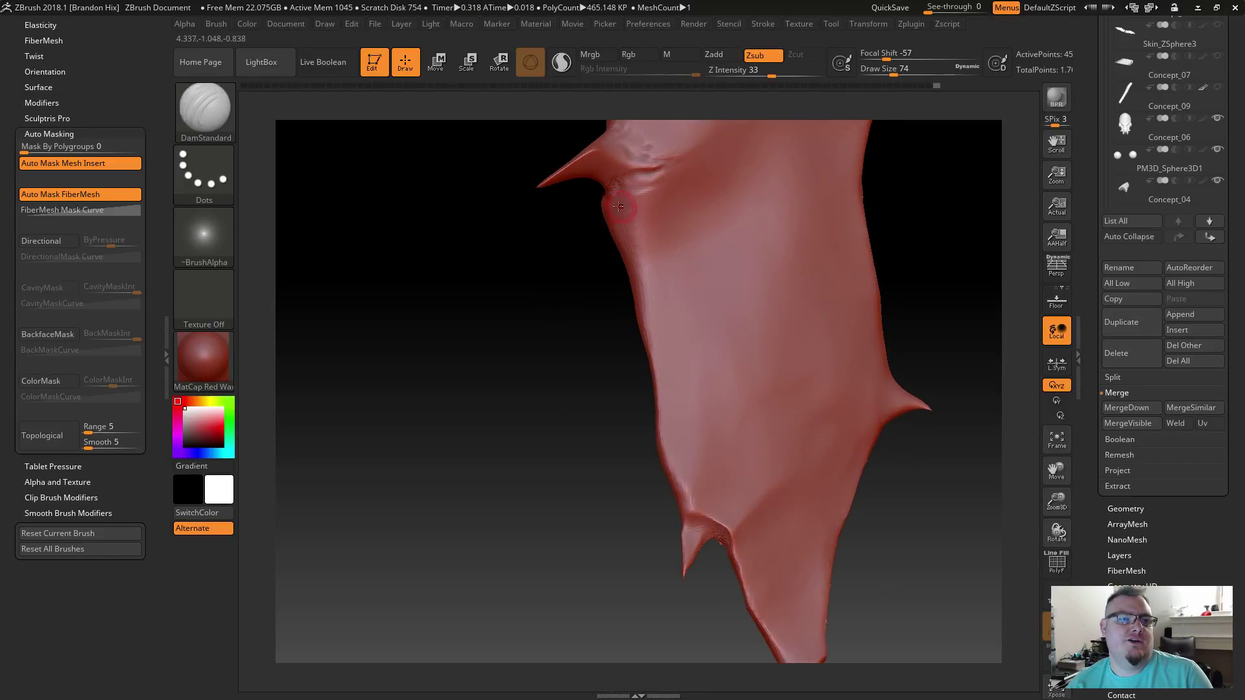
key(shift)
Step: Carve and soften small wrinkles on the upper side of the wing joint just below the large spike
mouse_move(592, 244)
right_down()
mouse_move(596, 275)
mouse_move(621, 190)
mouse_move(603, 489)
right_up()
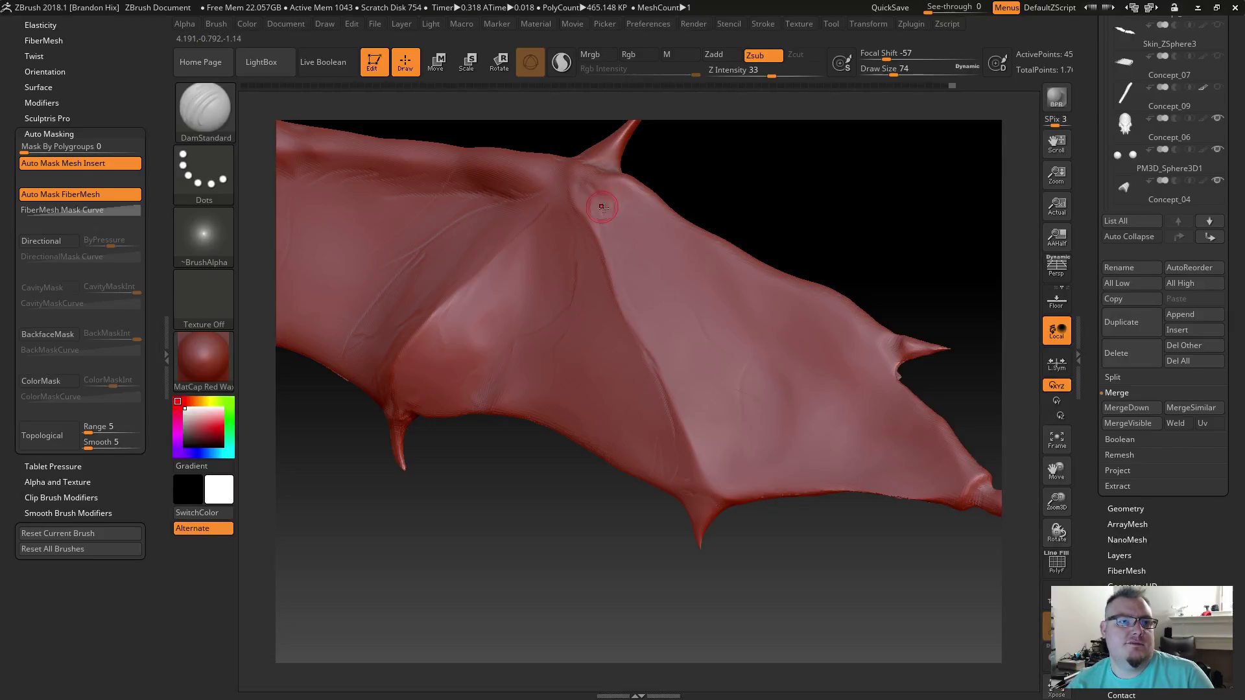
drag(590, 193, 585, 187)
shift+drag(586, 187, 607, 219)
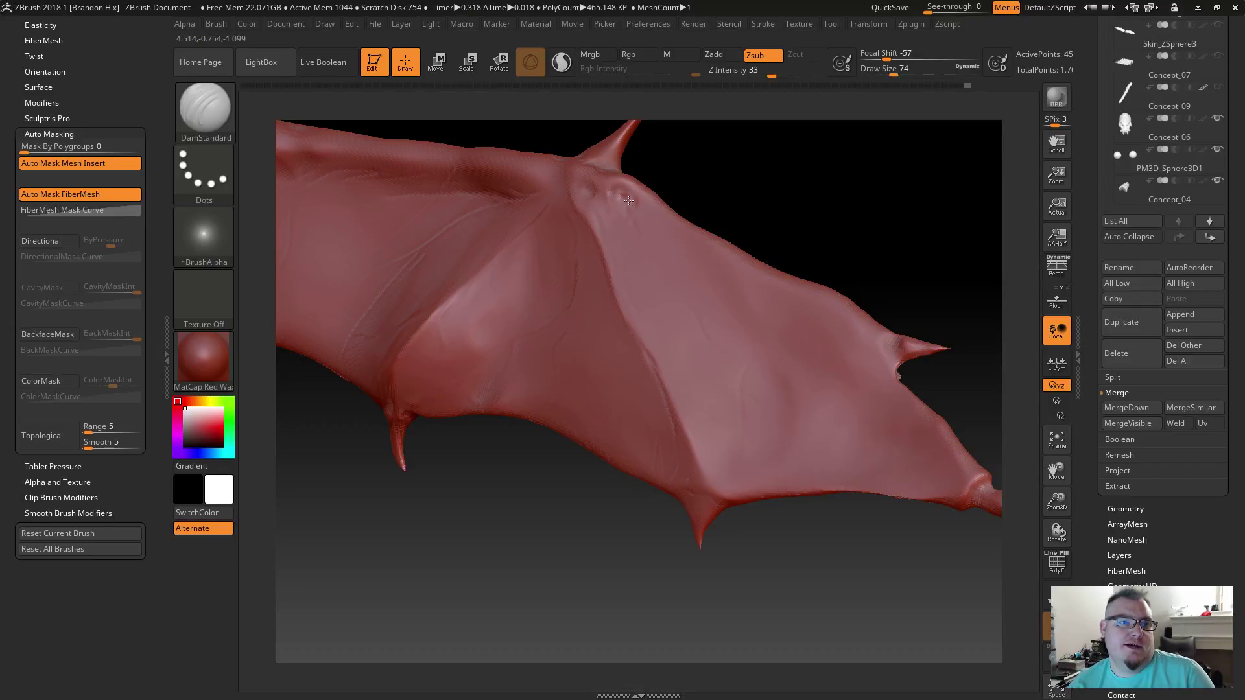
Step: Carve wrinkles running down the outer membrane from the large spike's joint beside the finger bone, and soften them
key(shift)
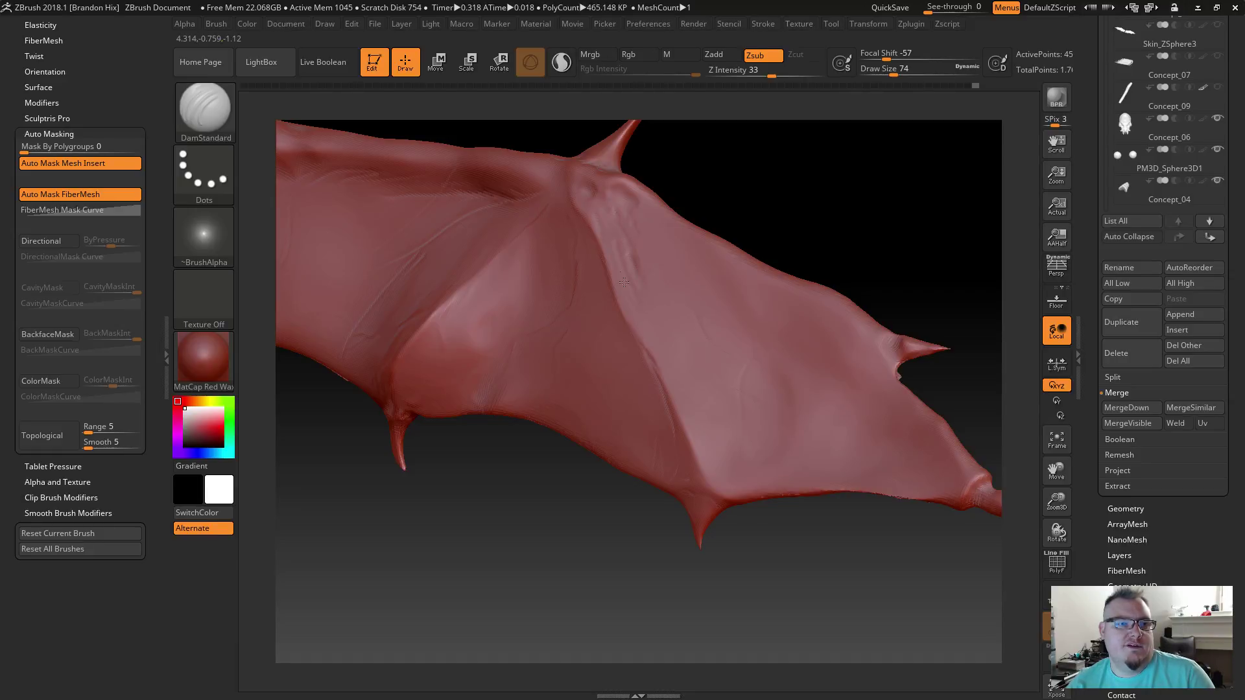
key(shift)
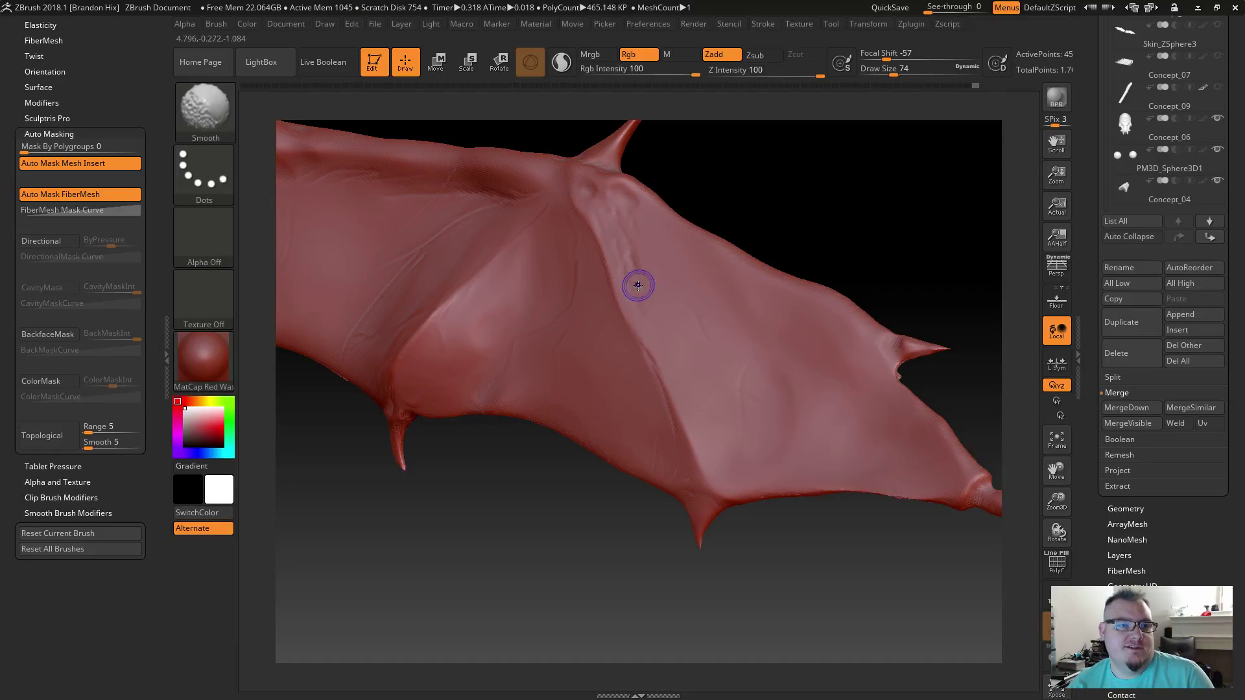
key(shift)
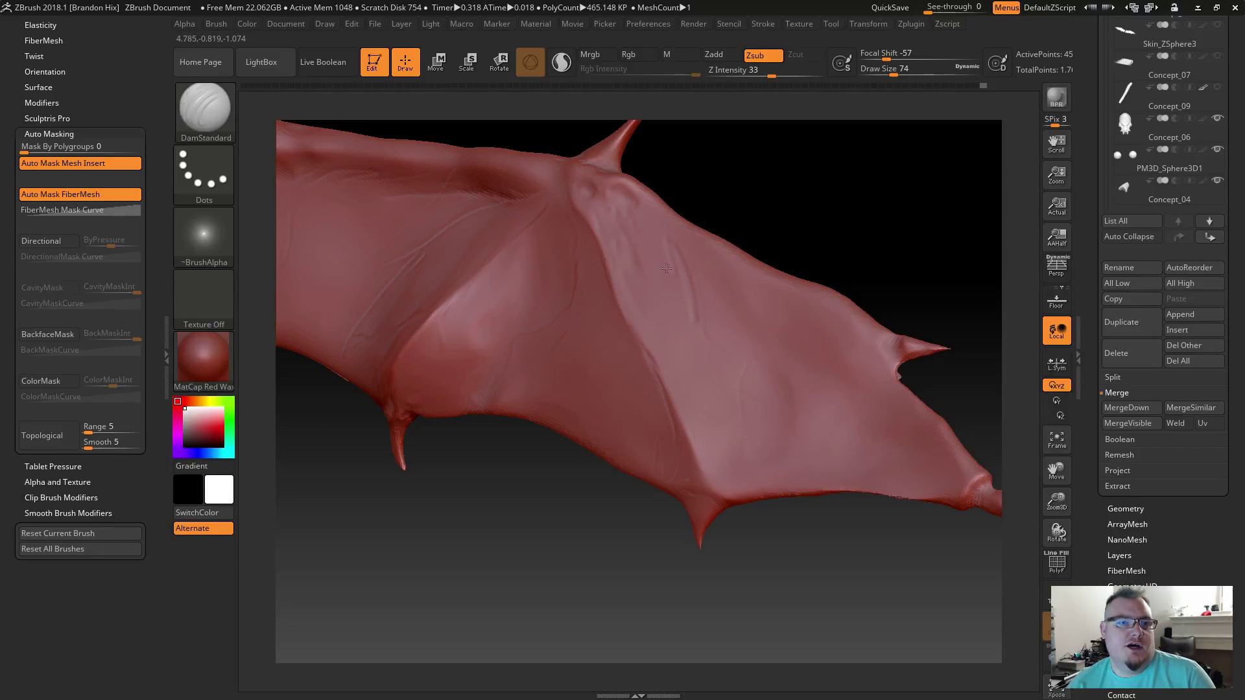
key(shift)
shift+drag(698, 354, 704, 356)
Step: Enlarge the brush to a draw size of 98 and blend more folds into the membrane below the leading edge near the joint
key(])
mouse_move(646, 222)
mouse_down()
mouse_move(646, 212)
mouse_move(706, 287)
mouse_move(712, 317)
mouse_move(651, 220)
mouse_up()
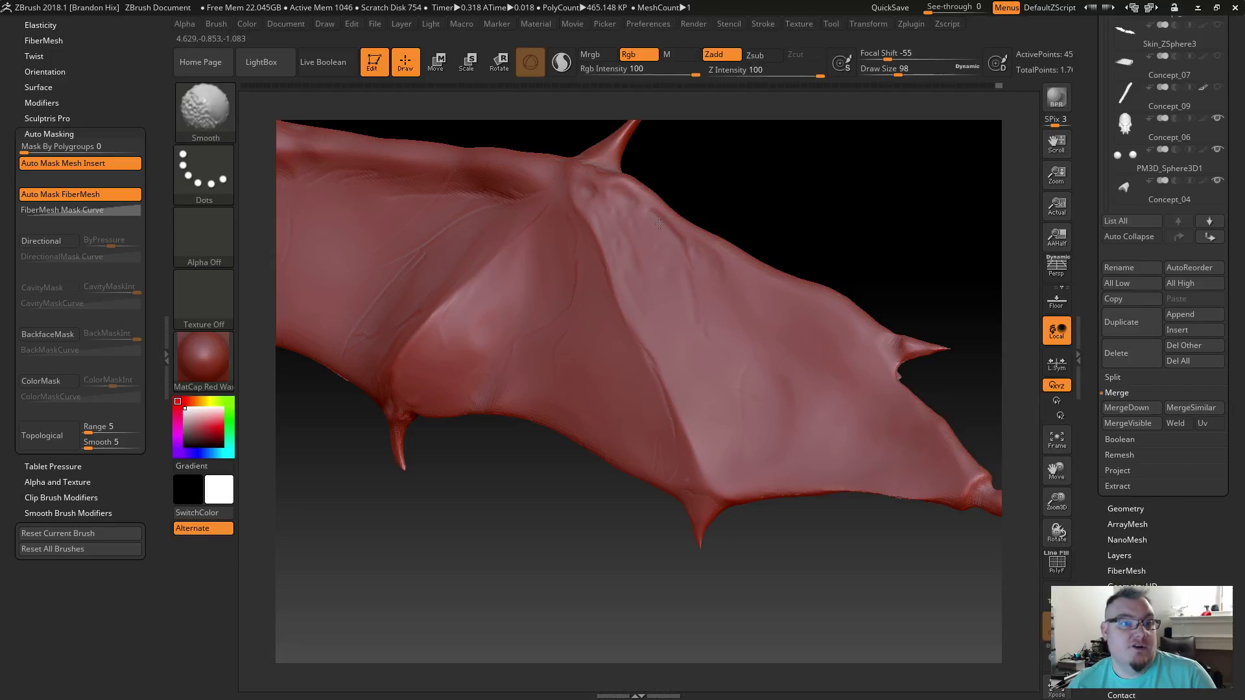
shift+drag(684, 274, 647, 223)
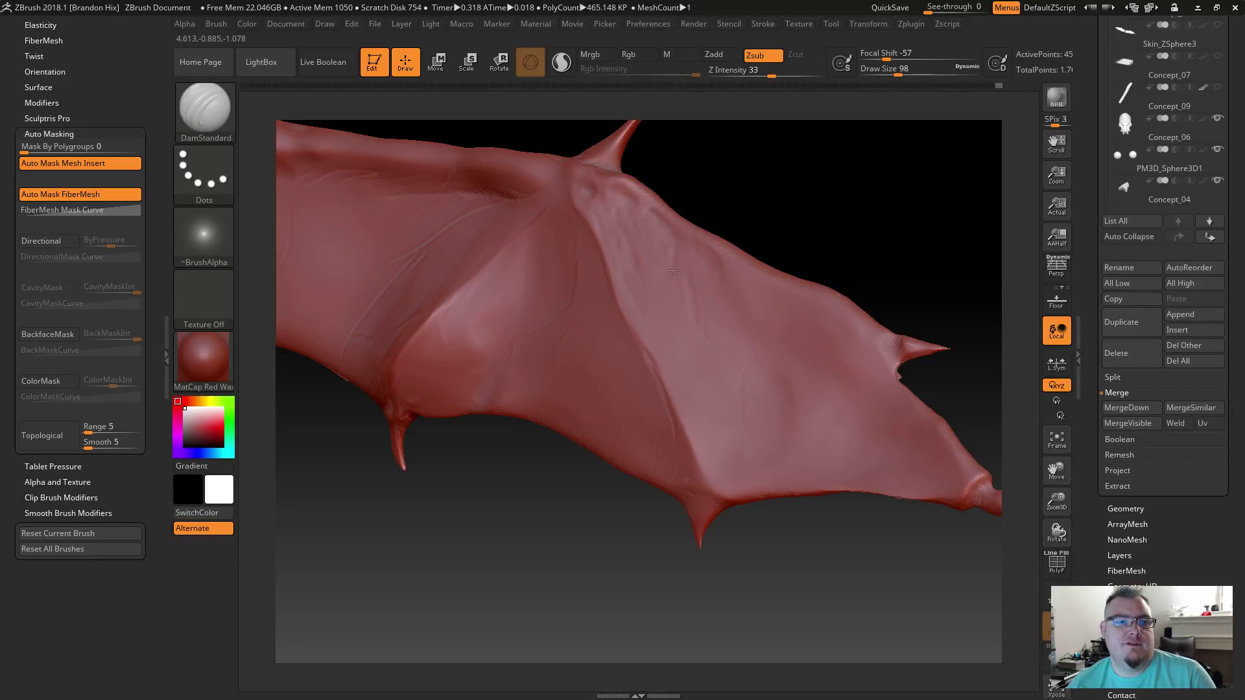
mouse_move(681, 284)
shift+mouse_down()
mouse_move(671, 255)
mouse_move(685, 306)
shift+mouse_up()
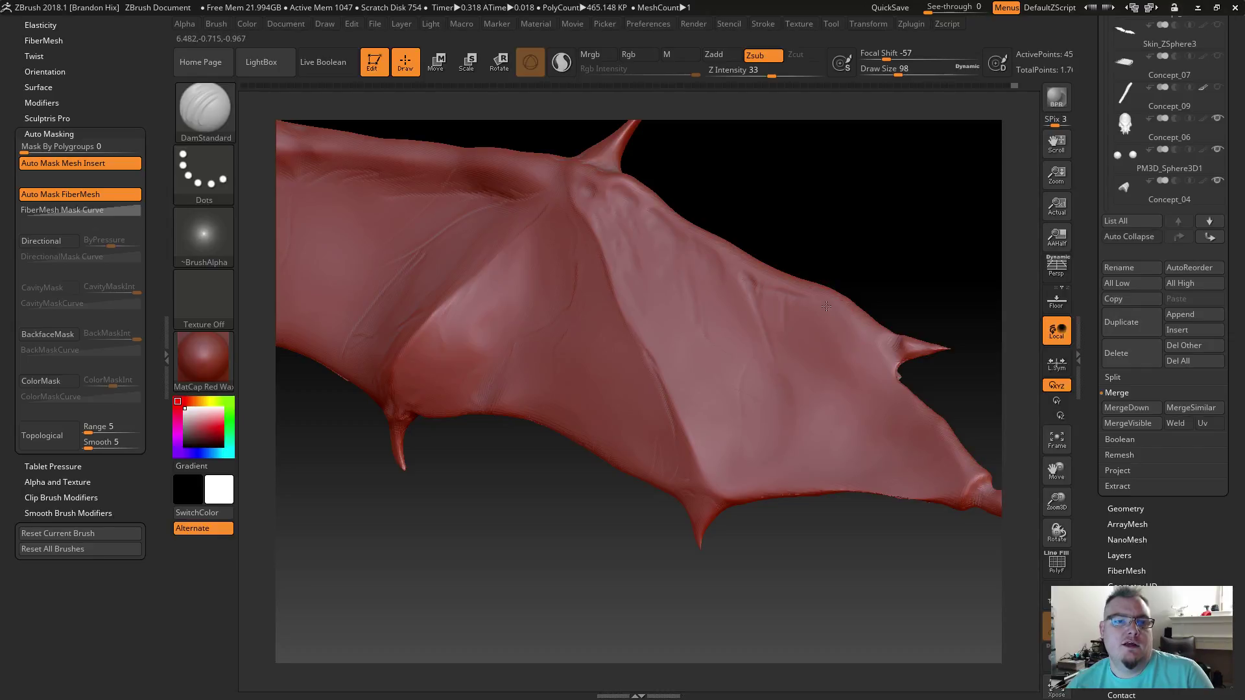
Step: Carve short folds under the outer leading edge just before the small spike and smooth them into the membrane
mouse_move(854, 331)
mouse_down()
mouse_move(844, 367)
mouse_move(829, 308)
mouse_up()
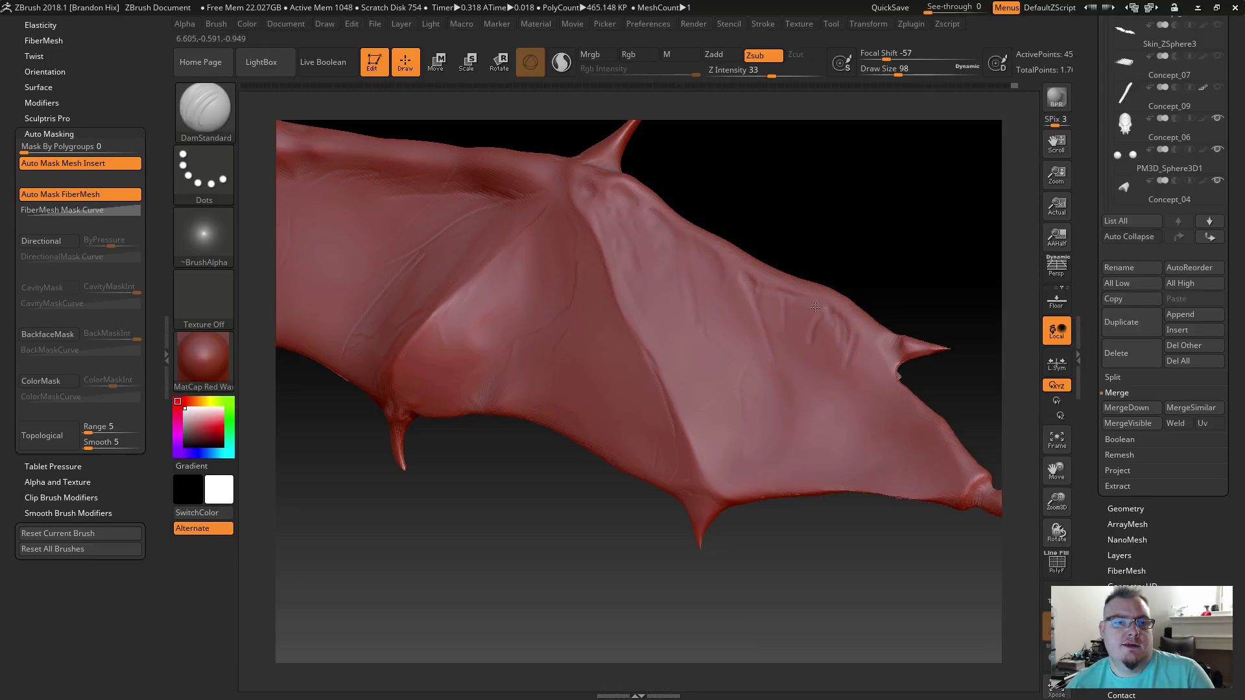
key(shift)
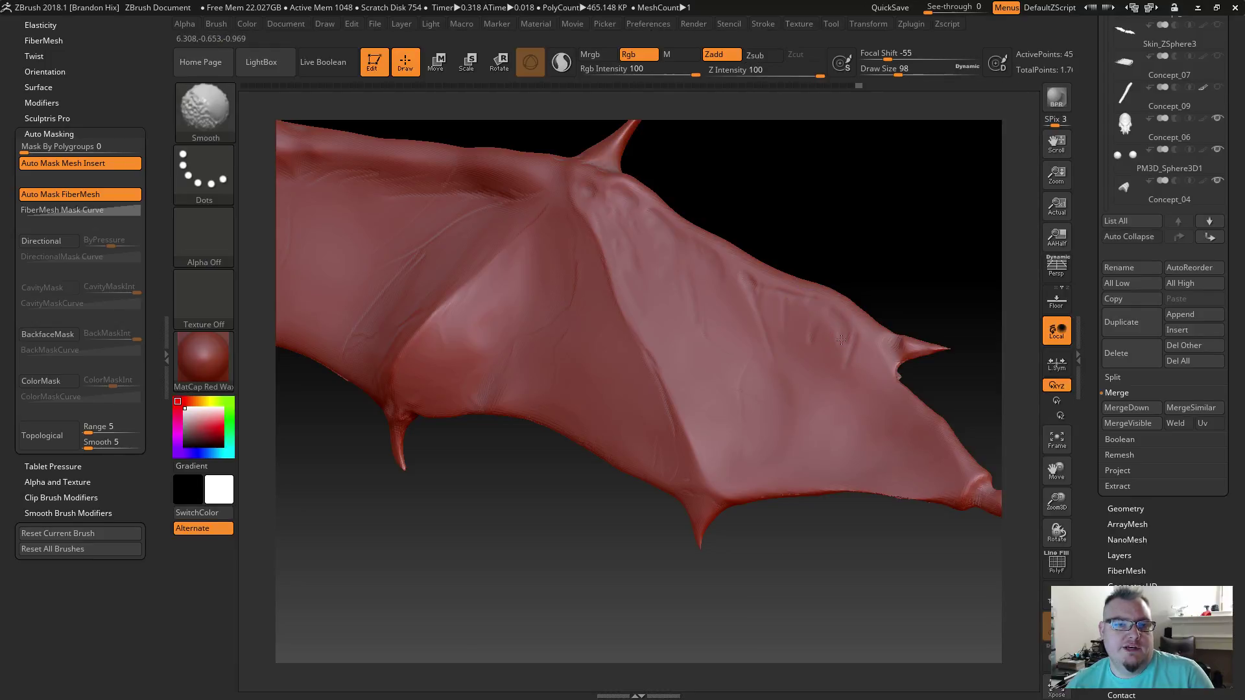
shift+drag(847, 342, 811, 320)
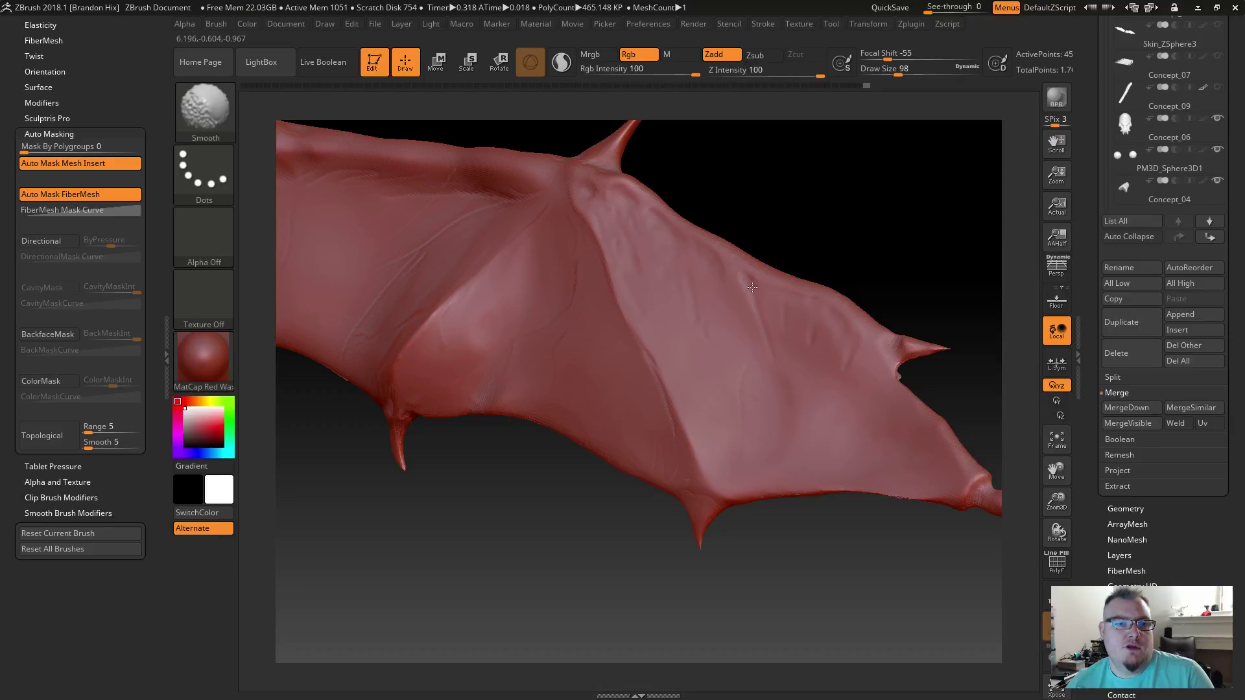
key(shift)
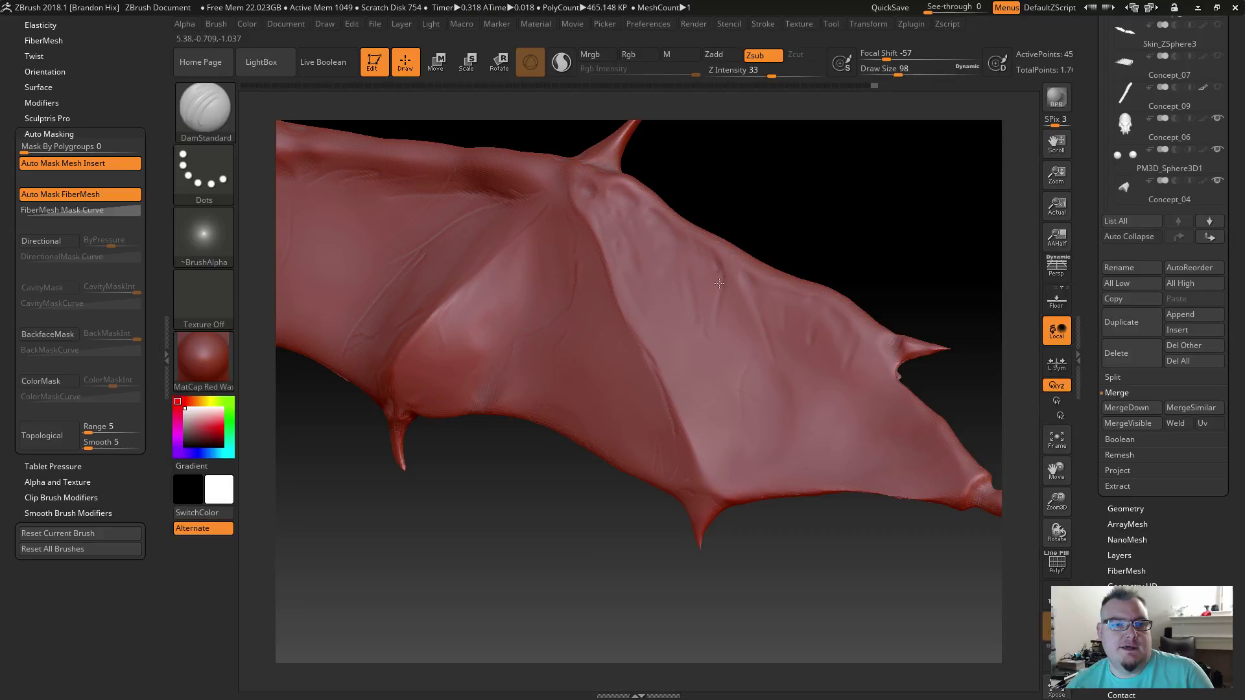
Step: Deepen and soften the folds hanging from the middle of the outer wing's leading edge
key(shift)
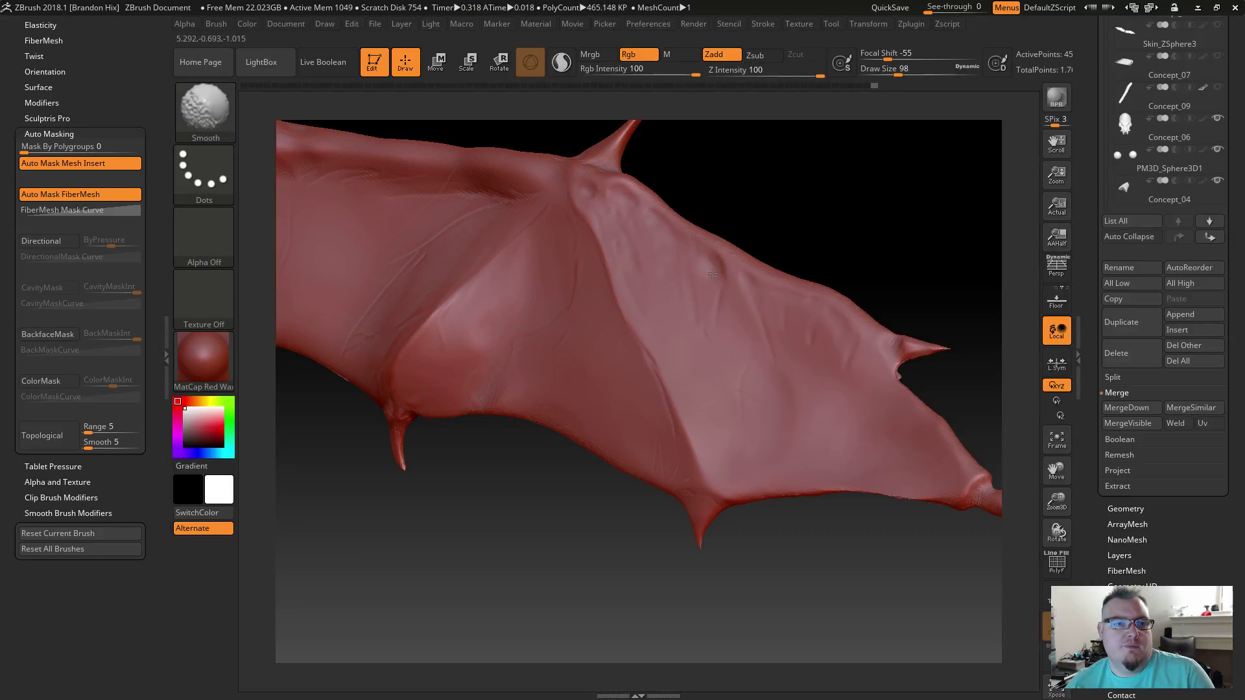
key(shift)
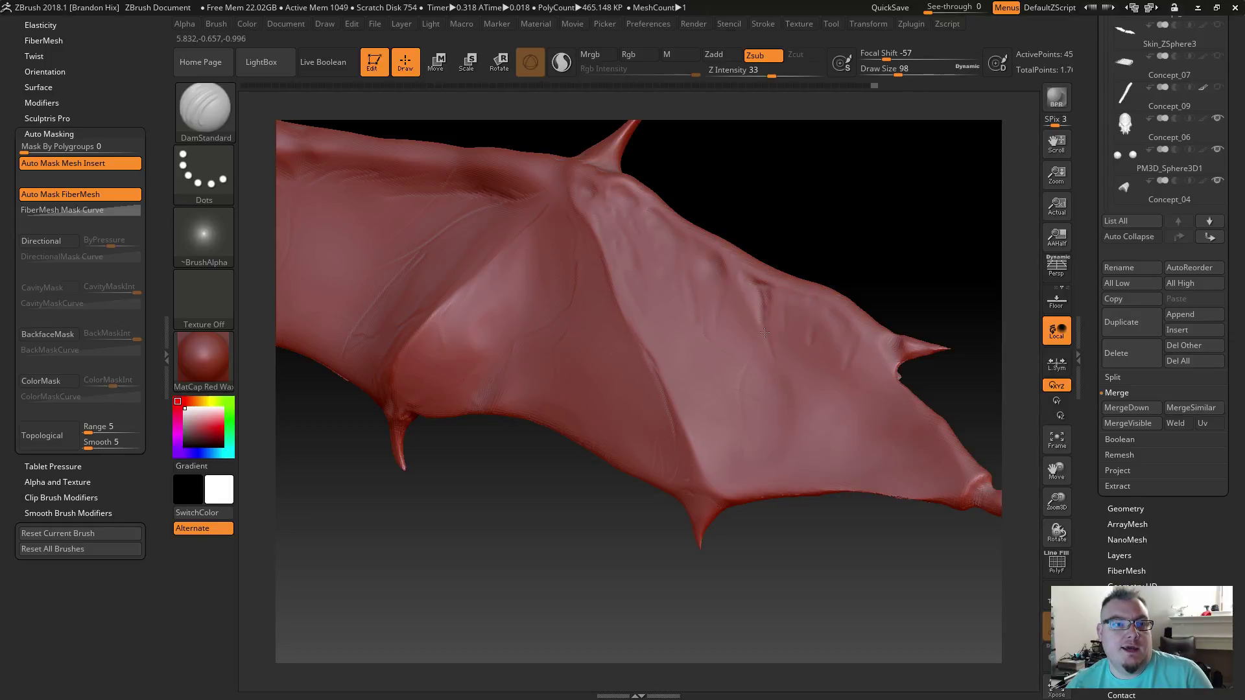
key(shift)
shift+drag(763, 296, 759, 297)
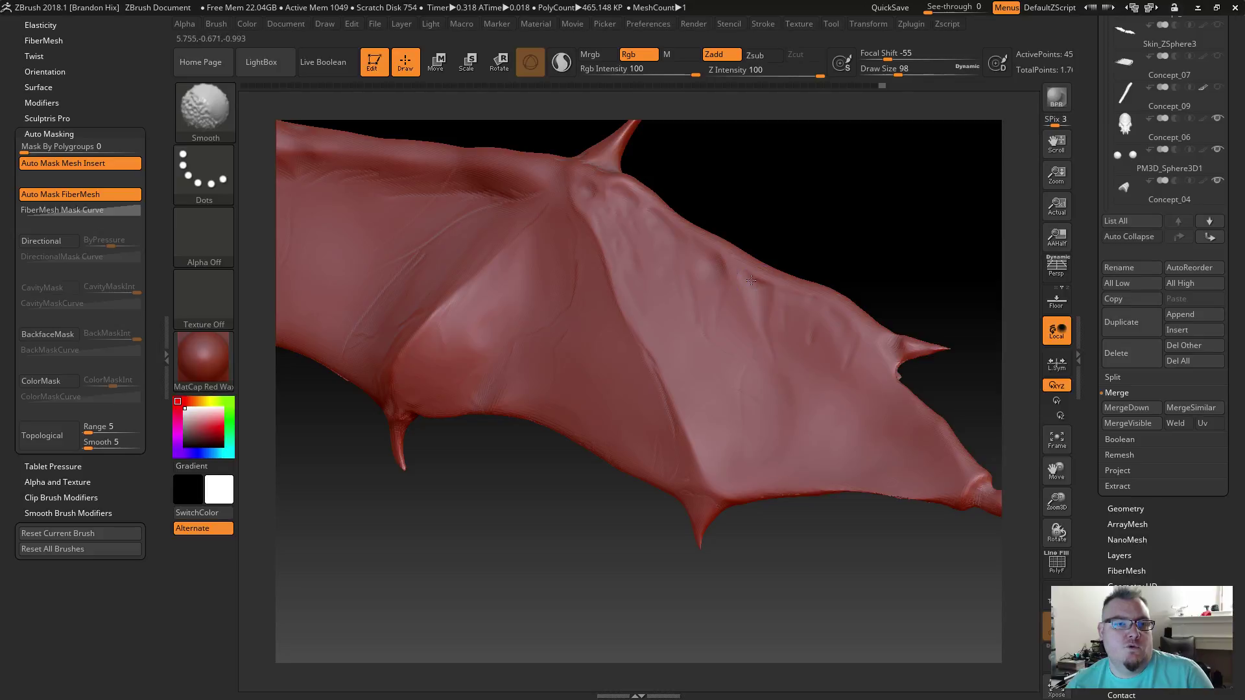
mouse_move(796, 244)
mouse_down()
mouse_move(787, 234)
mouse_move(782, 258)
mouse_up()
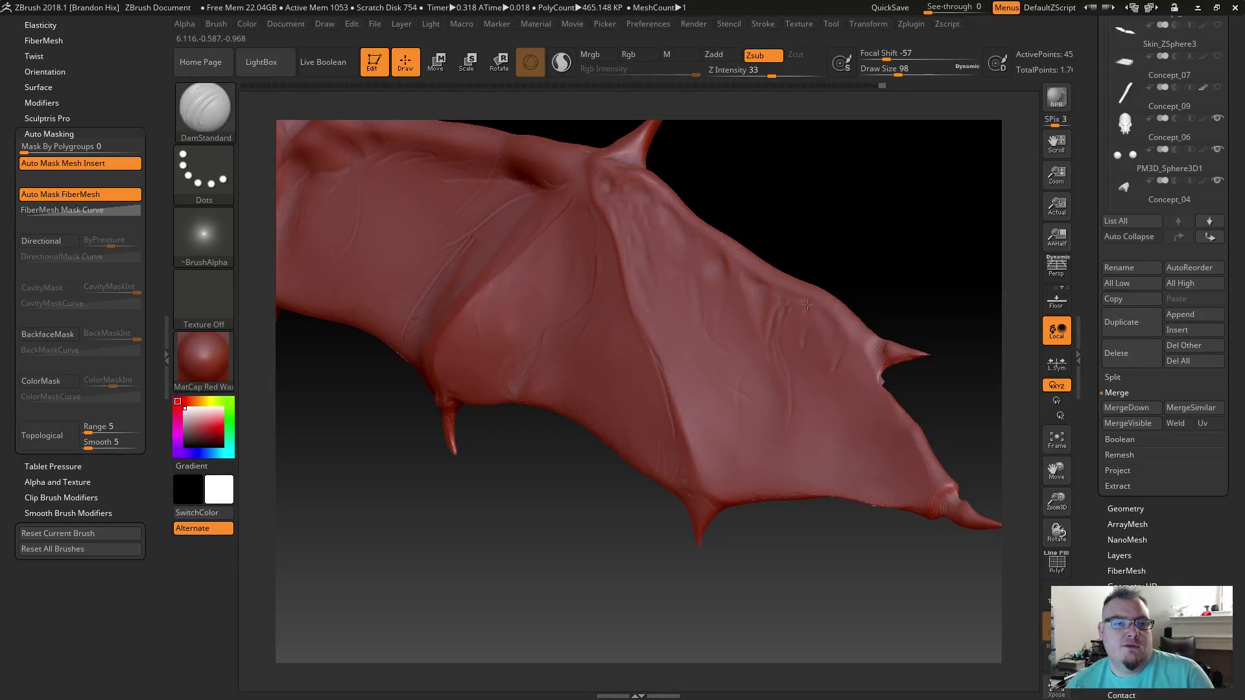
Step: Extend the folds from the middle of the leading edge toward the small outer spike and smooth their lower ends
key(shift)
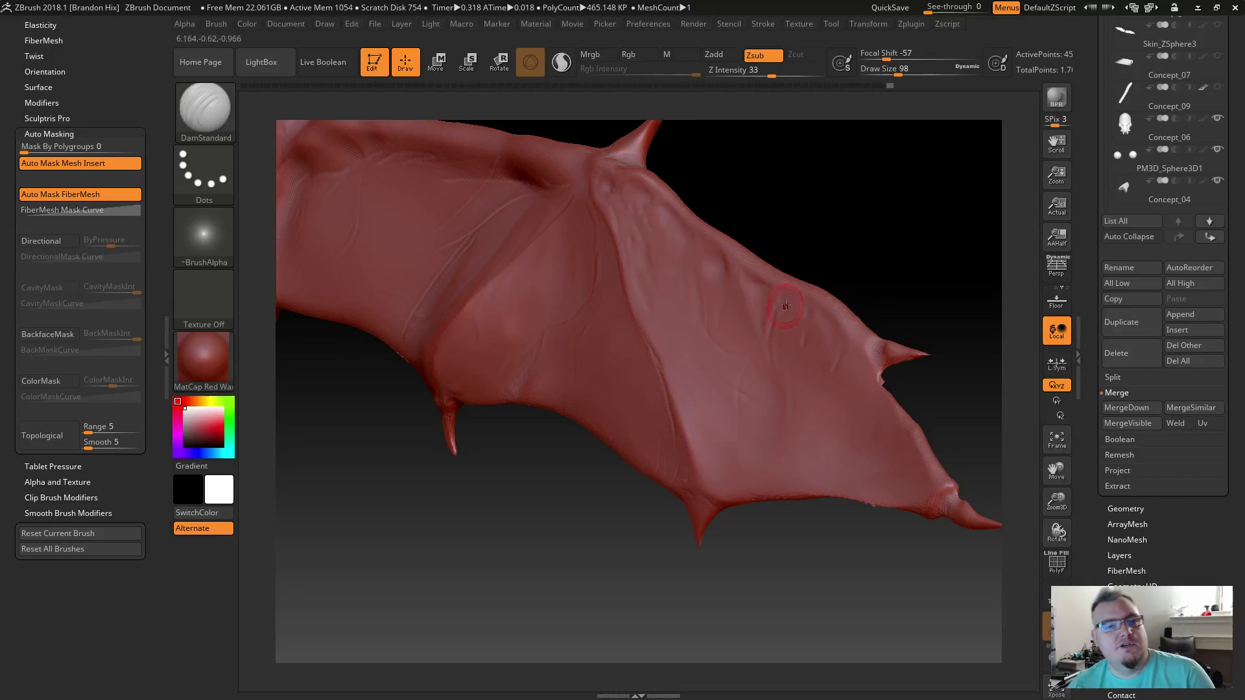
shift+drag(778, 328, 788, 367)
drag(823, 312, 814, 307)
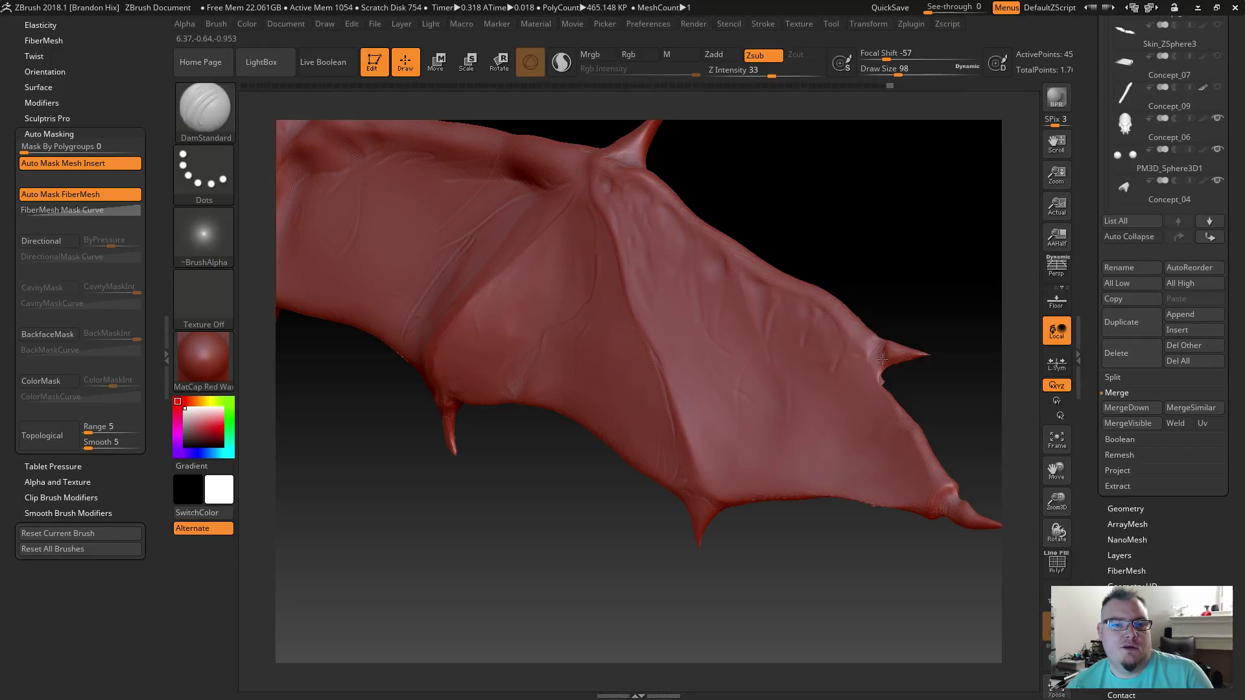
key(shift)
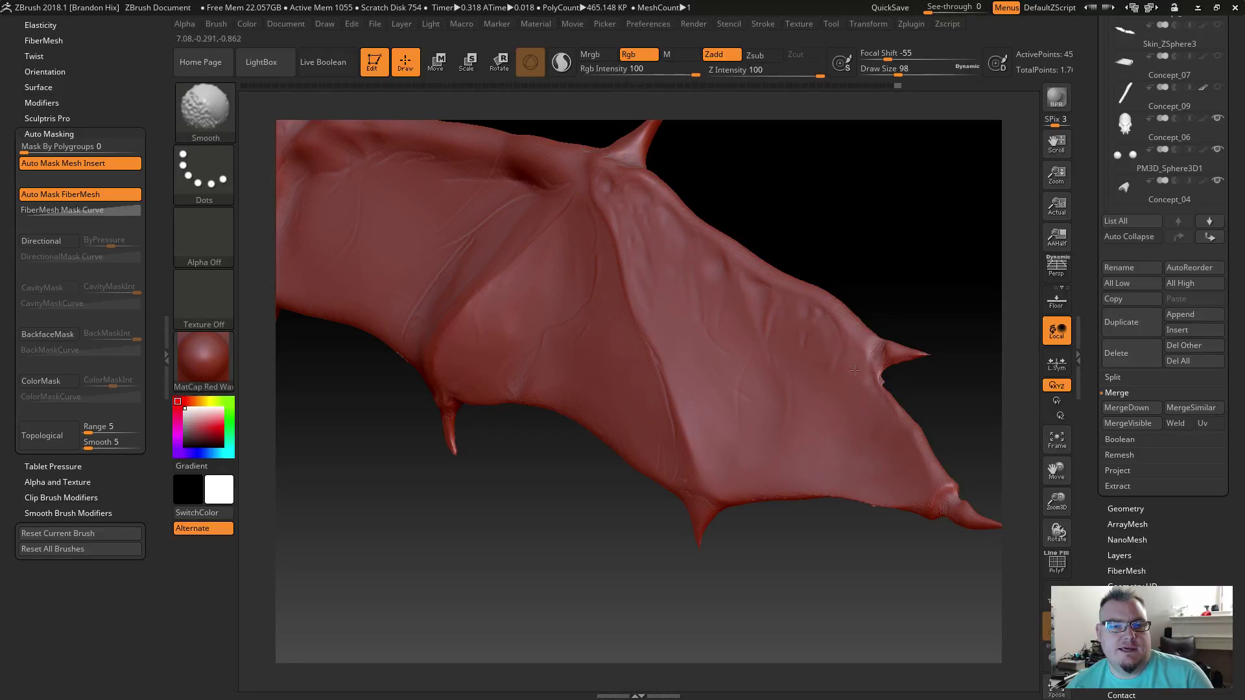
key(shift)
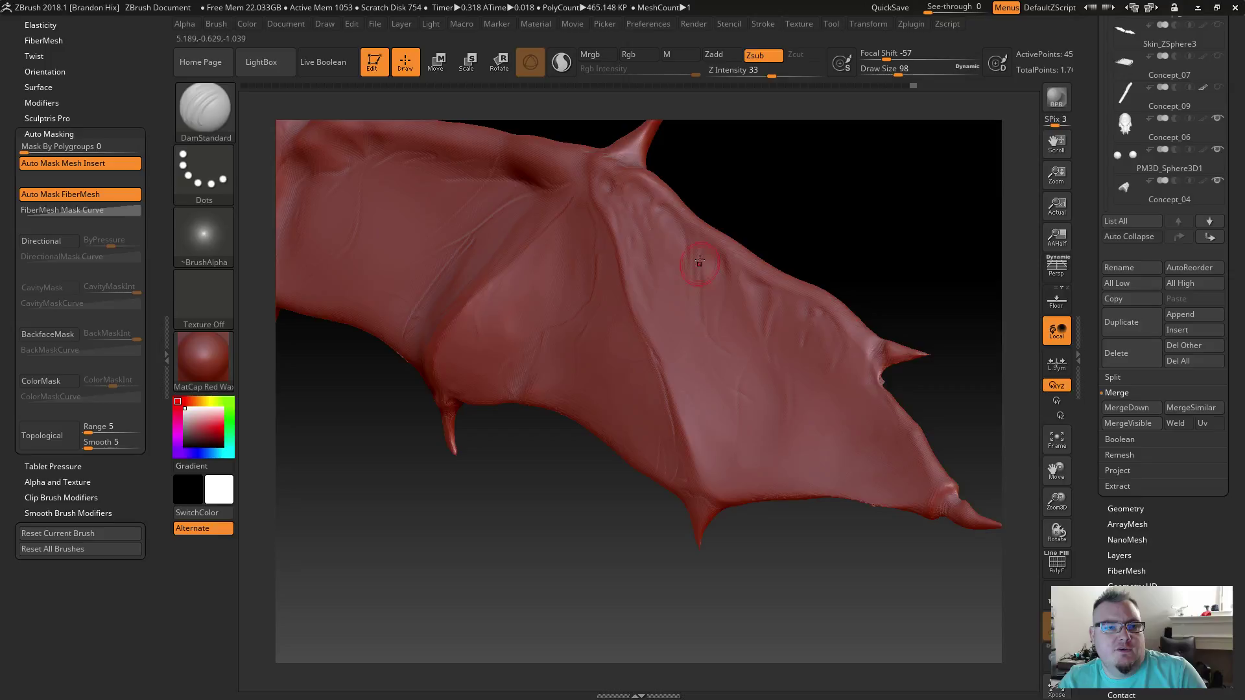
Step: Carve wrinkles fanning out from the bump midway along the outer leading edge and smooth them into the membrane
drag(707, 260, 717, 253)
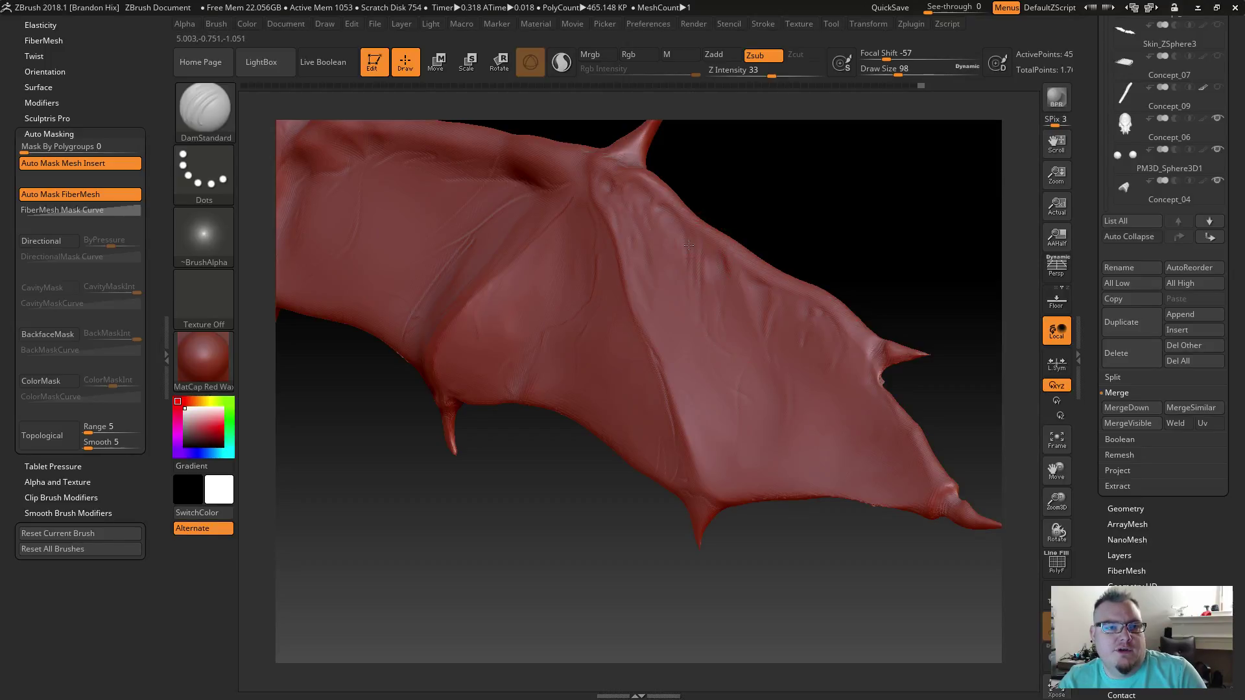
drag(719, 266, 725, 255)
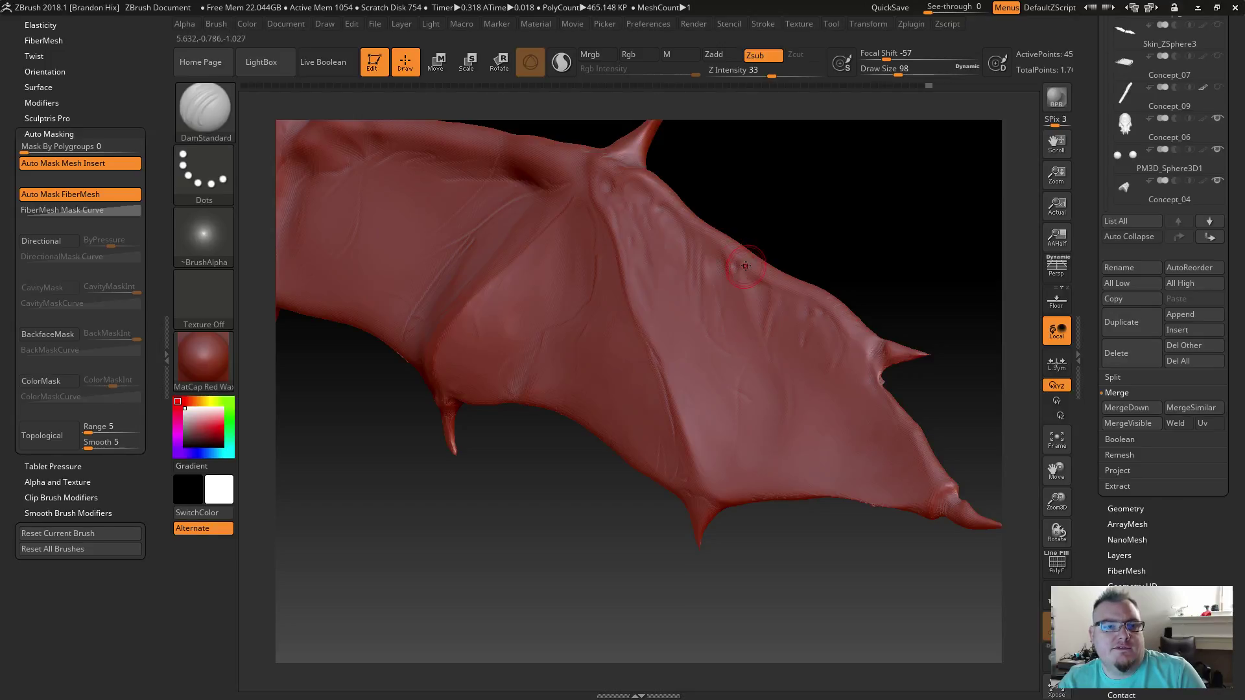
drag(774, 360, 765, 331)
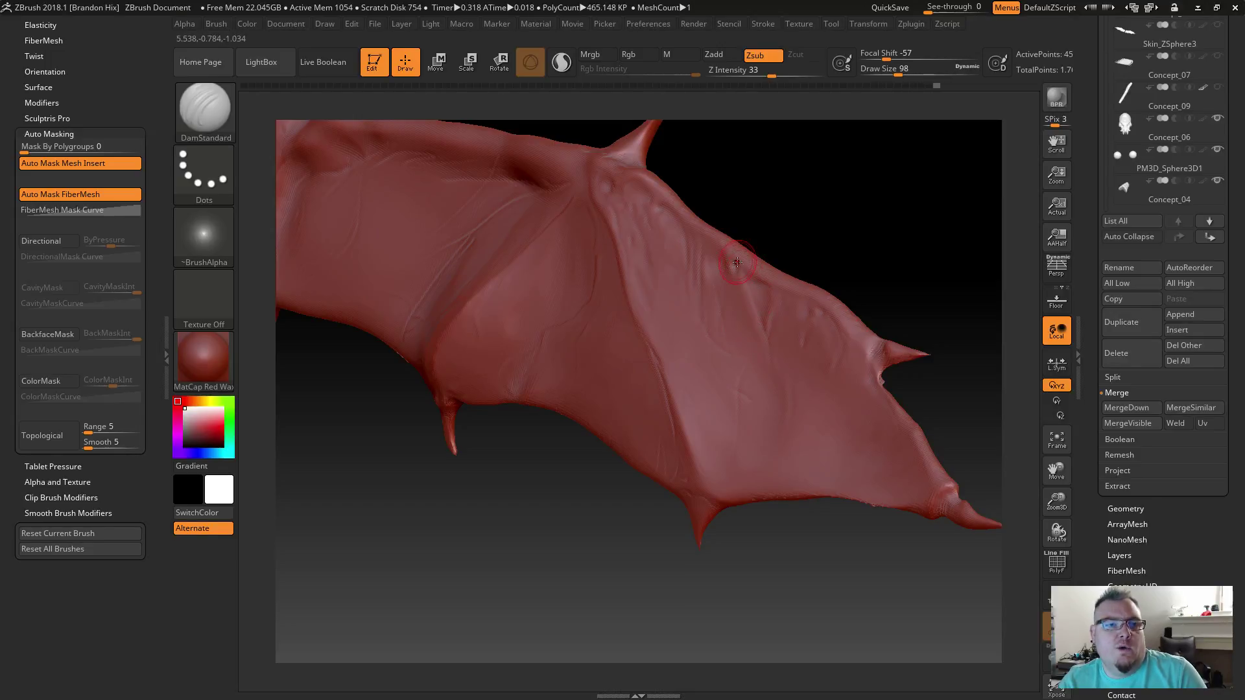
drag(735, 283, 732, 305)
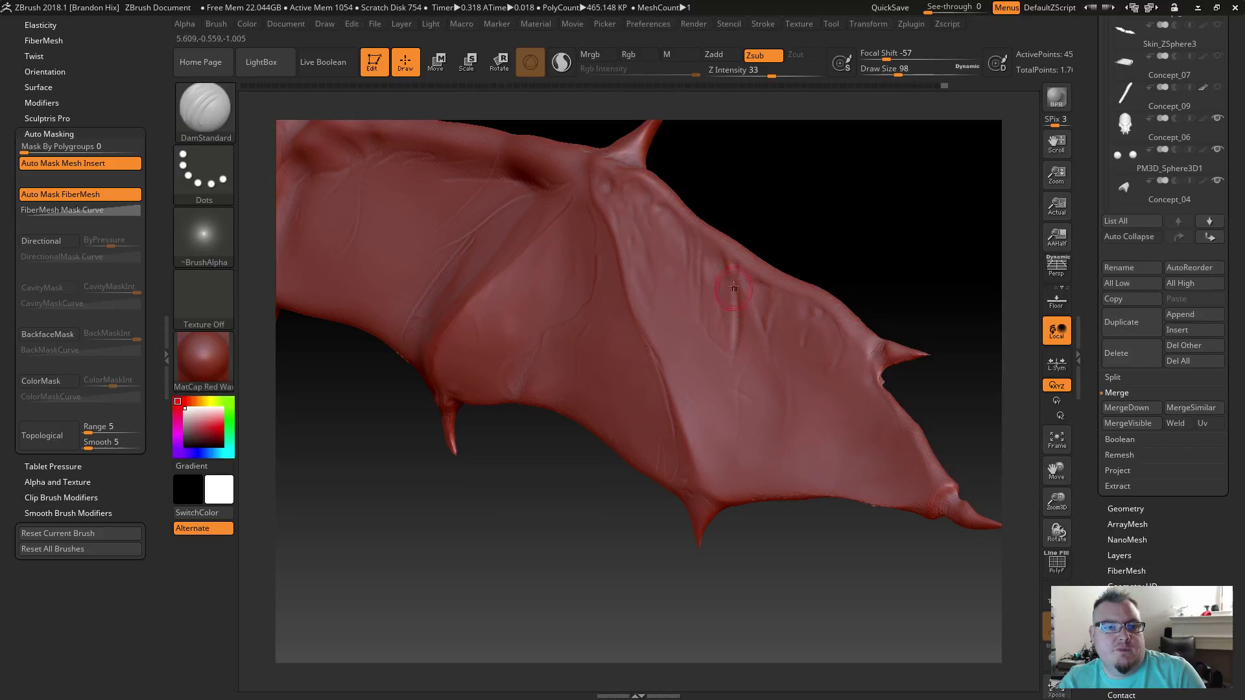
drag(721, 277, 728, 270)
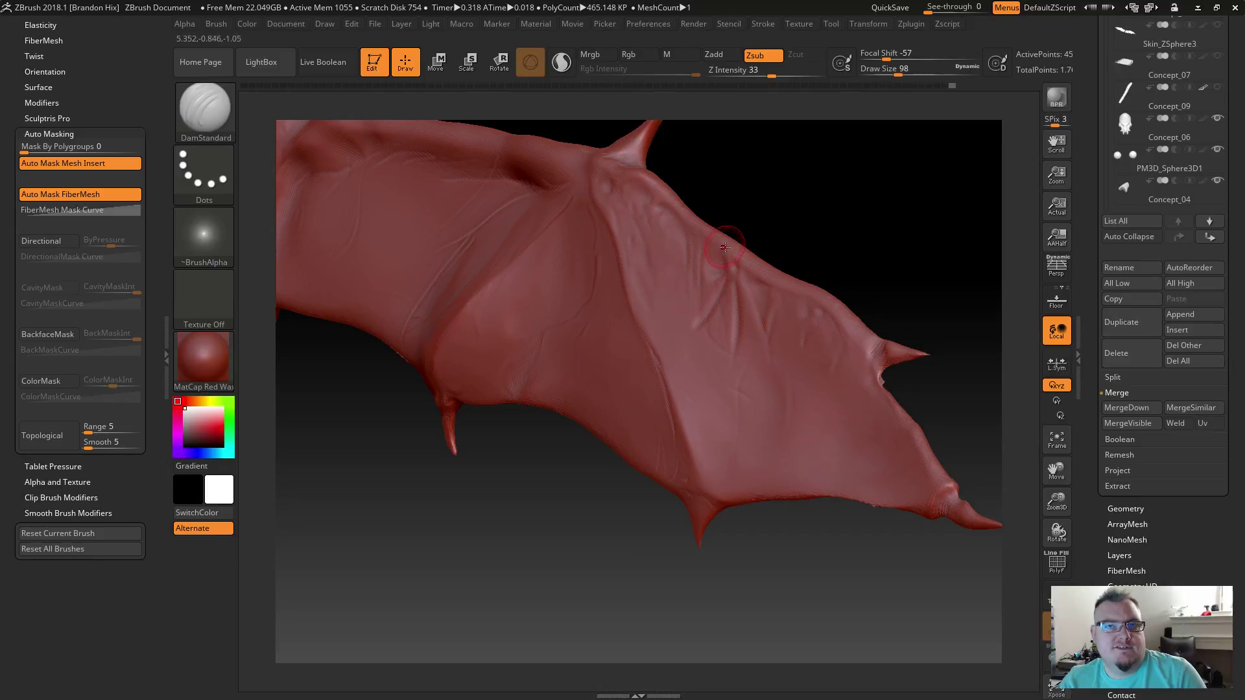
key(shift)
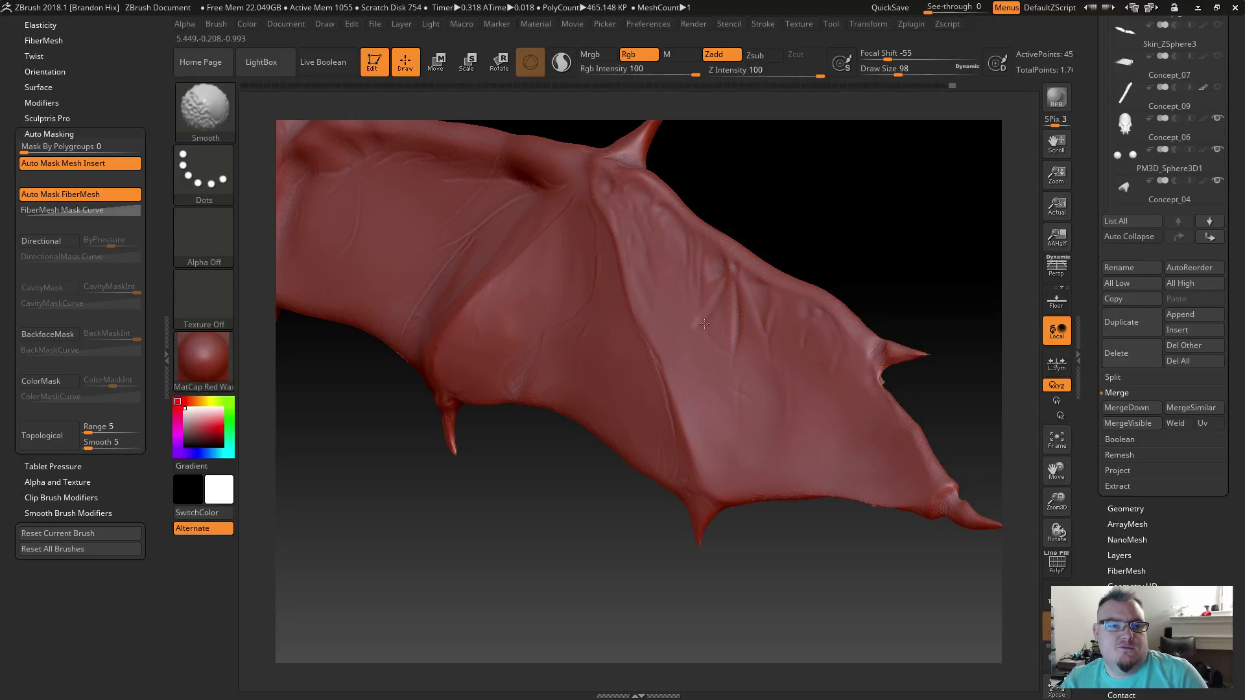
shift+drag(767, 372, 794, 328)
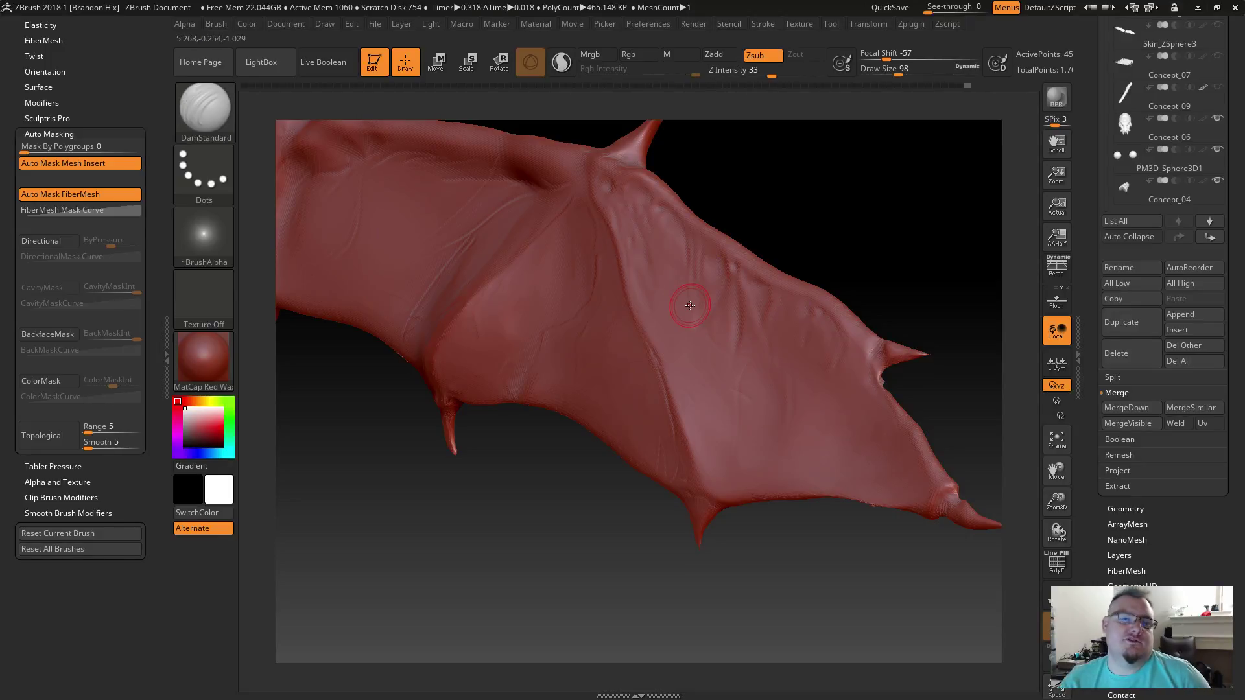
key(shift)
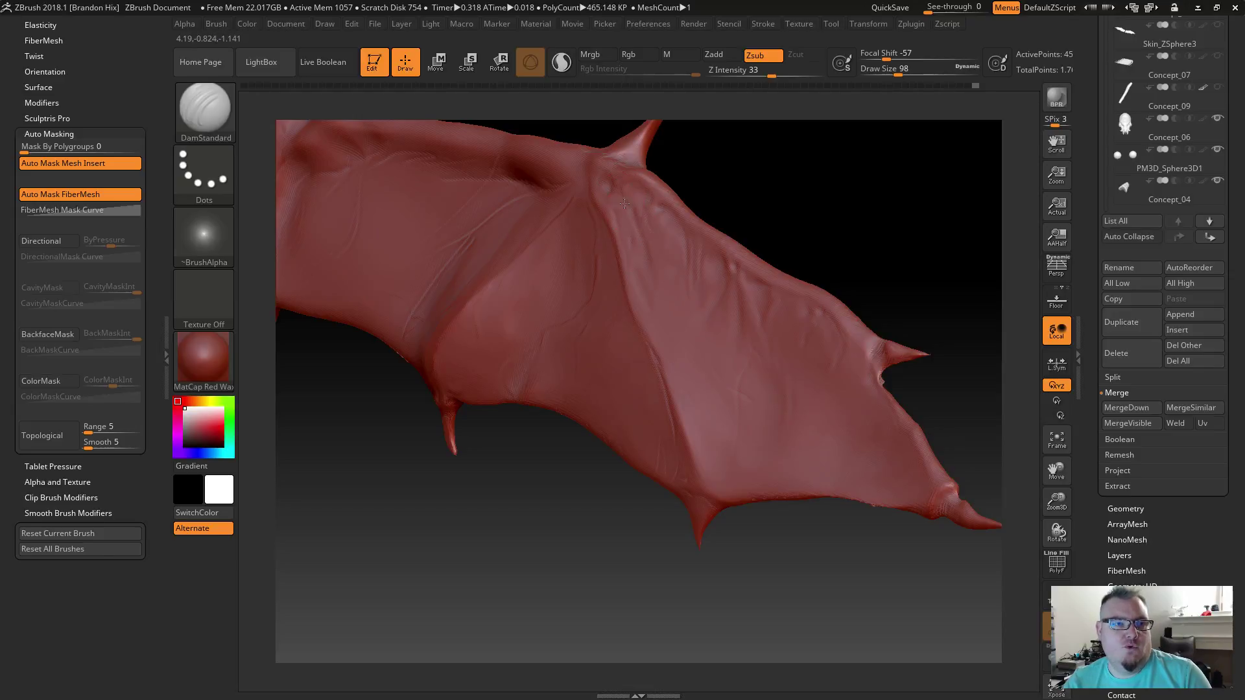
Step: Carve long, deep wrinkles fanning down from the large spike's joint along the finger bone and across the outer membrane
drag(643, 219, 695, 284)
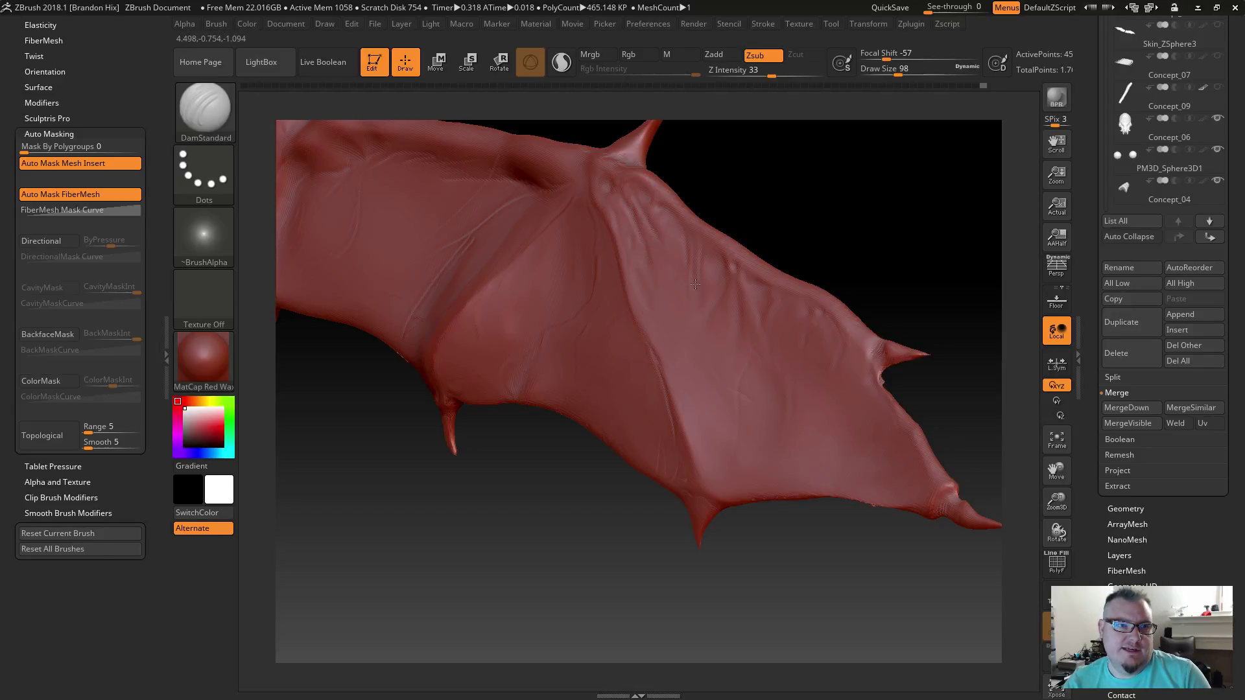
drag(649, 212, 668, 224)
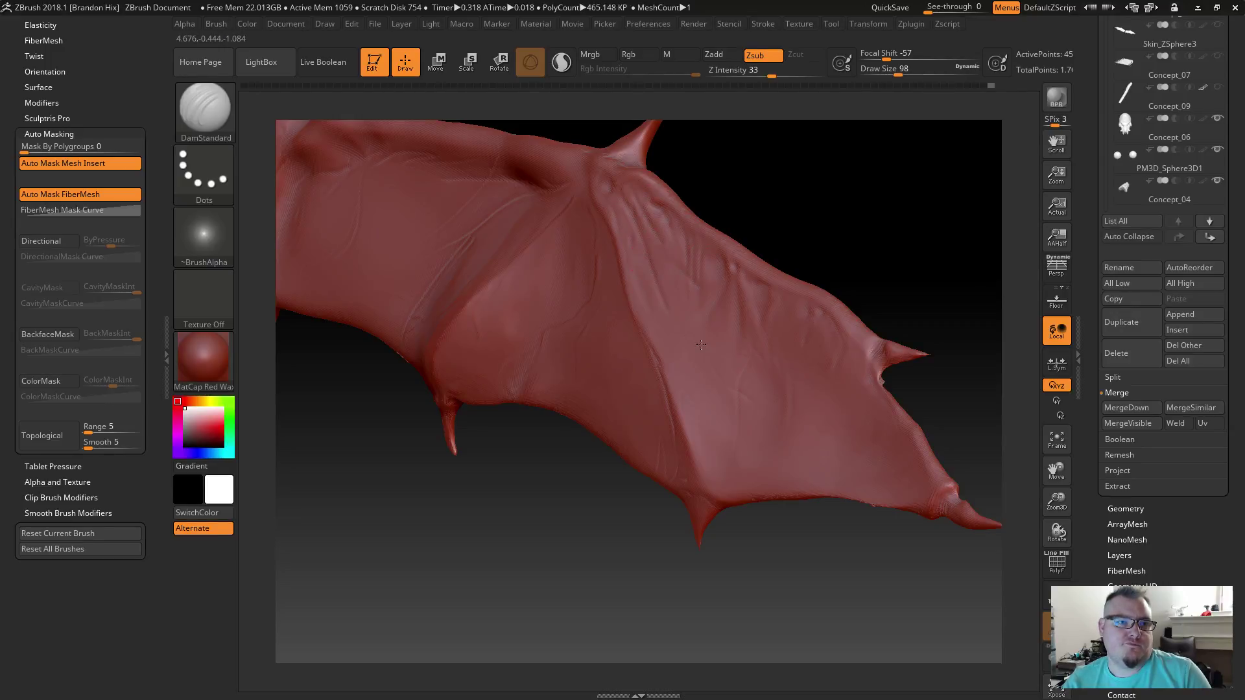
drag(656, 243, 681, 284)
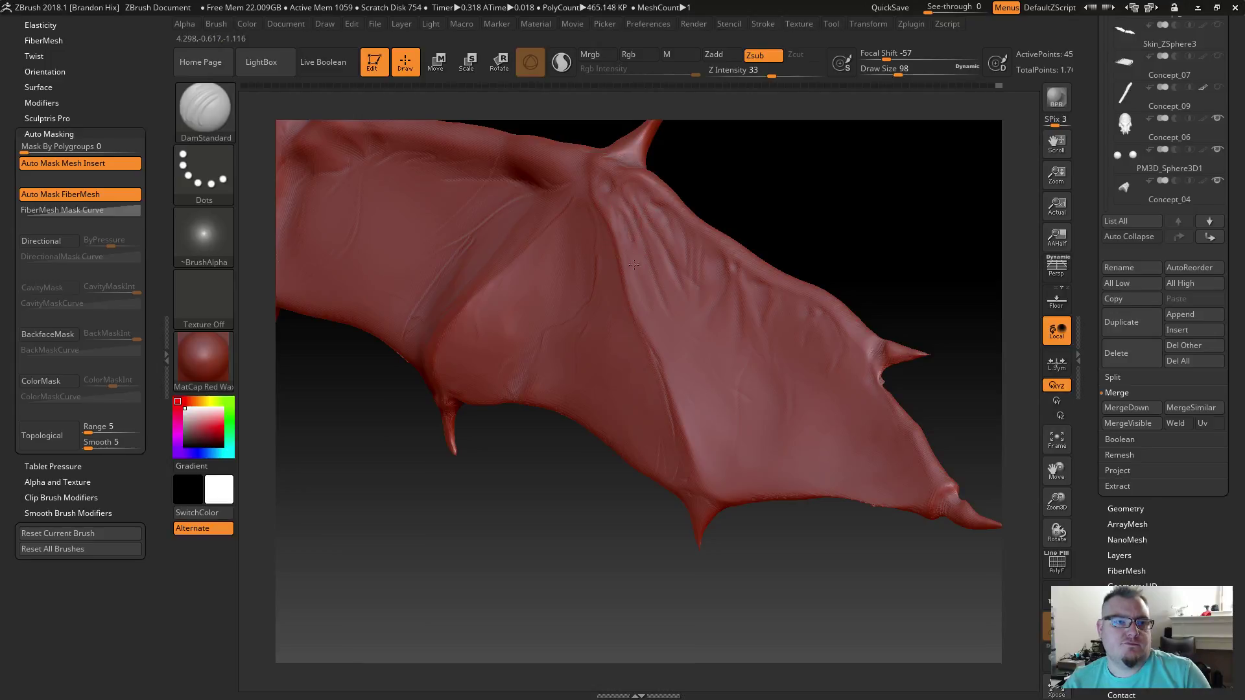
drag(633, 247, 642, 299)
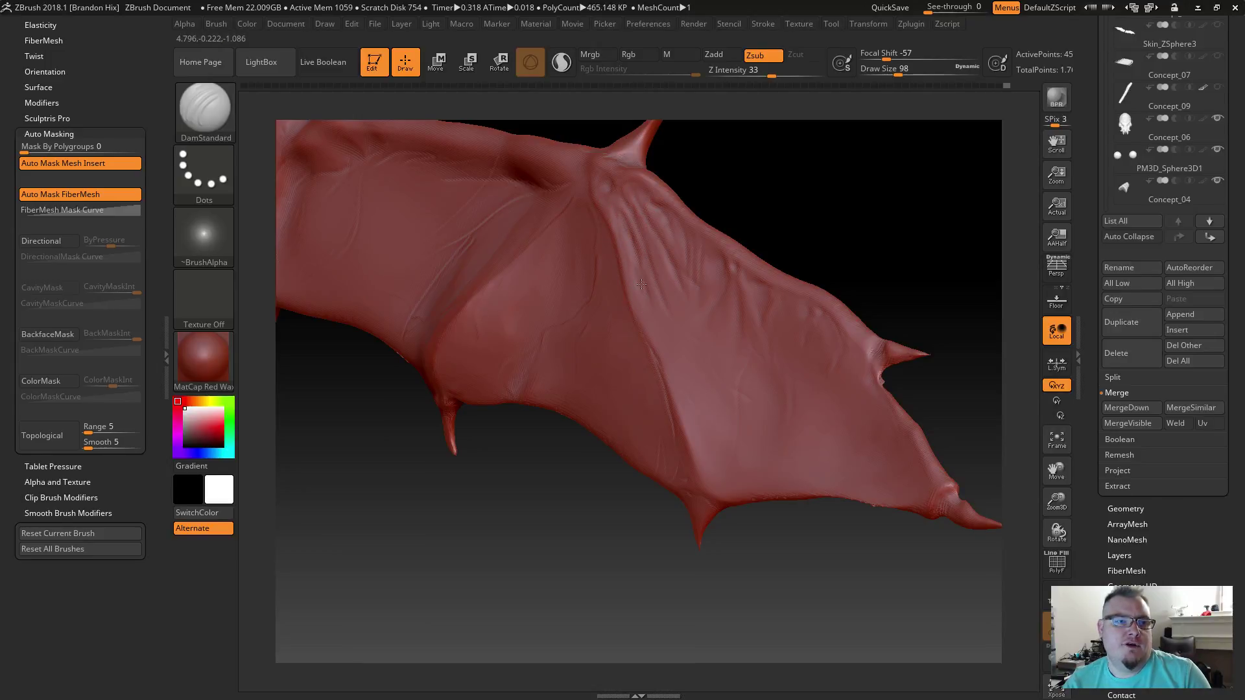
shift+drag(625, 257, 642, 293)
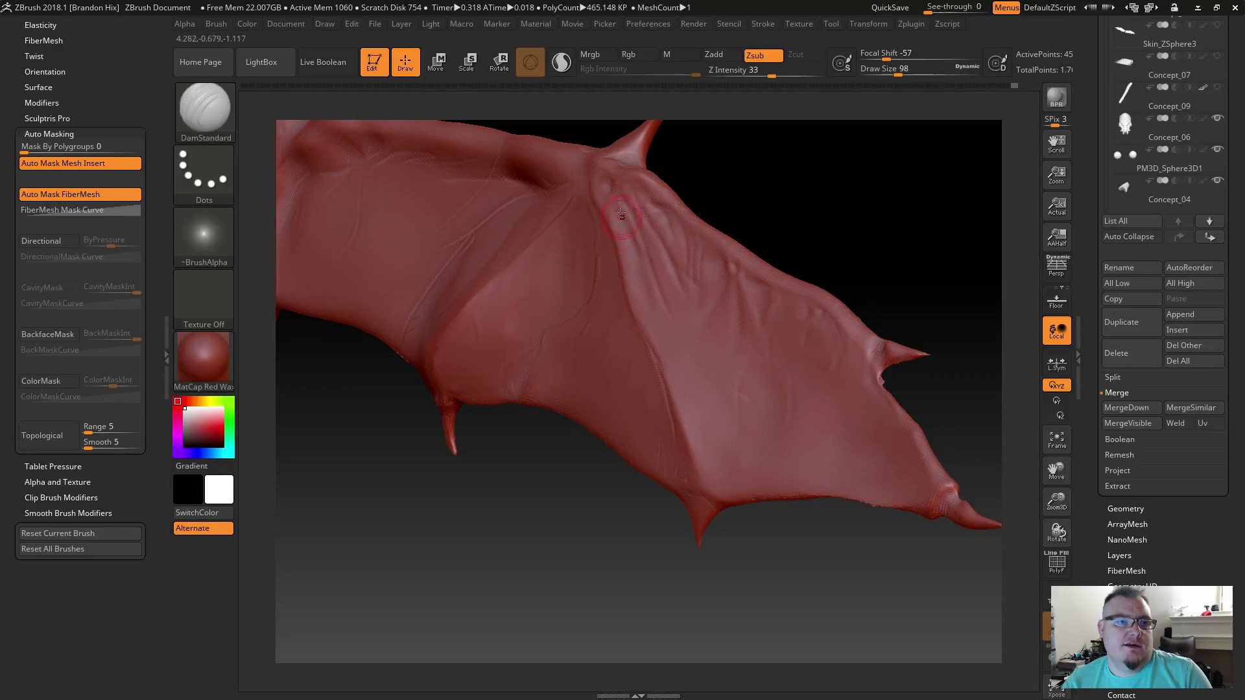
key(ctrl+z)
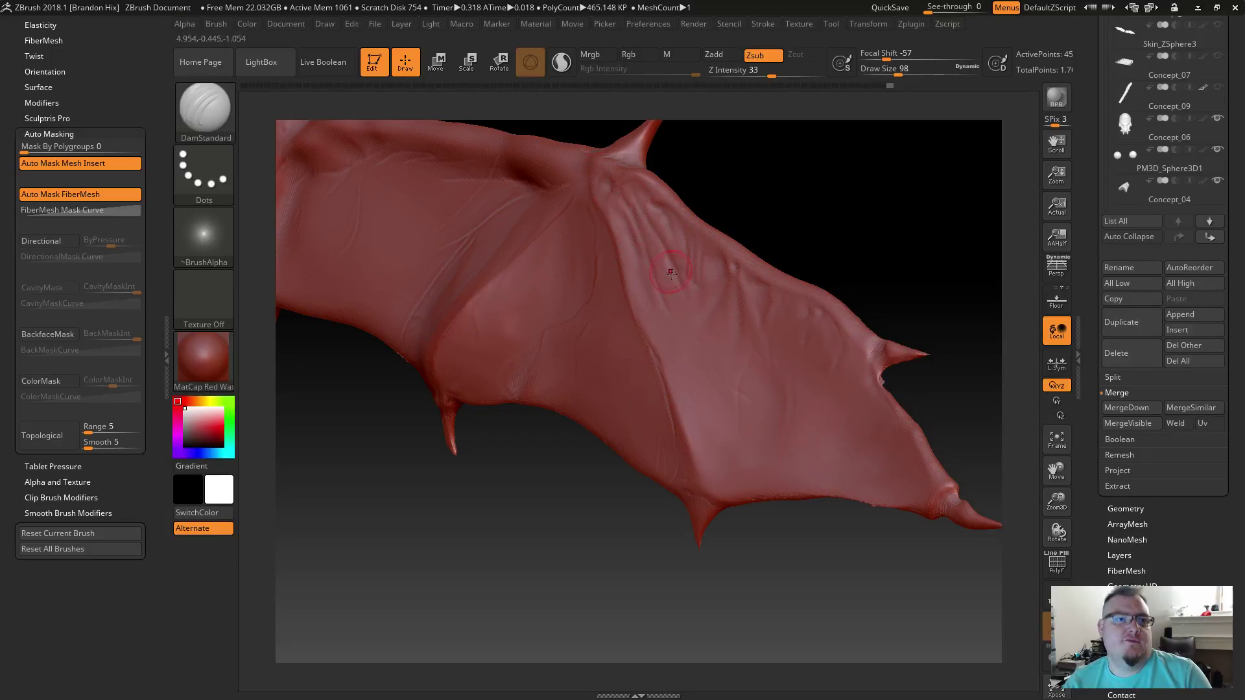
Step: Carve folds from the large spike's joint into the middle membrane and short wrinkles beside the small outer spike, softening them
drag(600, 186, 615, 201)
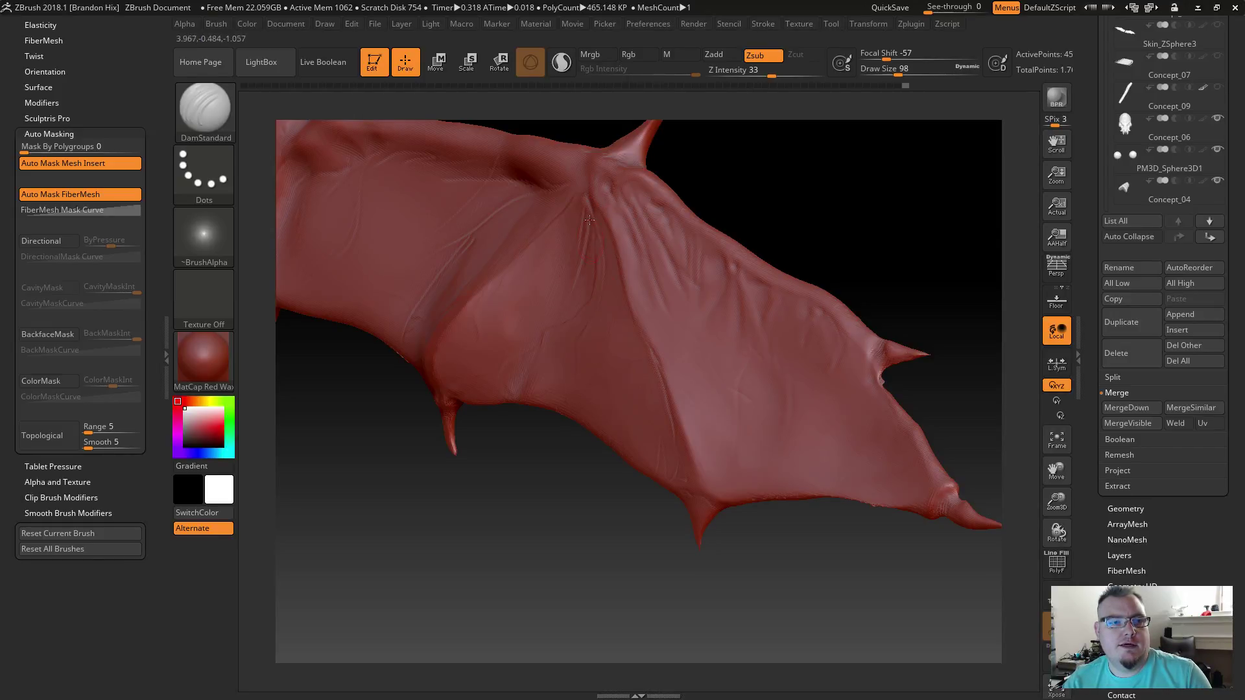
key(shift)
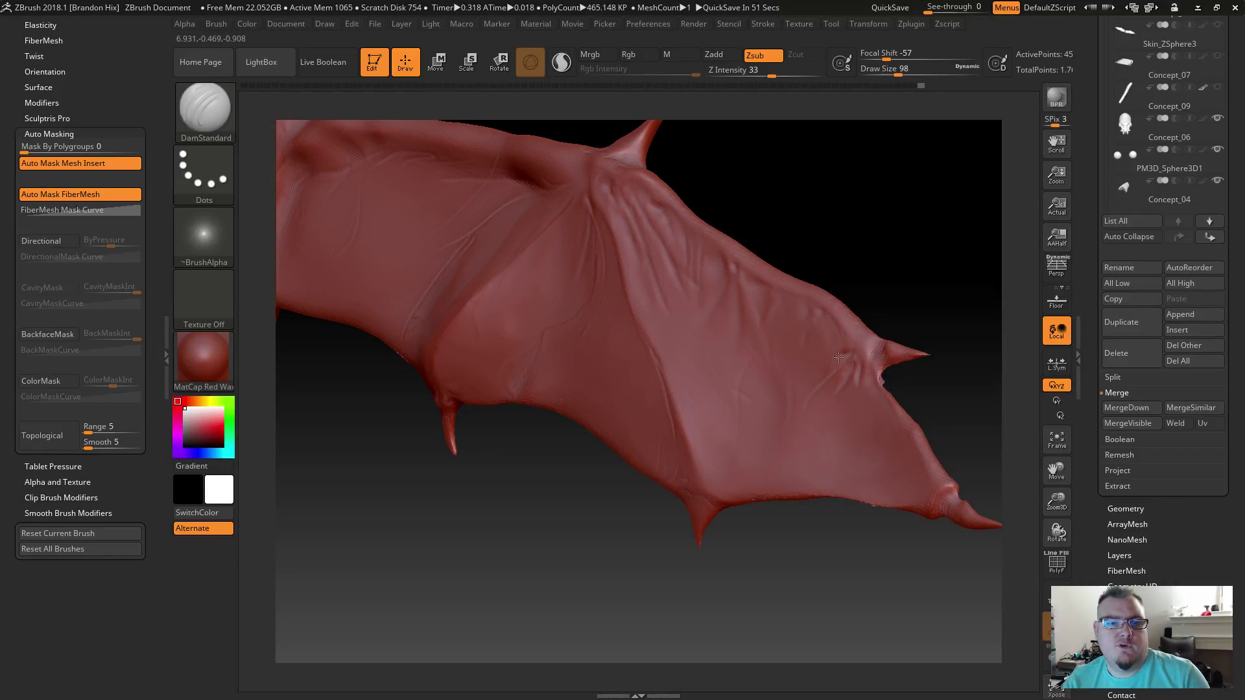
key(shift)
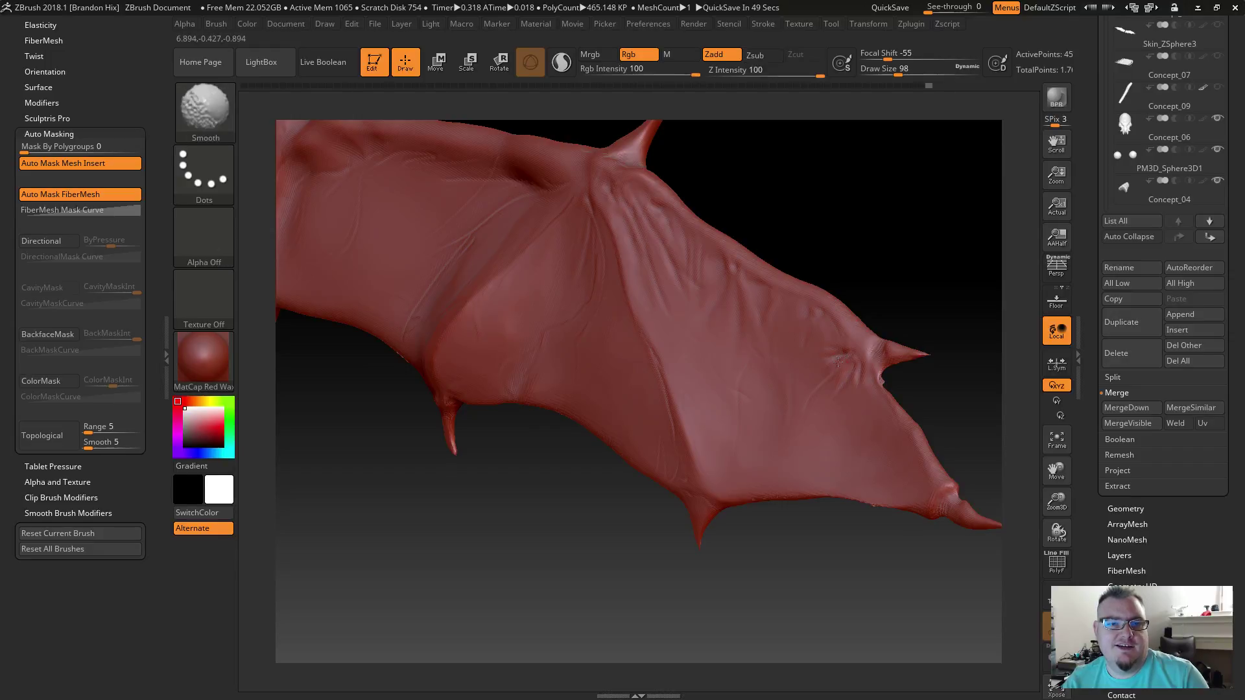
shift+drag(800, 403, 851, 366)
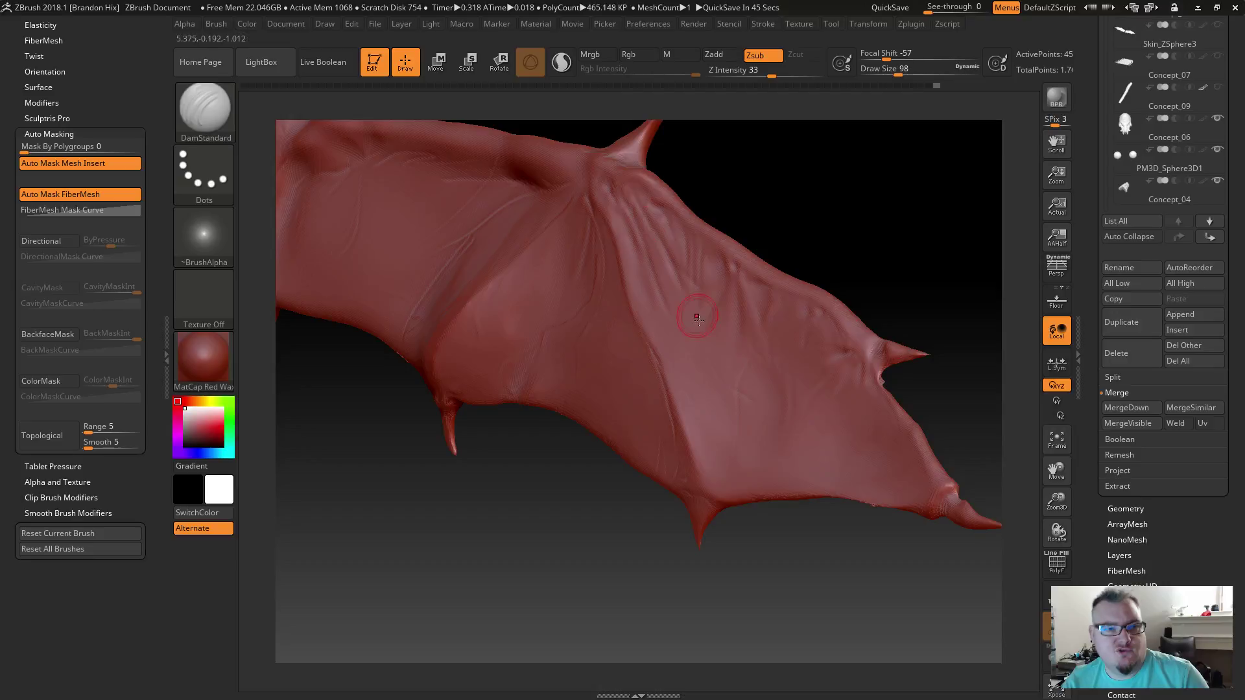
key(shift)
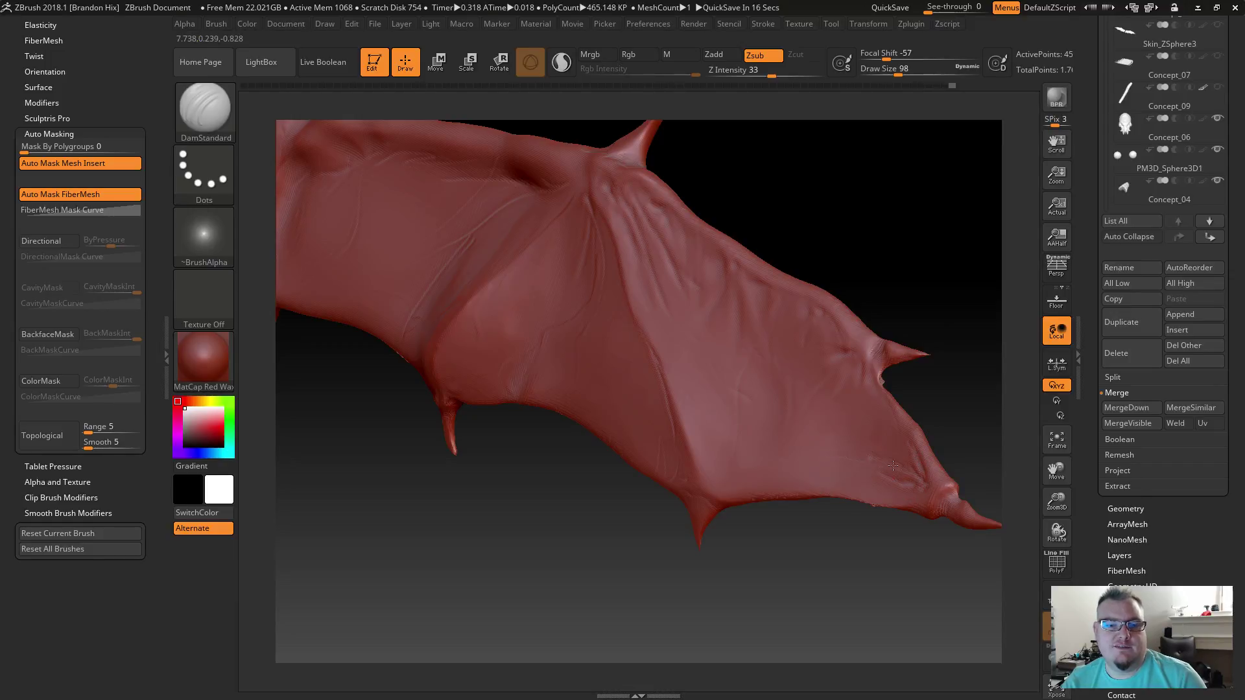
Step: Carve short wrinkles from the wing tip's joint into the membrane and along the adjoining outer edge, and smooth their ends
key(shift)
shift+drag(908, 443, 909, 466)
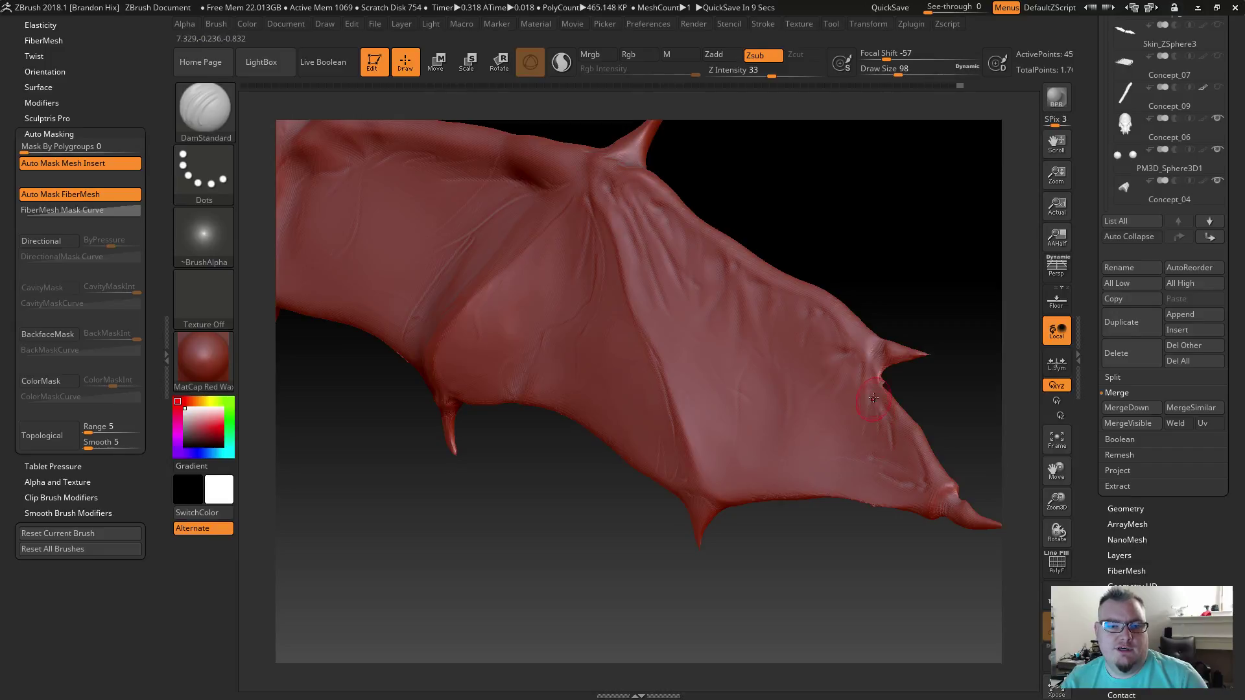
key(shift)
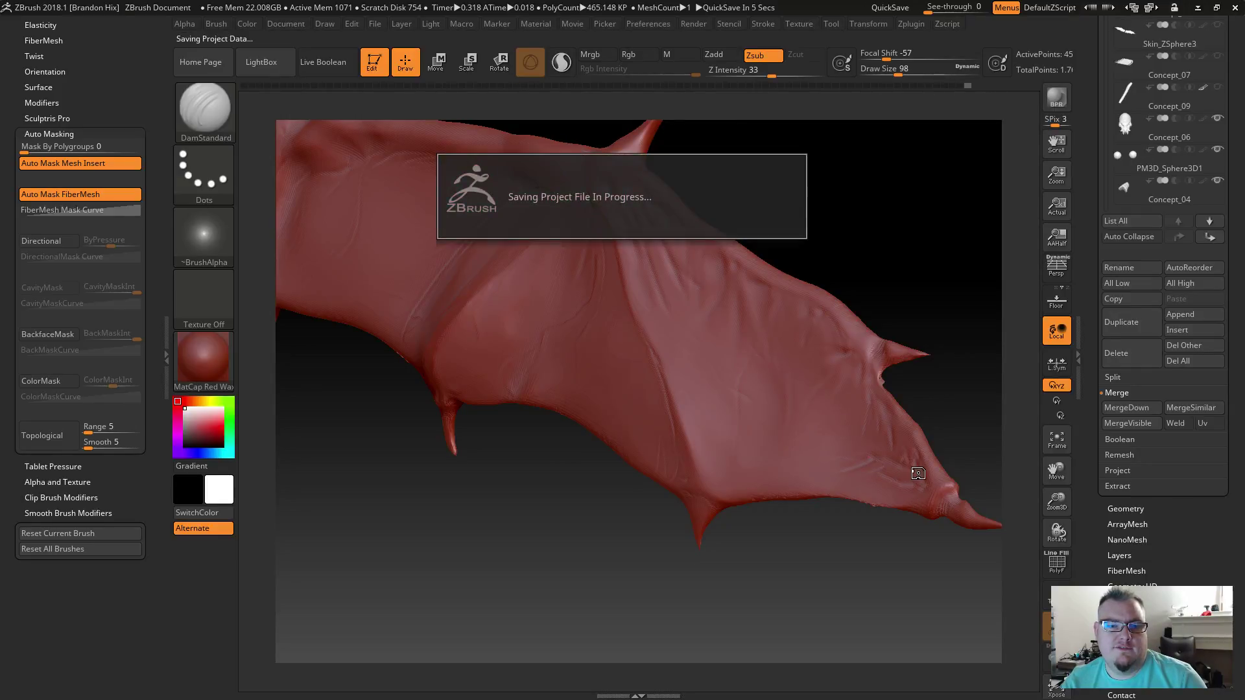
key(shift)
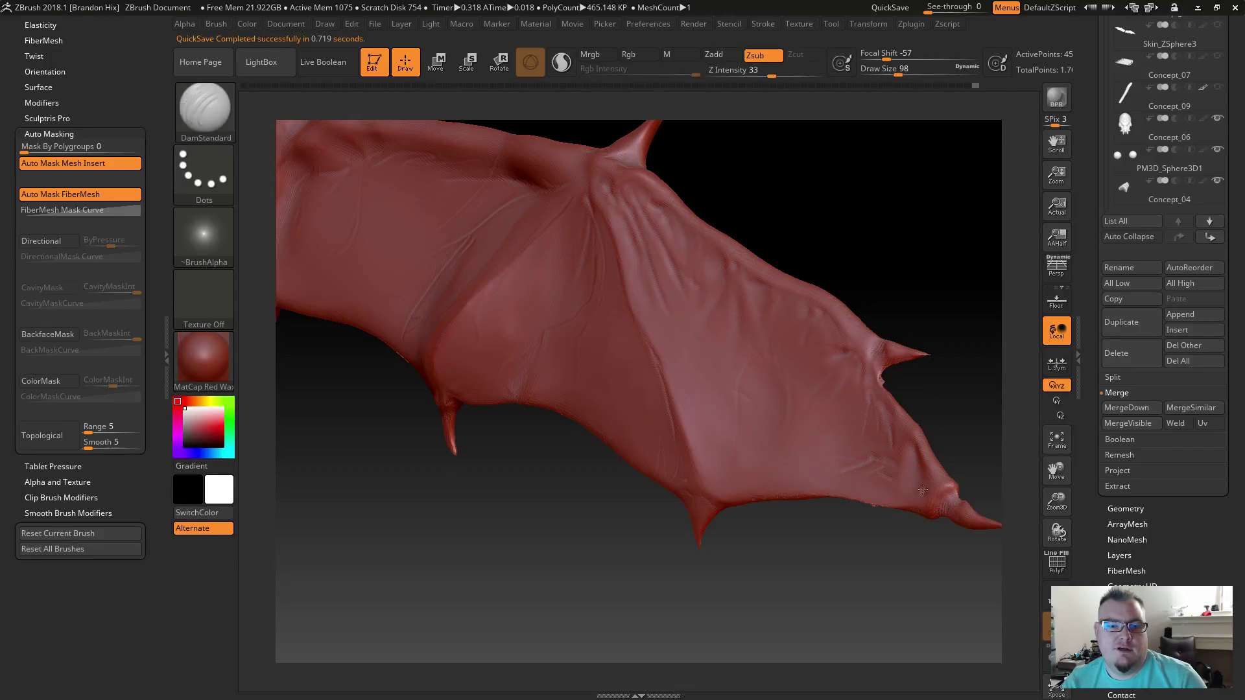
key(shift)
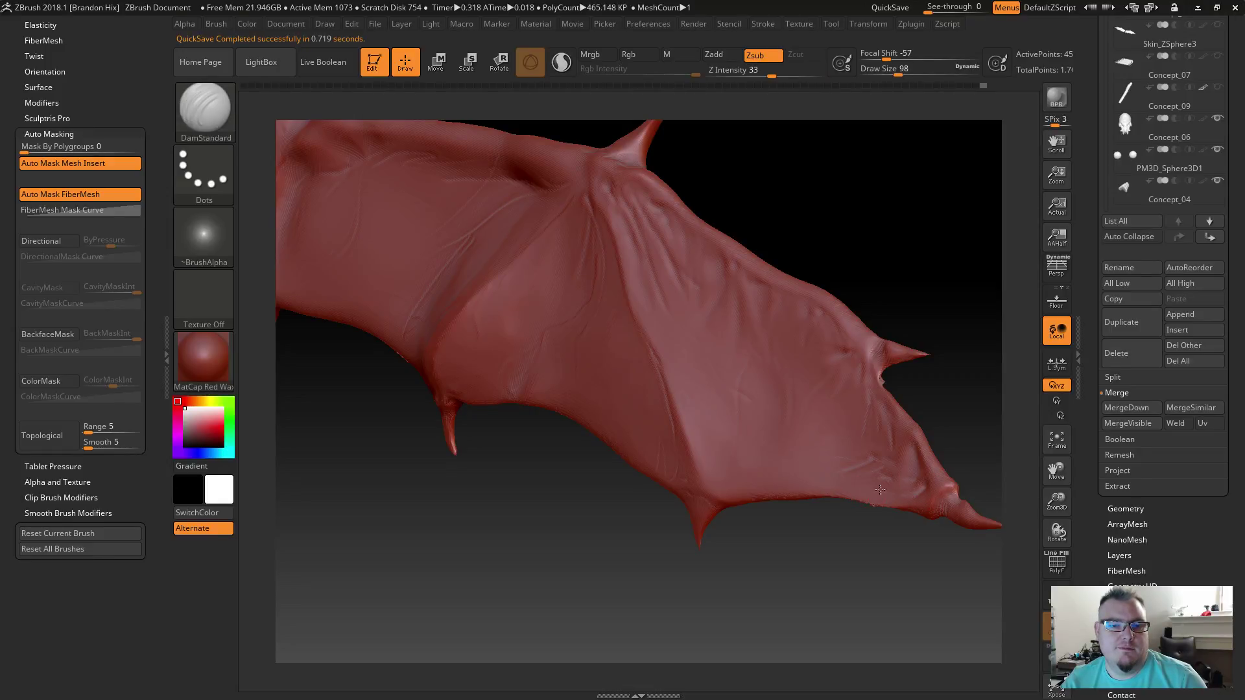
key(shift)
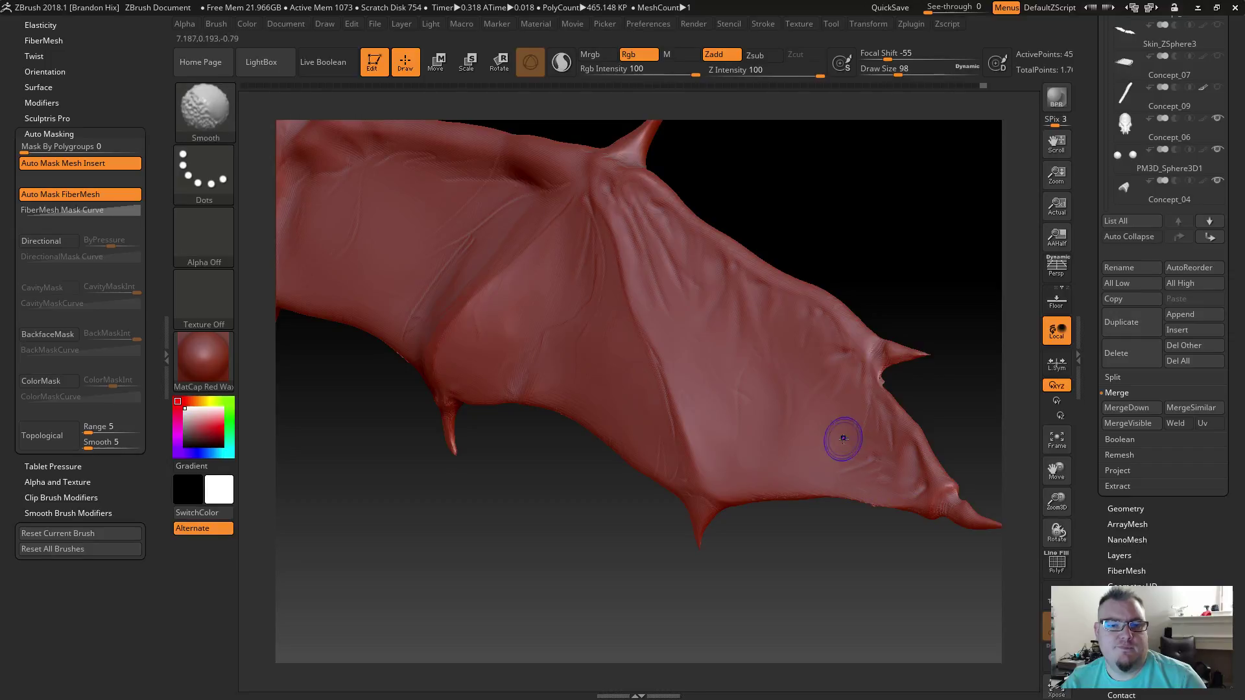
key(shift)
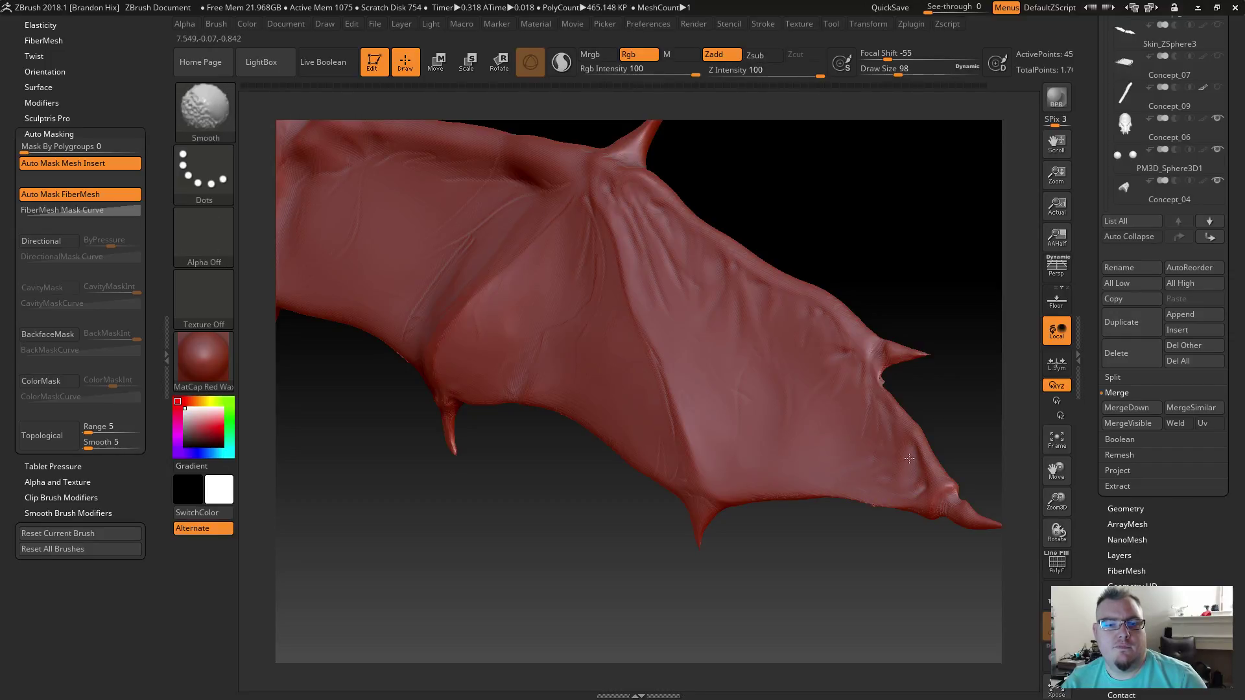
shift+drag(924, 469, 885, 435)
Step: Smooth the trailing edge of the inner wing membrane beside the inner trailing-edge spike
alt+drag(803, 562, 681, 538)
drag(813, 589, 772, 503)
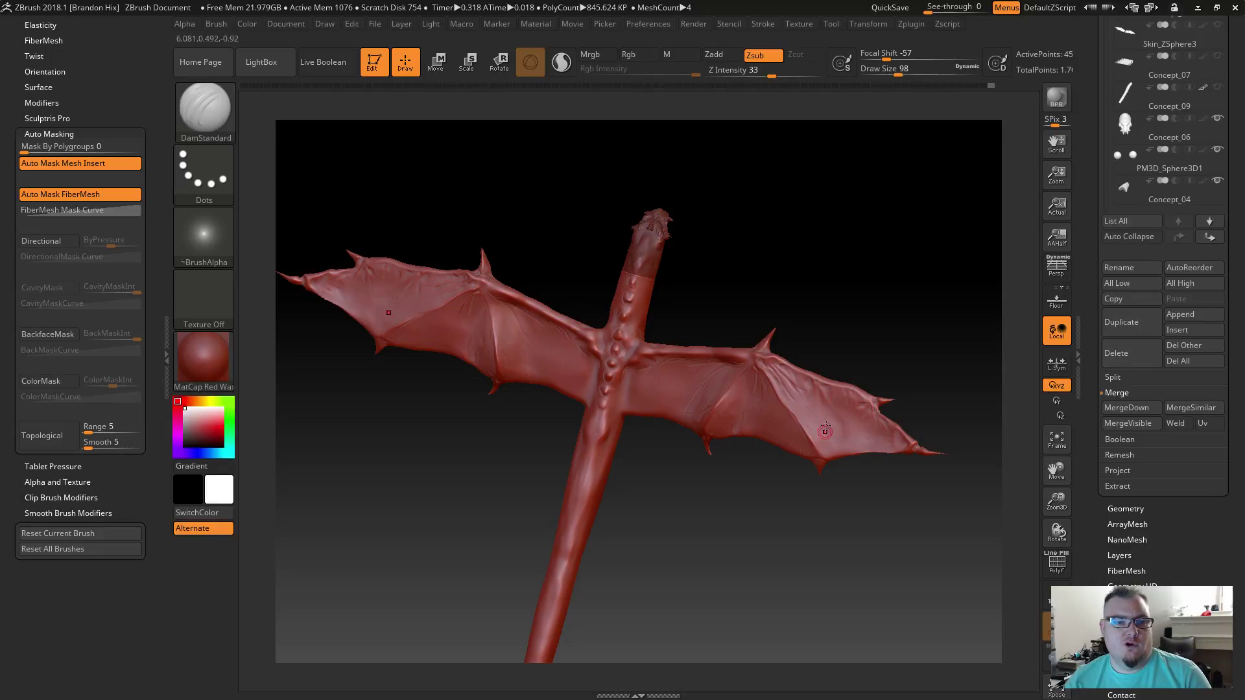
alt+drag(859, 508, 892, 538)
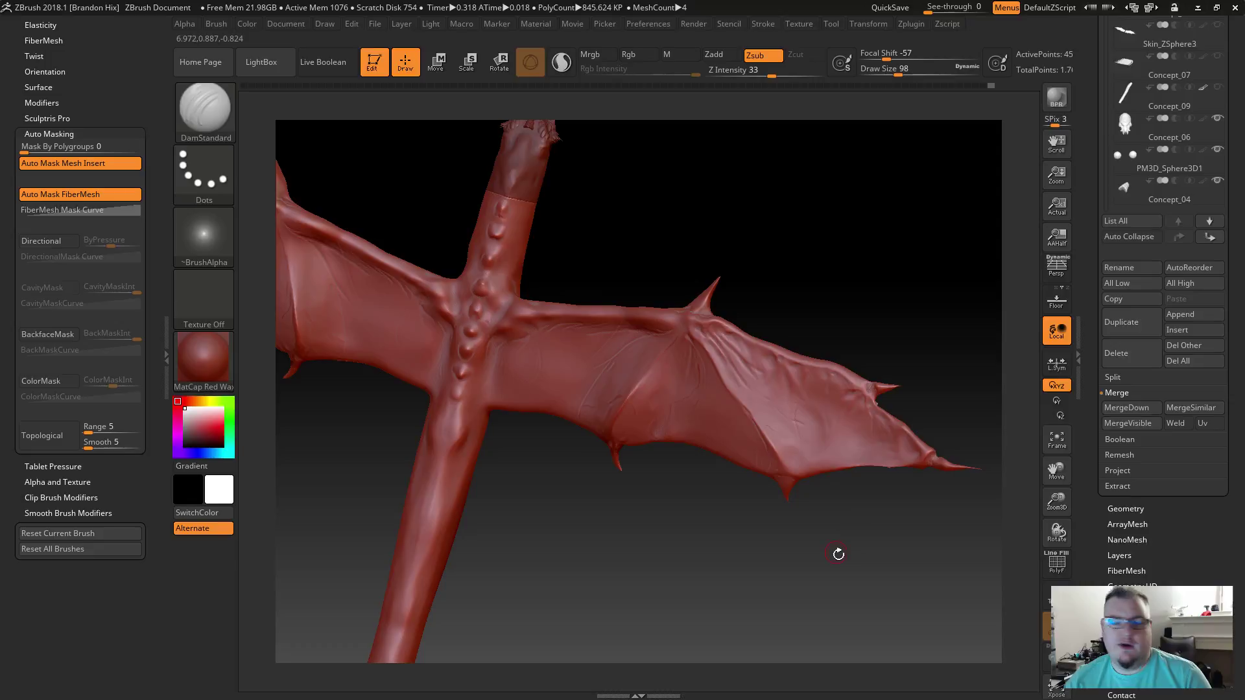
alt+drag(679, 528, 850, 587)
drag(725, 577, 700, 545)
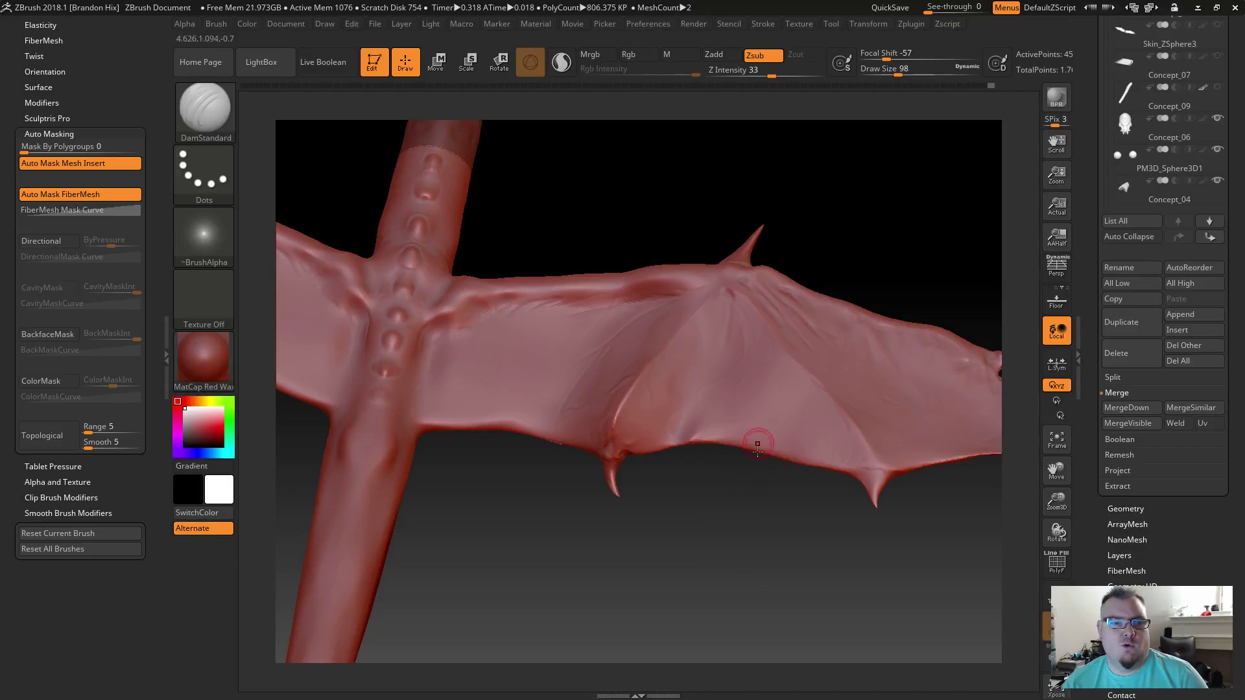
mouse_move(698, 530)
alt+mouse_down()
mouse_move(806, 542)
mouse_move(792, 556)
mouse_move(724, 536)
mouse_move(697, 492)
alt+mouse_up()
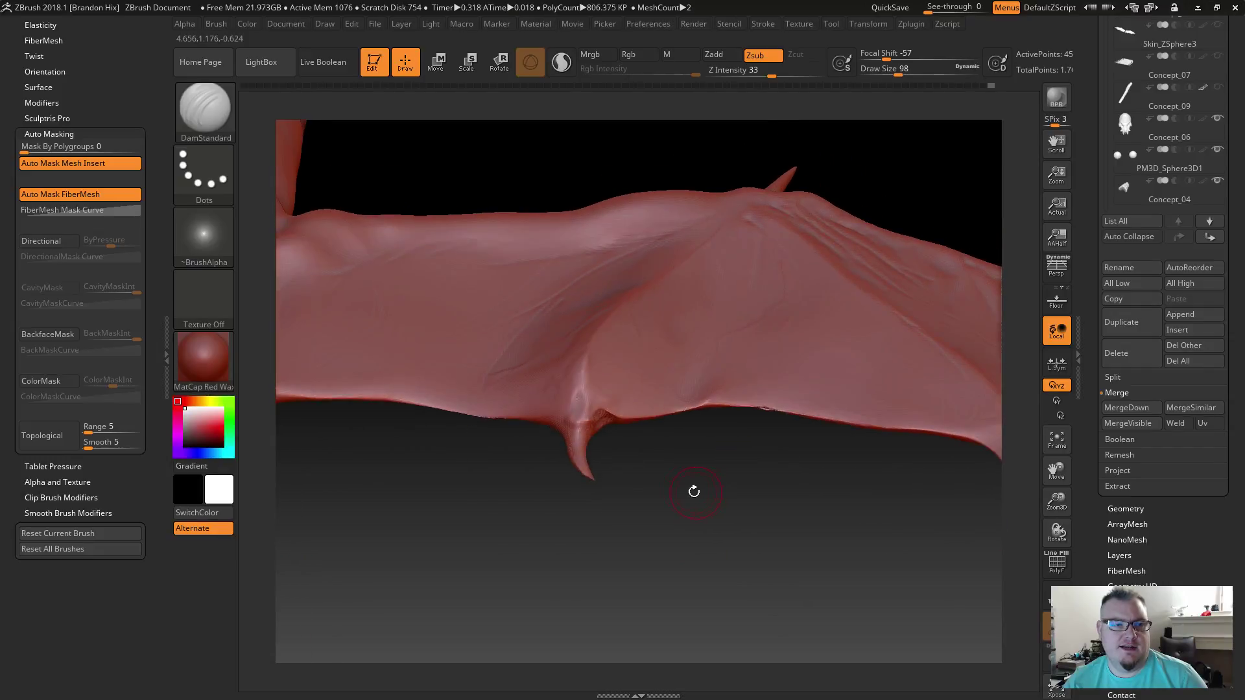
shift+drag(477, 418, 478, 423)
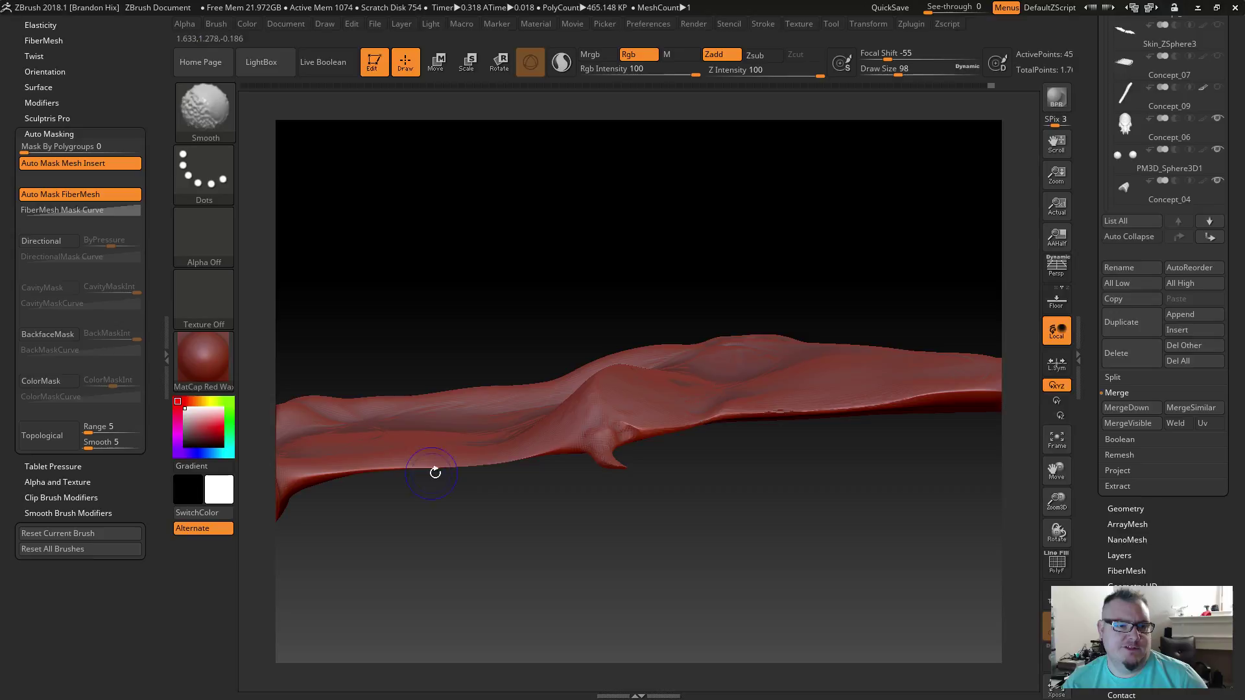
Step: Carve wrinkles fanning from the inner trailing-edge spike's base into the membrane on both sides of the finger bone, and soften them
drag(667, 467, 673, 486)
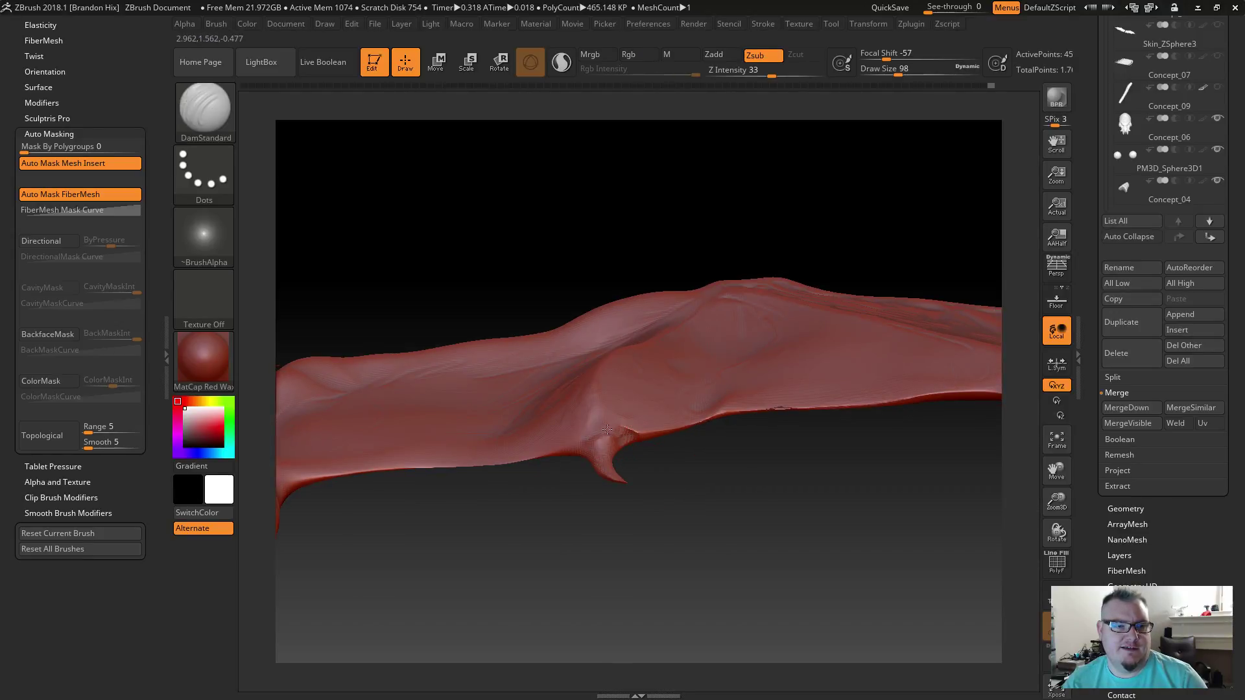
drag(681, 489, 689, 528)
drag(559, 477, 576, 497)
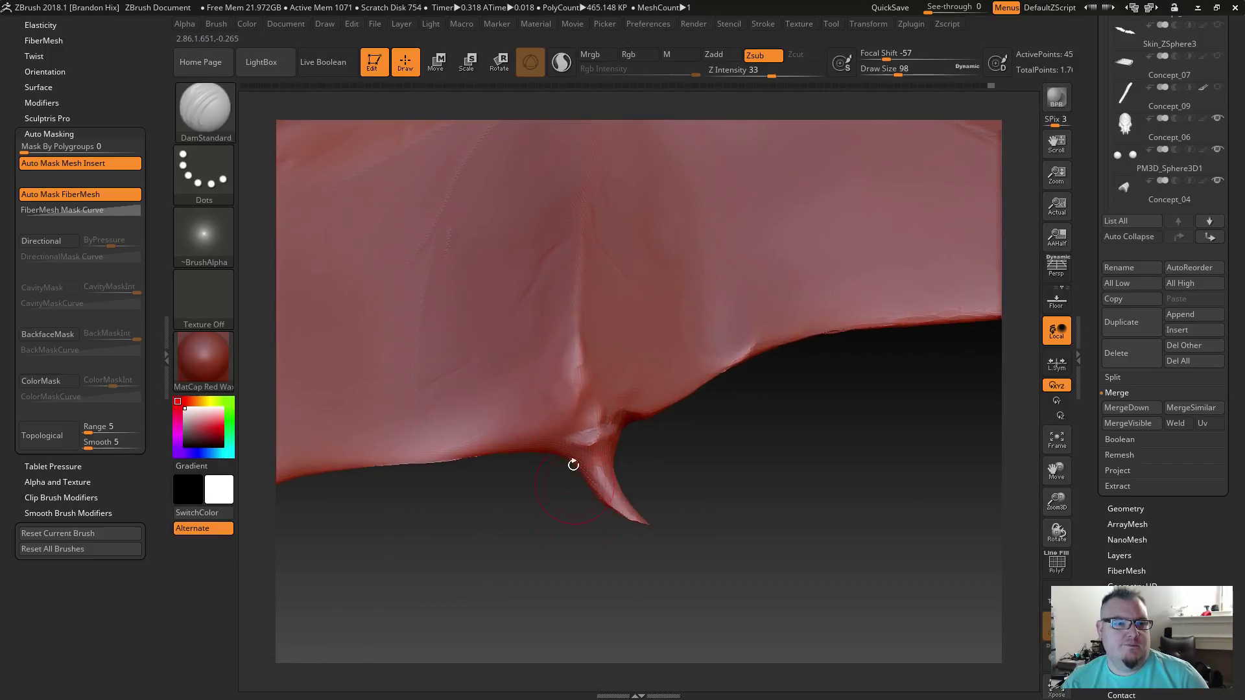
drag(591, 402, 581, 432)
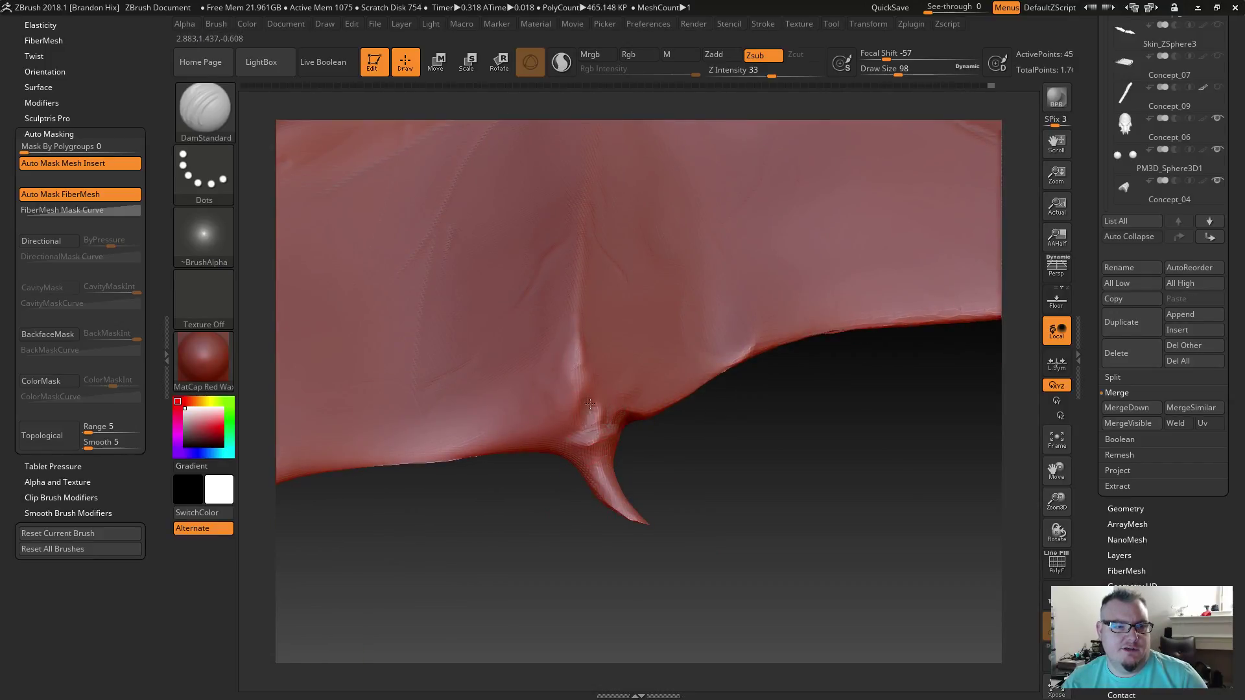
drag(574, 343, 579, 384)
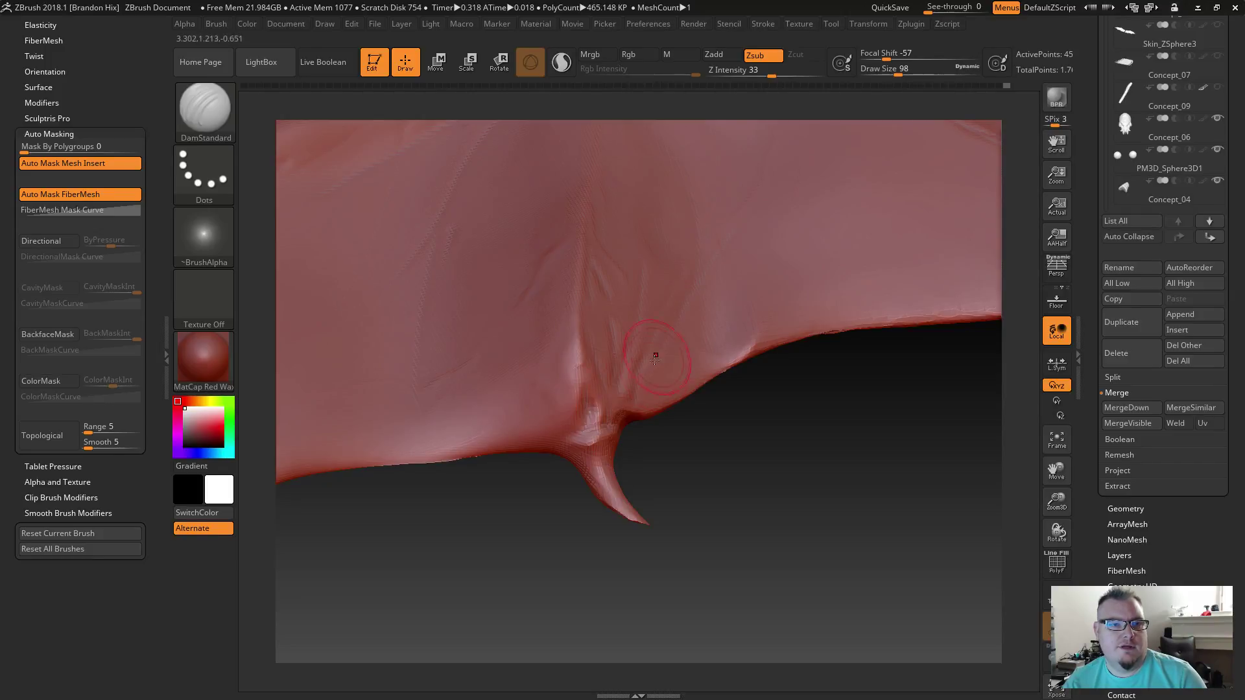
key(shift)
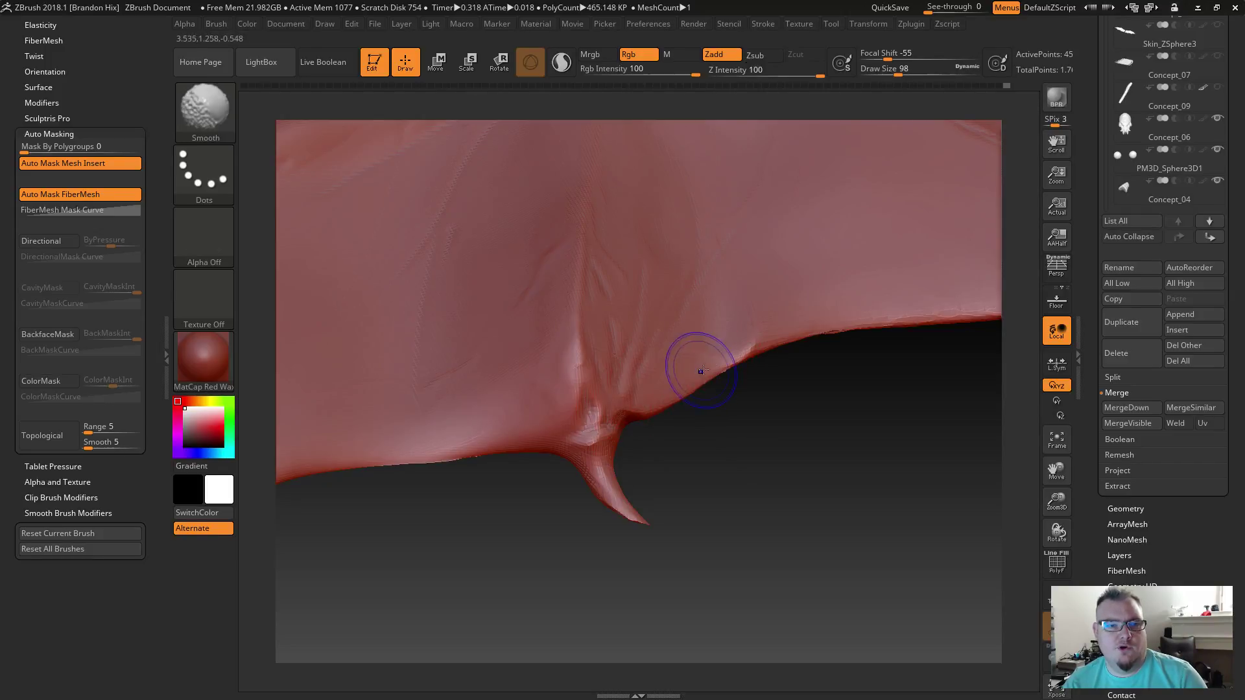
key(shift)
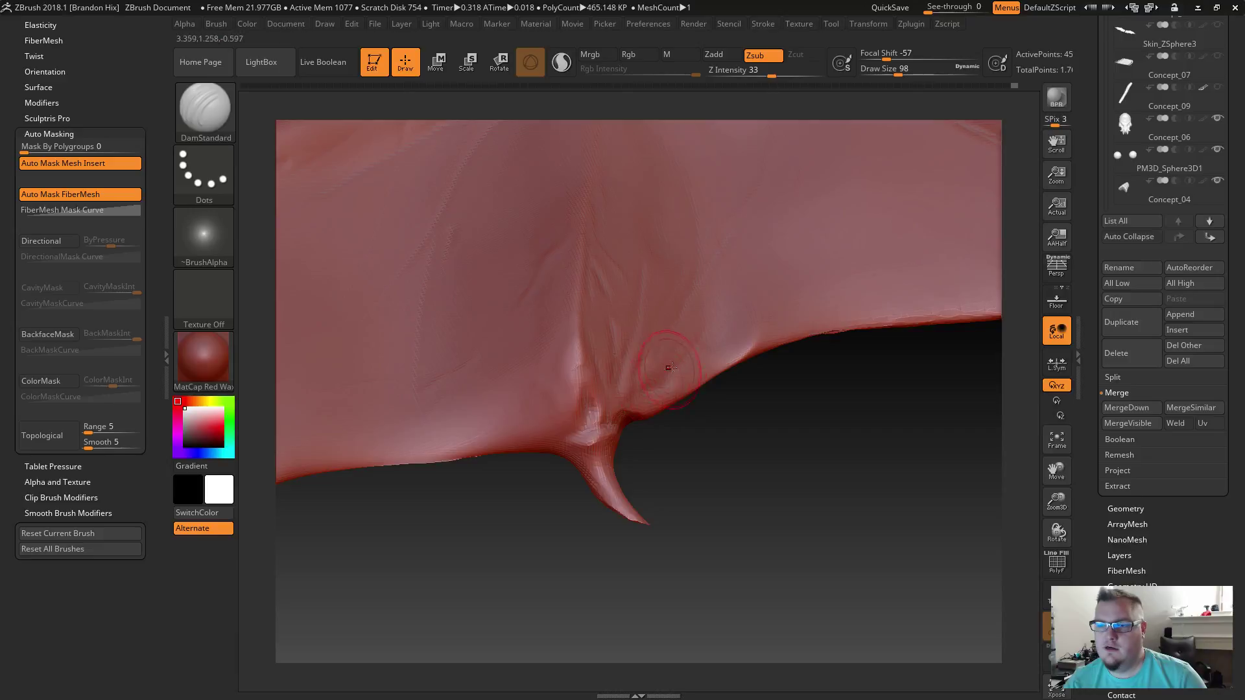
mouse_move(571, 365)
mouse_down()
mouse_move(570, 396)
mouse_move(550, 387)
mouse_move(531, 423)
mouse_move(494, 388)
mouse_move(536, 412)
mouse_up()
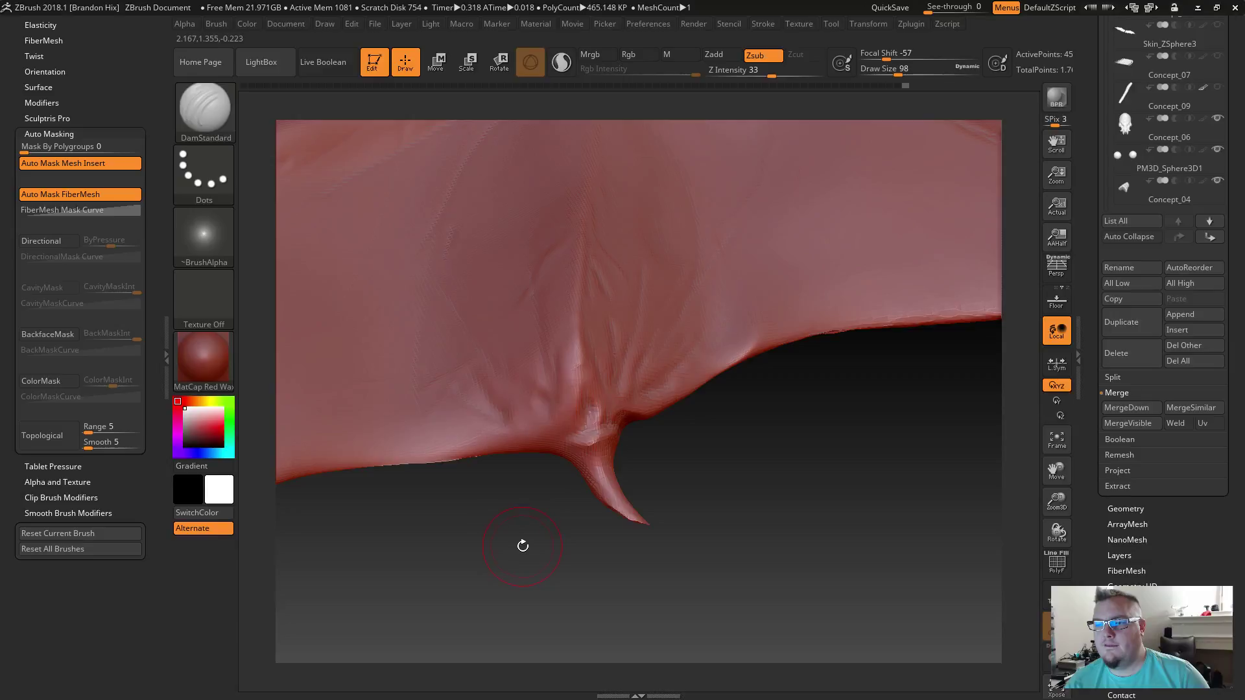
Step: Examine both wings and their attachment to the body from above and below for areas lacking detail
drag(545, 570, 361, 500)
alt+drag(418, 540, 457, 523)
drag(482, 467, 448, 571)
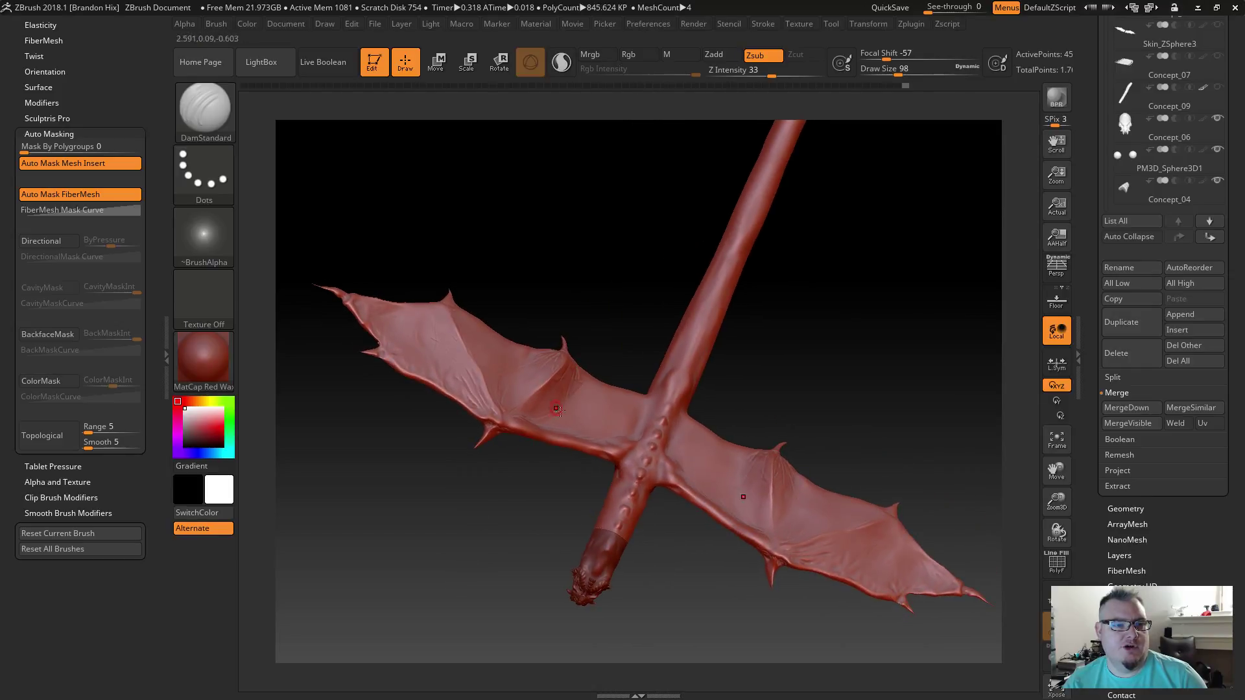
drag(709, 471, 534, 350)
alt+drag(536, 303, 696, 311)
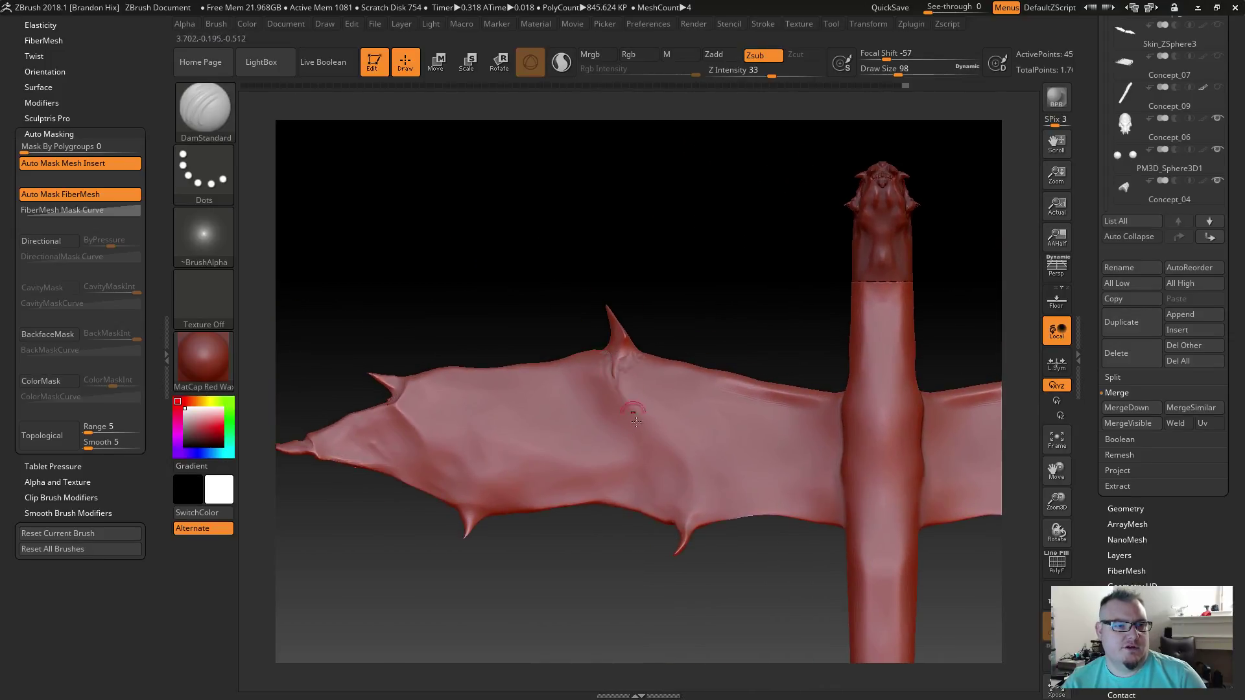
drag(414, 300, 425, 370)
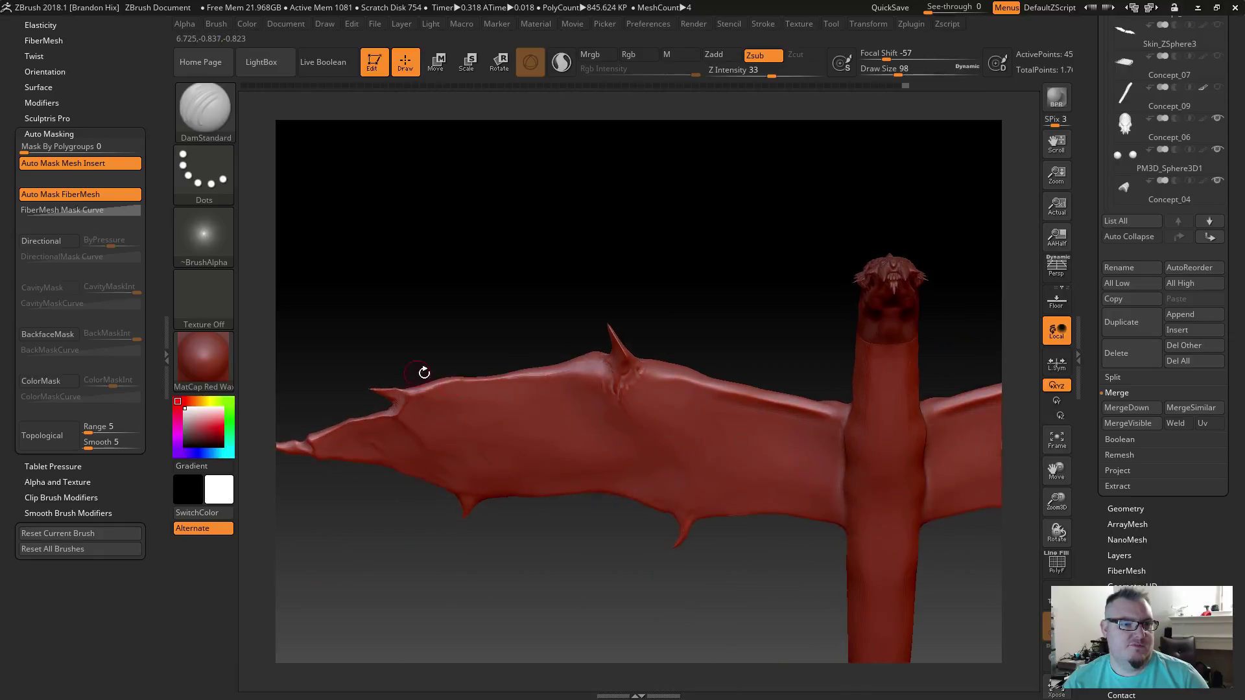
drag(478, 273, 642, 441)
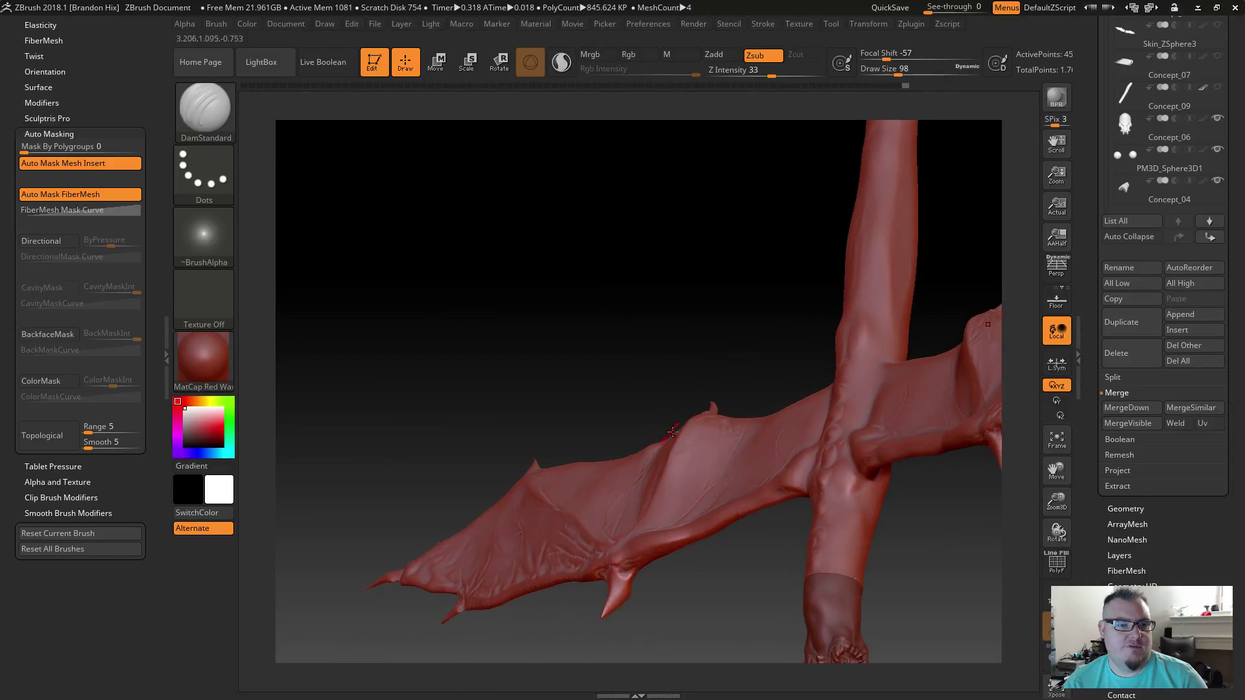
drag(696, 597, 737, 389)
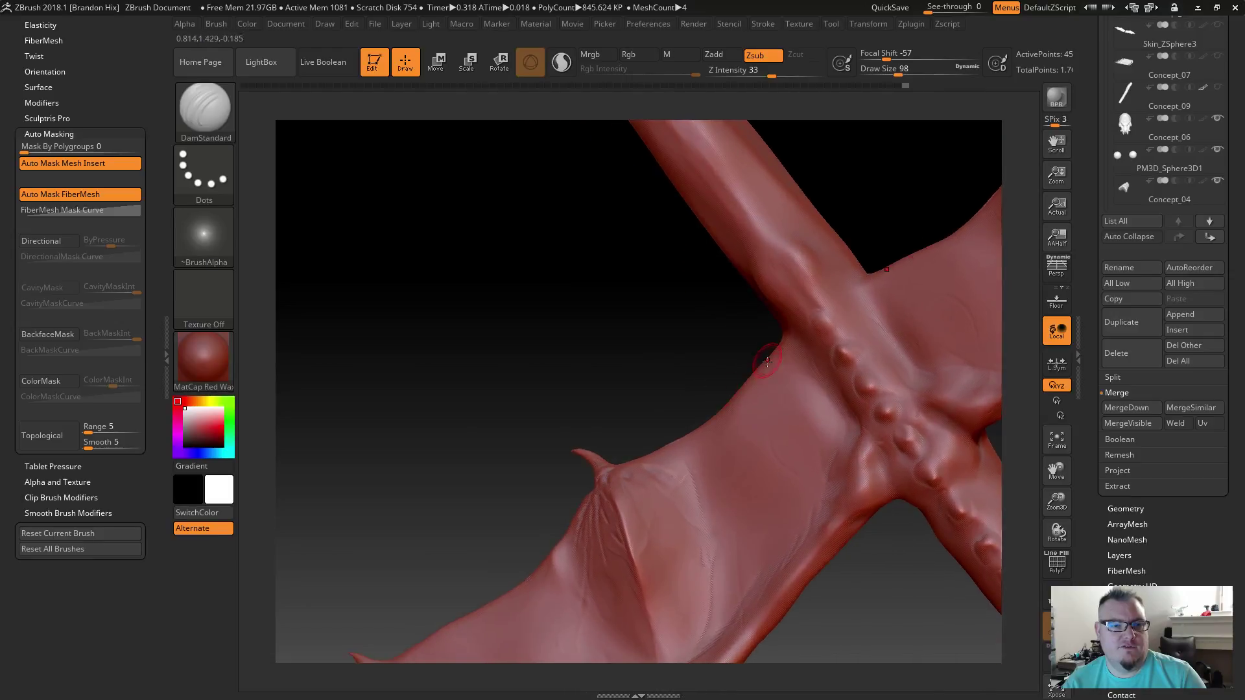
mouse_move(792, 344)
mouse_down()
mouse_move(713, 363)
mouse_move(778, 336)
mouse_up()
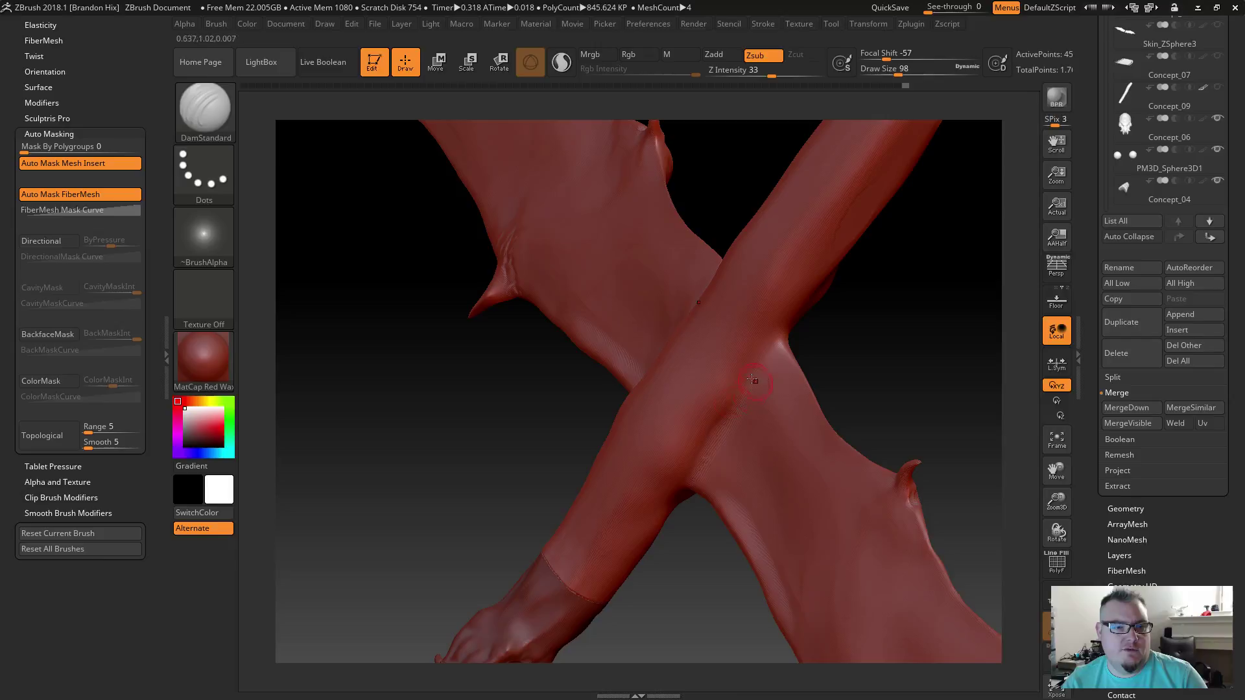
Step: Carve creases on the underside where the wing's rear edge meets the body and along the seam between wing and torso
mouse_move(864, 353)
mouse_down()
mouse_move(931, 356)
mouse_move(909, 383)
mouse_move(881, 364)
mouse_up()
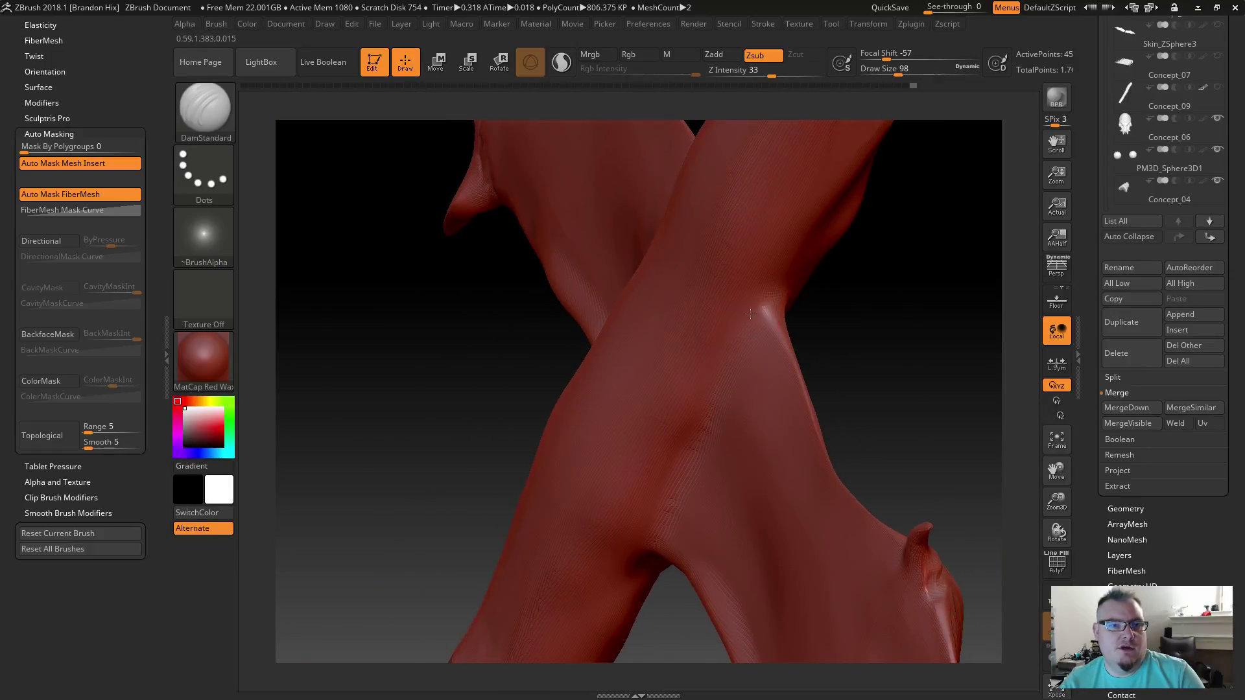
mouse_move(757, 311)
mouse_down()
mouse_move(699, 310)
mouse_move(734, 318)
mouse_up()
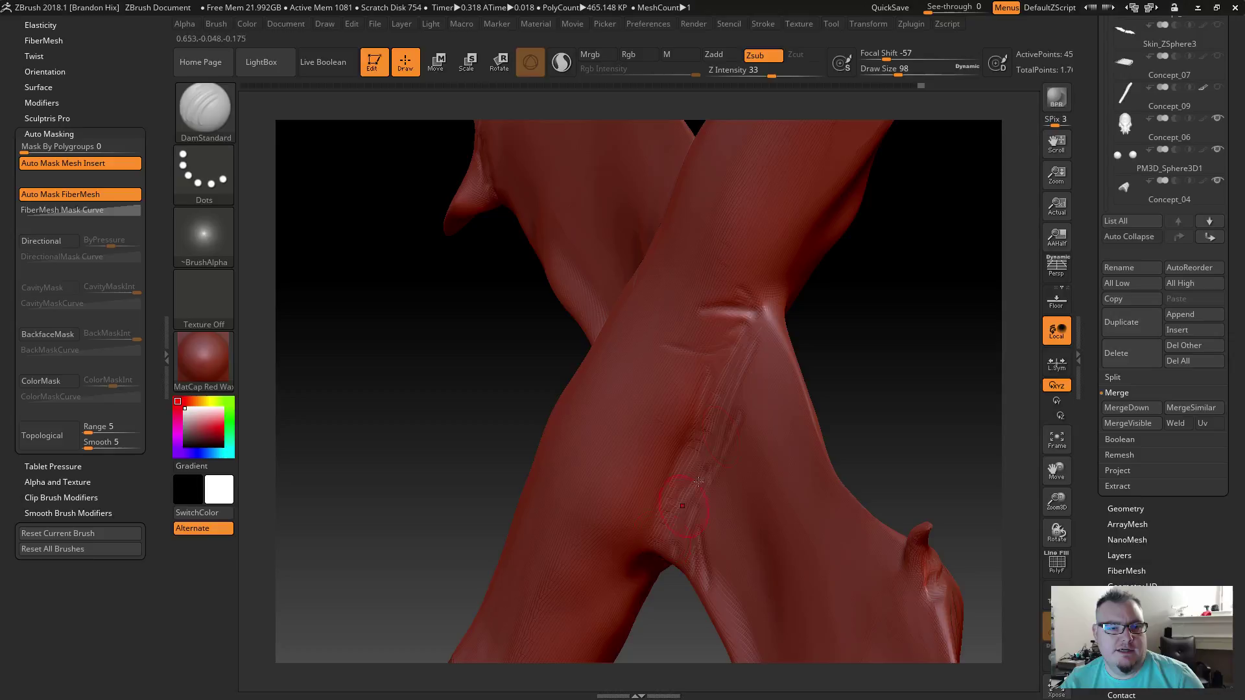
drag(762, 306, 760, 323)
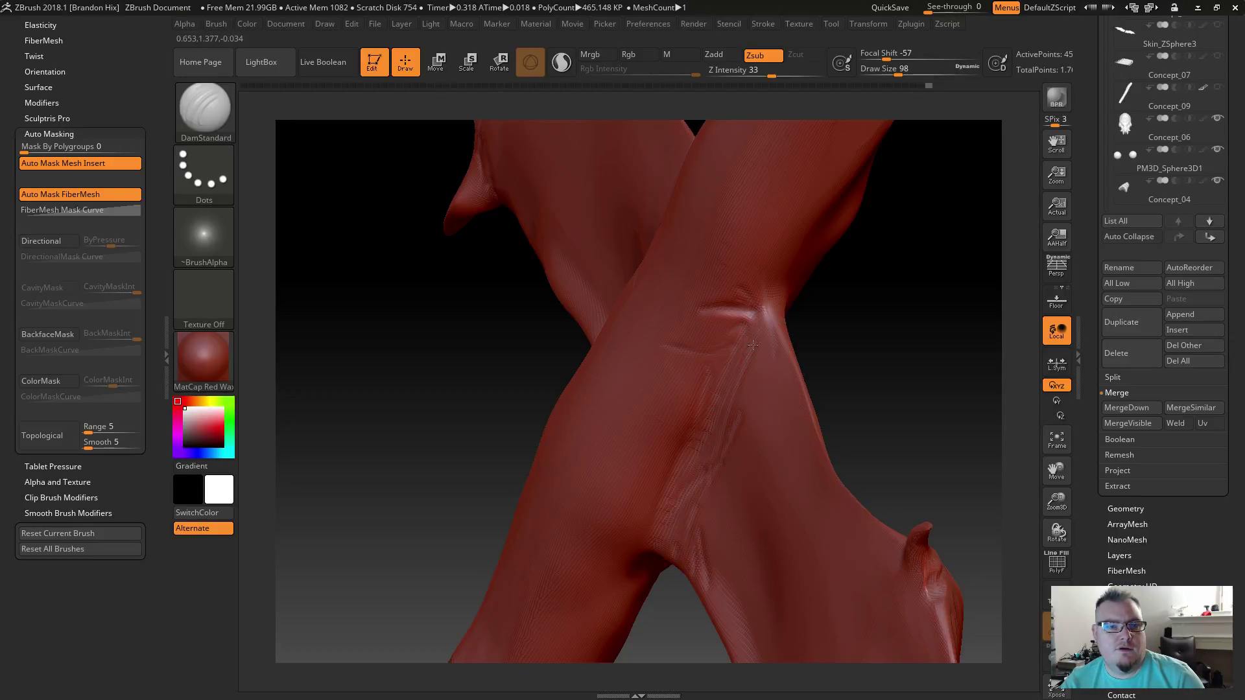
Step: Carve folds on the upper side along the seam between inner membrane and back, continuing around the shoulder joint
right_drag(741, 385, 737, 312)
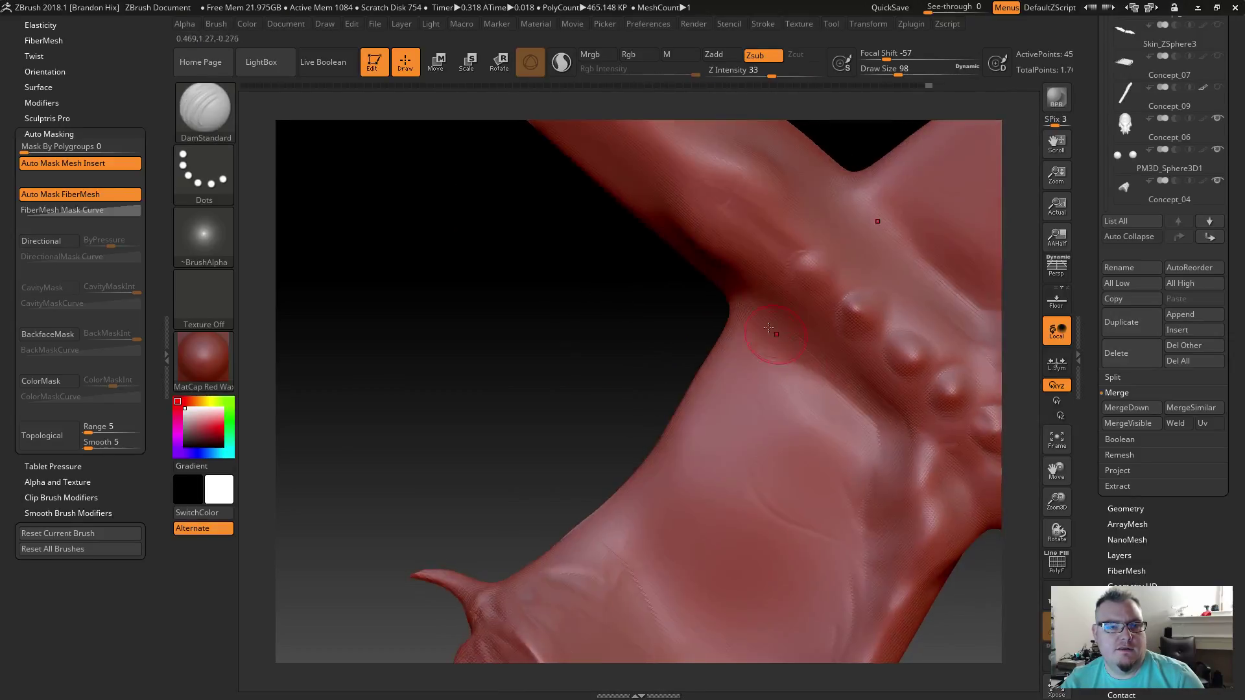
drag(740, 308, 820, 388)
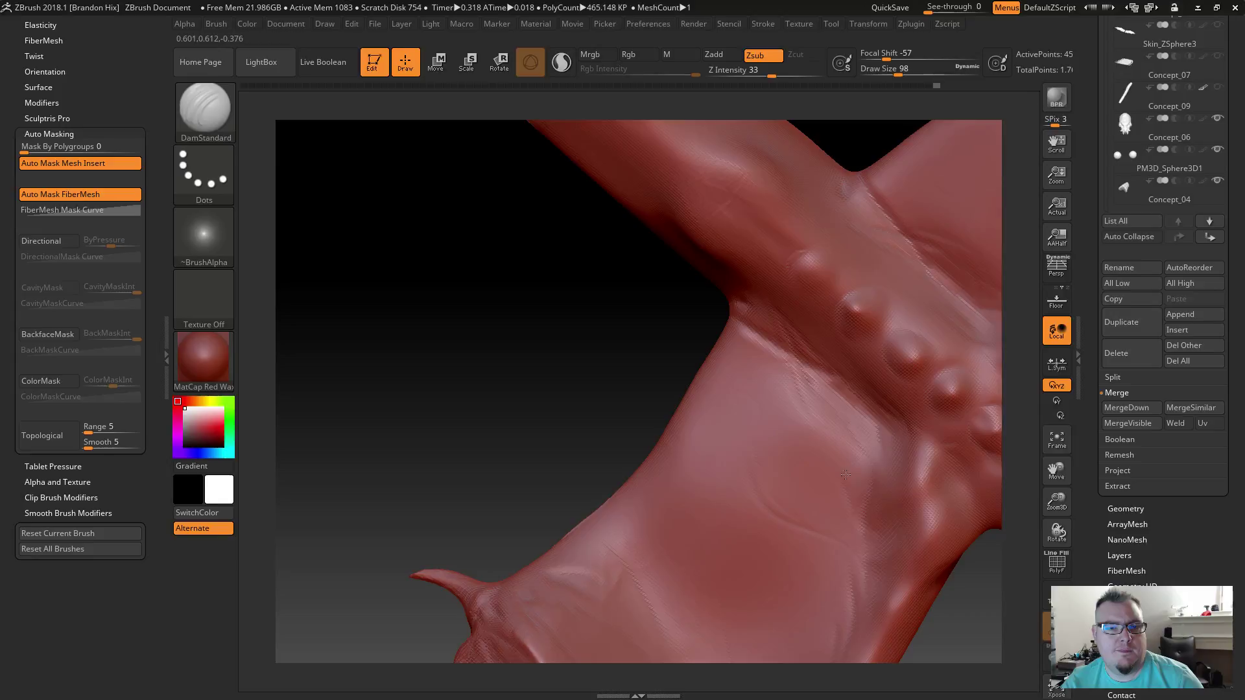
mouse_move(900, 431)
mouse_down()
mouse_move(914, 472)
mouse_move(953, 476)
mouse_move(956, 499)
mouse_up()
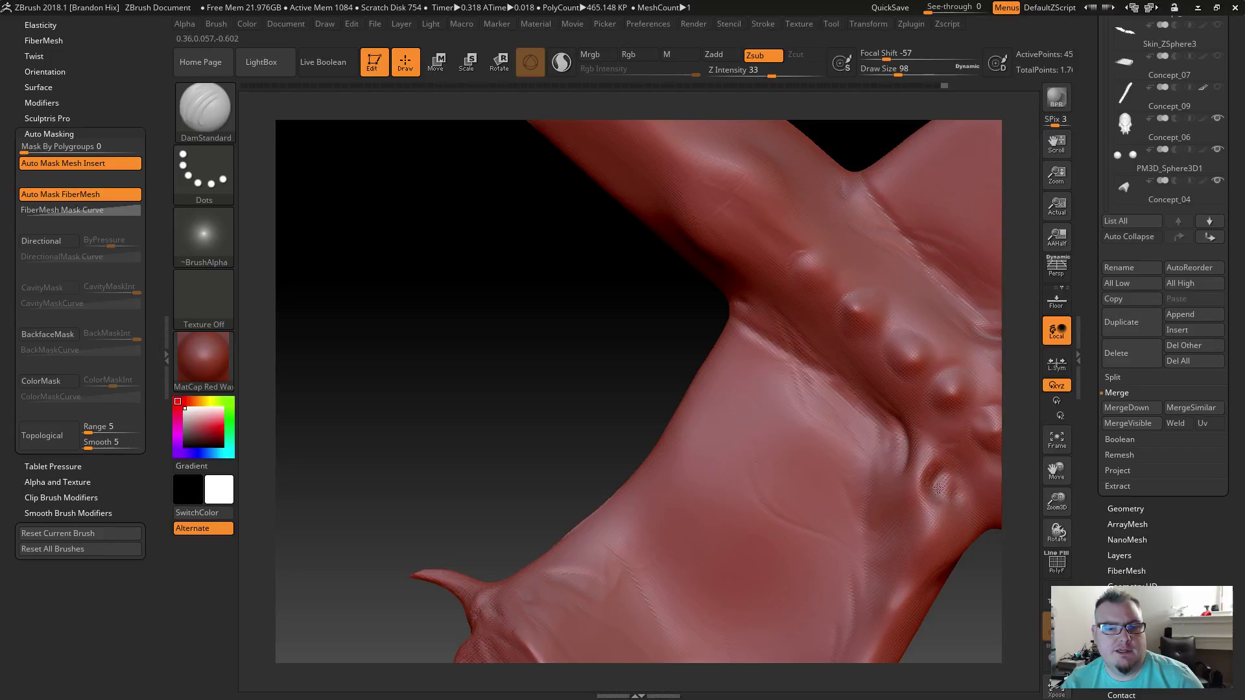
Step: Carve short creases into the upper membrane at the shoulder joint beside the spine bumps
mouse_move(933, 453)
mouse_down()
mouse_move(921, 483)
mouse_move(939, 506)
mouse_move(963, 494)
mouse_move(904, 532)
mouse_move(888, 515)
mouse_up()
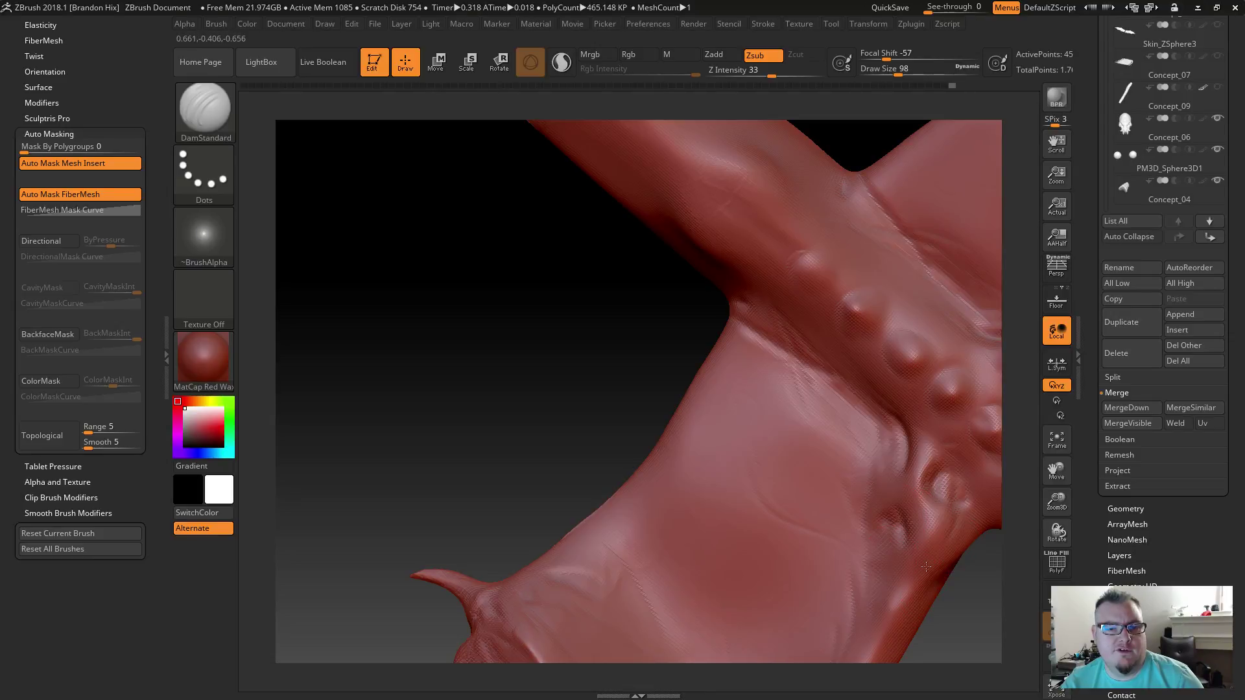
drag(900, 477, 883, 428)
mouse_move(616, 383)
mouse_down()
mouse_move(605, 374)
mouse_move(634, 370)
mouse_up()
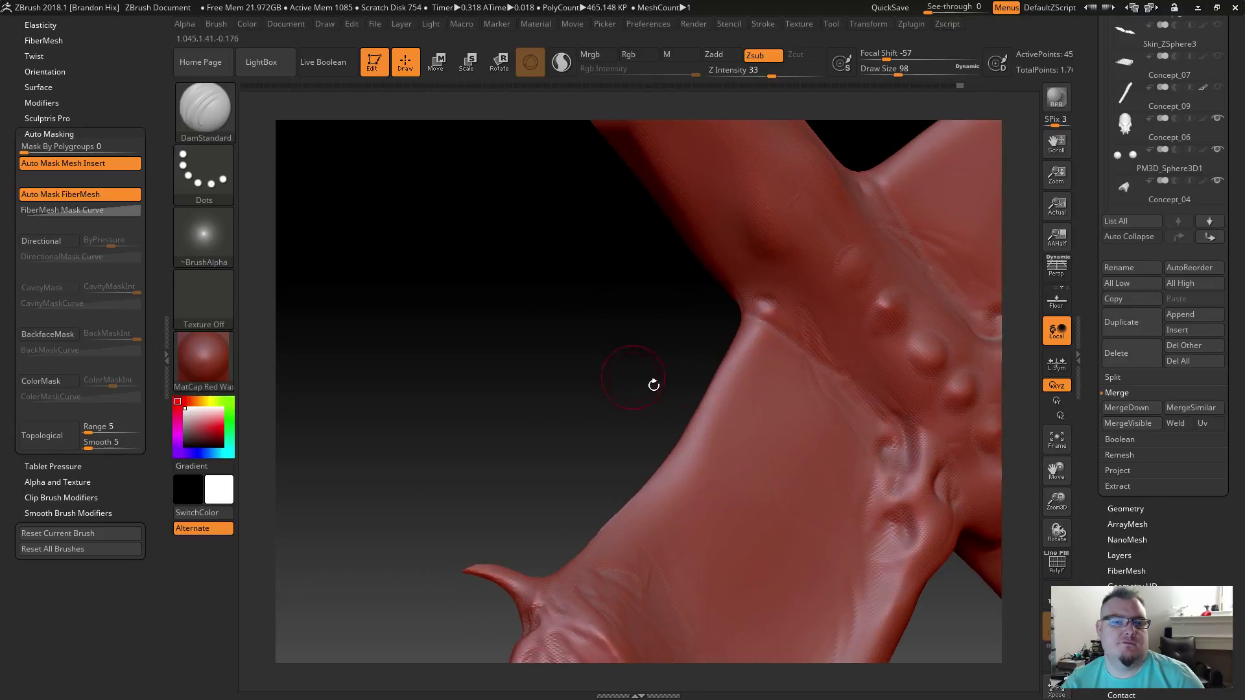
Step: Set DamStandard to additive with focal shift -79, raise skin ridges on the upper shoulder joint, and soften them
click(721, 54)
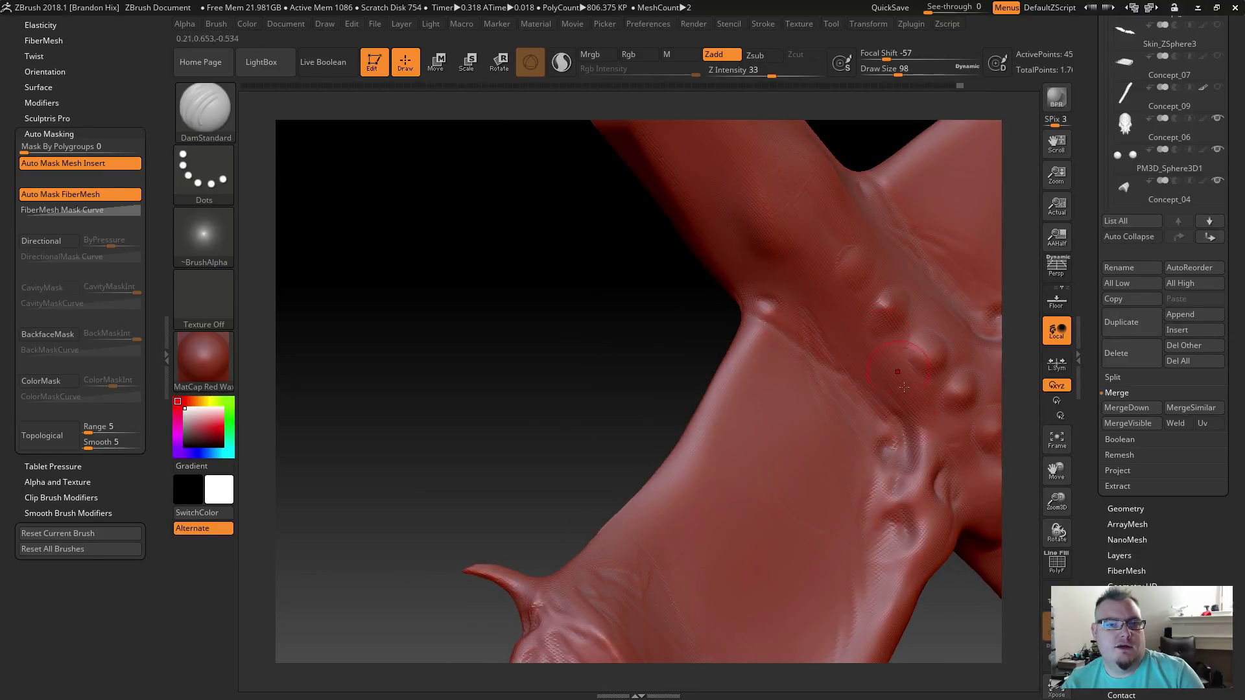
drag(892, 446, 891, 438)
drag(889, 57, 874, 57)
drag(892, 439, 900, 469)
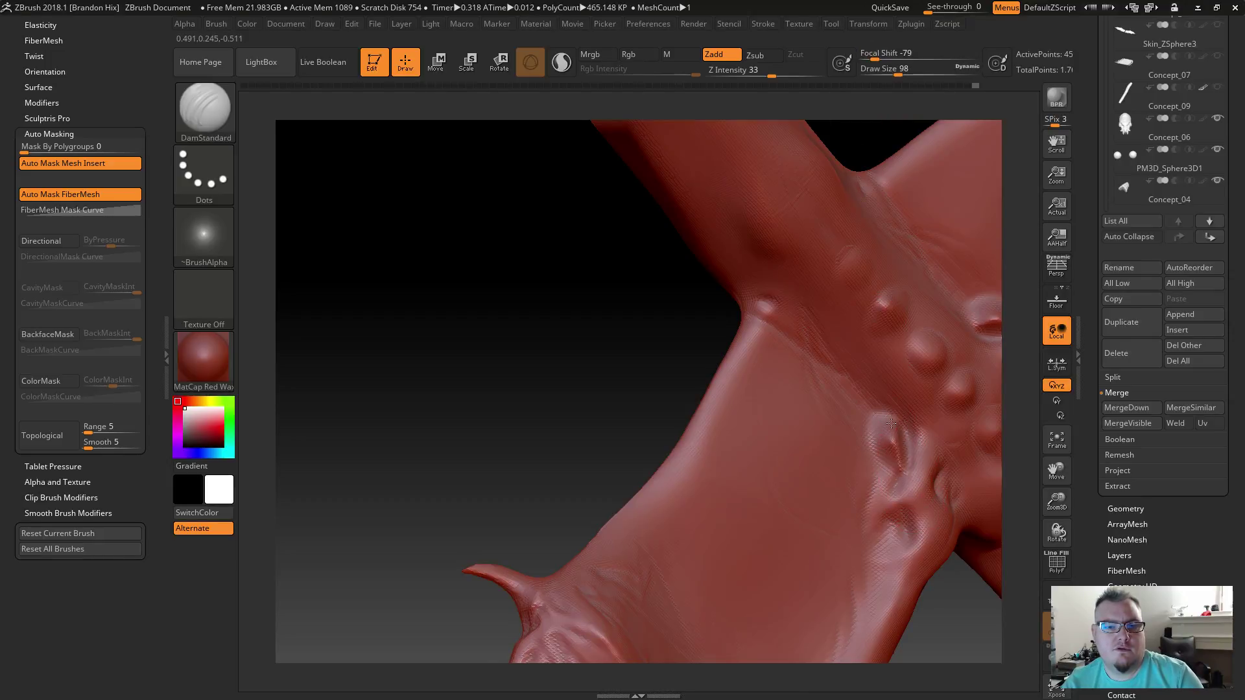
mouse_move(900, 551)
mouse_down()
mouse_move(895, 523)
mouse_move(900, 552)
mouse_move(884, 560)
mouse_up()
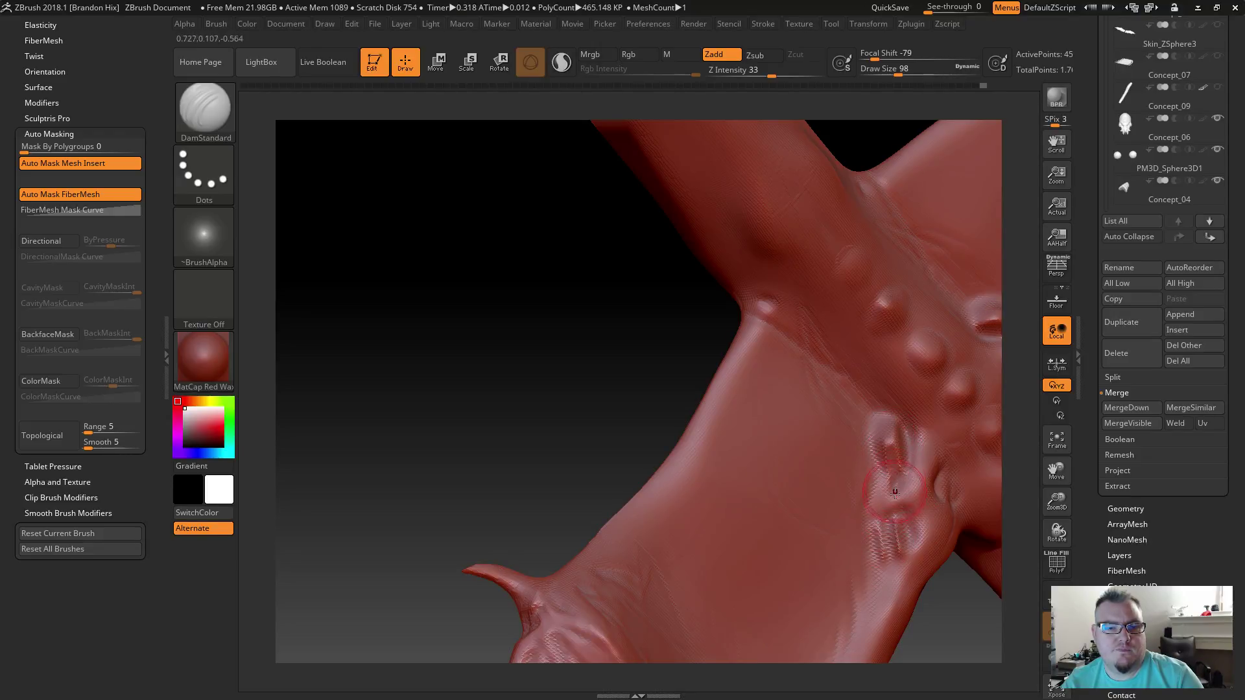
key(shift)
shift+drag(898, 546, 881, 494)
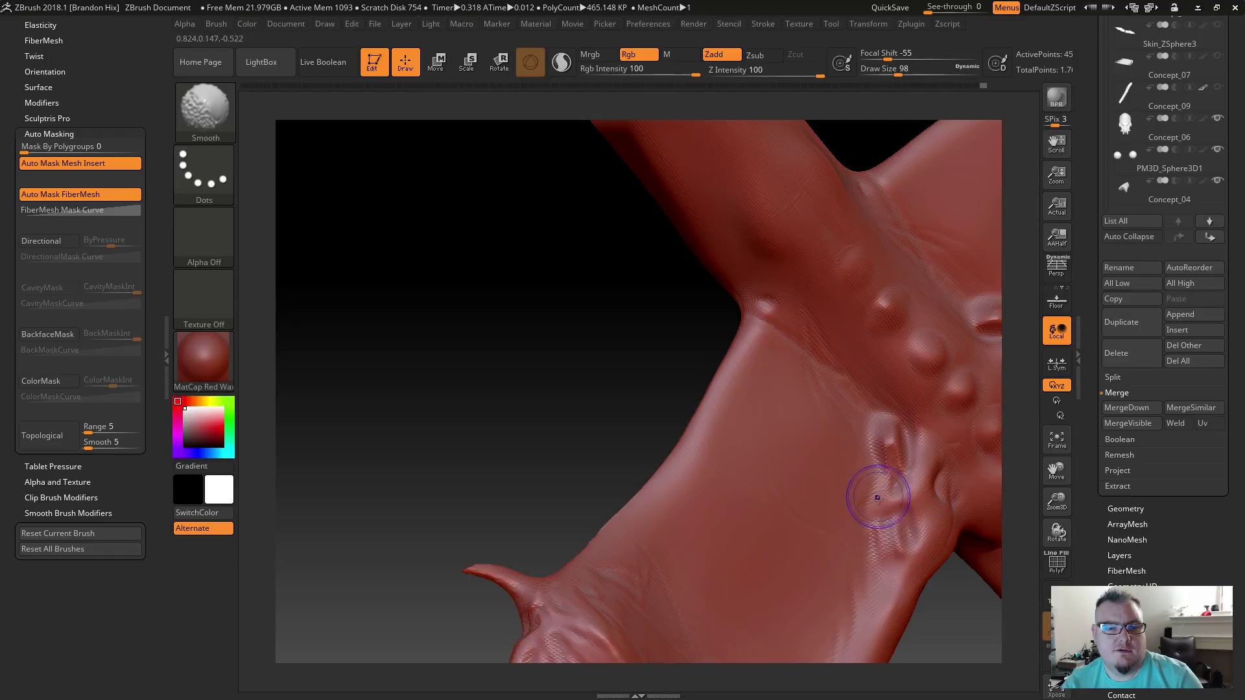
Step: Smooth the shoulder ridges beside the spine bumps and add smaller folds spreading from them into the inner membrane
mouse_move(678, 397)
mouse_down()
mouse_move(638, 382)
mouse_move(655, 383)
mouse_up()
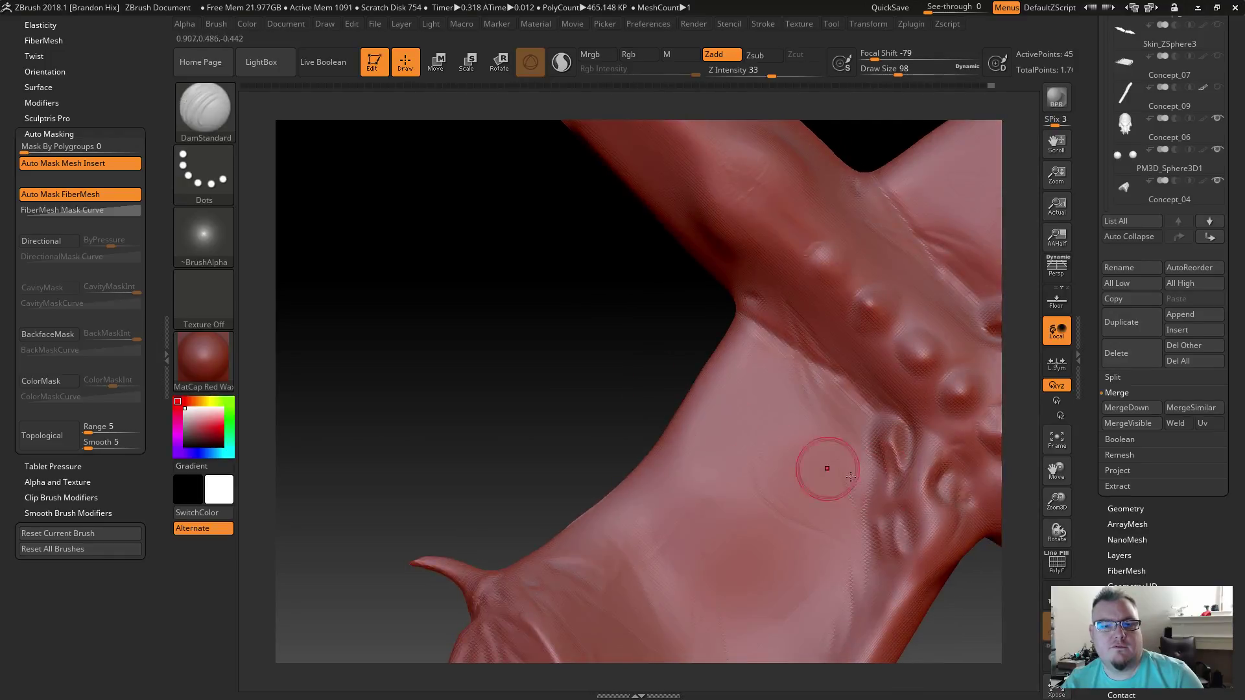
mouse_move(937, 487)
shift+mouse_down()
mouse_move(953, 507)
mouse_move(935, 516)
mouse_move(930, 488)
shift+mouse_up()
mouse_move(884, 439)
shift+mouse_down()
mouse_move(903, 432)
mouse_move(896, 459)
shift+mouse_up()
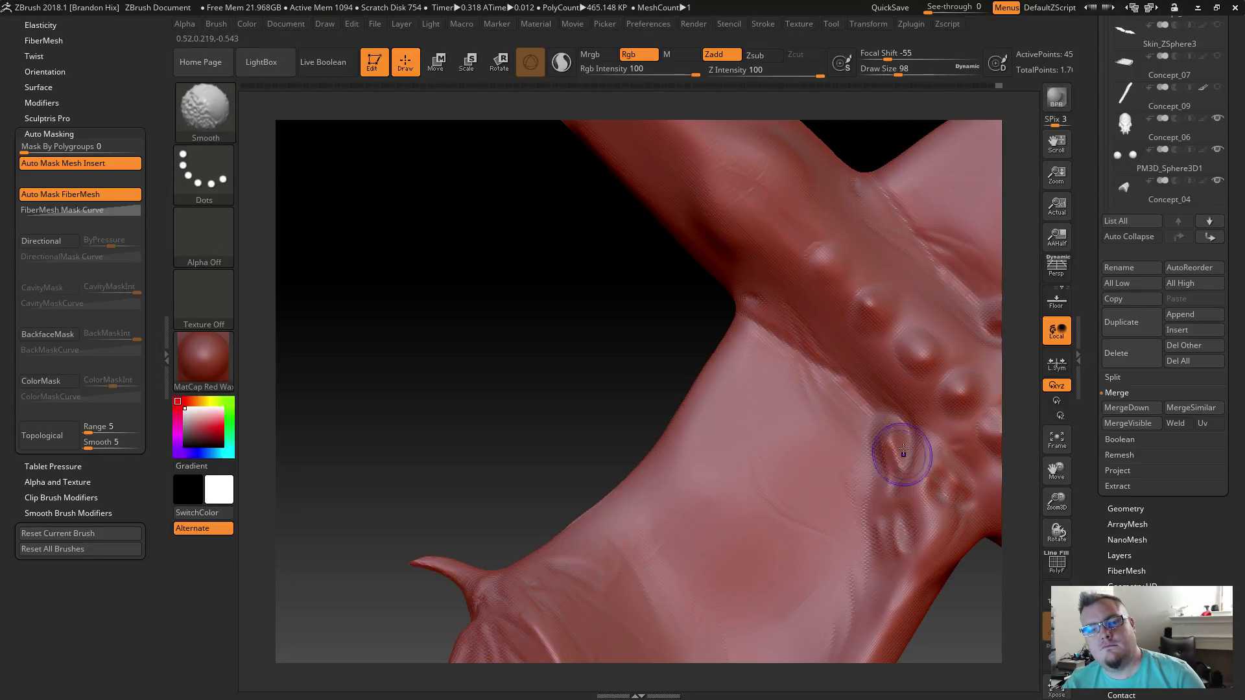
mouse_move(895, 415)
mouse_down()
mouse_move(853, 479)
mouse_move(866, 487)
mouse_move(878, 457)
mouse_move(874, 498)
mouse_move(865, 468)
mouse_move(863, 498)
mouse_up()
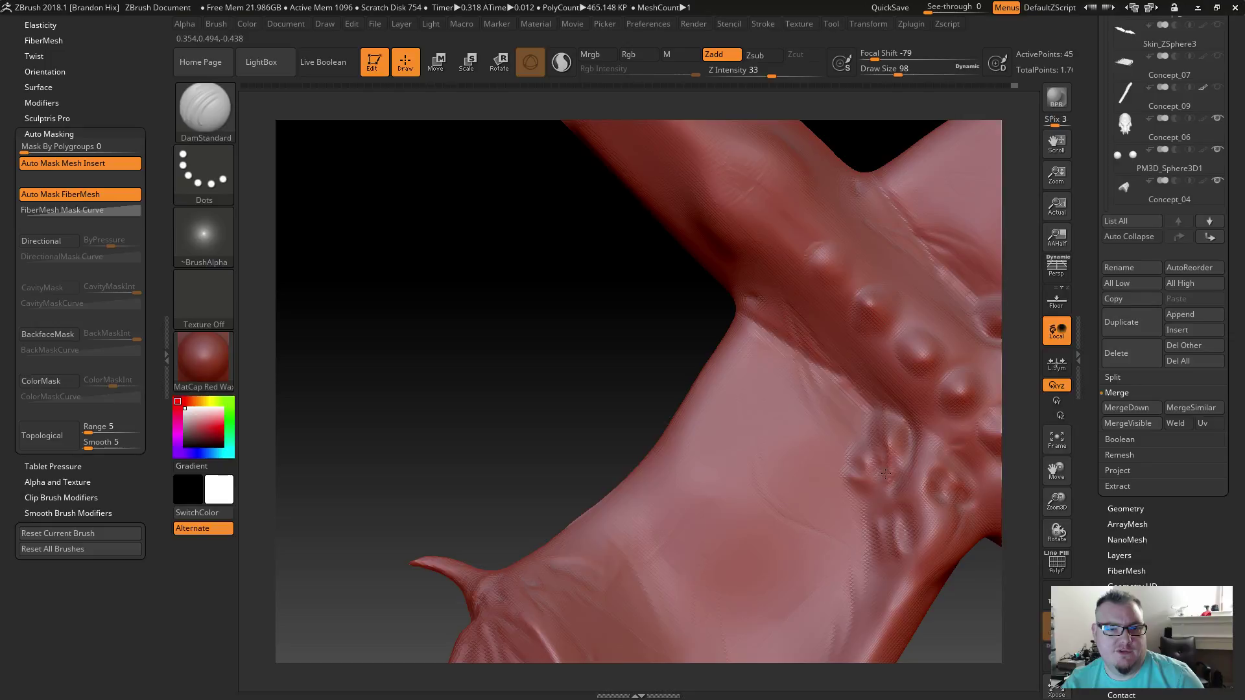
key(shift)
key(ctrl+z)
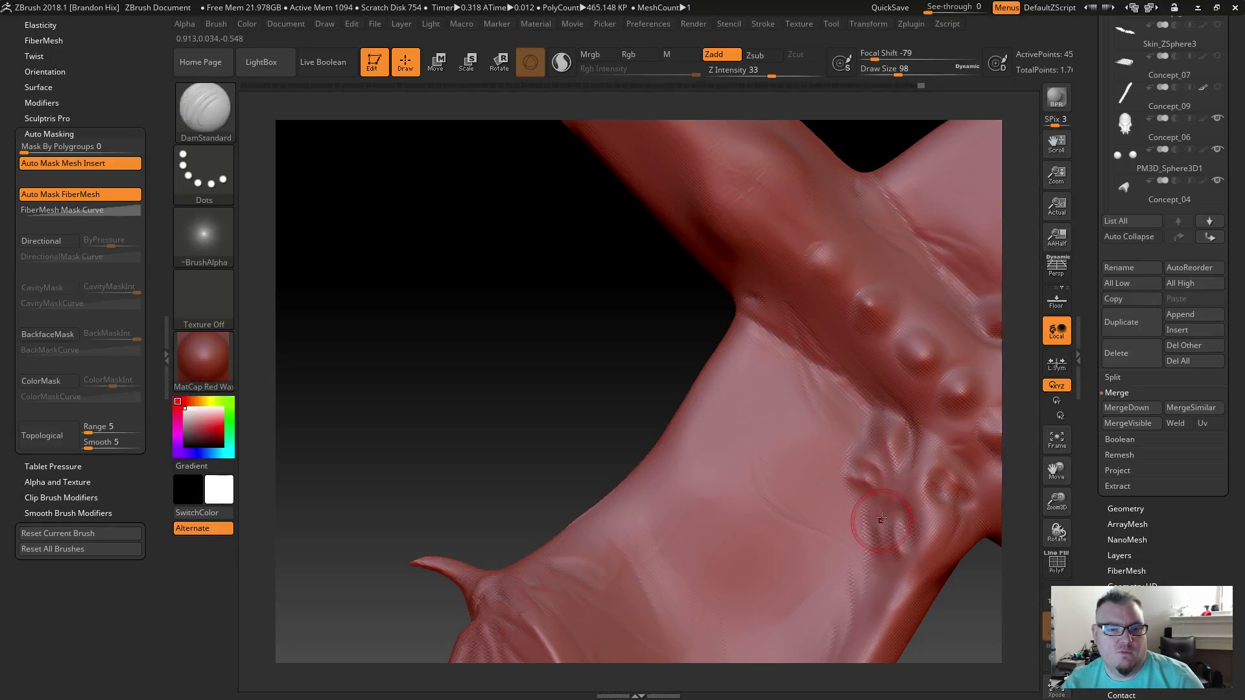
drag(926, 503, 921, 535)
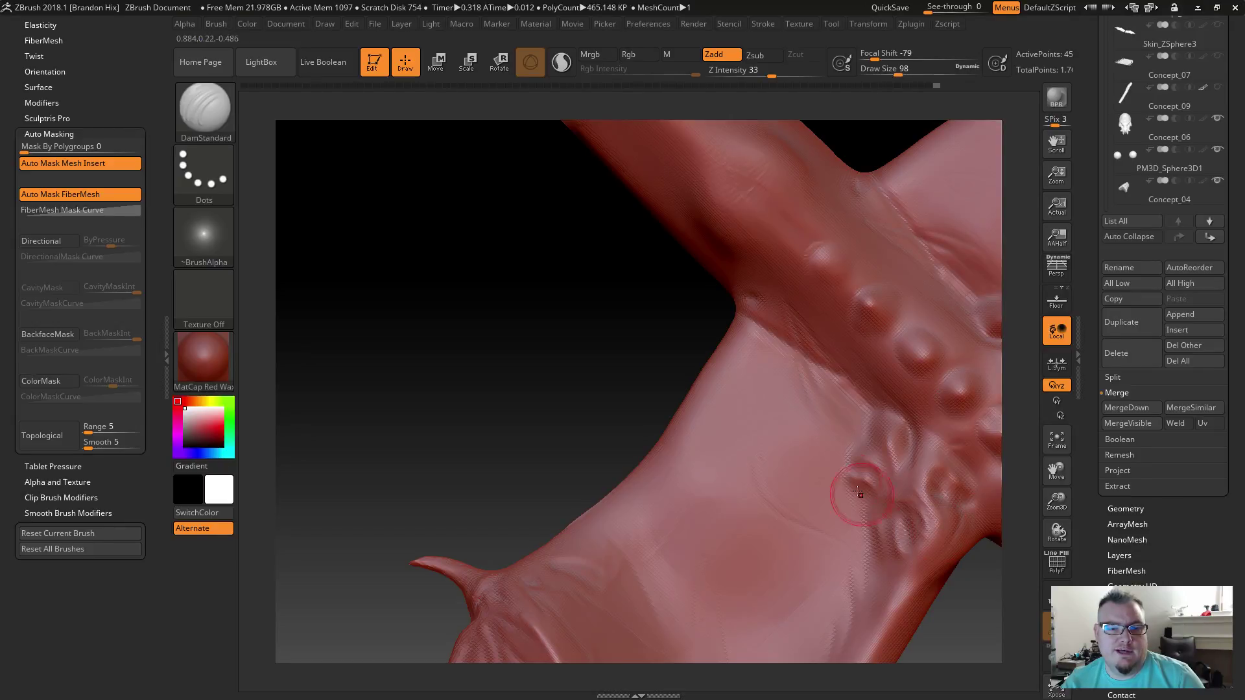
Step: Raise folds on the upper side where the wing's rear edge joins the back, along the start of the seam
mouse_move(590, 392)
mouse_down()
mouse_move(480, 339)
mouse_move(672, 475)
mouse_move(659, 434)
mouse_move(689, 527)
mouse_move(571, 418)
mouse_move(695, 495)
mouse_move(839, 479)
mouse_move(712, 434)
mouse_up()
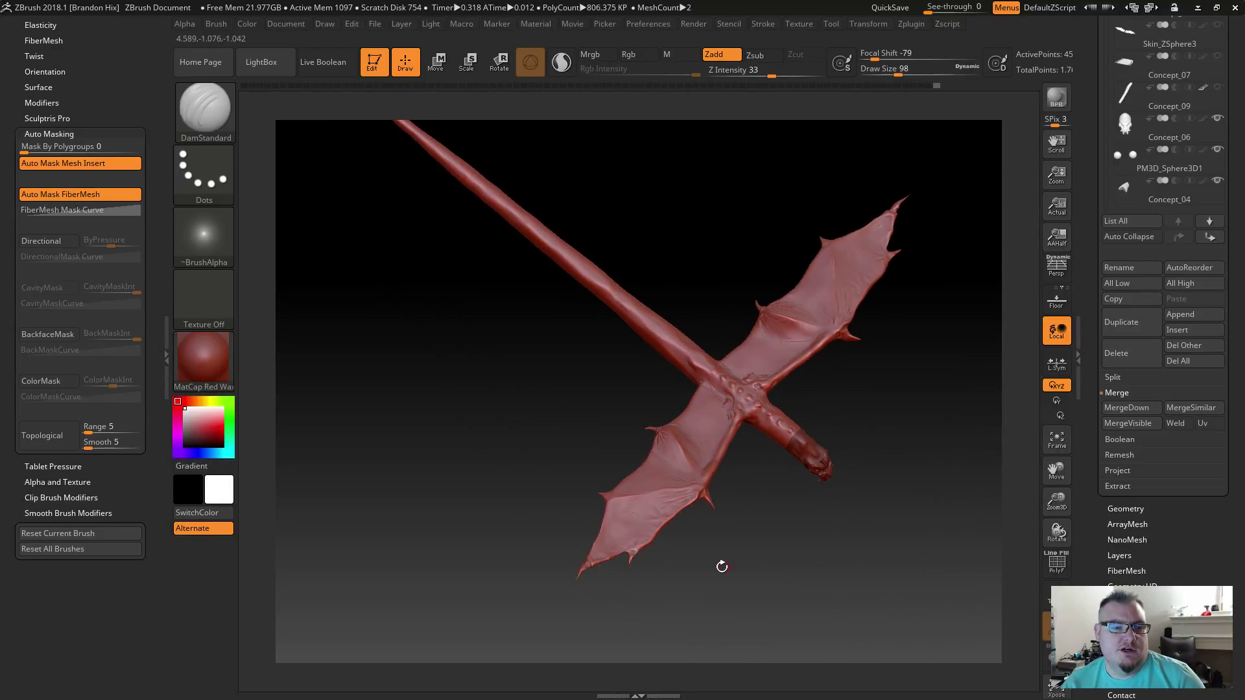
key(ctrl+z)
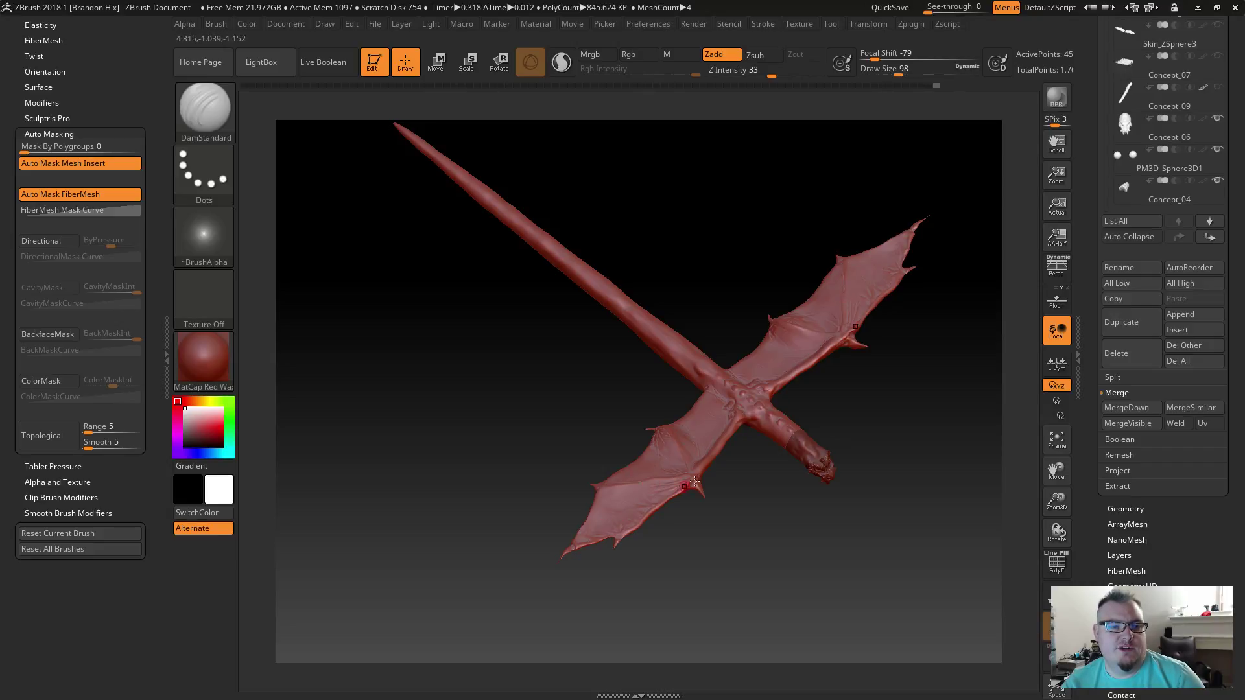
mouse_move(649, 382)
alt+right_down()
mouse_move(637, 370)
mouse_move(755, 462)
mouse_move(768, 571)
alt+right_up()
key(shift)
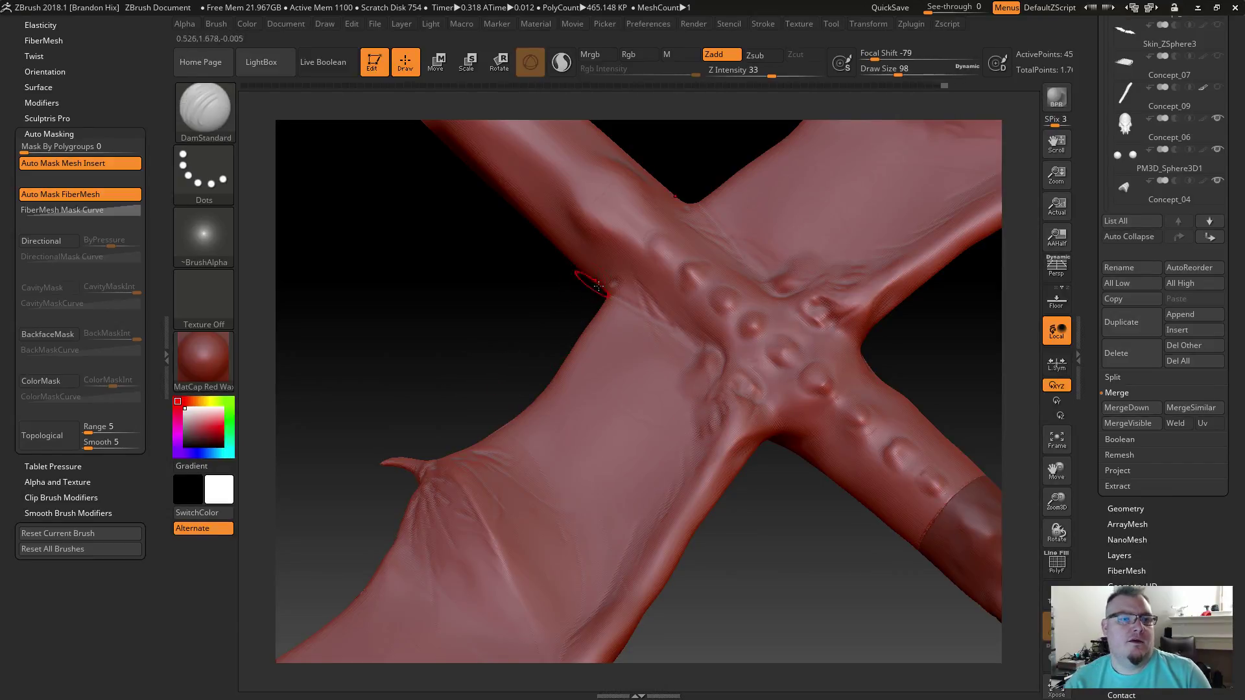
drag(613, 286, 667, 321)
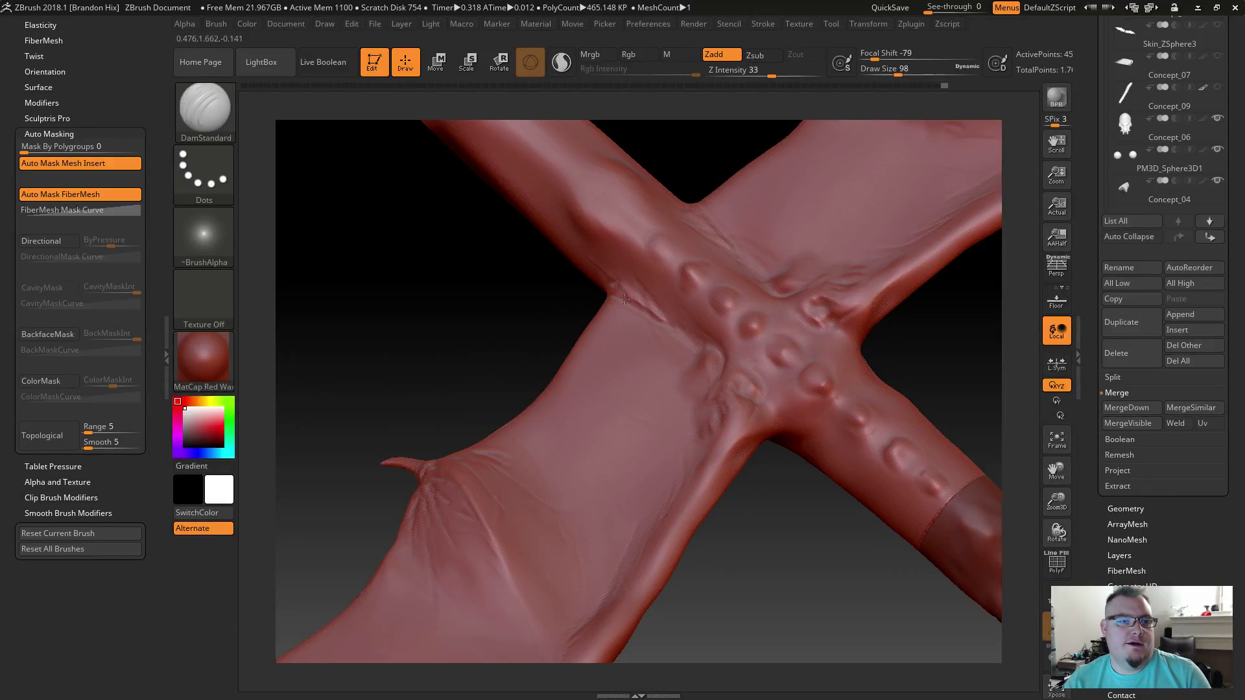
Step: Raise skin folds on the underside from the wing's rear corner forward along the seam between membrane and torso
mouse_move(556, 322)
mouse_down()
mouse_move(528, 305)
mouse_move(519, 368)
mouse_move(600, 285)
mouse_up()
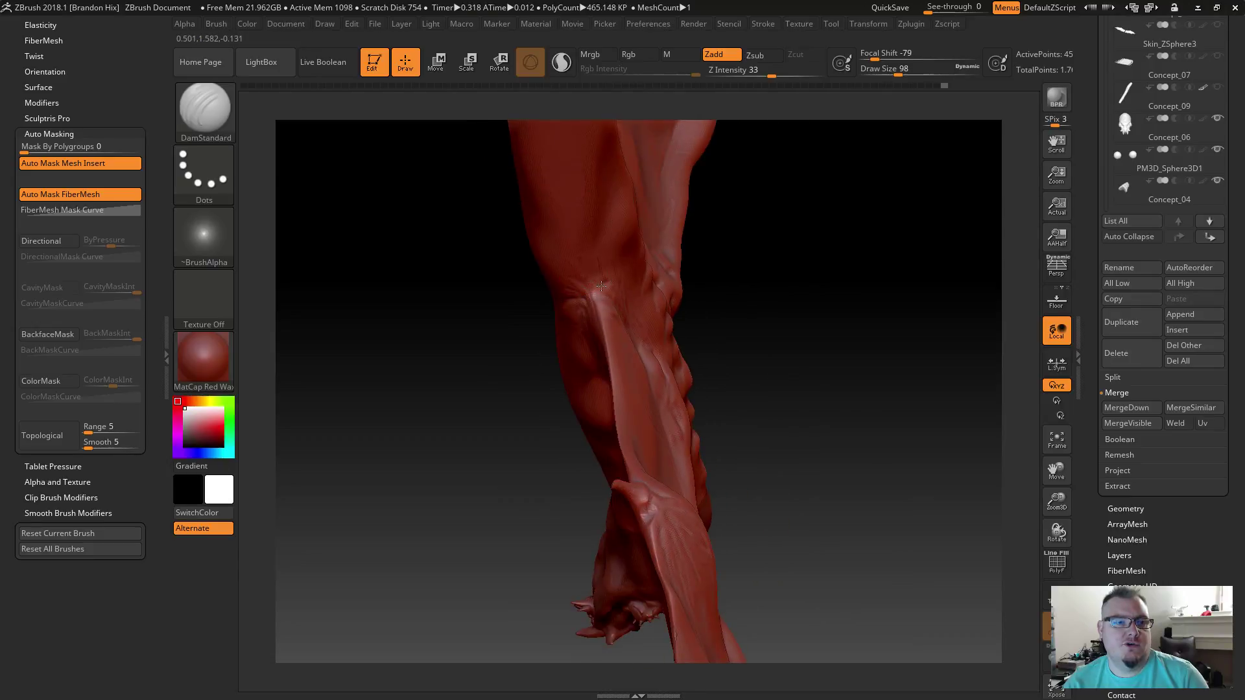
drag(493, 364, 574, 309)
mouse_move(506, 340)
mouse_down()
mouse_move(484, 336)
mouse_move(590, 360)
mouse_up()
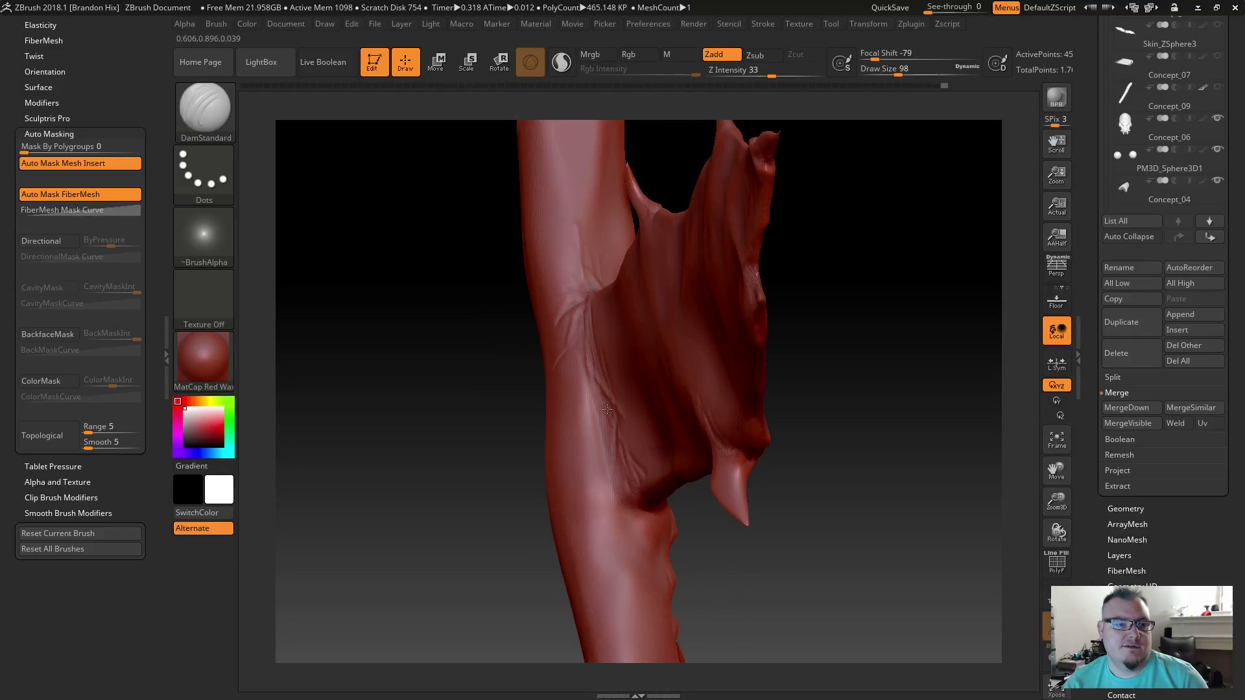
drag(729, 564, 607, 384)
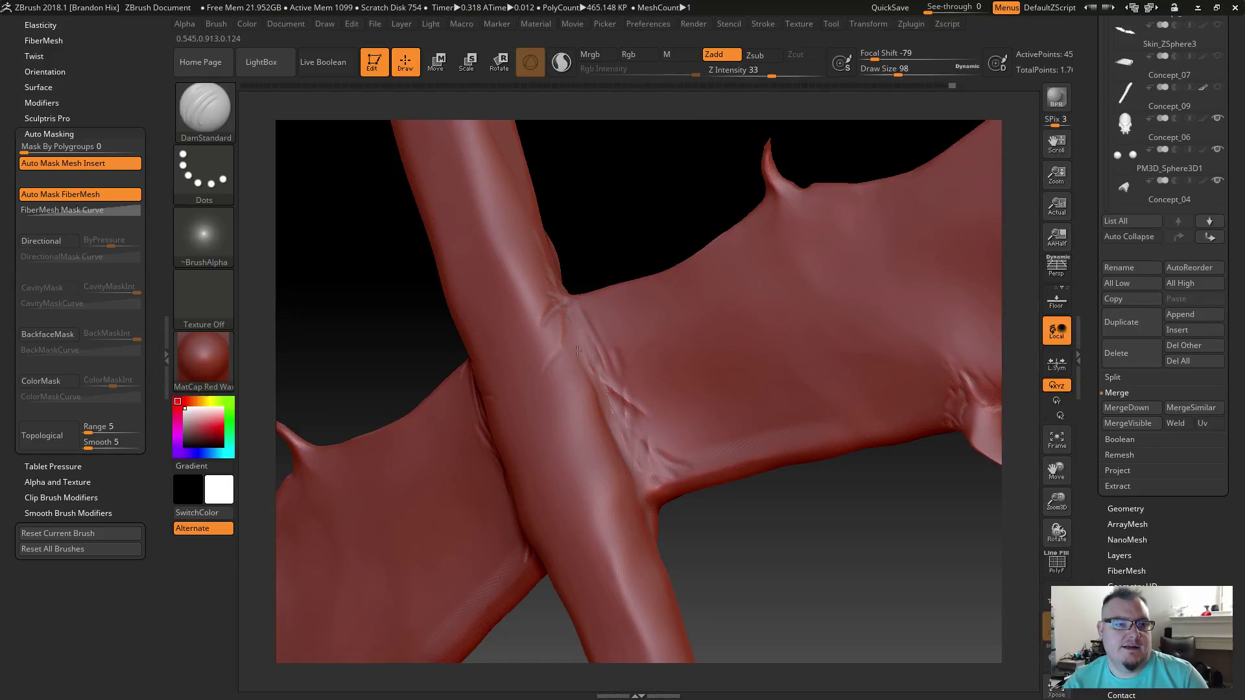
mouse_move(590, 414)
mouse_down()
mouse_move(638, 503)
mouse_move(603, 476)
mouse_up()
key(shift)
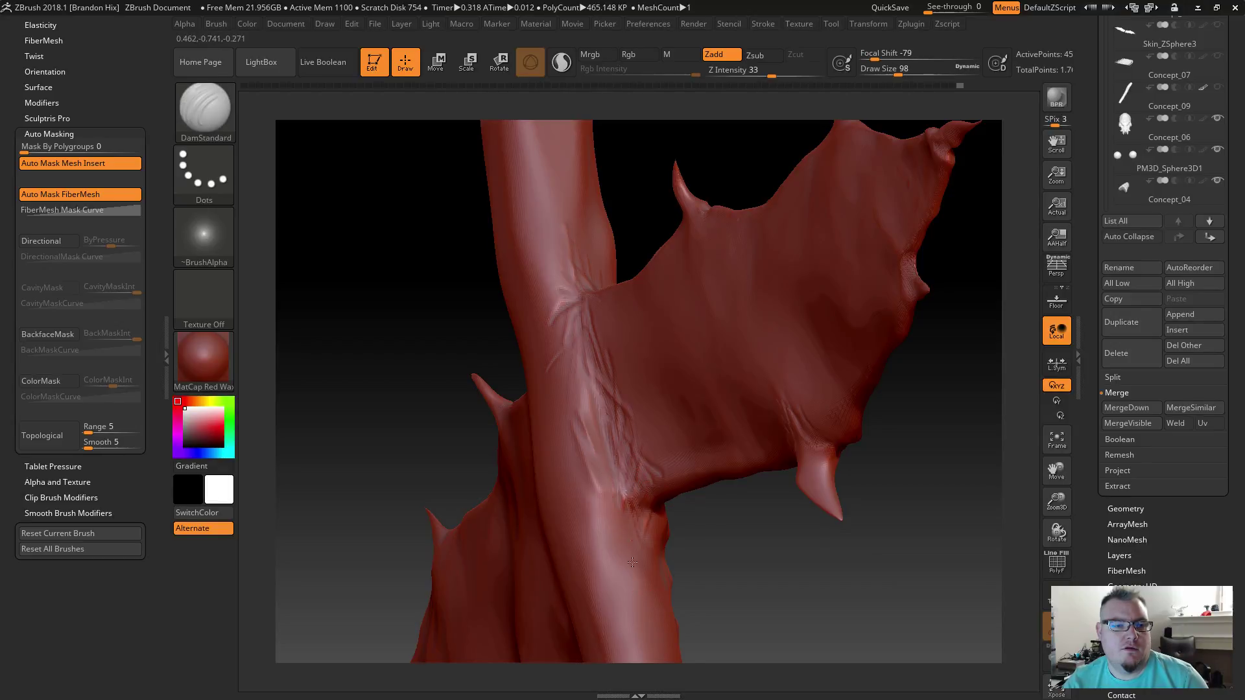
Step: Raise folds fanning onto the torso from the underside of the wing's leading-edge attachment, undoing unsuitable strokes
drag(632, 503, 626, 551)
drag(727, 568, 655, 505)
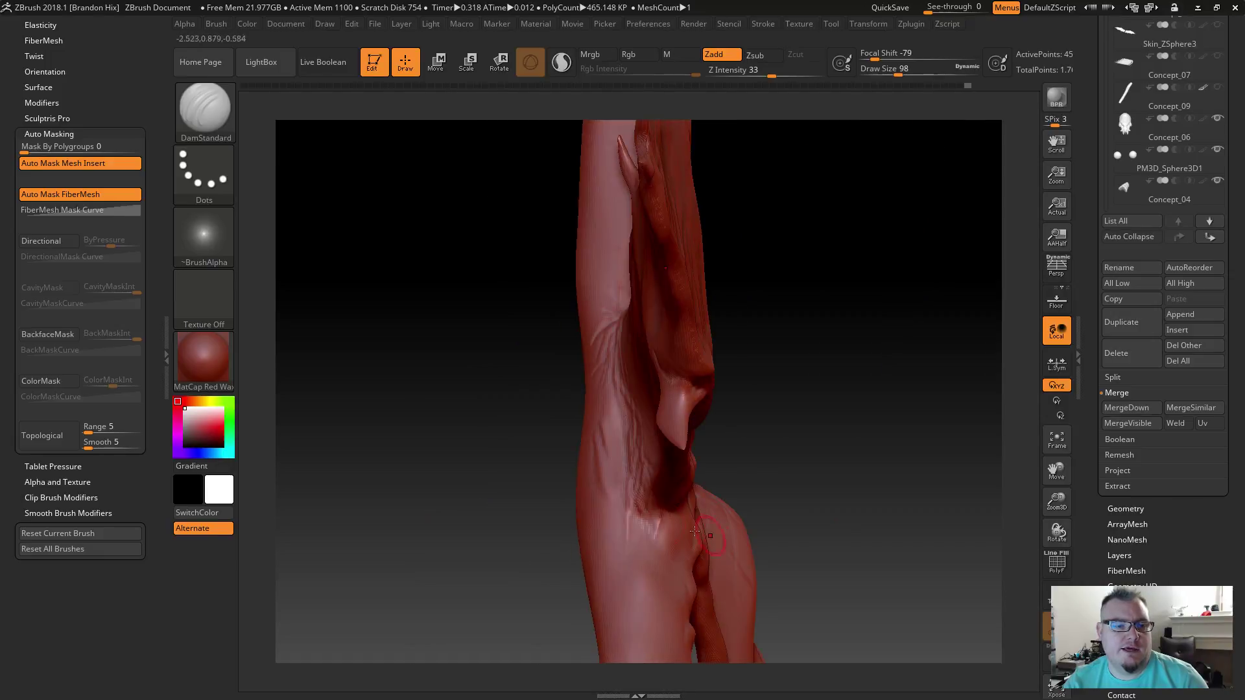
mouse_move(729, 495)
mouse_down()
mouse_move(767, 436)
mouse_move(745, 548)
mouse_move(714, 470)
mouse_up()
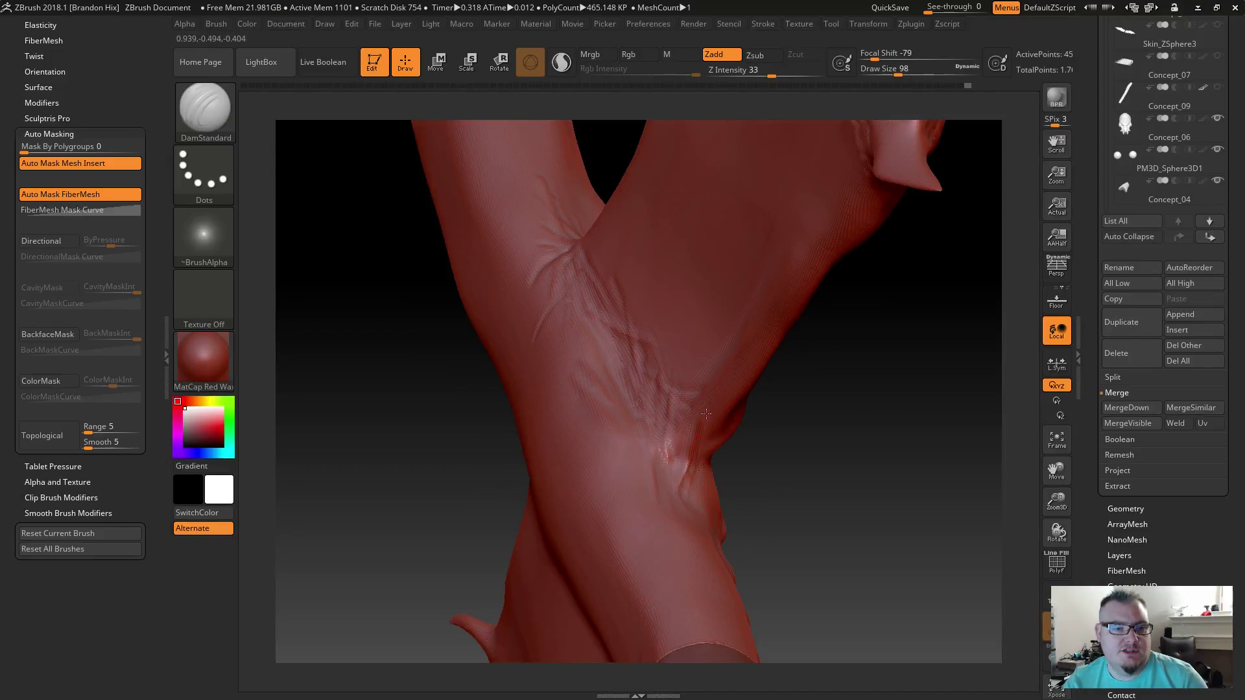
drag(702, 439, 687, 493)
key(ctrl+z)
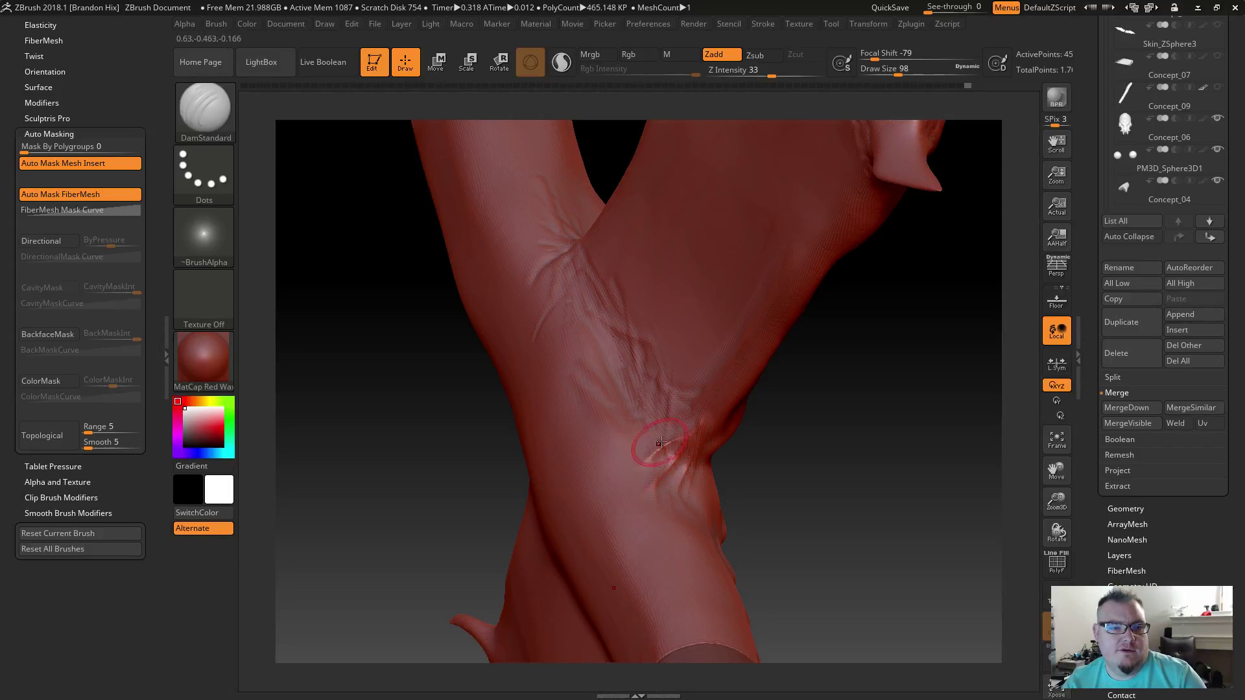
key(ctrl+z)
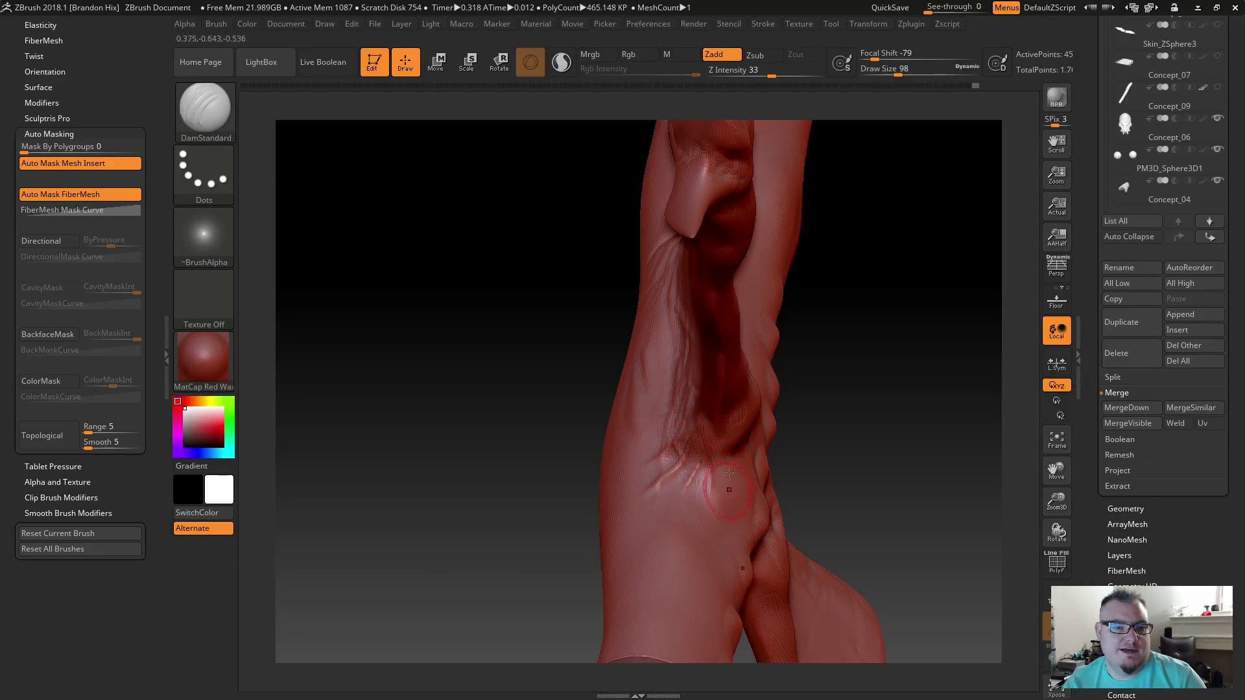
drag(519, 422, 673, 442)
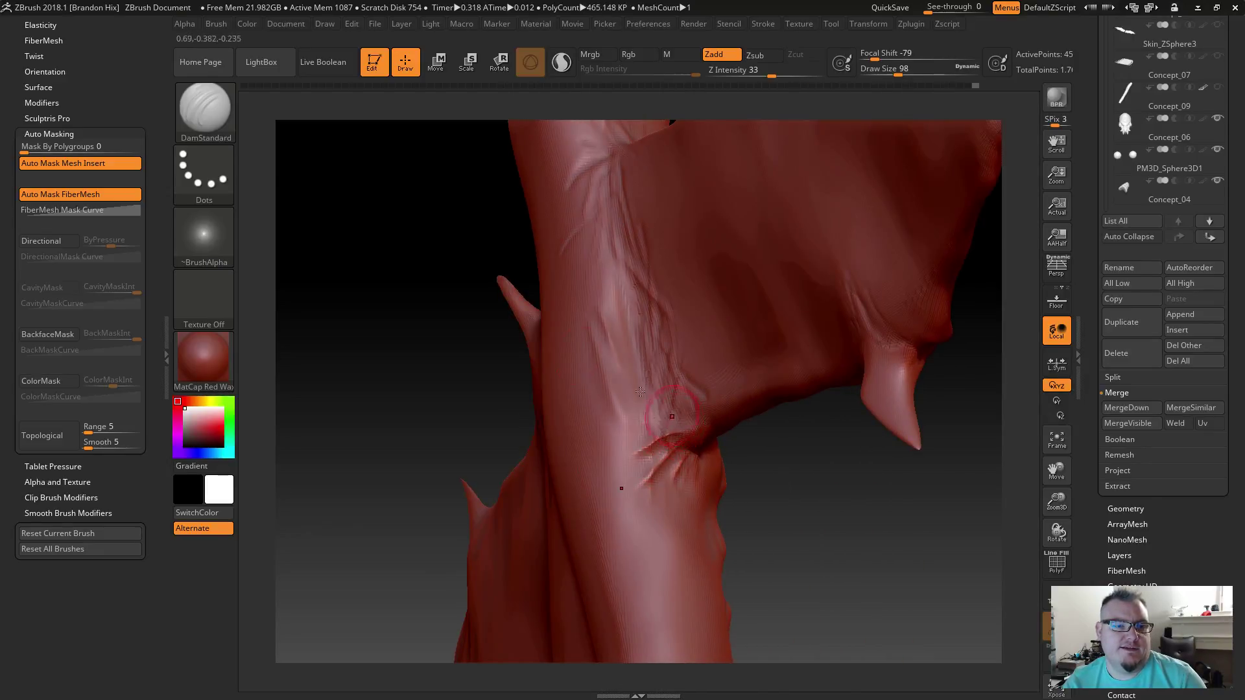
Step: Add wrinkles where the wing's rear edge meets the body on the underside and soften them into the seam
drag(427, 257, 607, 323)
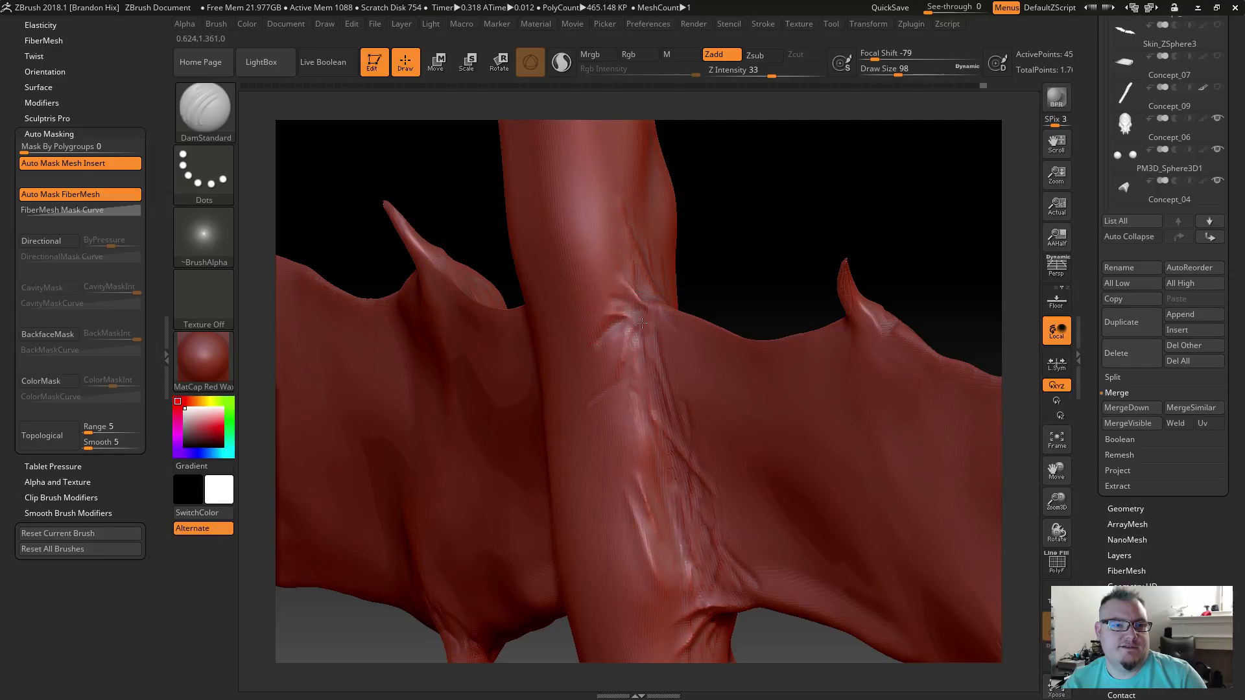
key(shift)
drag(740, 266, 715, 277)
key(shift)
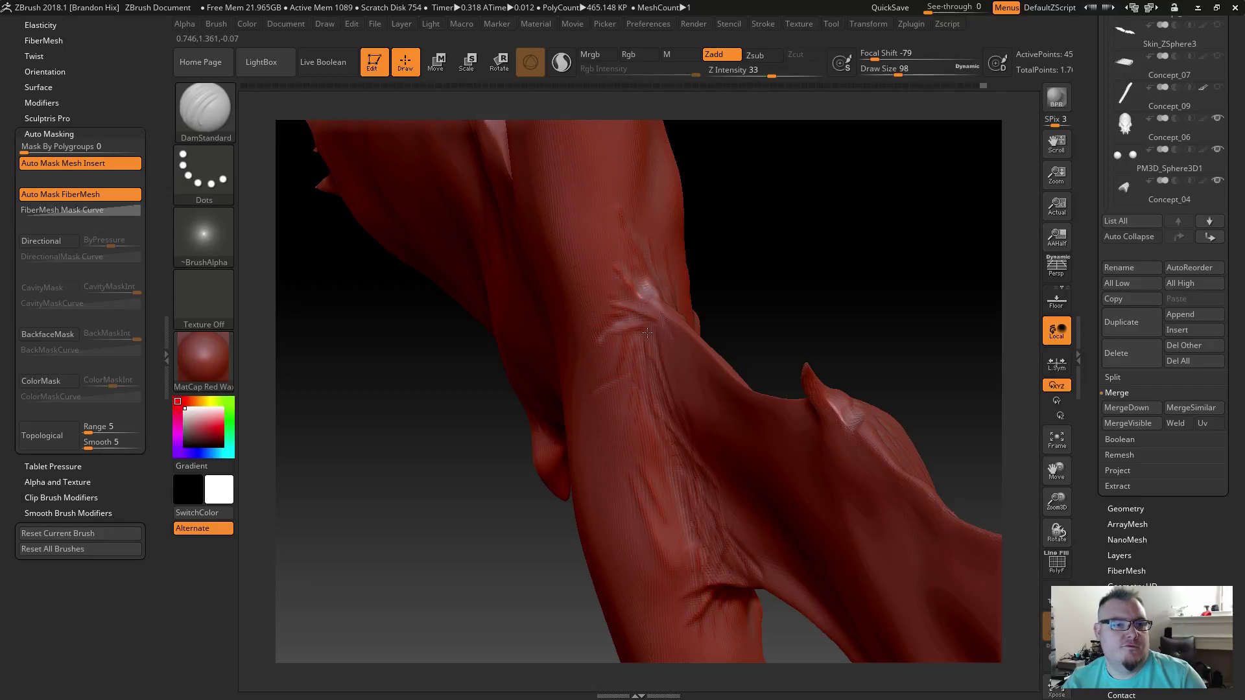
shift+drag(641, 335, 656, 345)
Step: Raise long folds on the upper side along the seam between back and inner membrane, from rear edge to shoulder
drag(770, 328, 688, 333)
drag(644, 255, 669, 339)
mouse_move(664, 291)
mouse_down()
mouse_move(694, 337)
mouse_move(681, 353)
mouse_move(720, 393)
mouse_up()
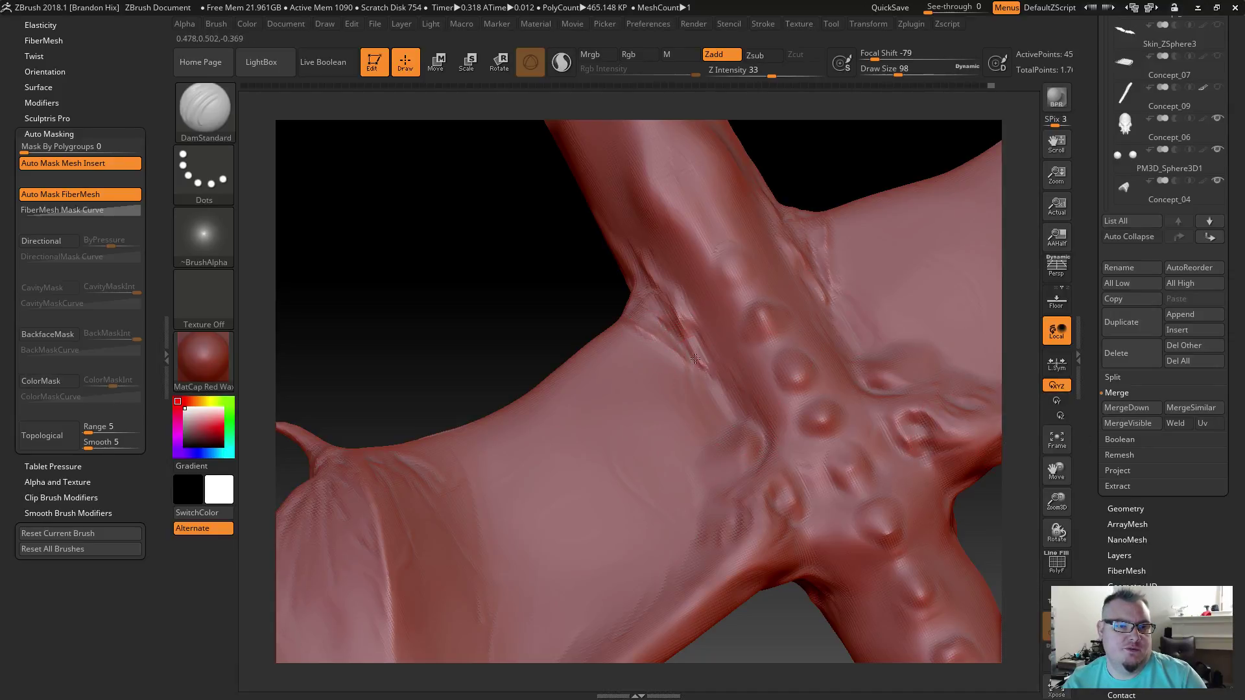
drag(679, 324, 753, 430)
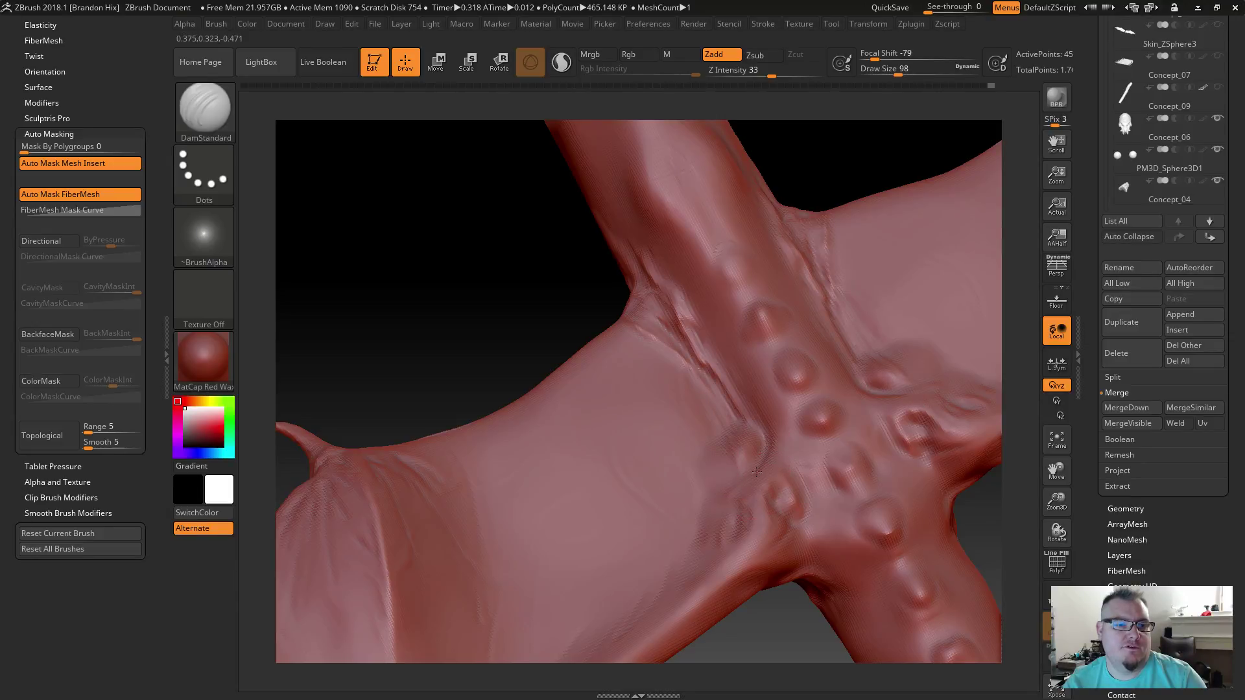
Step: Smooth the folds along the underside seam between wing and torso, and check both wings from above
mouse_move(428, 275)
mouse_down()
mouse_move(512, 328)
mouse_move(453, 301)
mouse_move(311, 184)
mouse_move(473, 361)
mouse_move(448, 332)
mouse_move(430, 347)
mouse_move(526, 278)
mouse_up()
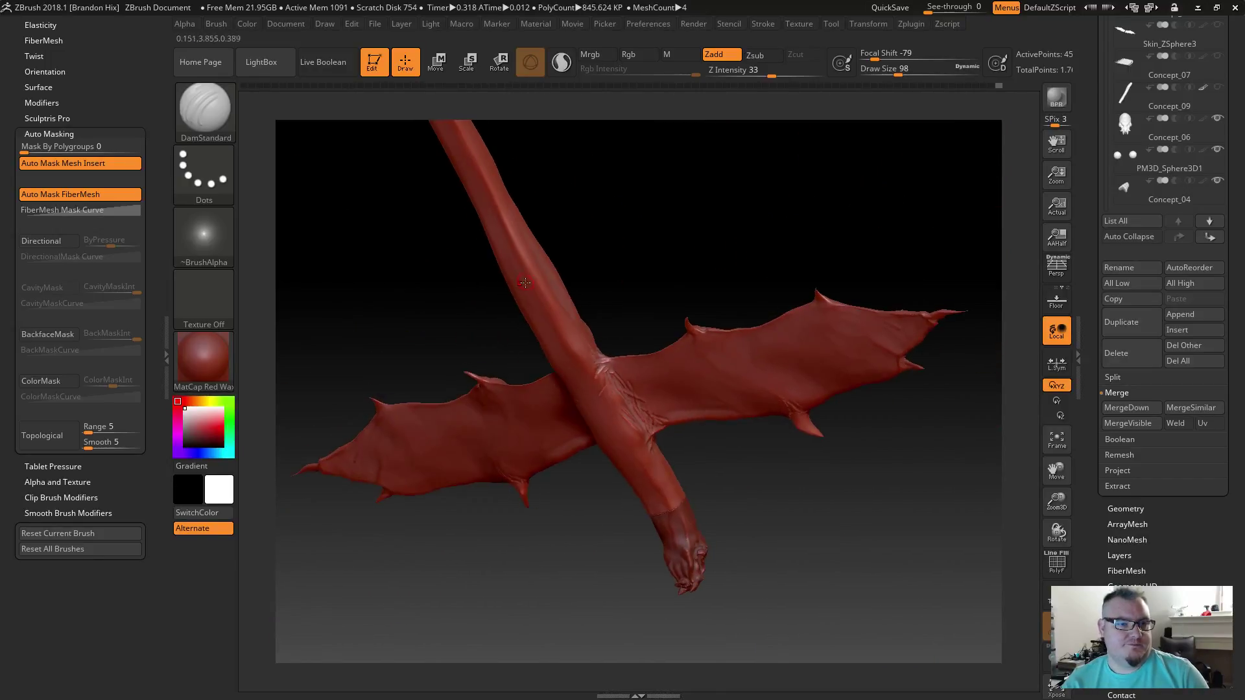
mouse_move(635, 350)
mouse_down()
mouse_move(648, 270)
mouse_move(643, 369)
mouse_move(633, 357)
mouse_up()
key(shift)
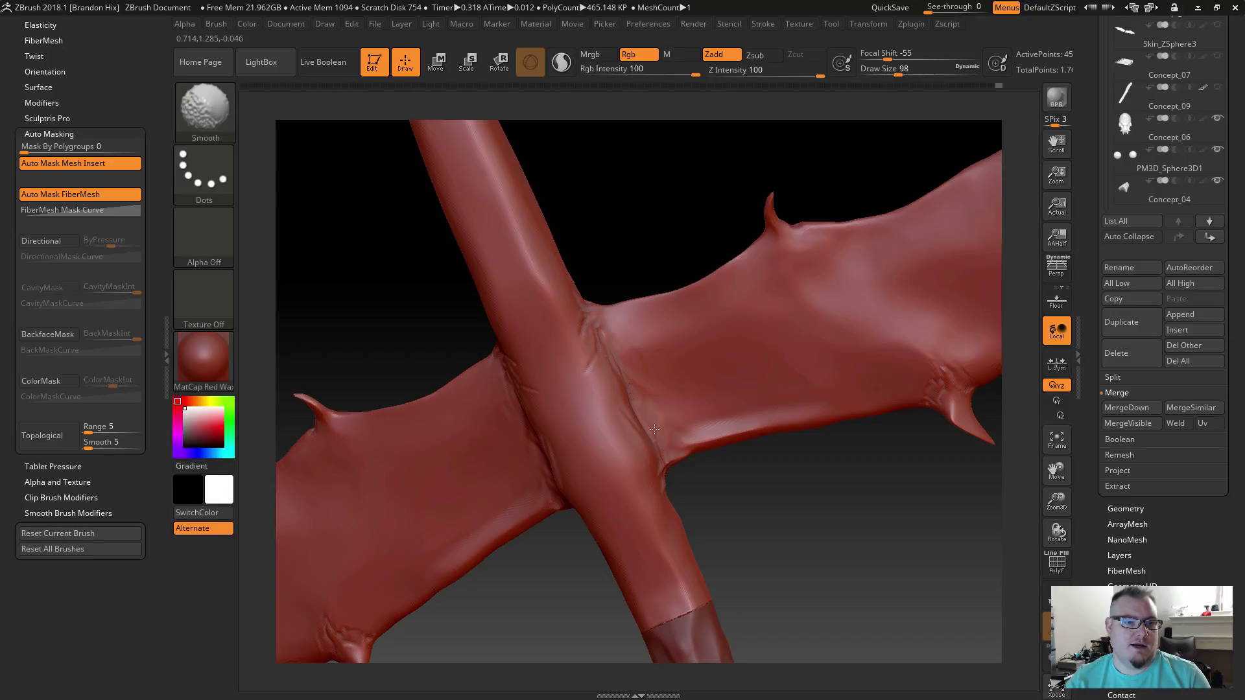
mouse_move(781, 520)
mouse_down()
mouse_move(787, 492)
mouse_move(726, 464)
mouse_move(688, 332)
mouse_move(583, 355)
mouse_up()
key(shift)
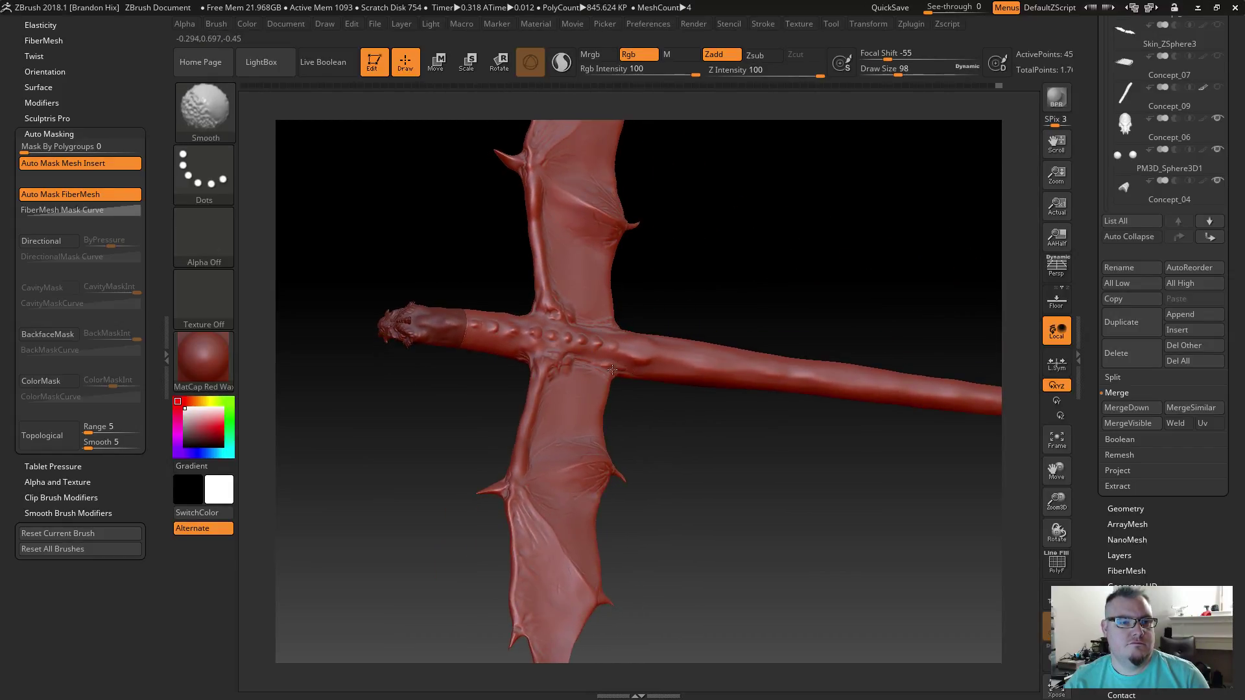
mouse_move(605, 370)
mouse_down()
mouse_move(689, 445)
mouse_move(672, 530)
mouse_up()
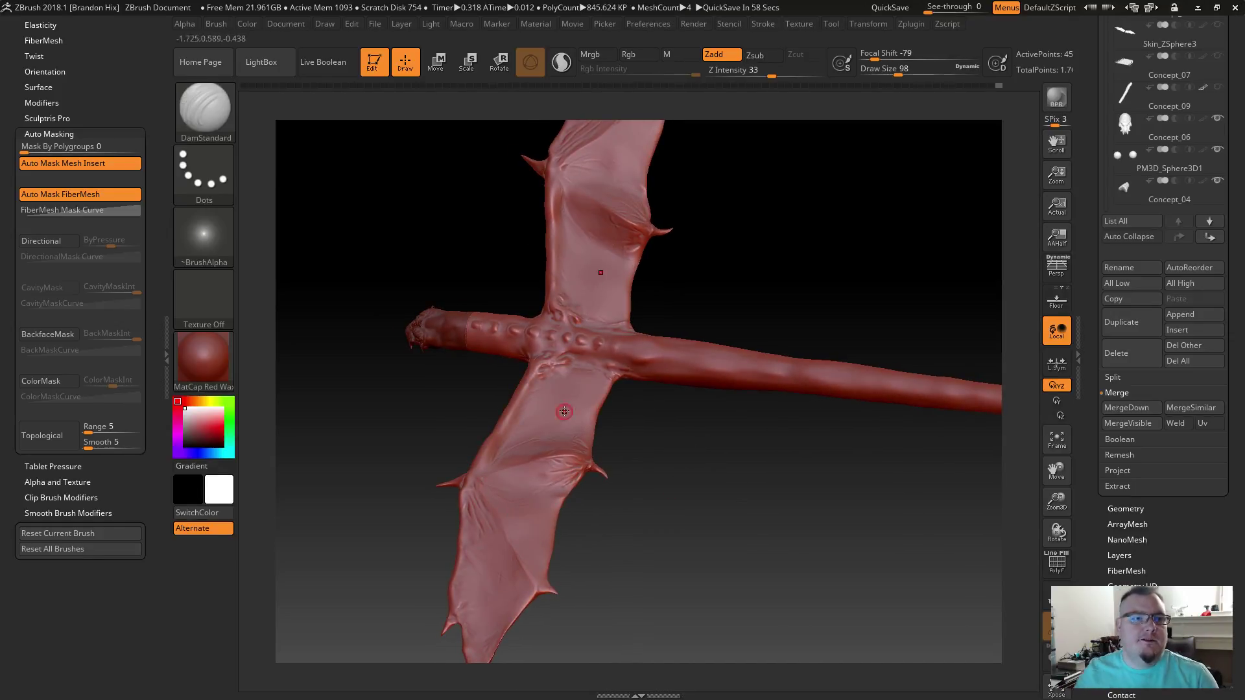
Step: Sink the membranes between the bones on the wing's upper side using the Inflat brush in subtract mode, draw size 318
key(b)
key(i)
key(n)
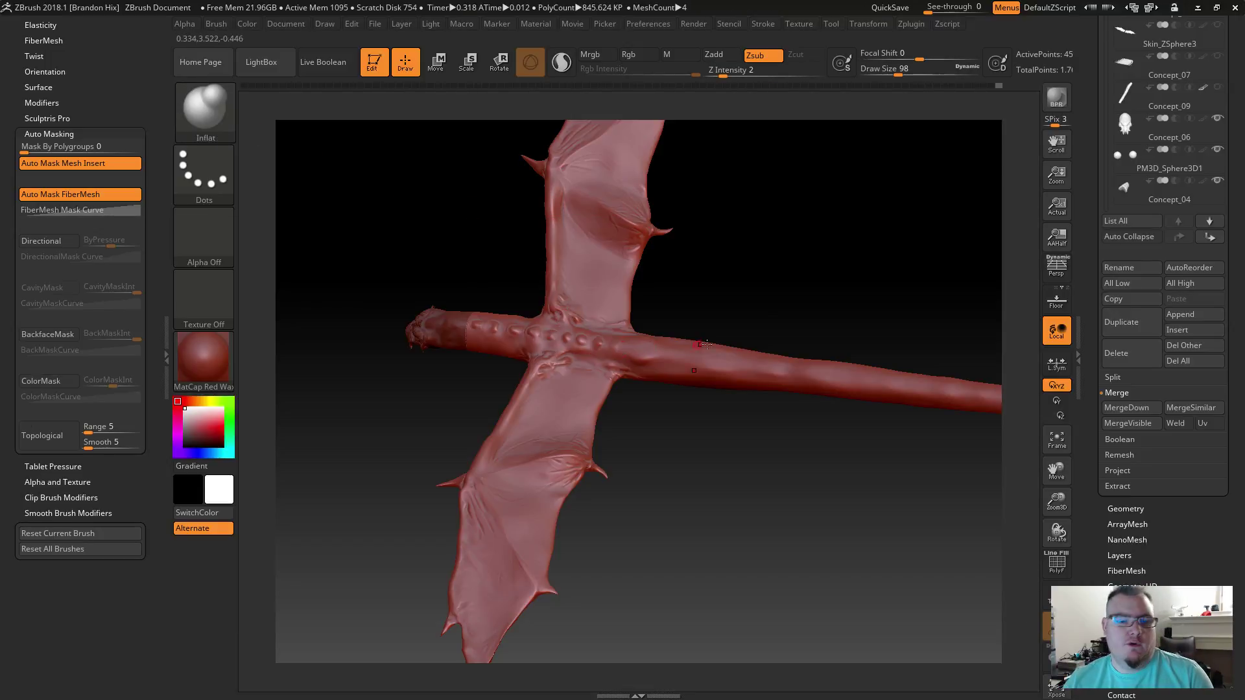
key(s)
mouse_move(752, 286)
mouse_down()
mouse_move(786, 286)
mouse_move(754, 299)
mouse_move(679, 274)
mouse_move(655, 364)
mouse_move(728, 353)
mouse_move(723, 395)
mouse_move(745, 445)
mouse_up()
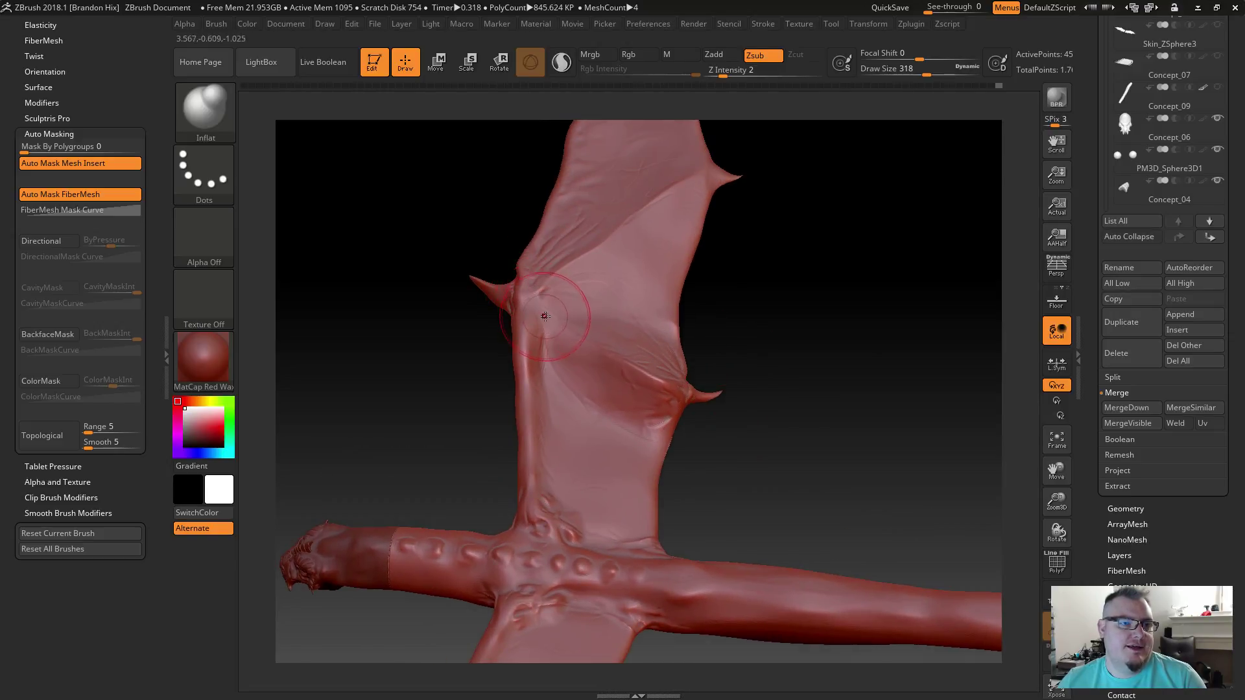
drag(739, 423, 743, 366)
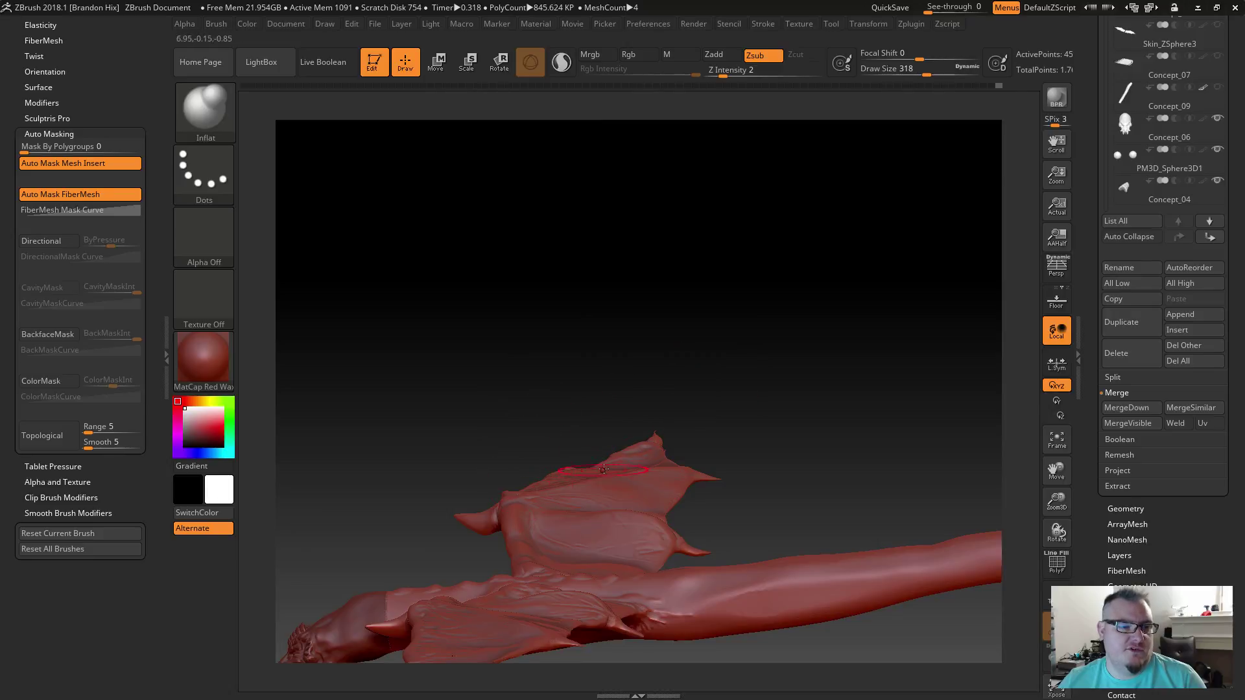
drag(445, 429, 464, 338)
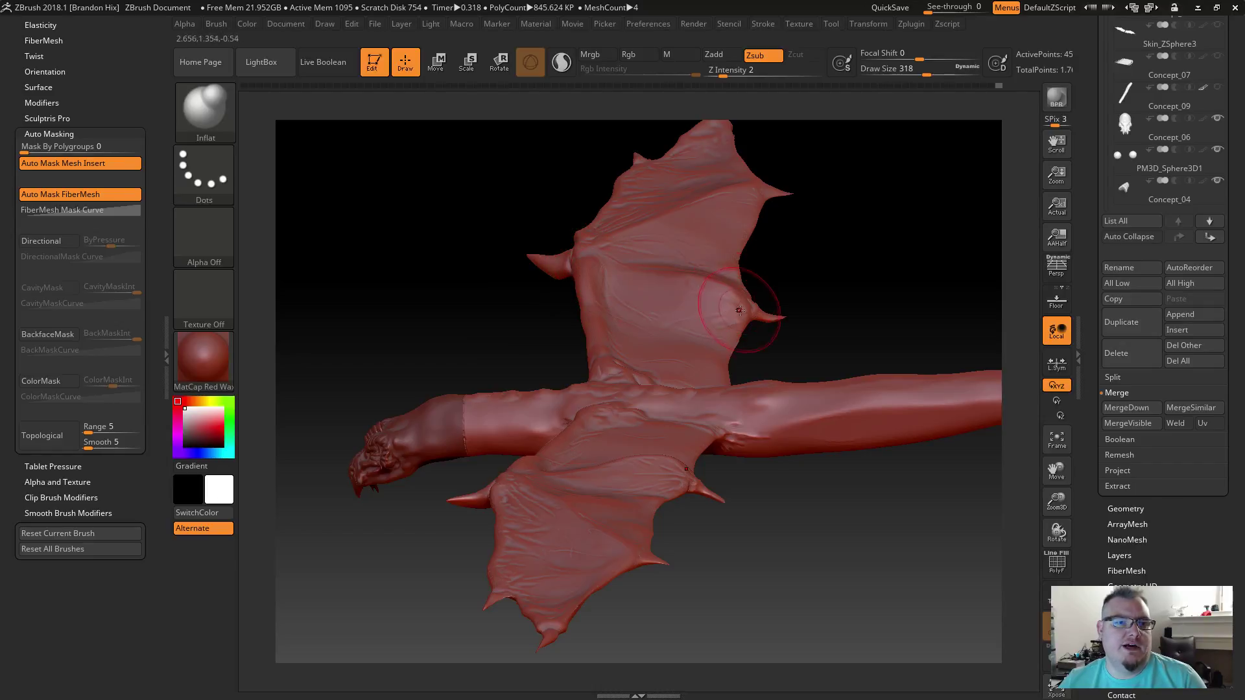
Step: Work the membrane's underside between the front and rear claws with Inflat at draw sizes 430 and 274, smoothing the transitions
drag(774, 367, 786, 484)
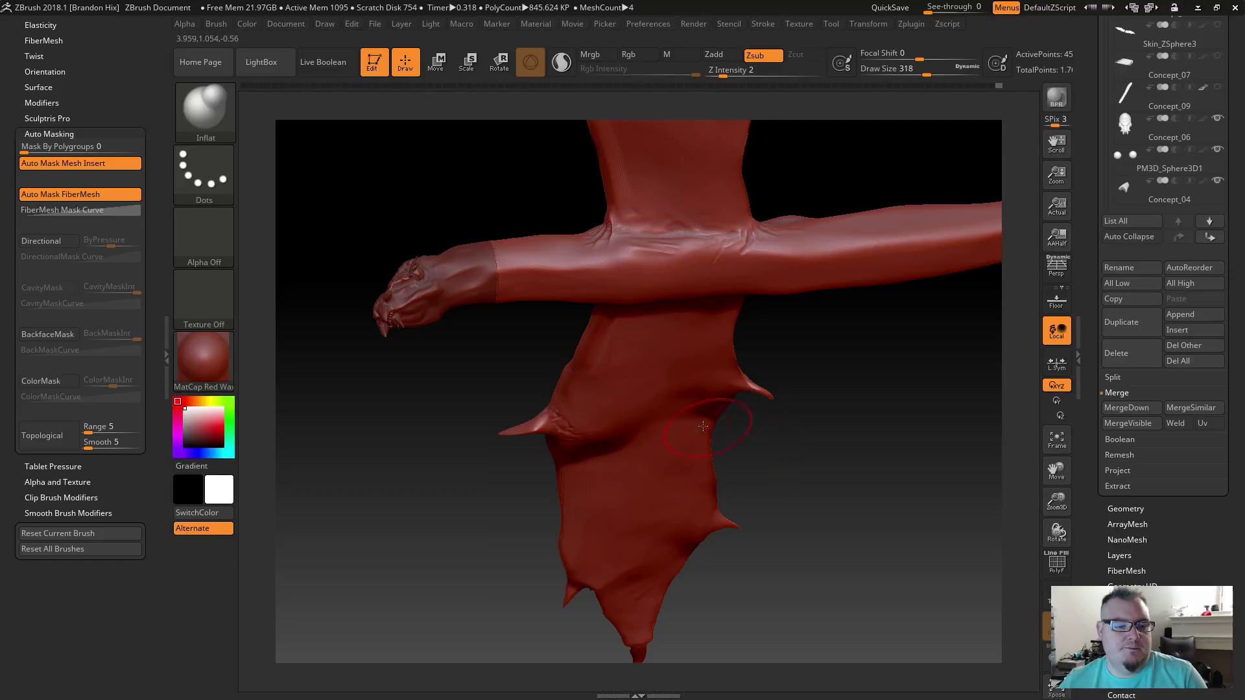
key(s)
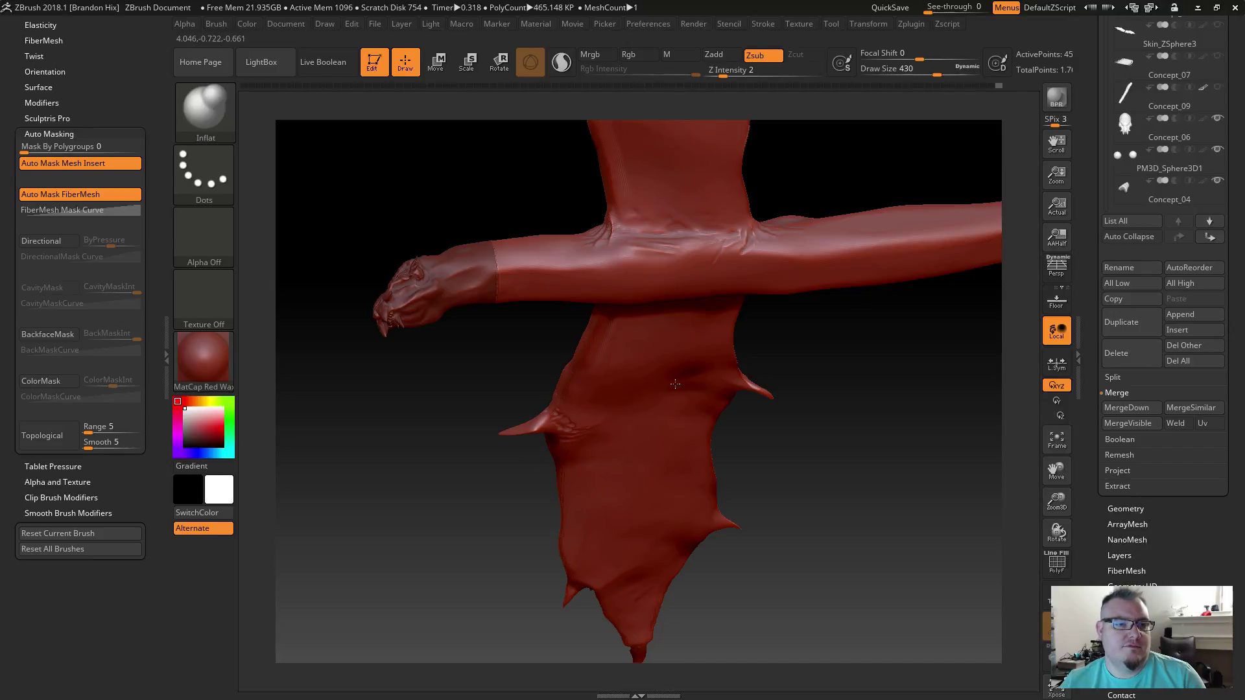
key(shift)
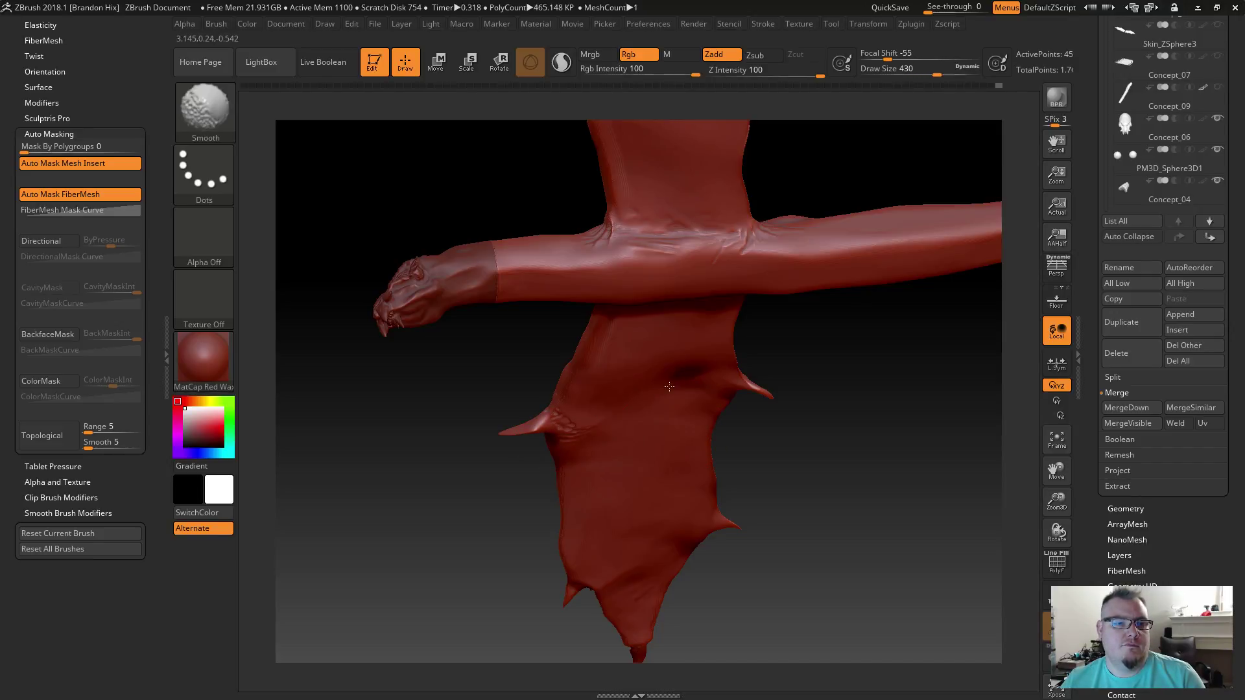
mouse_move(688, 400)
right_down()
mouse_move(708, 555)
mouse_move(776, 430)
mouse_move(761, 459)
mouse_move(792, 463)
right_up()
key(s)
drag(710, 369, 696, 371)
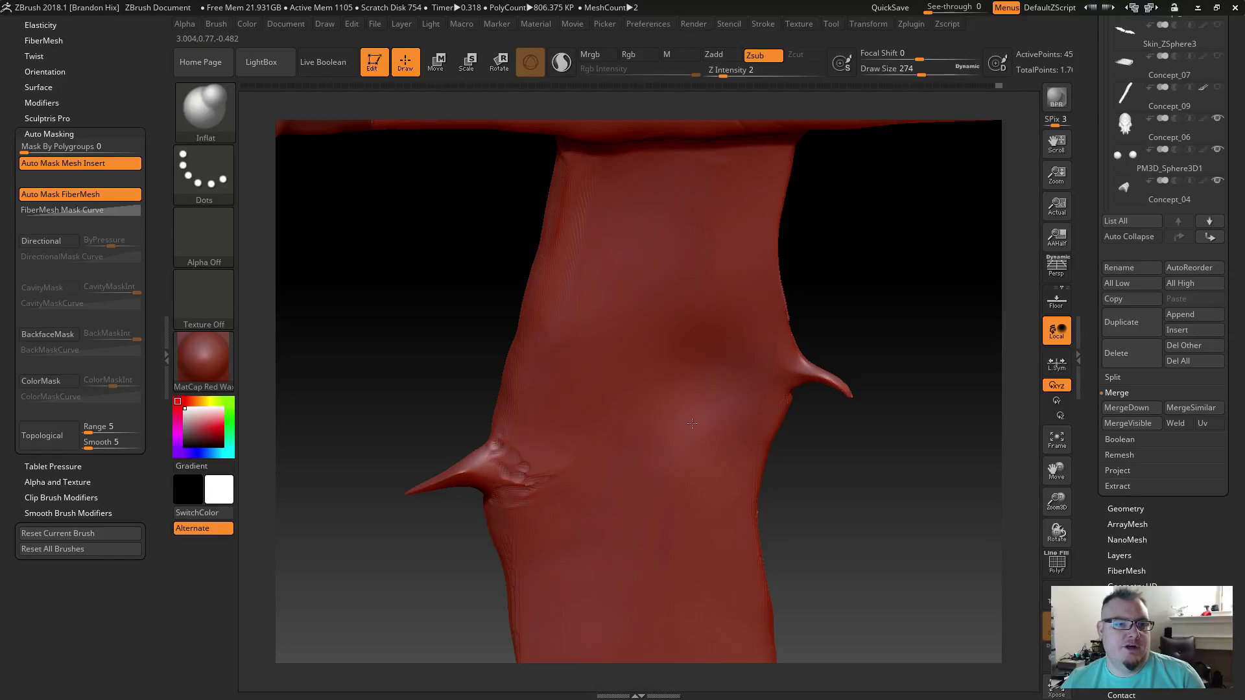
Step: Reshape the underside membrane beside the inner rear claw with the Move brush at draw size 422, comparing versions through undo and redo
click(209, 110)
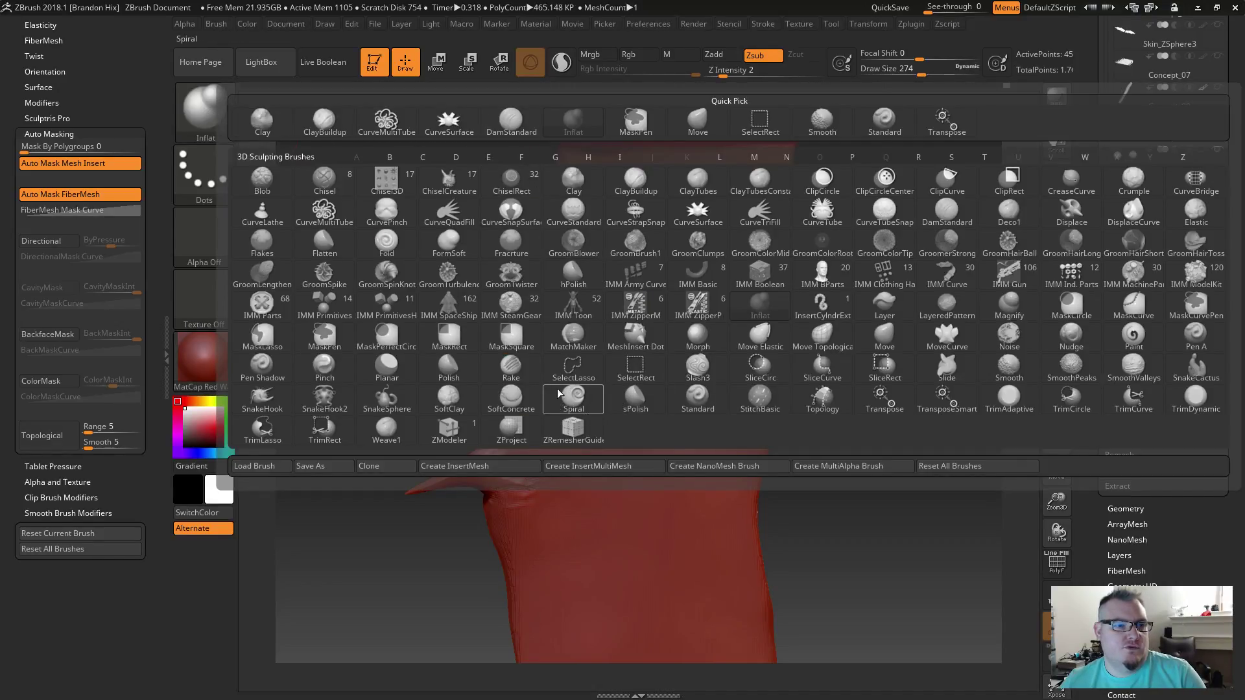
click(884, 335)
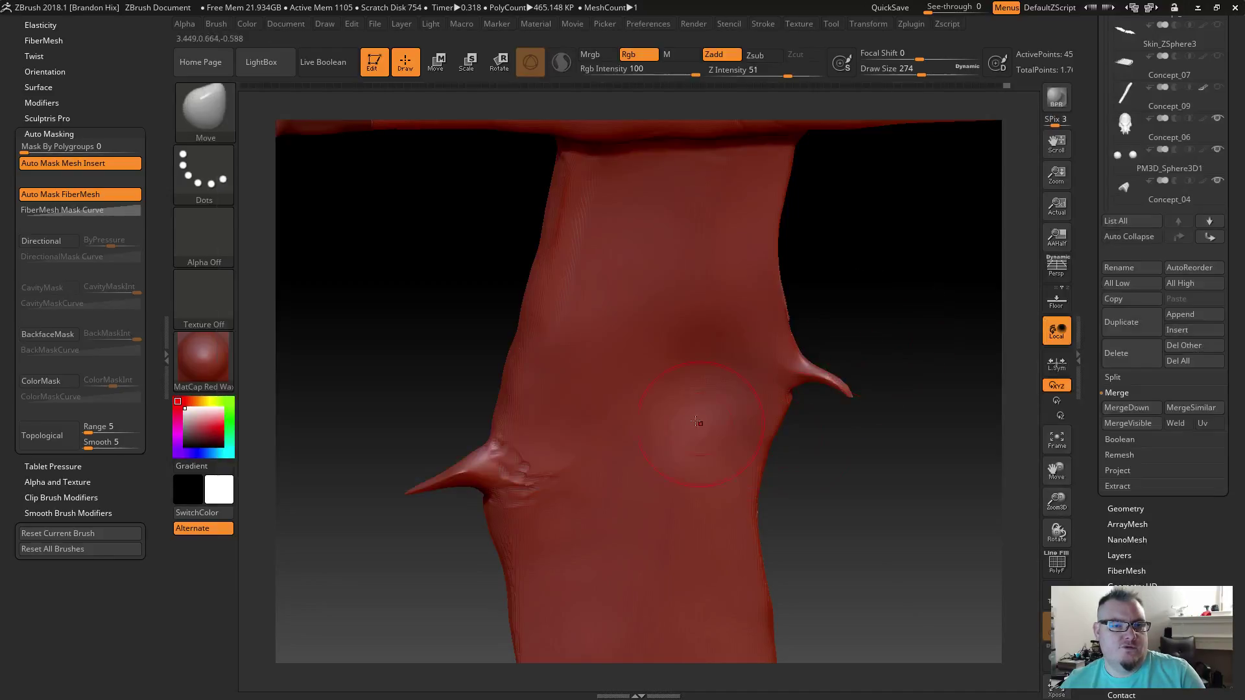
drag(921, 76, 936, 79)
drag(895, 306, 878, 352)
drag(703, 385, 730, 375)
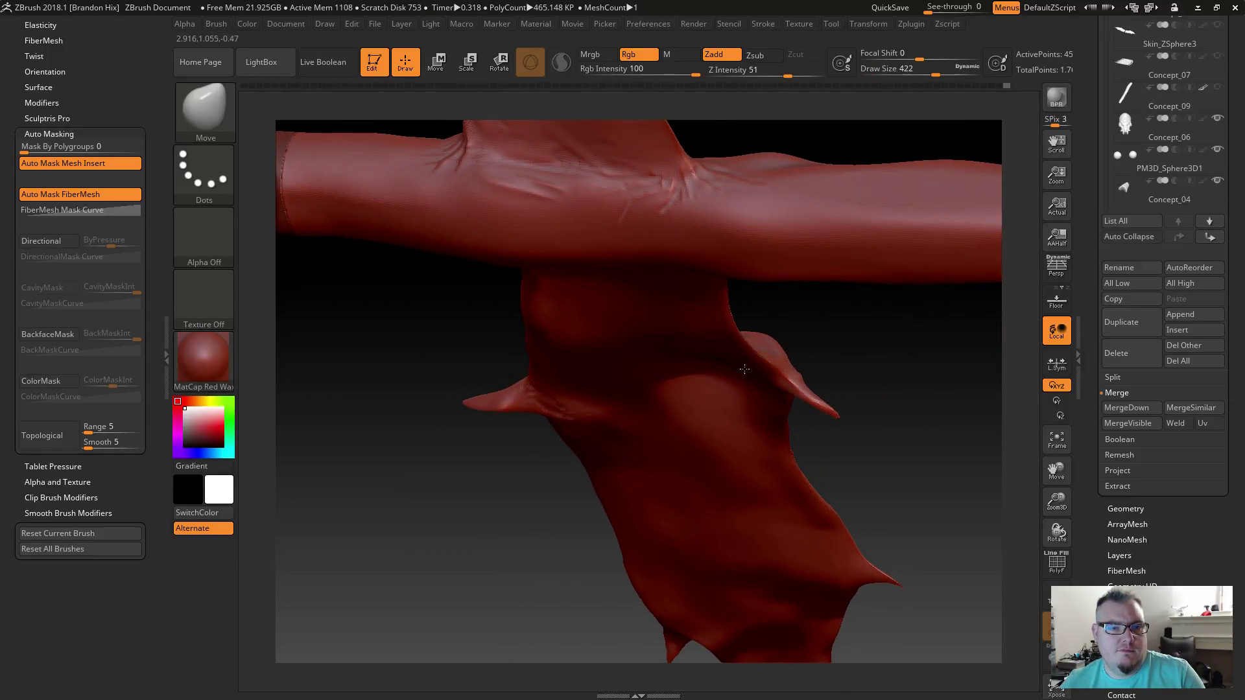
key(ctrl+z)
key(ctrl+shift+z)
drag(812, 349, 738, 327)
key(ctrl+z)
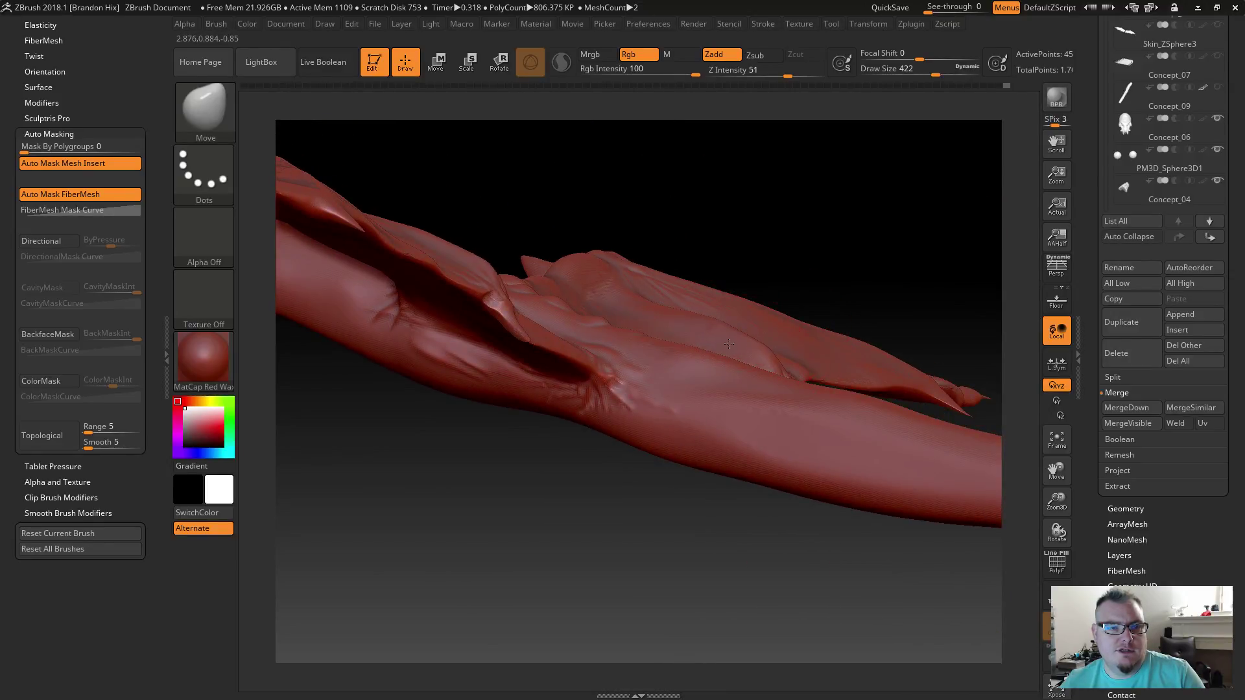
right_drag(750, 278, 771, 209)
key(ctrl+shift+z)
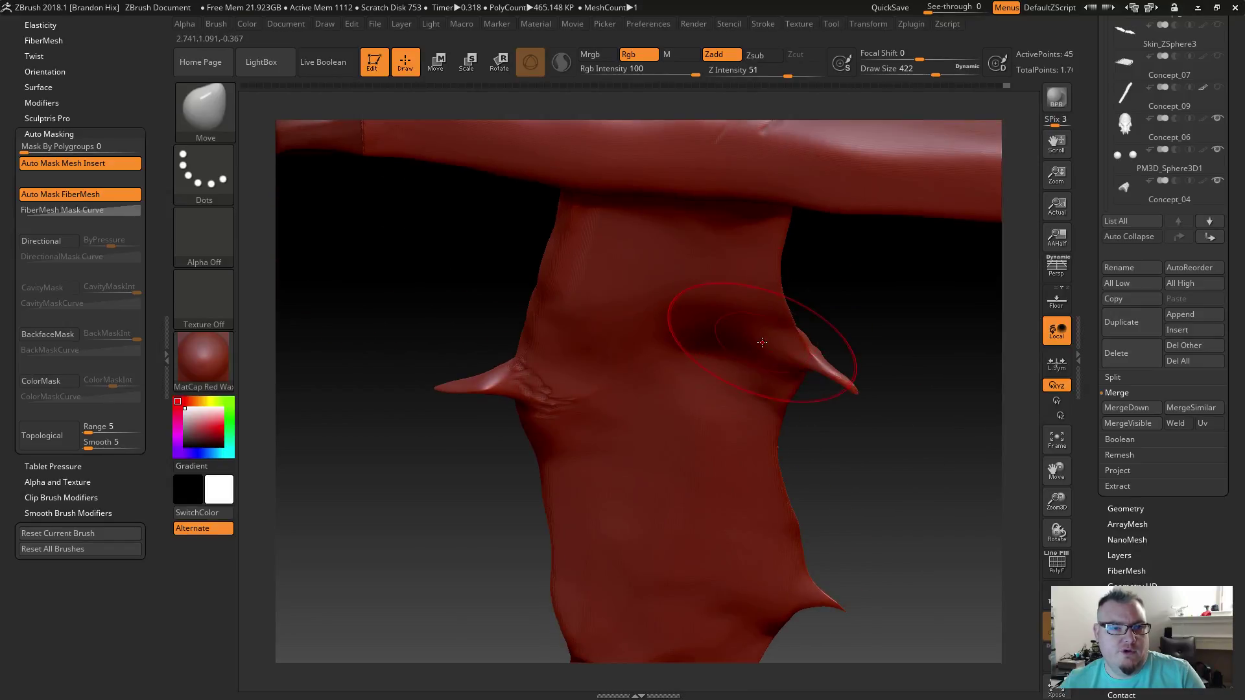
Step: Shape the membrane around the inner rear claw's base with the Move brush at draw size 158, and smooth the underside there
key(s)
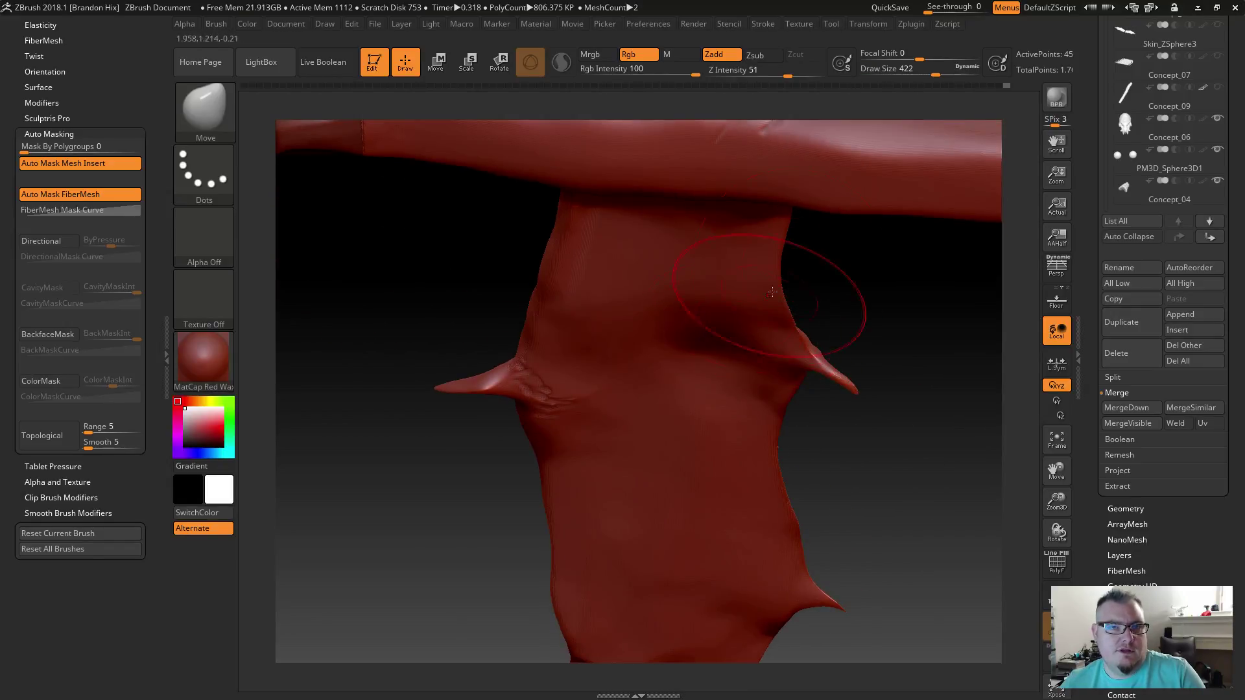
drag(936, 75, 906, 75)
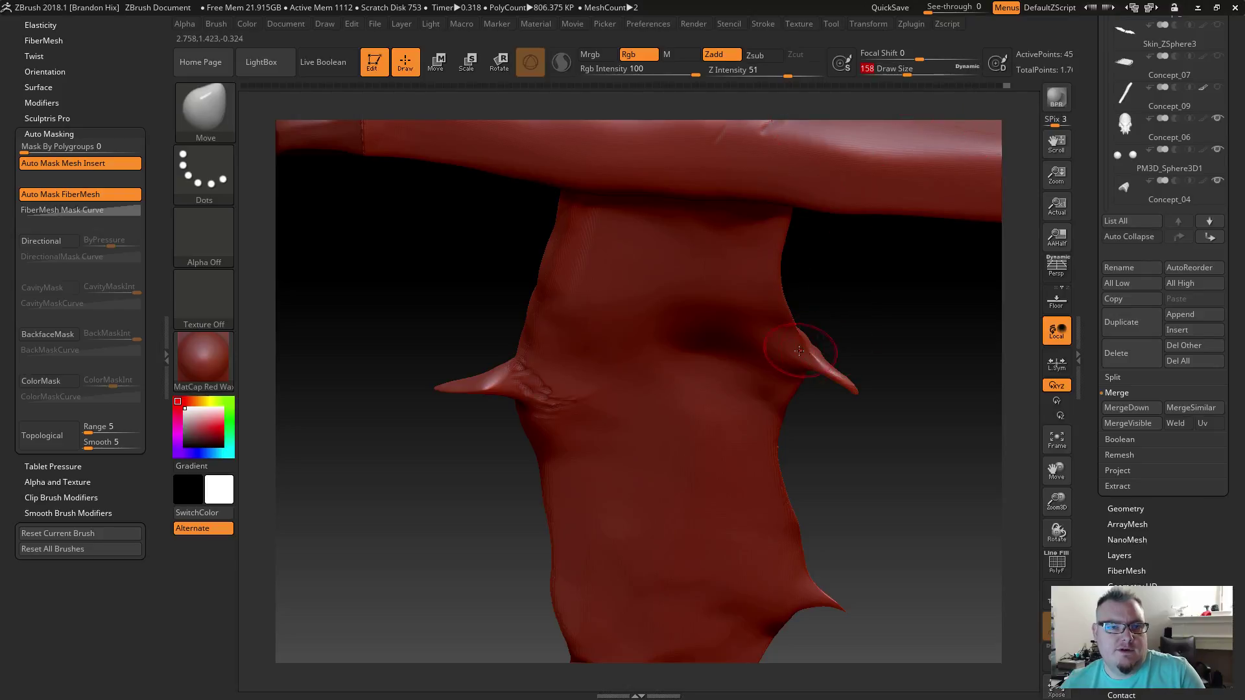
key(ctrl+z)
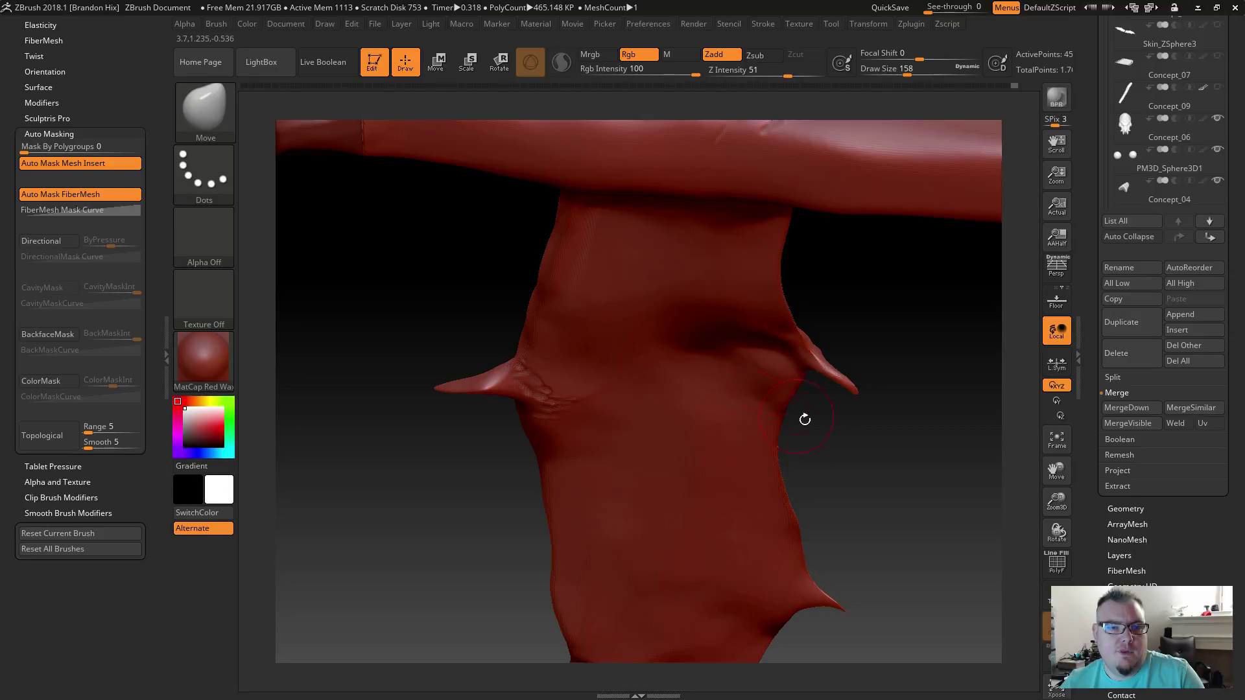
key(ctrl+shift+z)
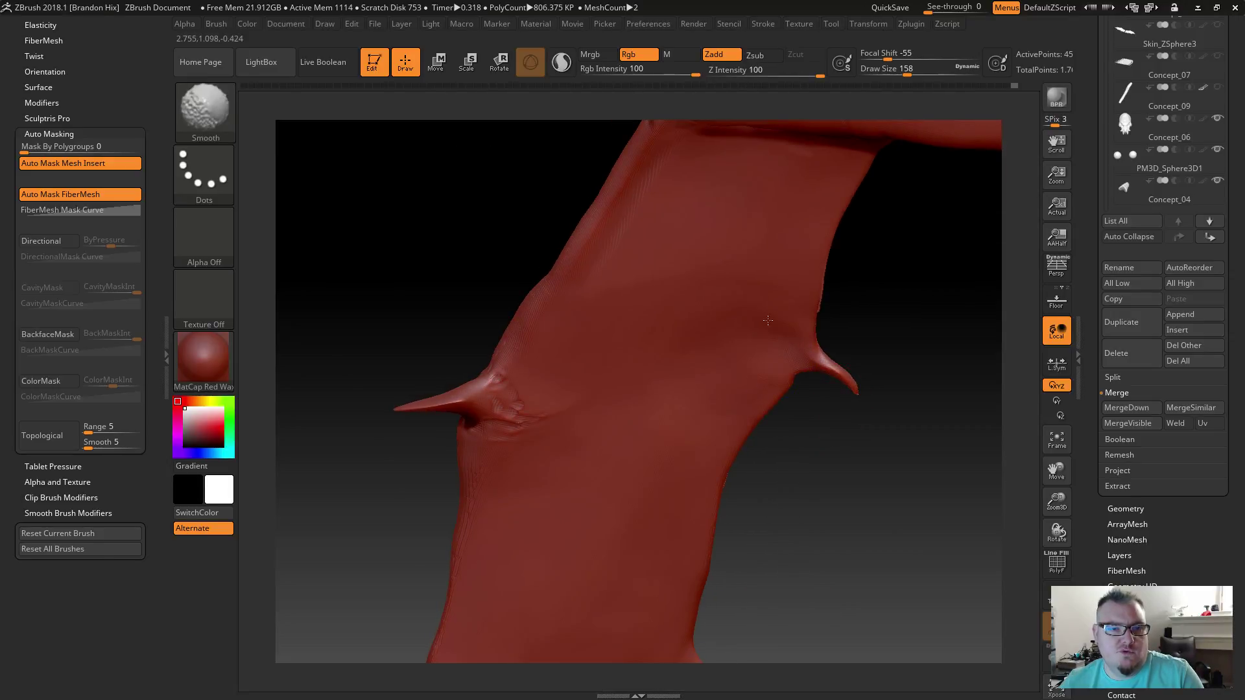
mouse_move(832, 477)
mouse_down()
mouse_move(752, 461)
mouse_move(799, 414)
mouse_move(824, 433)
mouse_move(788, 350)
mouse_up()
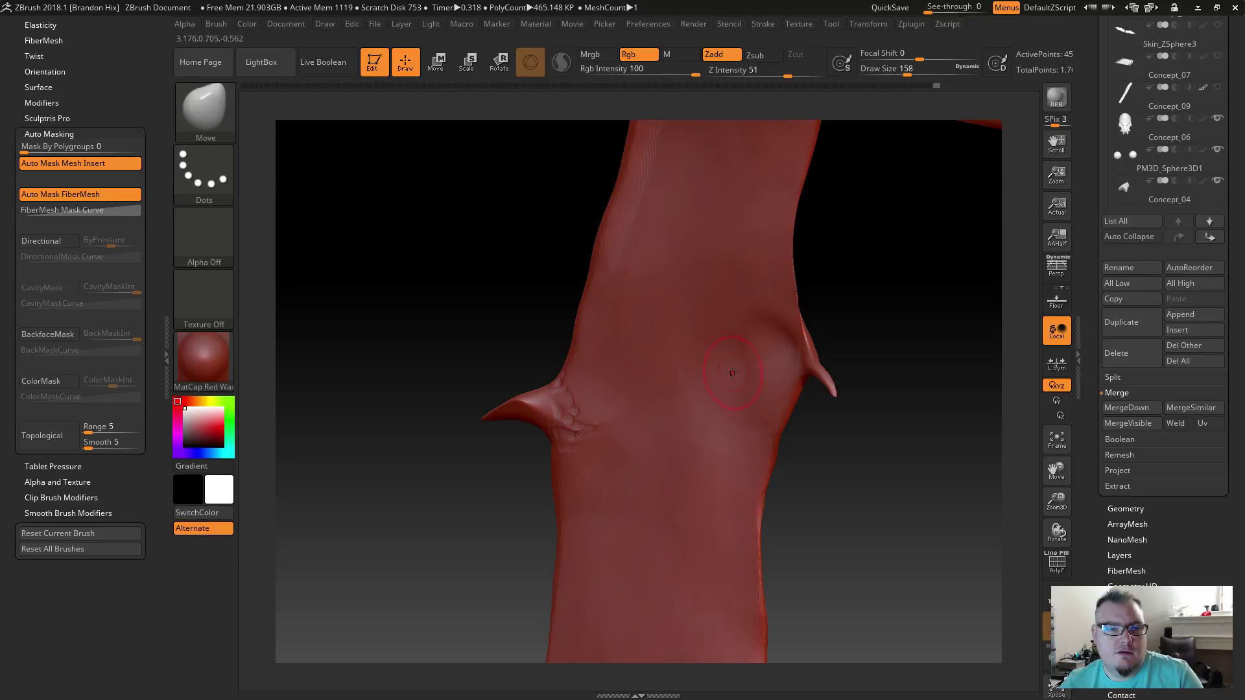
key(shift)
mouse_move(869, 430)
mouse_down()
mouse_move(835, 387)
mouse_move(881, 422)
mouse_move(806, 434)
mouse_move(777, 378)
mouse_up()
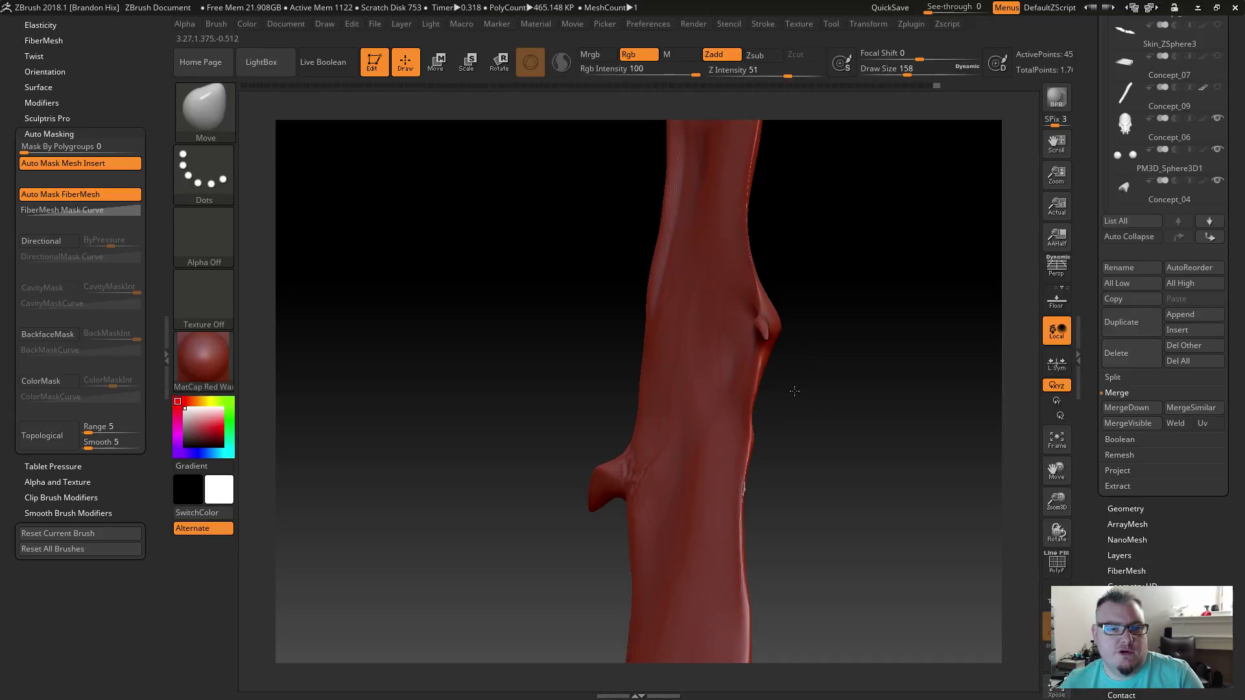
Step: Undo the last Move stroke, readjust the bulge beside the rear claw from an edge-on view, and smooth it into the membrane
key(ctrl+z)
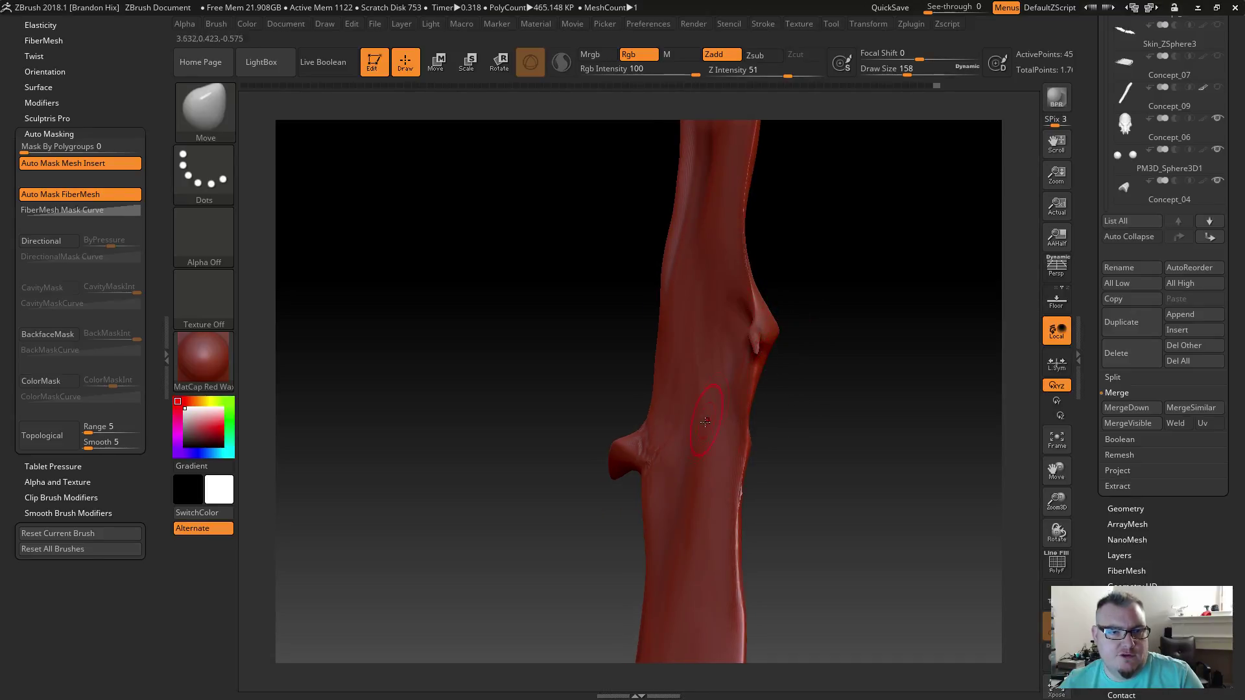
mouse_move(778, 354)
mouse_down()
mouse_move(814, 423)
mouse_move(793, 387)
mouse_up()
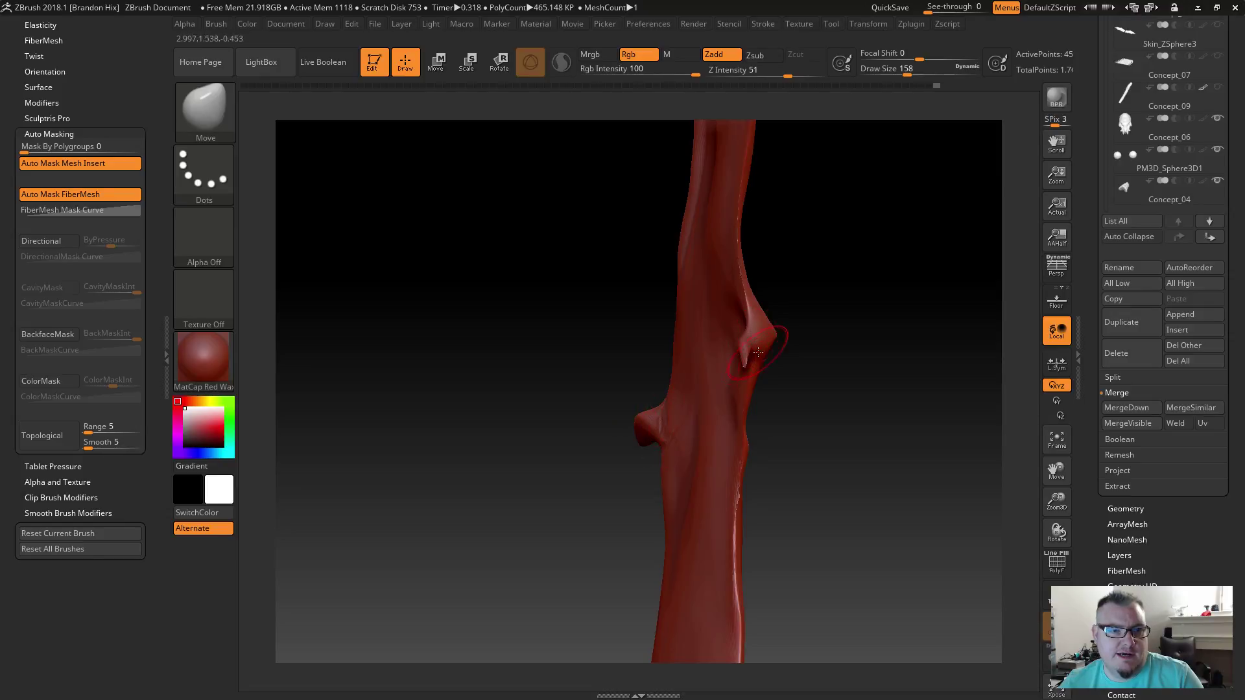
mouse_move(797, 402)
mouse_down()
mouse_move(811, 422)
mouse_move(748, 365)
mouse_up()
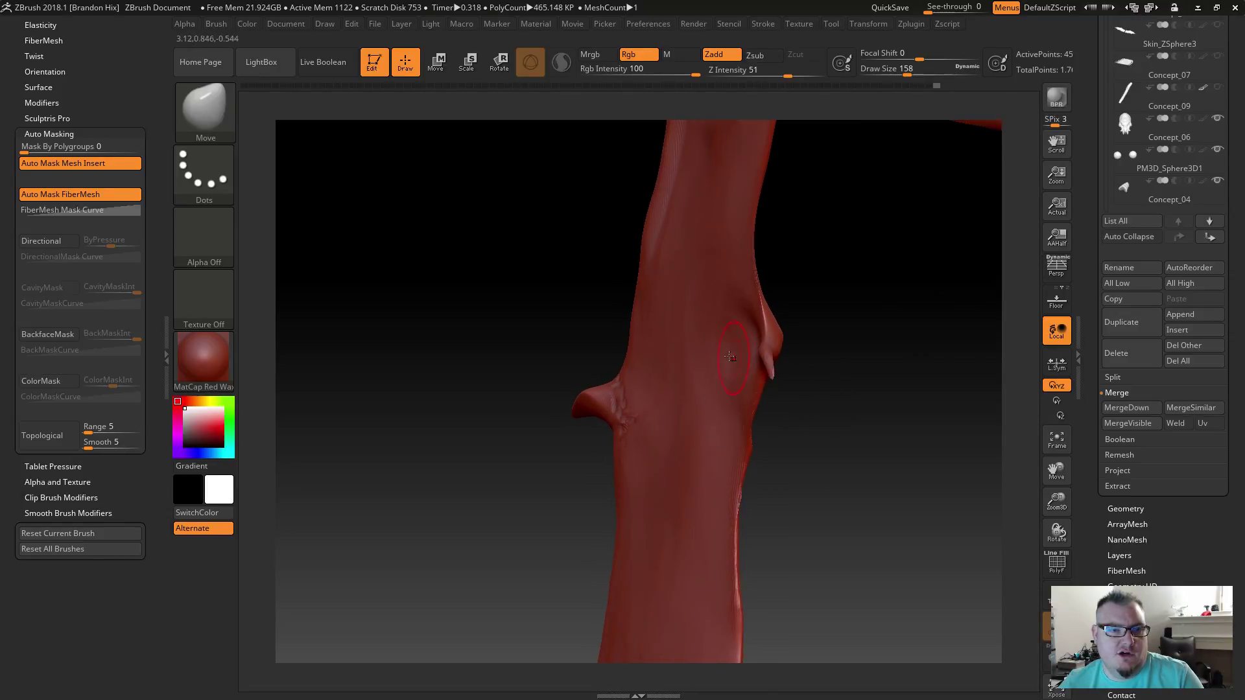
key(shift)
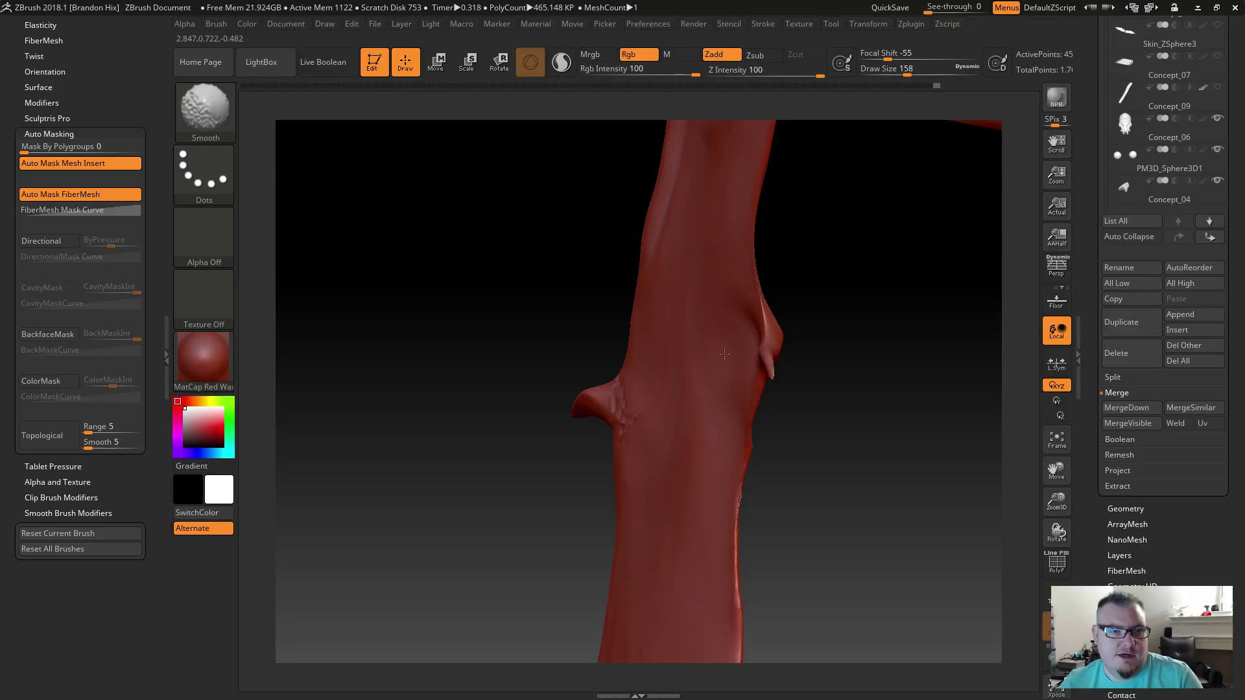
Step: Refine the underside membranes from the body to the wing tip using Inflat in subtract mode at draw size 365
mouse_move(842, 450)
mouse_down()
mouse_move(767, 474)
mouse_move(791, 454)
mouse_move(763, 472)
mouse_move(423, 163)
mouse_up()
click(205, 110)
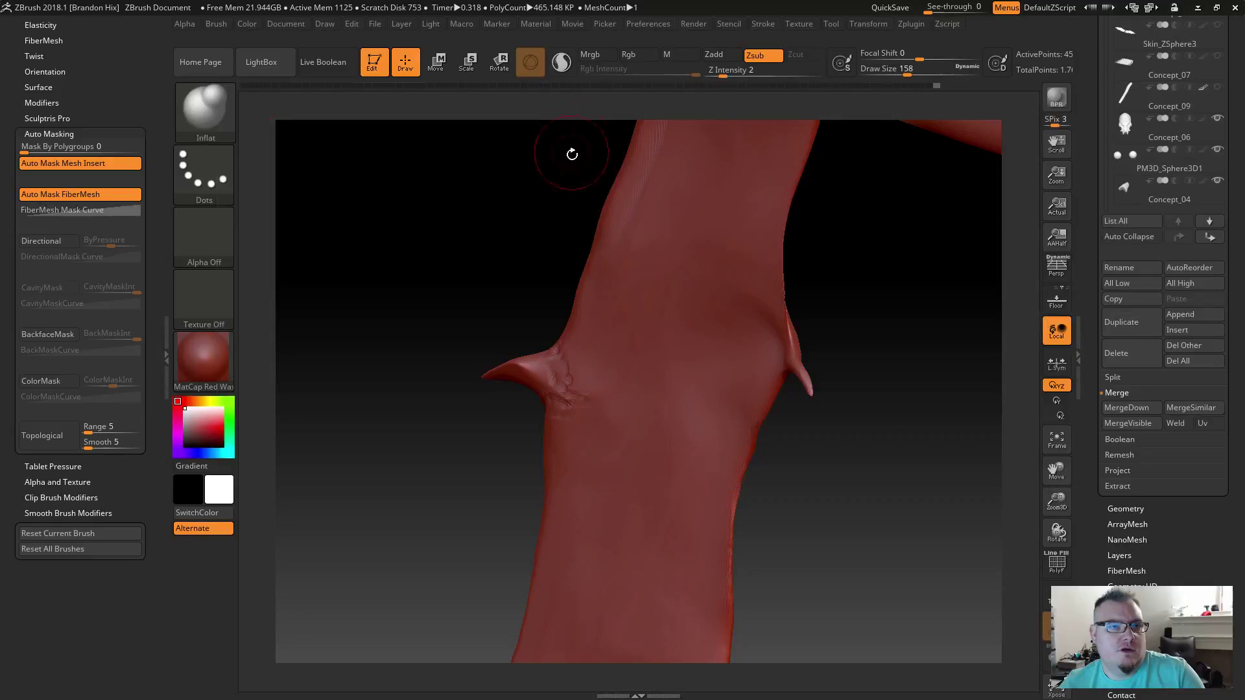
click(573, 120)
click(934, 76)
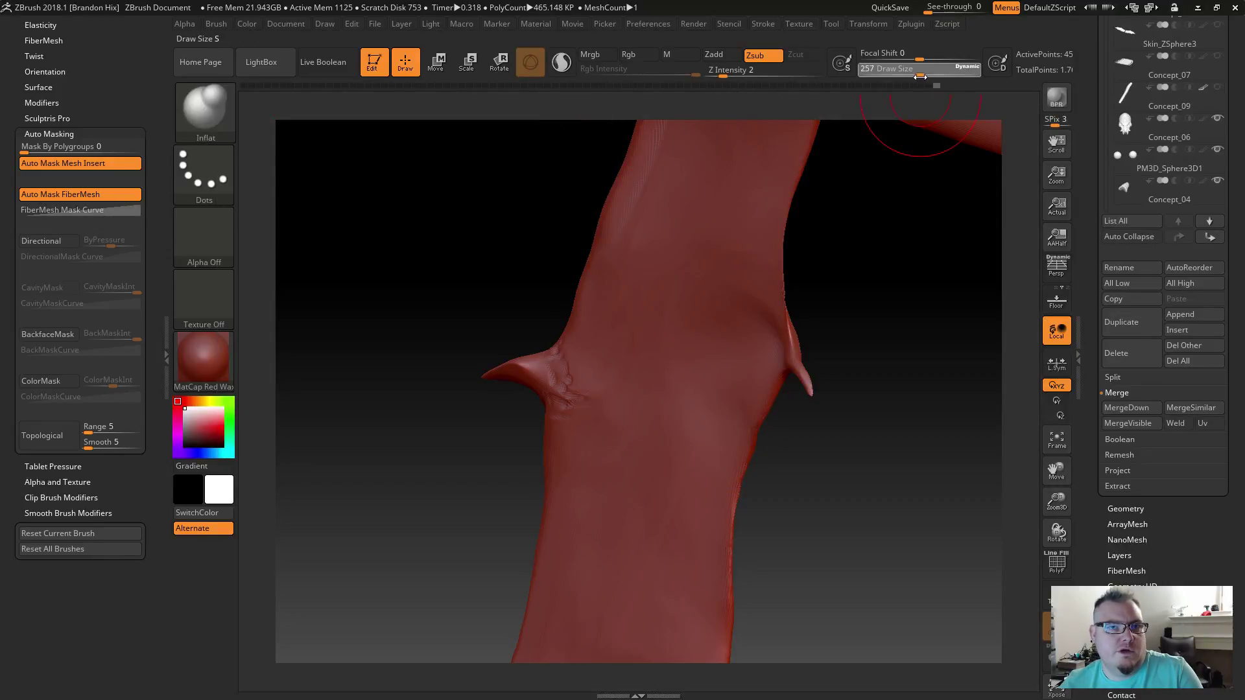
drag(450, 253, 497, 378)
drag(736, 510, 642, 297)
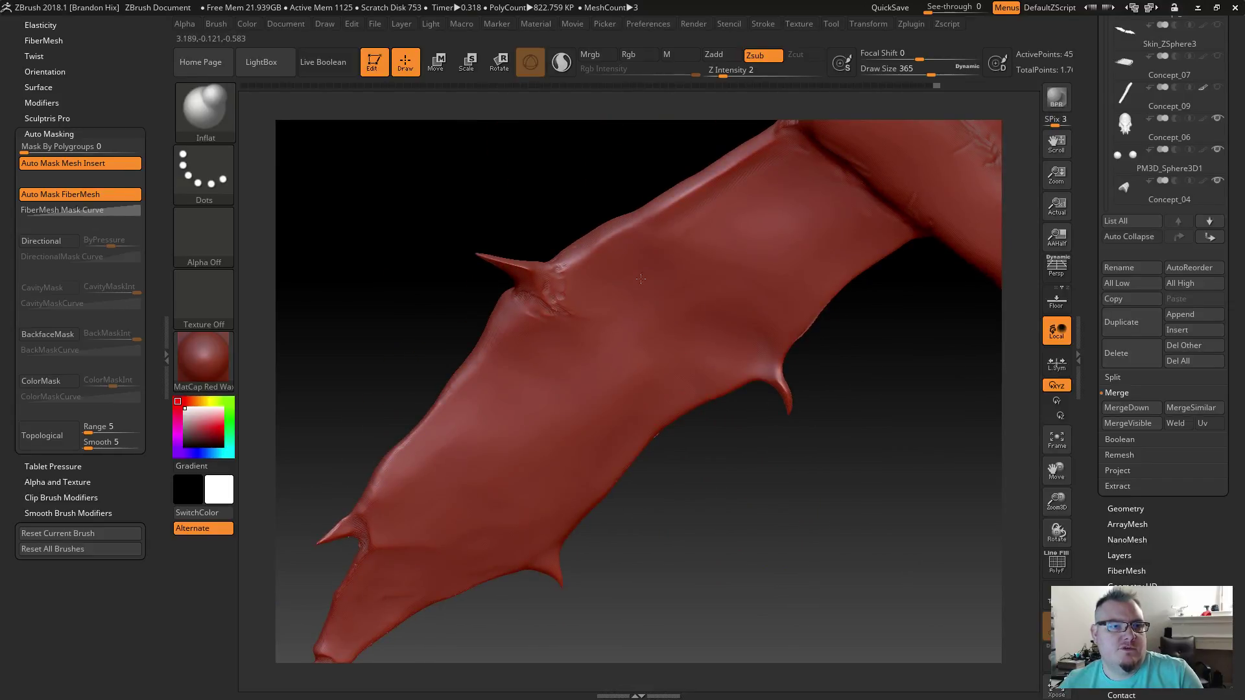
Step: Smooth the upper side of the inner wing membrane and inspect the outer membrane toward the wing tip
mouse_move(562, 180)
mouse_down()
mouse_move(634, 254)
mouse_move(575, 214)
mouse_move(697, 251)
mouse_move(674, 250)
mouse_up()
shift+drag(630, 254, 640, 272)
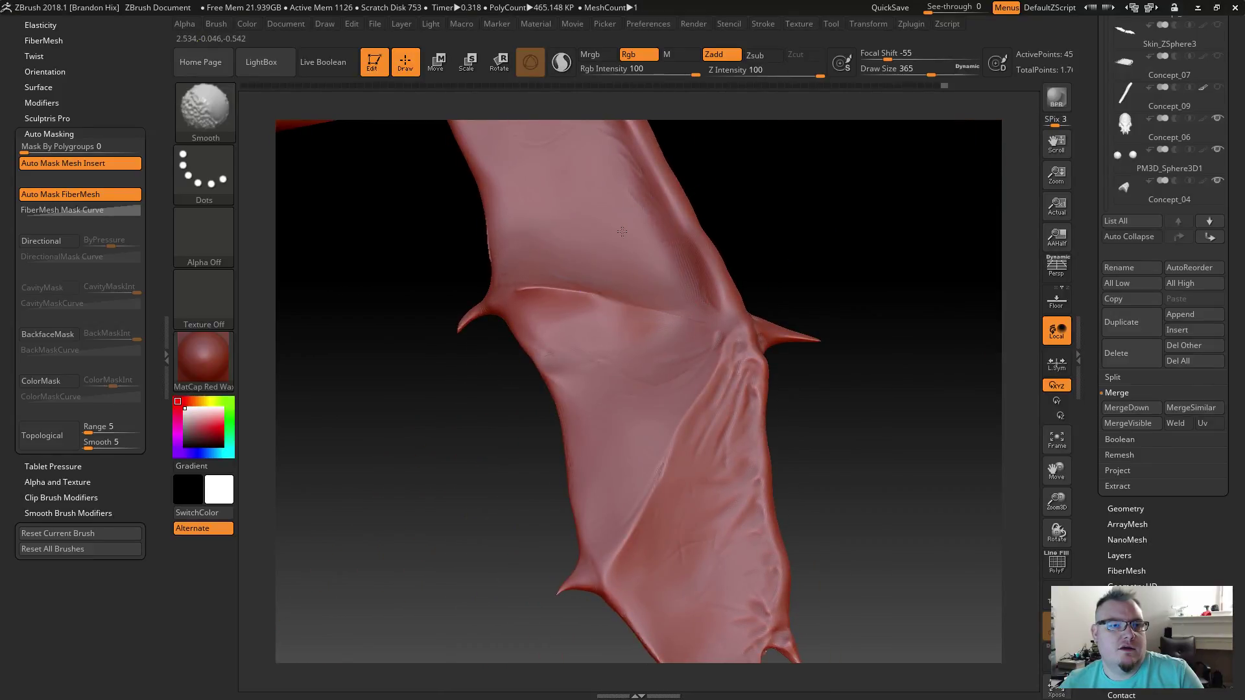
mouse_move(850, 425)
mouse_down()
mouse_move(778, 411)
mouse_move(813, 424)
mouse_move(411, 459)
mouse_move(564, 489)
mouse_move(611, 255)
mouse_up()
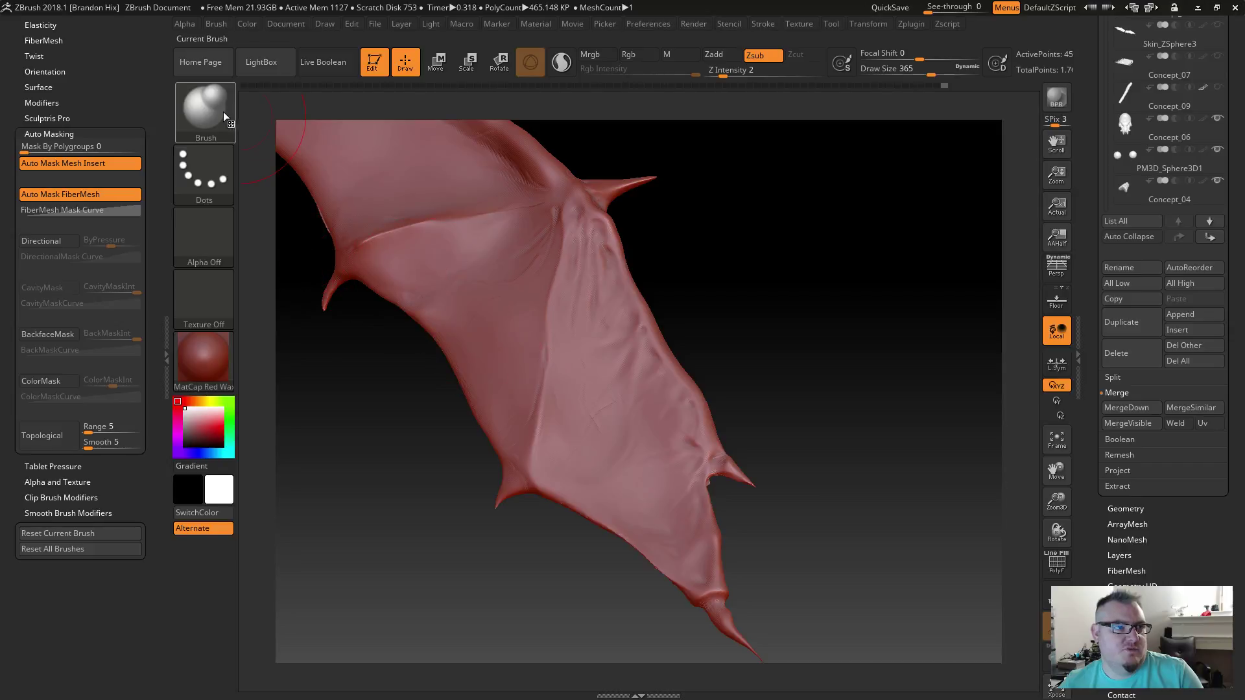
Step: Carve a finger-bone line across the underside from the outer rear claw to the front joint with DamStandard, draw size 37
key(b)
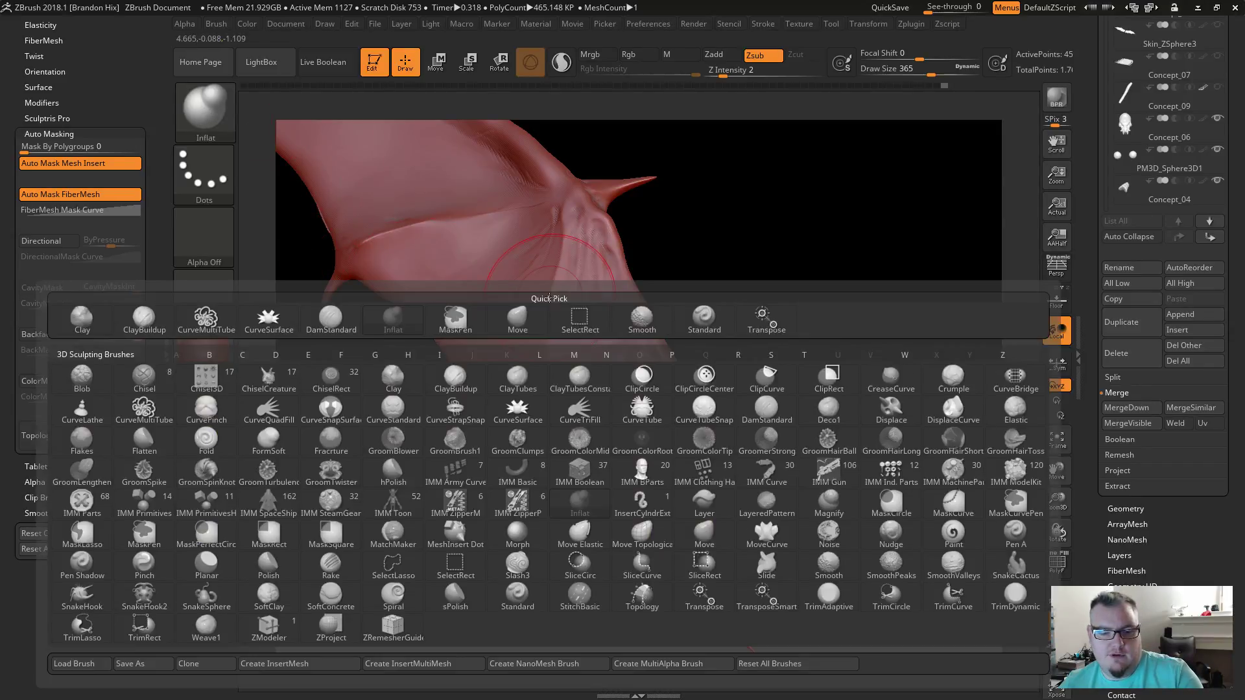
key(d)
key(s)
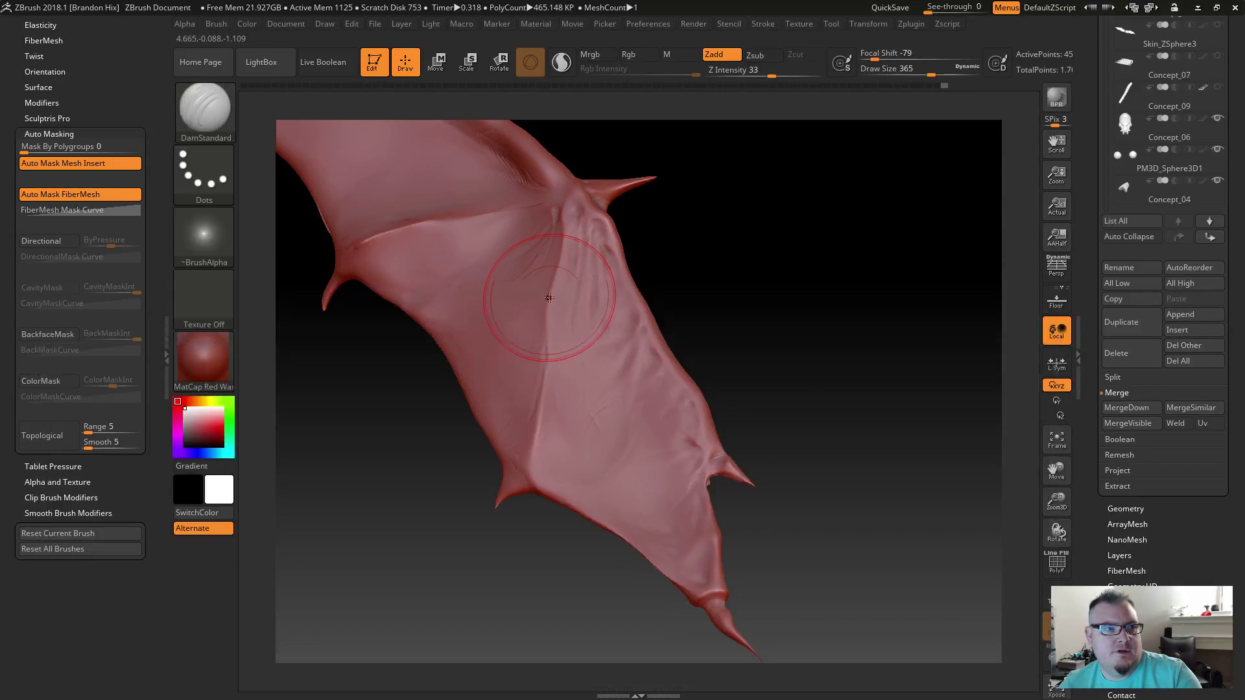
drag(931, 71, 884, 77)
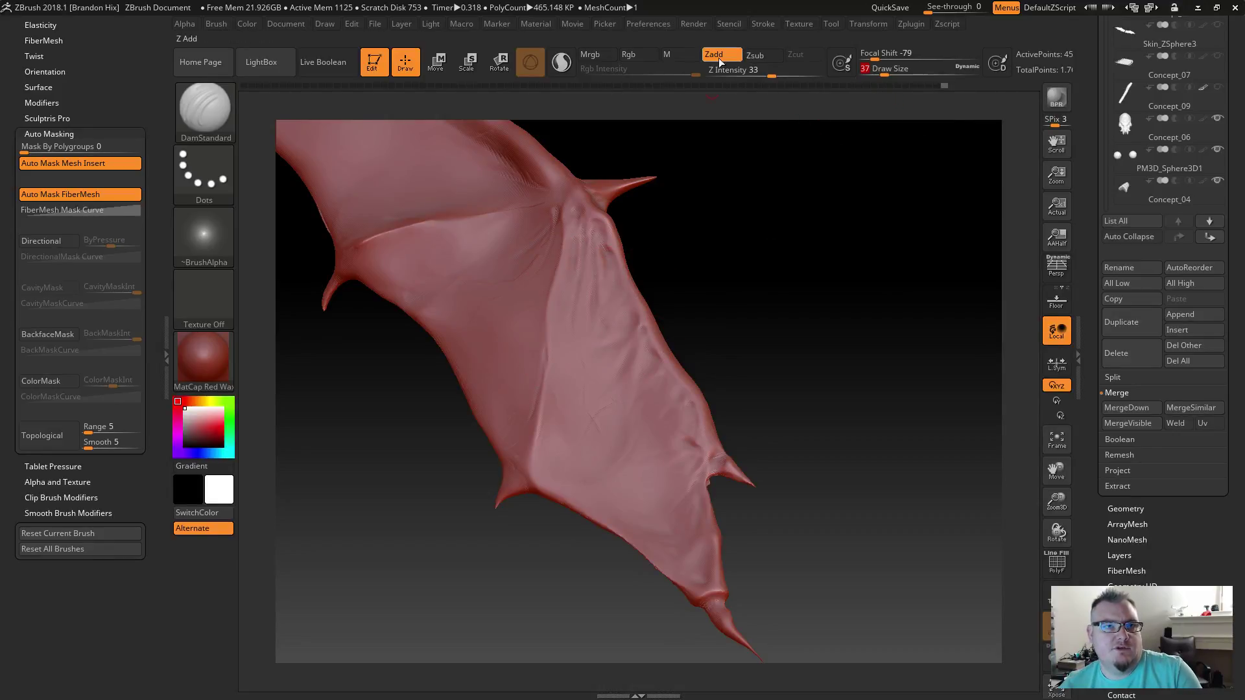
mouse_move(451, 479)
mouse_down()
mouse_move(447, 265)
mouse_move(504, 343)
mouse_up()
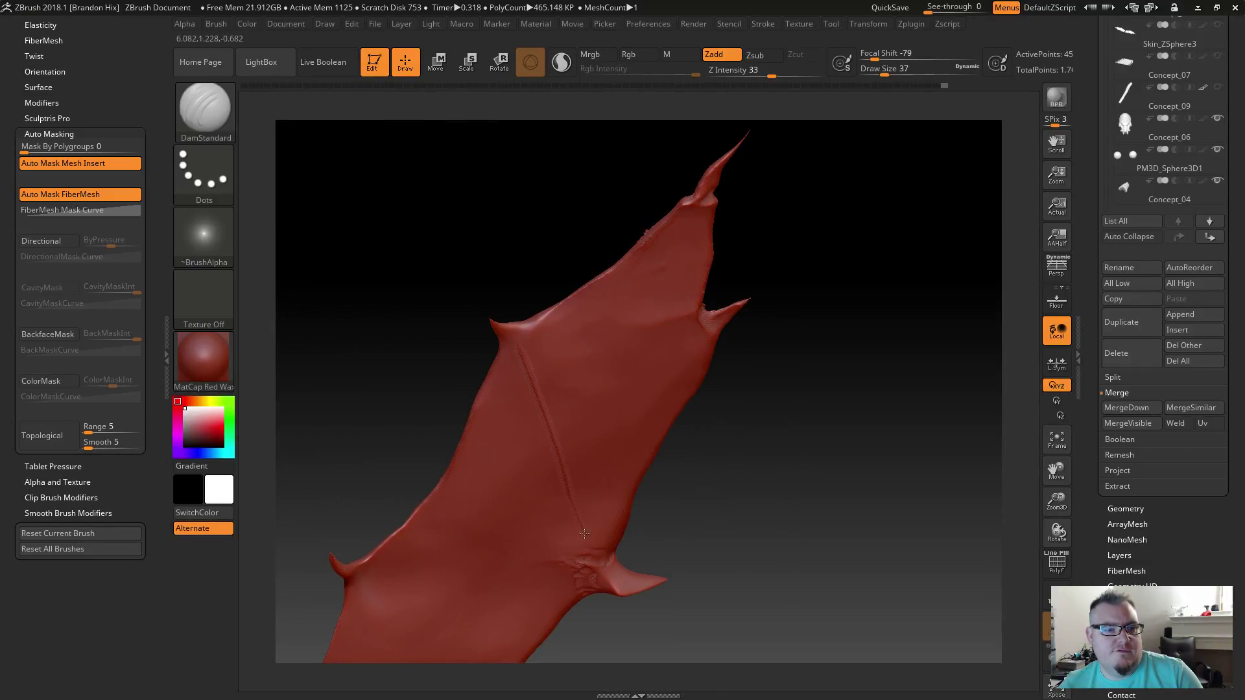
drag(469, 407, 531, 448)
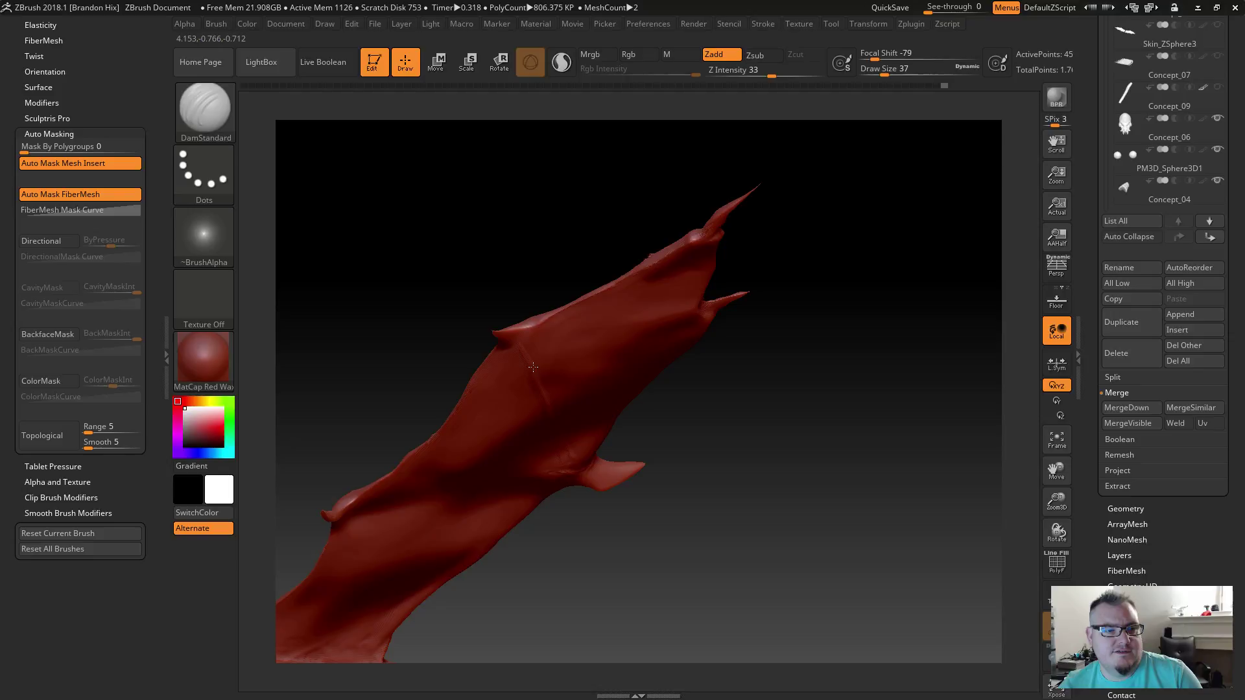
Step: Carve a finger-bone line across the wing's underside from the inner rear claw to the front joint with DamStandard, draw size 37
drag(404, 349, 592, 485)
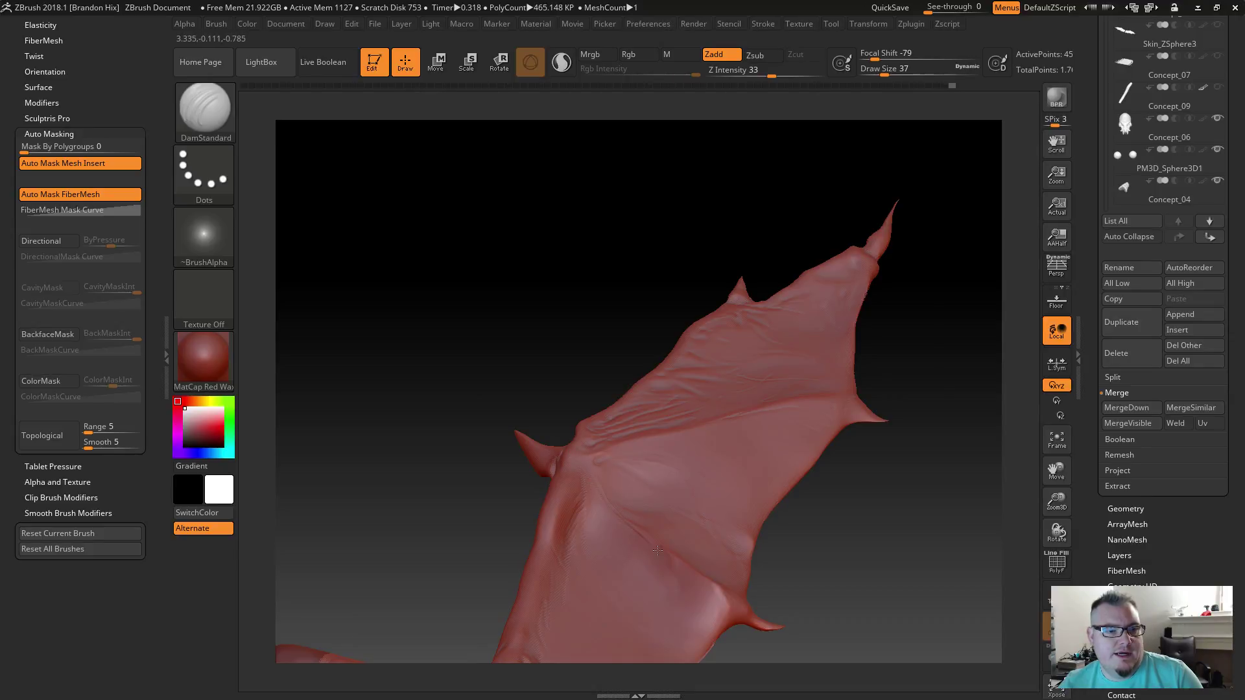
drag(794, 601, 693, 480)
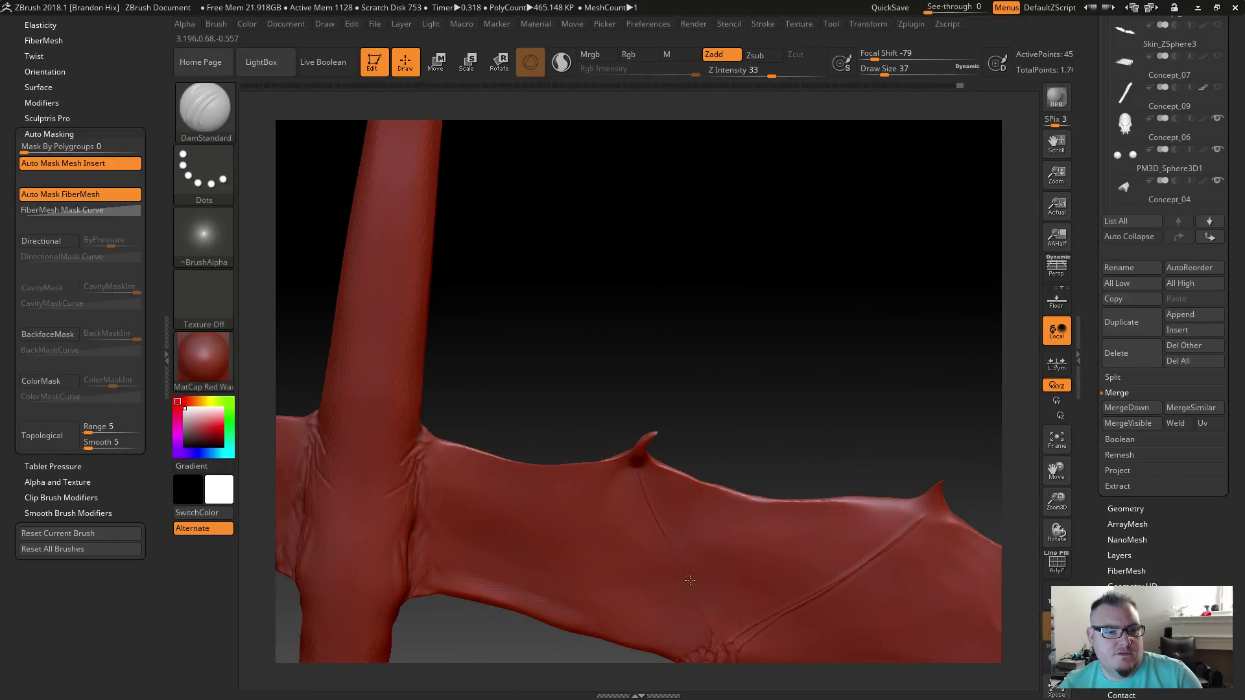
drag(590, 415, 633, 460)
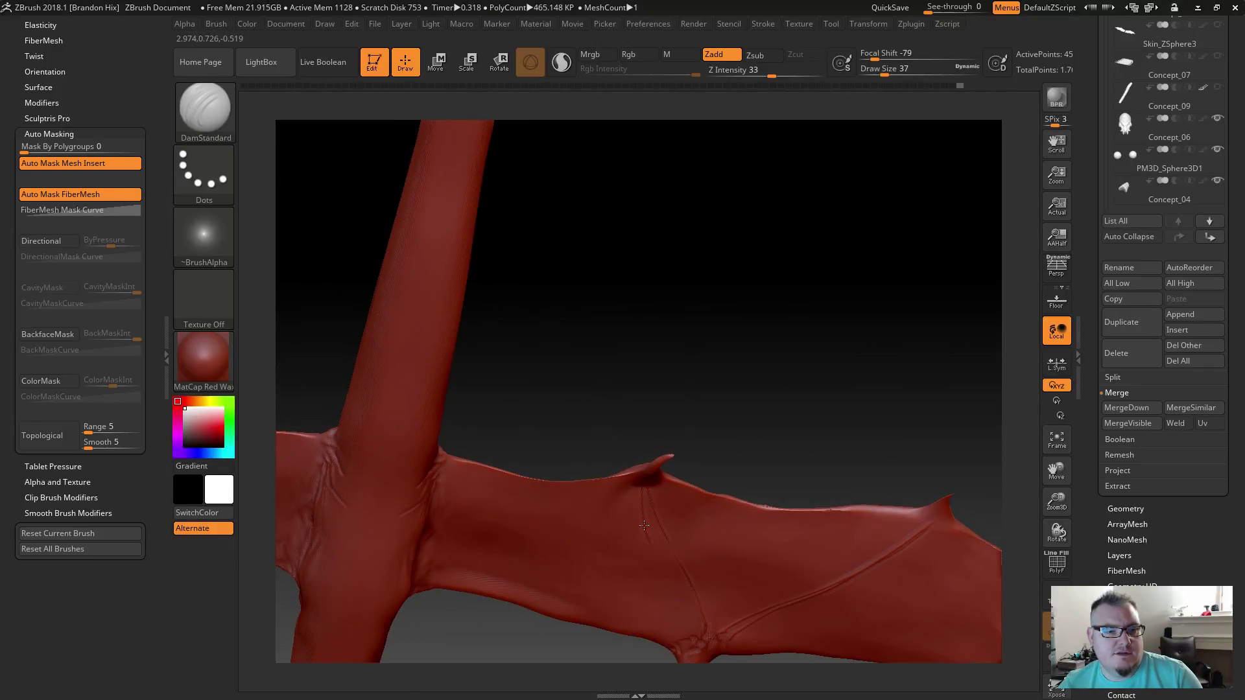
mouse_move(592, 431)
mouse_down()
mouse_move(603, 530)
mouse_move(674, 453)
mouse_move(692, 253)
mouse_up()
Step: Soften the new finger-bone line on the underside with Smooth at draw size 68
key(s)
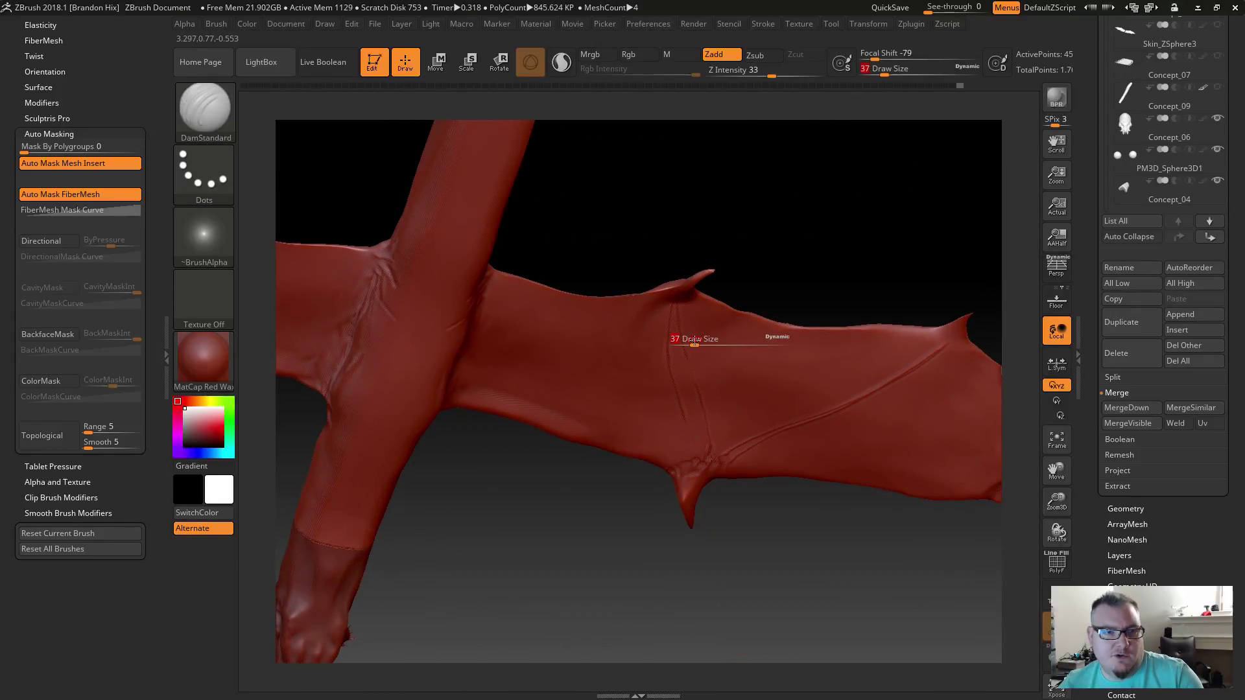
drag(694, 346, 712, 346)
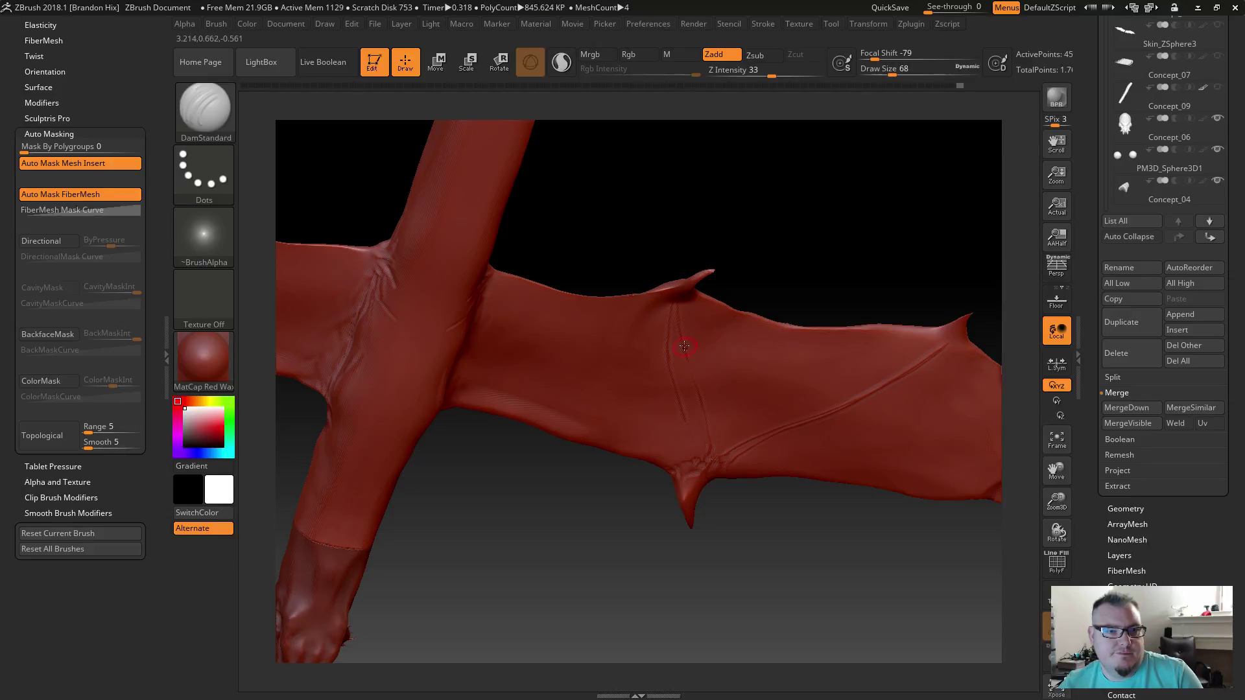
key(shift)
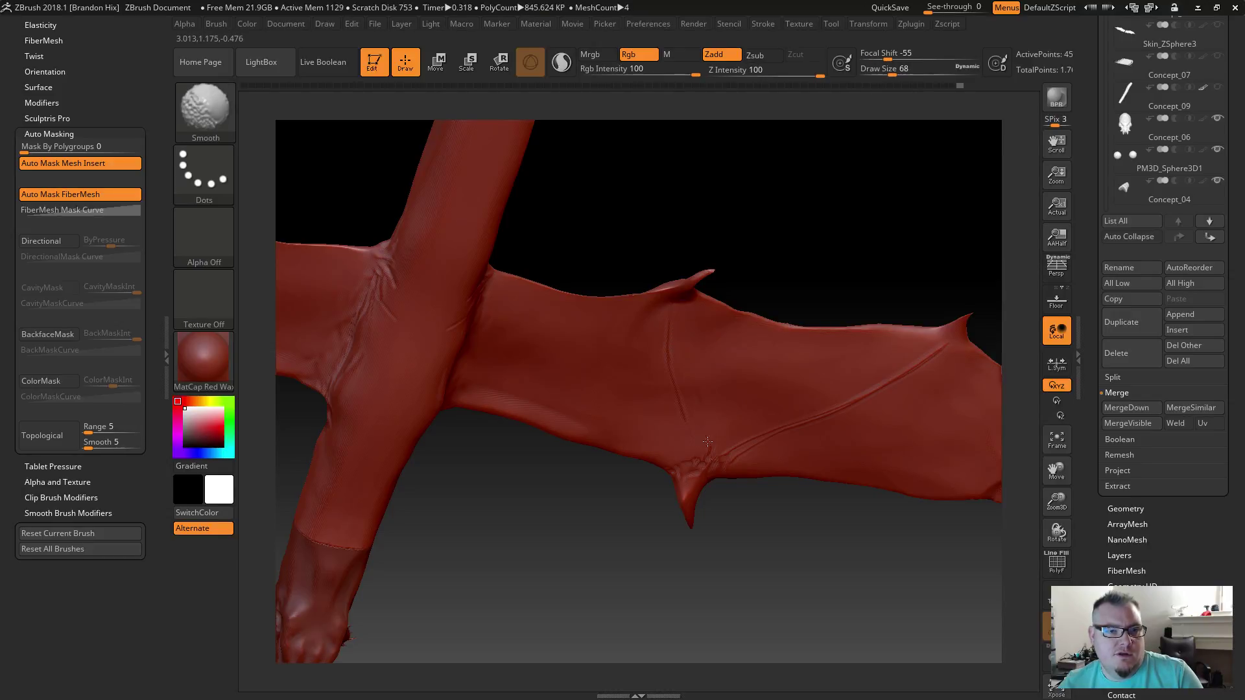
mouse_move(822, 326)
mouse_down()
mouse_move(828, 245)
mouse_move(823, 259)
mouse_up()
key(shift)
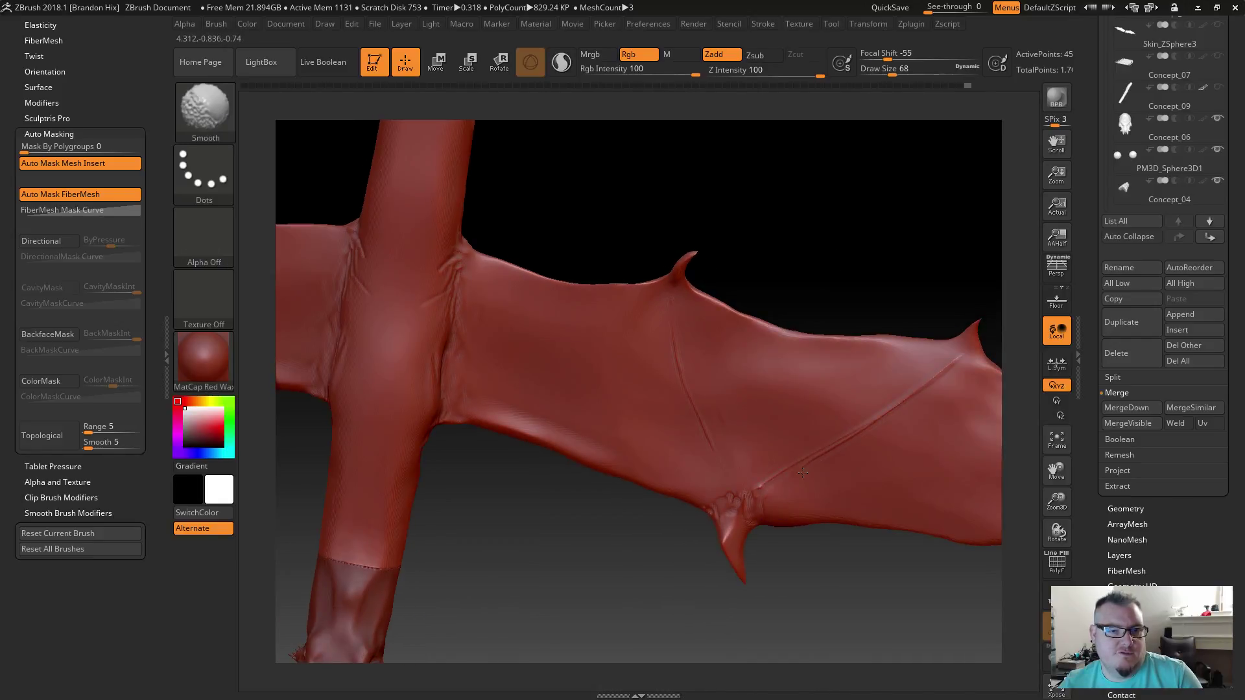
drag(875, 286, 934, 338)
Step: Refine the upper side of the wing membrane around the inner rear claw using Inflat in subtract mode at draw size 422
drag(794, 283, 819, 487)
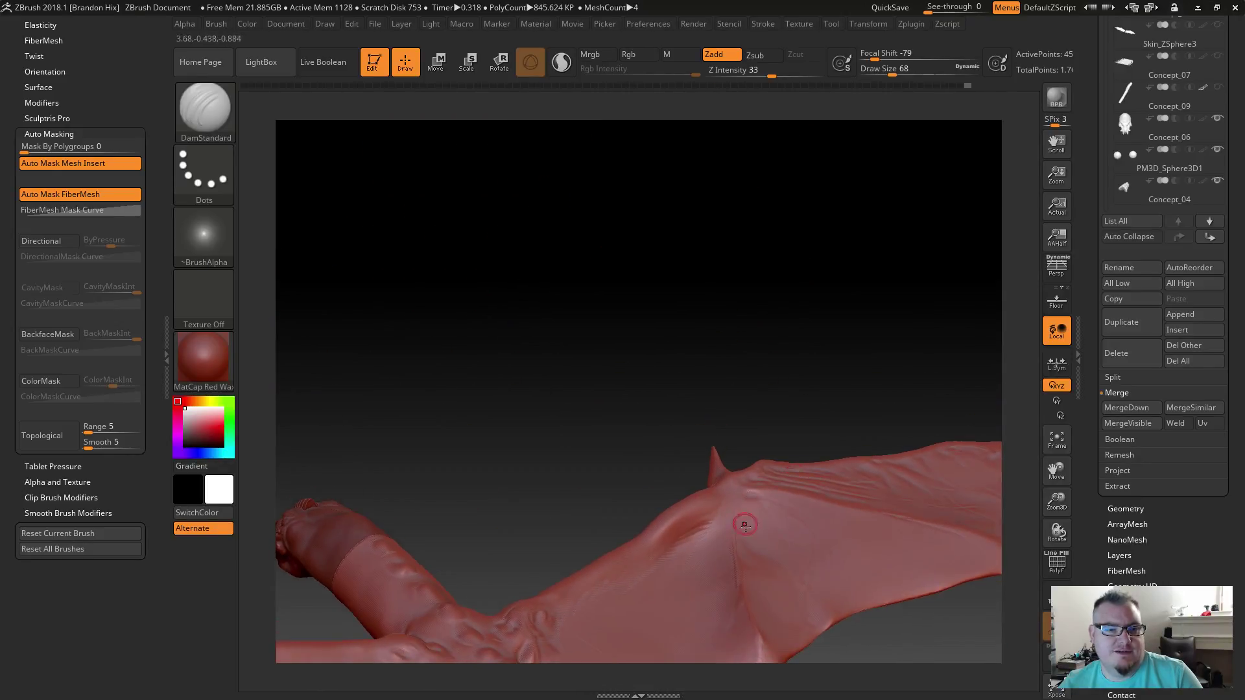
drag(626, 414, 590, 275)
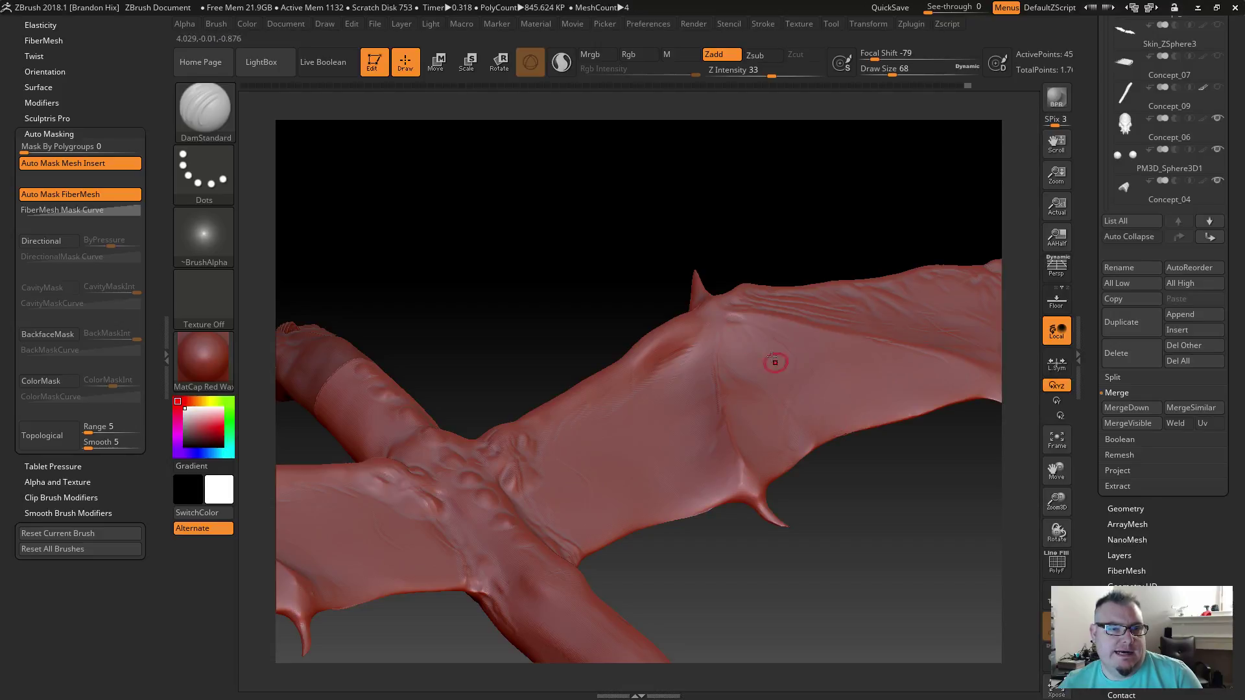
drag(619, 300, 667, 262)
drag(827, 217, 701, 319)
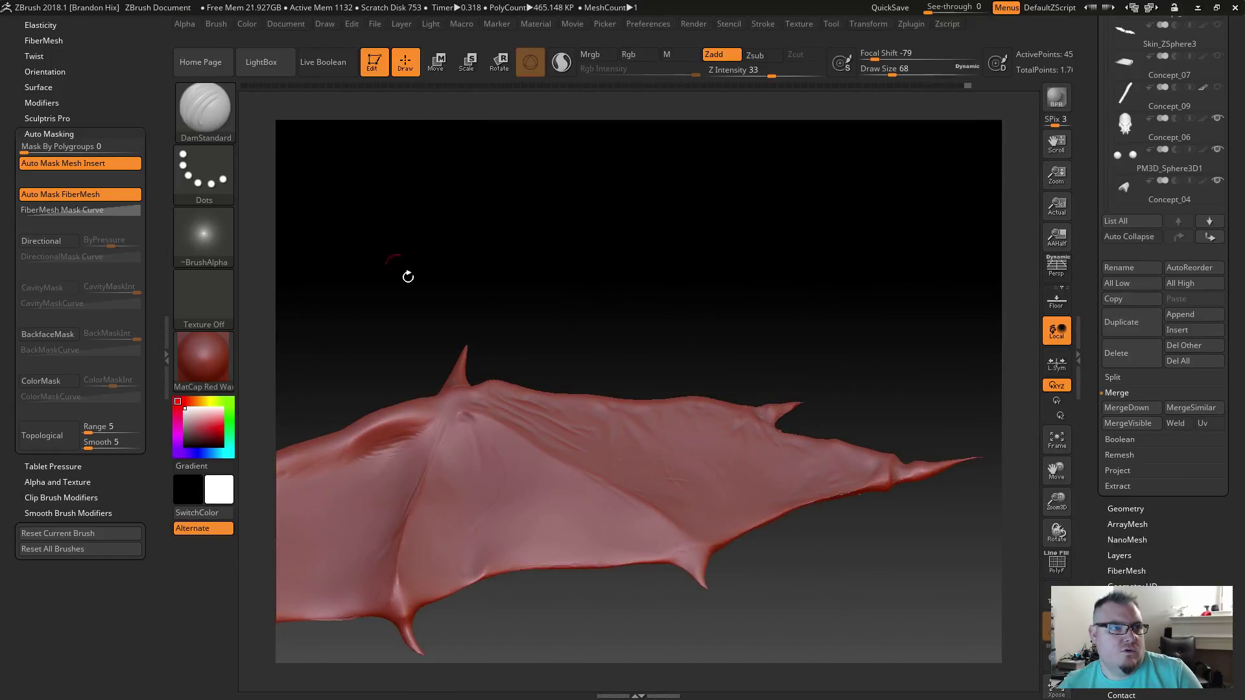
drag(407, 277, 656, 271)
key(b)
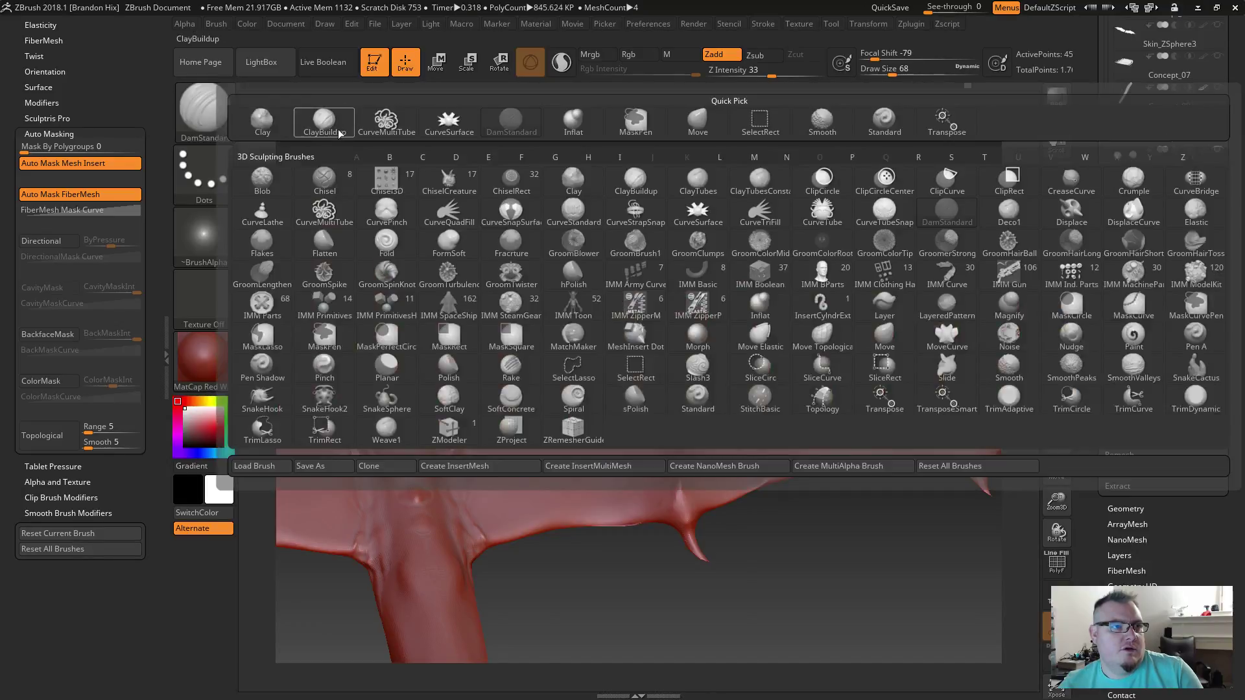
click(629, 122)
key(s)
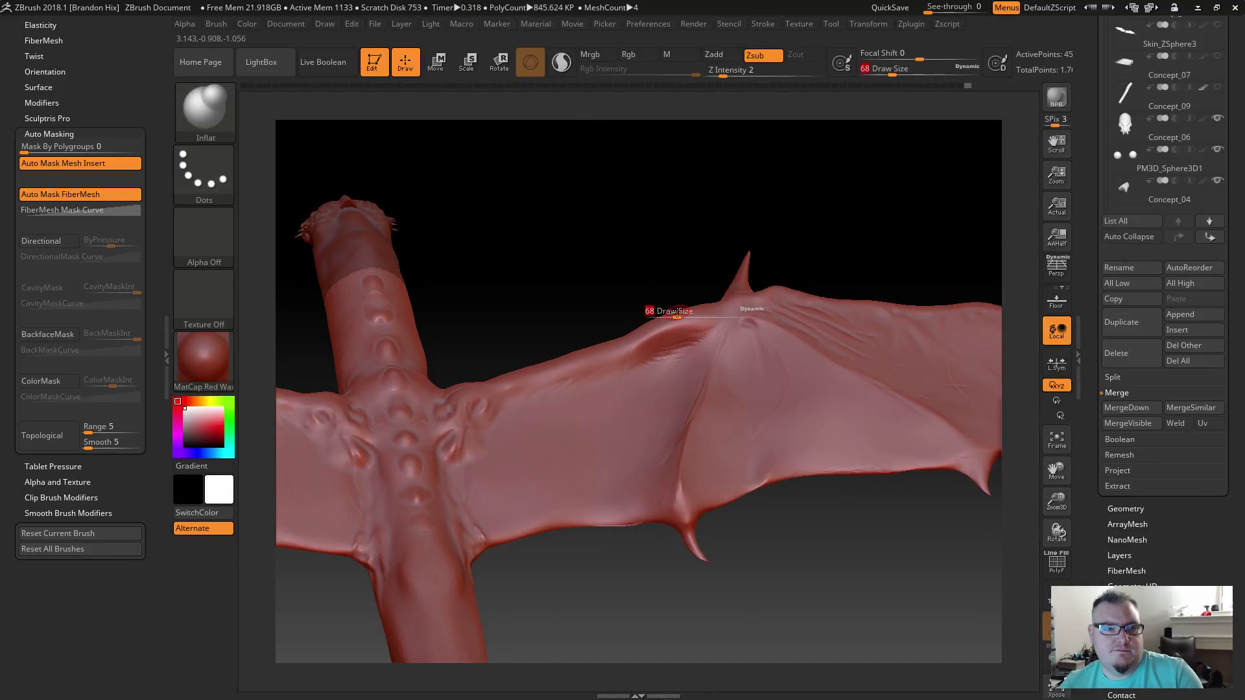
drag(676, 319, 719, 318)
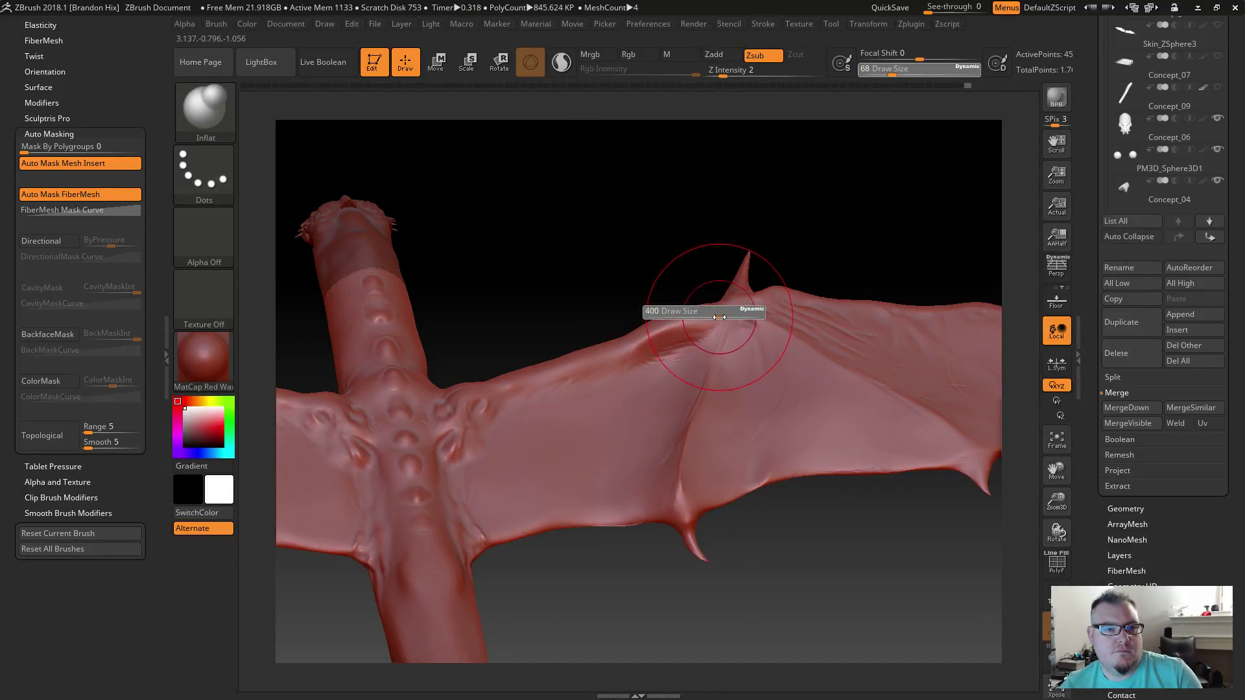
mouse_move(547, 339)
mouse_down()
mouse_move(542, 167)
mouse_move(528, 281)
mouse_move(616, 264)
mouse_move(464, 264)
mouse_move(633, 239)
mouse_move(596, 123)
mouse_move(631, 303)
mouse_up()
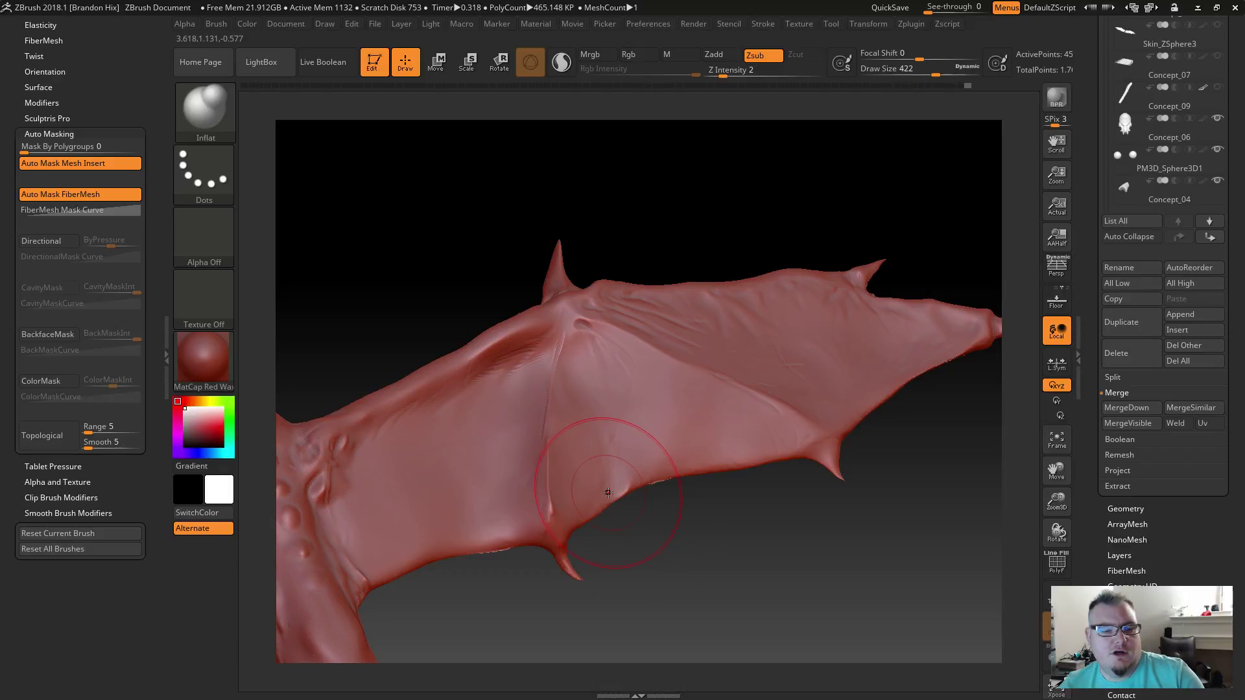
Step: Reduce the draw size to 197 and smooth out the bump on the membrane's rear edge beside the inner rear claw
key(s)
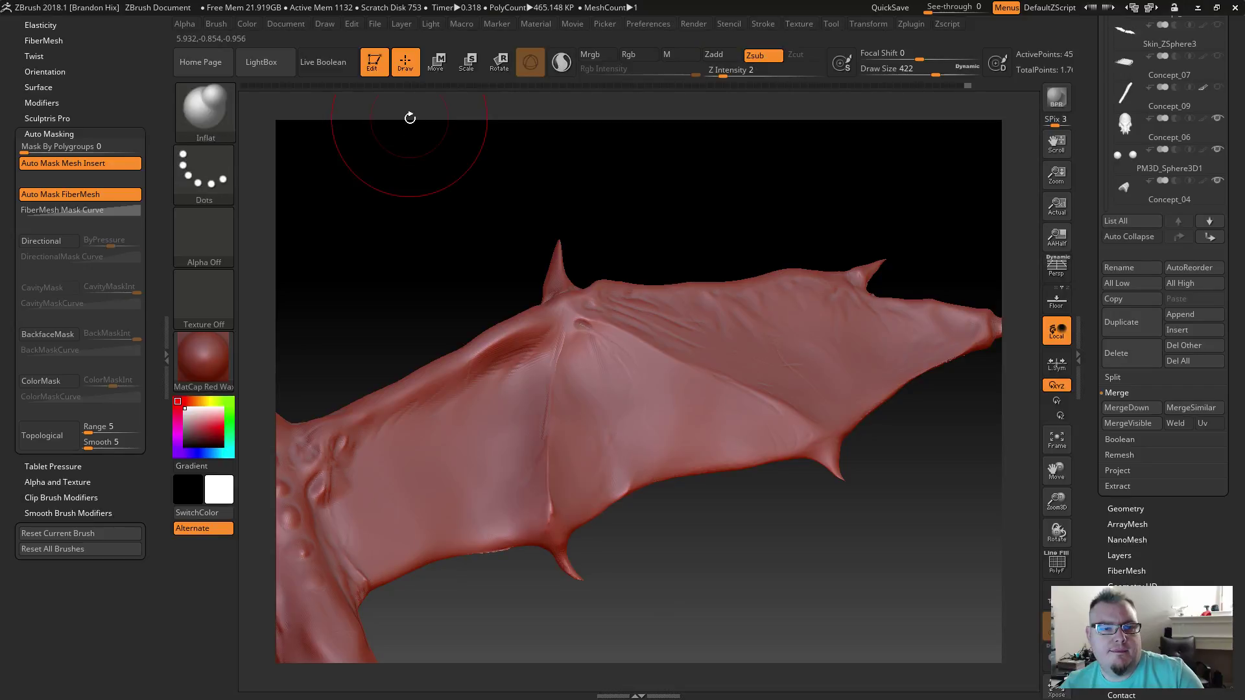
drag(936, 75, 913, 75)
mouse_move(681, 244)
mouse_down()
mouse_move(751, 256)
mouse_move(735, 365)
mouse_move(680, 428)
mouse_up()
key(shift)
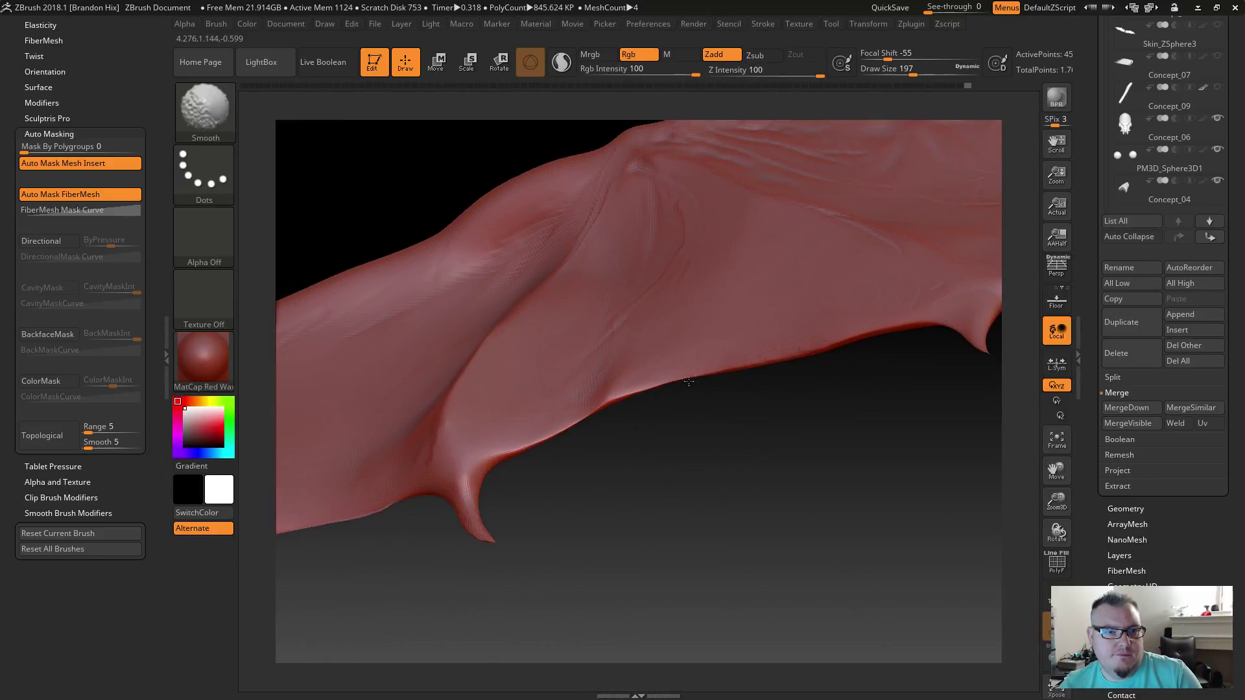
mouse_move(611, 453)
mouse_down()
mouse_move(622, 415)
mouse_move(633, 425)
mouse_up()
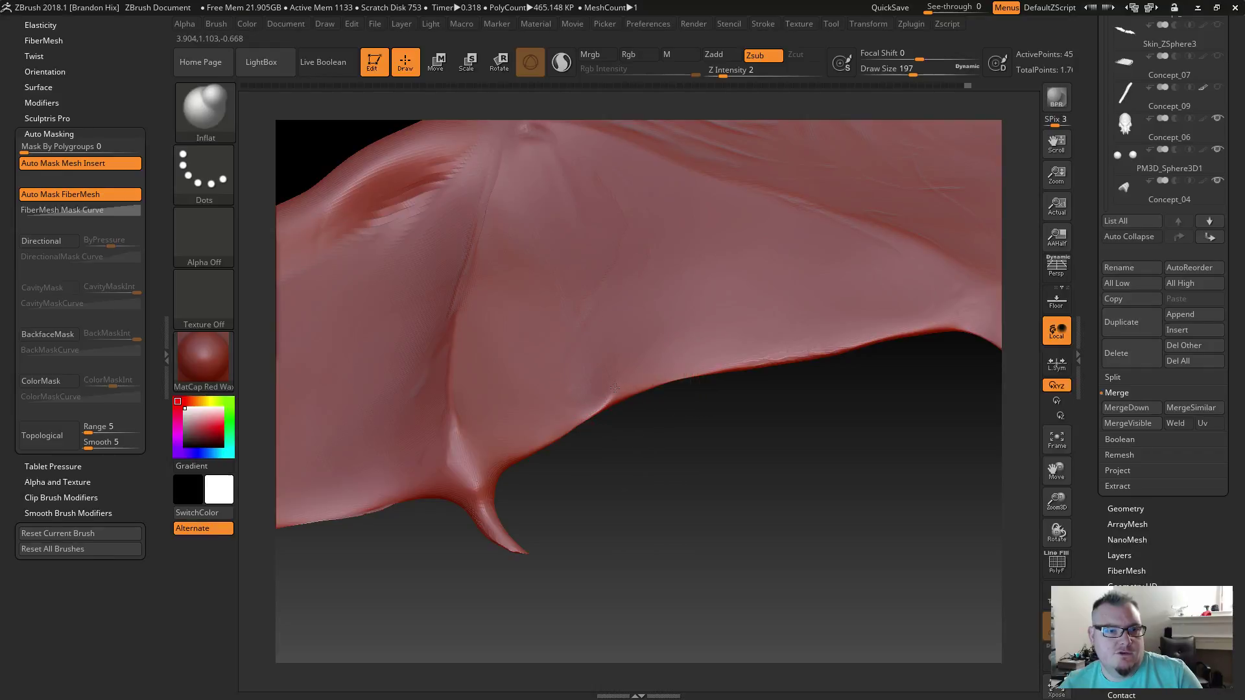
drag(617, 452, 605, 387)
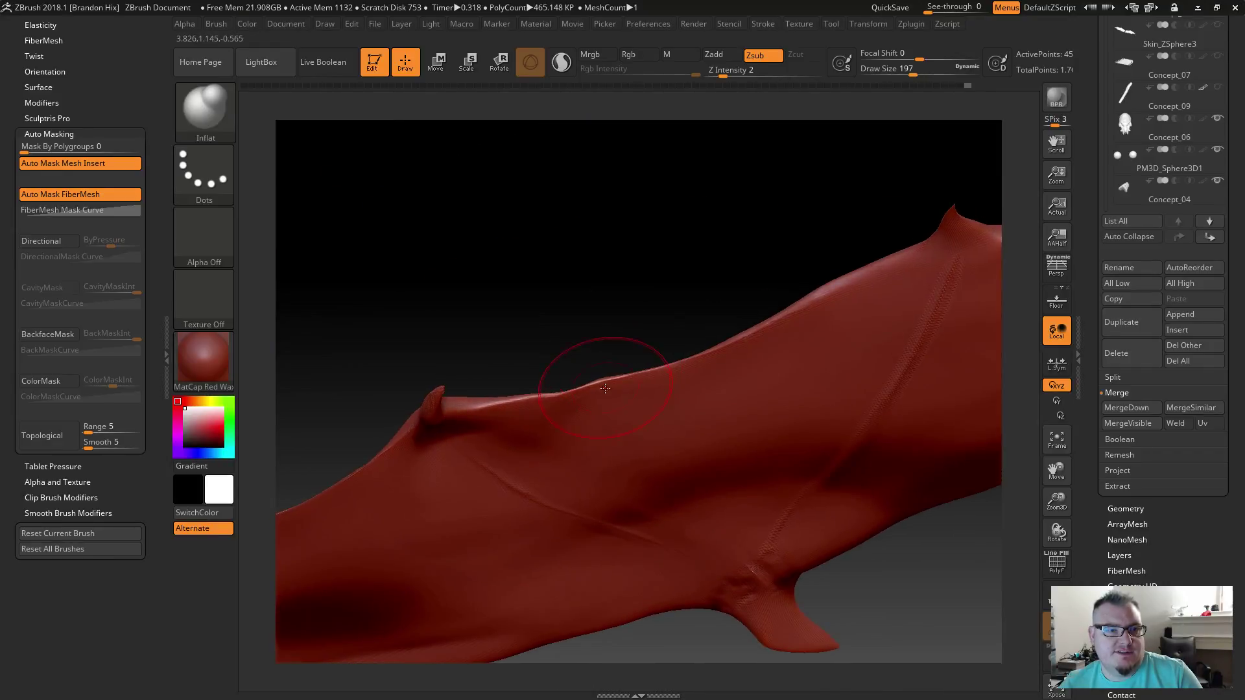
drag(619, 326, 617, 330)
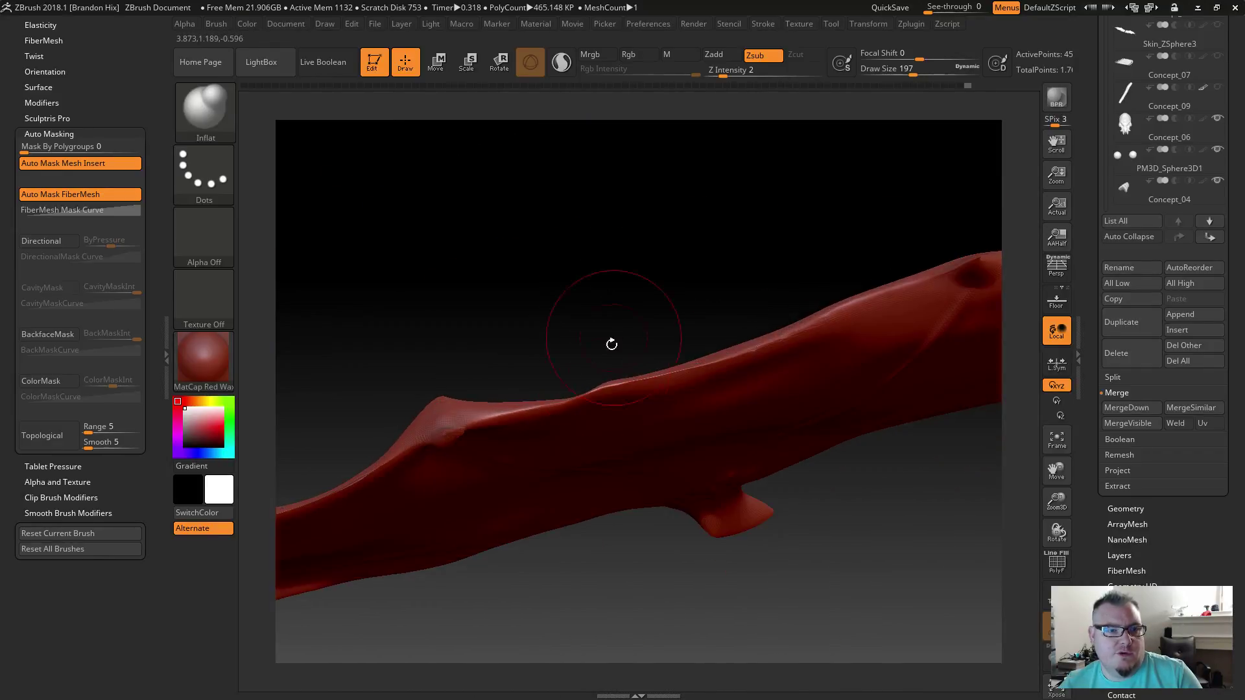
key(shift)
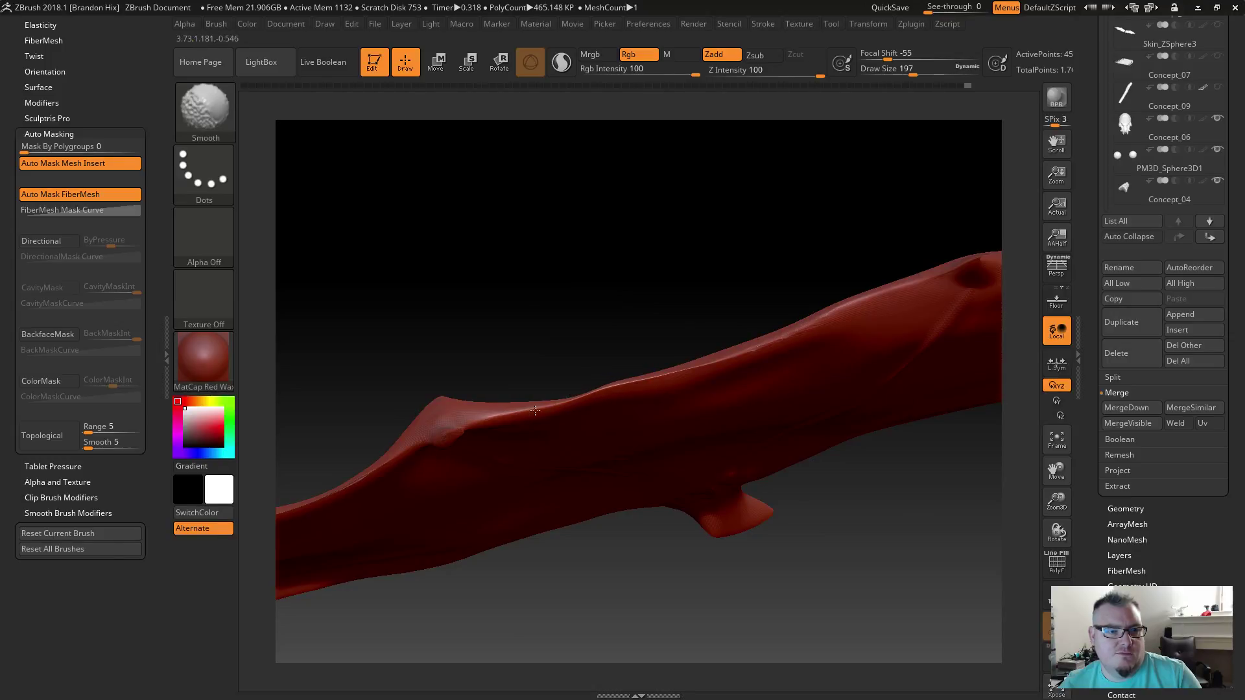
mouse_move(569, 289)
mouse_down()
mouse_move(553, 406)
mouse_move(497, 426)
mouse_up()
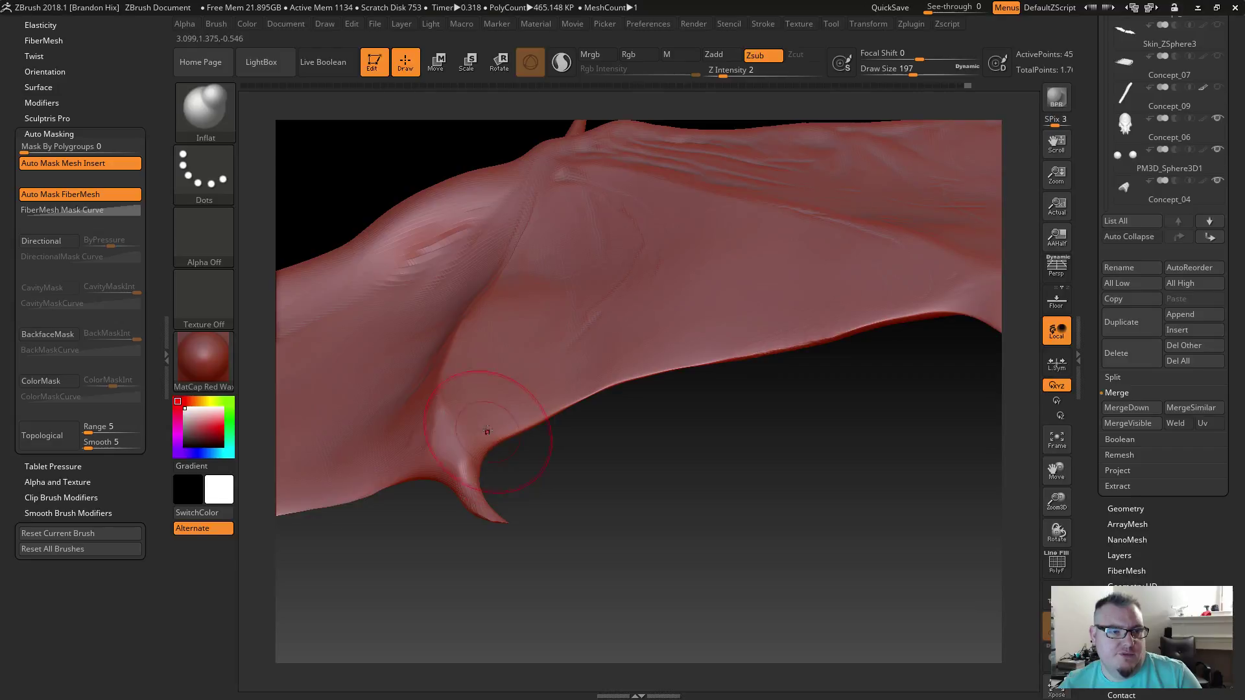
Step: Smooth the membrane's rear edge from the inner rear claw to the outer rear claw and check it edge-on
key(shift)
mouse_move(553, 503)
mouse_down()
mouse_move(659, 472)
mouse_move(629, 472)
mouse_up()
drag(731, 436, 775, 361)
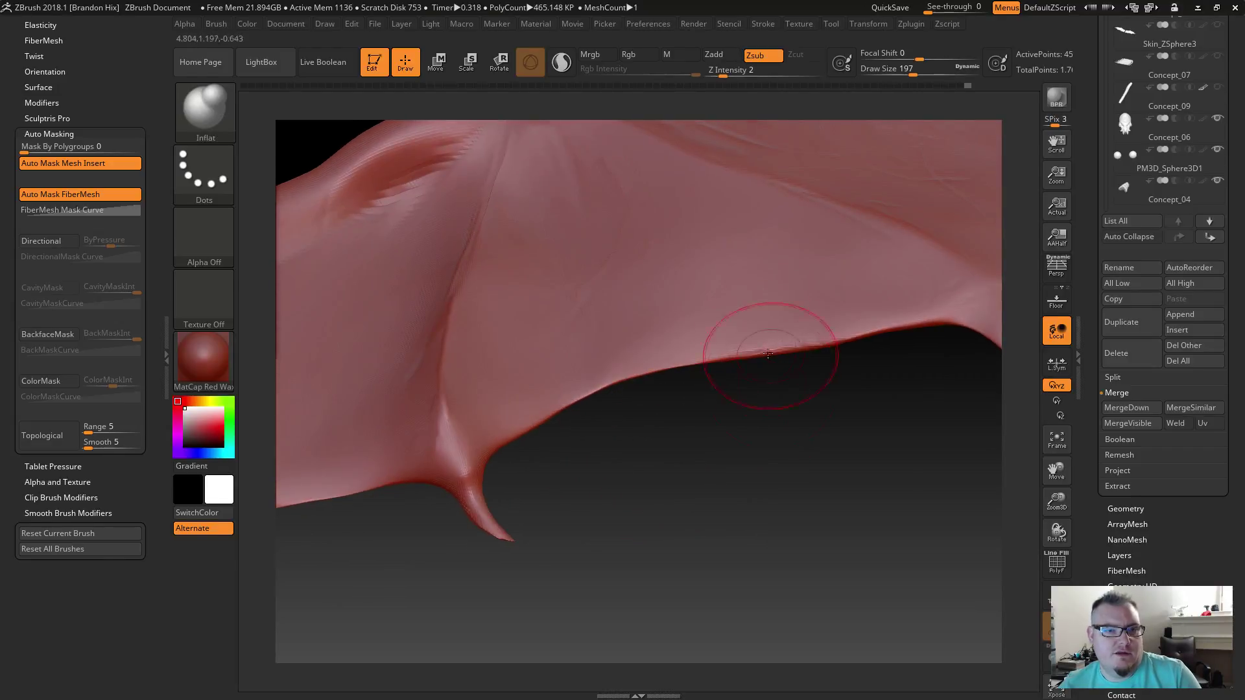
key(shift)
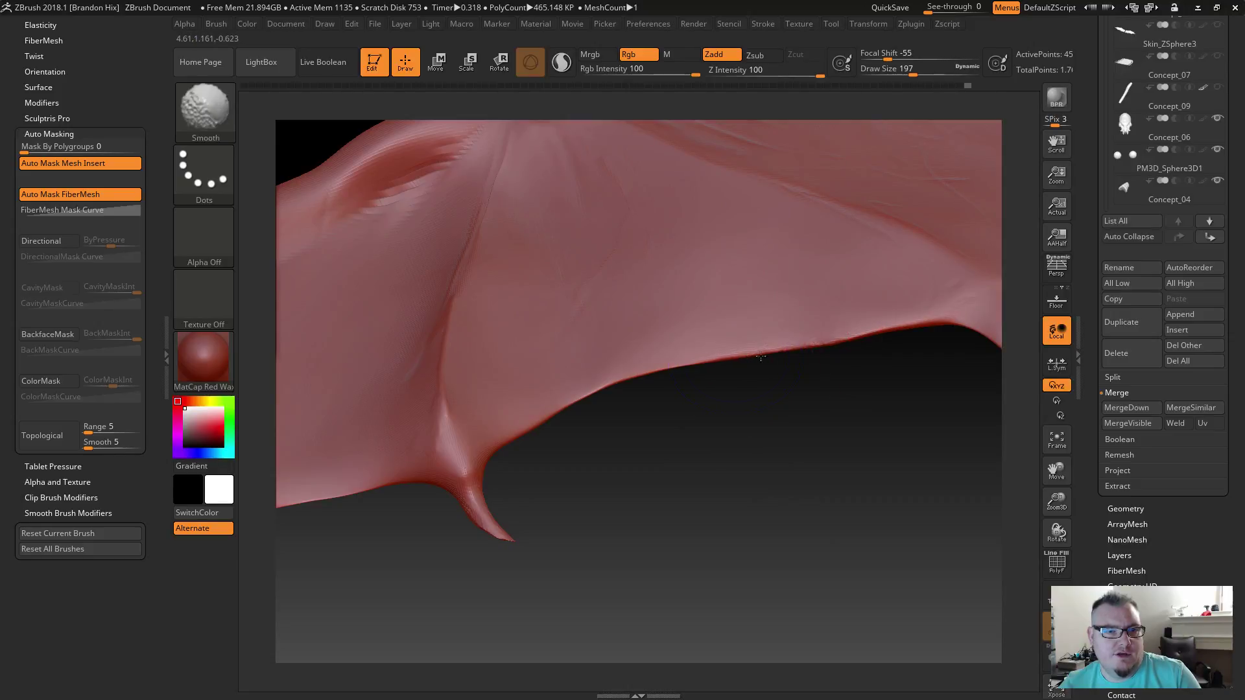
drag(836, 383, 821, 411)
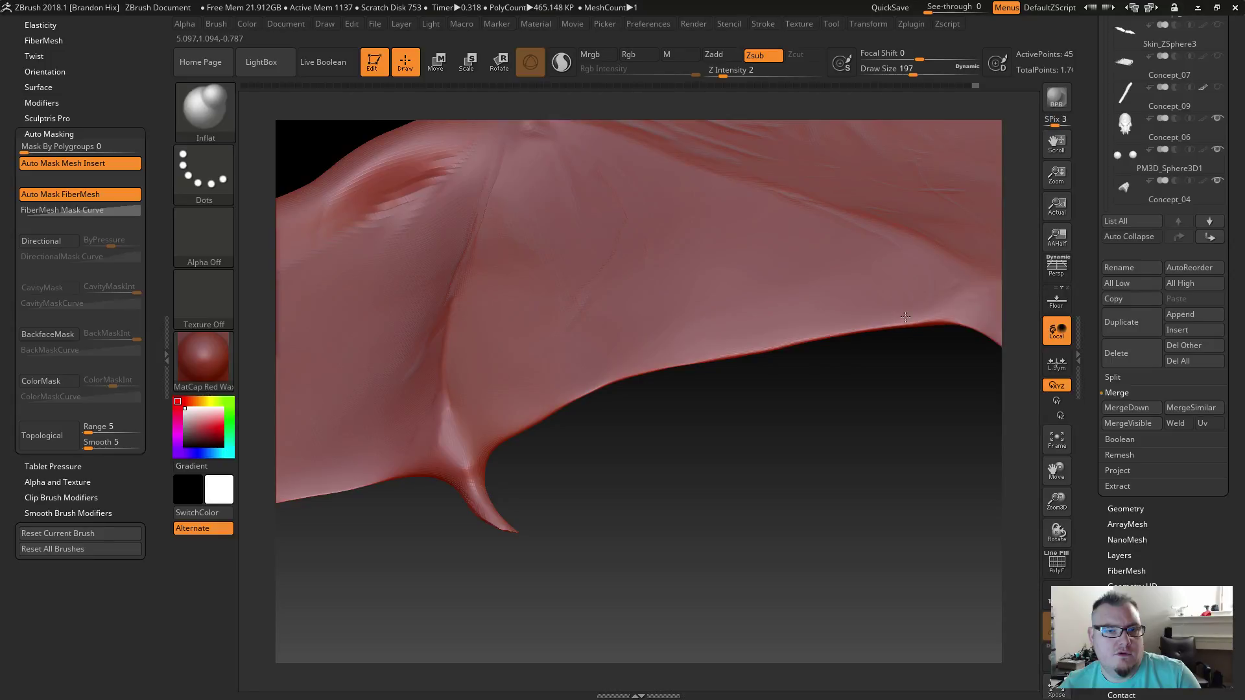
drag(834, 348, 818, 317)
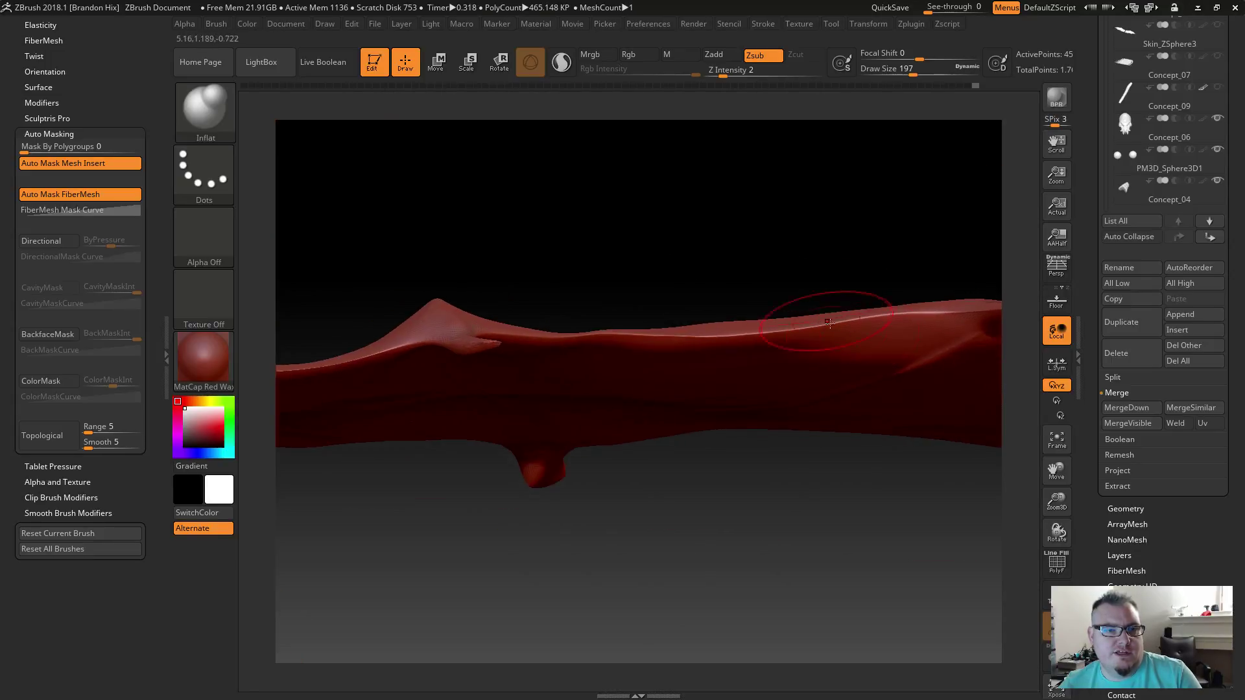
drag(834, 411, 831, 360)
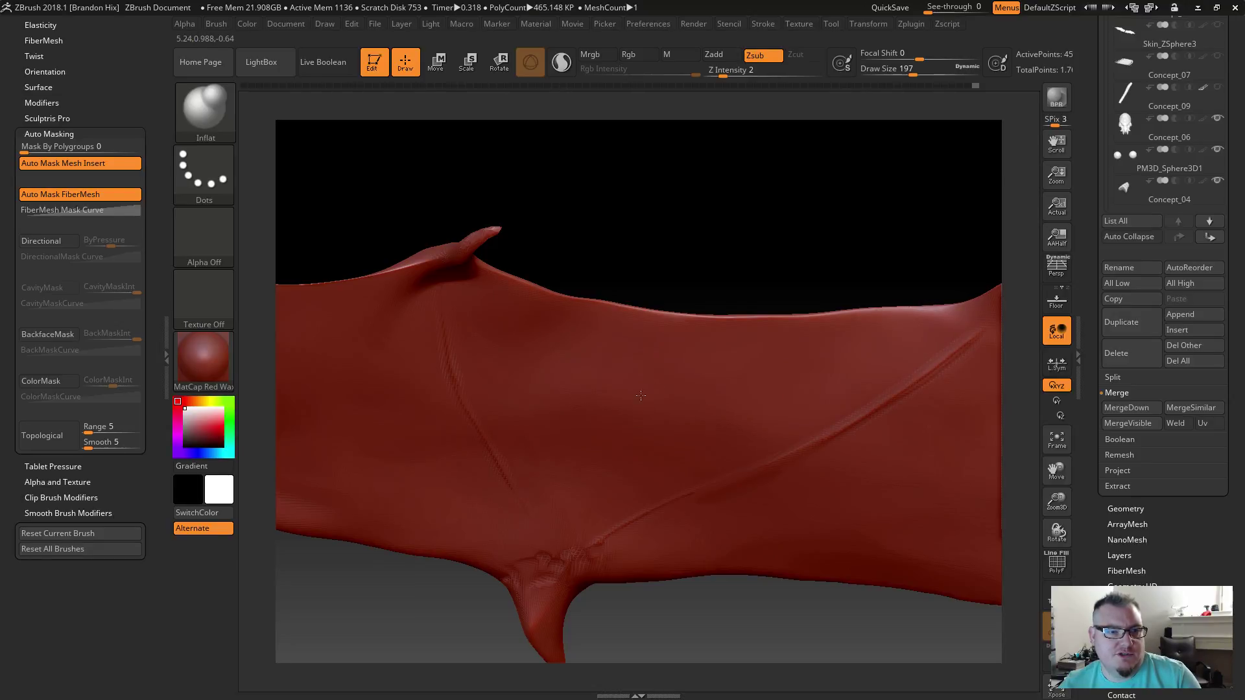
Step: Set Inflat's Z Intensity to 6 and refine the upper membrane between the two rear claws in subtract mode
drag(655, 209, 589, 339)
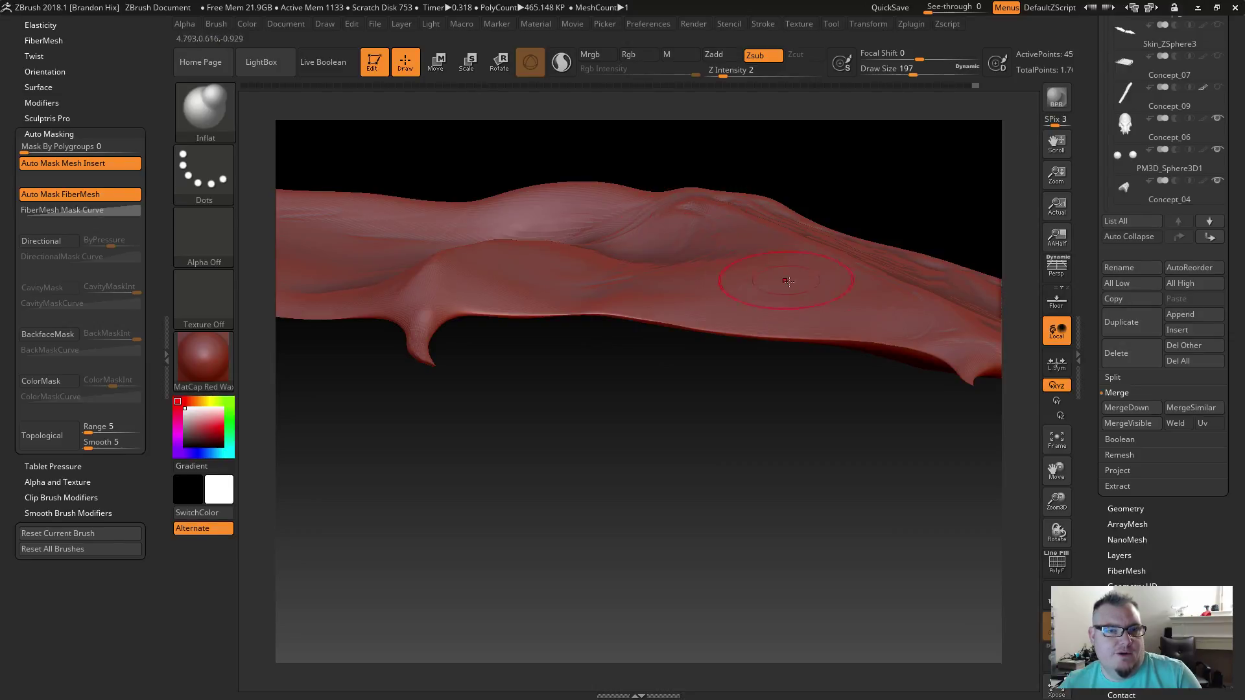
drag(814, 309, 722, 328)
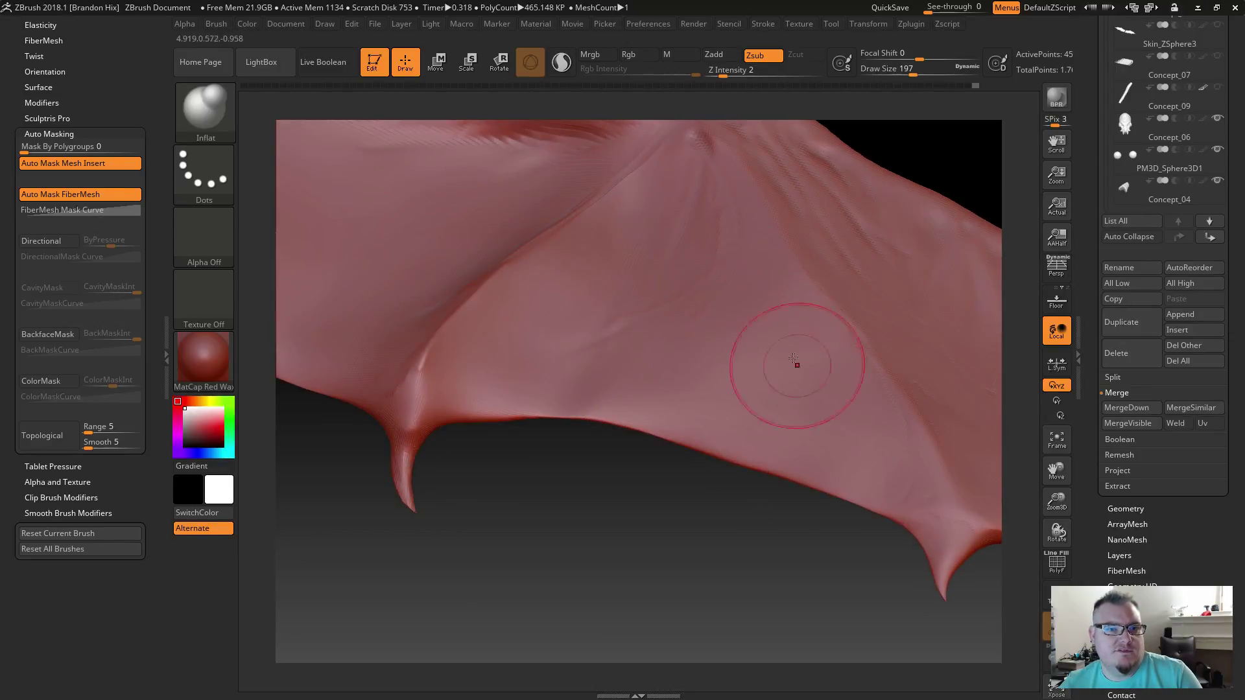
click(724, 70)
key(BackSpace)
text(6)
key(Return)
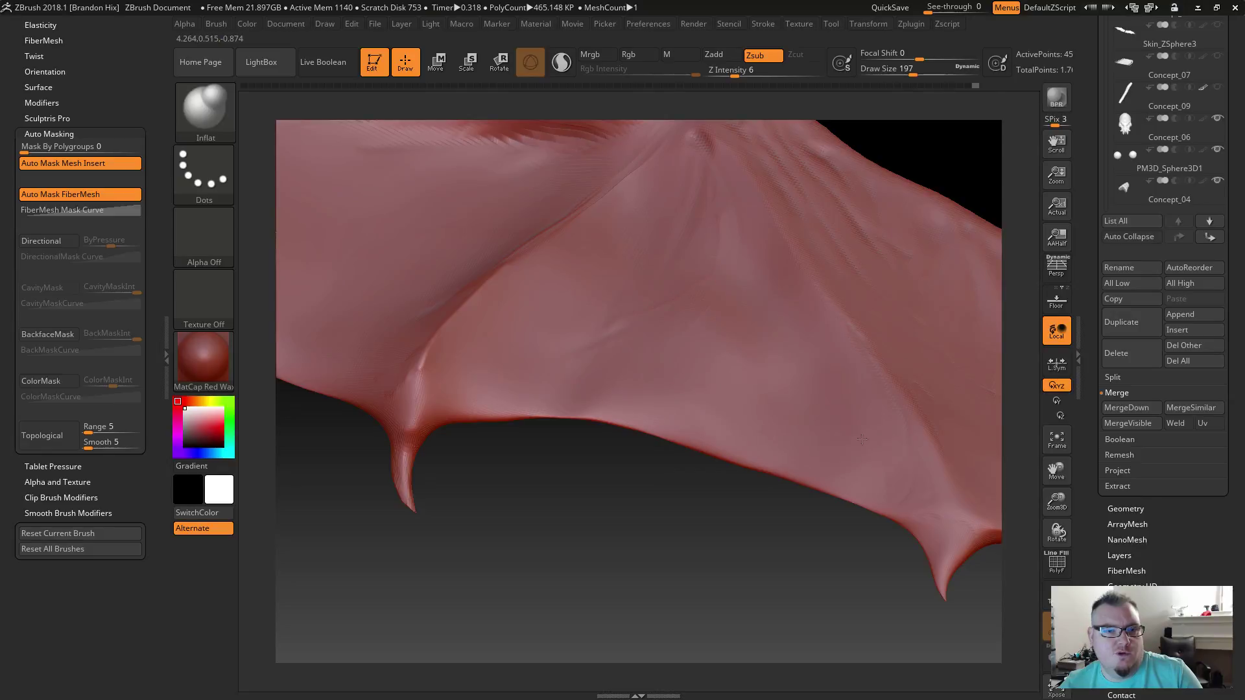
Step: Hollow the underside membrane between the two finger-bone lines with Inflat in subtract mode and smooth the transitions
mouse_move(739, 573)
mouse_down()
mouse_move(744, 495)
mouse_move(856, 272)
mouse_move(648, 494)
mouse_up()
drag(511, 327, 515, 337)
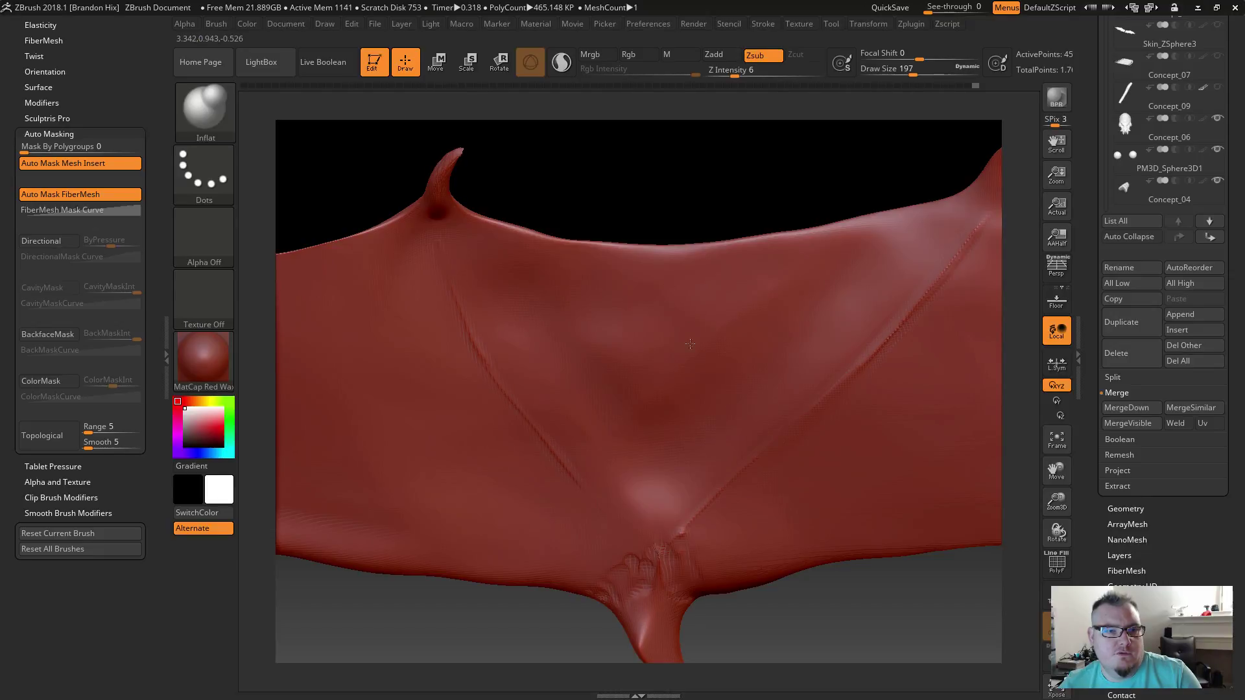
key(shift)
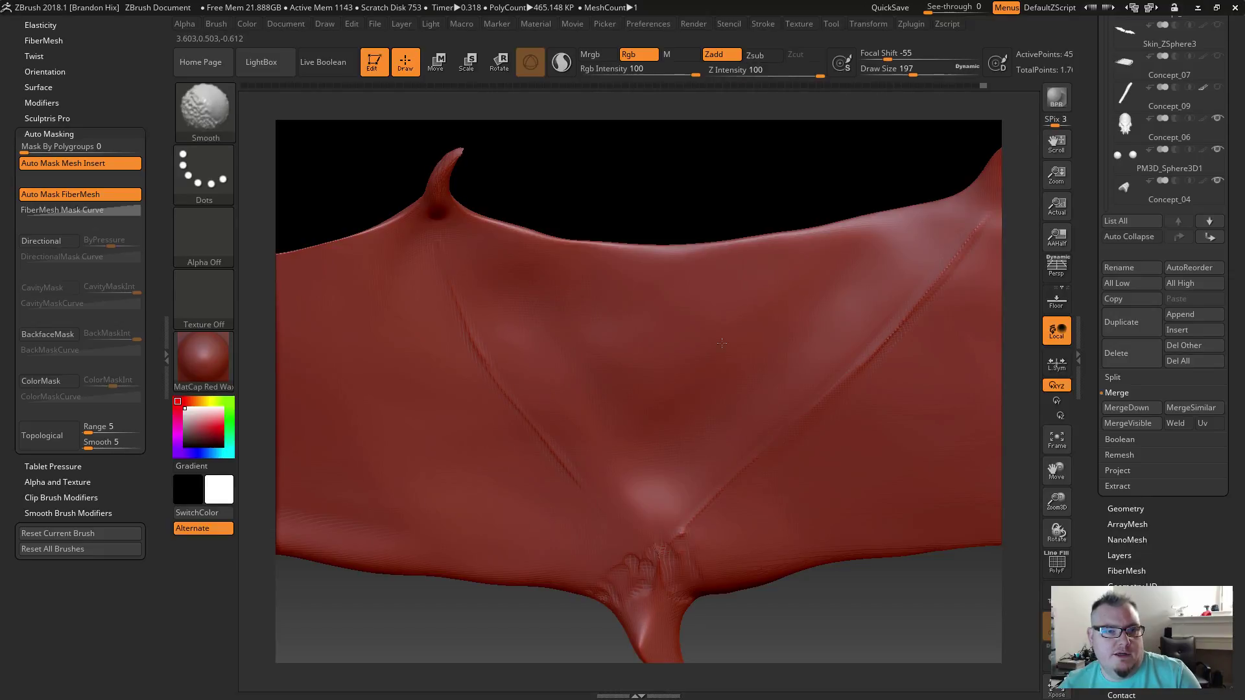
shift+drag(596, 413, 524, 309)
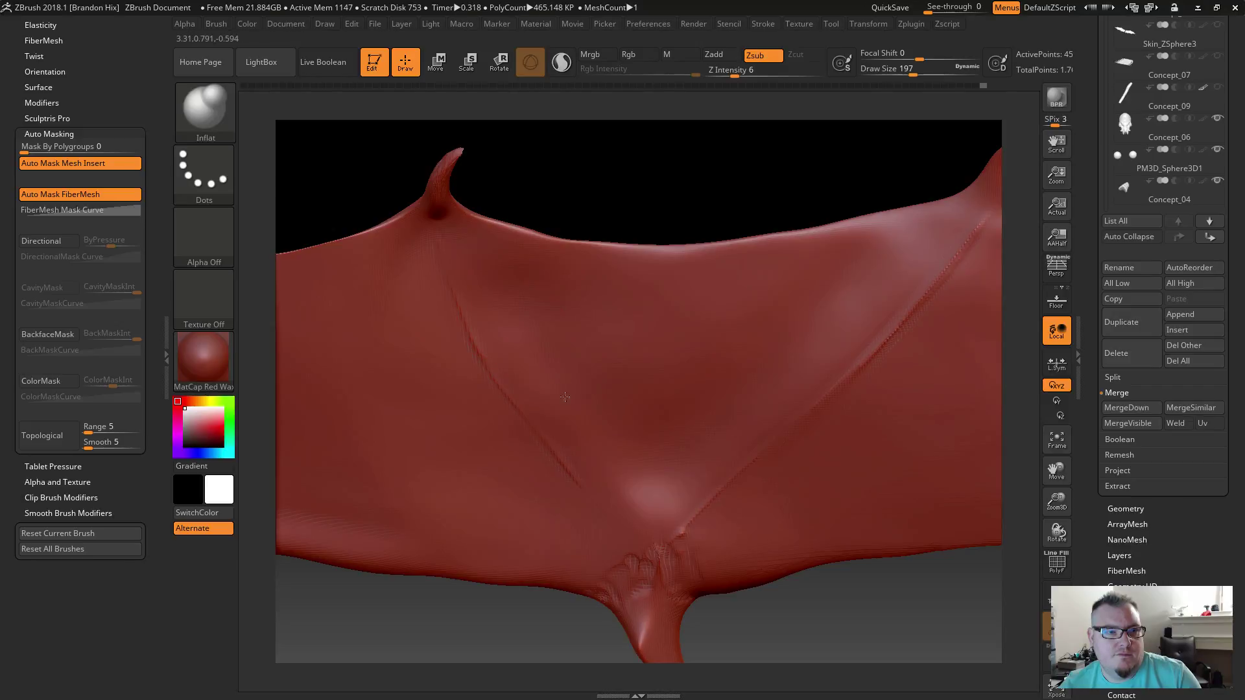
drag(641, 489, 639, 505)
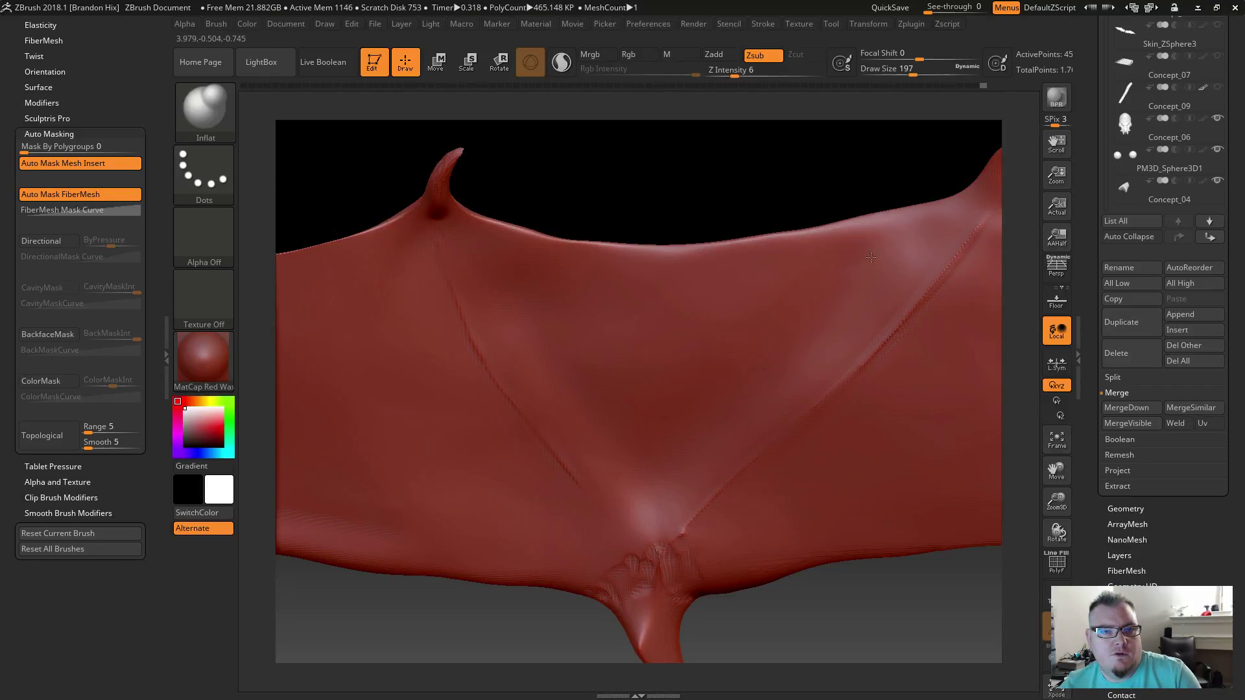
key(shift)
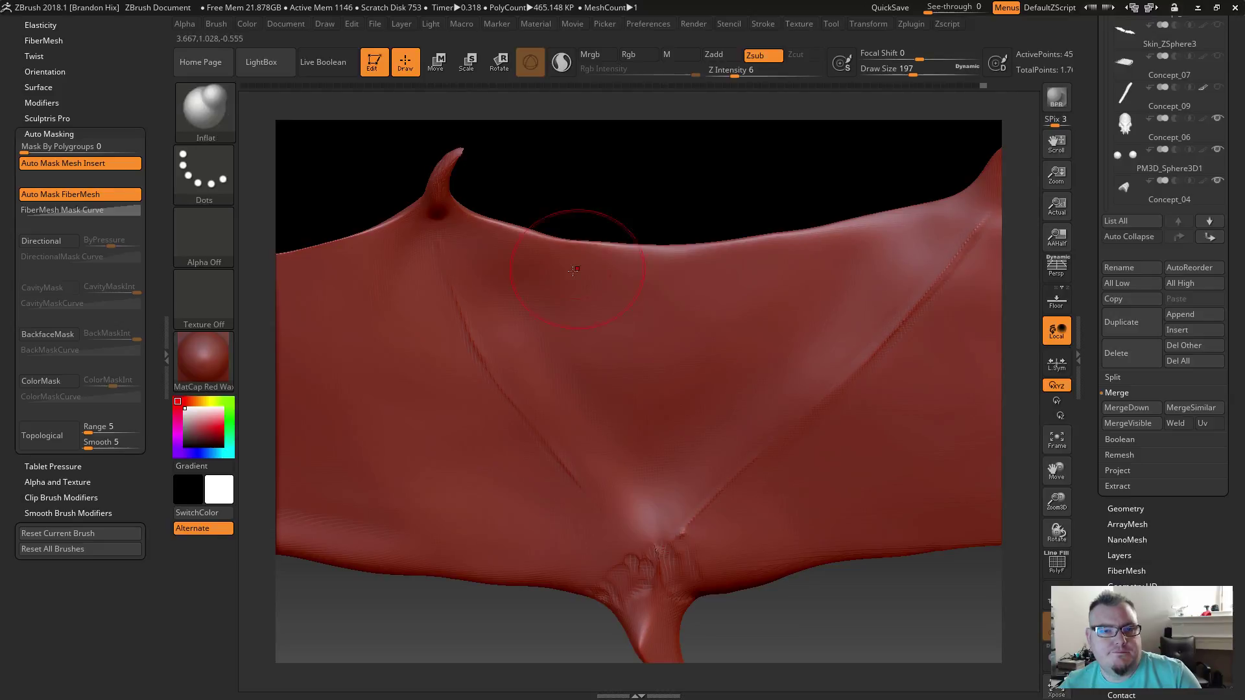
mouse_move(709, 153)
alt+mouse_down()
mouse_move(658, 189)
mouse_move(760, 457)
mouse_move(739, 386)
mouse_move(706, 437)
alt+mouse_up()
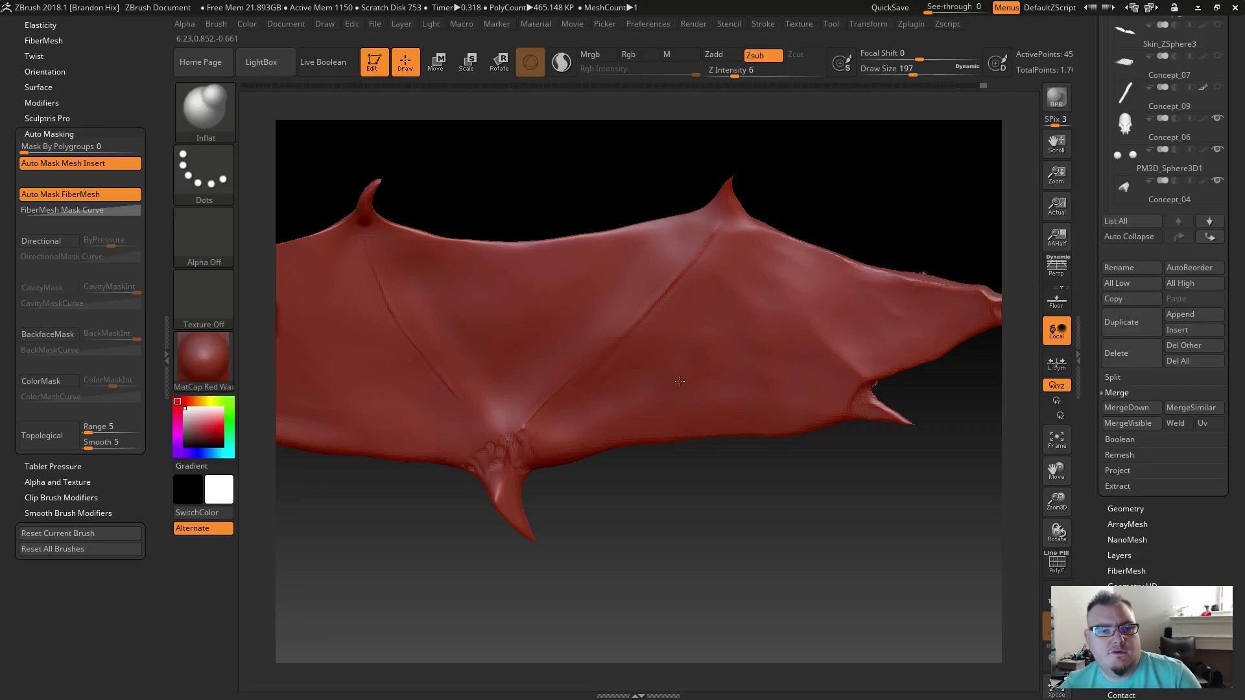
Step: Set Inflat's Z Intensity to 2 and smooth the membrane's rear edge between the outer rear claw and the wing tip
mouse_move(650, 372)
right_down()
mouse_move(695, 422)
mouse_move(716, 382)
mouse_move(727, 307)
right_up()
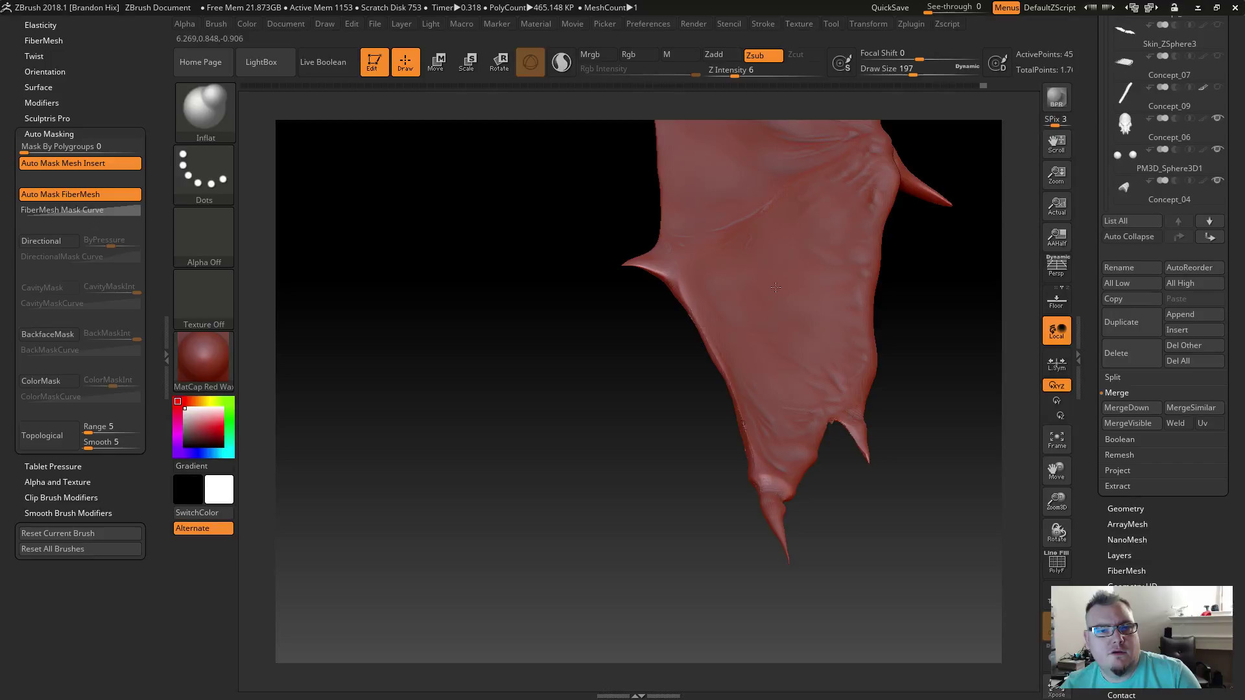
mouse_move(691, 309)
mouse_down()
mouse_move(660, 456)
mouse_move(745, 341)
mouse_move(739, 454)
mouse_move(823, 539)
mouse_move(792, 460)
mouse_move(830, 477)
mouse_move(843, 509)
mouse_move(819, 452)
mouse_up()
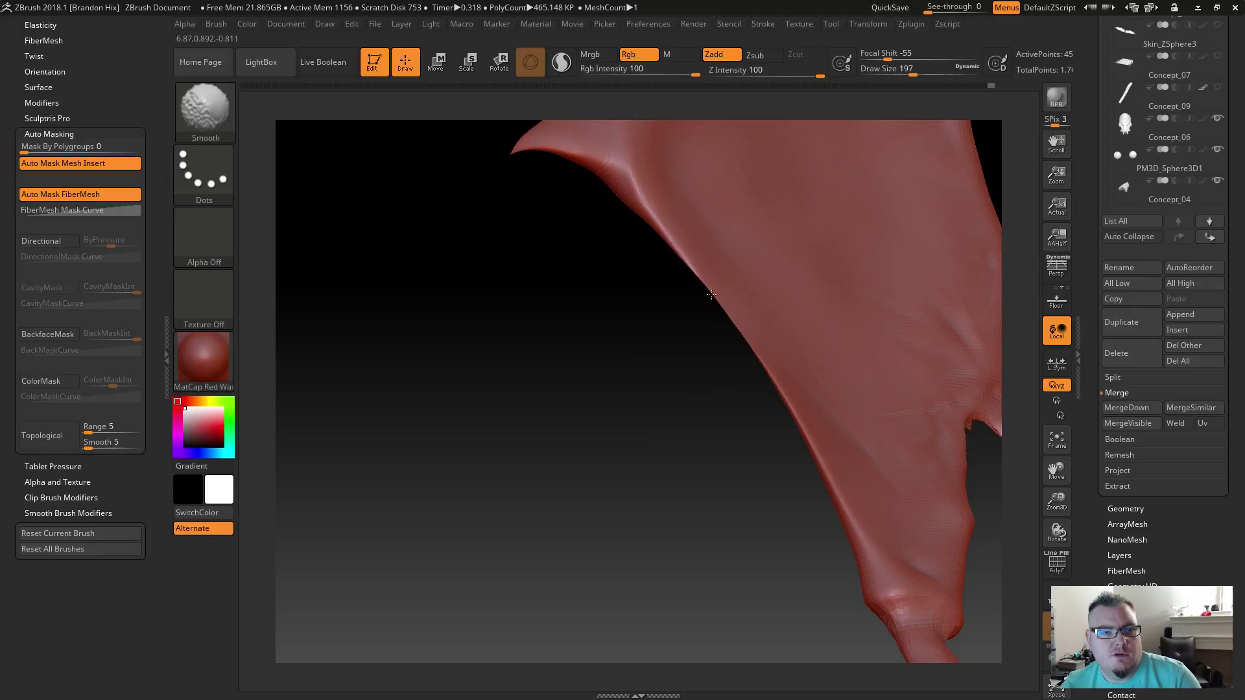
key(ctrl)
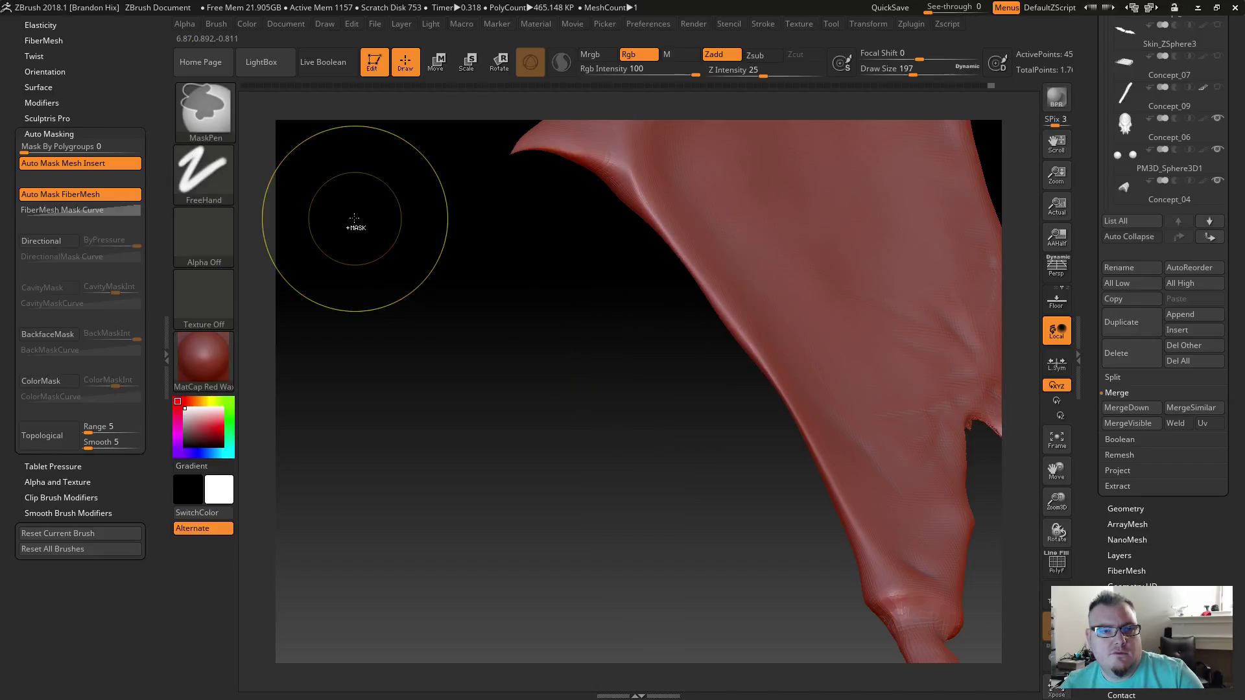
drag(735, 73, 721, 73)
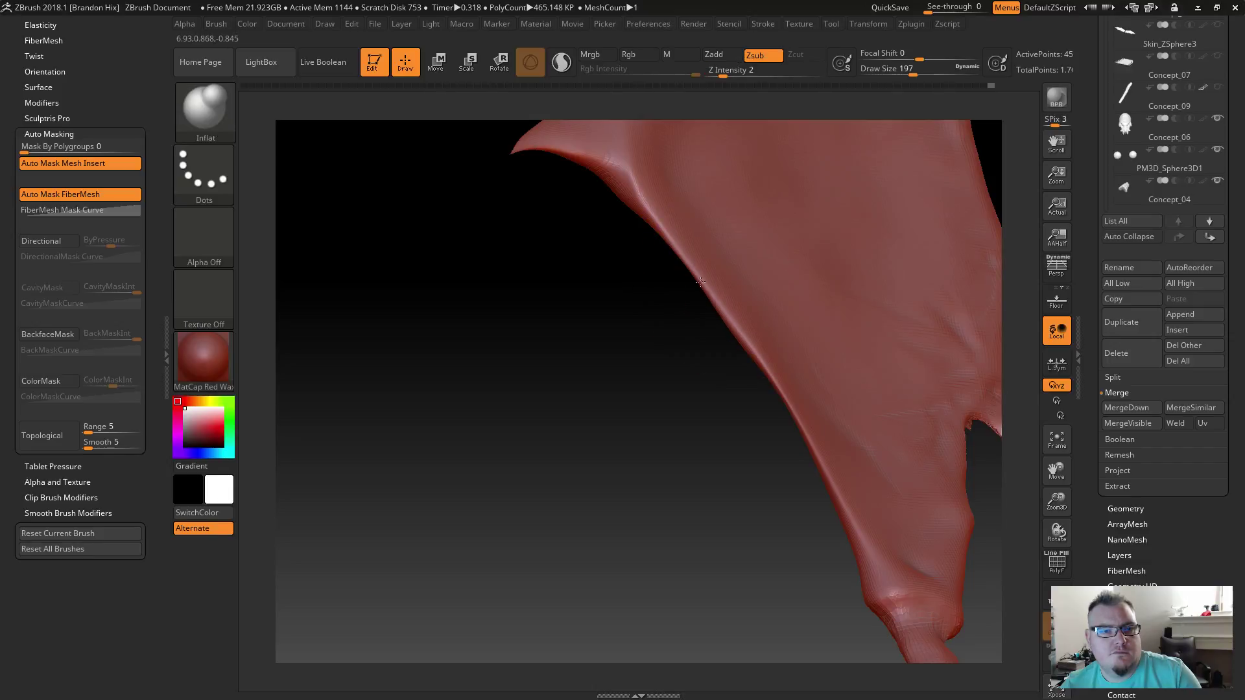
key(shift)
shift+drag(734, 311, 761, 407)
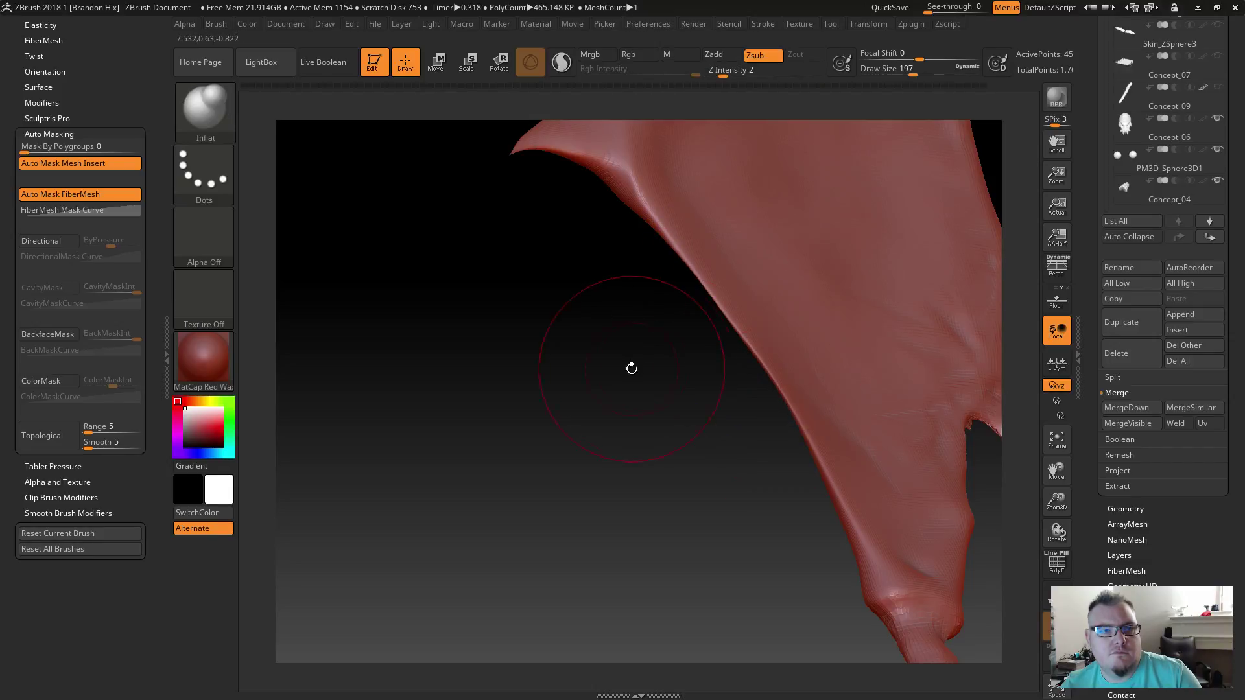
drag(634, 365, 610, 363)
mouse_move(638, 183)
mouse_down()
mouse_move(636, 207)
mouse_move(638, 191)
mouse_up()
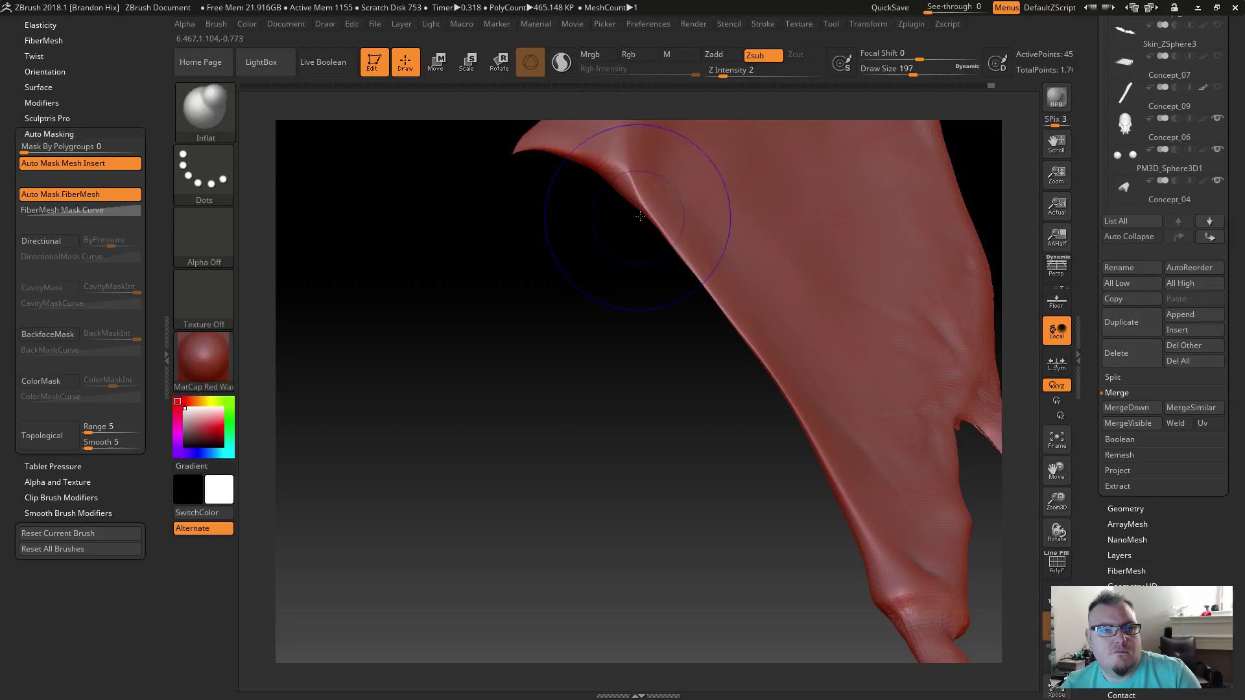
Step: Examine the wing edge-on and from both sides, and compare it with the reference drawing Dragon_Angle_Lines.png in Photos
drag(607, 338, 609, 364)
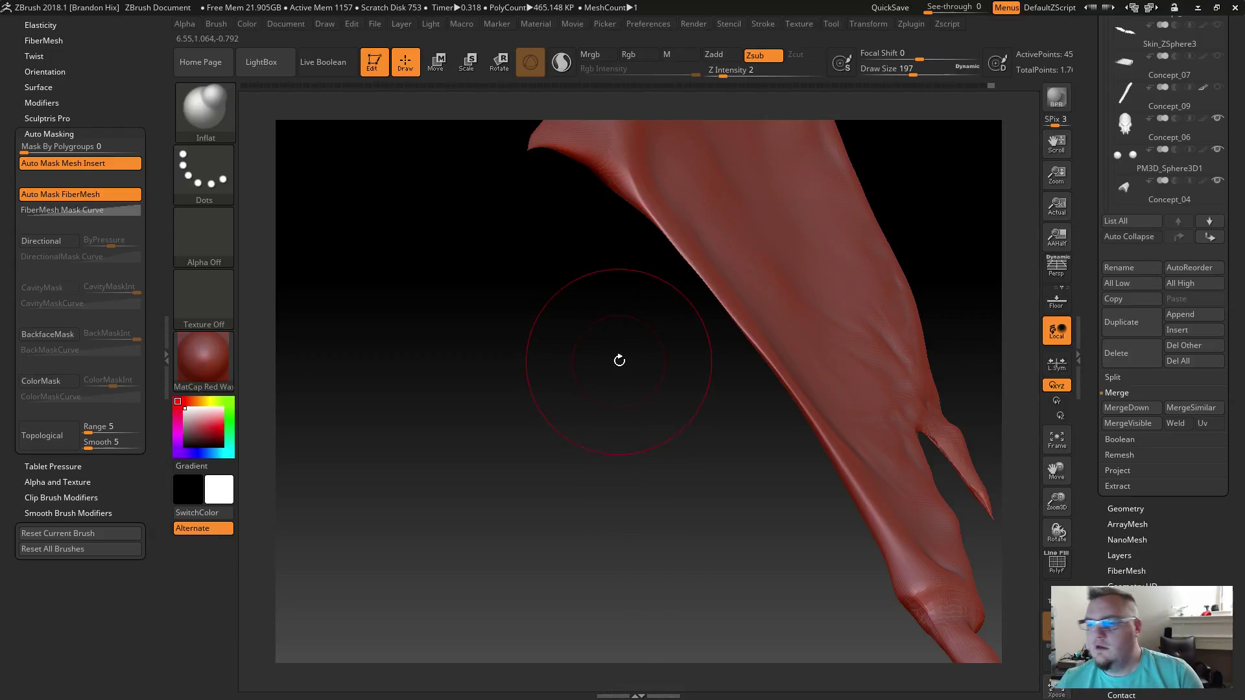
drag(632, 409, 605, 458)
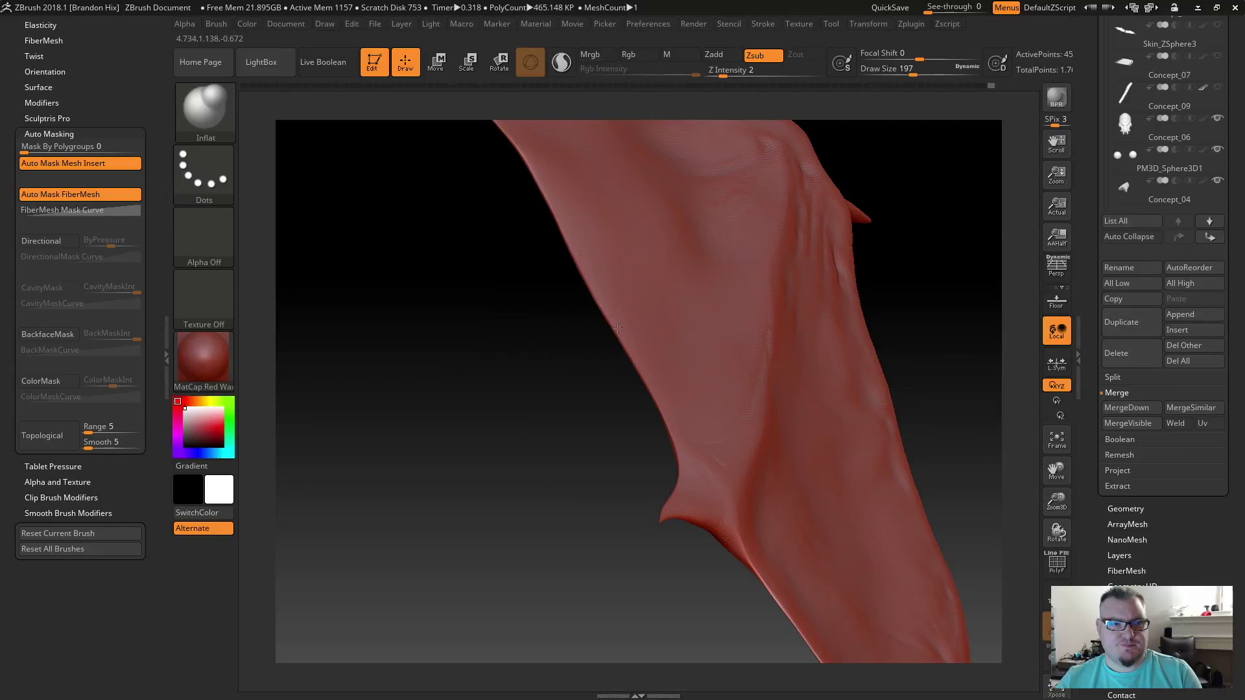
mouse_move(625, 334)
mouse_down()
mouse_move(592, 369)
mouse_move(612, 369)
mouse_move(624, 305)
mouse_move(717, 289)
mouse_move(622, 195)
mouse_move(792, 340)
mouse_move(746, 253)
mouse_up()
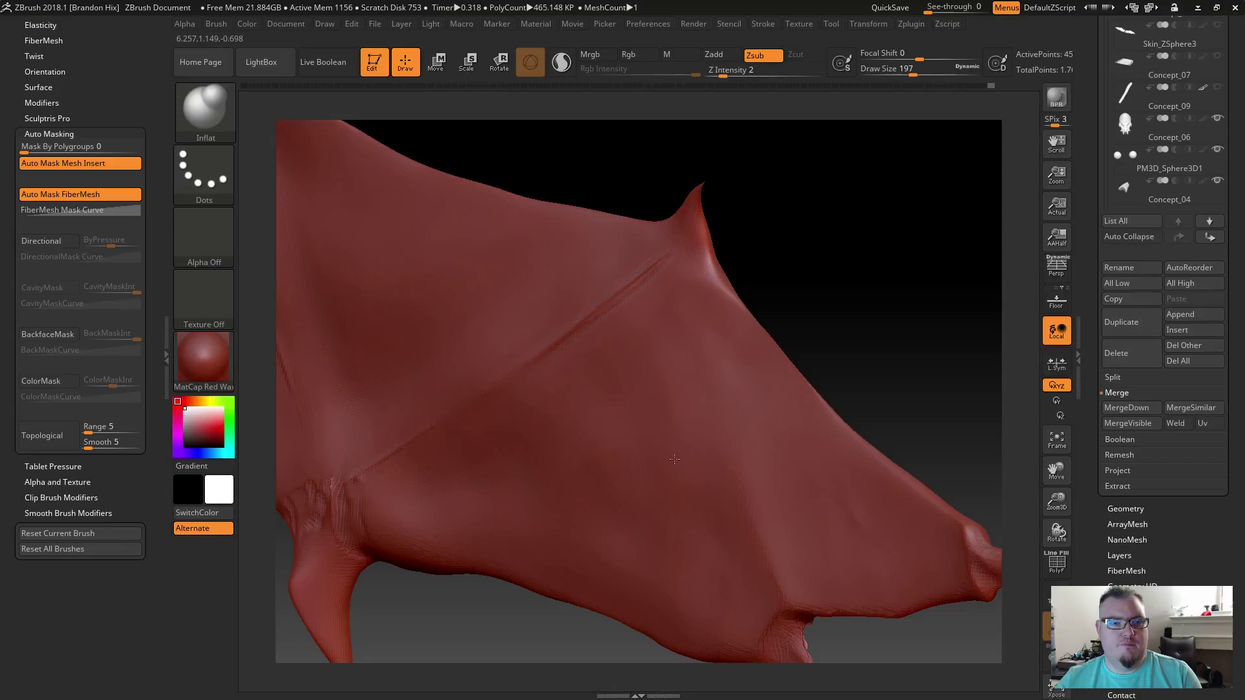
mouse_move(669, 376)
right_down()
mouse_move(835, 297)
mouse_move(709, 246)
right_up()
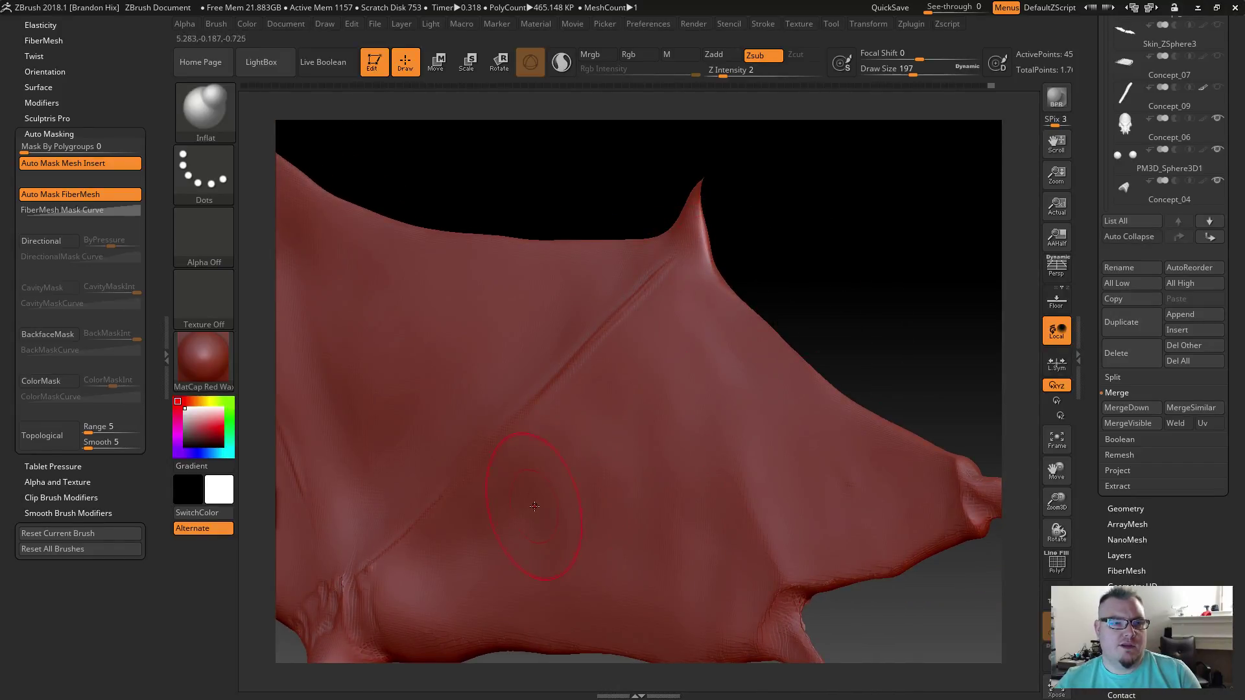
mouse_move(565, 192)
right_down()
mouse_move(473, 184)
mouse_move(617, 454)
mouse_move(644, 463)
mouse_move(584, 366)
right_up()
mouse_move(706, 439)
right_down()
mouse_move(684, 452)
mouse_move(648, 389)
mouse_move(700, 363)
right_up()
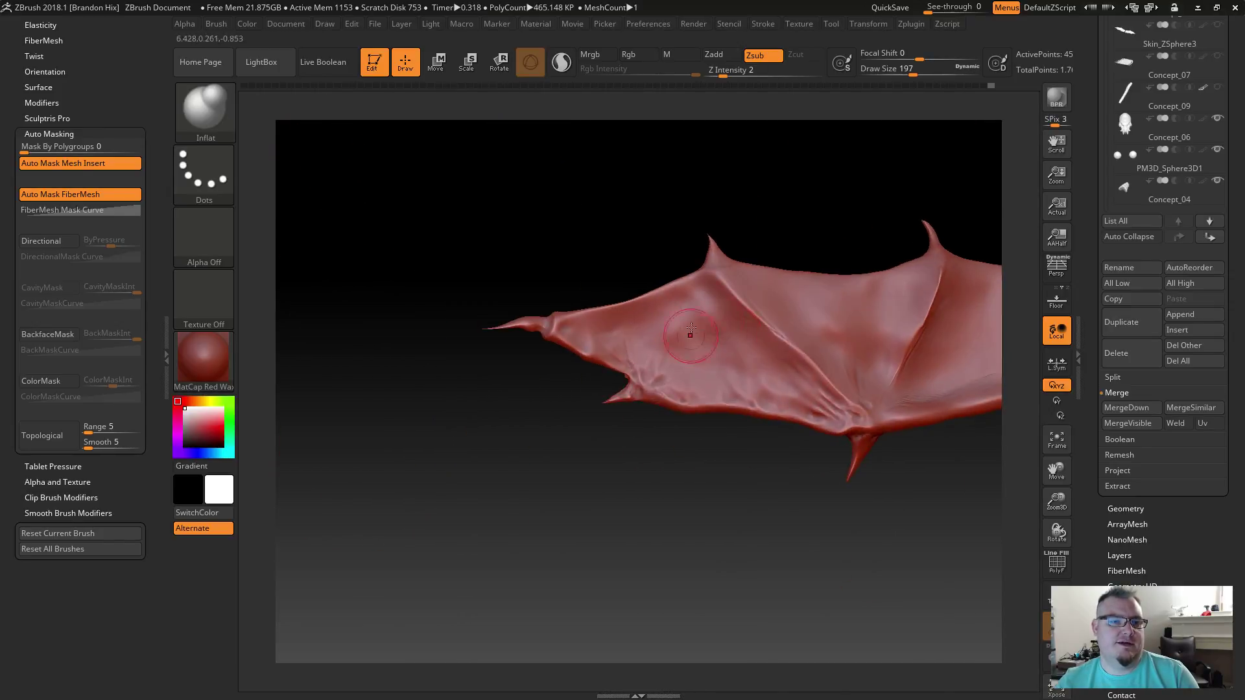
right_drag(669, 472, 697, 434)
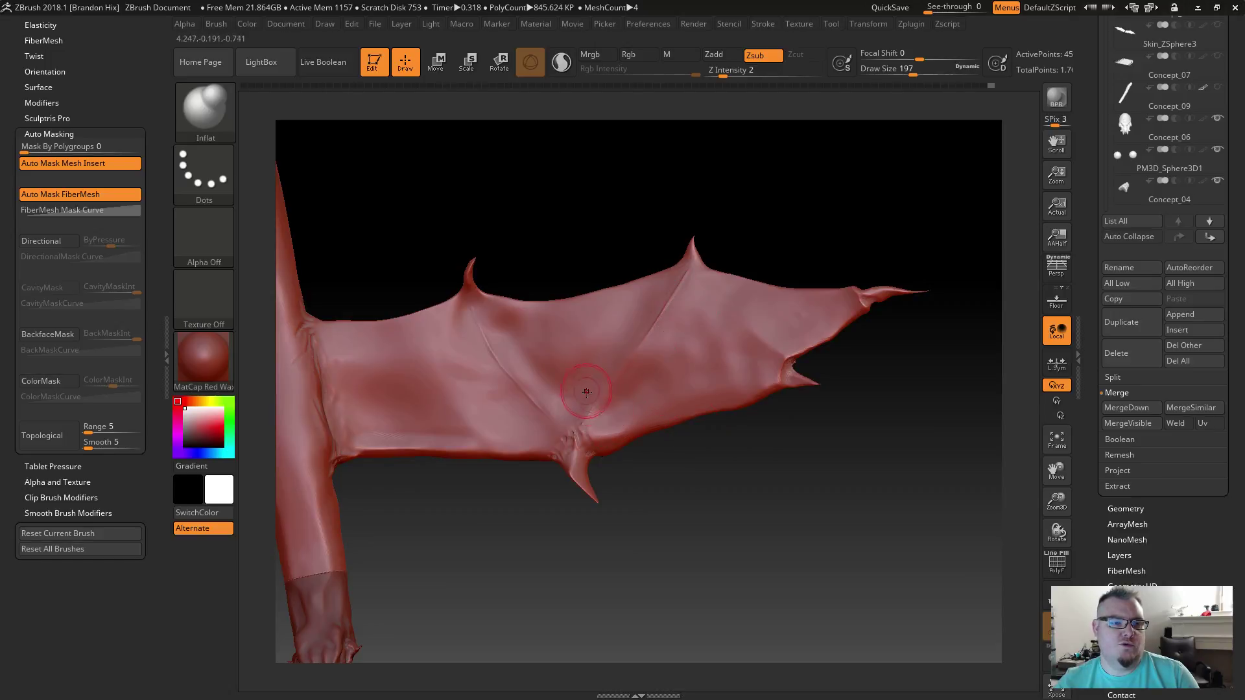
right_drag(675, 484, 598, 367)
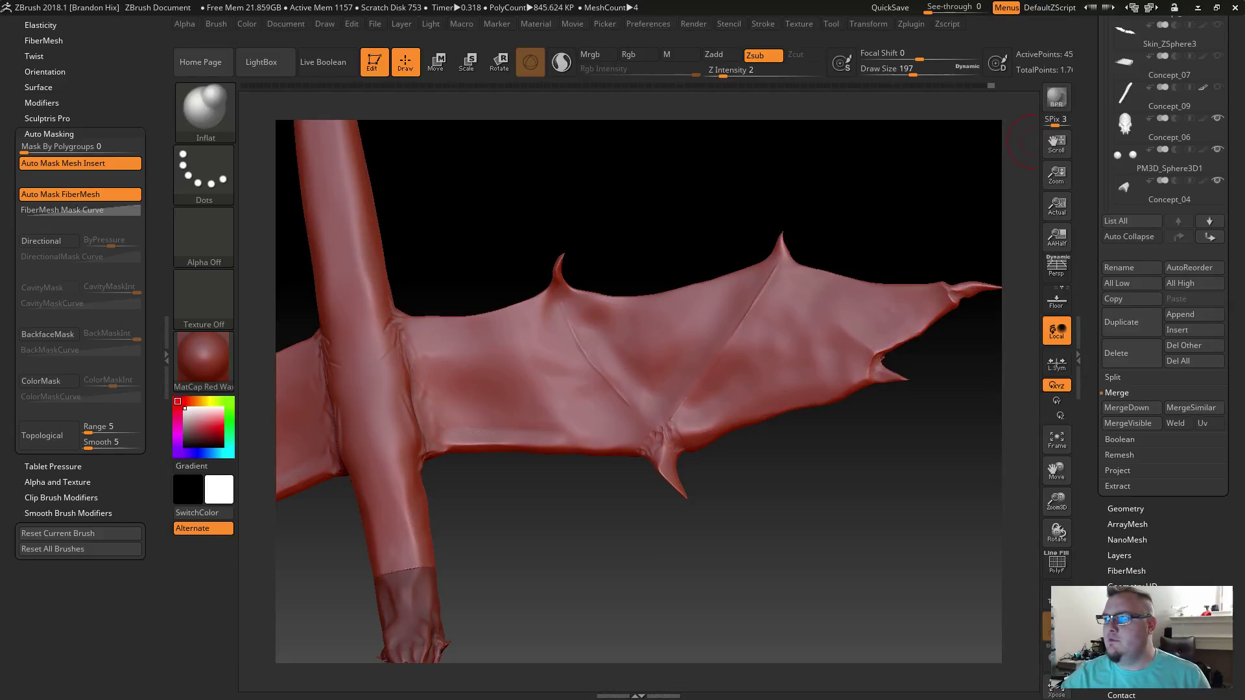
key(alt+Tab)
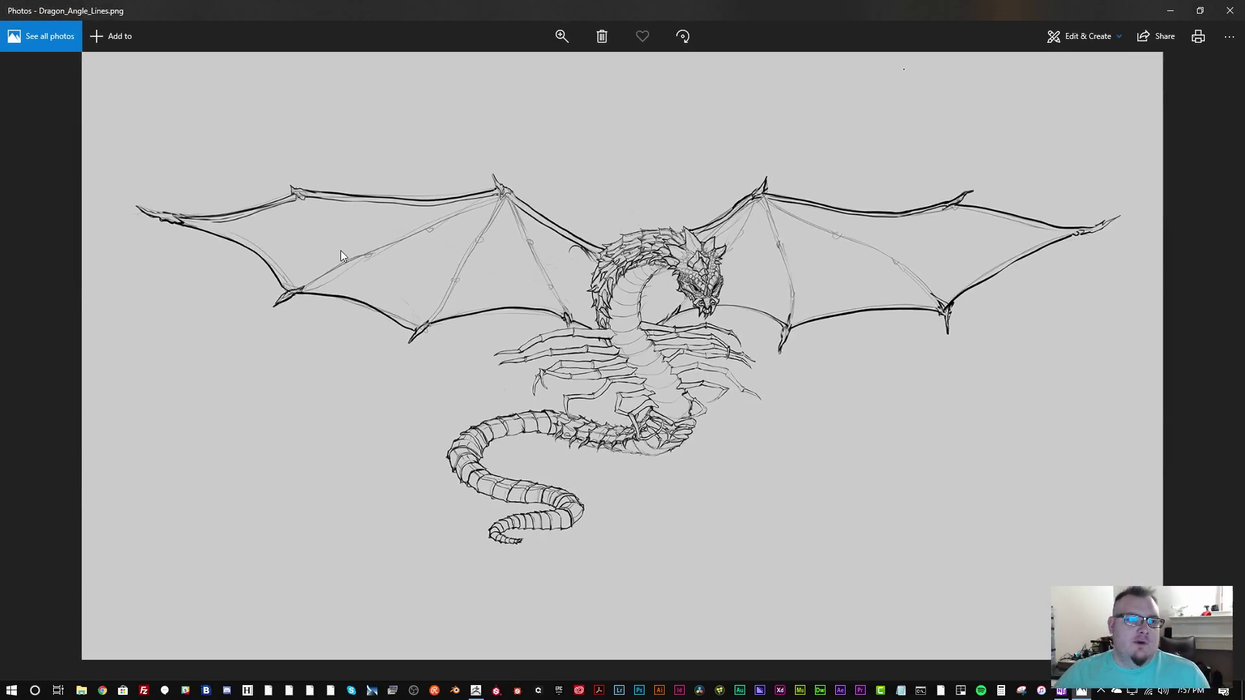
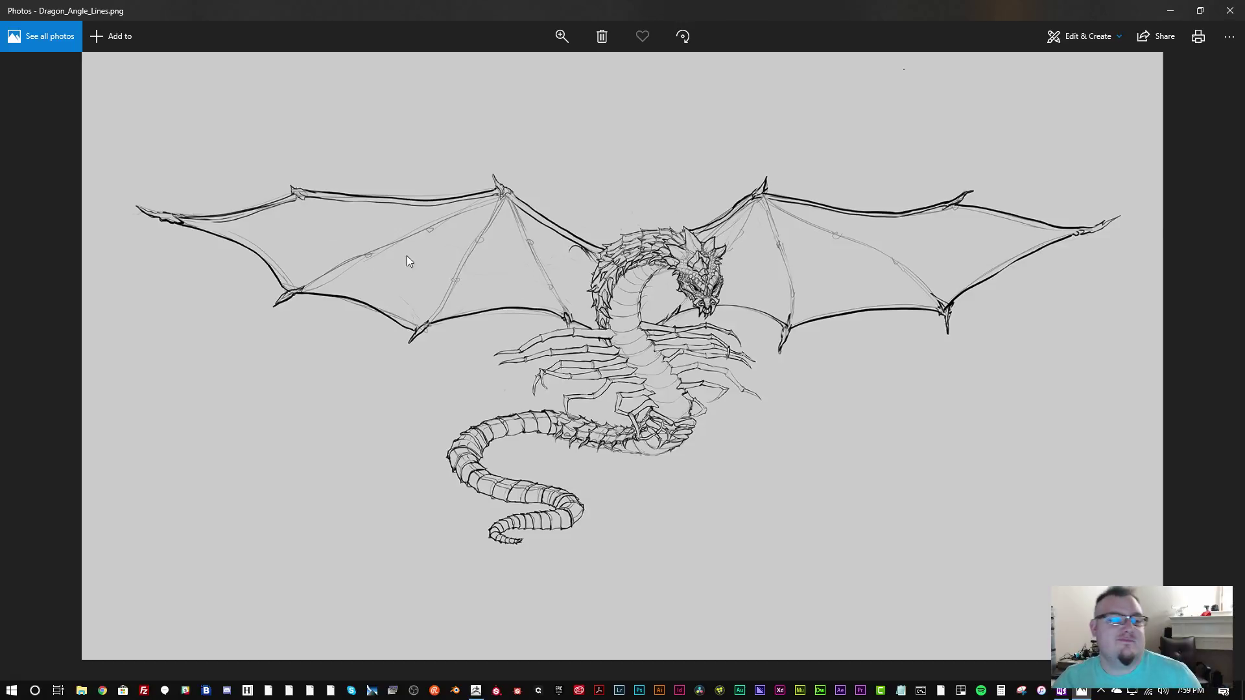
key(alt+Tab)
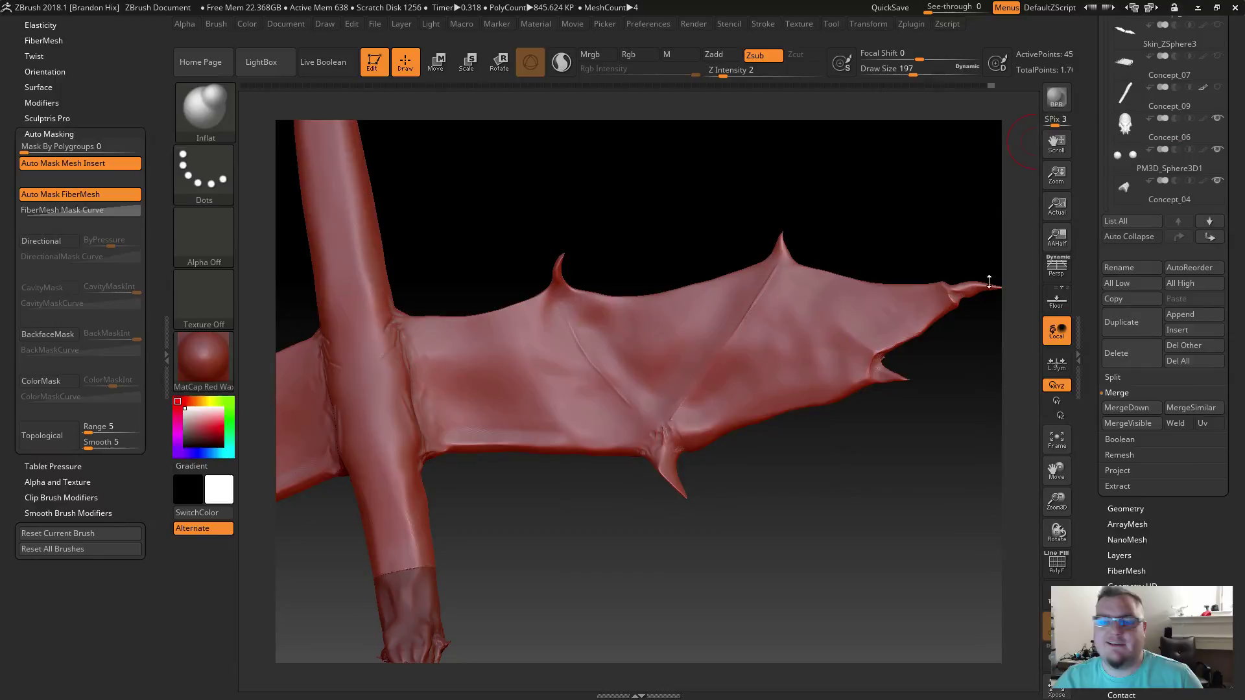
Step: Smooth the membrane beside the front edge, between the body and the front claw
mouse_move(753, 526)
mouse_down()
mouse_move(762, 487)
mouse_move(761, 543)
mouse_up()
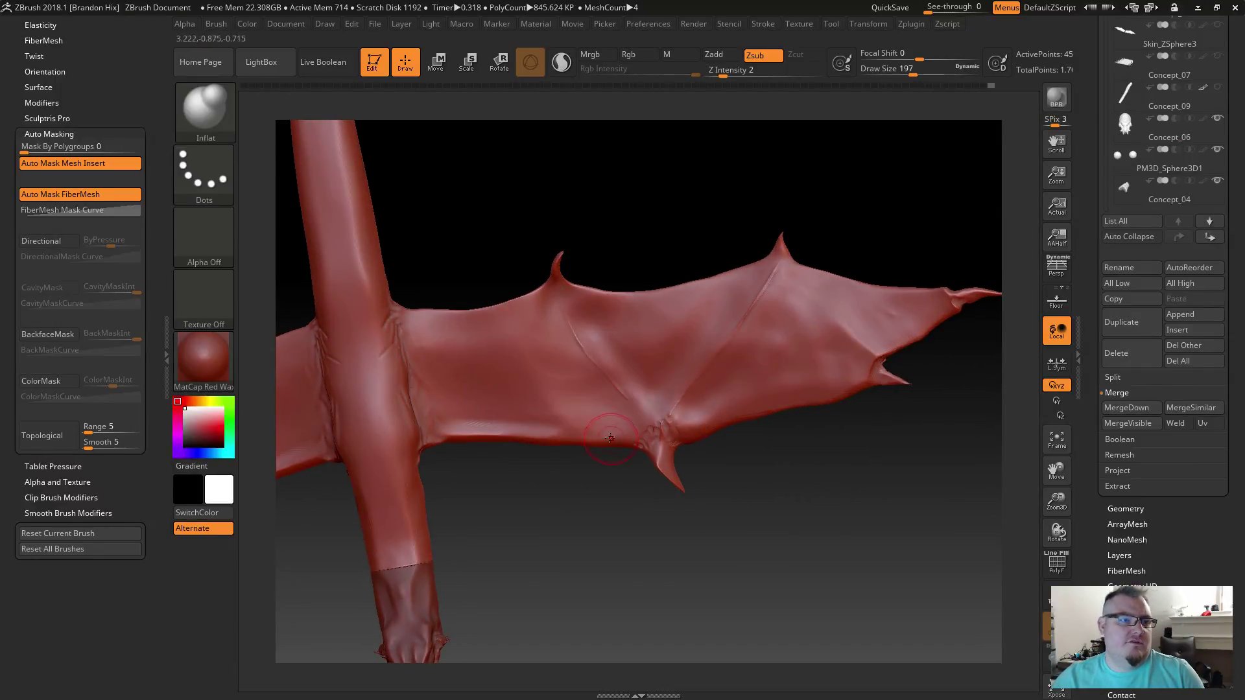
mouse_move(553, 545)
alt+mouse_down()
mouse_move(529, 314)
mouse_move(737, 189)
alt+mouse_up()
alt+drag(417, 208, 464, 245)
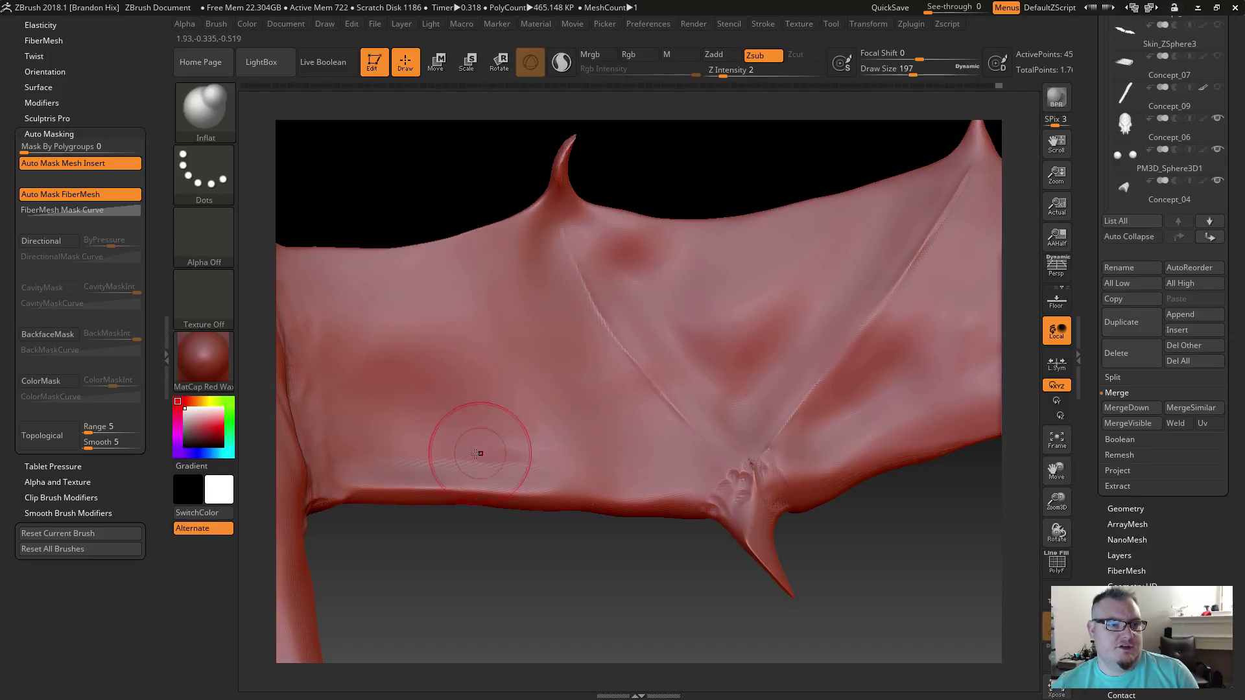
key(shift)
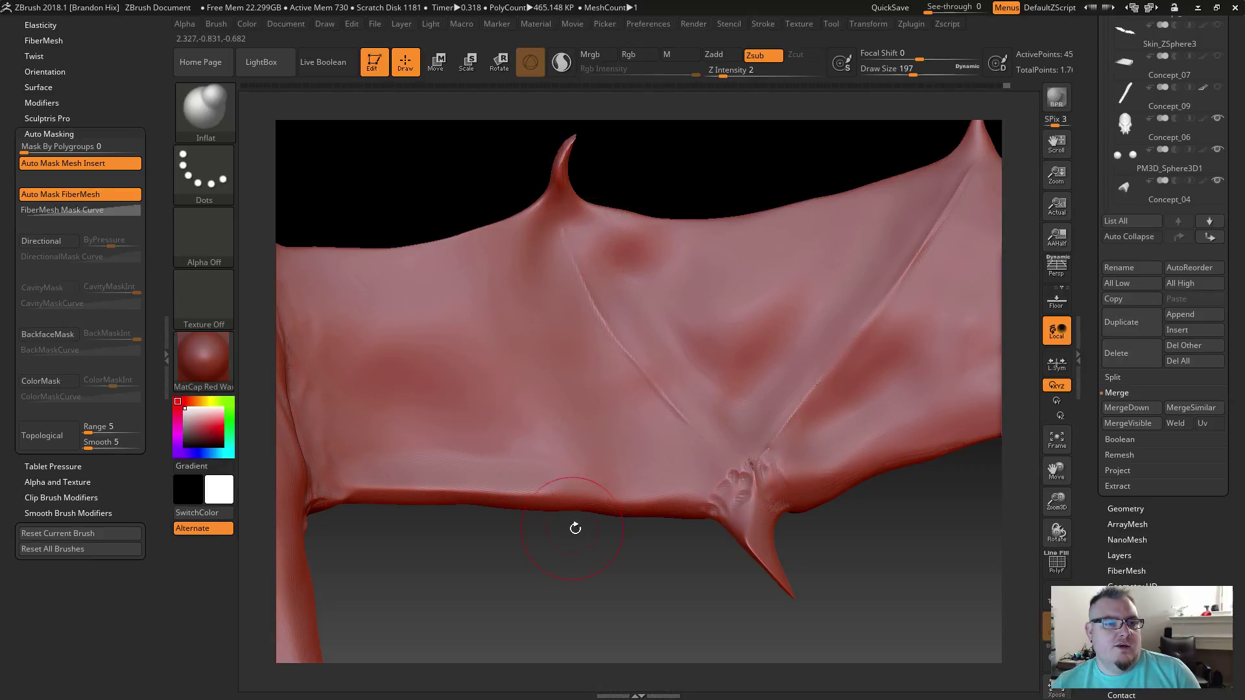
Step: Examine both wings on the whole dragon from several angles and check them against the reference drawing in Photos
drag(597, 605, 489, 461)
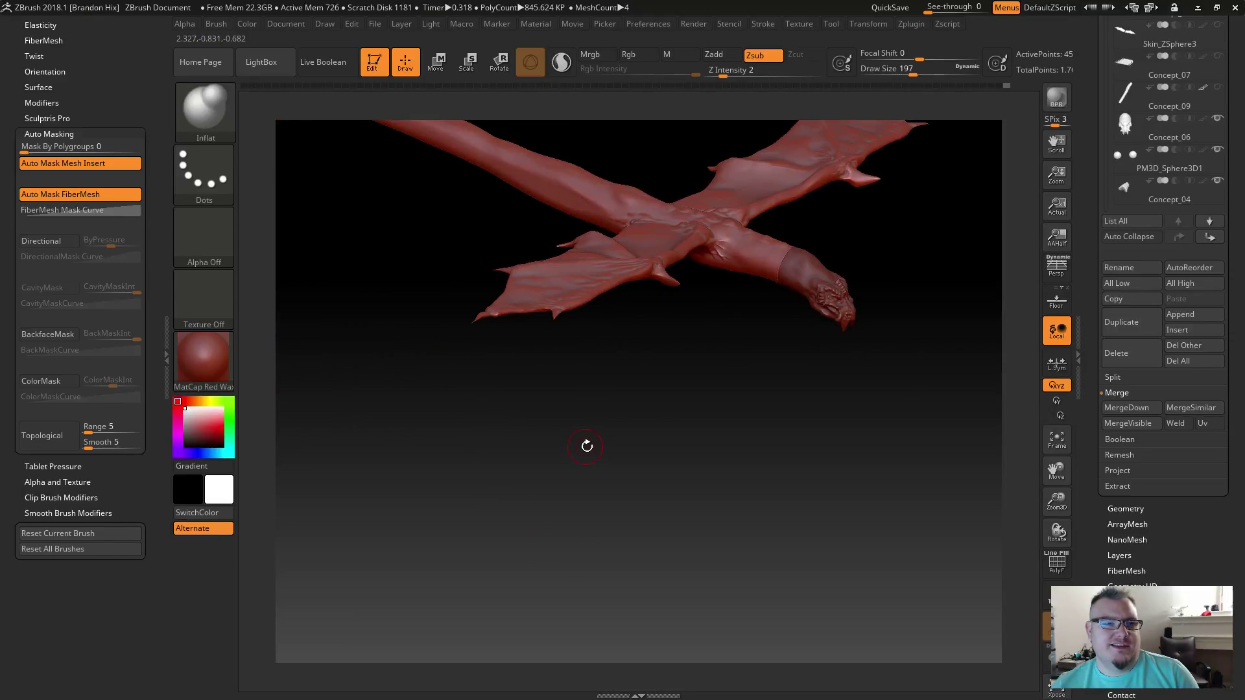
drag(587, 446, 582, 517)
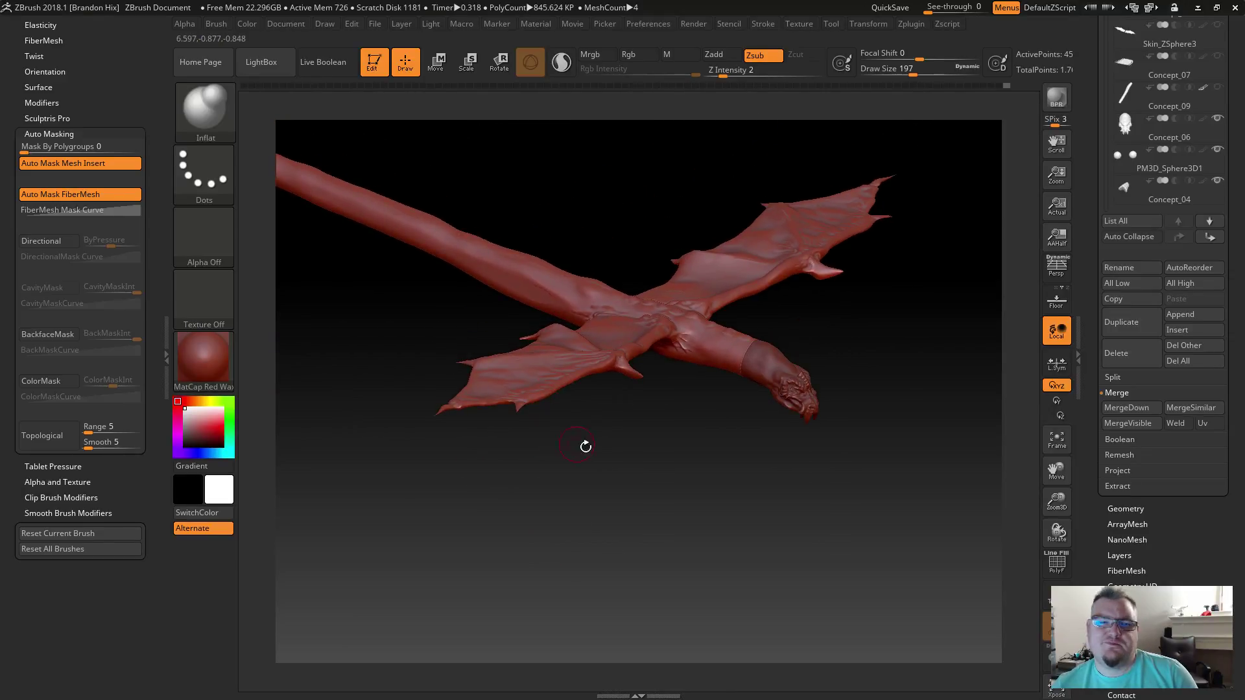
mouse_move(584, 445)
mouse_down()
mouse_move(601, 486)
mouse_move(583, 437)
mouse_up()
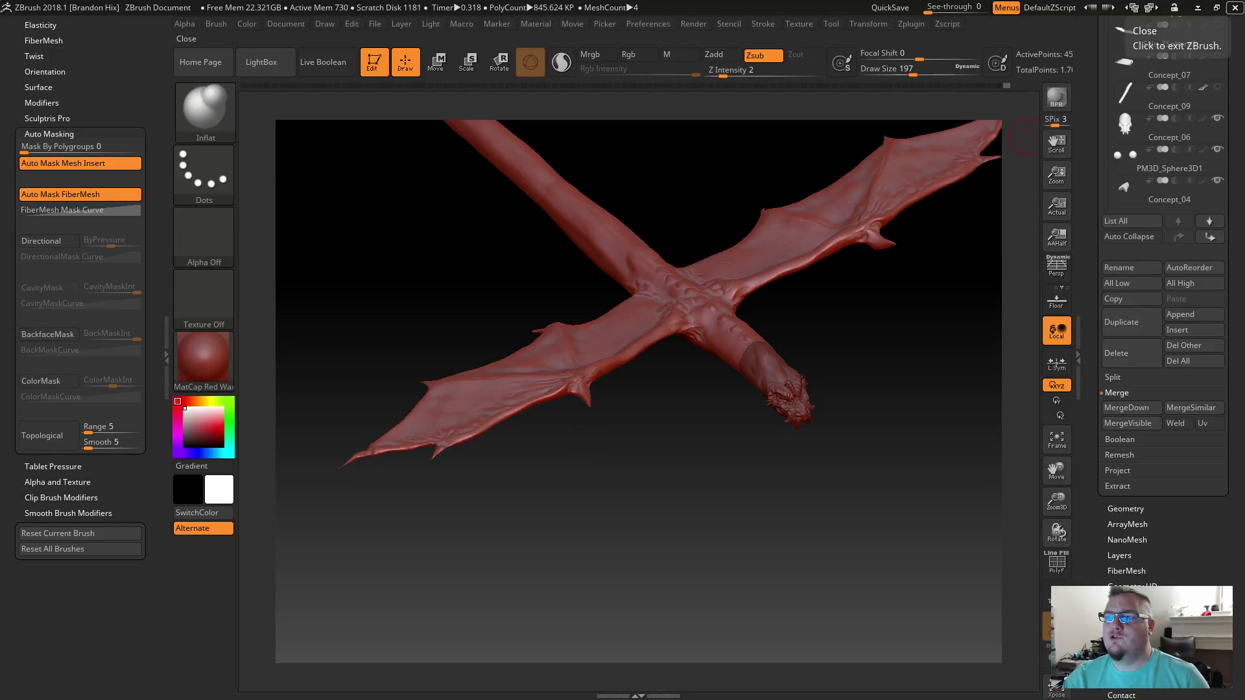
key(alt+Tab)
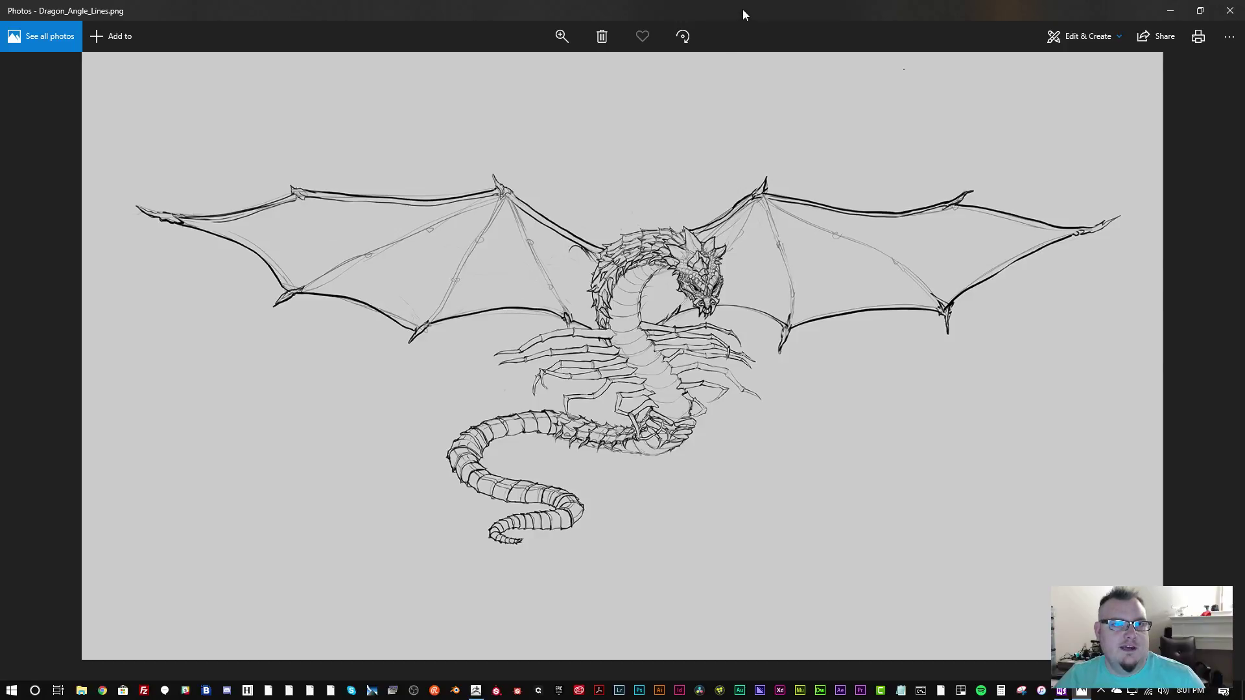
click(1230, 10)
drag(708, 420, 907, 273)
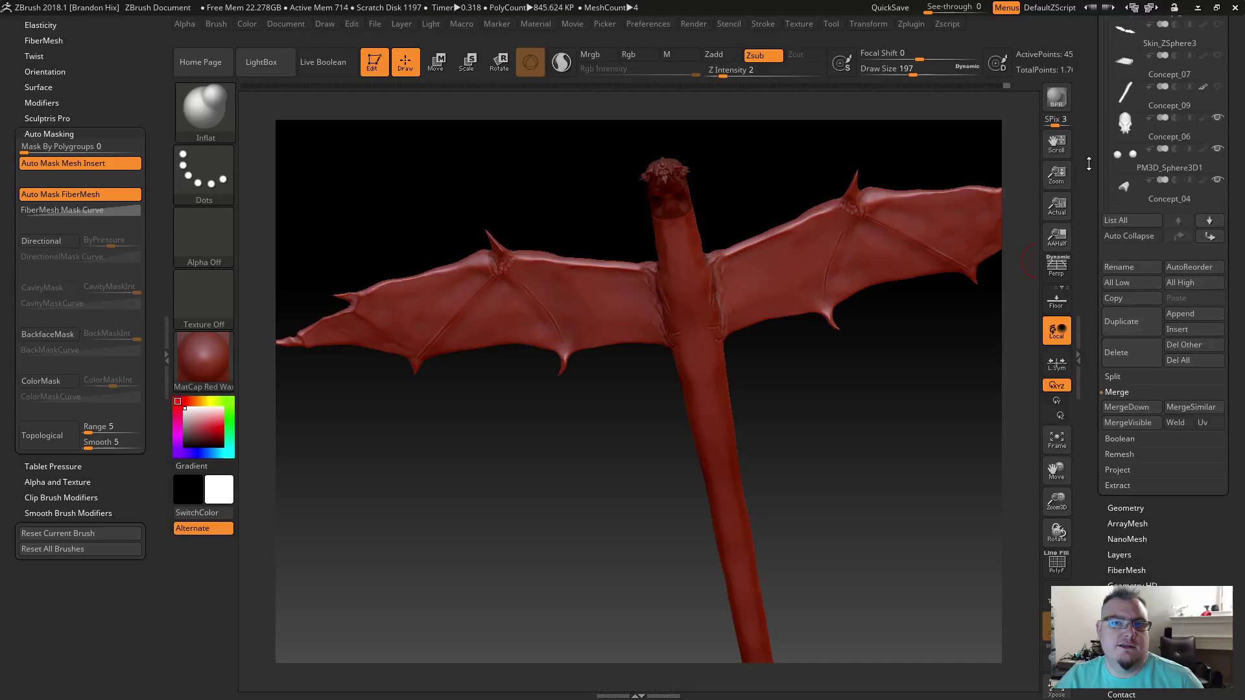
Step: Make the Concept_07 subtool with the rows of legs visible below the wings
scroll(1147, 260, up, 5)
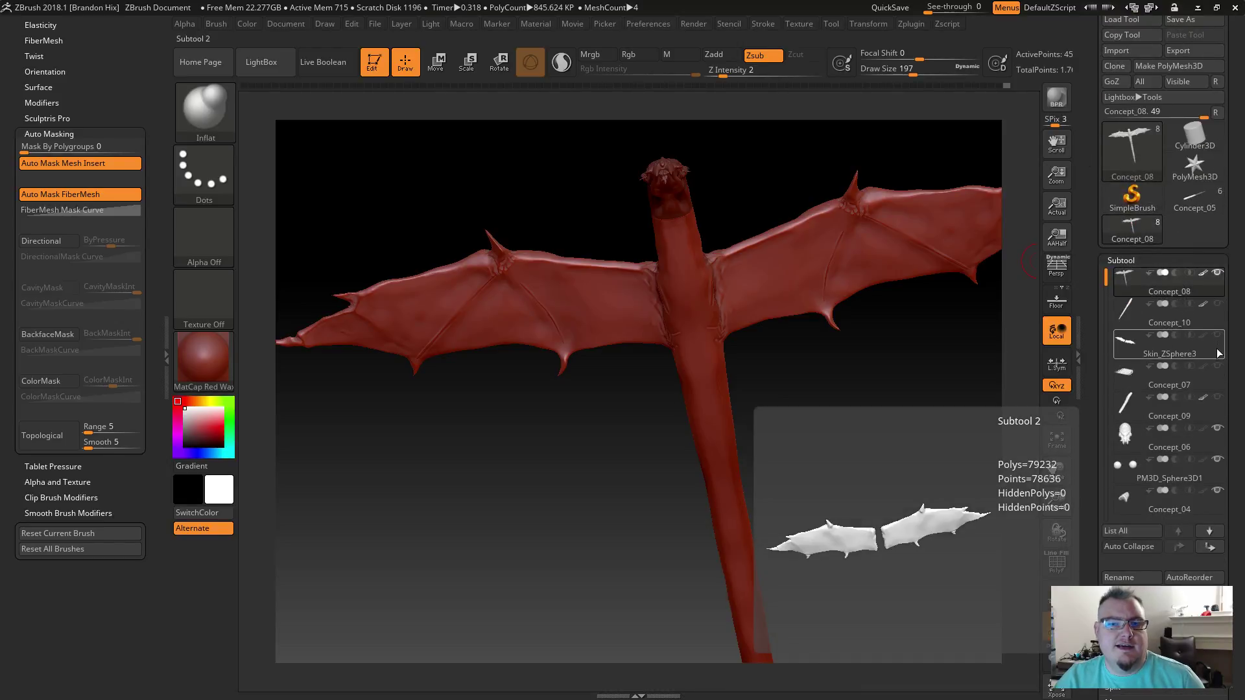
drag(742, 277, 953, 354)
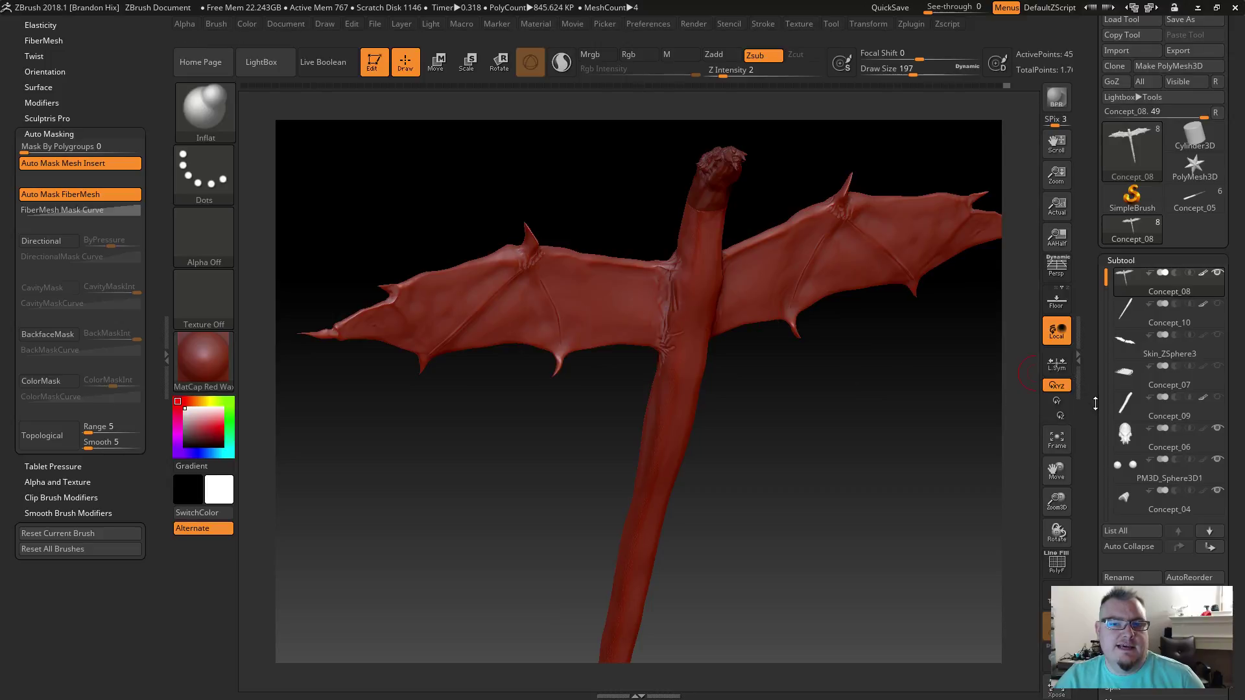
click(1218, 366)
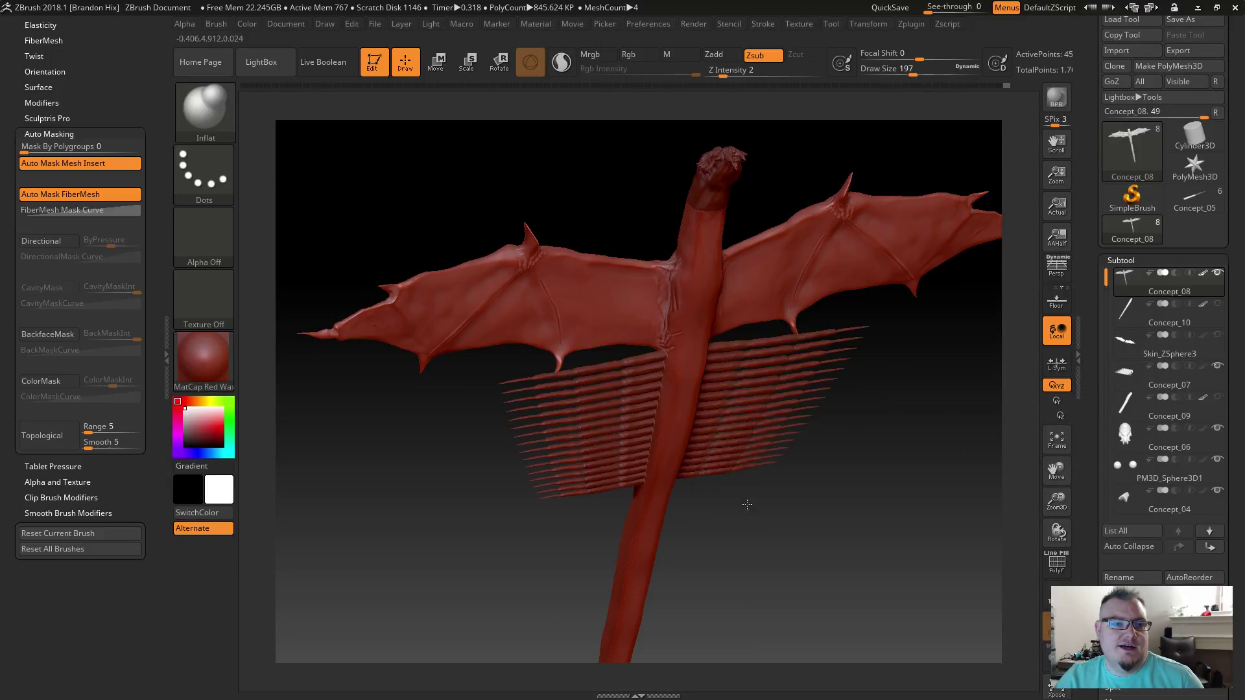
shift+drag(778, 492, 727, 448)
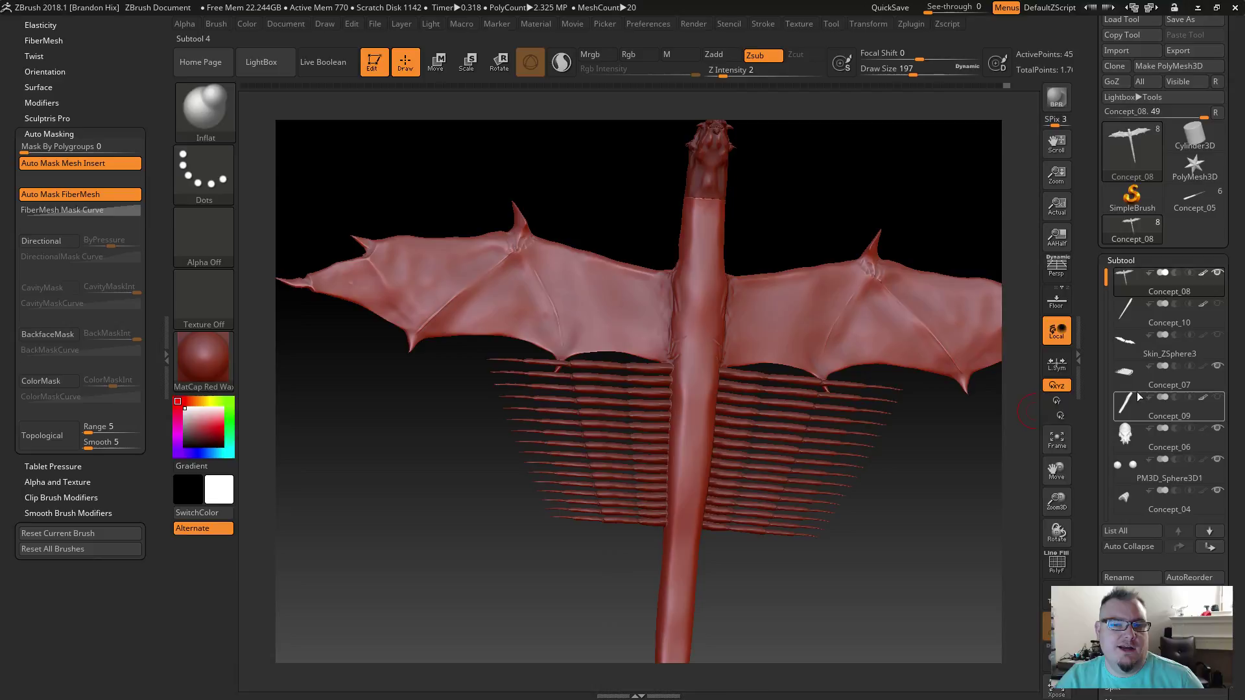
Step: Examine the arrangement of the legs along the body, from straight on and from a low front angle
mouse_move(1188, 354)
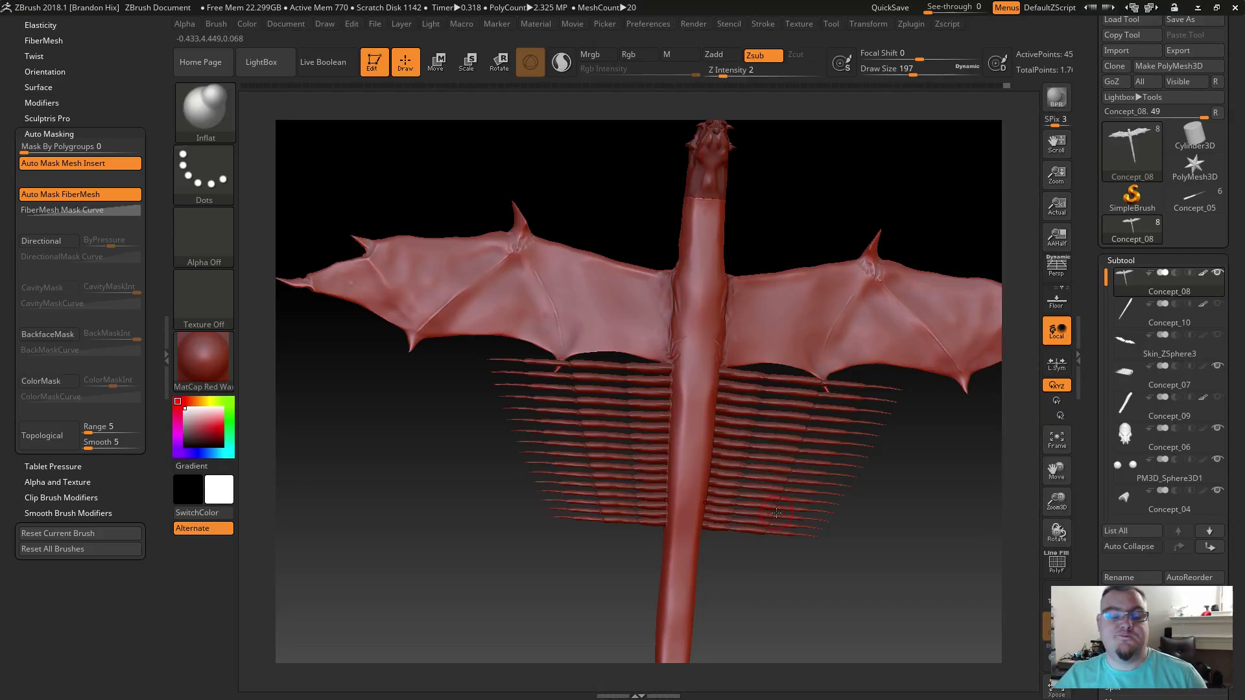
drag(536, 542, 541, 579)
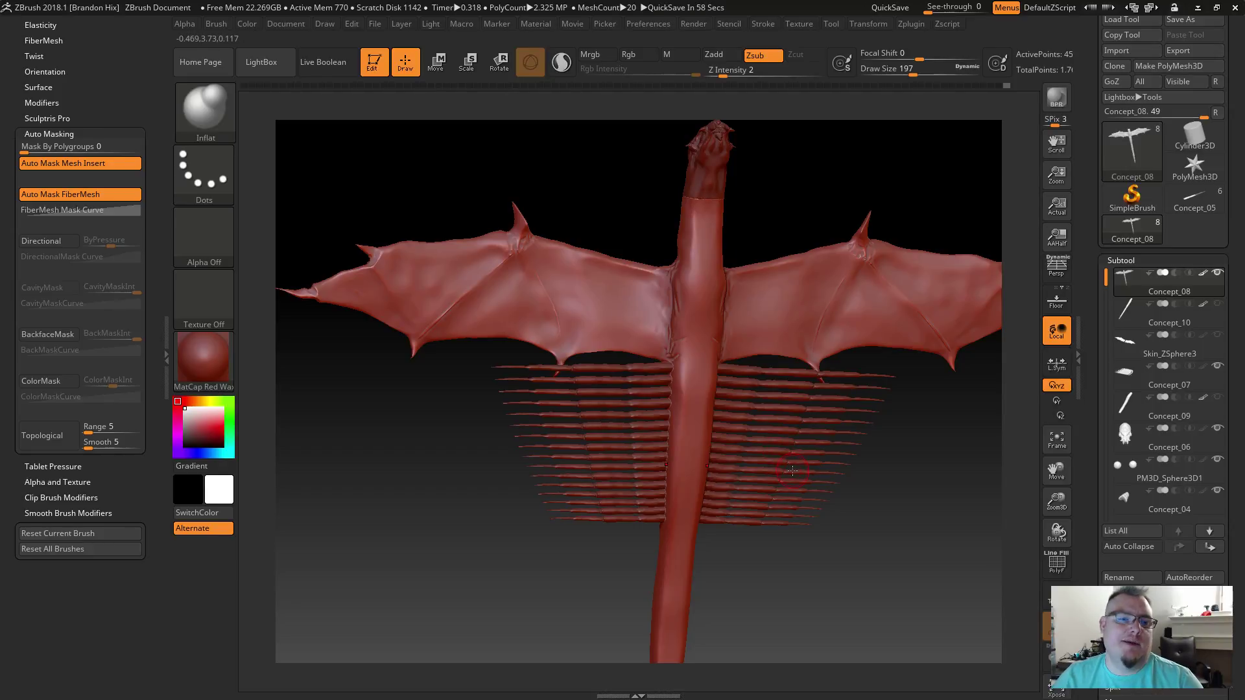
alt+drag(850, 520, 799, 476)
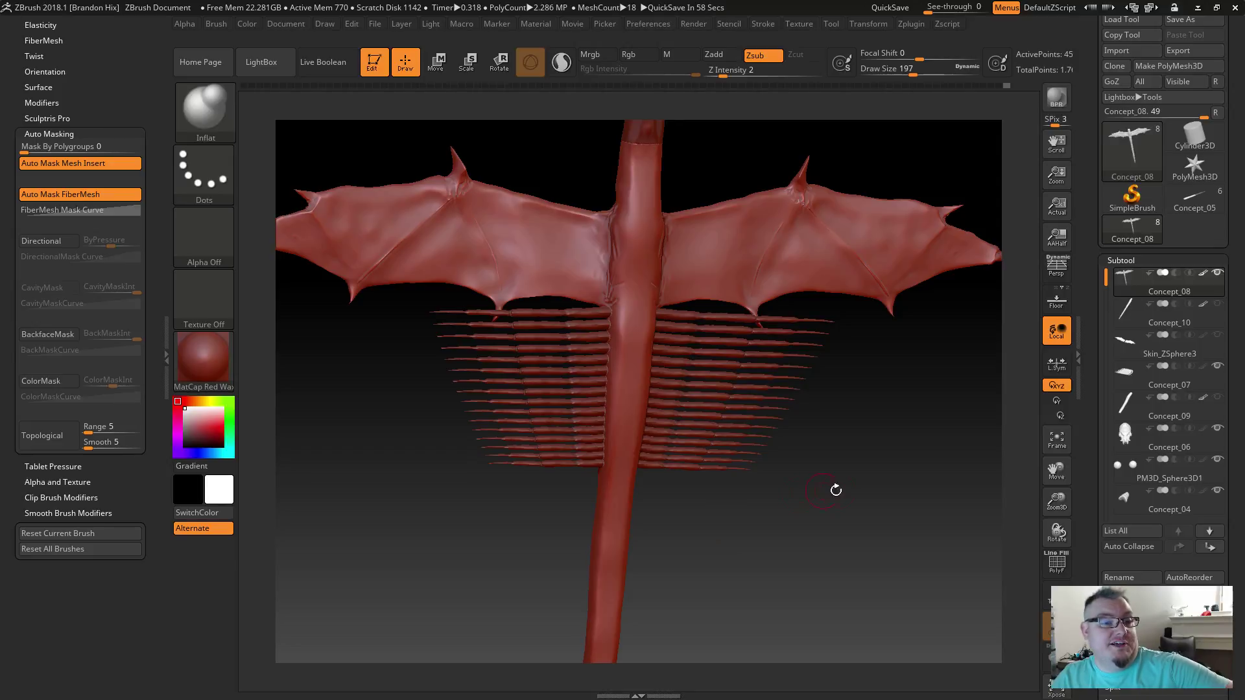
drag(834, 488, 815, 601)
drag(584, 431, 543, 490)
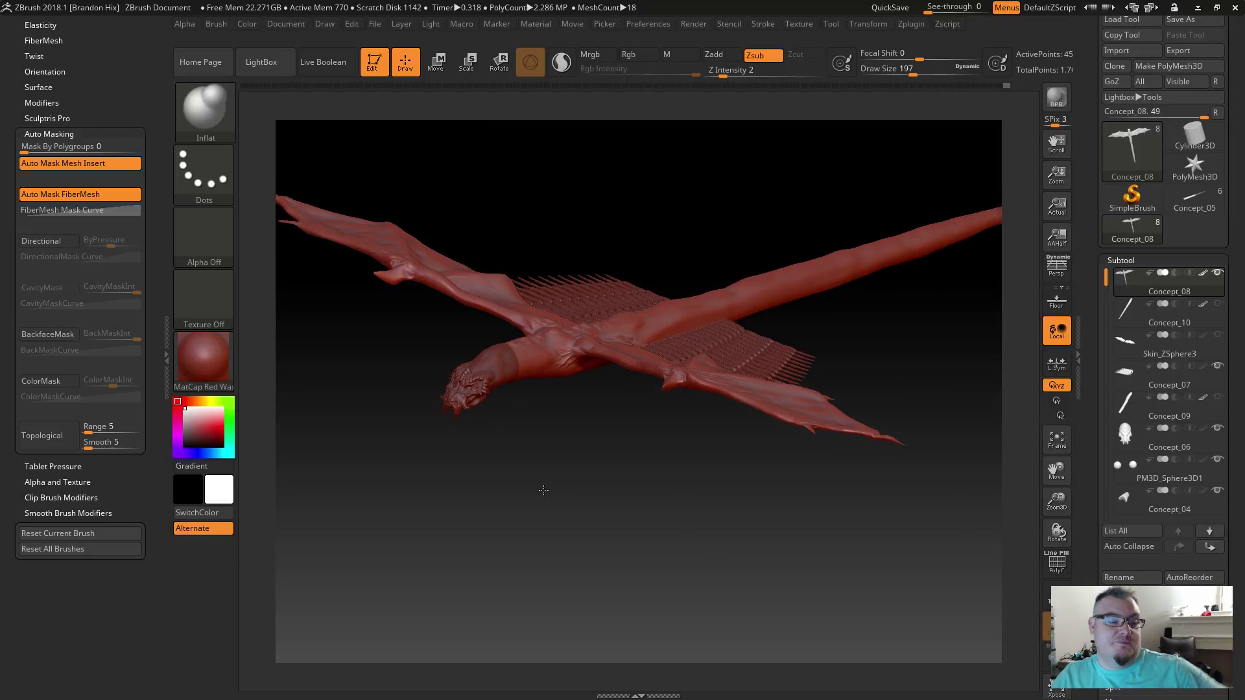
click(574, 379)
click(583, 418)
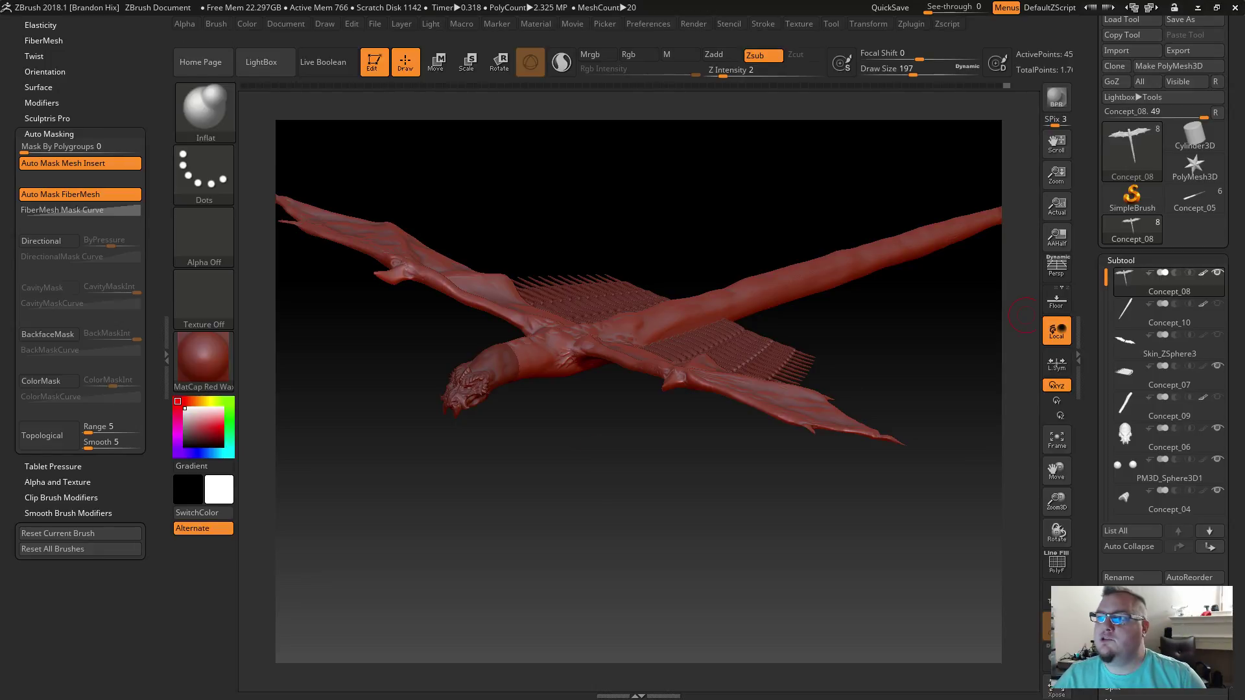
Step: Switch to Photos and restore the Dragon_Angle_Lines.png window to a smaller size over the sculpt
key(alt+Tab)
double_click(1033, 103)
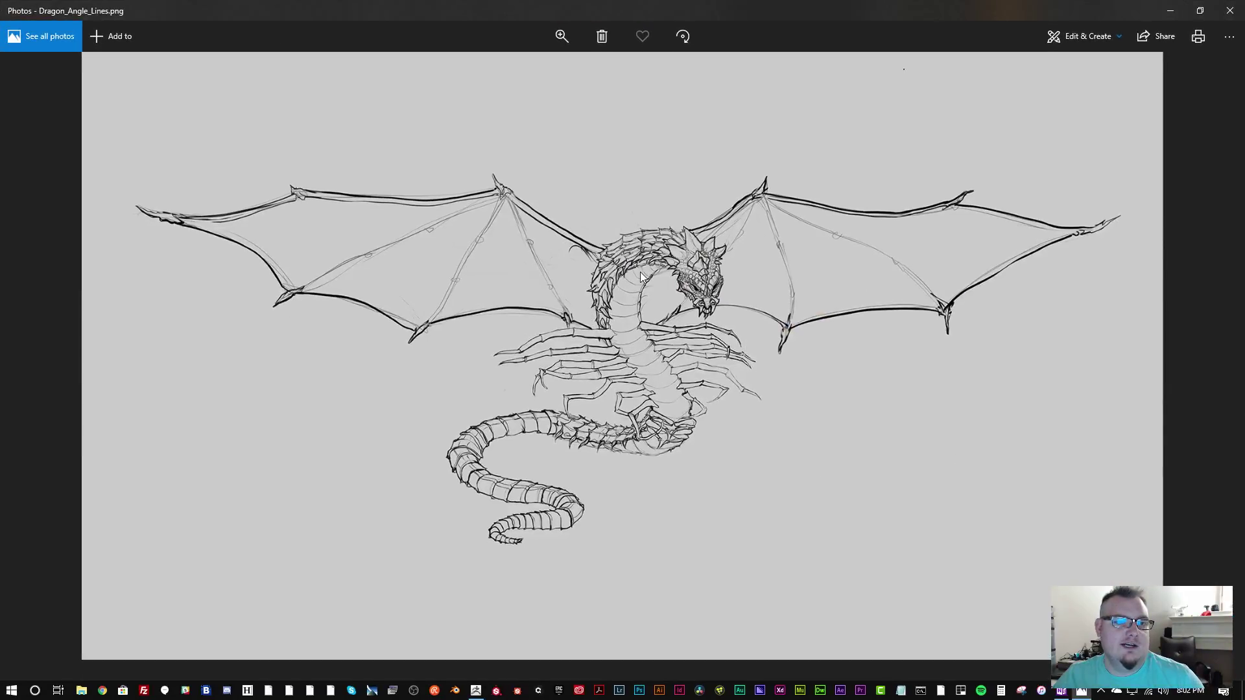
double_click(631, 5)
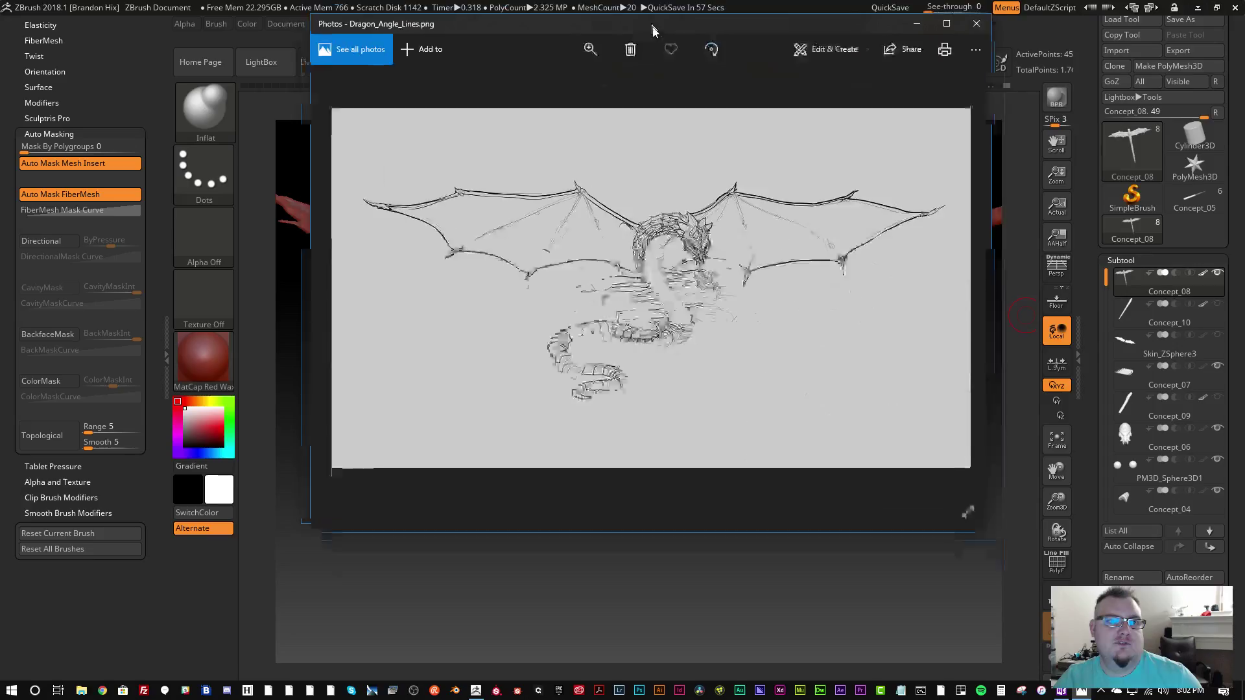
Step: Return to ZBrush and examine the whole dragon with its rows of legs from a low side angle and from above
key(alt+Tab)
drag(600, 448, 568, 433)
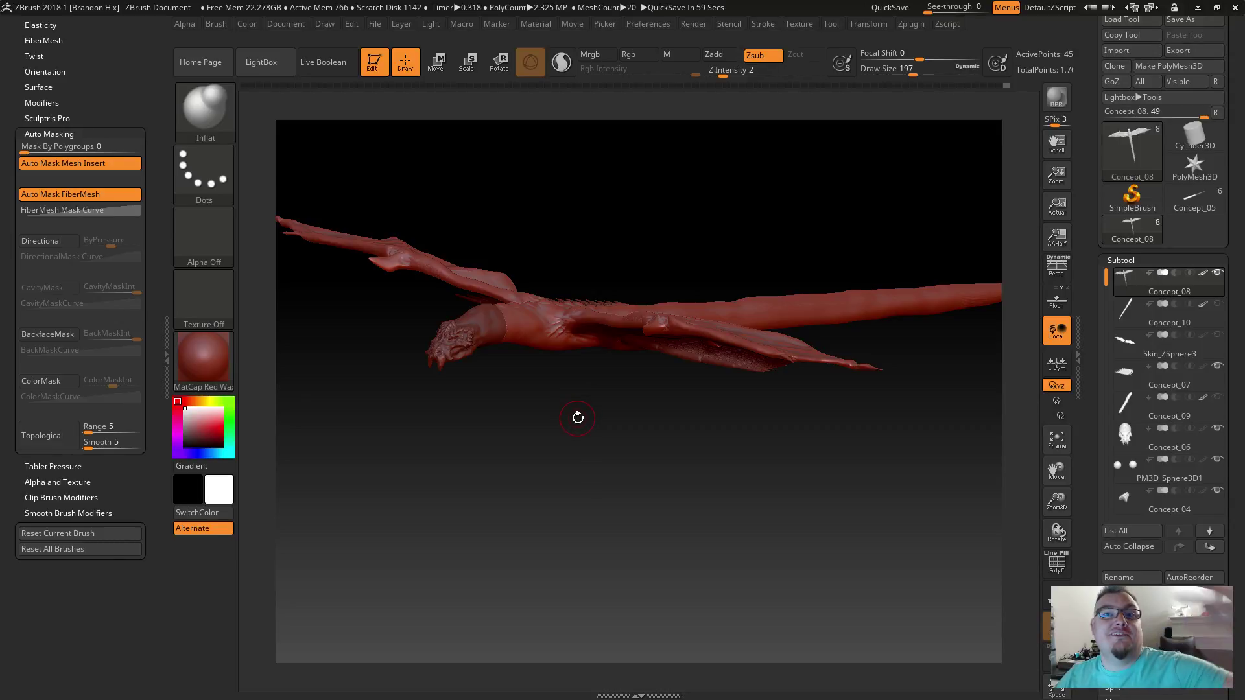
drag(586, 383, 591, 435)
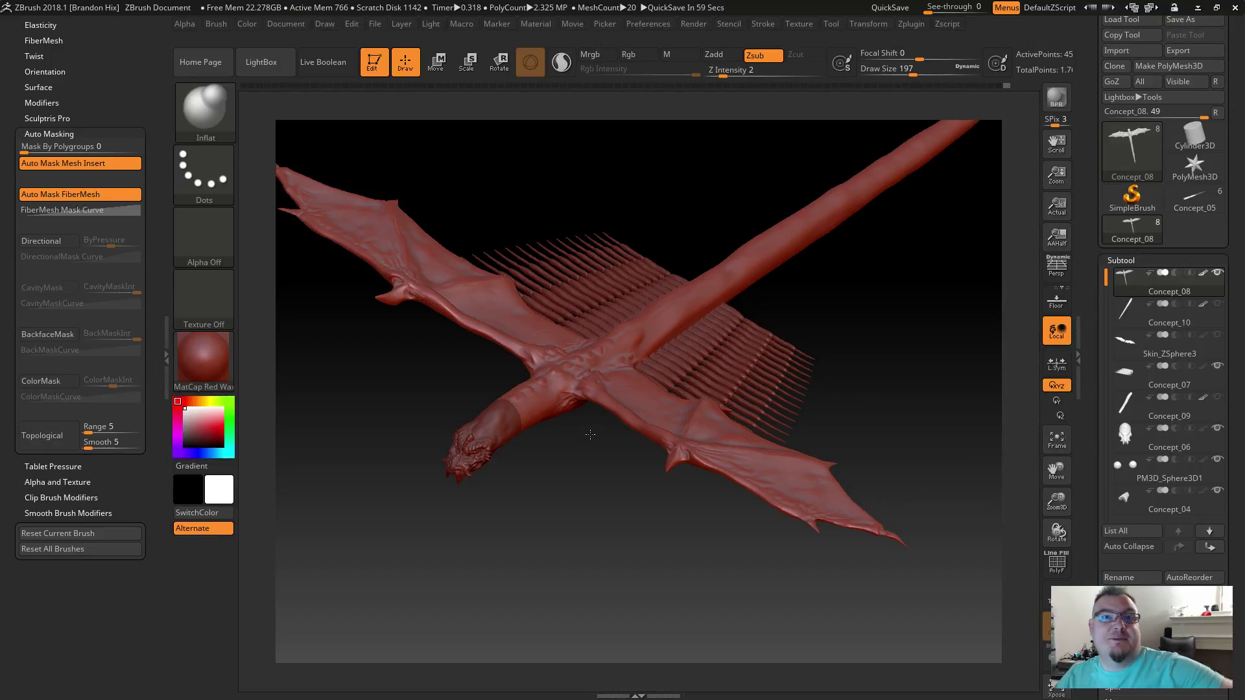
drag(591, 434, 587, 434)
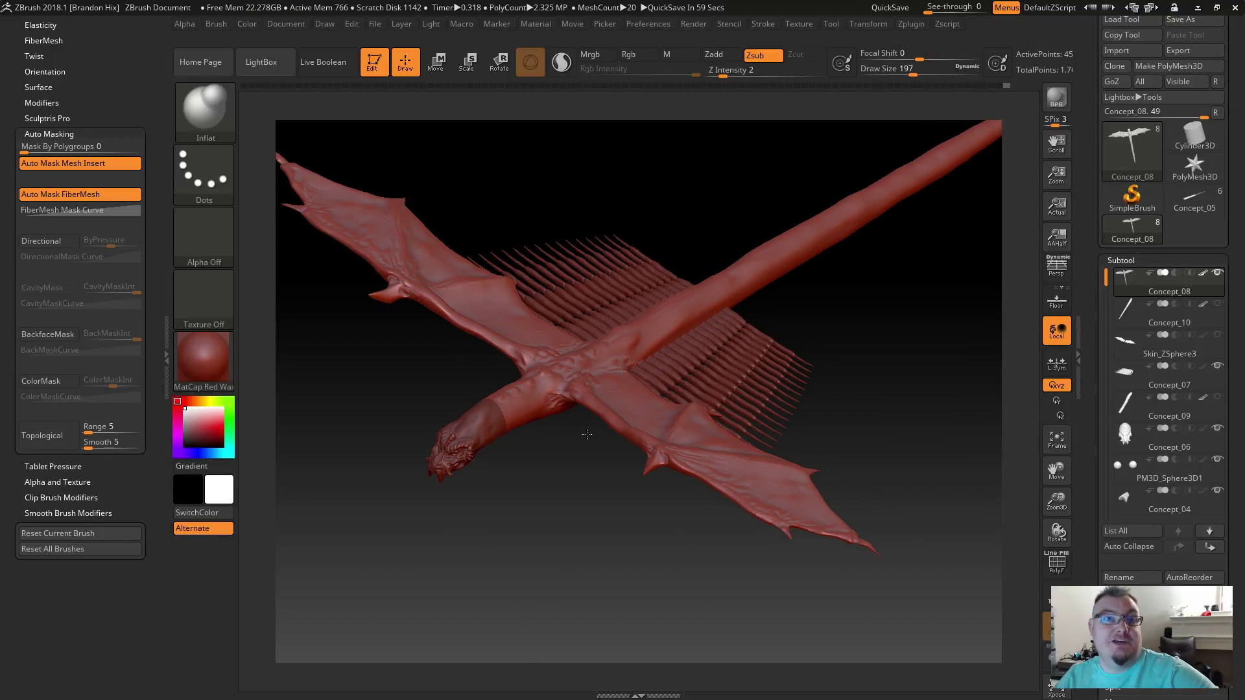
drag(587, 434, 602, 481)
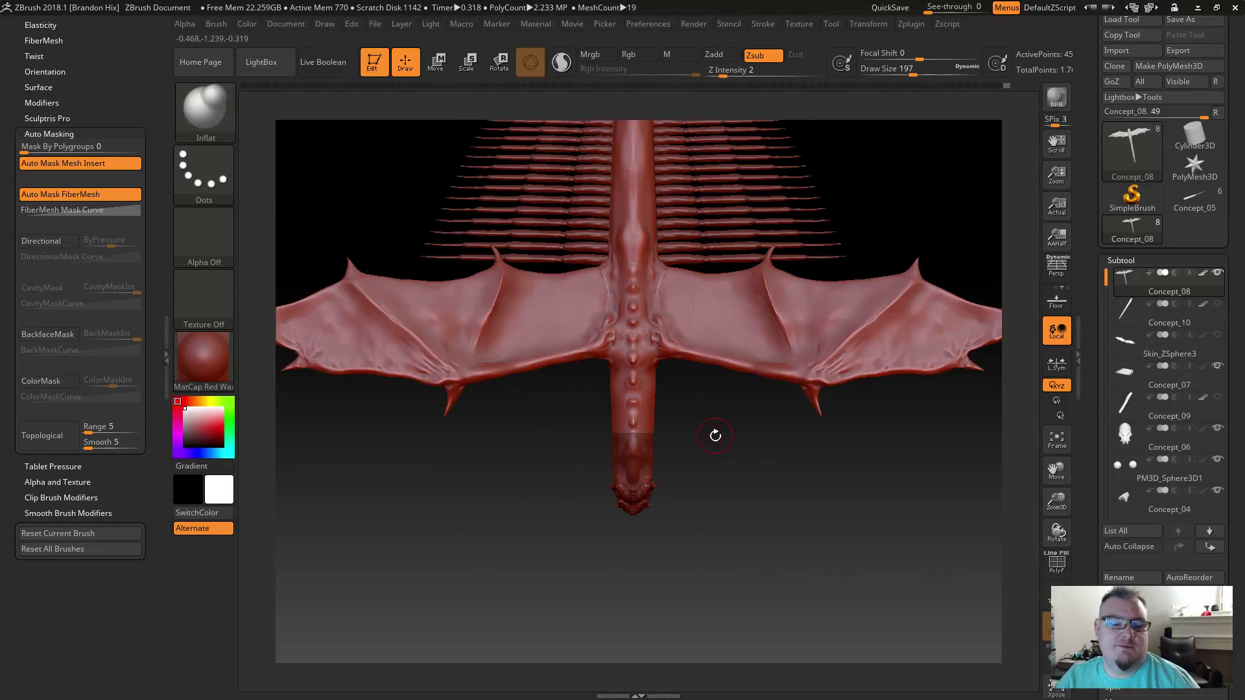
drag(714, 437, 716, 563)
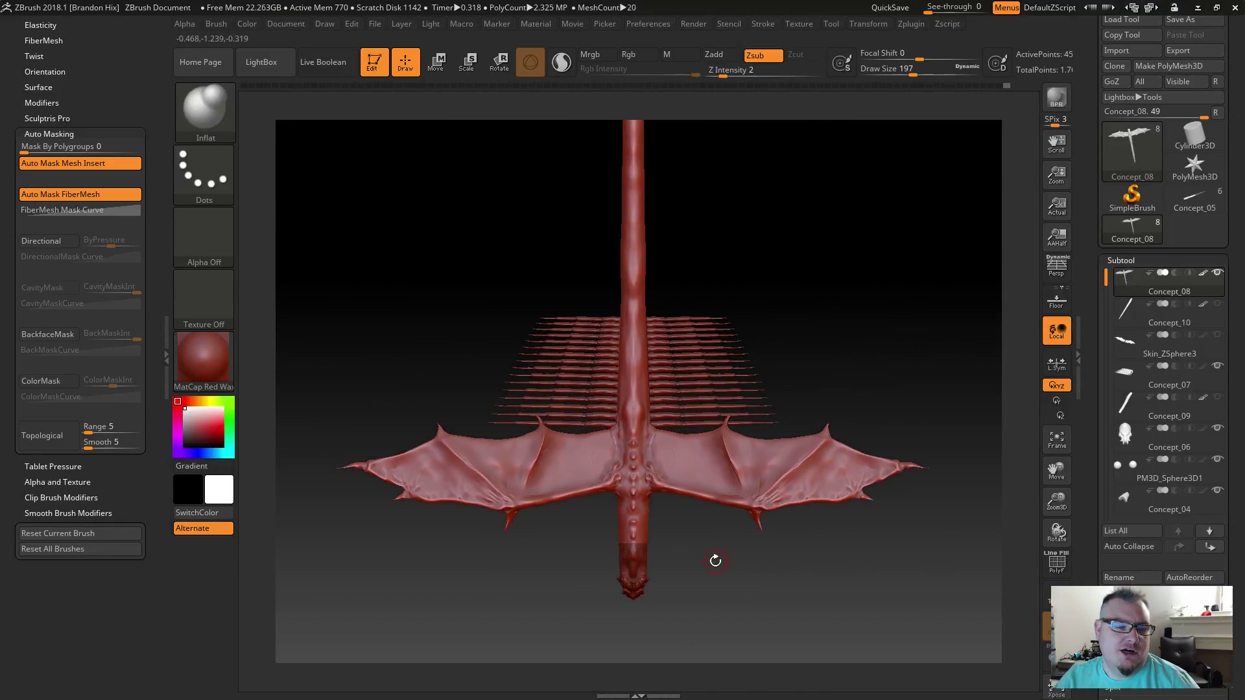
Step: Hide the Concept_07 legs subtool and bring the underside of the dragon's wings into view
mouse_move(1210, 287)
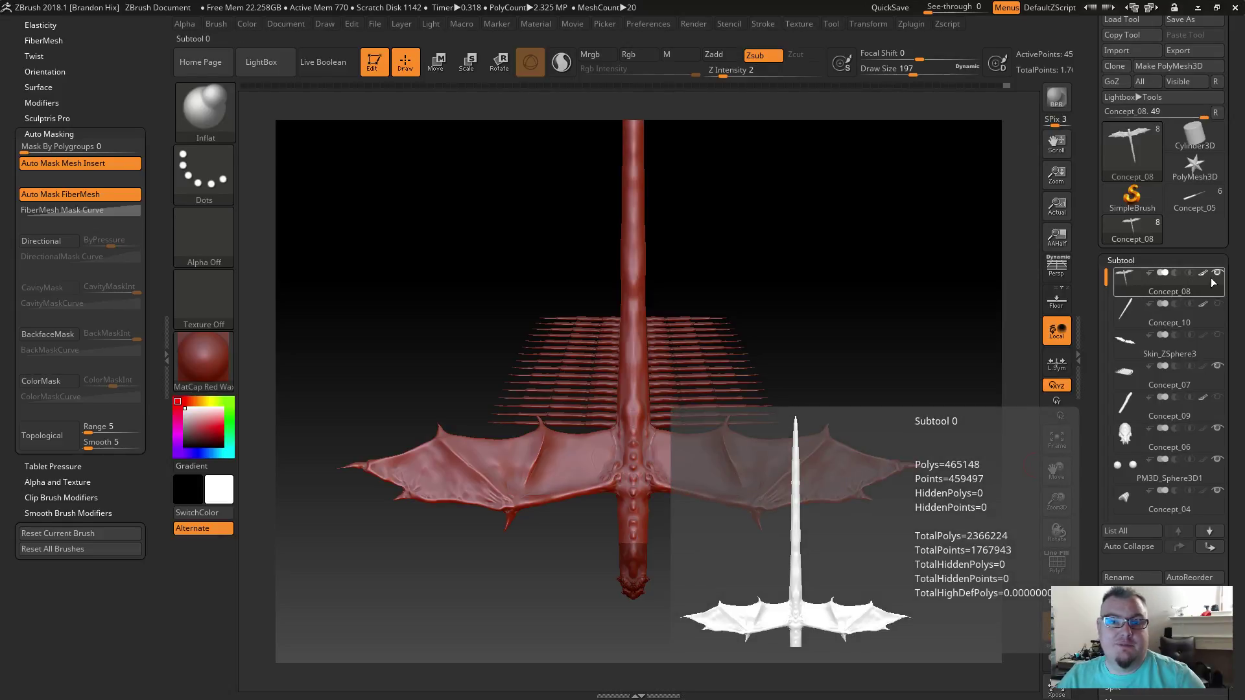
click(1217, 366)
drag(760, 526, 557, 319)
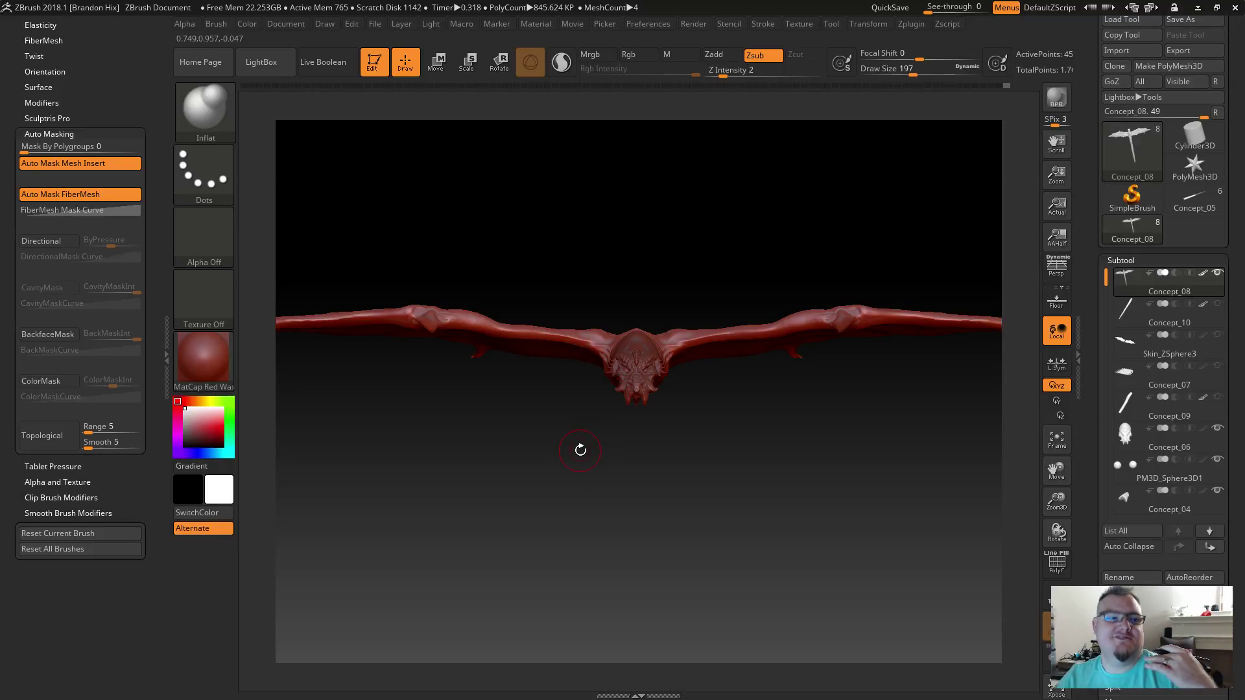
drag(589, 472, 678, 478)
drag(570, 430, 569, 342)
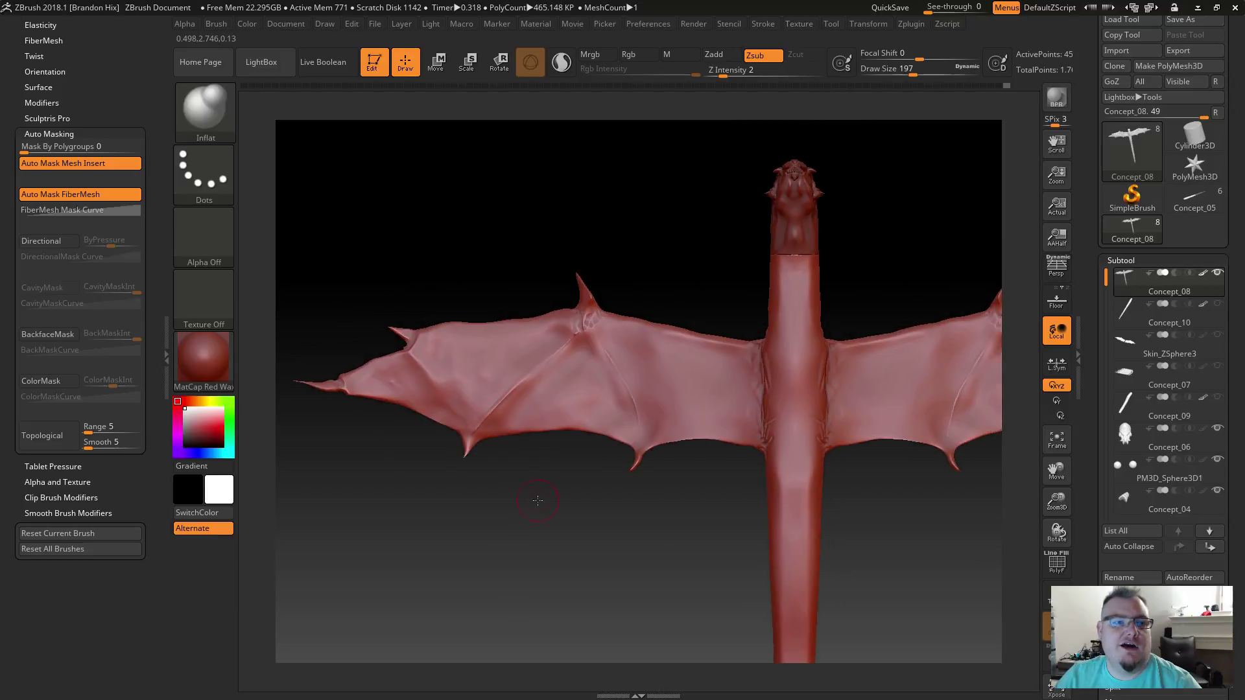
Step: Examine the spiked wing joint and both sides of the wings, and set the draw size to 120
drag(522, 236, 734, 341)
drag(786, 302, 782, 283)
mouse_move(644, 391)
shift+mouse_down()
mouse_move(654, 383)
mouse_move(642, 417)
shift+mouse_up()
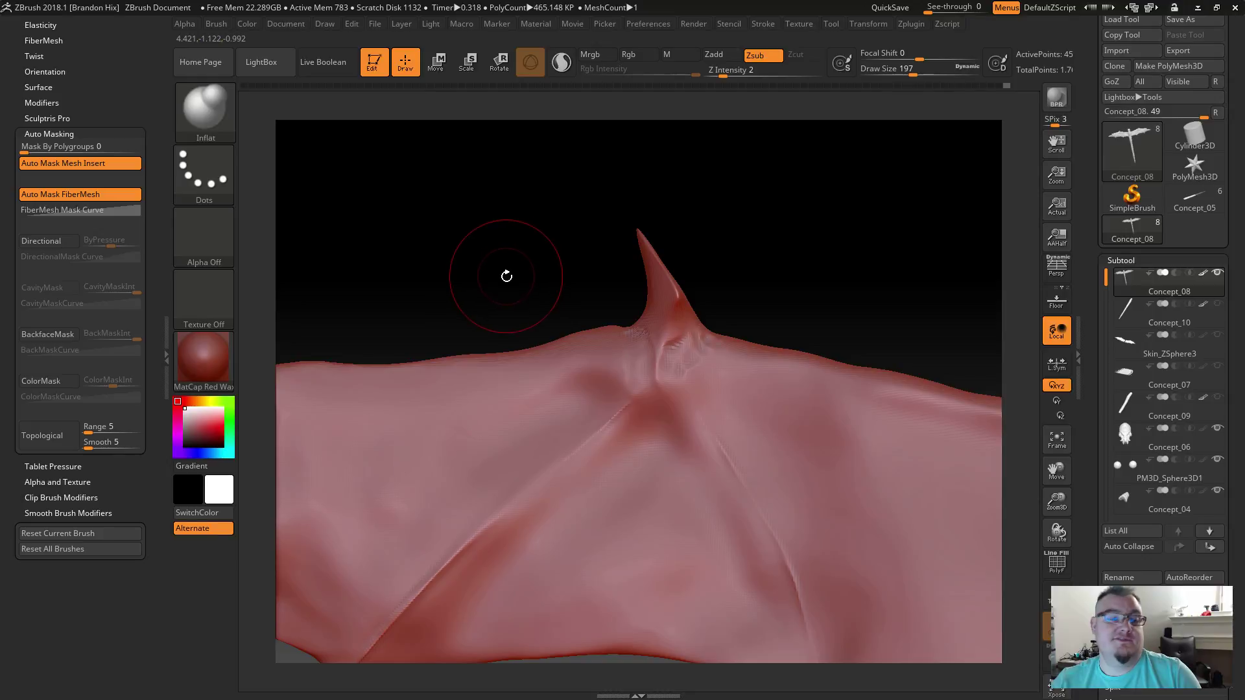
alt+drag(519, 283, 425, 259)
alt+drag(528, 307, 452, 246)
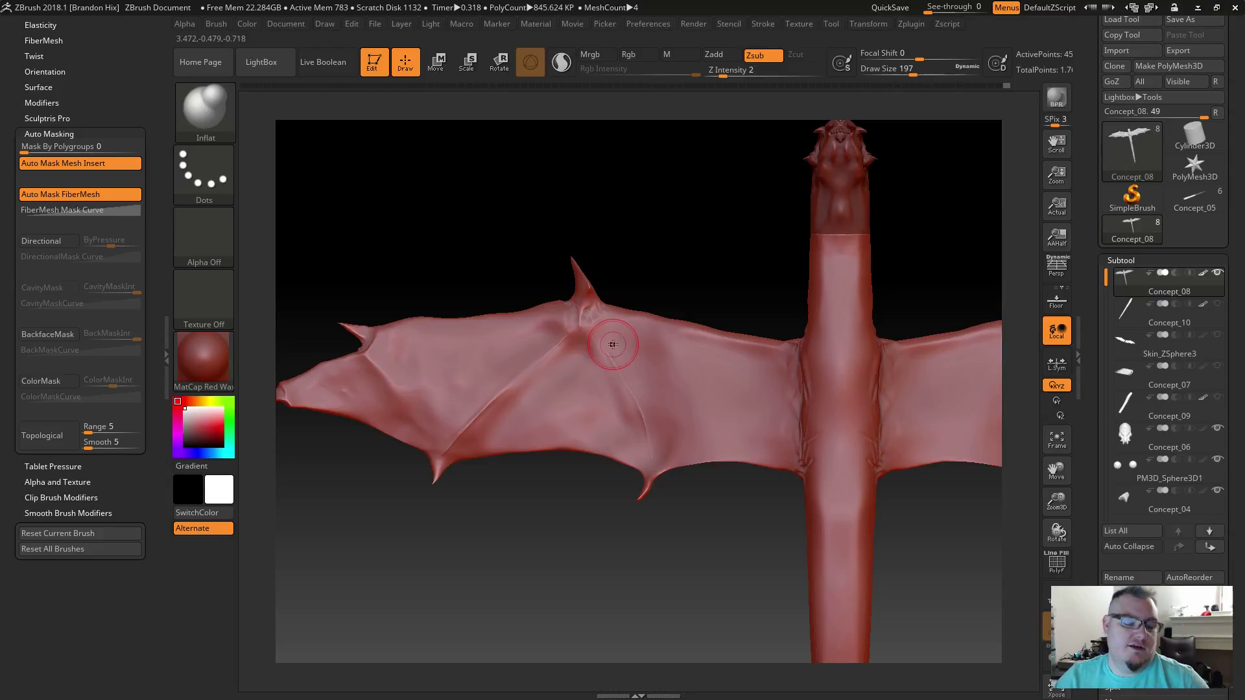
key(s)
mouse_move(651, 291)
mouse_down()
mouse_move(572, 224)
mouse_move(533, 236)
mouse_up()
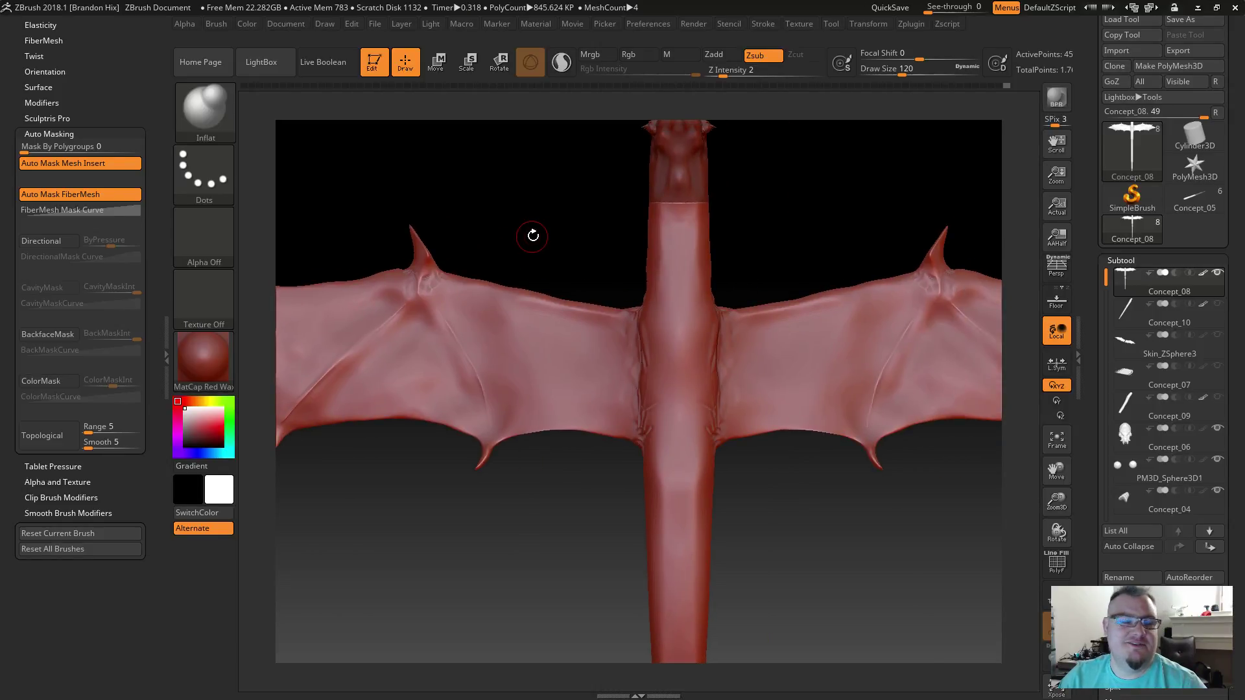
drag(570, 223, 444, 236)
drag(652, 240, 778, 495)
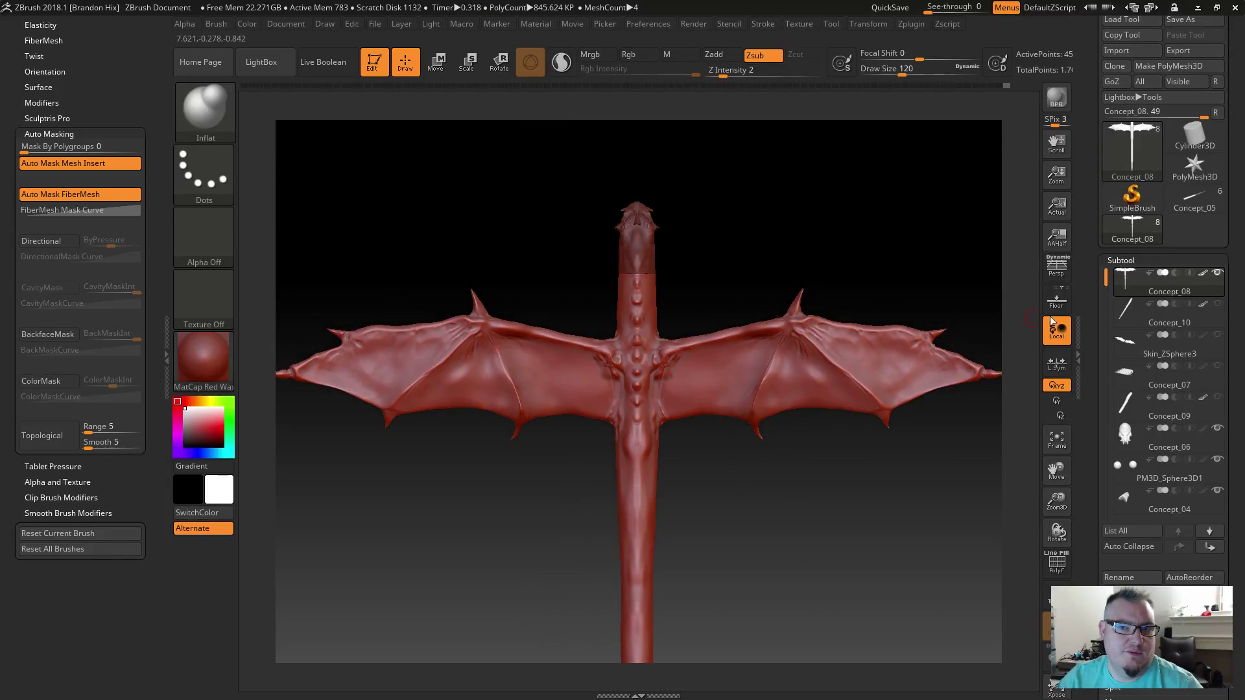
Step: Show and hide the Concept_10 and Concept_09 subtools in turn to check them against the body
click(1217, 310)
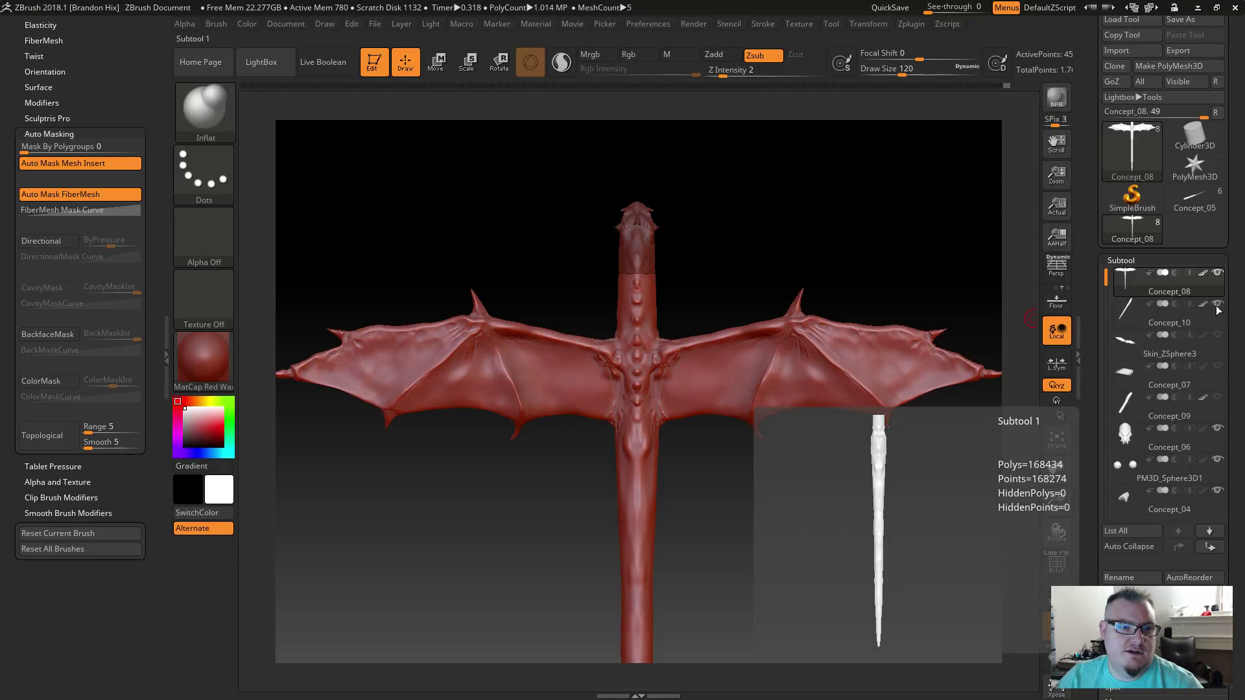
click(1218, 305)
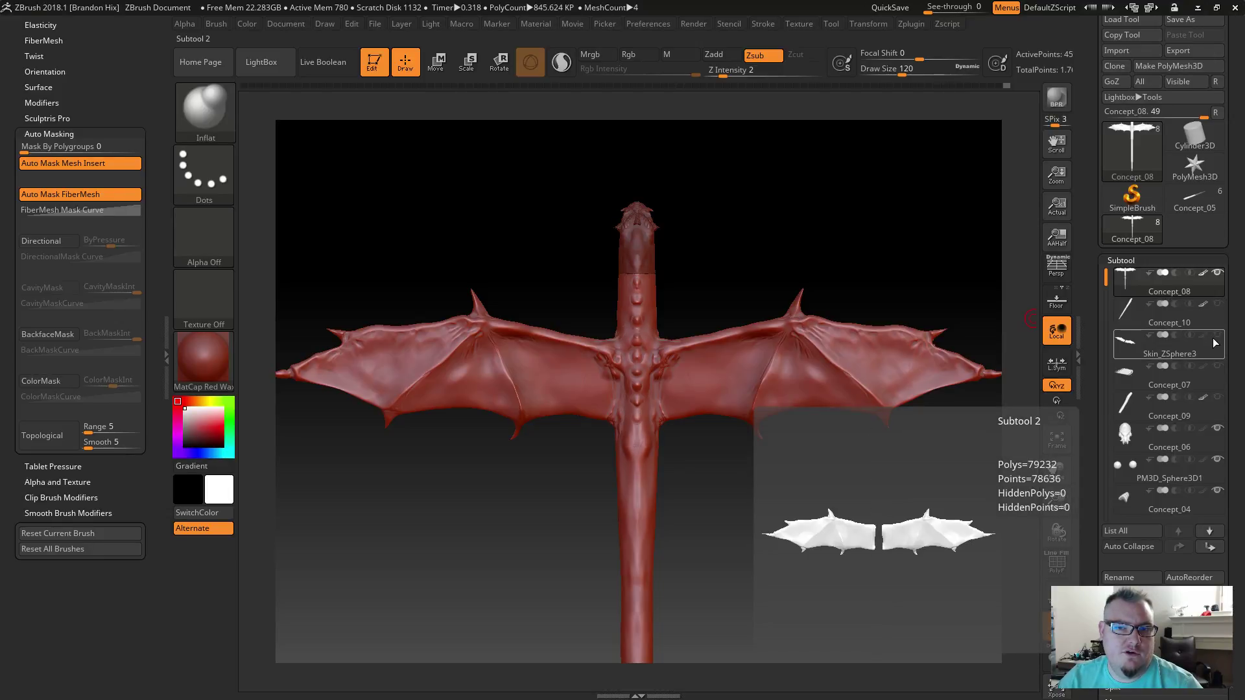
click(1217, 396)
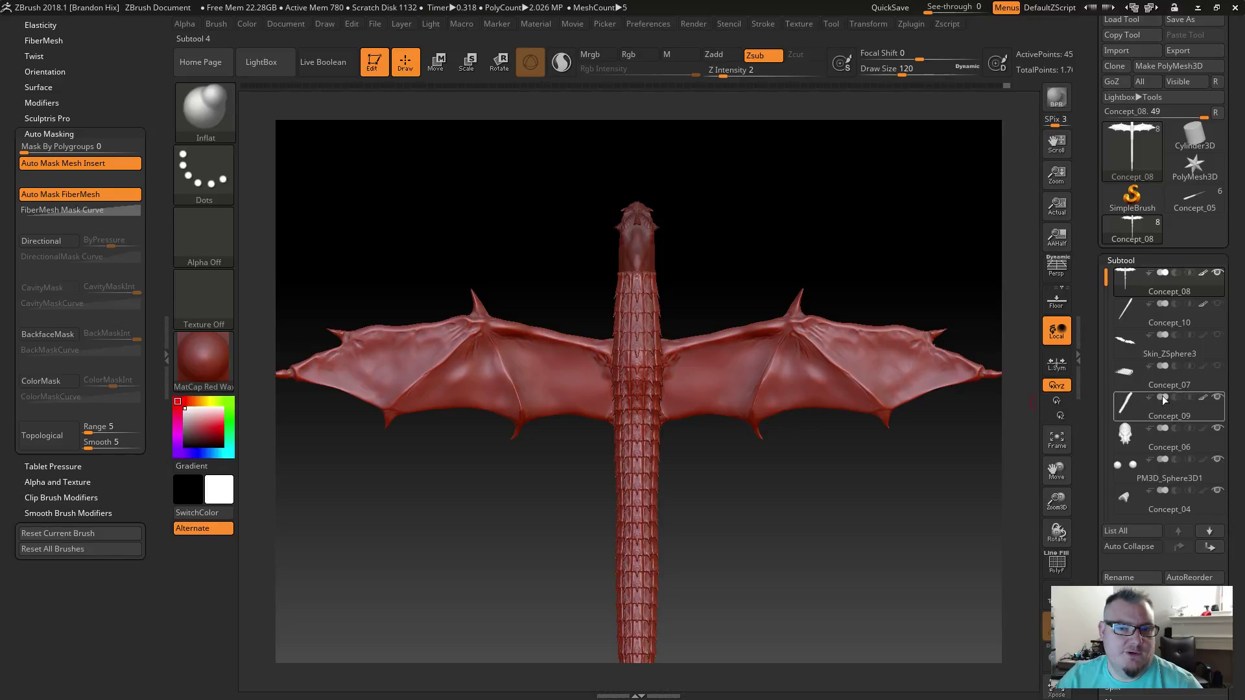
click(1219, 398)
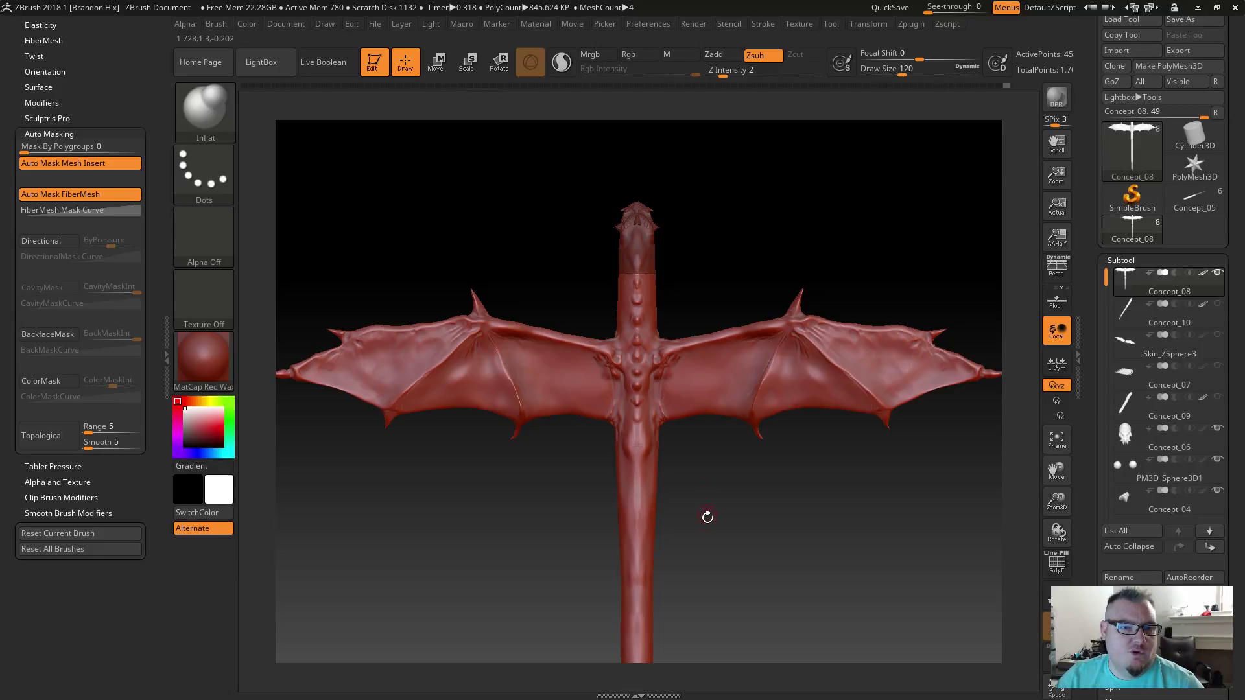
Step: Frame the underside of one wing up close and switch to the DamStandard brush in Zsub mode
drag(707, 517, 634, 491)
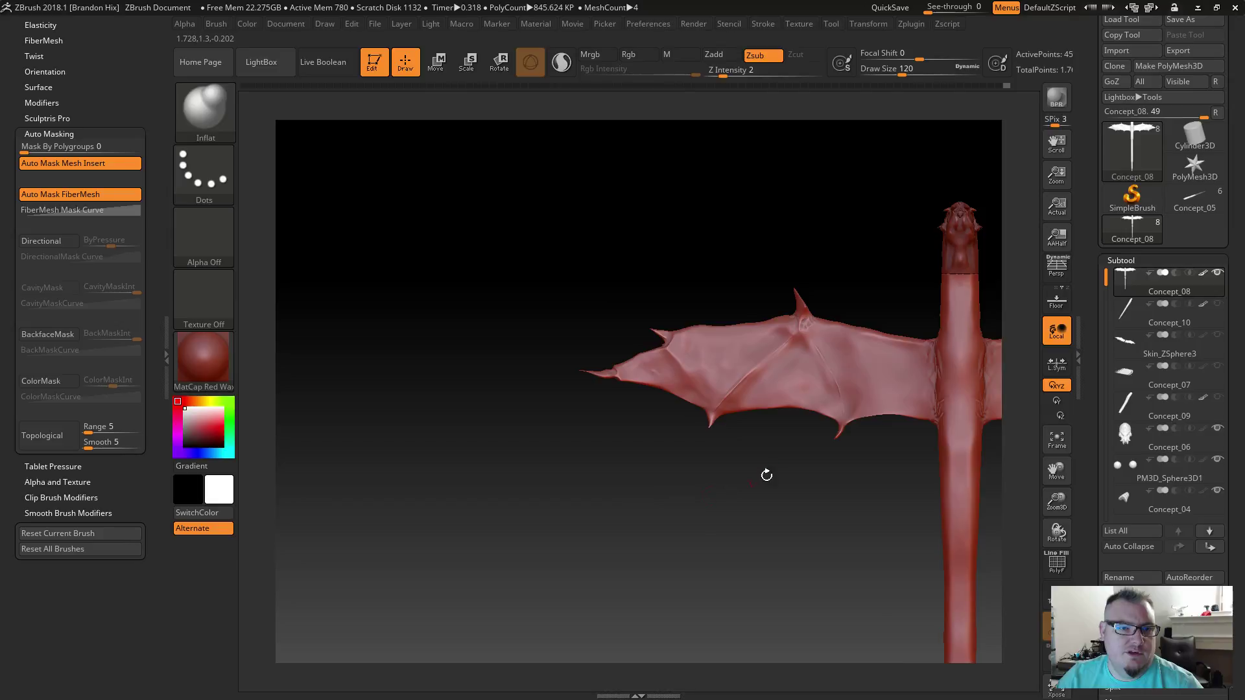
alt+drag(767, 475, 530, 426)
alt+drag(823, 425, 778, 477)
drag(540, 501, 791, 466)
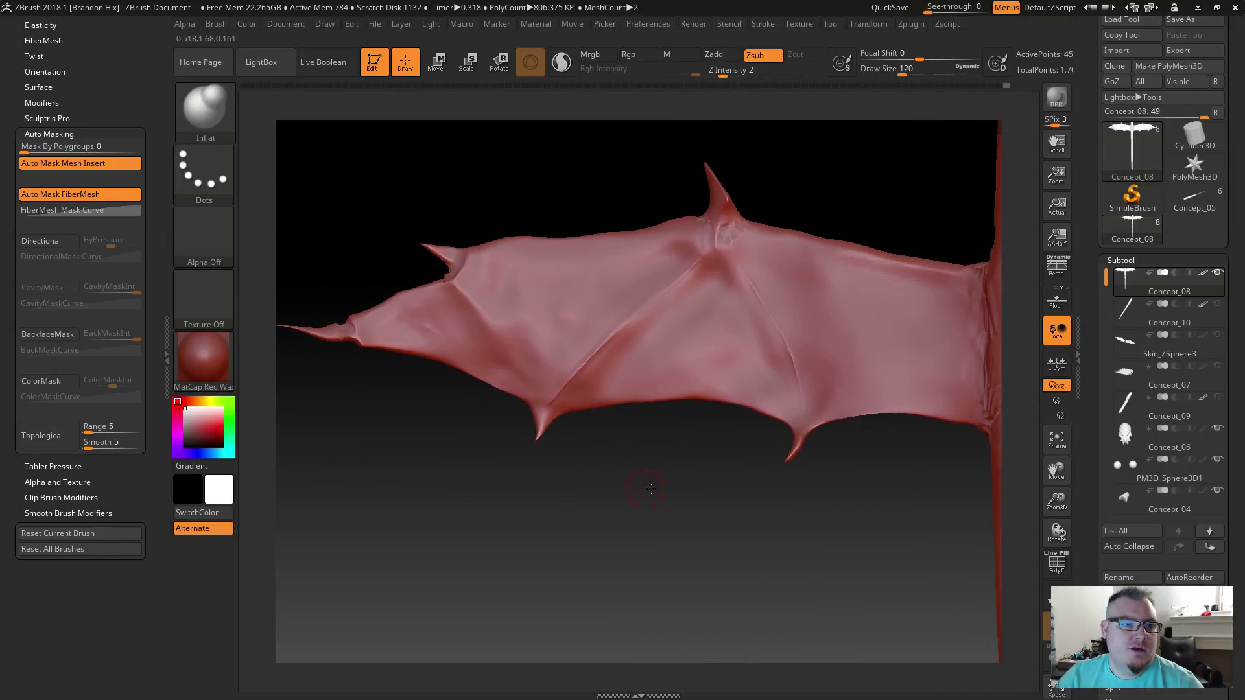
drag(650, 489, 358, 231)
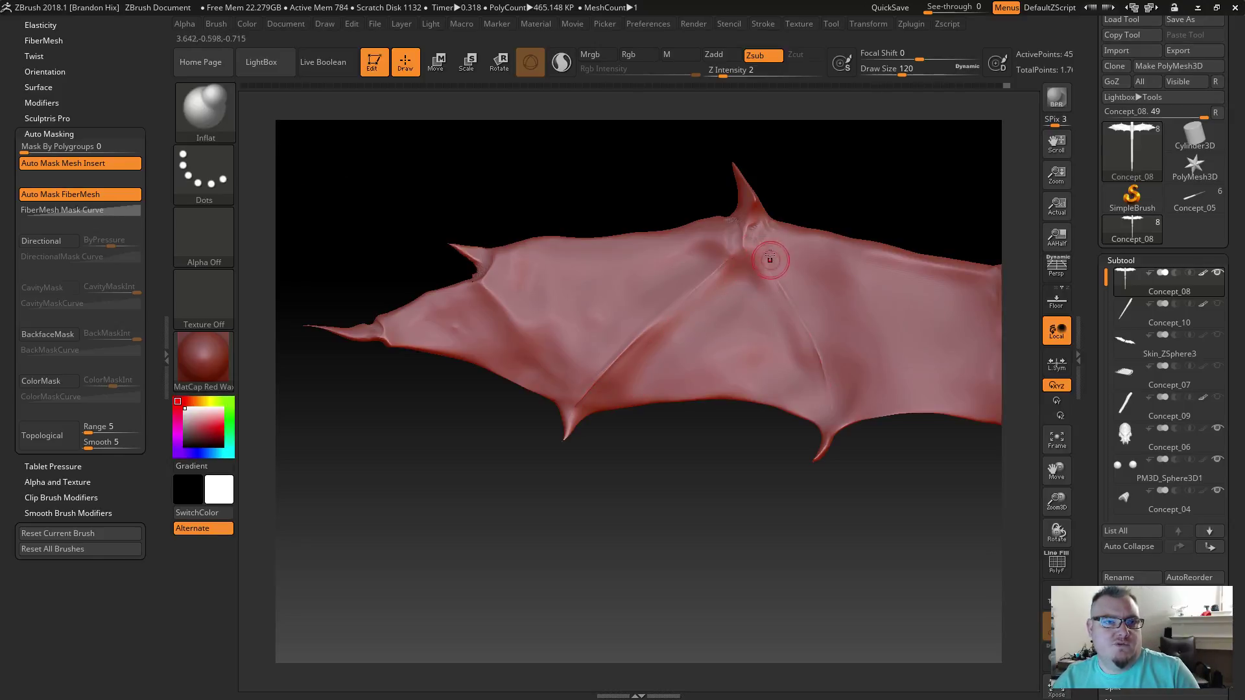
key(b)
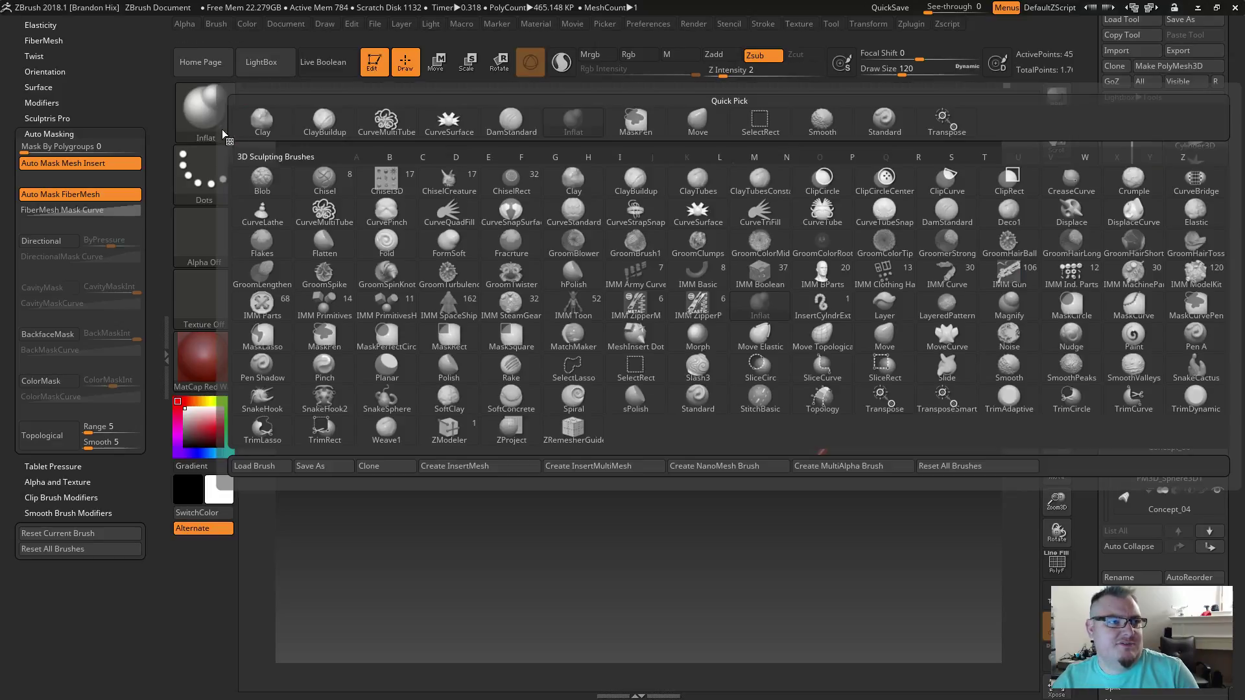
key(d)
key(s)
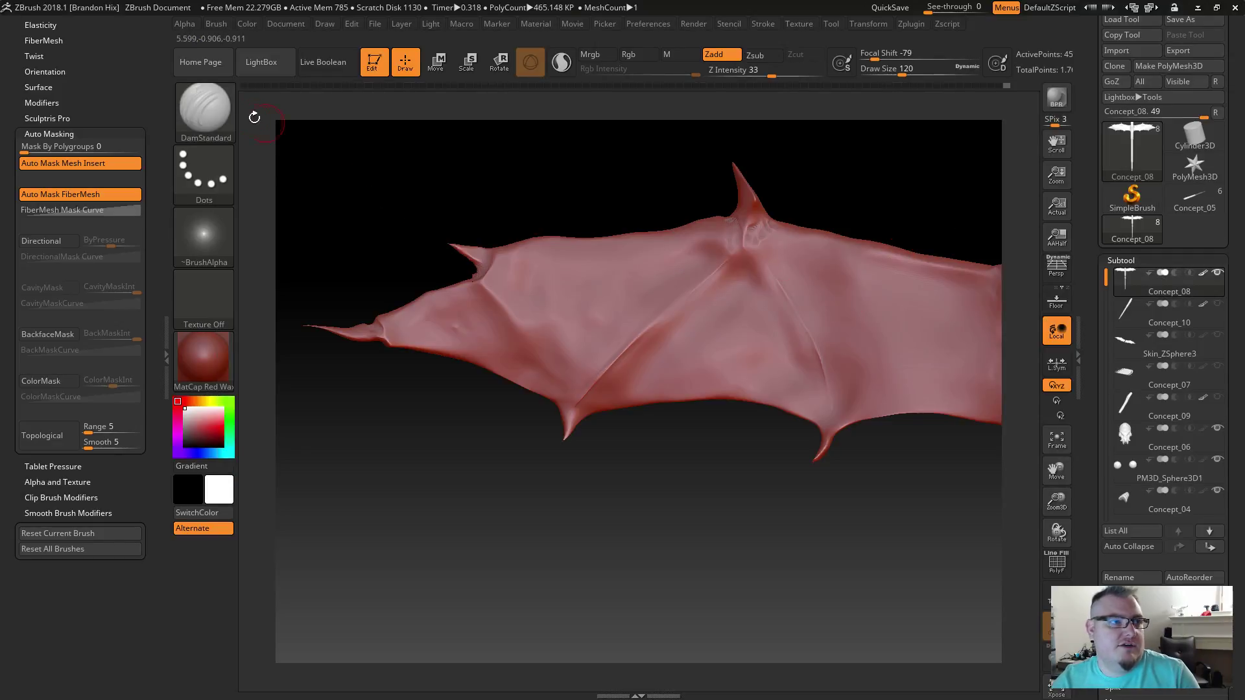
click(757, 57)
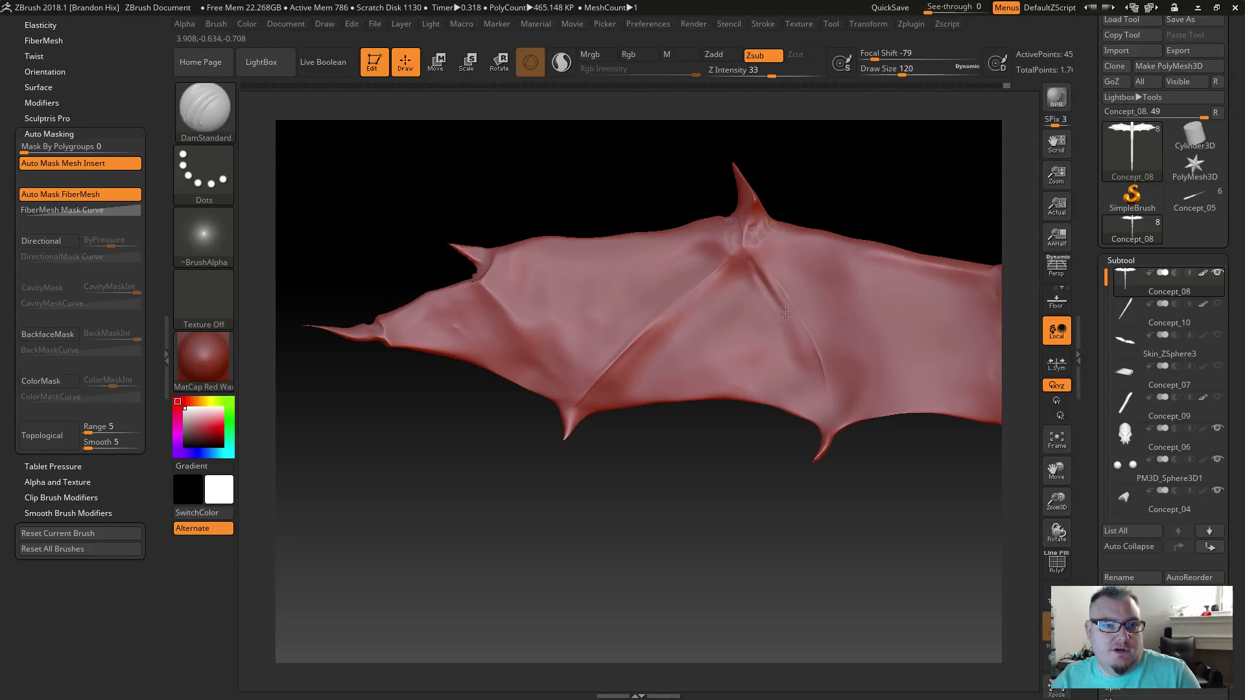
Step: Carve grooves along both sides of the inner finger bone on the wing's underside, redoing the first stroke at draw size 202
drag(807, 355, 815, 381)
key(ctrl+z)
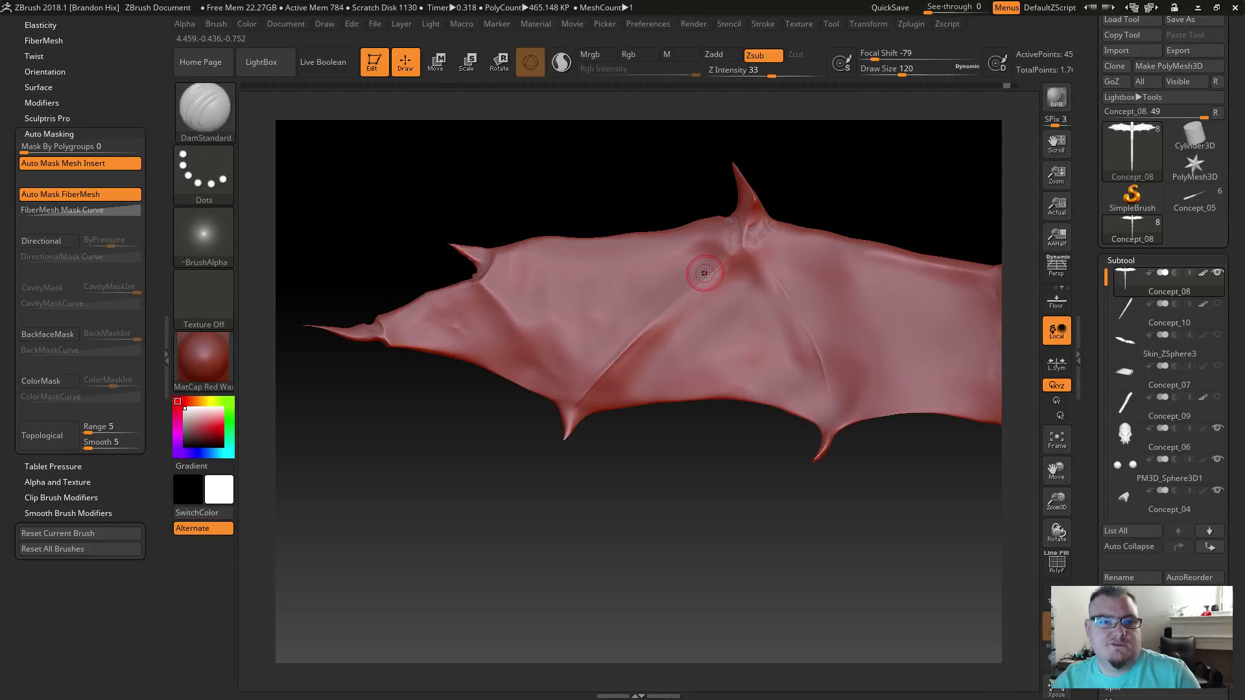
drag(901, 73, 913, 74)
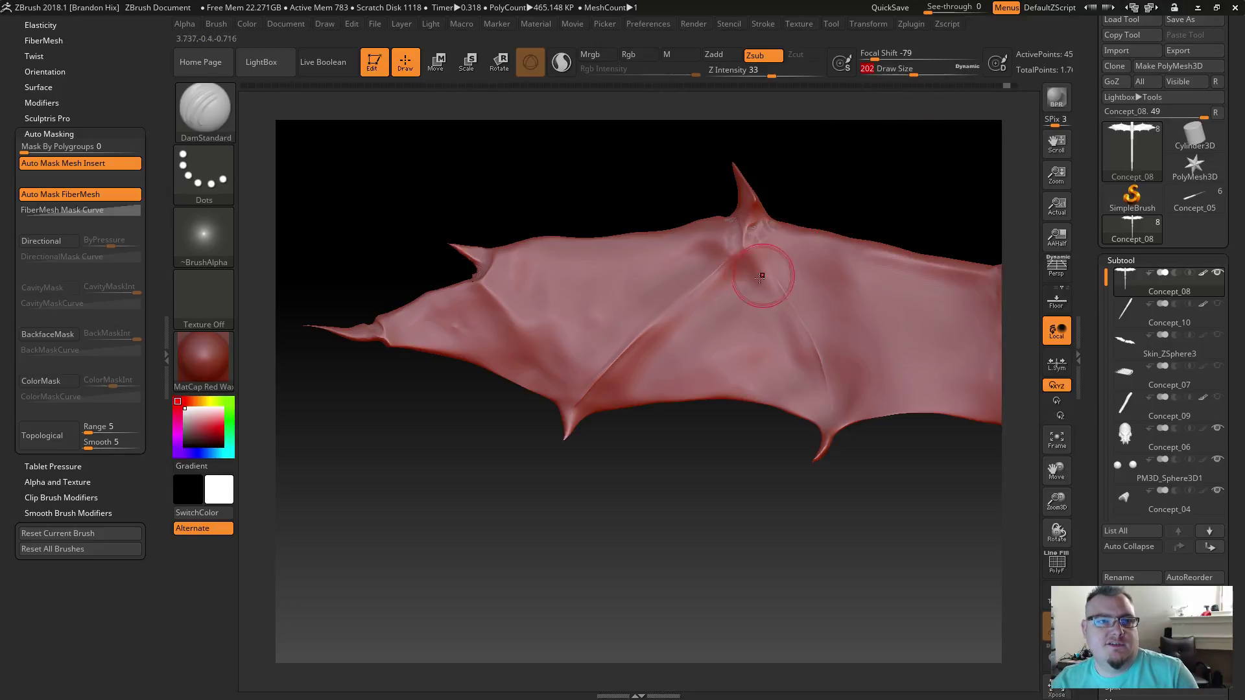
drag(748, 265, 752, 262)
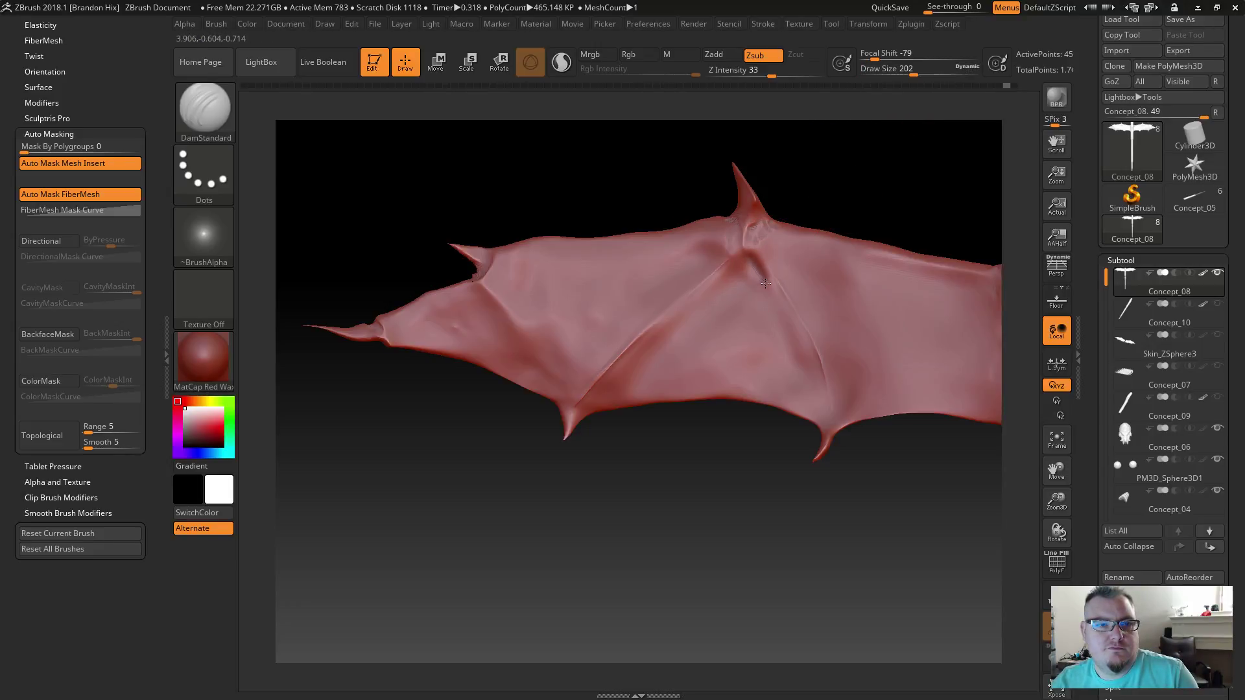
drag(800, 337, 824, 390)
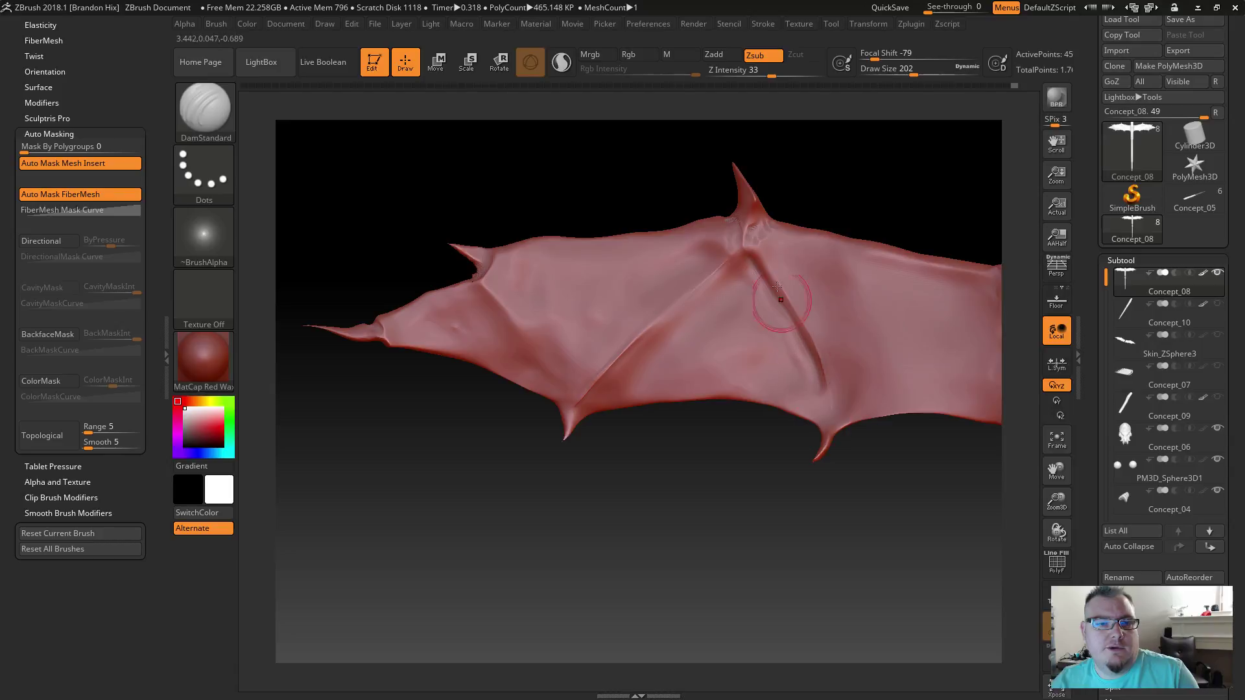
mouse_move(772, 259)
mouse_down()
mouse_move(760, 245)
mouse_move(774, 265)
mouse_up()
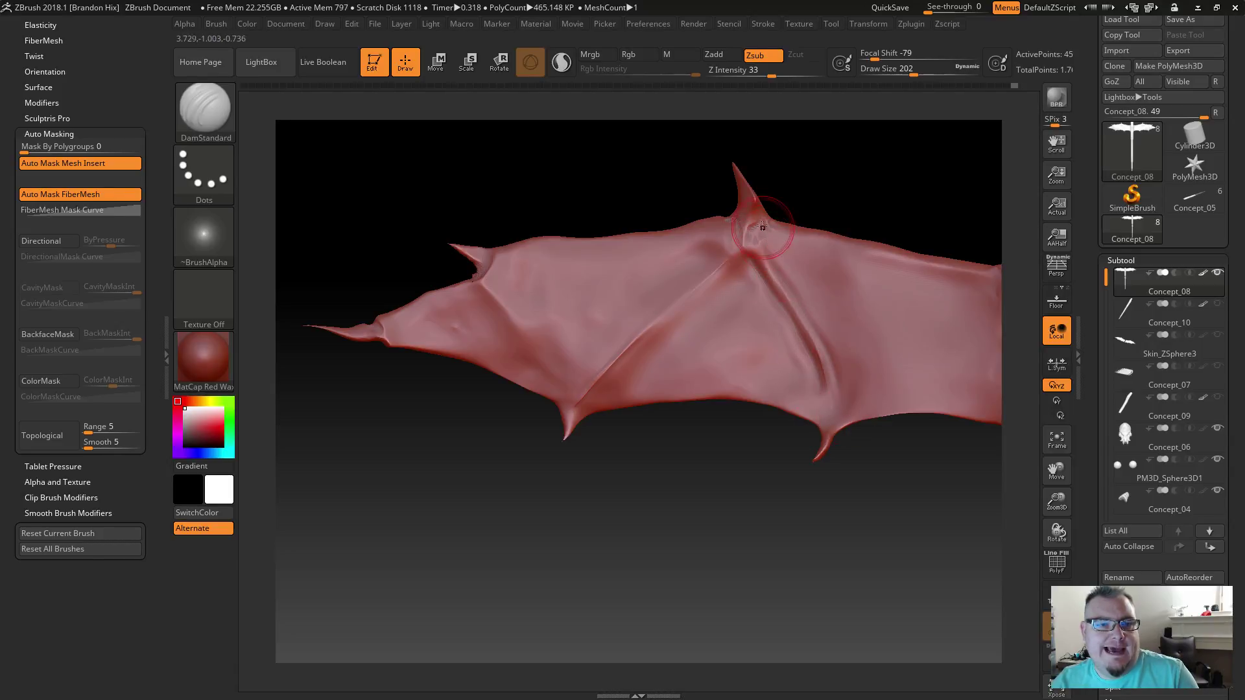
mouse_move(767, 245)
mouse_down()
mouse_move(798, 256)
mouse_move(752, 292)
mouse_move(788, 266)
mouse_move(765, 304)
mouse_up()
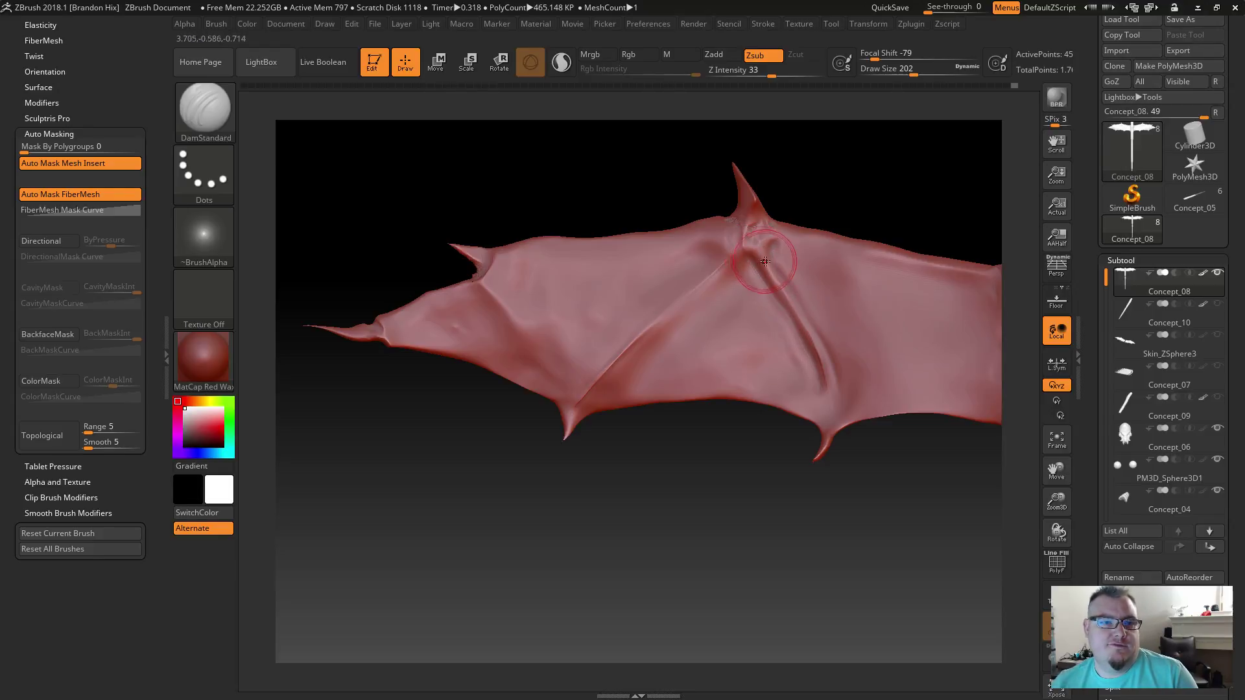
Step: Carve a groove along the body-facing side of the outer finger bone below the spiked joint and smooth around it
mouse_move(747, 269)
shift+mouse_down()
mouse_move(756, 288)
mouse_move(785, 254)
mouse_move(792, 264)
mouse_move(741, 268)
shift+mouse_up()
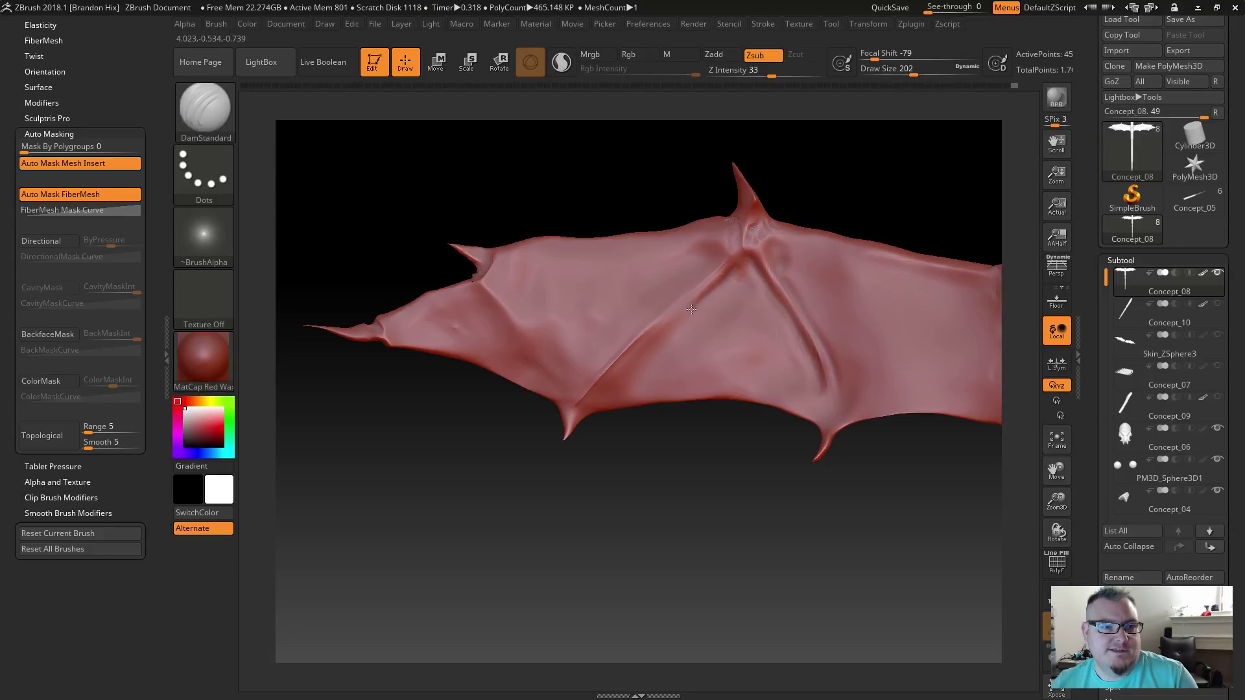
mouse_move(667, 329)
mouse_down()
mouse_move(639, 351)
mouse_move(655, 353)
mouse_move(596, 397)
mouse_up()
drag(642, 350, 642, 365)
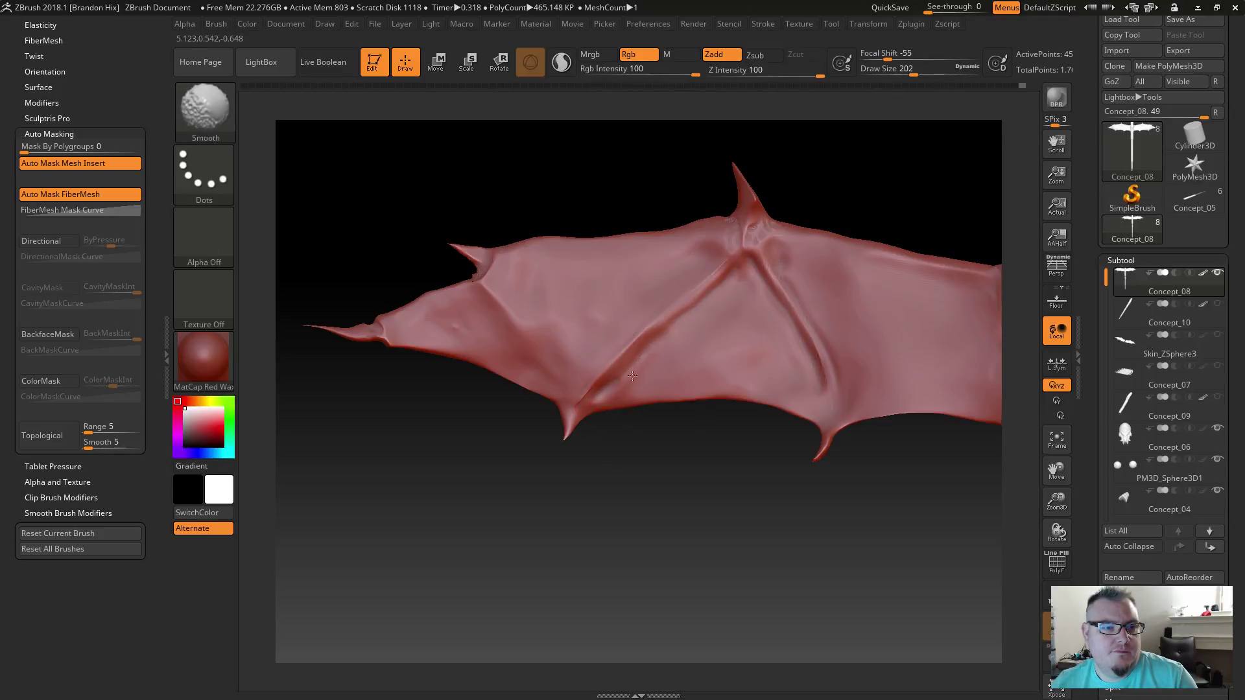
shift+drag(703, 306, 597, 352)
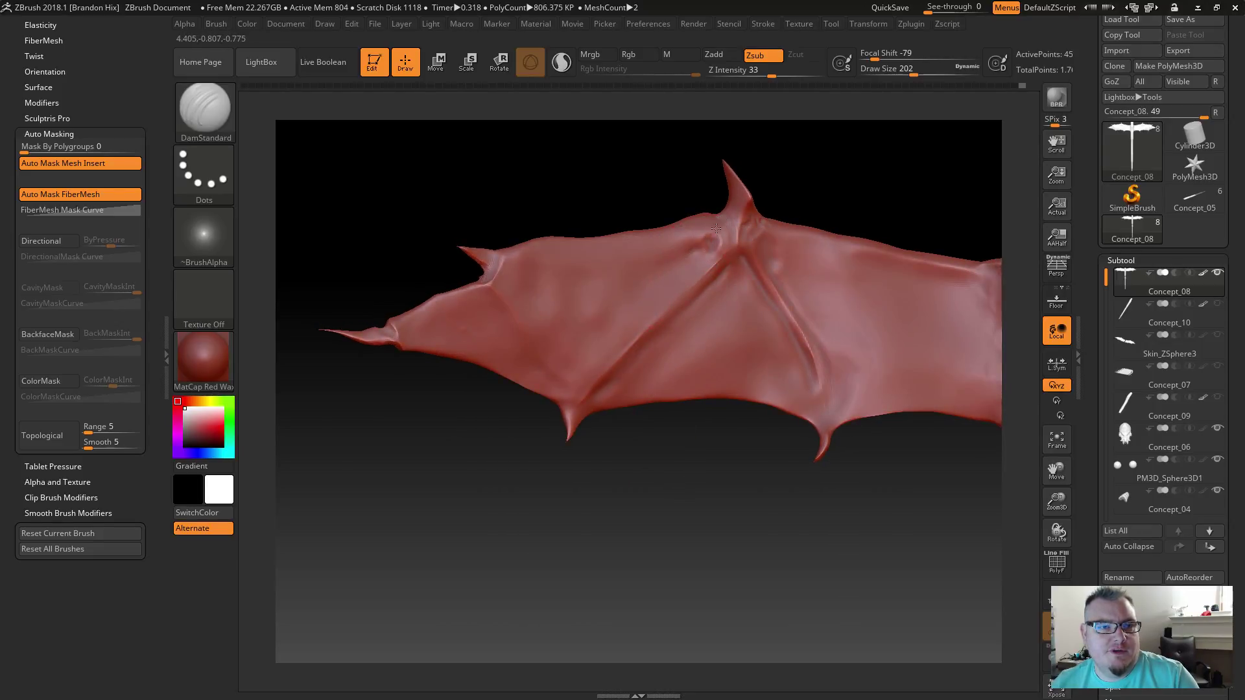
Step: Carve and smooth a groove along the tip-facing side of the finger bone that runs down from the large spiked joint
shift+drag(708, 233, 715, 246)
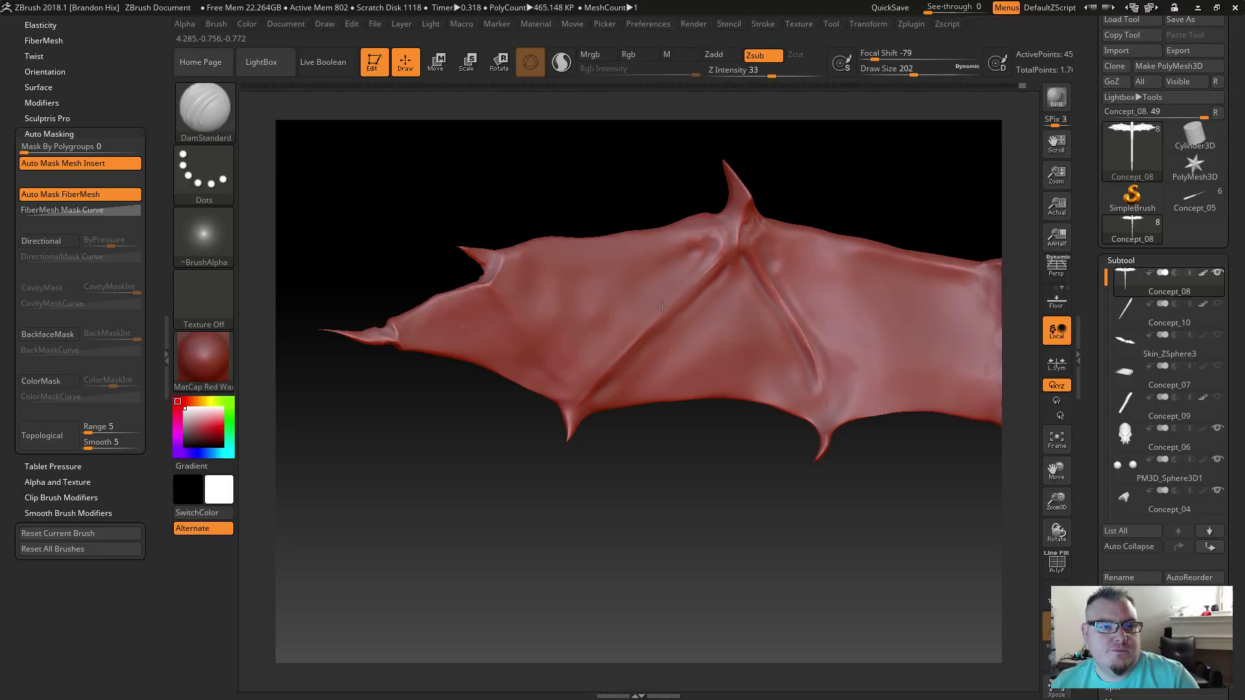
shift+drag(656, 309, 592, 364)
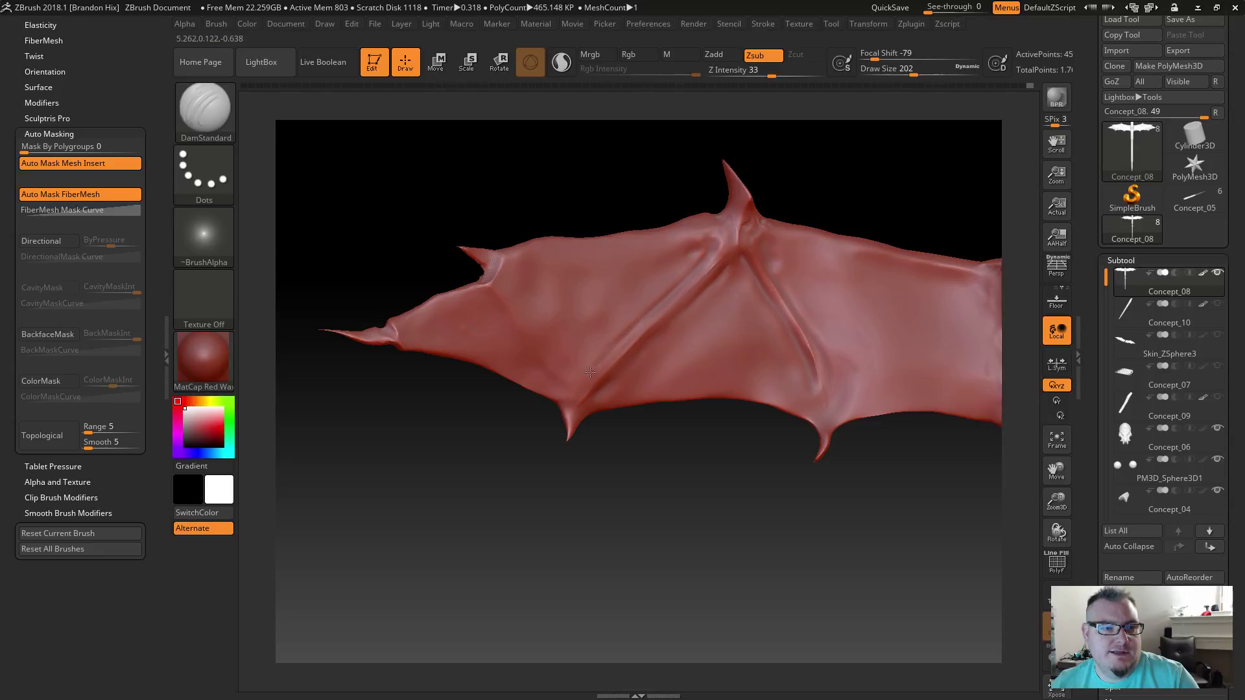
shift+drag(639, 278, 582, 349)
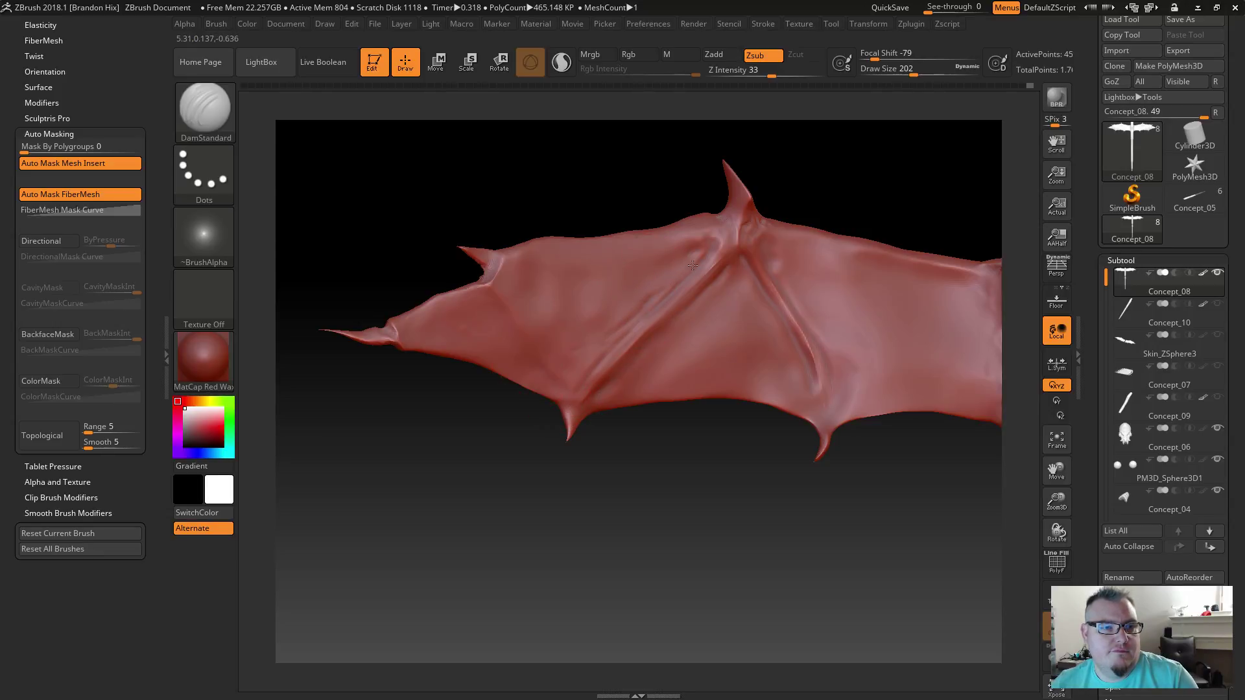
key(shift)
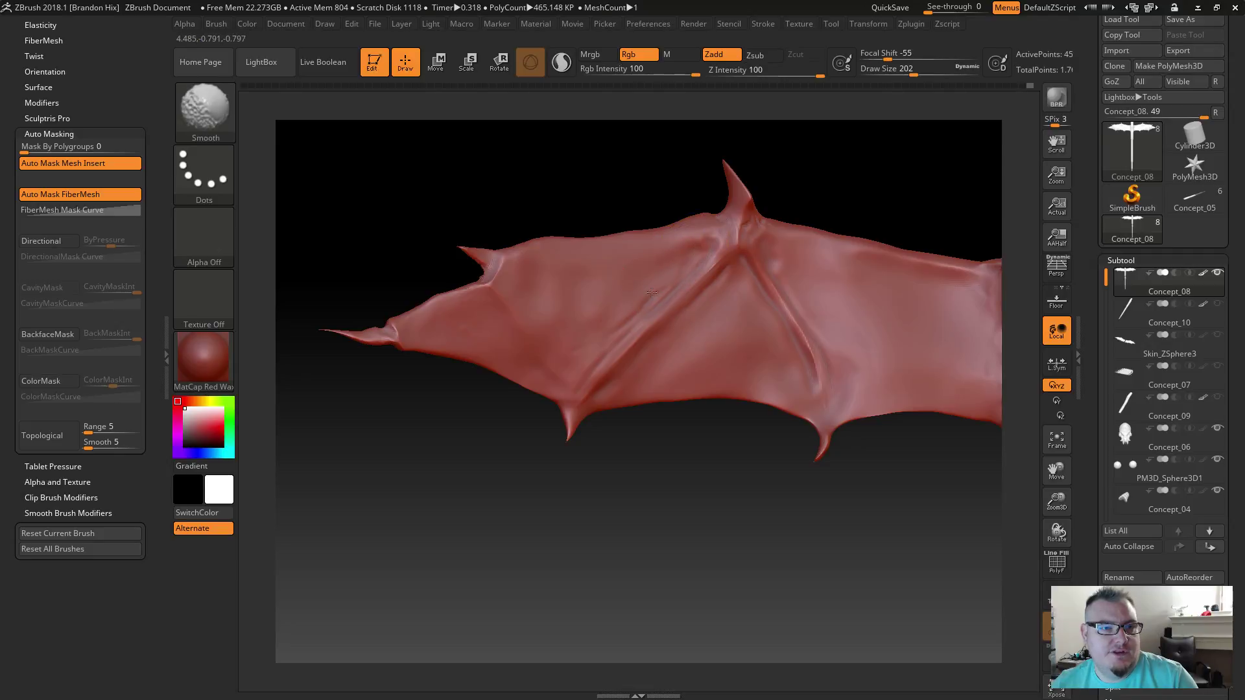
shift+drag(588, 336, 584, 328)
Step: Carve a groove beneath the wing's leading edge between the small claw and the spiked joint, smoothing the membrane below it
mouse_move(713, 265)
mouse_down()
mouse_move(708, 227)
mouse_move(659, 244)
mouse_up()
mouse_move(515, 261)
mouse_down()
mouse_move(661, 254)
mouse_move(714, 224)
mouse_up()
shift+drag(587, 273, 564, 272)
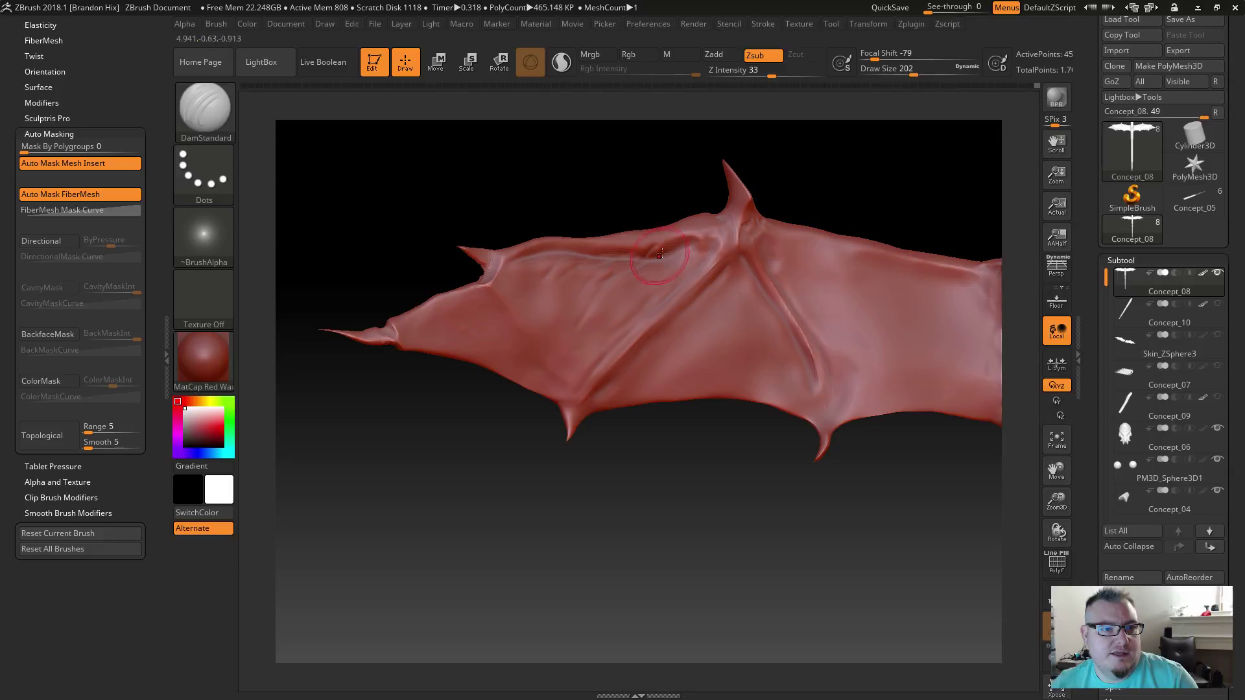
Step: Raise membrane folds beside the leading edge with DamStandard in Zadd mode, redoing a stroke and smoothing the folds
click(875, 57)
click(713, 55)
key(ctrl+z)
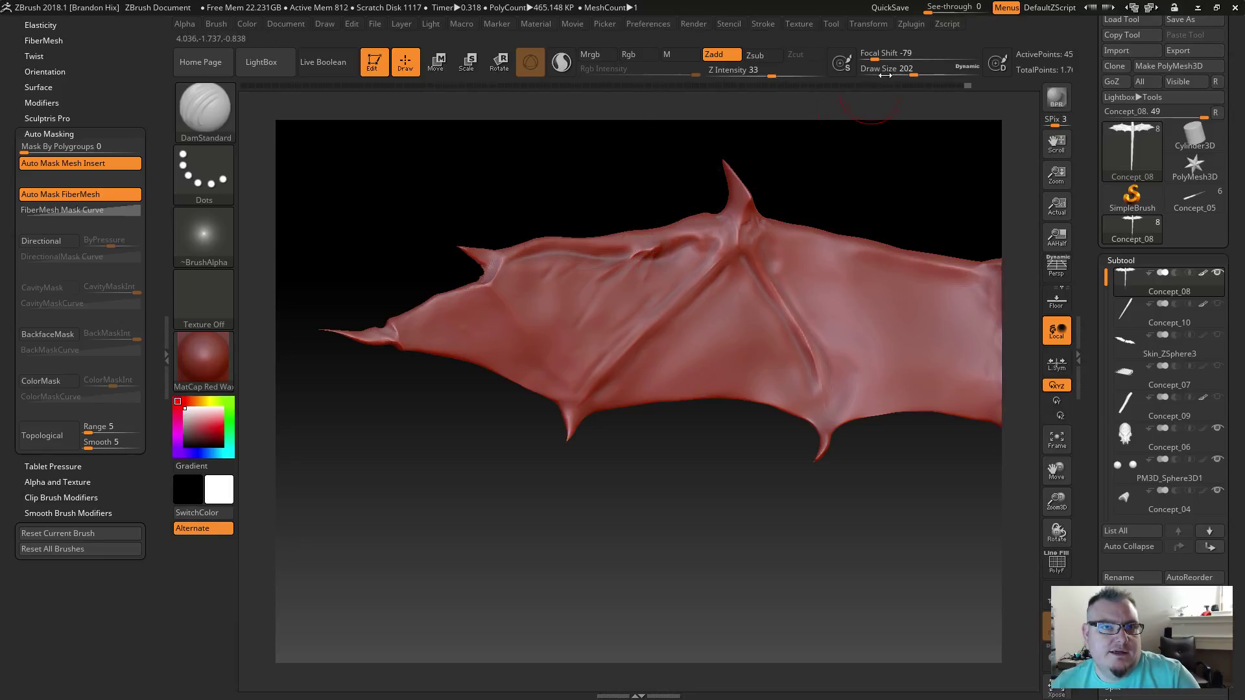
key(shift)
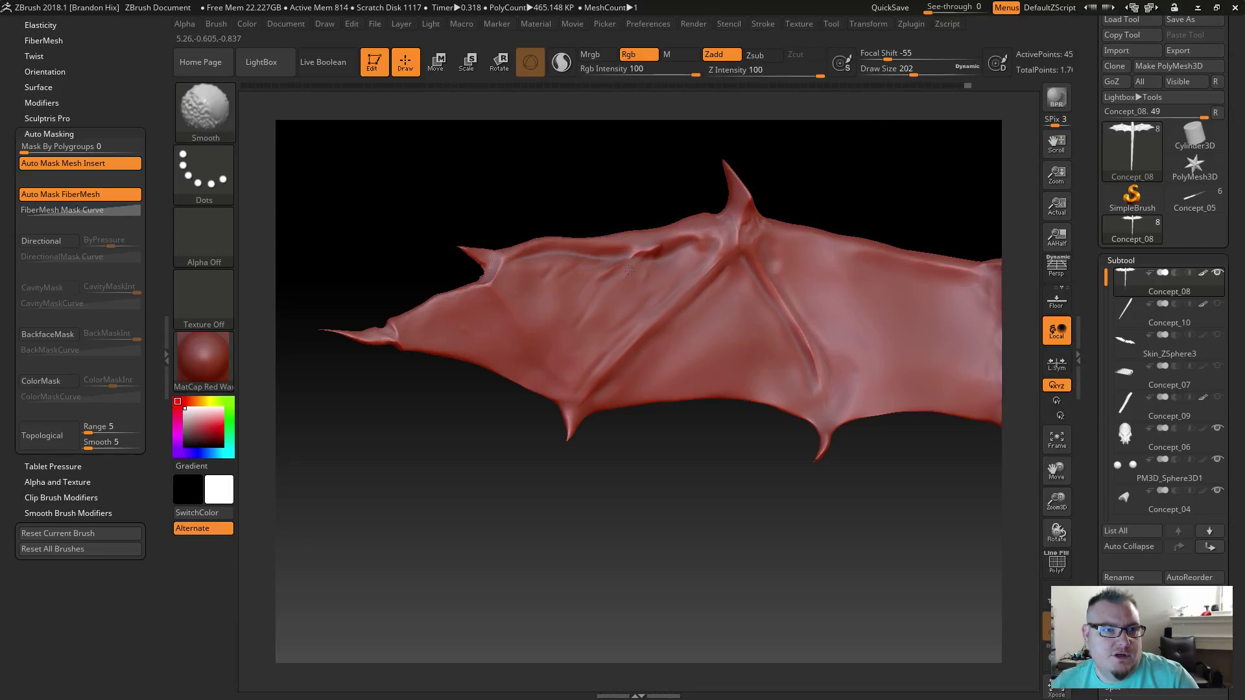
shift+drag(630, 258, 639, 263)
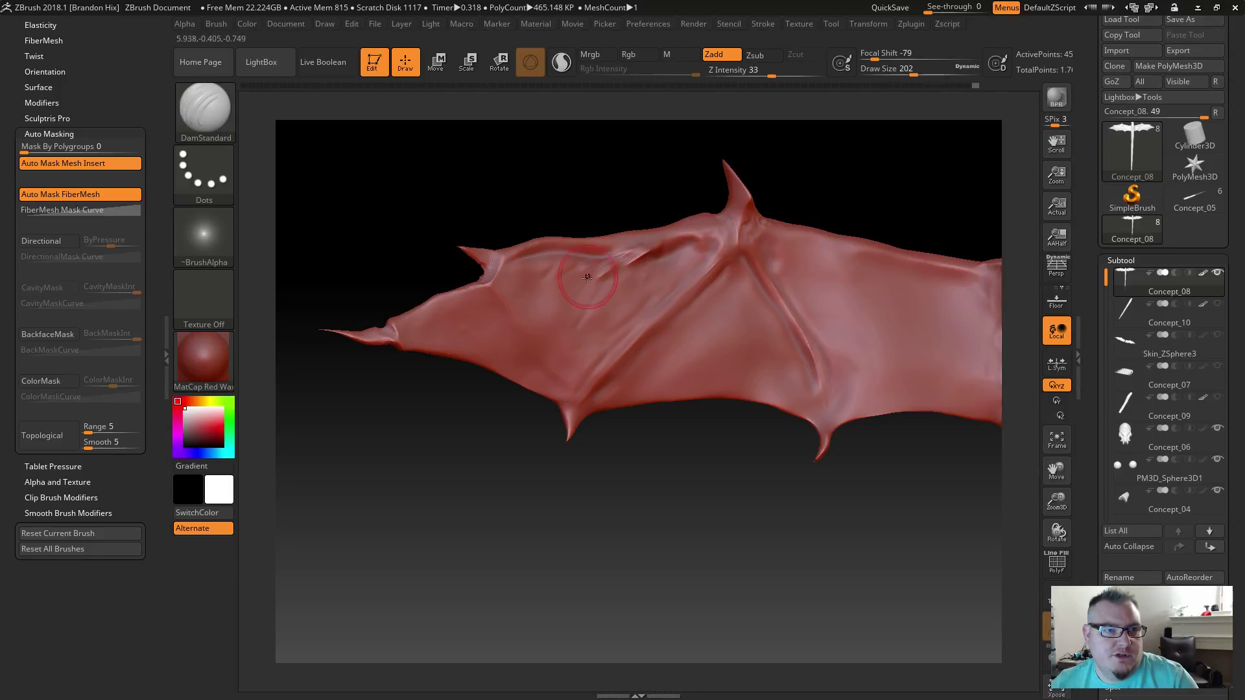
key(shift)
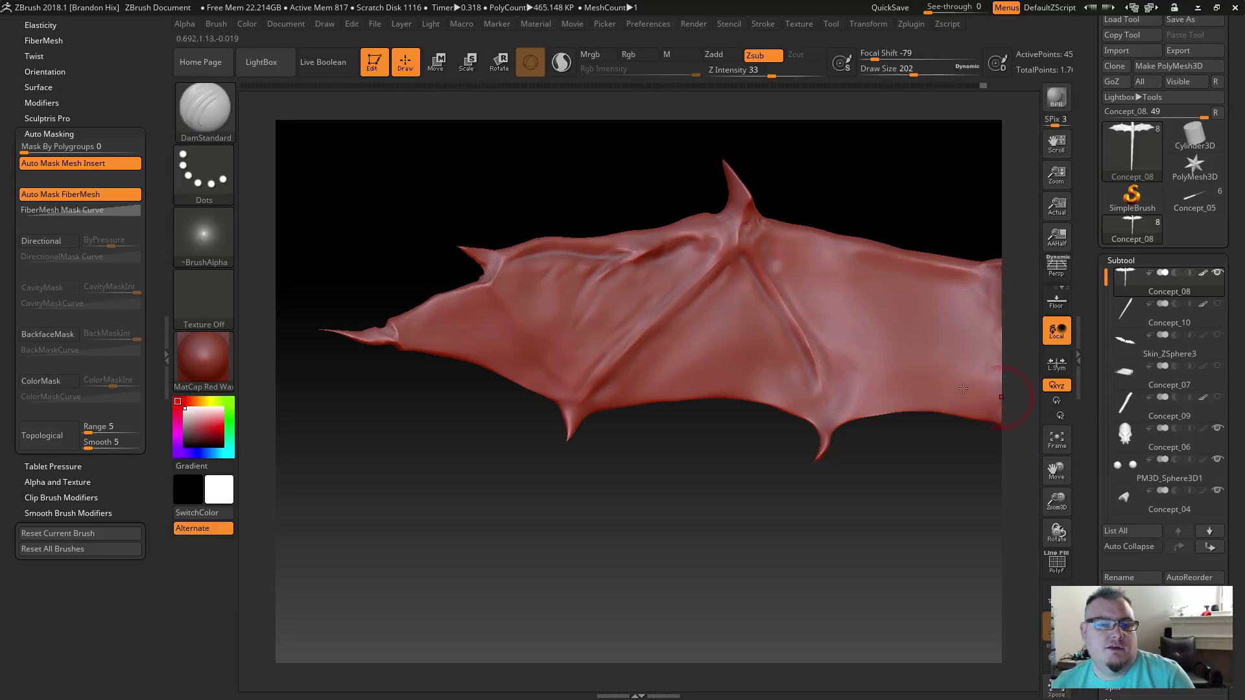
key(shift)
mouse_move(579, 299)
shift+mouse_down()
mouse_move(589, 322)
mouse_move(597, 311)
shift+mouse_up()
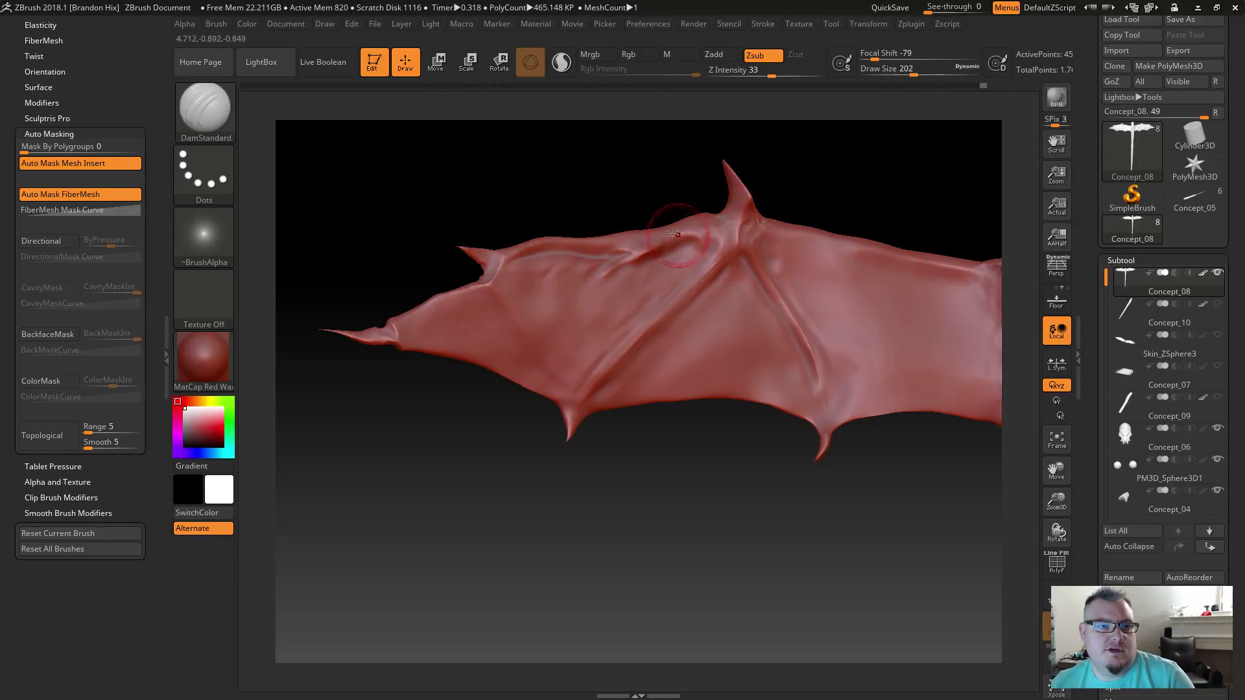
Step: Deepen the groove along the inner finger bone and carve out the outermost finger bone below the small claw
mouse_move(745, 246)
mouse_down()
mouse_move(817, 376)
mouse_move(806, 381)
mouse_move(819, 407)
mouse_up()
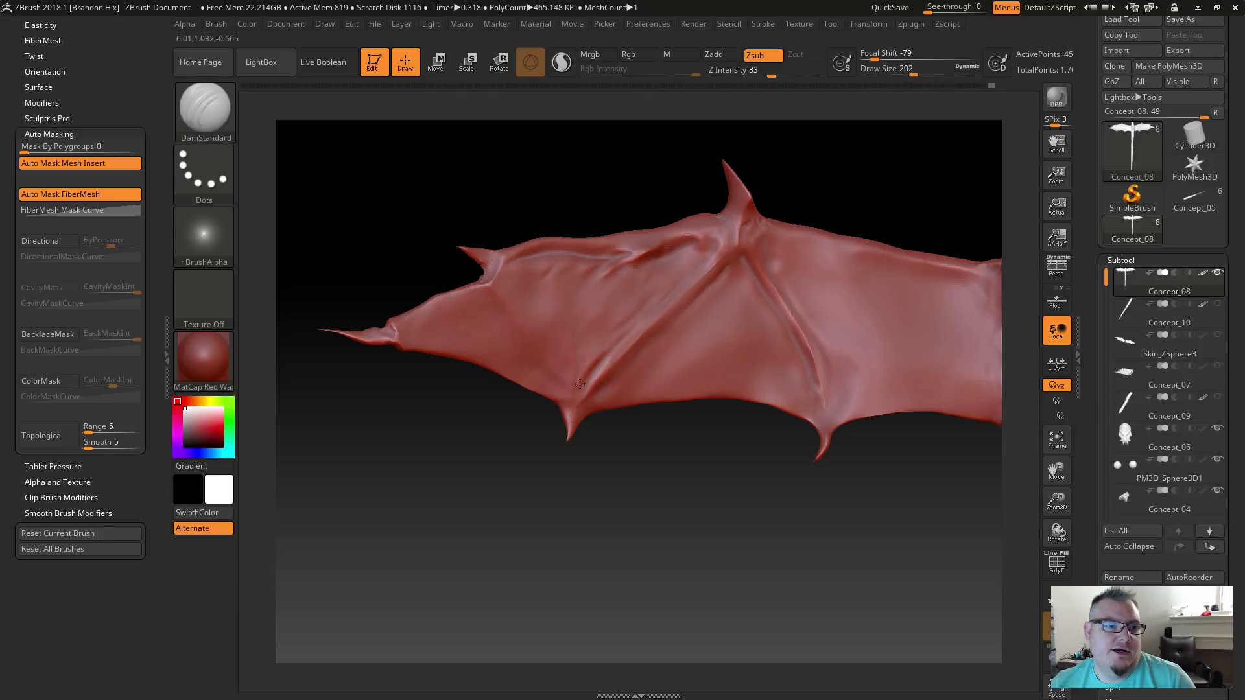
key(shift)
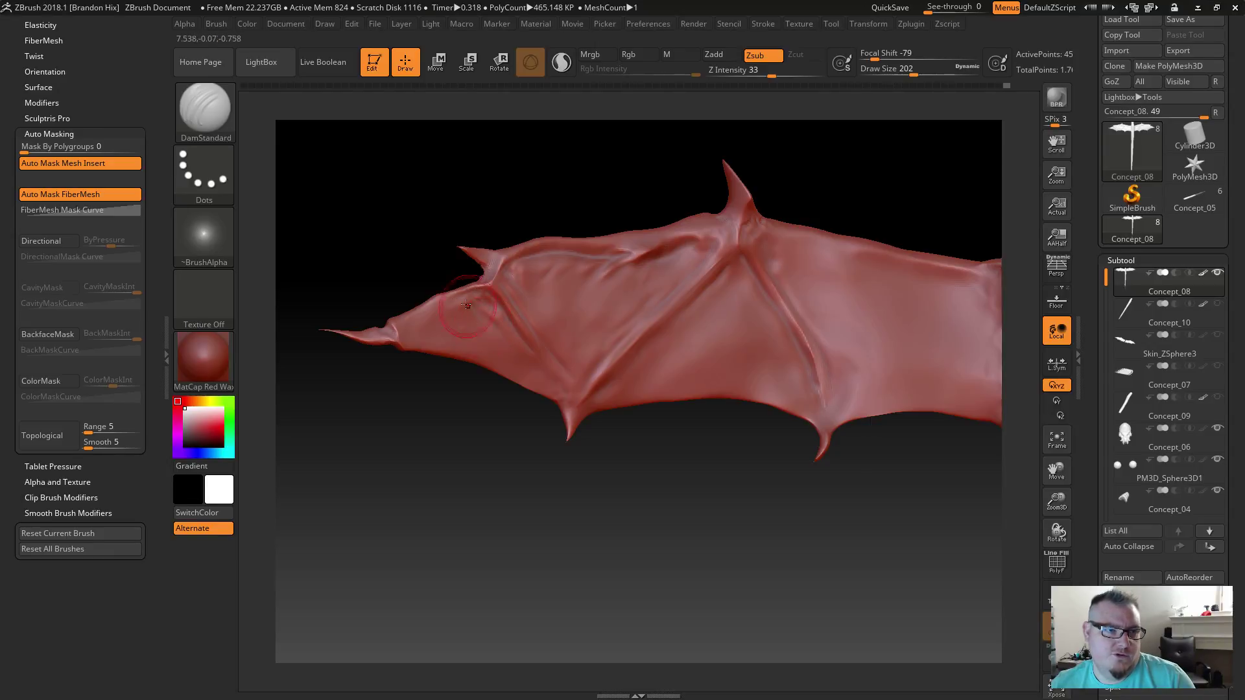
Step: Carve short creases into the membrane between the small claw and the wing tip, smoothing them into the surface
drag(456, 321, 483, 301)
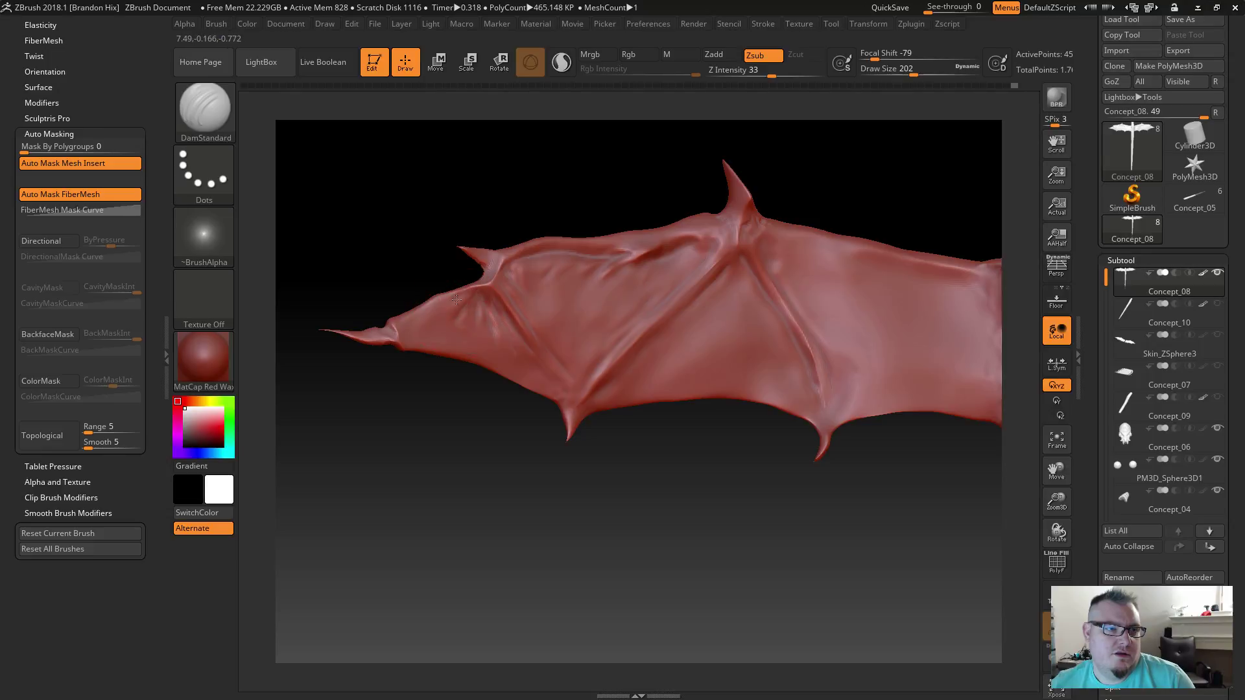
key(shift)
shift+drag(482, 333, 475, 320)
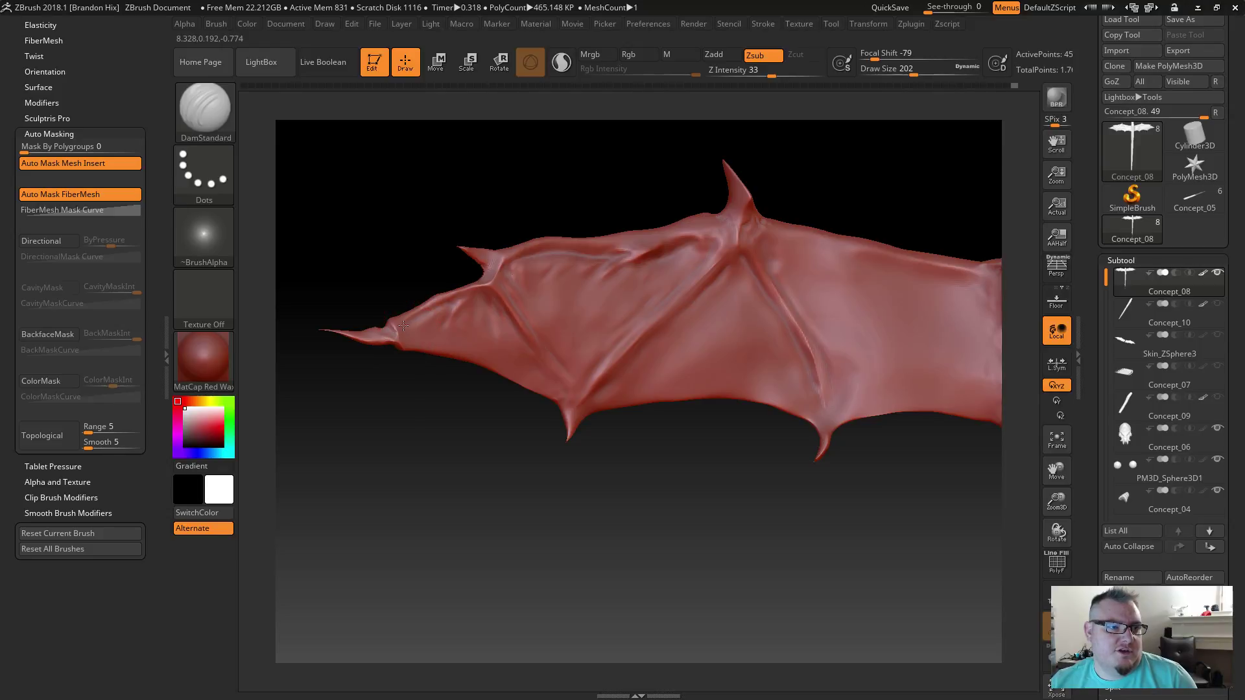
shift+drag(391, 327, 396, 333)
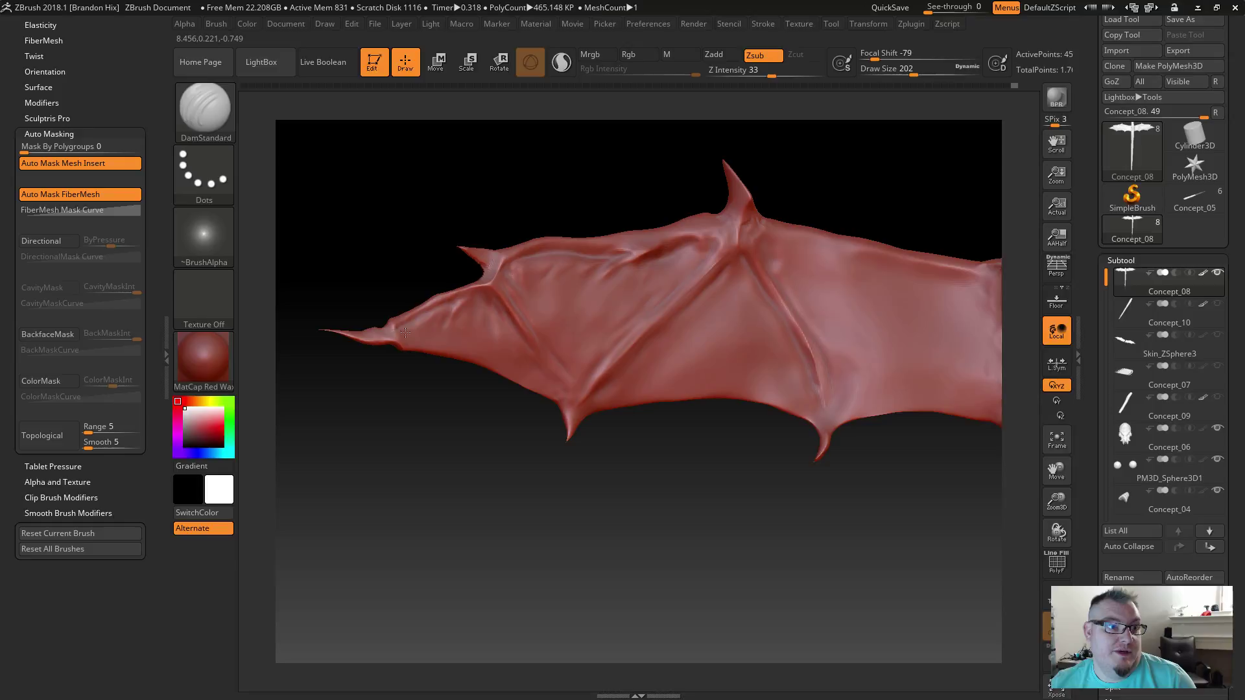
mouse_move(420, 391)
mouse_down()
mouse_move(415, 355)
mouse_move(414, 392)
mouse_up()
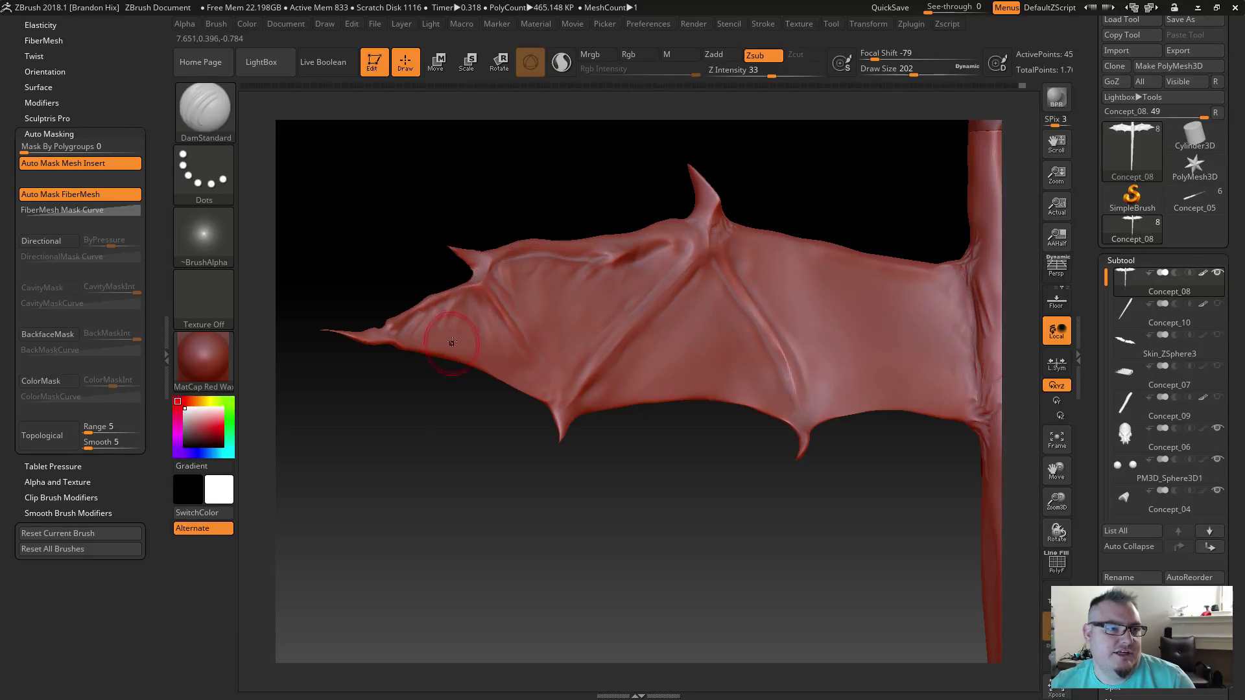
key(shift)
Step: Thicken the thin, broken edge between the wing's two outermost claws using the Inflat brush in Zadd mode
mouse_move(453, 409)
mouse_down()
mouse_move(439, 425)
mouse_move(429, 411)
mouse_move(459, 407)
mouse_up()
drag(372, 217, 422, 275)
drag(461, 192, 496, 173)
drag(458, 308, 534, 305)
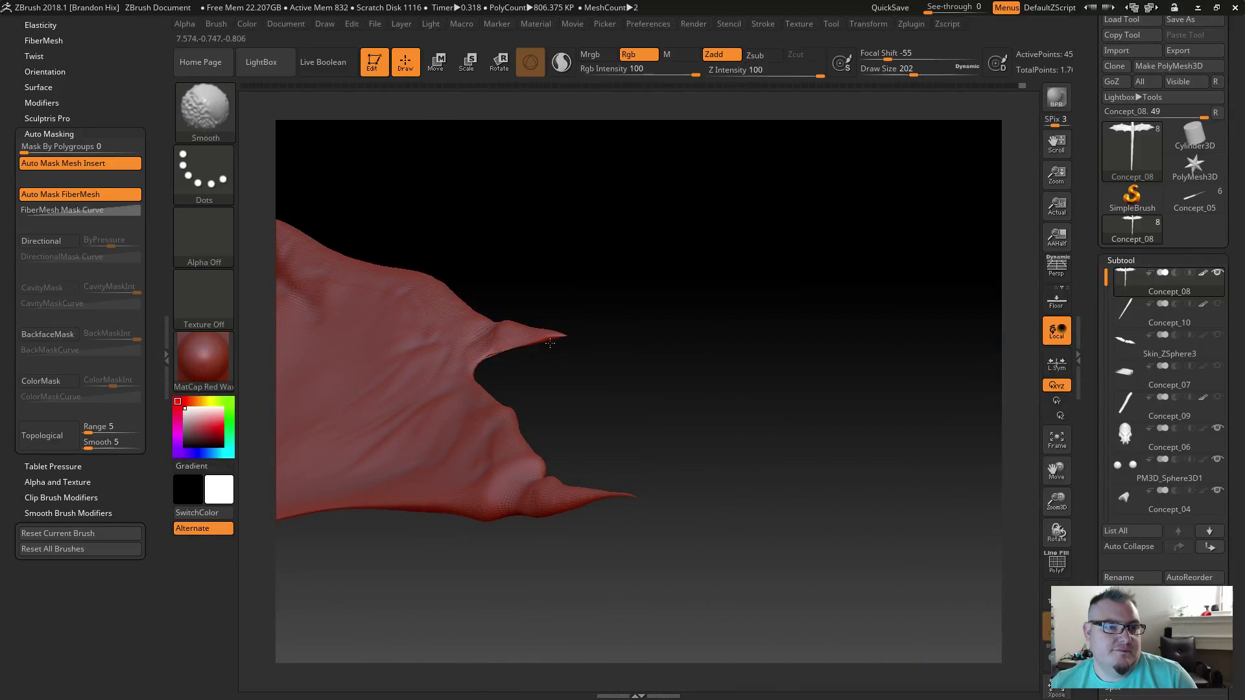
drag(489, 338, 221, 138)
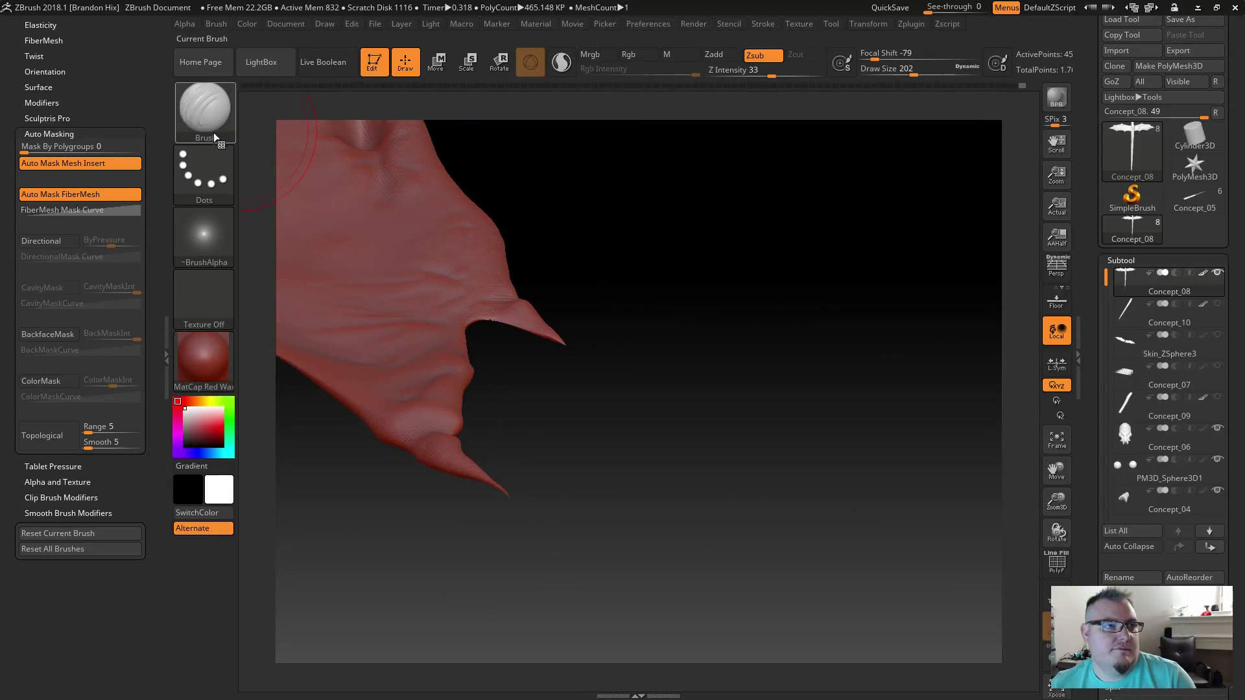
click(201, 116)
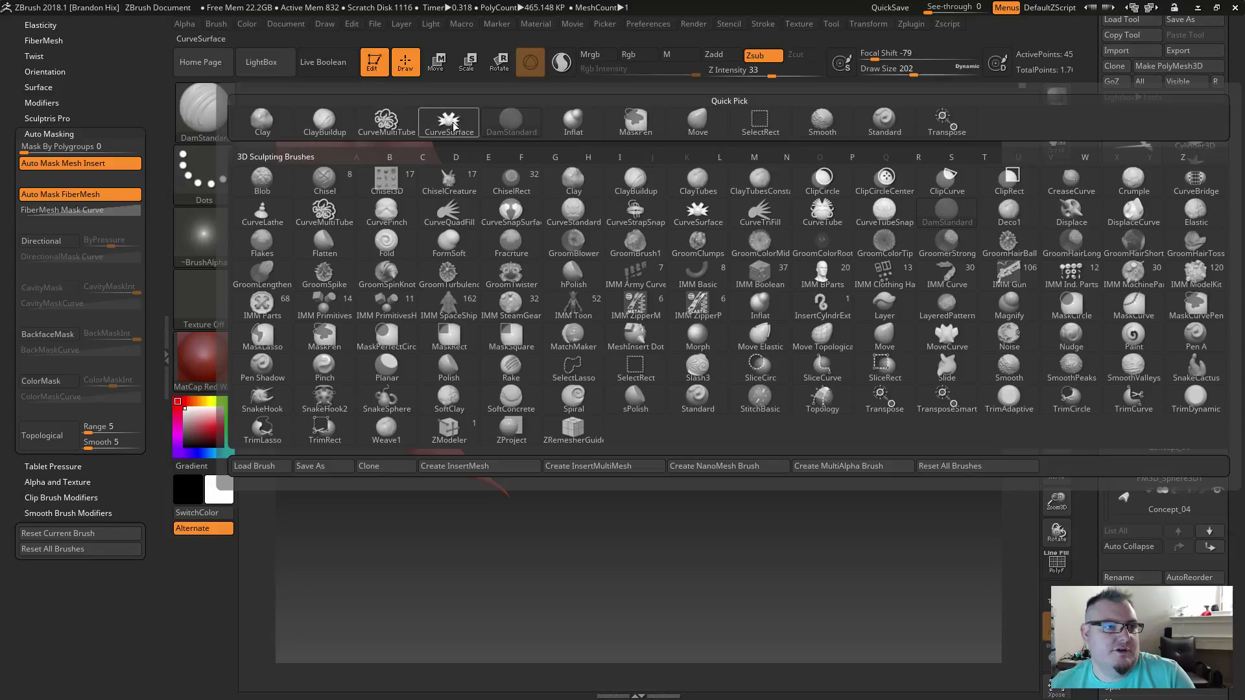
click(588, 125)
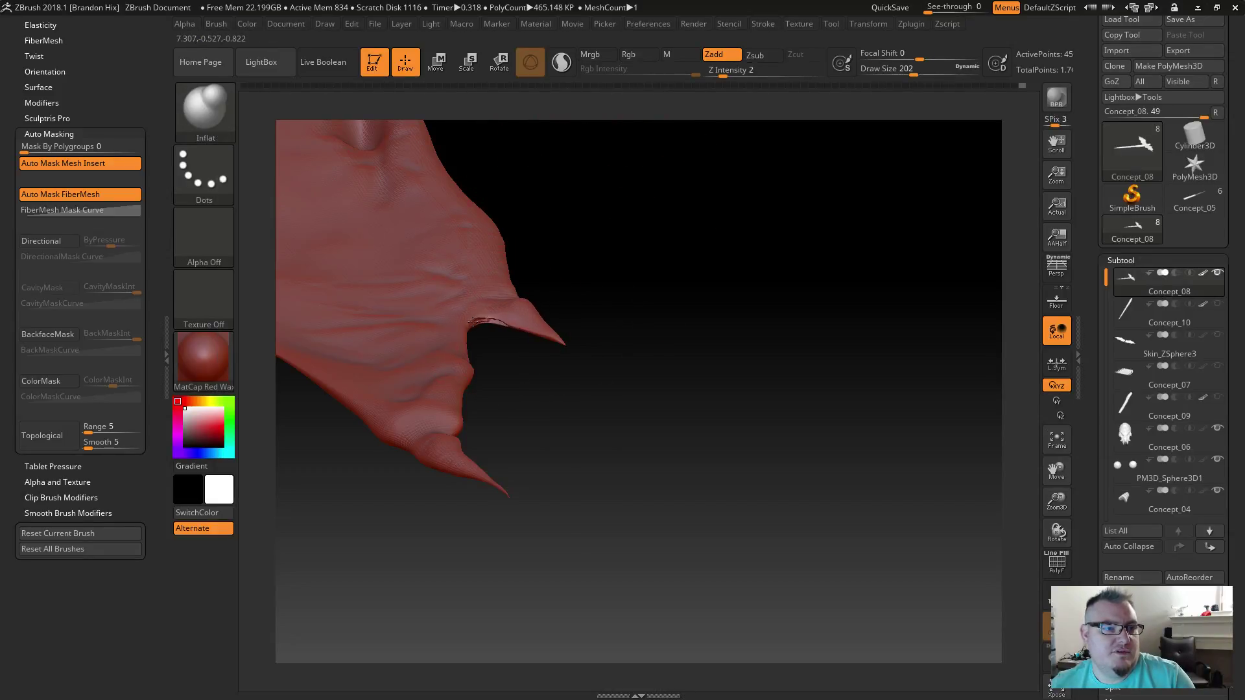
drag(527, 383, 425, 489)
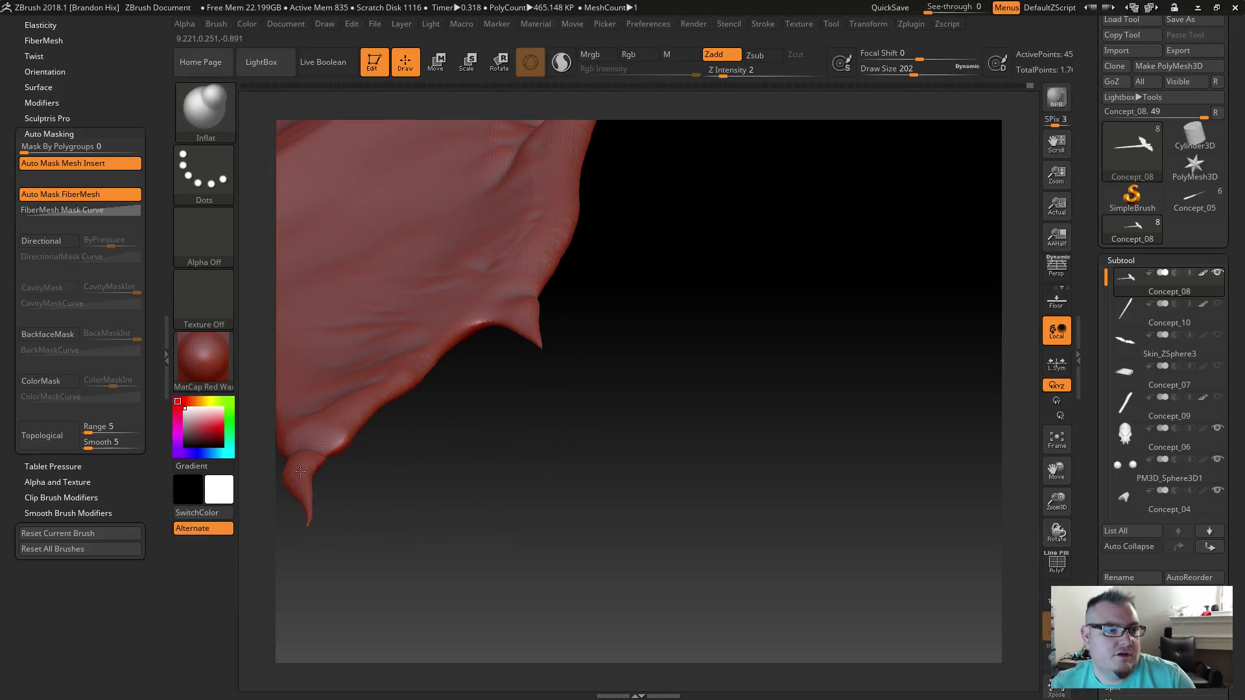
drag(435, 430, 537, 510)
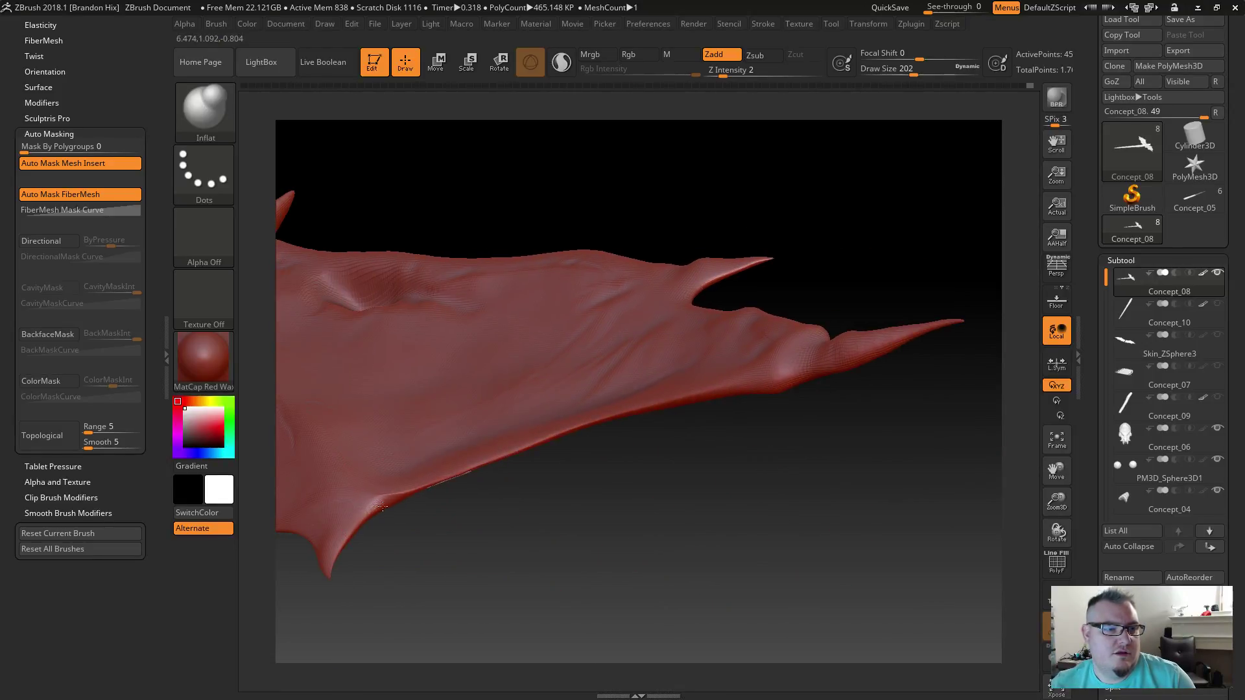
Step: Inflate and smooth the cracked stretch of the wing's thin trailing edge beside the claw
drag(431, 503, 636, 584)
drag(509, 373, 512, 320)
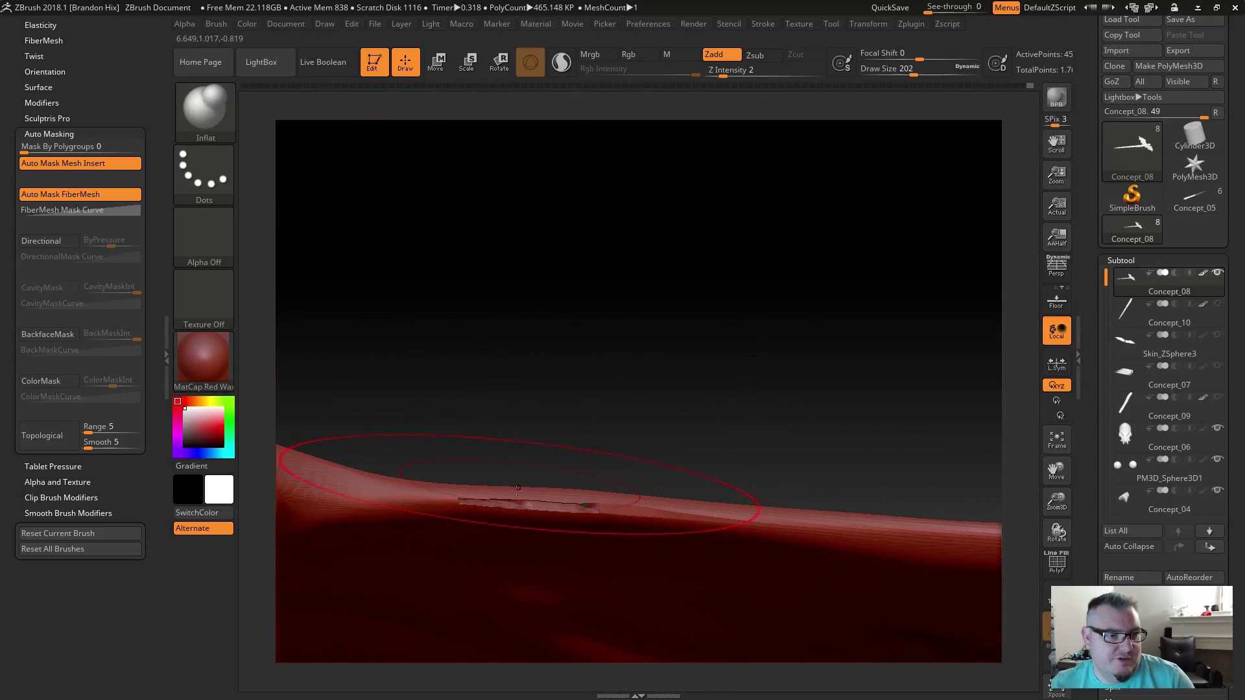
mouse_move(535, 510)
shift+mouse_down()
mouse_move(509, 510)
mouse_move(533, 519)
shift+mouse_up()
mouse_move(514, 383)
mouse_down()
mouse_move(397, 334)
mouse_move(380, 409)
mouse_move(588, 387)
mouse_move(653, 519)
mouse_move(687, 524)
mouse_move(687, 564)
mouse_move(774, 588)
mouse_move(667, 527)
mouse_move(643, 564)
mouse_up()
Step: Inflate and smooth the tip of the trailing-edge claw from several angles to thicken its flat point
key(shift)
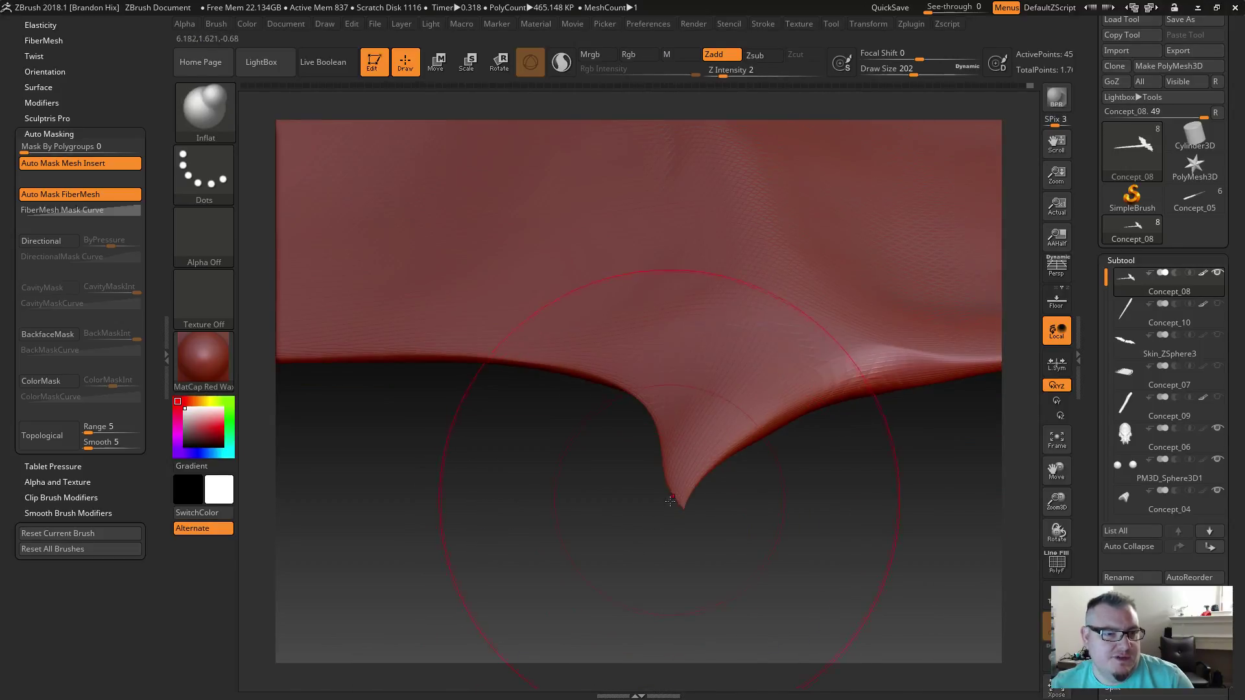
key(shift)
shift+drag(683, 490, 681, 497)
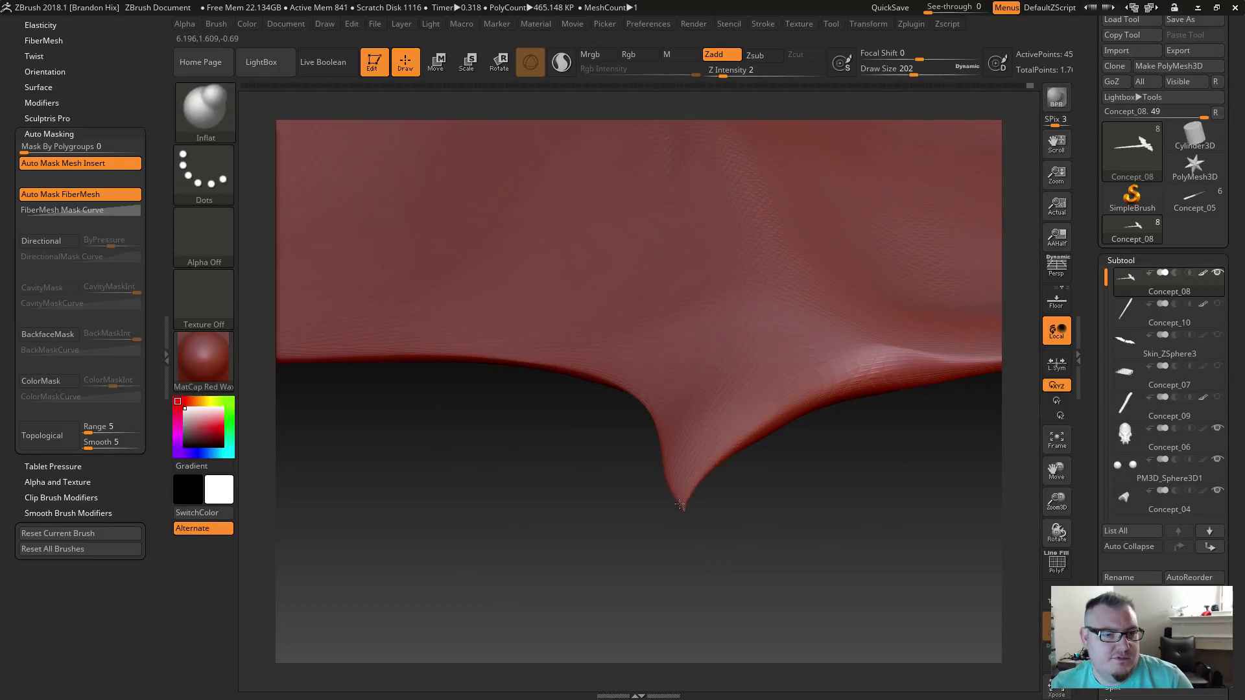
mouse_move(545, 534)
mouse_down()
mouse_move(625, 461)
mouse_move(677, 493)
mouse_up()
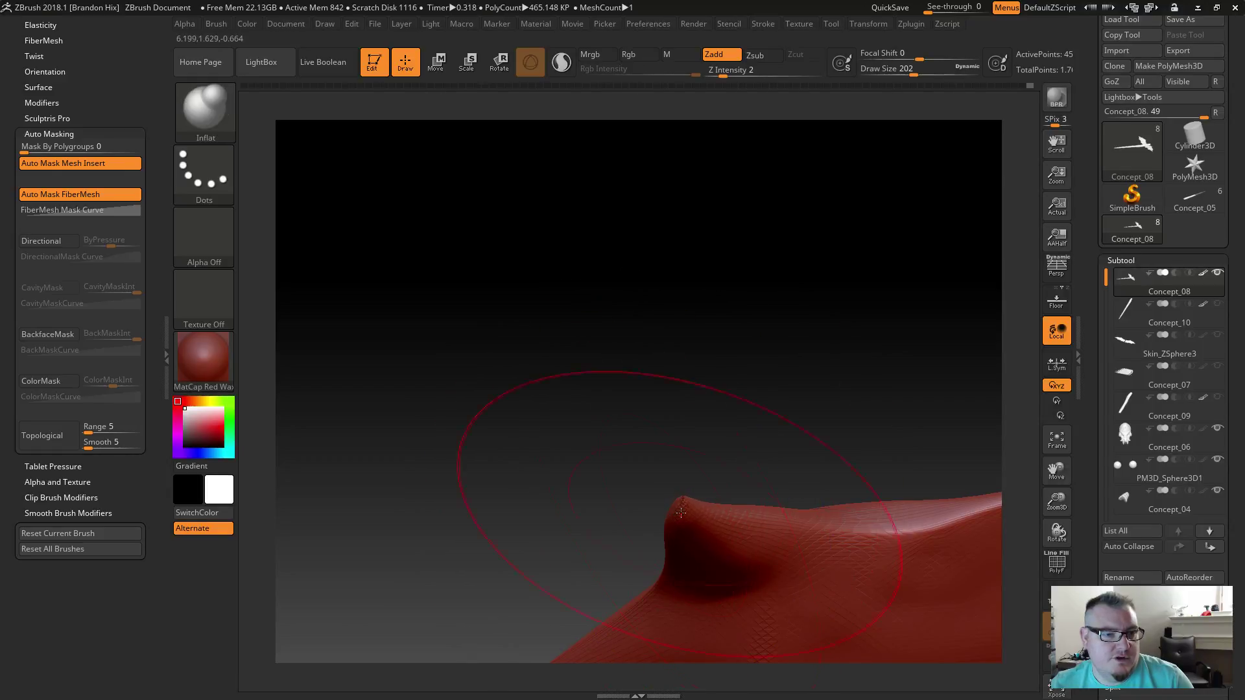
drag(662, 495, 694, 515)
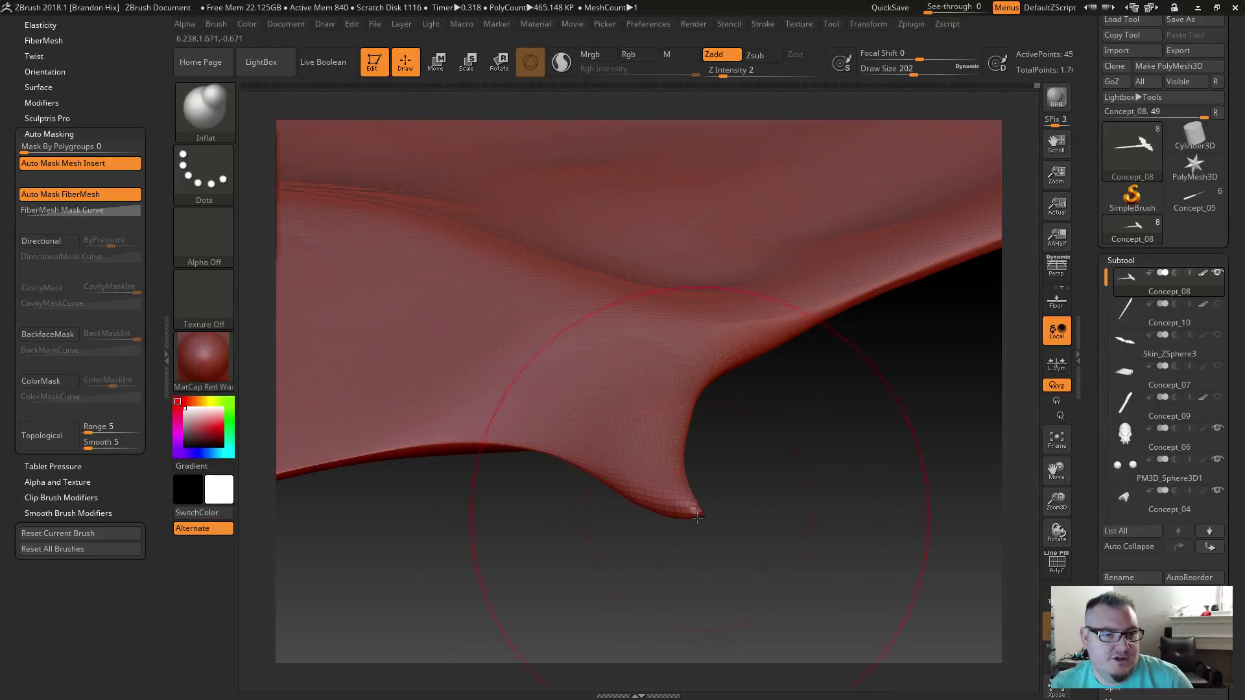
mouse_move(658, 536)
mouse_down()
mouse_move(651, 573)
mouse_move(696, 514)
mouse_up()
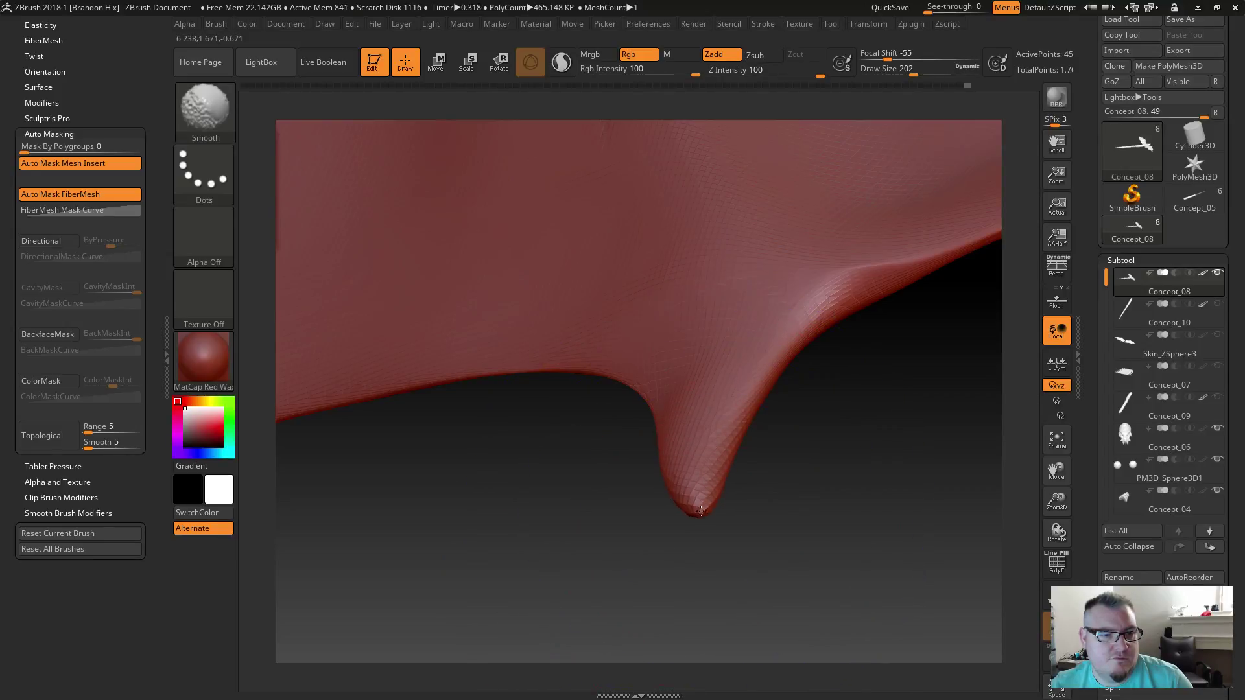
drag(648, 528, 677, 524)
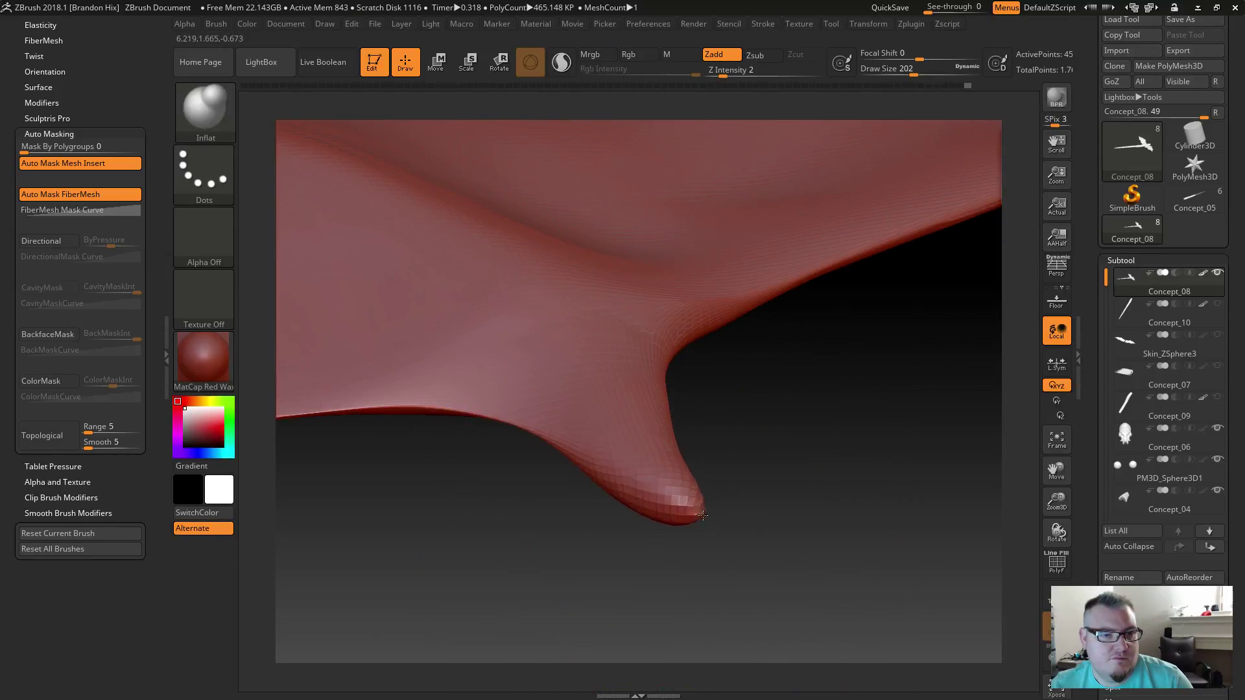
mouse_move(658, 567)
mouse_down()
mouse_move(649, 512)
mouse_move(612, 507)
mouse_move(656, 434)
mouse_move(629, 583)
mouse_move(680, 528)
mouse_up()
key(shift)
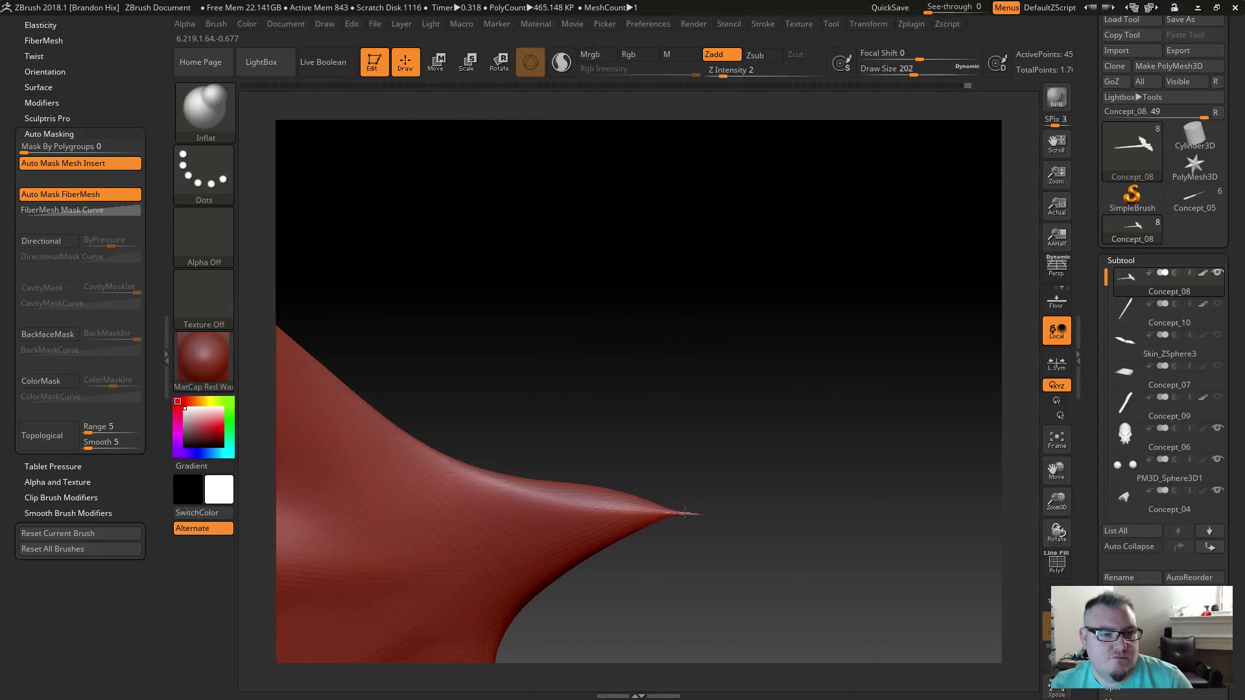
mouse_move(659, 524)
shift+mouse_down()
mouse_move(710, 496)
mouse_move(628, 515)
mouse_move(648, 454)
shift+mouse_up()
Step: Reduce the draw size to 31 and smooth the jagged tip of the trailing-edge claw from several angles
key(s)
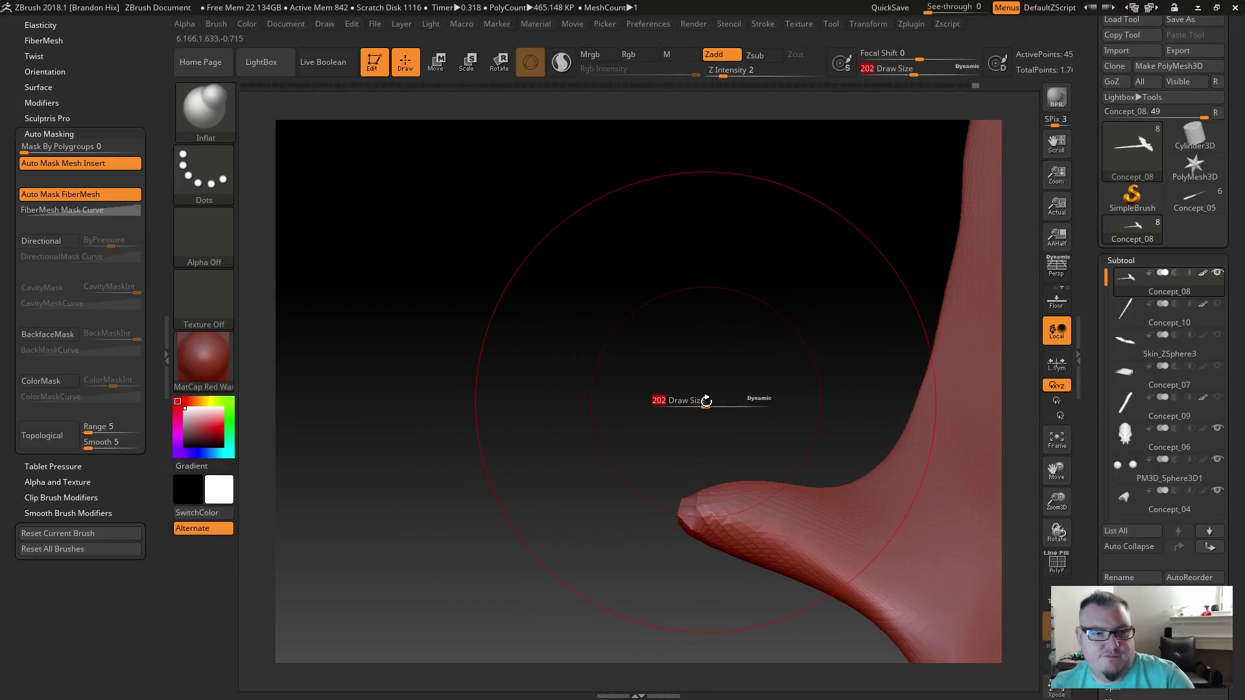
drag(706, 406, 678, 406)
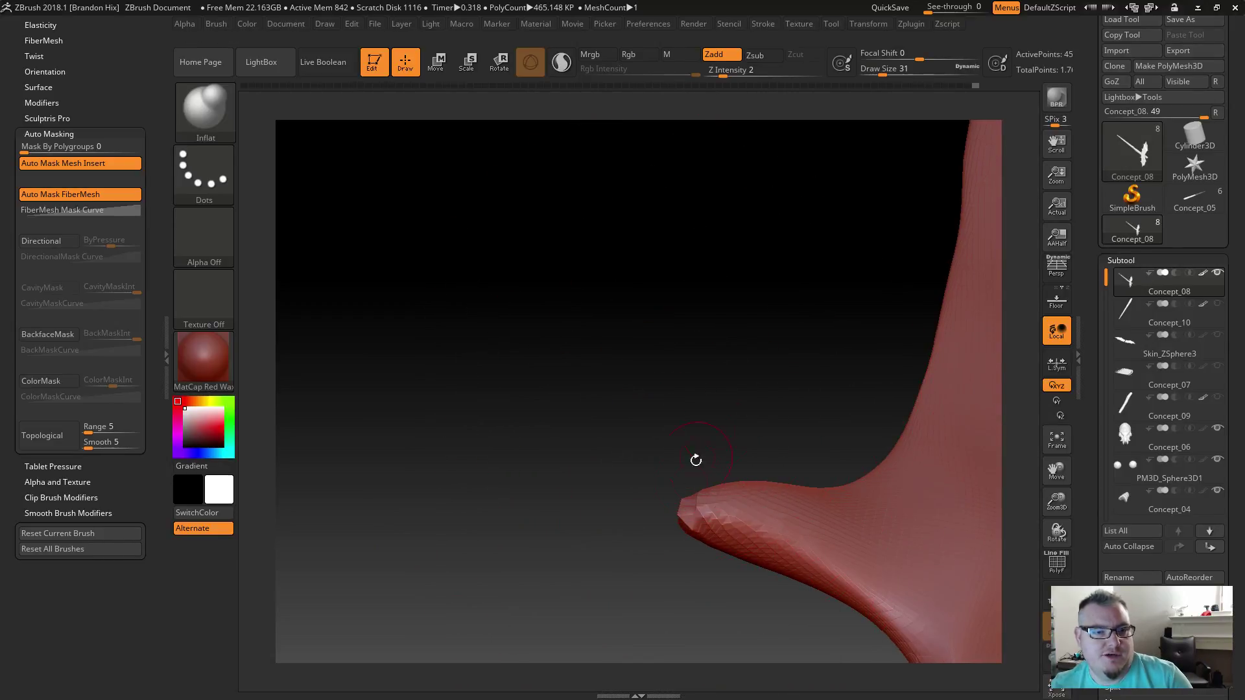
key(shift)
shift+drag(703, 523, 689, 542)
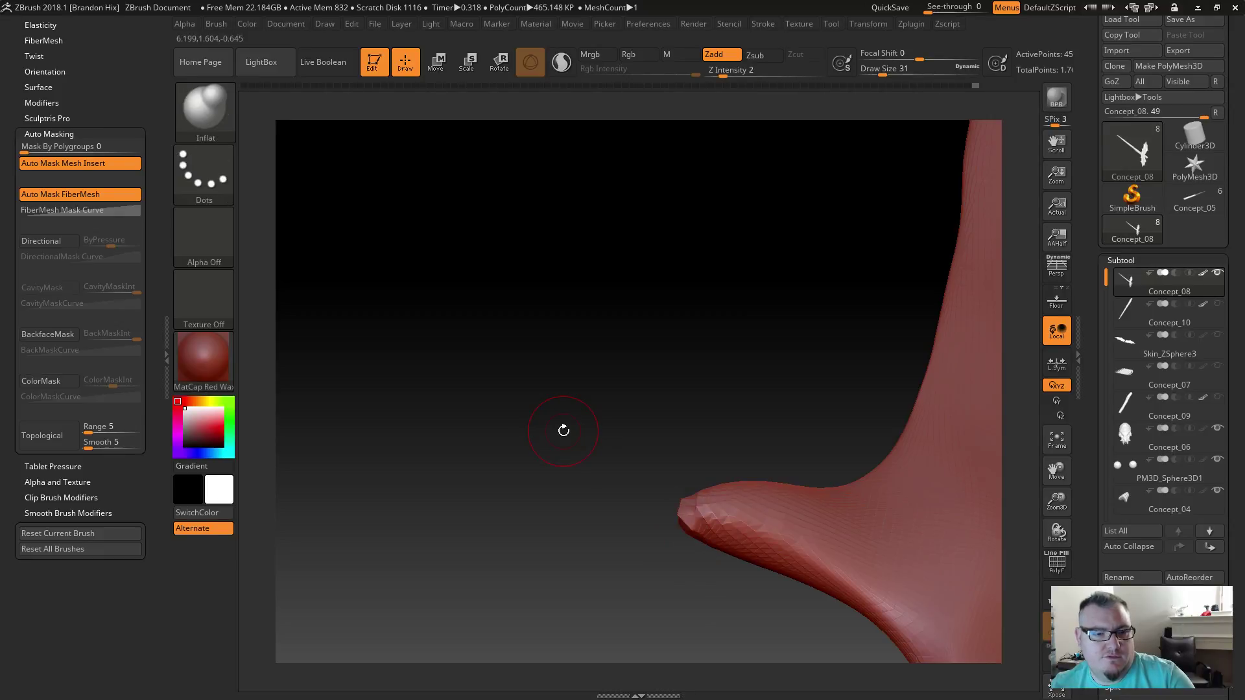
key(shift)
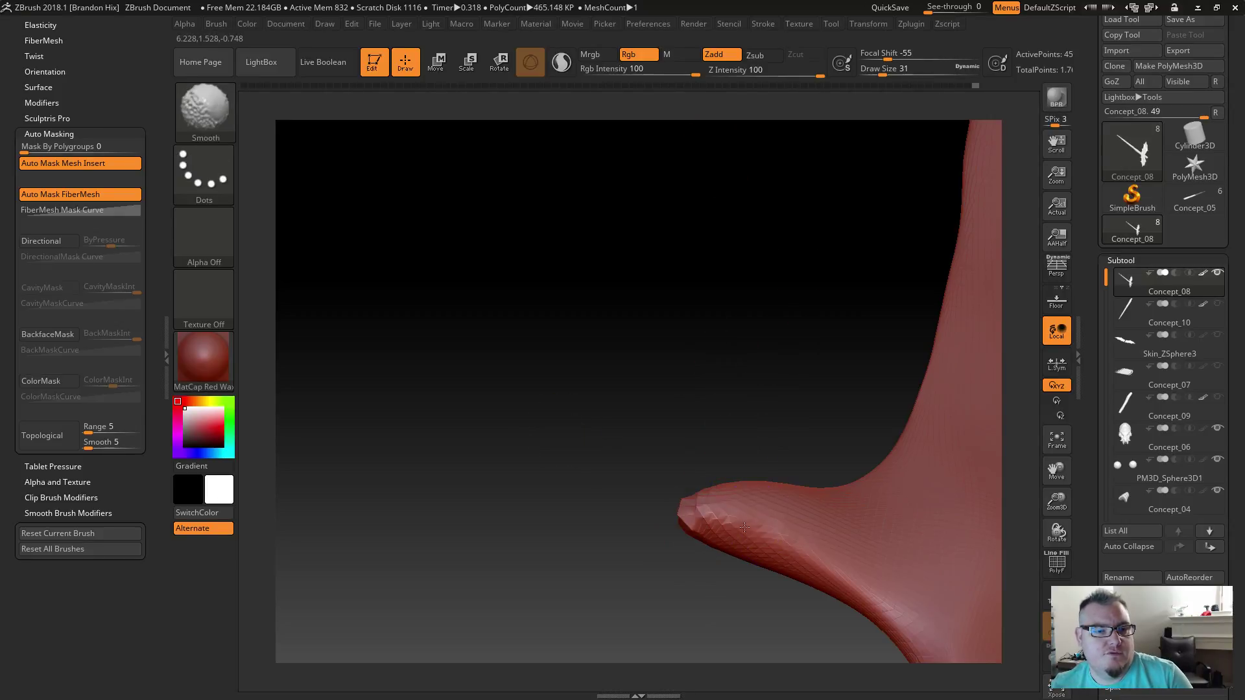
drag(655, 414, 623, 389)
mouse_move(697, 538)
shift+mouse_down()
mouse_move(707, 509)
mouse_move(713, 519)
shift+mouse_up()
mouse_move(629, 472)
mouse_down()
mouse_move(718, 512)
mouse_move(712, 536)
mouse_up()
key(shift)
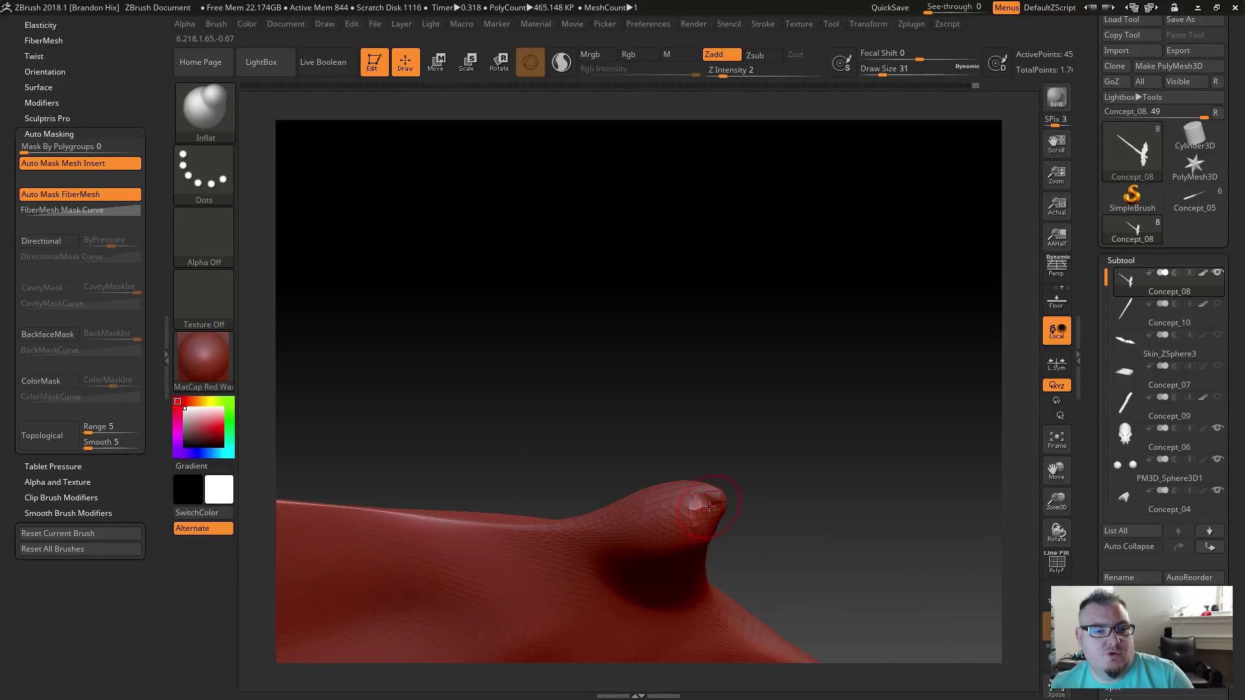
Step: Try remeshing the wing subtool with DynaMesh at a resolution of 256
scroll(1089, 319, down, 8)
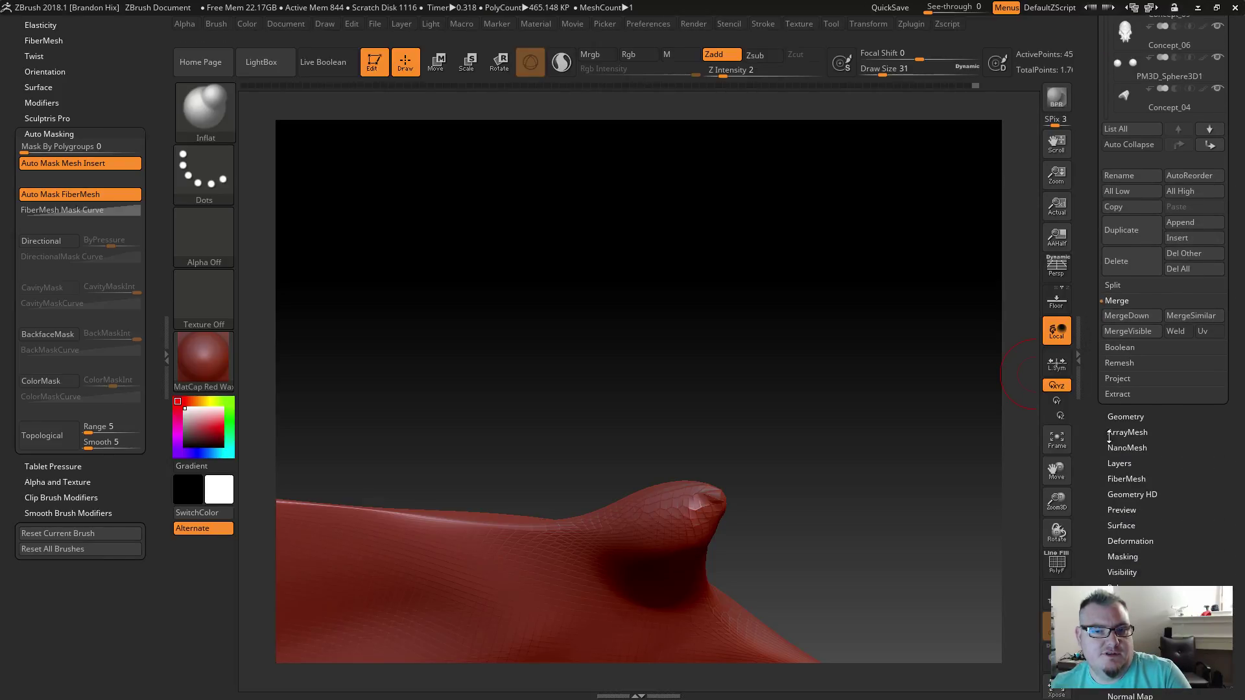
click(1115, 415)
scroll(1101, 436, up, 3)
scroll(1100, 436, up, 2)
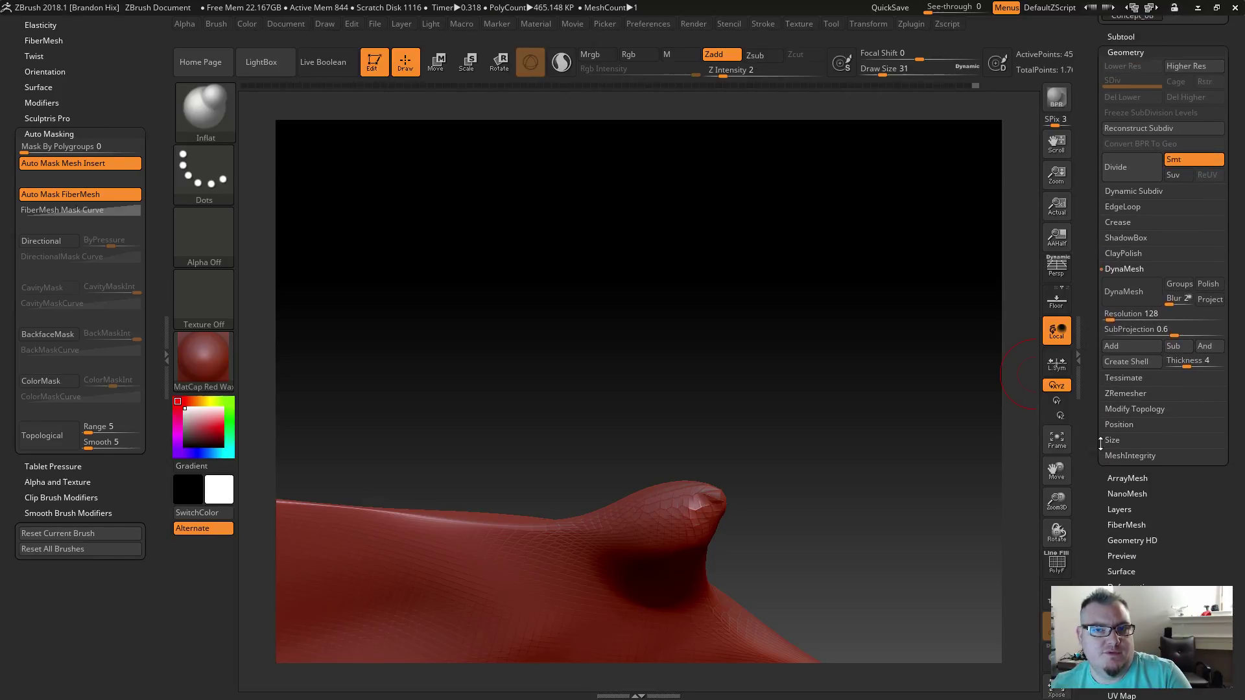
mouse_move(864, 508)
mouse_down()
mouse_move(736, 422)
mouse_move(675, 272)
mouse_up()
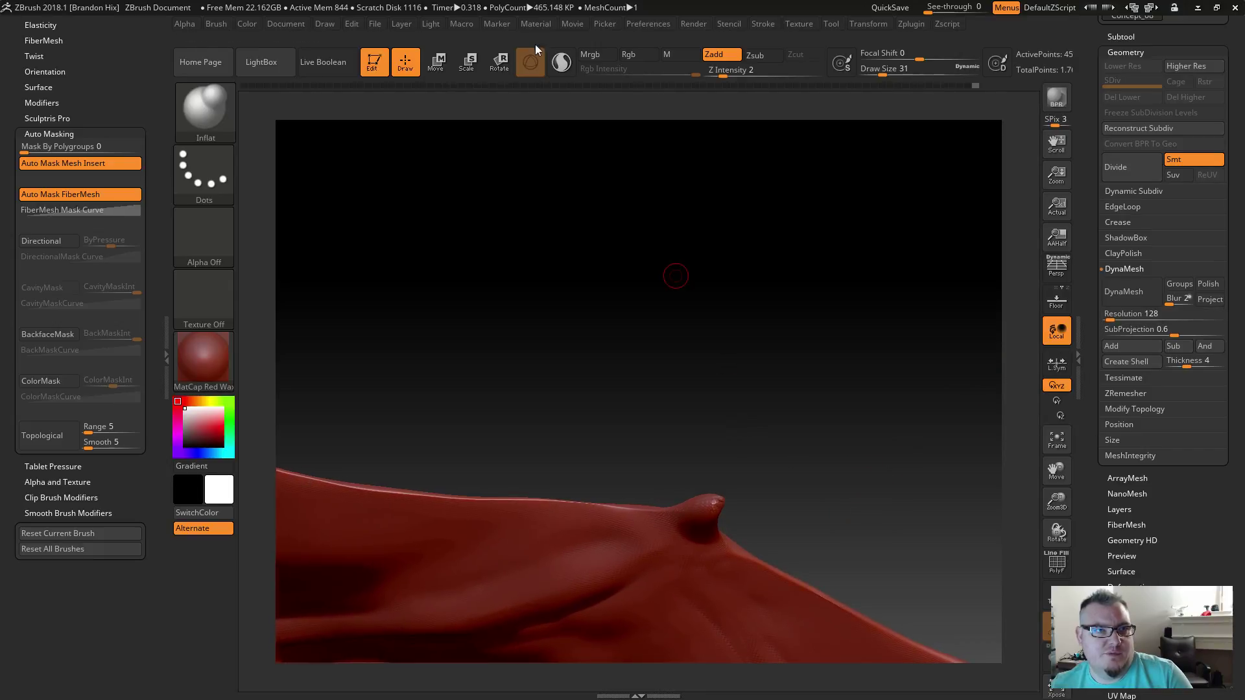
drag(725, 355, 647, 533)
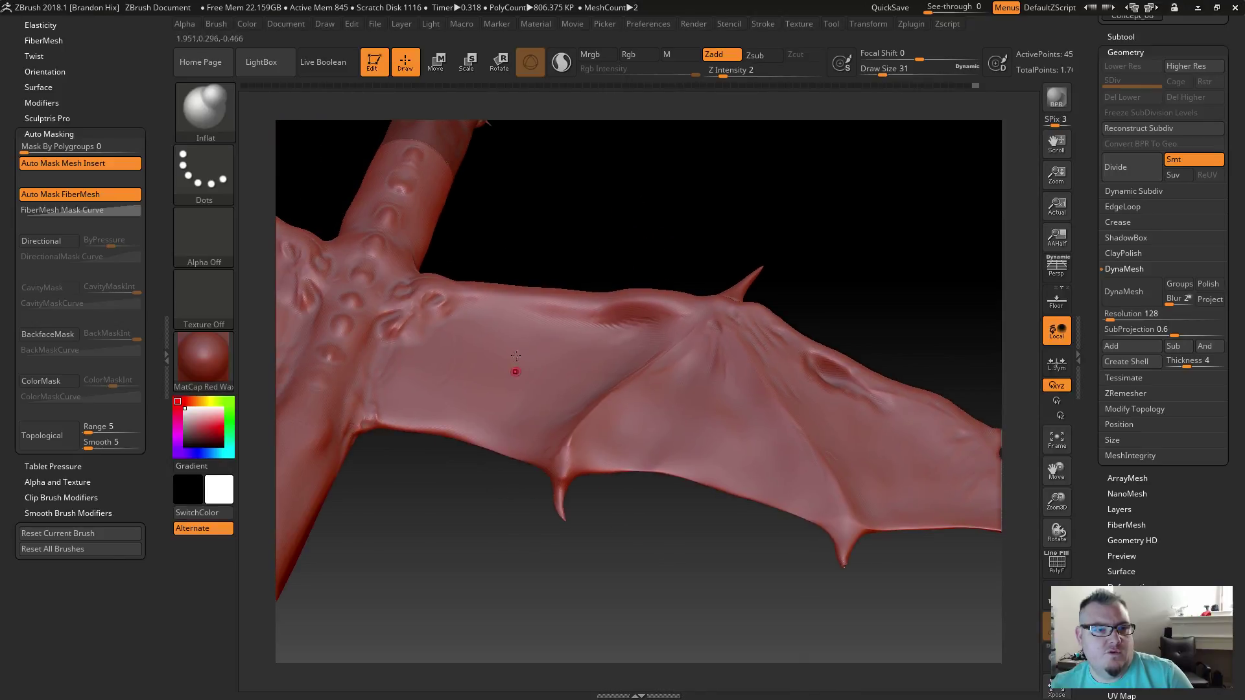
click(1112, 314)
text(904)
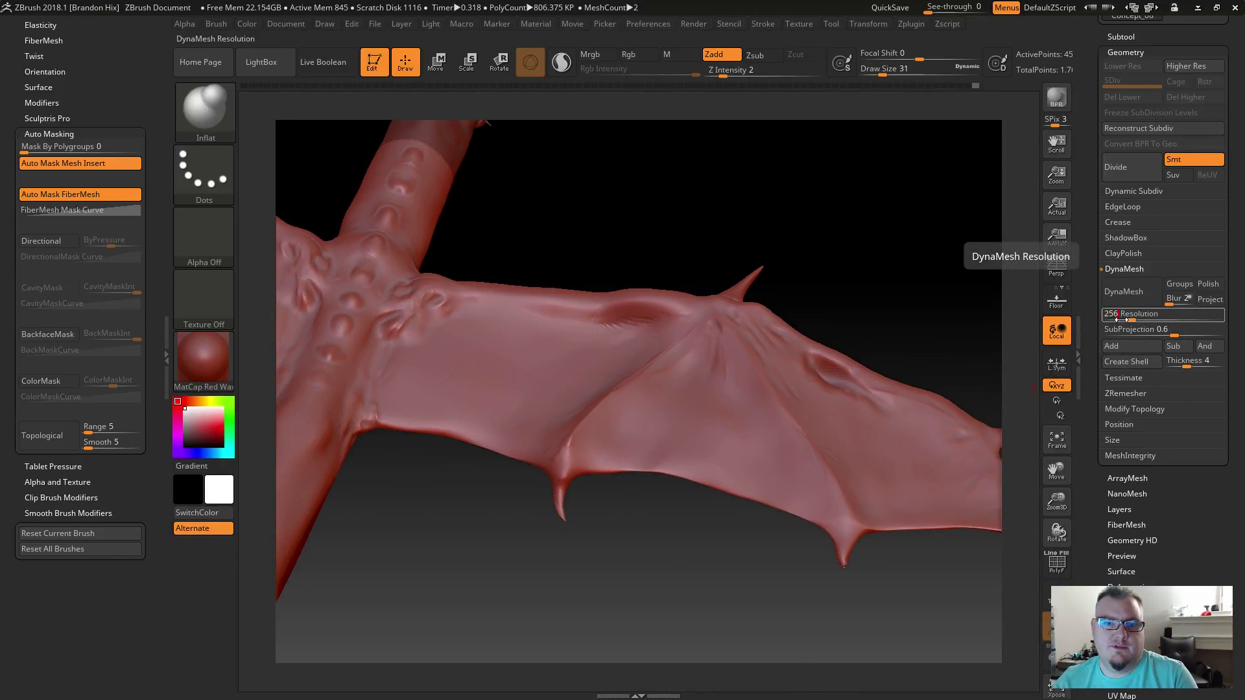
drag(950, 319, 984, 356)
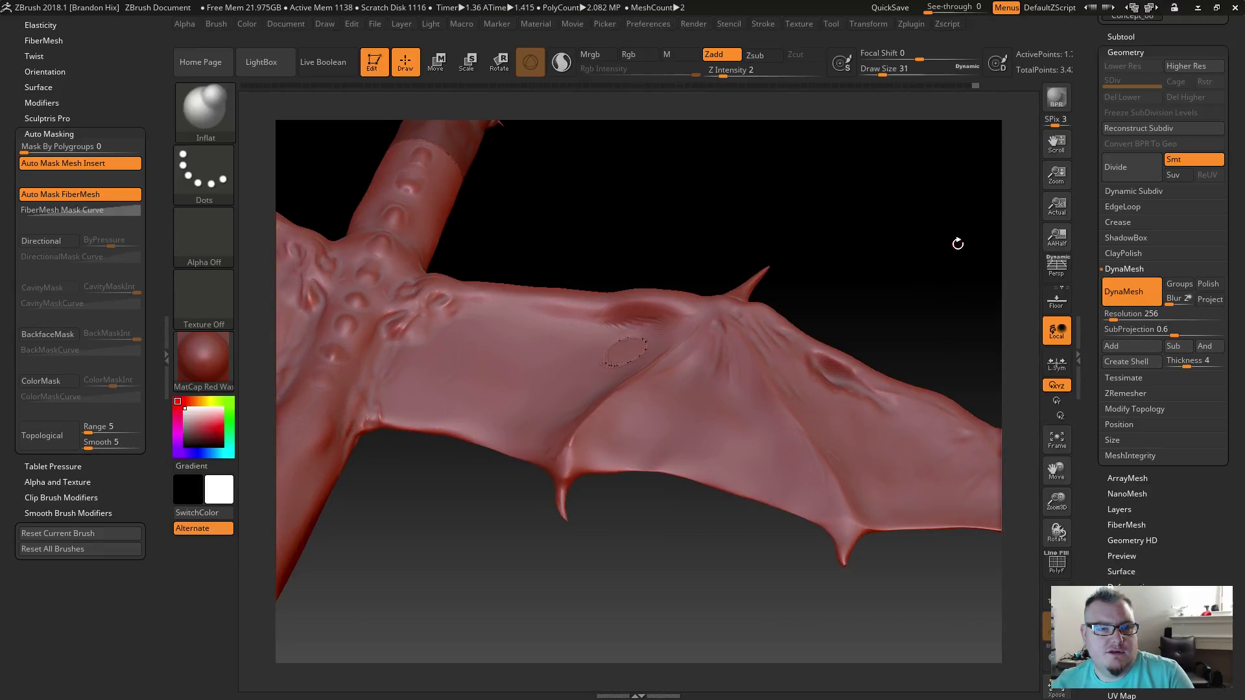
Step: Examine the broken oval patch in the wing membrane from both sides and undo the DynaMesh remesh
mouse_move(570, 213)
alt+mouse_down()
mouse_move(576, 235)
mouse_move(587, 208)
mouse_move(633, 300)
mouse_move(677, 274)
mouse_move(616, 267)
alt+mouse_up()
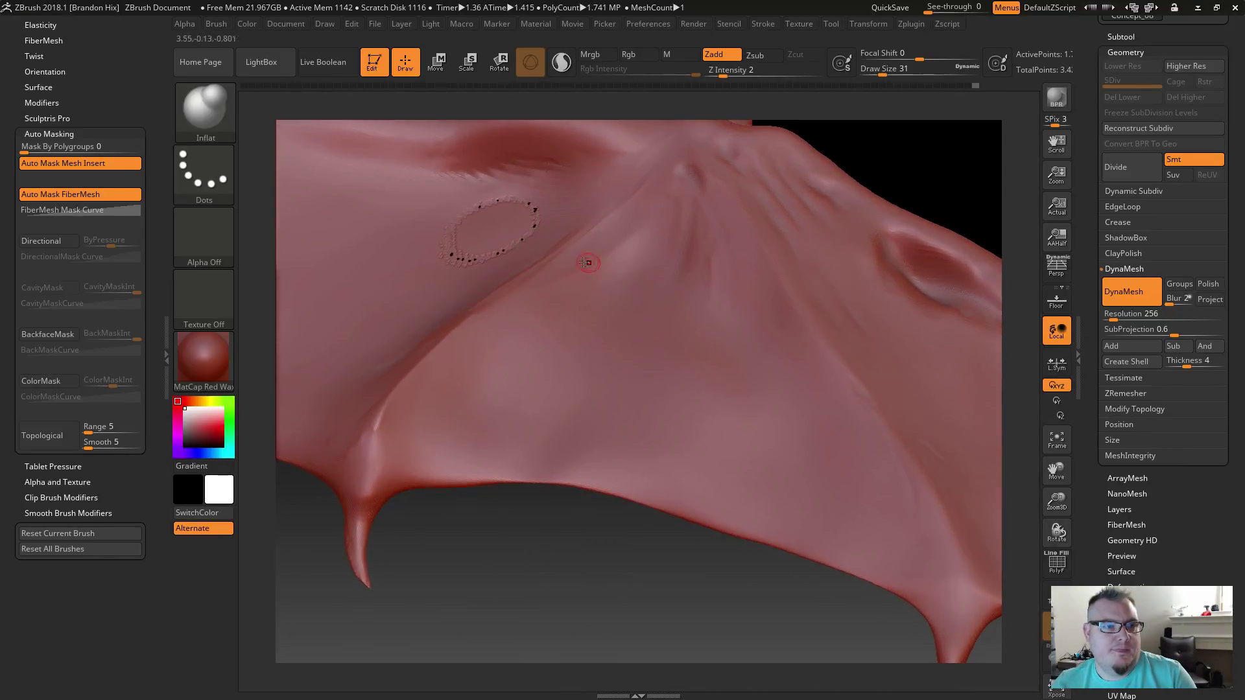
mouse_move(547, 556)
mouse_down()
mouse_move(564, 450)
mouse_move(575, 512)
mouse_move(588, 439)
mouse_up()
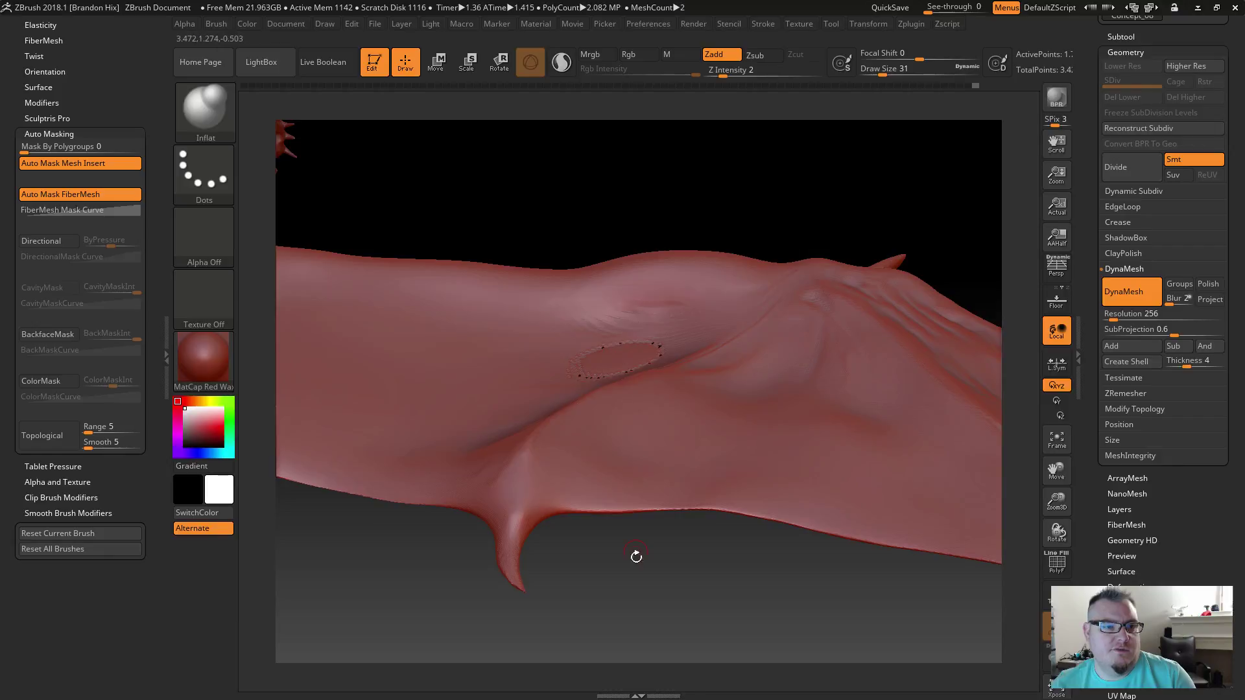
mouse_move(645, 618)
mouse_down()
mouse_move(650, 539)
mouse_move(581, 222)
mouse_move(624, 324)
mouse_move(623, 297)
mouse_up()
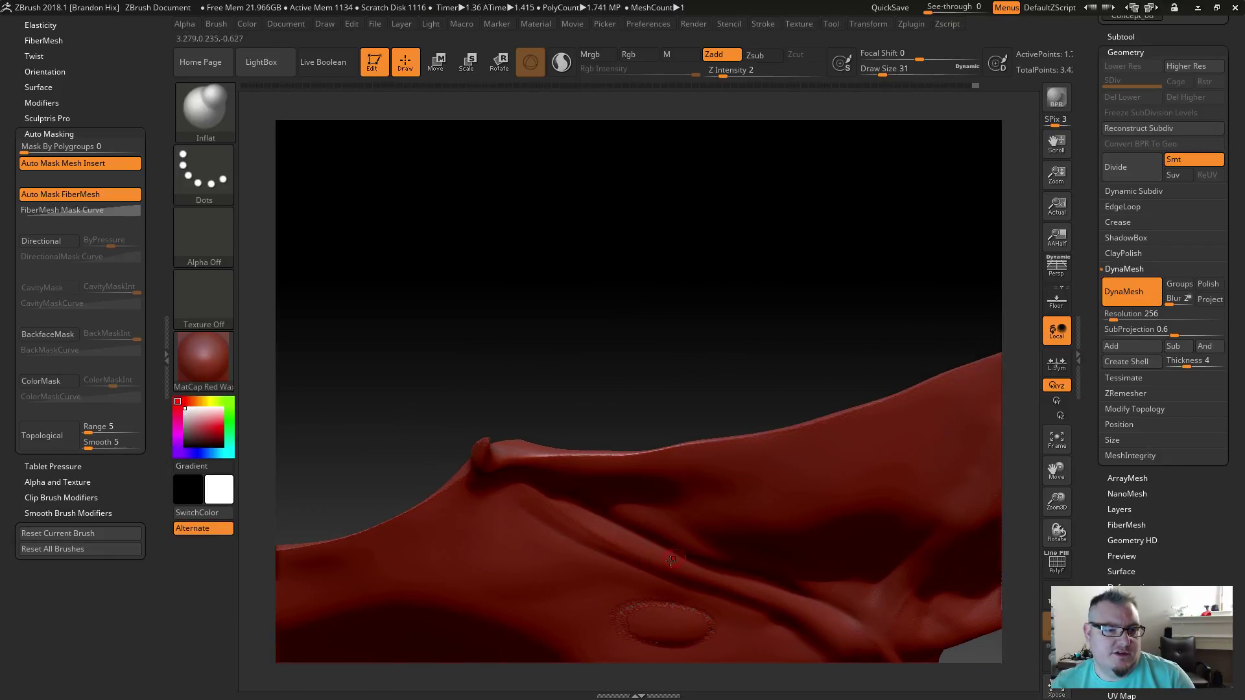
mouse_move(641, 430)
mouse_down()
mouse_move(609, 203)
mouse_move(649, 324)
mouse_up()
mouse_move(663, 520)
mouse_down()
mouse_move(426, 348)
mouse_move(603, 201)
mouse_move(556, 384)
mouse_up()
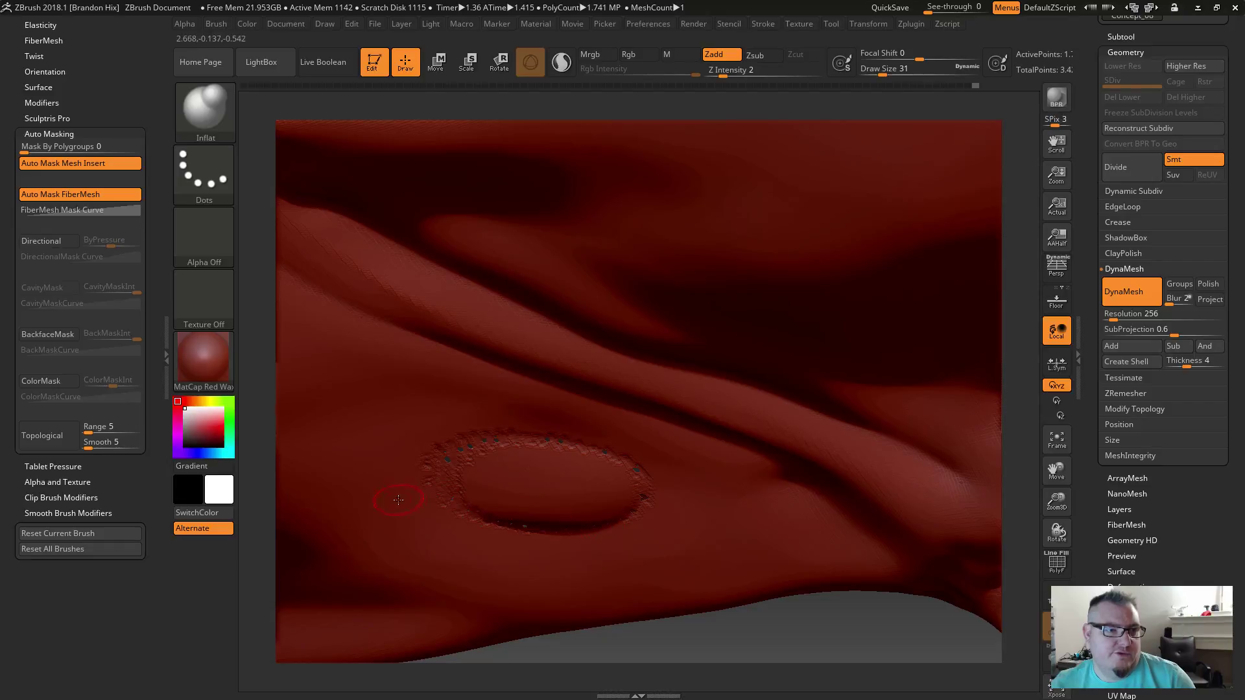
key(ctrl+z)
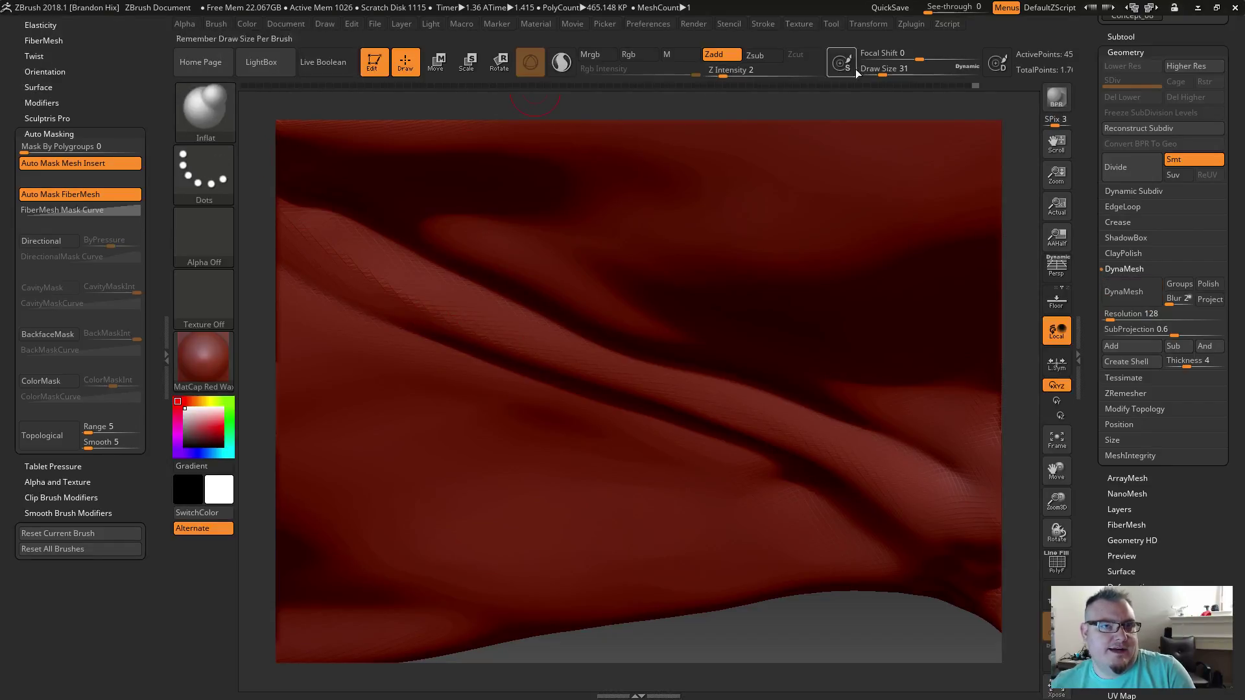
Step: Thicken the thin membrane below the wing arm near the joint with Inflat, using draw size 158 and Z Intensity 4
drag(883, 74, 899, 75)
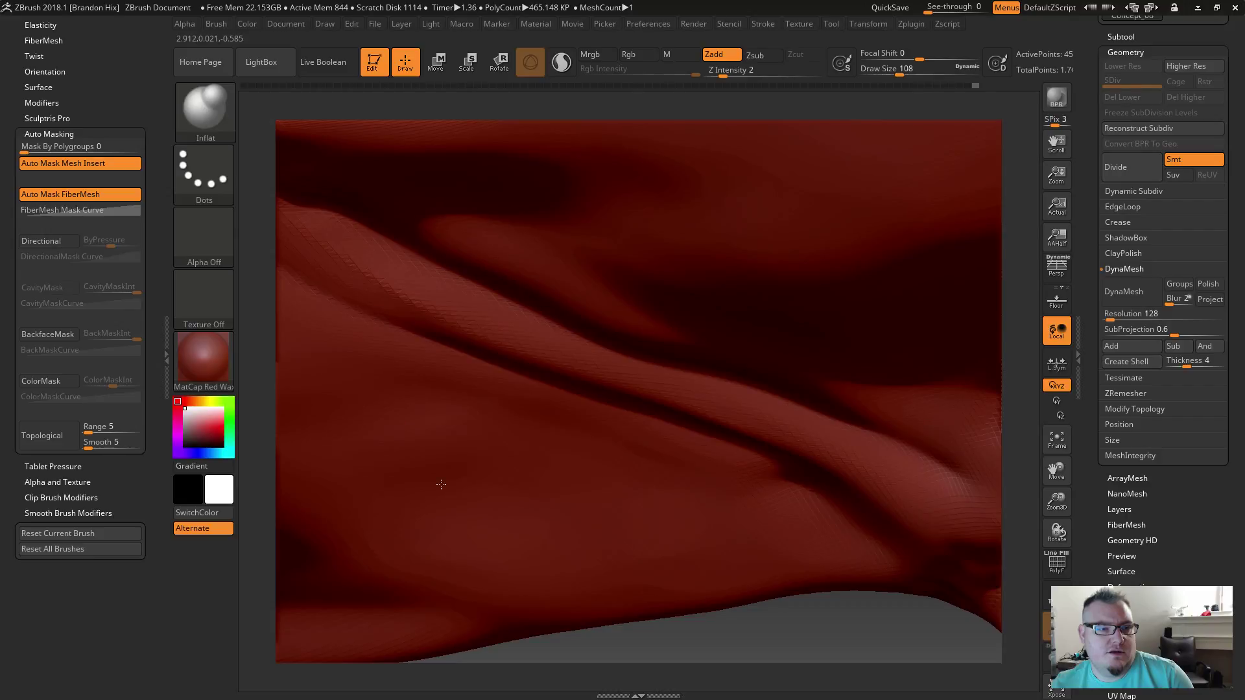
alt+drag(792, 606, 598, 519)
drag(430, 243, 461, 407)
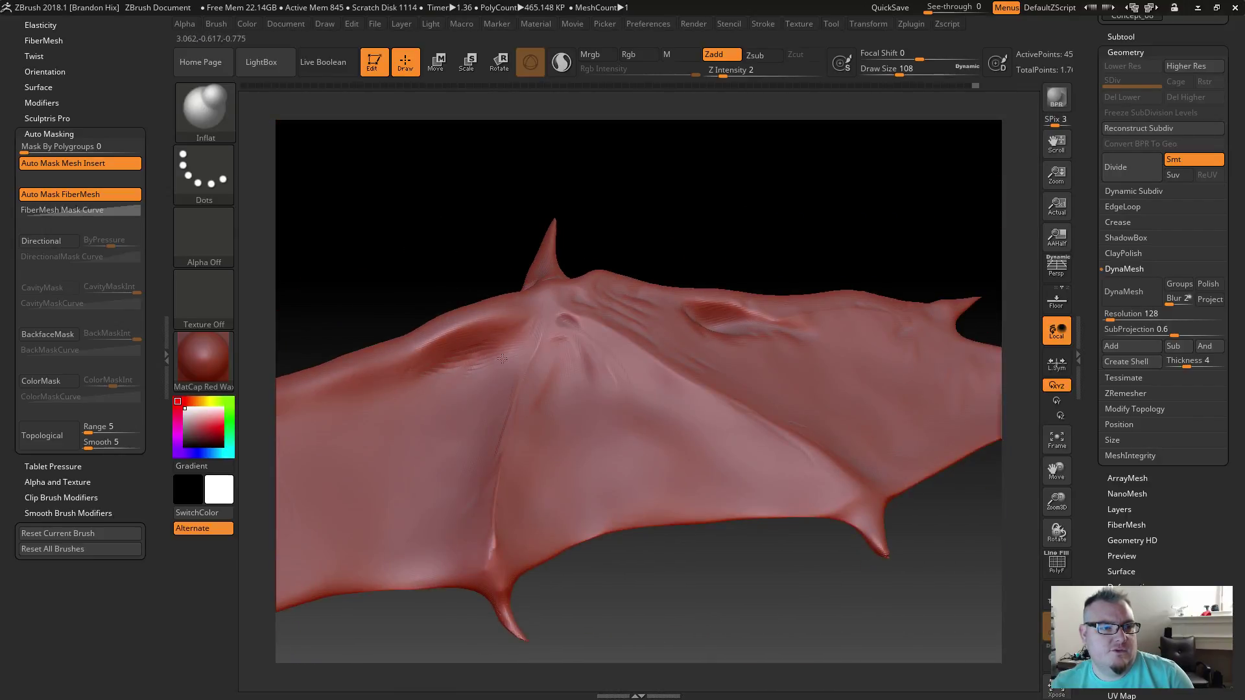
click(908, 74)
drag(512, 331, 489, 362)
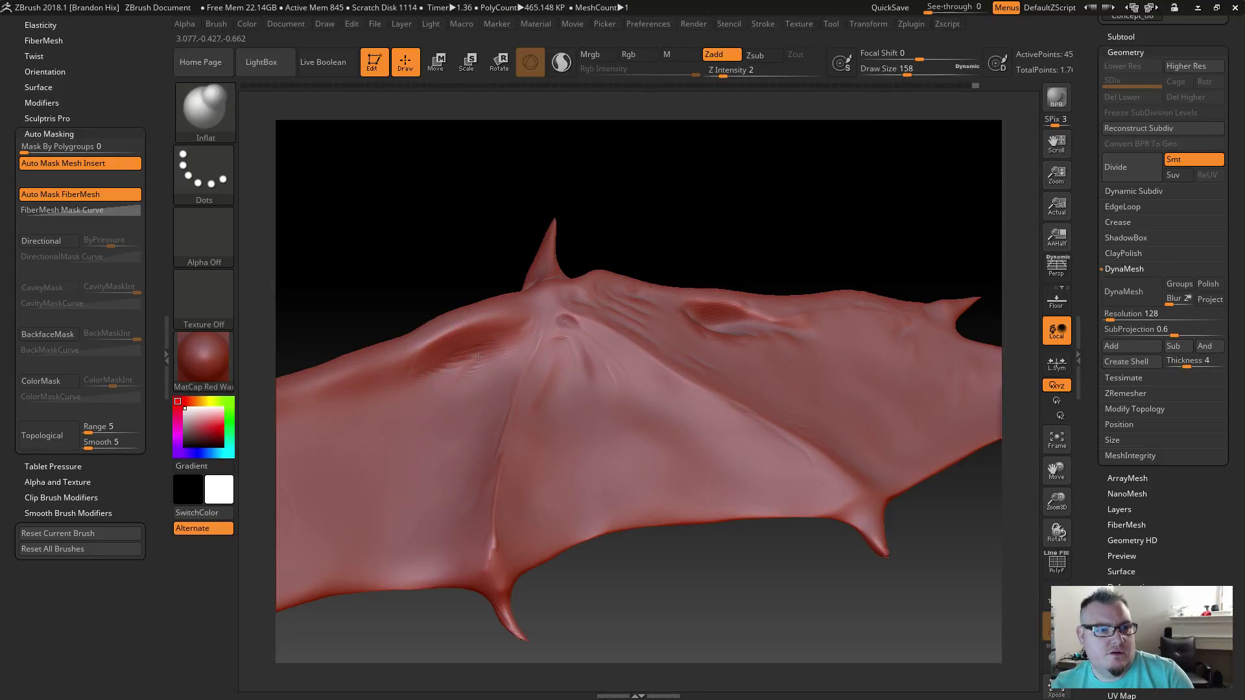
click(729, 74)
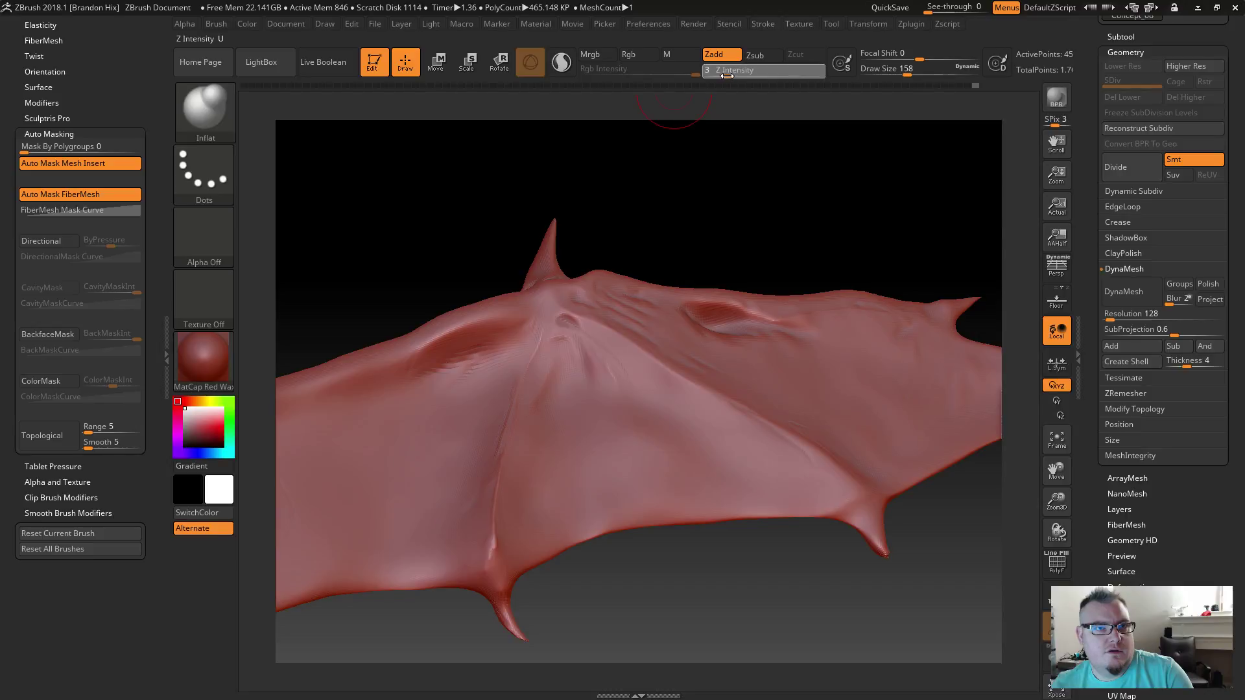
drag(450, 386, 467, 374)
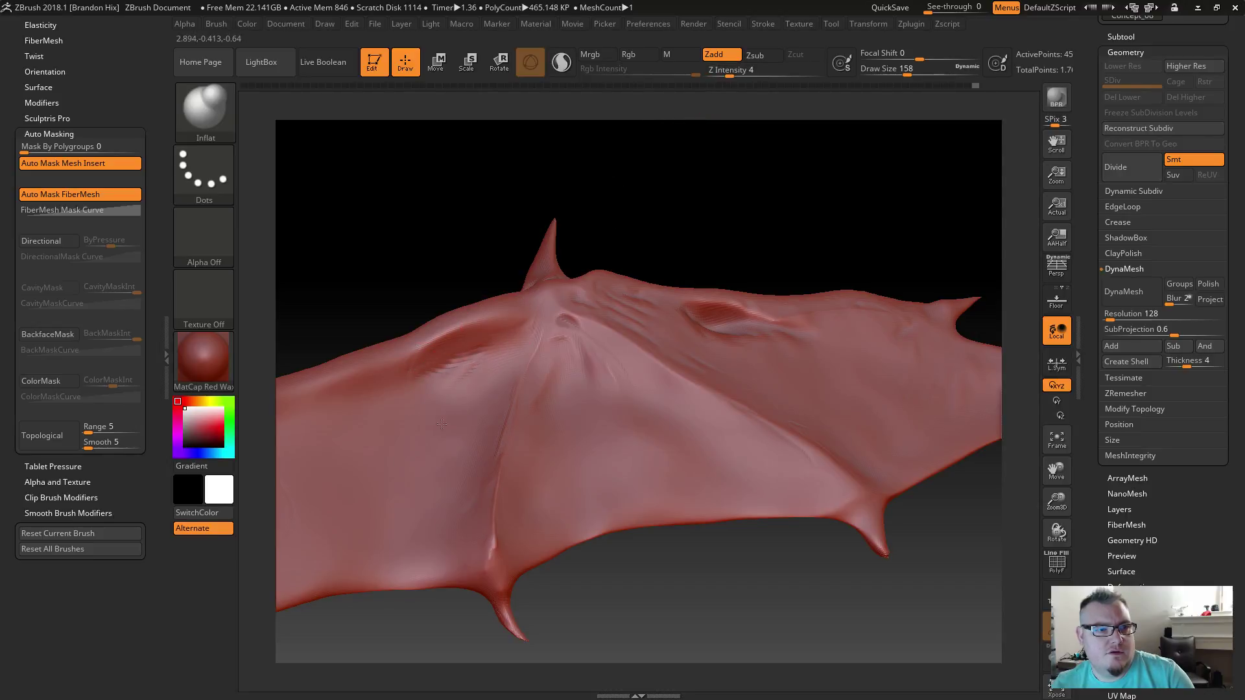
right_drag(689, 439, 786, 361)
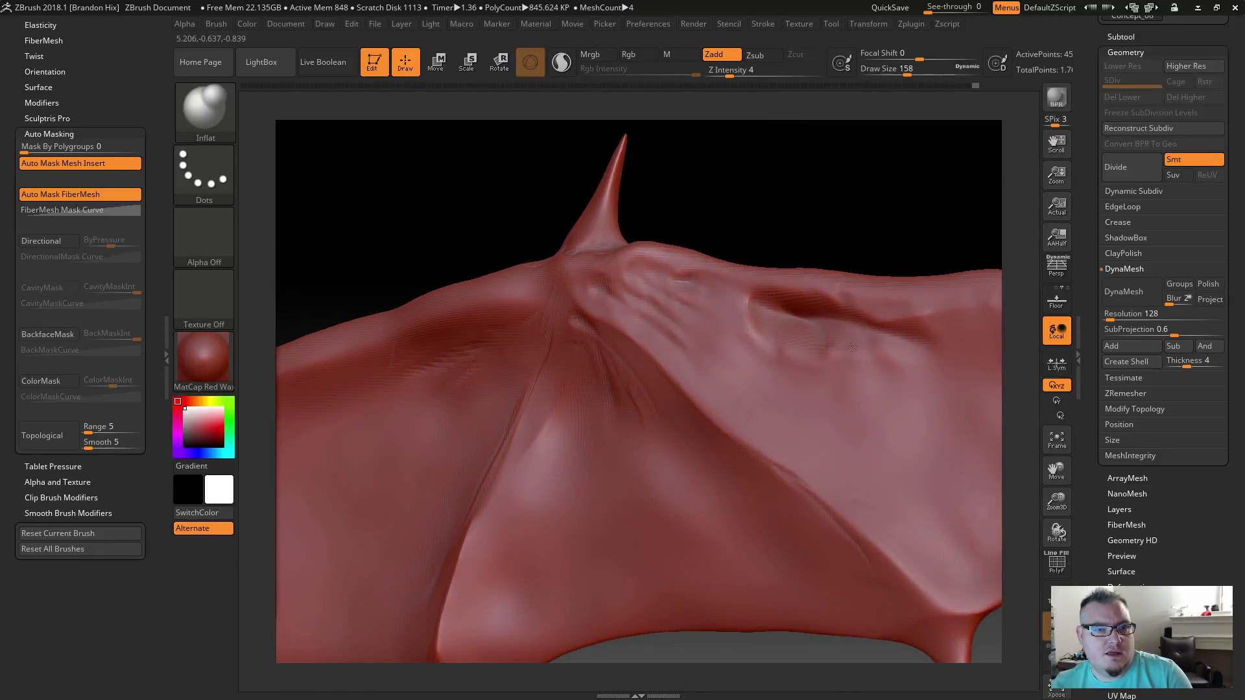
key(shift)
Step: Remesh the wing subtool with DynaMesh at a resolution of 256
mouse_move(786, 329)
right_down()
mouse_move(781, 181)
mouse_move(667, 145)
mouse_move(736, 192)
right_up()
click(1132, 314)
text(256)
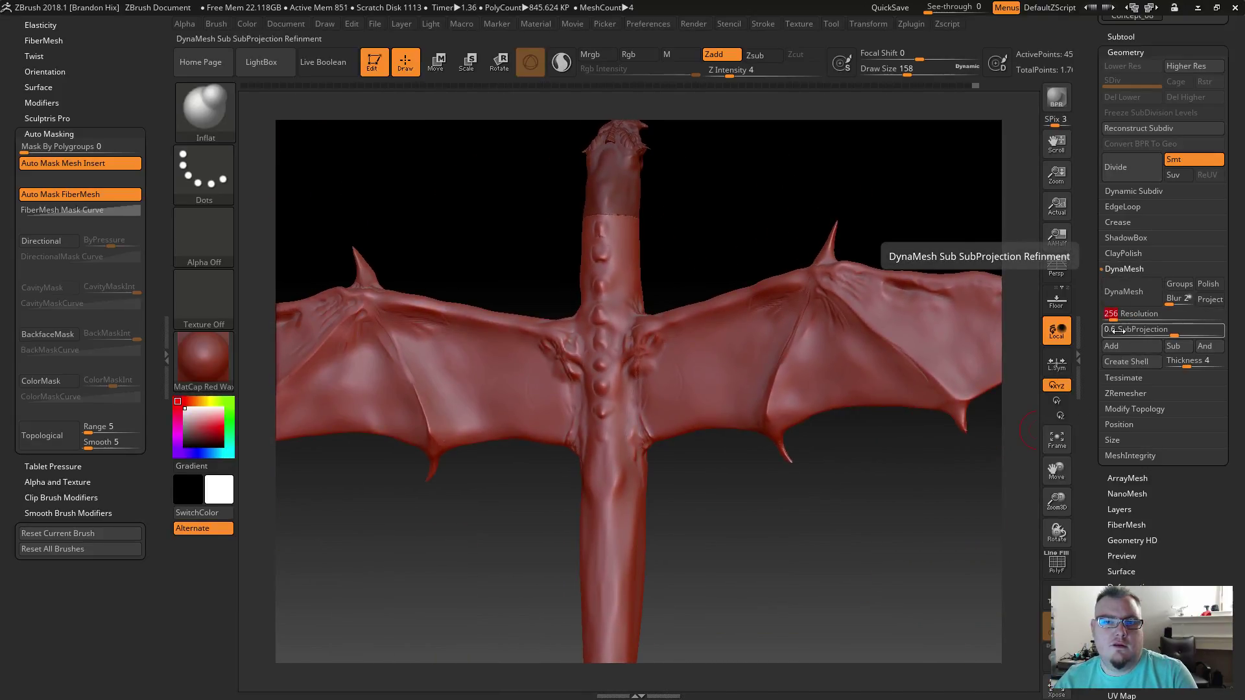
click(1120, 293)
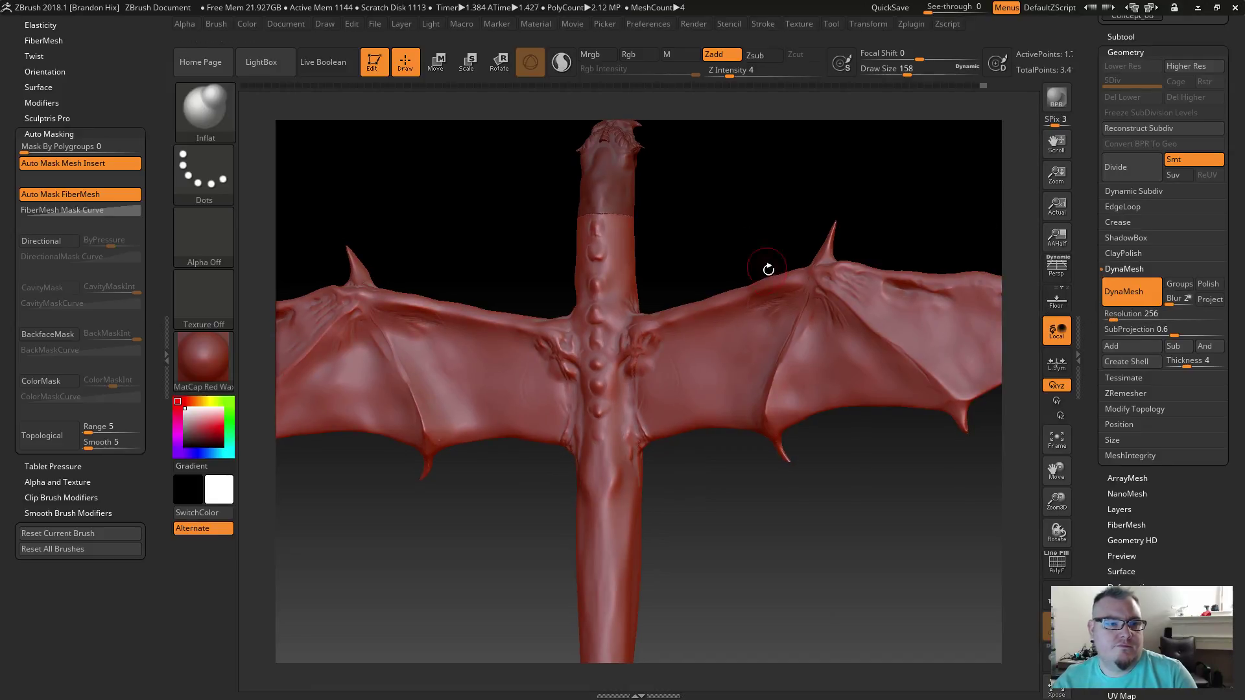
Step: Check the remeshed wings from the front, back and full-body views for holes in the membranes
drag(792, 560, 607, 450)
drag(777, 455, 710, 502)
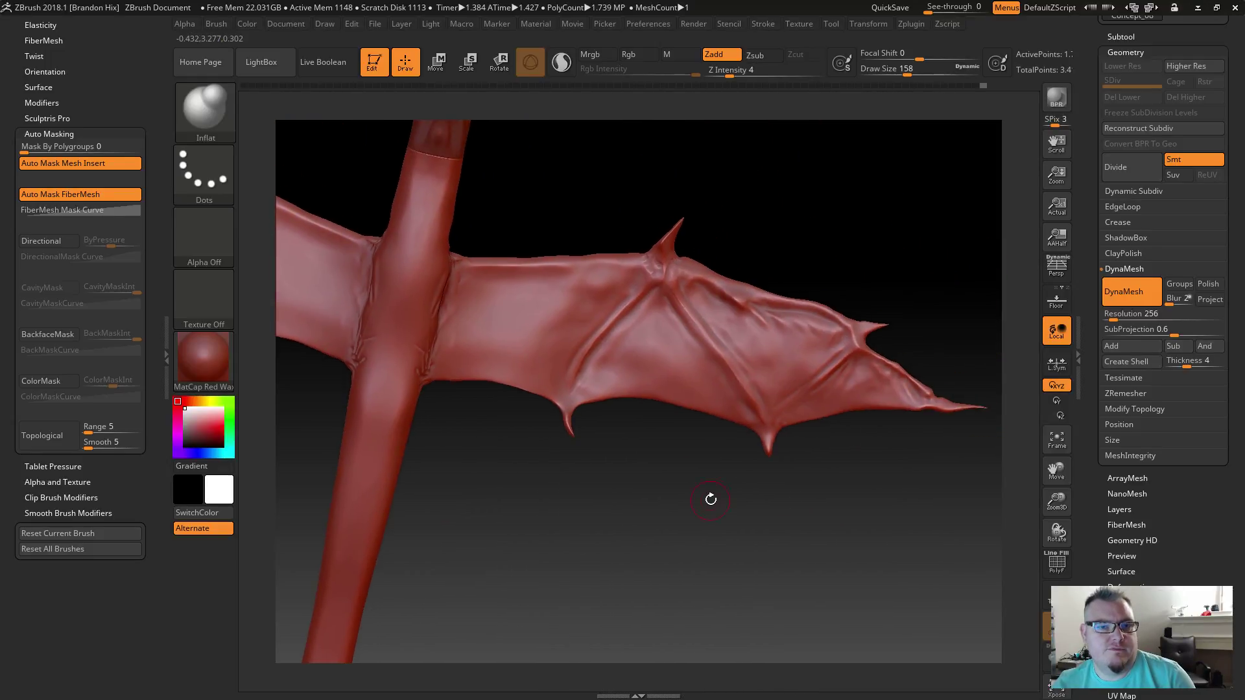
drag(565, 523, 798, 513)
drag(564, 498, 430, 383)
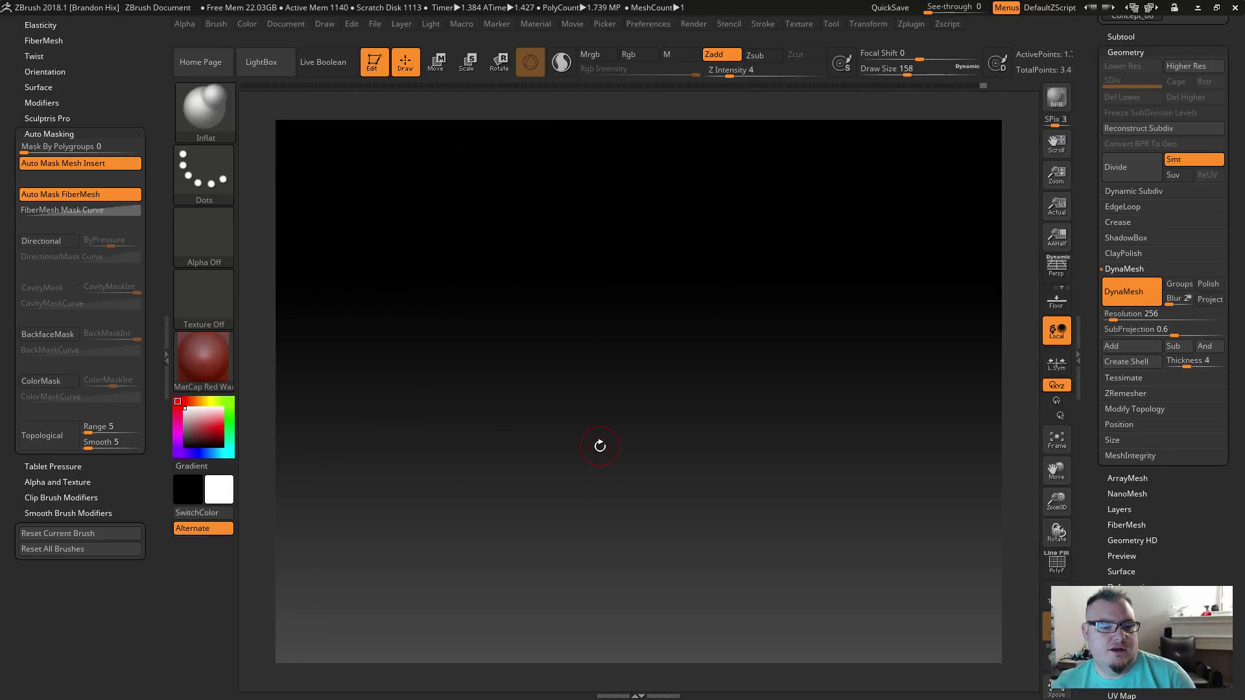
key(f)
drag(501, 337, 536, 361)
drag(560, 318, 547, 441)
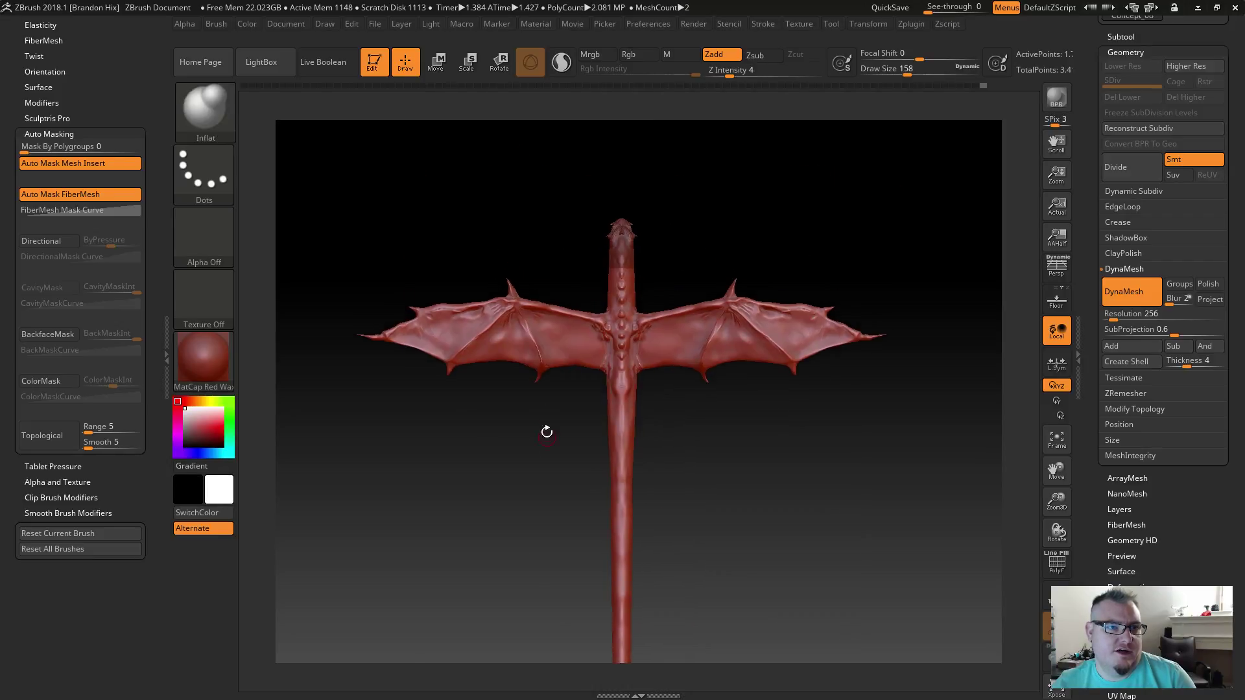
Step: Smooth the inner wing membrane beside the shoulders on the dragon's back
drag(536, 222, 593, 320)
drag(528, 269, 514, 231)
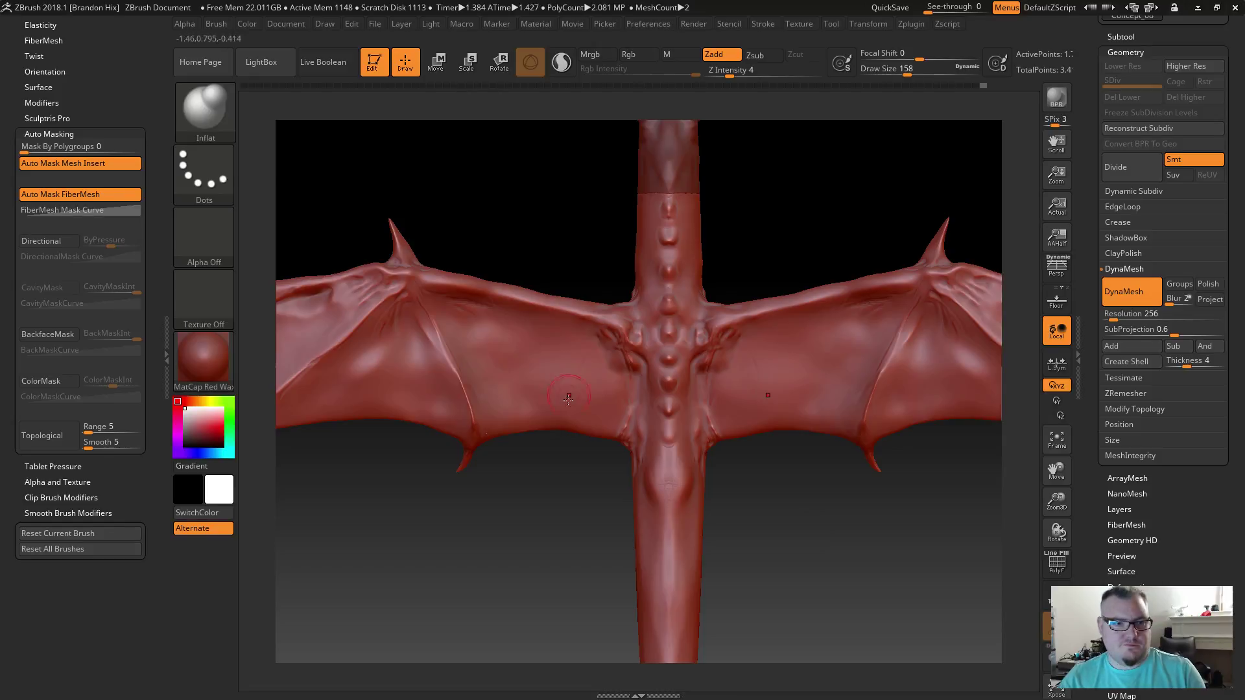
key(shift)
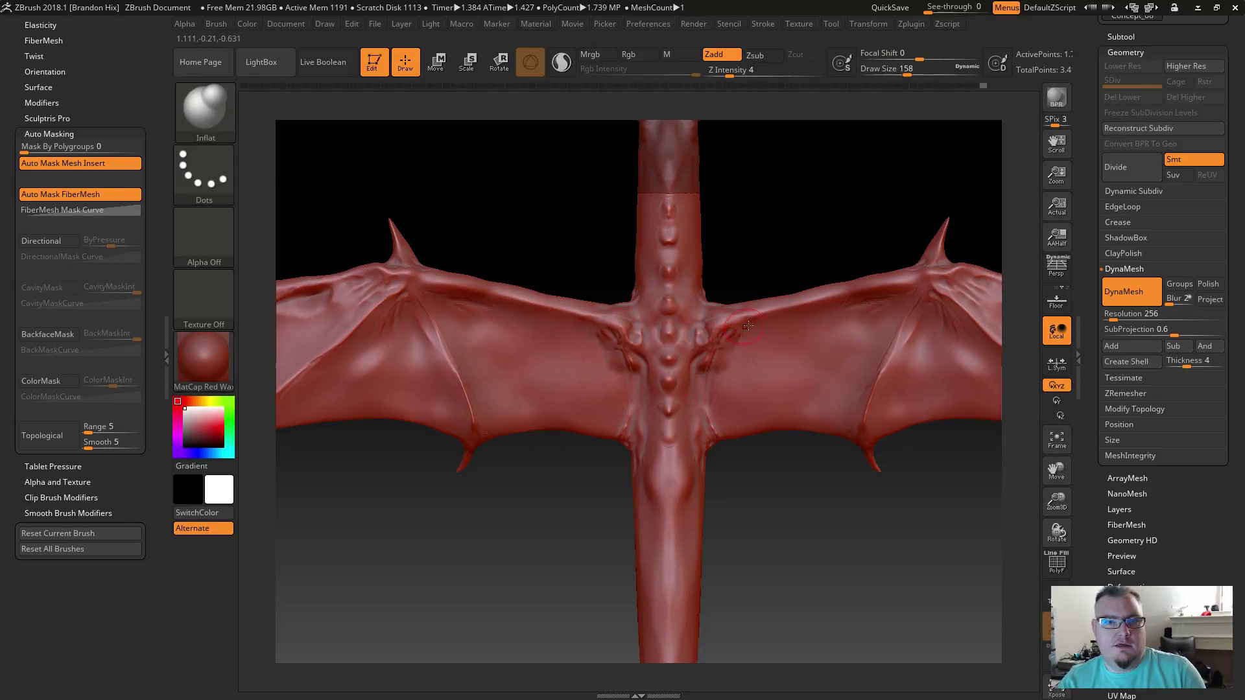
key(shift)
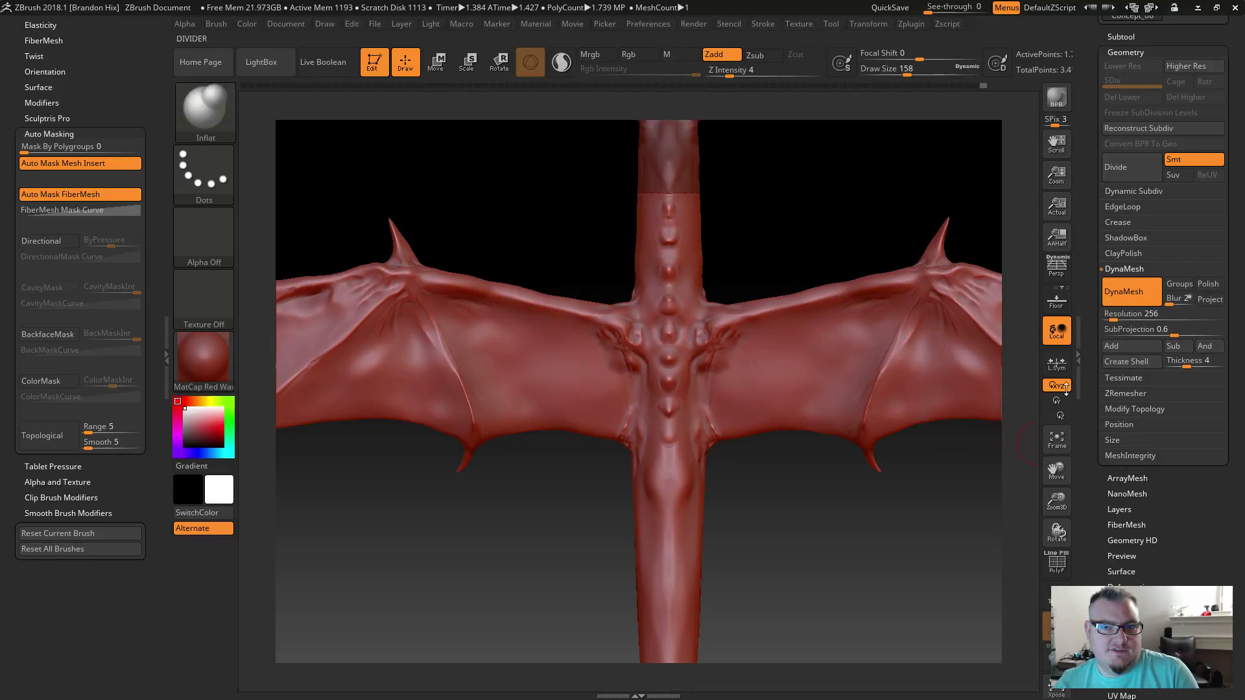
Step: Carve creases into the underside of the inner wing membrane with DamStandard in Zsub mode, setting the focal shift to -70
alt+drag(914, 542, 668, 488)
mouse_move(755, 497)
mouse_down()
mouse_move(624, 456)
mouse_move(636, 459)
mouse_move(654, 477)
mouse_move(518, 455)
mouse_move(667, 514)
mouse_move(572, 511)
mouse_move(584, 492)
mouse_up()
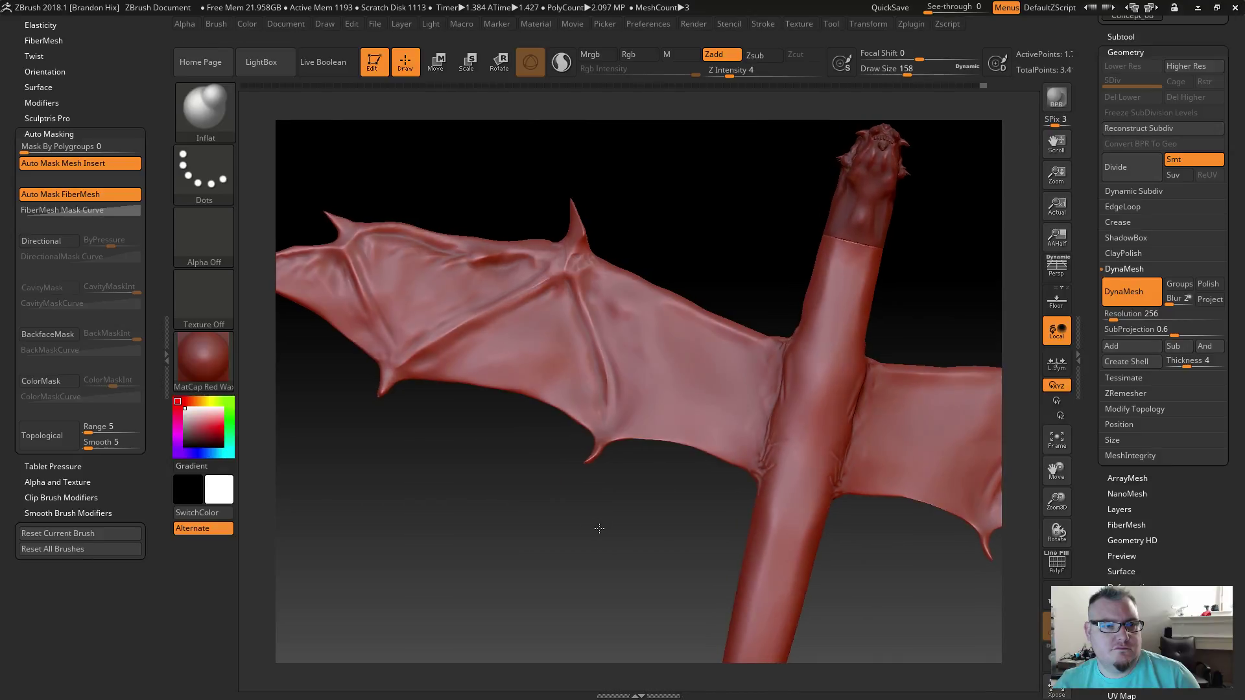
click(642, 311)
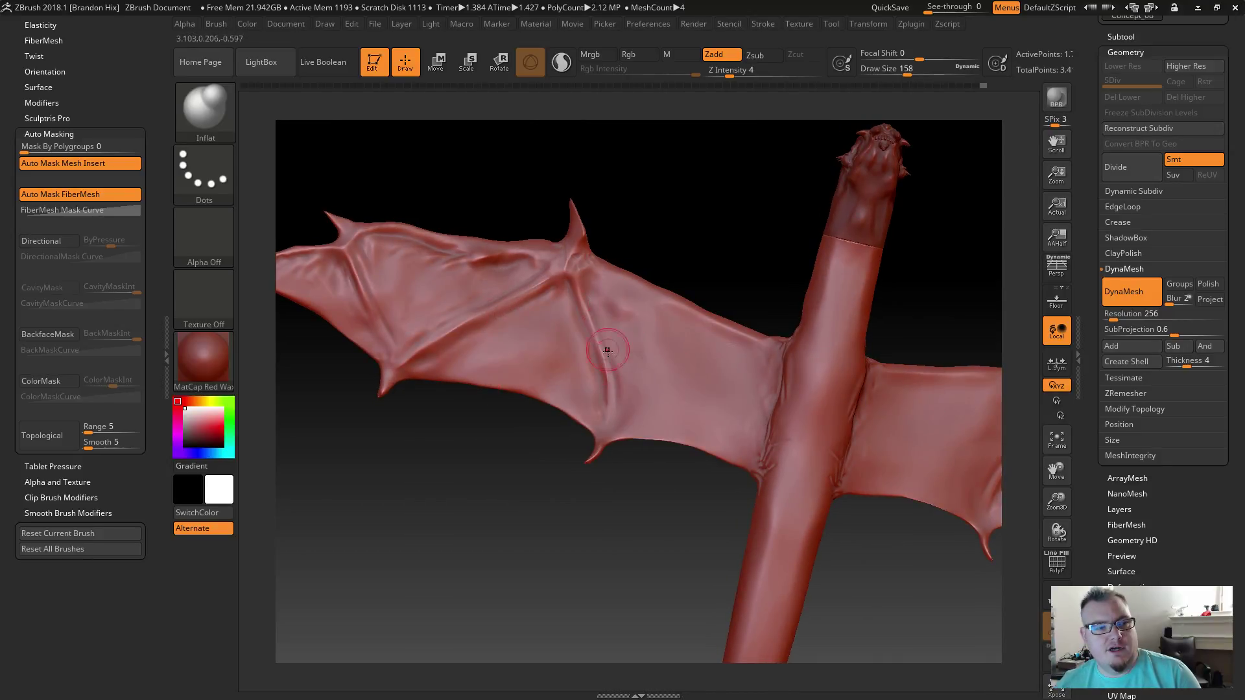
click(221, 129)
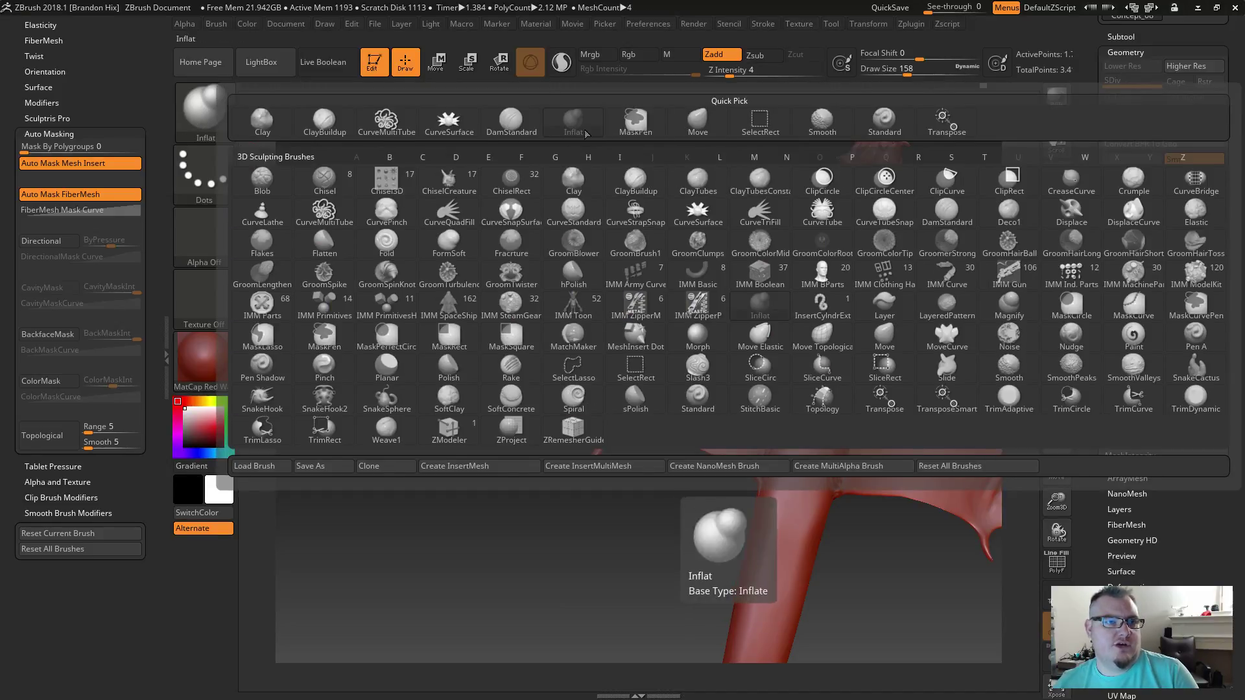
click(506, 130)
click(751, 59)
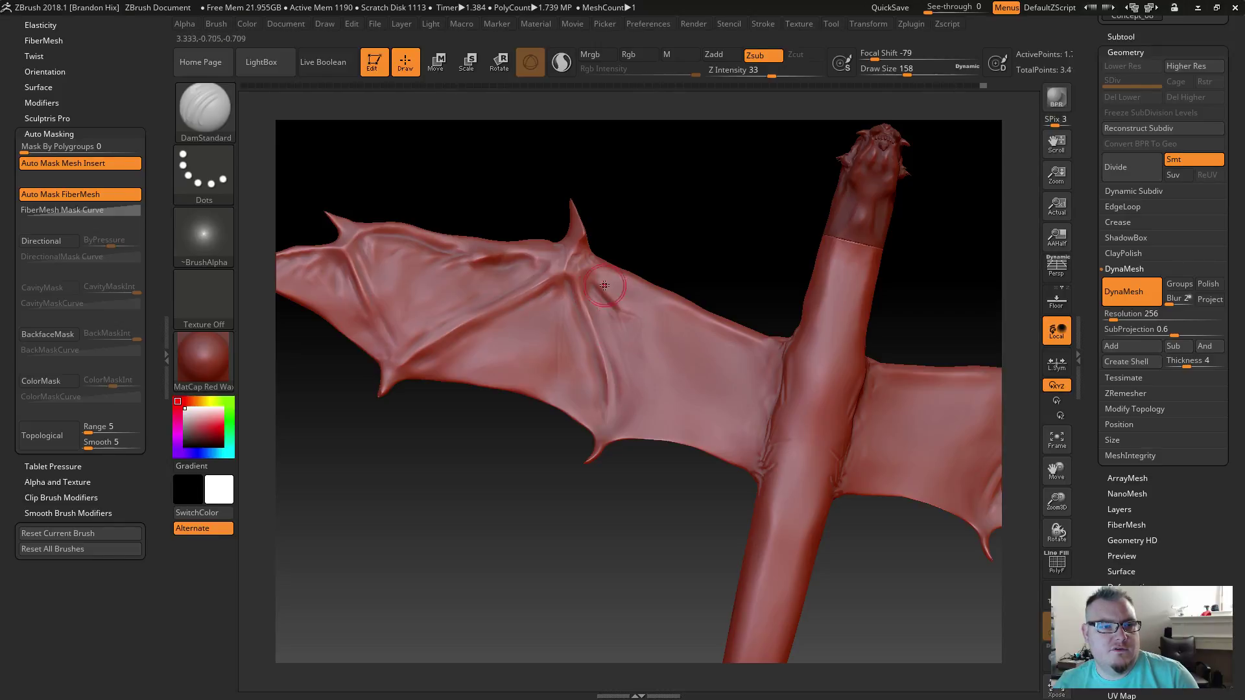
key(shift)
drag(875, 57, 881, 58)
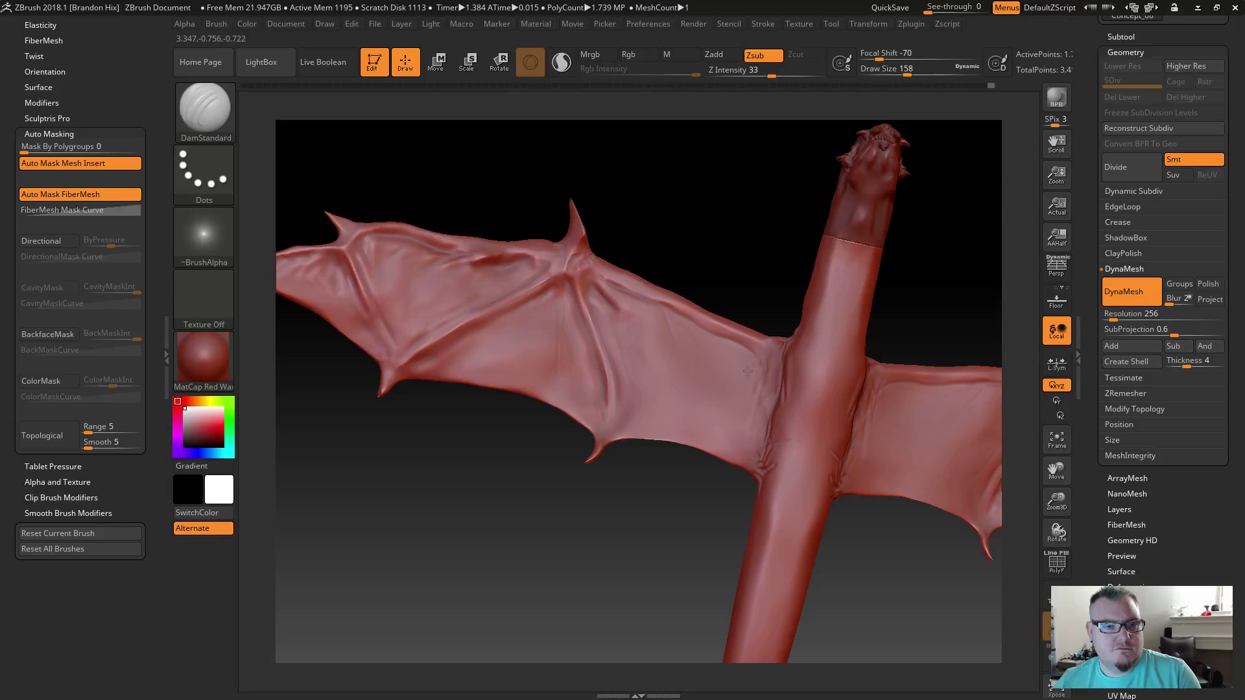
Step: Carve and soften creases fanning from the wing's wrist joint down the inner membrane beside the finger bone
key(shift)
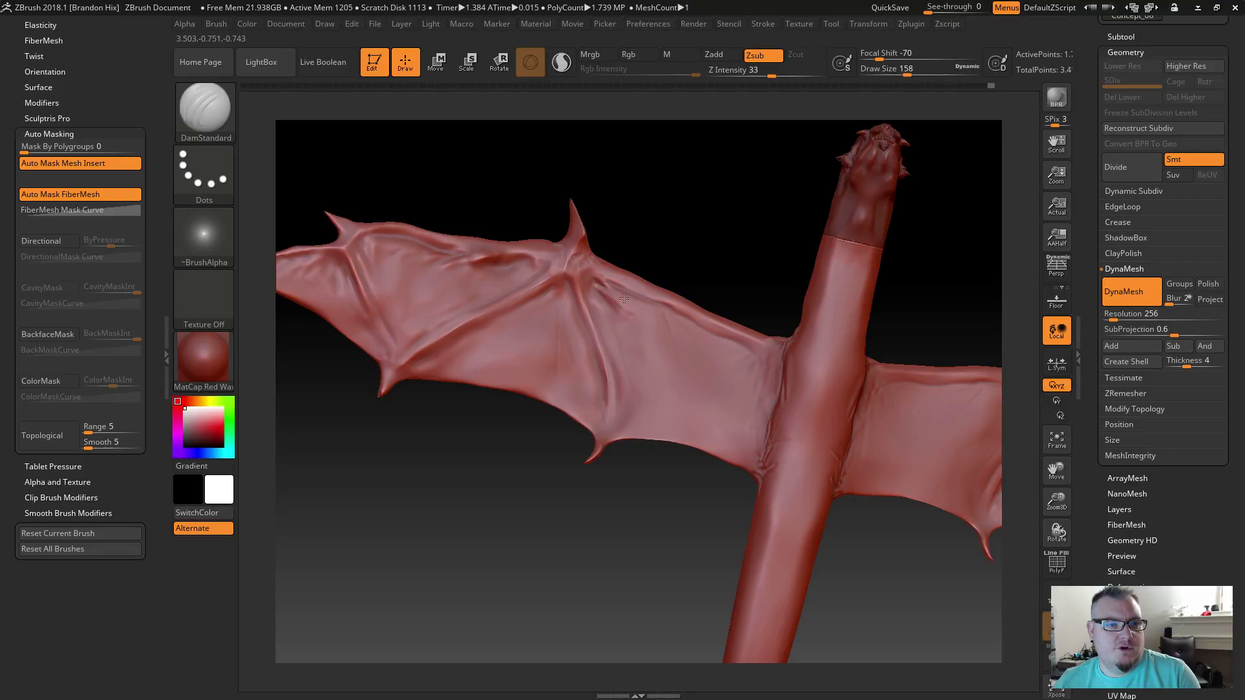
key(shift)
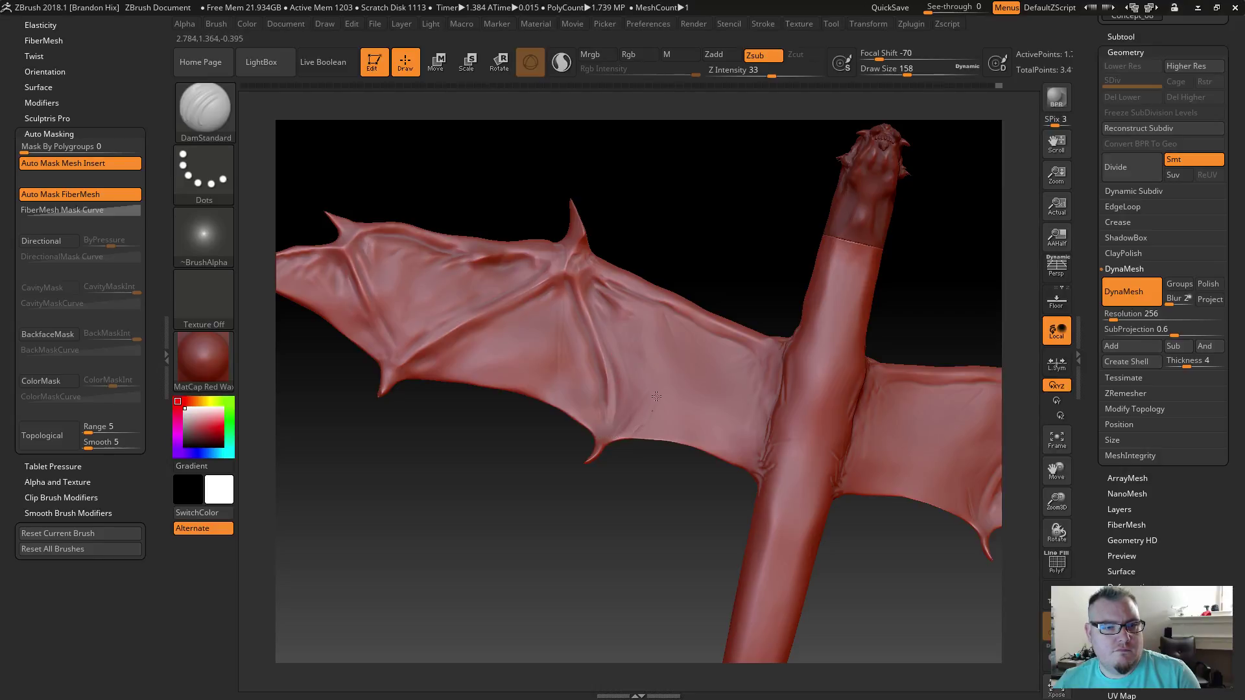
key(shift)
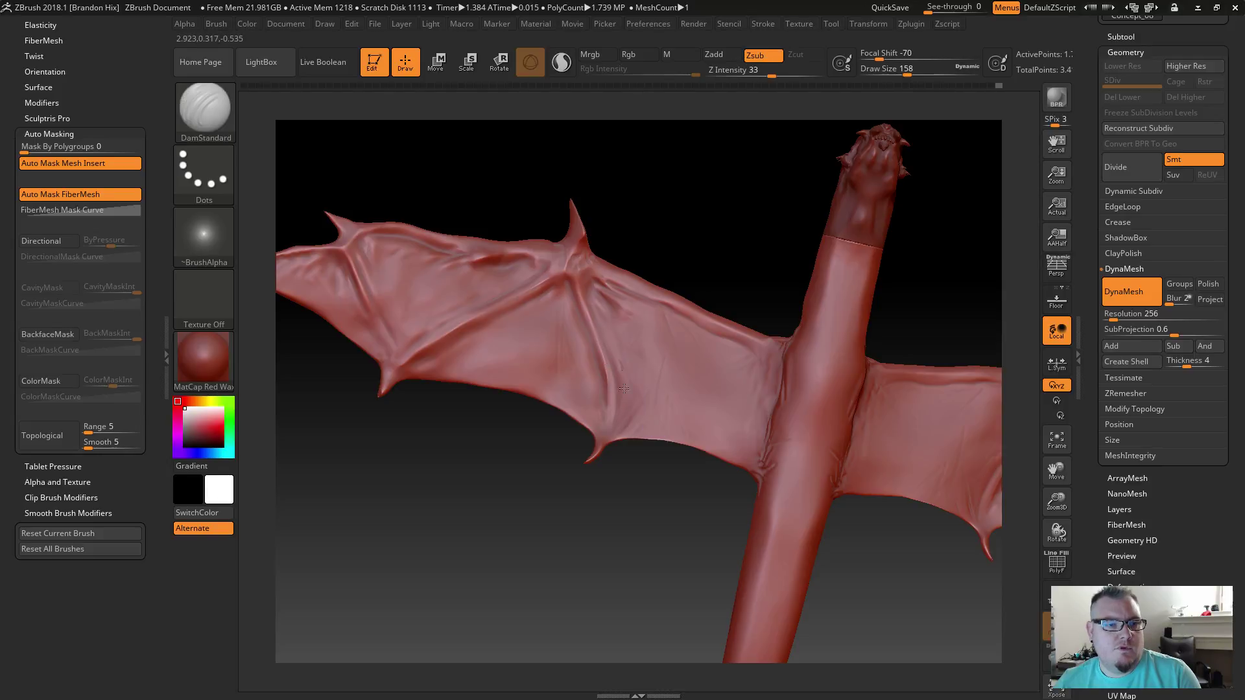
key(shift)
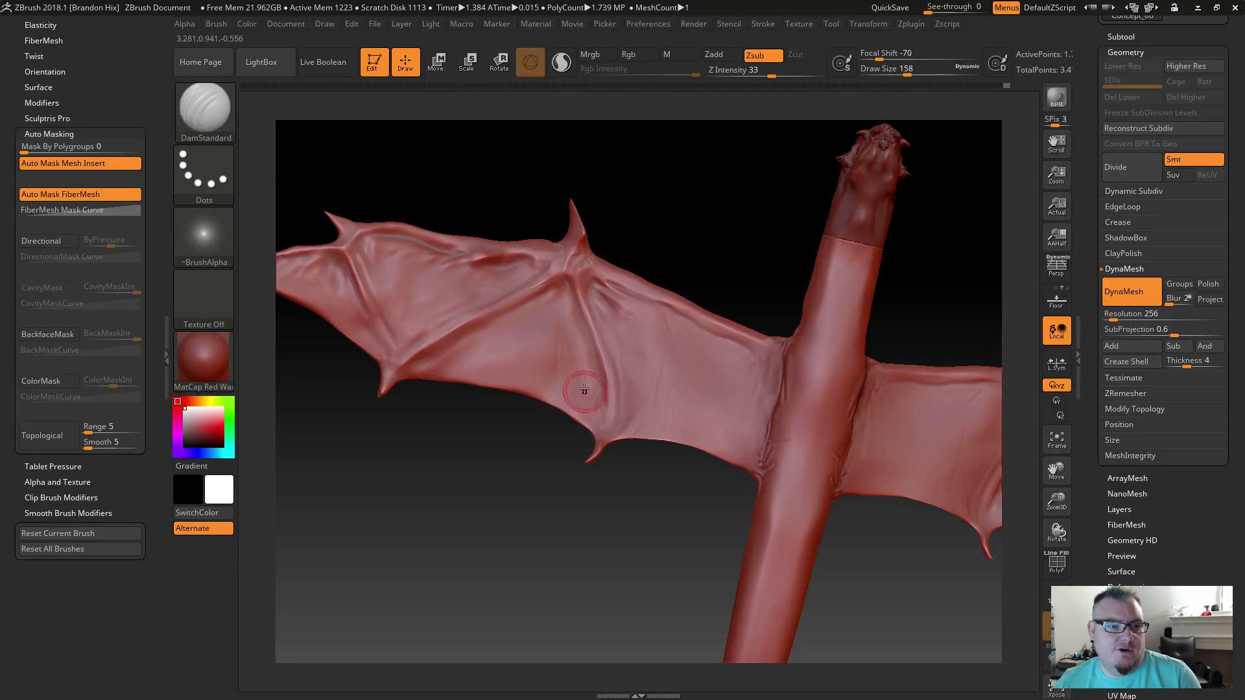
Step: Add and smooth folds in the middle membrane panel, on the outer side of the innermost finger bone below the wrist joint
key(shift)
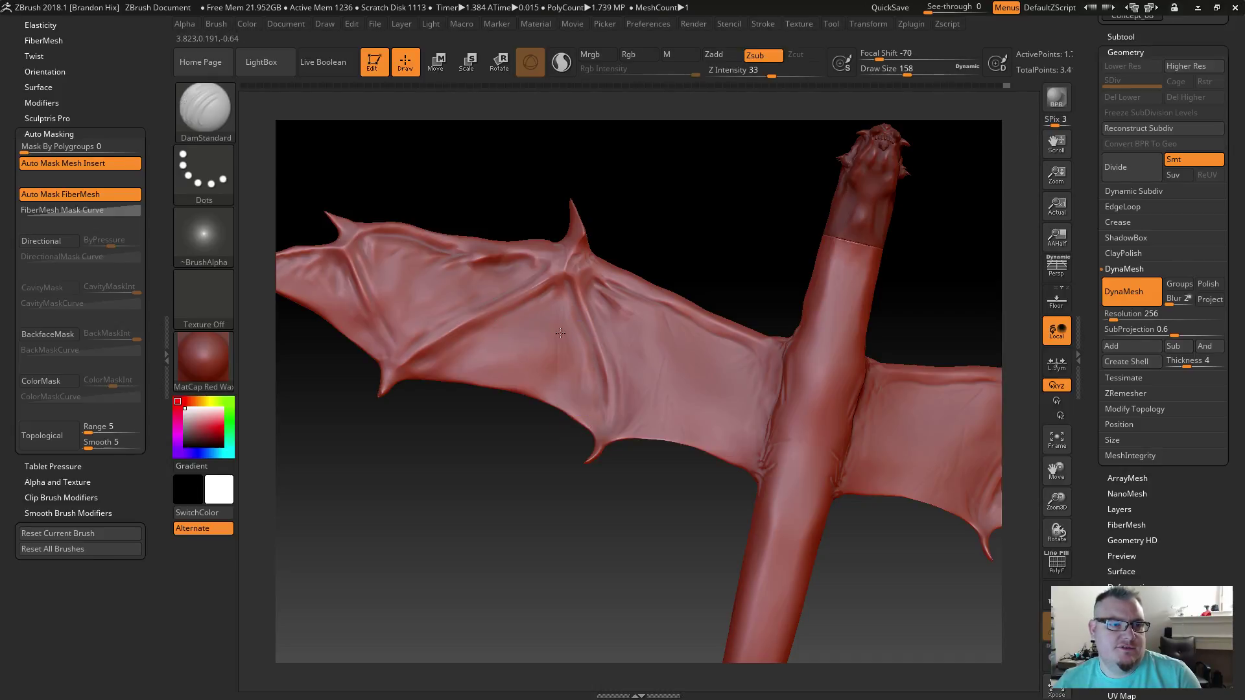
key(shift)
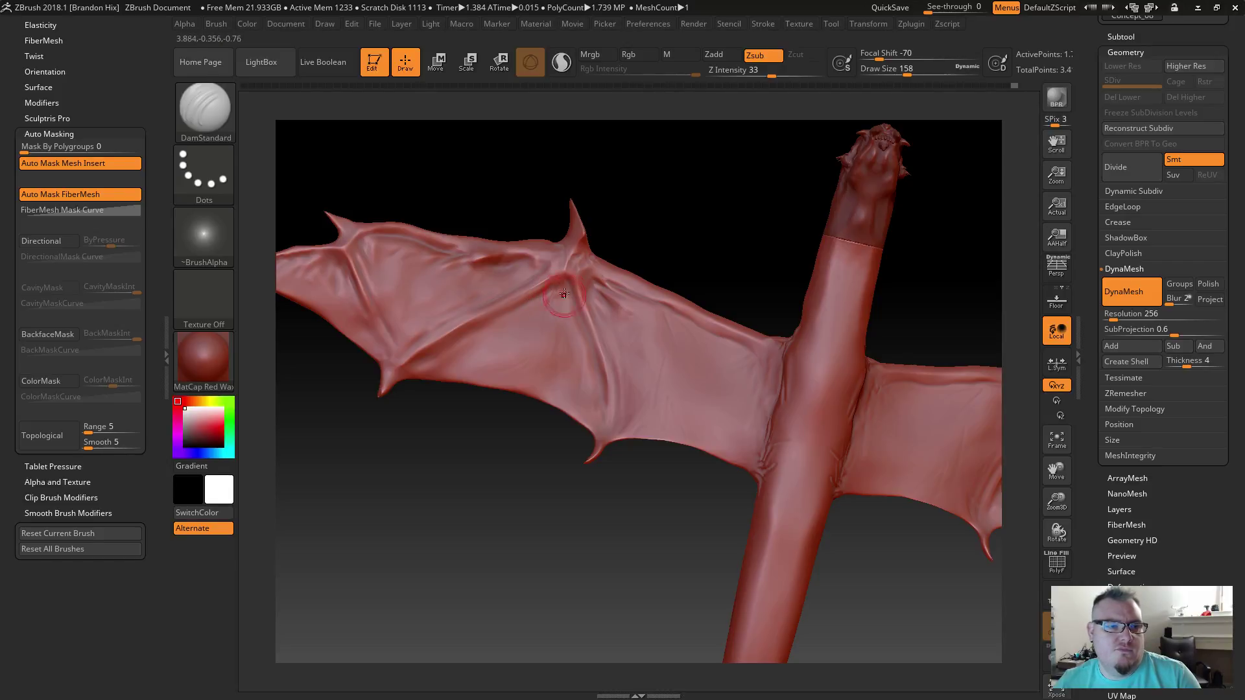
key(shift)
shift+drag(553, 302, 545, 347)
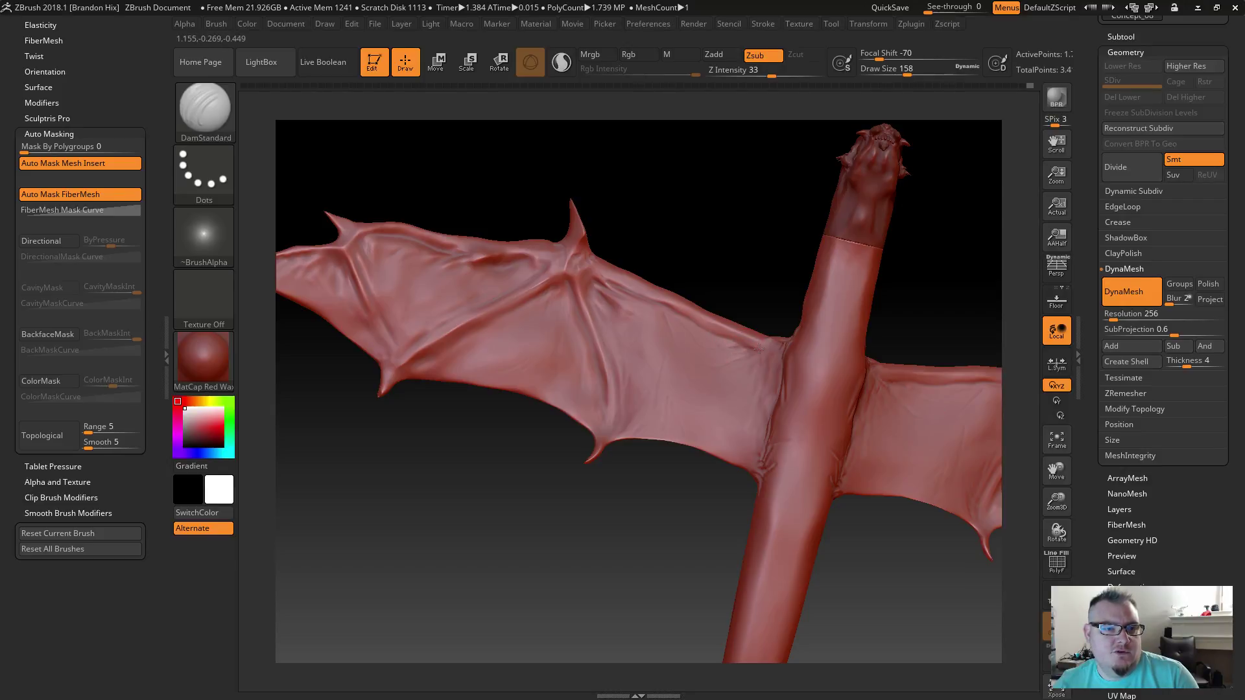
Step: Carve and blend light creases across the inner membrane, from beside the body to the trailing edge near the finger tip
key(shift)
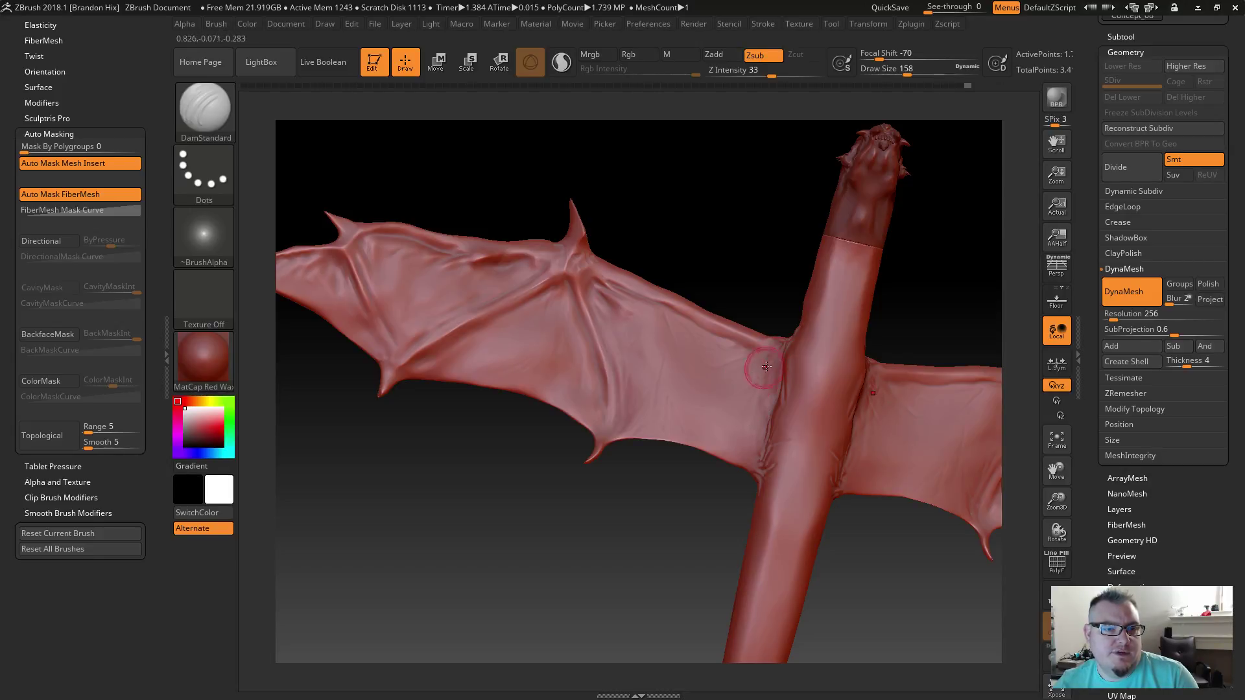
key(shift)
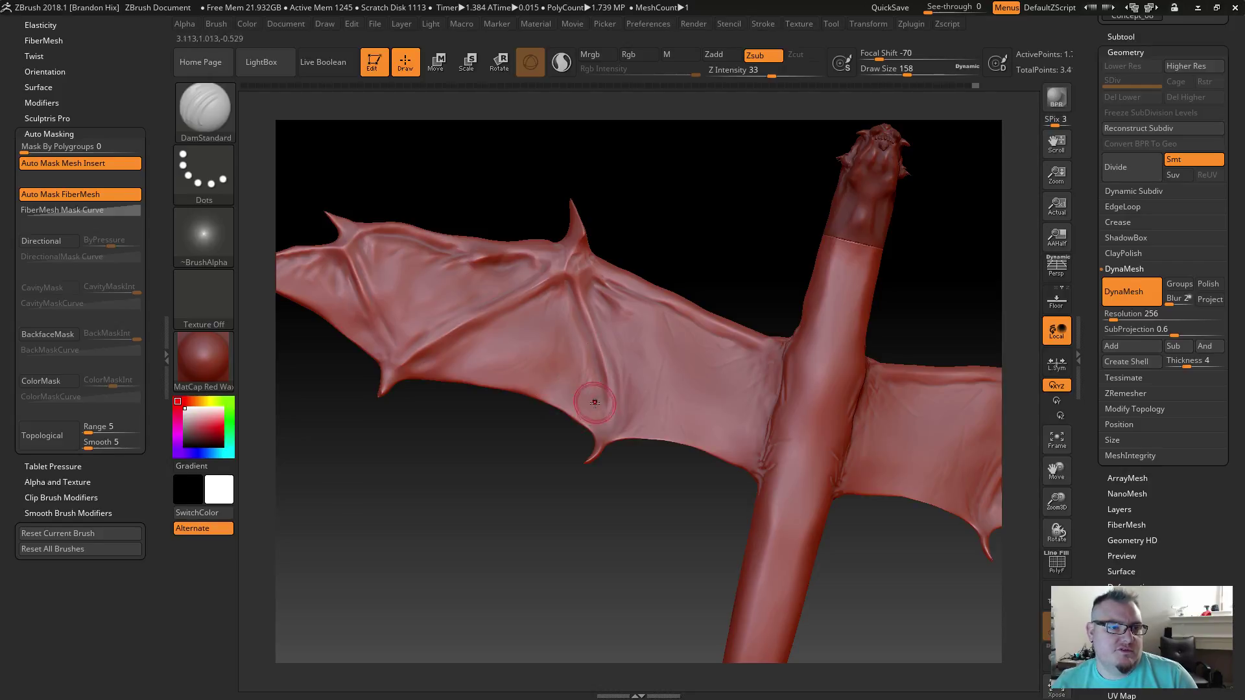
key(shift)
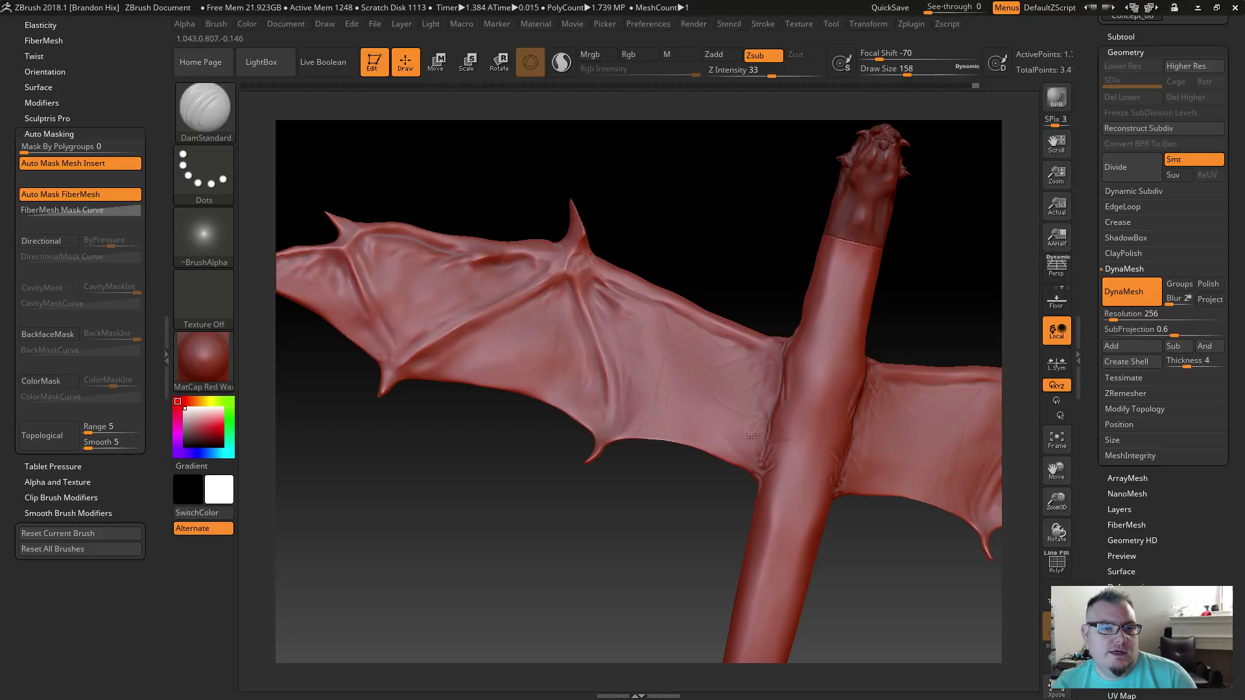
key(shift)
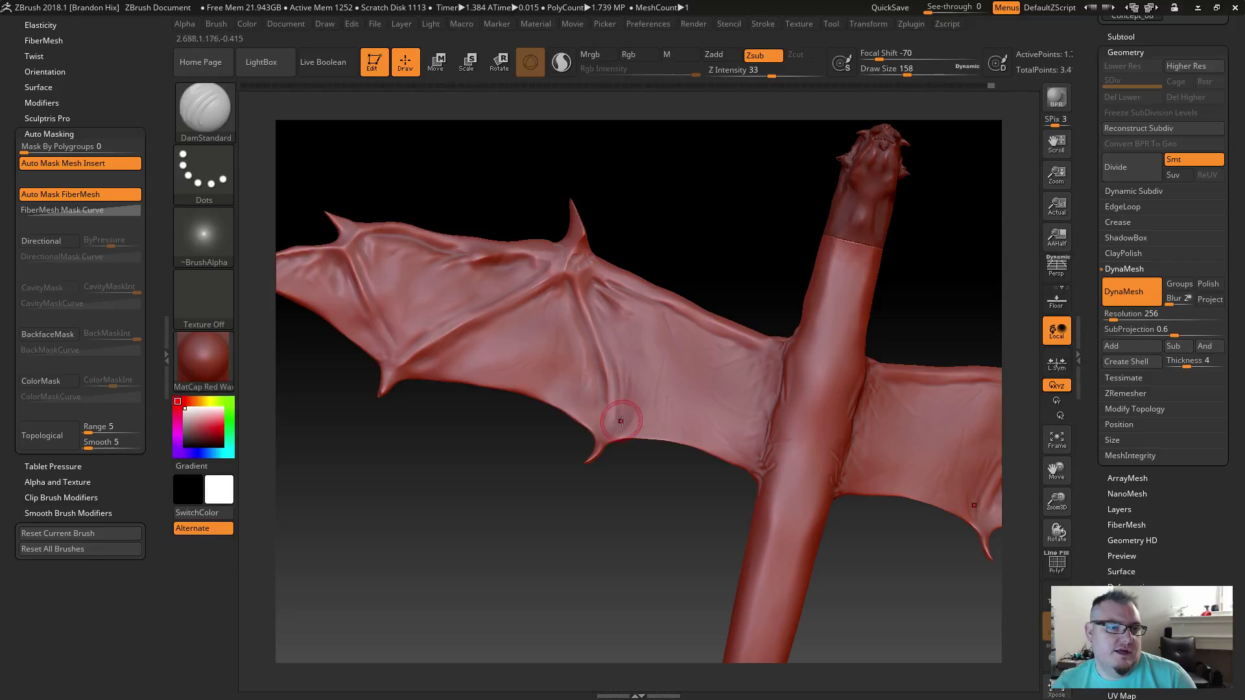
key(shift)
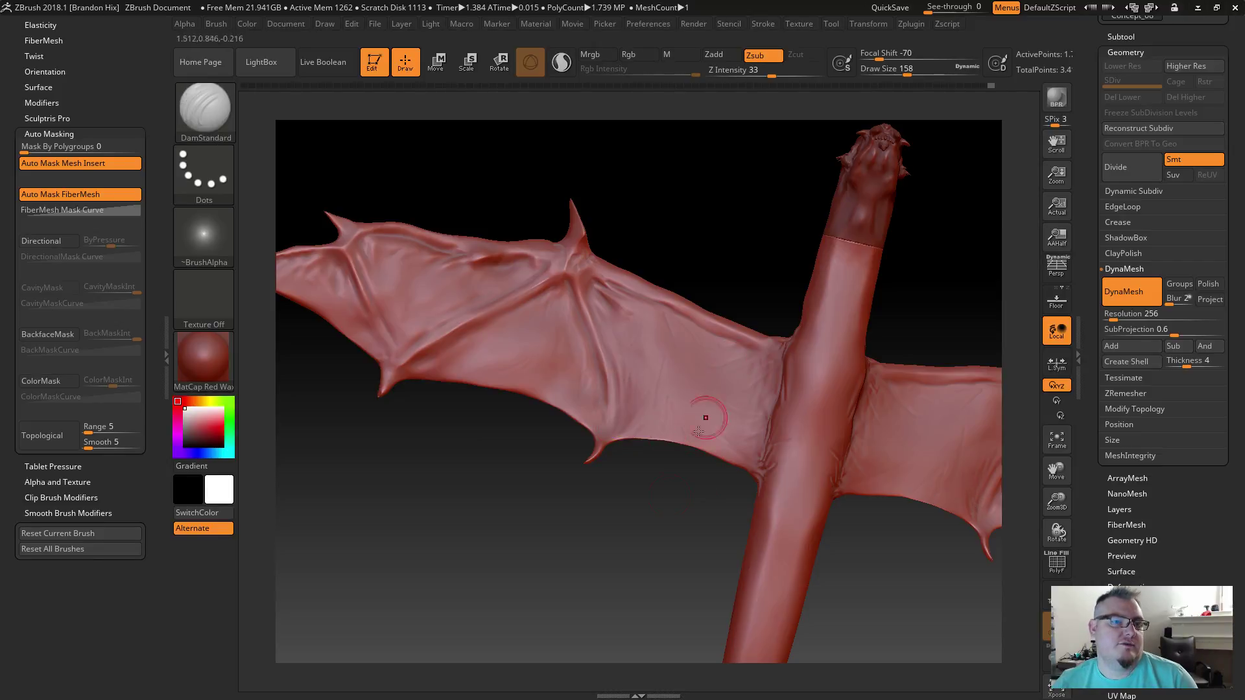
Step: Smooth the creases where the wing membrane gathers at the outer lower claw
alt+drag(664, 554, 433, 201)
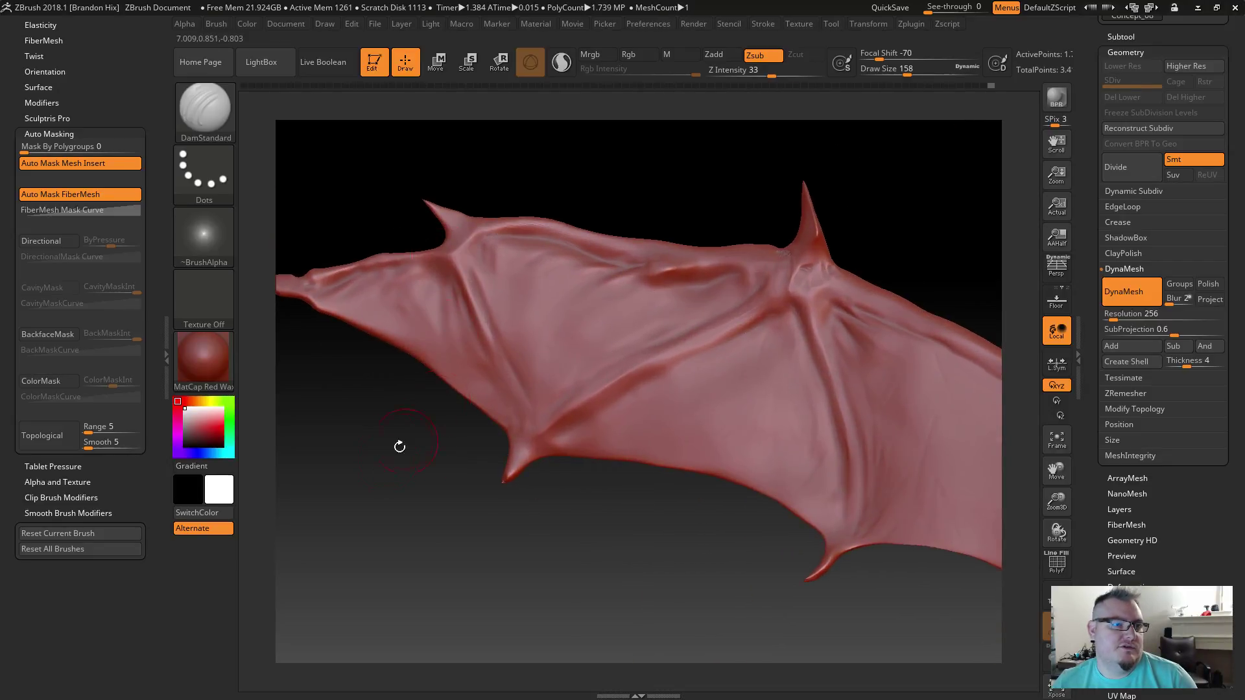
alt+drag(419, 428, 515, 537)
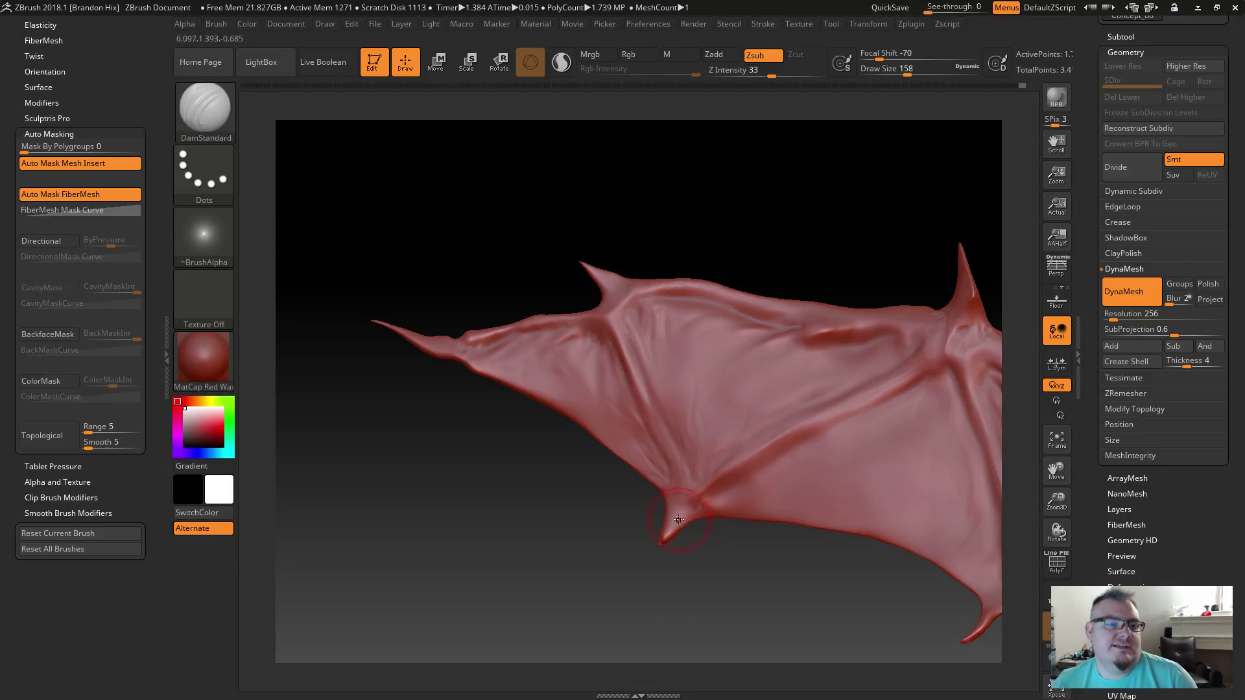
shift+drag(692, 512, 692, 509)
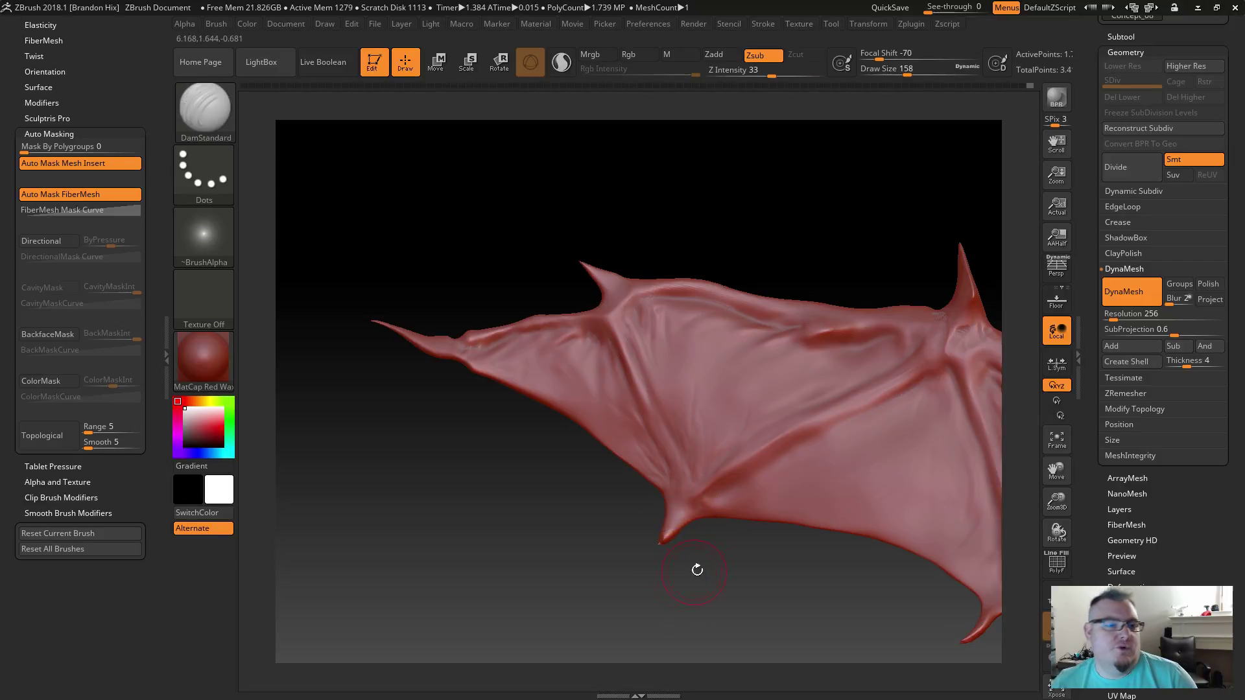
scroll(649, 578, up, 8)
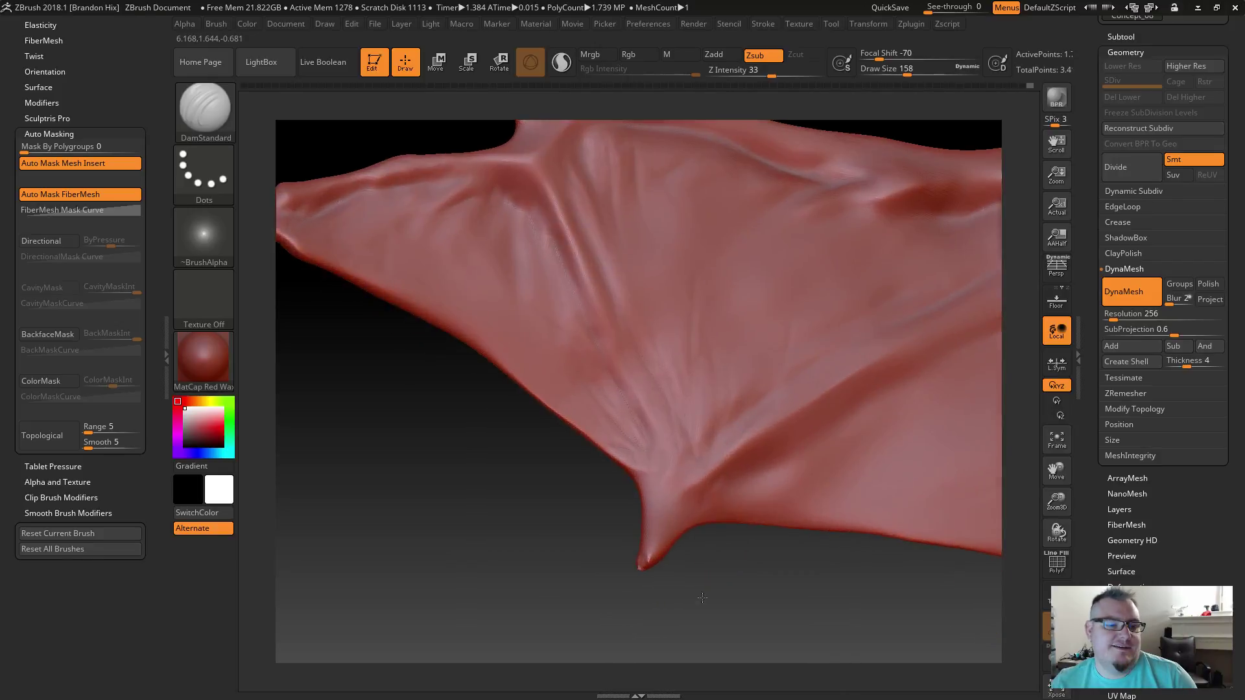
key(shift)
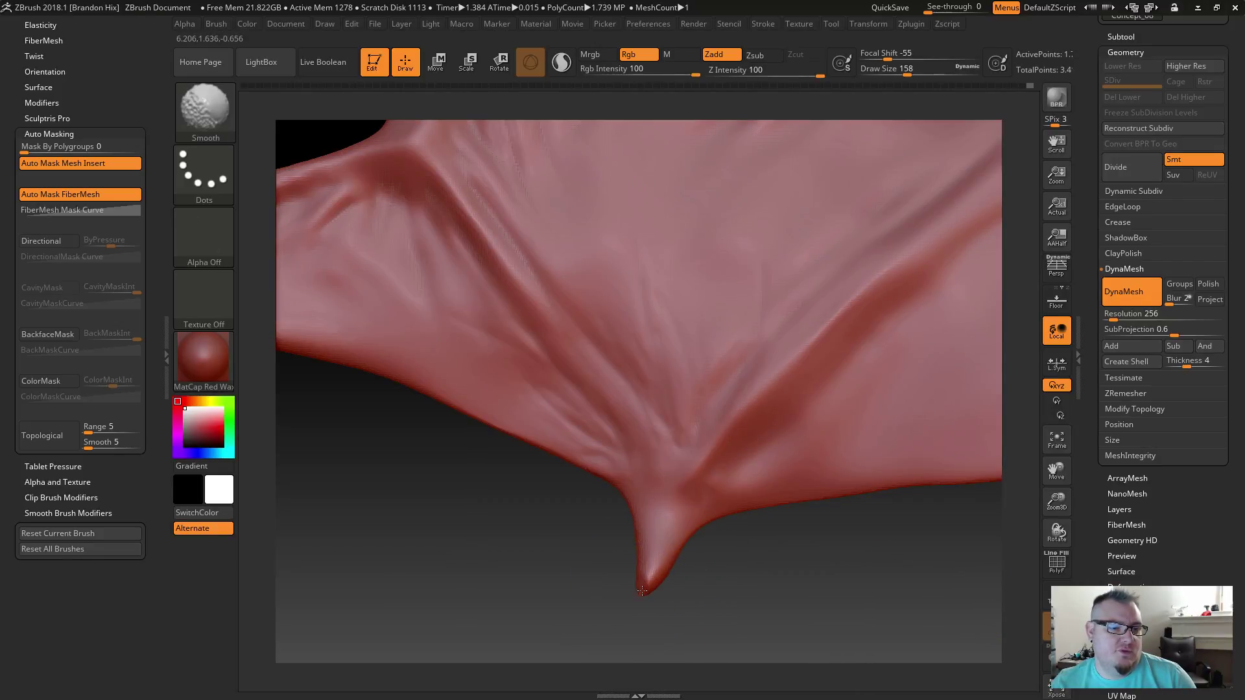
key(alt)
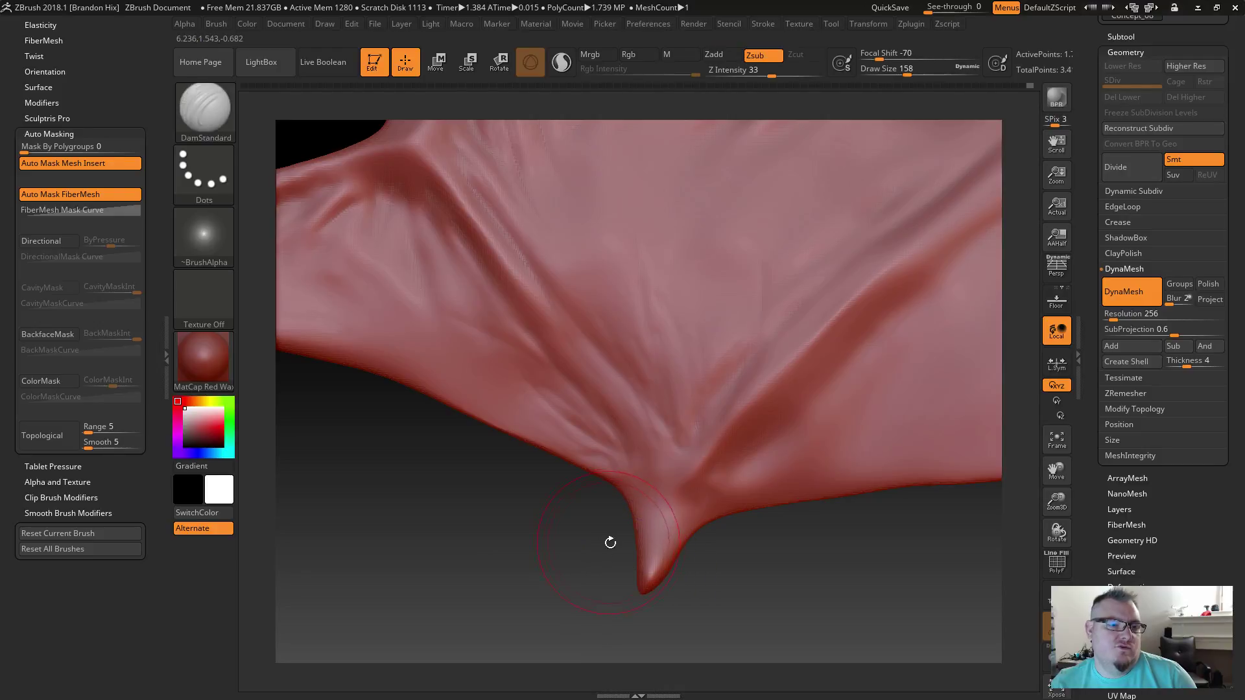
scroll(727, 568, down, 8)
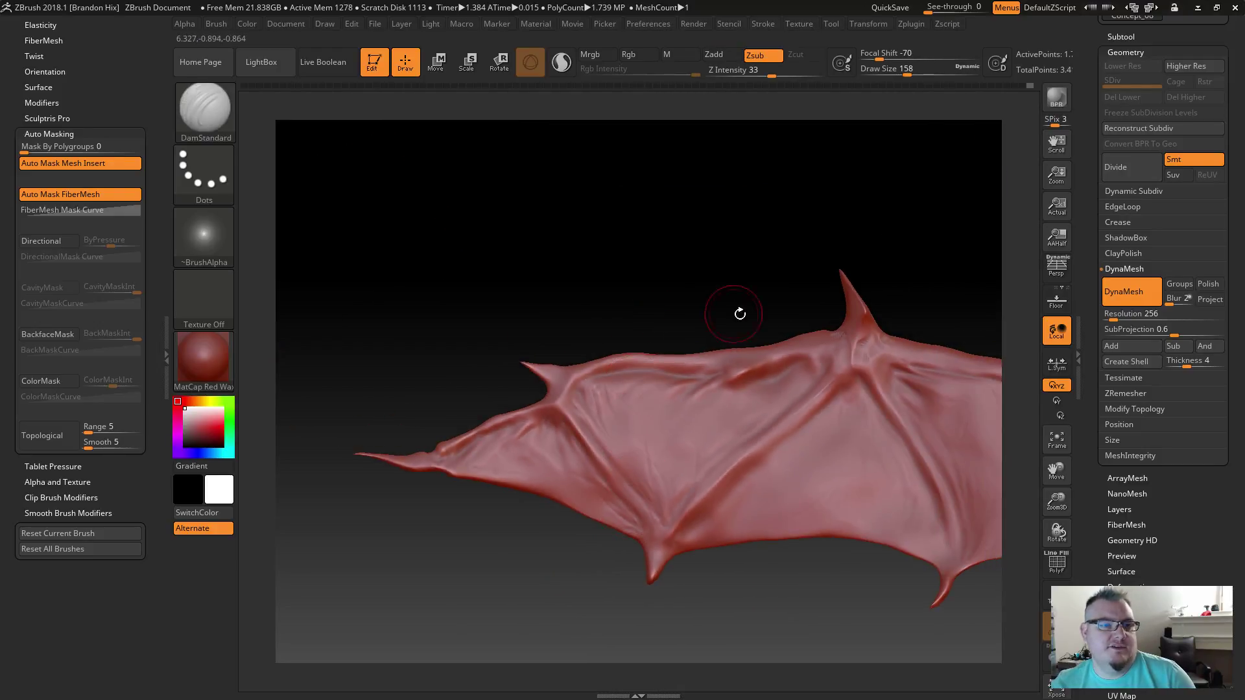
Step: Carve folds into the outer wing membrane just below its upper edge with the DamStandard brush and soften them
scroll(650, 297, up, 6)
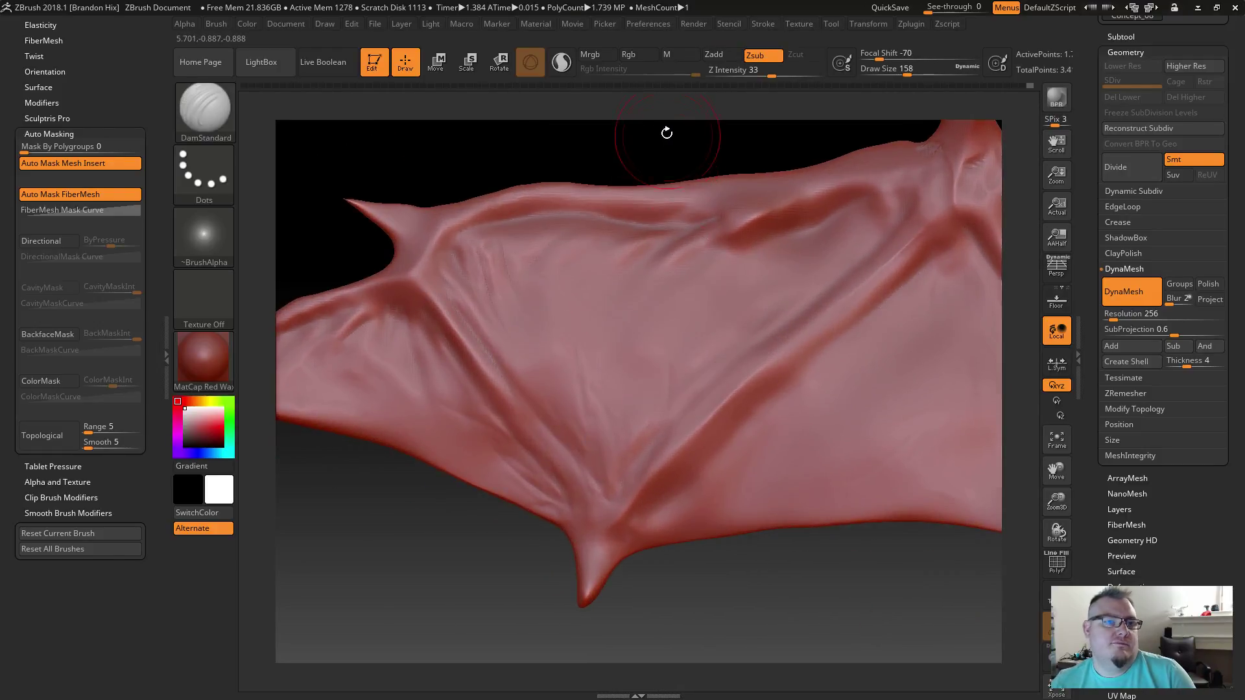
alt+drag(668, 142, 667, 256)
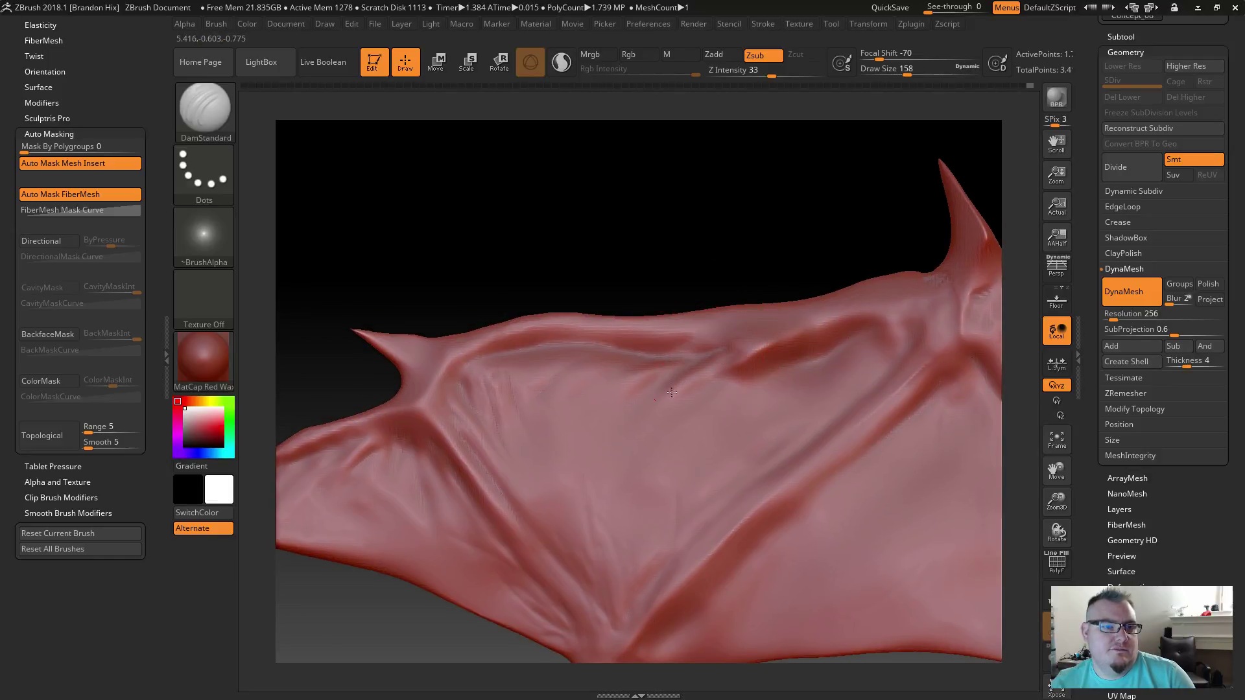
drag(733, 343, 769, 334)
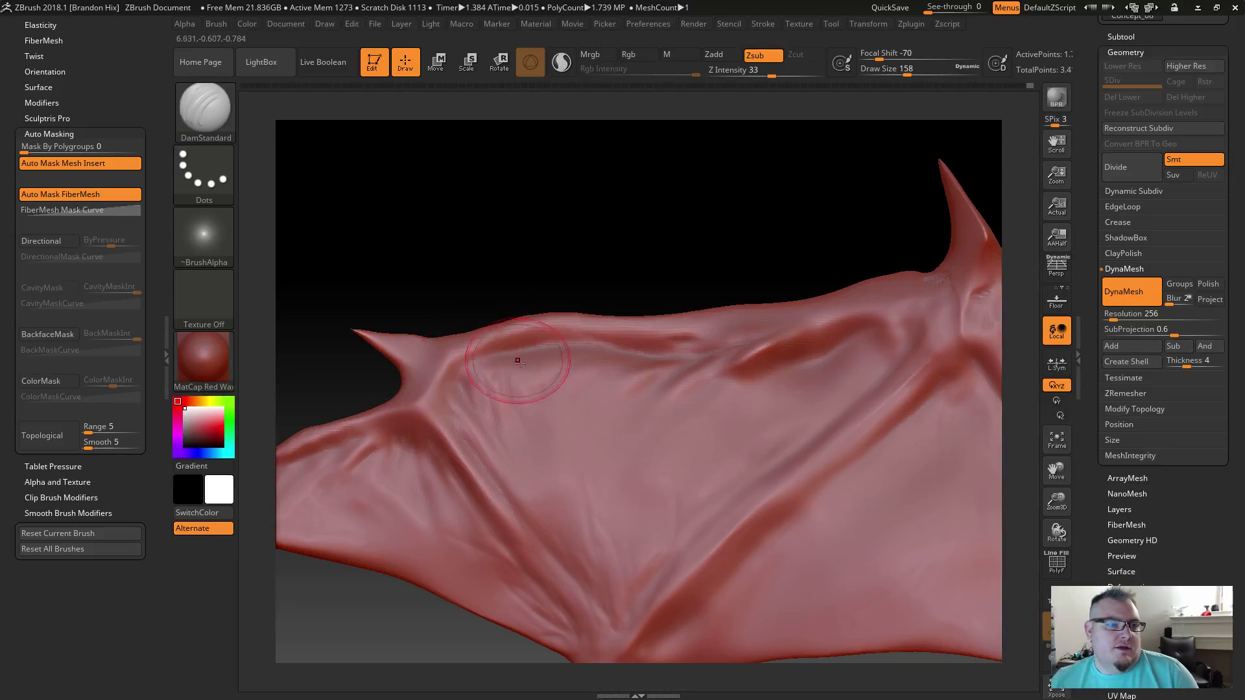
mouse_move(528, 279)
mouse_down()
mouse_move(439, 189)
mouse_move(574, 239)
mouse_move(452, 232)
mouse_move(480, 227)
mouse_move(500, 250)
mouse_move(556, 237)
mouse_move(486, 269)
mouse_move(519, 289)
mouse_up()
key(shift)
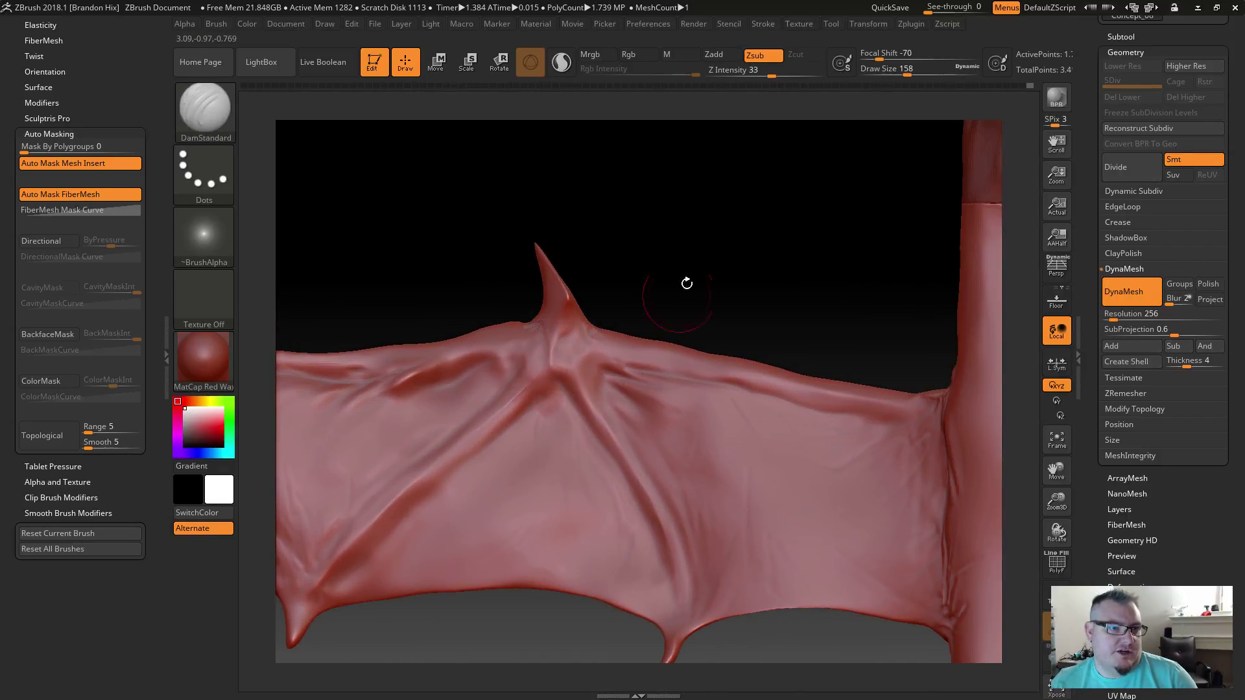
Step: Refine the creases at the wing joint below the tall spike, undoing one carved stroke and smoothing the area
mouse_move(762, 325)
mouse_down()
mouse_move(680, 270)
mouse_move(459, 291)
mouse_move(454, 278)
mouse_move(530, 382)
mouse_up()
key(shift)
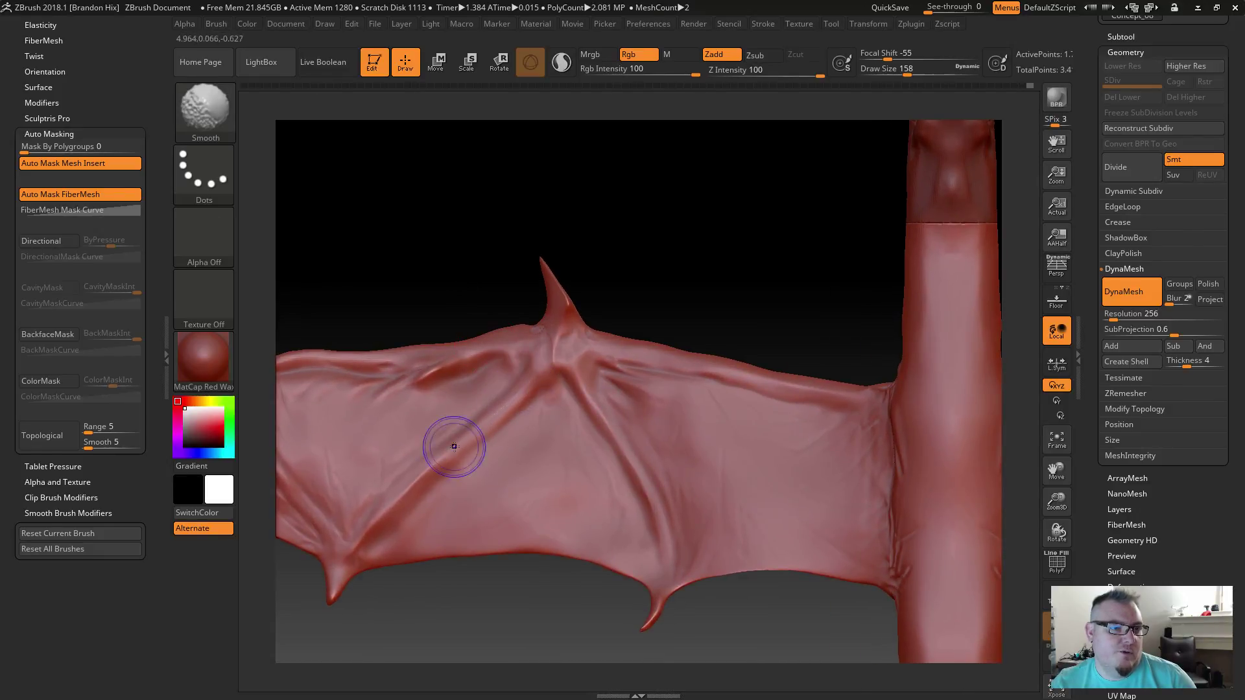
drag(562, 358, 549, 370)
key(ctrl+z)
shift+drag(560, 352, 559, 356)
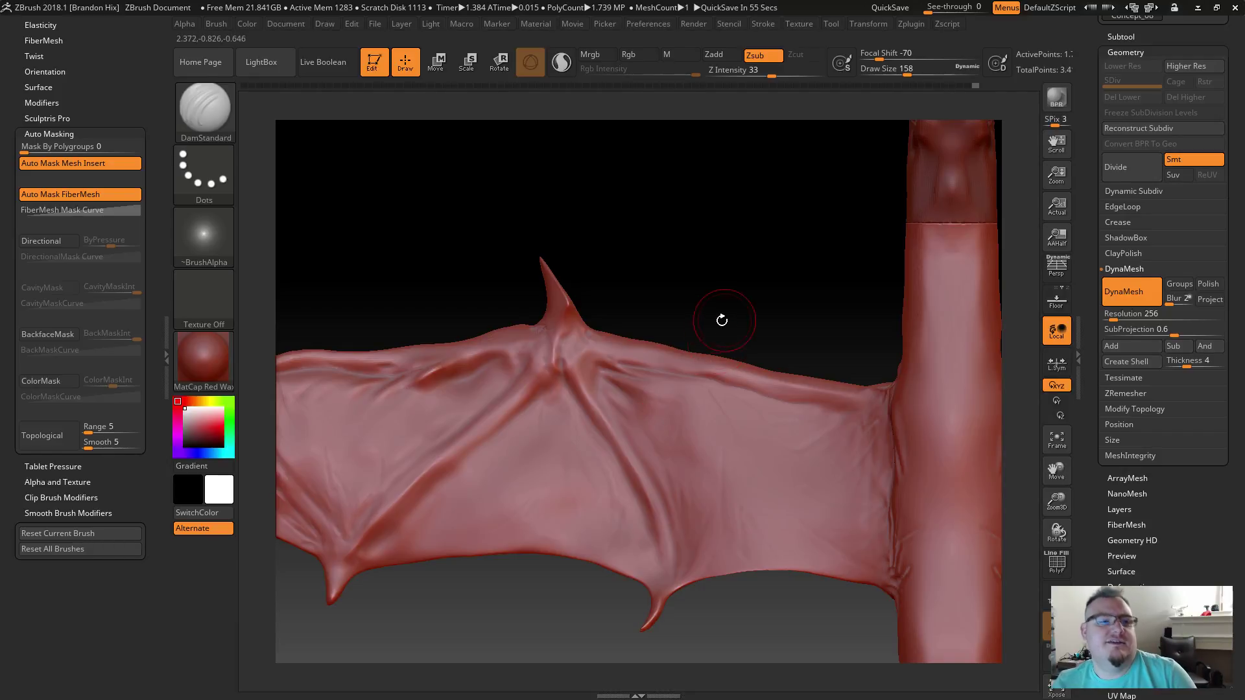
Step: Carve wrinkles into the inner membrane beside the wing joint and smooth the area where the wing meets the body
drag(717, 309, 699, 286)
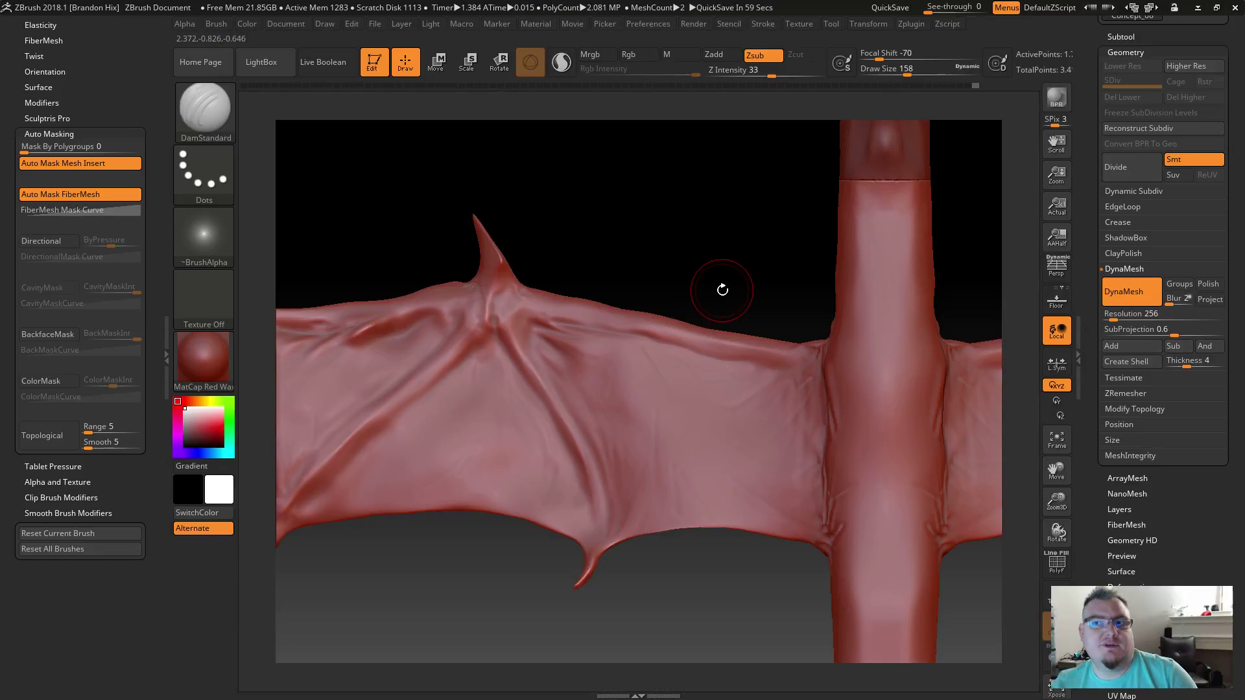
drag(773, 286, 658, 309)
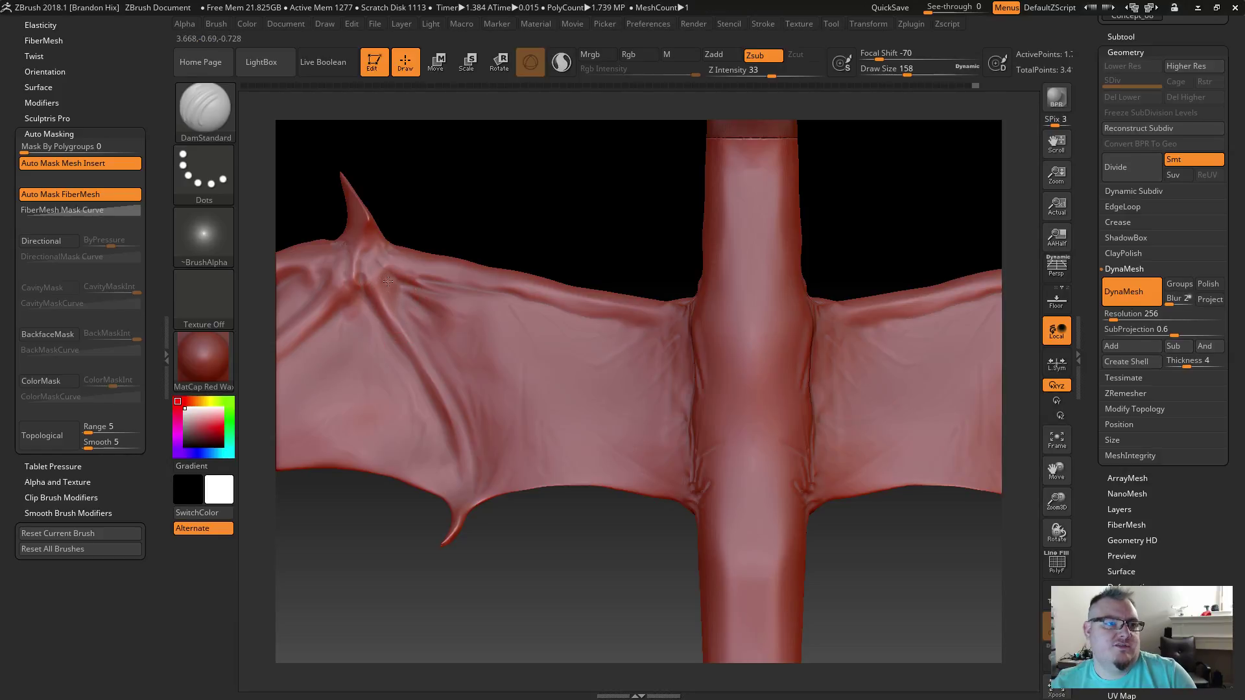
drag(381, 272, 402, 290)
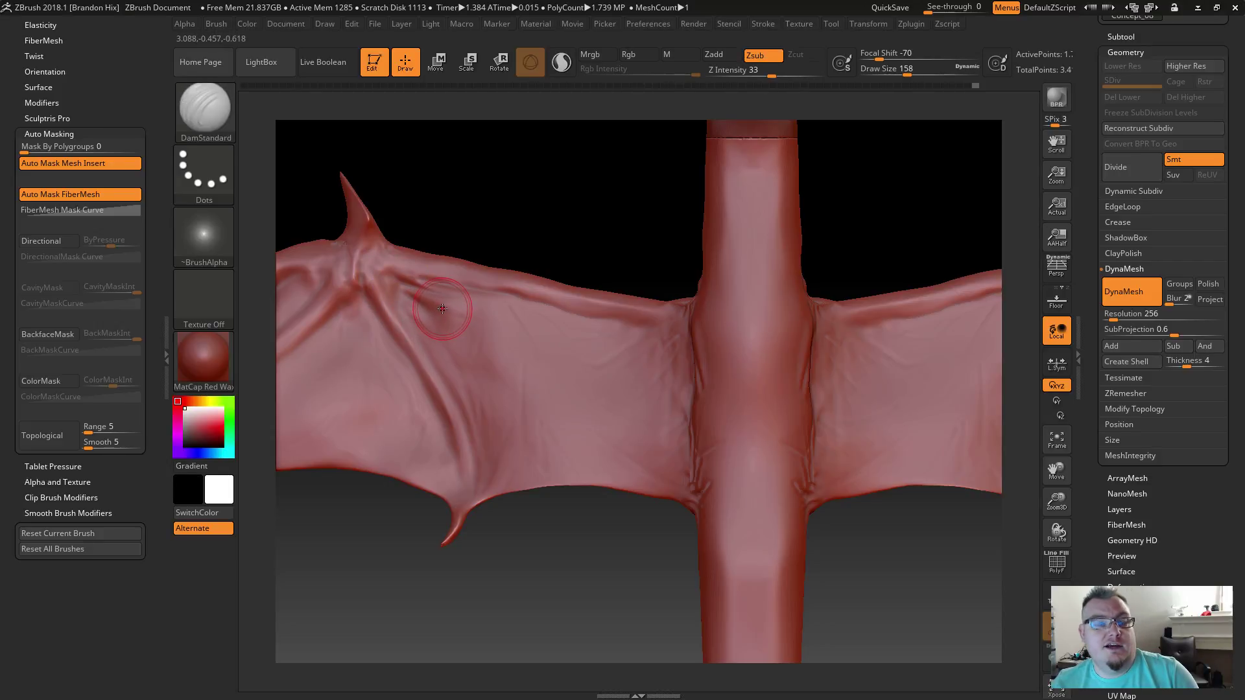
shift+drag(681, 313, 668, 325)
Step: Carve muscle and skin creases into the body between the wings with DamStandard and blend them by smoothing
mouse_move(620, 249)
mouse_down()
mouse_move(617, 265)
mouse_move(642, 279)
mouse_up()
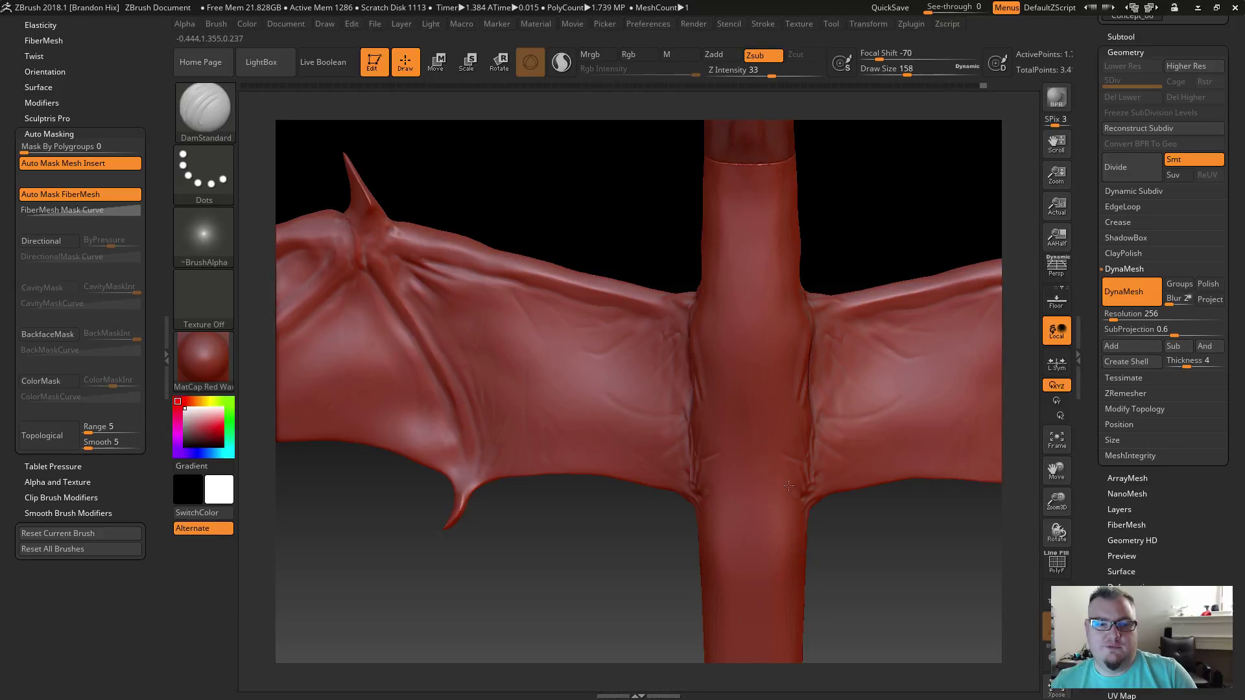
drag(845, 561, 786, 509)
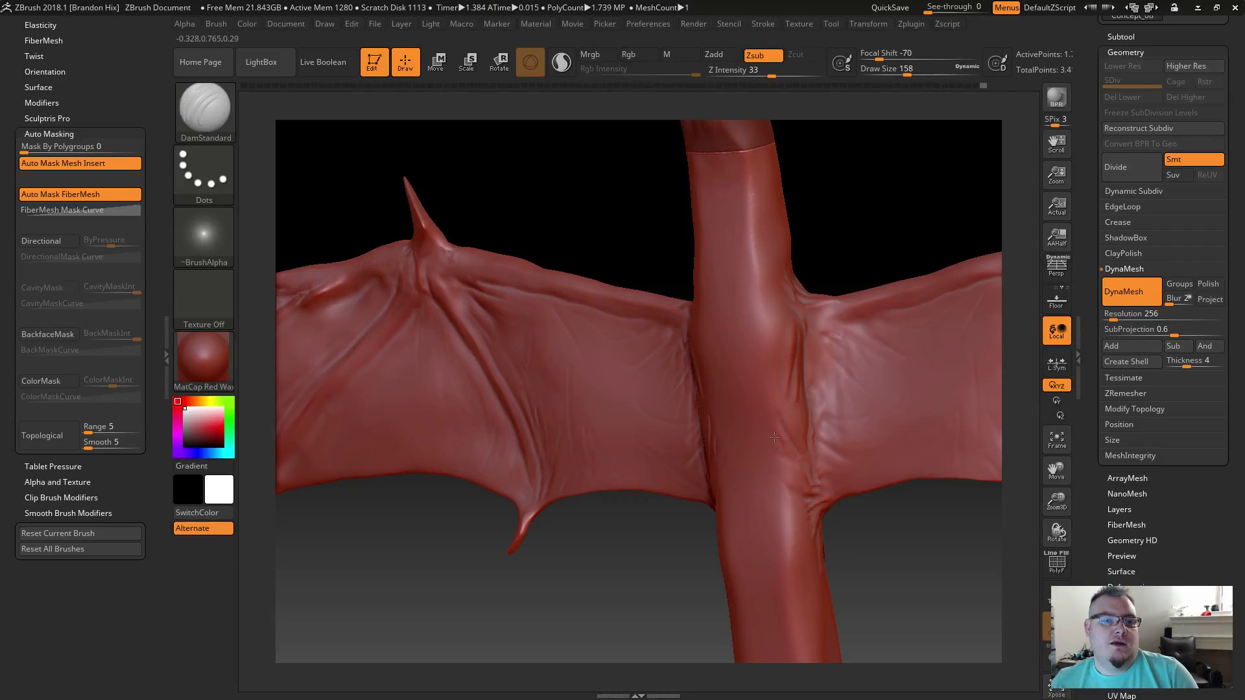
key(shift)
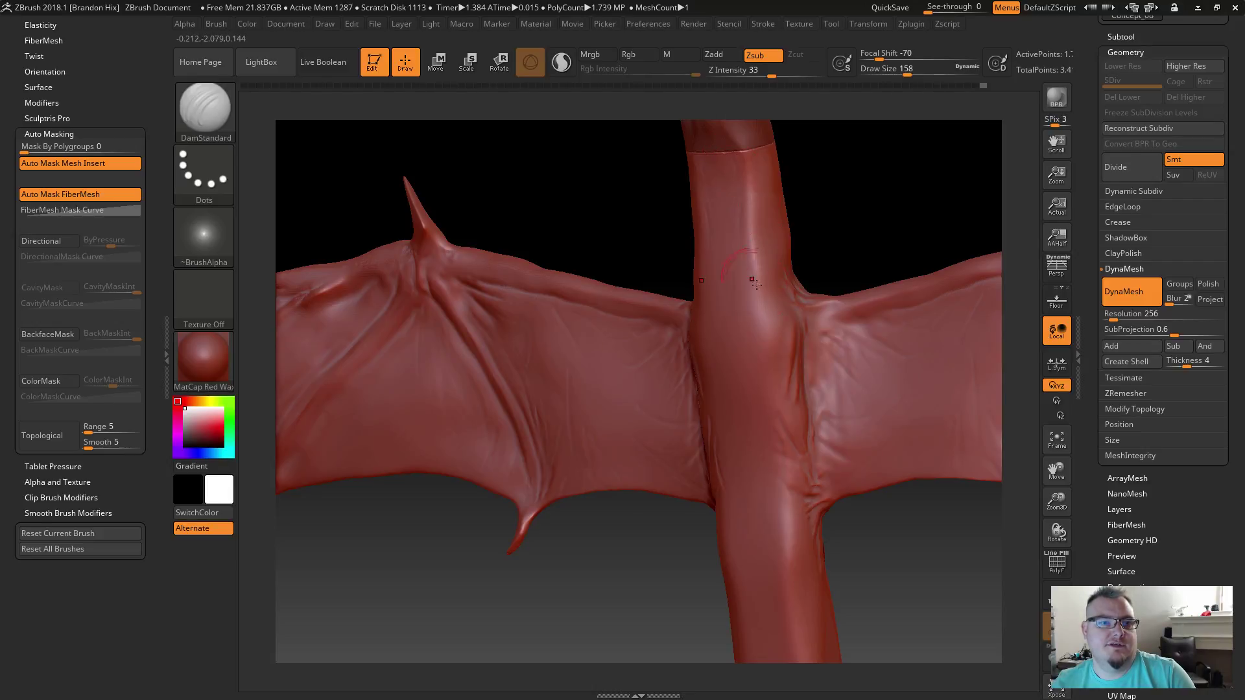
mouse_move(766, 329)
mouse_down()
mouse_move(755, 306)
mouse_move(760, 384)
mouse_up()
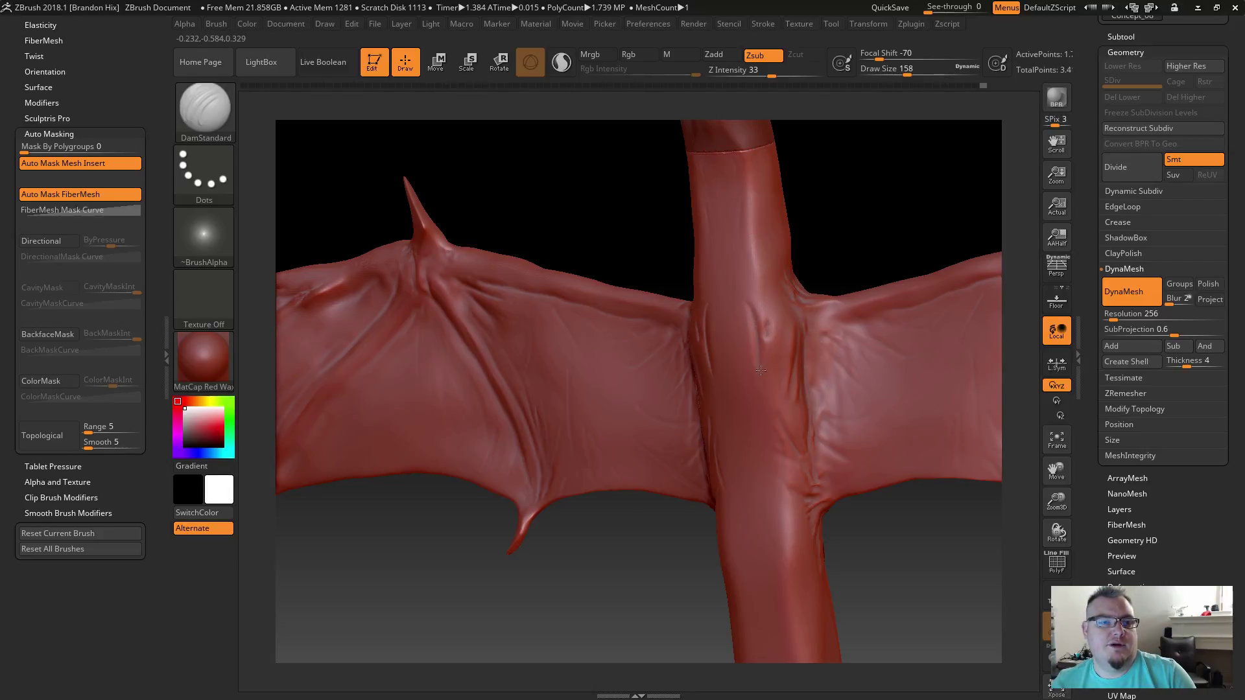
key(shift)
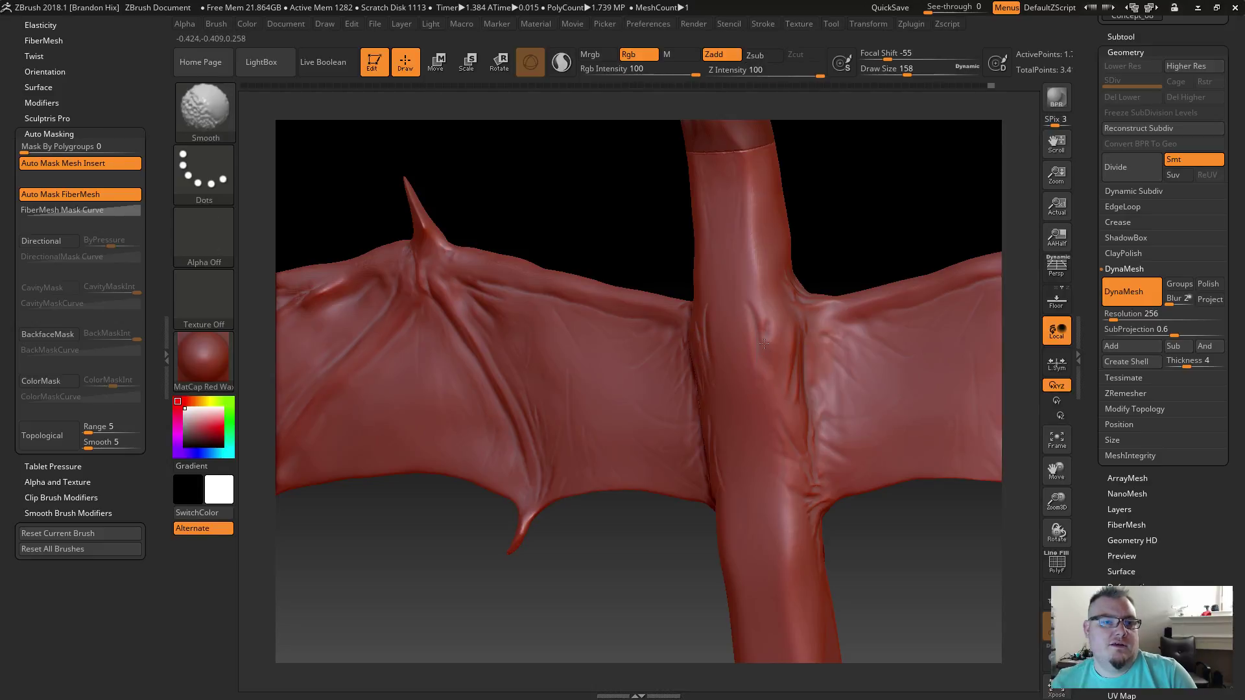
shift+drag(743, 374, 766, 389)
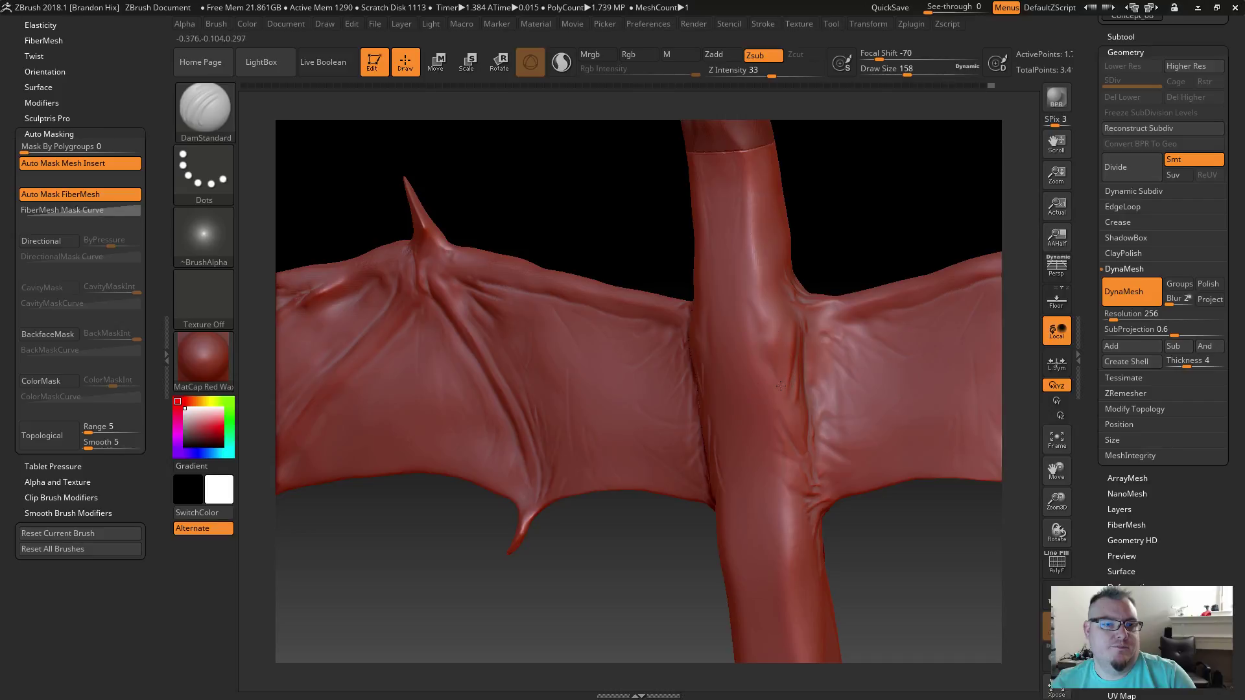
key(shift)
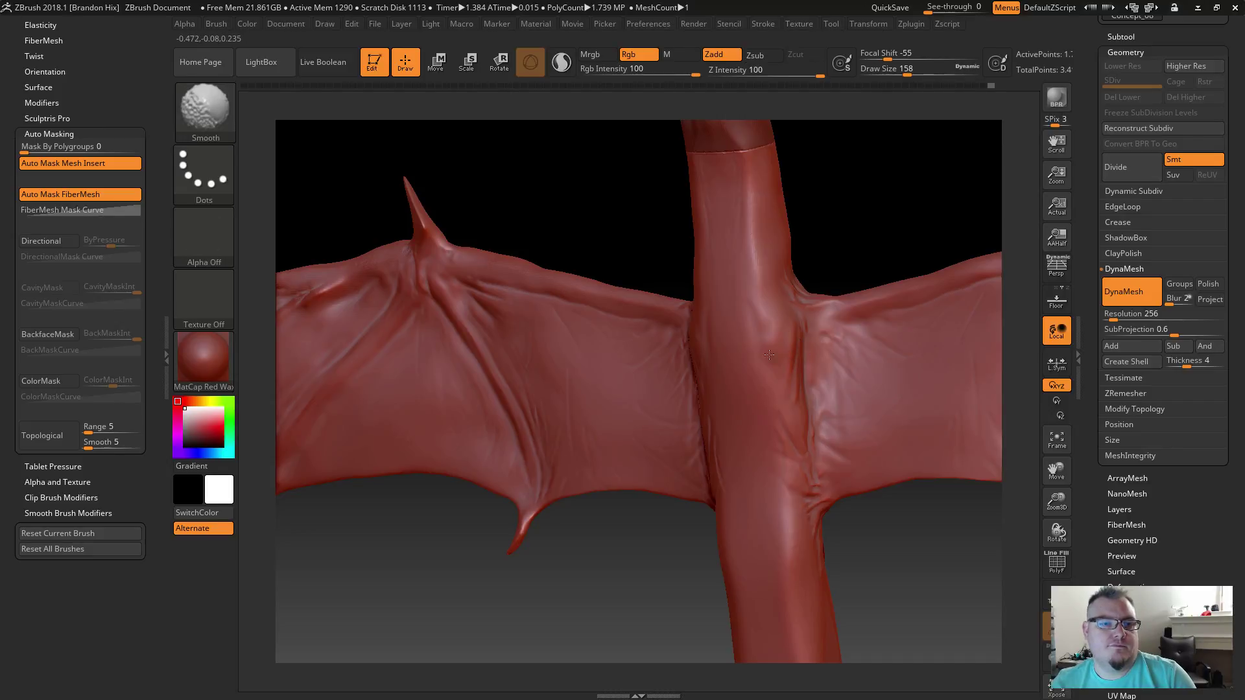
alt+drag(845, 201, 739, 375)
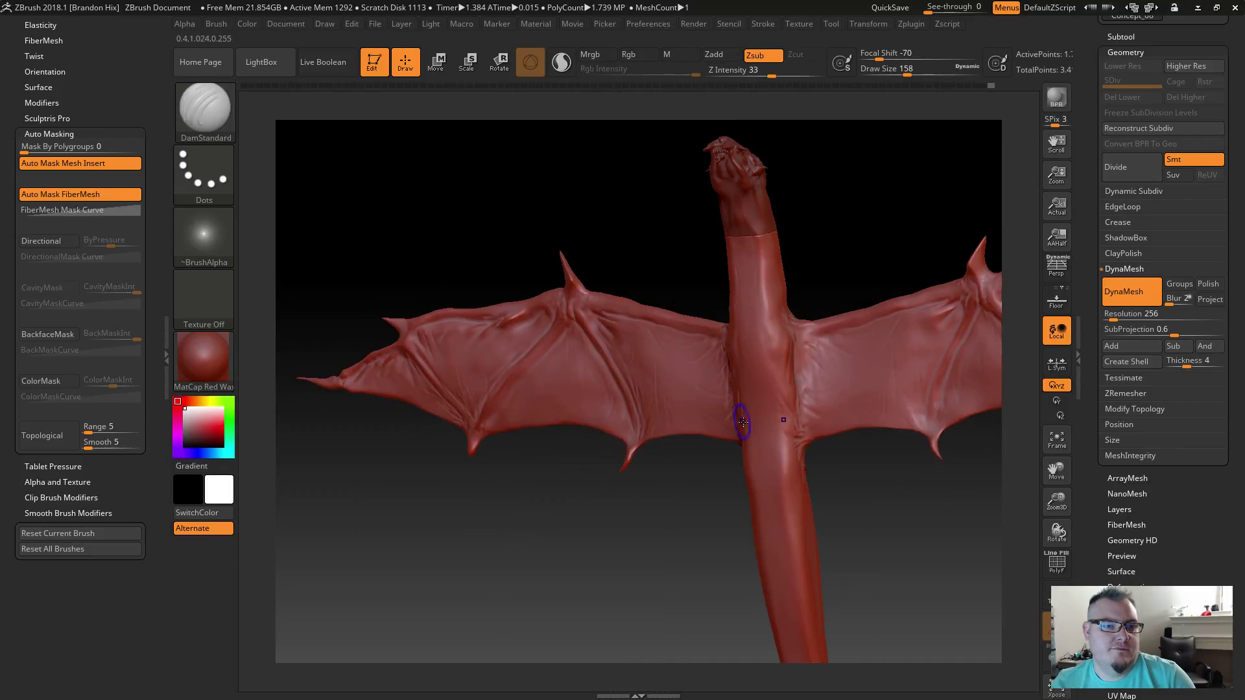
drag(648, 506, 675, 487)
mouse_move(895, 480)
alt+mouse_down()
mouse_move(914, 517)
mouse_move(945, 528)
mouse_move(661, 514)
mouse_move(716, 509)
mouse_move(722, 473)
alt+mouse_up()
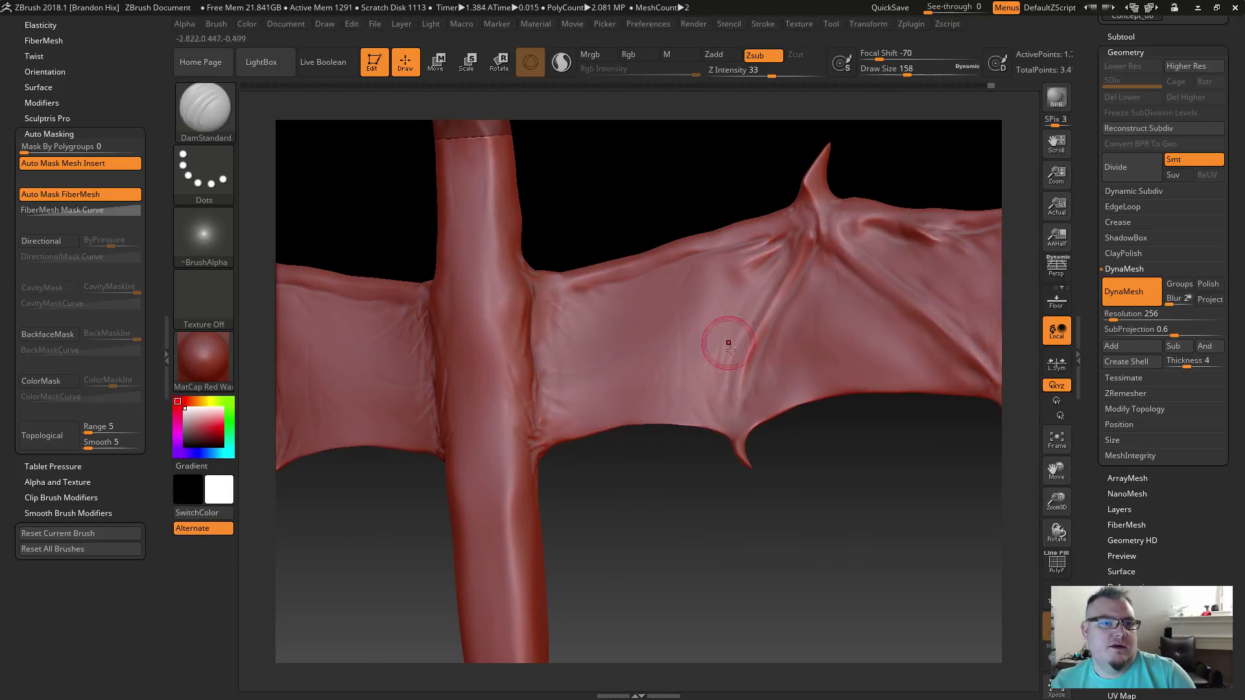
alt+drag(729, 344, 540, 380)
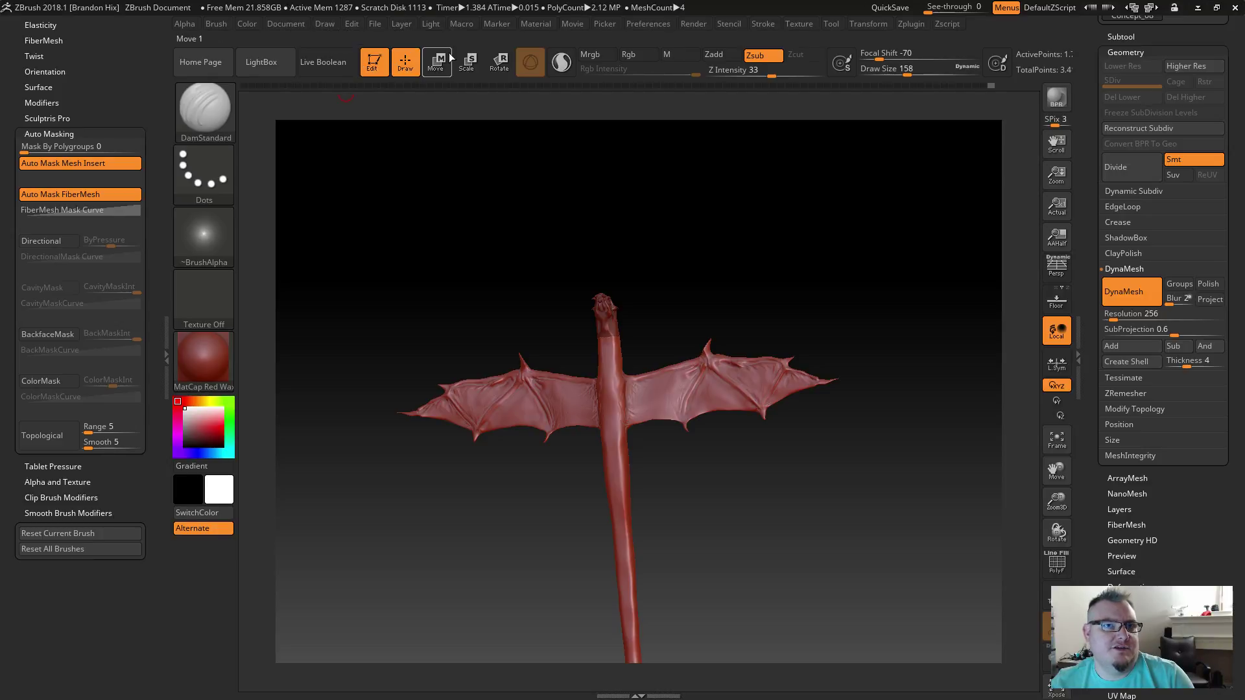
shift+drag(443, 320, 432, 259)
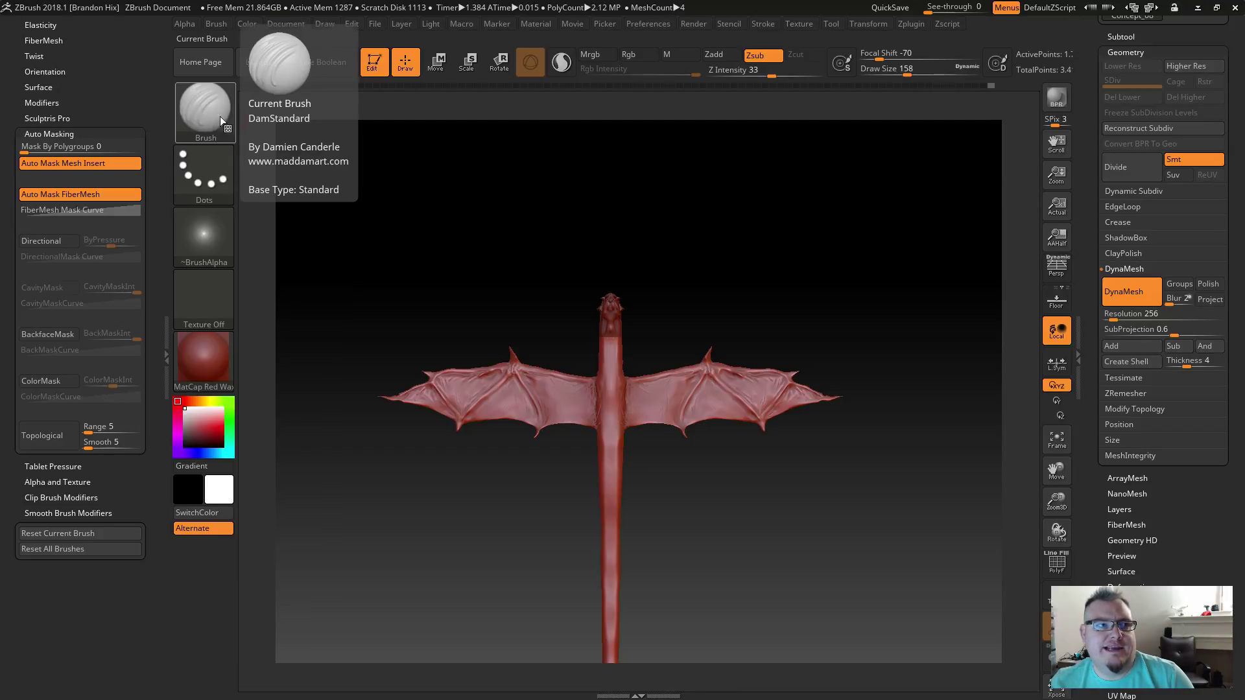
Step: Look through the sculpting brush library, filtered to the brushes starting with D
key(b)
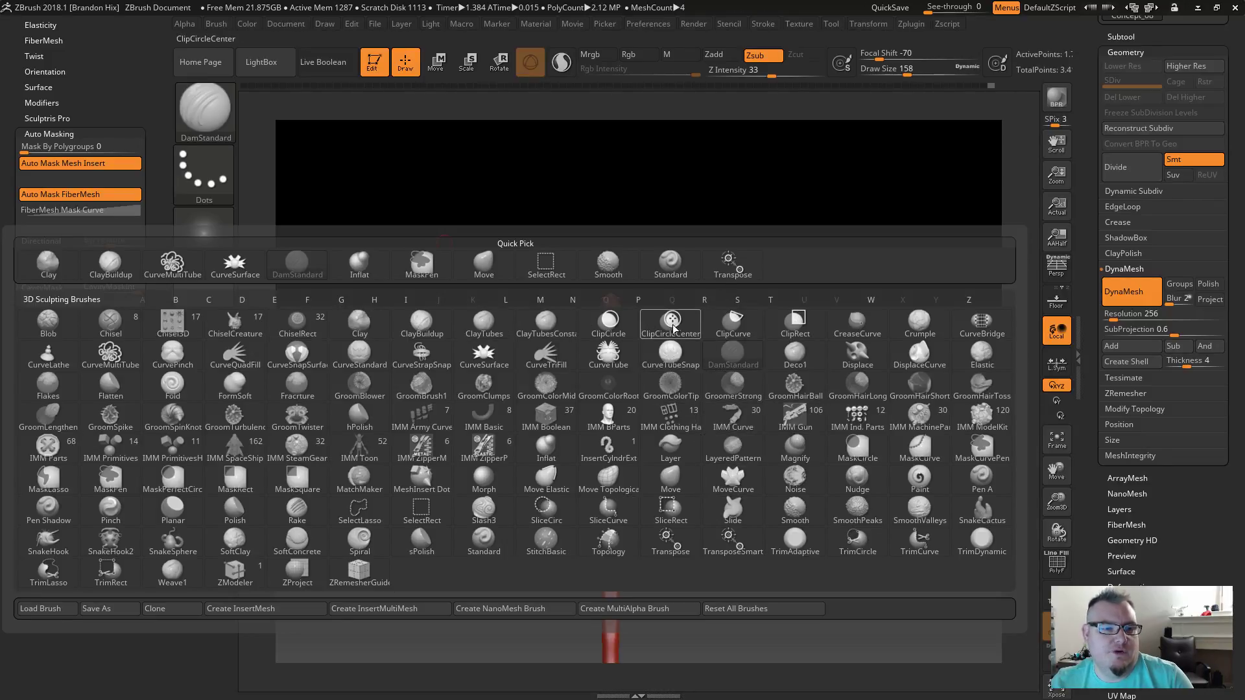
mouse_move(707, 415)
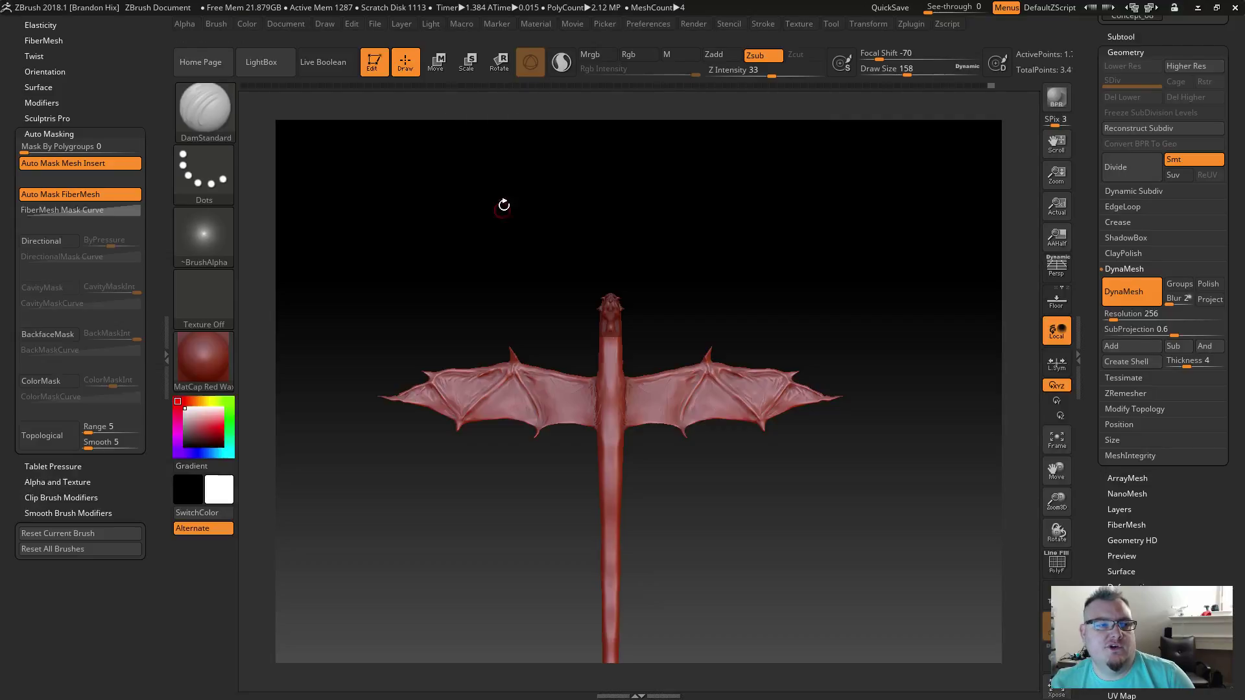
key(b)
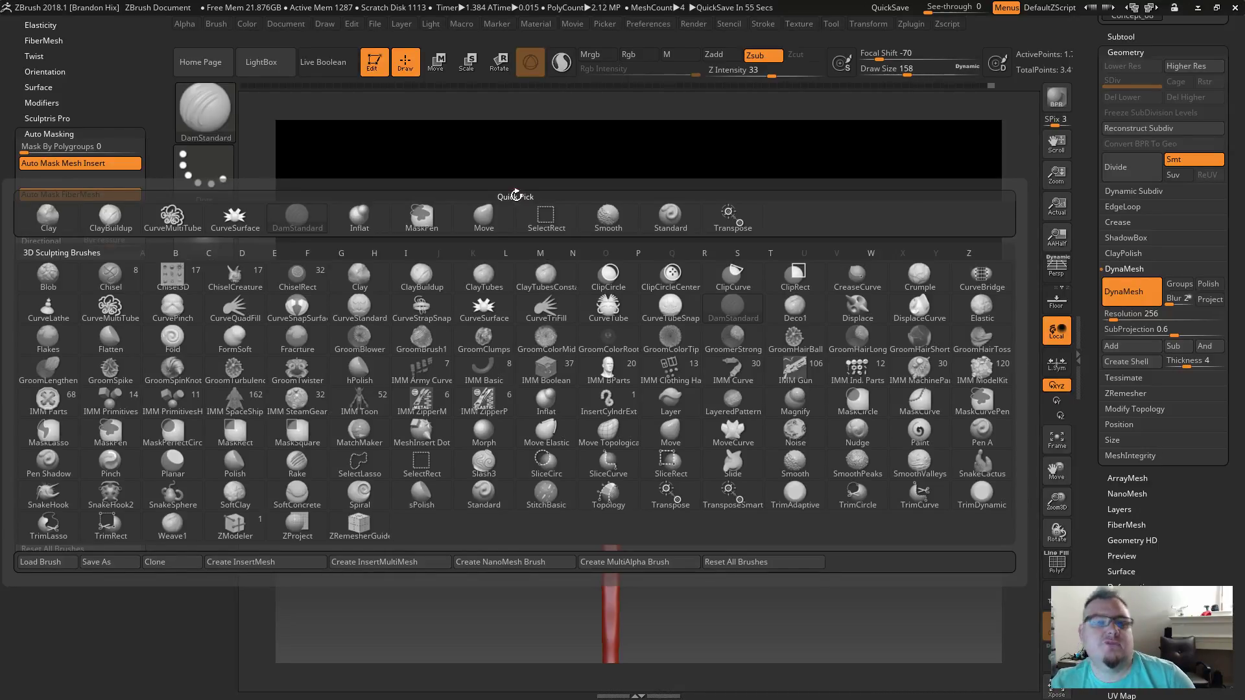
key(d)
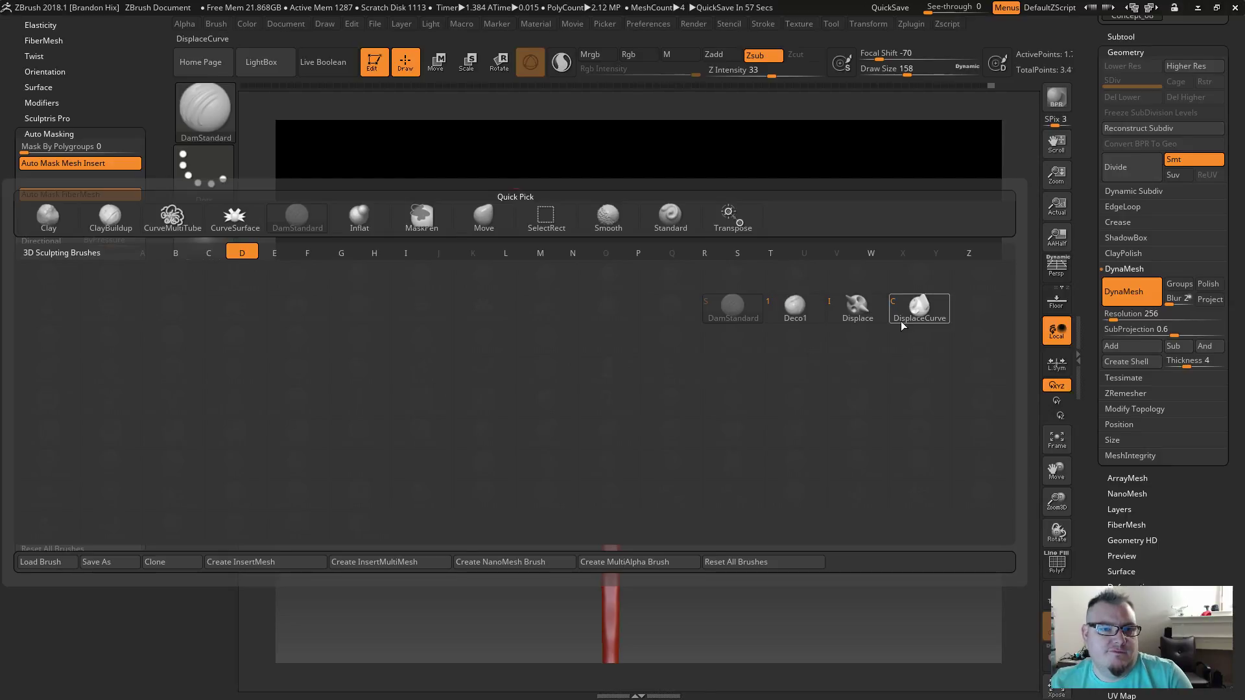
mouse_move(693, 312)
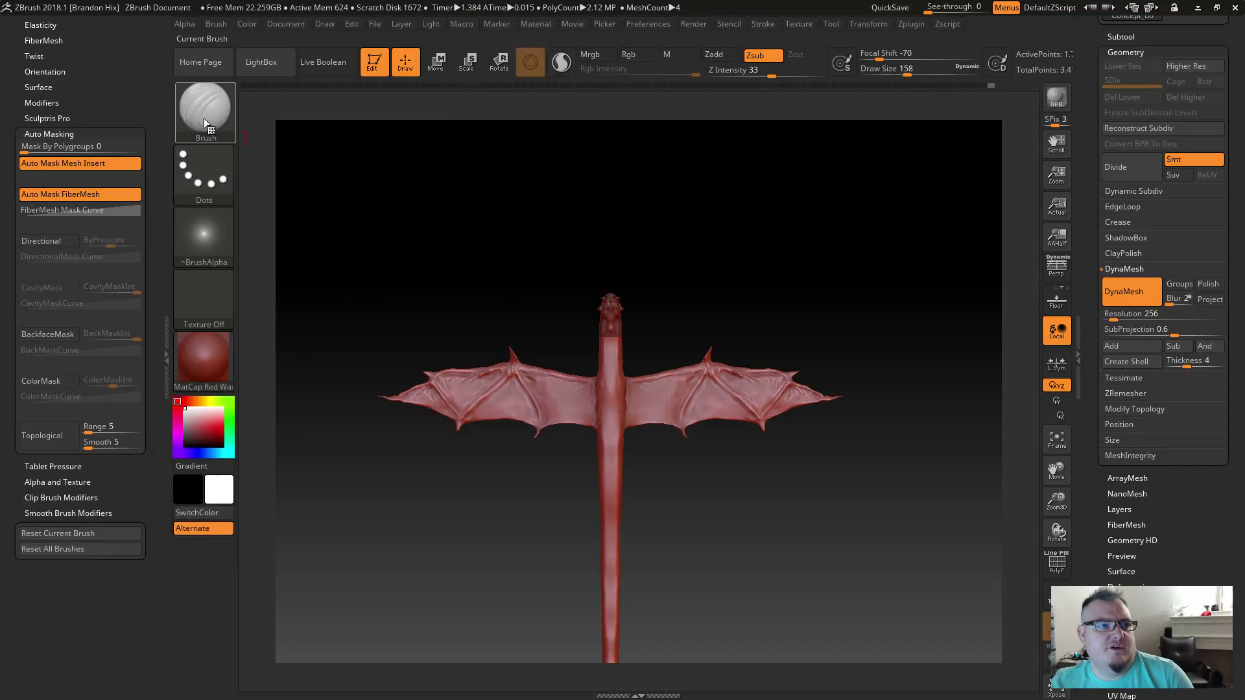
Step: Set the Smooth brush as the sculpting smoothing brush and acknowledge the note
click(204, 118)
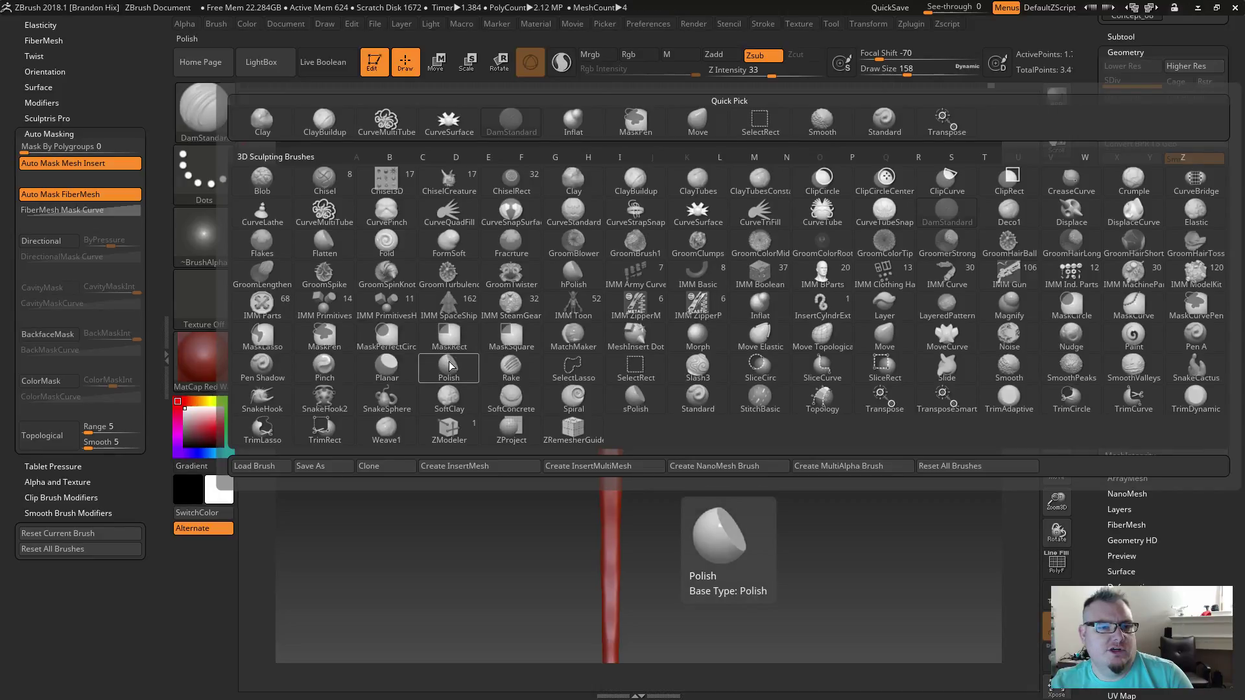
click(1072, 369)
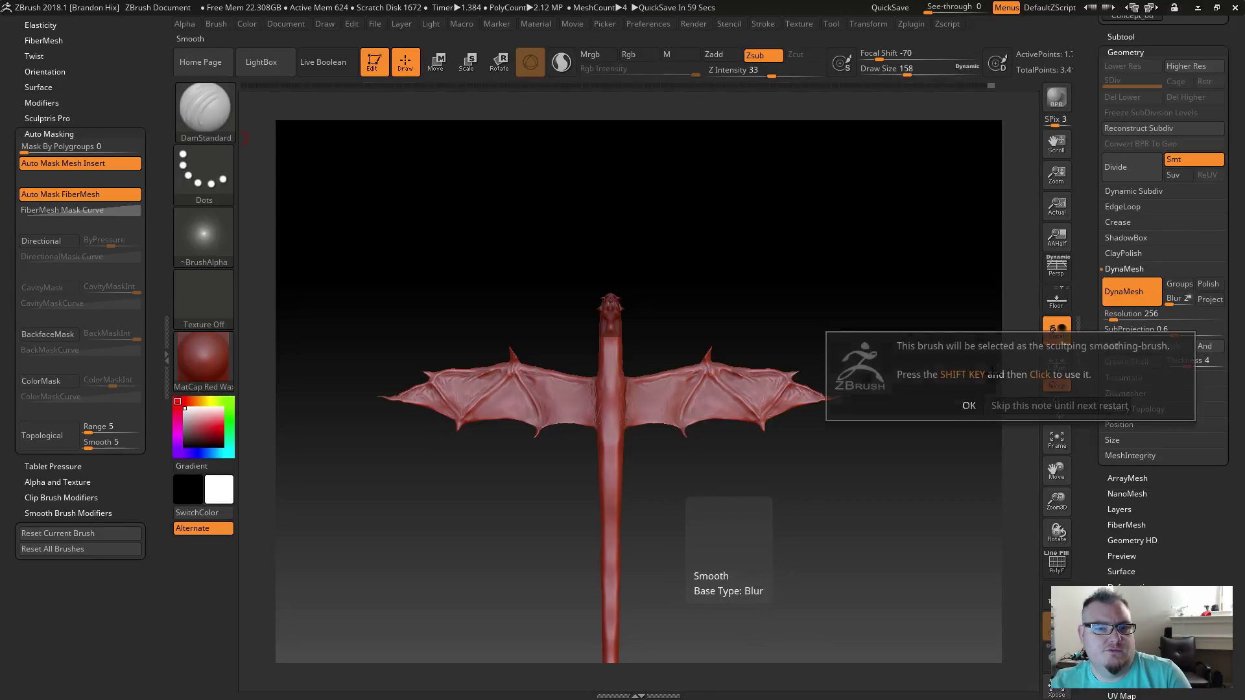
click(969, 406)
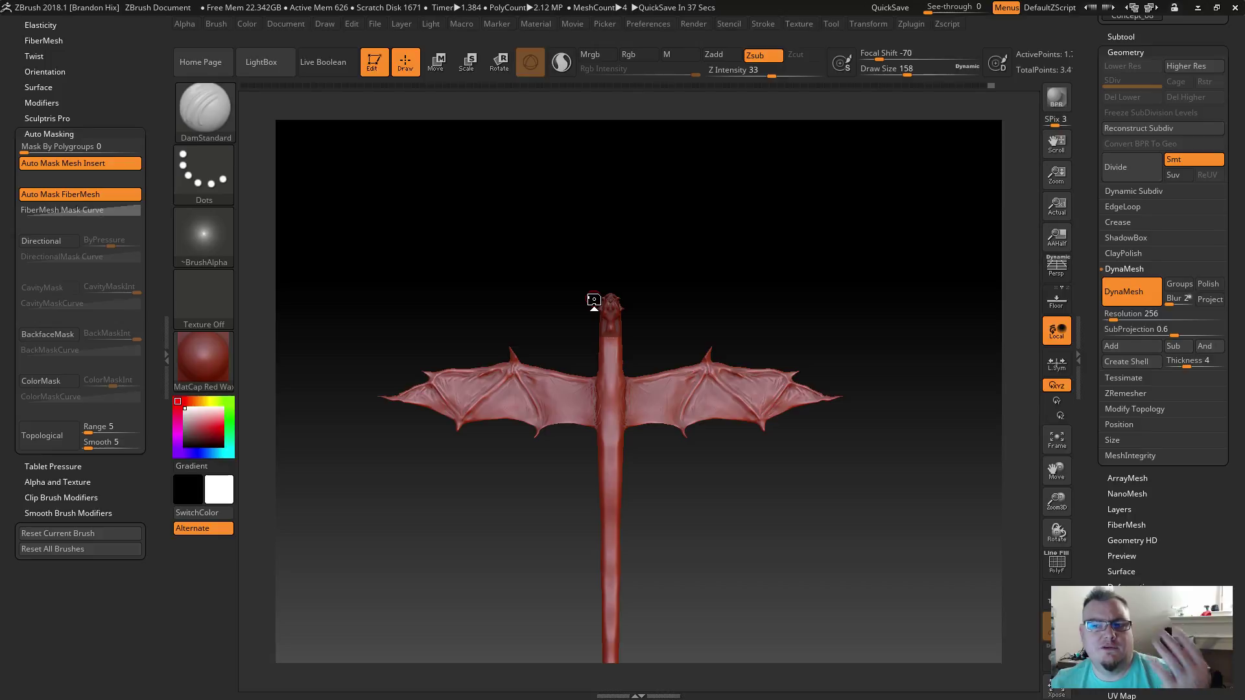
Step: Switch the sculpting brush to ClayBuildup and after that to the Clay brush
key(b)
key(c)
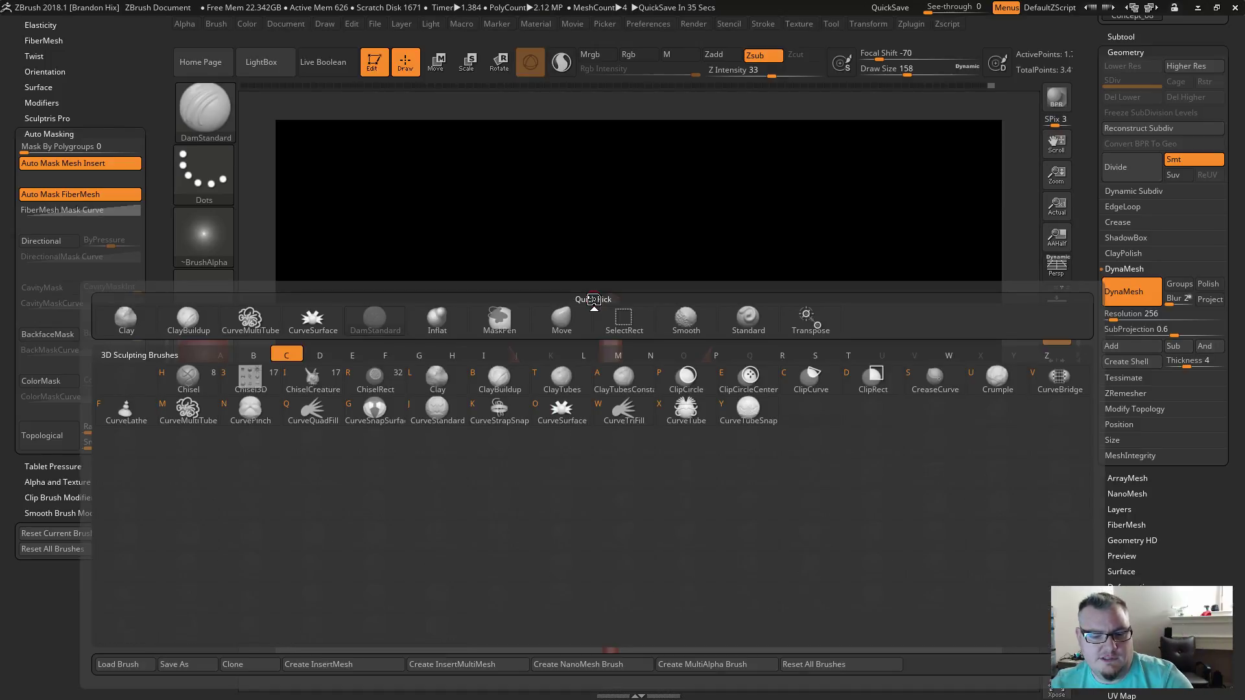
key(b)
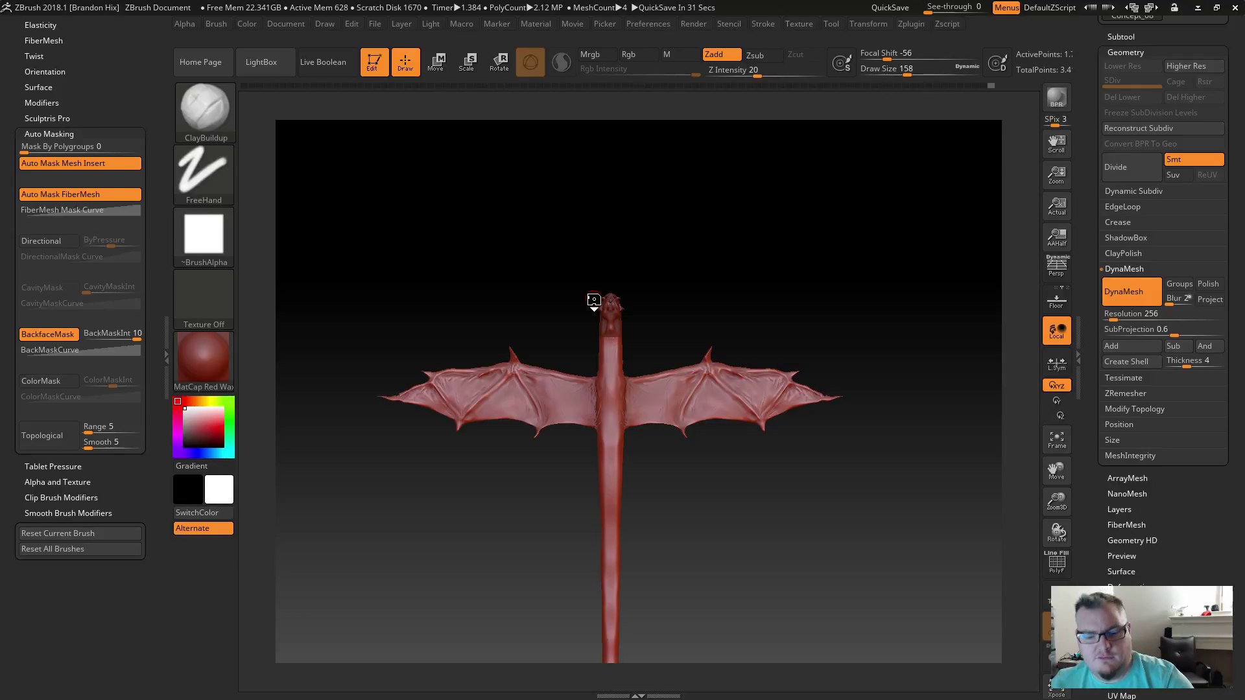
key(b)
key(c)
key(l)
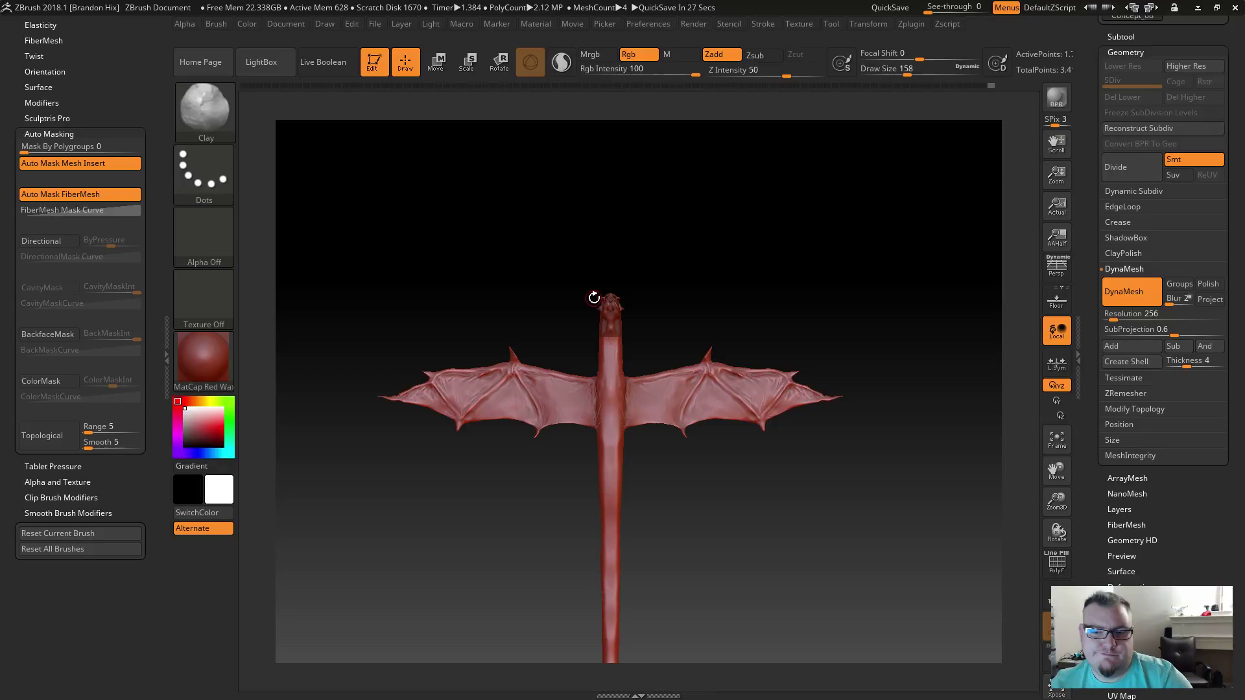
Step: Replace the Clay brush with the Blob sculpting brush
click(223, 134)
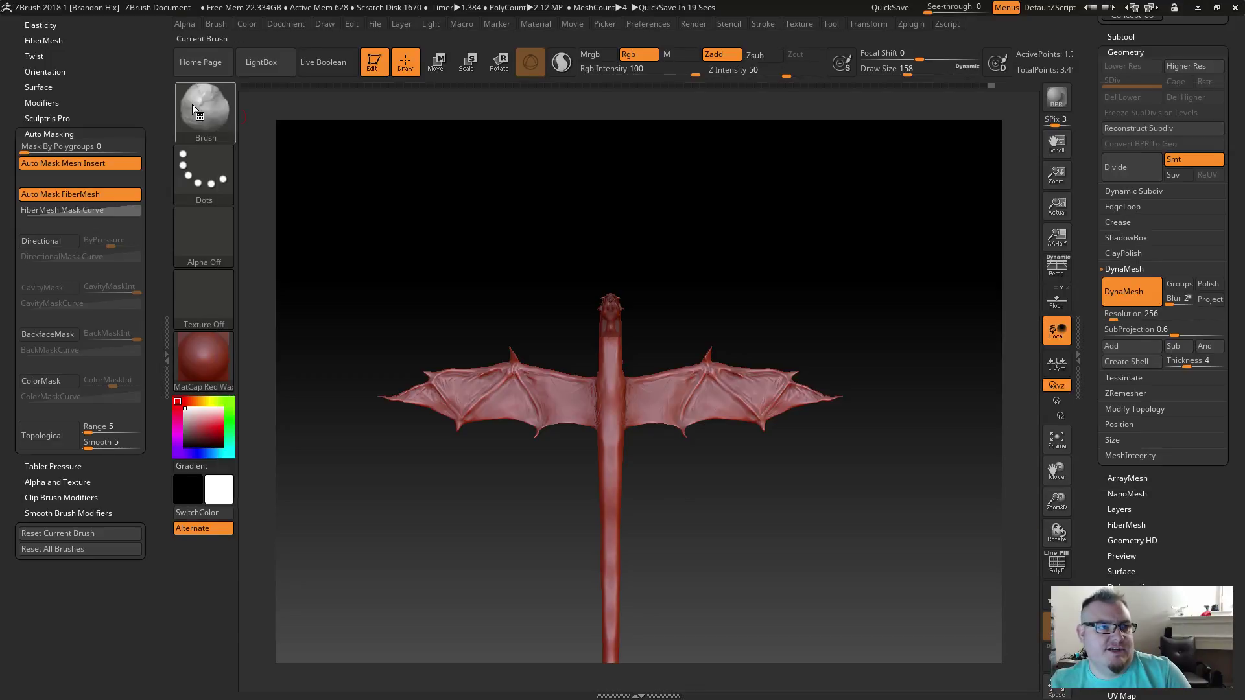
click(202, 112)
mouse_move(495, 305)
key(b)
key(l)
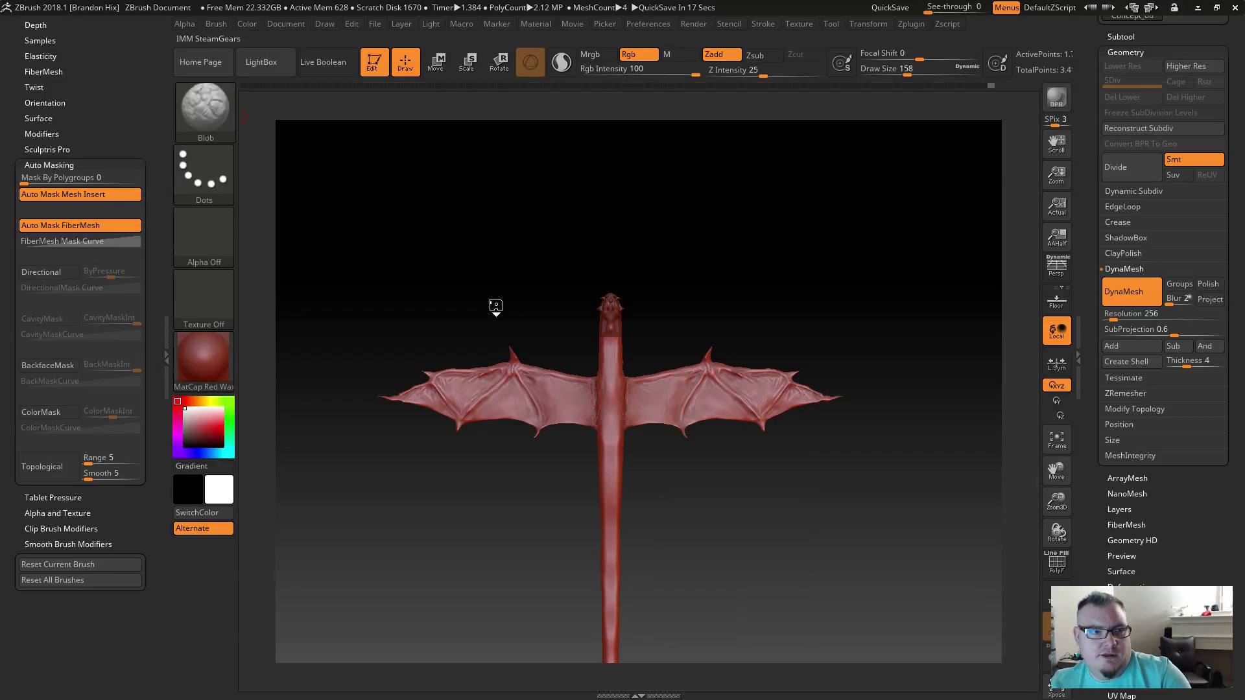
Step: Filter the sculpting brush library to names starting with S and select the SnakeHook brush
click(198, 113)
mouse_move(458, 237)
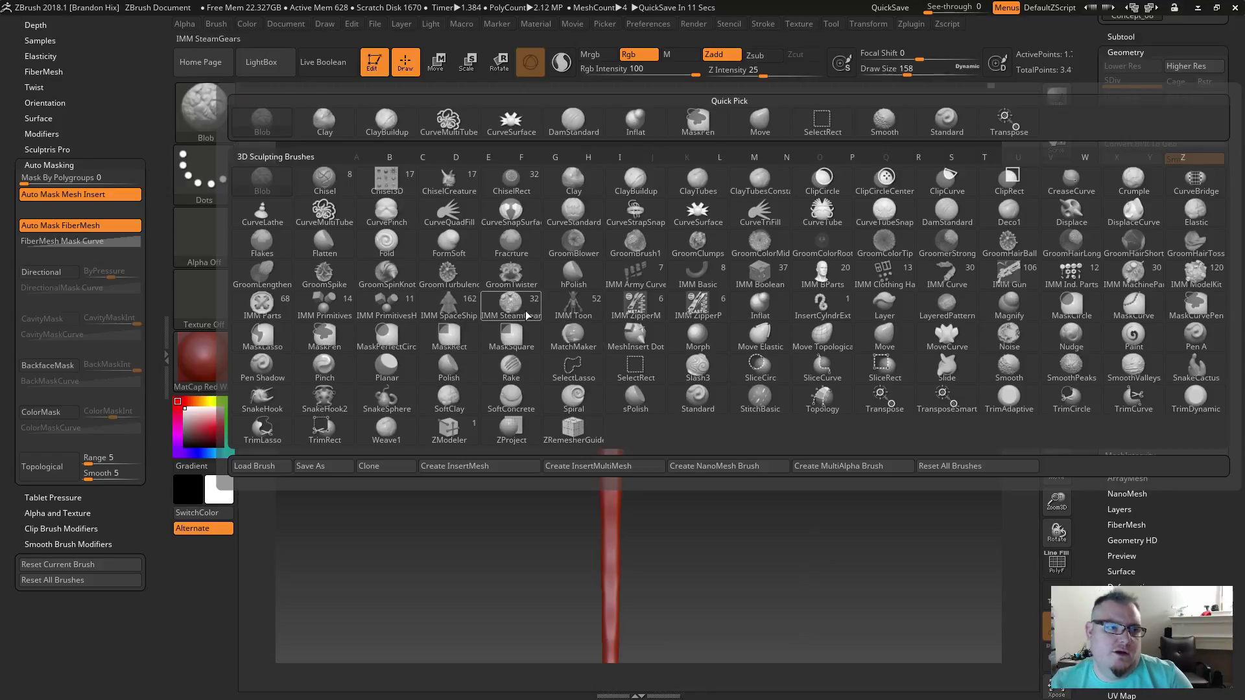
mouse_move(563, 312)
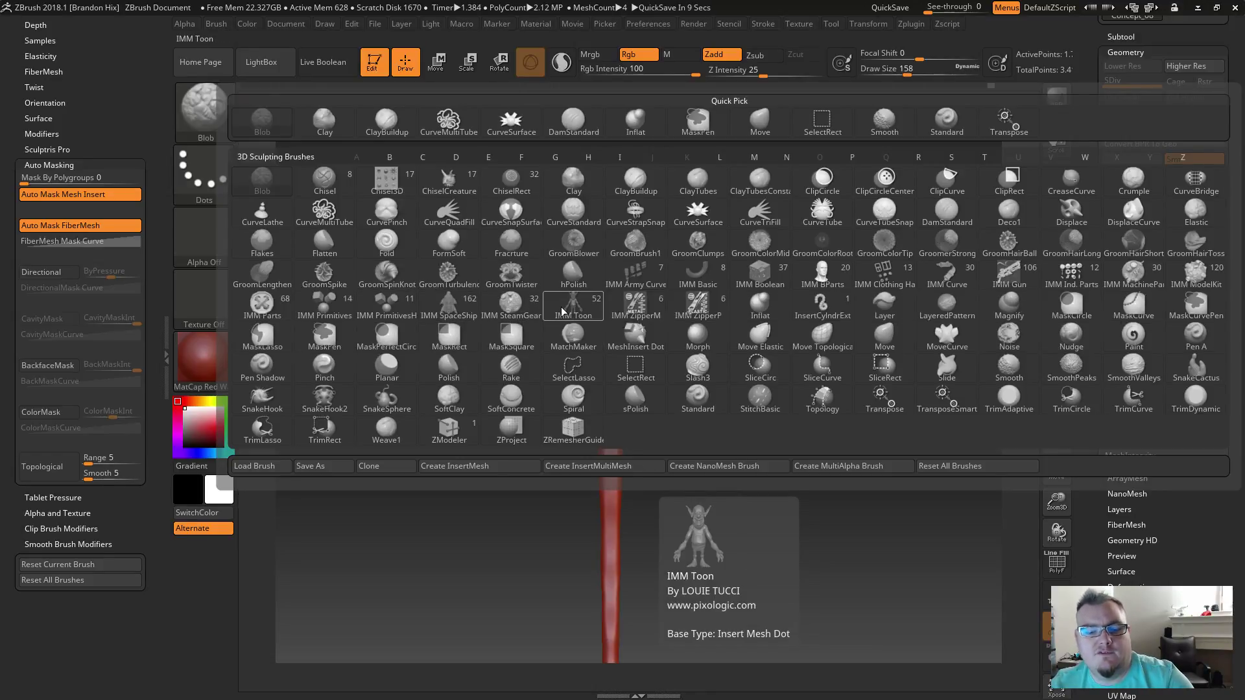
key(s)
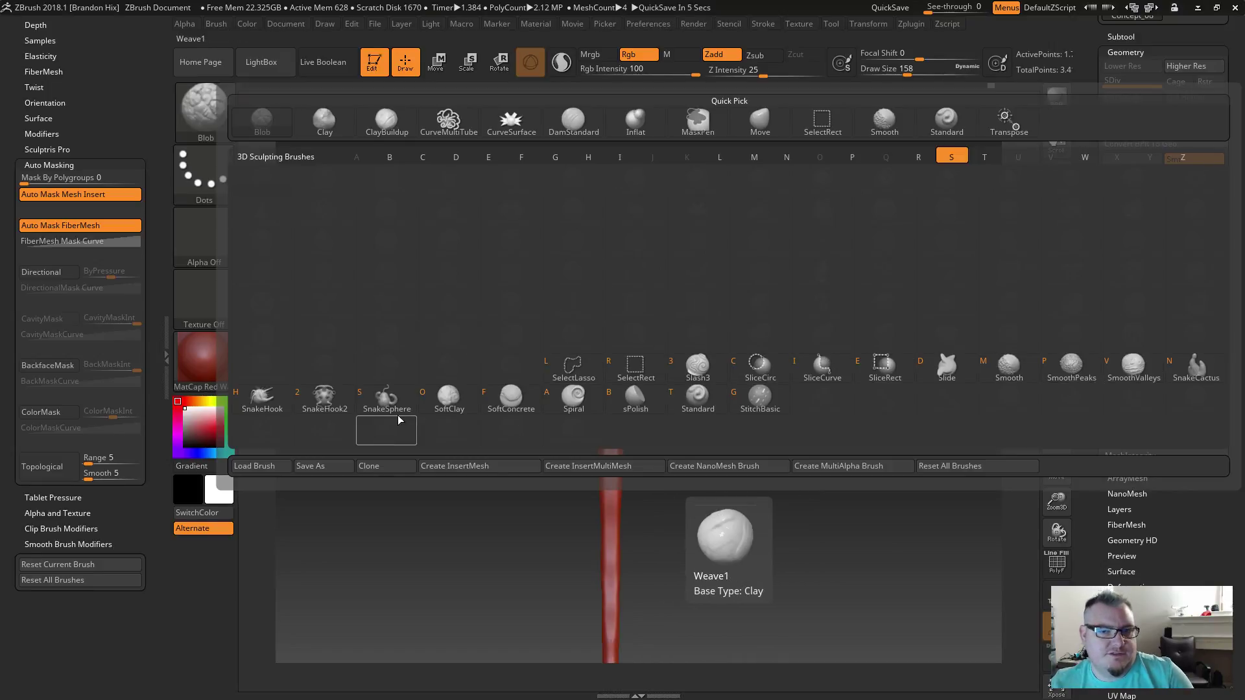
mouse_move(263, 397)
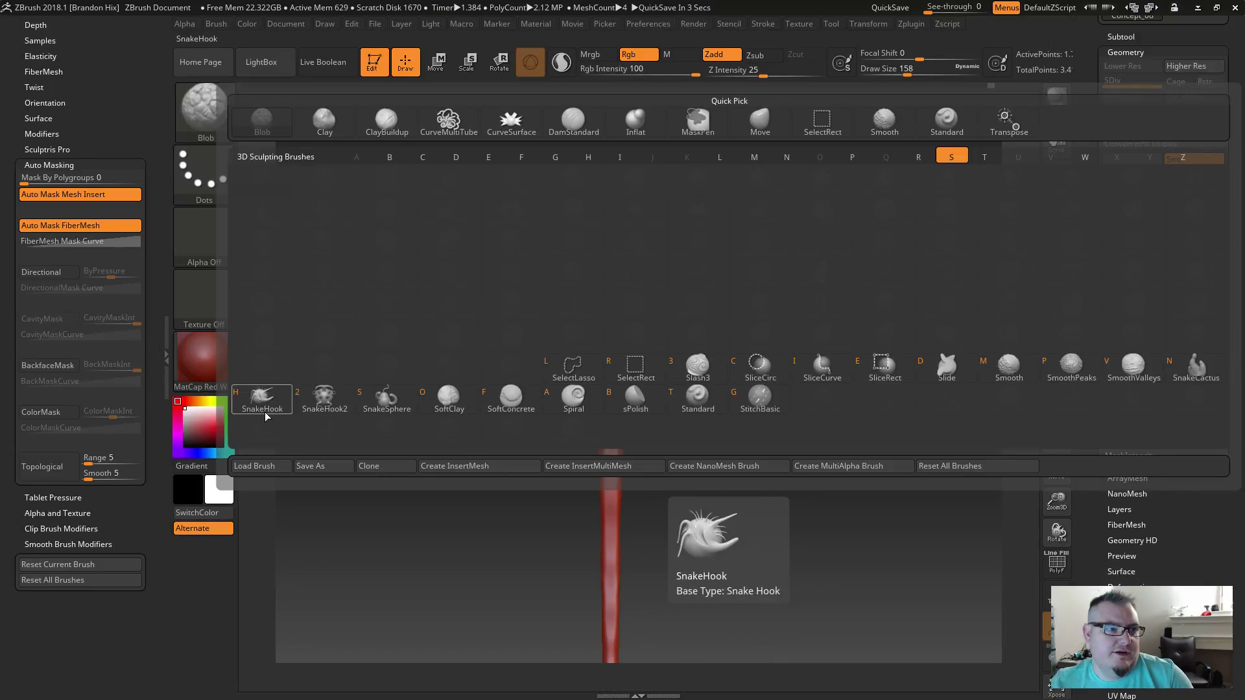
click(255, 405)
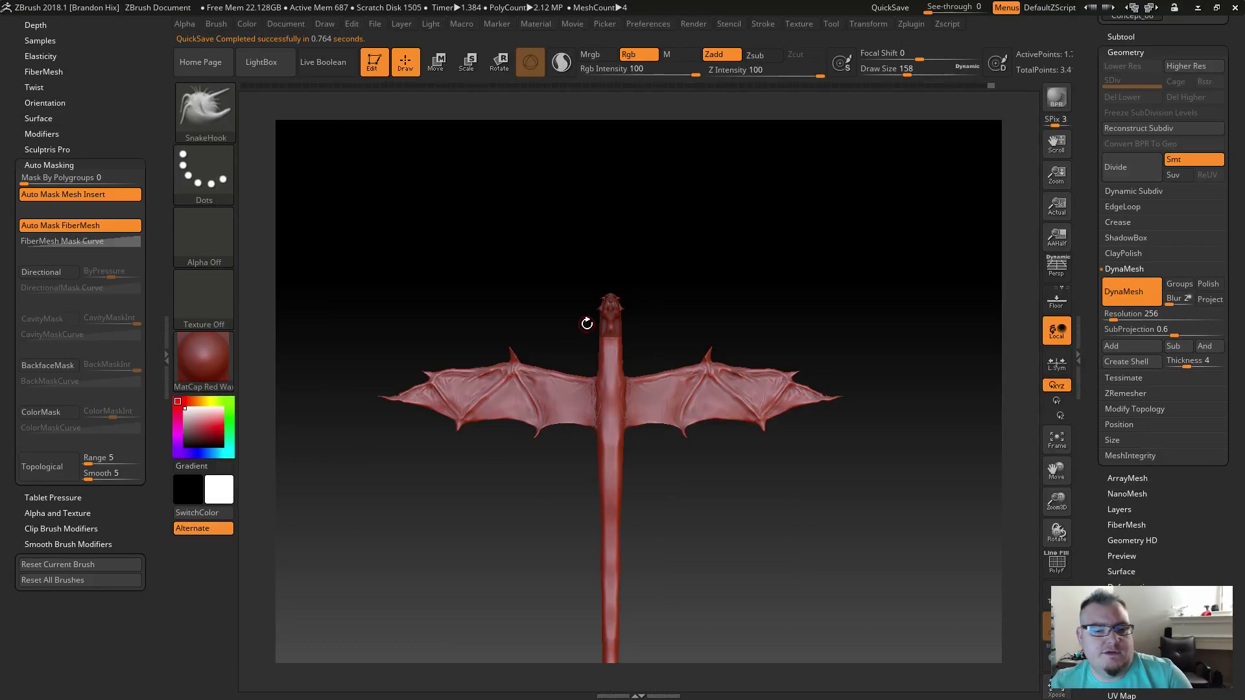
Step: Select the ClayBuildup brush briefly and return to the DamStandard brush
key(b)
key(c)
key(b)
key(b)
key(d)
key(s)
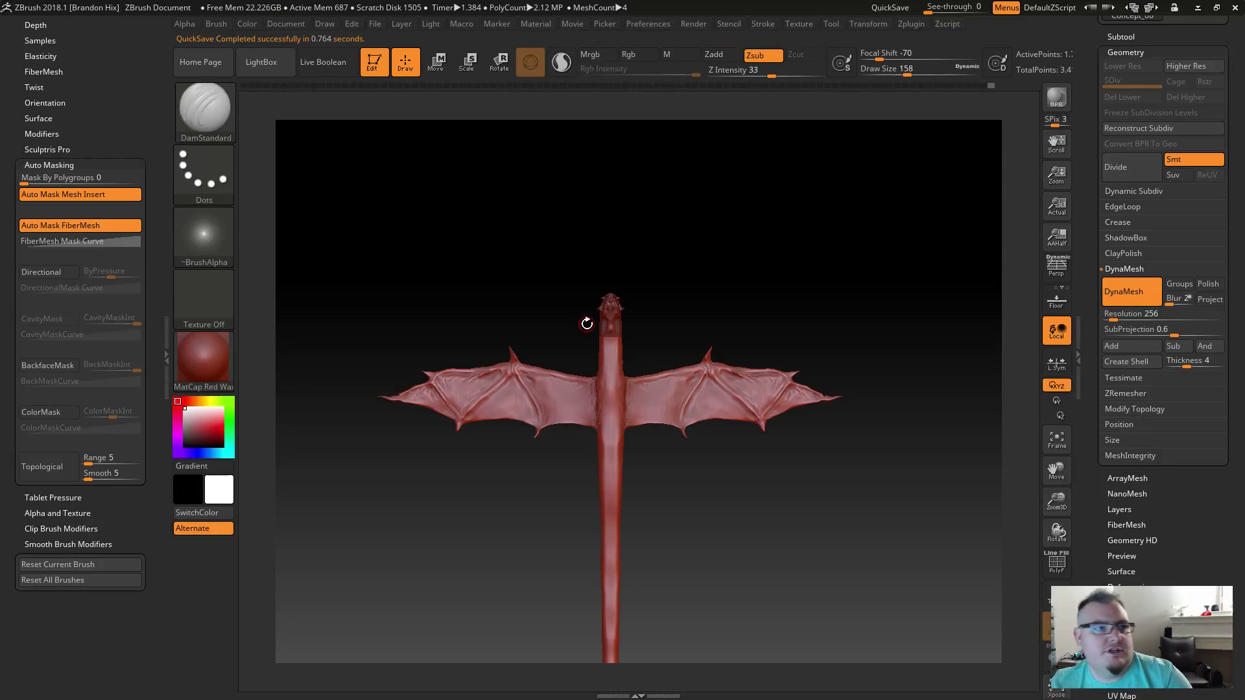
Step: Switch the transform mode to Scale and return to Draw mode
alt+drag(495, 287, 574, 322)
alt+drag(498, 253, 602, 279)
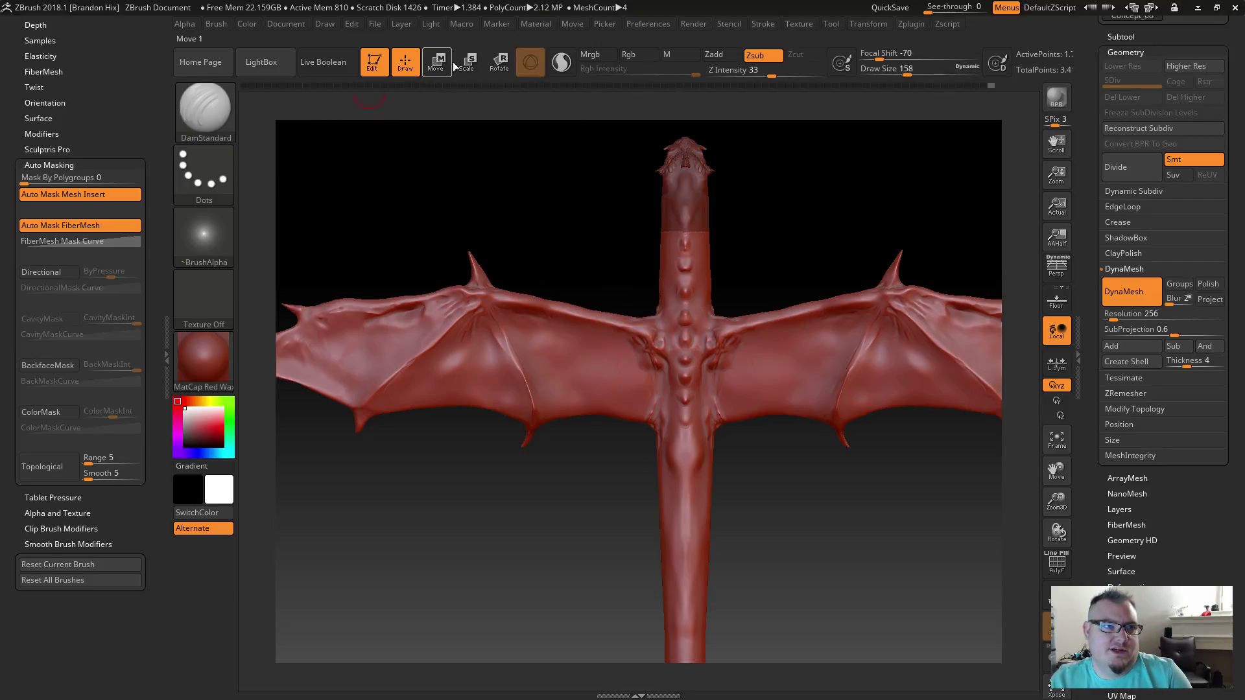
key(r)
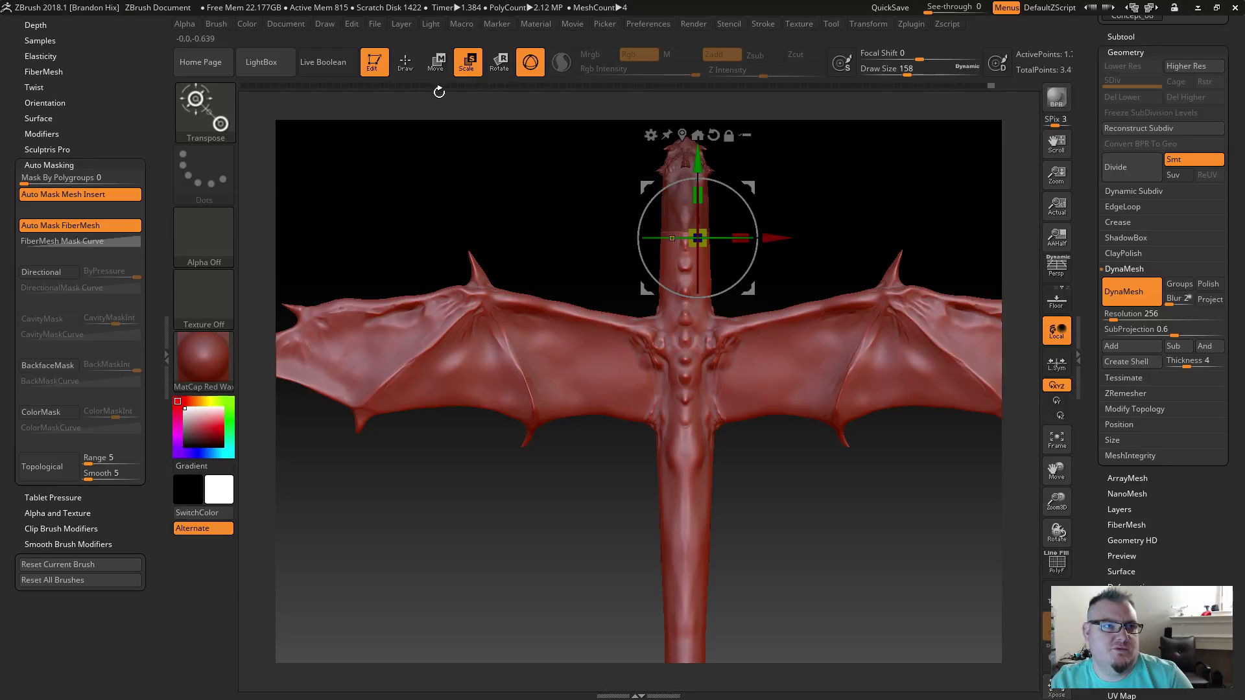
key(q)
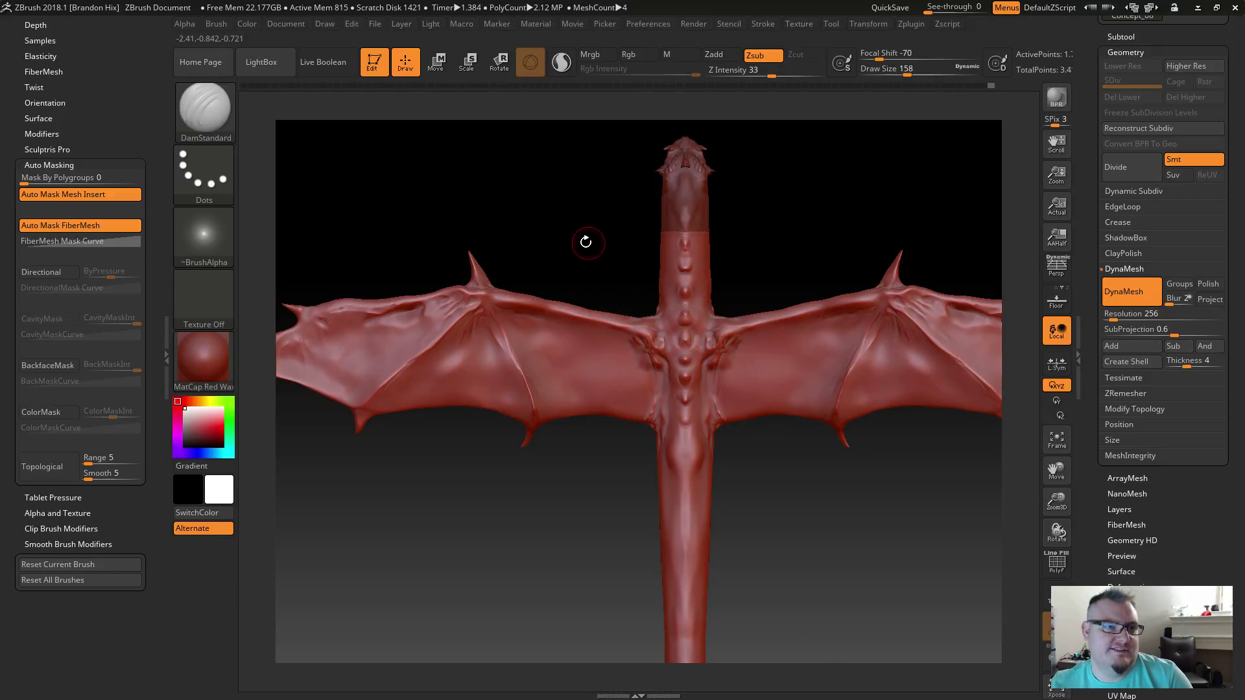
Step: Carve wrinkles with DamStandard below the leading edge of the outer wing and smooth the membrane around them
alt+drag(586, 242, 514, 203)
alt+drag(631, 231, 590, 196)
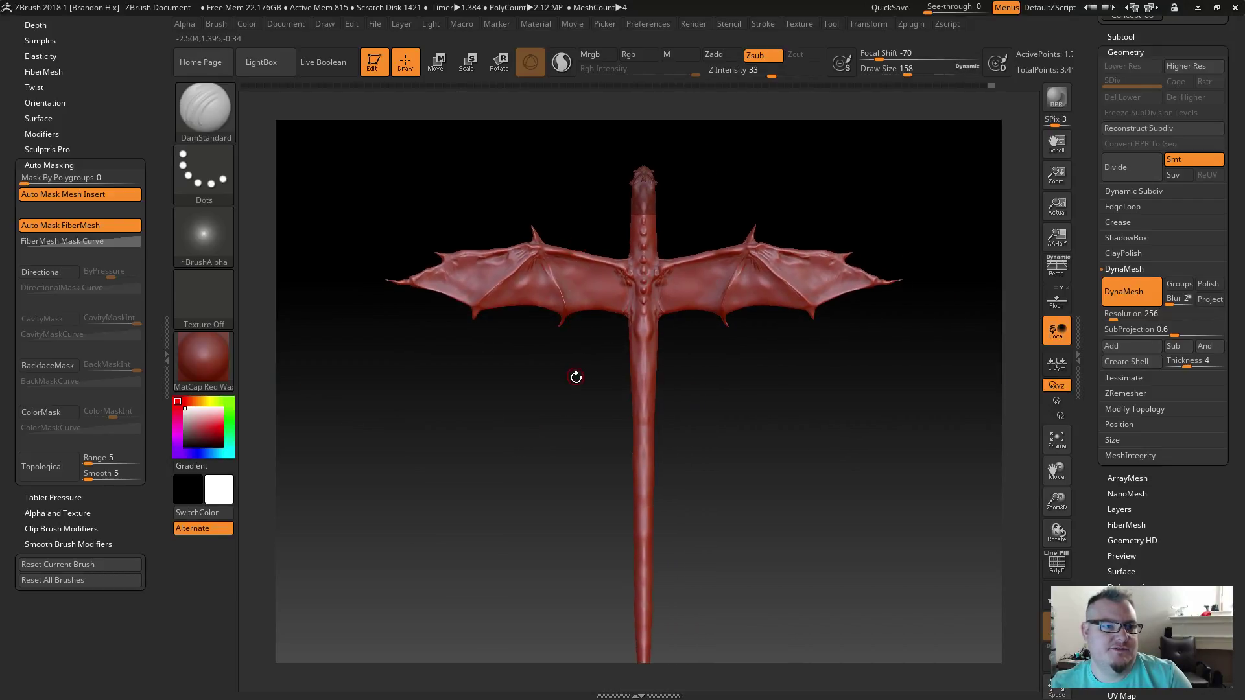
alt+drag(578, 370, 633, 492)
mouse_move(596, 398)
ctrl+mouse_down()
mouse_move(607, 420)
mouse_move(569, 441)
mouse_move(589, 417)
mouse_move(547, 464)
ctrl+mouse_up()
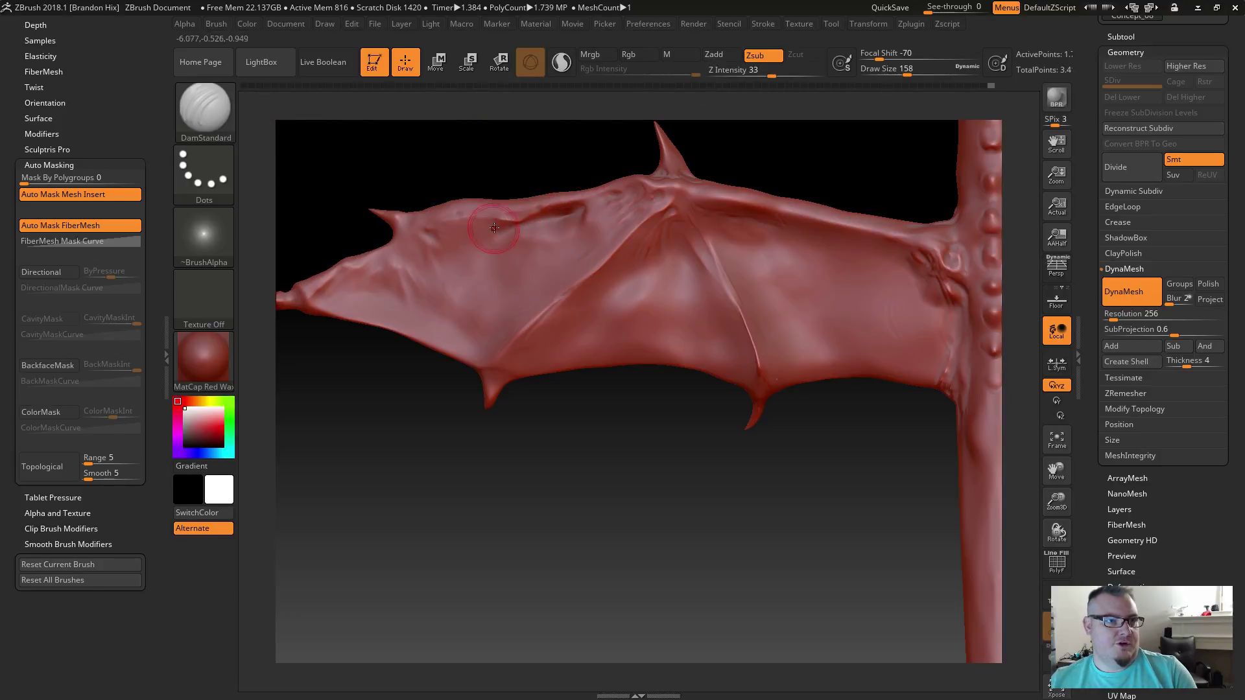
drag(493, 231, 451, 234)
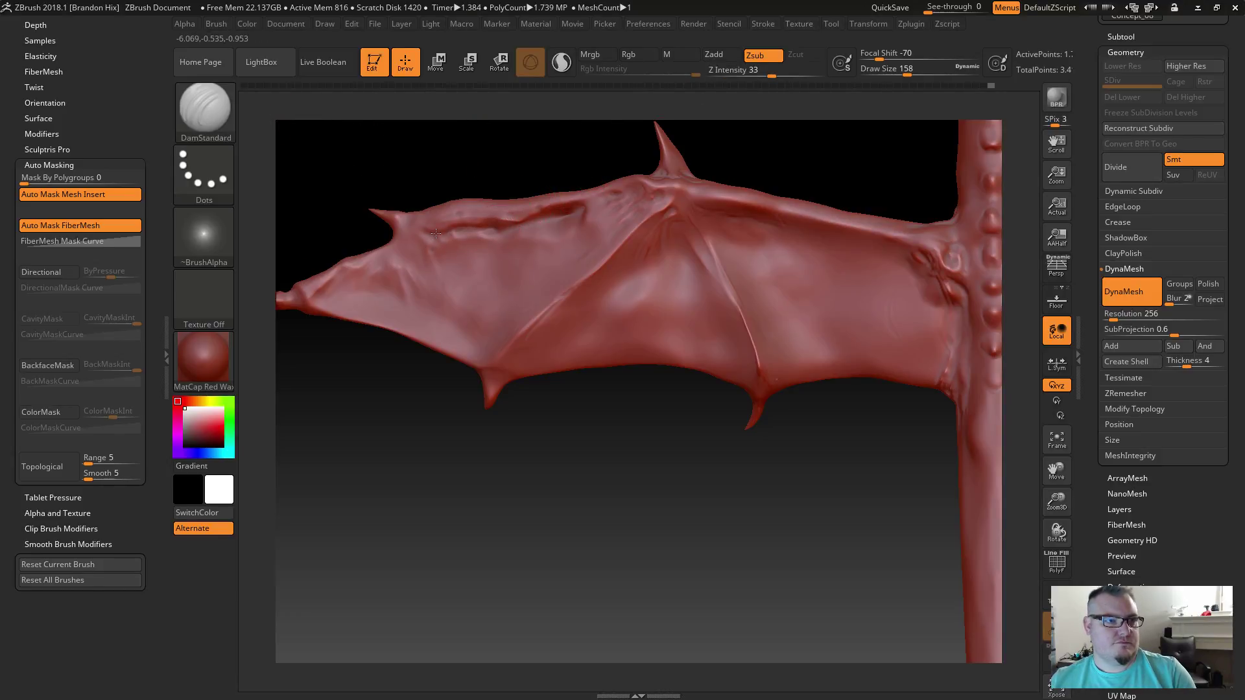
key(shift)
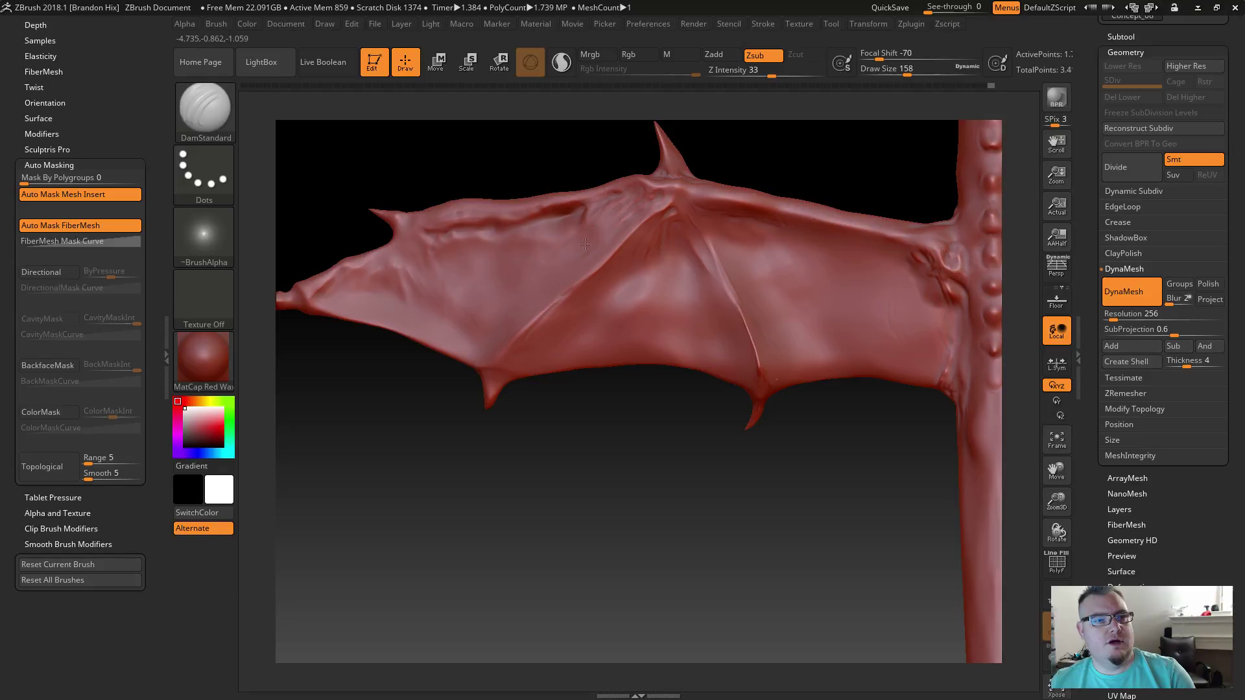
key(shift)
shift+drag(558, 240, 536, 245)
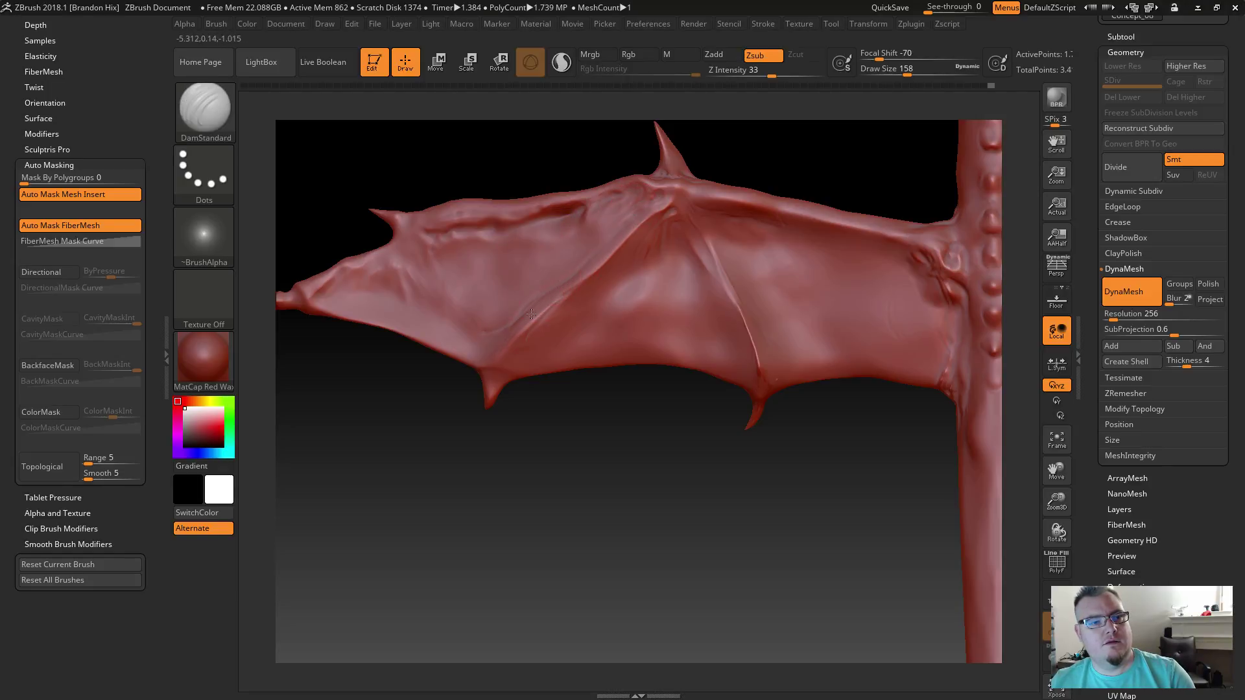
Step: Add creases to the outer membrane above its trailing-edge claw and smooth the skin near the wingtip
mouse_move(475, 340)
mouse_down()
mouse_move(451, 333)
mouse_move(473, 325)
mouse_up()
key(shift)
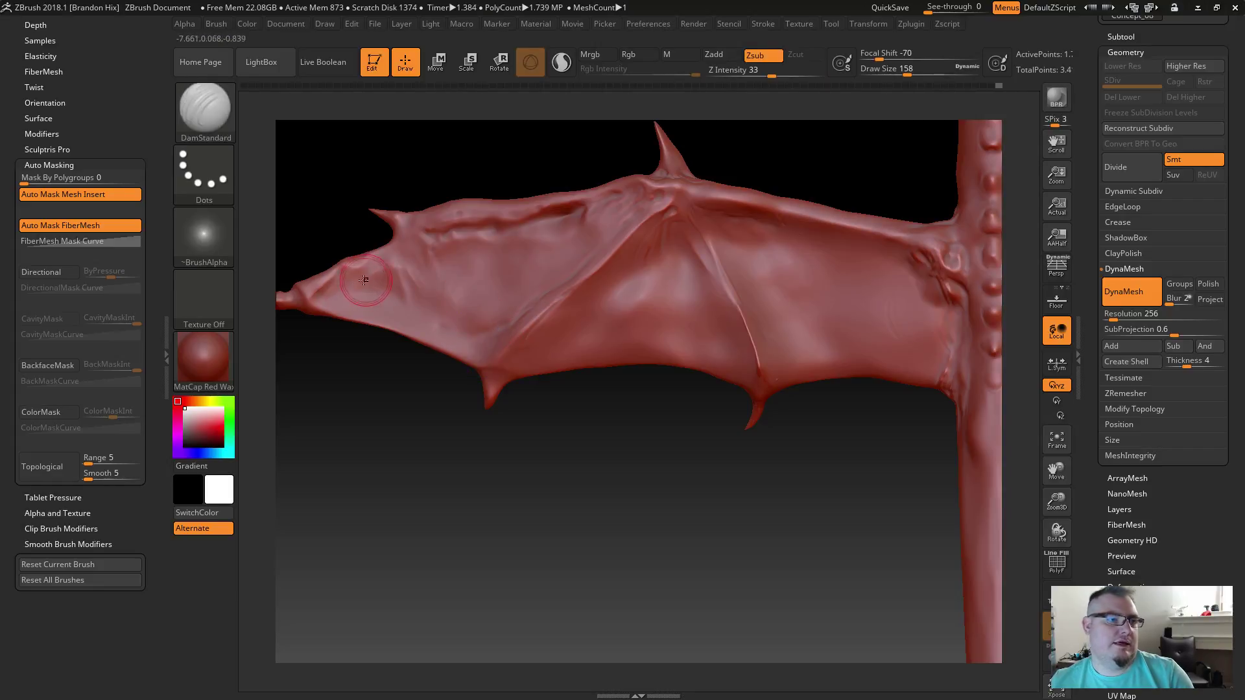
key(shift)
shift+drag(315, 292, 327, 284)
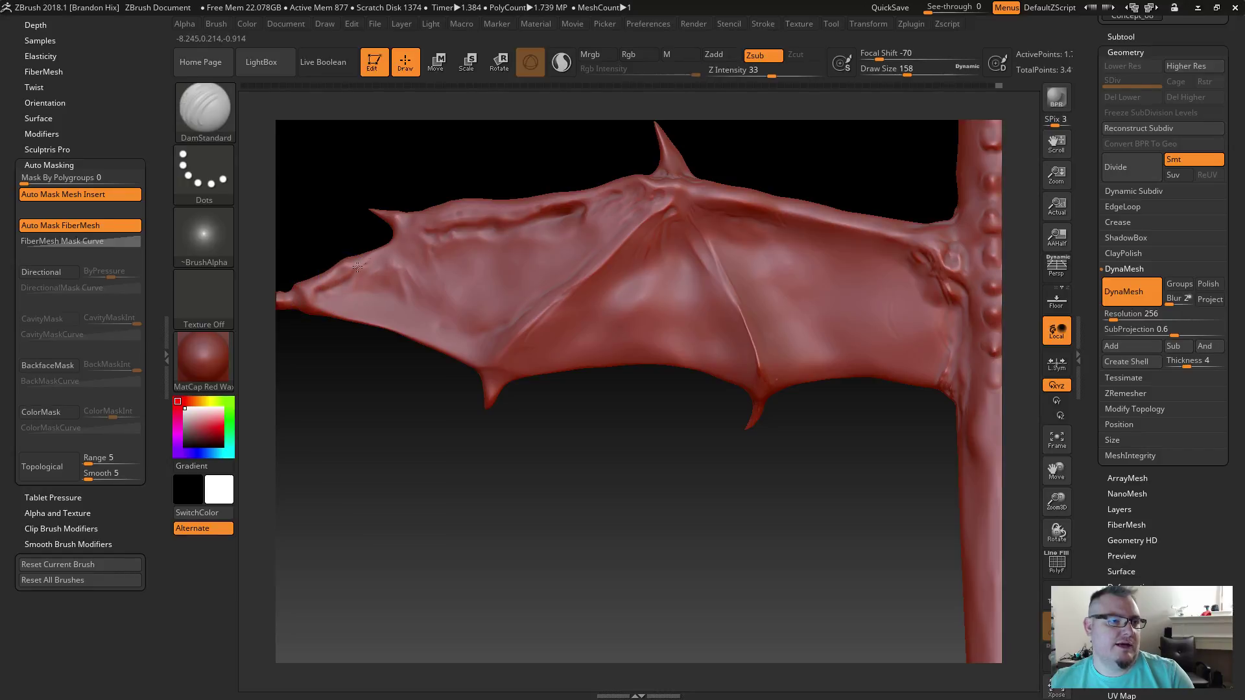
key(shift)
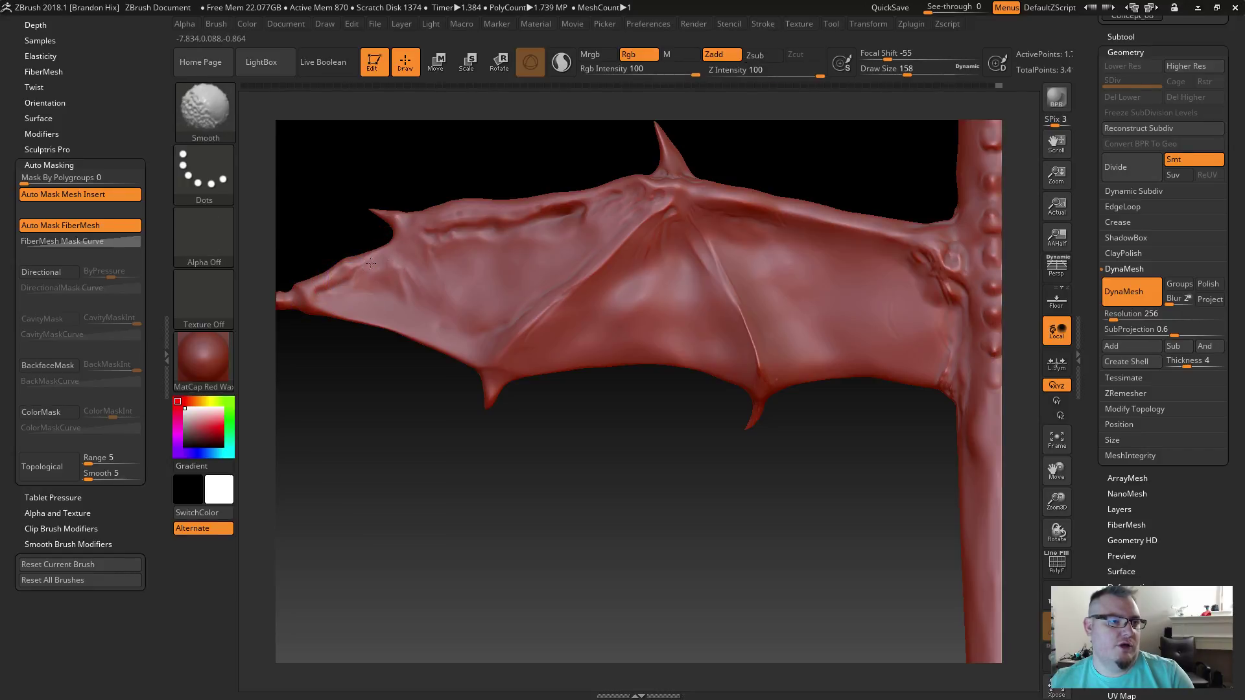
mouse_move(335, 293)
shift+mouse_down()
mouse_move(347, 284)
mouse_move(330, 292)
shift+mouse_up()
Step: Carve further wrinkles along the outer wing's leading edge beside the small spike and soften them with Smooth
drag(363, 379, 406, 370)
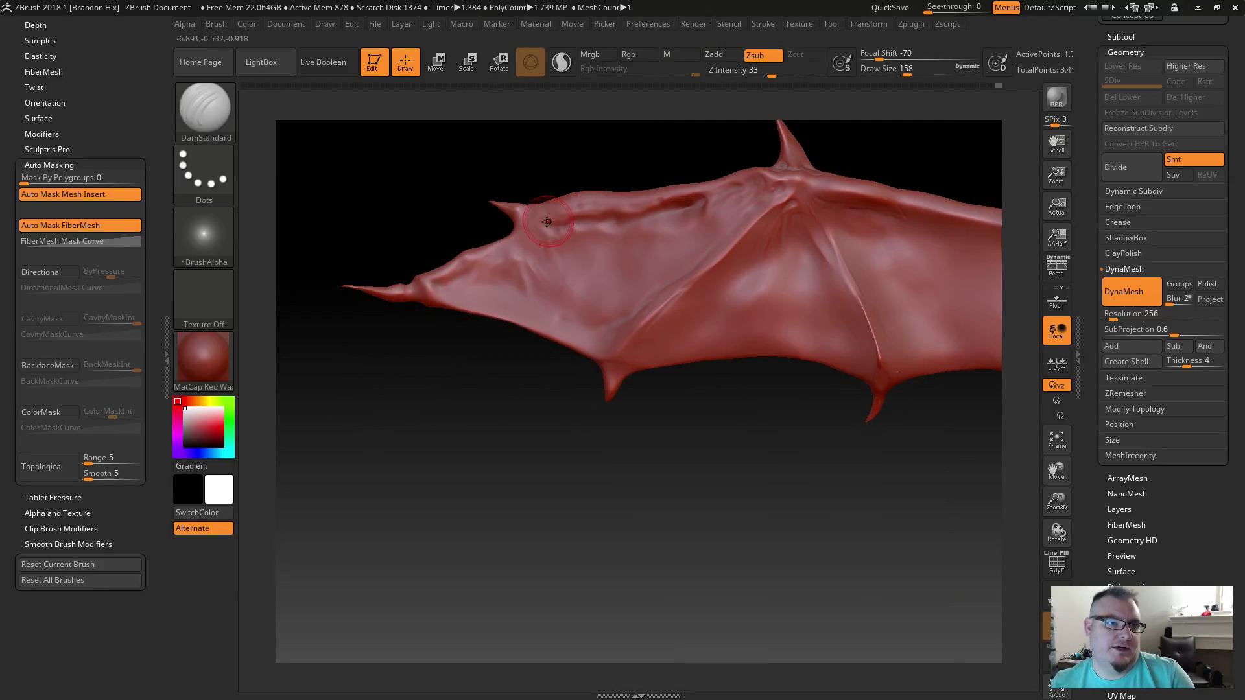
mouse_move(585, 206)
mouse_down()
mouse_move(665, 201)
mouse_move(651, 214)
mouse_up()
mouse_move(546, 225)
shift+mouse_down()
mouse_move(684, 201)
mouse_move(564, 215)
shift+mouse_up()
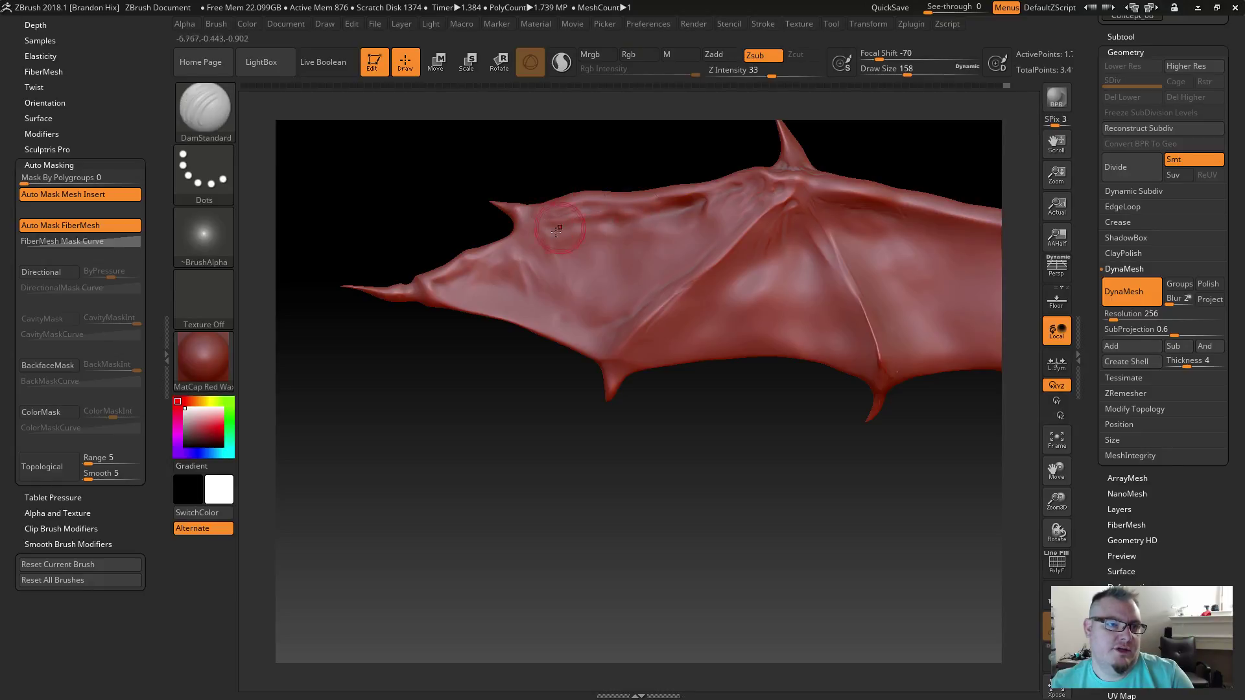
shift+drag(570, 216, 538, 227)
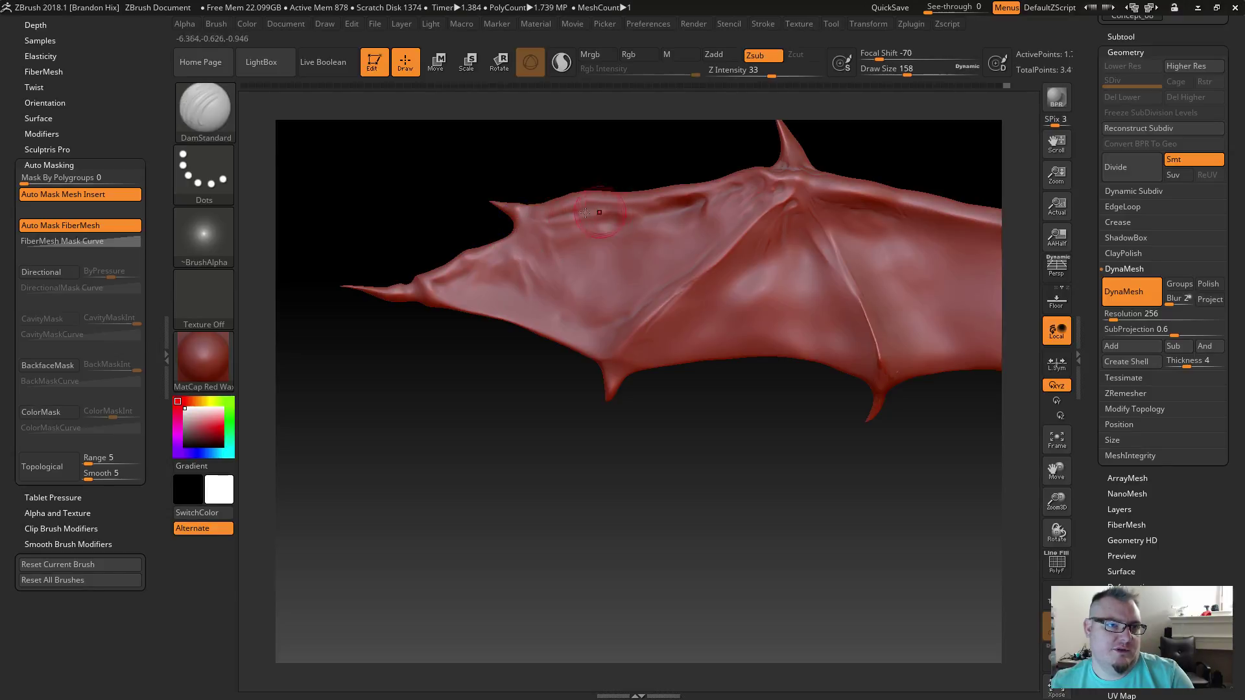
key(shift)
shift+drag(606, 209, 543, 220)
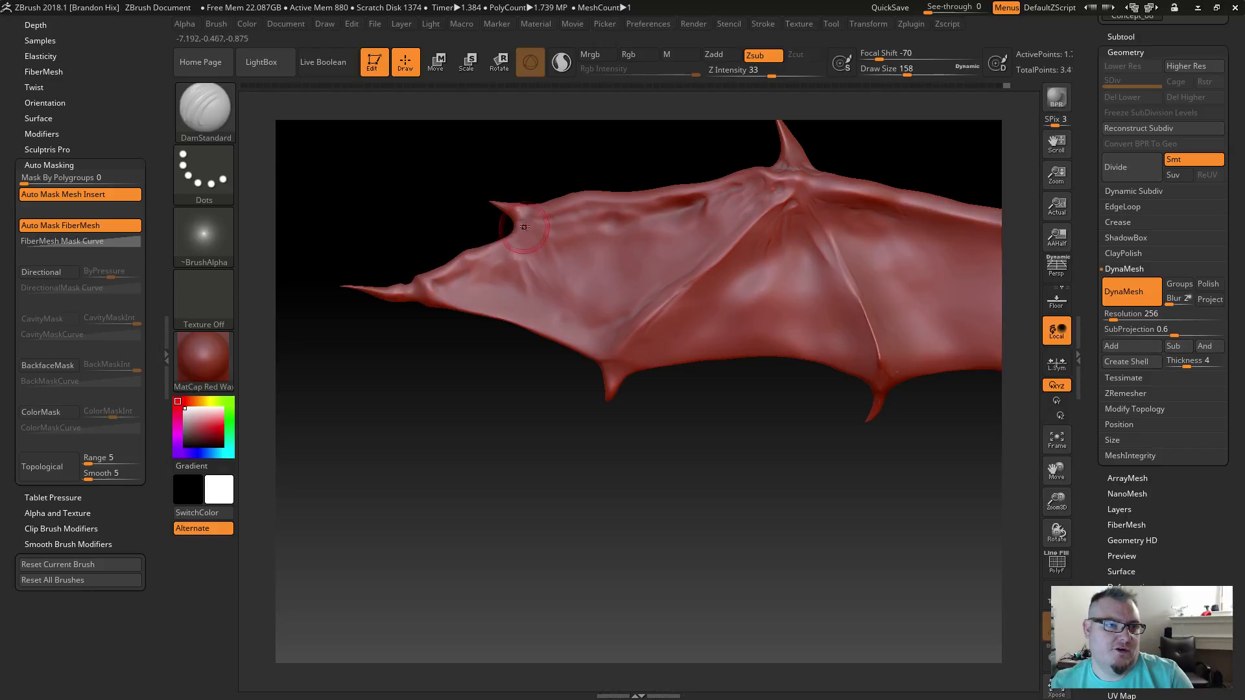
key(shift)
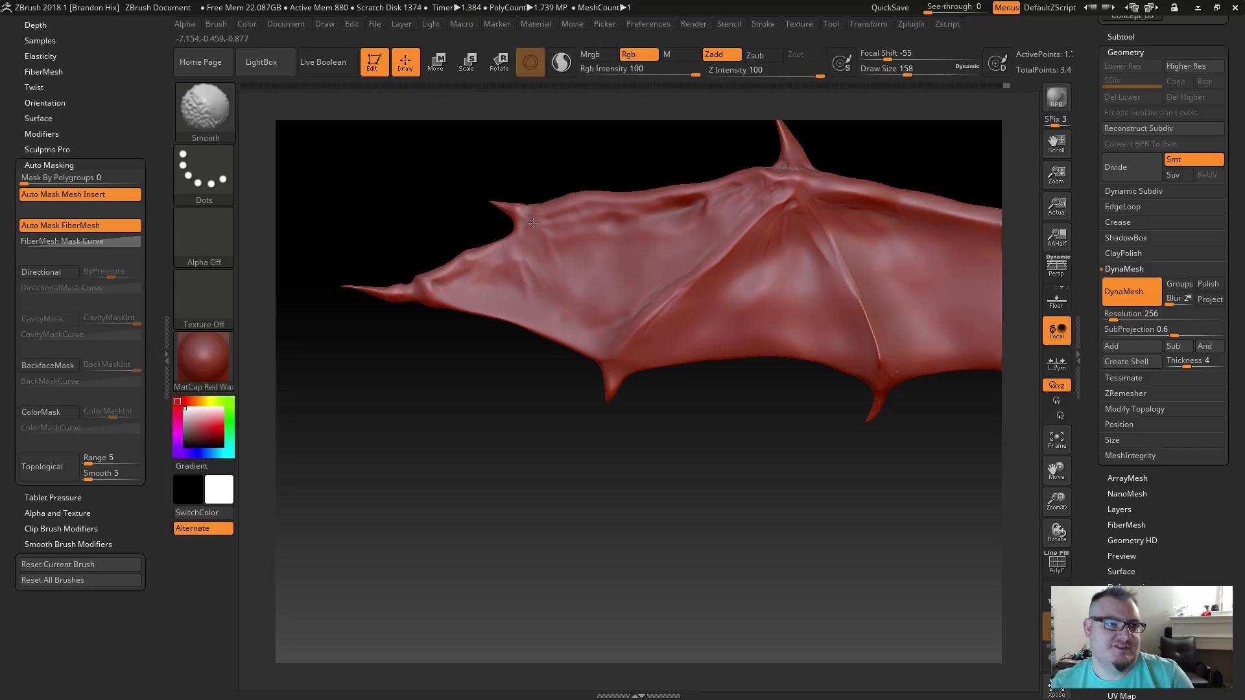
key(shift)
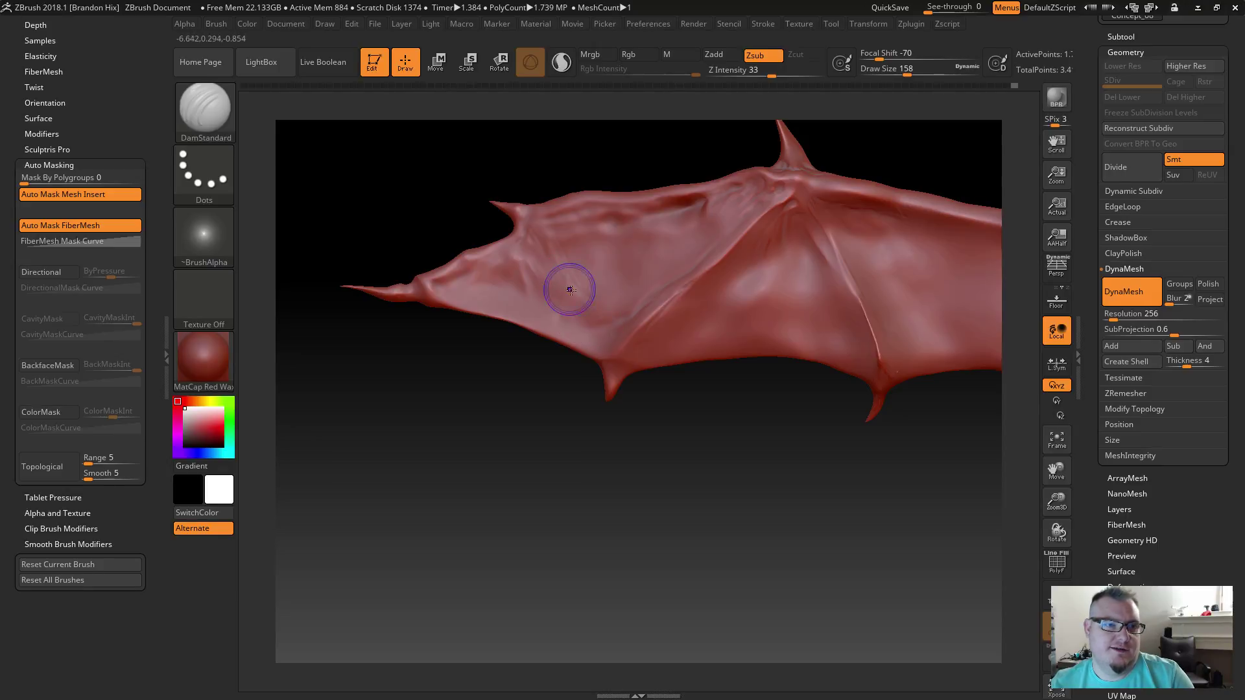
Step: Carve a fold across the outer membrane between the leading-edge spike and the trailing-edge claw, blending it with Smooth
key(shift)
mouse_move(558, 247)
shift+mouse_down()
mouse_move(563, 263)
mouse_move(541, 285)
shift+mouse_up()
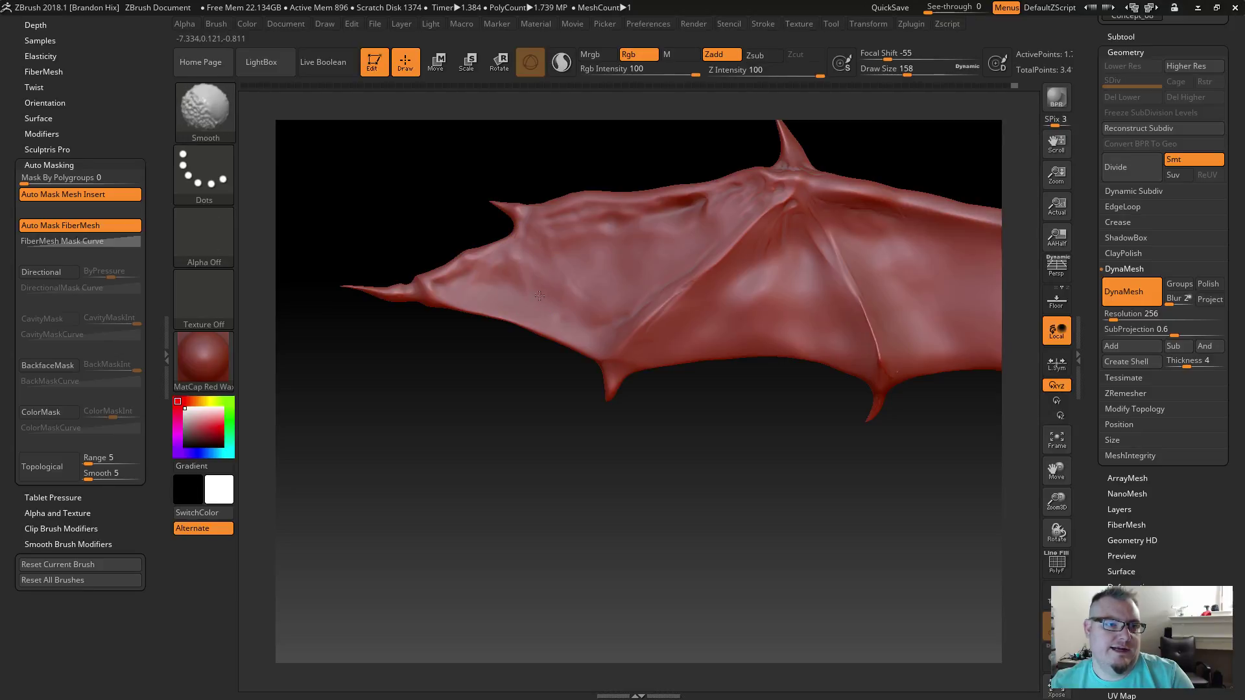
mouse_move(589, 326)
mouse_down()
mouse_move(530, 261)
mouse_move(572, 319)
mouse_up()
key(shift)
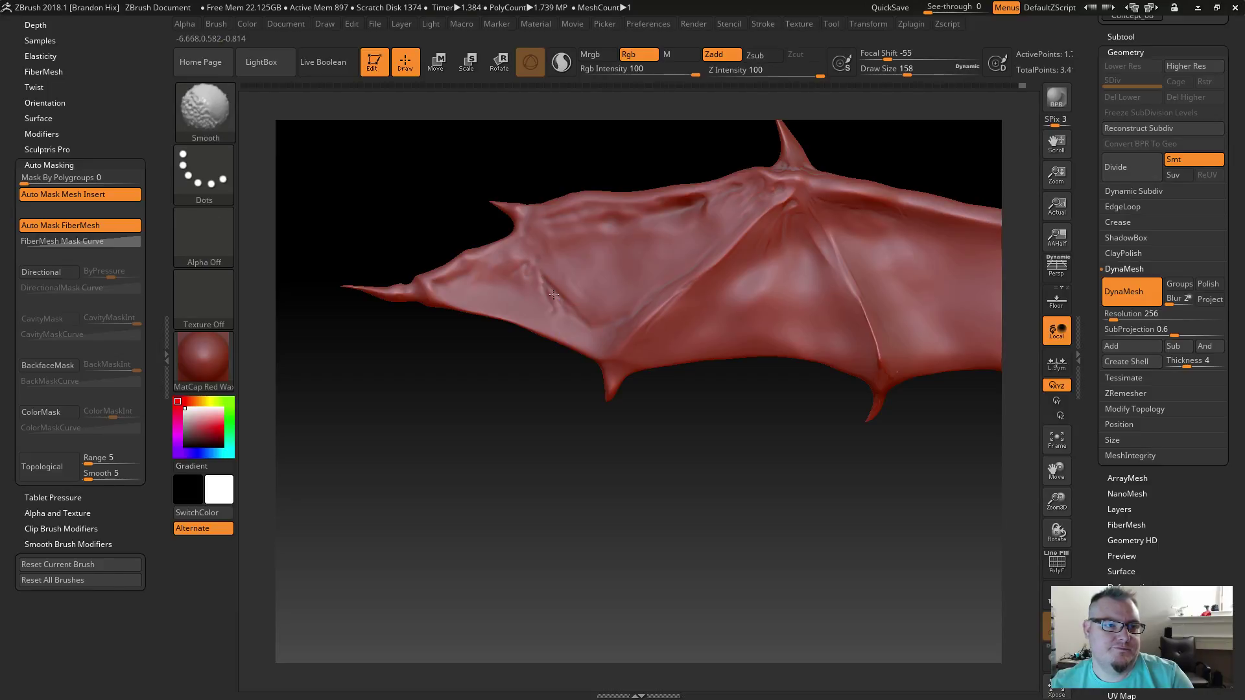
shift+drag(518, 276, 508, 264)
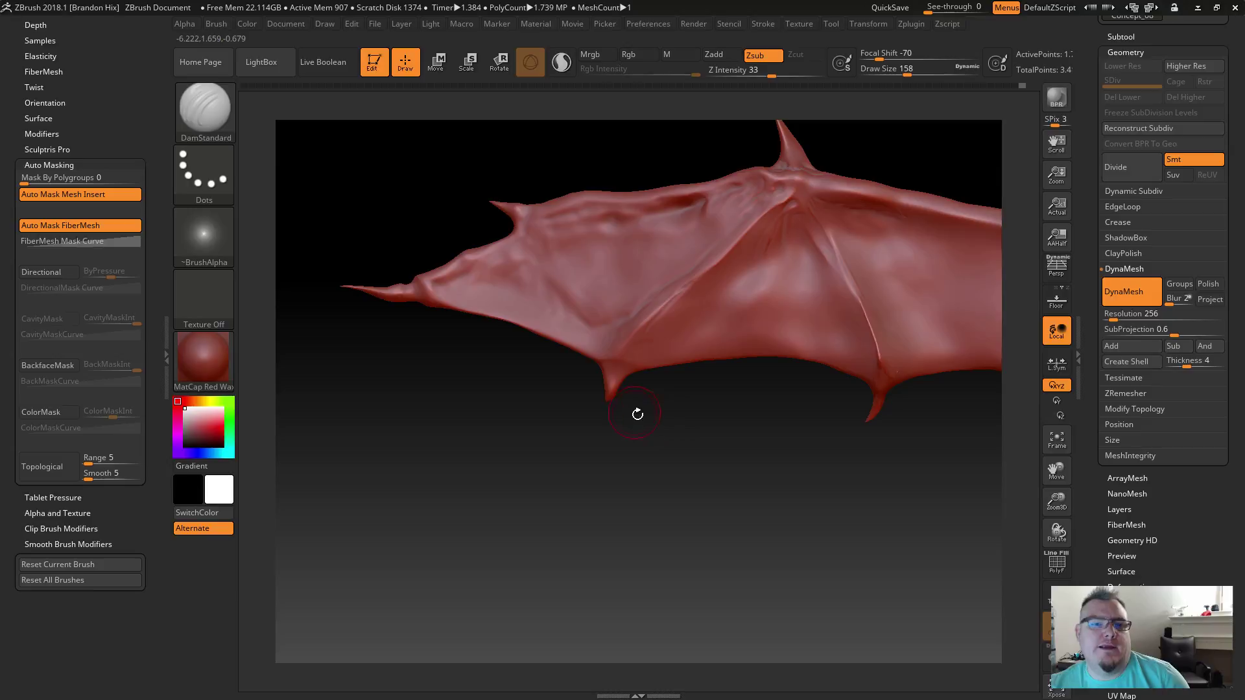
drag(700, 454, 646, 476)
alt+drag(742, 433, 623, 484)
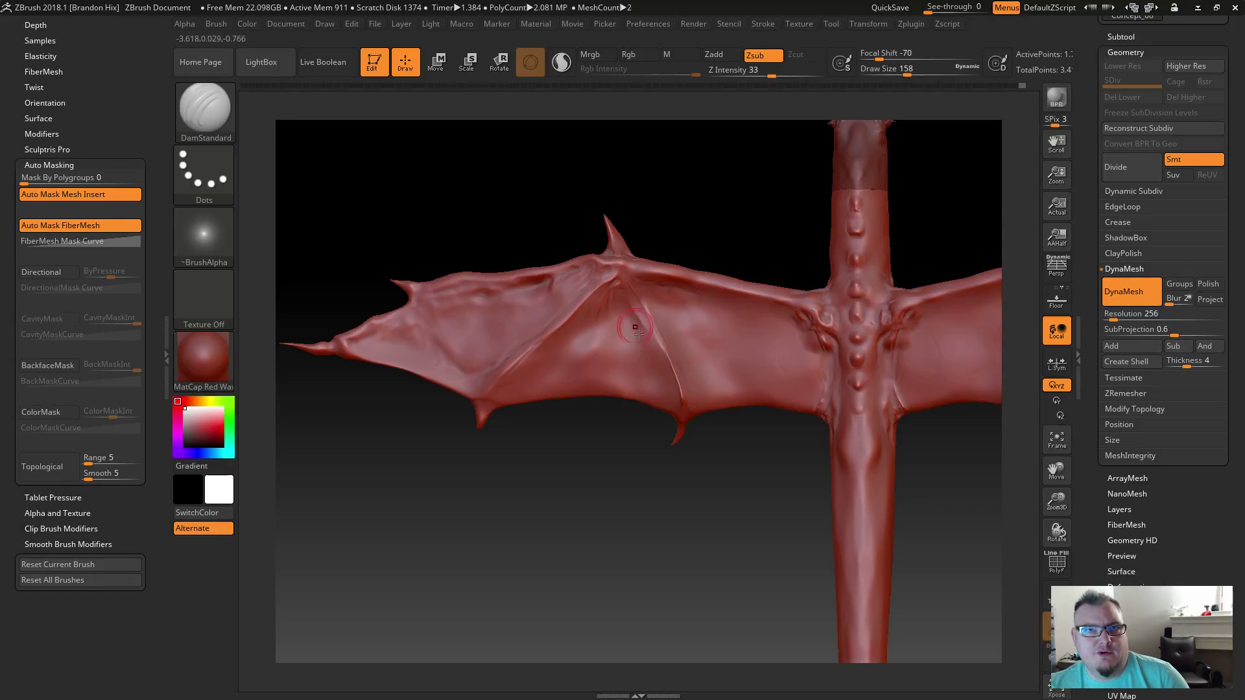
alt+drag(647, 481, 574, 395)
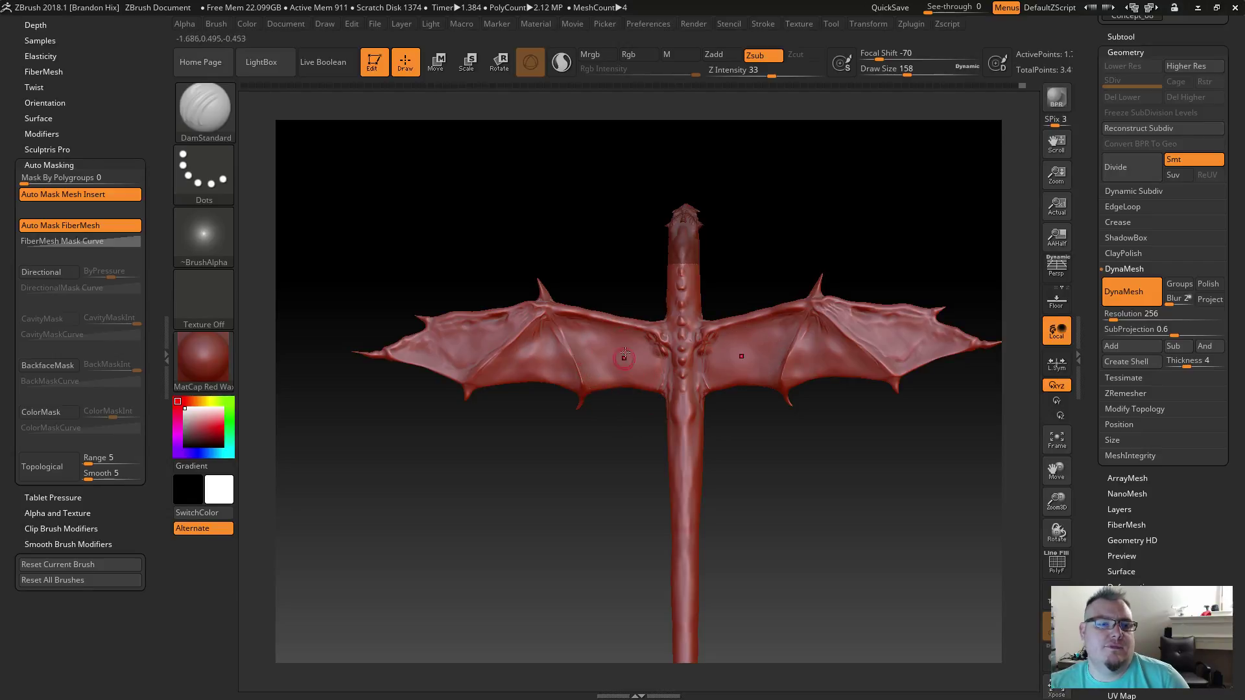
alt+drag(605, 269, 561, 277)
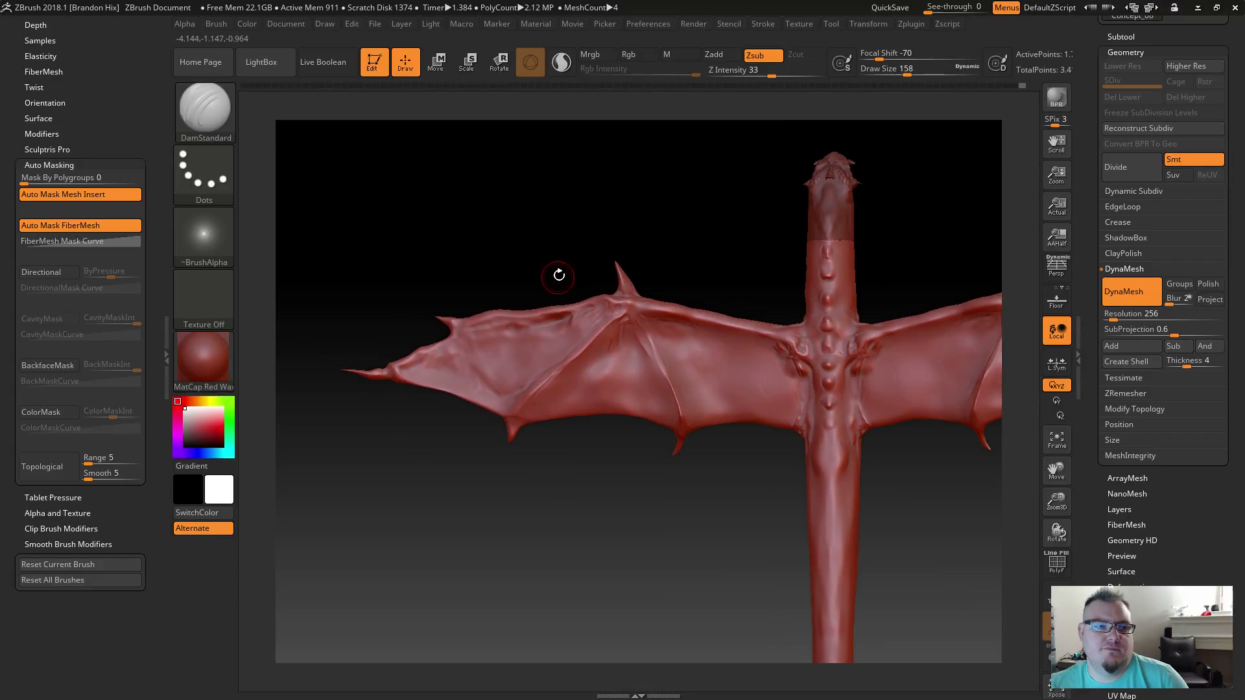
alt+drag(462, 281, 530, 305)
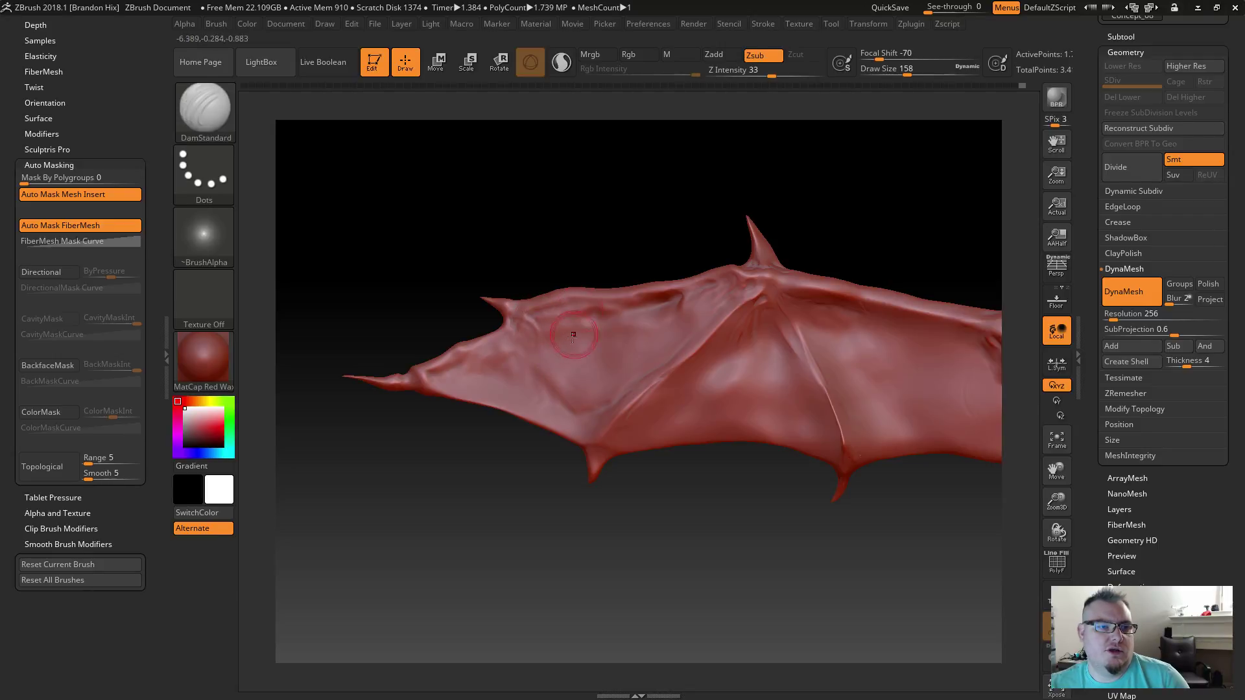
Step: Smooth the outer membrane's creases below the leading edge and toward the spiked wing joint
shift+drag(527, 330, 562, 329)
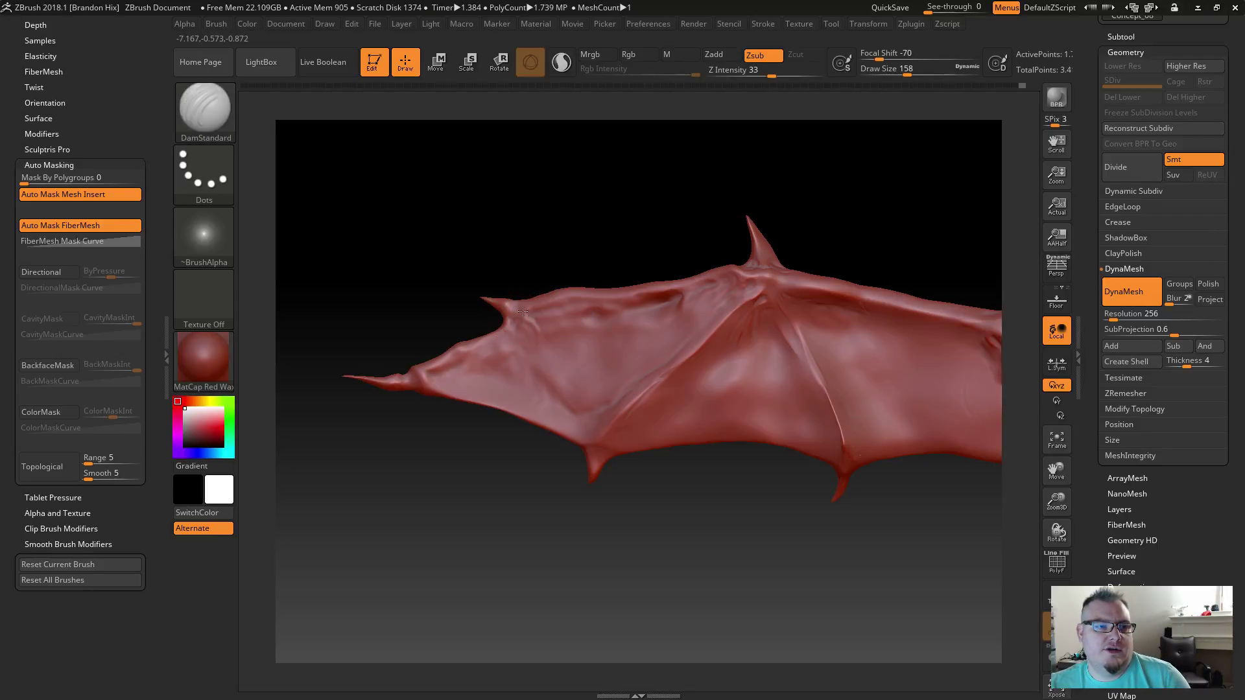
shift+drag(583, 312, 598, 316)
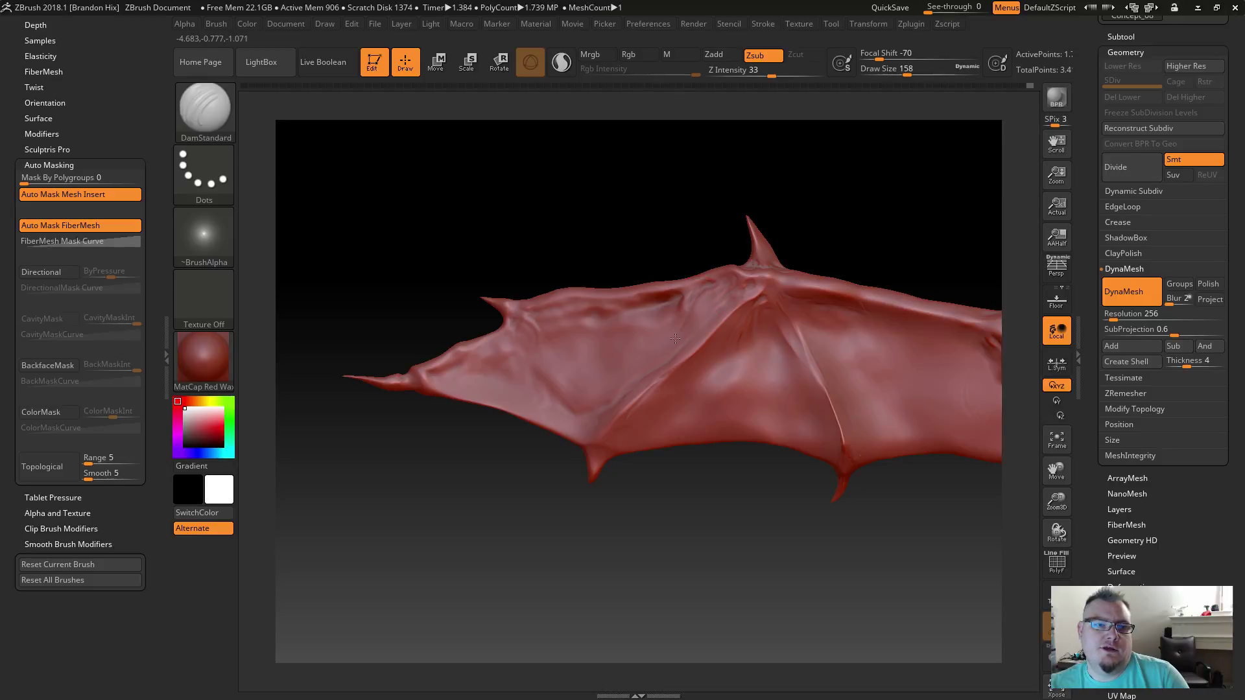
key(shift)
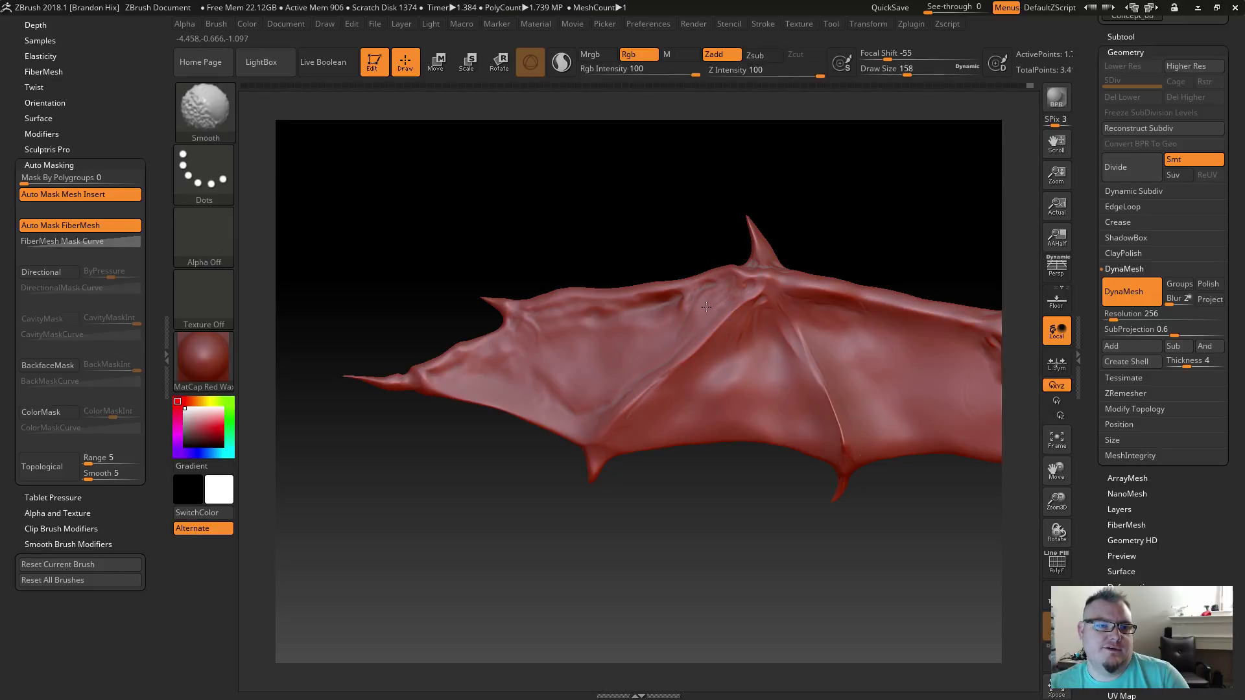
Step: Carve a crease with DamStandard along the outer side of the inner finger bone and soften it with Smooth
drag(672, 228, 688, 277)
key(shift)
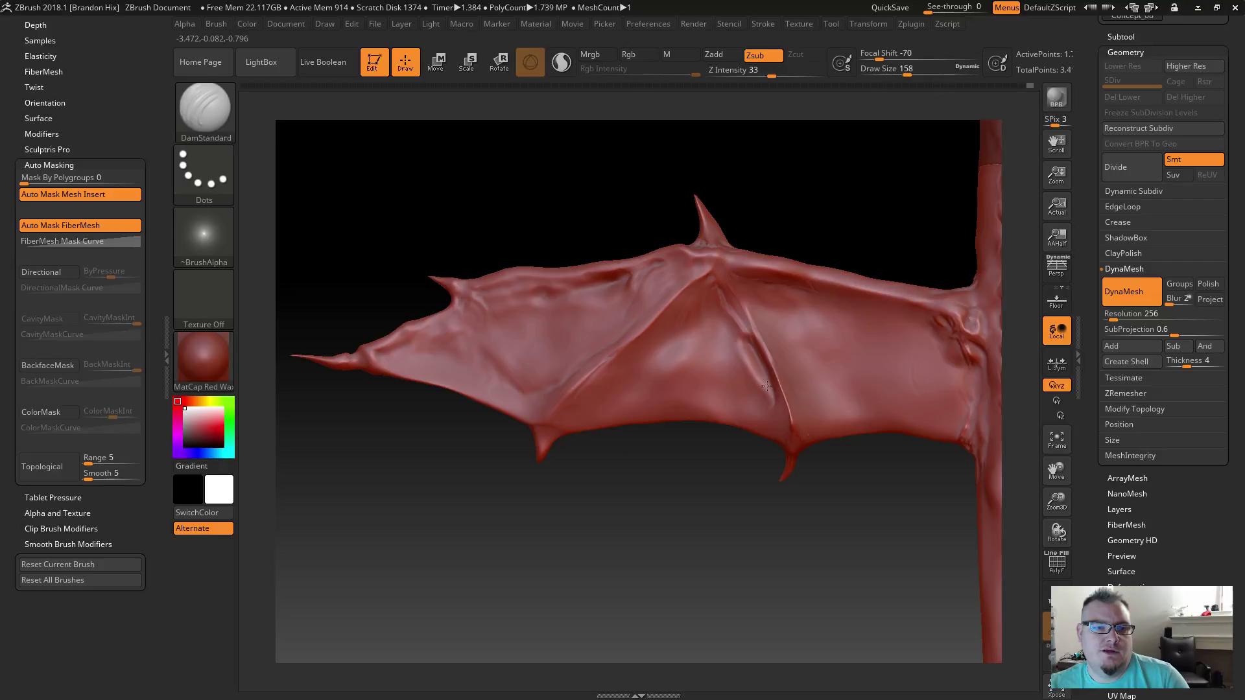
key(shift)
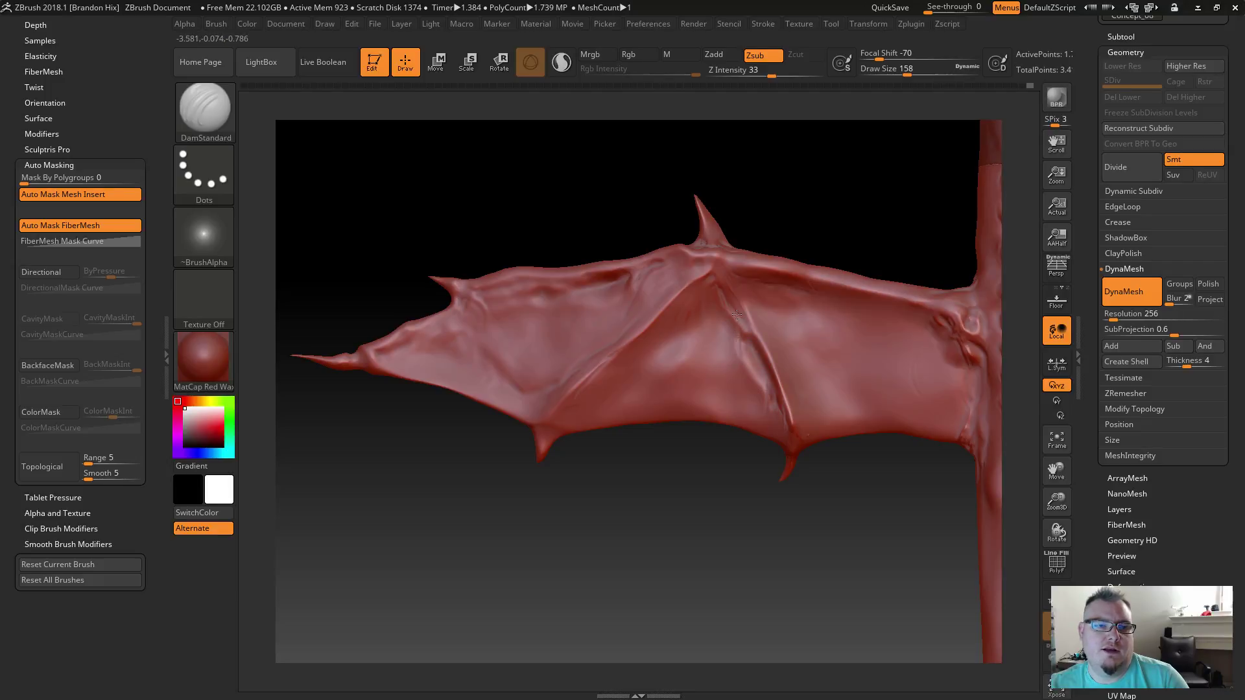
drag(699, 286, 655, 314)
shift+drag(739, 332, 742, 351)
mouse_move(761, 404)
shift+mouse_down()
mouse_move(778, 418)
mouse_move(744, 368)
shift+mouse_up()
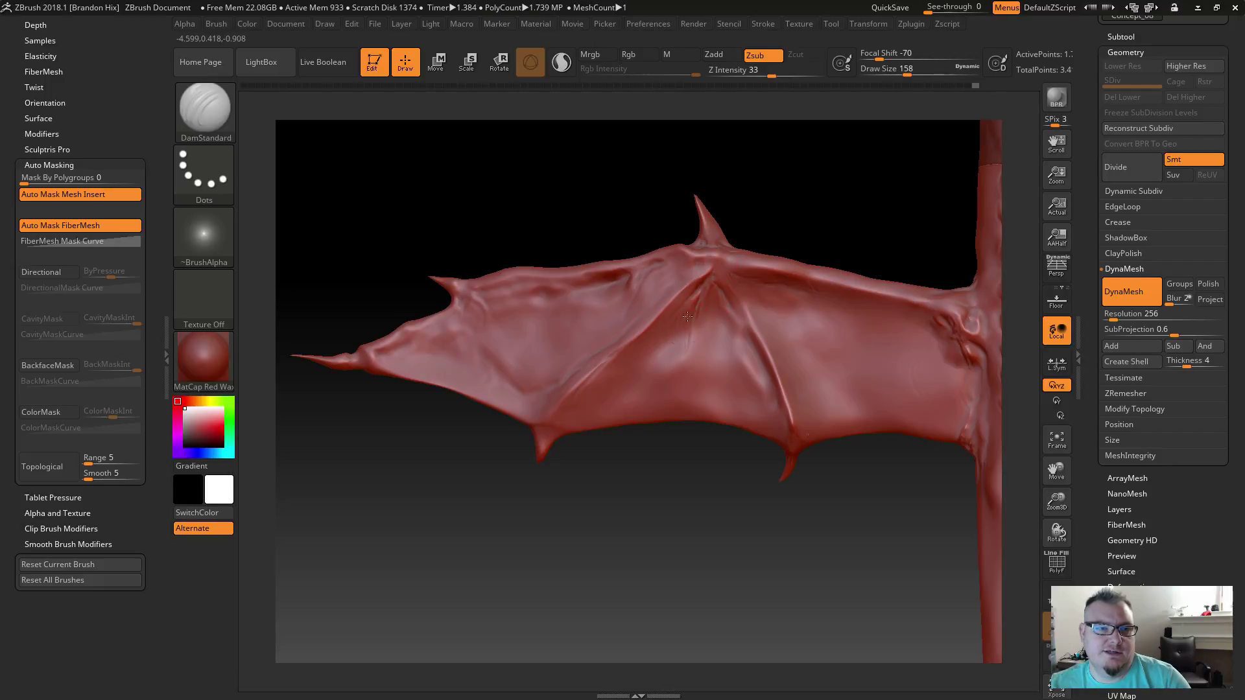
Step: Crease the middle membrane below the wing joint and along the outer finger bone, blending the strokes with Smooth
key(shift)
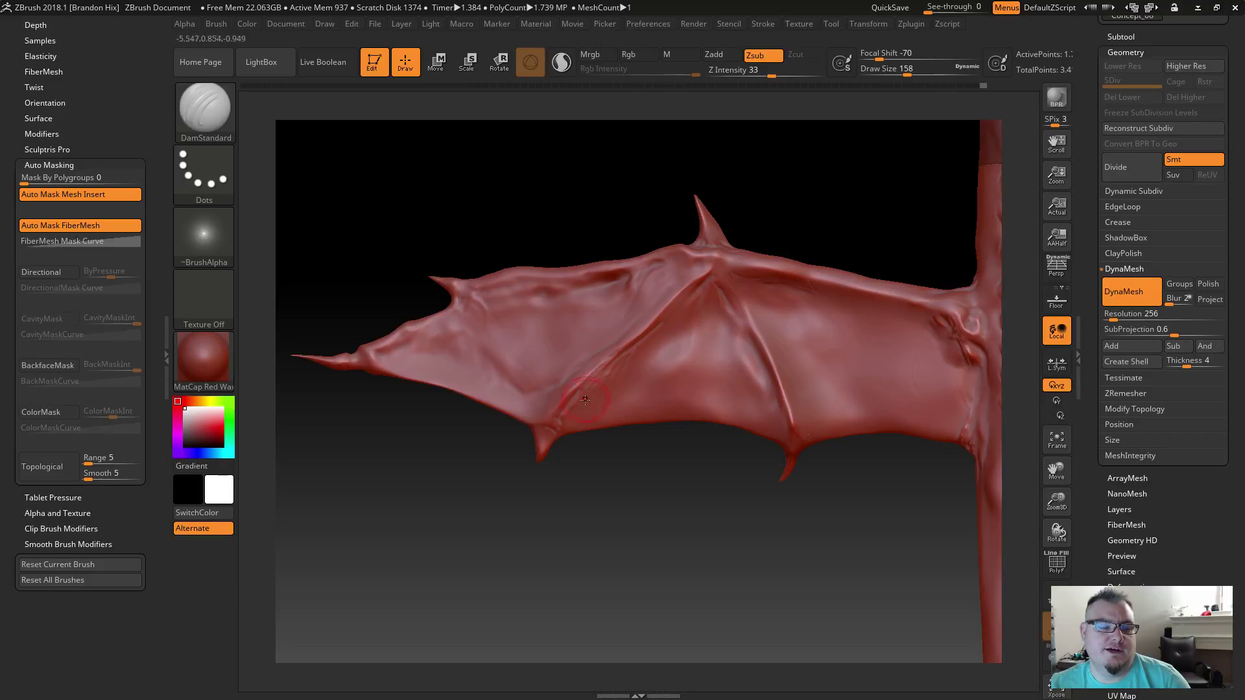
key(shift)
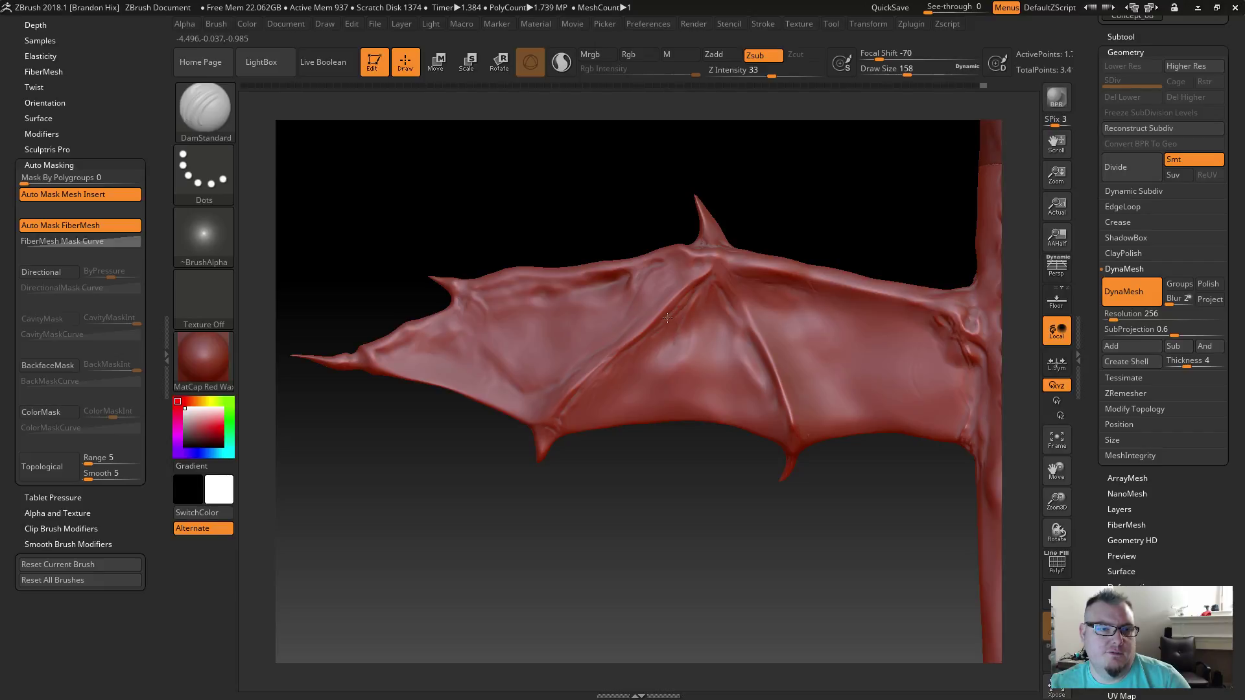
key(shift)
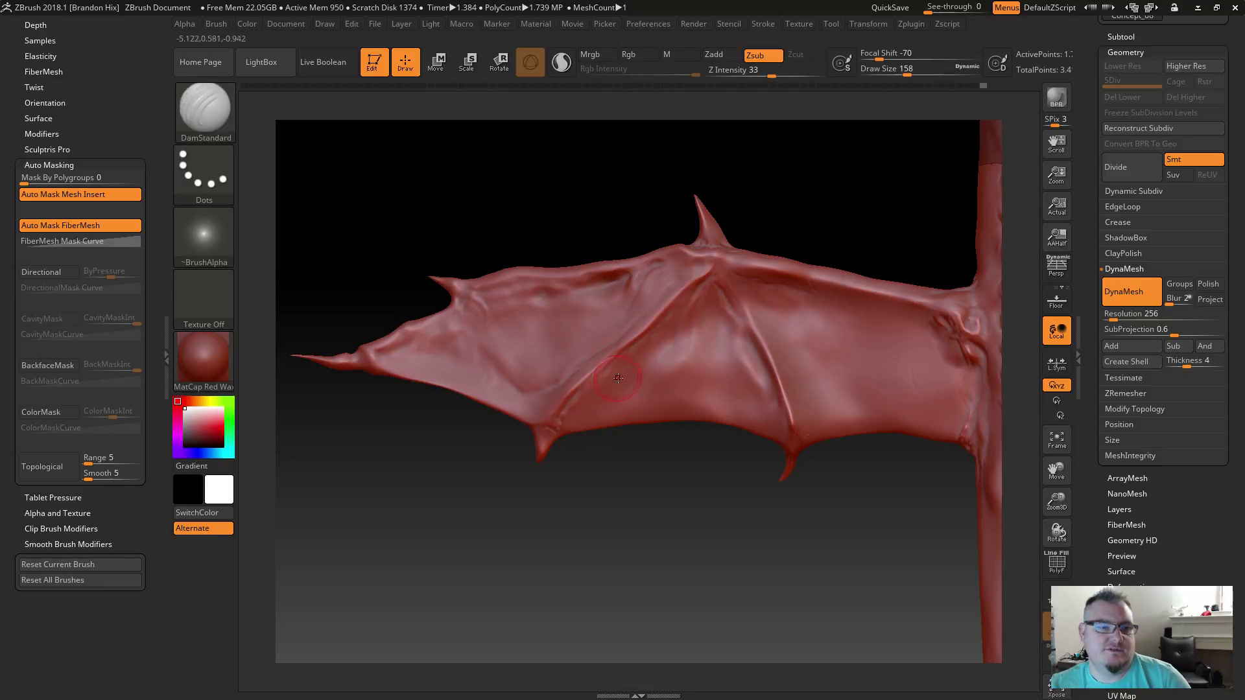
Step: Carve creases around the inner finger bone's claw and below the inner membrane's leading edge, blending them with Smooth
mouse_move(703, 516)
mouse_down()
mouse_move(693, 452)
mouse_move(609, 414)
mouse_up()
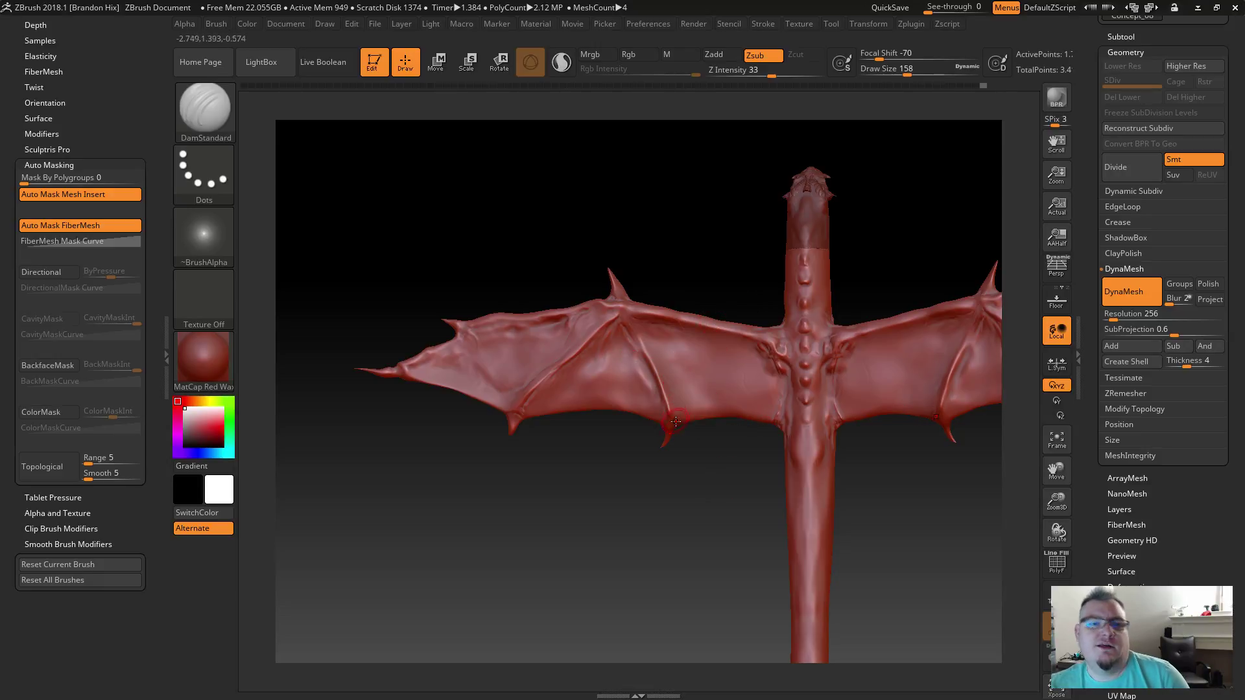
drag(723, 484, 671, 324)
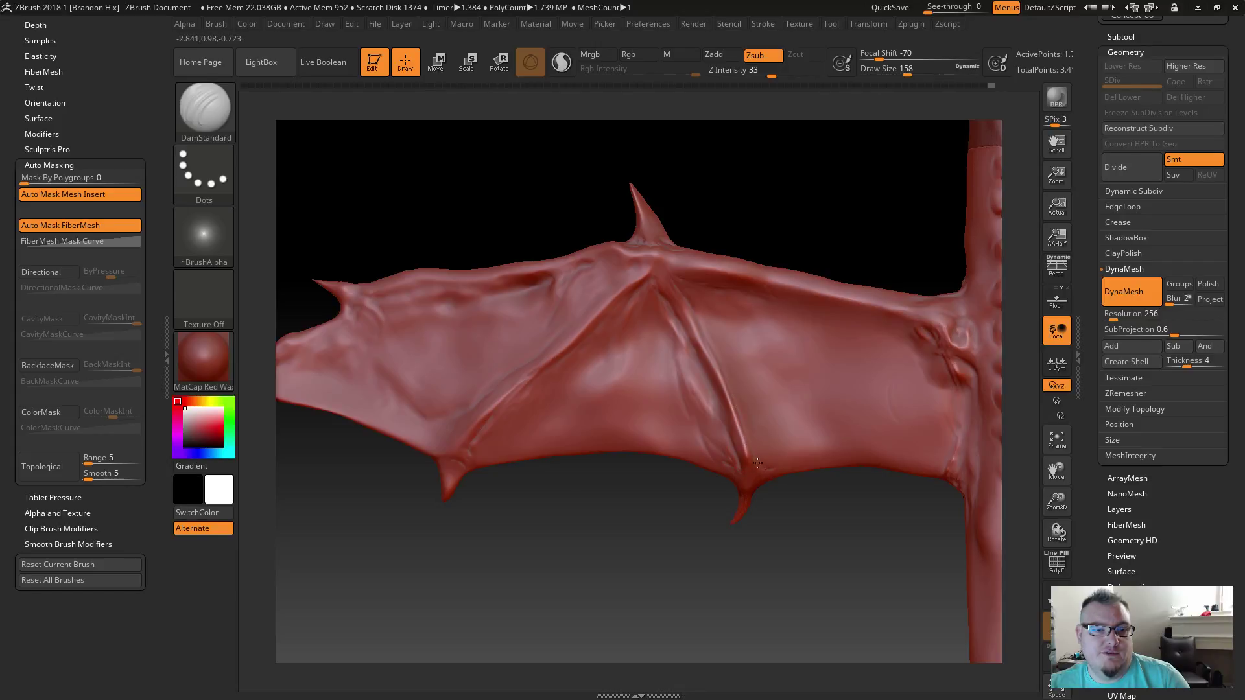
key(shift)
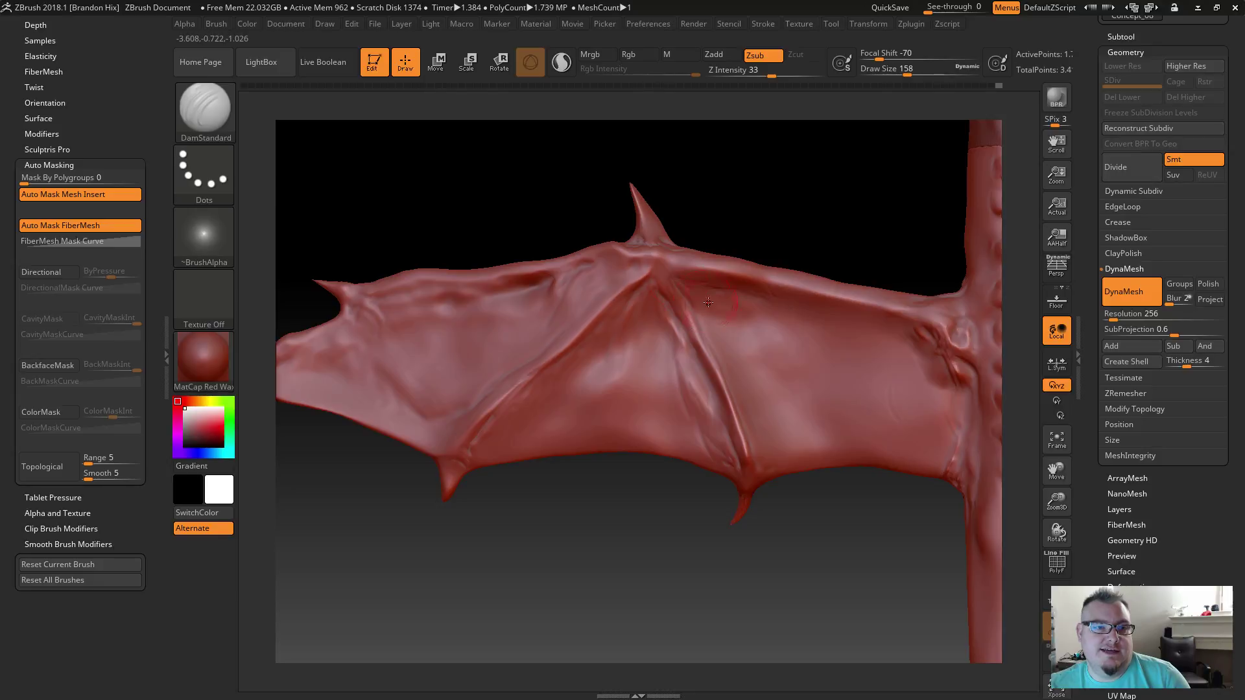
drag(672, 272, 732, 289)
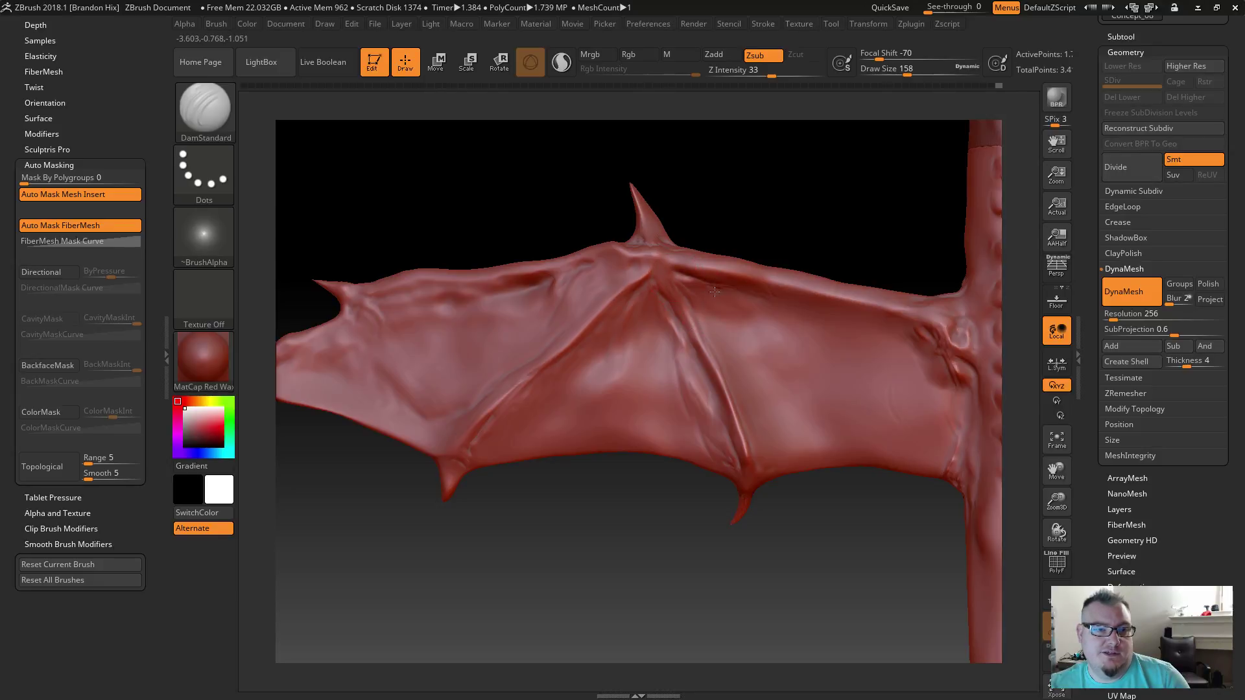
key(shift)
mouse_move(716, 291)
shift+mouse_down()
mouse_move(806, 389)
mouse_move(808, 356)
shift+mouse_up()
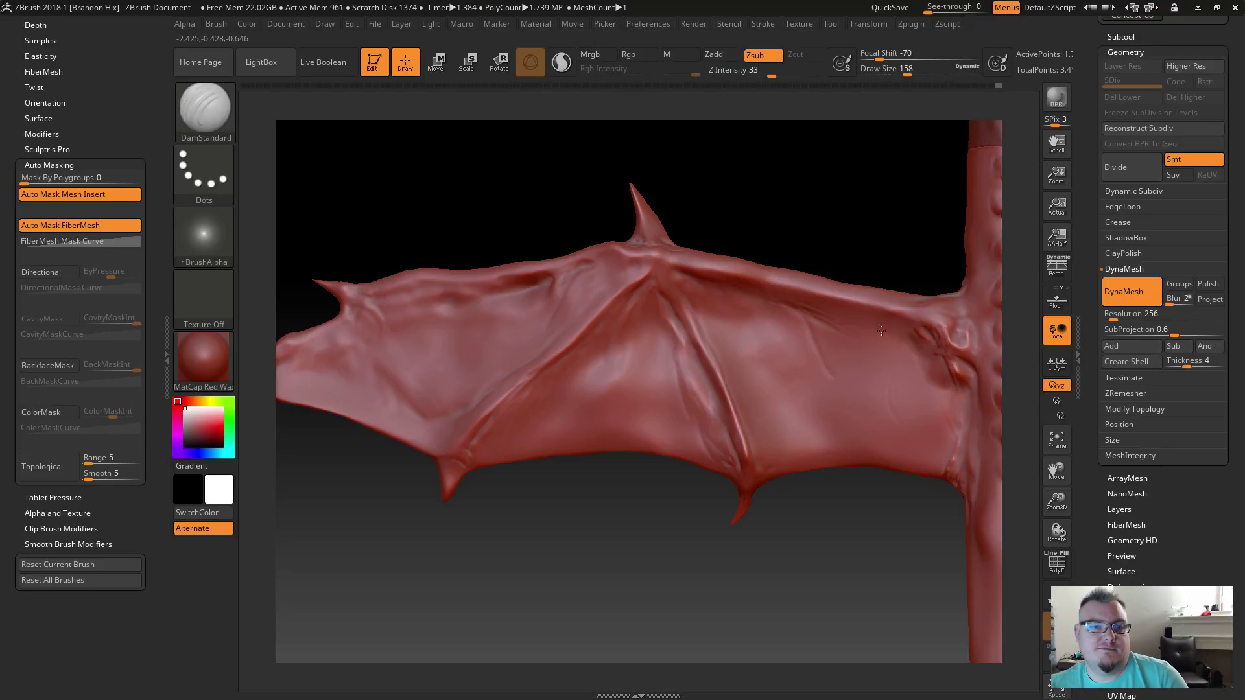
key(shift)
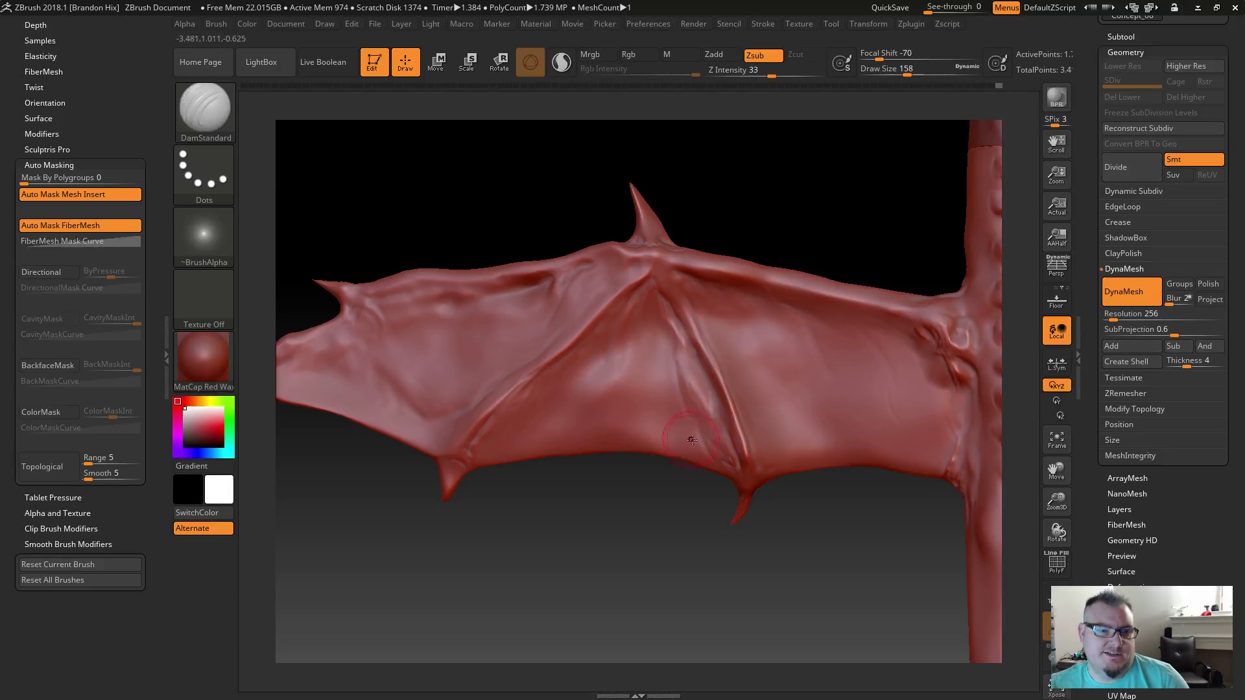
Step: Add a fold to the middle membrane beside the inner finger bone and smooth the skin down to the trailing edge
key(shift)
key(shift)
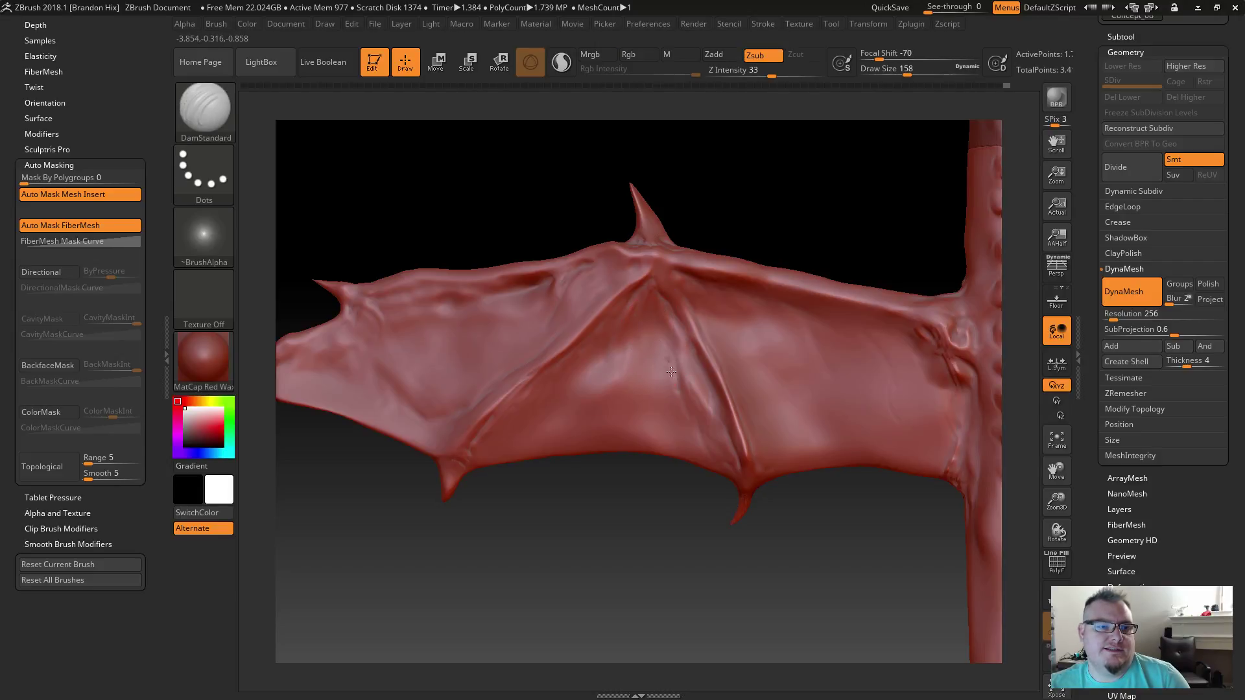
drag(640, 334, 649, 393)
key(shift)
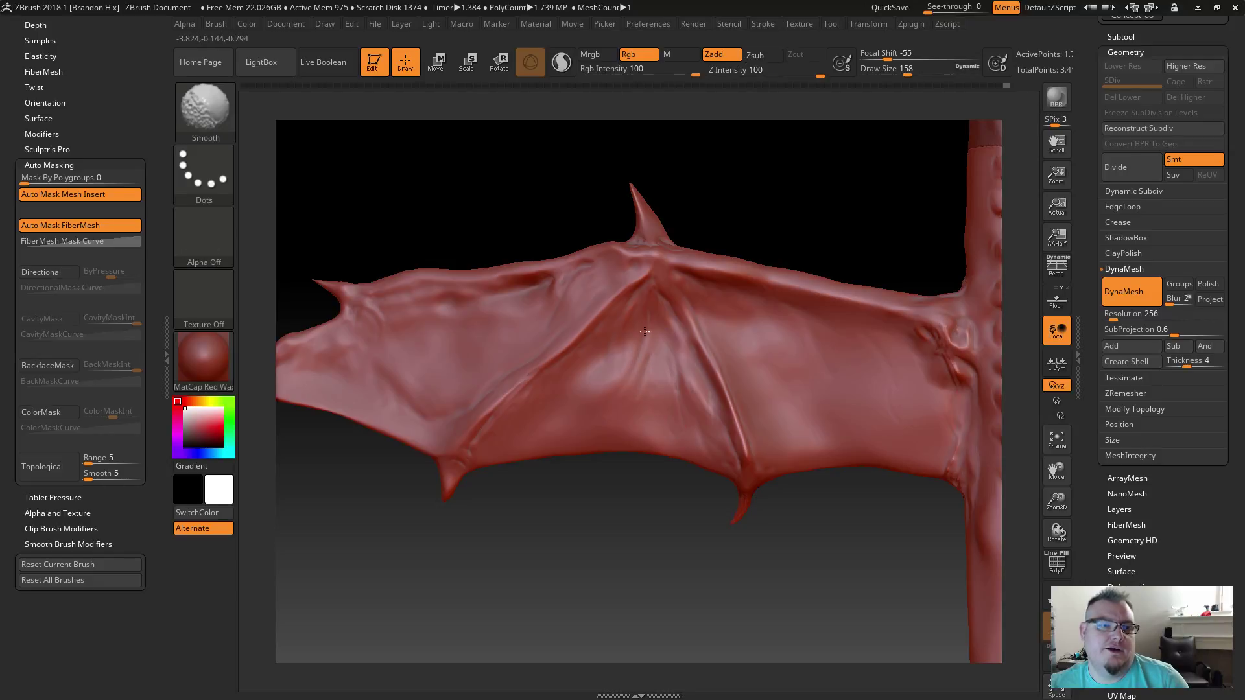
mouse_move(686, 438)
shift+mouse_down()
mouse_move(667, 431)
mouse_move(652, 375)
mouse_move(482, 441)
shift+mouse_up()
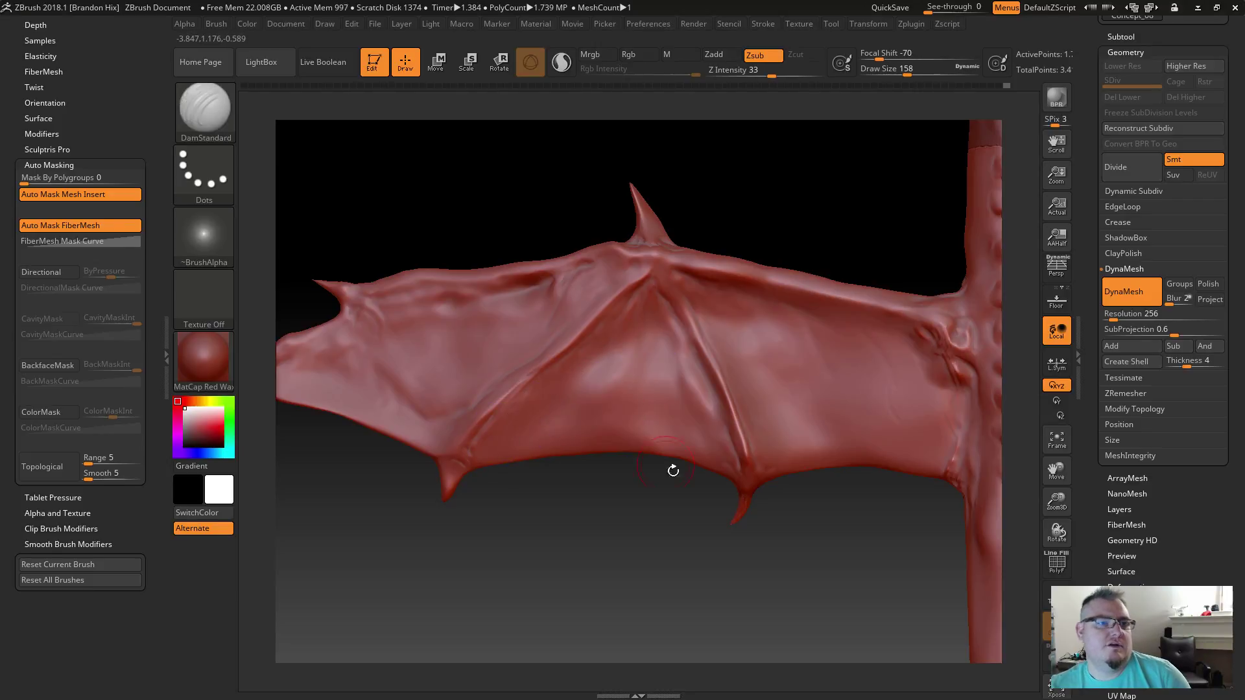
Step: Show all of the dragon's subtools together with the wings, including the body scales and side spines
alt+drag(670, 561, 628, 551)
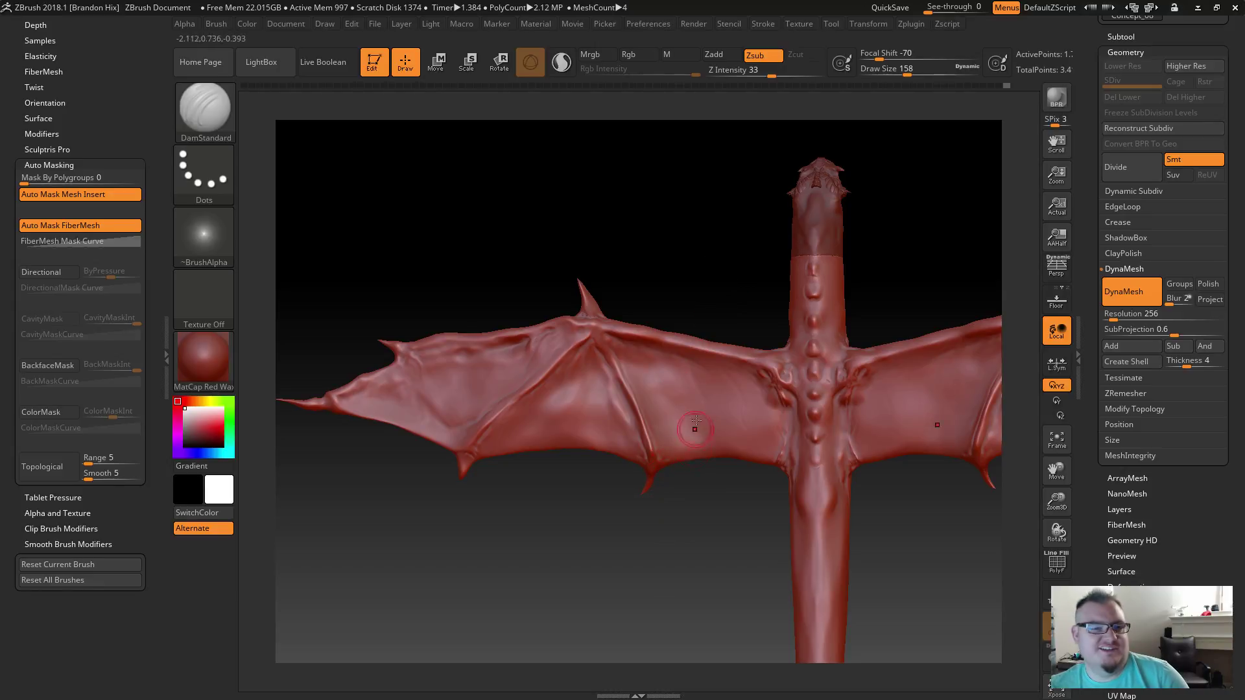
mouse_move(678, 251)
alt+mouse_down()
mouse_move(636, 291)
mouse_move(717, 309)
mouse_move(648, 288)
mouse_move(645, 309)
mouse_move(681, 281)
alt+mouse_up()
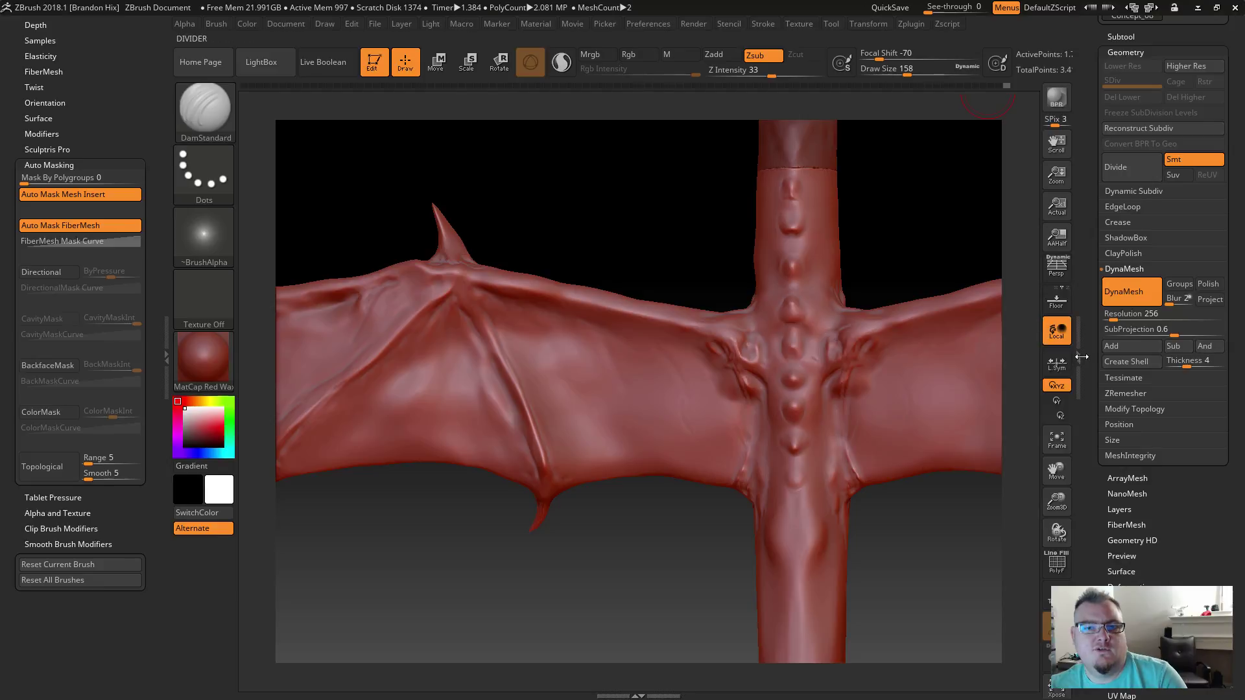
click(1087, 213)
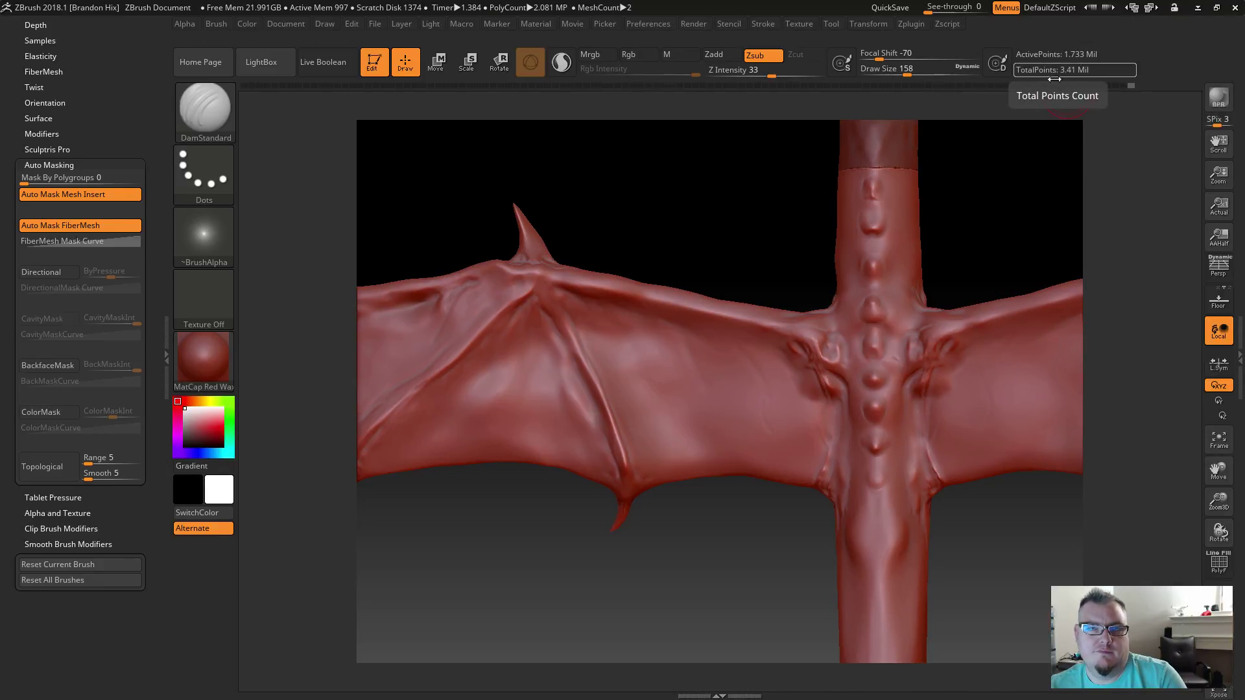
alt+drag(1007, 200, 868, 206)
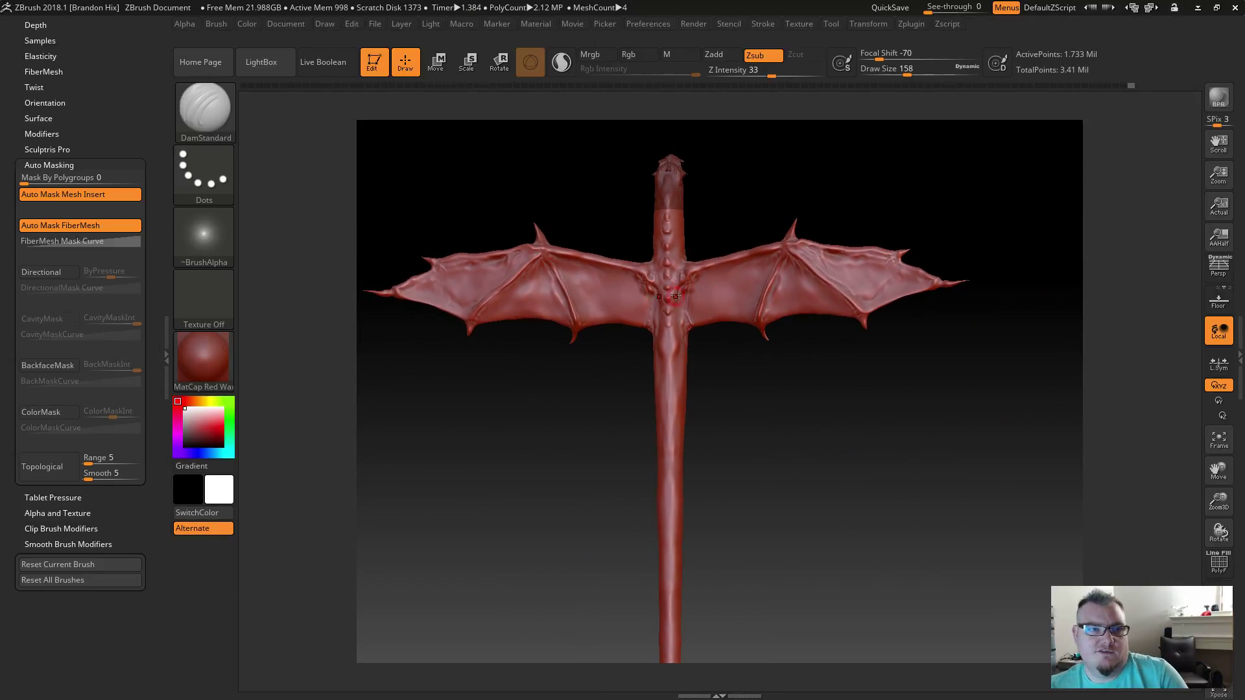
click(1237, 365)
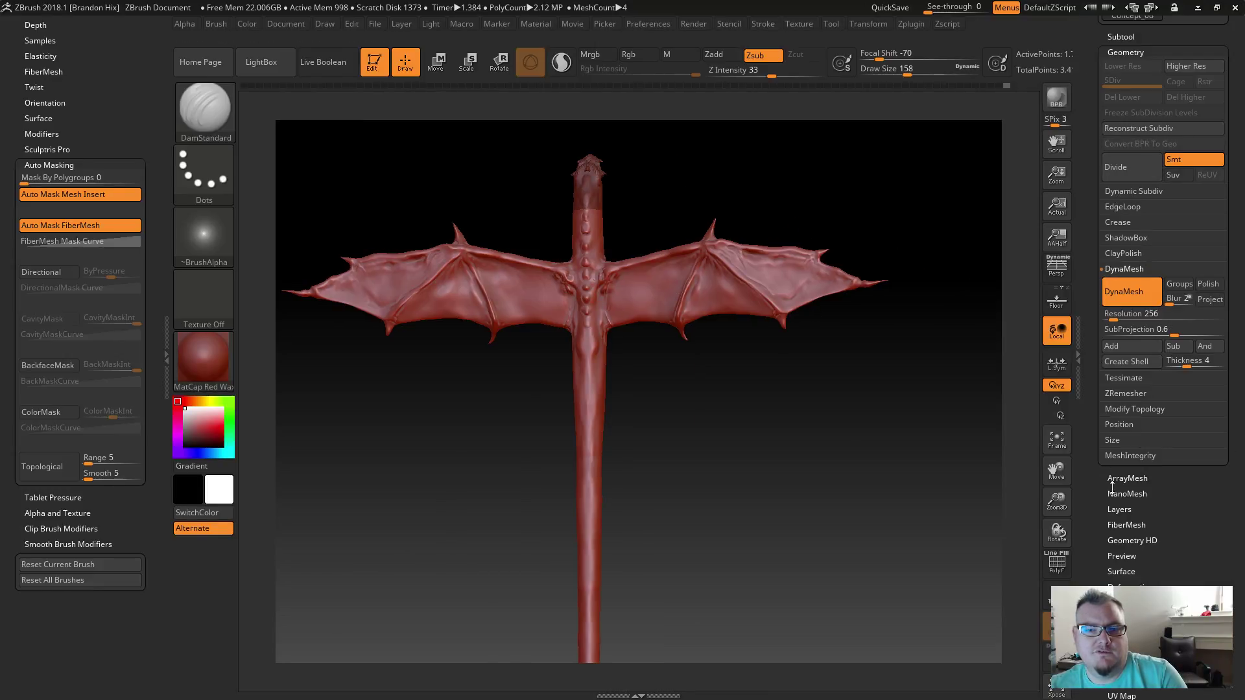
drag(1097, 162, 1097, 224)
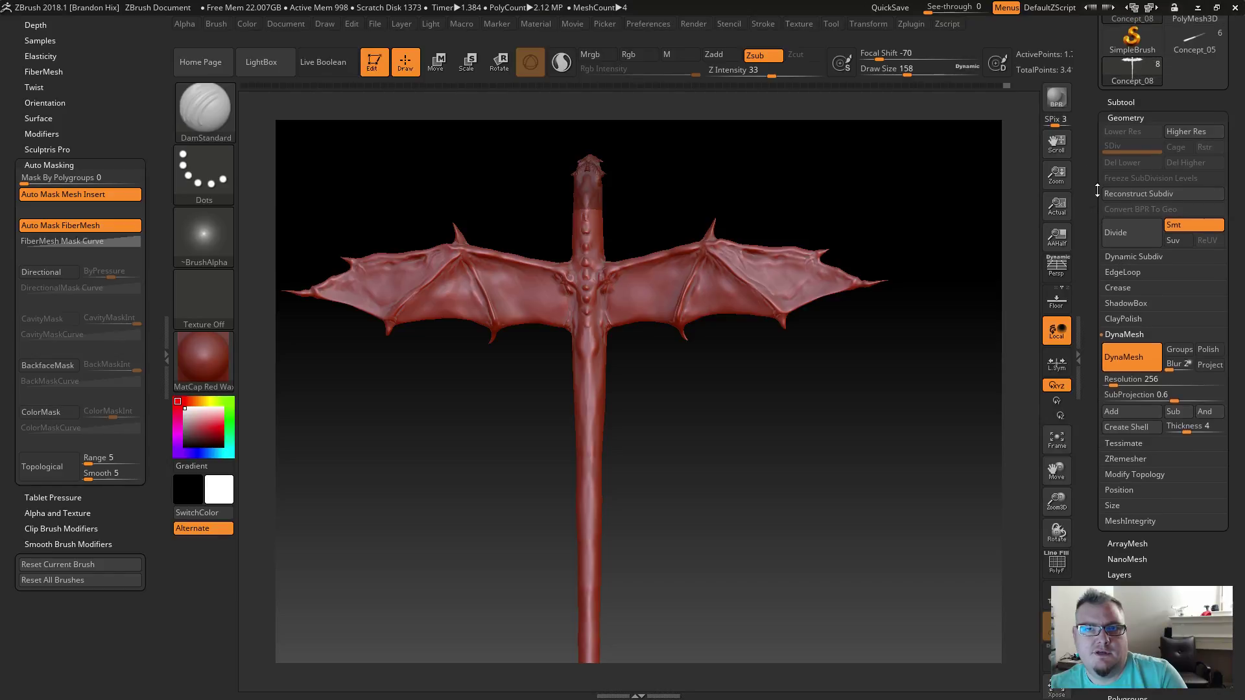
click(1120, 99)
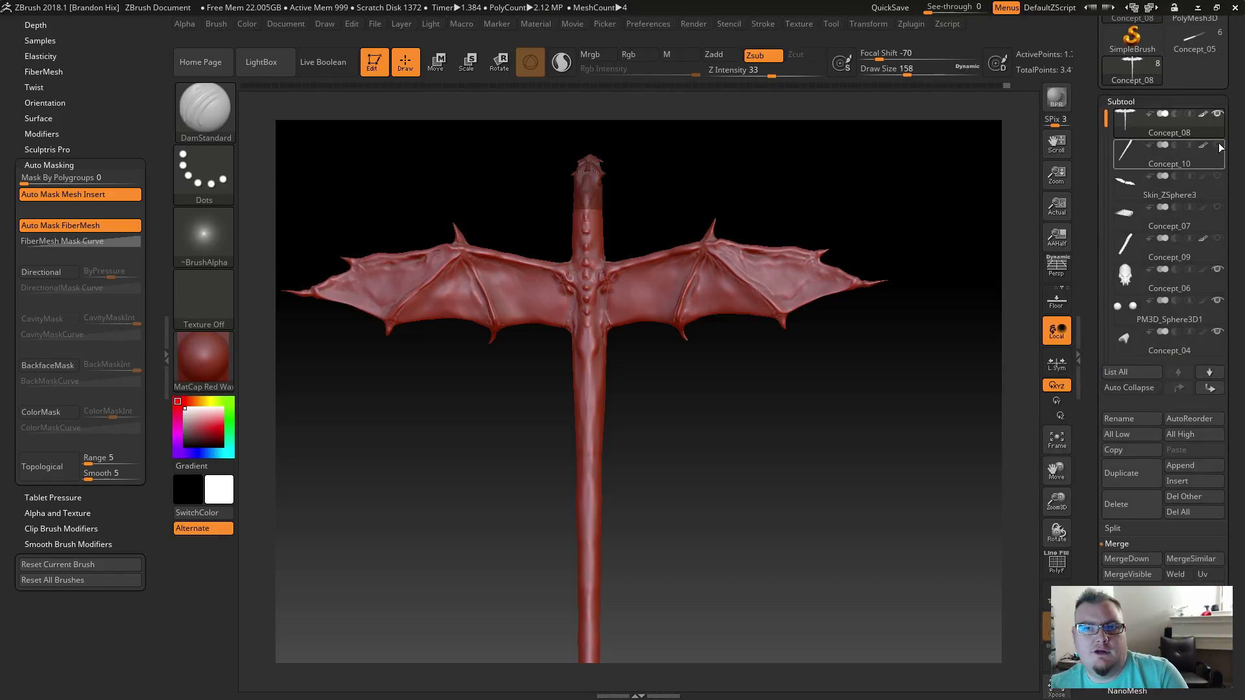
click(1218, 114)
shift+click(1218, 115)
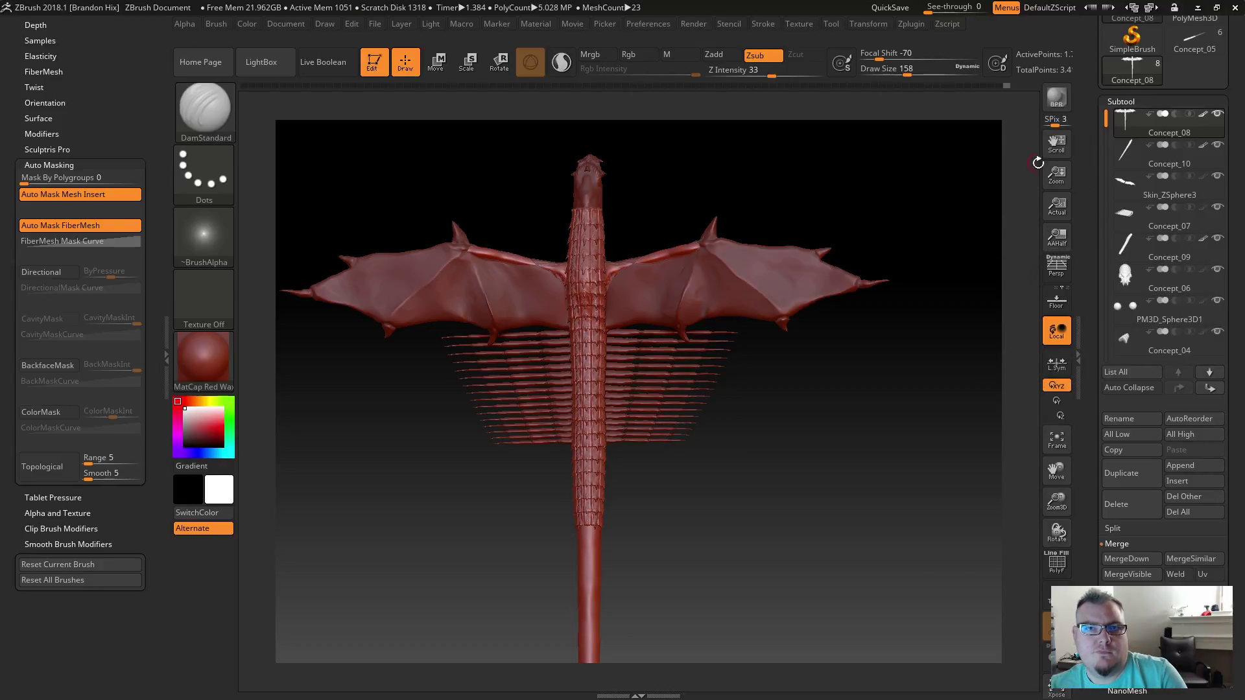
Step: Switch the active subtool to Skin_ZSphere3 and after that to Concept_07 directly on the model
click(1077, 363)
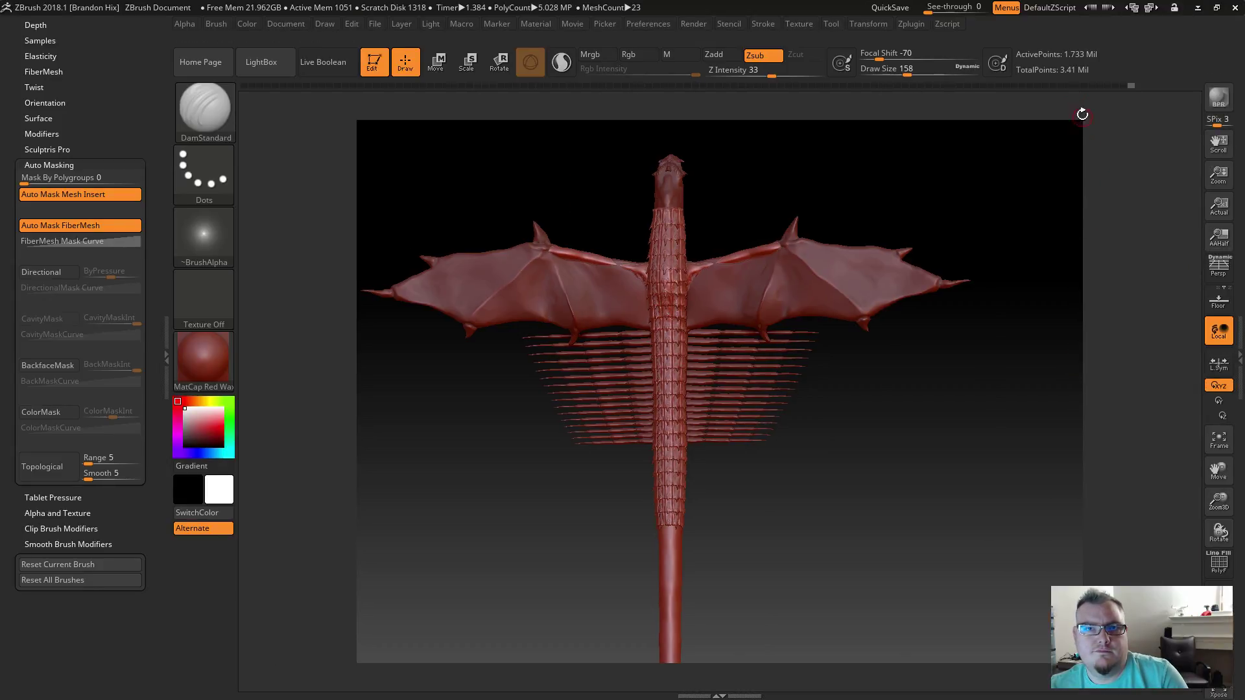
alt+click(678, 234)
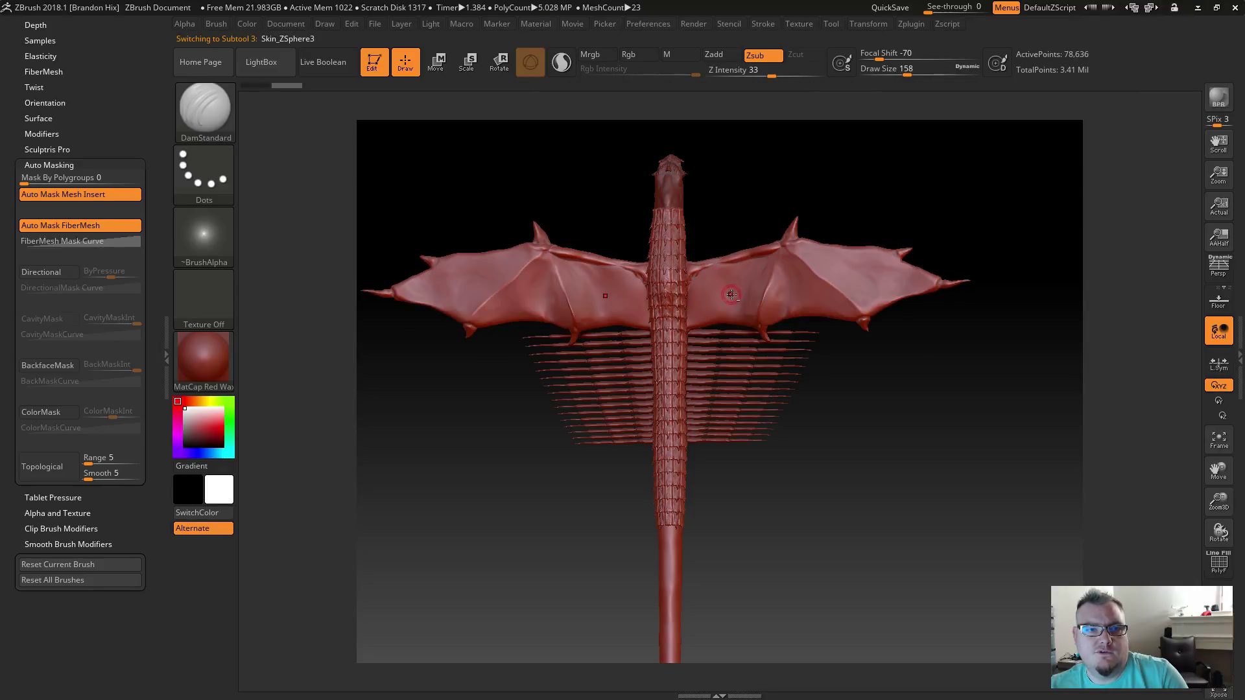
alt+click(730, 365)
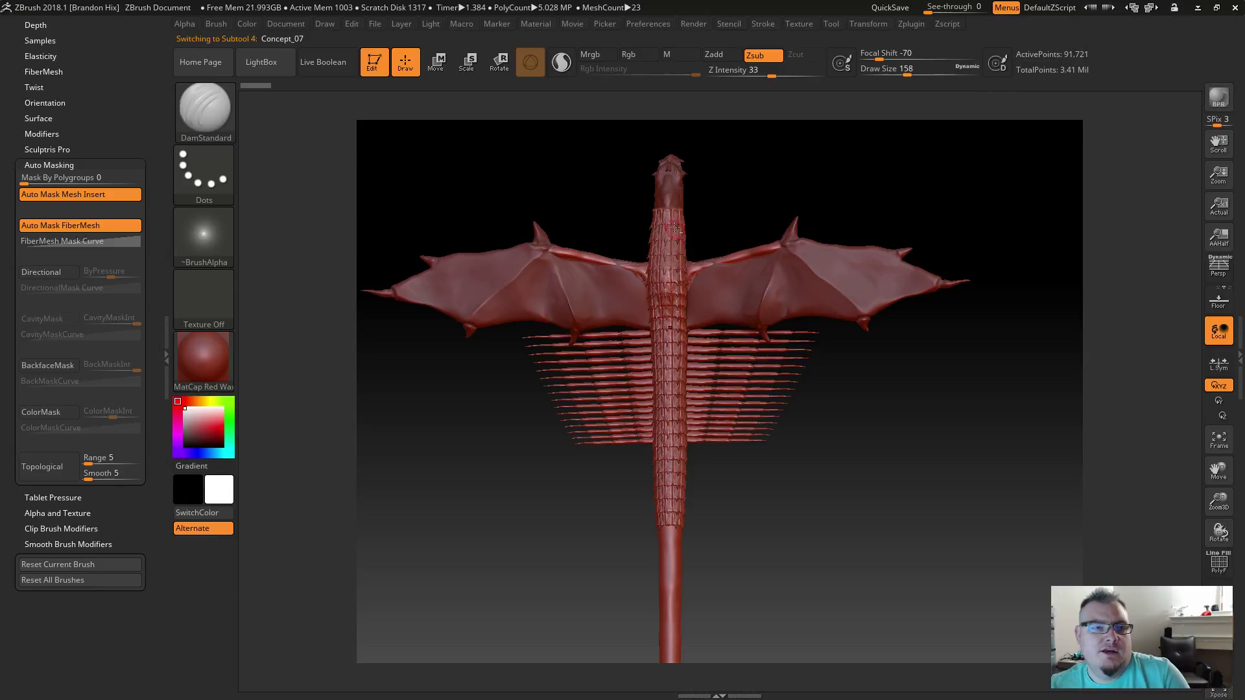
click(1238, 378)
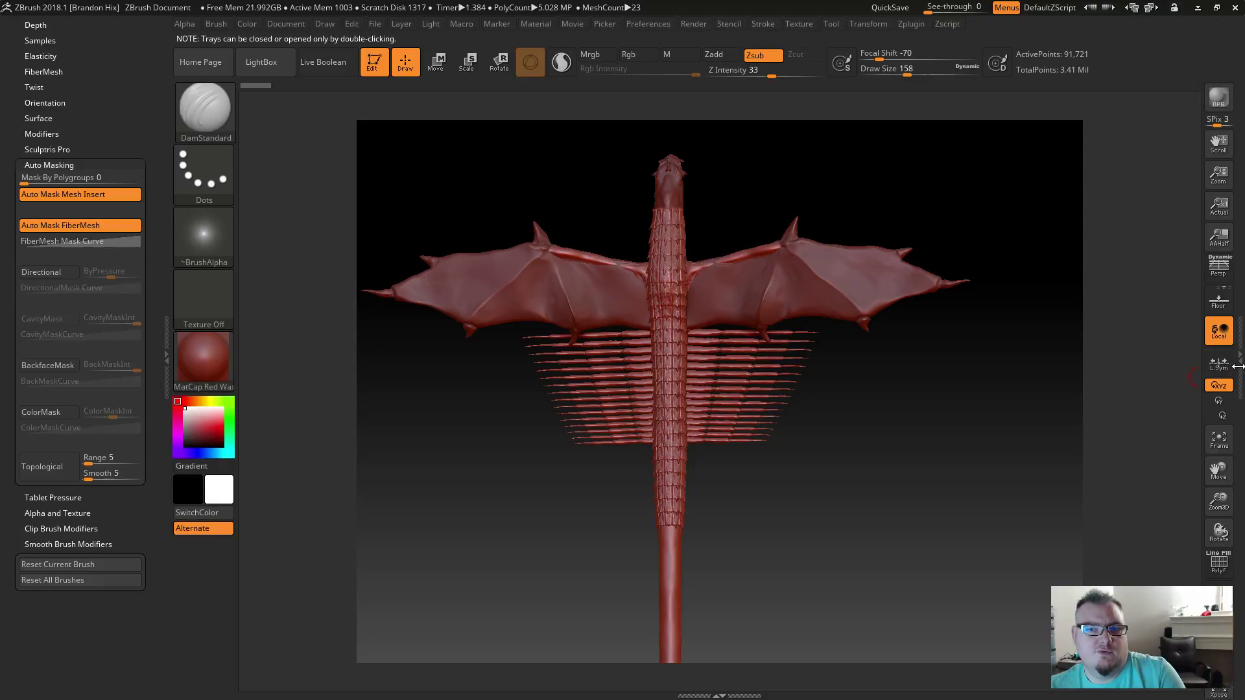
drag(844, 447, 911, 510)
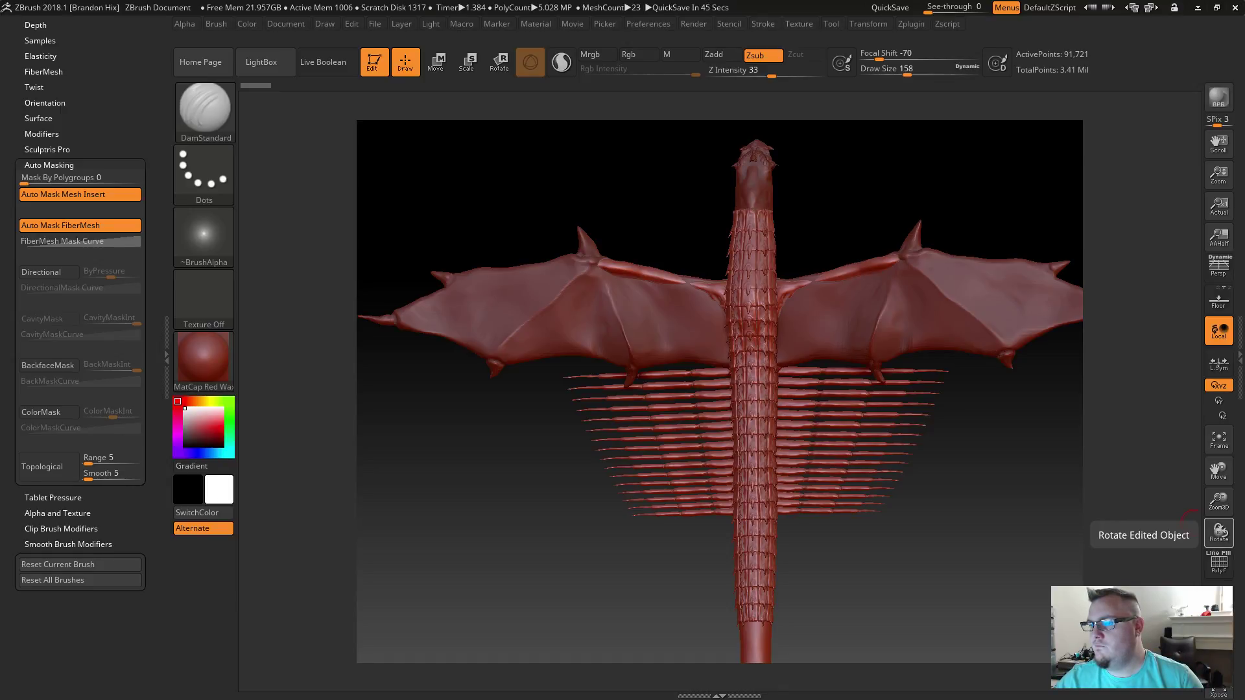
Step: Switch to File Explorer, open Scene_WIP_019_cc from The Atlantean Amulet's test renders folder, and view the image maximized
key(alt+Tab)
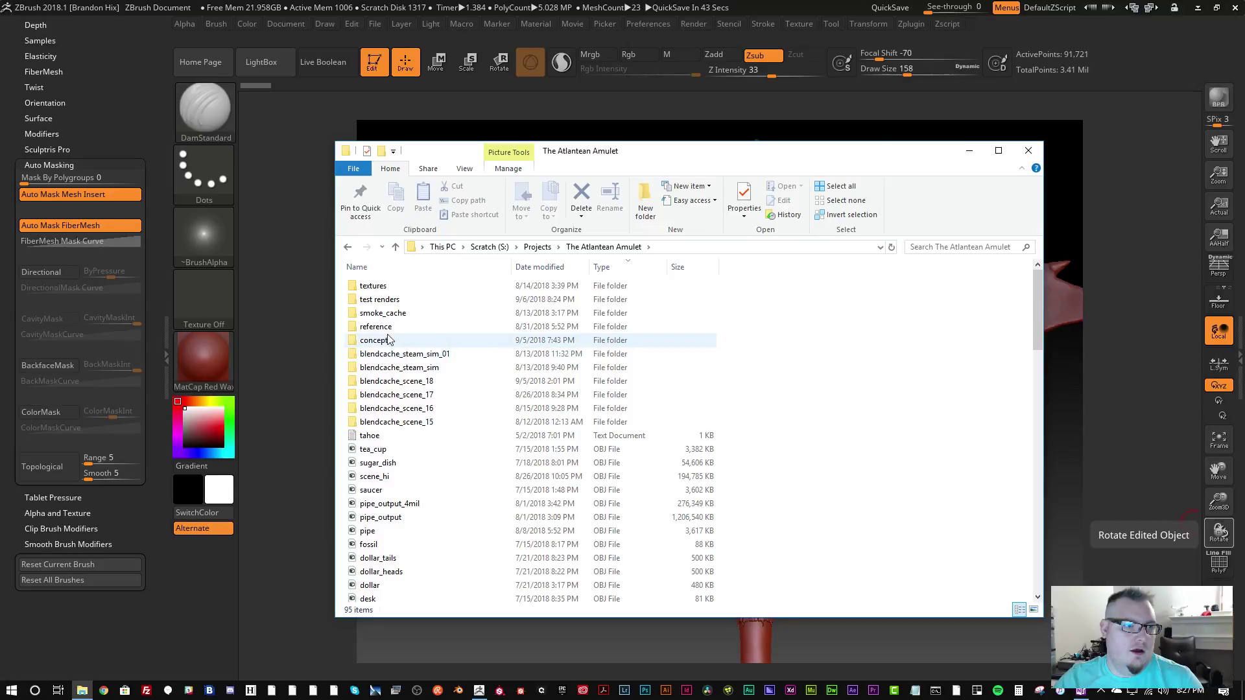
double_click(379, 300)
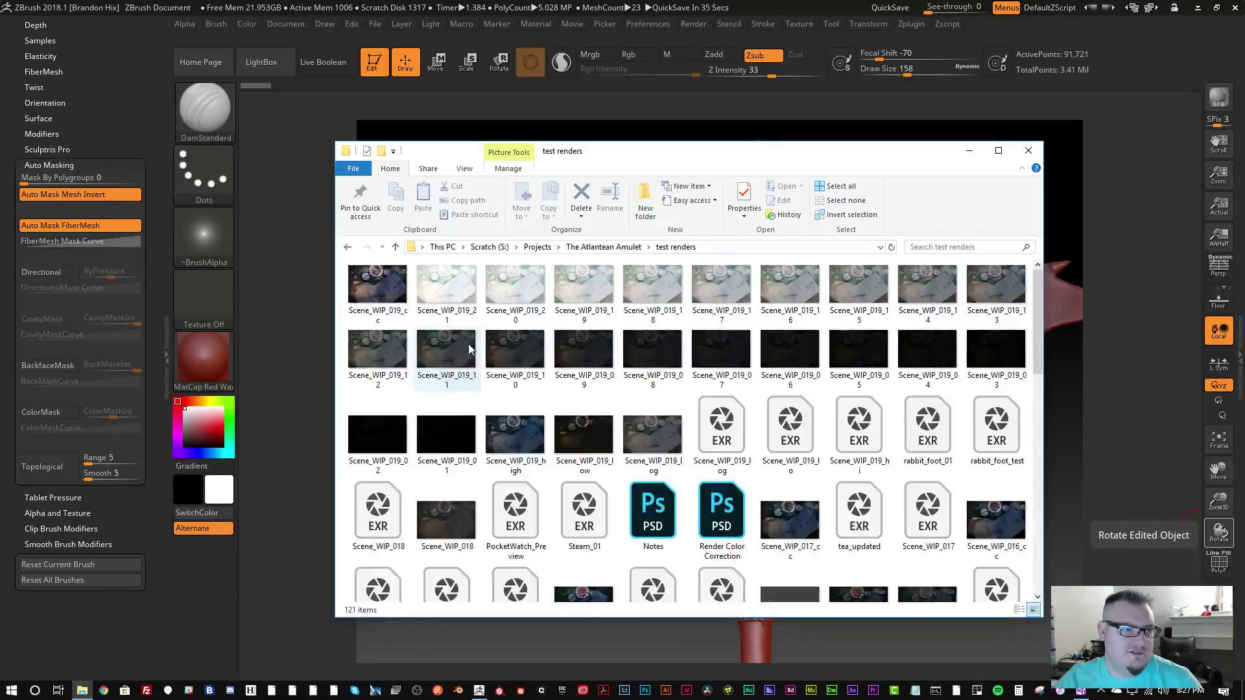
click(380, 293)
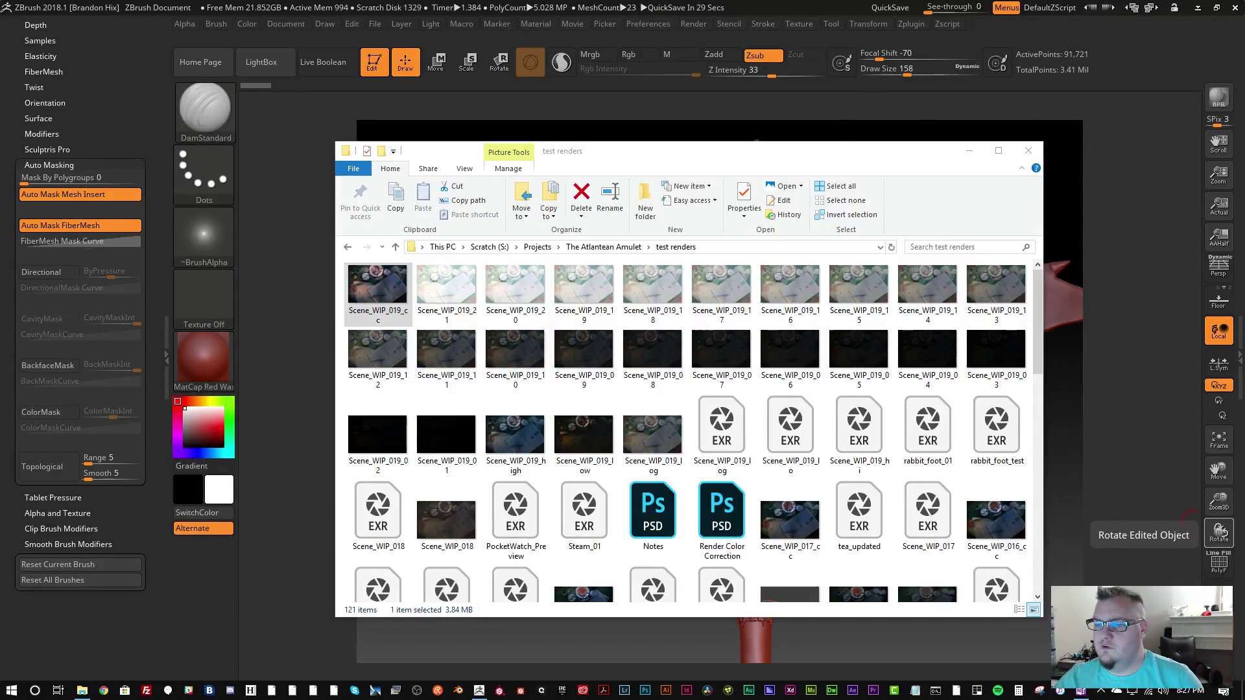
key(Return)
double_click(560, 119)
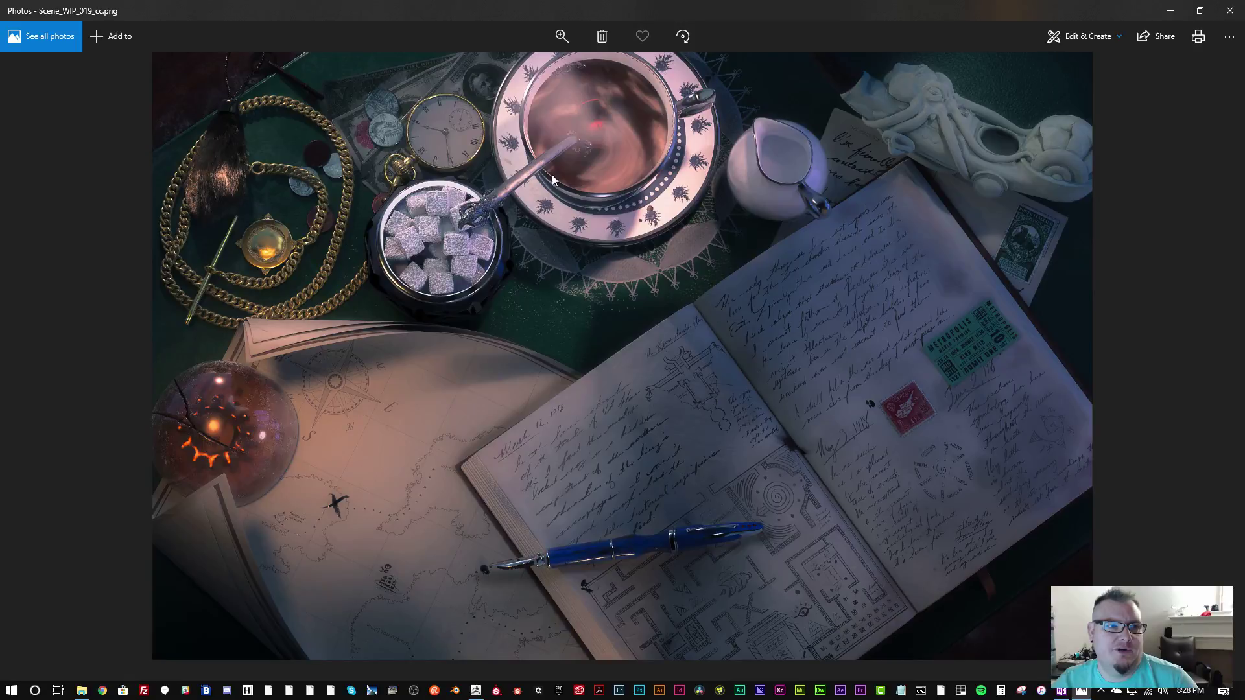
Step: Examine the desk render up close, including the gold chain, sugar bowl, teacup, map, journal and pen, and return to the full image
scroll(553, 378, up, 3)
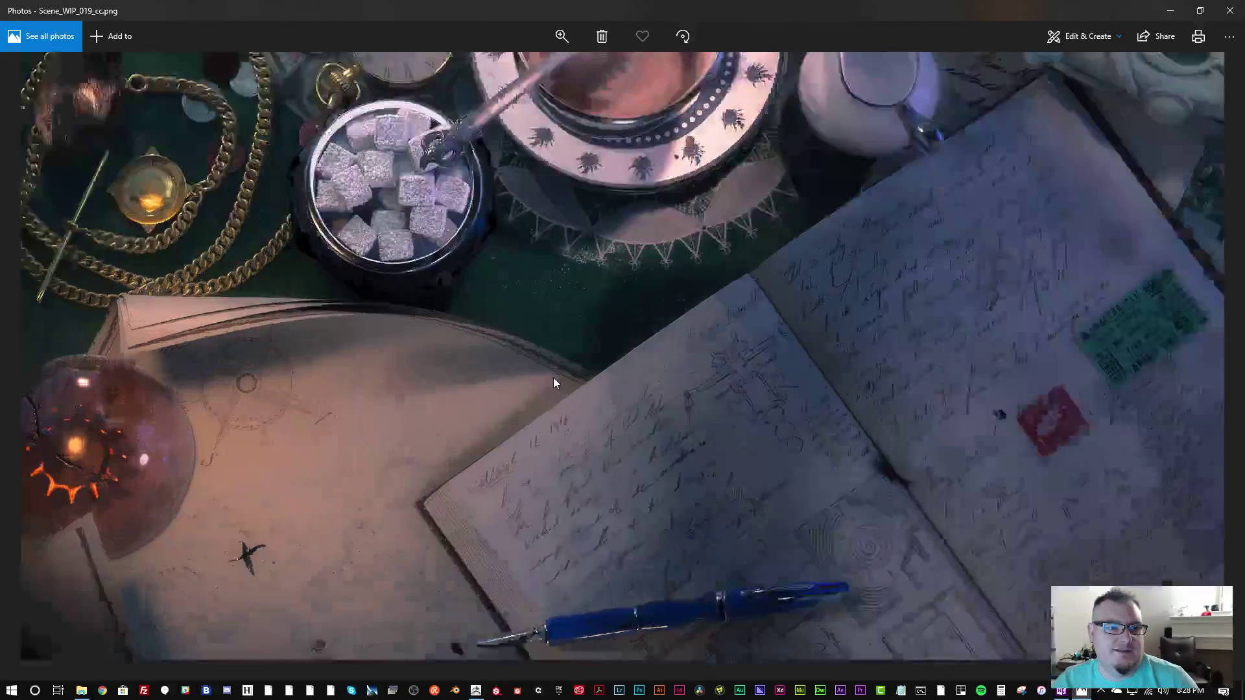
drag(484, 330, 856, 492)
scroll(758, 144, down, 2)
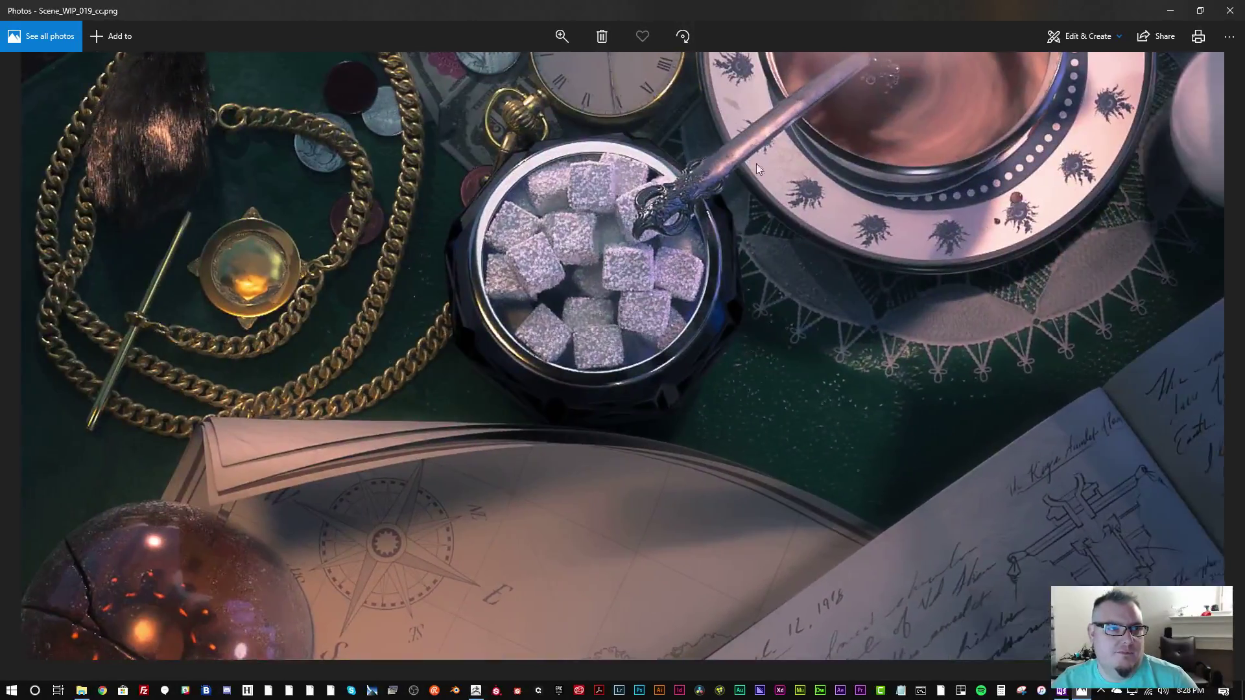
drag(759, 144, 702, 321)
scroll(891, 310, up, 2)
drag(789, 385, 838, 150)
drag(572, 559, 456, 411)
scroll(863, 429, down, 2)
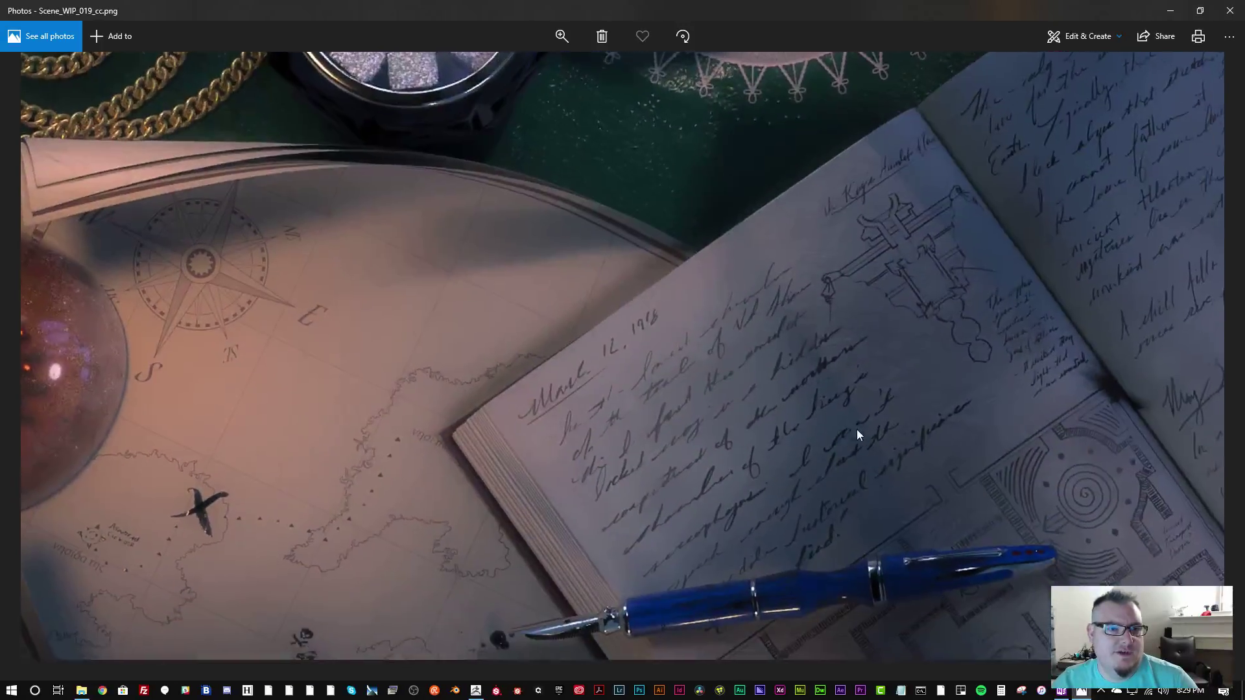
scroll(619, 328, up, 2)
drag(620, 328, 566, 453)
scroll(707, 344, down, 3)
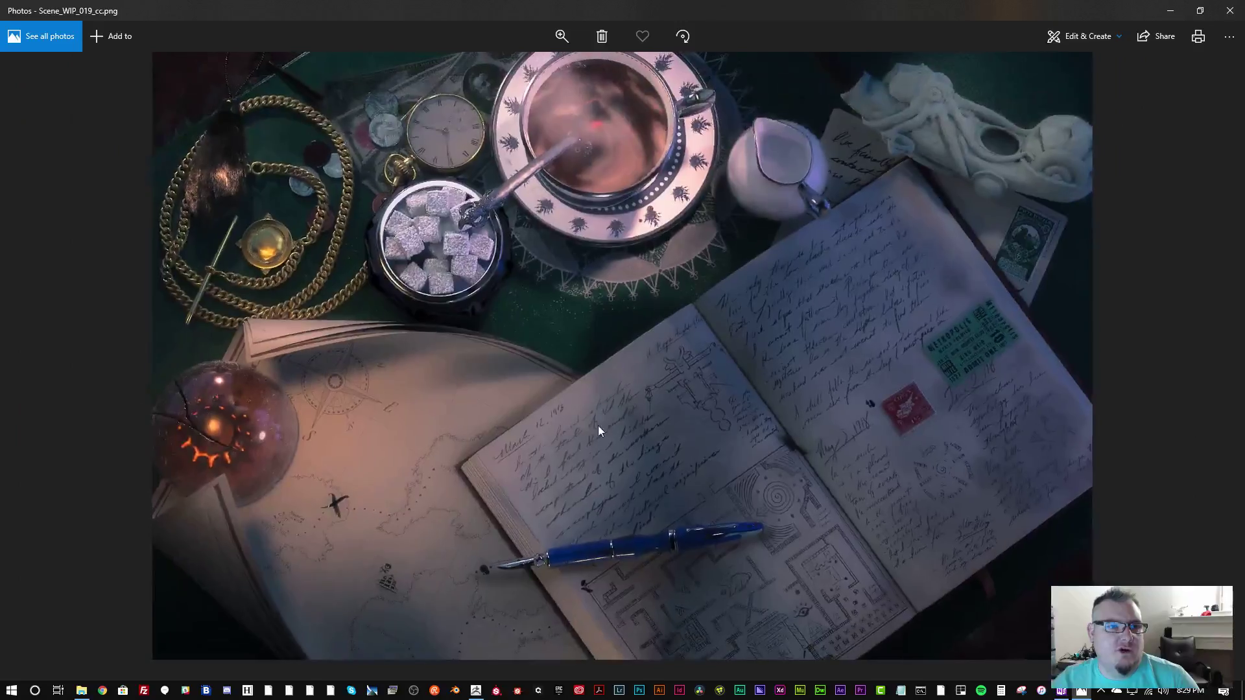
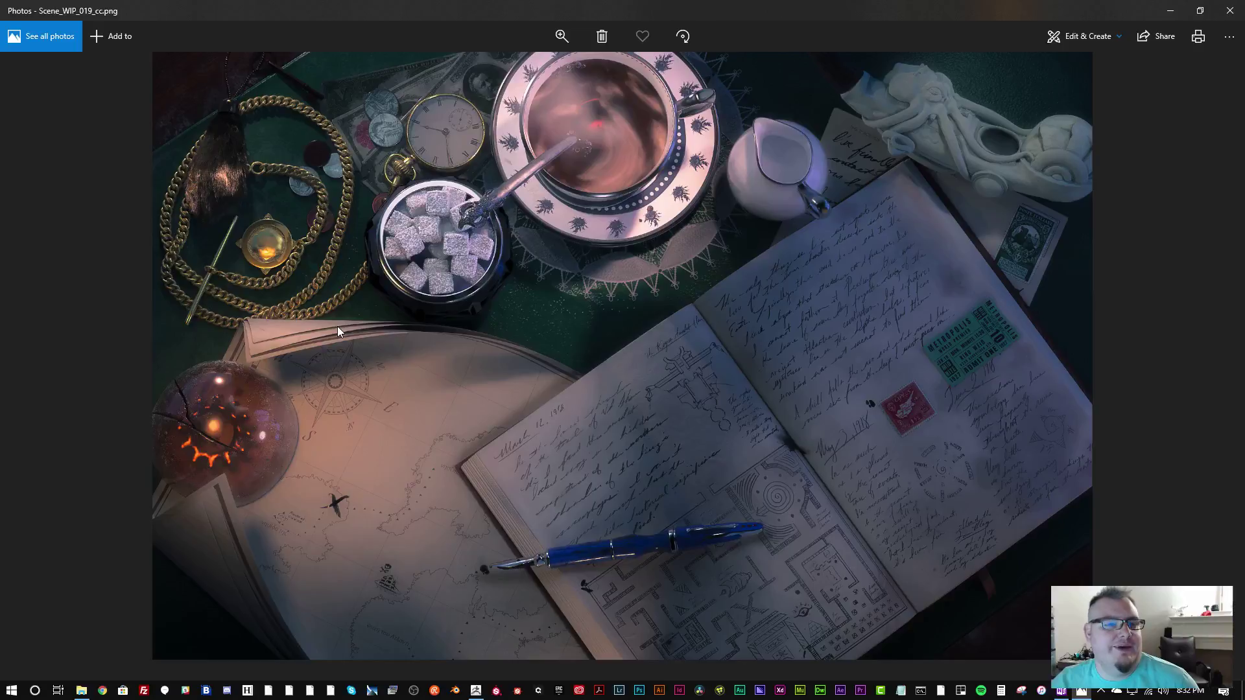
Step: Leave the image and the test renders folder, return to ZBrush, and review the dragon from above and from underneath
key(super+Down)
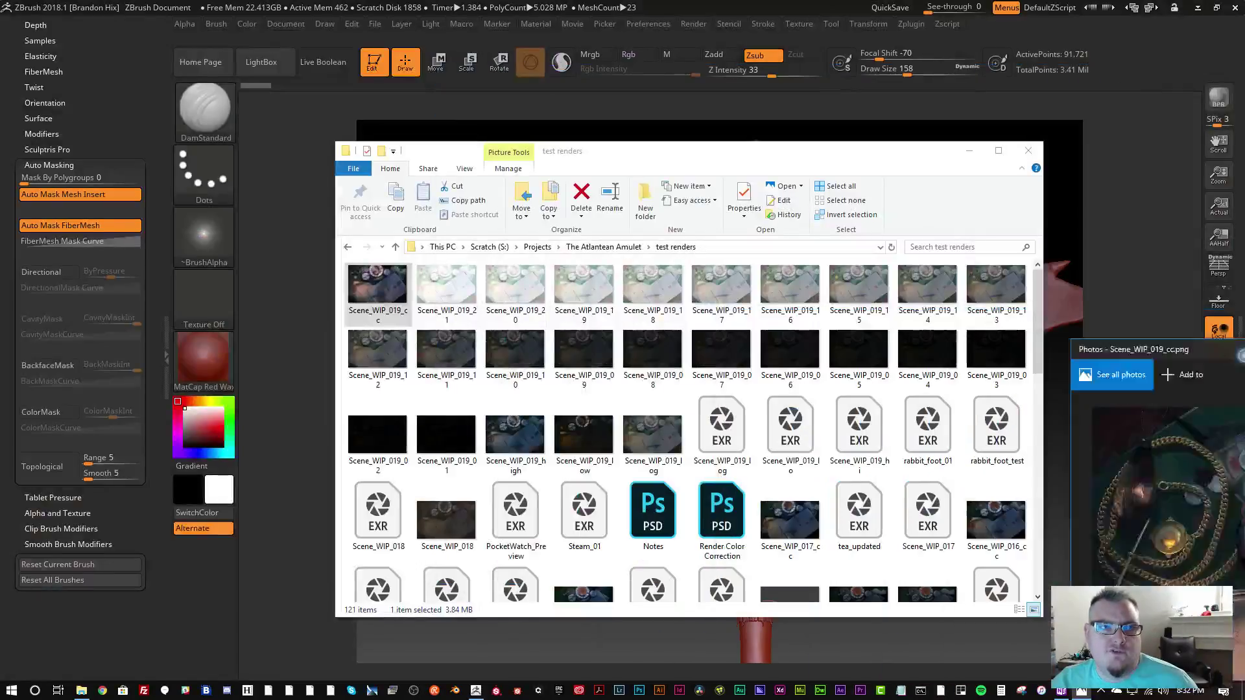
key(super+Down)
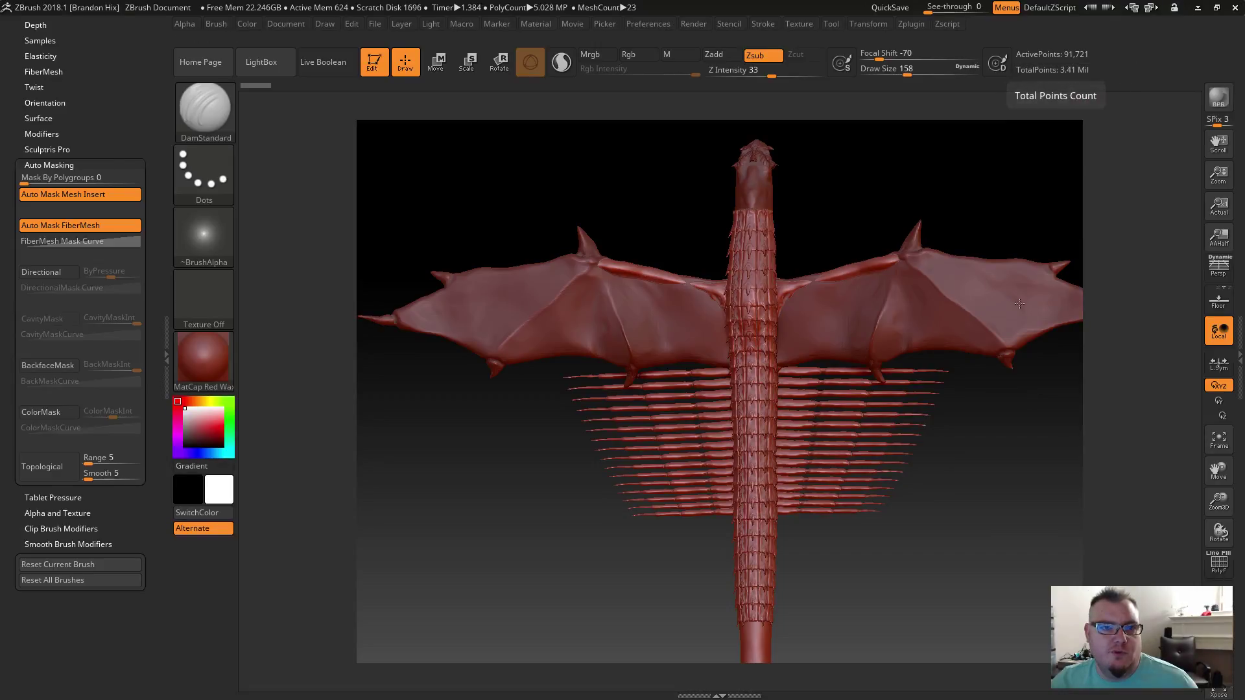
drag(901, 570, 908, 540)
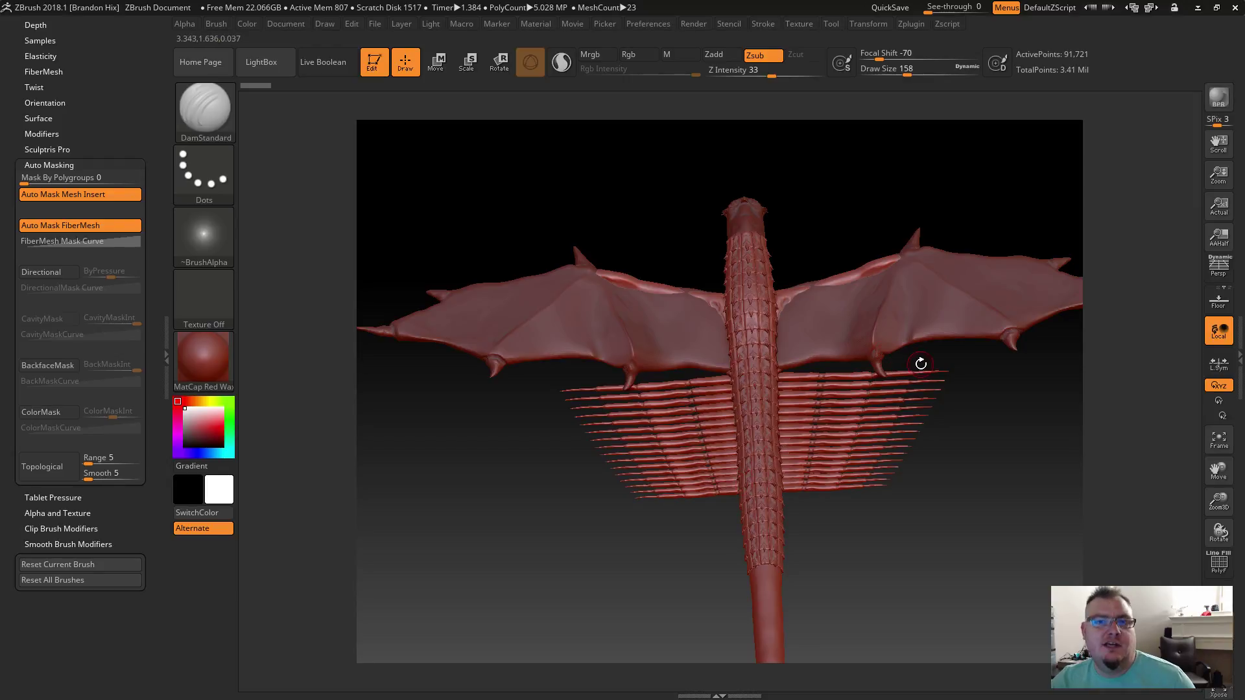
mouse_move(1073, 90)
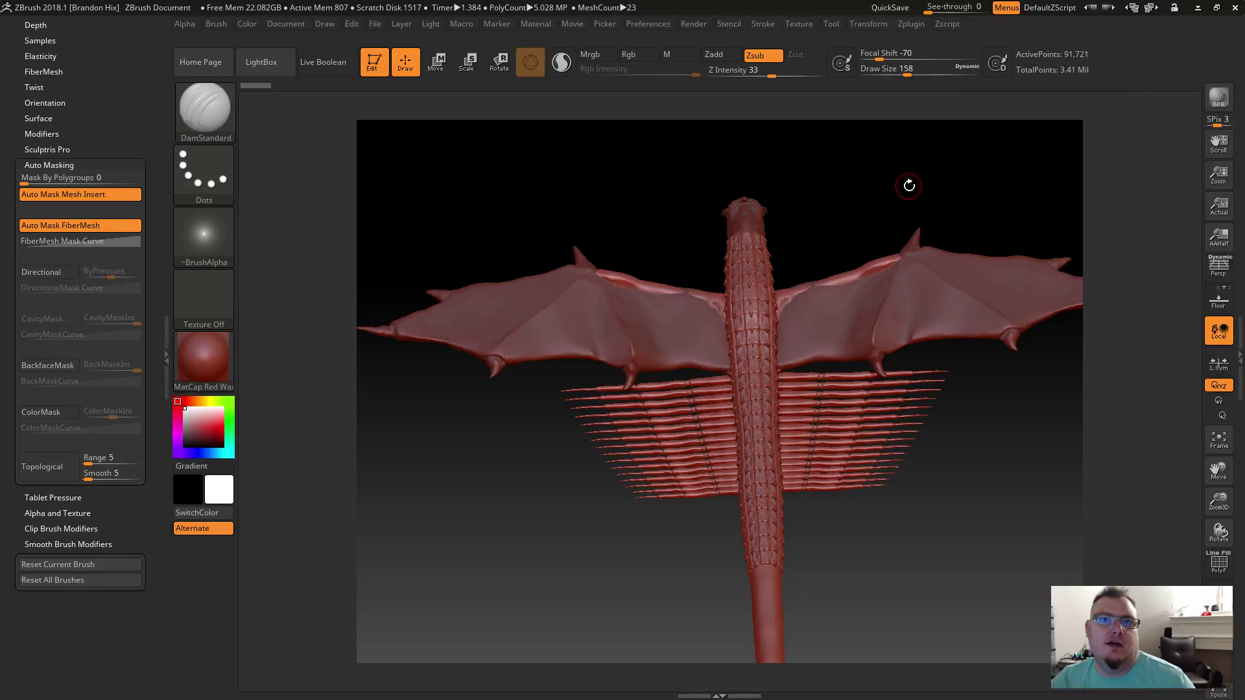
drag(856, 214, 847, 240)
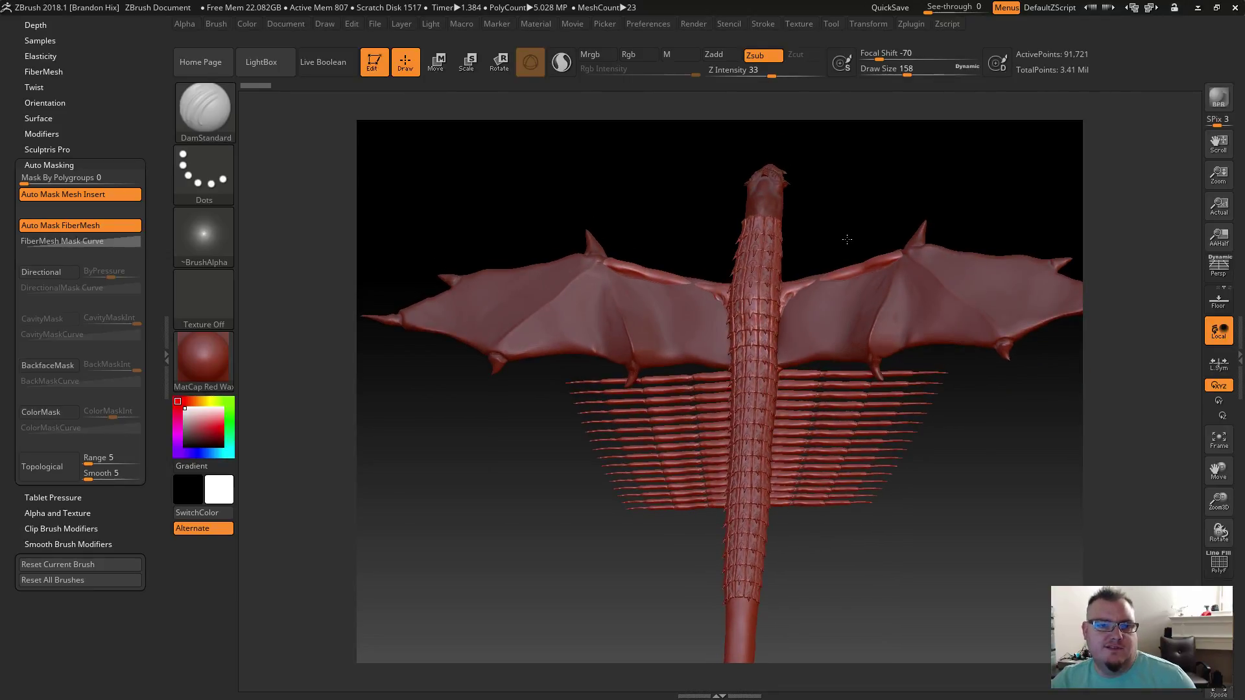
drag(847, 239, 859, 232)
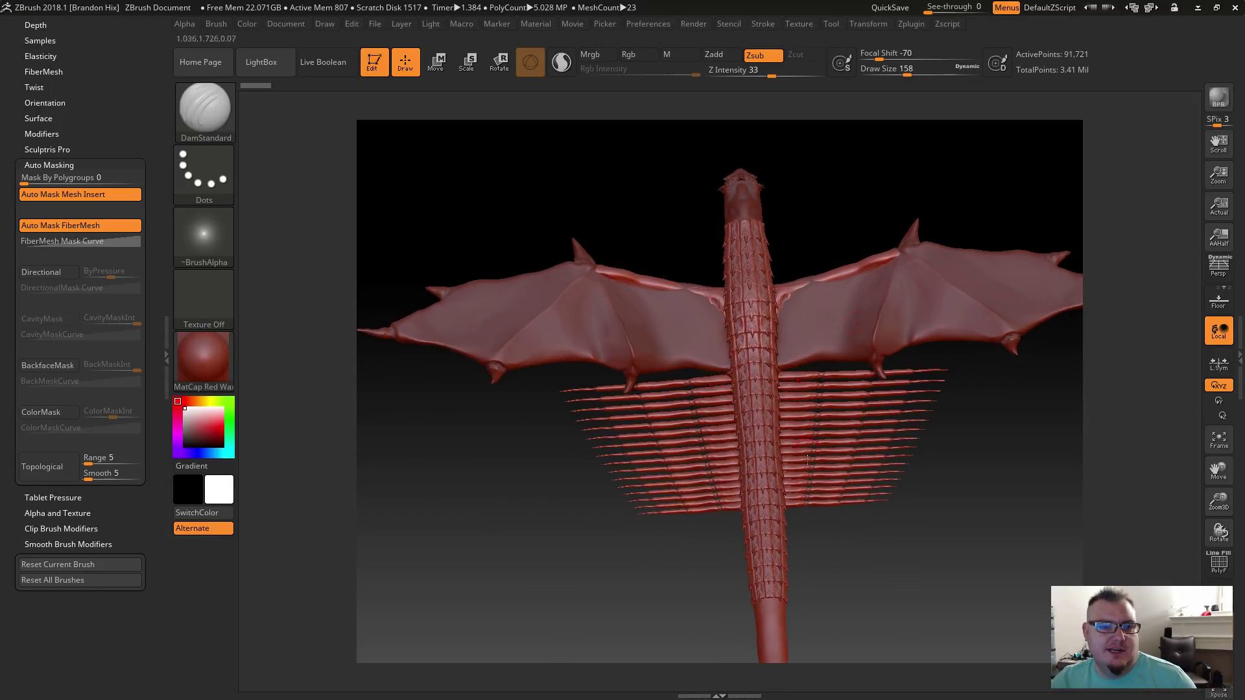
drag(706, 568, 814, 481)
shift+drag(828, 205, 658, 229)
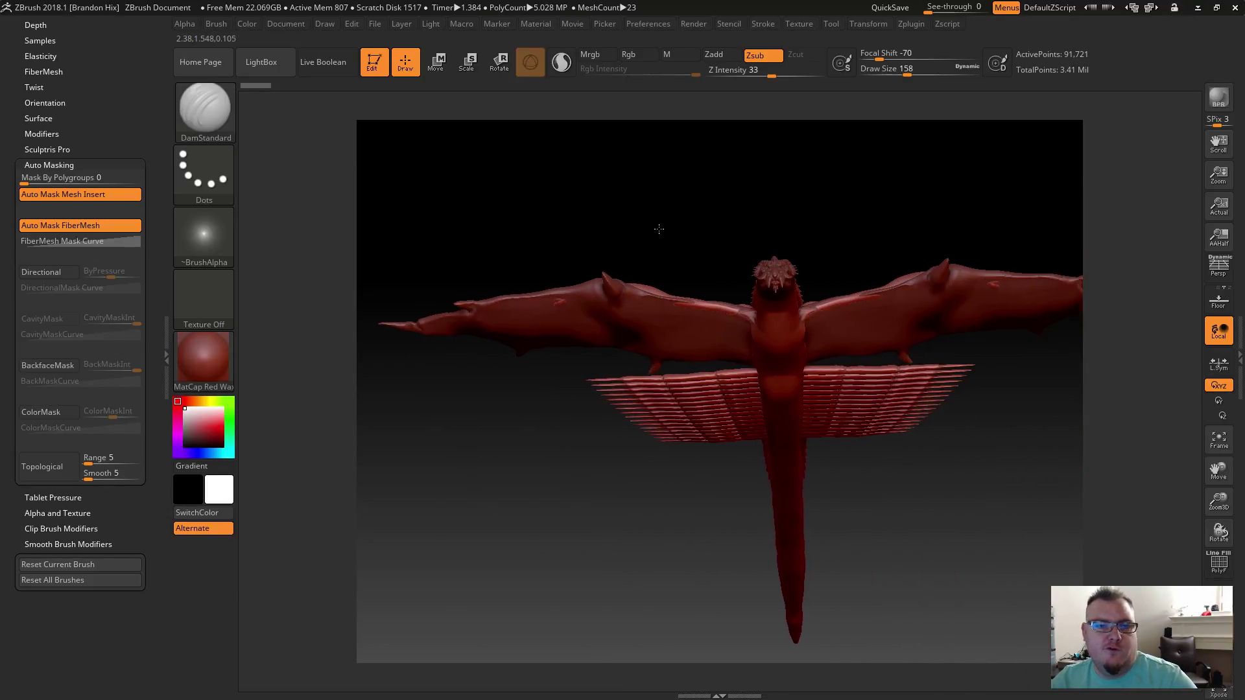
Step: Hide the Skin_ZSphere3 subtool to expose the wrinkled wings beneath, and view the whole dragon from above
click(1236, 349)
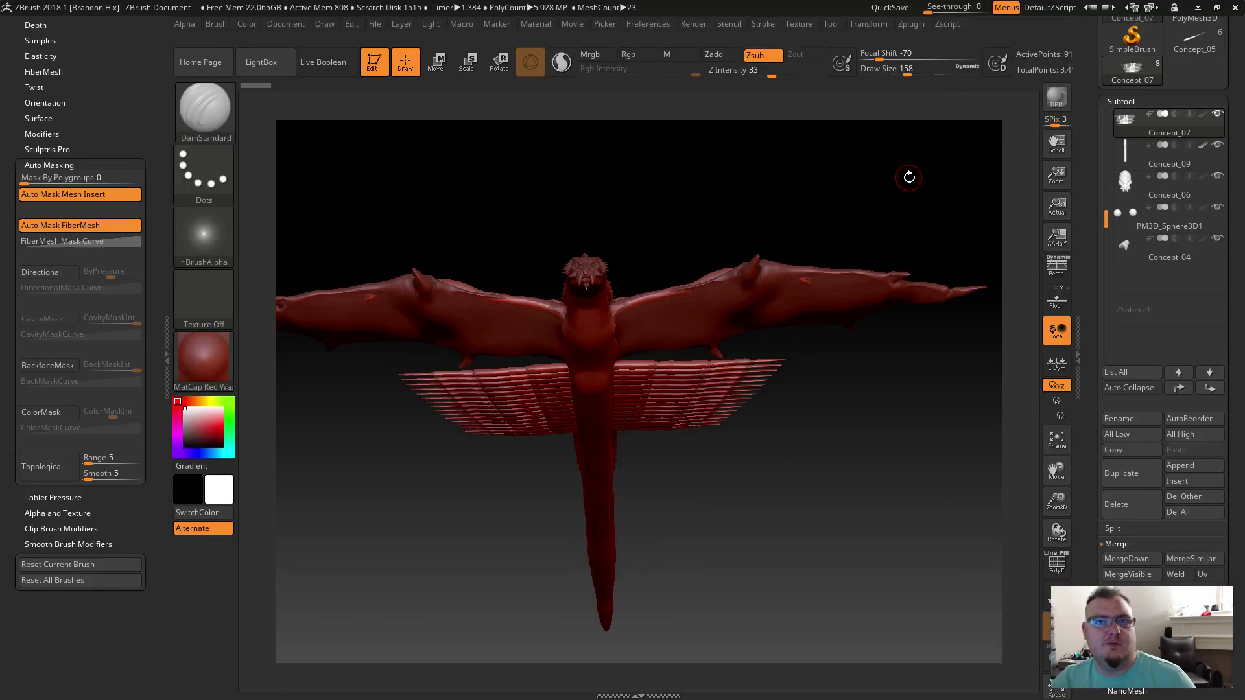
drag(883, 183, 881, 196)
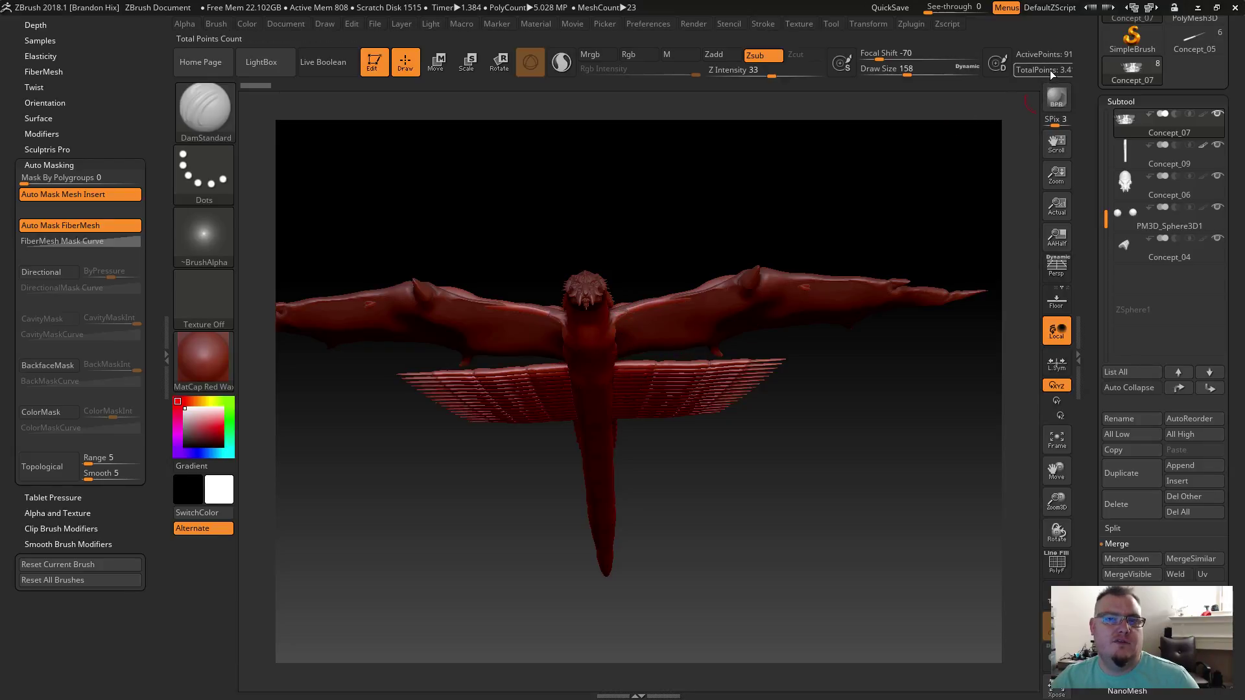
mouse_move(1116, 258)
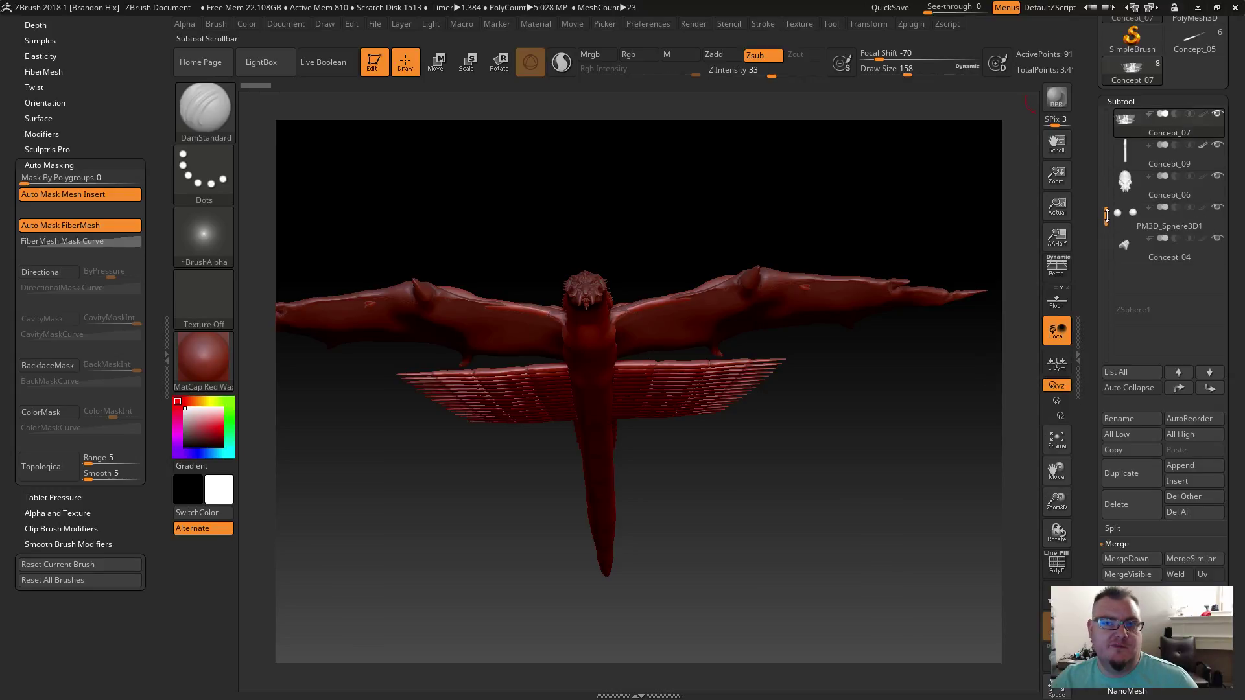
drag(1105, 185, 1105, 144)
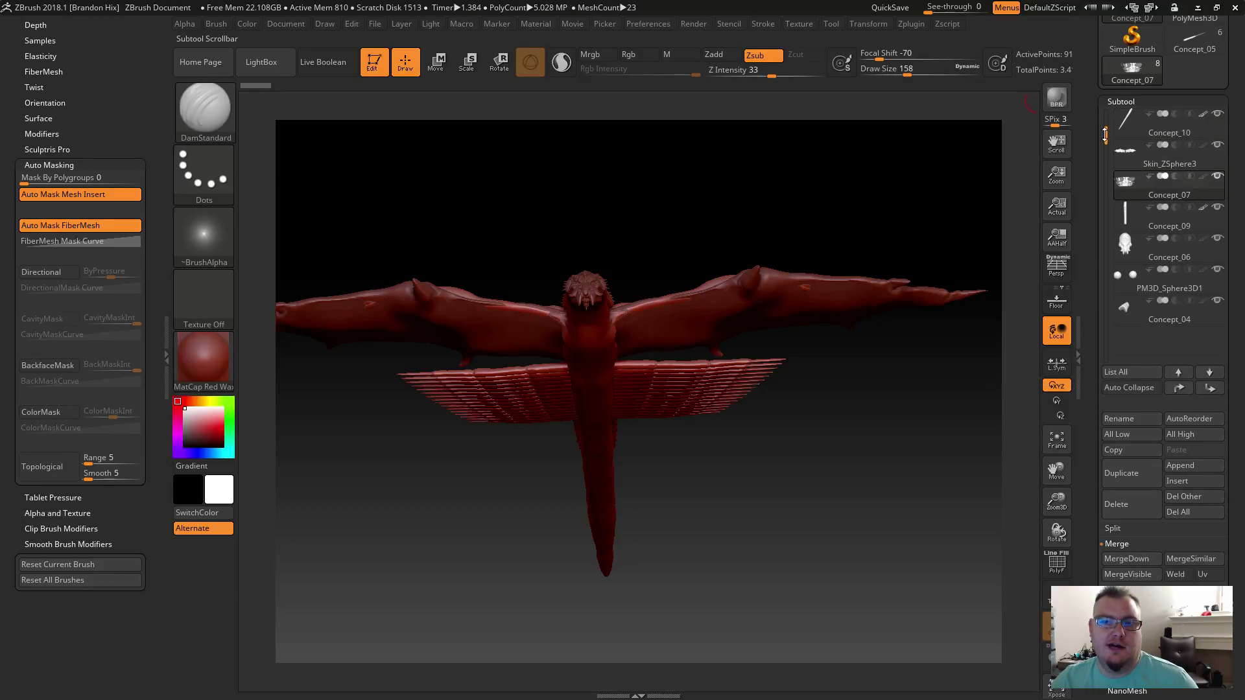
mouse_move(1181, 211)
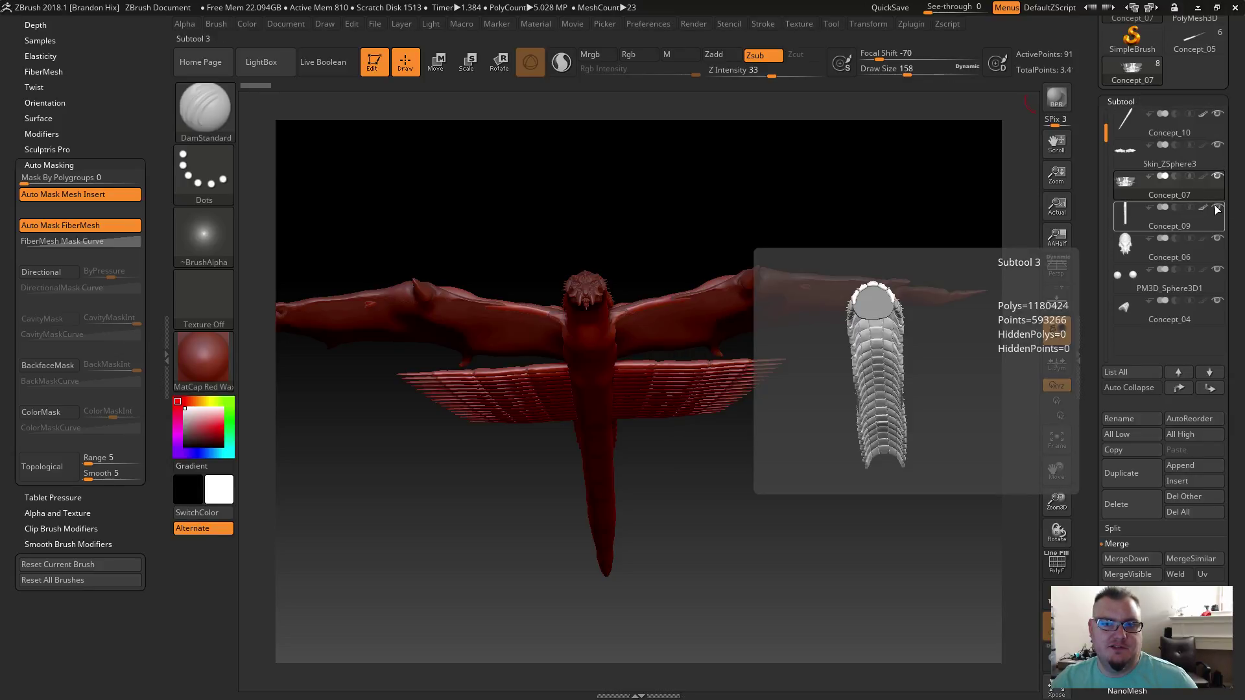
click(1218, 145)
drag(1106, 133, 1107, 104)
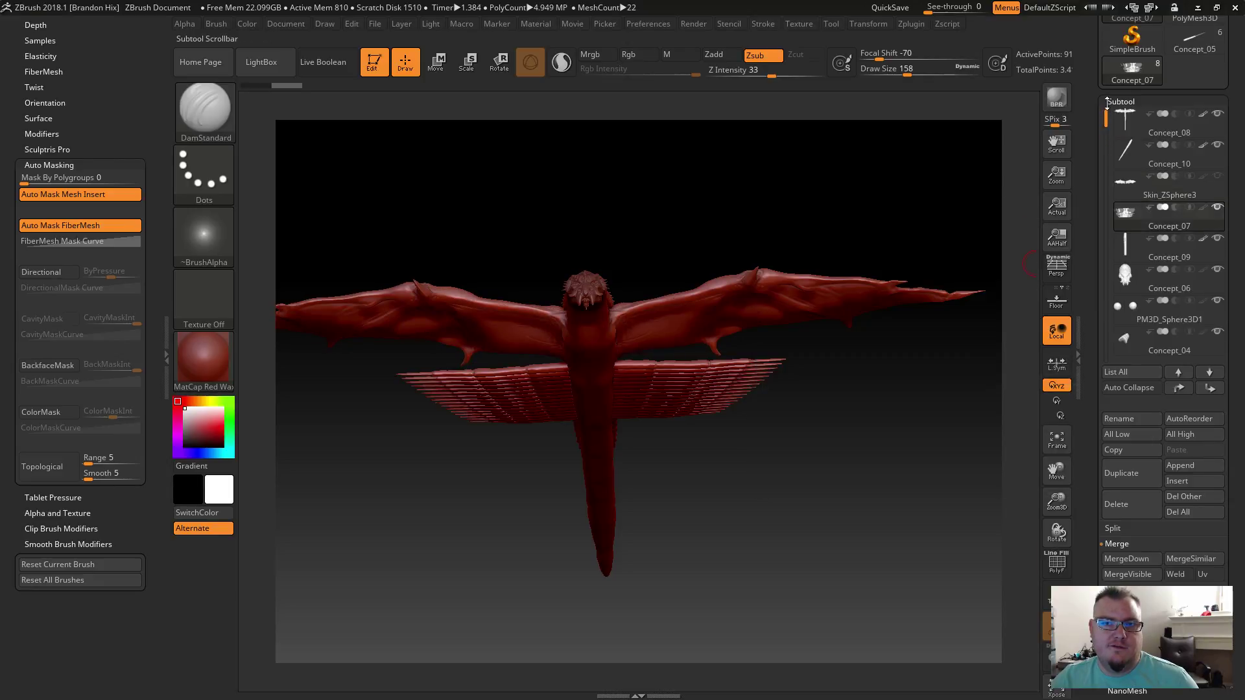
drag(799, 436, 888, 493)
drag(720, 214, 761, 238)
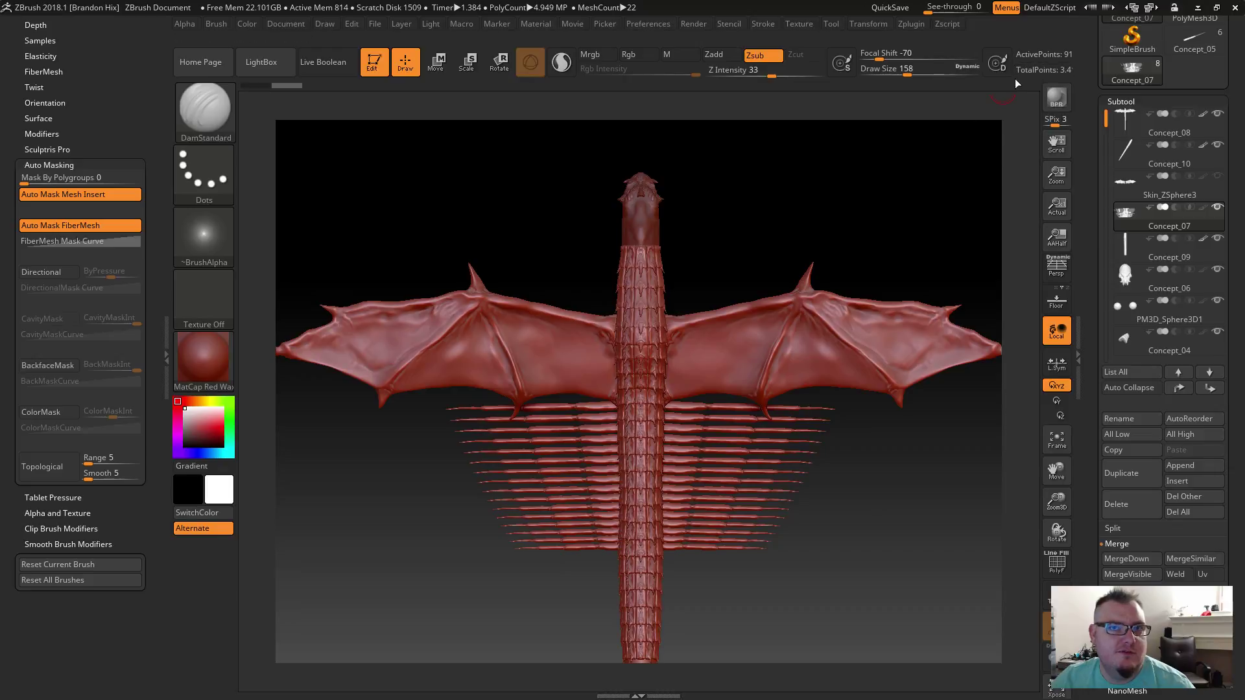
Step: Turn on PolyFrame and compare the meshes of the side spines and the Concept_08 winged body, switching the active subtool between them
key(shift)
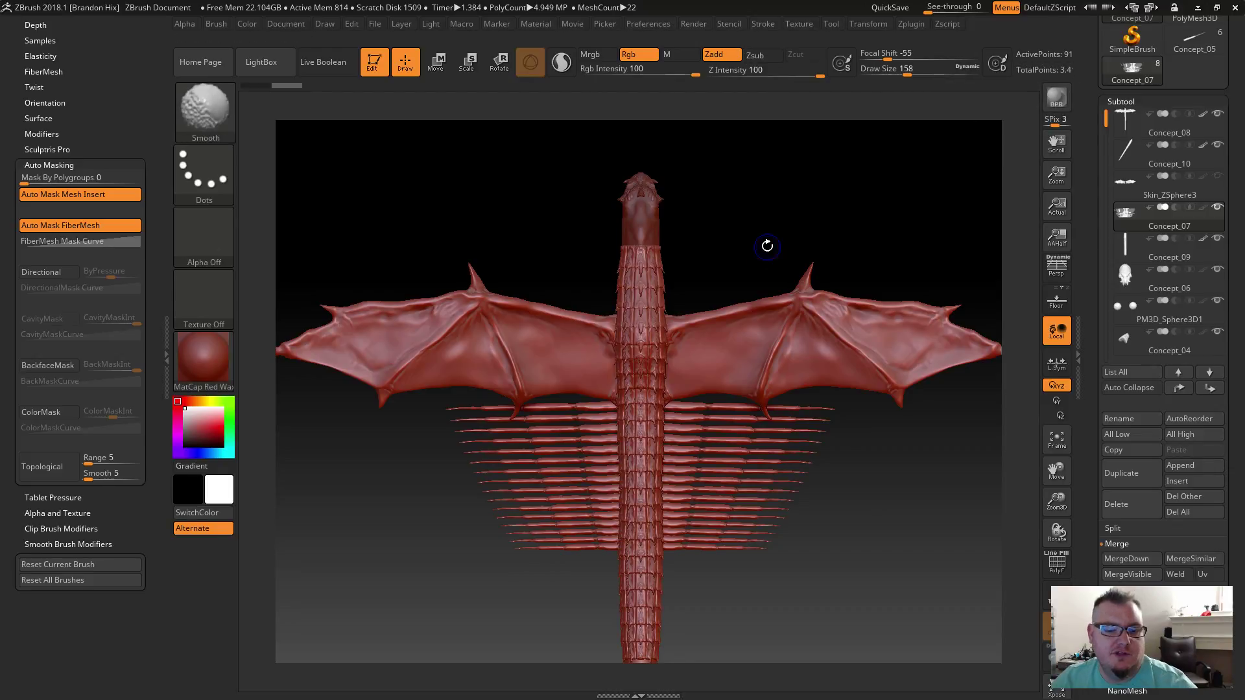
key(shift+f)
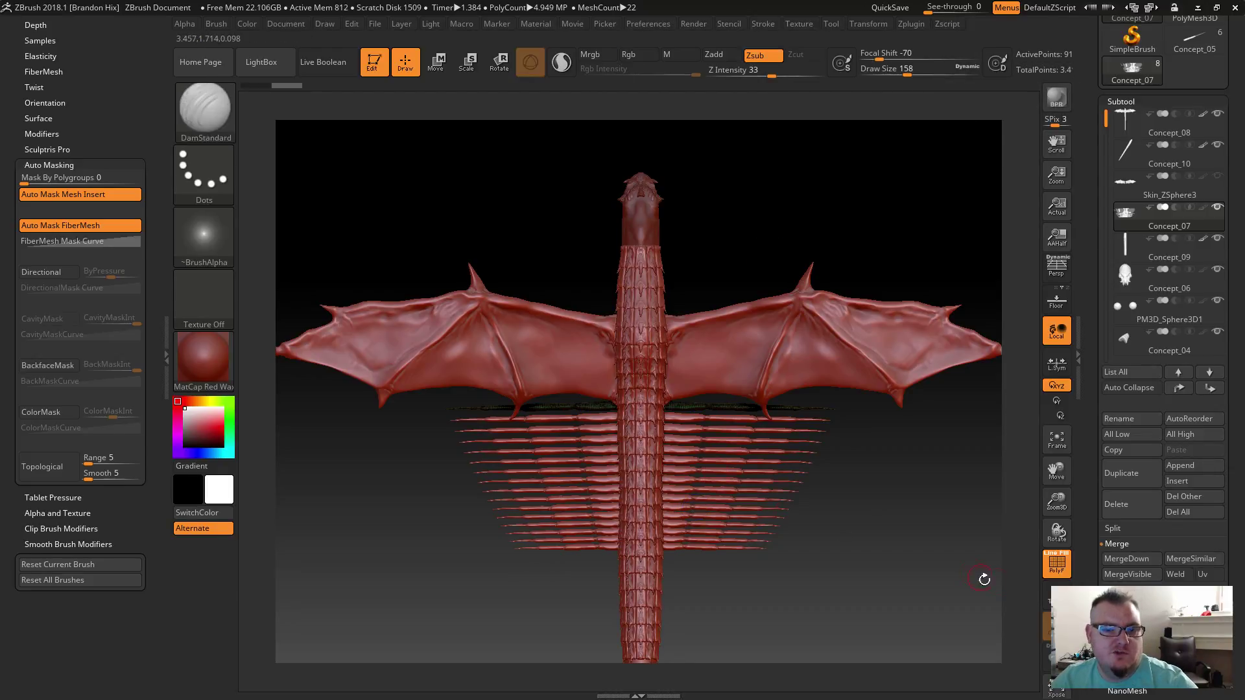
ctrl+right_drag(909, 483, 952, 550)
ctrl+right_drag(681, 383, 699, 408)
right_drag(618, 400, 647, 413)
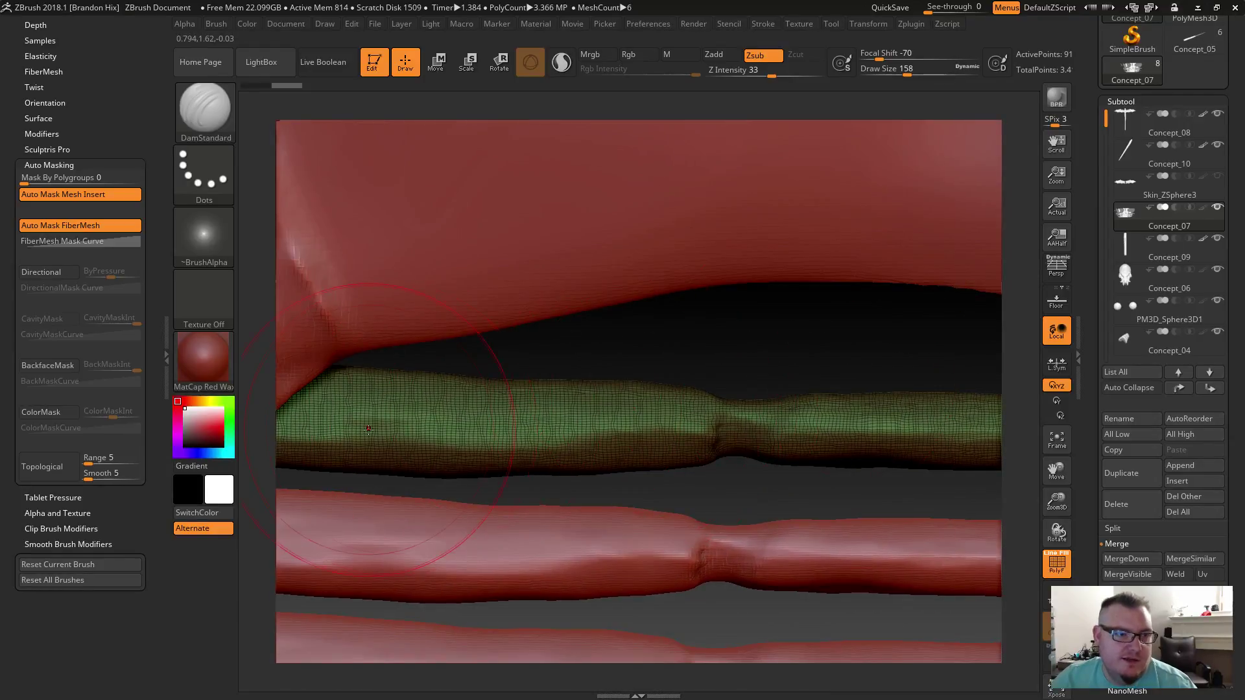
right_drag(814, 341, 794, 310)
alt+click(794, 309)
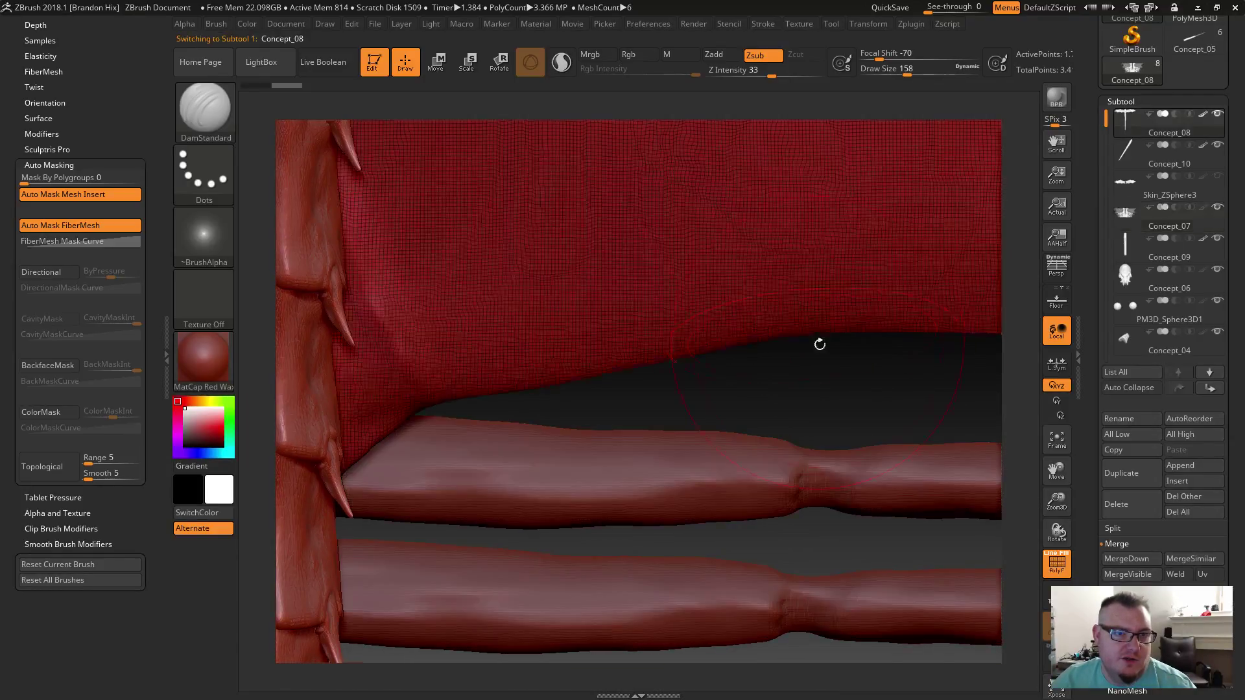
right_drag(859, 380, 602, 374)
alt+click(641, 415)
right_drag(714, 423, 1013, 433)
ctrl+right_drag(339, 428, 96, 411)
alt+click(720, 292)
Step: Make the dragon's head, Concept_06, the active subtool and frame it to examine its wireframe
drag(556, 139, 506, 652)
alt+drag(598, 439, 613, 571)
mouse_move(585, 330)
alt+mouse_down()
mouse_move(547, 518)
mouse_move(679, 360)
alt+mouse_up()
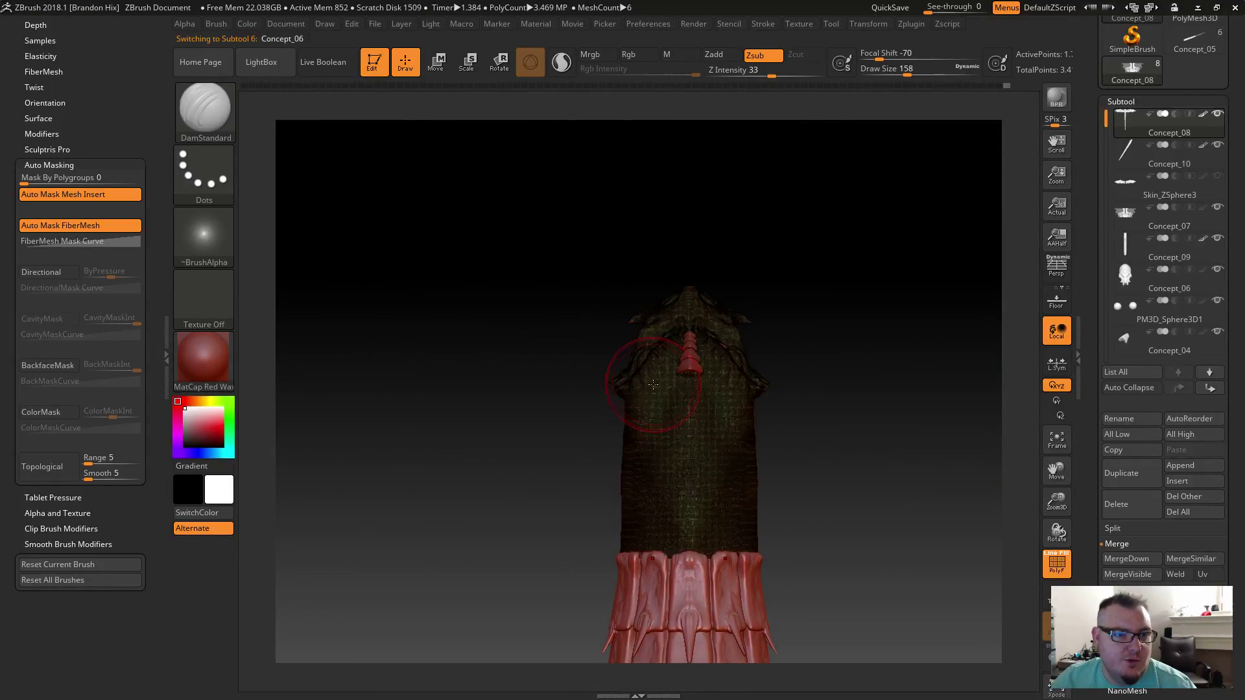
alt+drag(536, 300, 545, 440)
alt+drag(514, 267, 427, 492)
drag(438, 448, 349, 414)
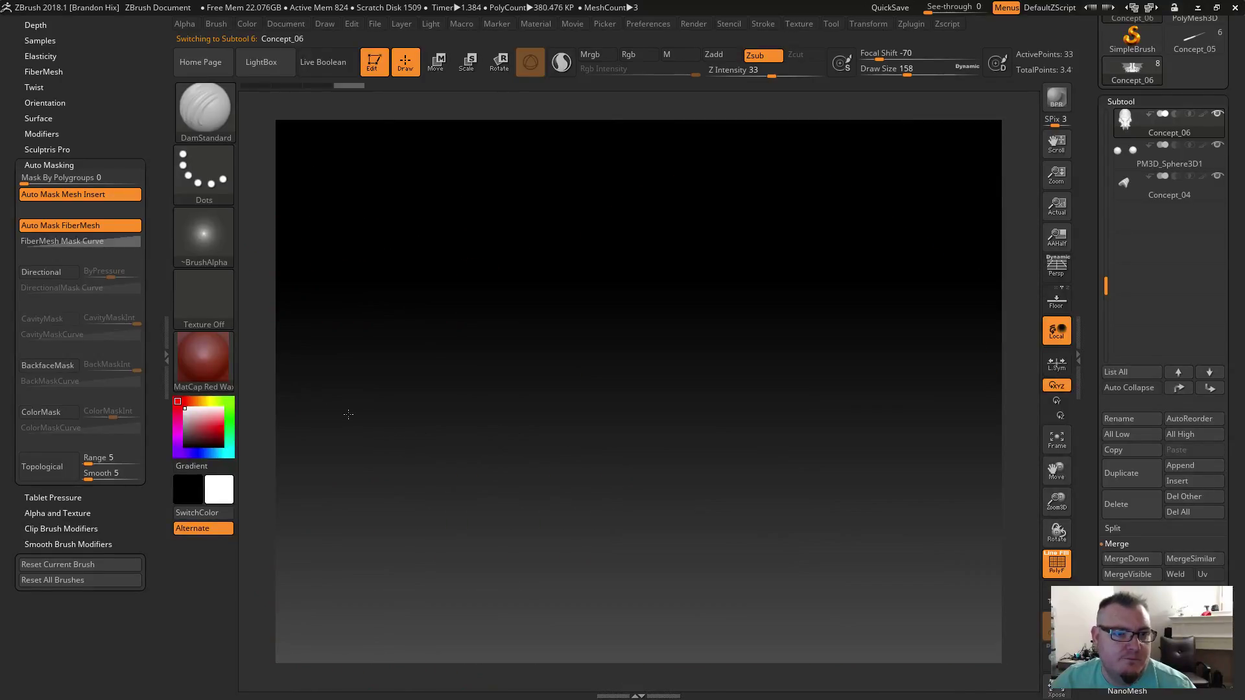
key(f)
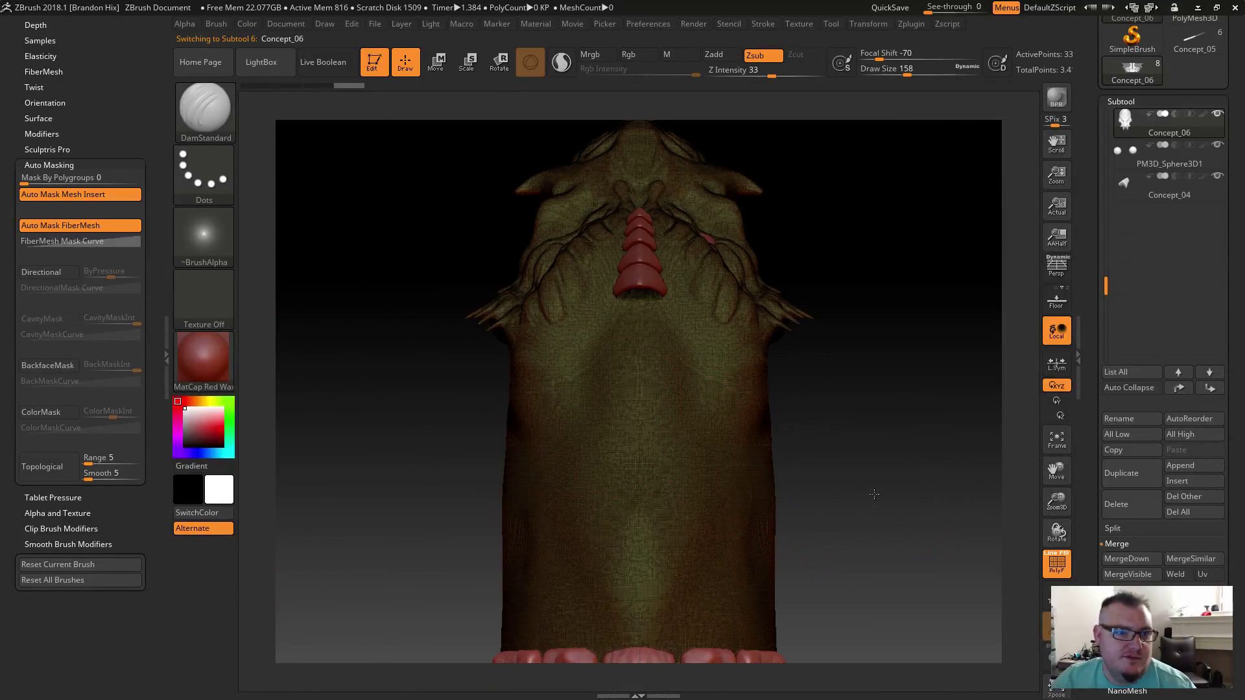
alt+drag(924, 577, 917, 509)
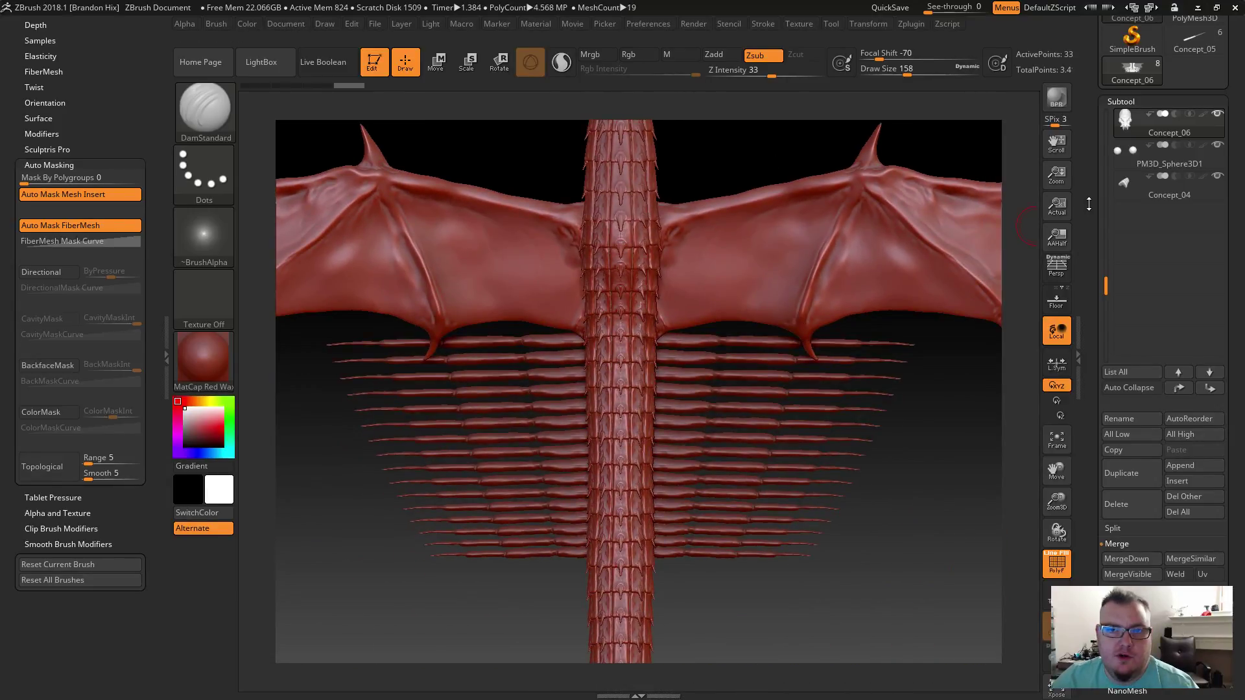
Step: Hide the Concept_10, Concept_06 and Concept_09 subtools to strip the head and body scales from the dragon
drag(1099, 274, 1113, 107)
mouse_move(1149, 154)
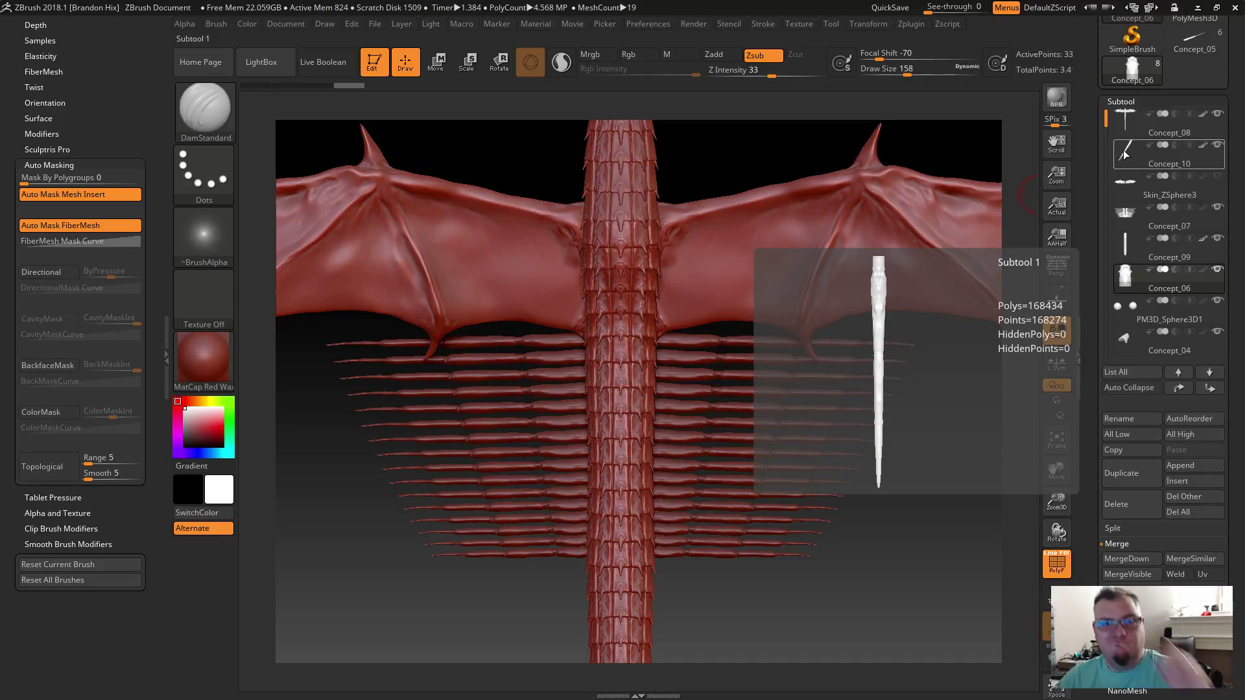
mouse_move(1129, 215)
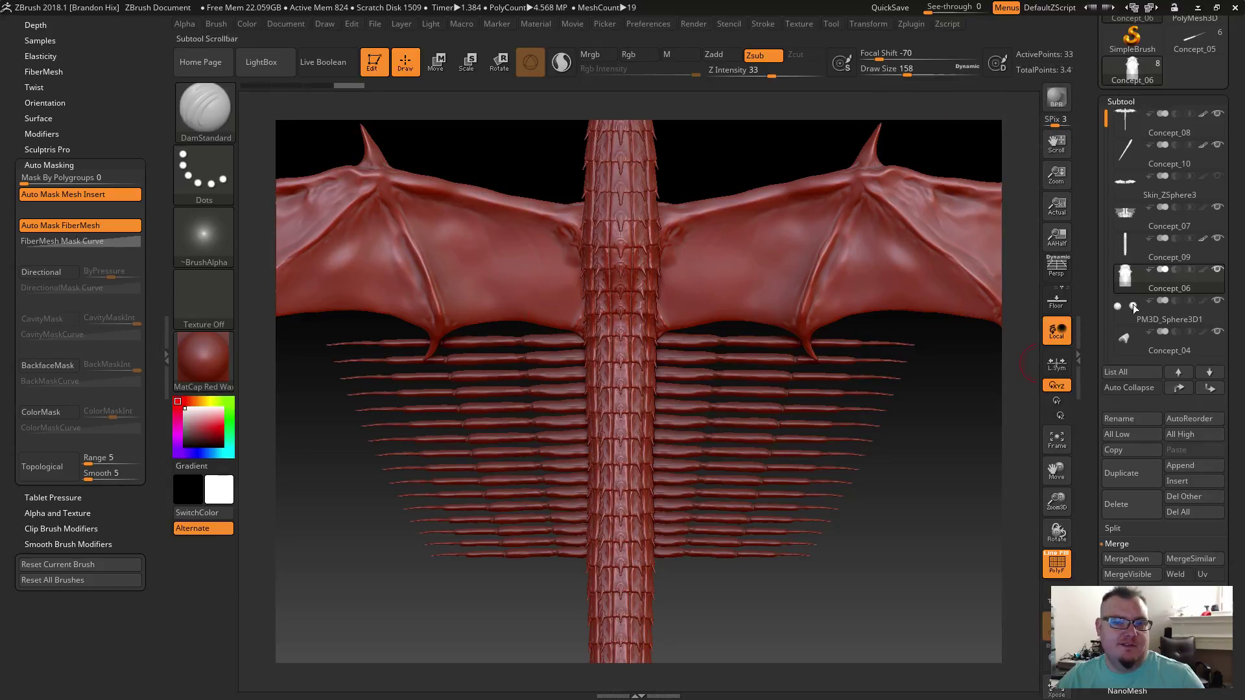
mouse_move(1169, 205)
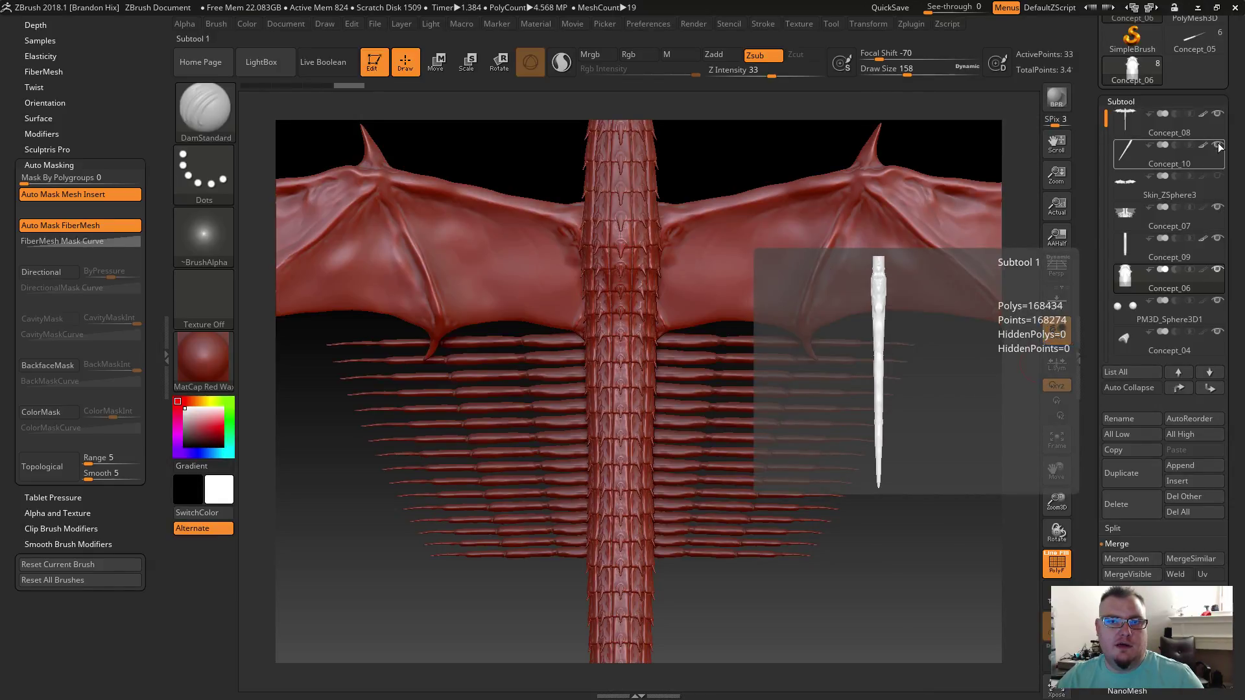
click(1222, 283)
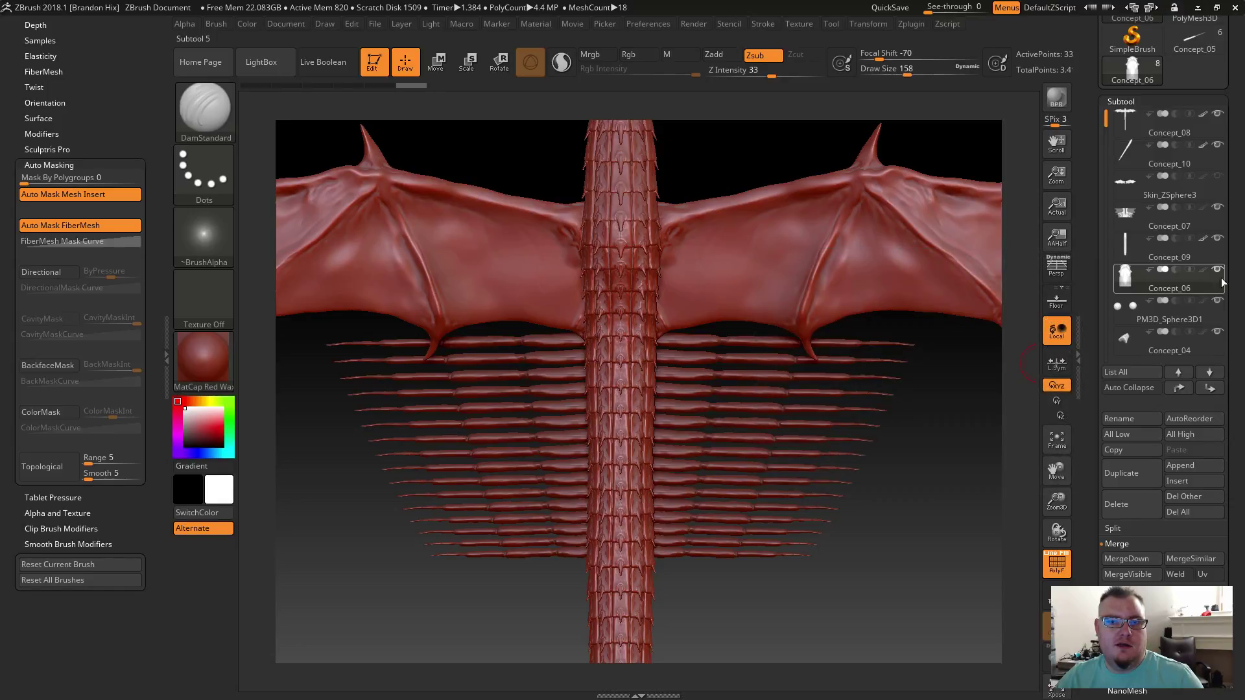
click(1217, 238)
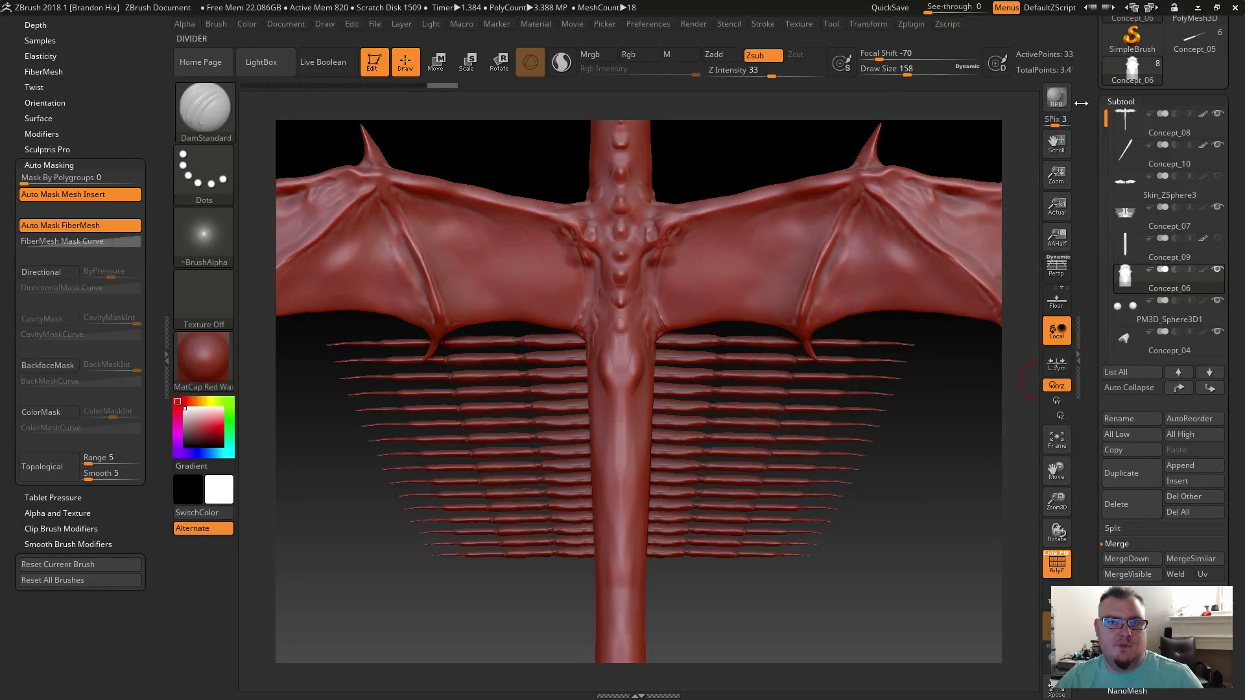
Step: Switch the active subtool to Concept_09 and after that to Concept_07, and view the stripped-down body at an angle
drag(955, 490, 842, 553)
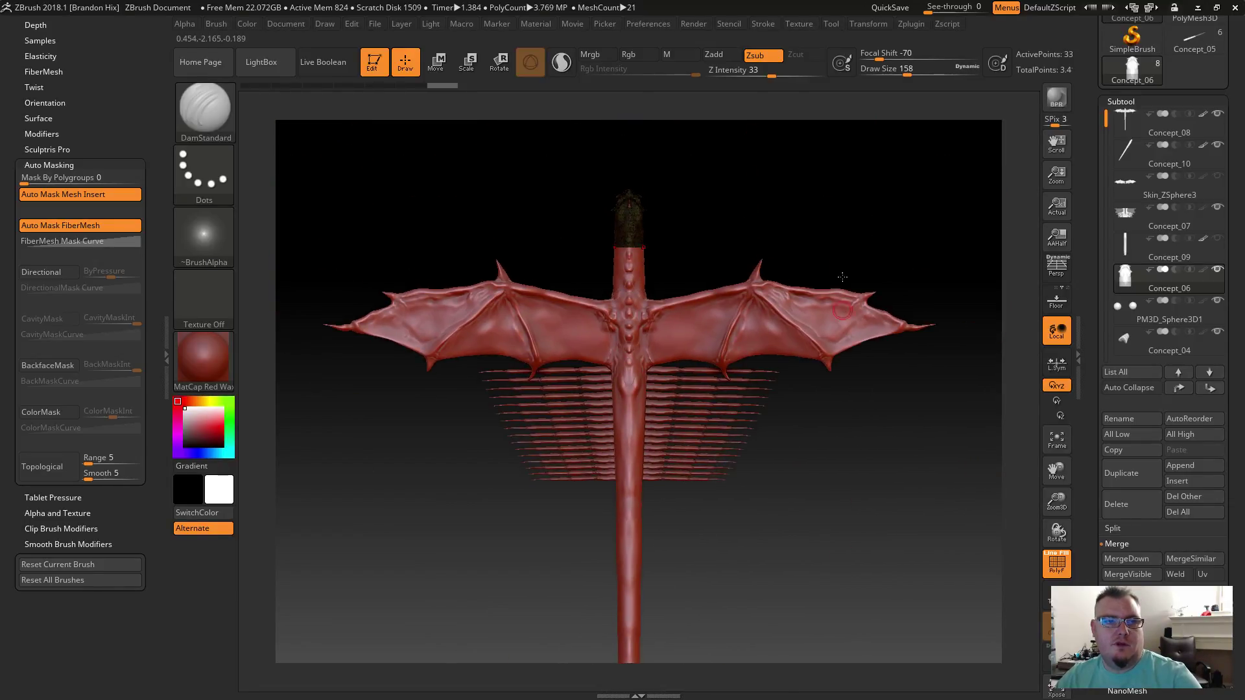
click(1160, 219)
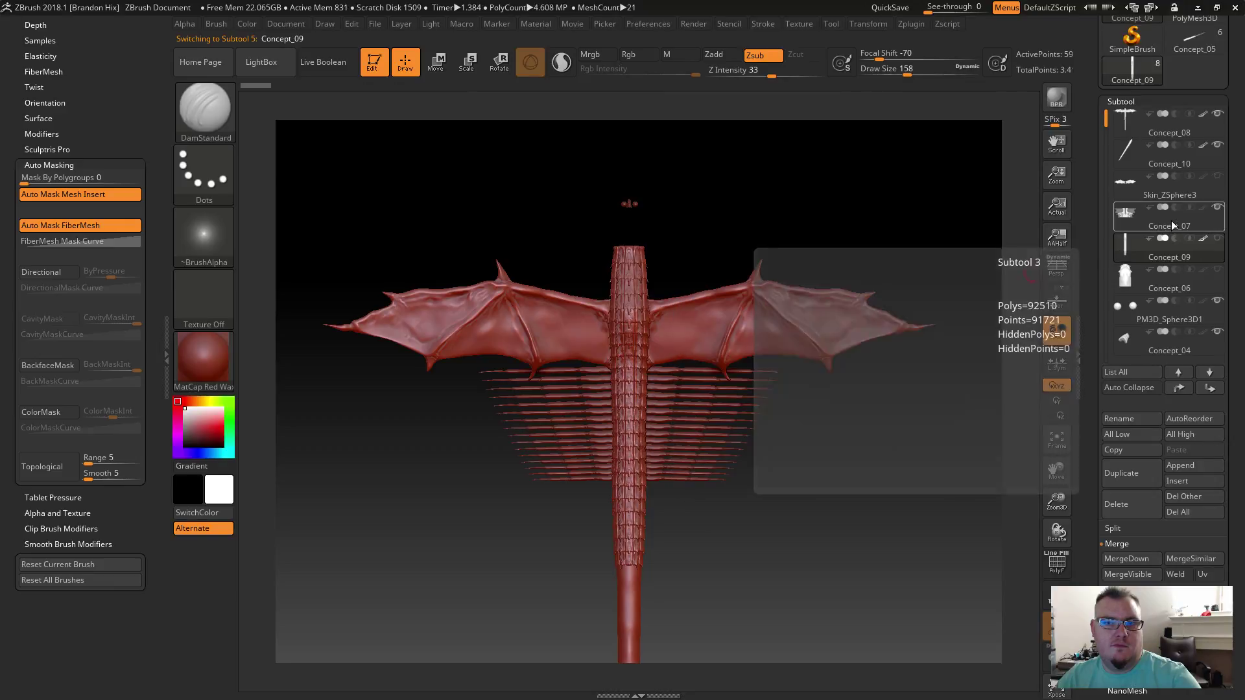
click(1171, 220)
drag(765, 230, 733, 292)
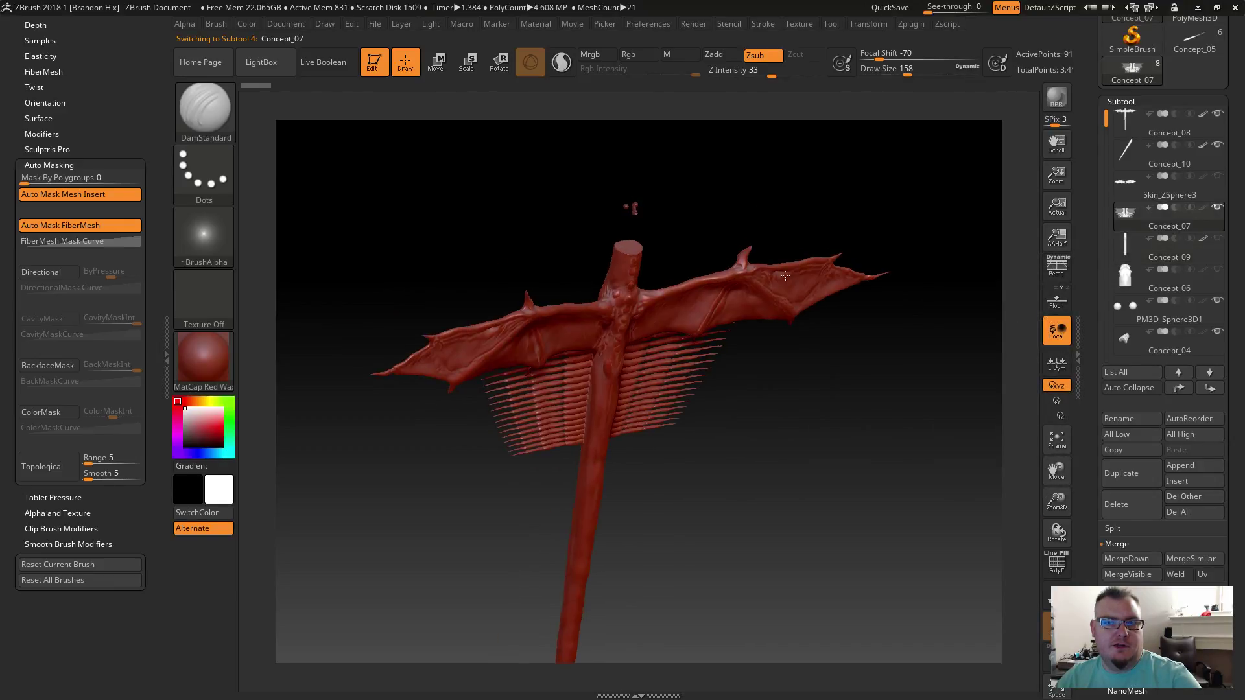
Step: Hide the PM3D_Sphere3D1 and Concept_04 subtools, then make Concept_08 active and view the winged body straight on
click(1219, 302)
click(1221, 334)
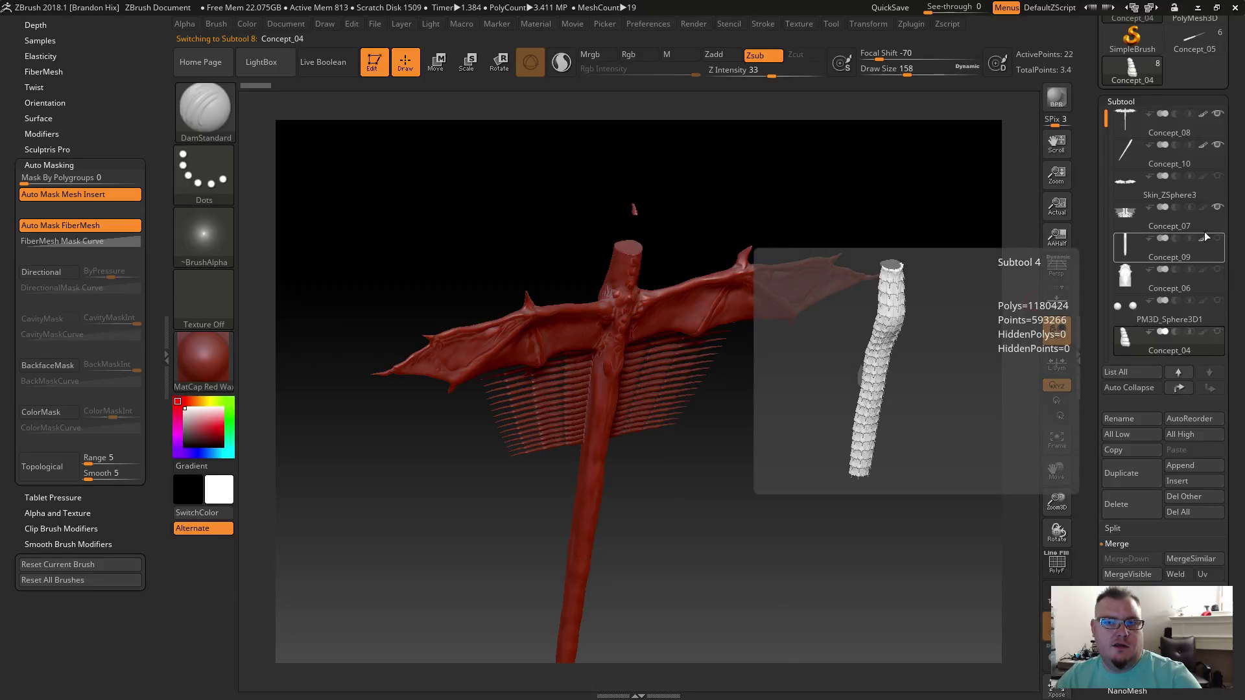
click(1166, 127)
mouse_move(789, 205)
shift+mouse_down()
mouse_move(772, 187)
mouse_move(836, 240)
shift+mouse_up()
key(space)
mouse_move(710, 222)
mouse_down()
mouse_move(787, 189)
mouse_move(797, 158)
mouse_up()
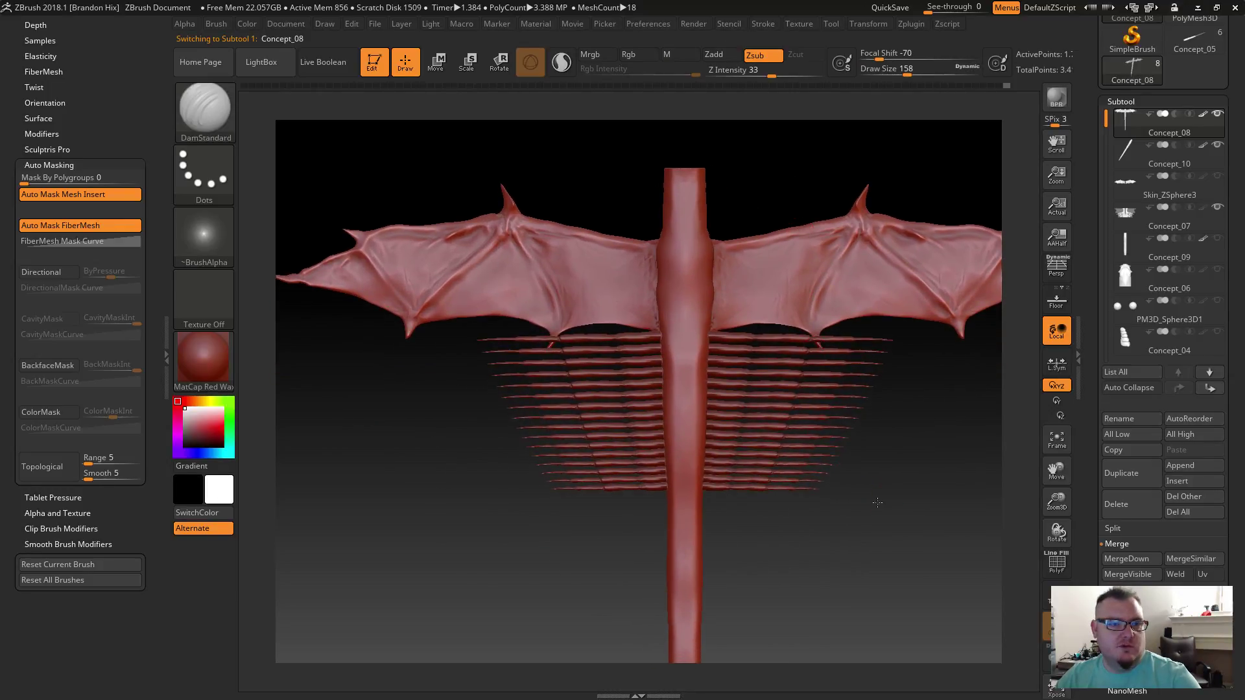
alt+drag(877, 502, 831, 483)
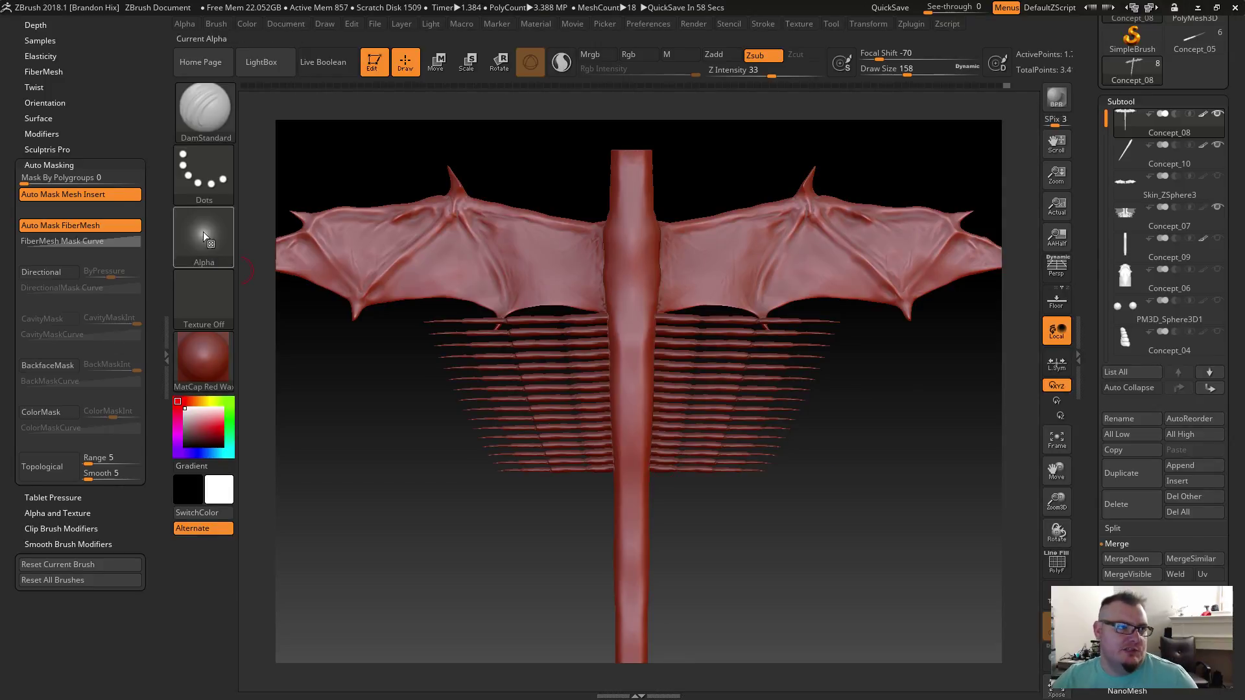
Step: Collapse the Auto Masking section and the whole Brush palette, keeping the winged body in view
click(49, 165)
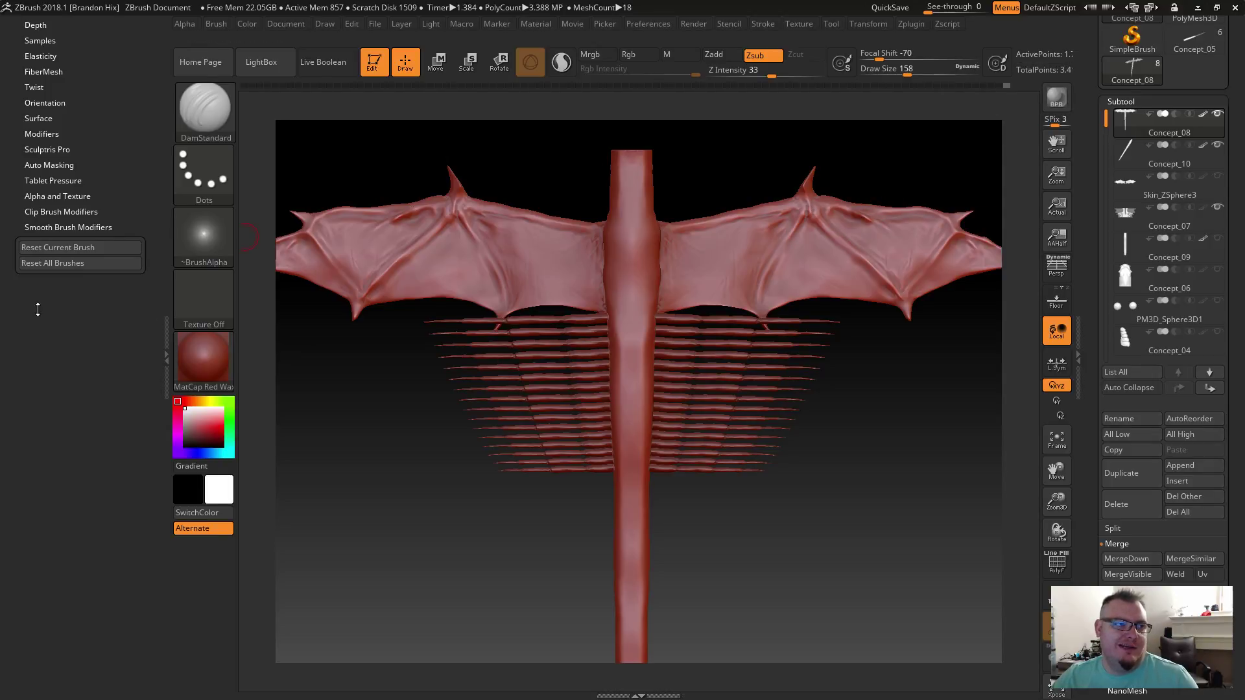
scroll(37, 310, up, 6)
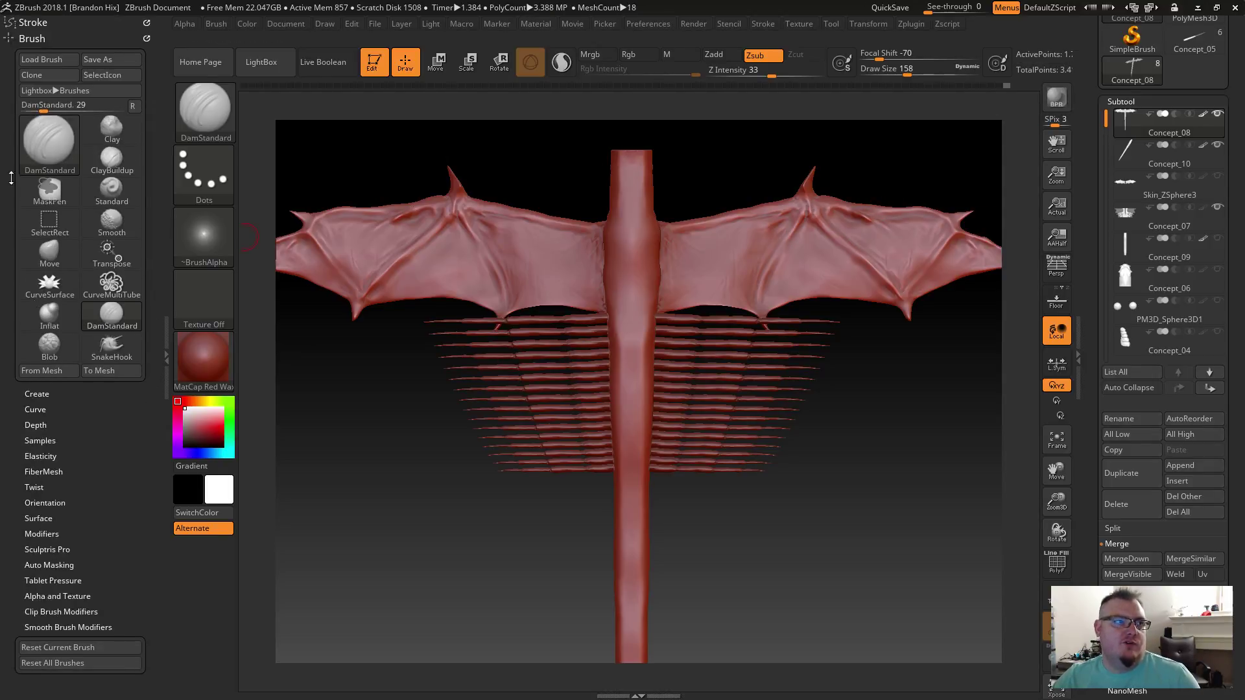
click(30, 38)
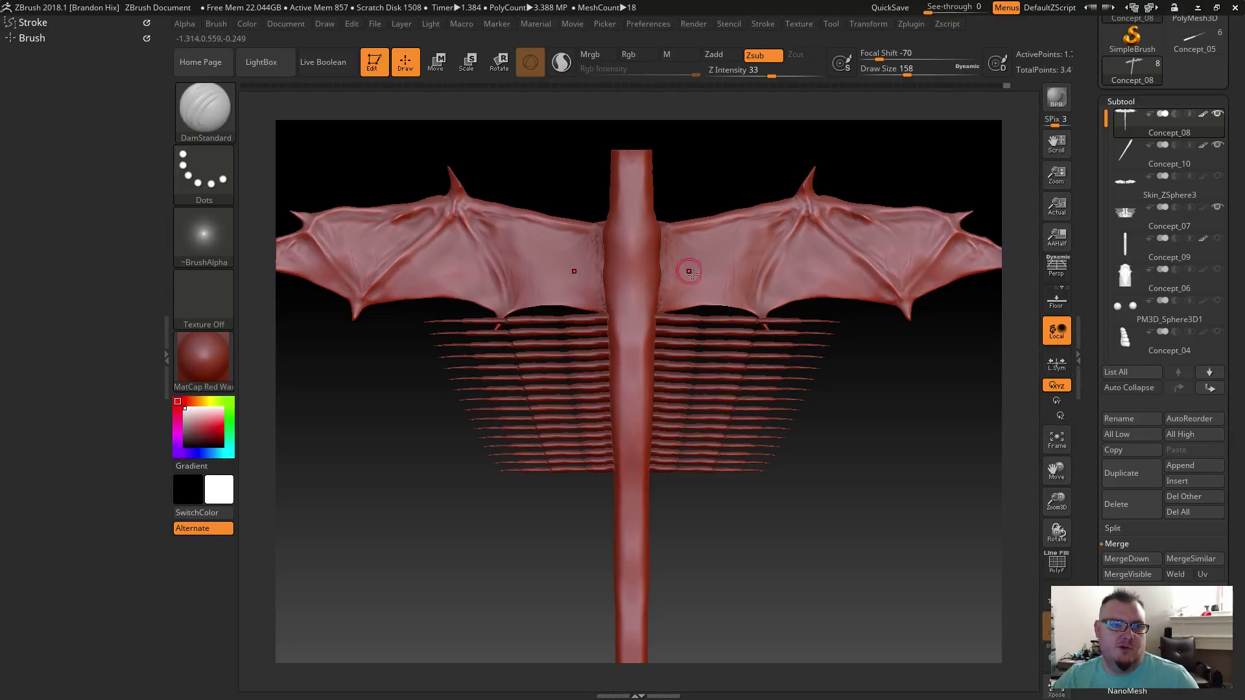
drag(764, 139, 750, 189)
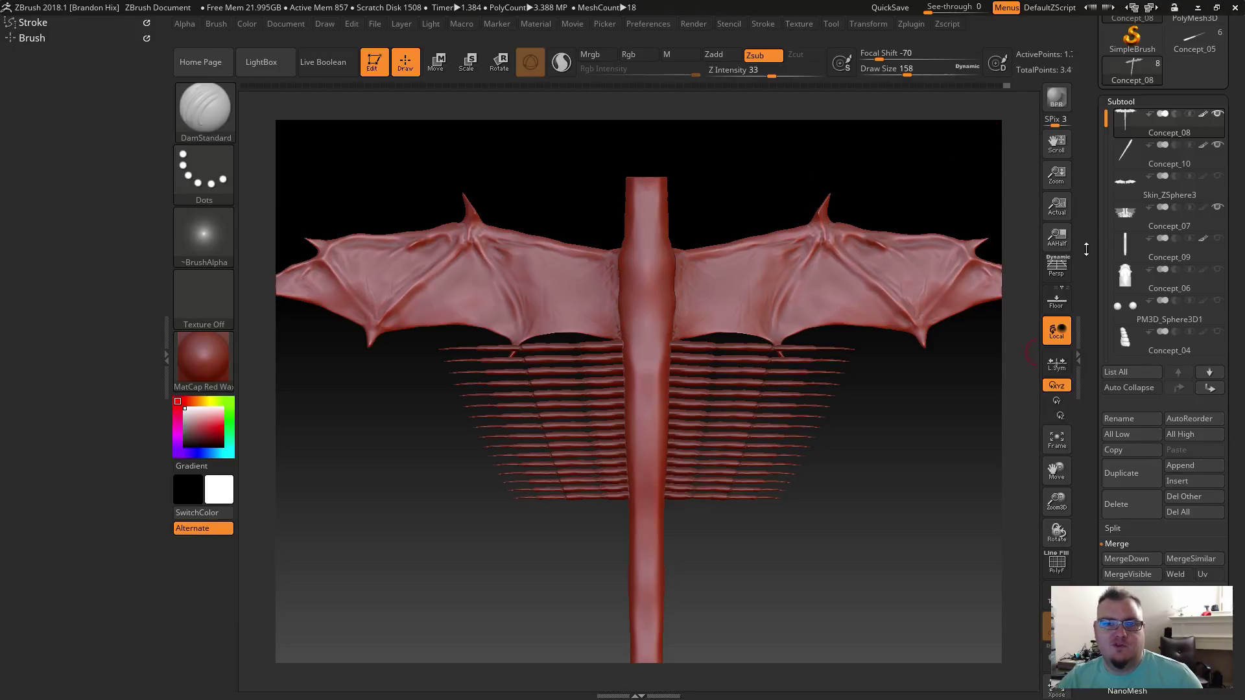
Step: Duplicate the Concept_08 subtool, hide every other subtool including the copy, and make Concept_08 active again
drag(1091, 222, 1091, 406)
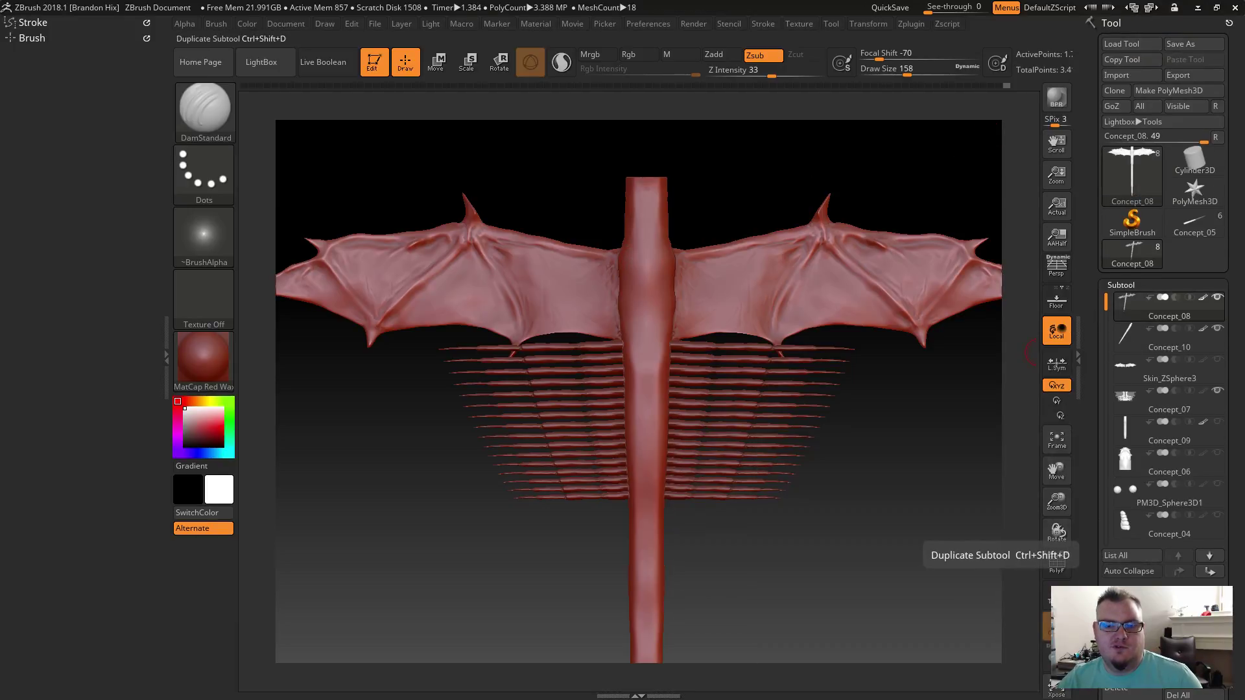
key(ctrl+shift+d)
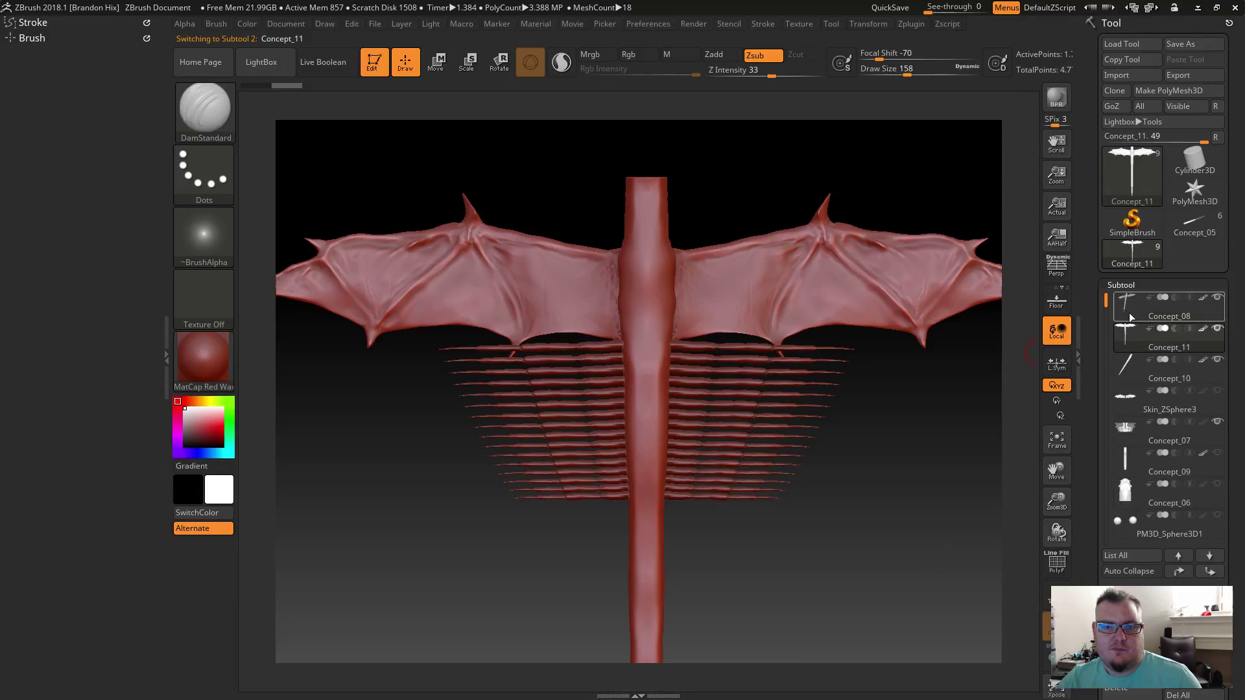
mouse_move(1136, 349)
drag(1218, 330, 1233, 451)
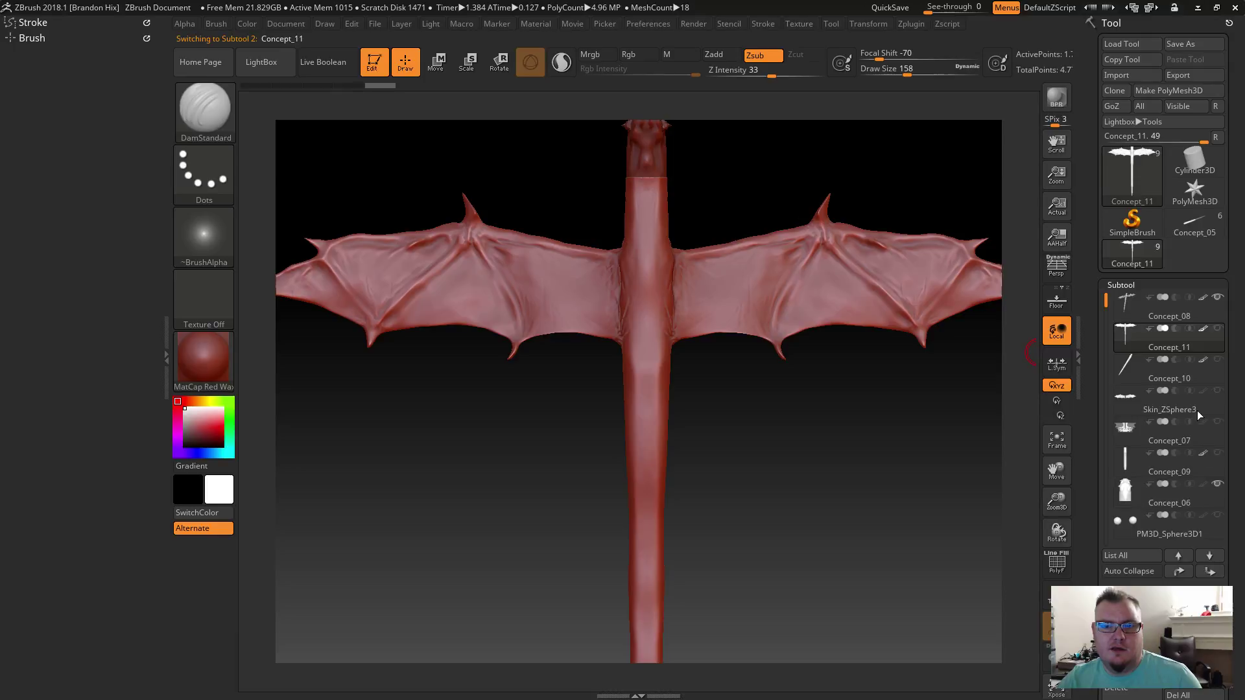
mouse_move(1213, 489)
drag(1097, 493, 1097, 445)
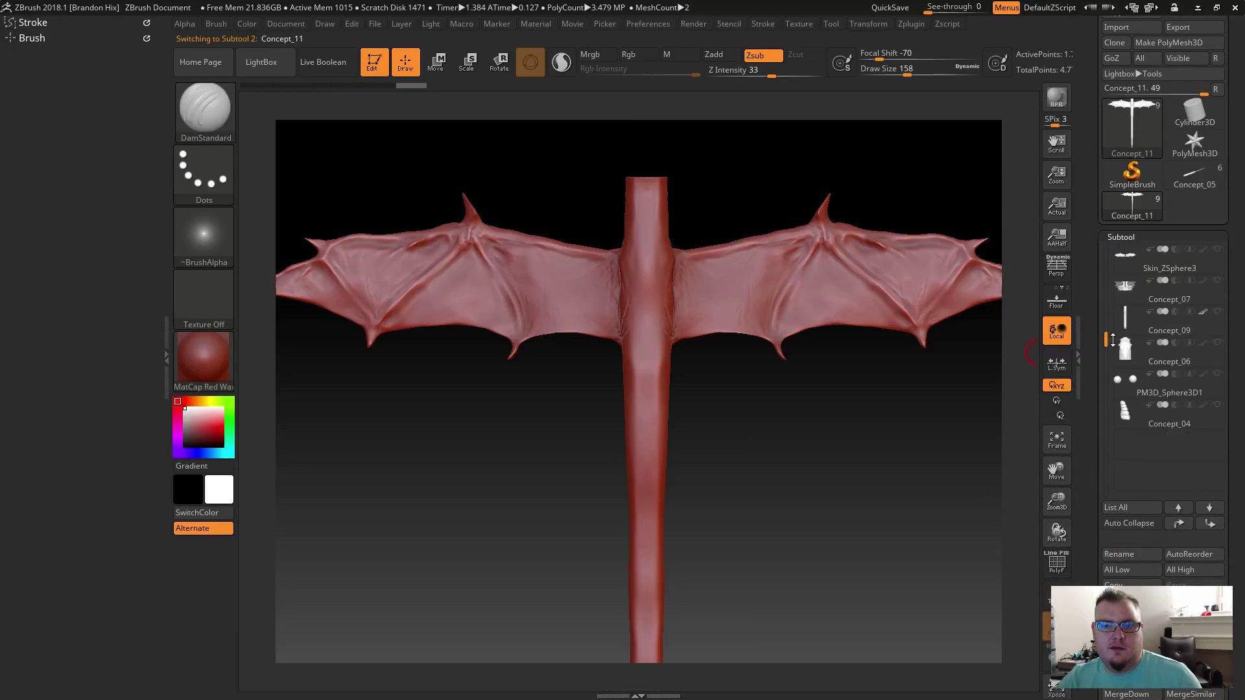
click(1132, 264)
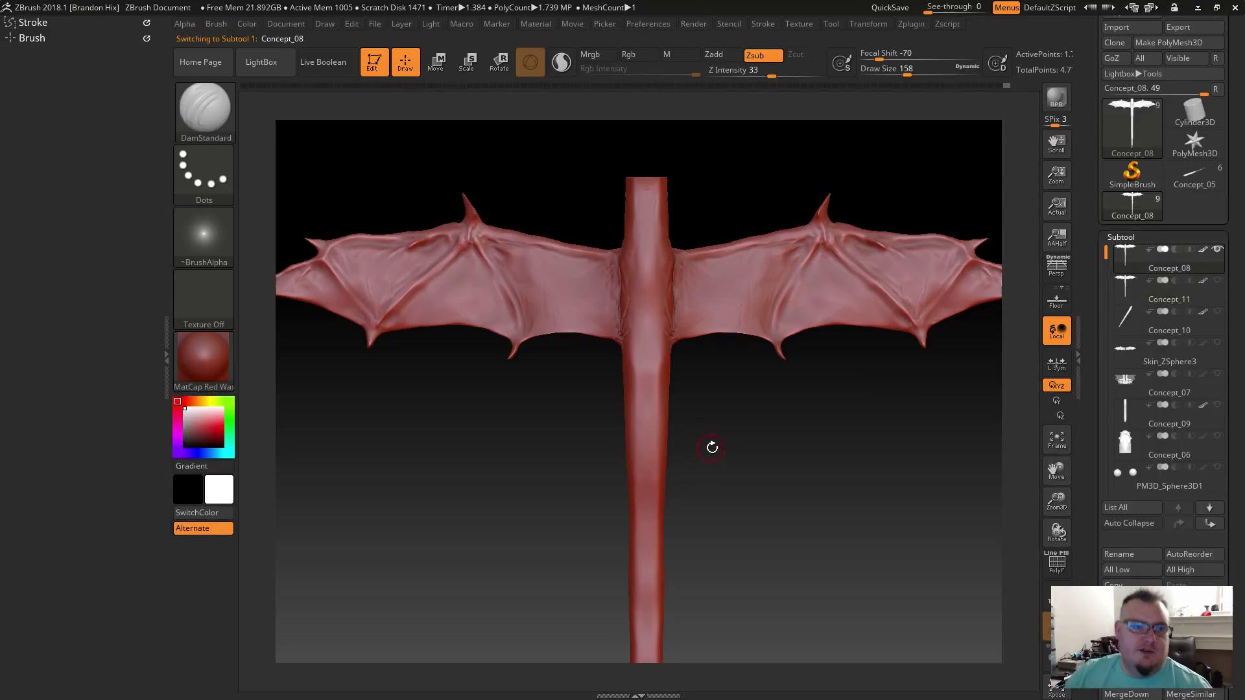
Step: Examine the dense wireframe of the winged body with PolyFrame temporarily turned on
key(shift+f)
alt+drag(765, 465, 812, 575)
alt+drag(842, 386, 777, 94)
alt+drag(755, 610, 753, 372)
drag(836, 472, 755, 608)
alt+drag(750, 336, 739, 570)
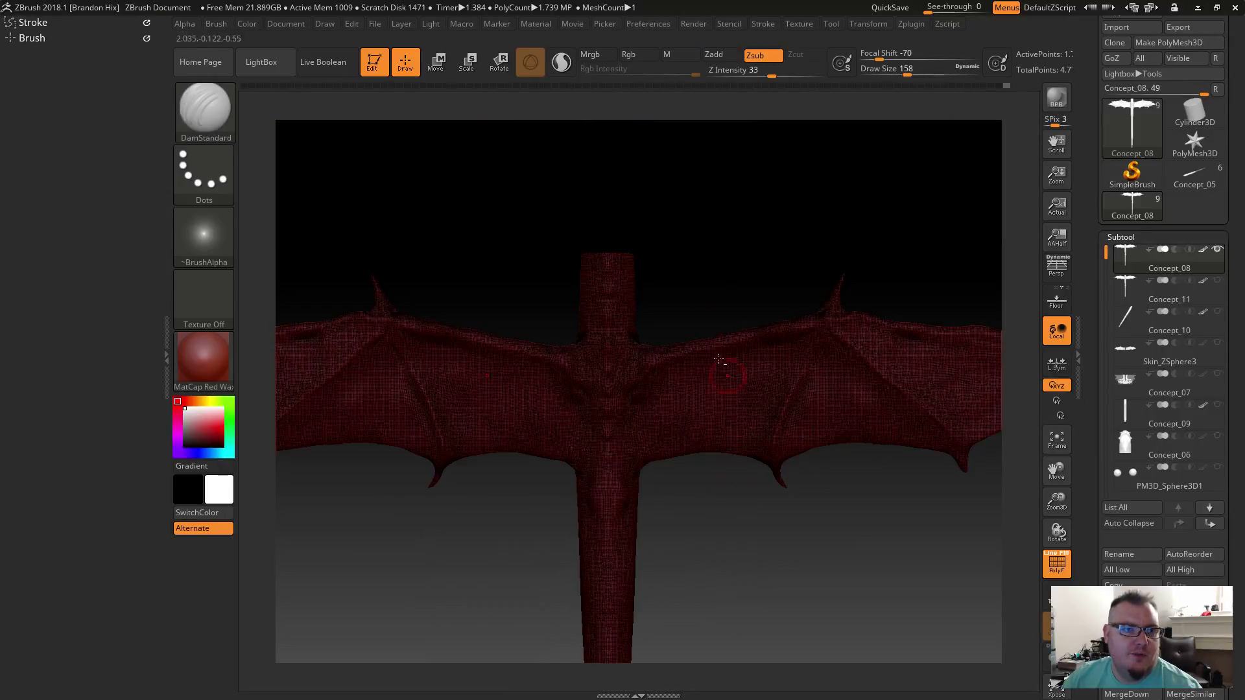
mouse_move(731, 308)
alt+mouse_down()
mouse_move(751, 354)
mouse_move(686, 308)
mouse_move(766, 420)
mouse_move(753, 486)
alt+mouse_up()
key(shift+f)
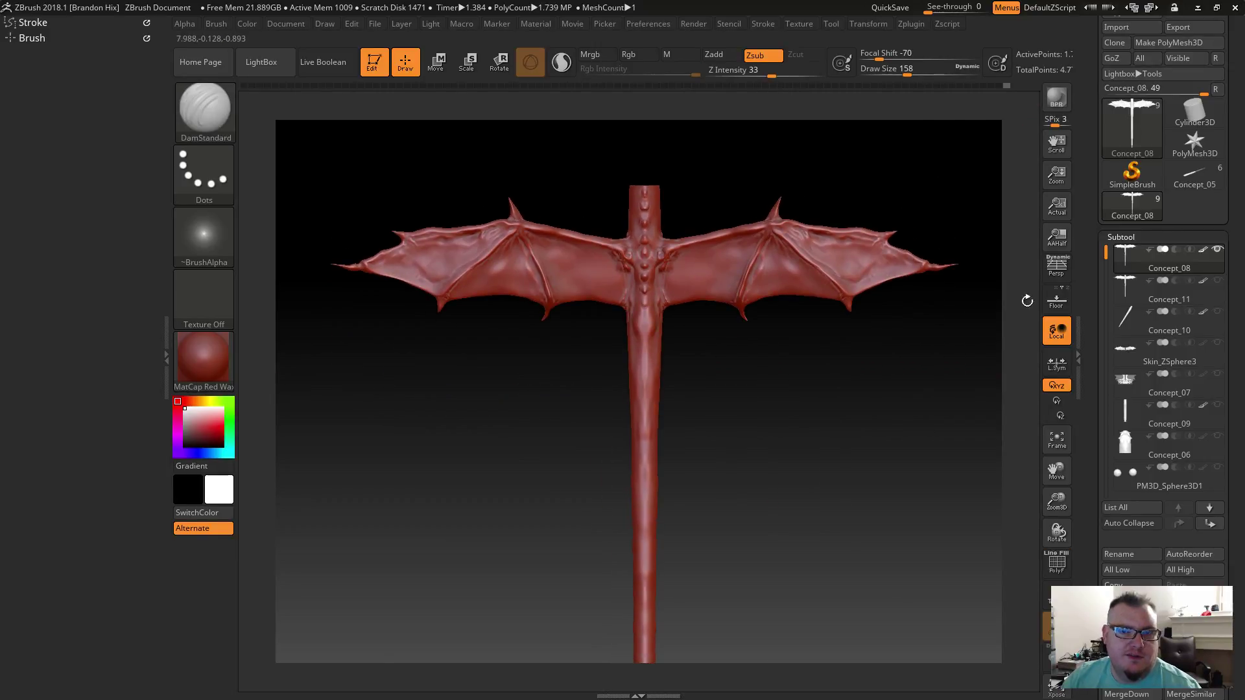
Step: Open the ZRemesher settings in the winged body's Geometry options
click(1120, 237)
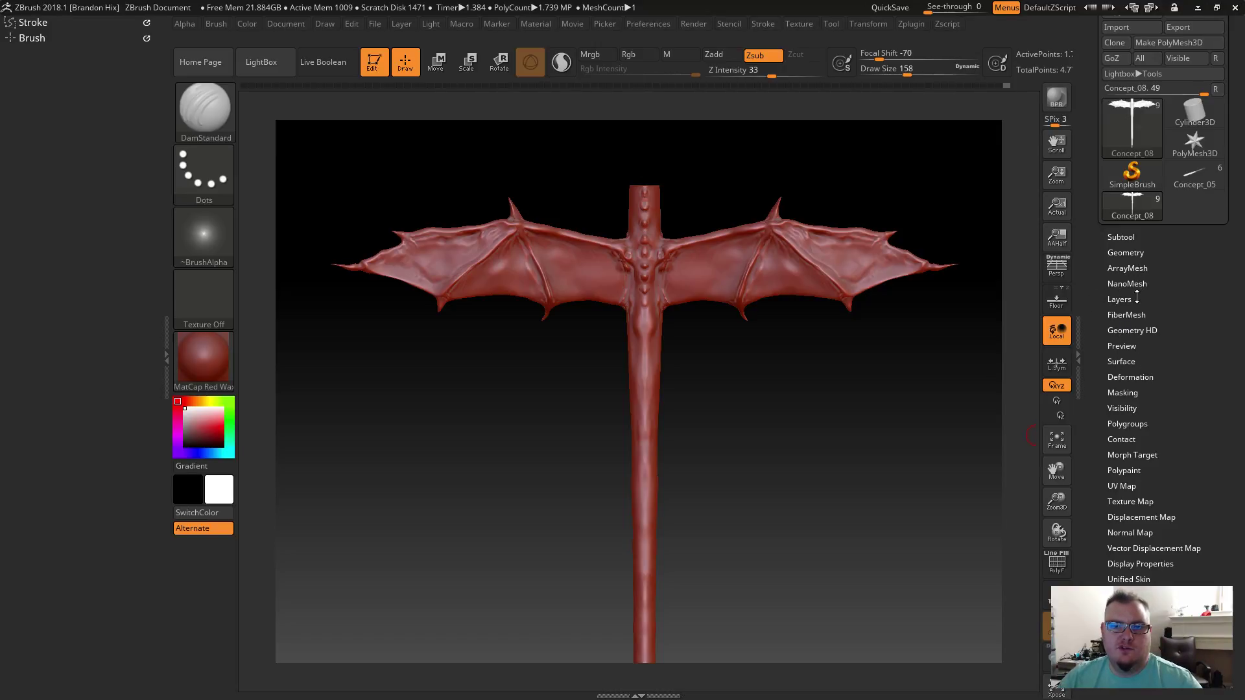
click(1129, 253)
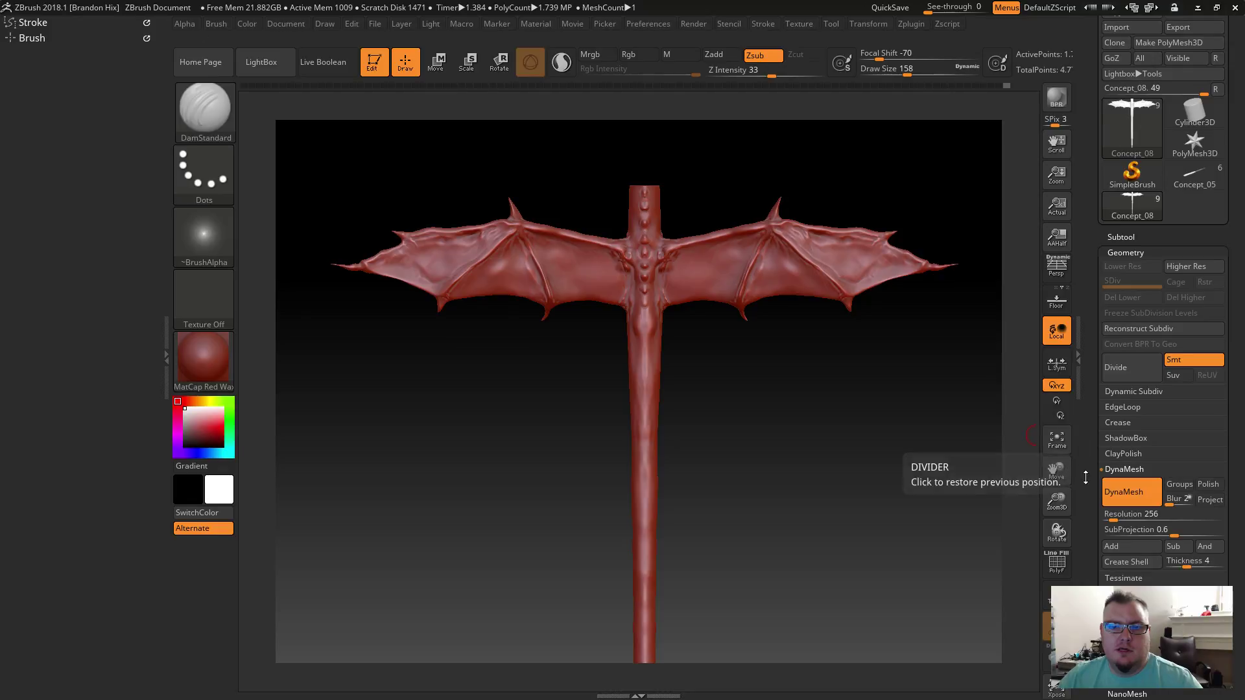
drag(1088, 478, 1088, 395)
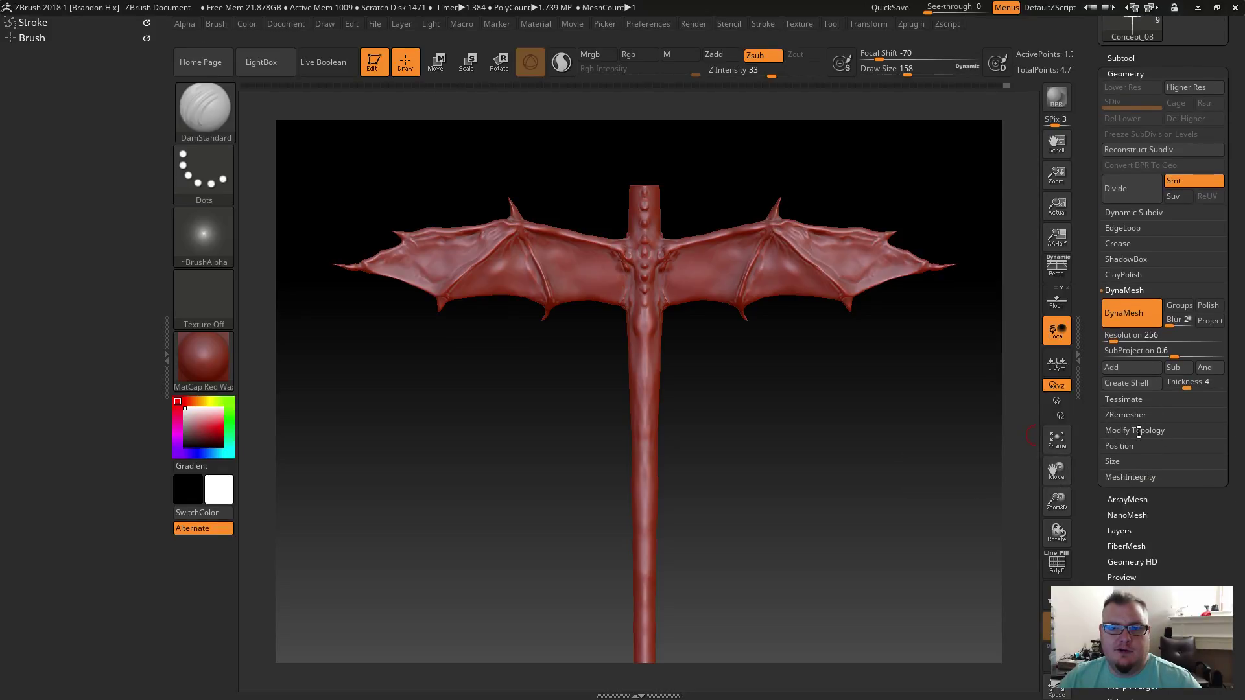
click(1117, 415)
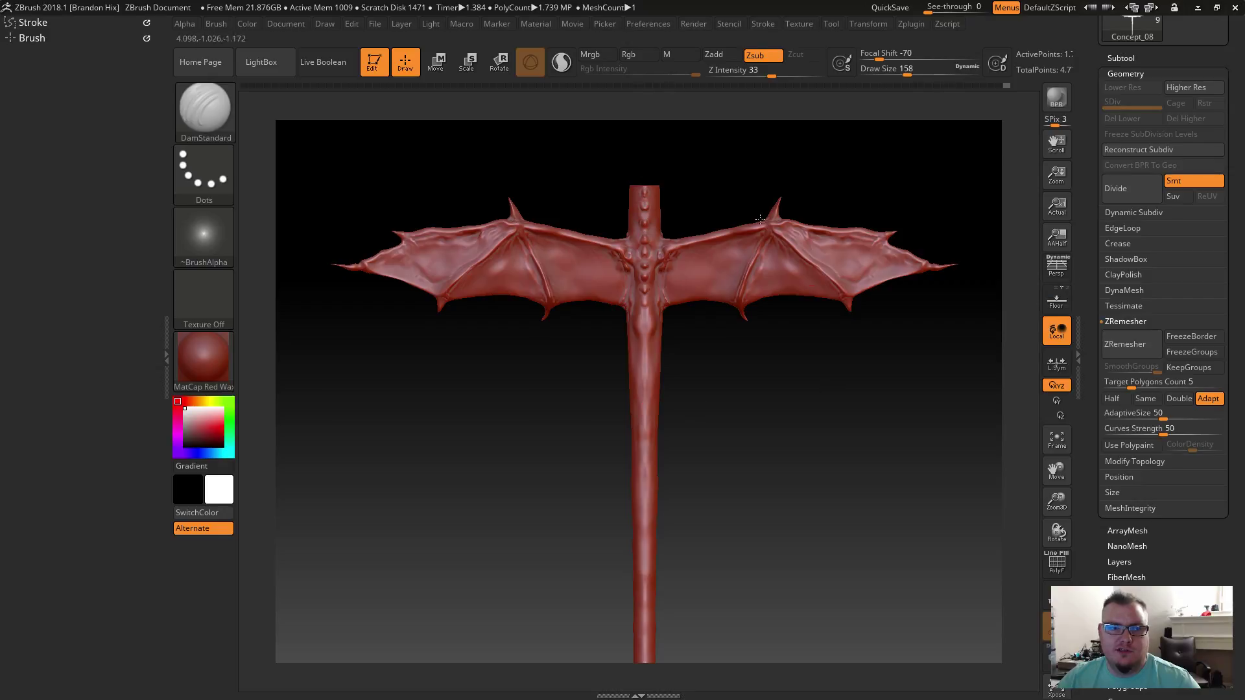
Step: Dock the Zplugin palette beside the canvas and expand its Decimation Master section
click(870, 23)
mouse_move(905, 22)
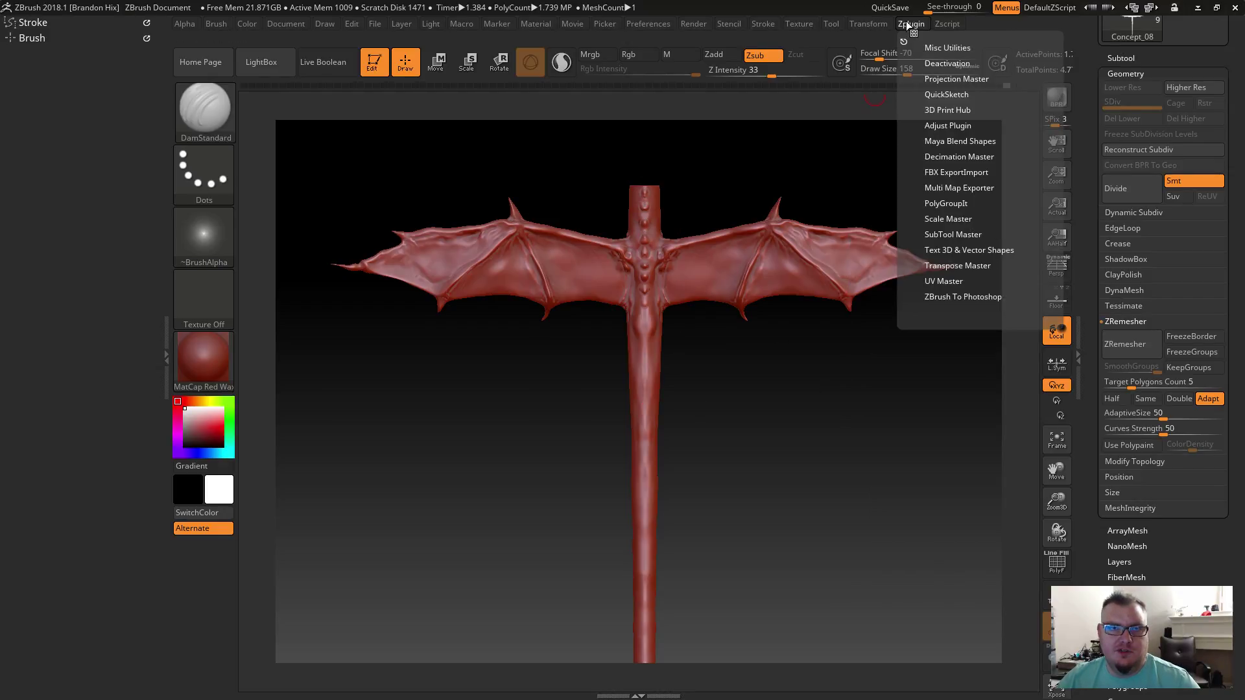
click(960, 157)
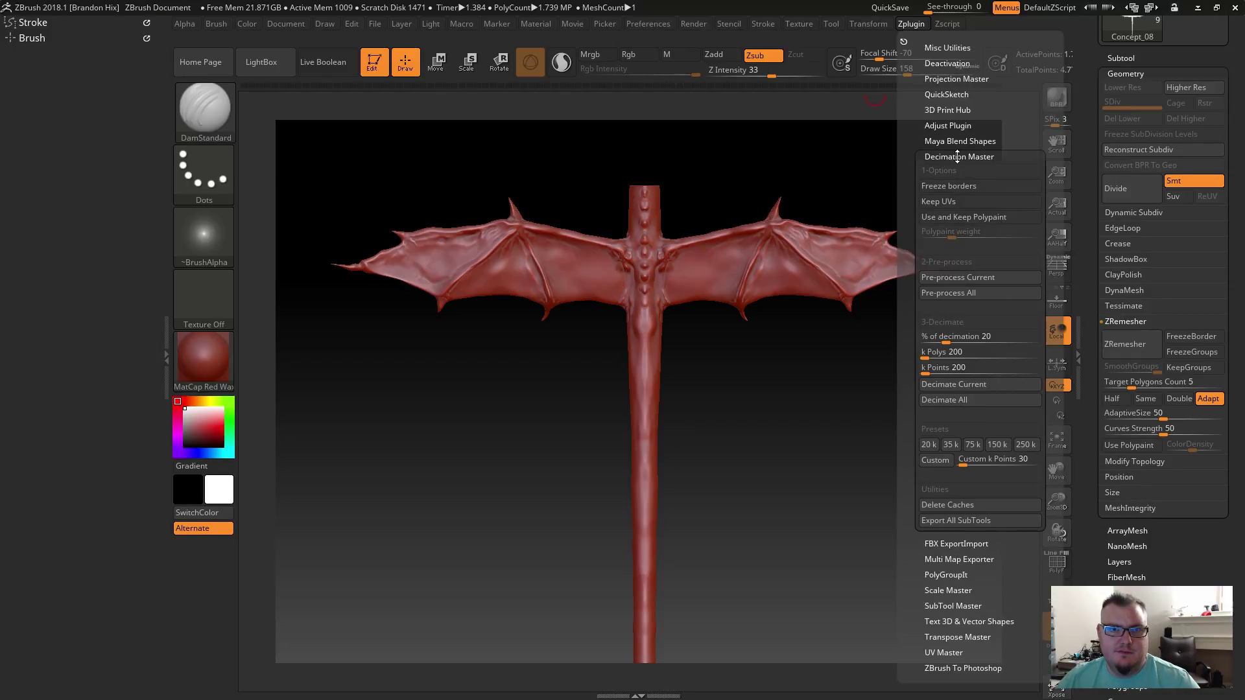
click(958, 156)
drag(903, 40, 143, 135)
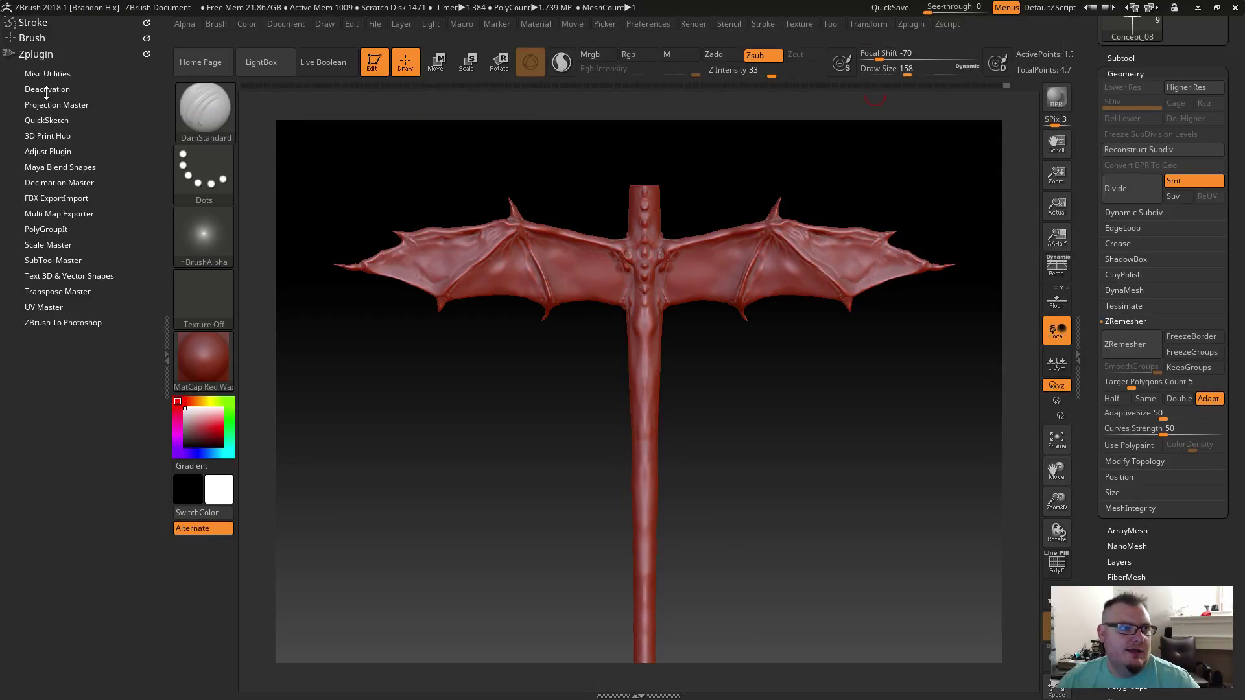
click(55, 182)
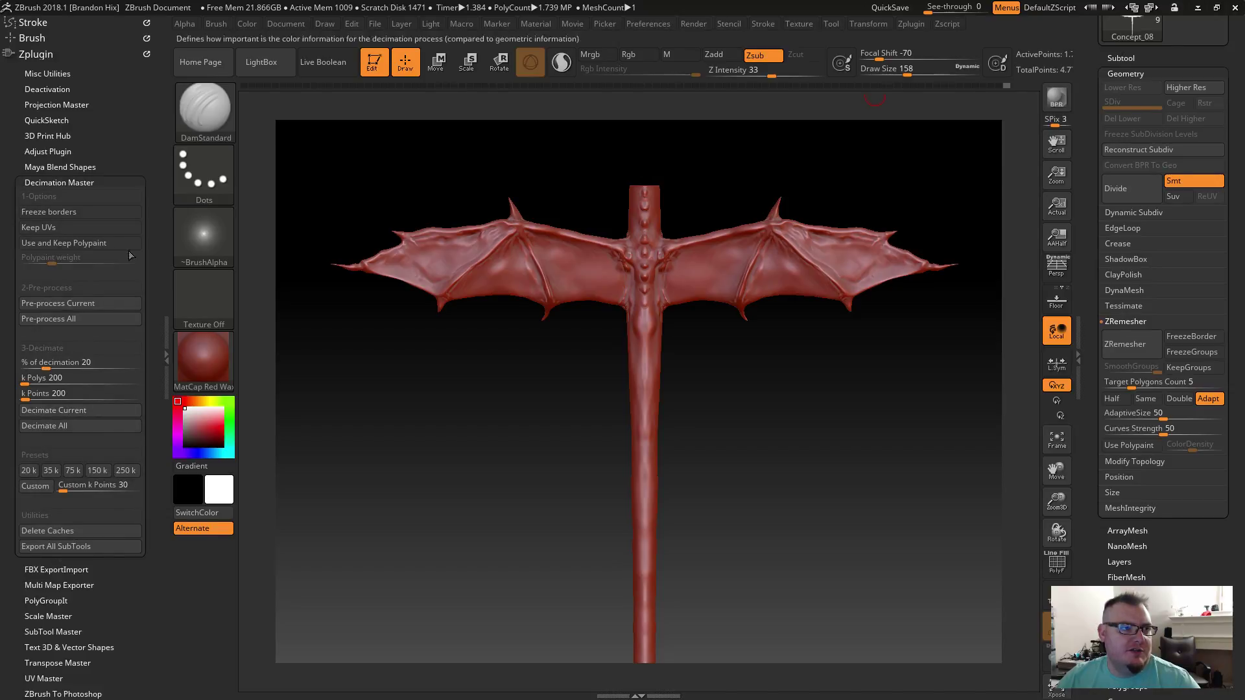
drag(147, 153, 148, 122)
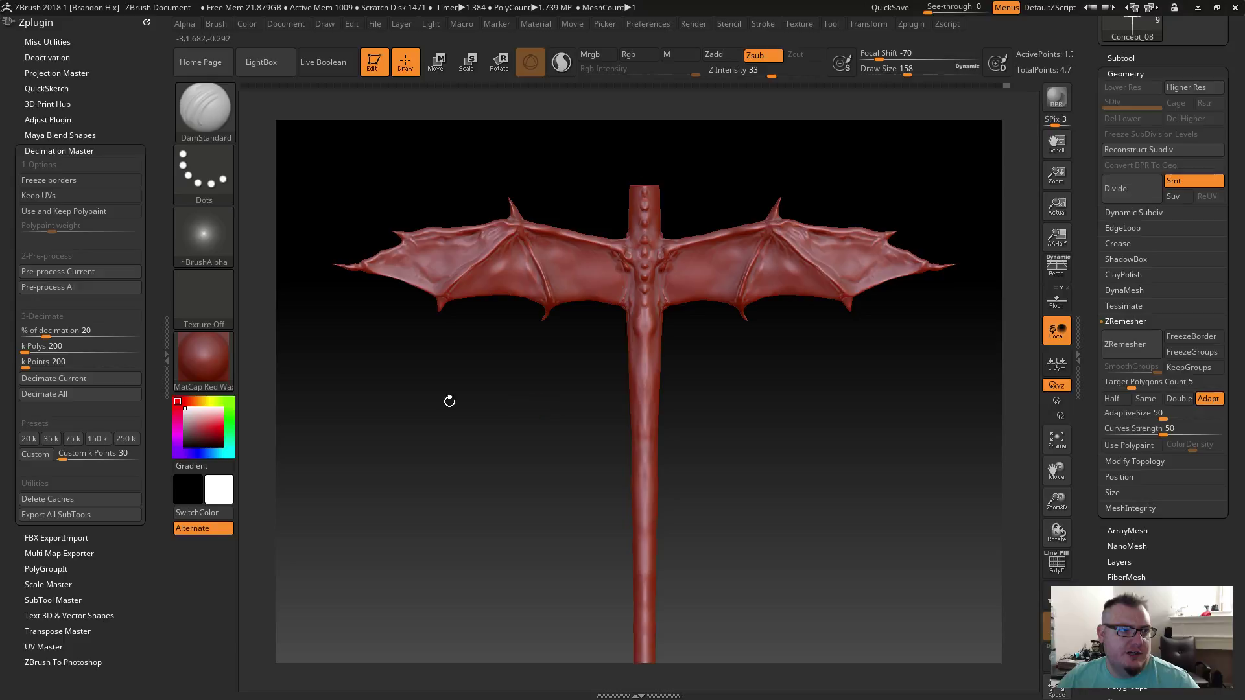
Step: Pre-process the Concept_08 winged body for decimation and make room to read the full point counts
click(86, 273)
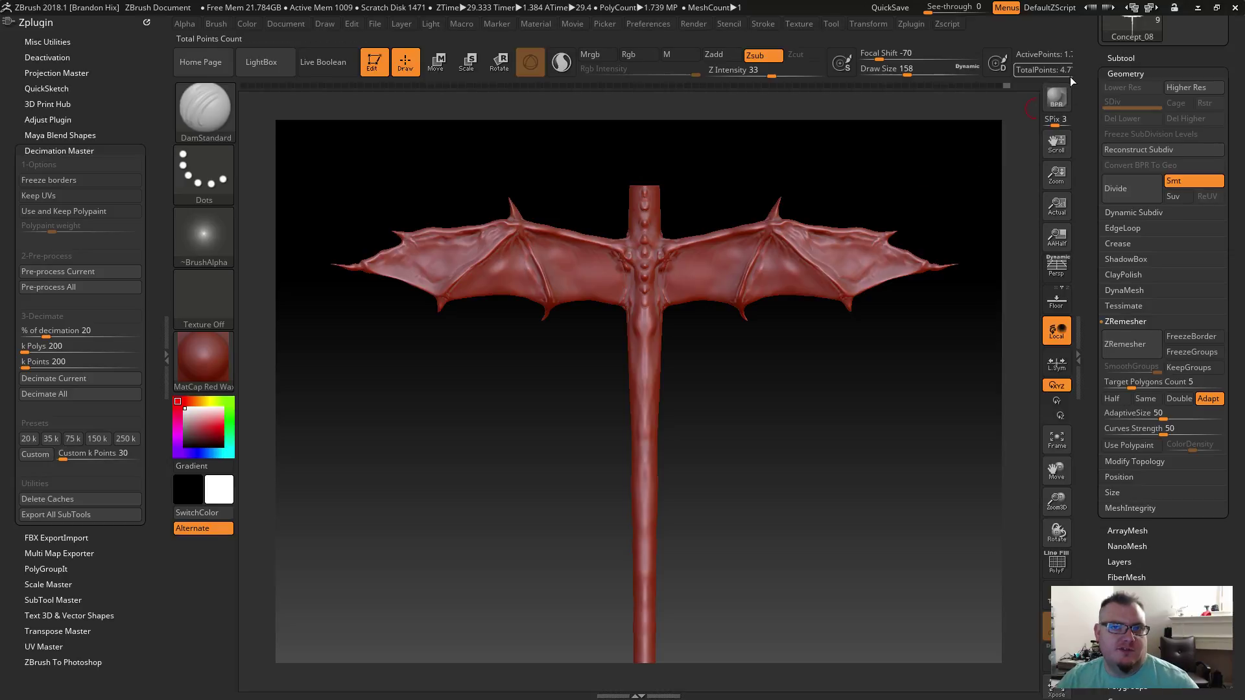
alt+drag(806, 393, 827, 416)
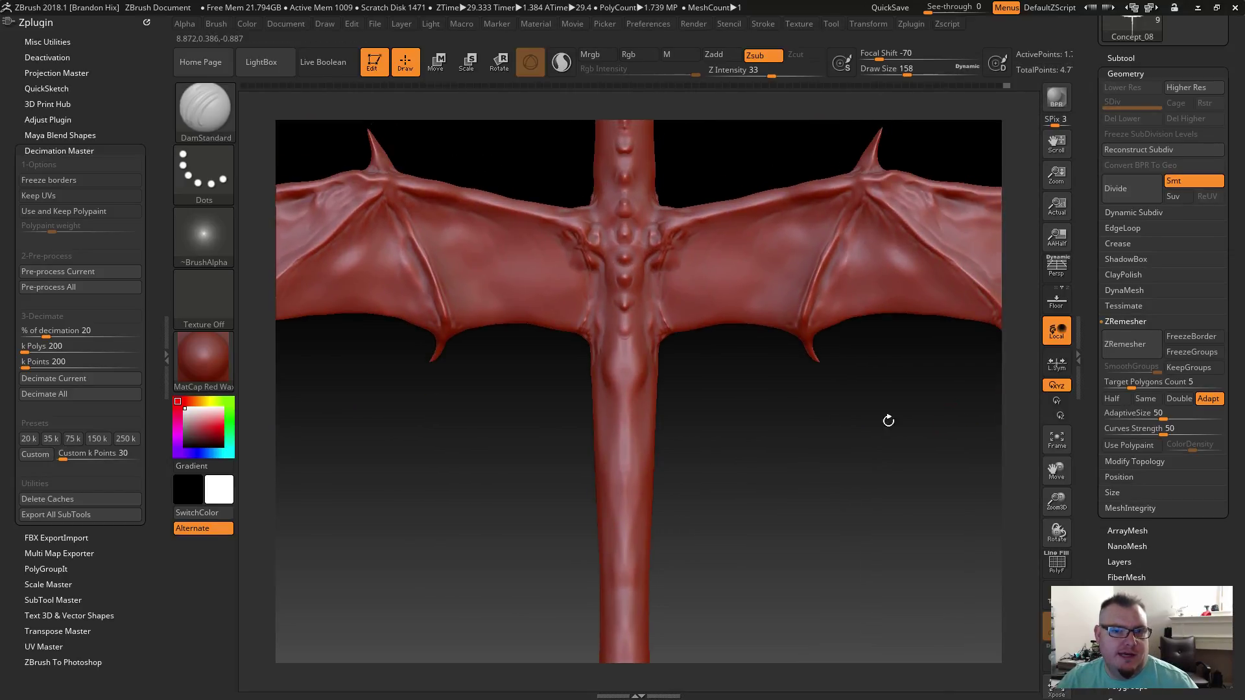
double_click(1083, 352)
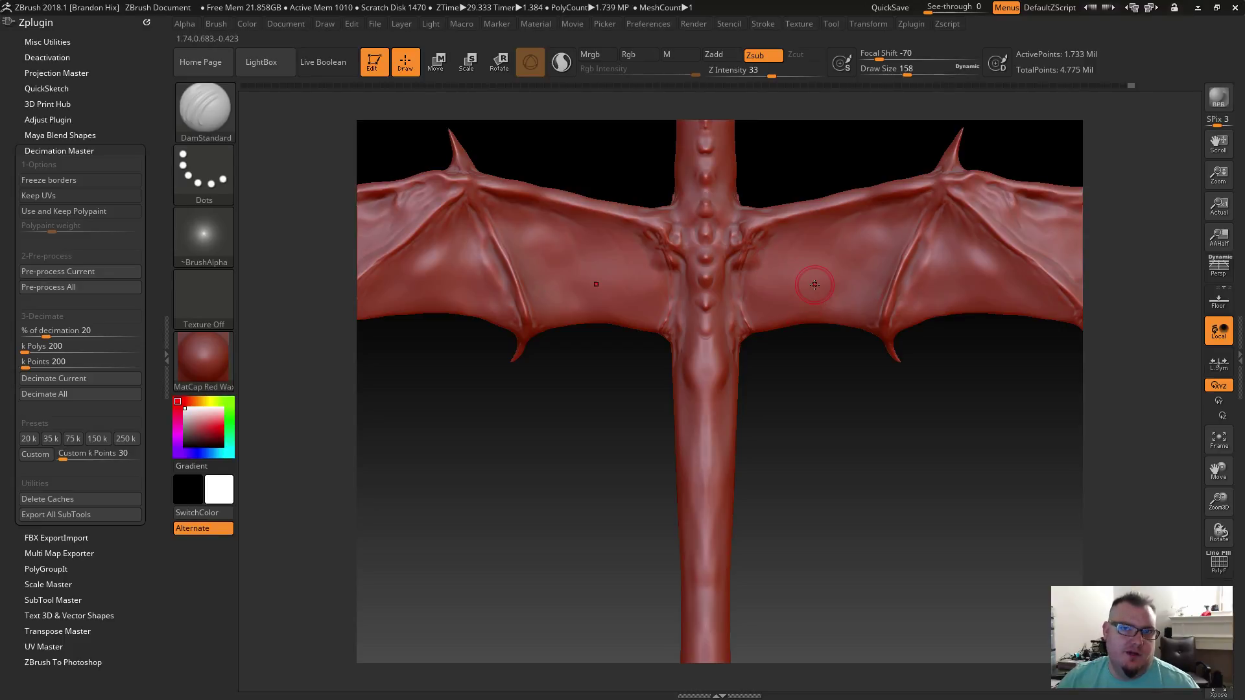
Step: Set the decimation target to 500 k polys and decimate the current winged body
click(69, 347)
text(500)
key(Return)
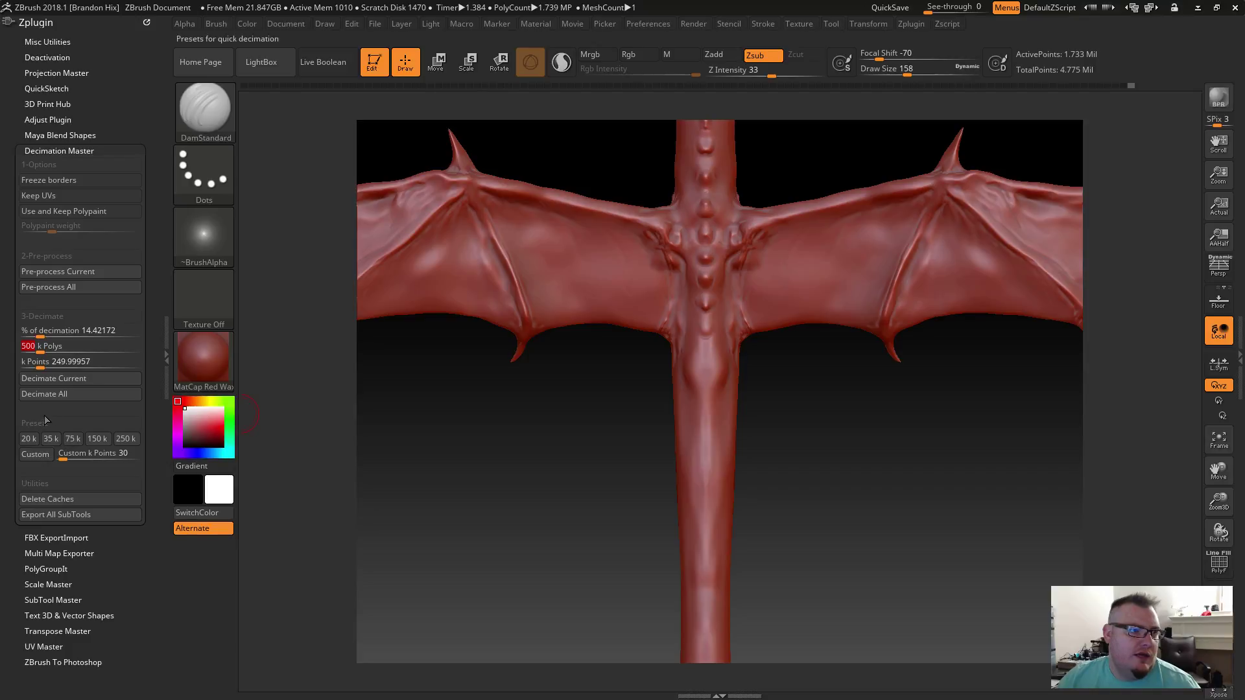
click(56, 380)
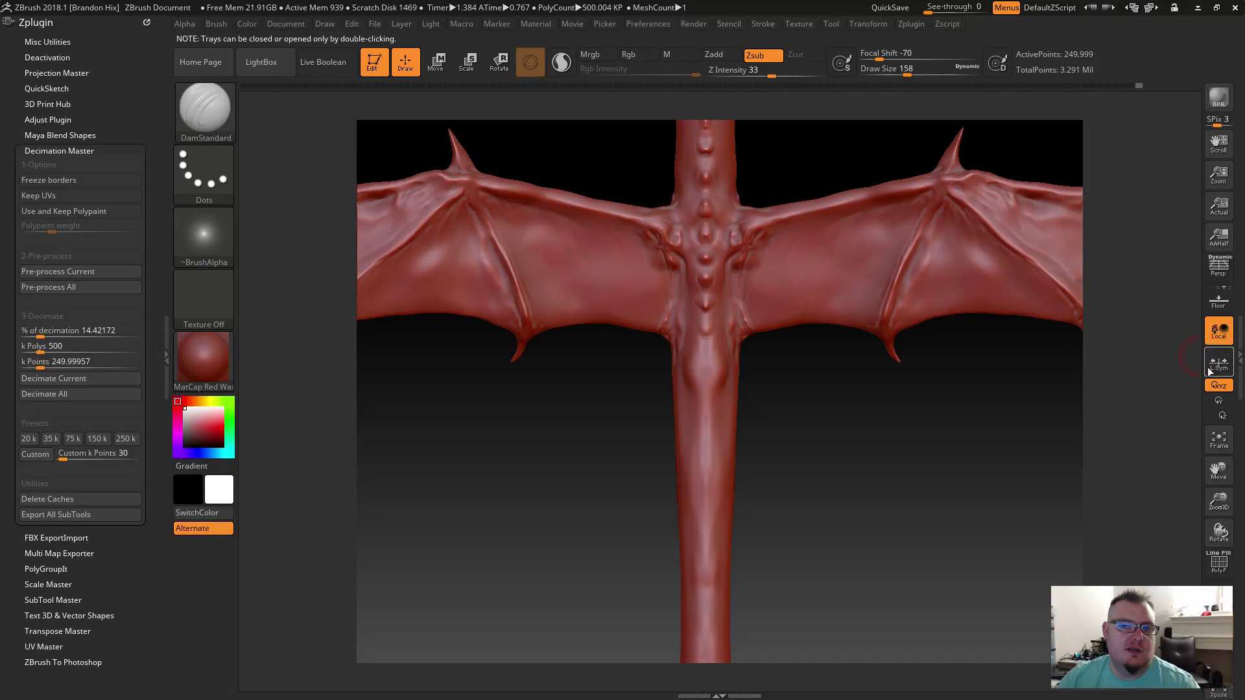
Step: Bring back the tool settings and subtool list to check the polygon and point totals of the Concept_08 tool
double_click(1240, 356)
drag(1095, 204, 1104, 285)
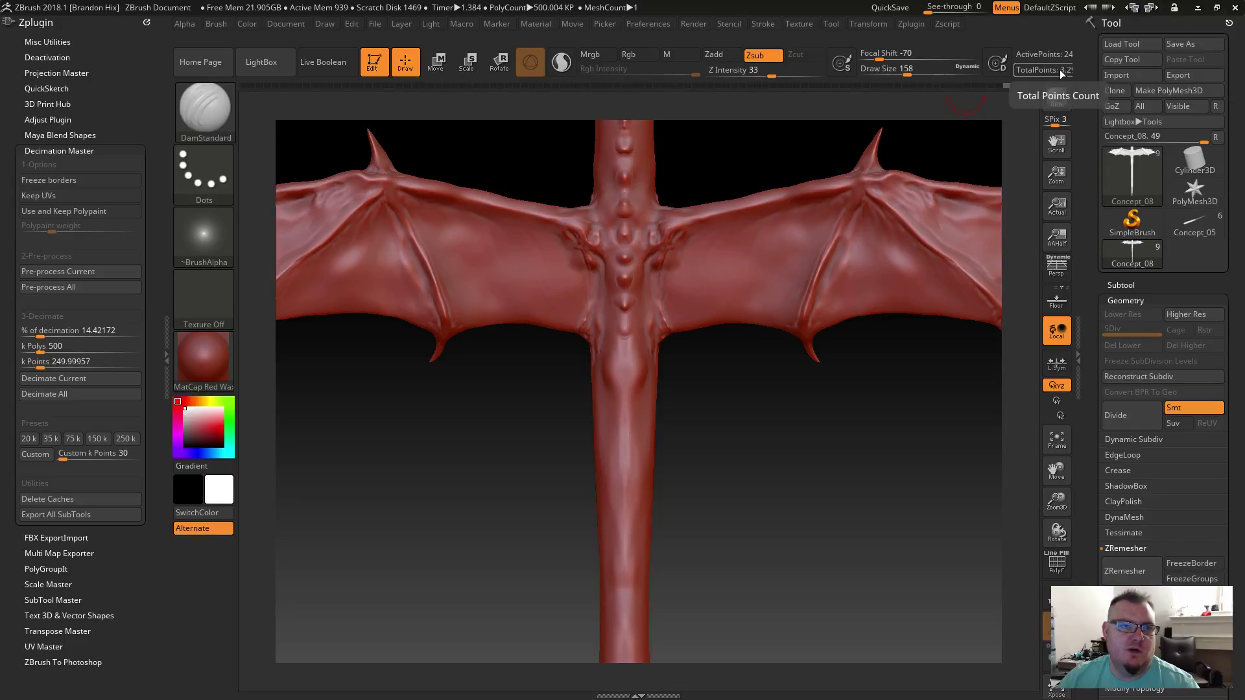
click(1121, 285)
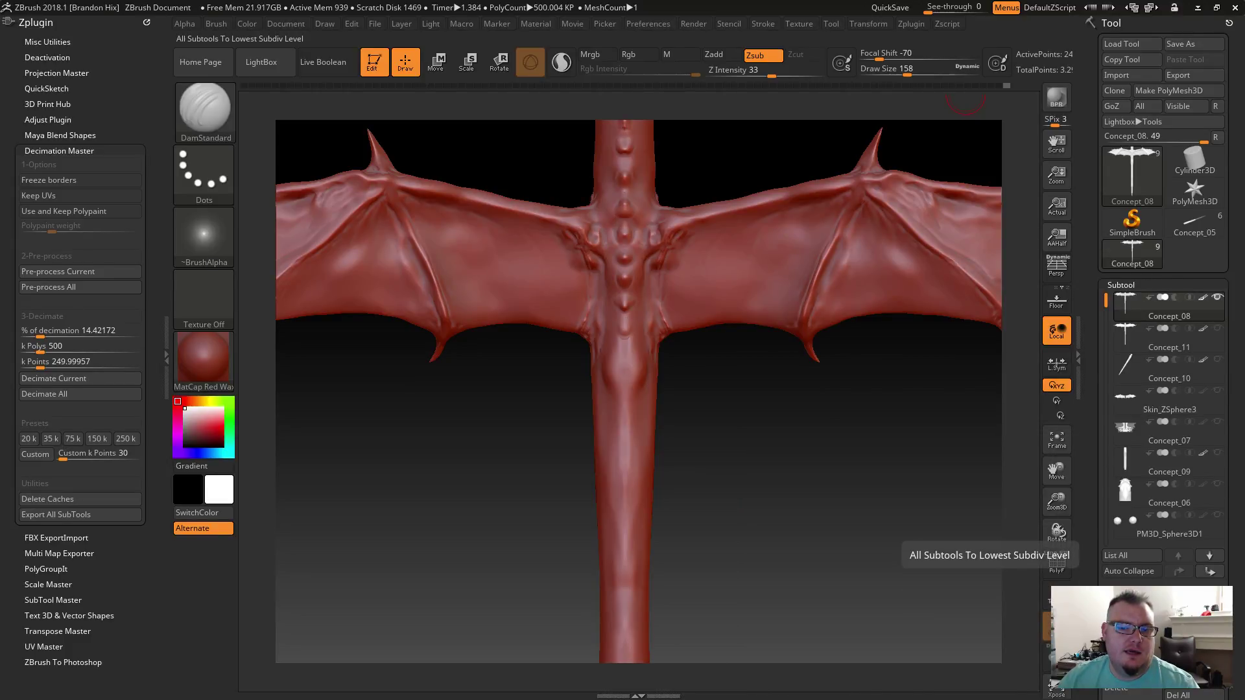
mouse_move(1156, 262)
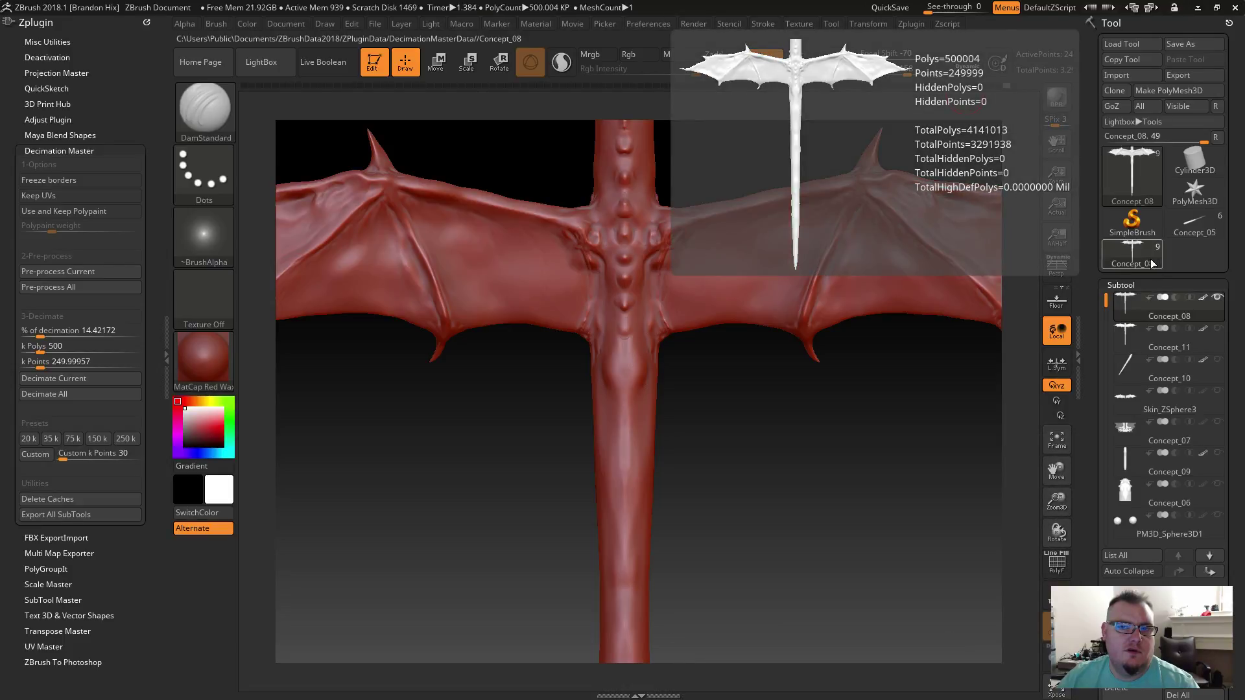
Step: Switch to the Cylinder3D tool and append the decimated Concept_08 body to it as a subtool
click(1185, 158)
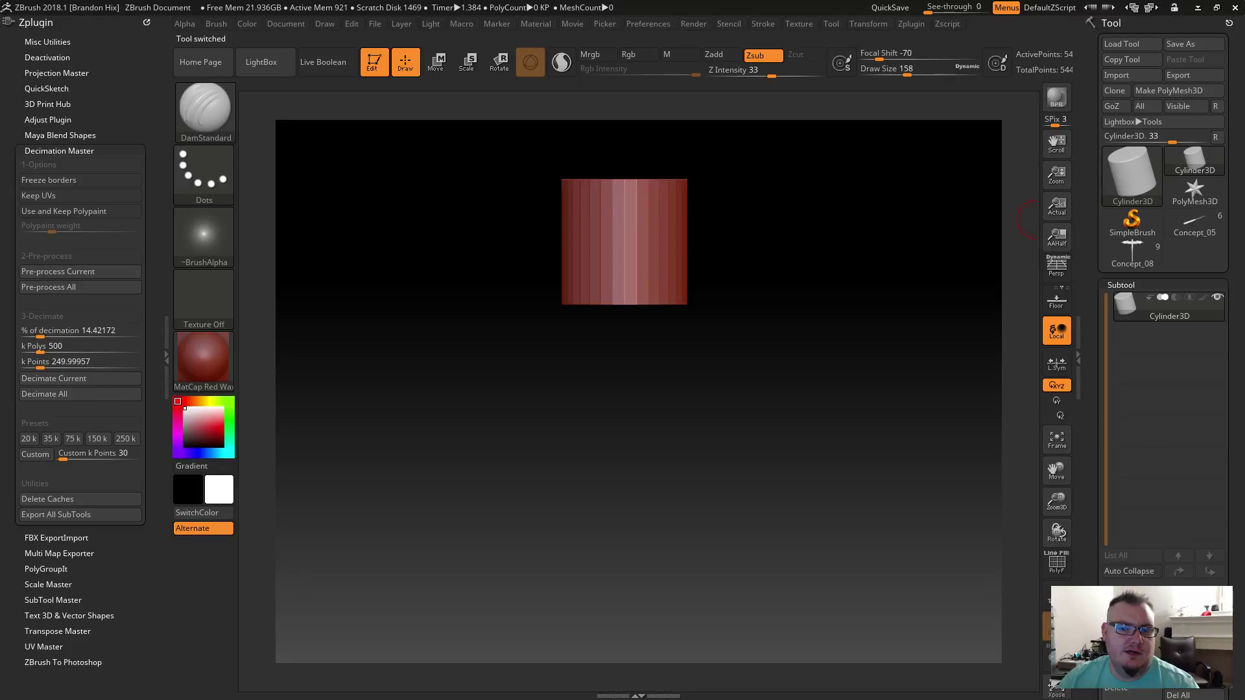
click(1193, 649)
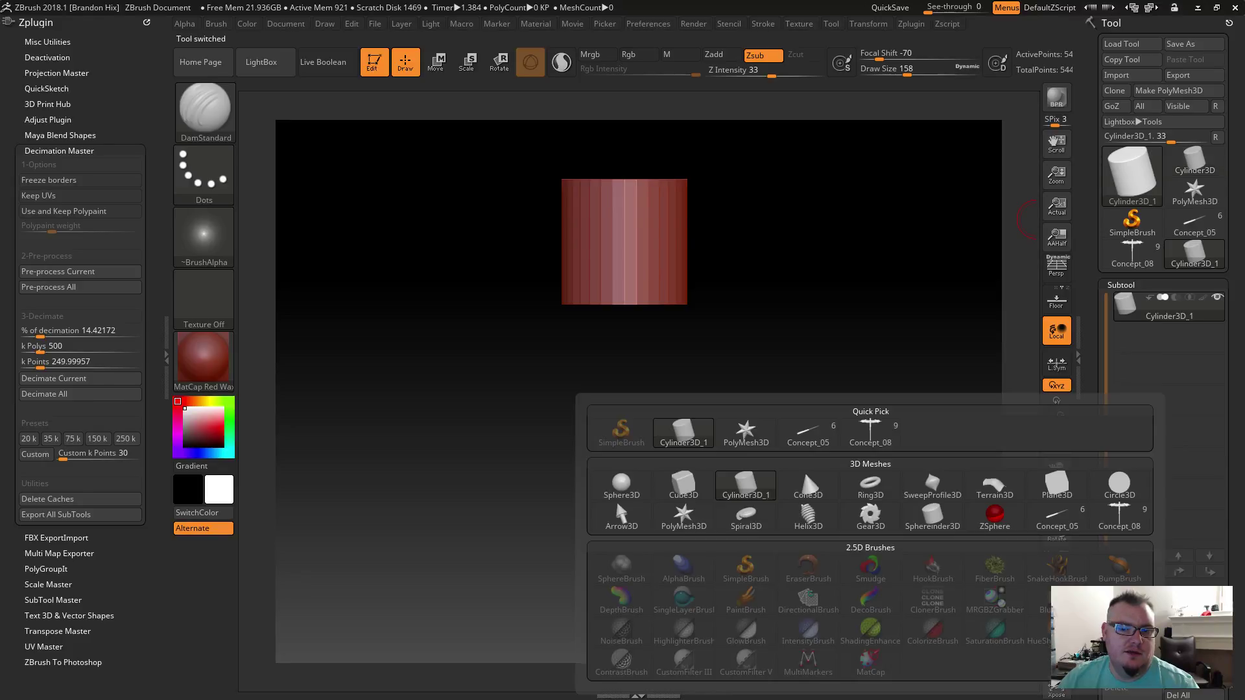
click(872, 438)
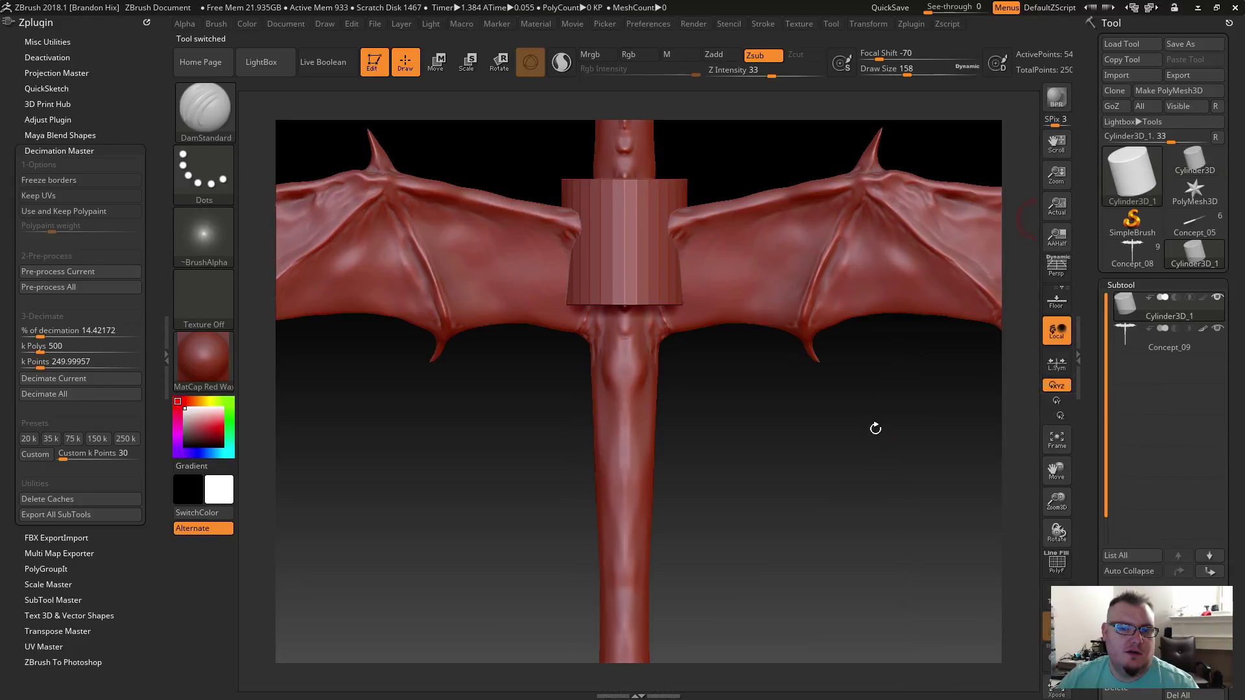
click(1122, 311)
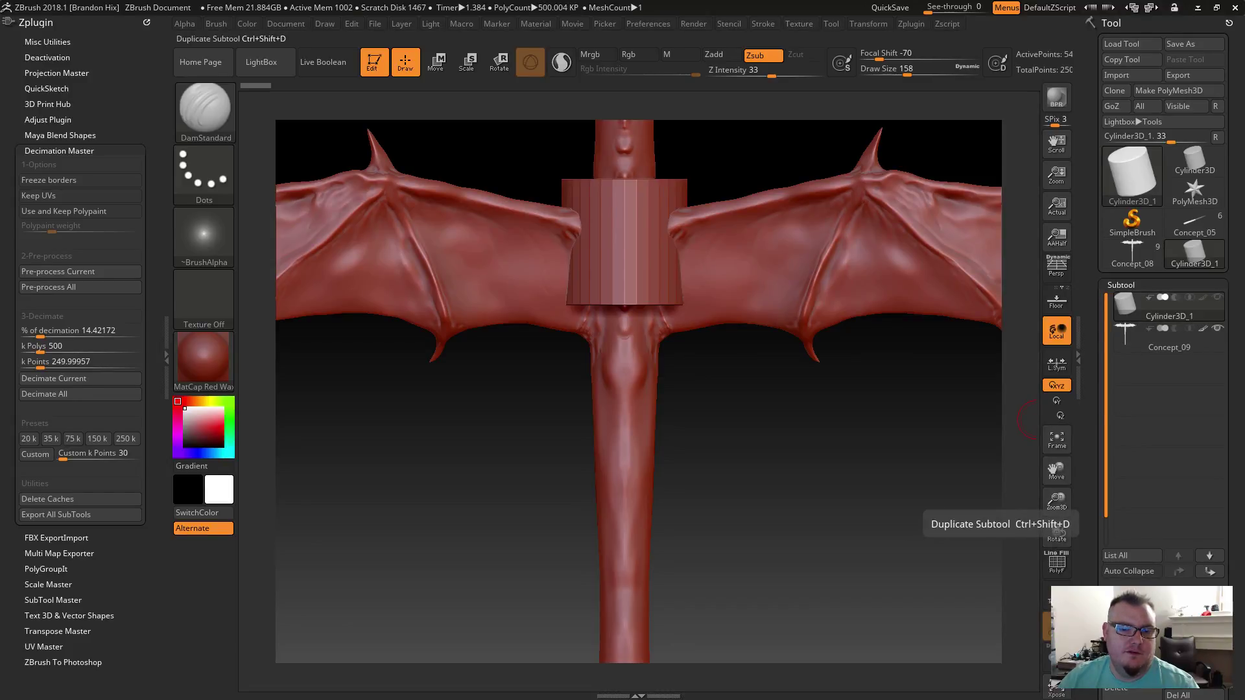
Step: Delete the cylinder subtool so only the decimated body is left in the tool, and make room to read the full point counts
click(1116, 687)
alt+drag(825, 444, 735, 393)
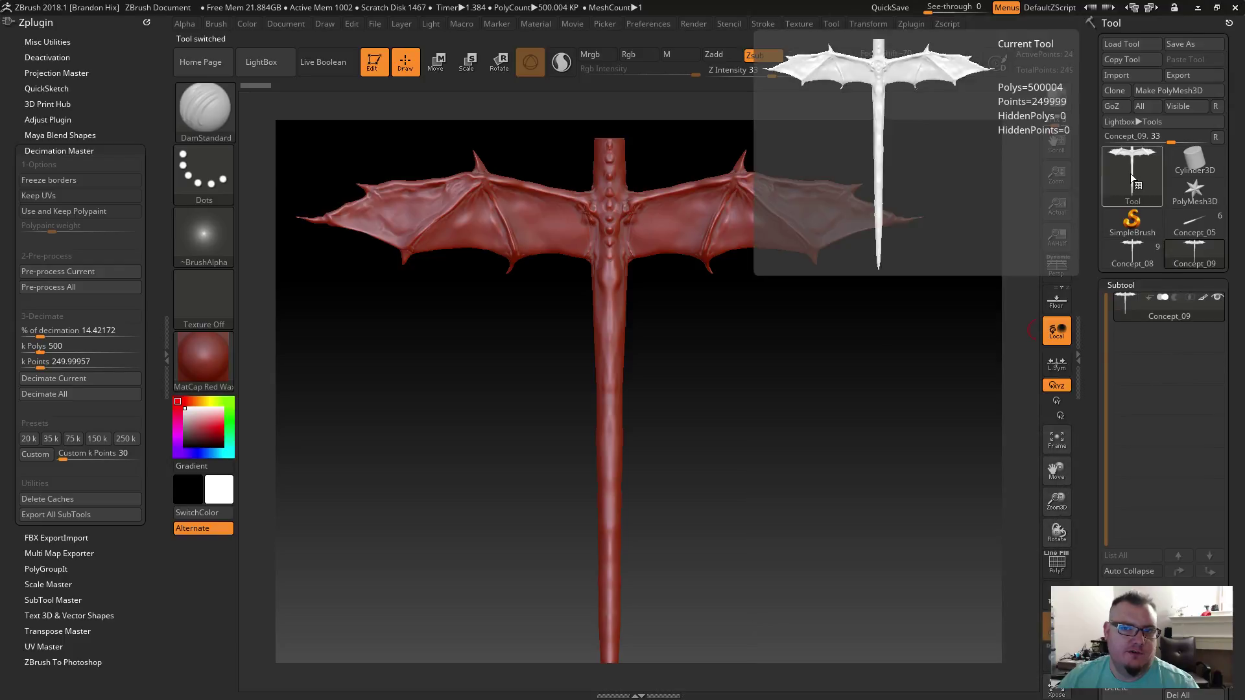
click(1088, 327)
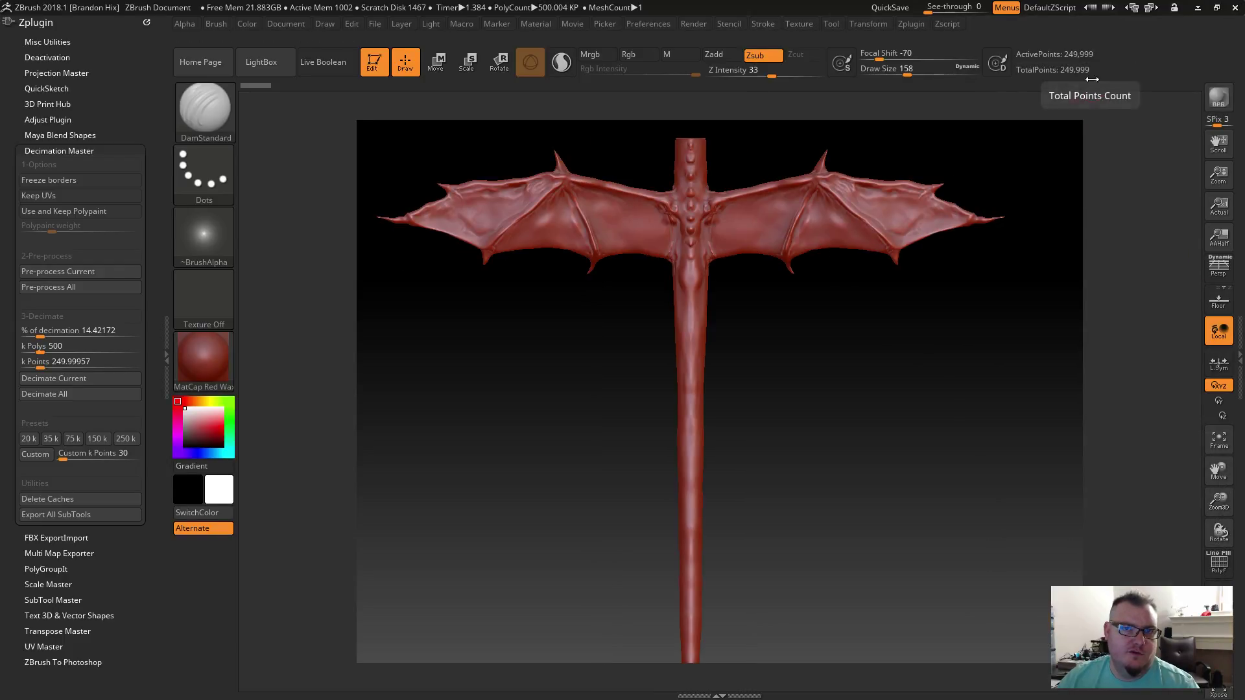
Step: Display the wireframe on the decimated body and examine its polygon layout around the spine and wing bases
key(shift)
key(shift+f)
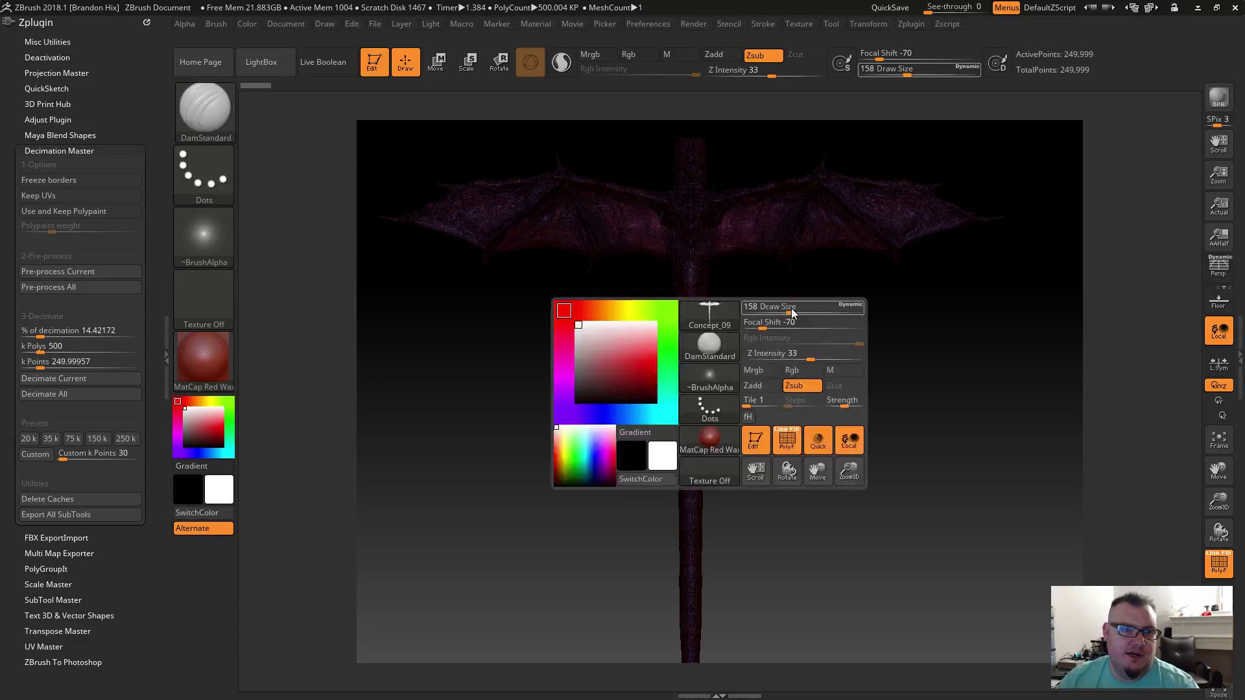
ctrl+right_drag(823, 330, 1051, 540)
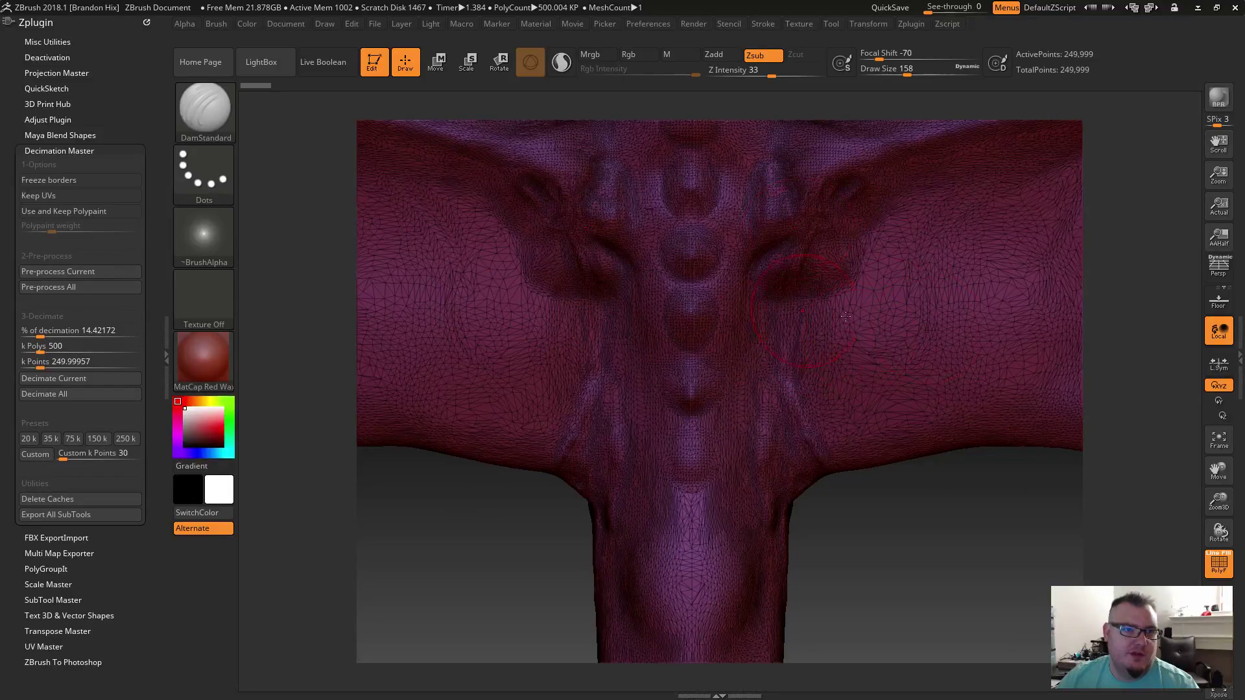
drag(958, 551, 925, 504)
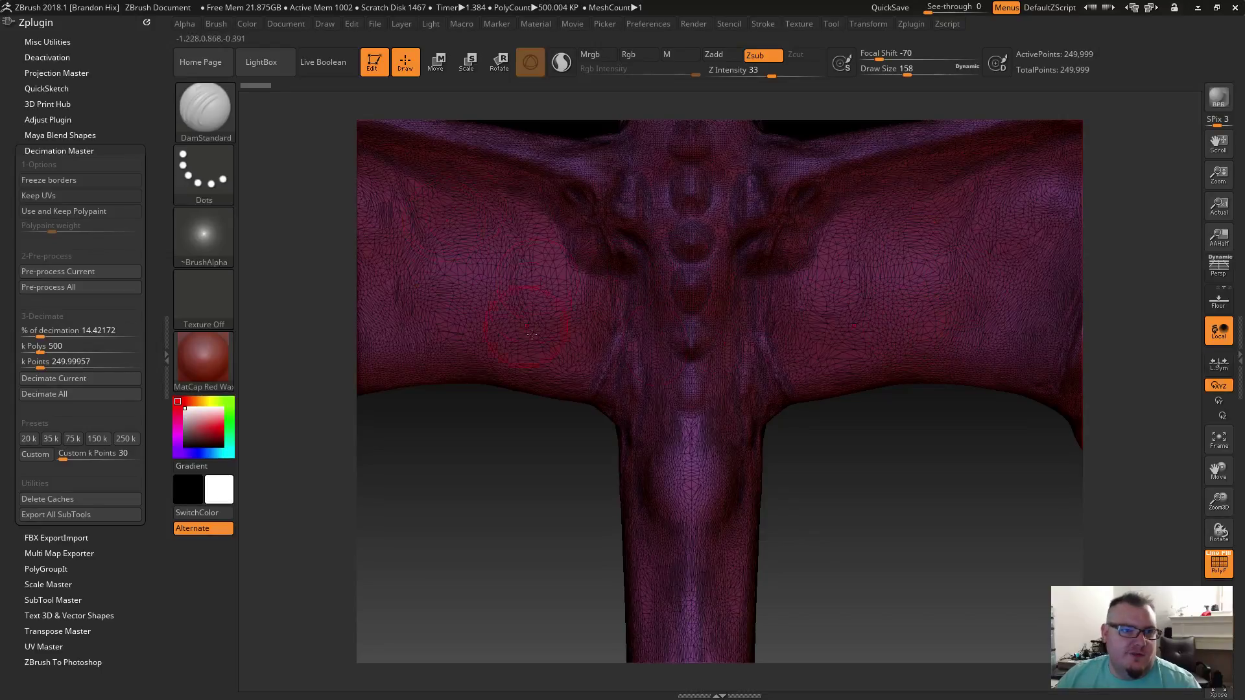
drag(942, 475, 727, 179)
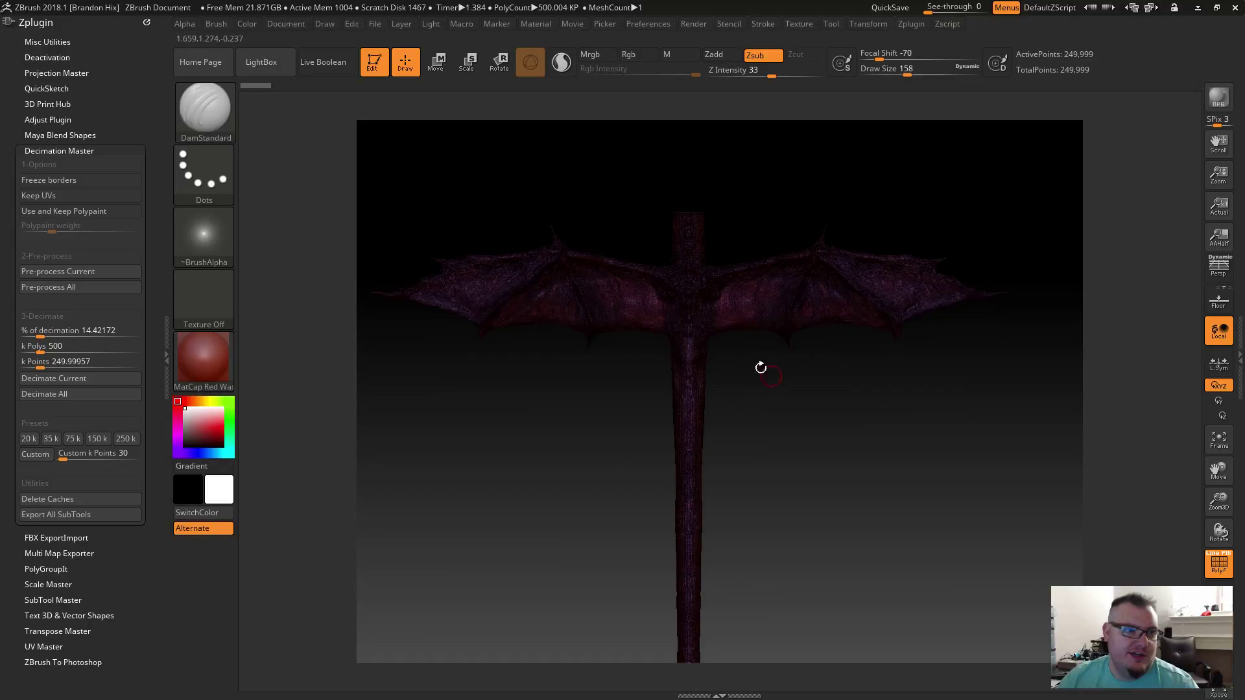
Step: Decimate the body with the 20 k points preset, inspect its wireframe near the wing bases, and return to the plain shaded view
click(30, 439)
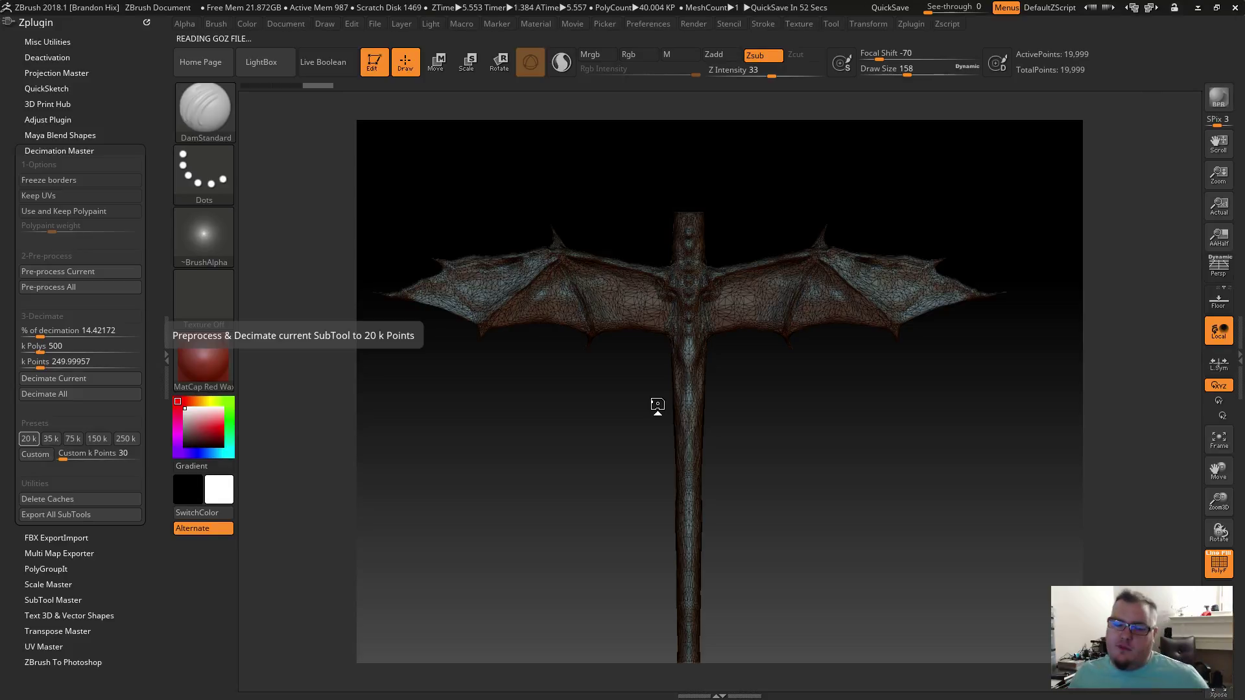
ctrl+right_drag(754, 393, 916, 509)
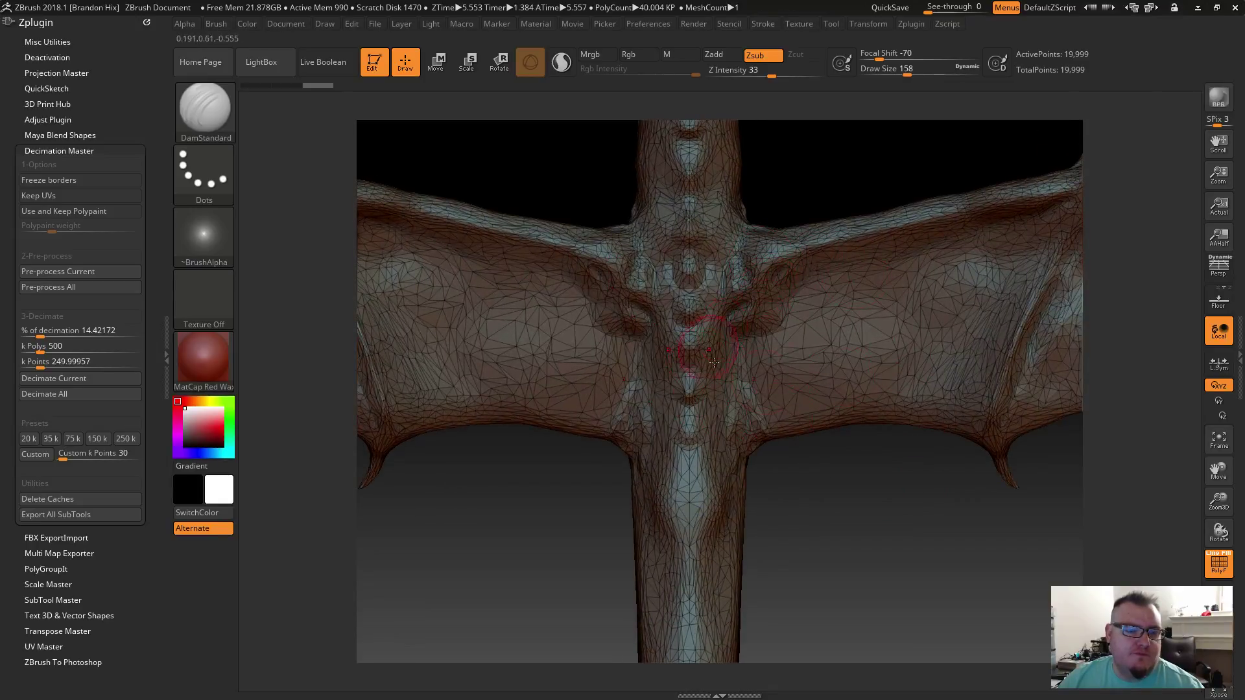
ctrl+right_drag(845, 487, 783, 473)
key(shift+f)
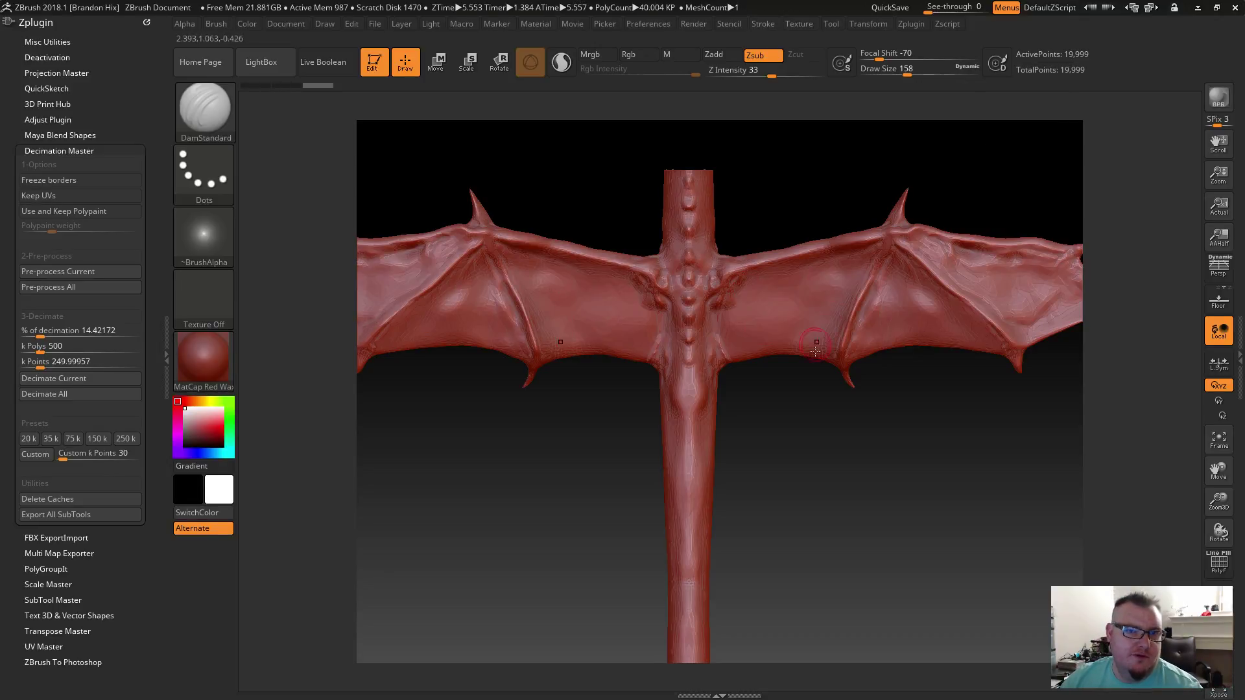
mouse_move(822, 488)
mouse_down()
mouse_move(834, 491)
mouse_move(806, 492)
mouse_move(810, 483)
mouse_up()
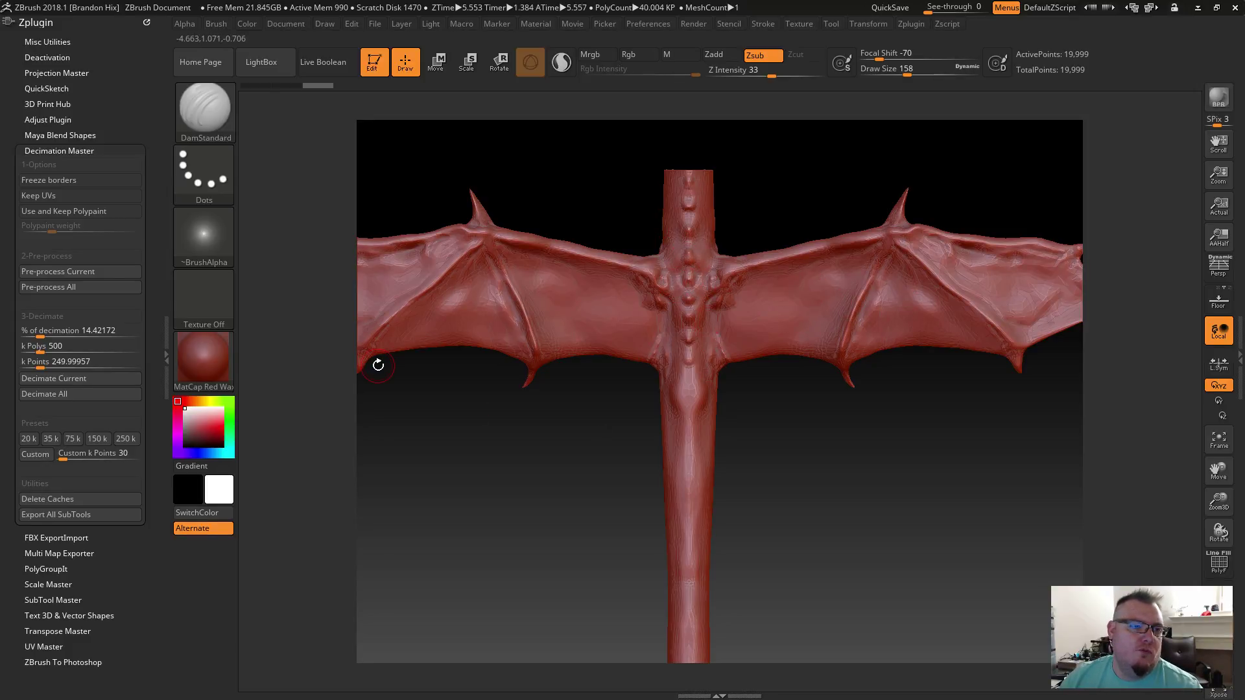
alt+drag(745, 436, 811, 293)
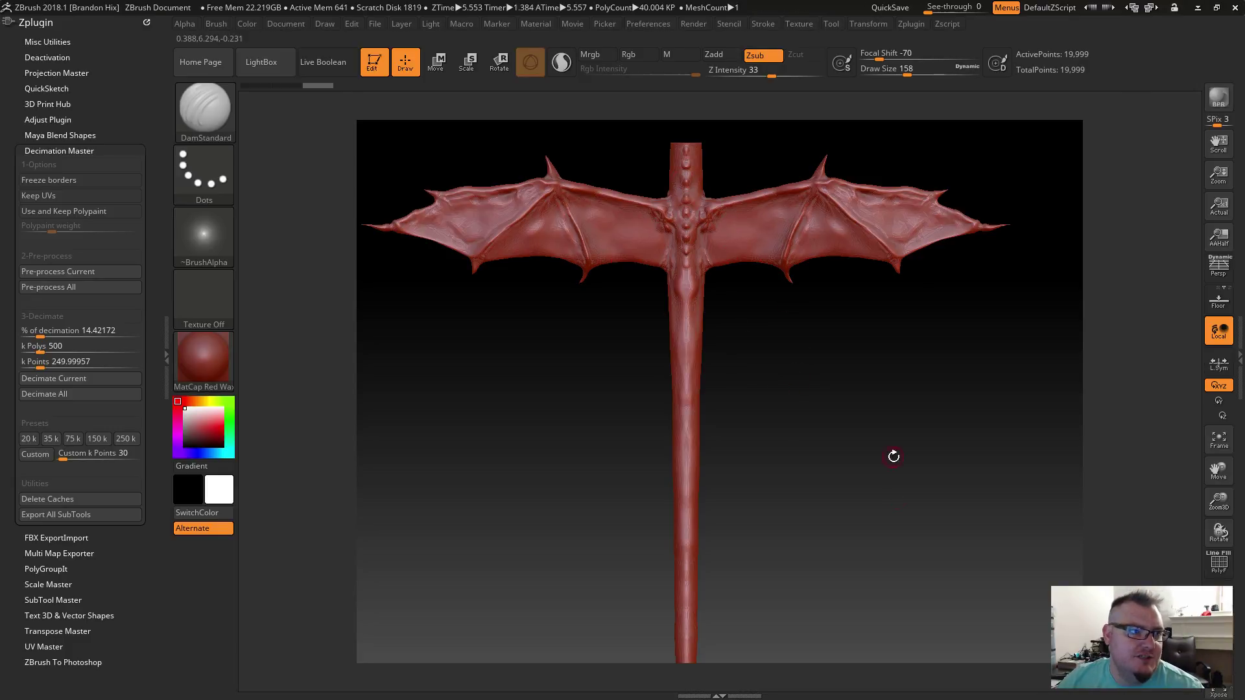
Step: Bring back the tool settings, switch to the Concept_08 tool and delete its decimated Concept_08 subtool
click(1240, 356)
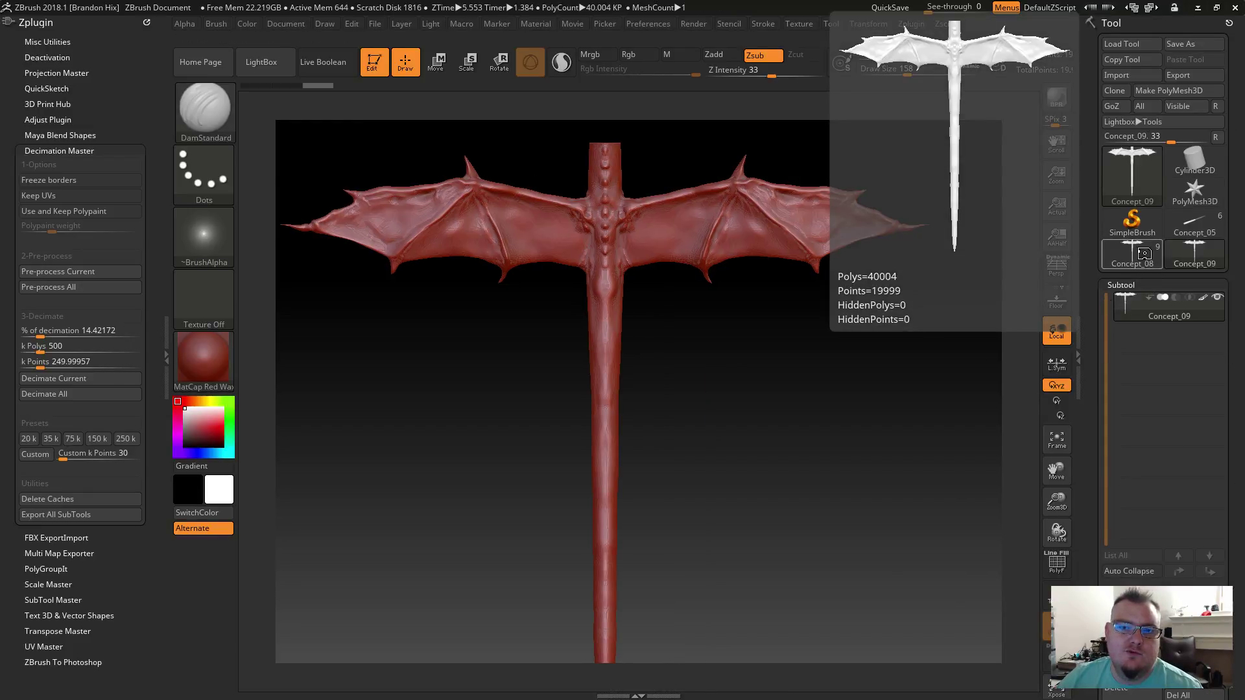
click(1131, 259)
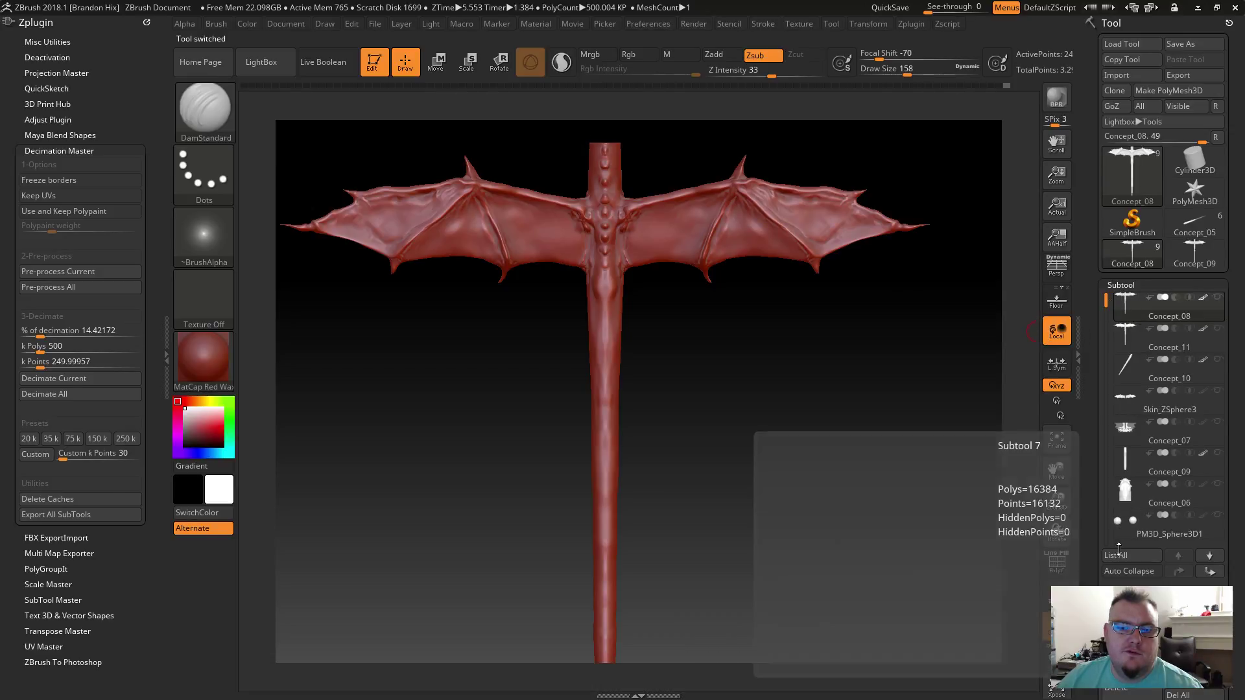
click(1116, 690)
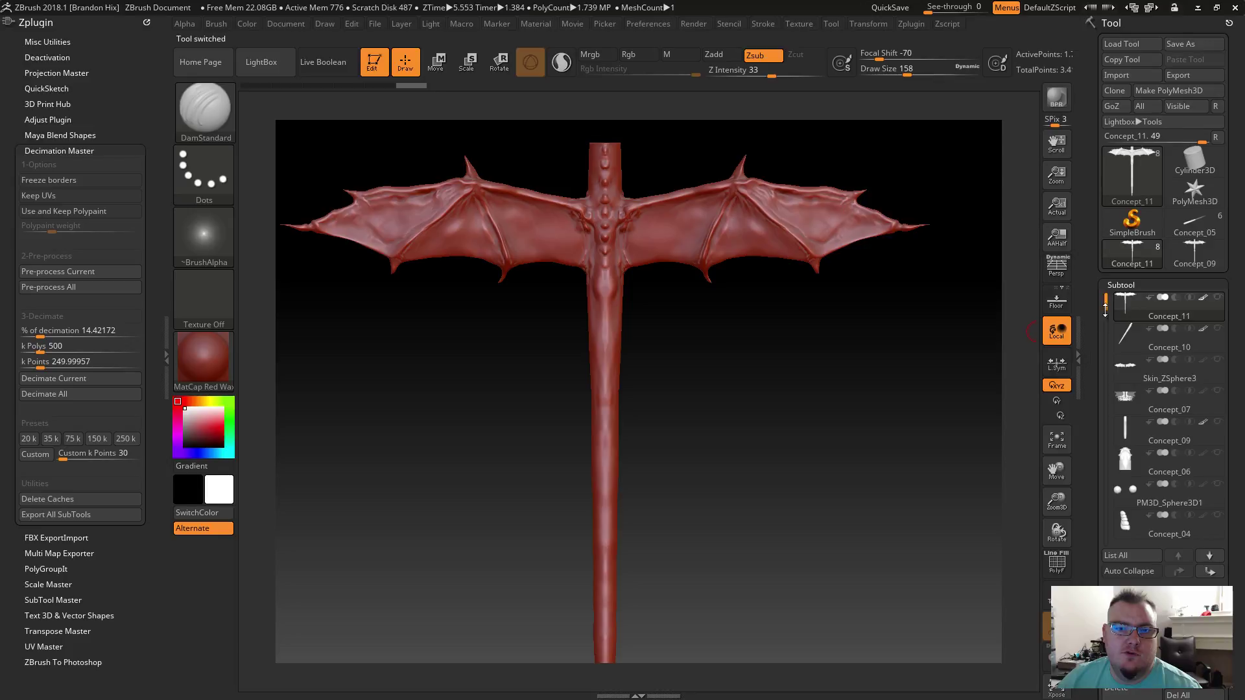
Step: Examine the wireframe of the high-resolution Concept_11 body around the spine and wings, and hide the wireframe again
alt+drag(714, 382, 733, 386)
scroll(733, 386, up, 5)
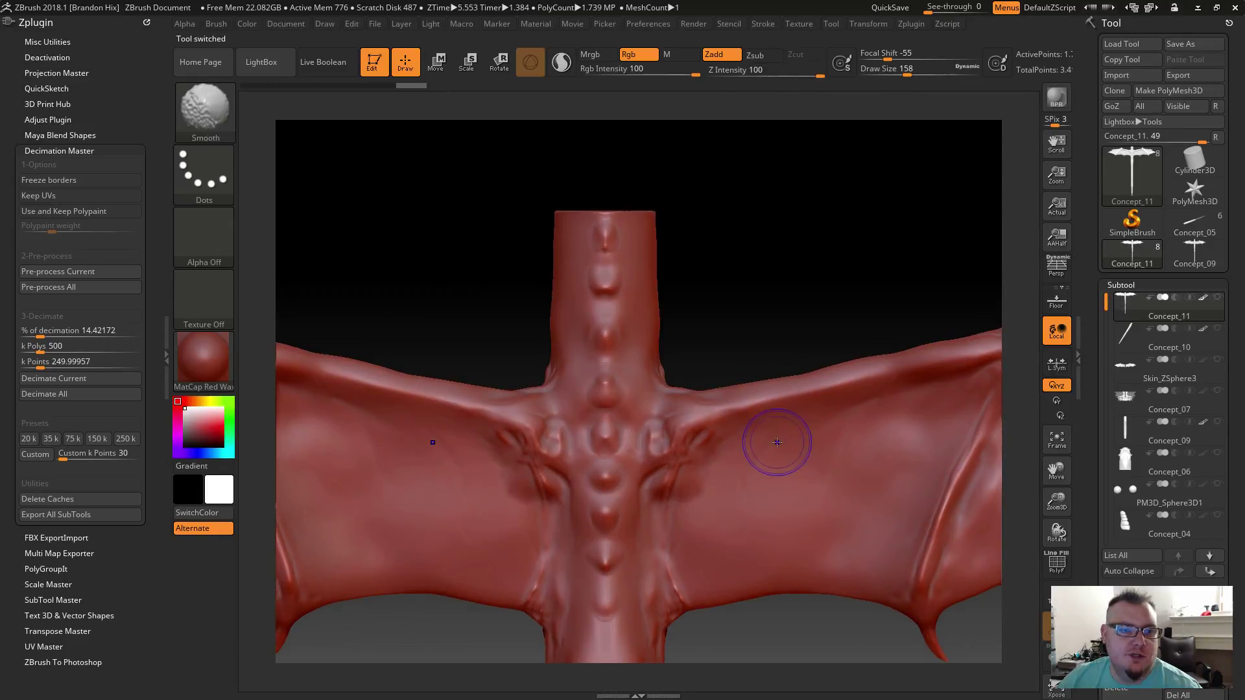
key(shift+f)
scroll(780, 311, up, 3)
scroll(870, 350, down, 6)
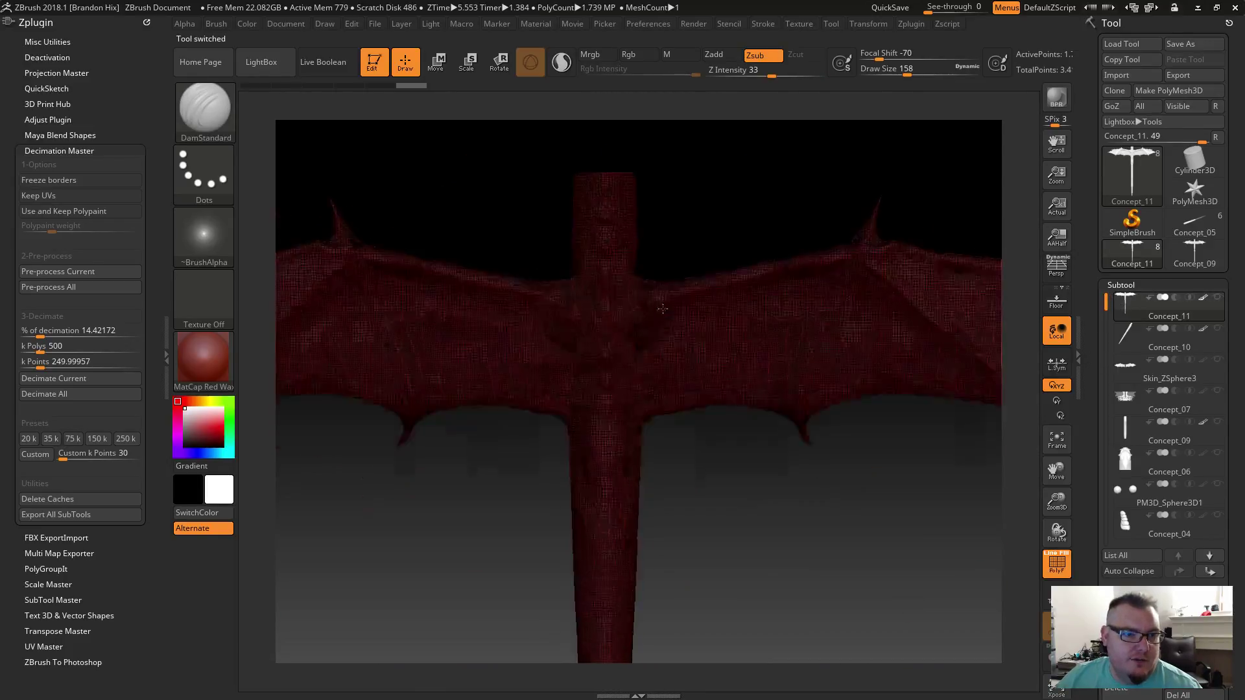
key(shift+f)
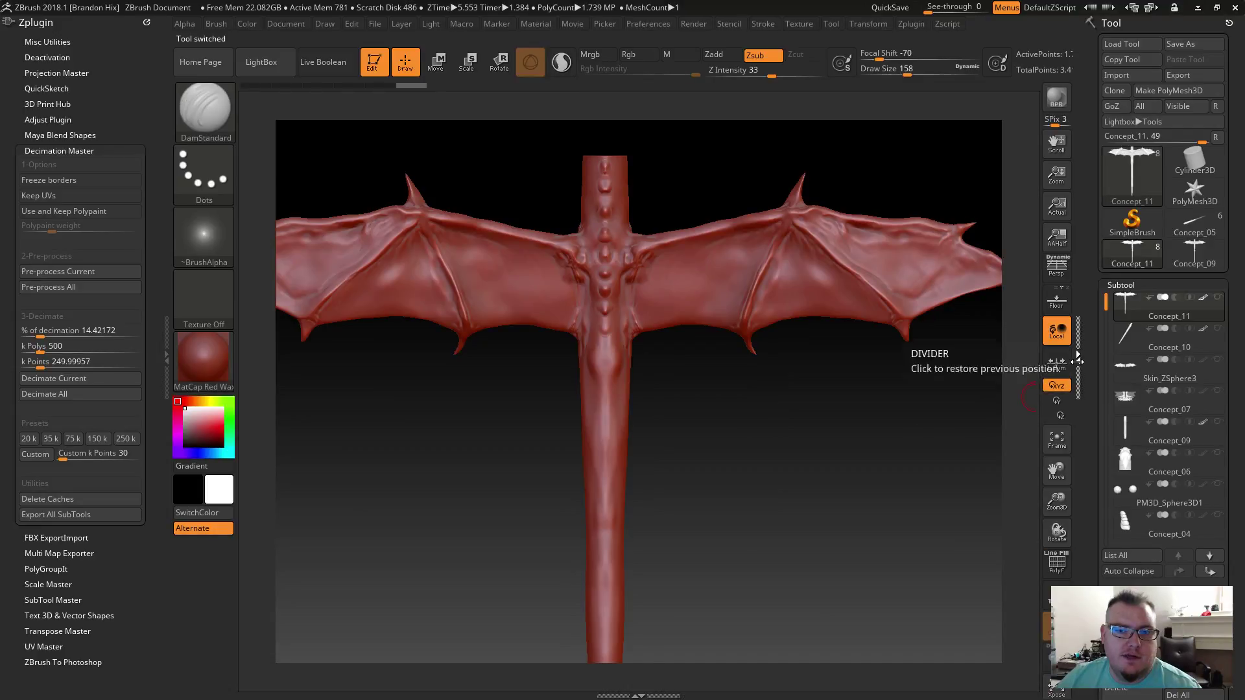
Step: Make room to read the active and total point counts of Concept_11, and bring back the tool settings and subtool list
click(1076, 358)
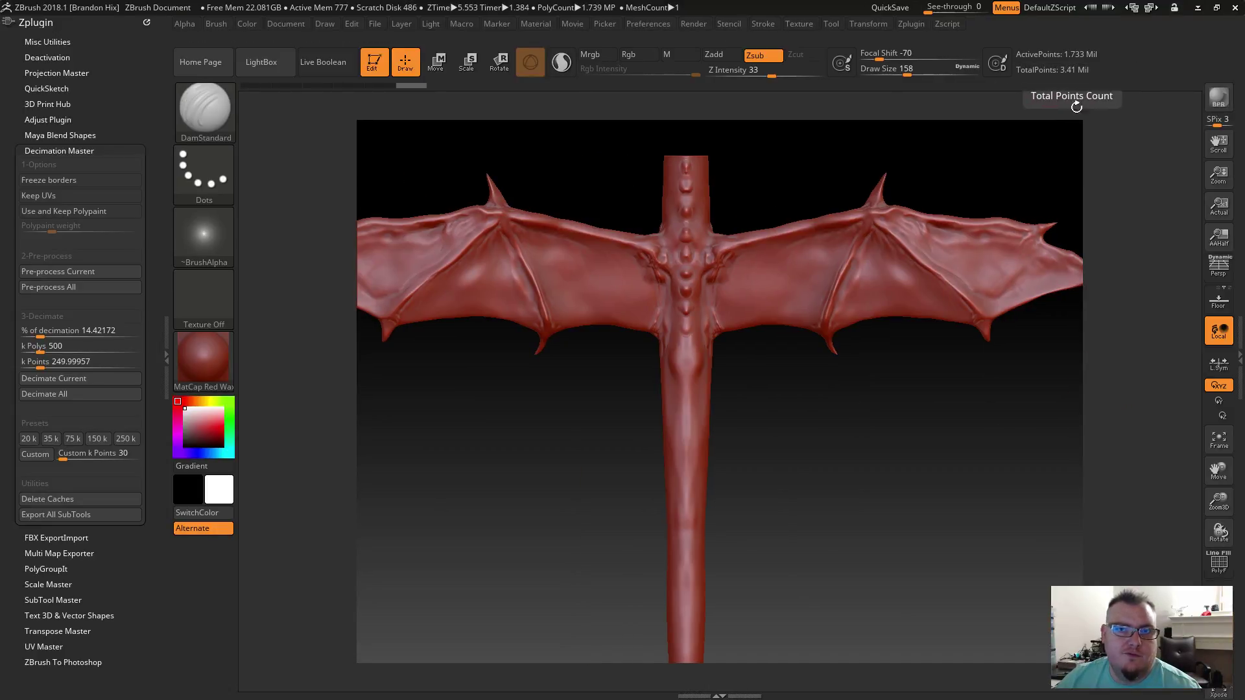
click(1237, 359)
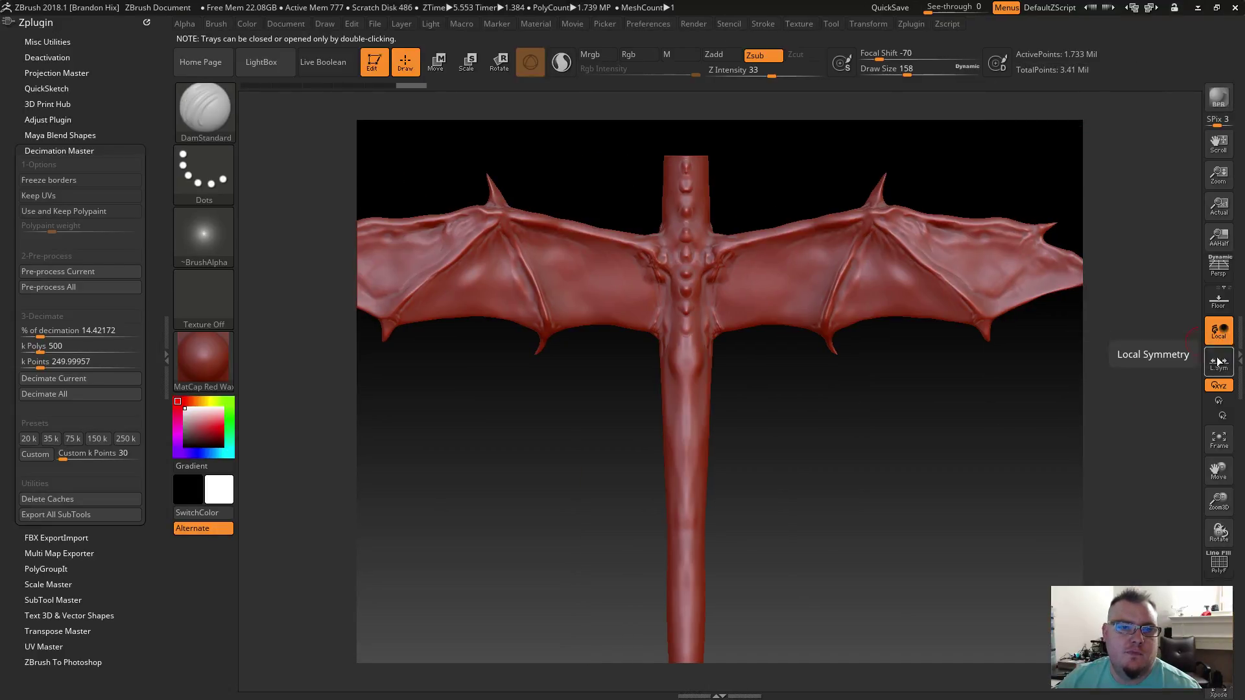
double_click(1238, 361)
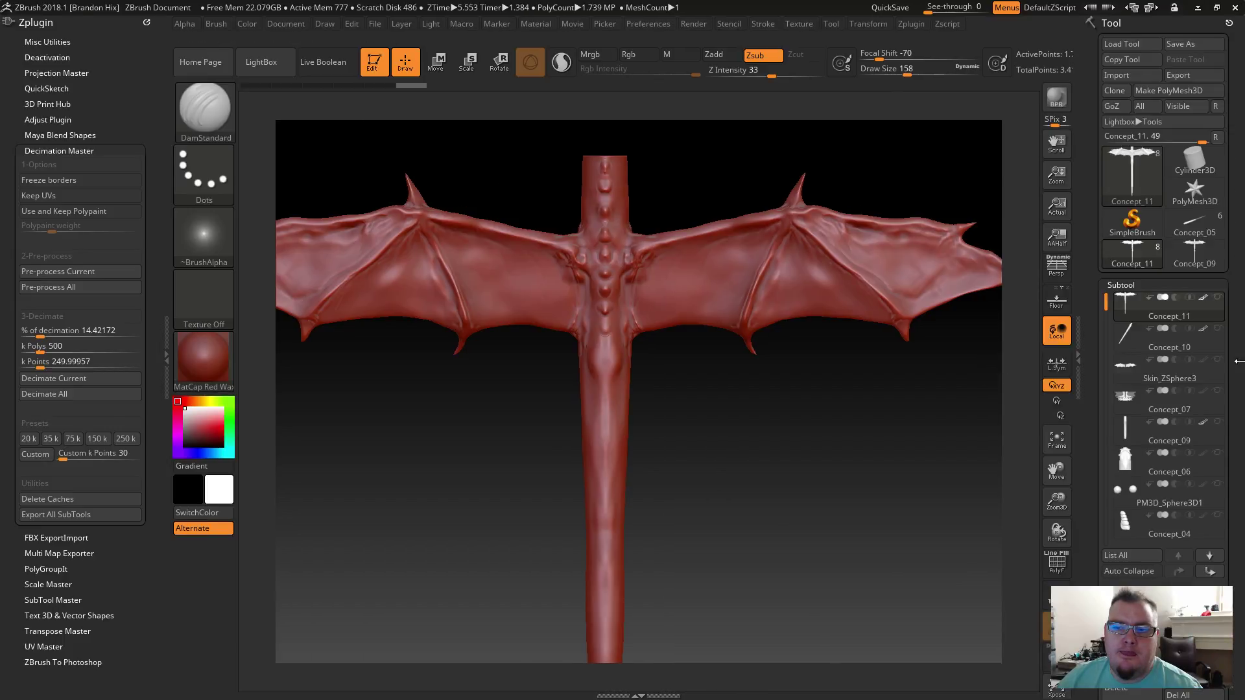
alt+drag(914, 445, 821, 440)
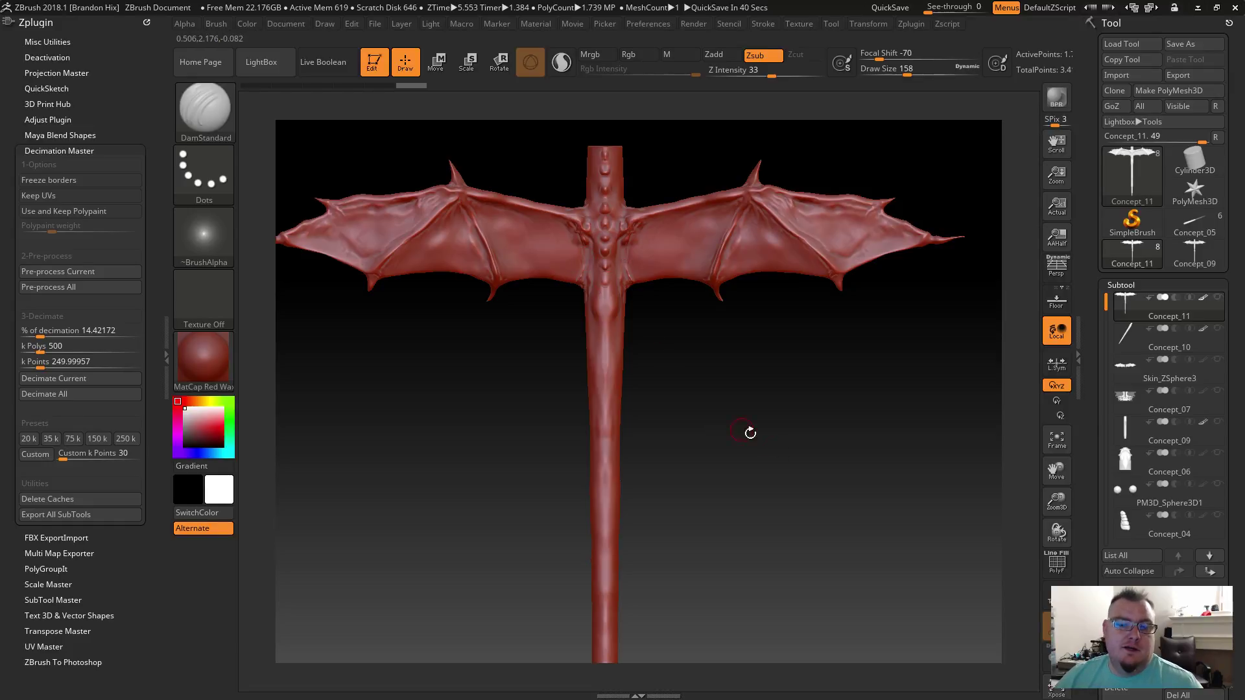
Step: Shrink the ZBrush window, open Calculator, and multiply 24 by 5 and the result by 30
click(1217, 7)
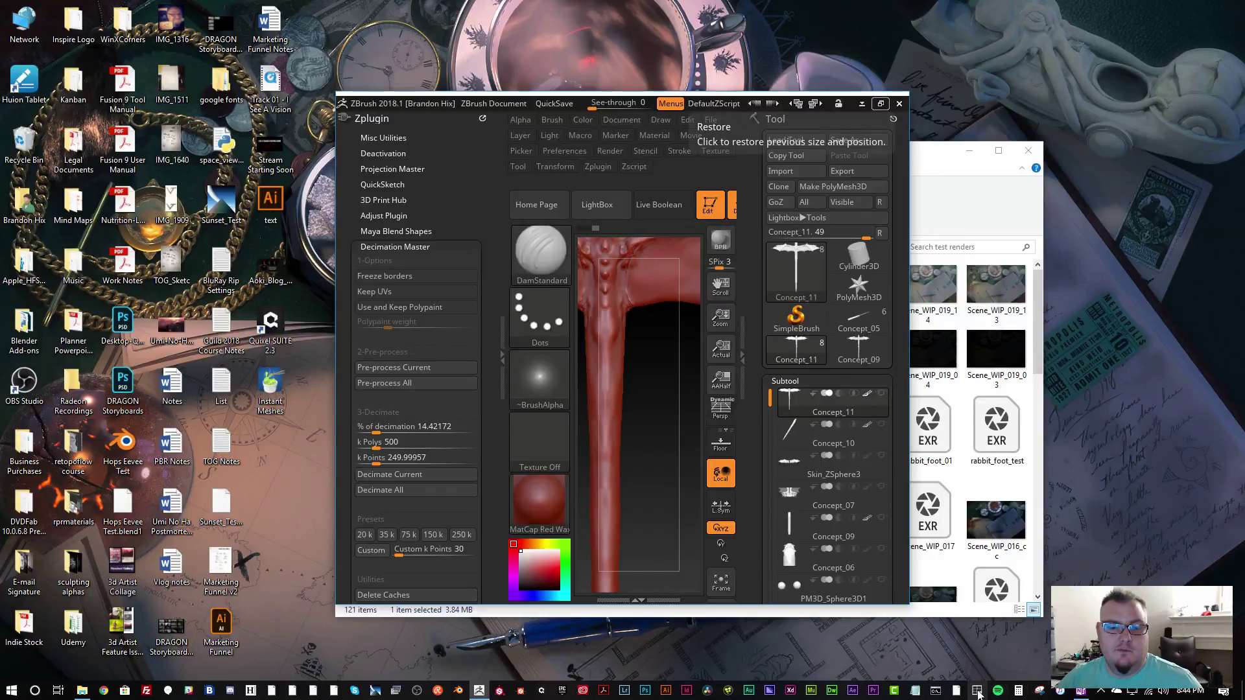
click(1019, 691)
drag(217, 182, 584, 198)
text(24)
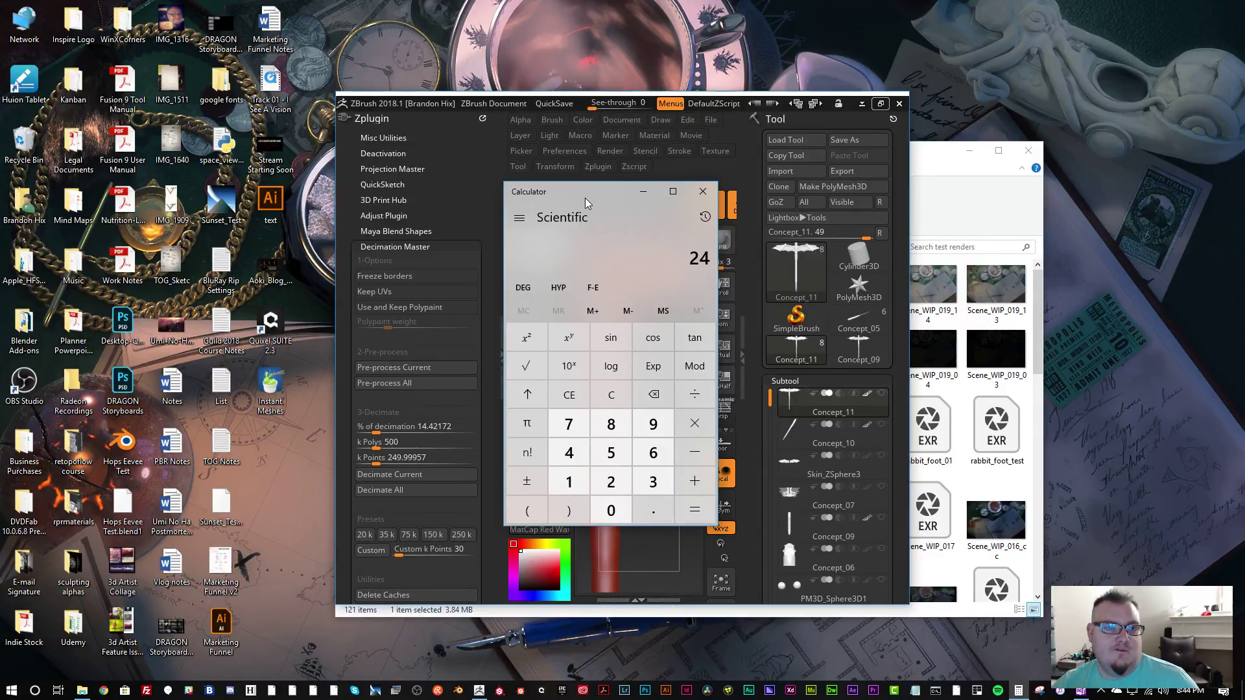
text(*5)
key(Return)
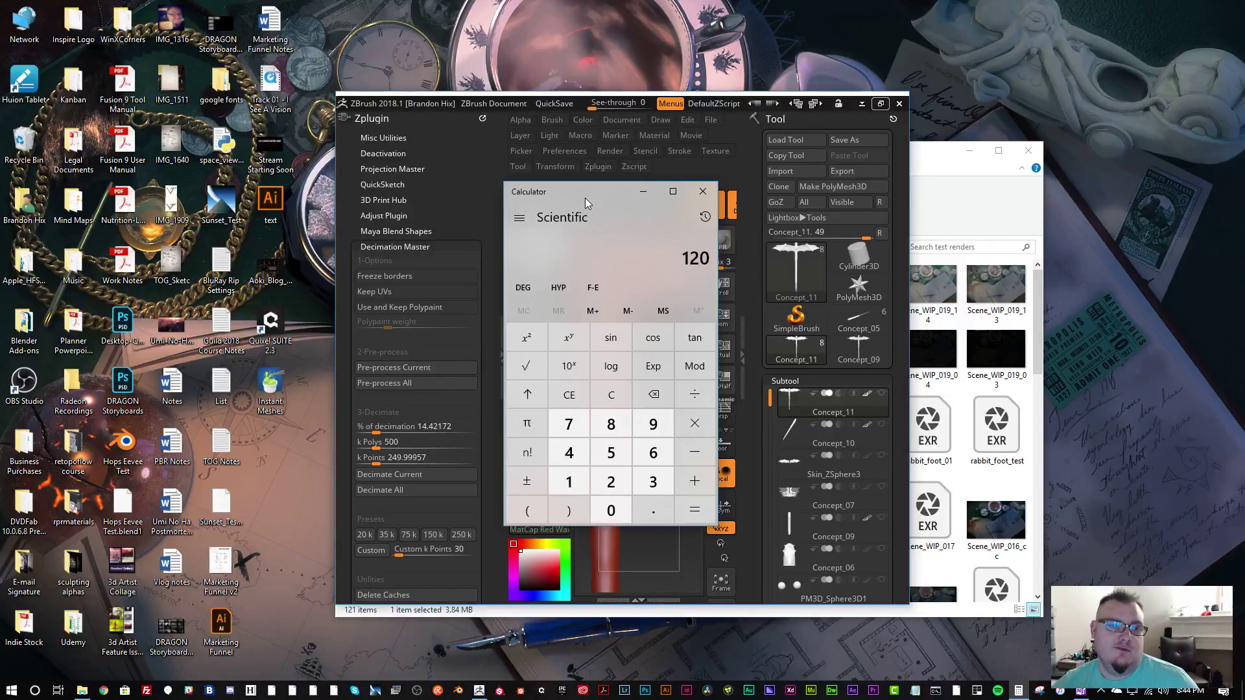
text(*30)
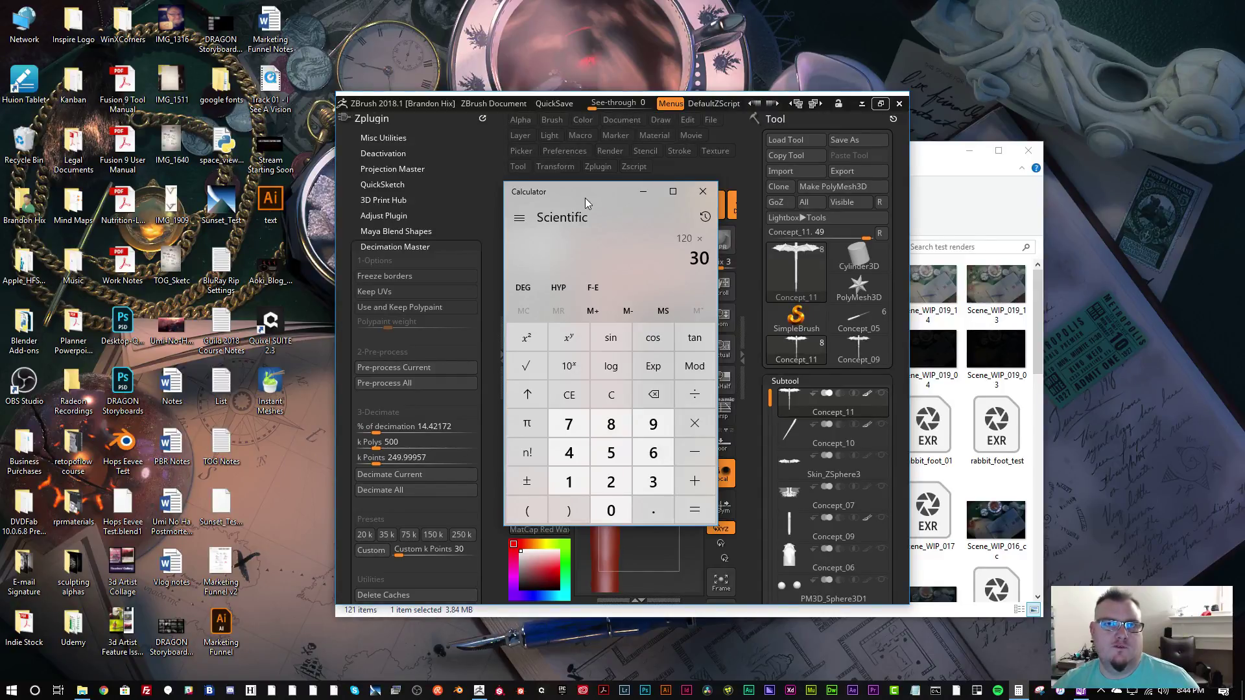
key(Return)
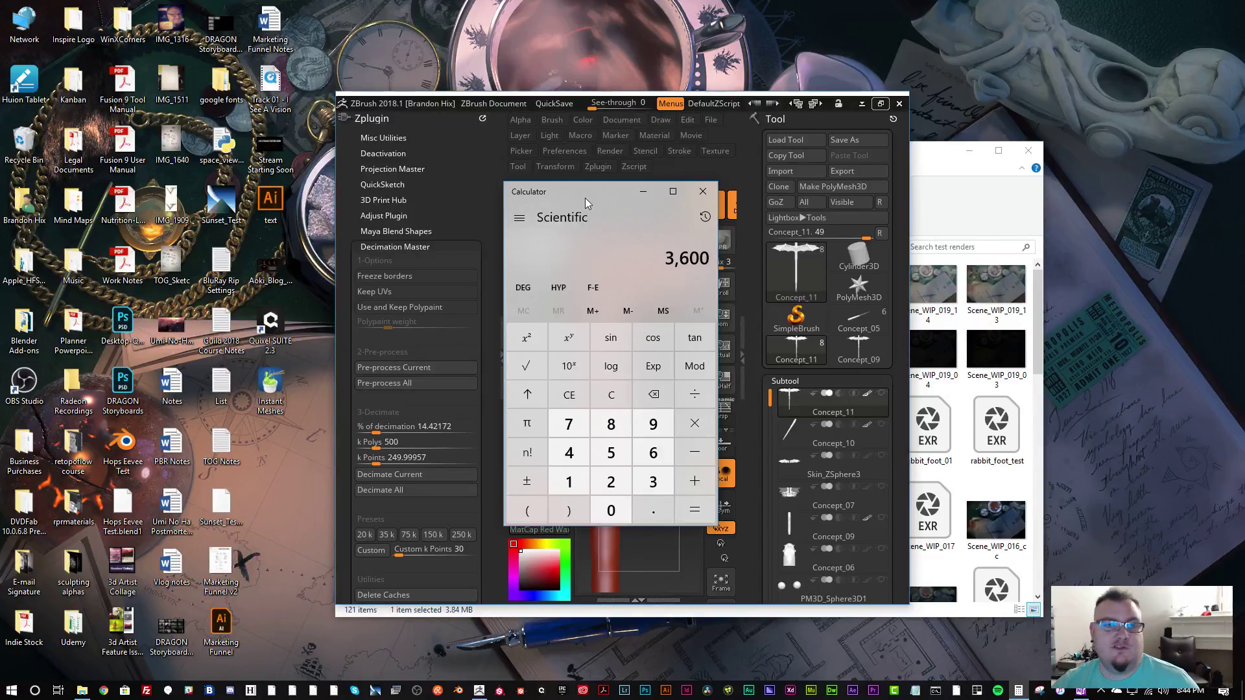
Step: Multiply the calculated result by 5, and divide it by 60 and by 24
key(asterisk)
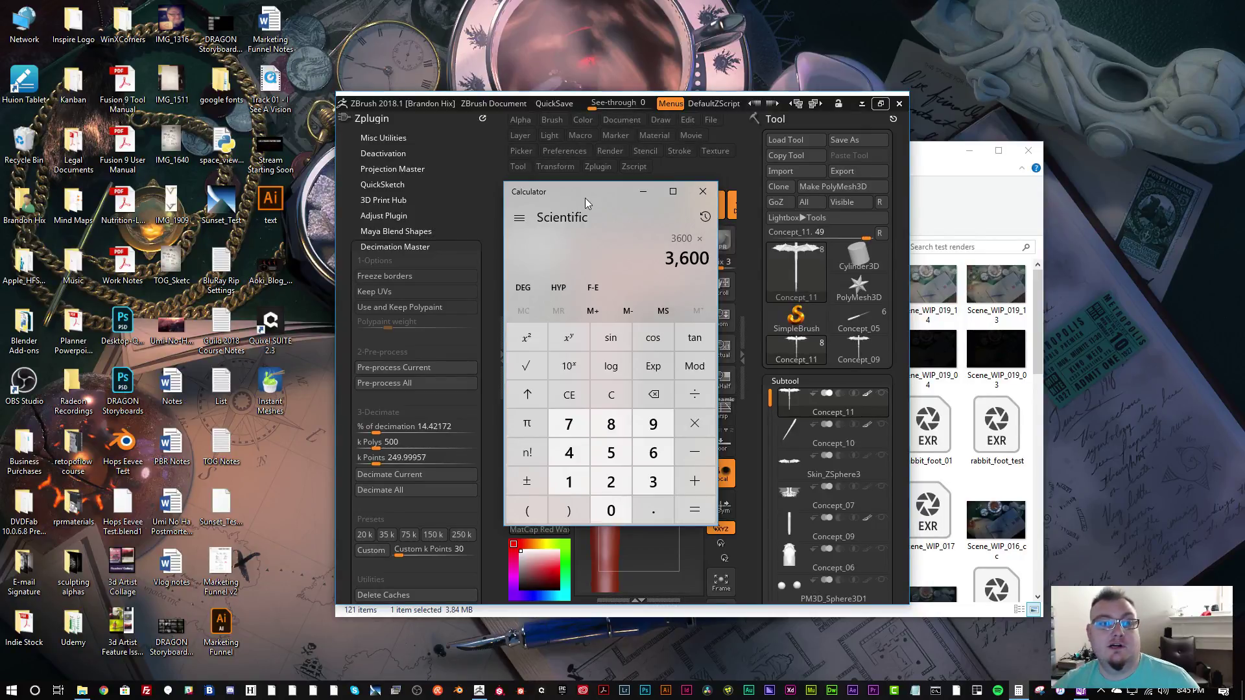
text(5)
key(Return)
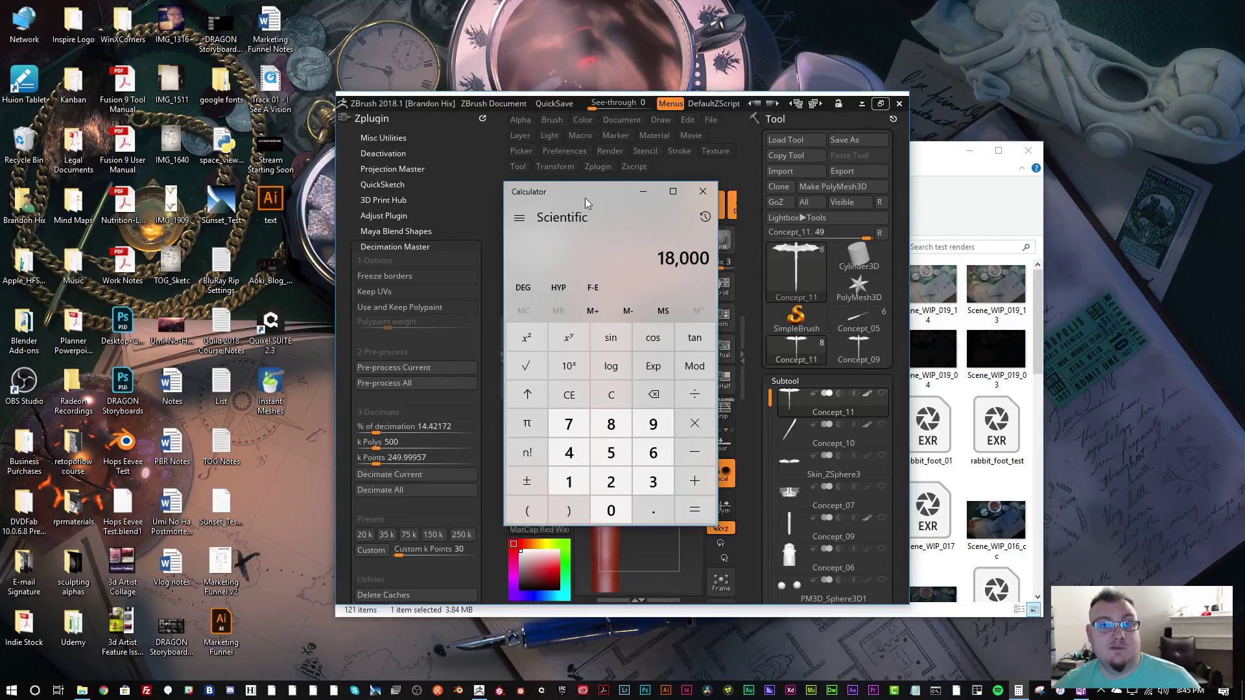
key(slash)
text(60)
key(Return)
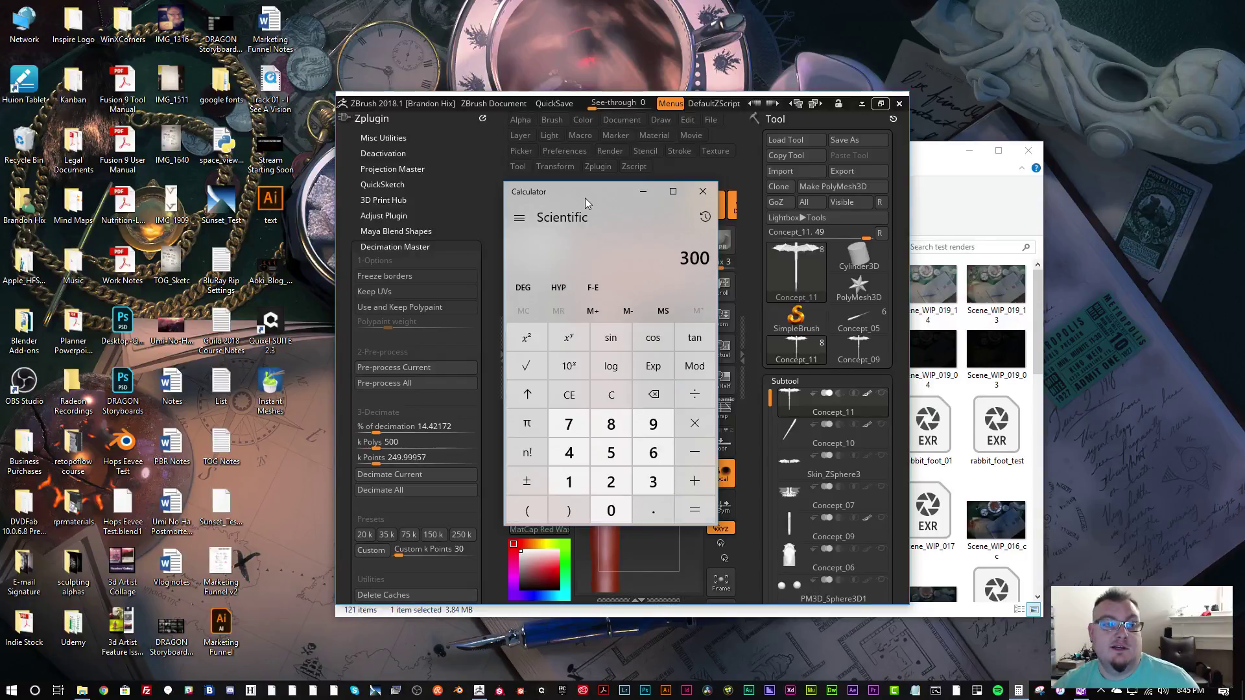
key(slash)
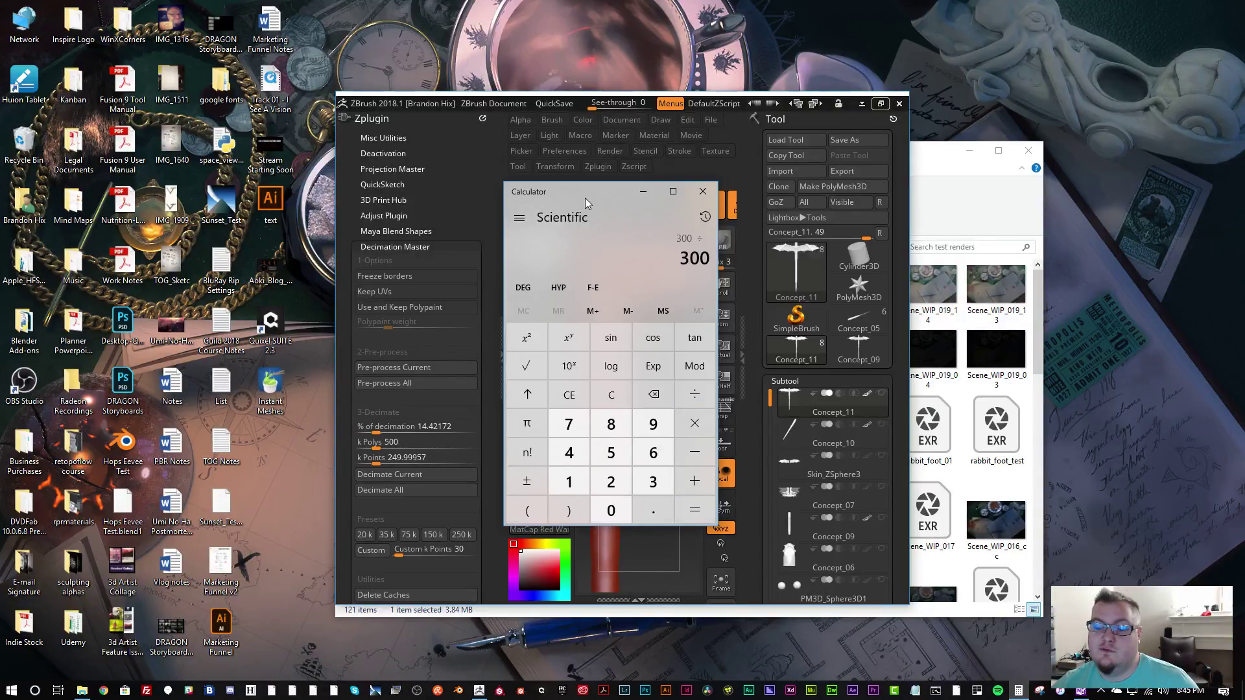
text(24)
key(Return)
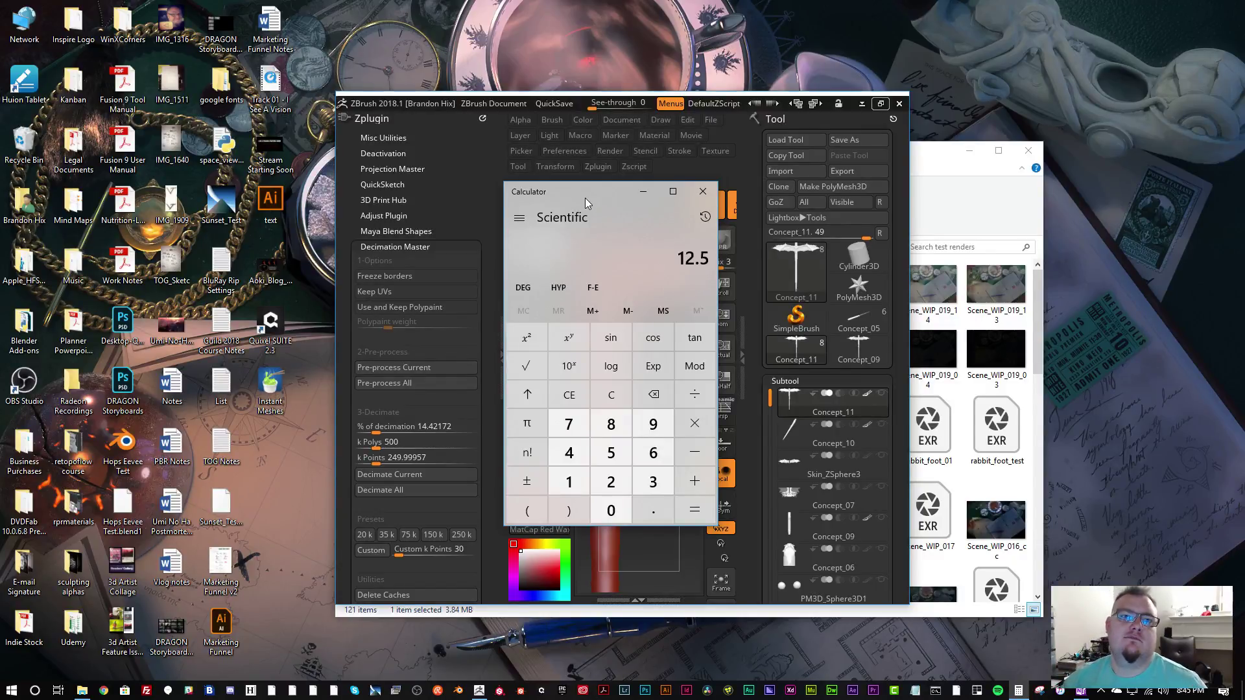
Step: Switch back to ZBrush at full size and display the wireframe on the Concept_11 winged body
click(882, 105)
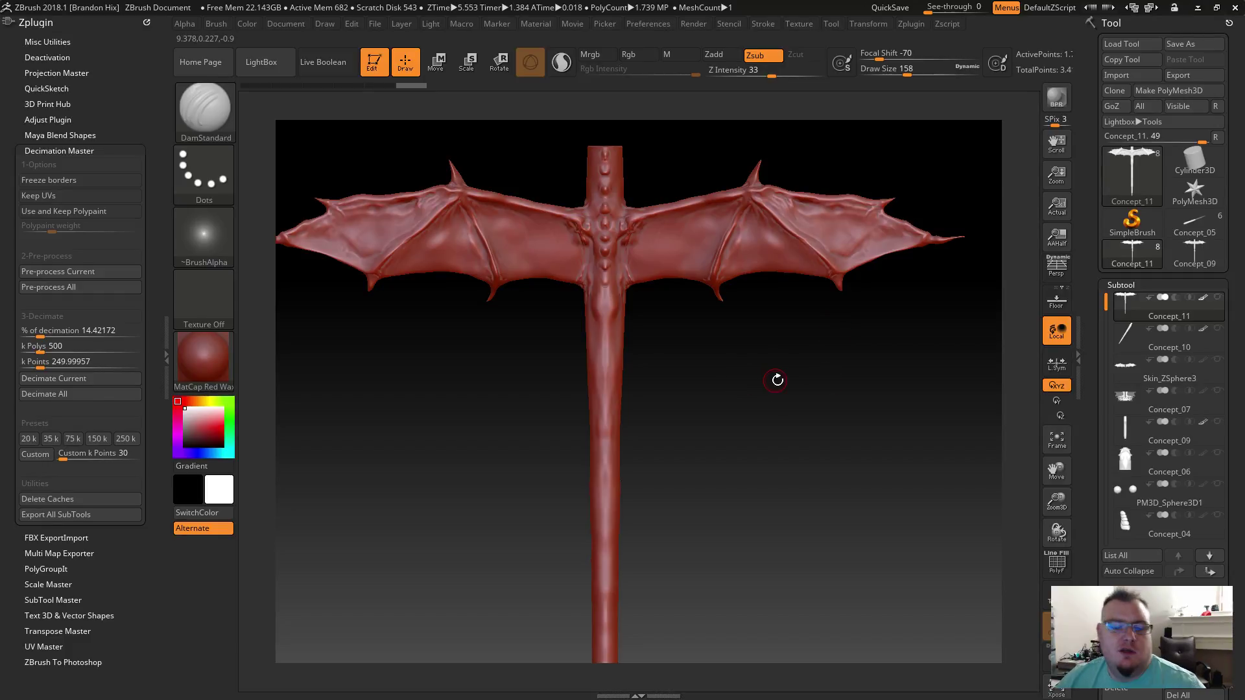
drag(765, 389, 784, 395)
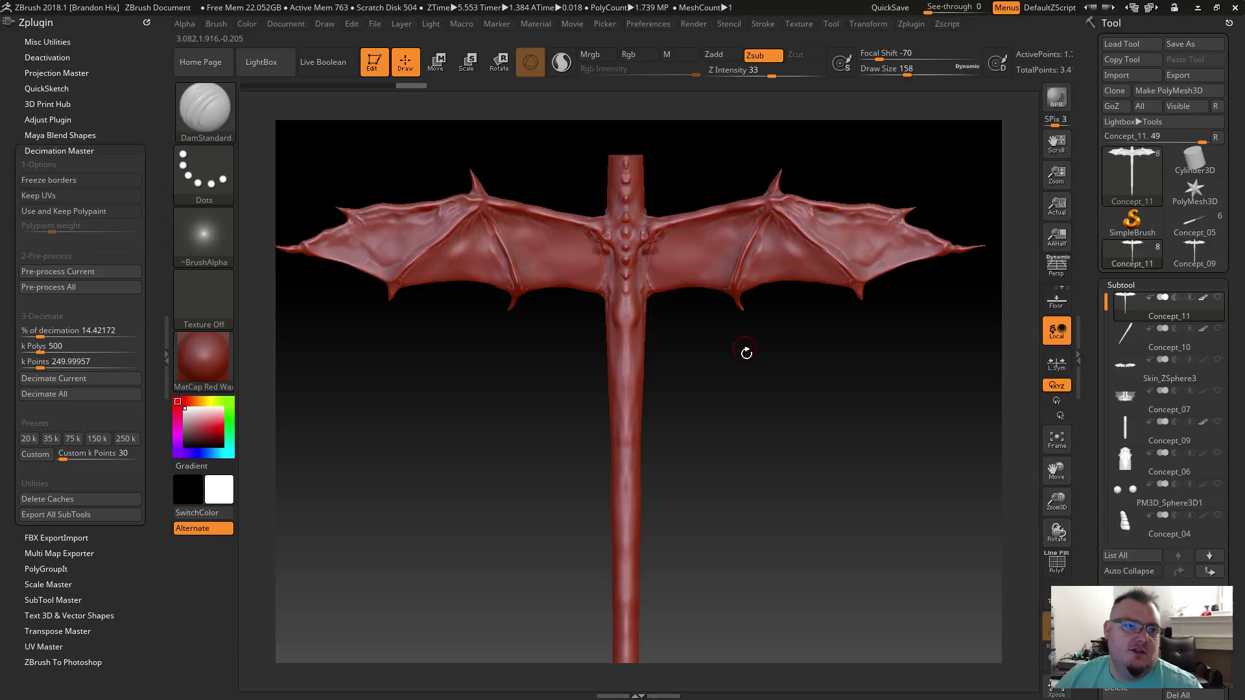
ctrl+right_drag(745, 353, 764, 401)
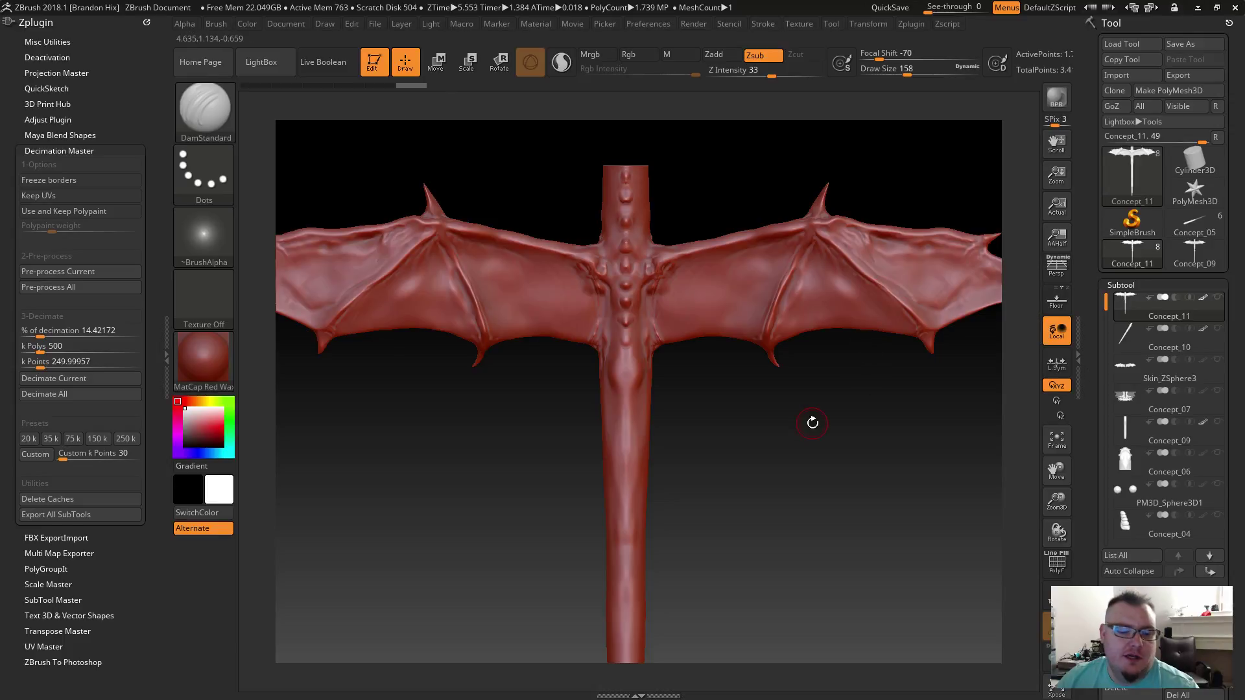
key(shift+f)
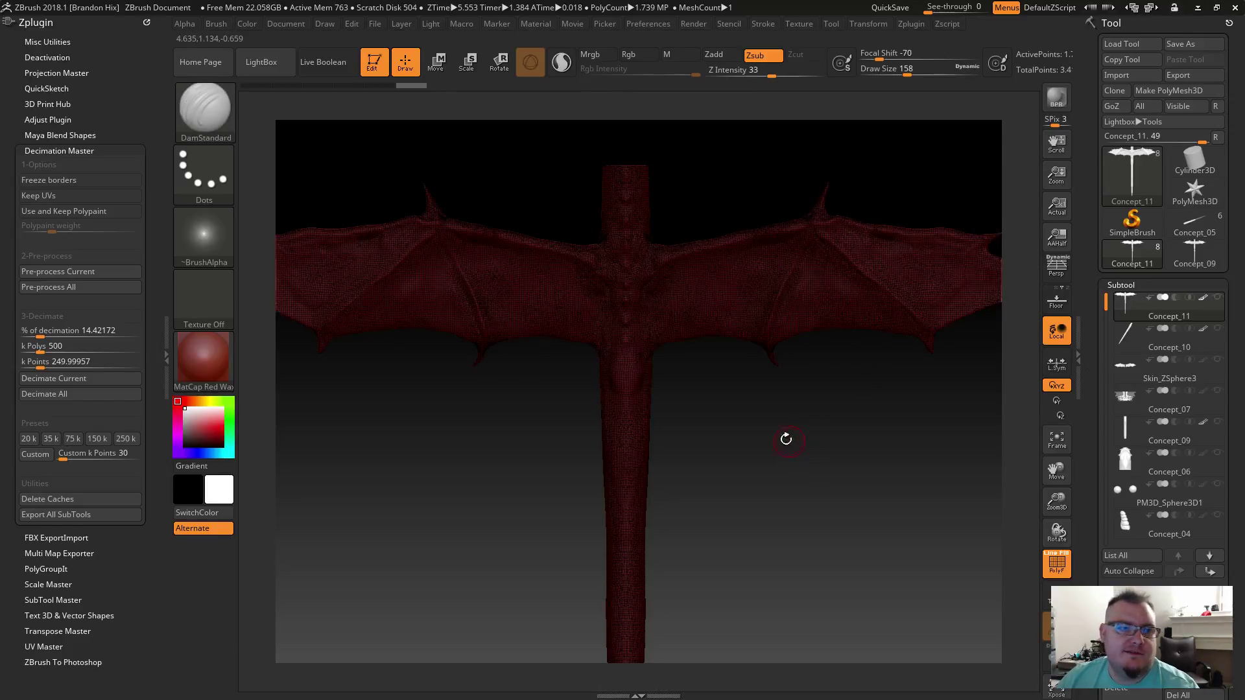
Step: Examine the dense wireframe around the wing joints and neck of the winged body, and turn the wireframe display off
mouse_move(743, 419)
alt+right_down()
mouse_move(831, 461)
mouse_move(711, 441)
mouse_move(759, 392)
alt+right_up()
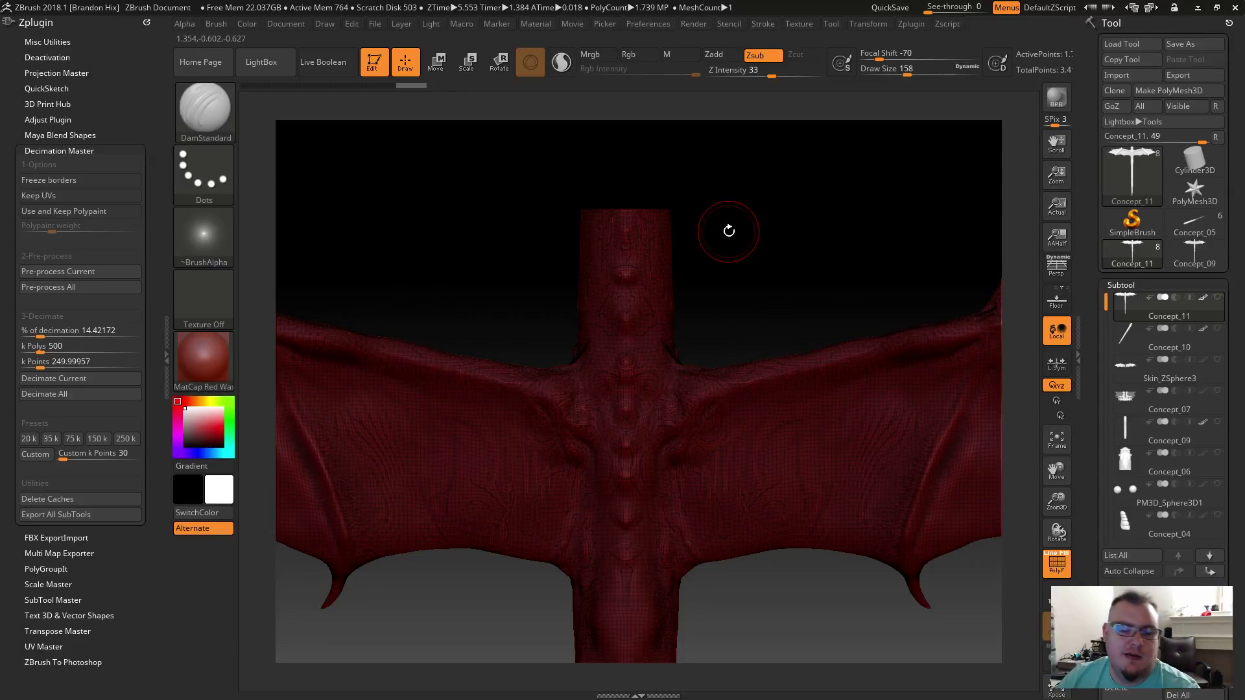
key(shift+f)
drag(862, 275, 816, 260)
ctrl+right_drag(663, 249, 649, 367)
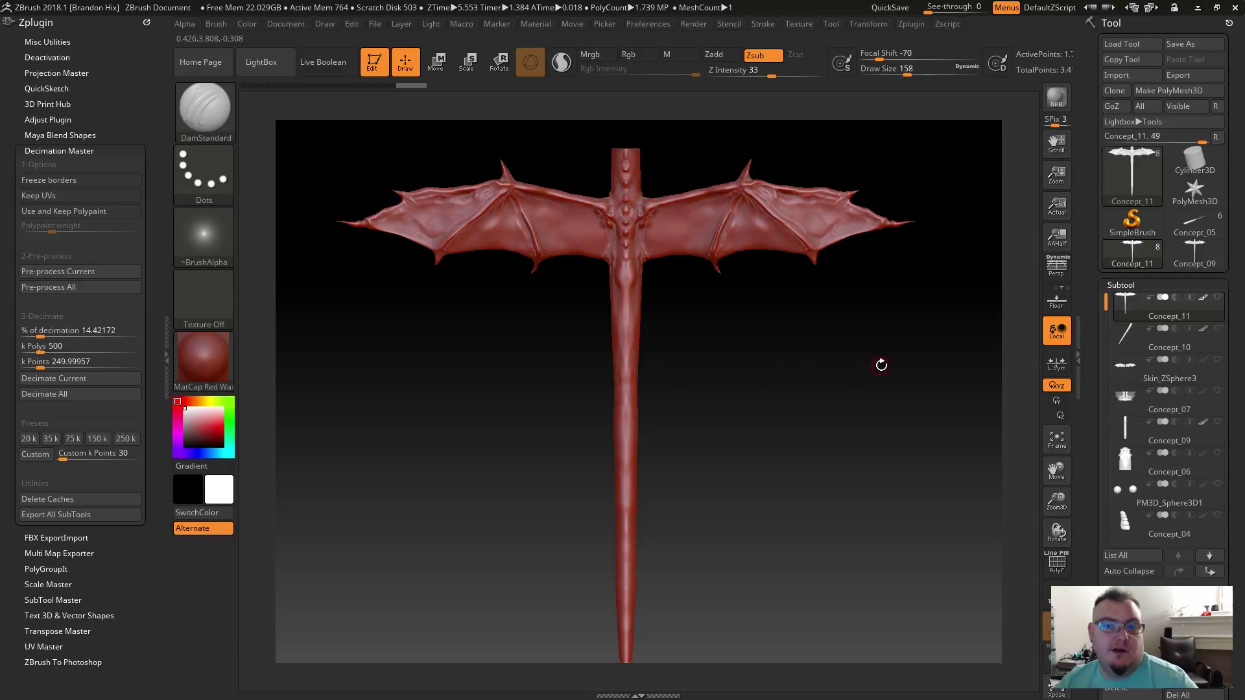
Step: Show the wireframe and run ZRemesher on the Concept_11 winged body with a target polygons count of 5
scroll(1088, 278, down, 1)
scroll(1088, 277, down, 10)
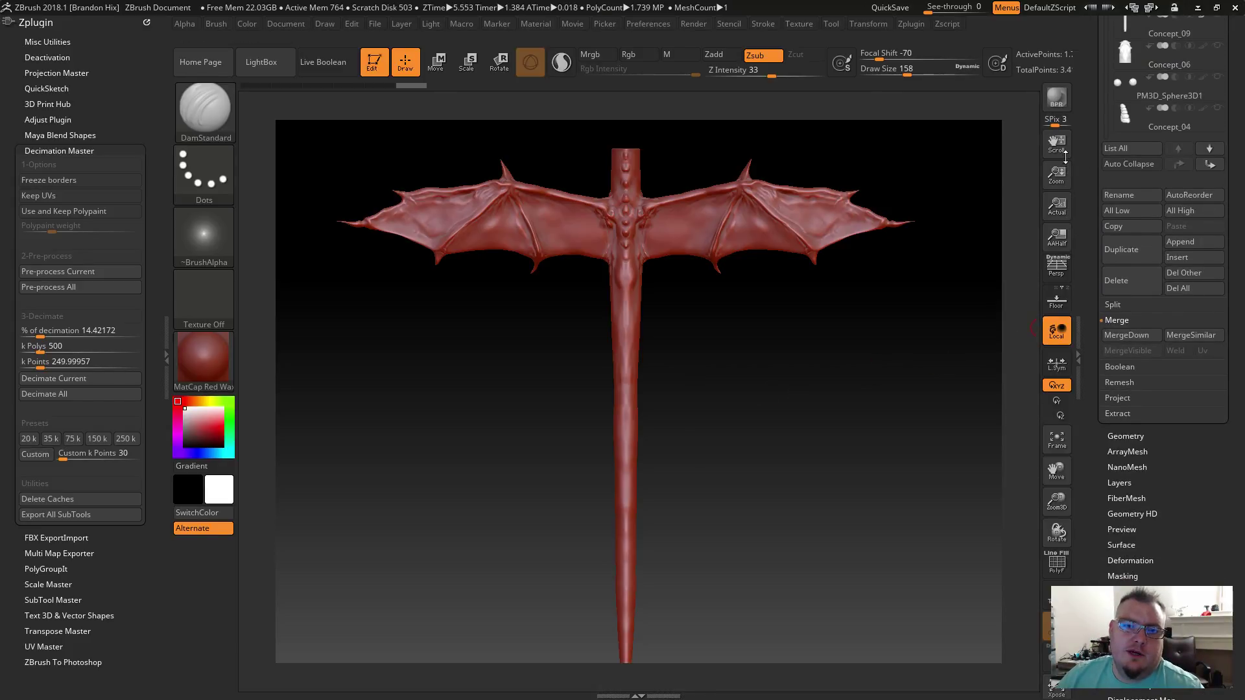
click(1124, 360)
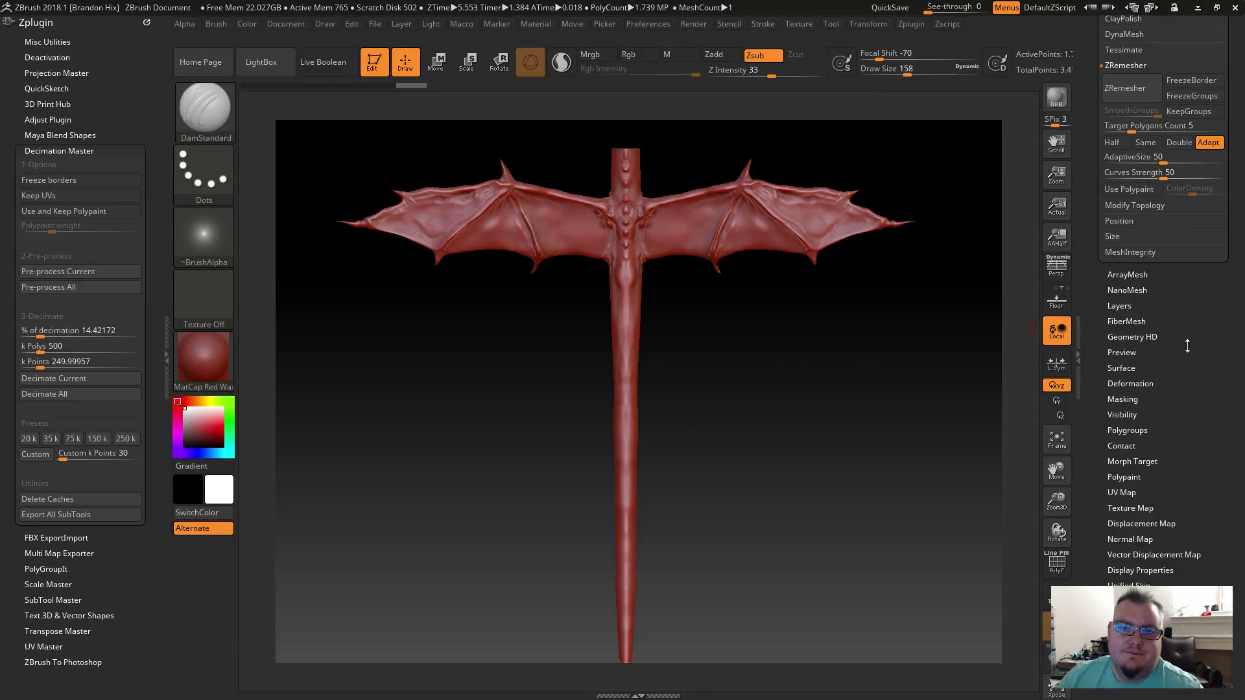
scroll(1186, 389, up, 5)
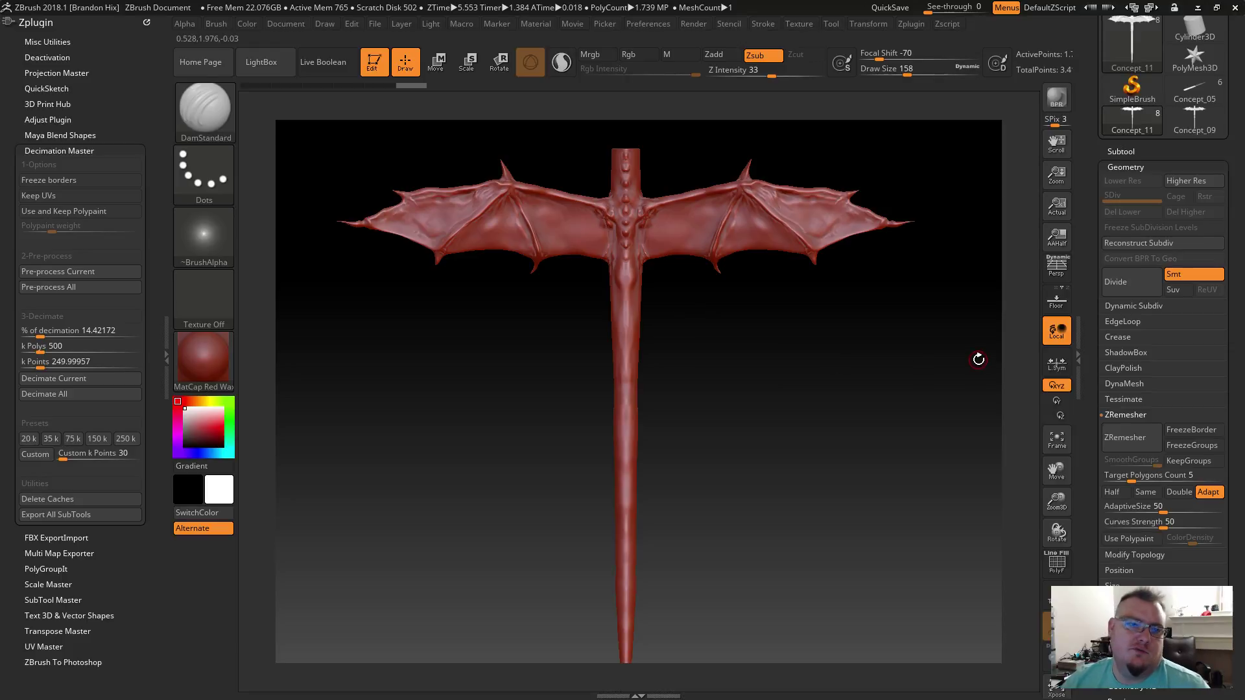
alt+drag(736, 389, 804, 458)
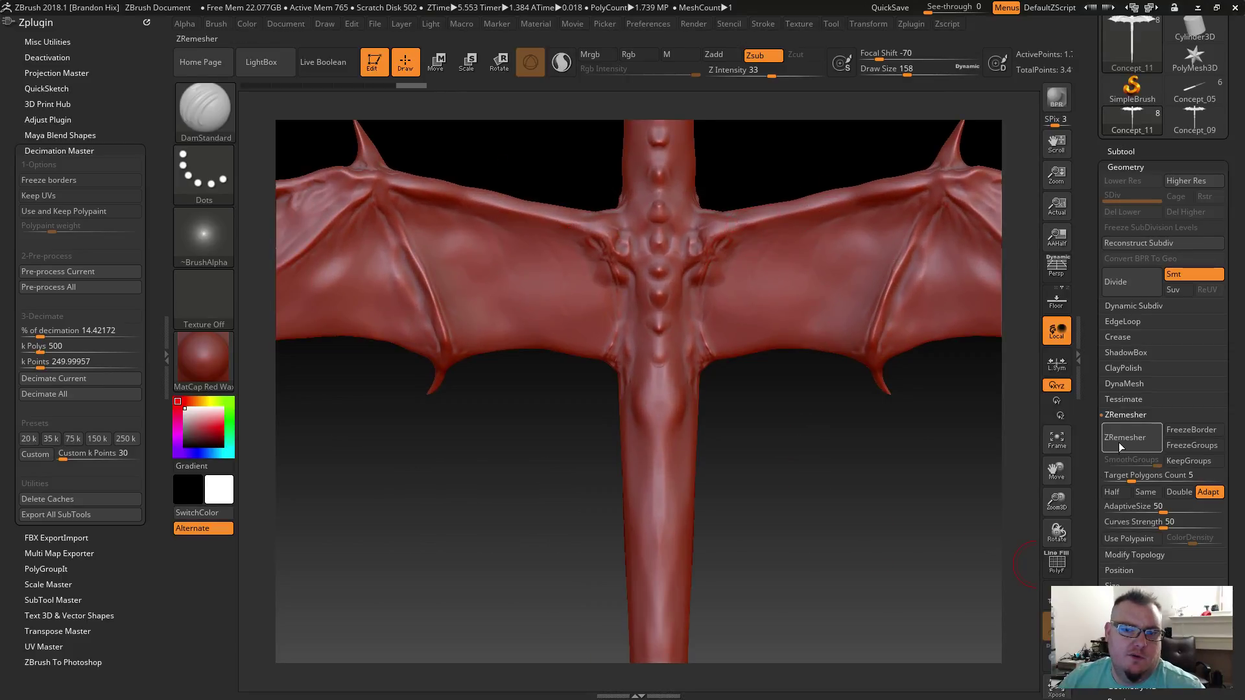
key(shift+f)
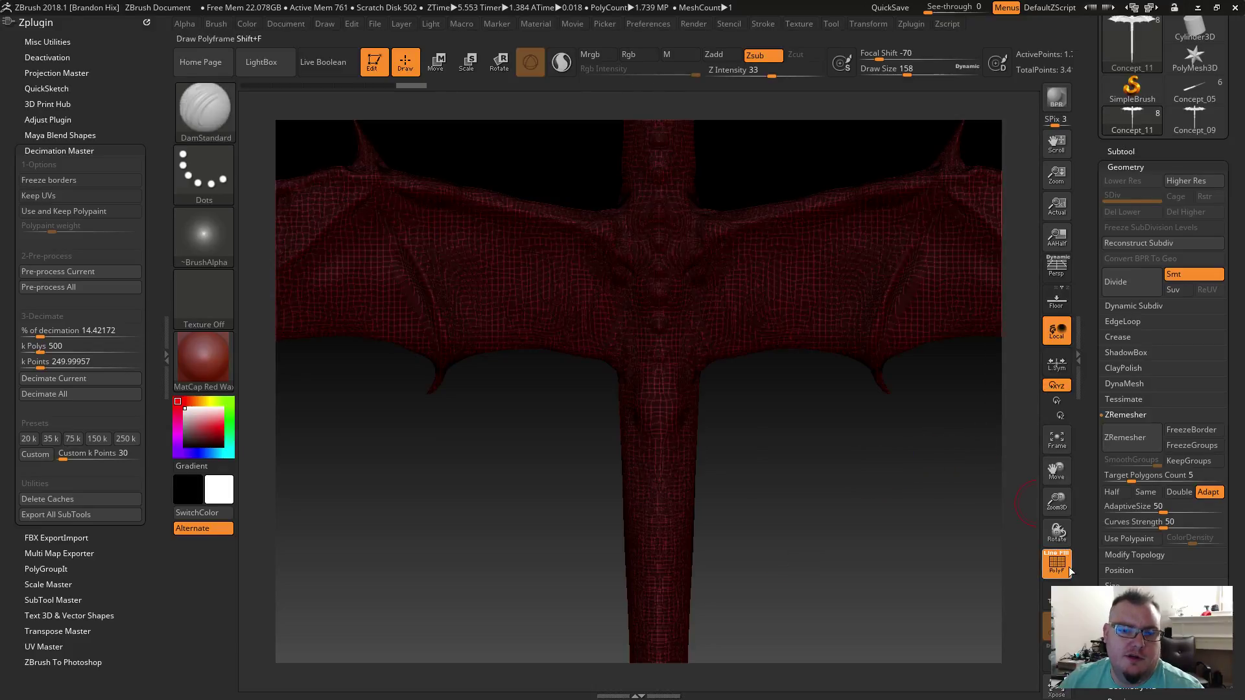
click(1131, 440)
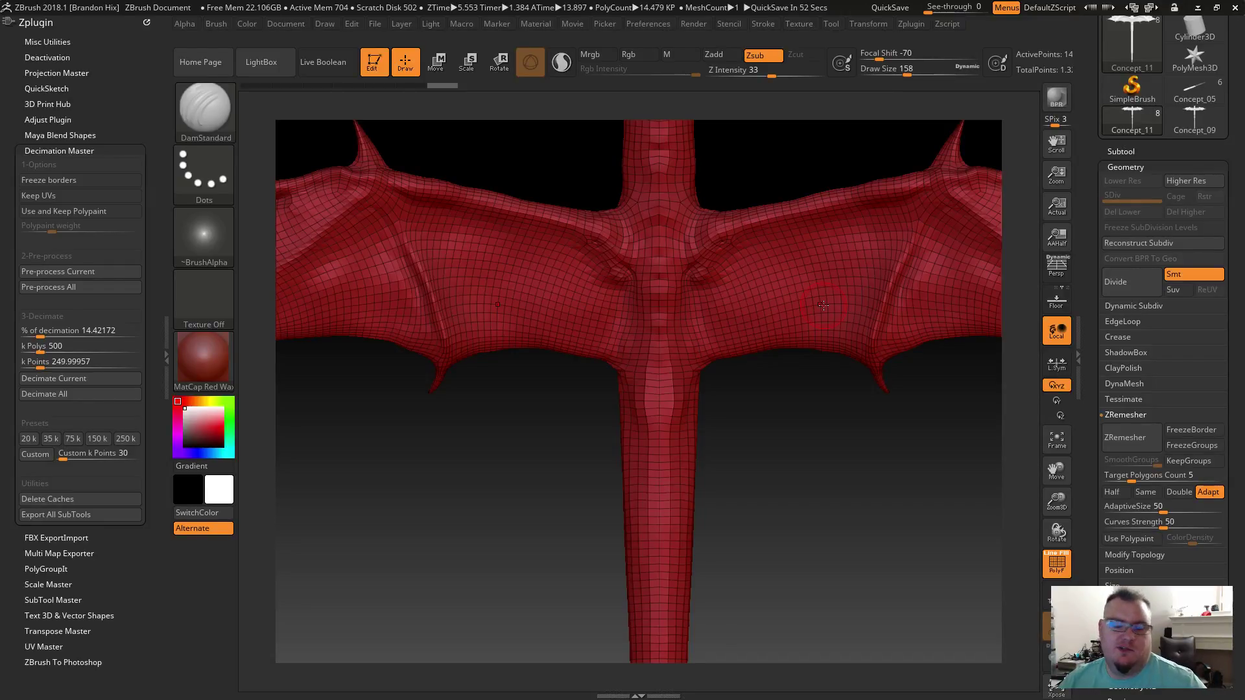
Step: Examine the remeshed topology of the wings, wing joints and tail from the front, back and at full length
drag(774, 382, 853, 395)
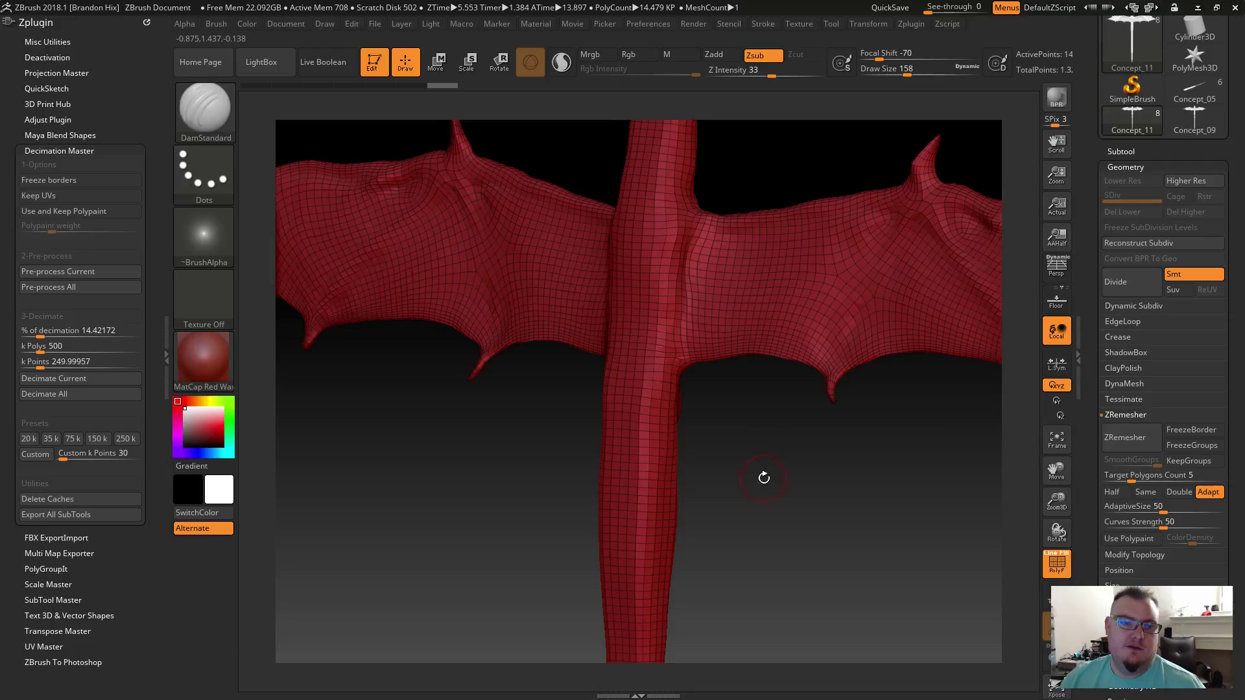
drag(762, 478, 753, 478)
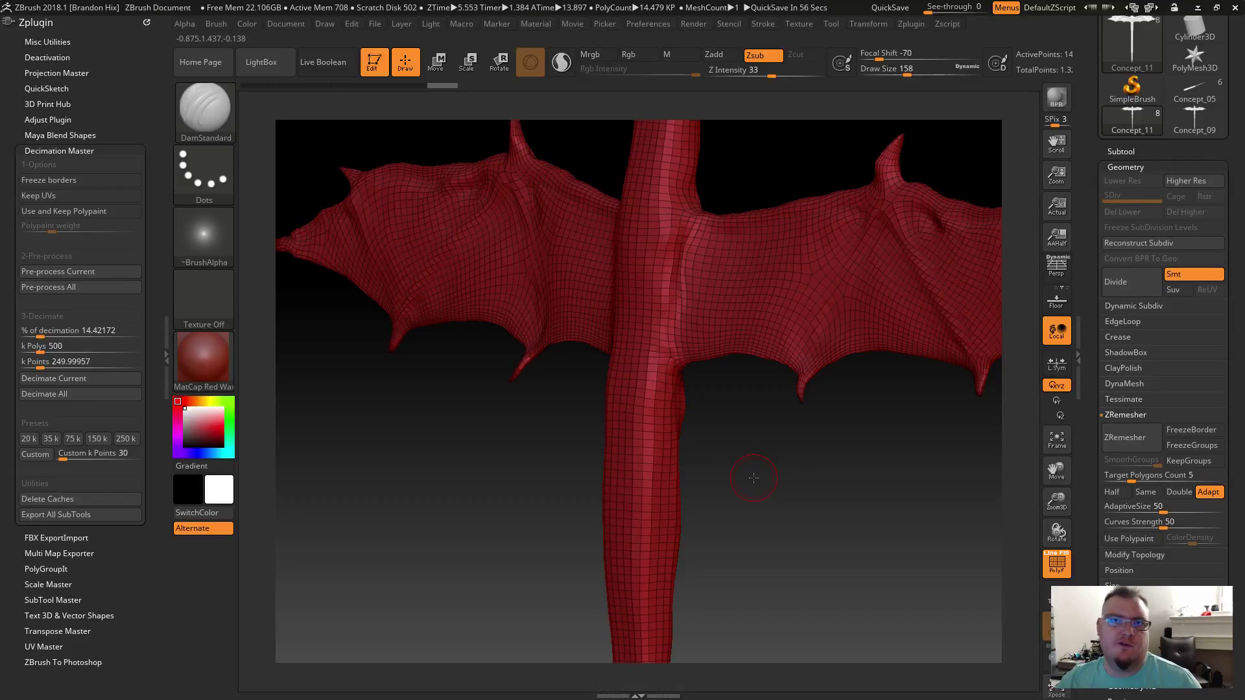
drag(754, 478, 754, 471)
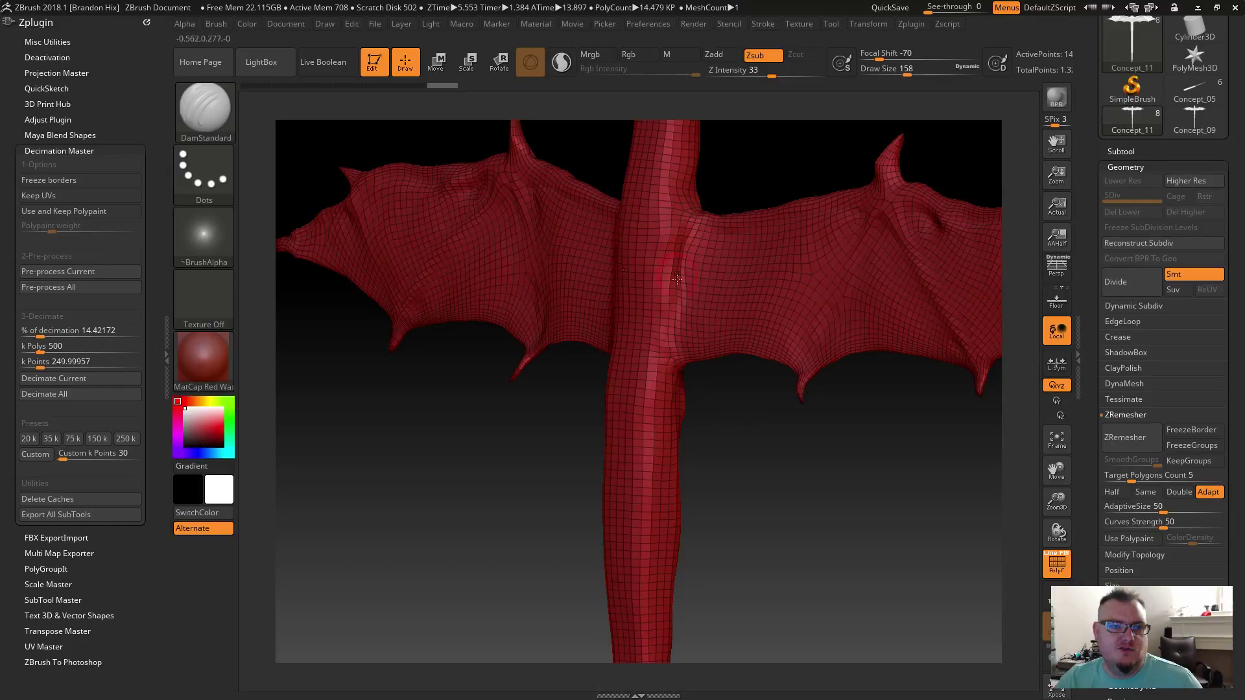
drag(723, 183, 739, 215)
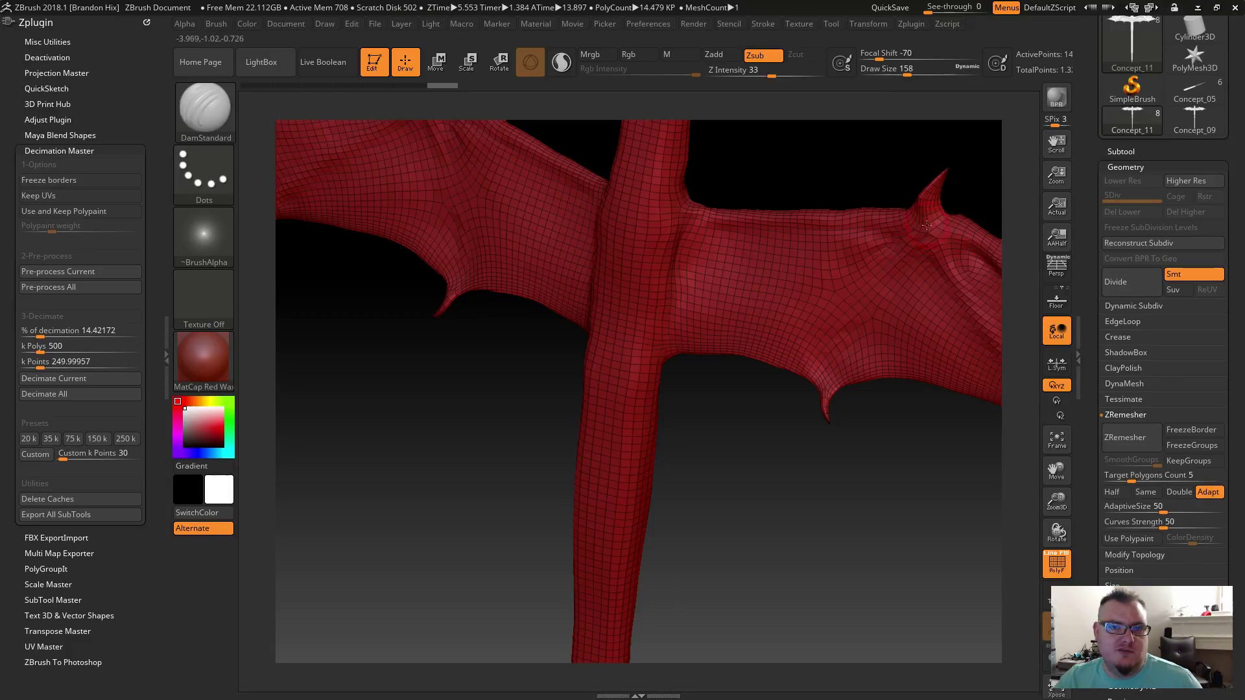
drag(874, 448, 748, 422)
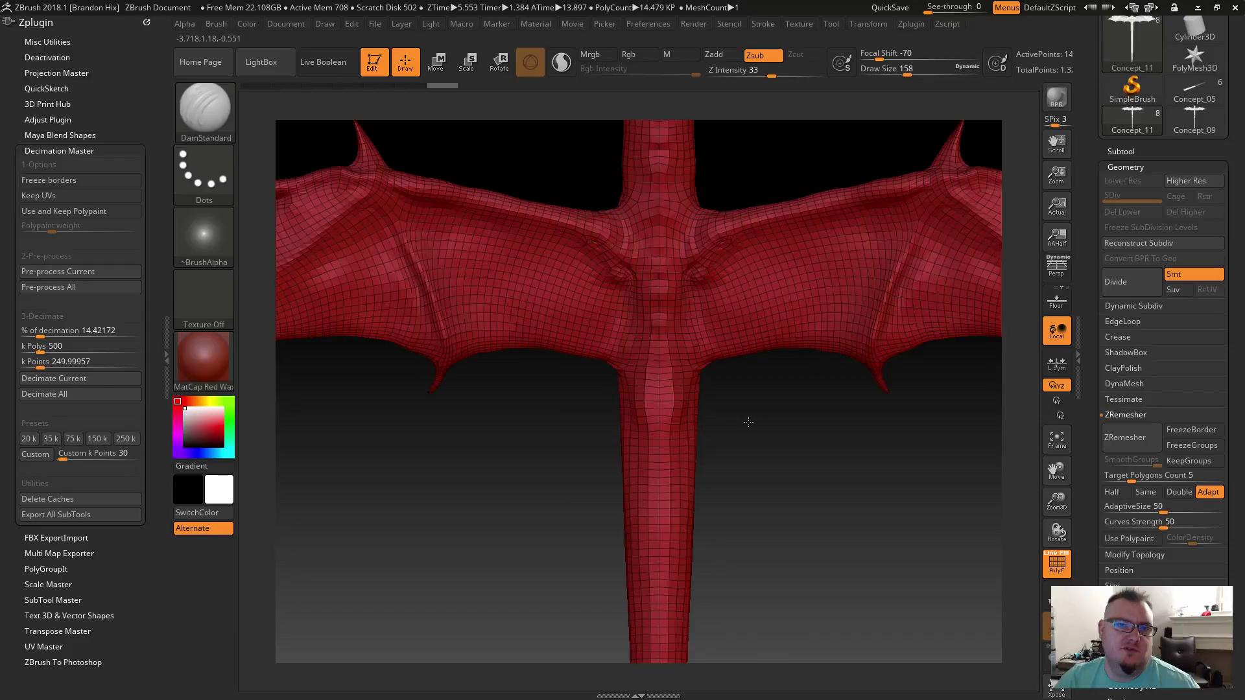
key(super)
click(859, 497)
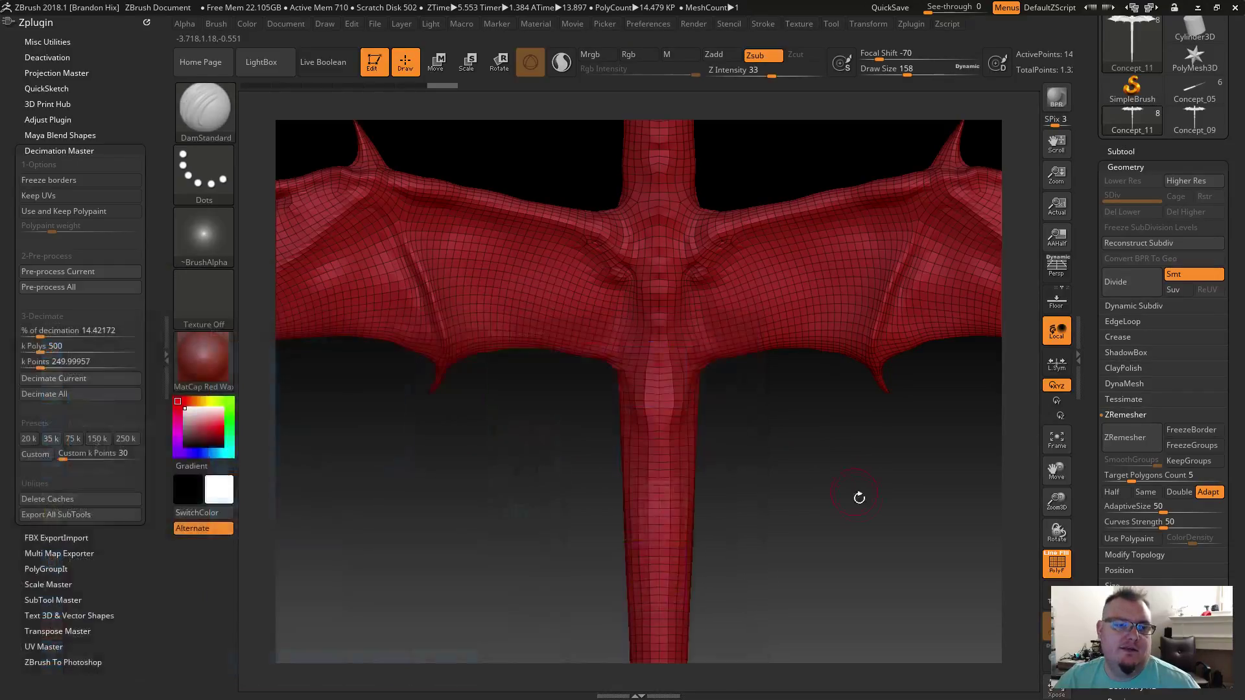
alt+drag(859, 497, 745, 472)
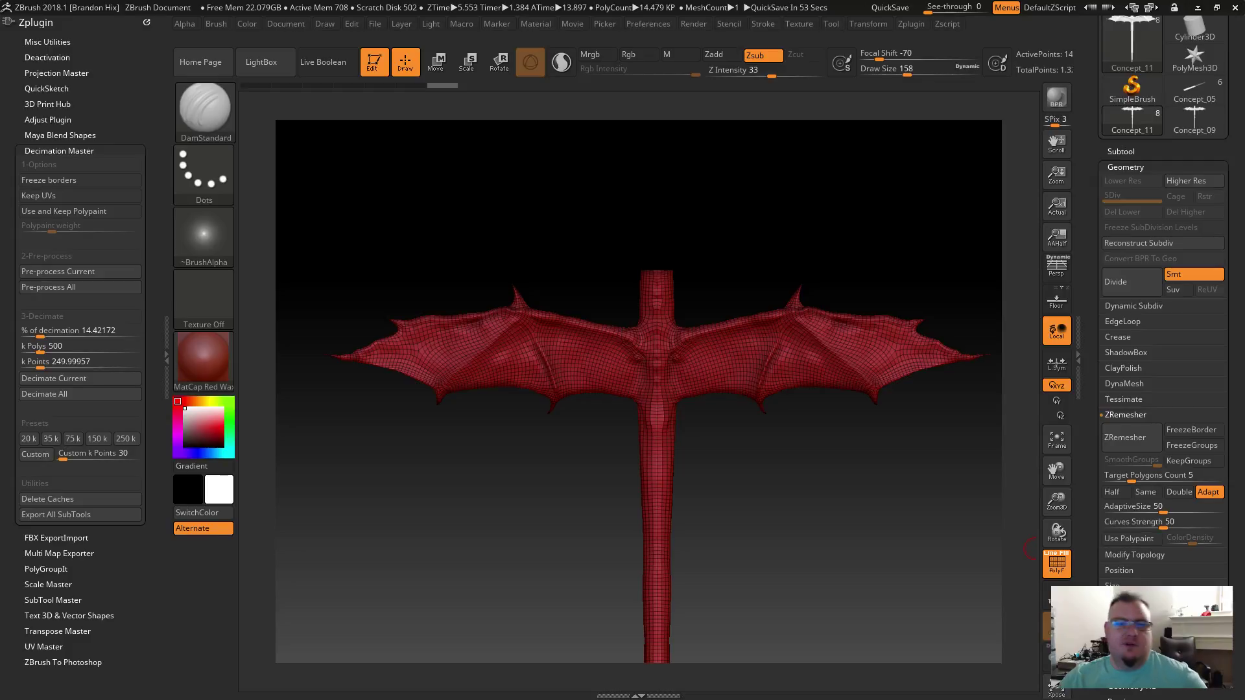
drag(876, 499, 788, 483)
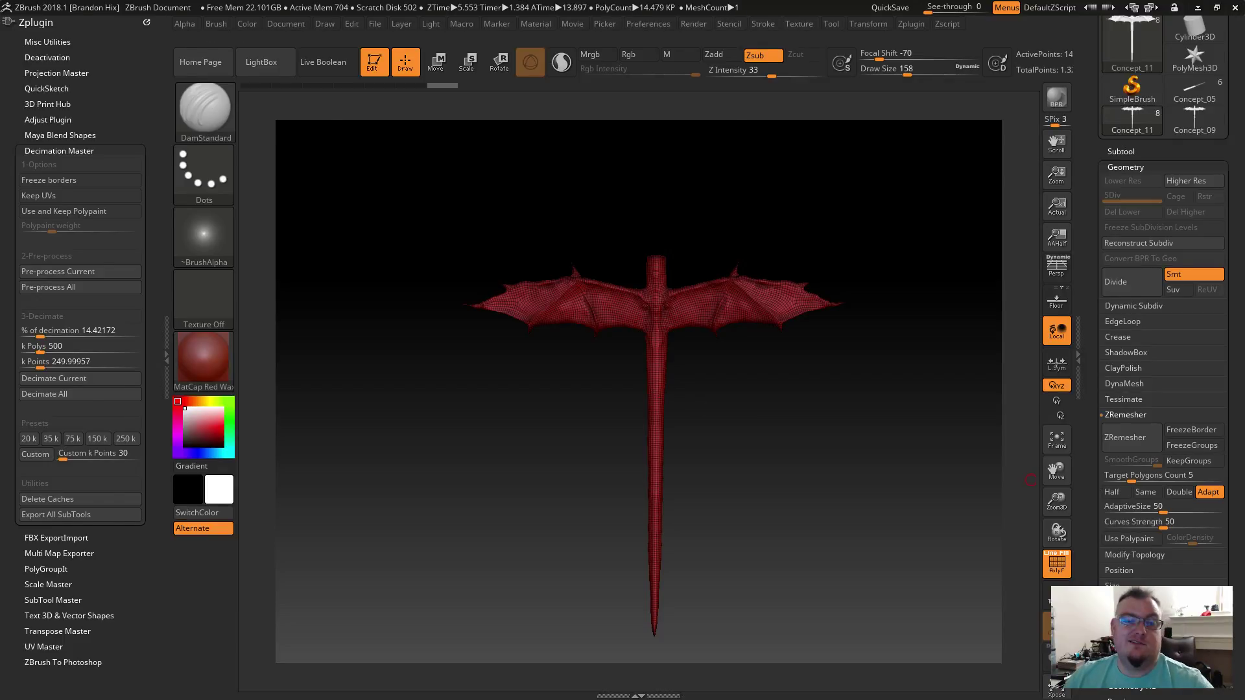
Step: Switch to Photos to study the Dragon_Angle_Lines.png reference drawing at full size, and return to ZBrush
key(super+d)
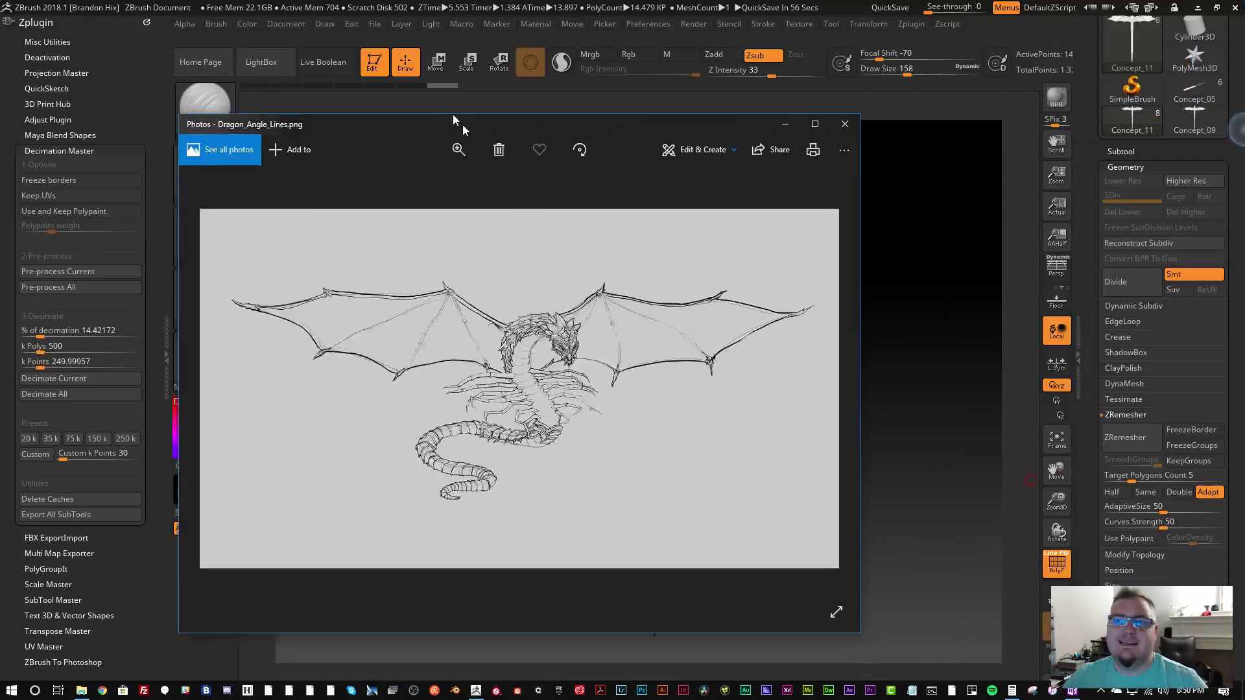
double_click(459, 125)
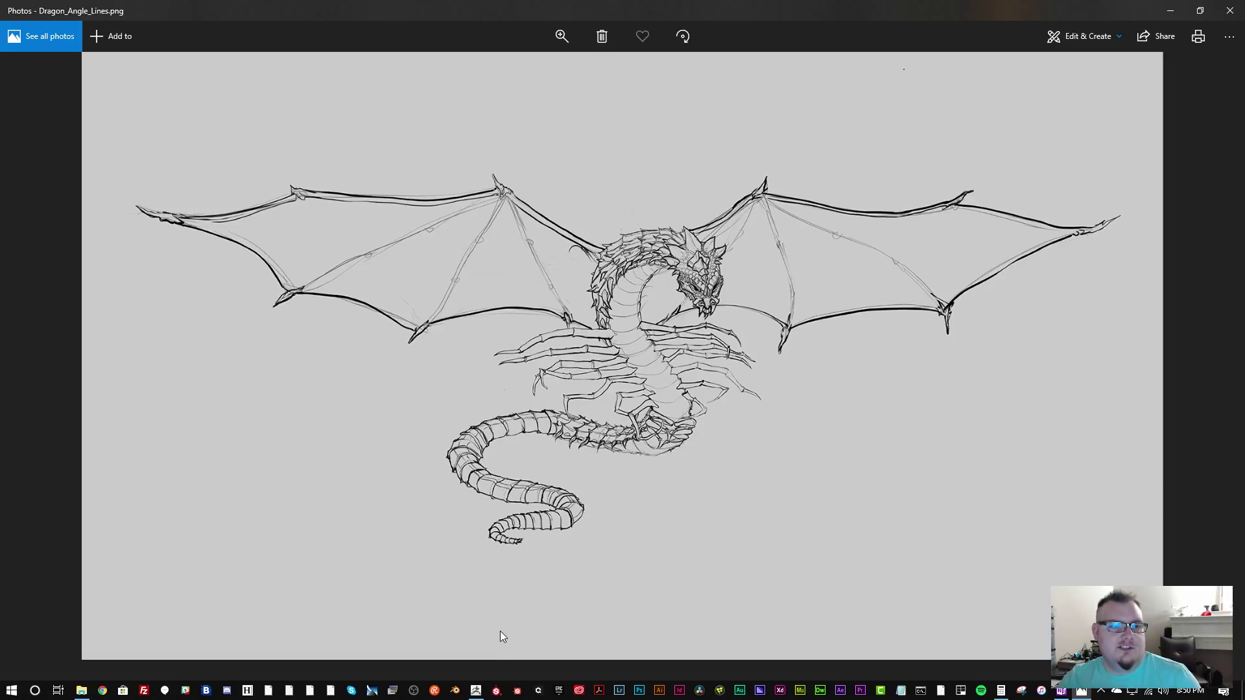
click(476, 690)
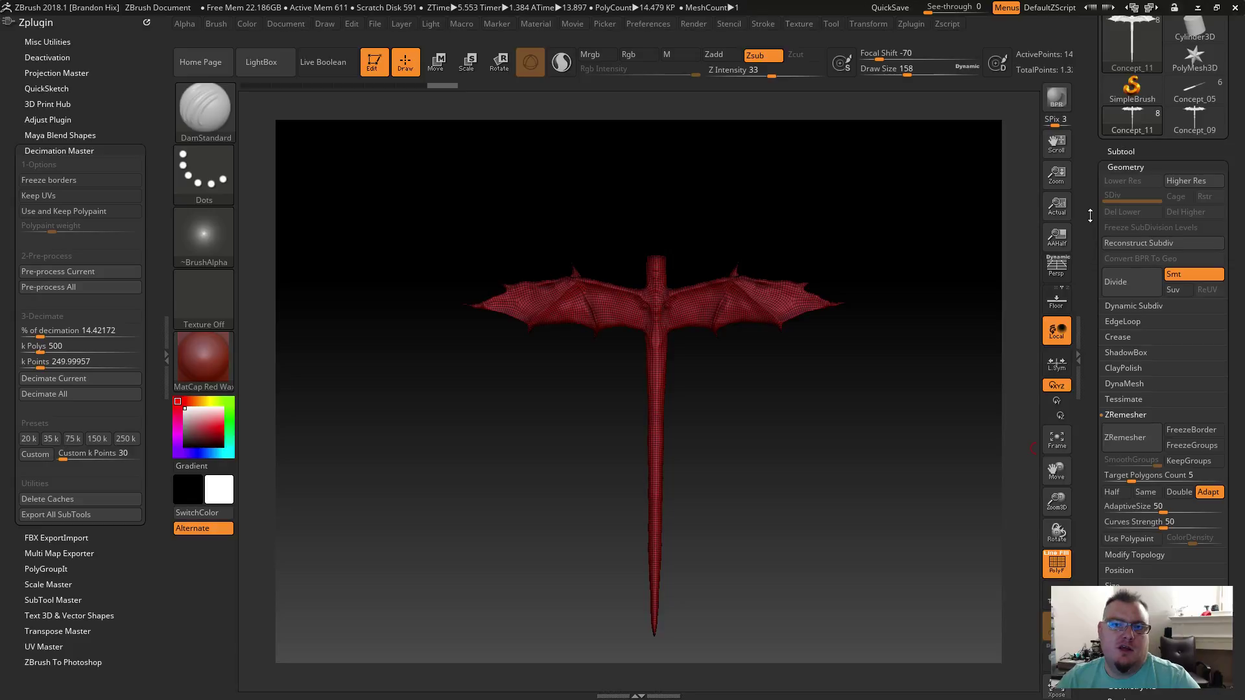
Step: Undo the ZRemesher pass on the Concept_11 winged body and hide its wireframe
click(1115, 151)
mouse_move(1127, 179)
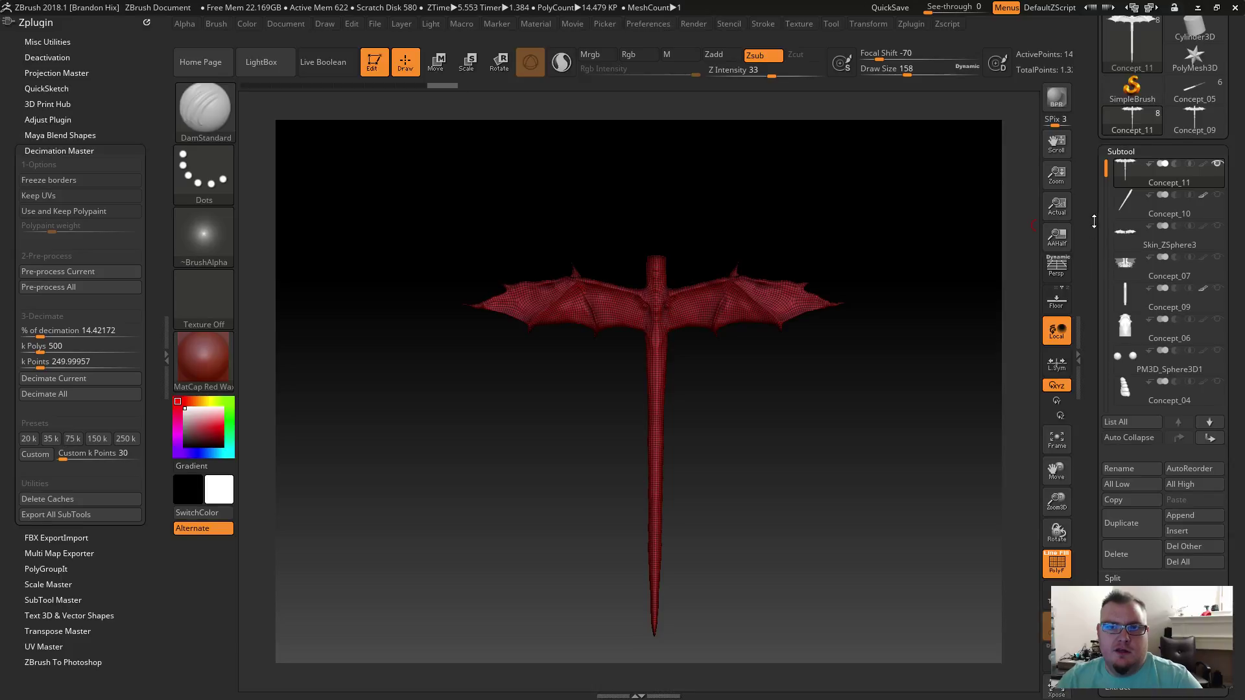
drag(1095, 222, 1092, 287)
key(d)
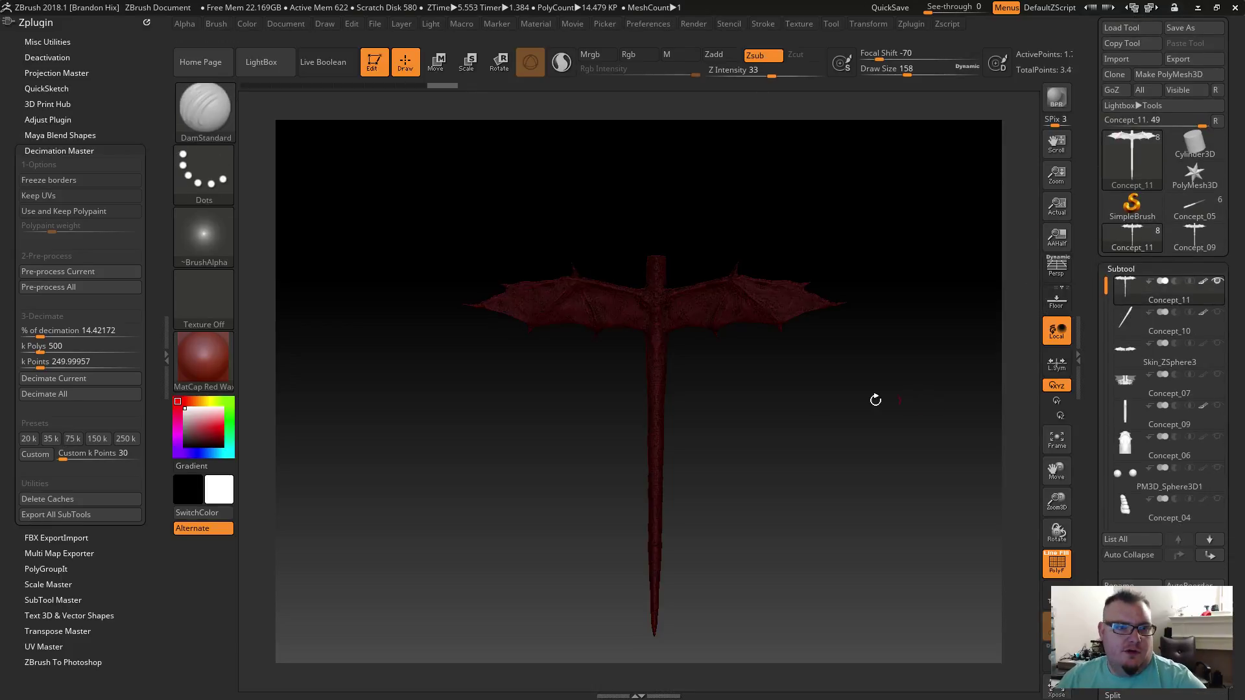
key(shift+f)
alt+drag(755, 384, 783, 477)
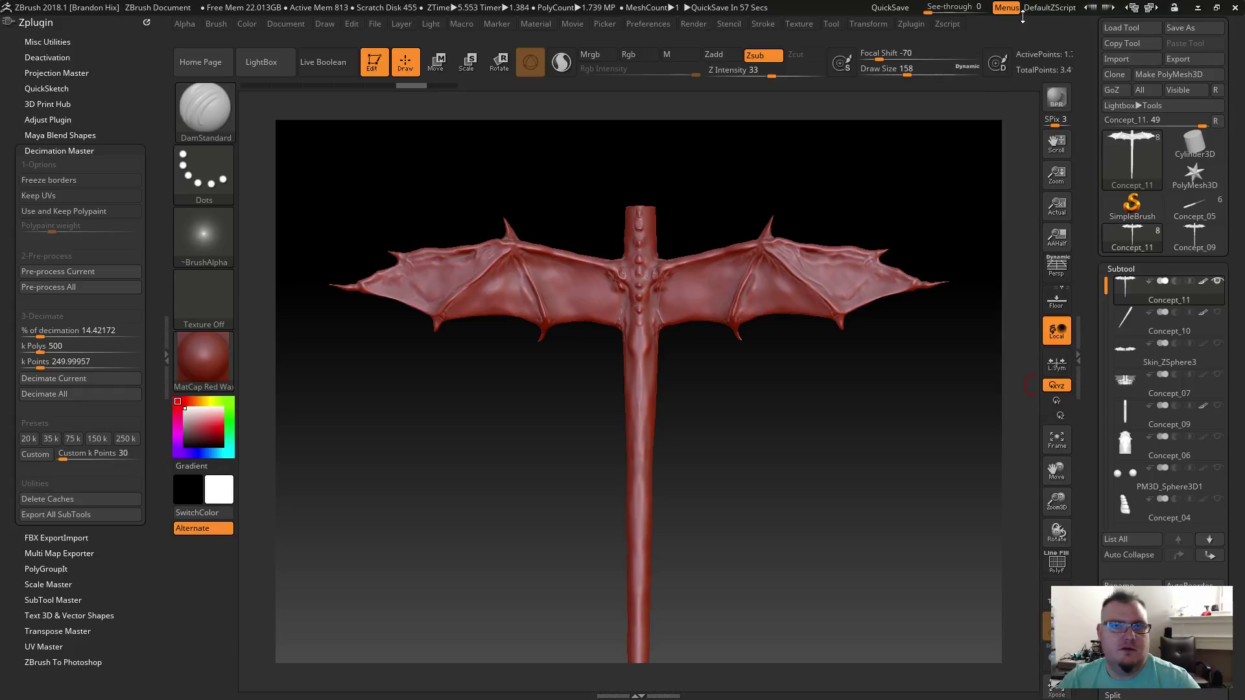
Step: Compare the wing proportions with the Dragon_Angle_Lines.png drawing in Photos, and return to ZBrush at full size
click(1214, 6)
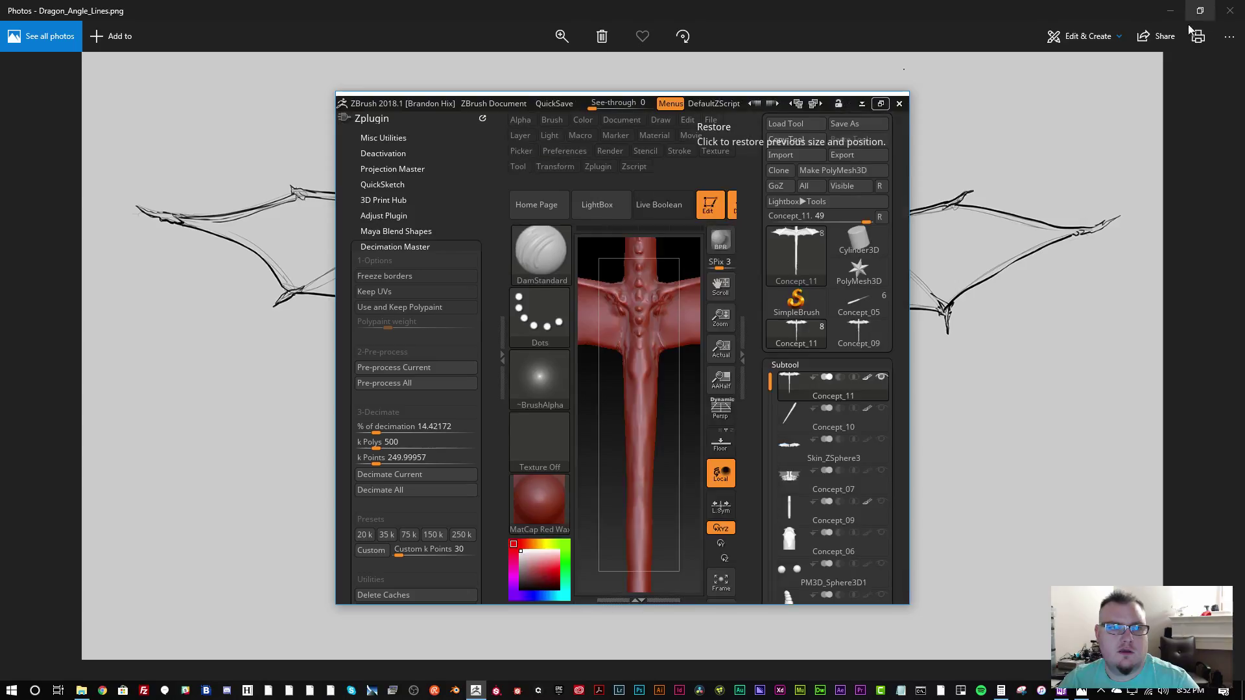
click(776, 26)
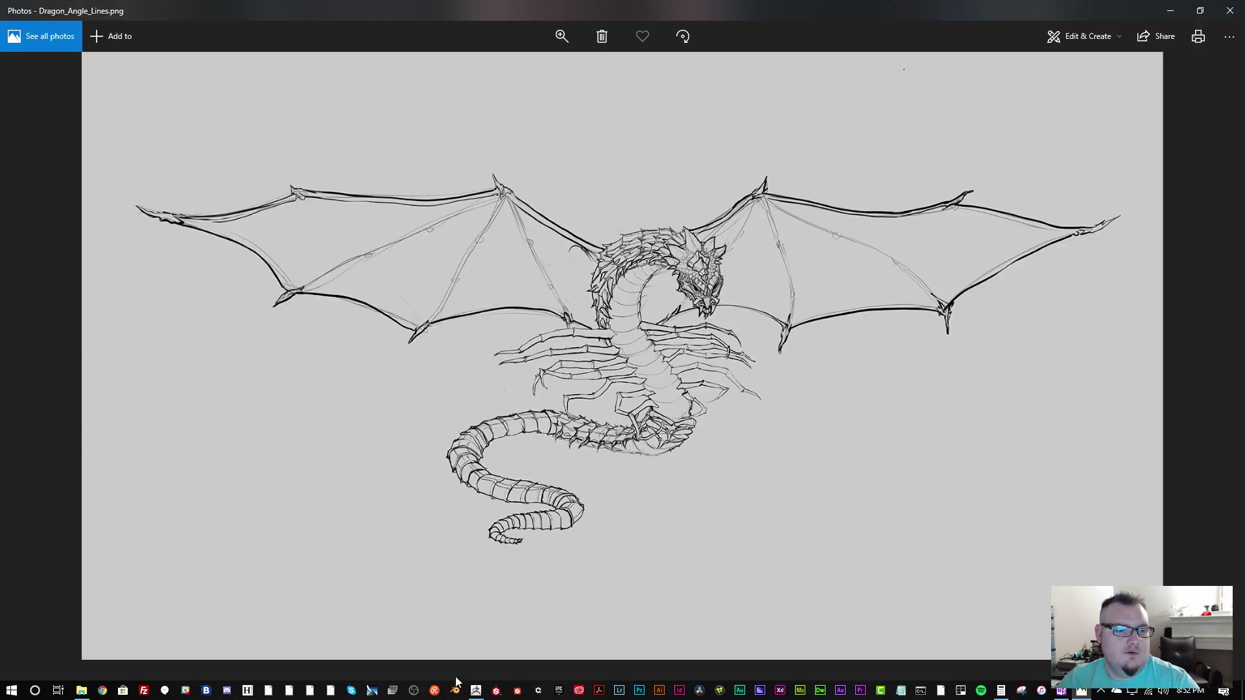
click(476, 690)
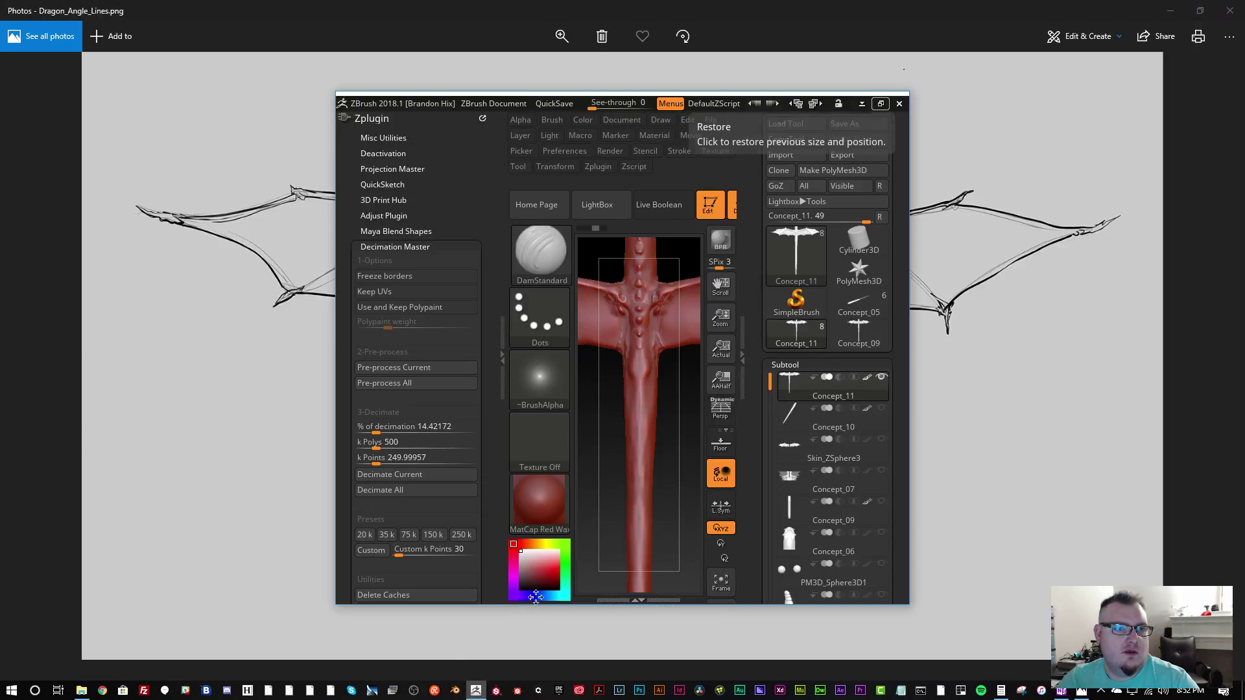
click(881, 104)
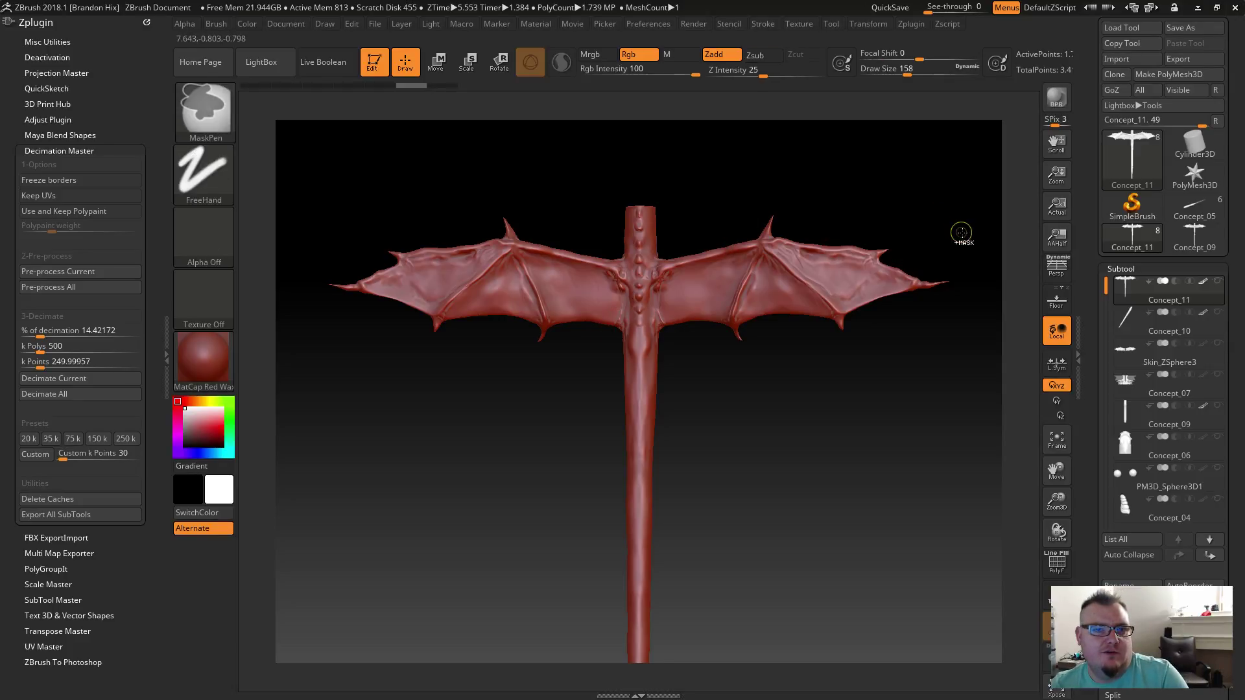
Step: Update the DynaMesh of the winged body, and mask its neck, torso and tail by masking both wings and inverting the mask
mouse_move(971, 241)
ctrl+mouse_down()
mouse_move(912, 174)
mouse_move(924, 201)
mouse_move(905, 191)
ctrl+mouse_up()
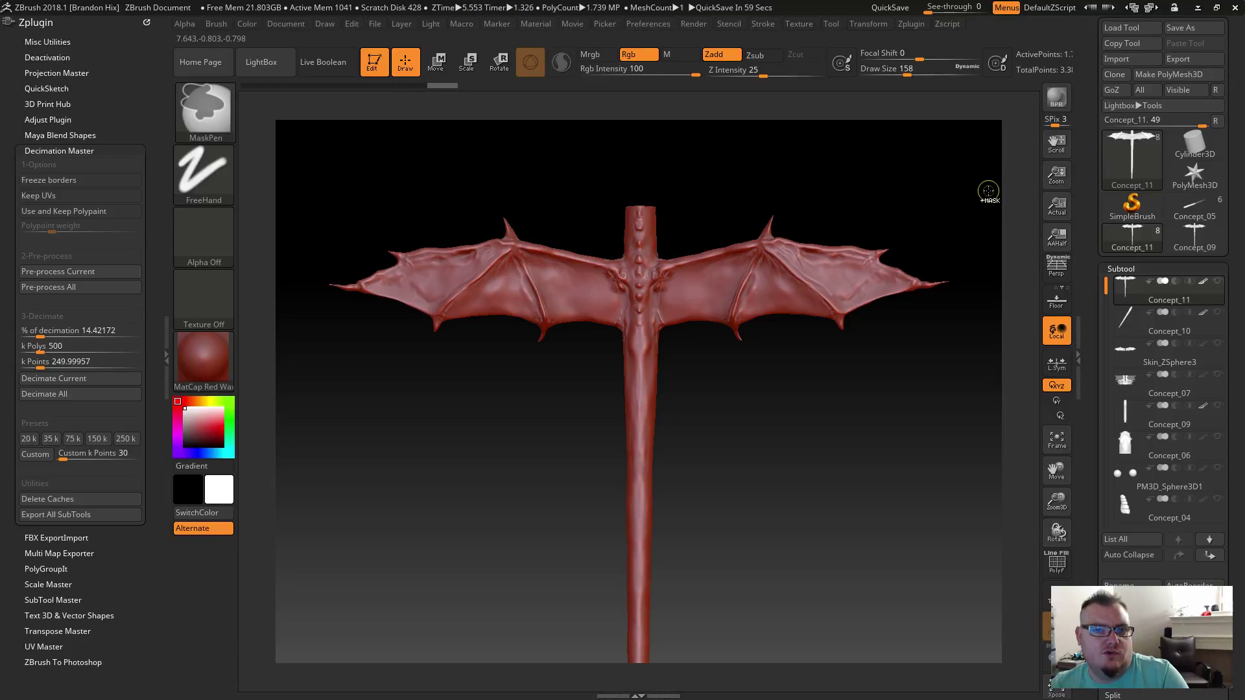
ctrl+drag(986, 184, 659, 367)
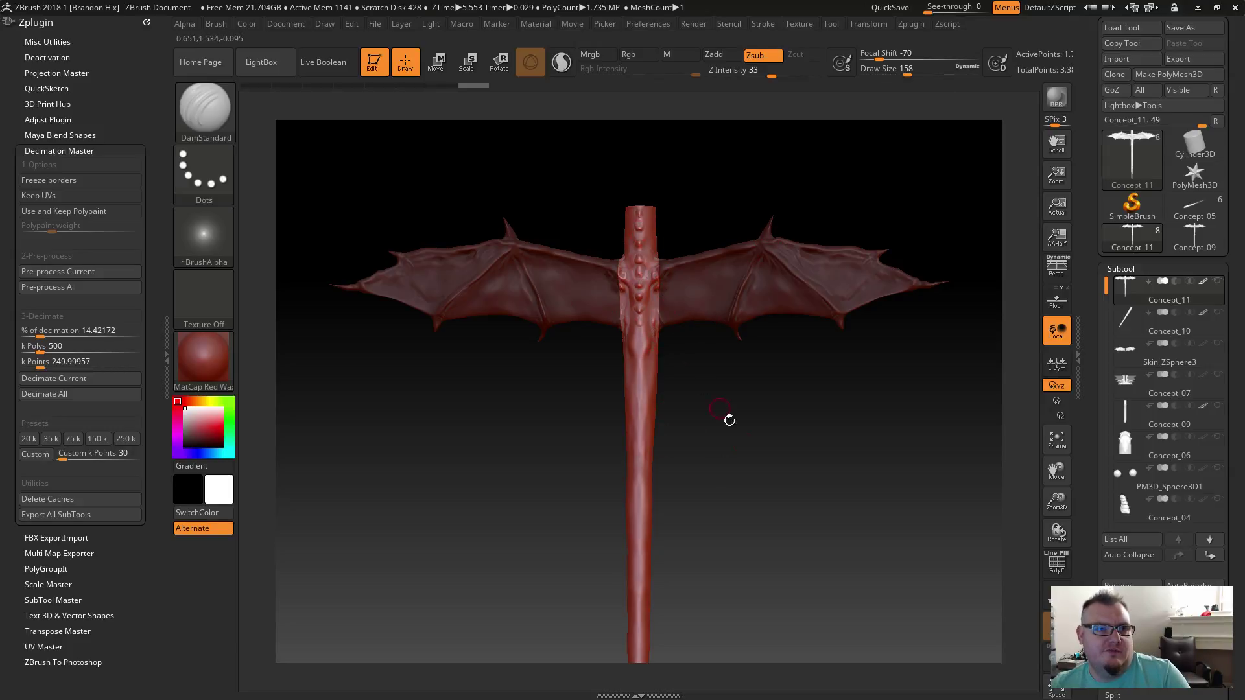
ctrl+click(770, 432)
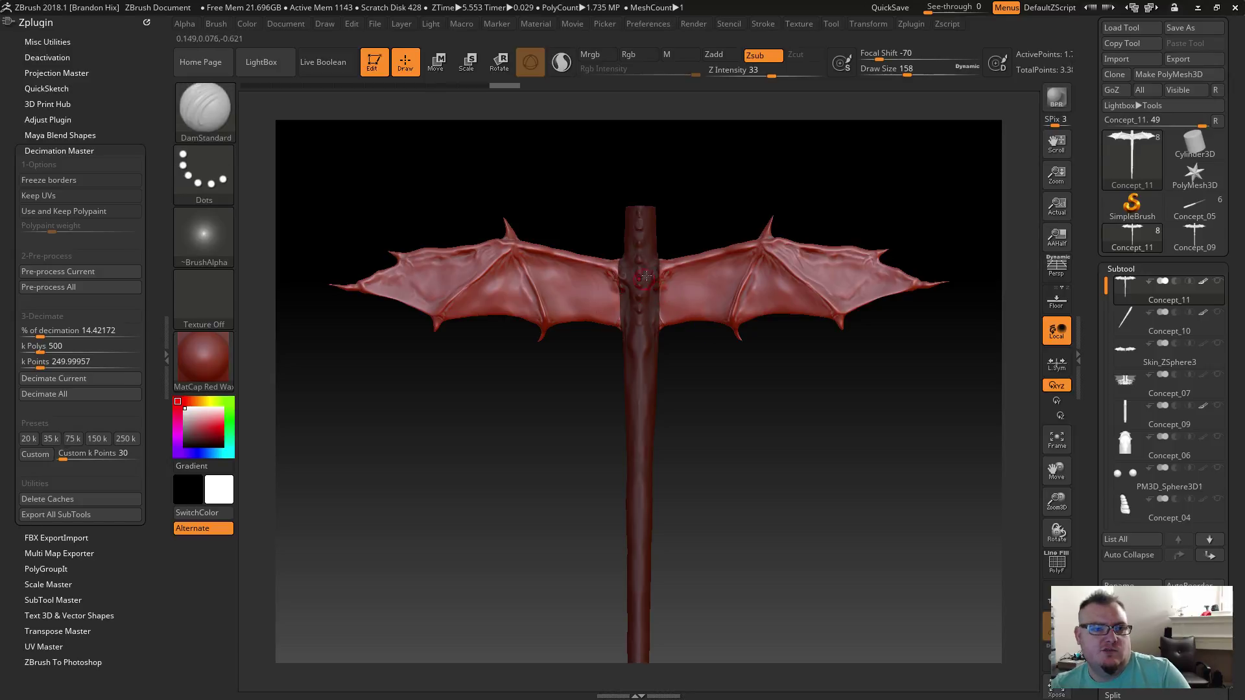
Step: Widen the unmasked wings with a Size deformation of 43 along the X axis
drag(1093, 340, 1095, 221)
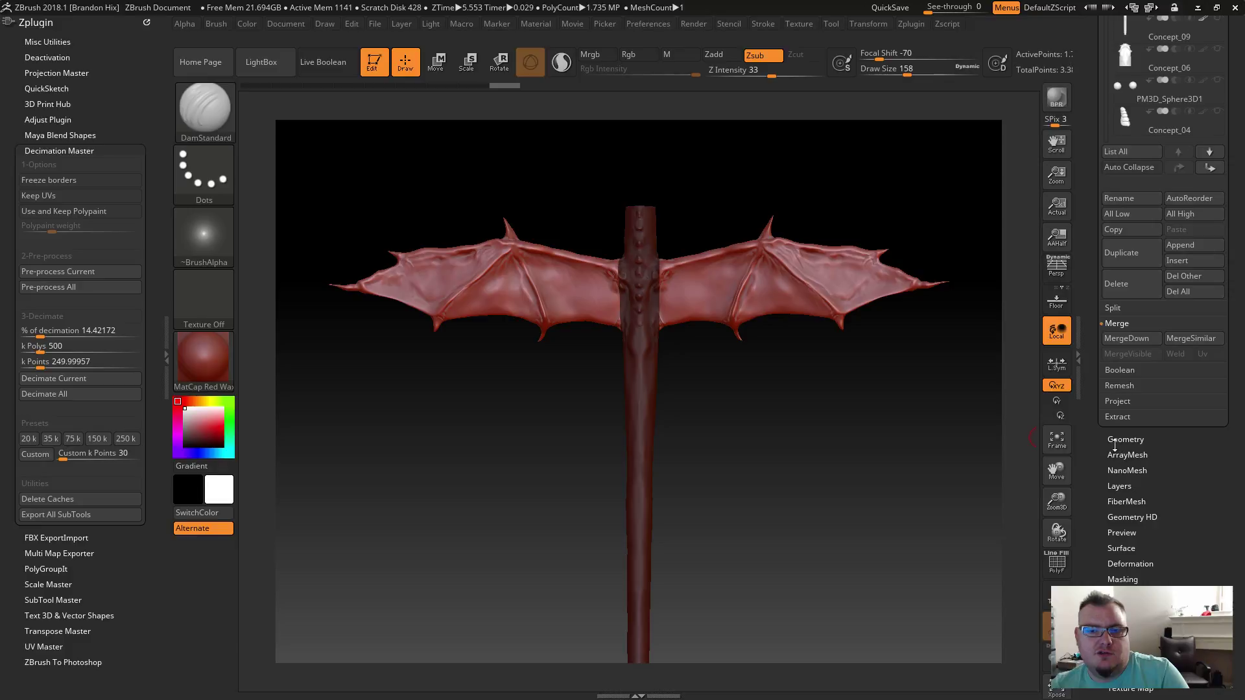
drag(1099, 451, 1097, 330)
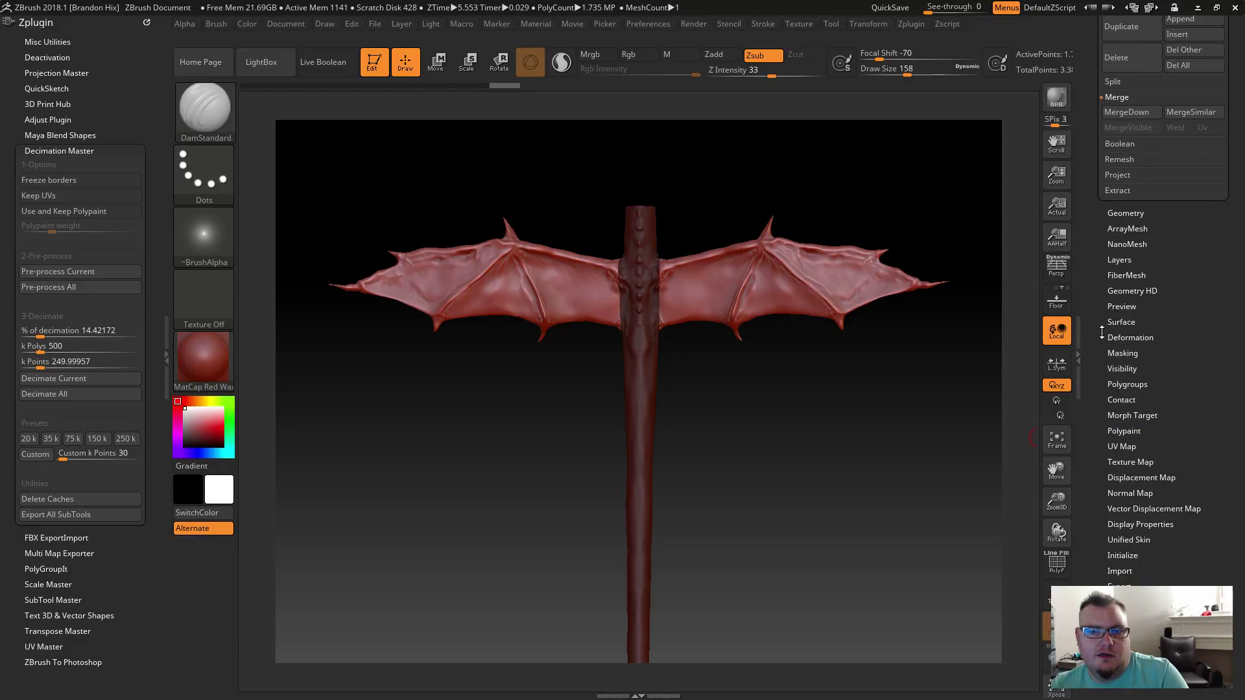
click(1128, 339)
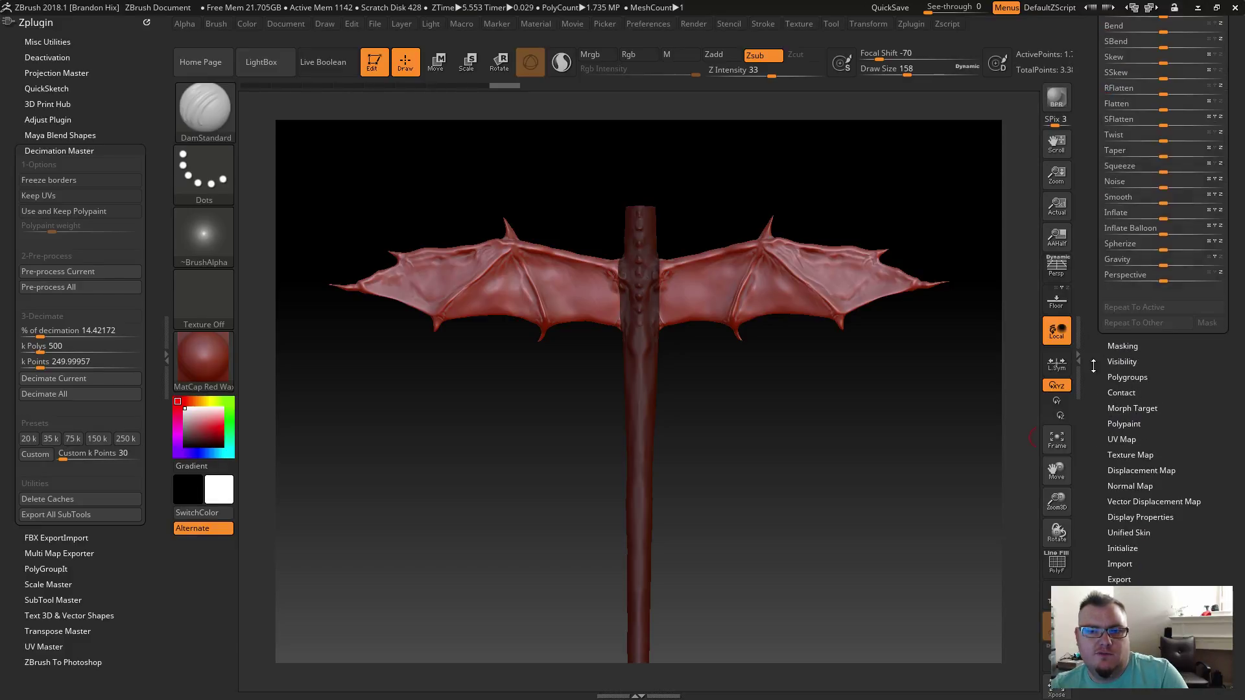
mouse_move(1095, 390)
mouse_down()
mouse_move(1090, 495)
mouse_move(1093, 373)
mouse_move(1092, 388)
mouse_up()
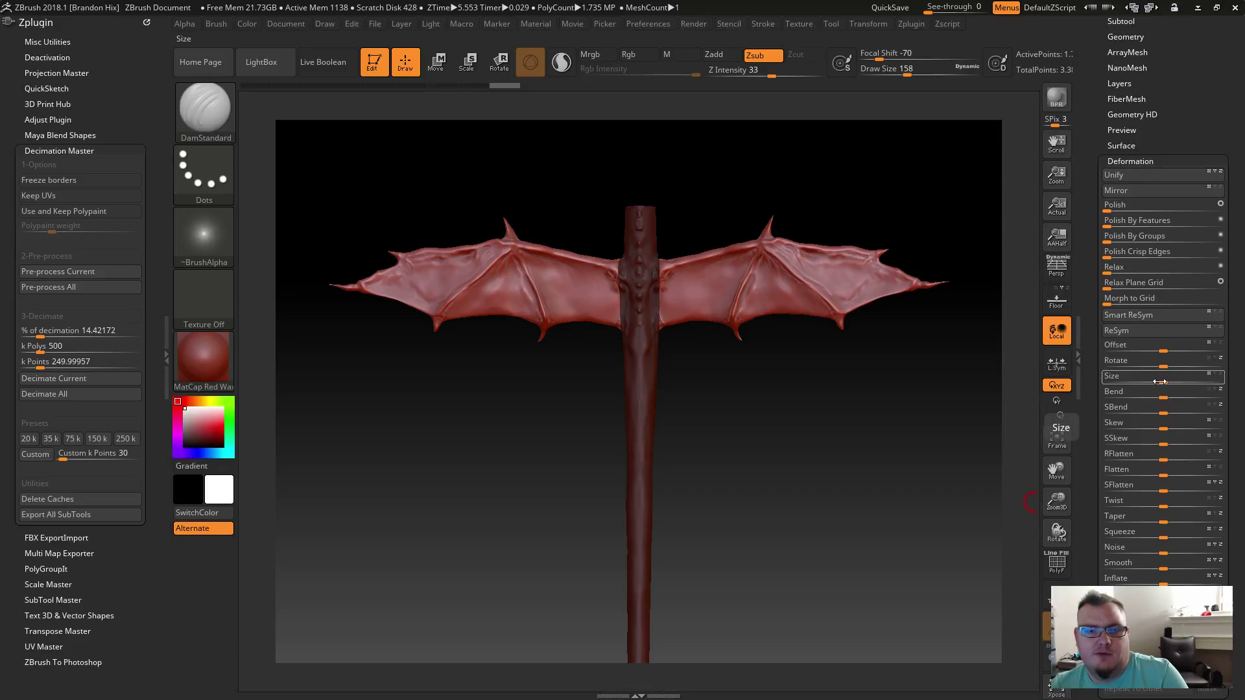
drag(1160, 382, 1188, 383)
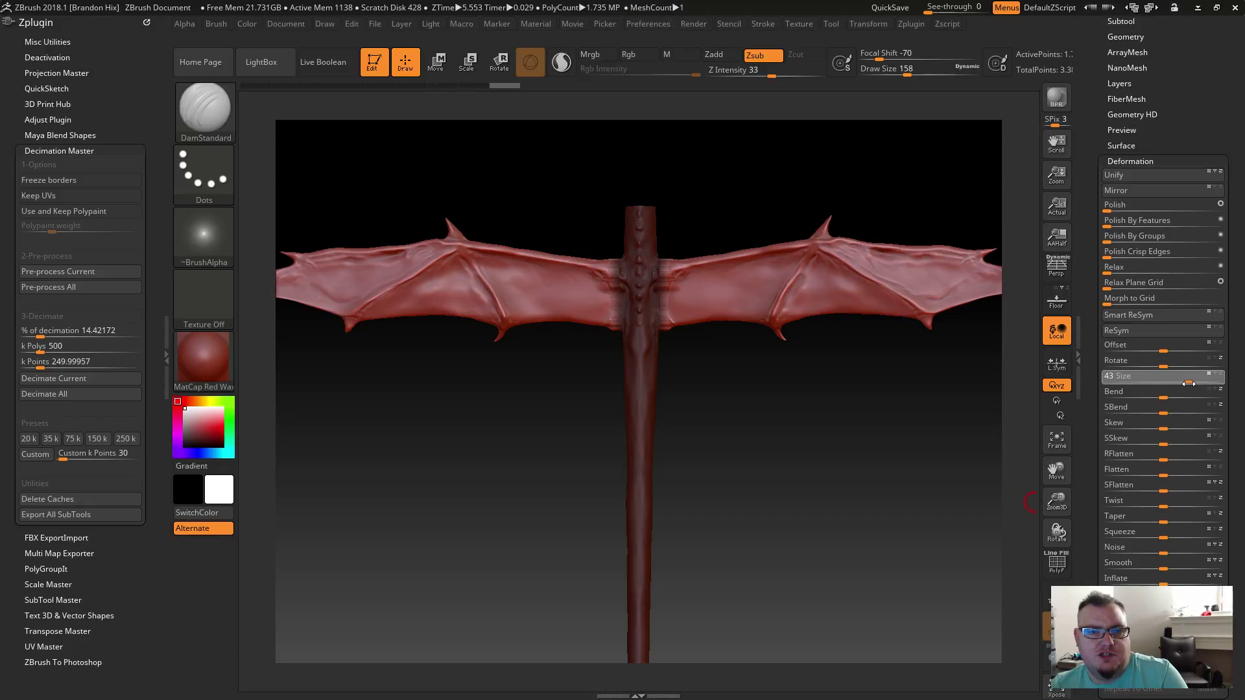
drag(1188, 383, 1188, 384)
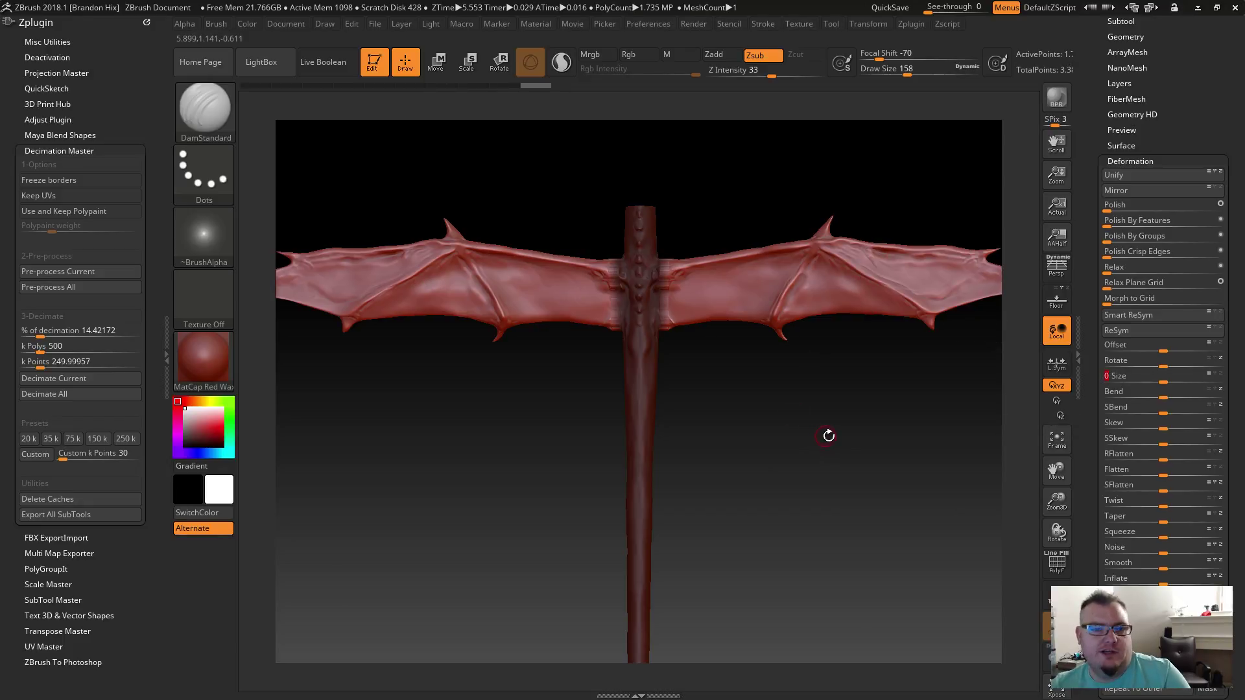
Step: Undo the Size deformation that widened the wings
alt+drag(856, 457, 728, 326)
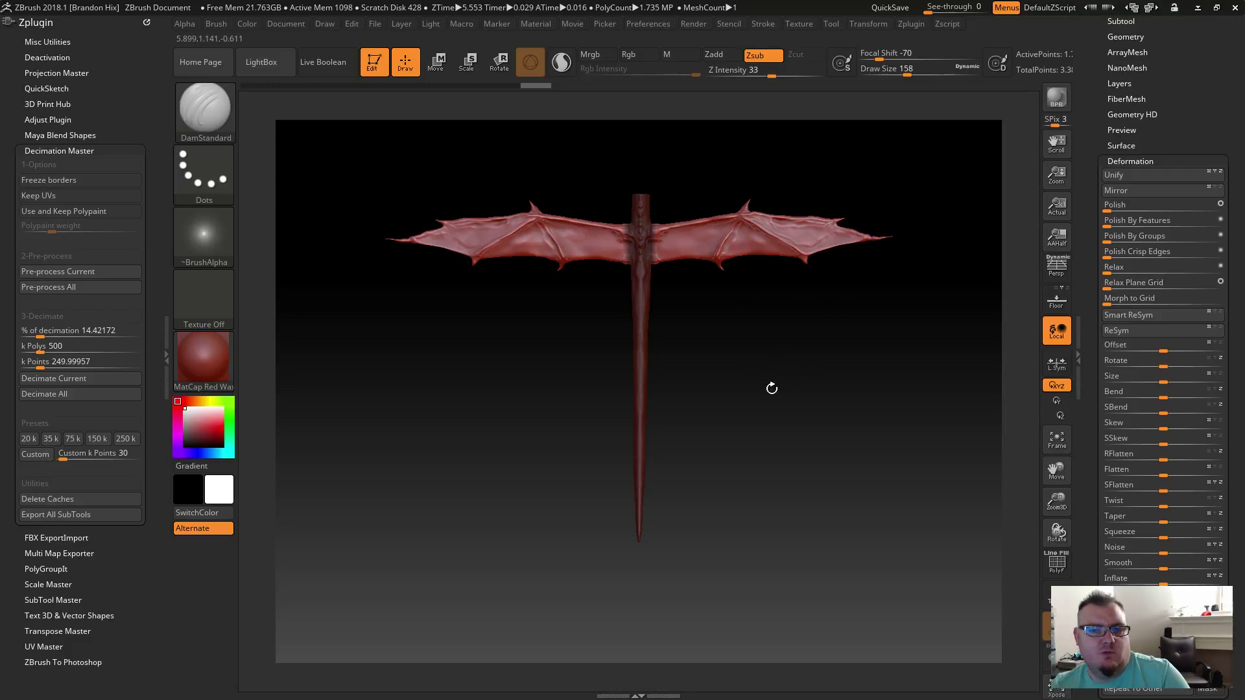
key(ctrl+z)
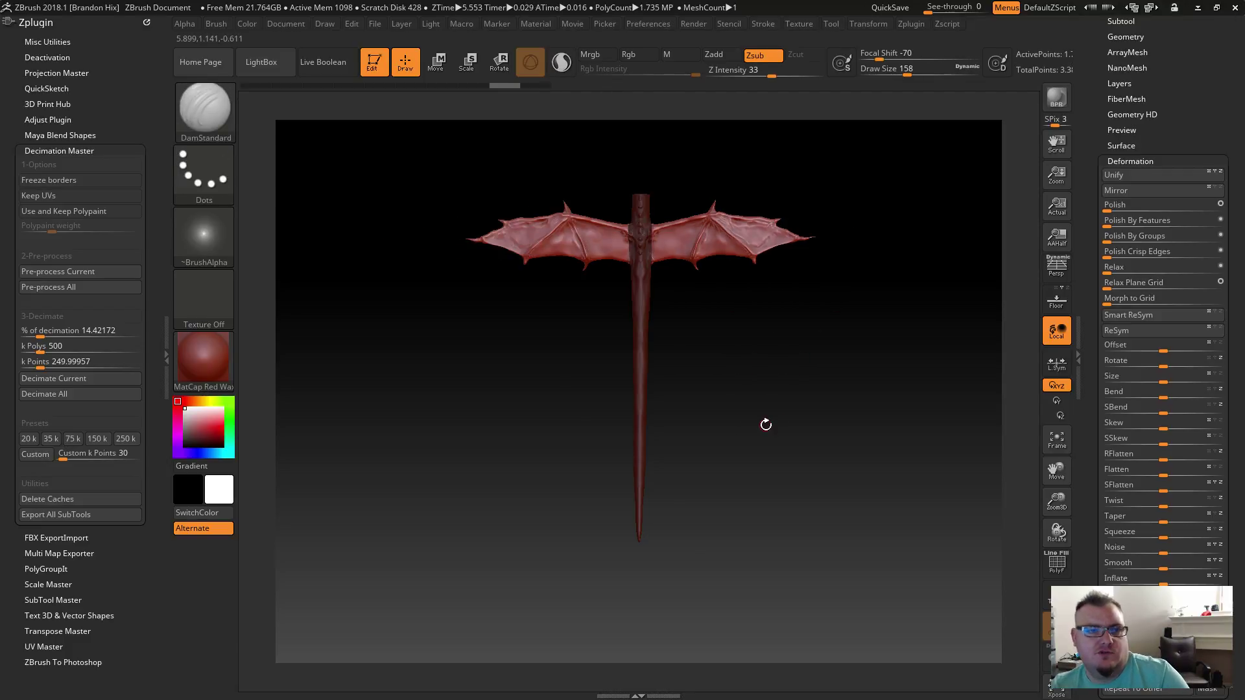
alt+drag(793, 354, 765, 376)
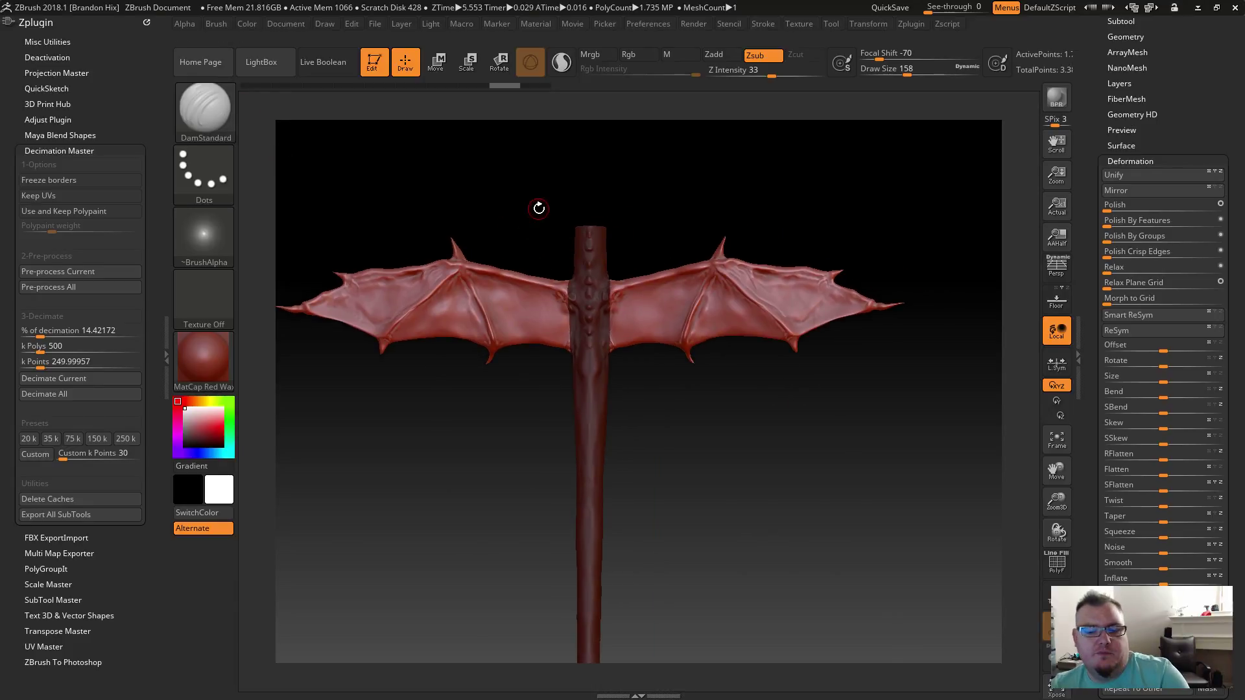
Step: Switch to the Transpose gizmo and place it at the base of the wing, beside the torso
key(b)
key(t)
key(r)
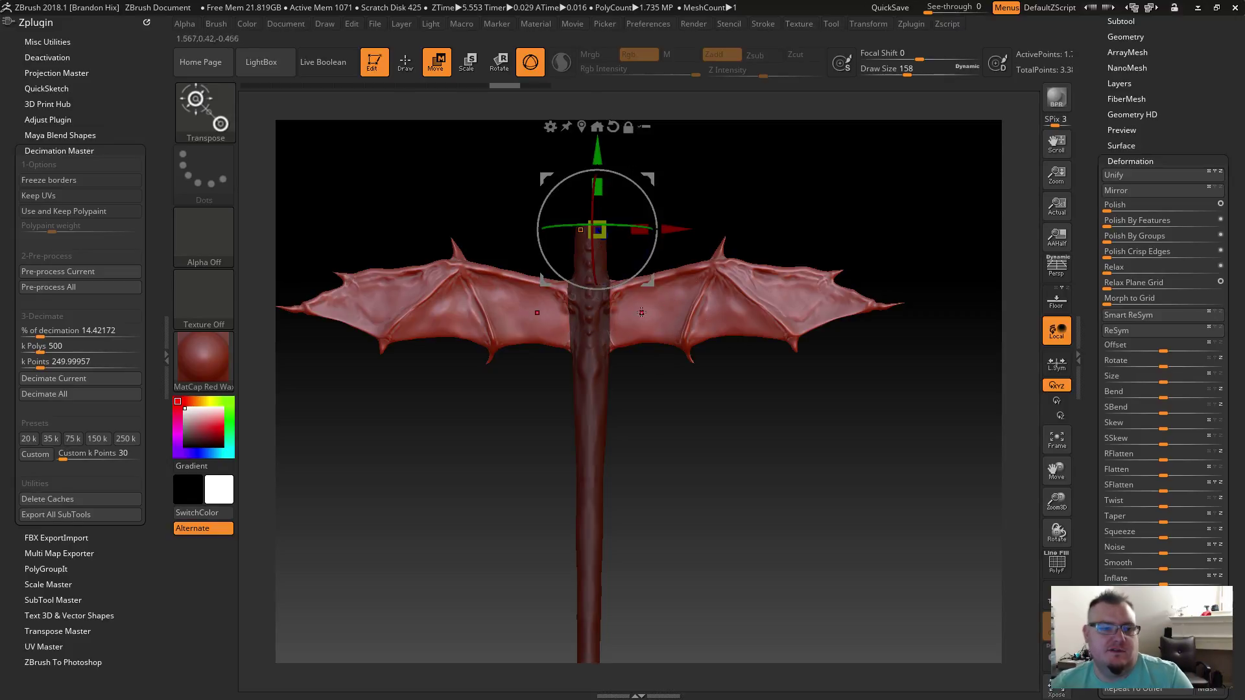
alt+drag(644, 297, 690, 308)
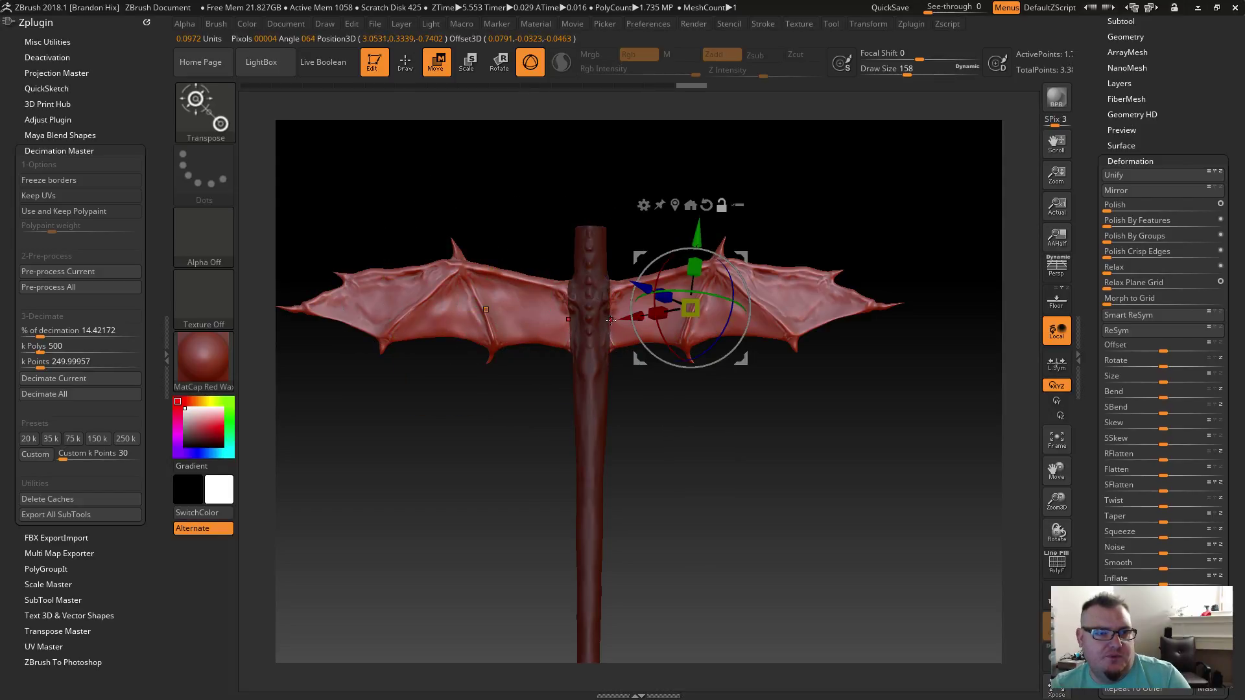
alt+drag(610, 326, 991, 303)
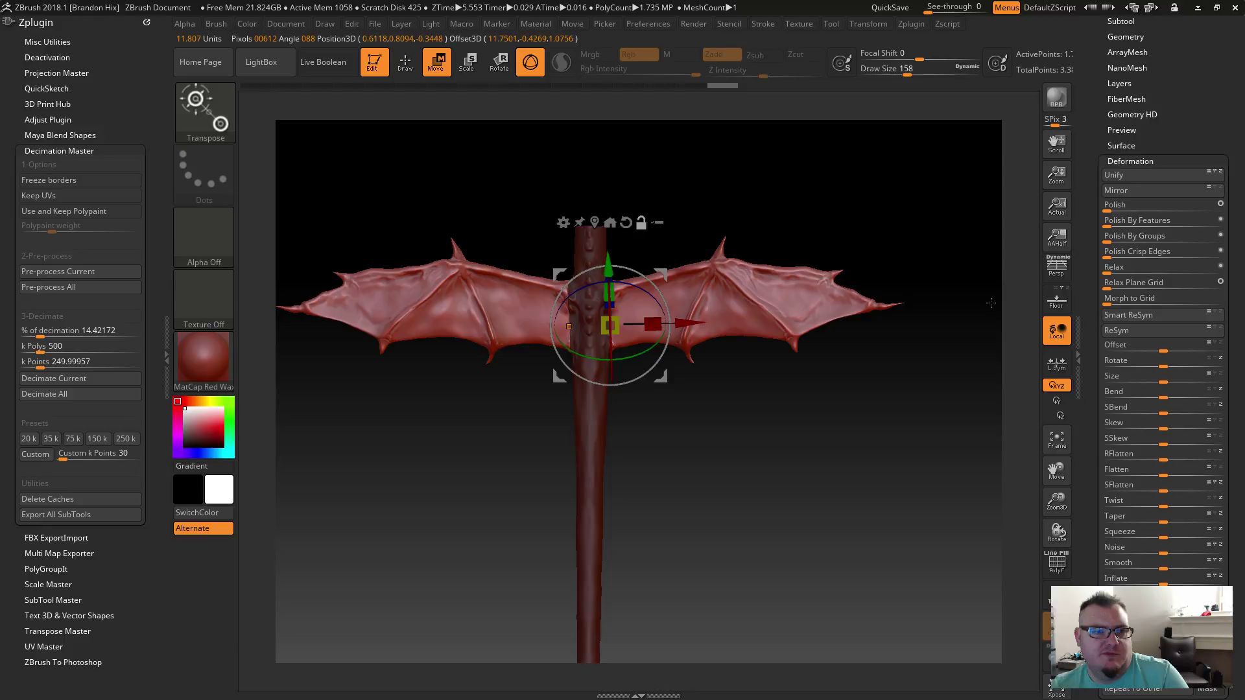
mouse_move(834, 413)
mouse_down()
mouse_move(831, 445)
mouse_move(787, 450)
mouse_move(807, 376)
mouse_move(792, 314)
mouse_move(811, 328)
mouse_move(837, 432)
mouse_up()
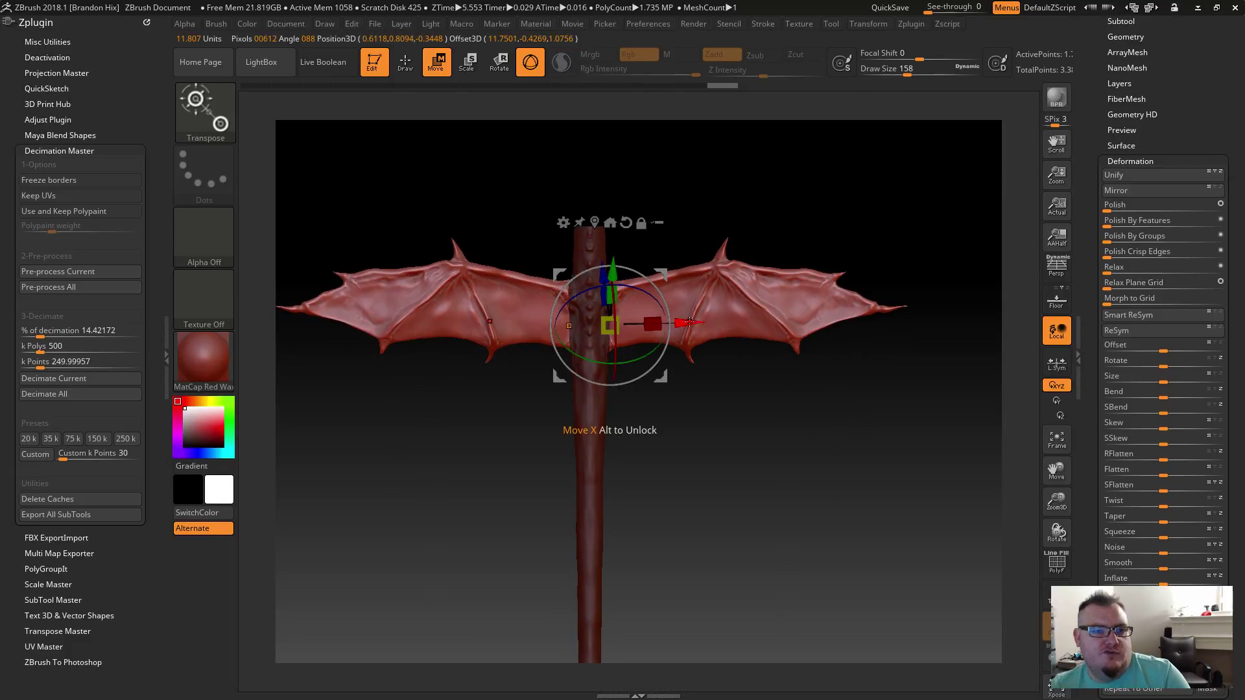
Step: Widen the unmasked wings by scaling them along the X axis with the gizmo
drag(690, 322, 700, 323)
key(ctrl+z)
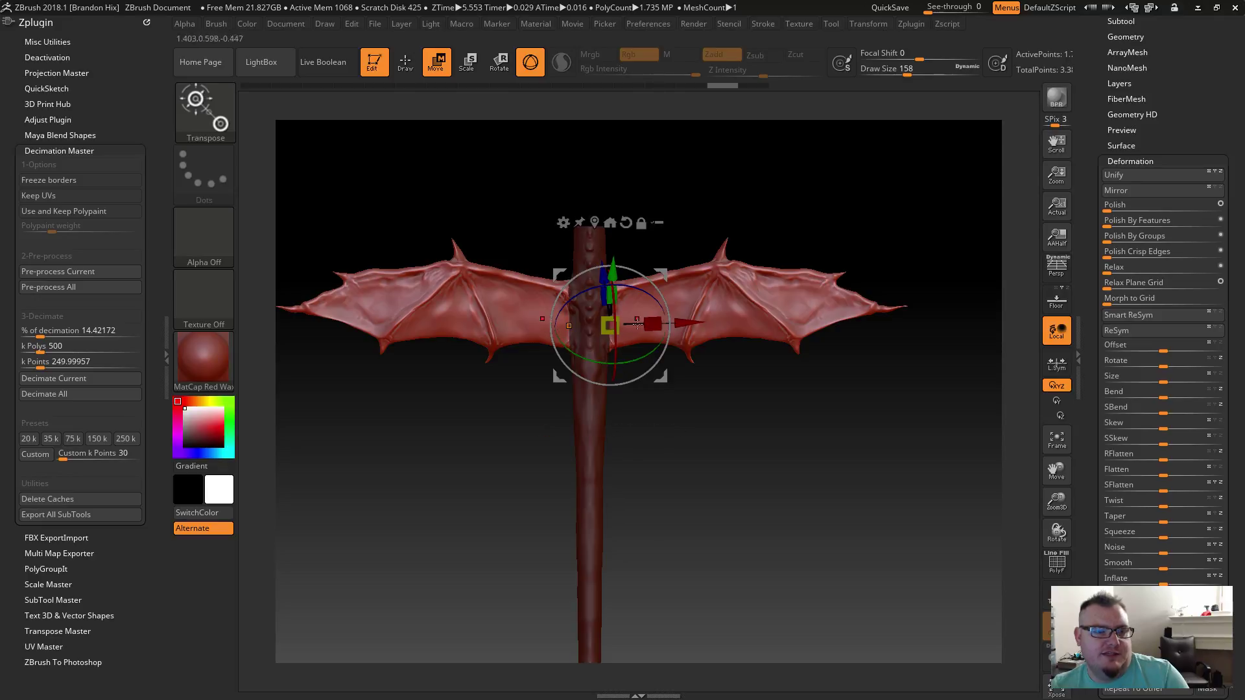
drag(669, 304, 711, 320)
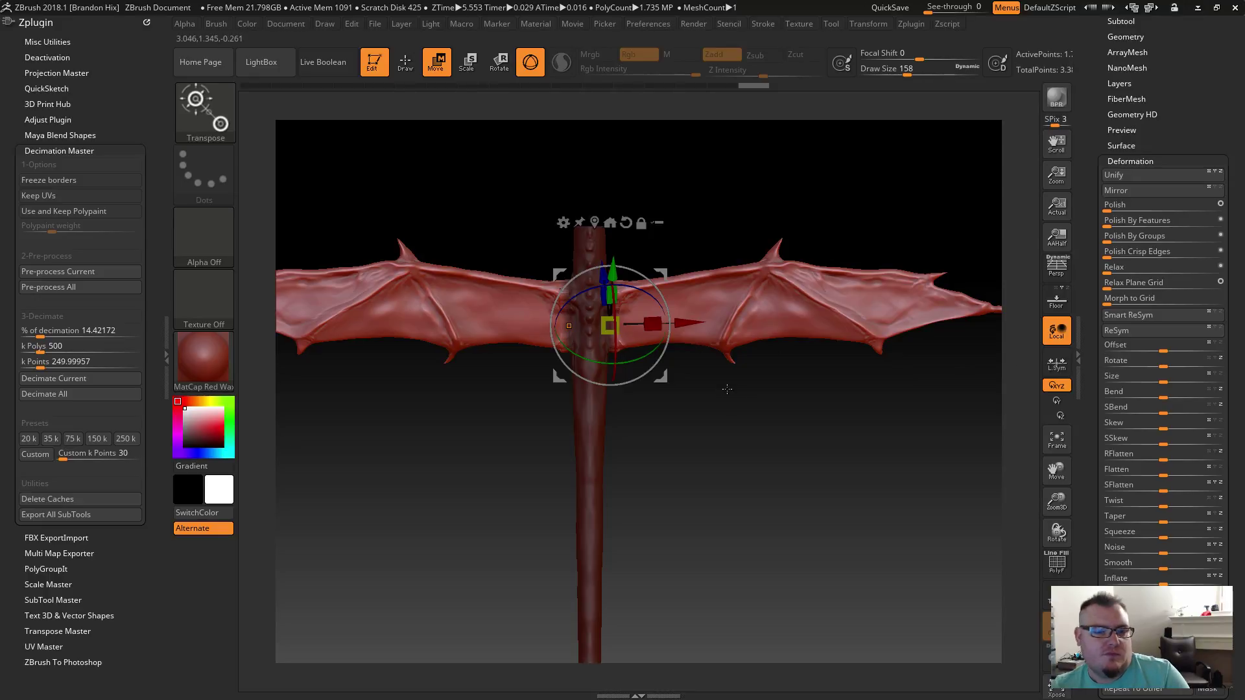
ctrl+right_drag(740, 403, 684, 379)
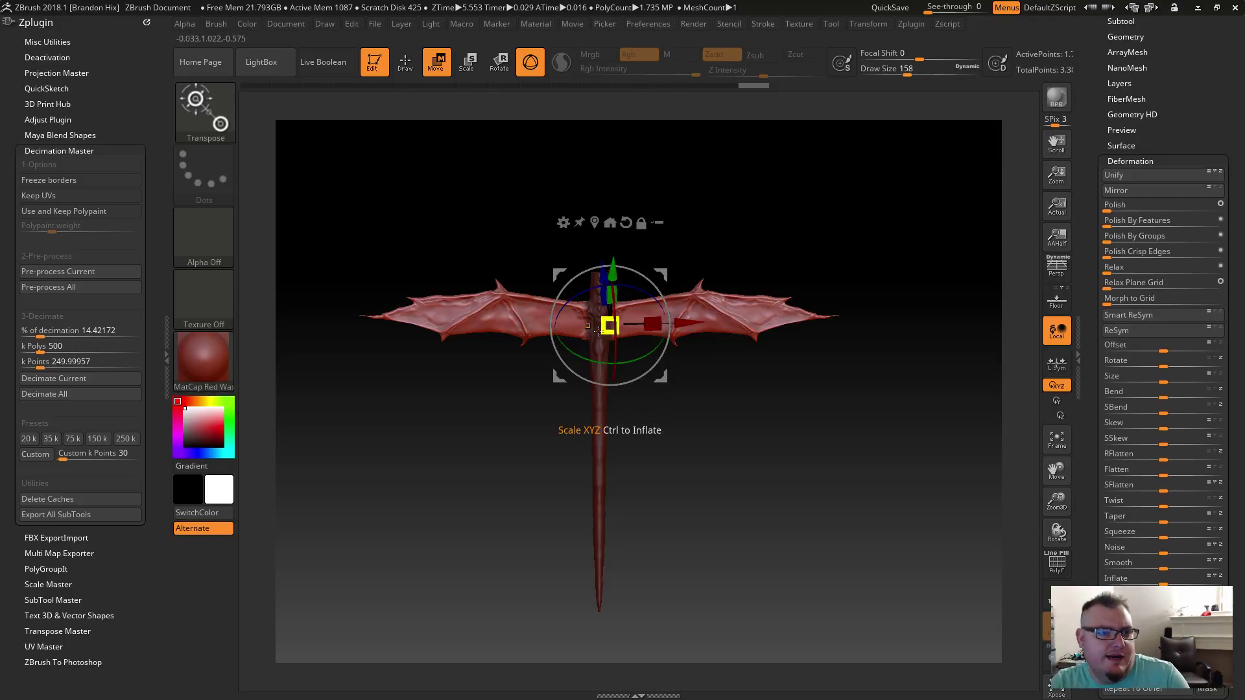
drag(652, 324, 662, 328)
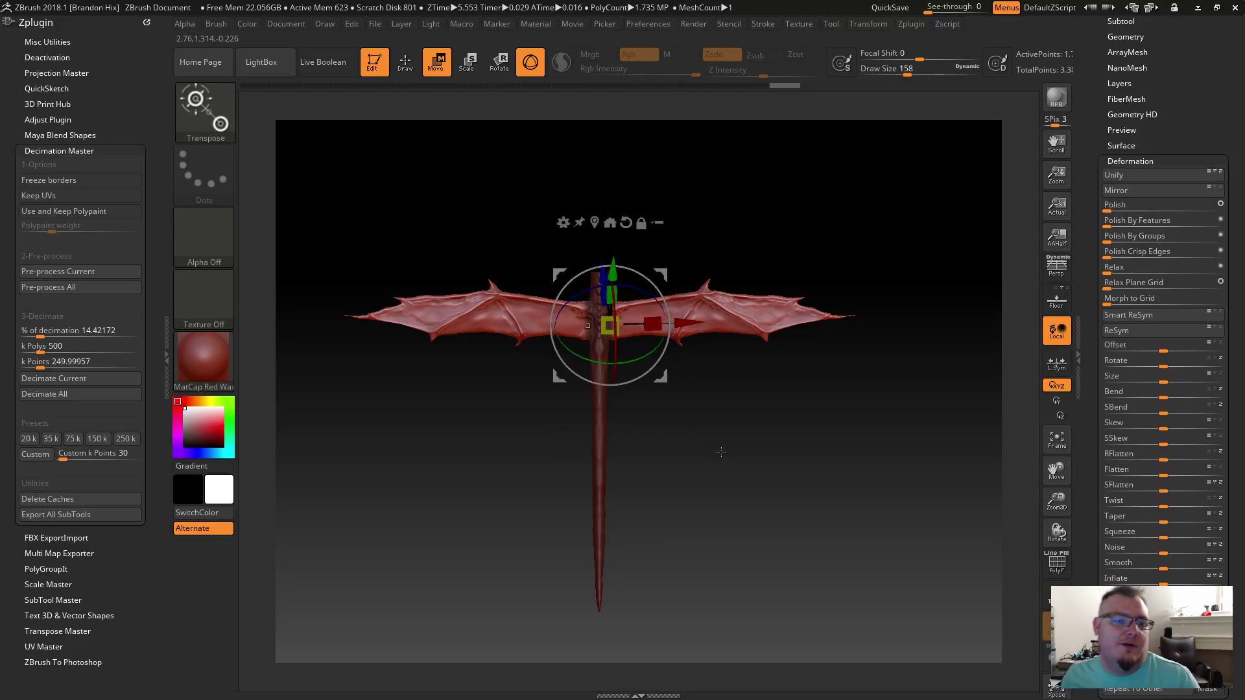
Step: Return to Draw mode with the Blob brush and clear the mask from the winged body
key(q)
key(b)
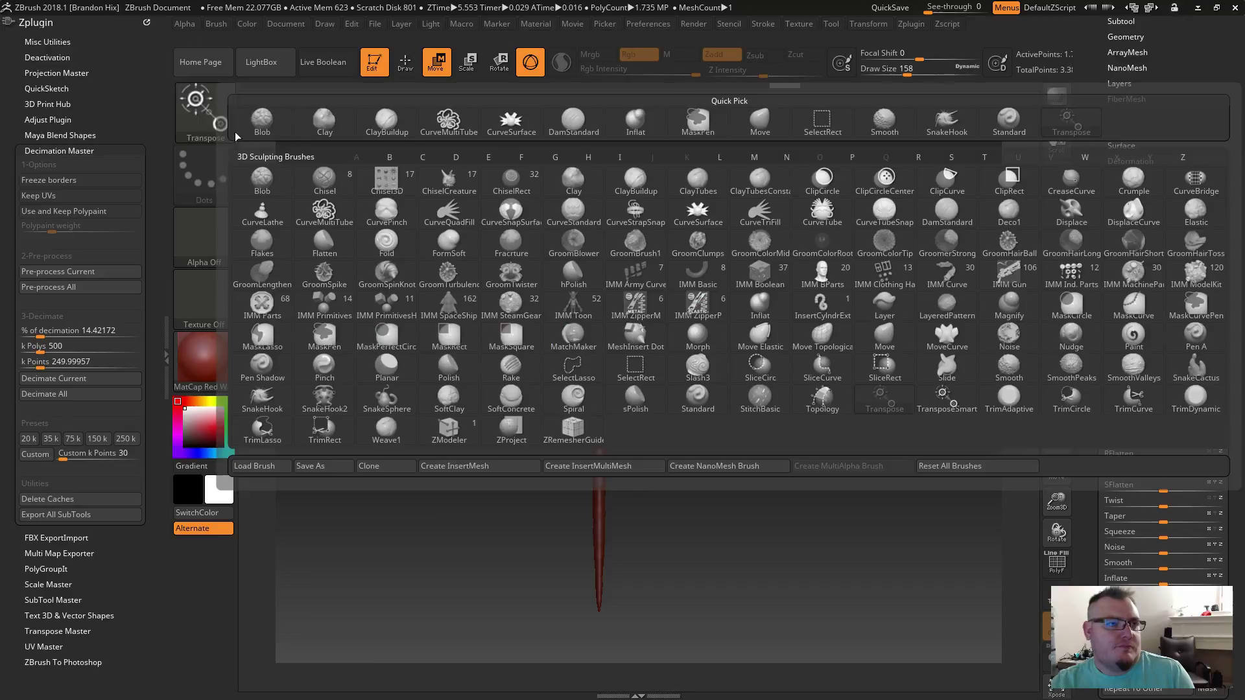
key(Escape)
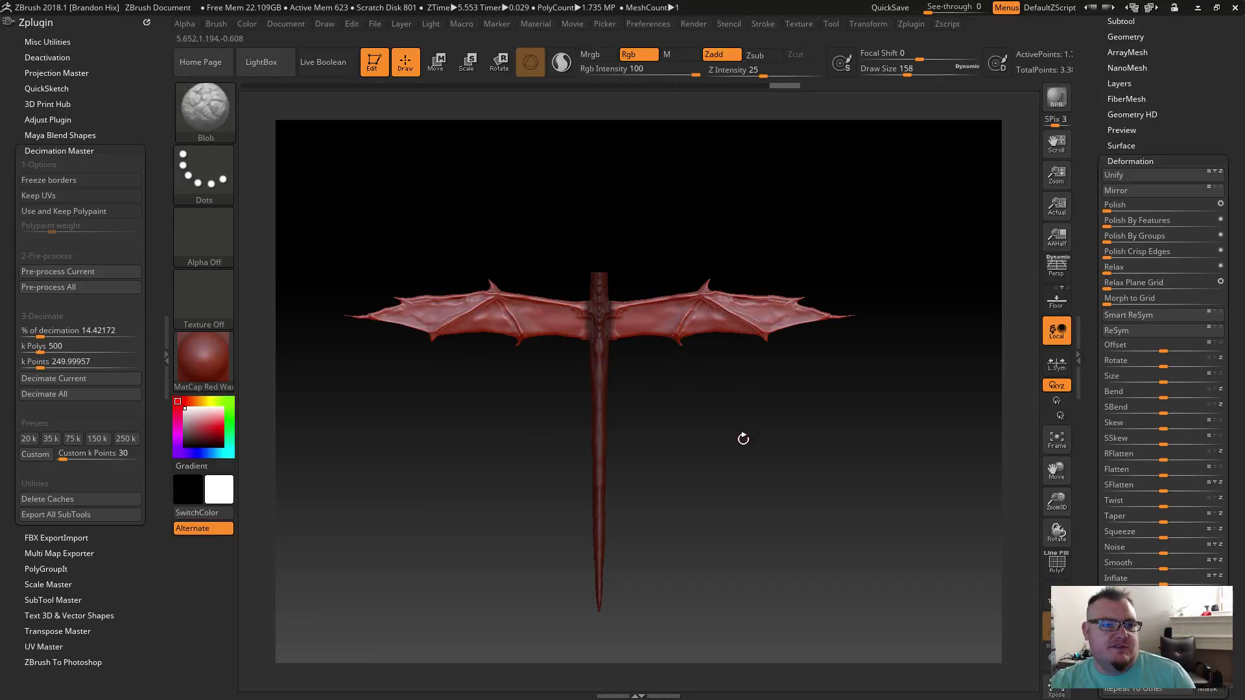
ctrl+drag(717, 445, 714, 519)
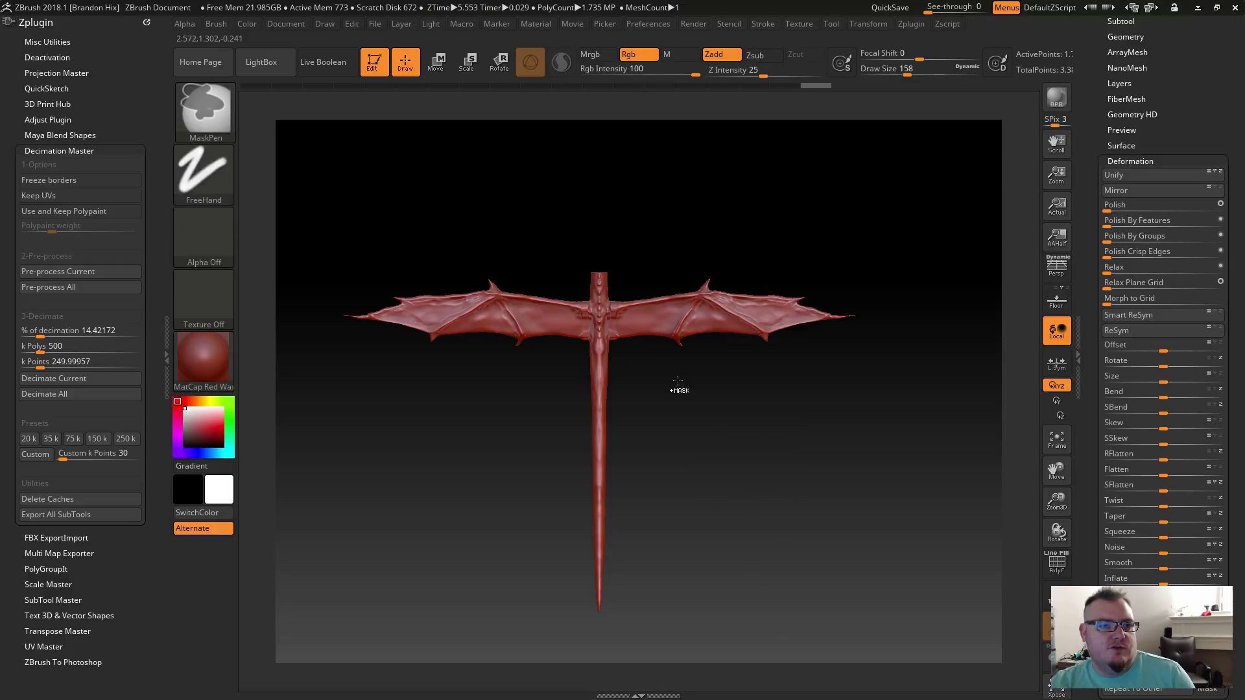
Step: Smooth the stretched surface where the wings join the torso, on both the upper side and underside
mouse_move(662, 403)
alt+mouse_down()
mouse_move(706, 417)
mouse_move(632, 320)
alt+mouse_up()
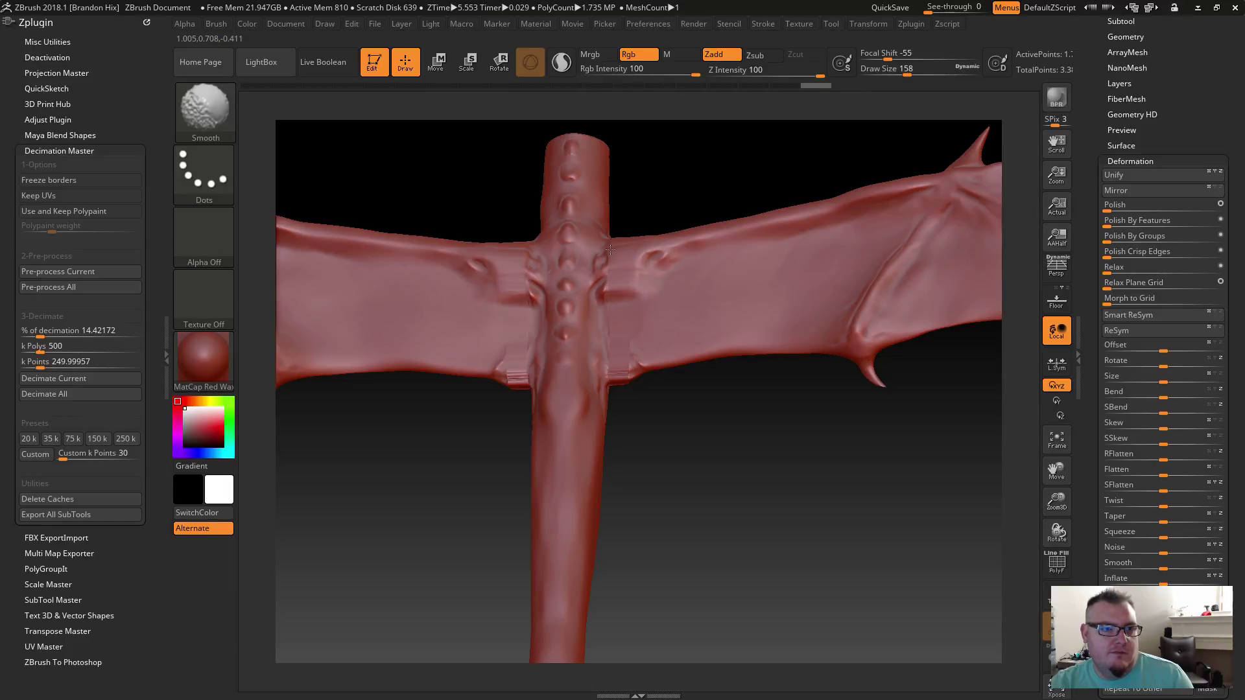
mouse_move(610, 249)
shift+mouse_down()
mouse_move(664, 425)
mouse_move(639, 350)
mouse_move(693, 269)
shift+mouse_up()
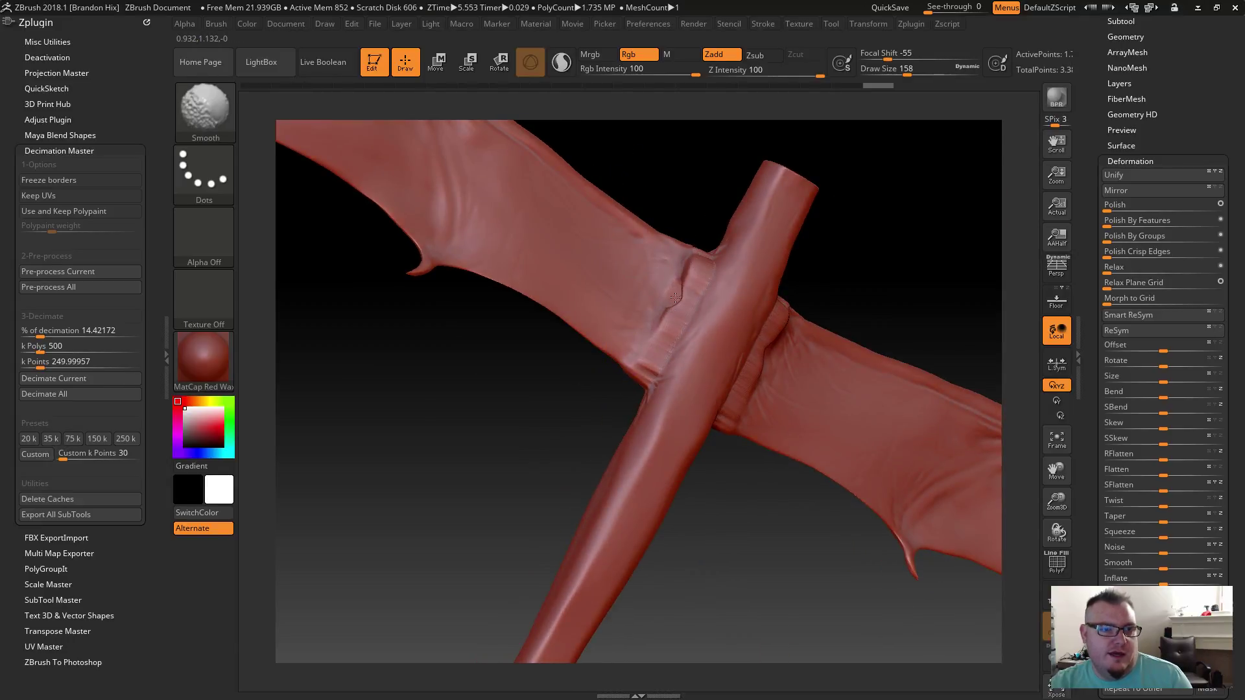
drag(645, 320, 668, 279)
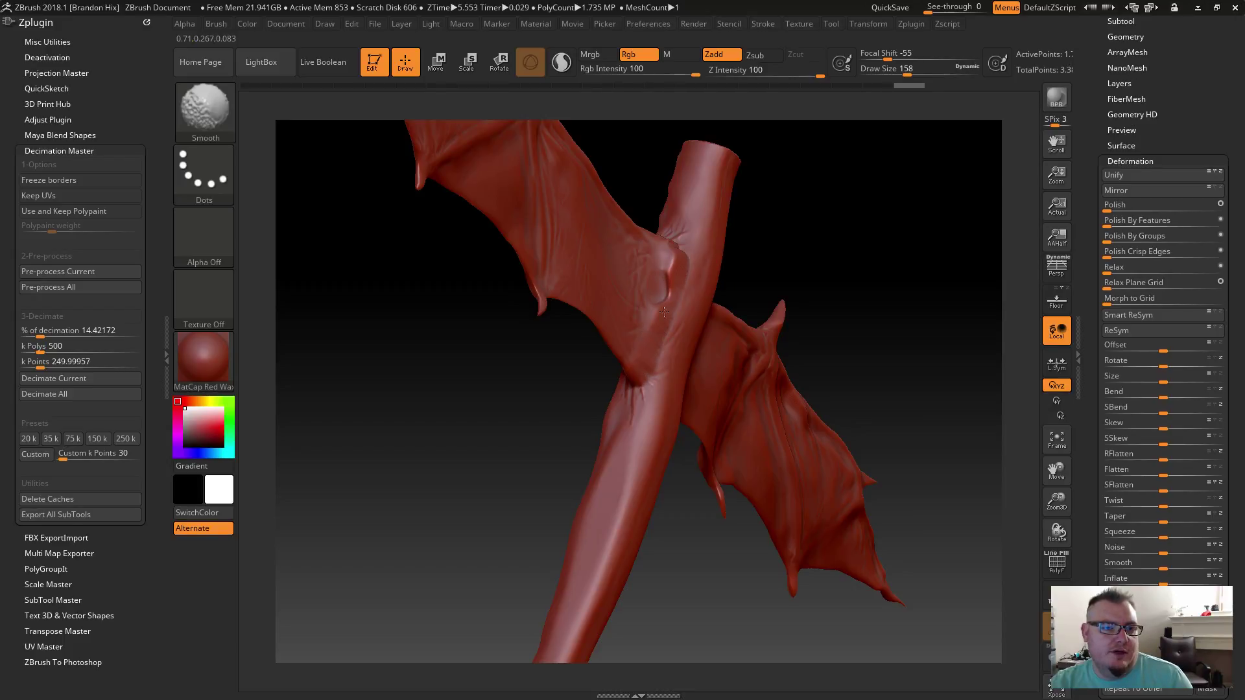
drag(640, 188, 662, 259)
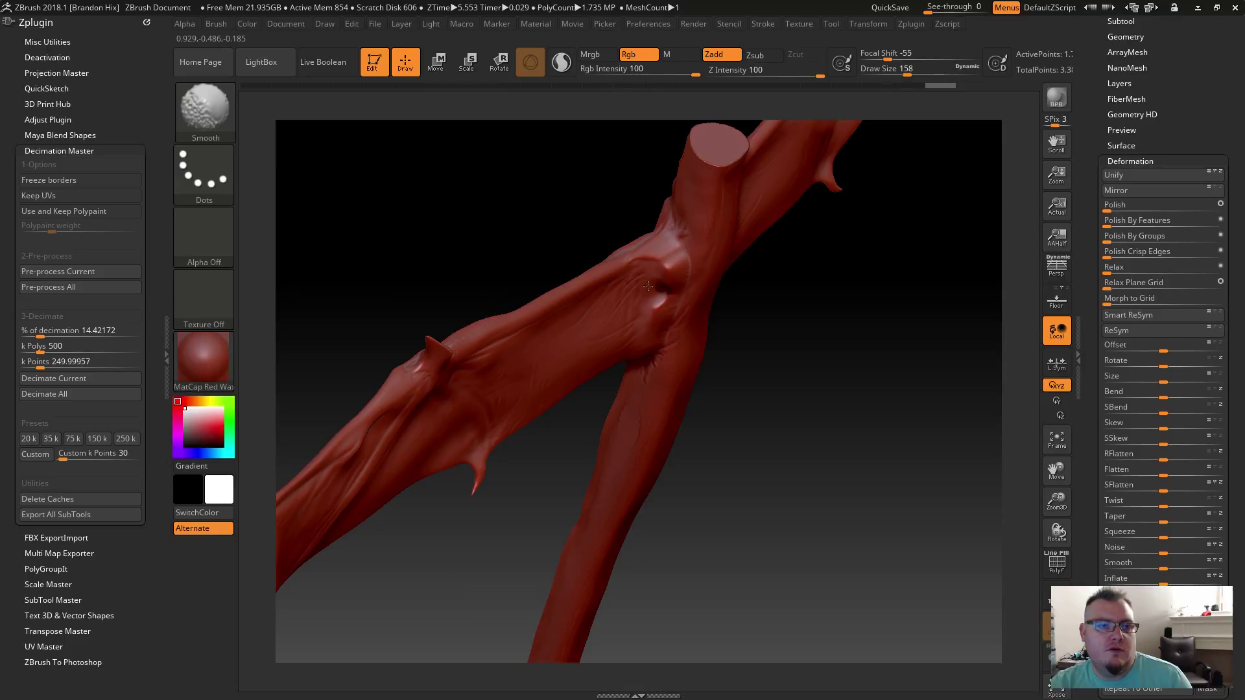
mouse_move(674, 469)
mouse_down()
mouse_move(773, 453)
mouse_move(614, 523)
mouse_move(534, 466)
mouse_move(499, 420)
mouse_up()
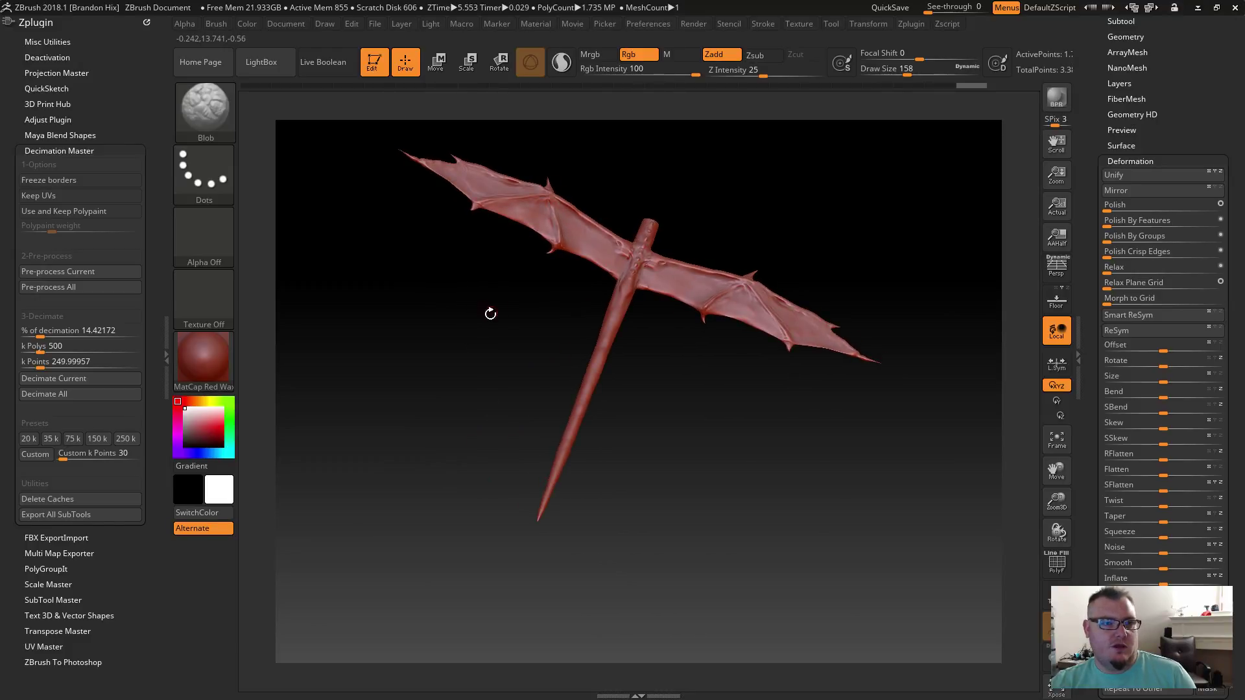
Step: Show the dragon's other subtools alongside Concept_11, leaving Concept_10 and Skin_ZSphere3 hidden
drag(1101, 142, 1102, 284)
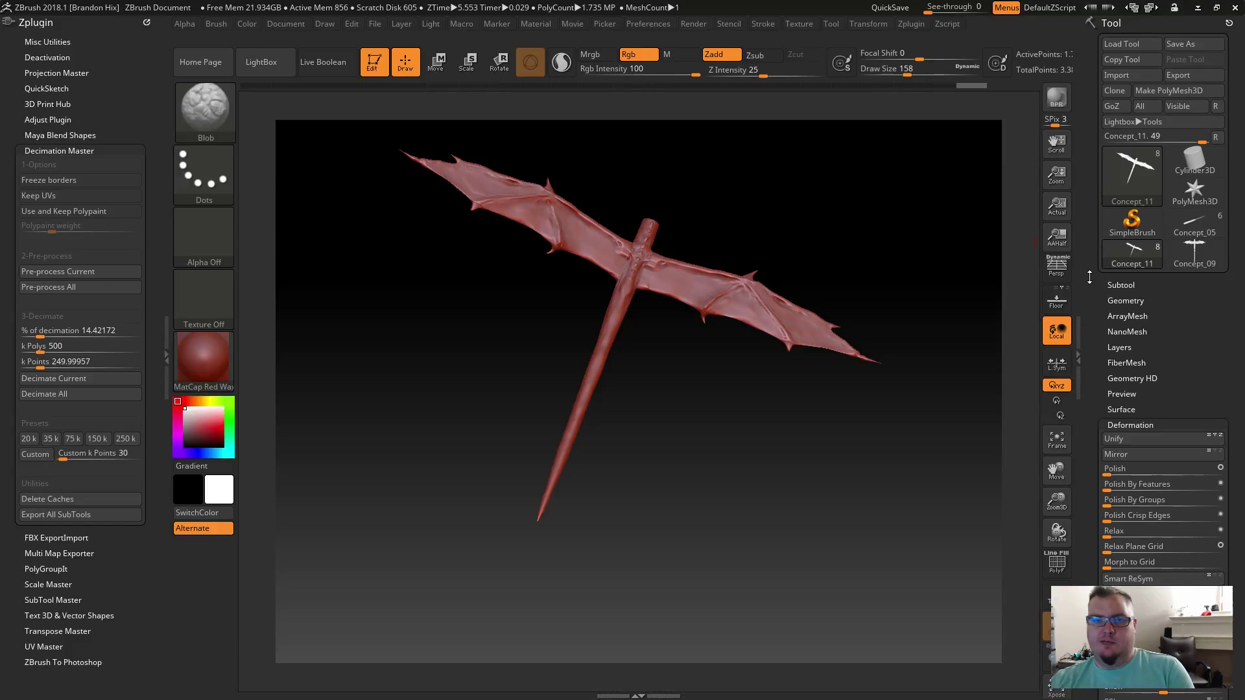
click(1111, 286)
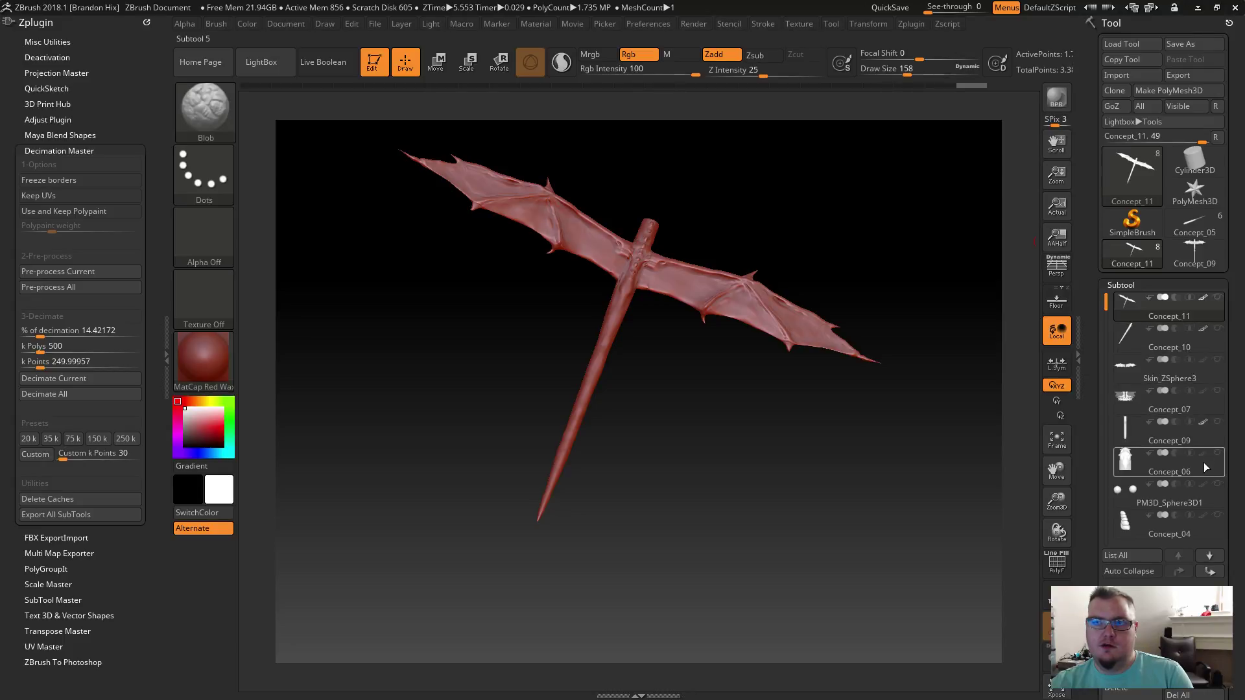
mouse_move(1203, 352)
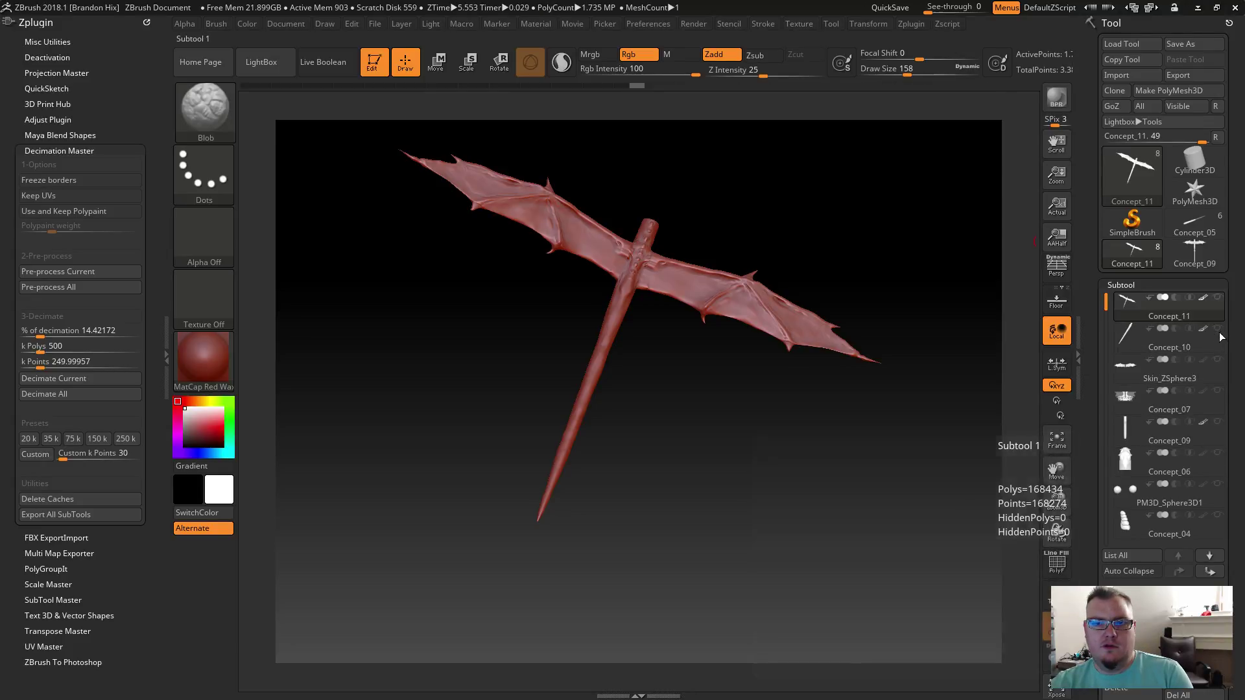
shift+click(1217, 300)
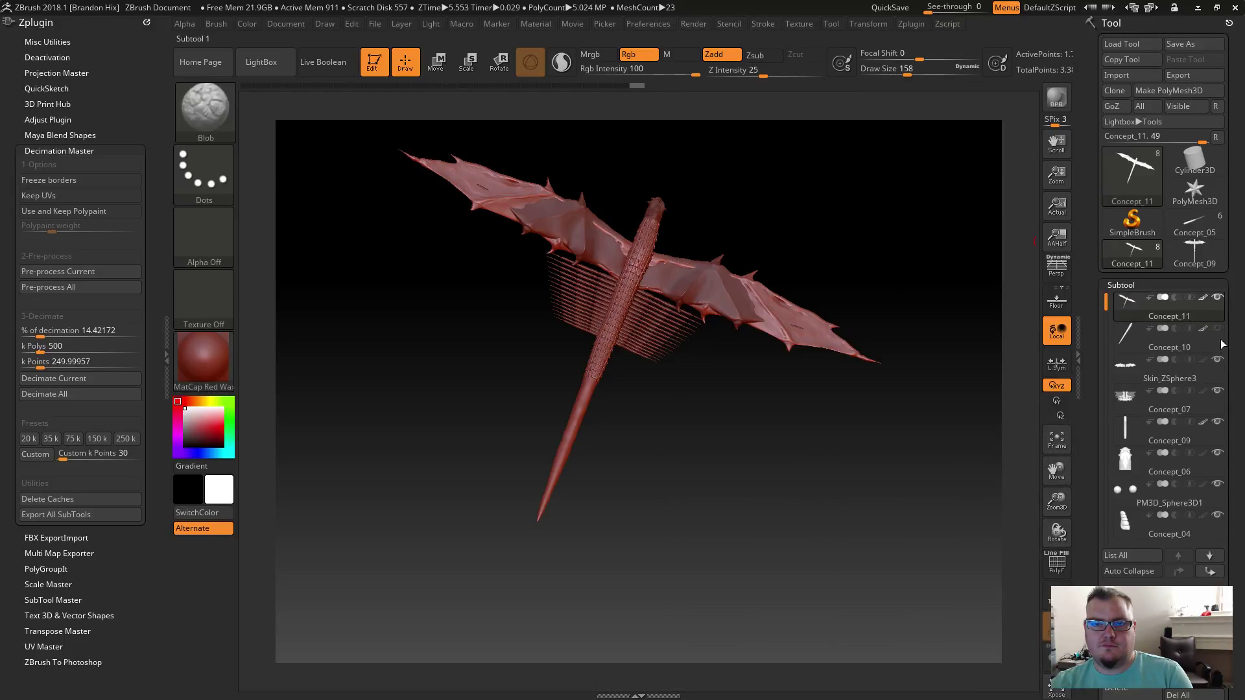
click(1218, 361)
shift+drag(527, 349, 500, 139)
drag(736, 542, 710, 473)
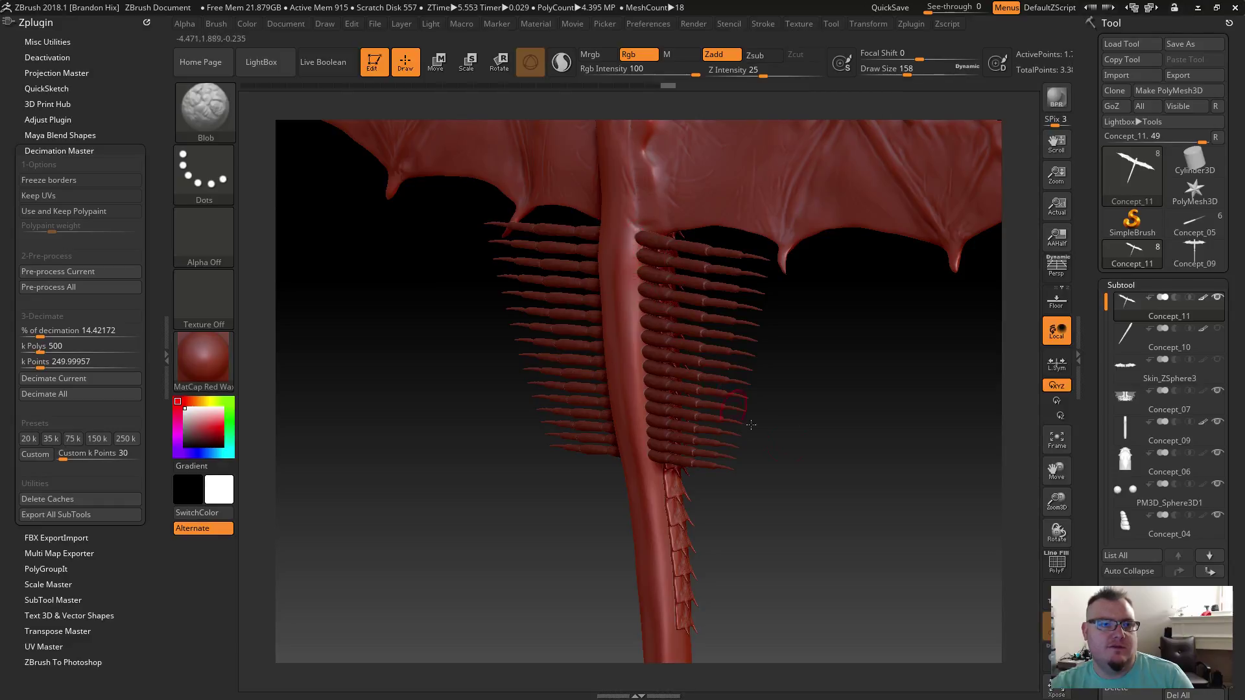
drag(852, 428, 719, 399)
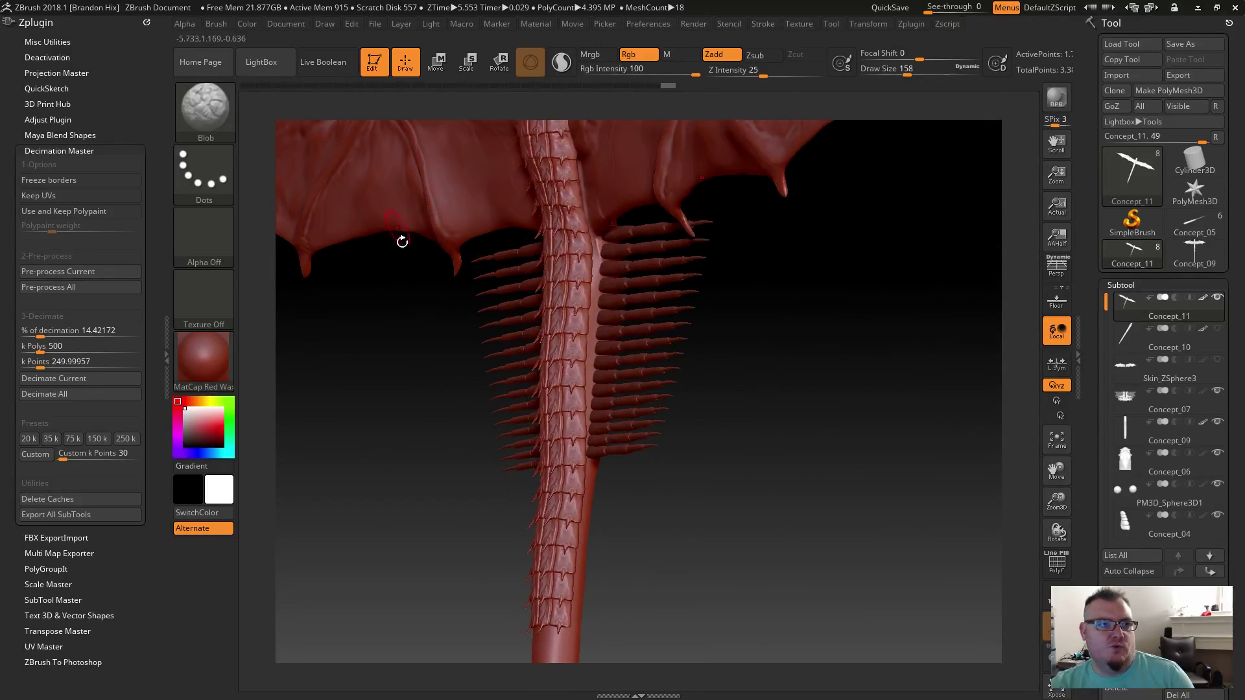
drag(434, 370, 656, 356)
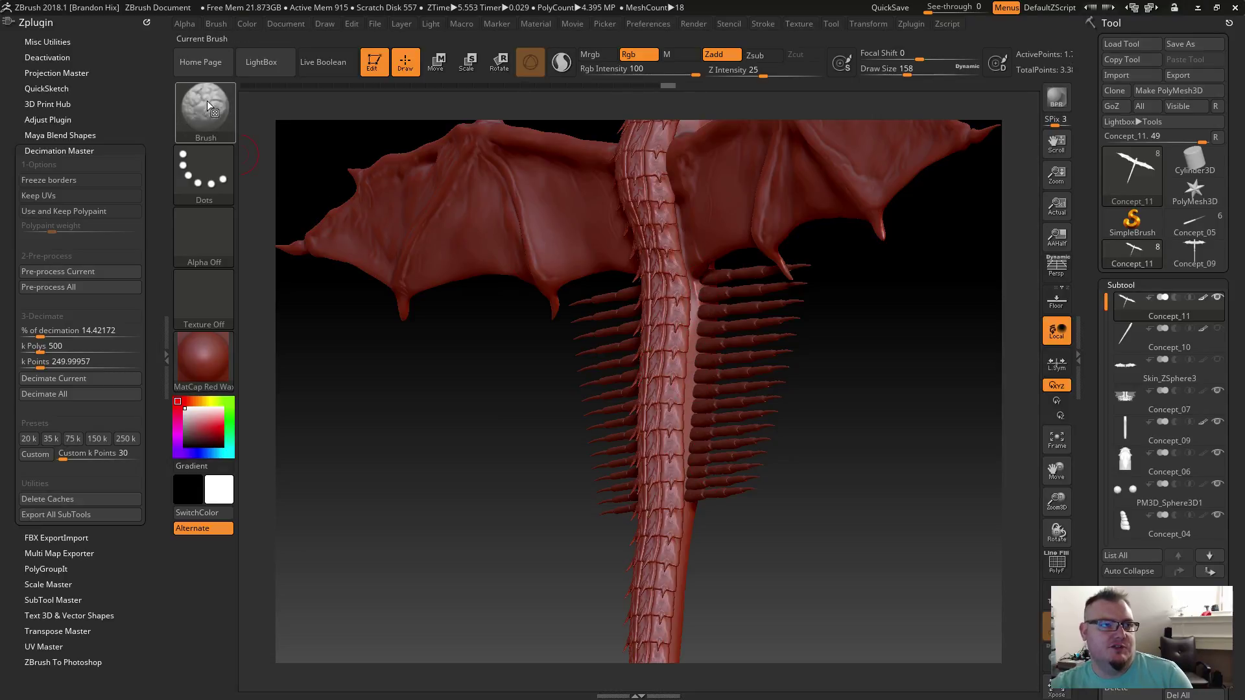
Step: Build up the center of the torso's underside between the upper legs with the ClayBuildup brush at intensity 20, and smooth it
click(206, 123)
click(387, 120)
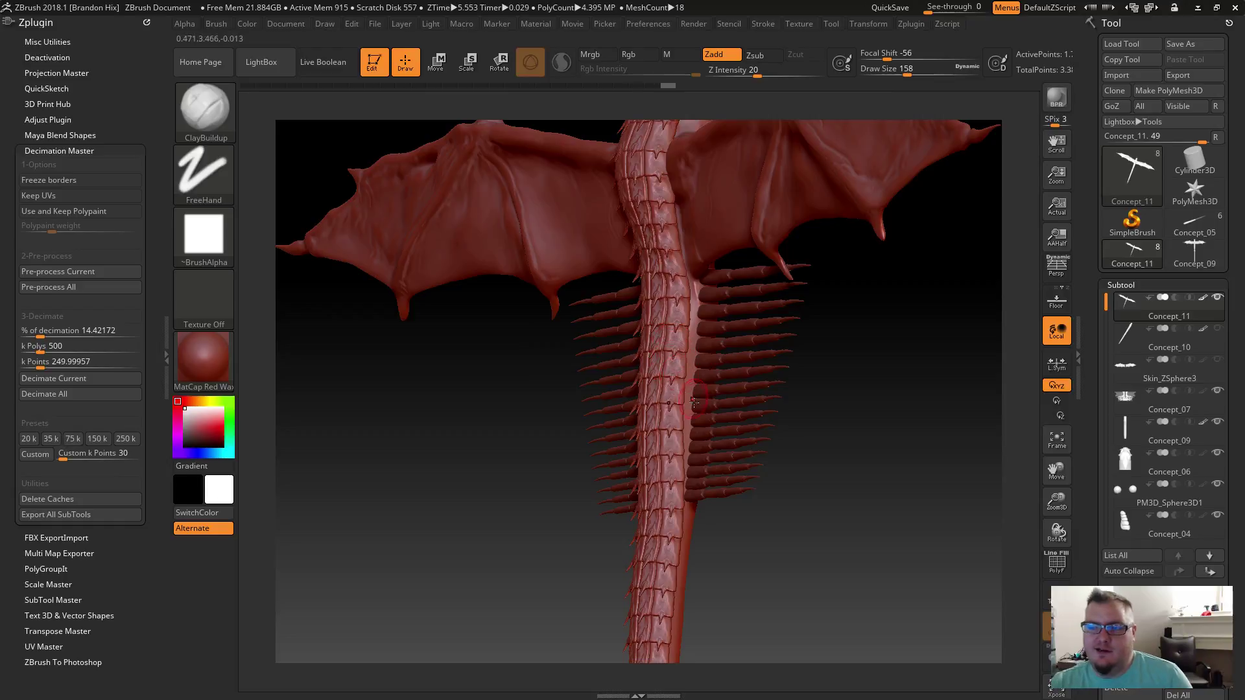
drag(872, 459, 765, 485)
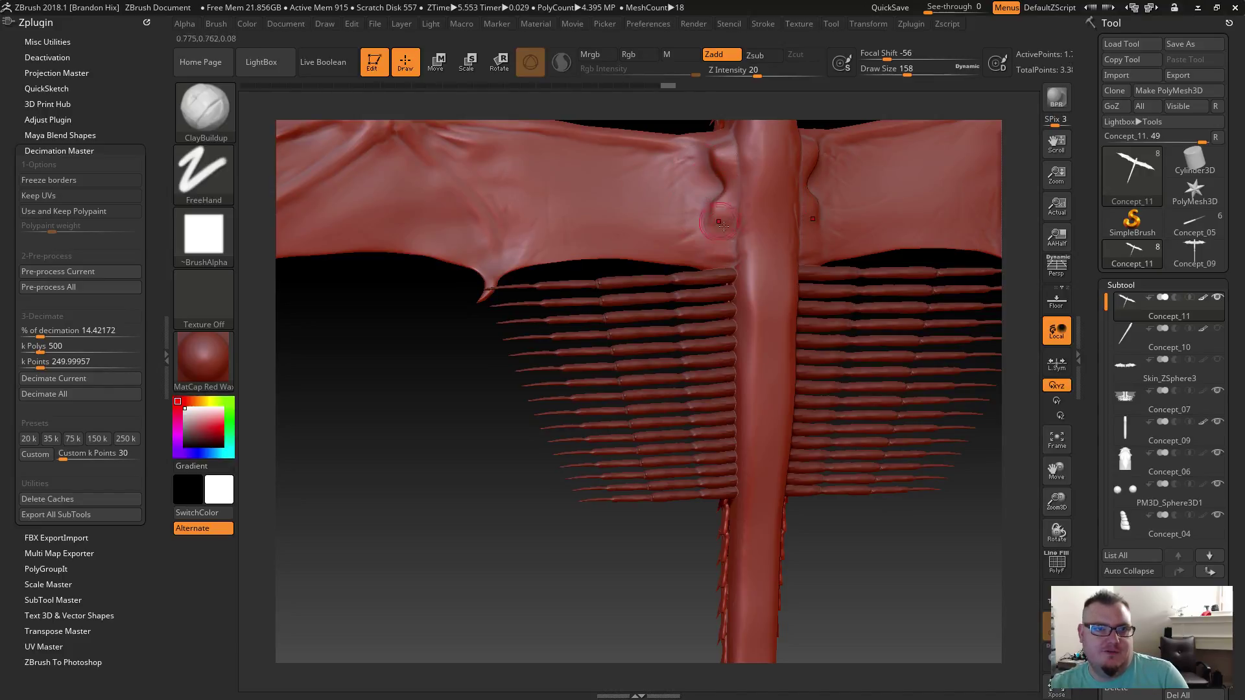
drag(474, 523, 528, 487)
drag(810, 533, 691, 300)
drag(421, 463, 461, 367)
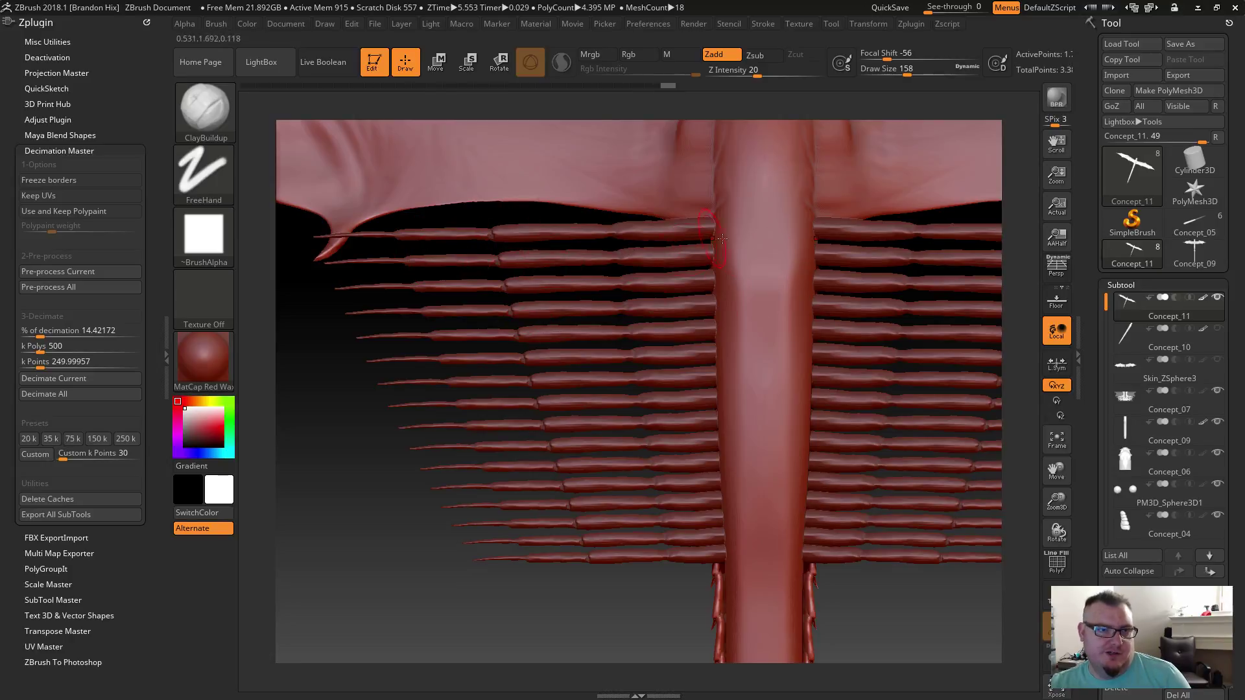
ctrl+click(775, 229)
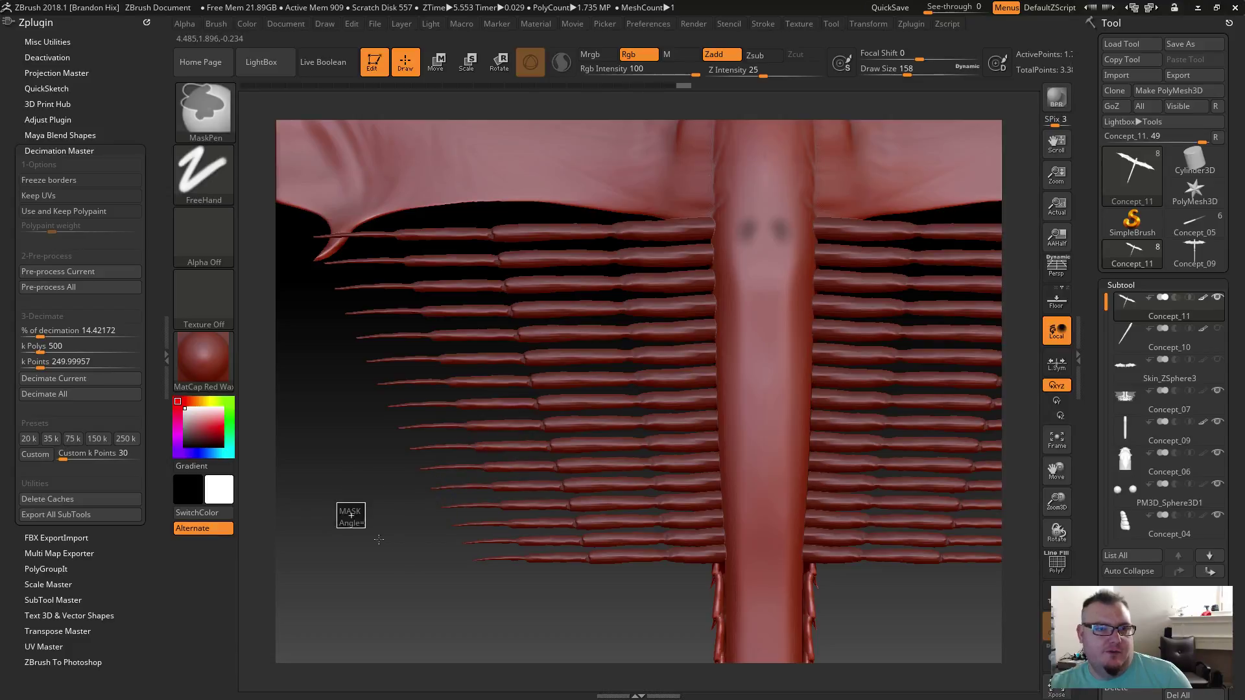
ctrl+drag(379, 540, 410, 559)
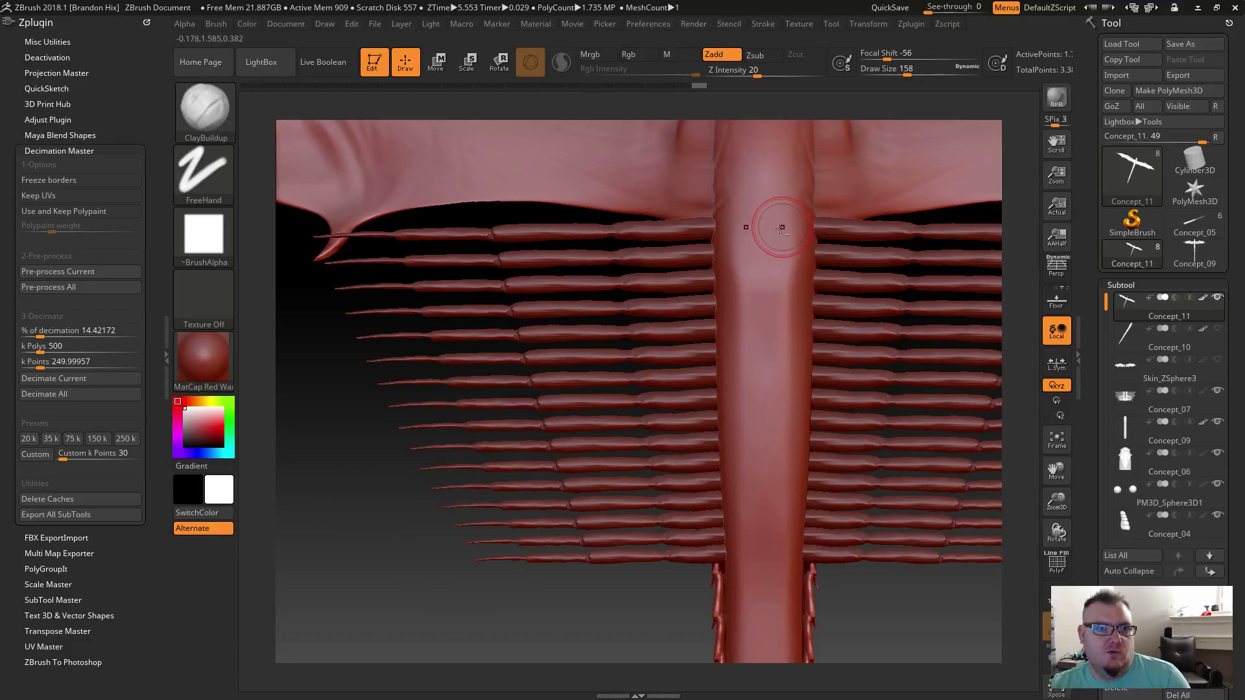
mouse_move(773, 228)
mouse_down()
mouse_move(786, 260)
mouse_move(775, 285)
mouse_move(792, 272)
mouse_move(769, 425)
mouse_up()
key(shift)
mouse_move(770, 279)
shift+mouse_down()
mouse_move(756, 347)
mouse_move(765, 389)
mouse_move(764, 304)
mouse_move(765, 343)
shift+mouse_up()
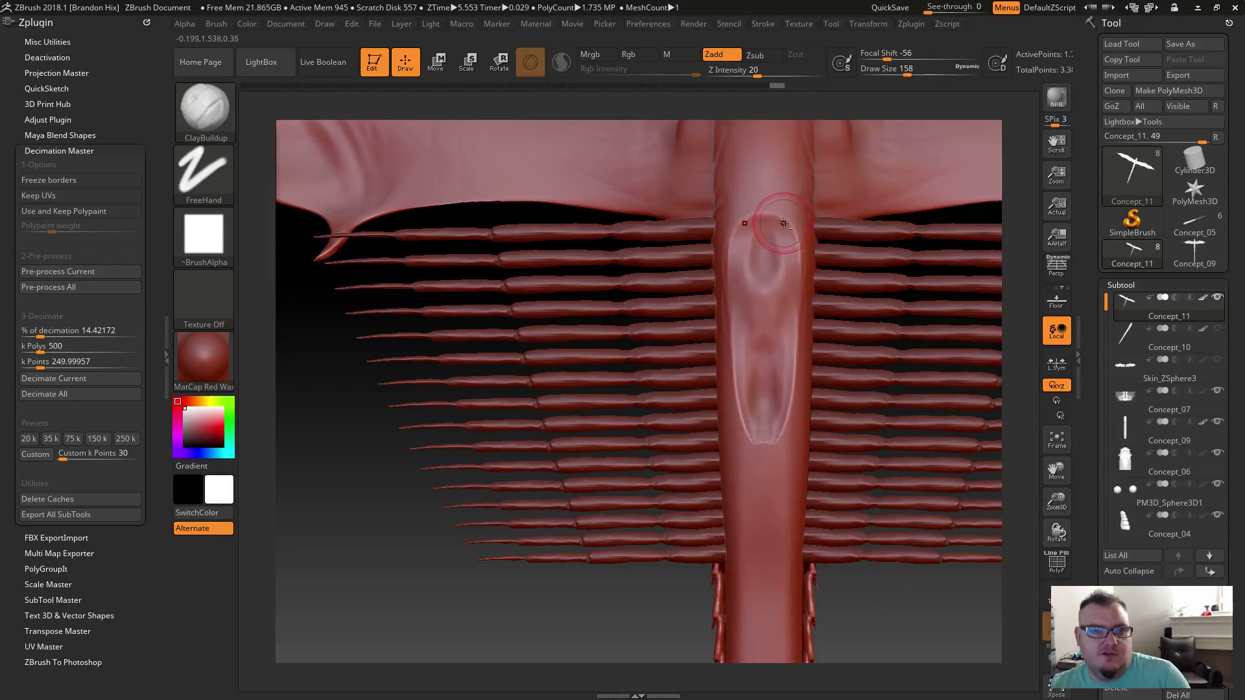
Step: Build up the torso's underside between the legs with ClayBuildup, from the front legs to the hindmost pairs, and smooth the strokes
mouse_move(792, 306)
mouse_down()
mouse_move(793, 480)
mouse_move(778, 571)
mouse_move(782, 526)
mouse_up()
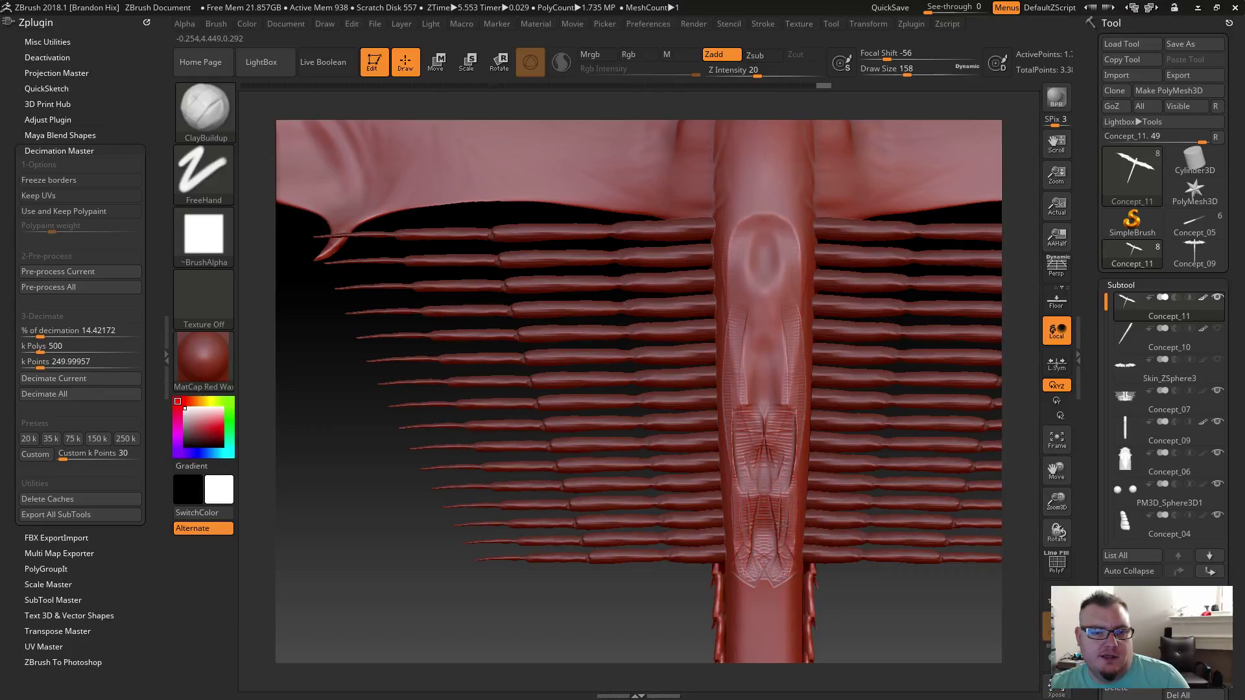
mouse_move(781, 484)
shift+mouse_down()
mouse_move(765, 544)
mouse_move(766, 436)
shift+mouse_up()
drag(769, 512, 761, 426)
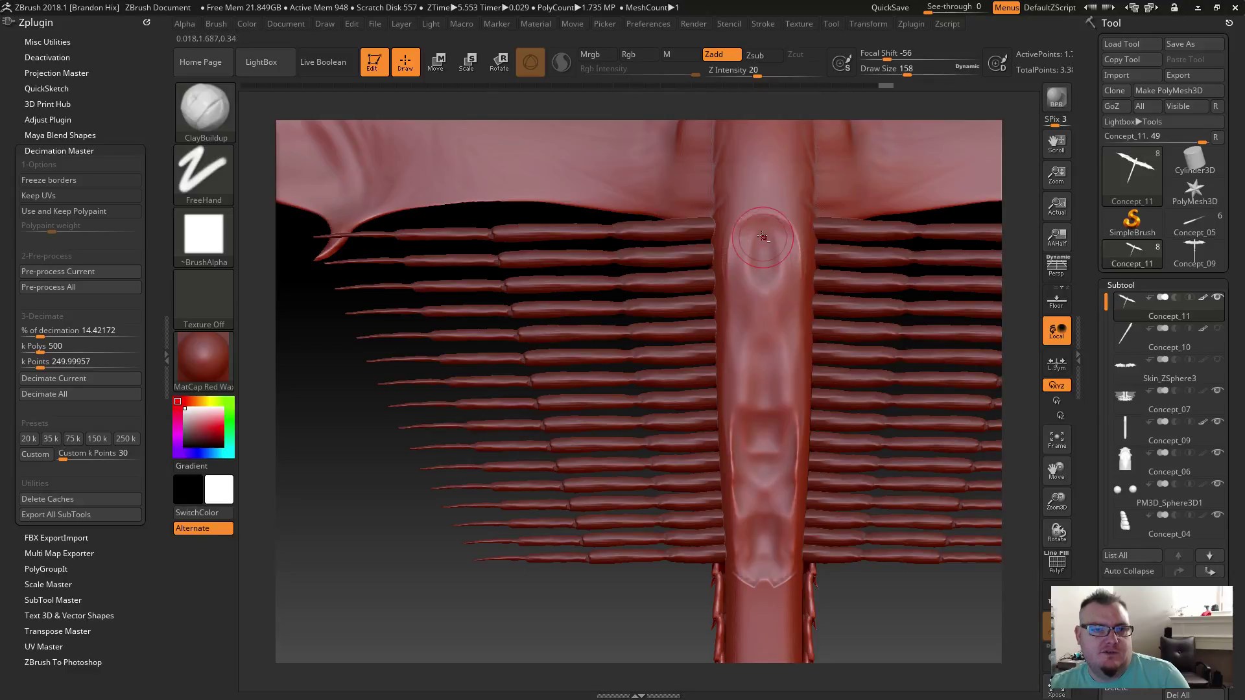
mouse_move(780, 214)
mouse_down()
mouse_move(787, 242)
mouse_move(764, 227)
mouse_move(761, 204)
mouse_move(765, 270)
mouse_move(781, 236)
mouse_move(793, 343)
mouse_move(783, 407)
mouse_up()
drag(782, 337, 764, 361)
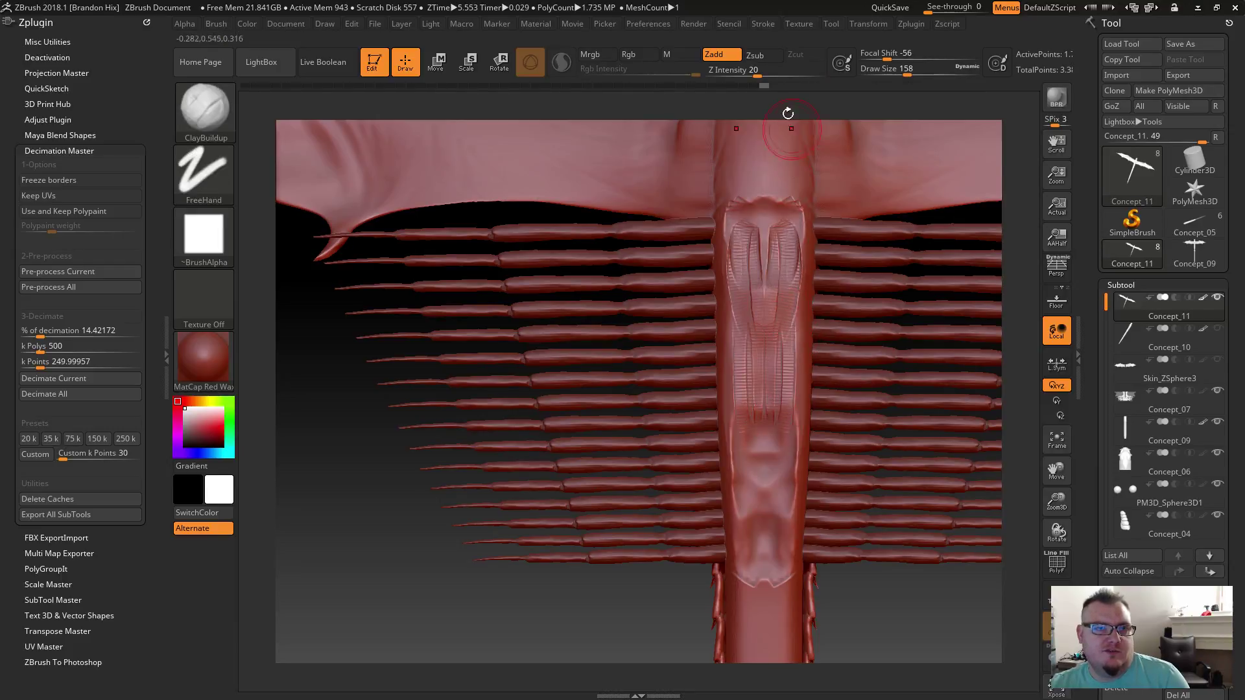
key(shift)
shift+drag(764, 284, 758, 262)
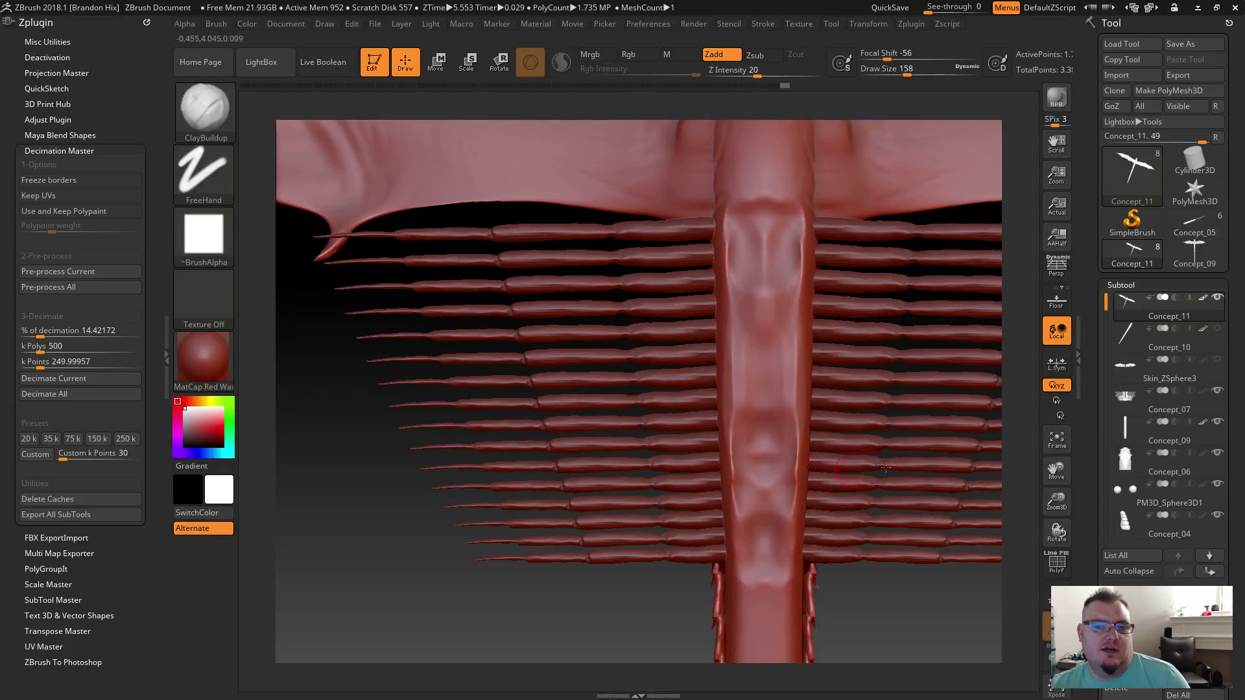
Step: Add clay at the front end of the raised underside strip and smooth the strip along its centerline
scroll(1100, 518, down, 5)
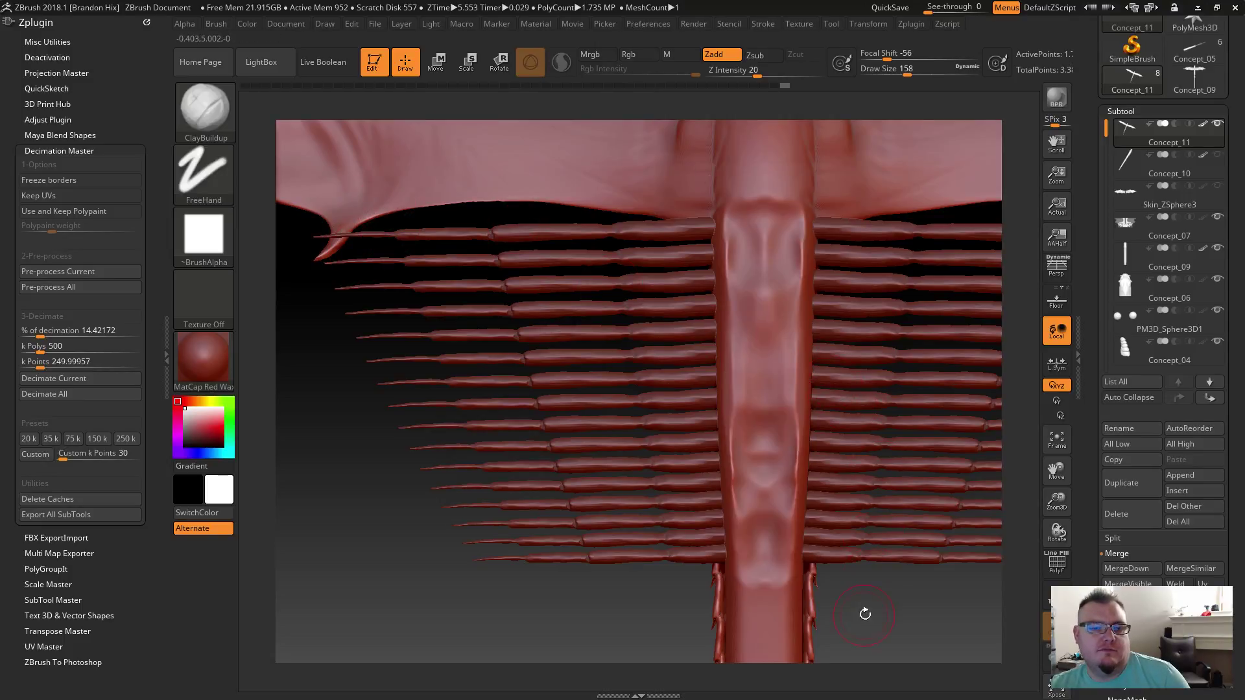
mouse_move(841, 600)
mouse_down()
mouse_move(848, 623)
mouse_move(784, 469)
mouse_move(771, 496)
mouse_move(787, 507)
mouse_move(759, 467)
mouse_up()
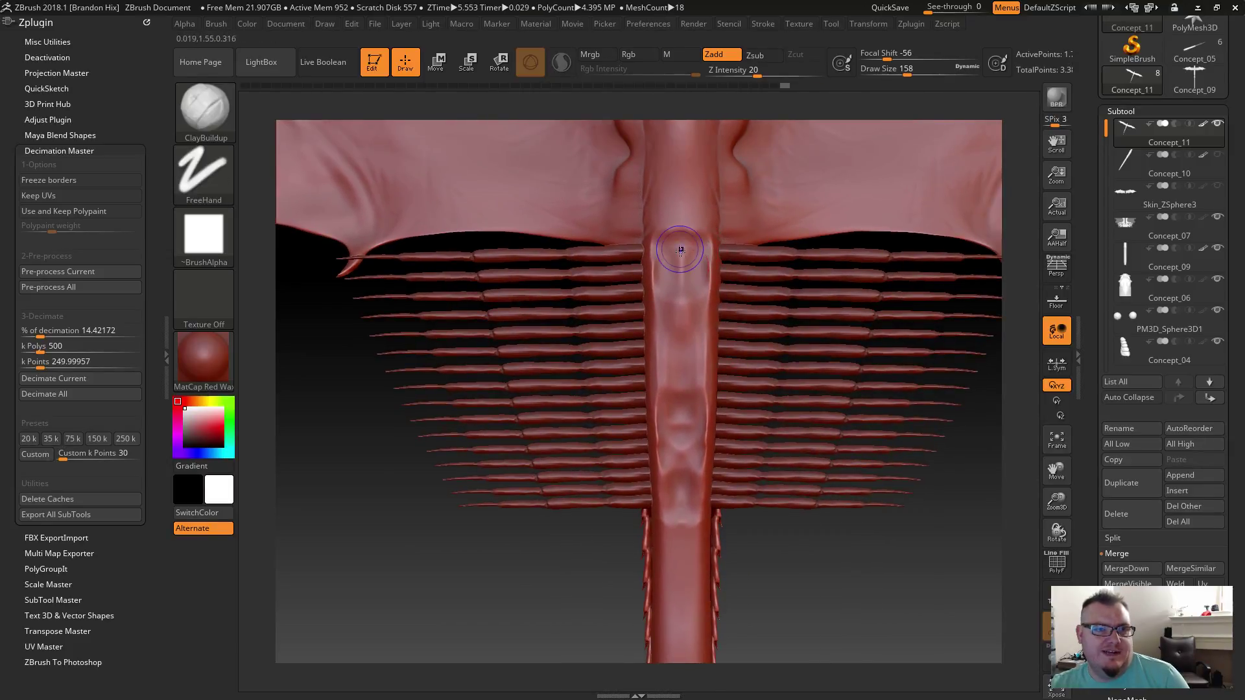
key(shift)
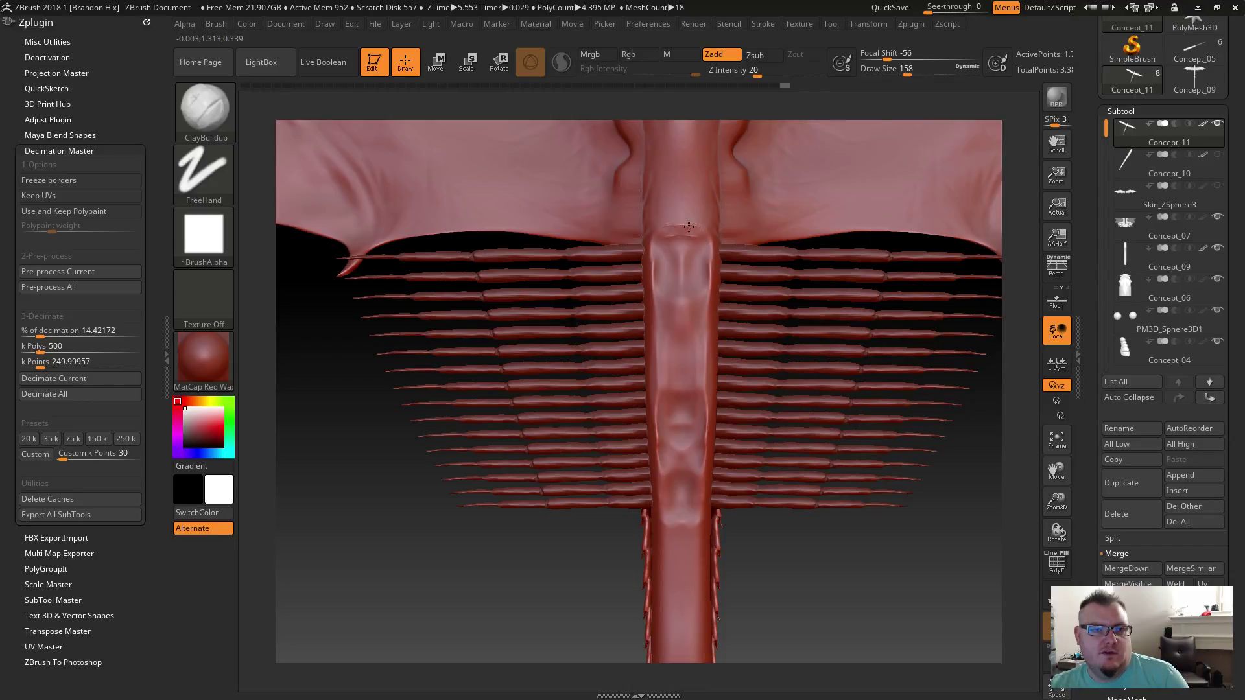
key(shift)
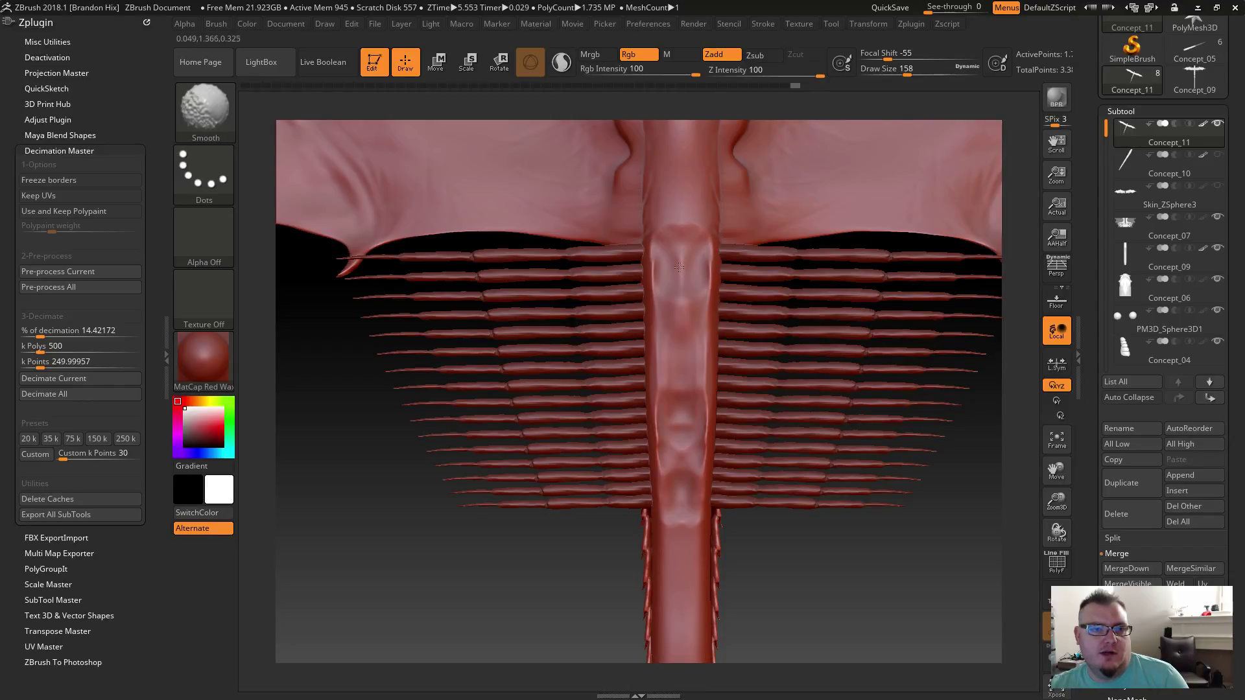
drag(678, 245, 681, 318)
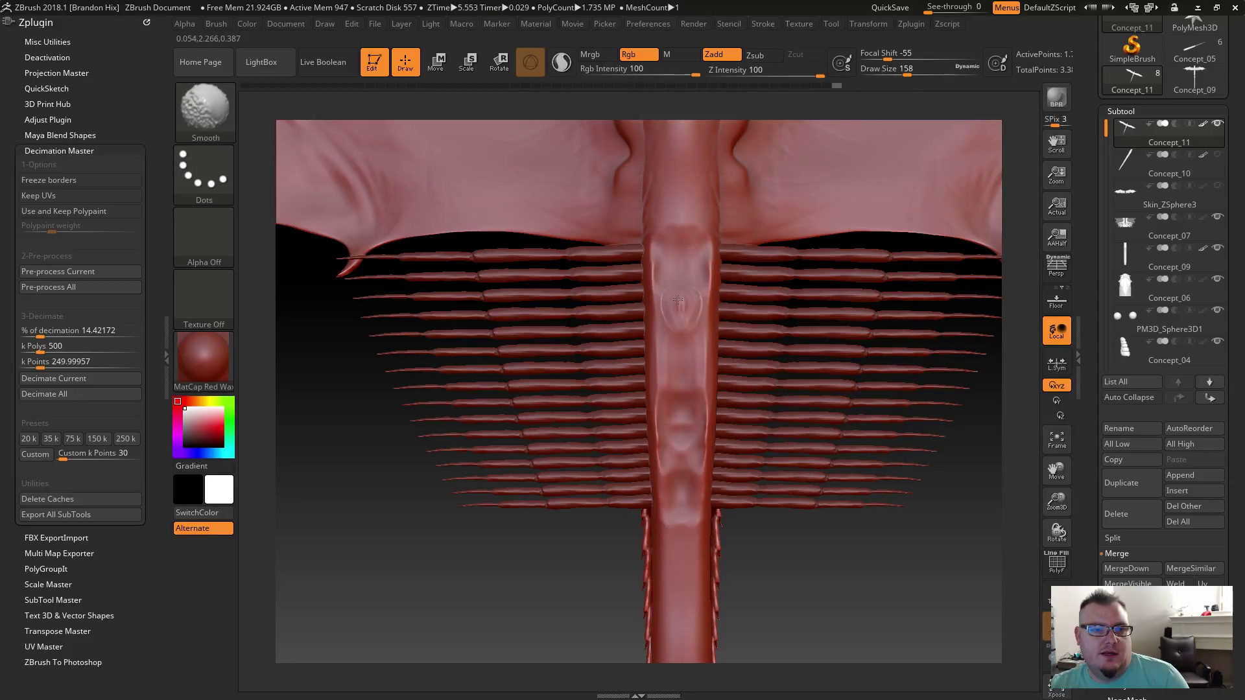
drag(679, 369, 679, 454)
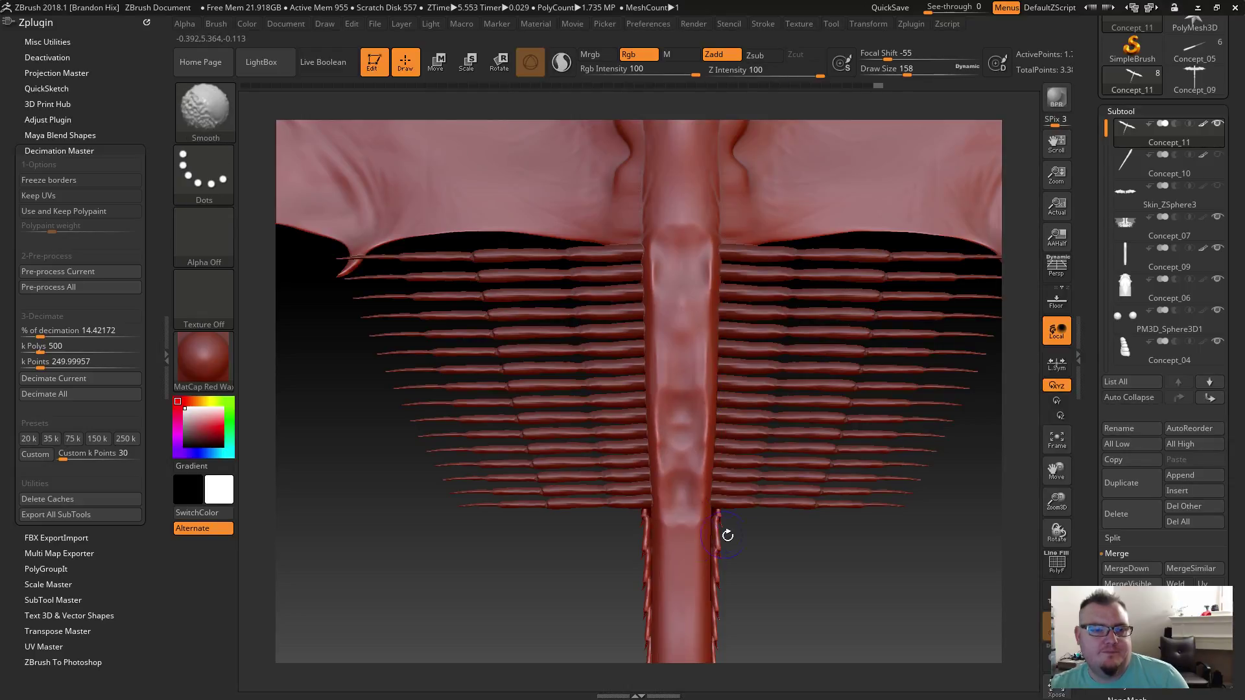
Step: Reduce the draw size to 56, then build up and smooth the torso side around the front leg roots, beside the back plates
mouse_move(722, 533)
mouse_down()
mouse_move(647, 504)
mouse_move(561, 511)
mouse_move(464, 436)
mouse_move(466, 455)
mouse_move(459, 430)
mouse_move(600, 448)
mouse_up()
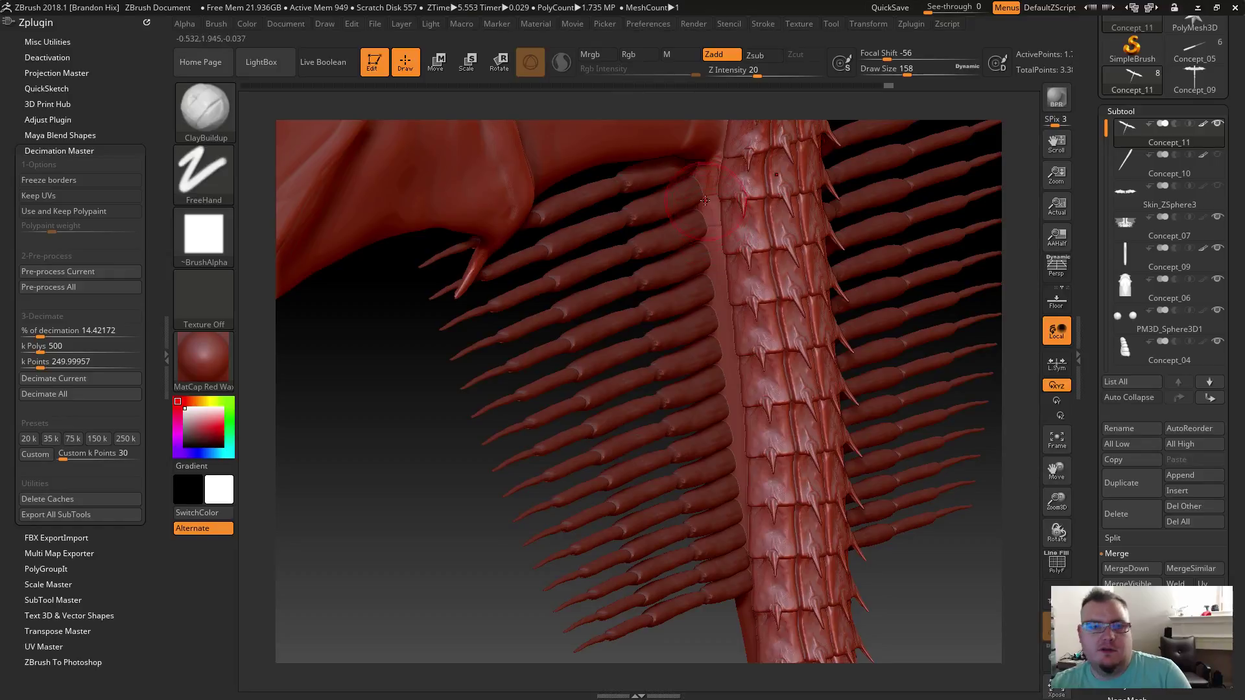
key(s)
mouse_move(704, 208)
mouse_down()
mouse_move(686, 209)
mouse_move(706, 242)
mouse_up()
mouse_move(702, 170)
mouse_down()
mouse_move(703, 202)
mouse_move(695, 173)
mouse_up()
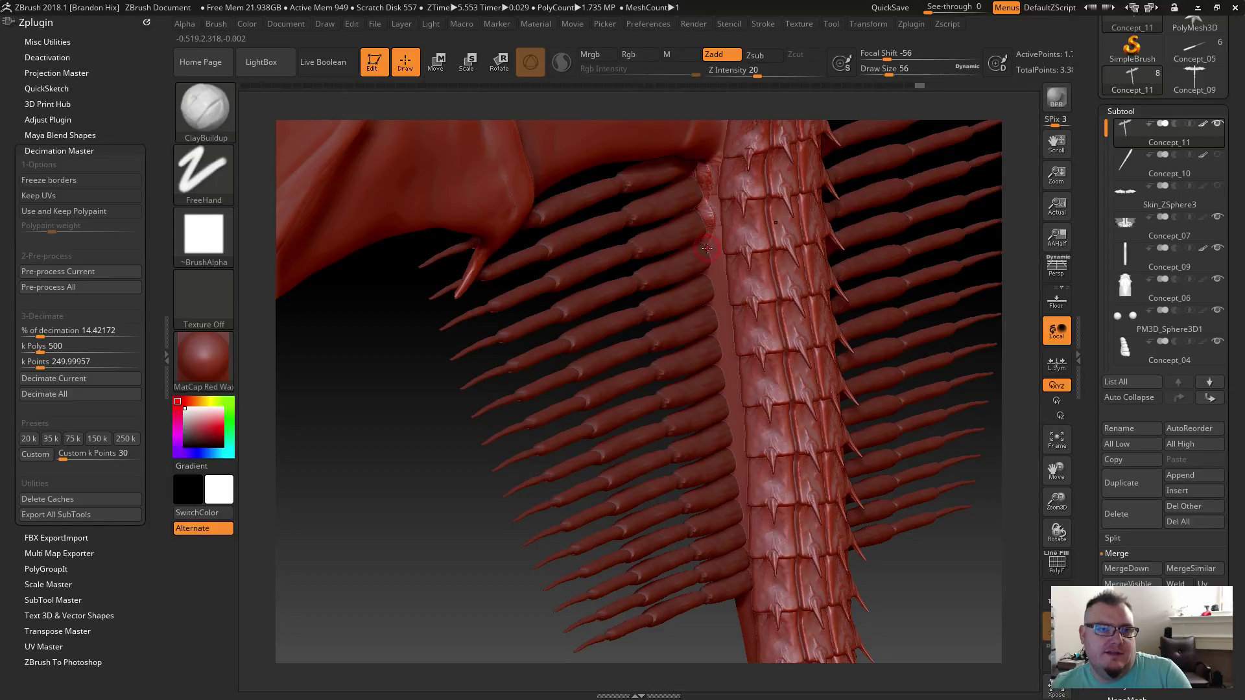
drag(707, 248, 709, 267)
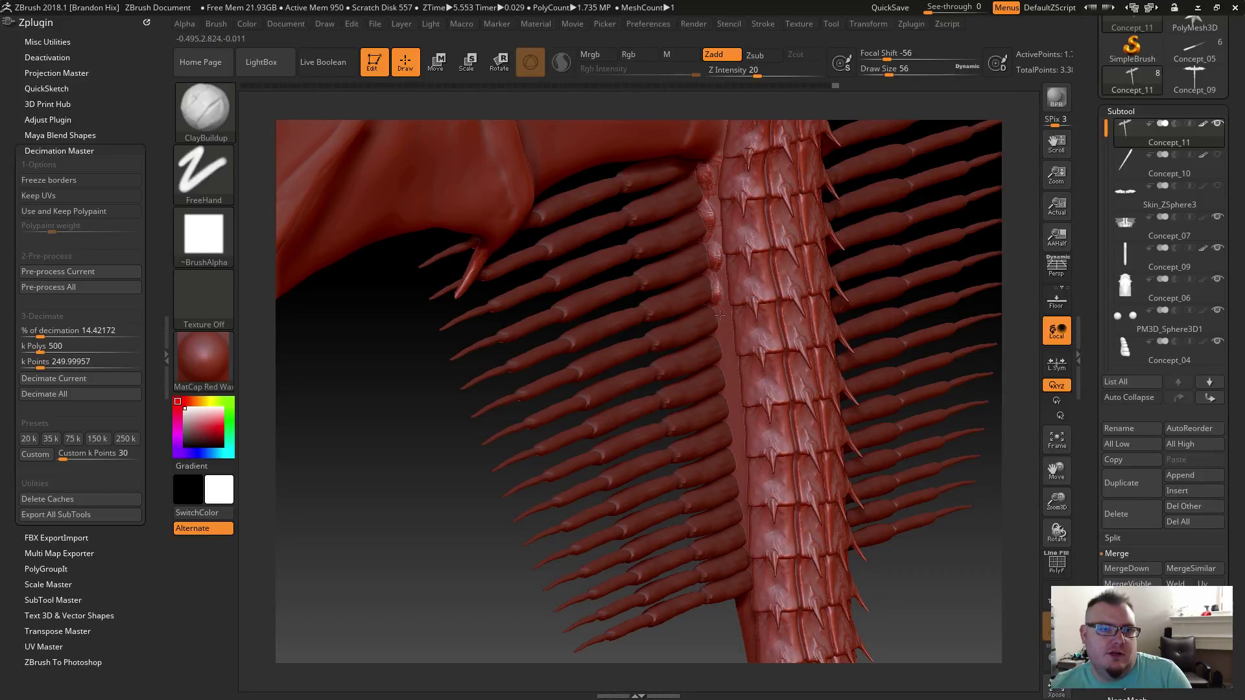
drag(720, 315, 717, 321)
key(shift)
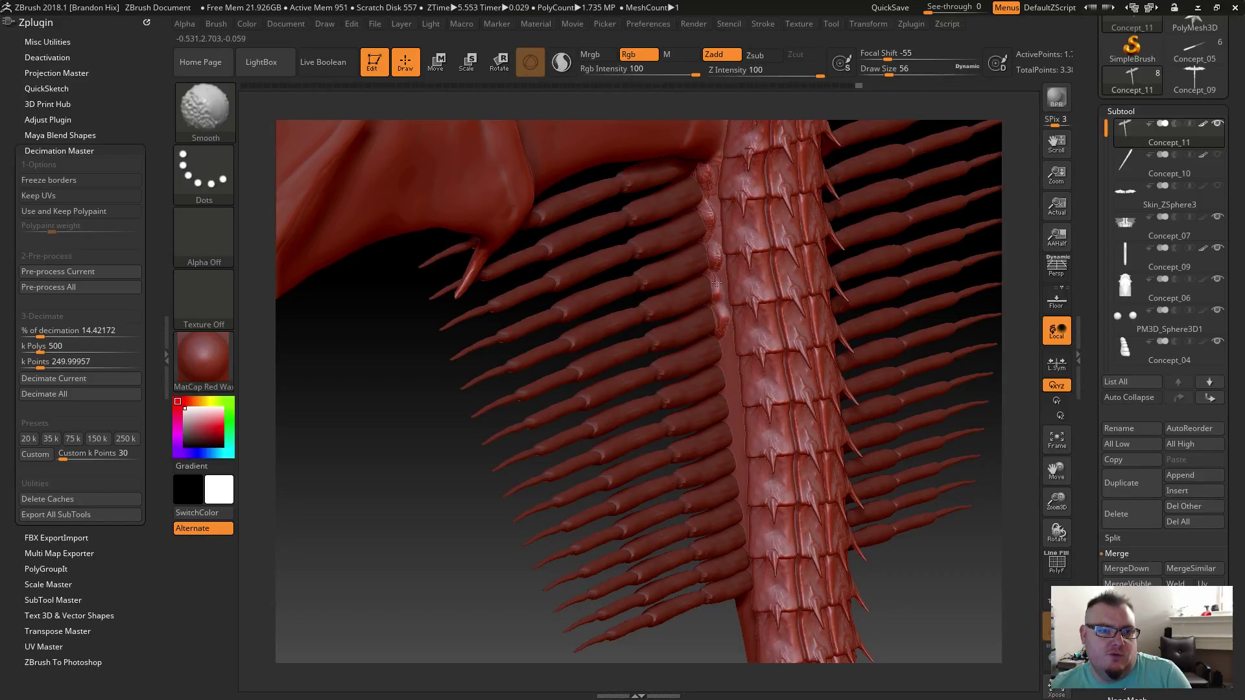
shift+drag(709, 159, 706, 212)
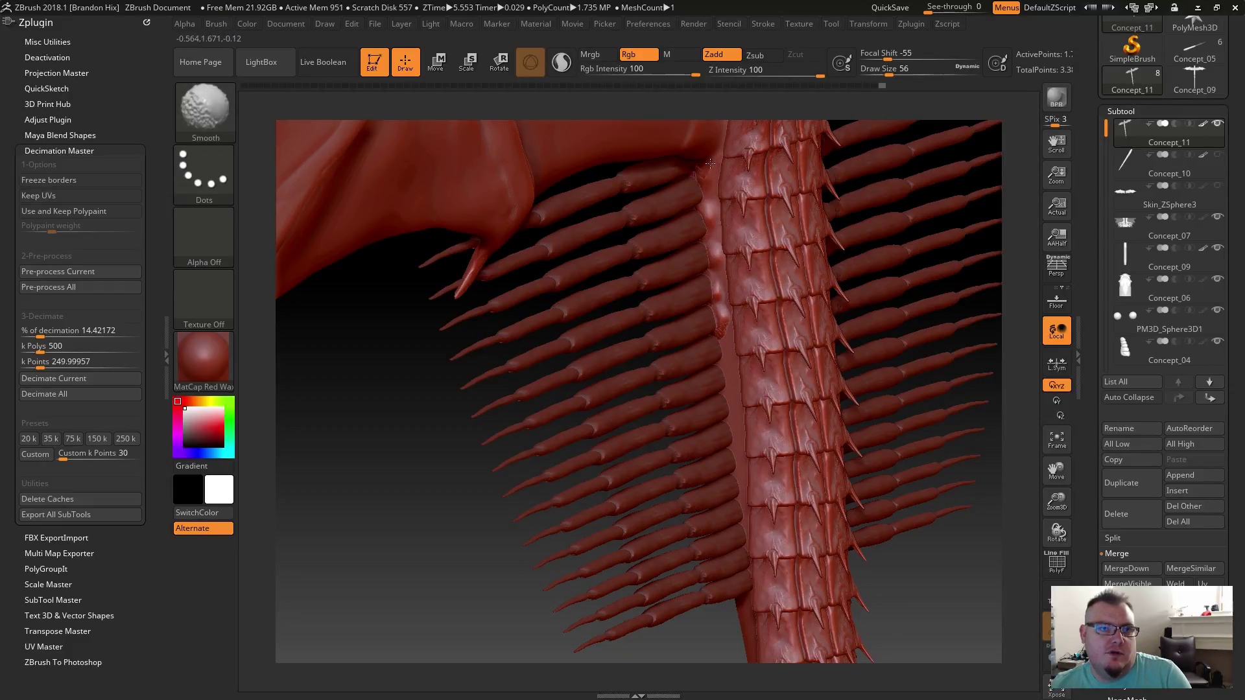
shift+drag(705, 170, 713, 262)
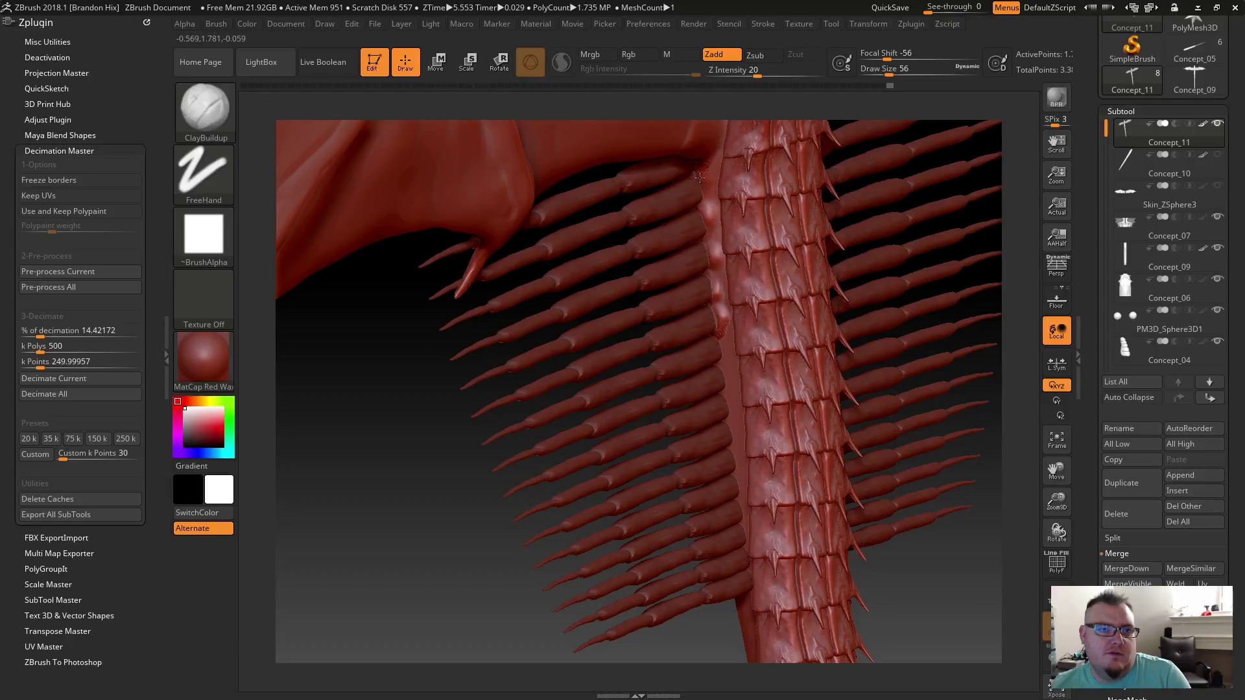
Step: Continue the ClayBuildup ridge between the back plates and leg roots to the hindmost legs, smoothing it along the way
drag(700, 177, 720, 250)
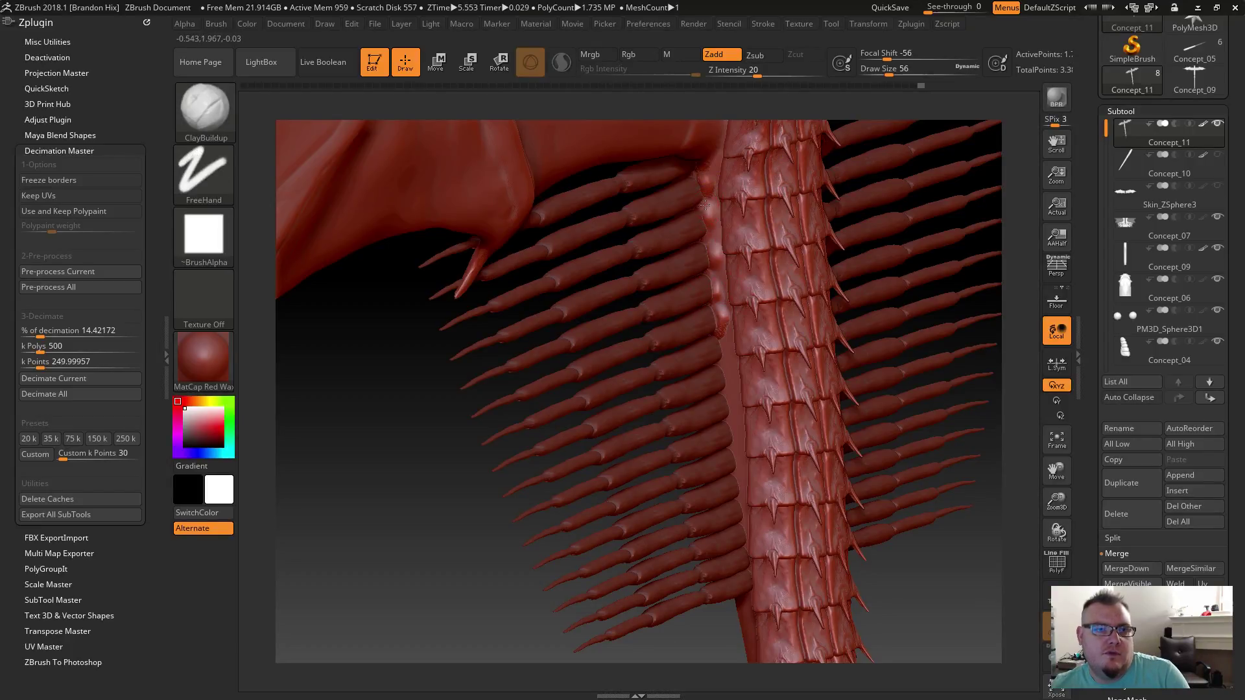
drag(705, 204, 731, 408)
drag(496, 503, 480, 494)
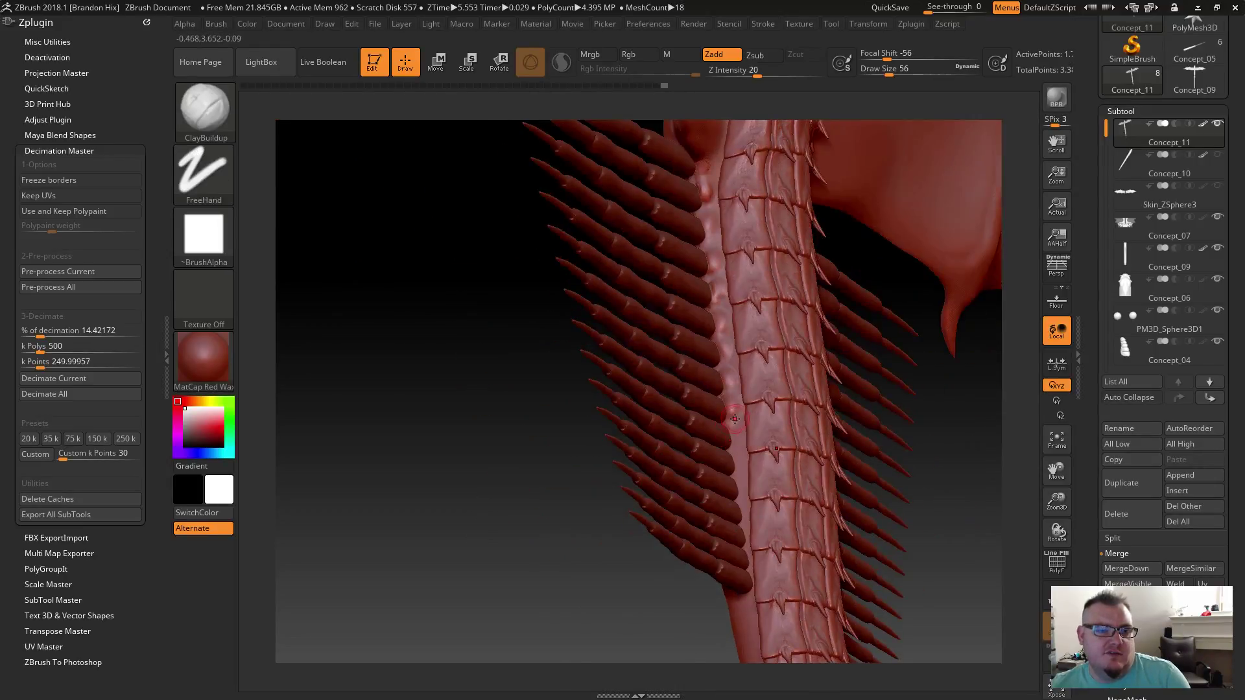
shift+drag(730, 447, 729, 466)
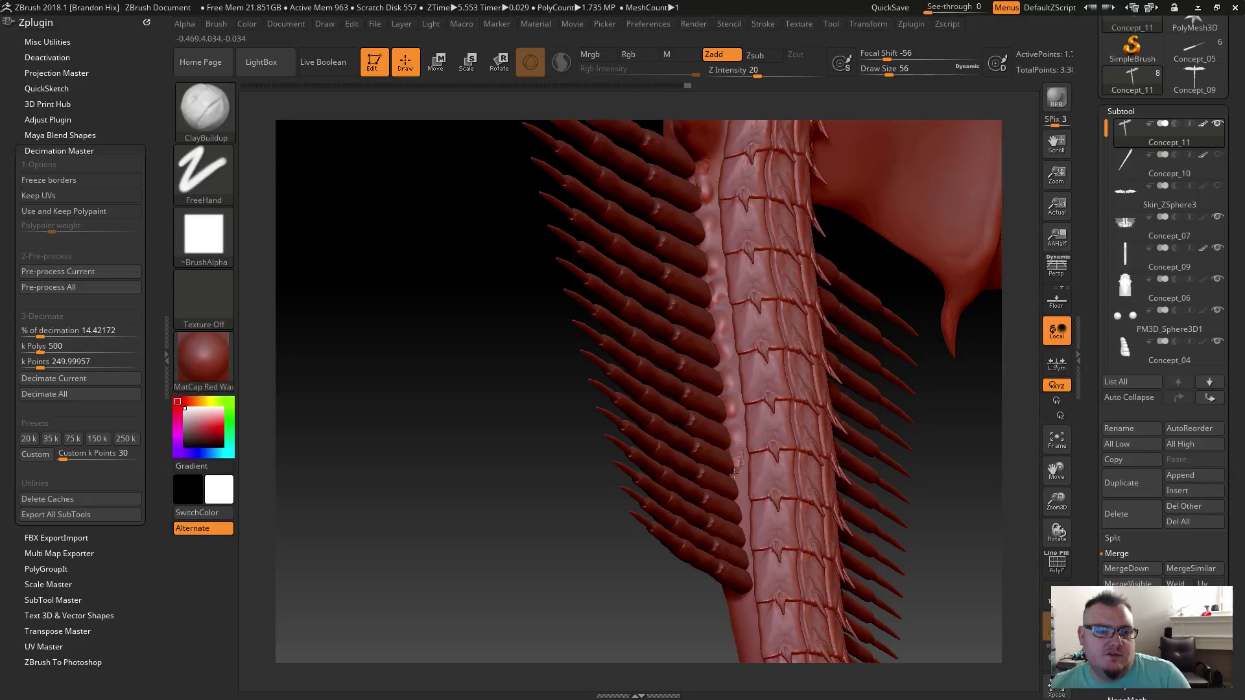
mouse_move(738, 469)
shift+mouse_down()
mouse_move(740, 455)
mouse_move(744, 526)
mouse_move(740, 494)
shift+mouse_up()
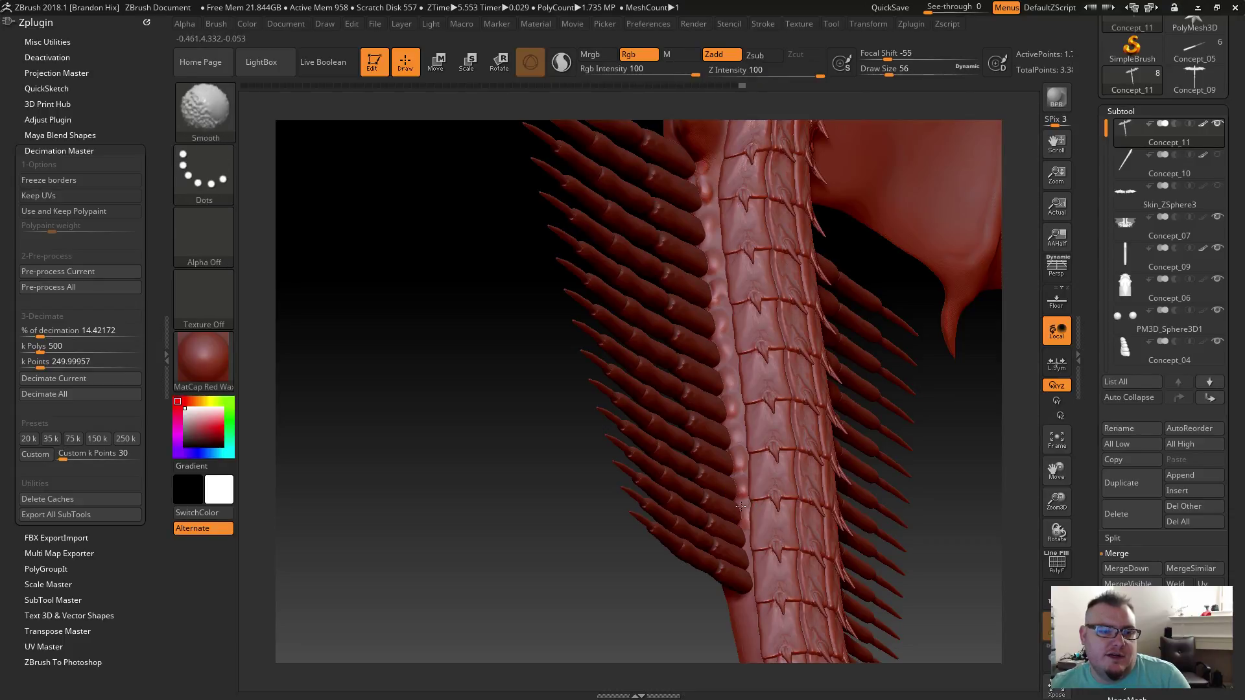
shift+drag(738, 537, 740, 503)
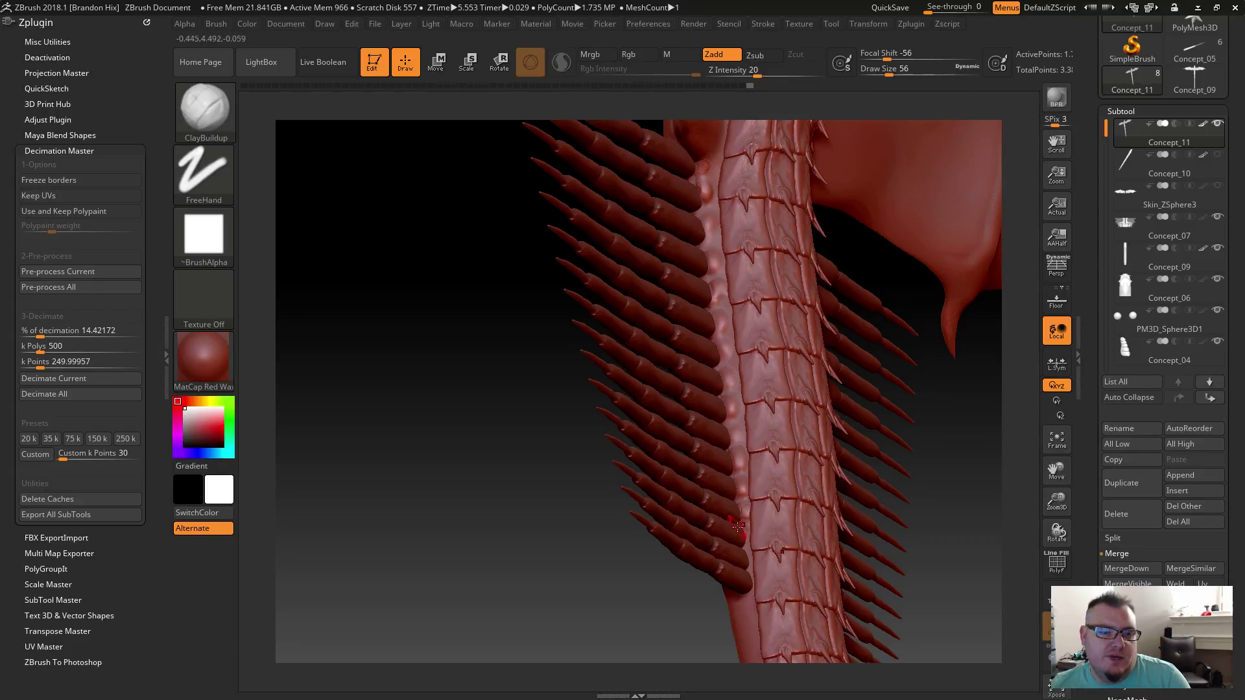
mouse_move(738, 551)
shift+mouse_down()
mouse_move(739, 530)
mouse_move(740, 568)
mouse_move(745, 555)
mouse_move(756, 572)
shift+mouse_up()
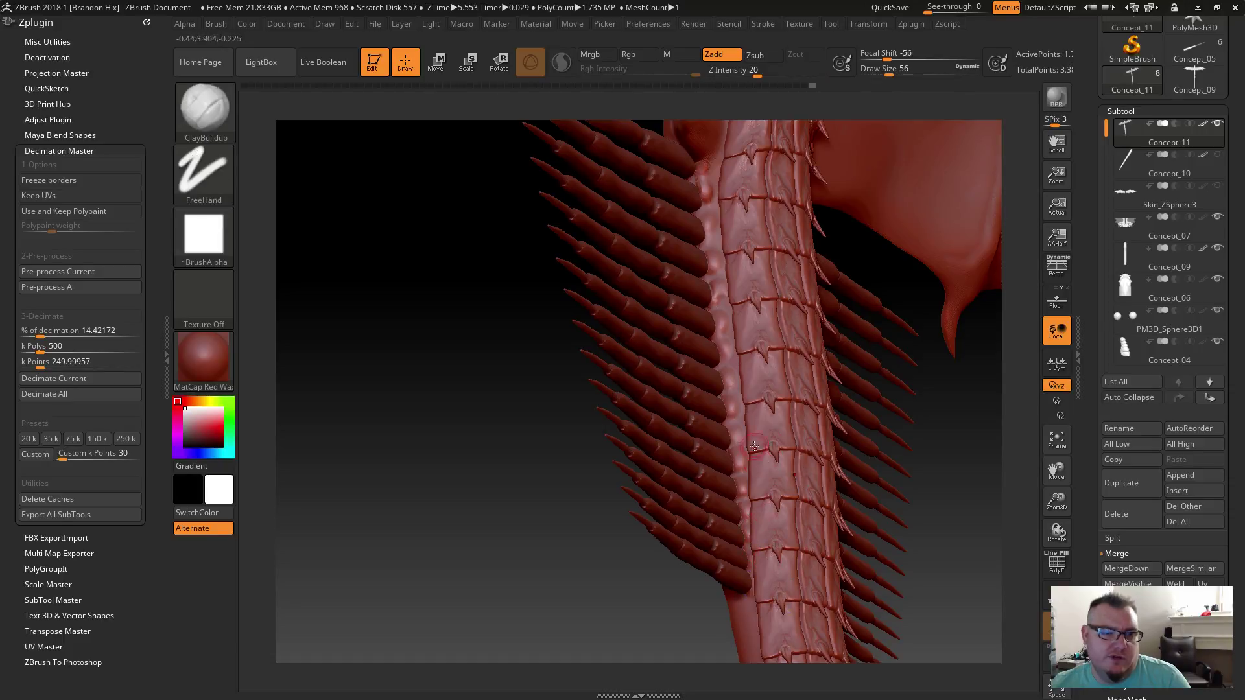
Step: Build up and smooth small bumps around the leg roots on the underside, along the middle of the torso
mouse_move(540, 587)
mouse_down()
mouse_move(687, 583)
mouse_move(734, 600)
mouse_move(717, 582)
mouse_move(681, 437)
mouse_move(643, 367)
mouse_move(659, 391)
mouse_up()
key(shift)
key(shift)
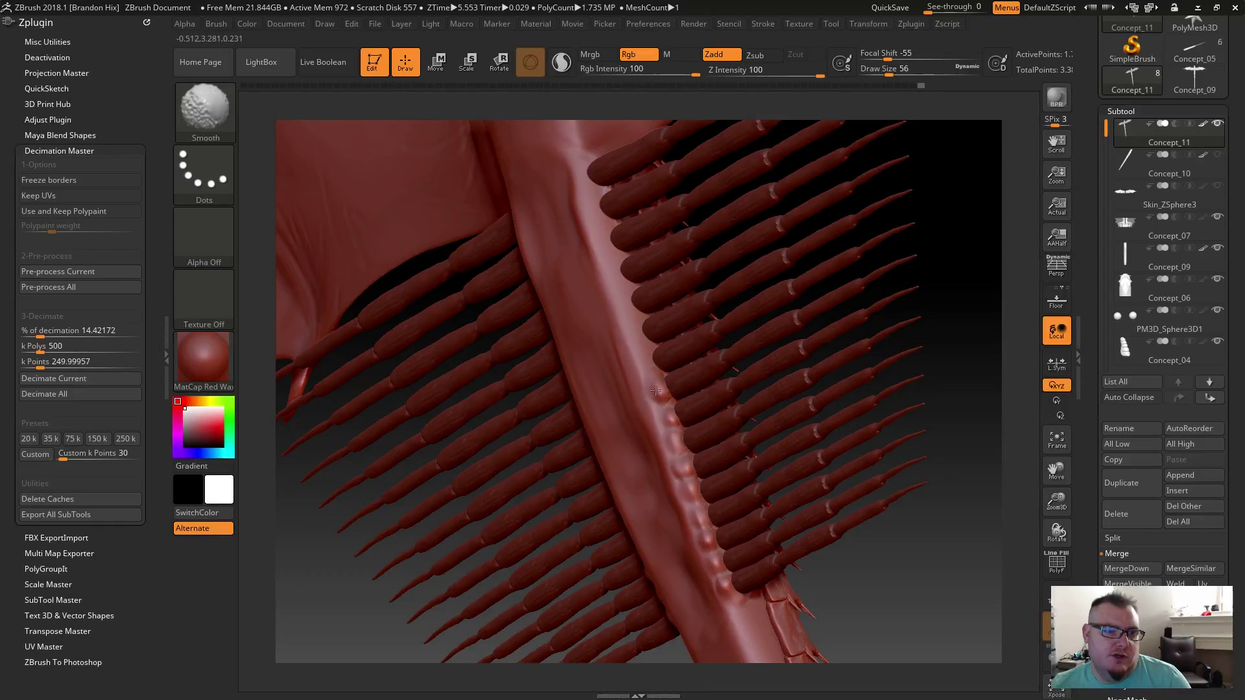
key(shift)
key(shift)
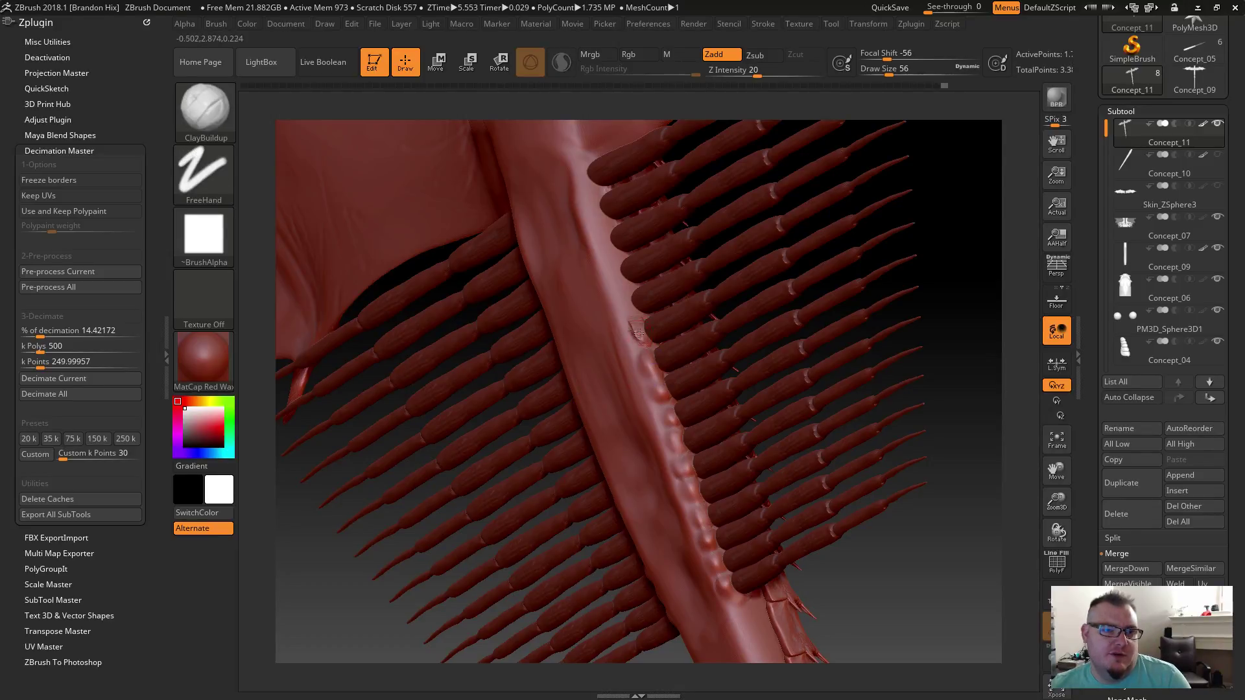
key(shift)
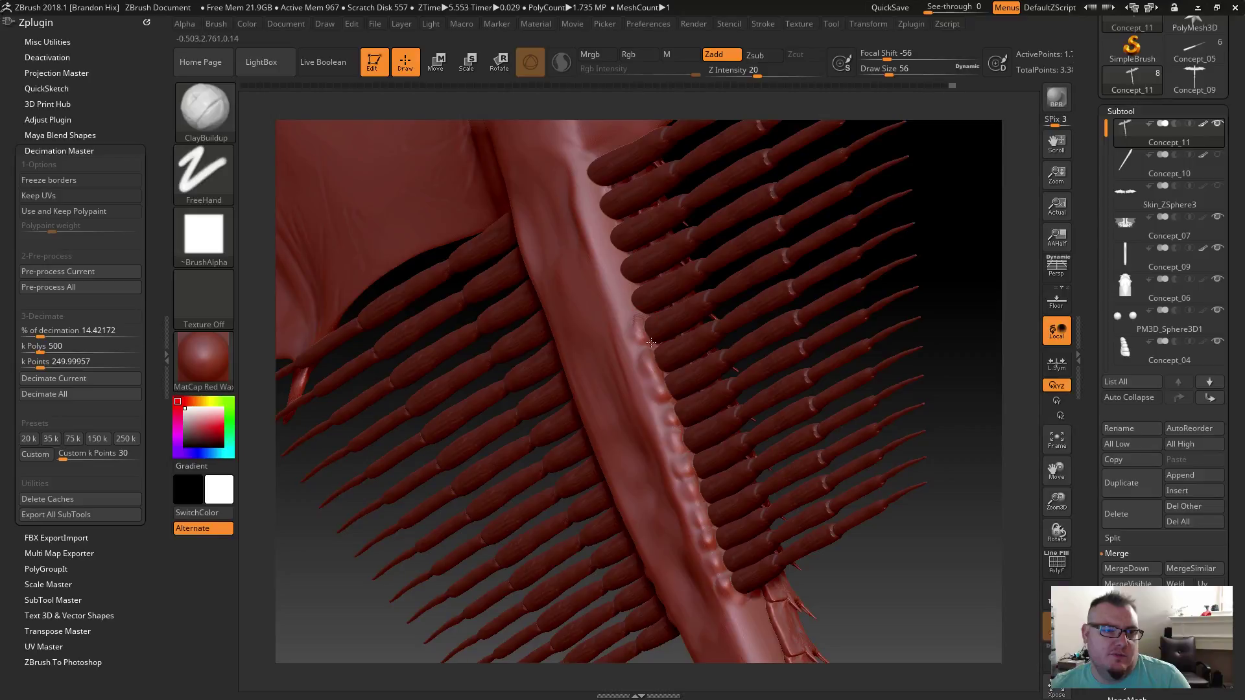
key(shift)
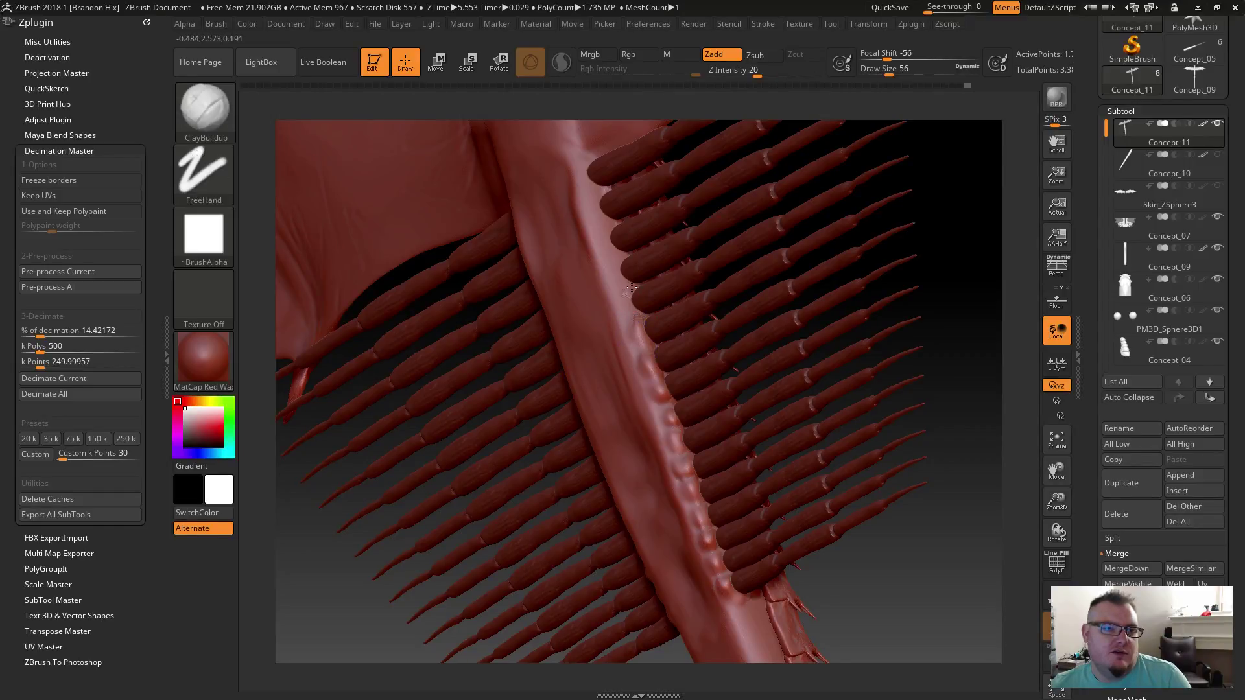
Step: Extend the sculpted bumps on the underside forward to the frontmost leg root, smoothing each one
drag(631, 310, 629, 307)
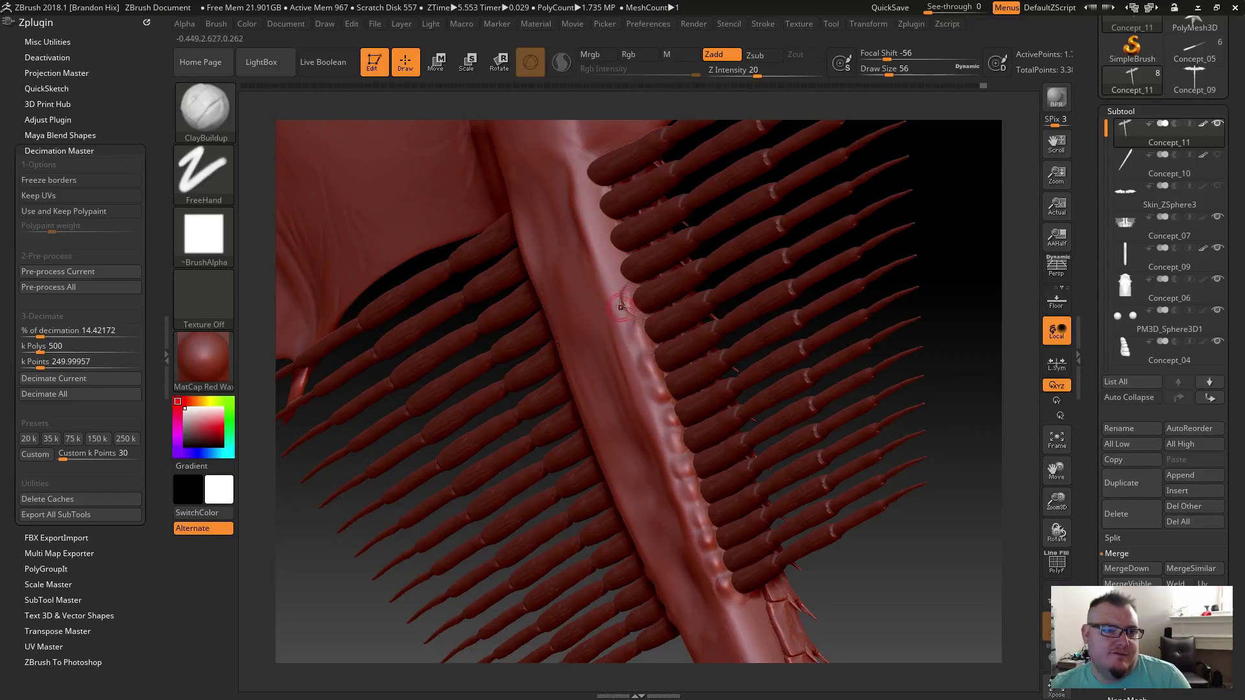
key(shift)
shift+drag(622, 297, 612, 273)
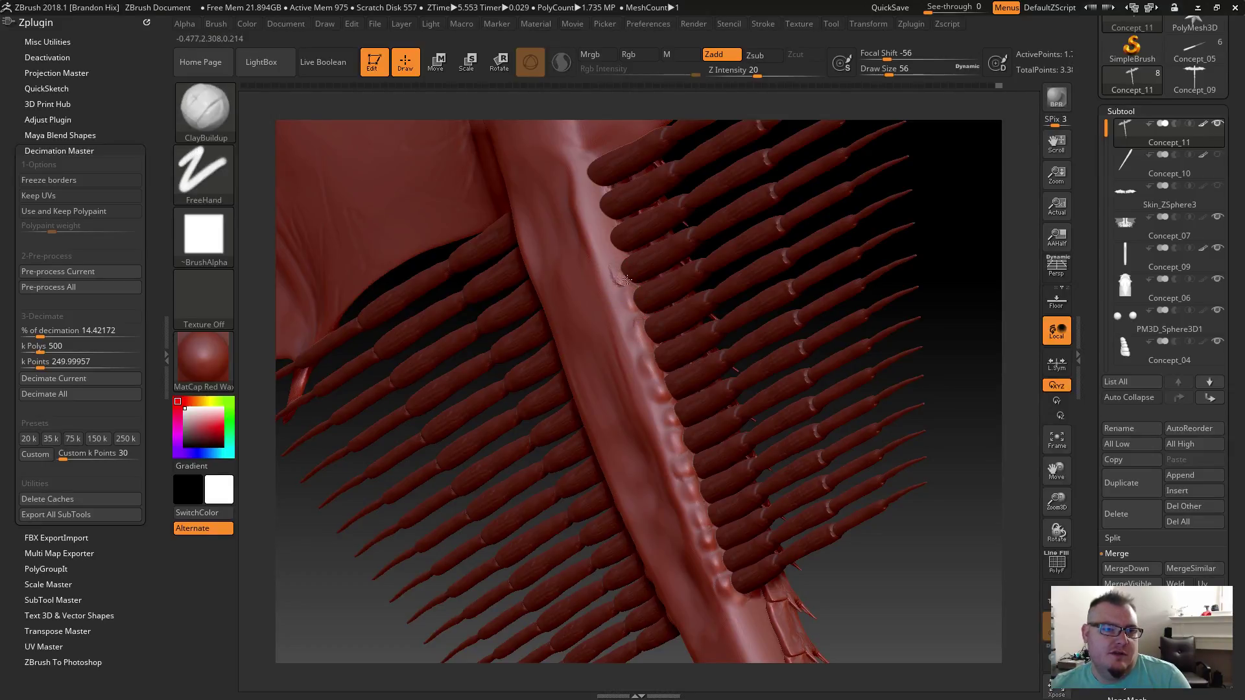
key(shift)
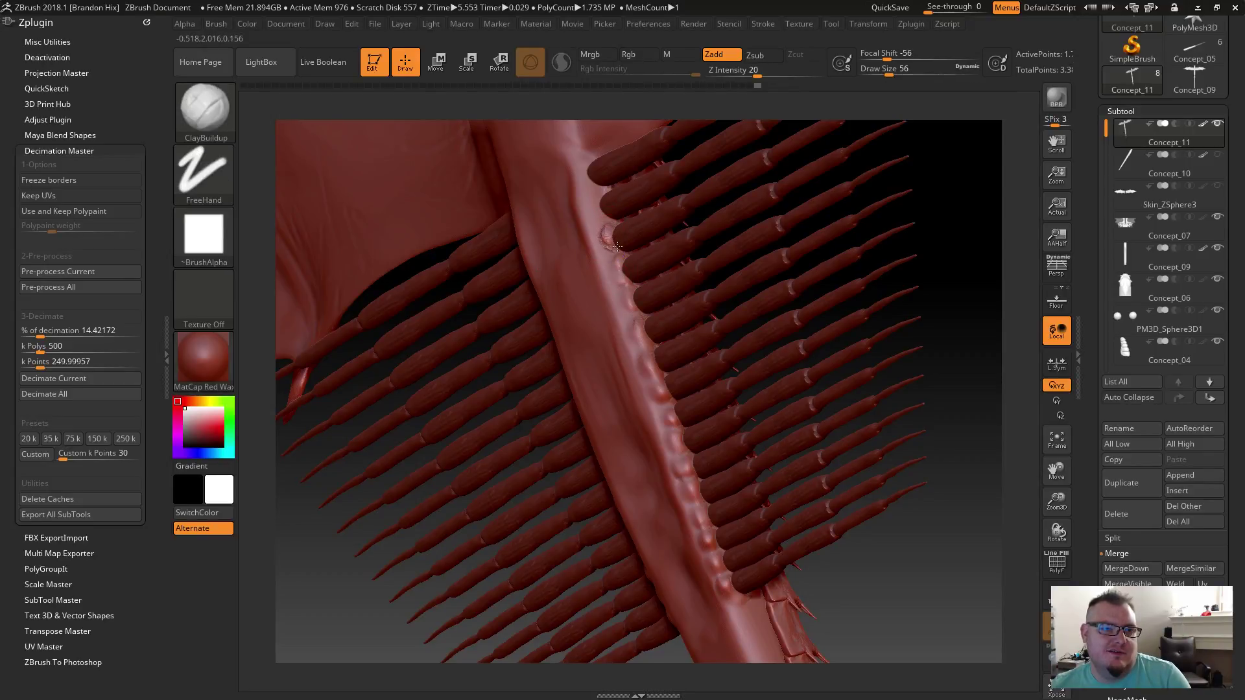
key(shift)
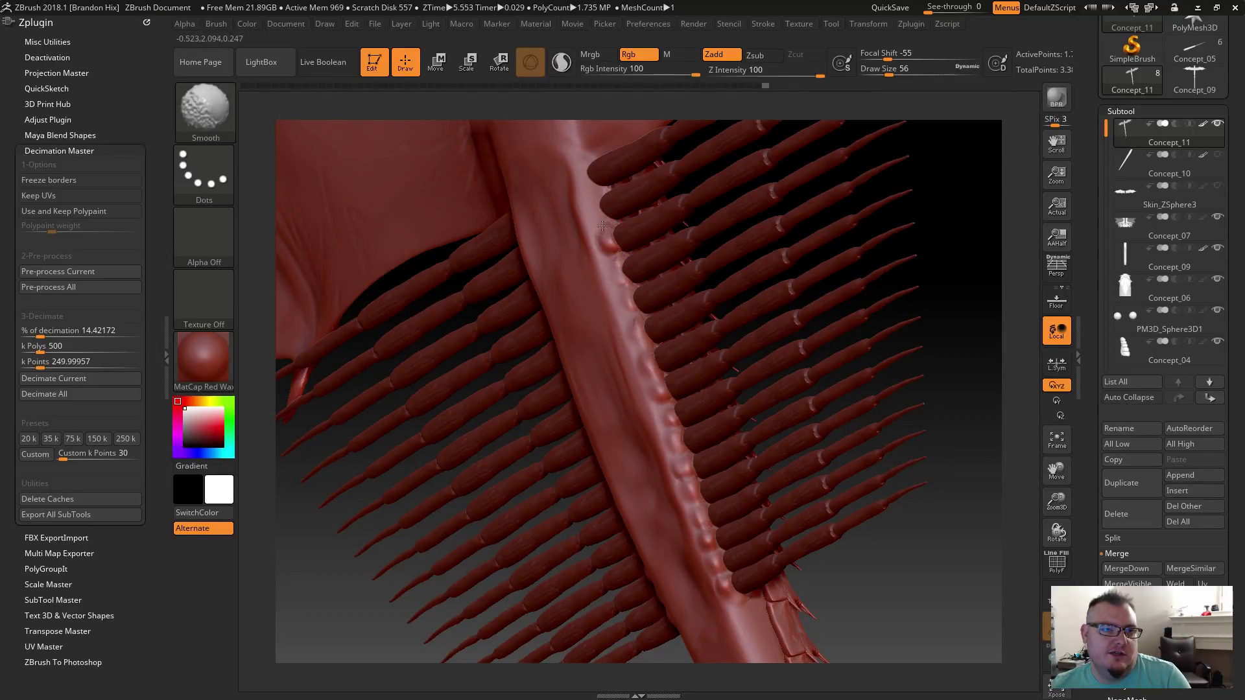
key(shift)
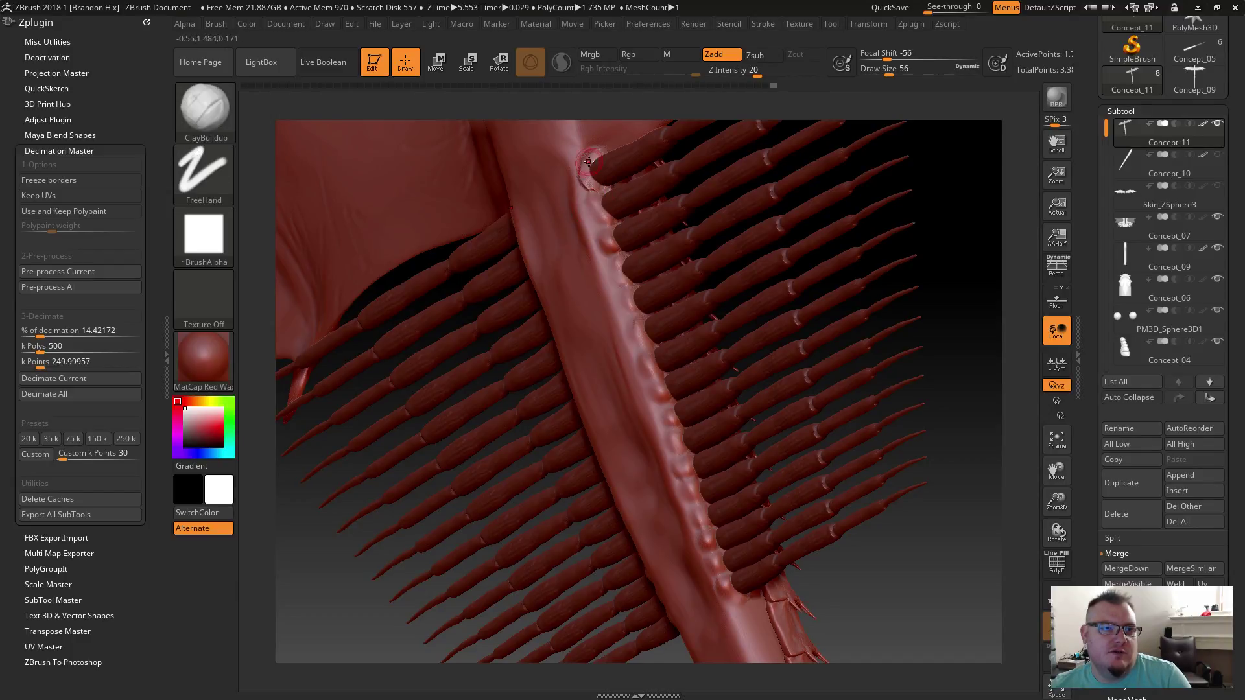
key(shift)
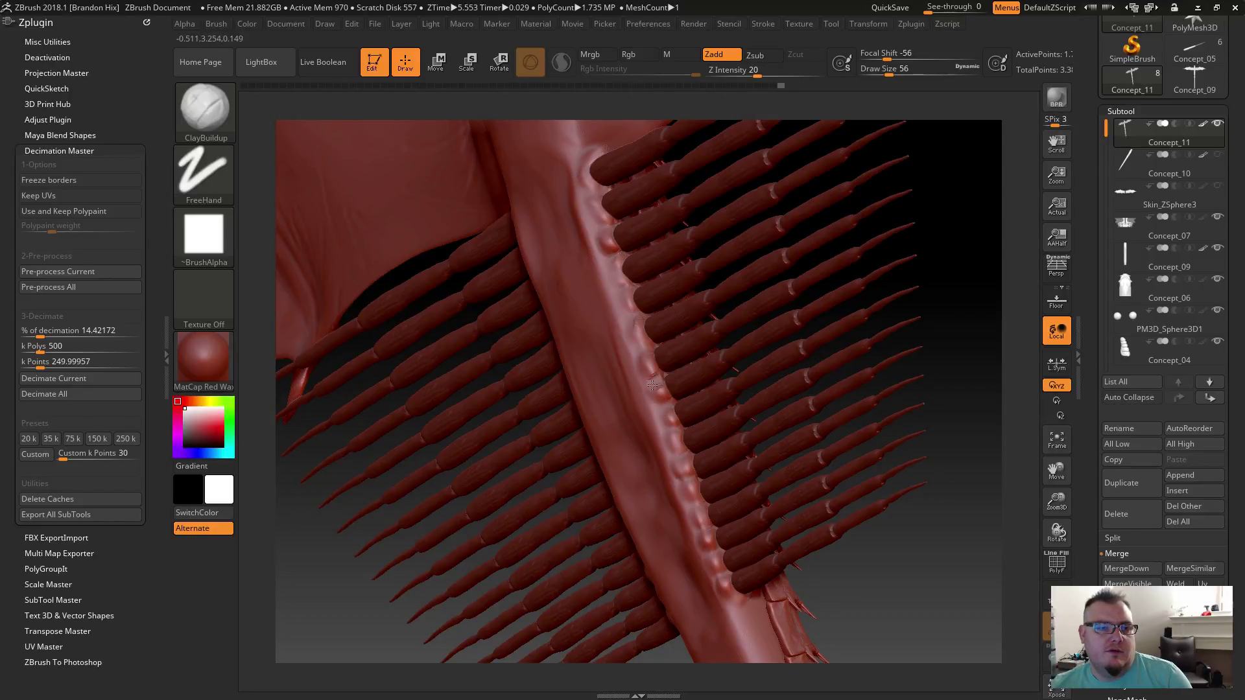
Step: Touch up and smooth the underside leg sockets from the middle of the torso to the hindmost leg
key(shift)
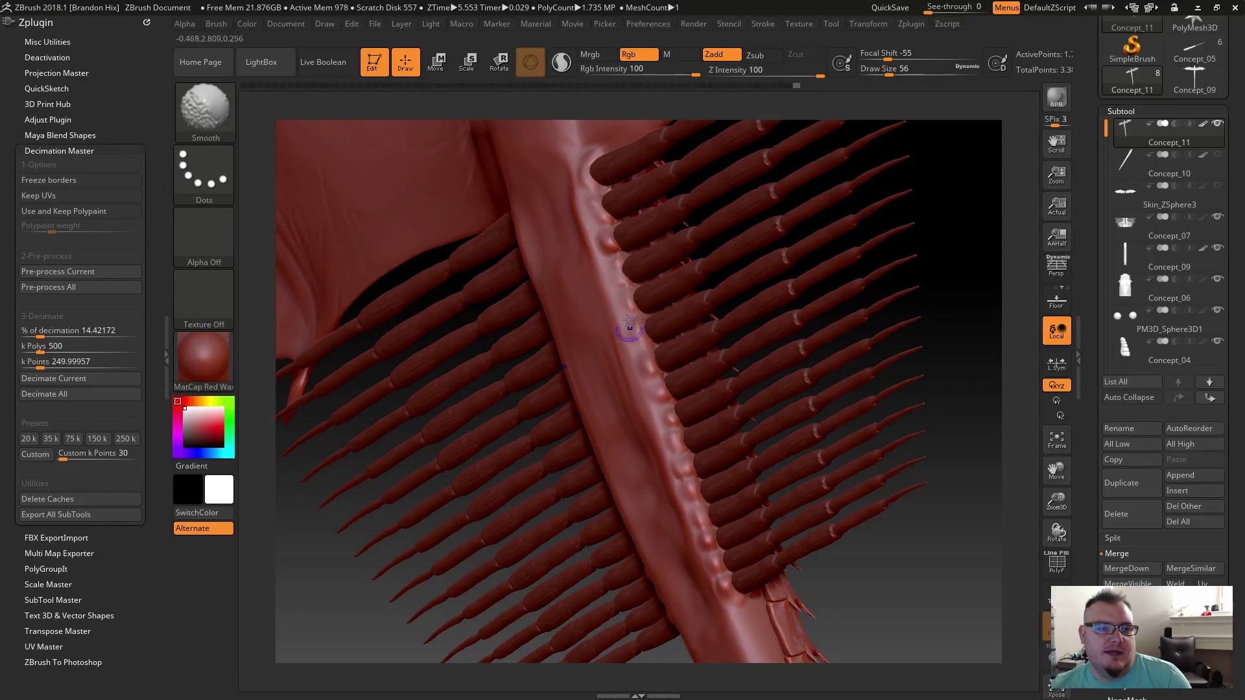
key(shift)
key(shift)
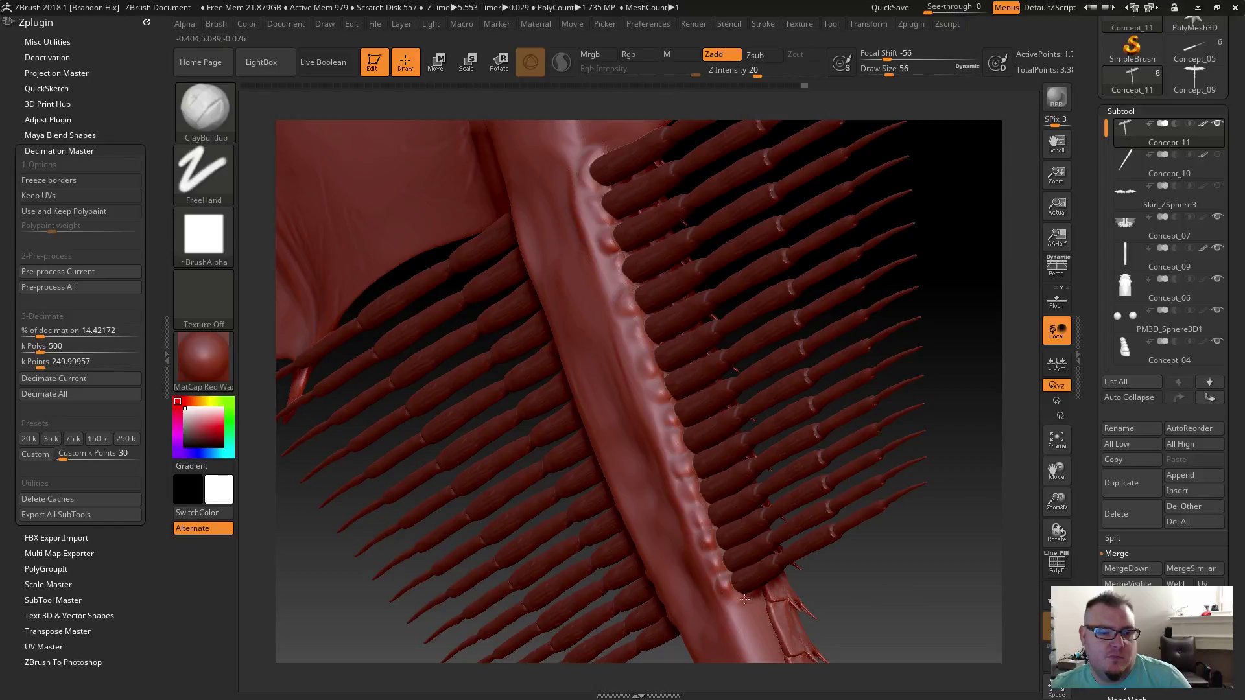
key(shift)
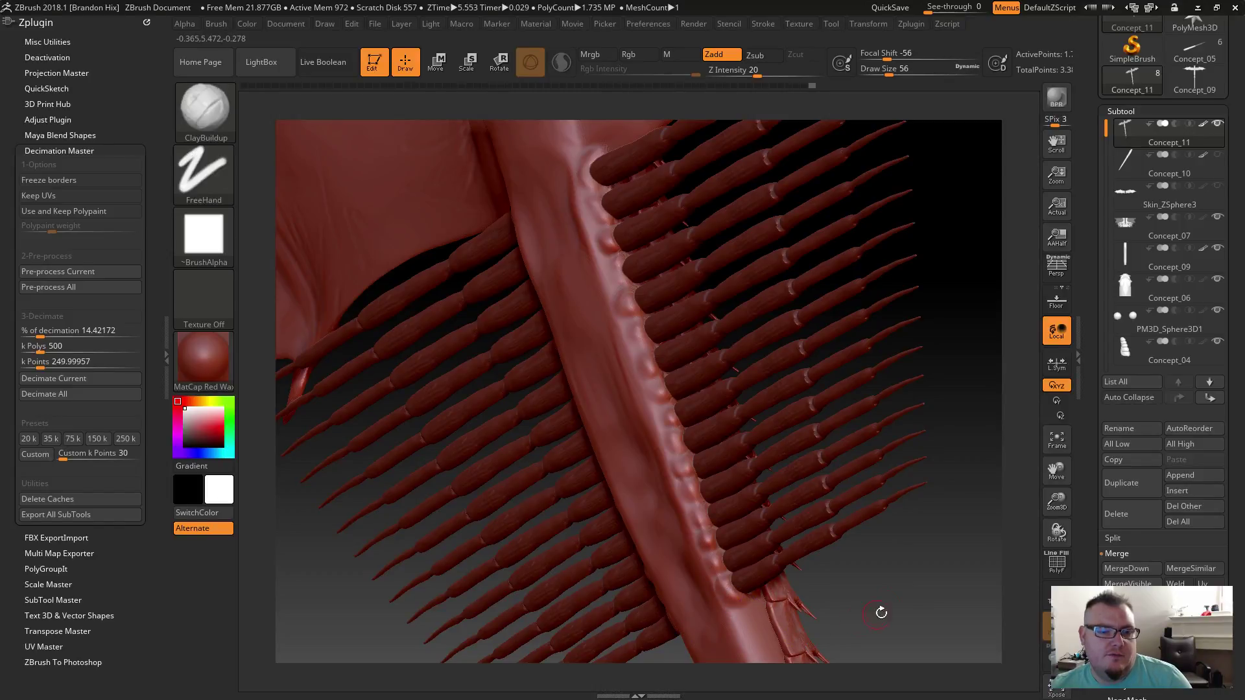
Step: Build up rows of ClayBuildup bands across the belly between the leg roots, from the frontmost to the hindmost legs
alt+drag(881, 612, 870, 458)
alt+drag(520, 258, 622, 330)
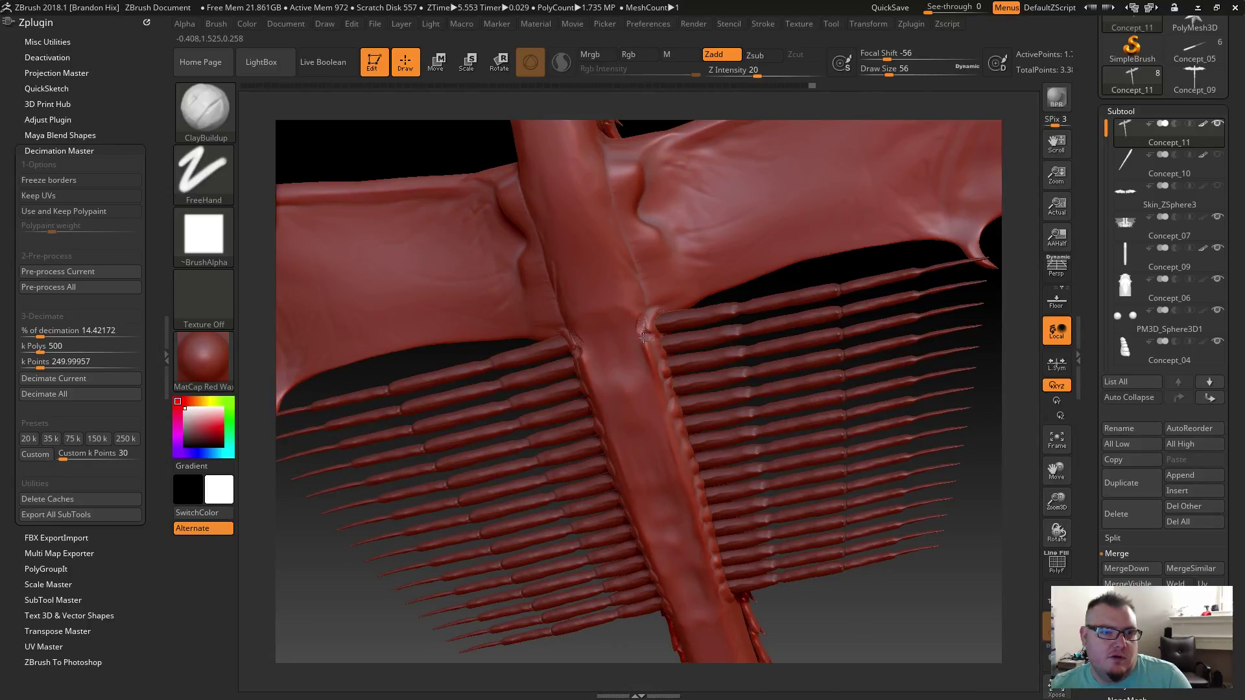
mouse_move(647, 337)
mouse_down()
mouse_move(629, 345)
mouse_move(628, 324)
mouse_move(647, 391)
mouse_up()
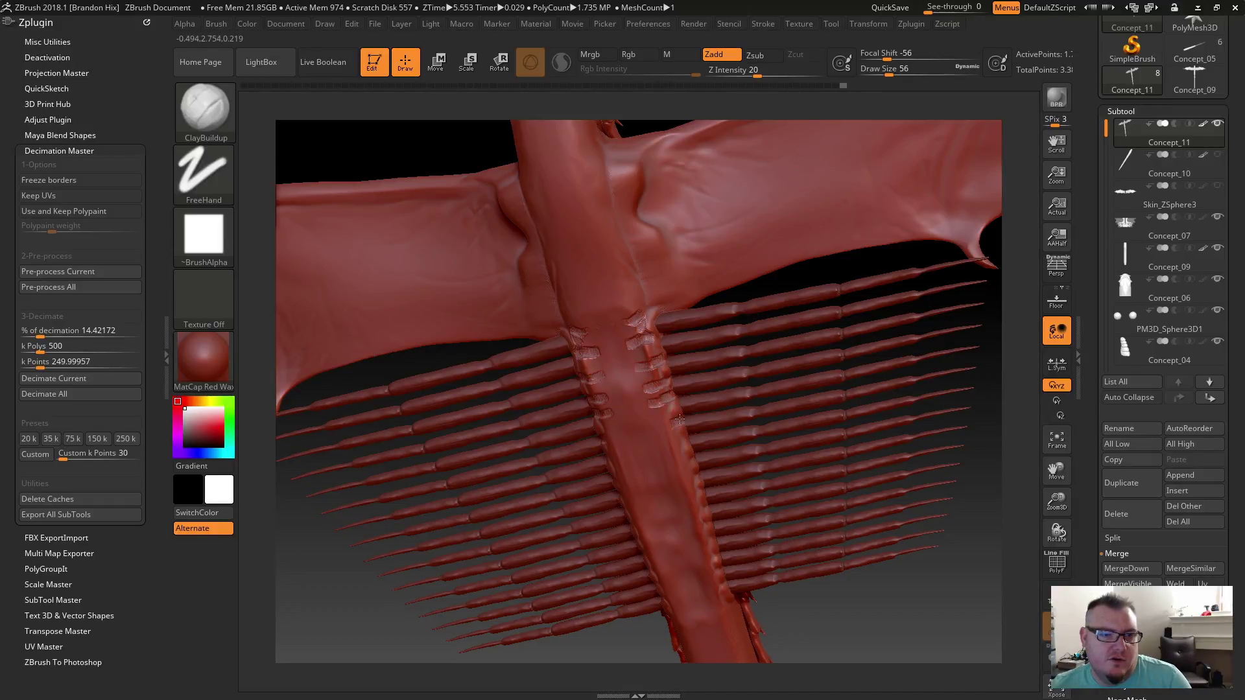
drag(659, 425, 642, 417)
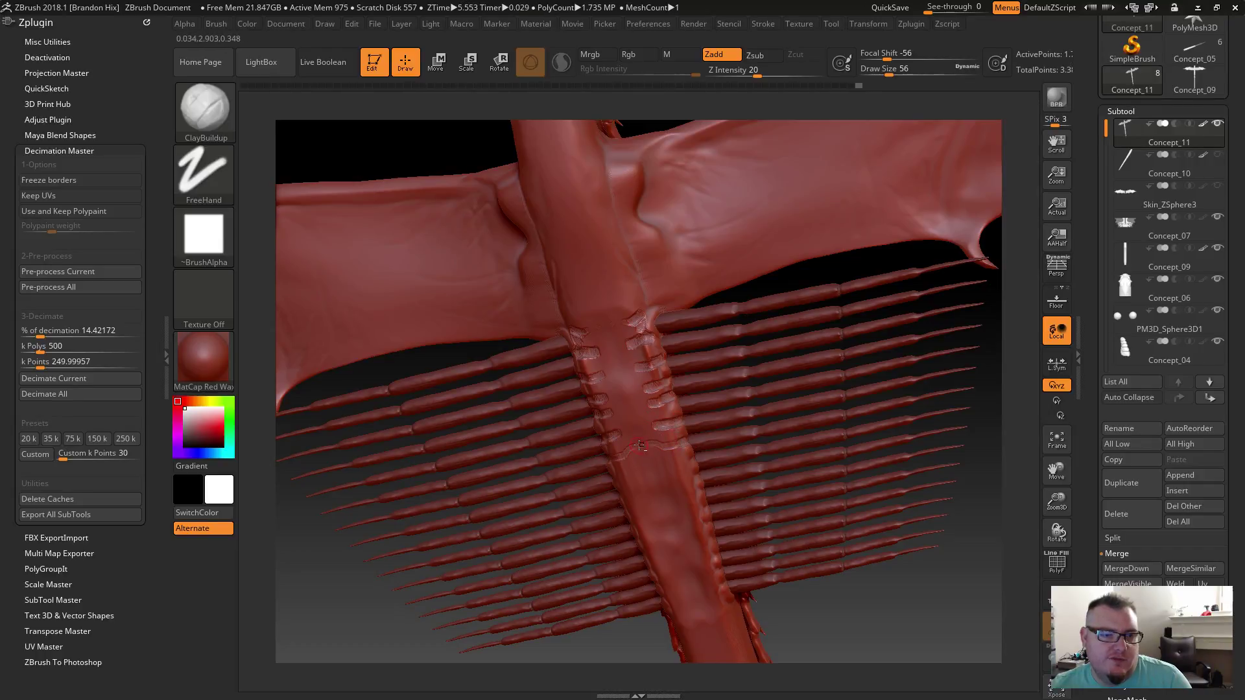
mouse_move(632, 429)
mouse_down()
mouse_move(610, 324)
mouse_move(587, 333)
mouse_up()
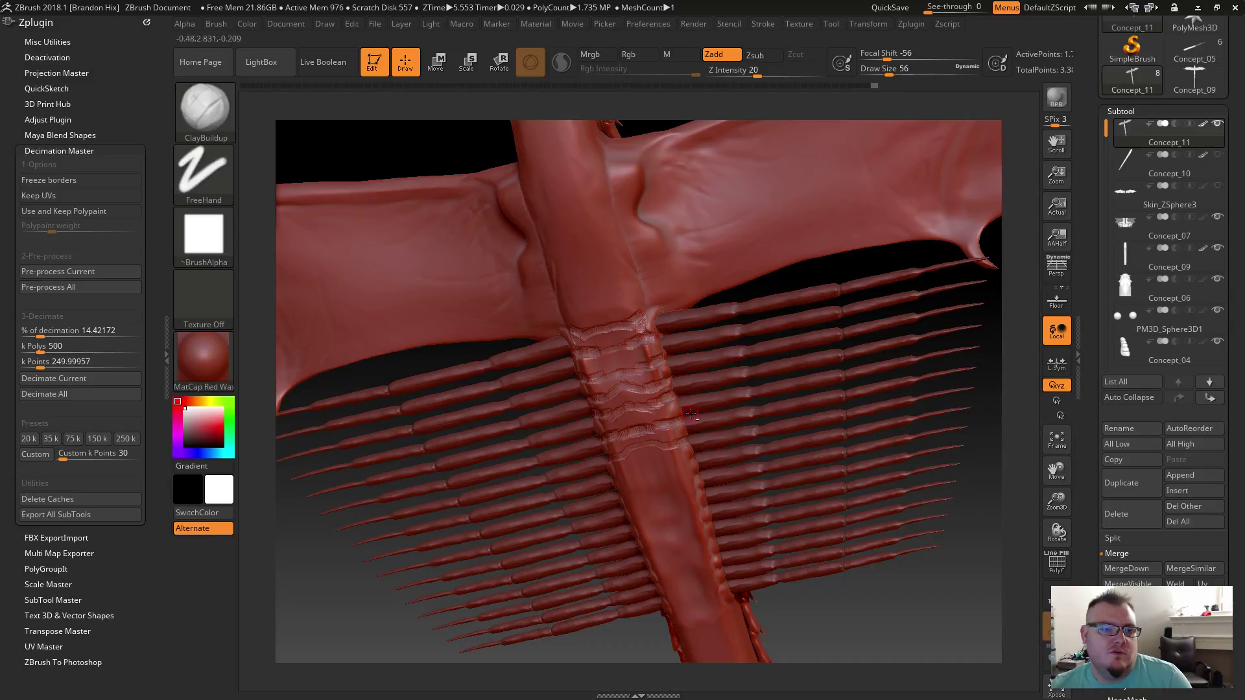
drag(839, 575, 629, 373)
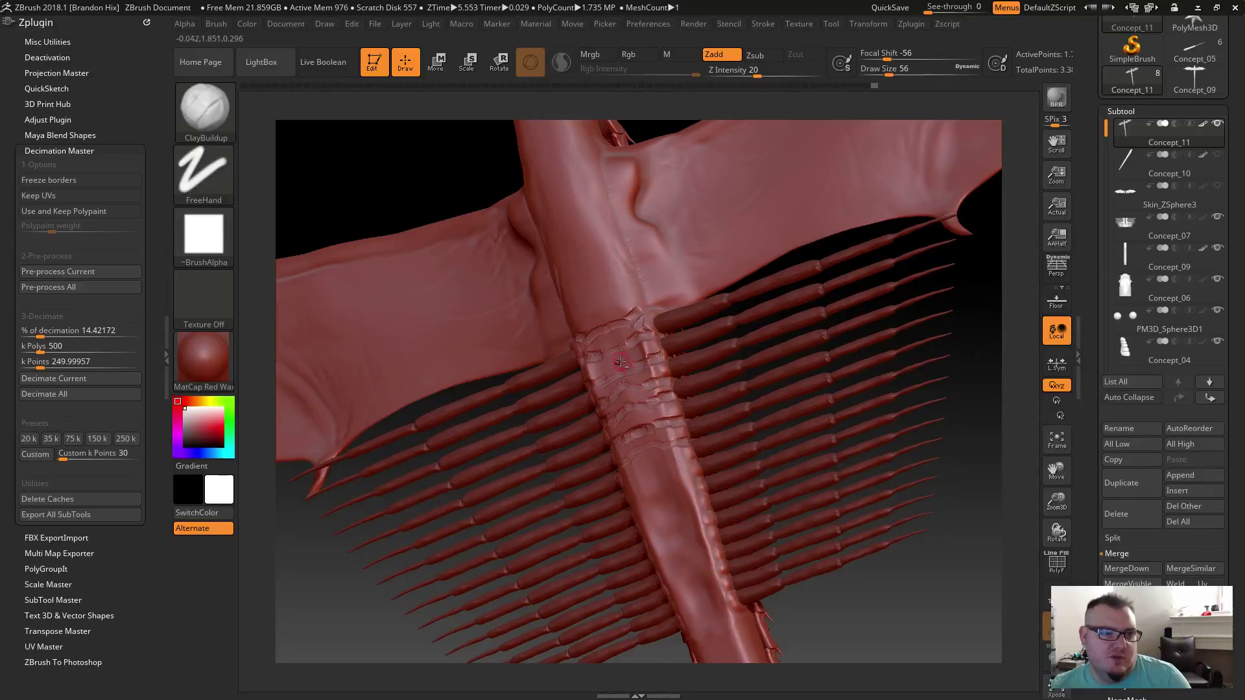
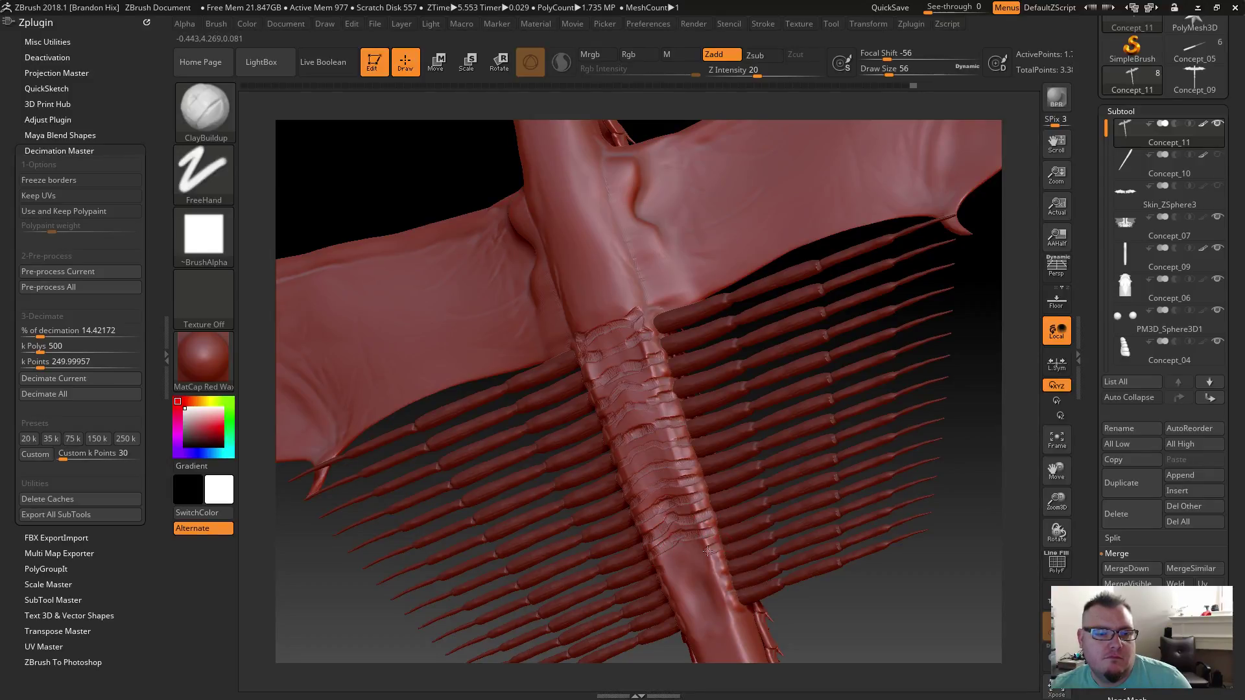
mouse_move(708, 551)
mouse_down()
mouse_move(679, 559)
mouse_move(712, 565)
mouse_move(678, 575)
mouse_move(683, 609)
mouse_up()
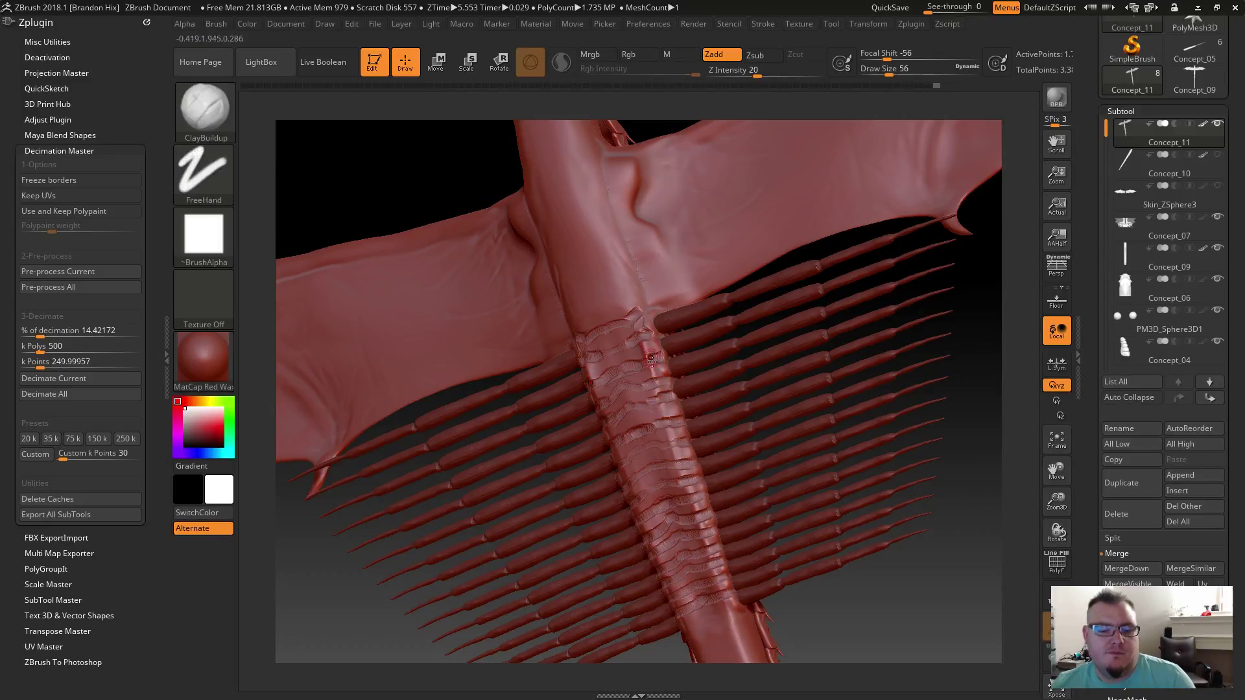
key(s)
drag(668, 405, 657, 407)
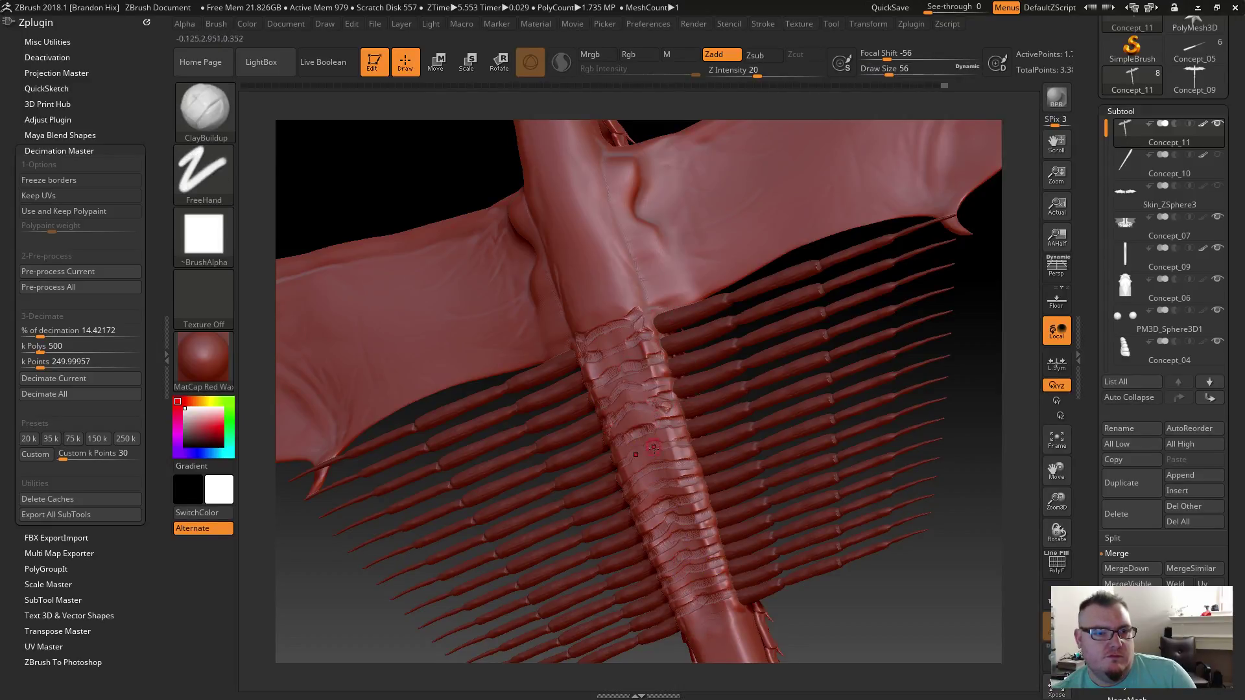
key(ctrl+z)
Step: Soften the belly bands with the Smooth brush at Draw Size 324 and Z Intensity 6, and set ClayBuildup's Z Intensity to 17
key(s)
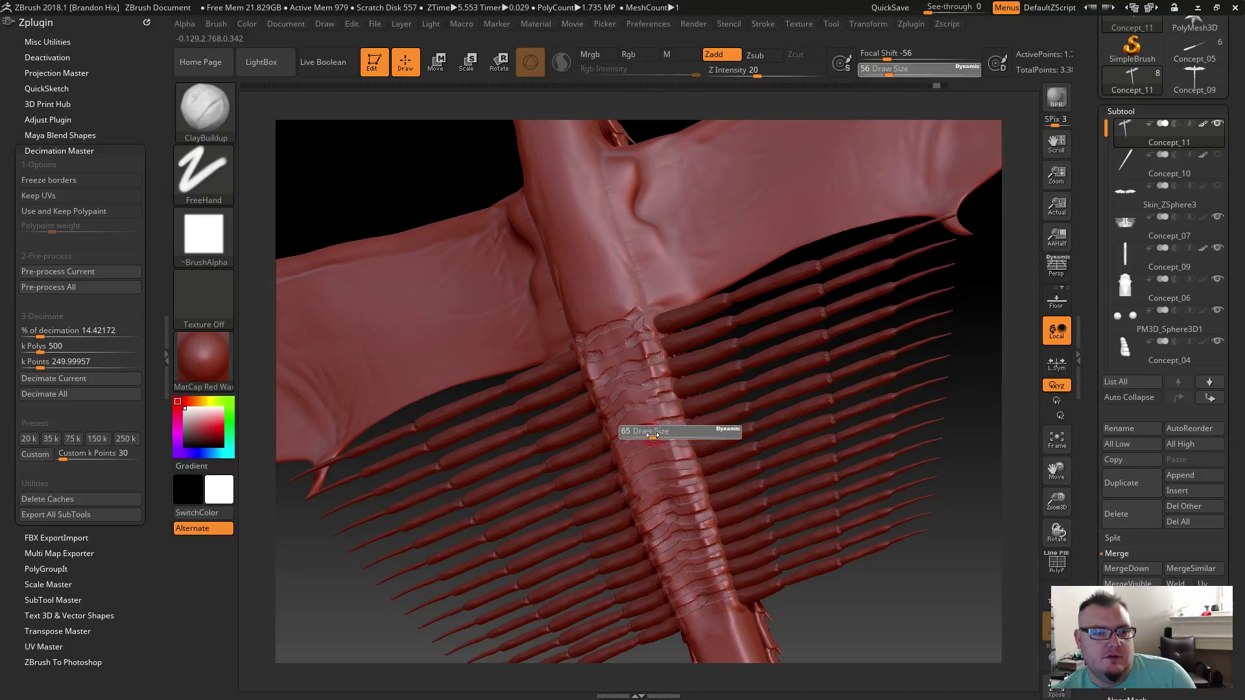
drag(650, 435, 699, 435)
drag(755, 75, 724, 78)
key(shift)
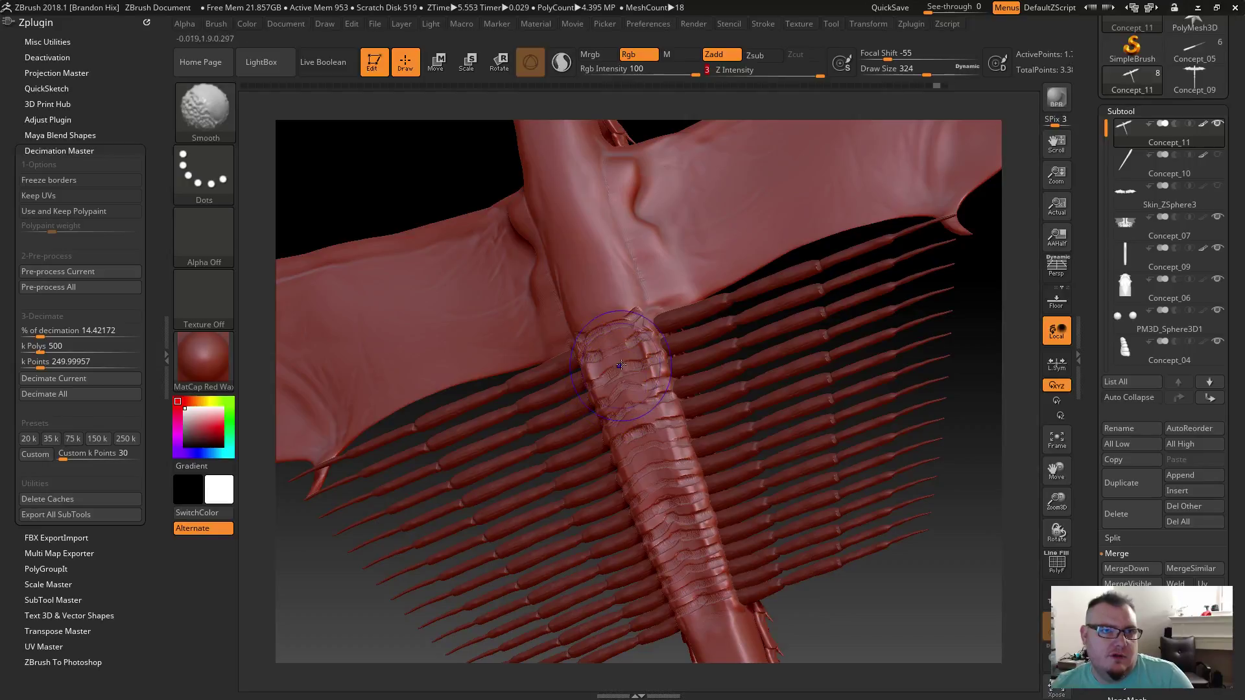
drag(804, 77, 734, 75)
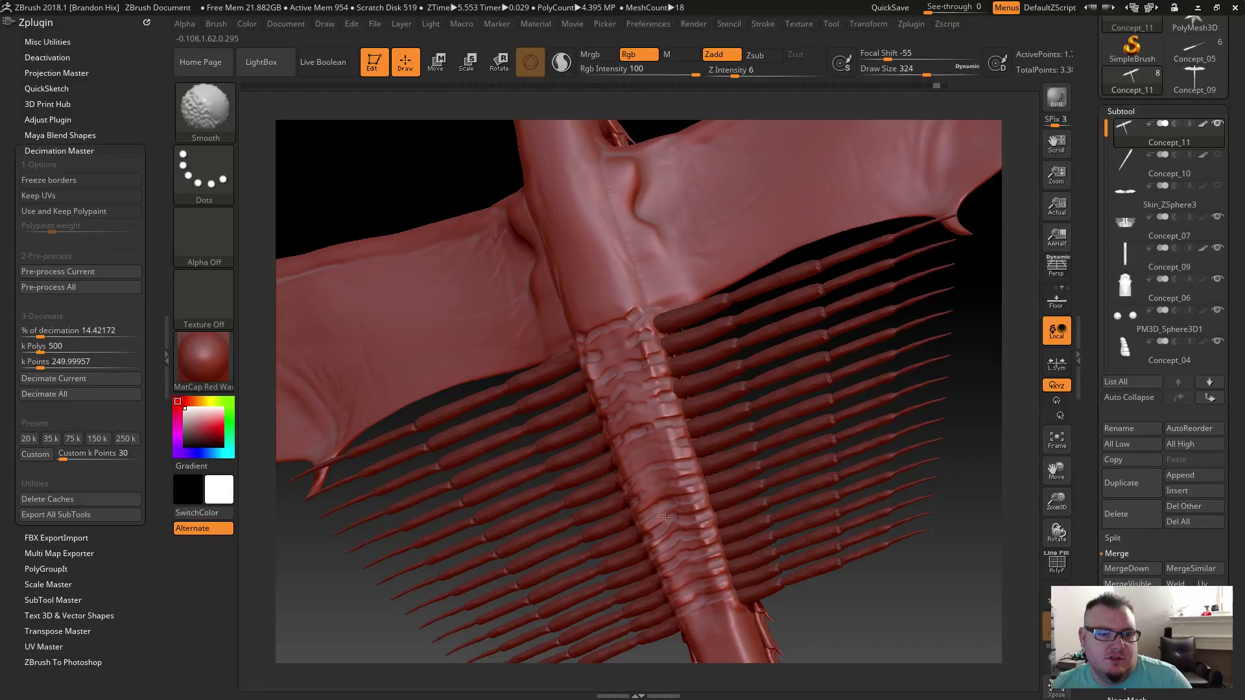
key(shift)
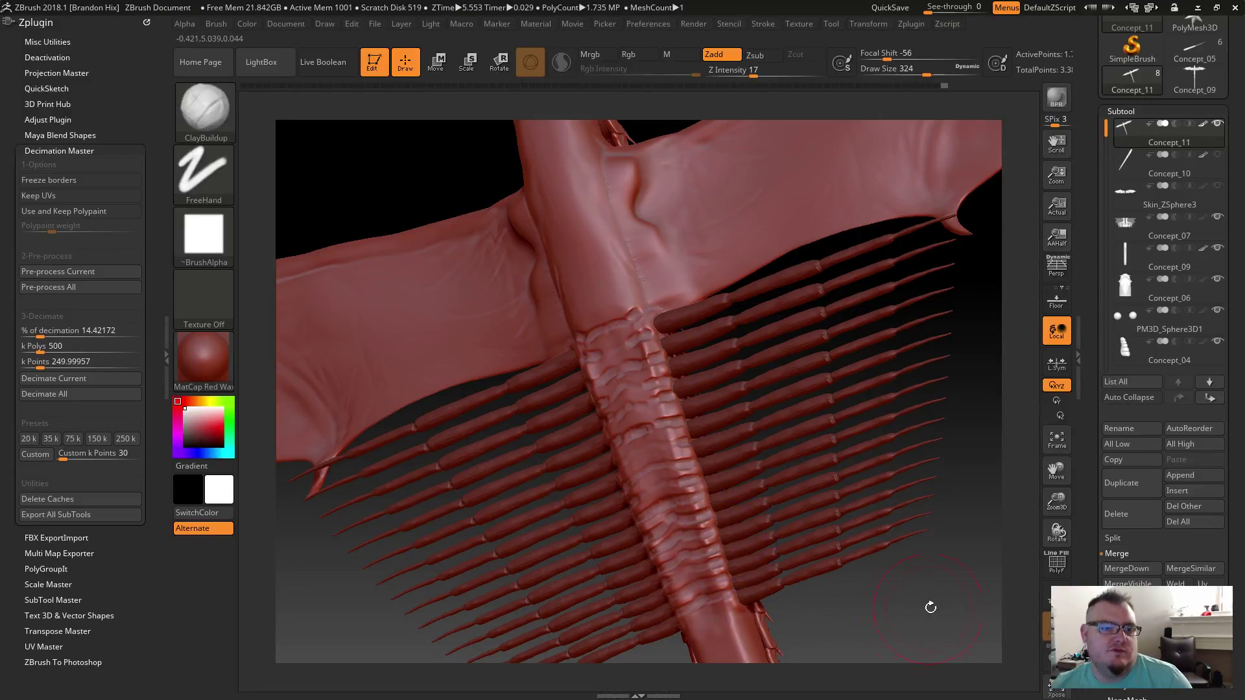
Step: Carve grooves between the belly bands with DamStandard at Draw Size 71, from the frontmost legs to the middle, smoothing along the way
drag(899, 613, 712, 446)
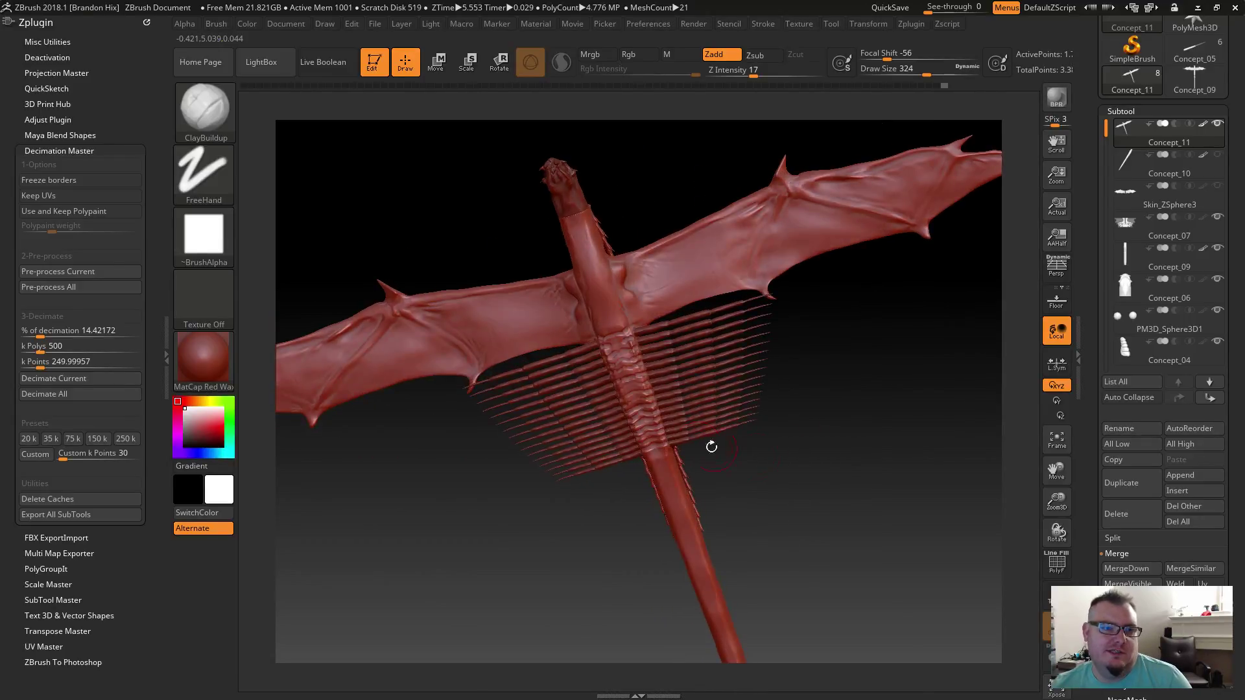
alt+drag(775, 512, 665, 363)
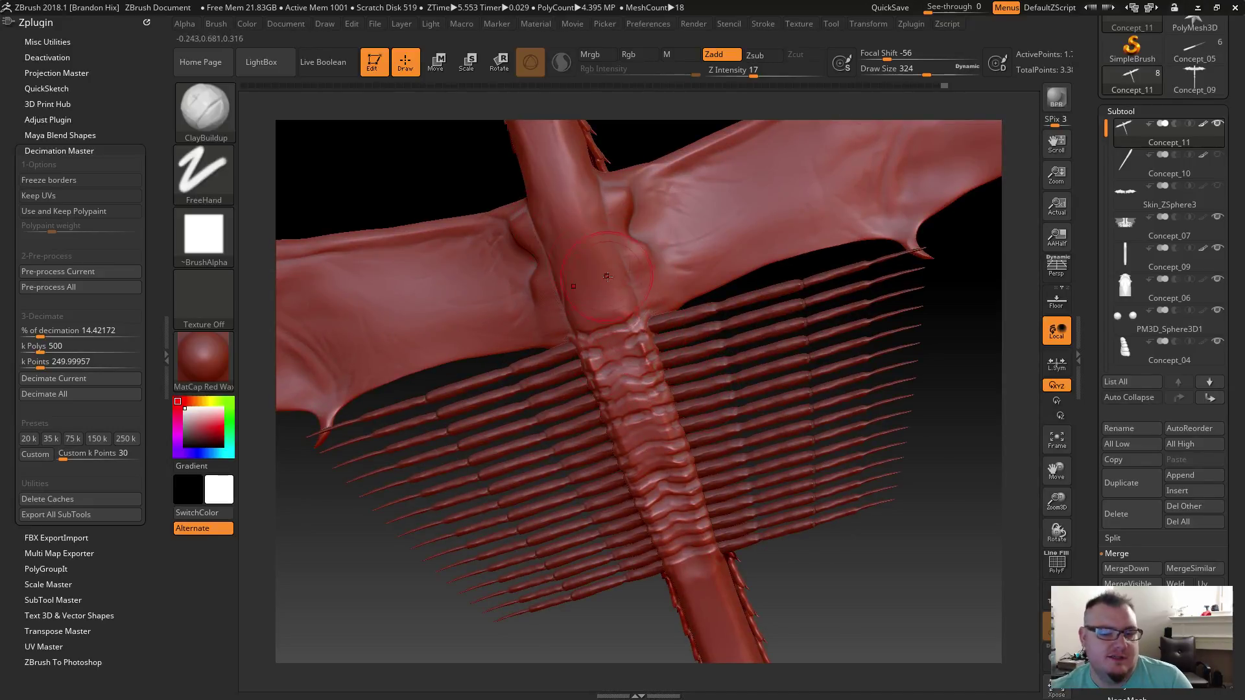
key(b)
key(s)
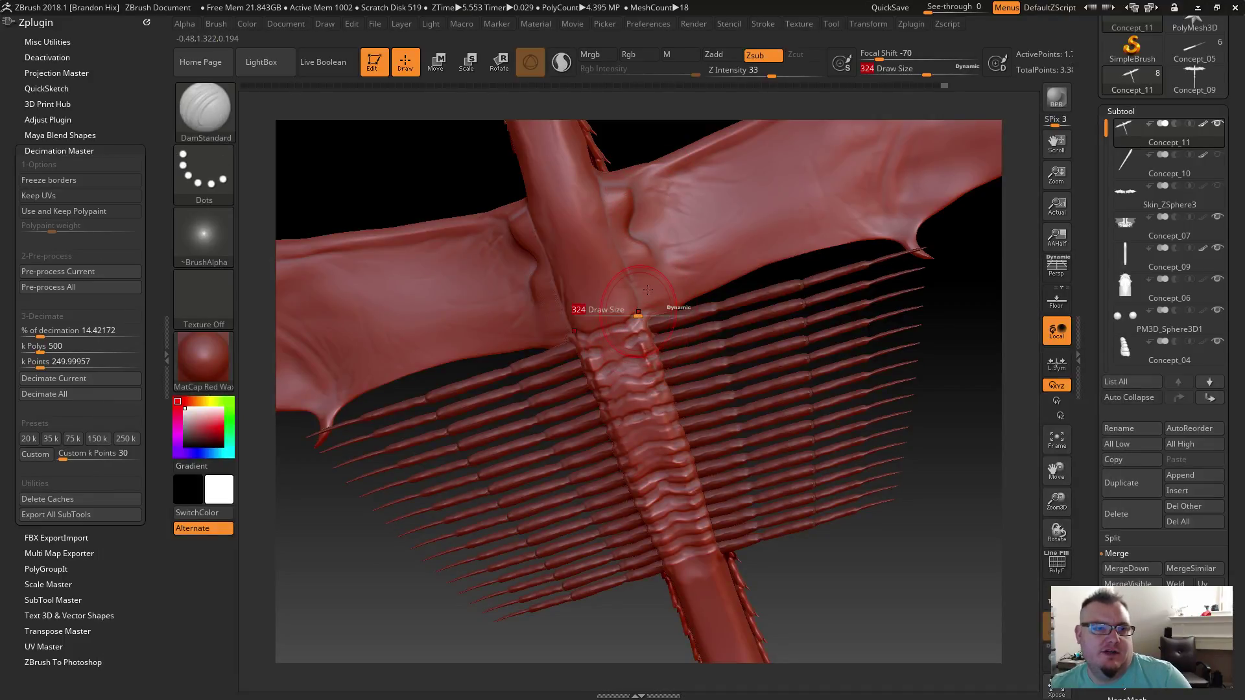
text(s71)
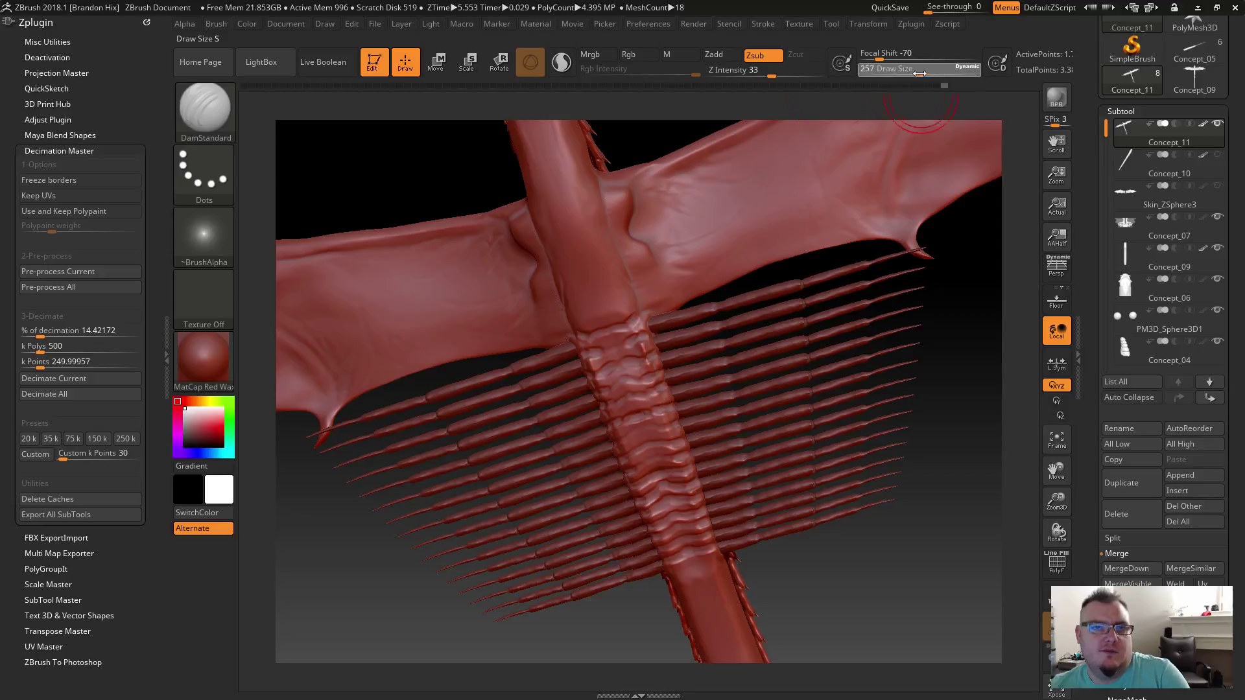
key(Return)
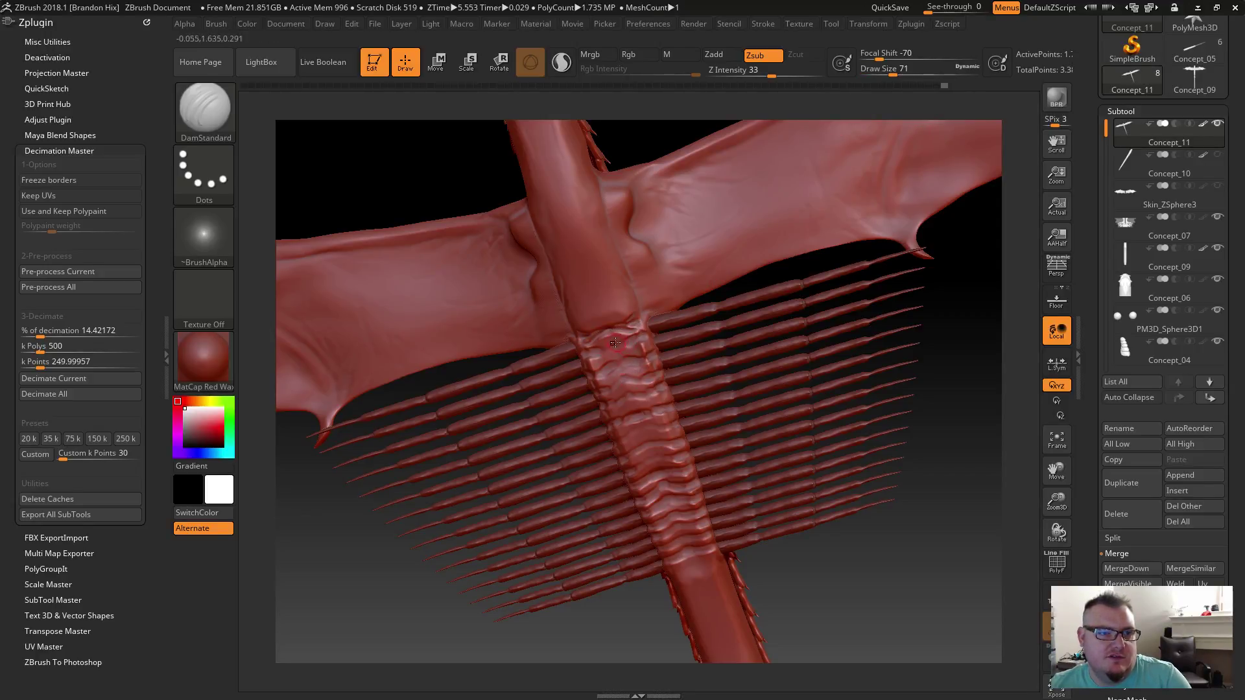
drag(611, 345, 632, 339)
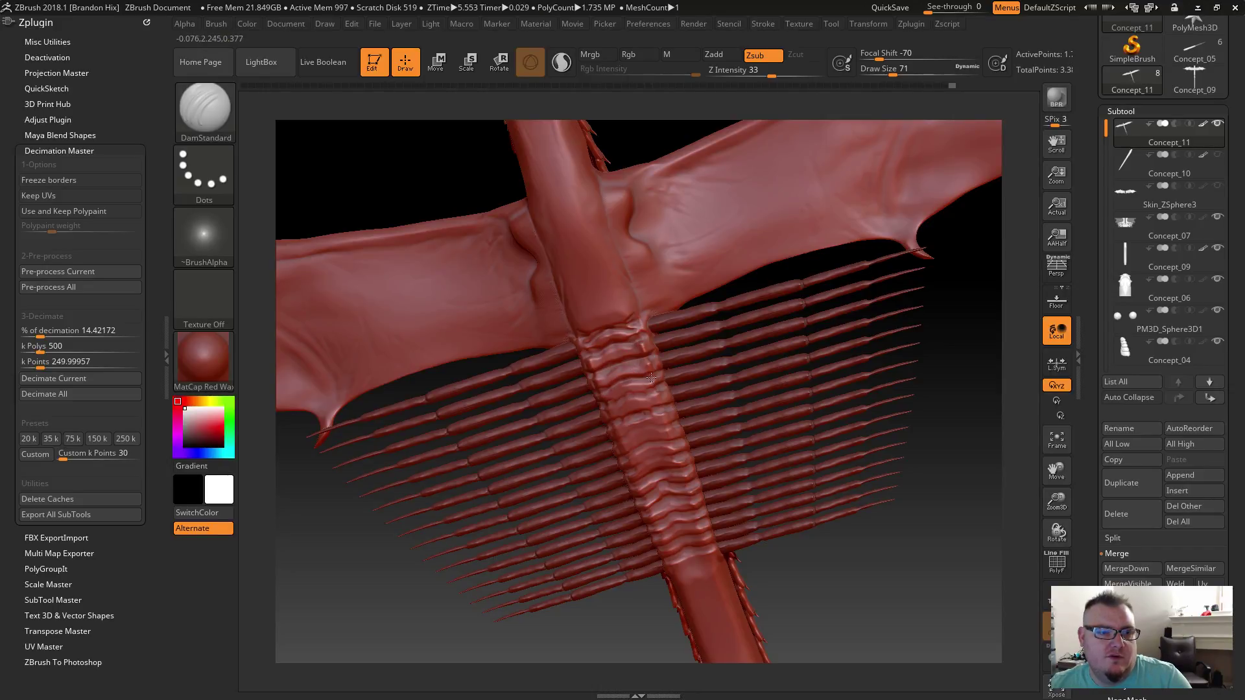
drag(639, 379, 659, 374)
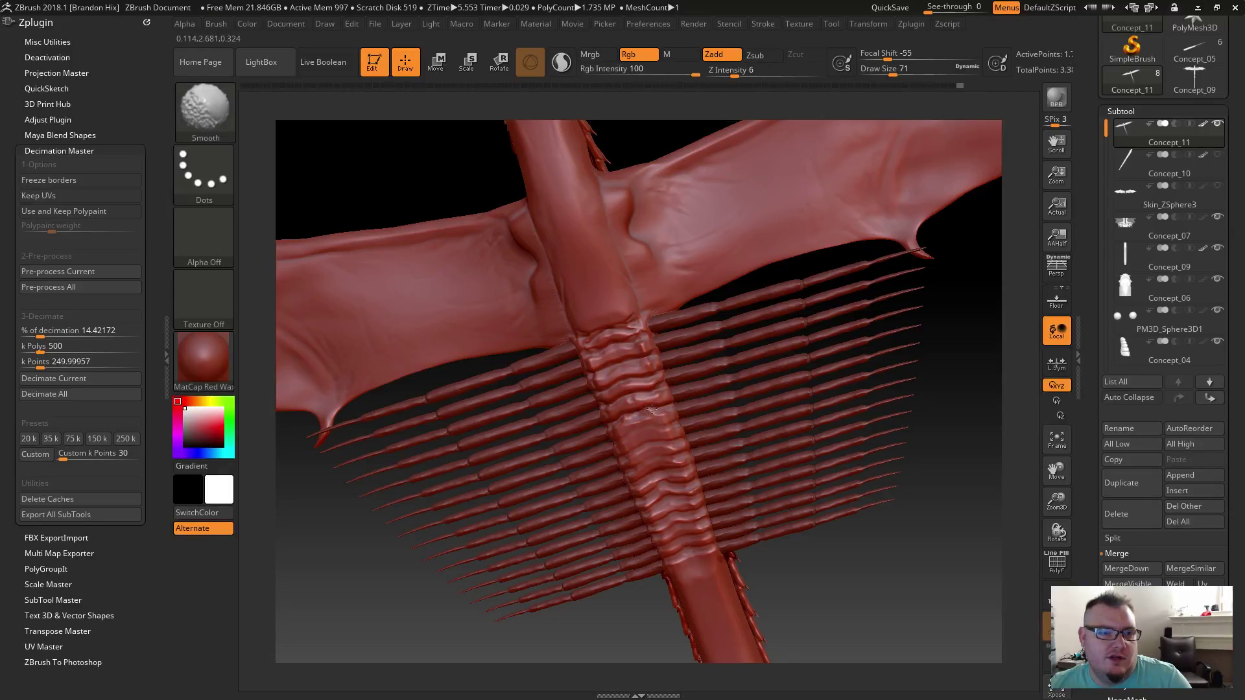
mouse_move(638, 408)
shift+mouse_down()
mouse_move(641, 395)
mouse_move(663, 426)
mouse_move(655, 461)
shift+mouse_up()
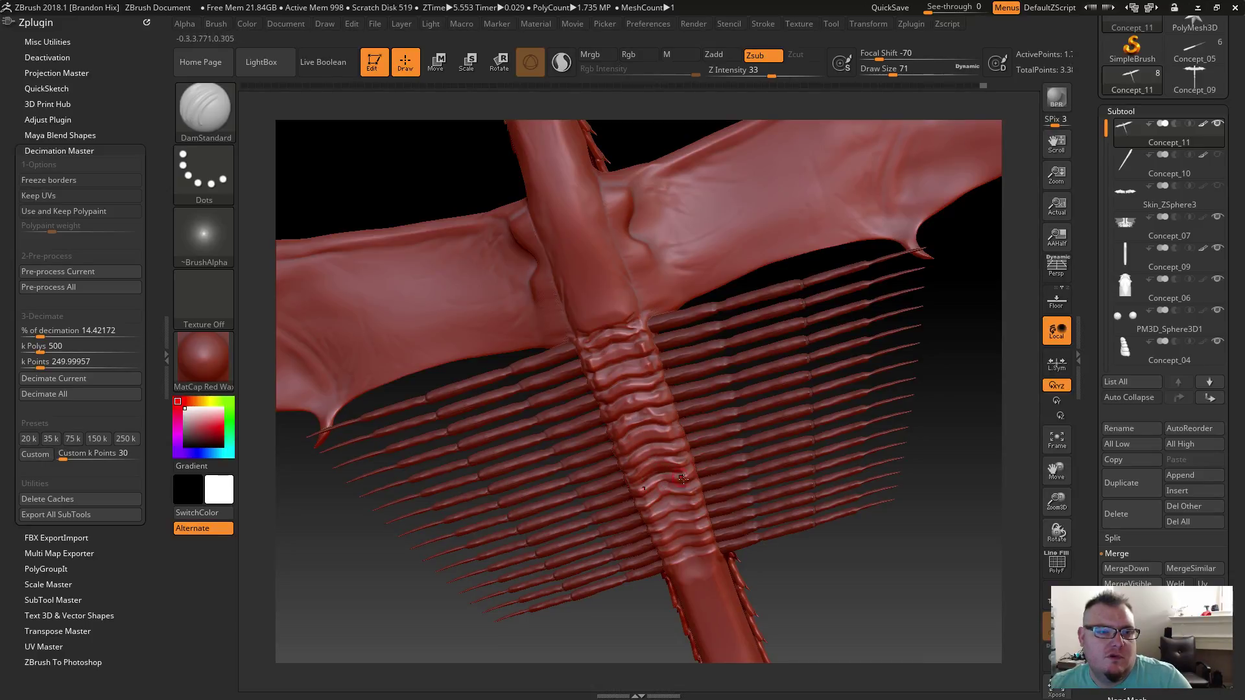
Step: Continue the DamStandard grooves back to the hindmost legs and smooth the belly's rear edge into the tail
drag(651, 492, 713, 476)
drag(671, 519, 714, 506)
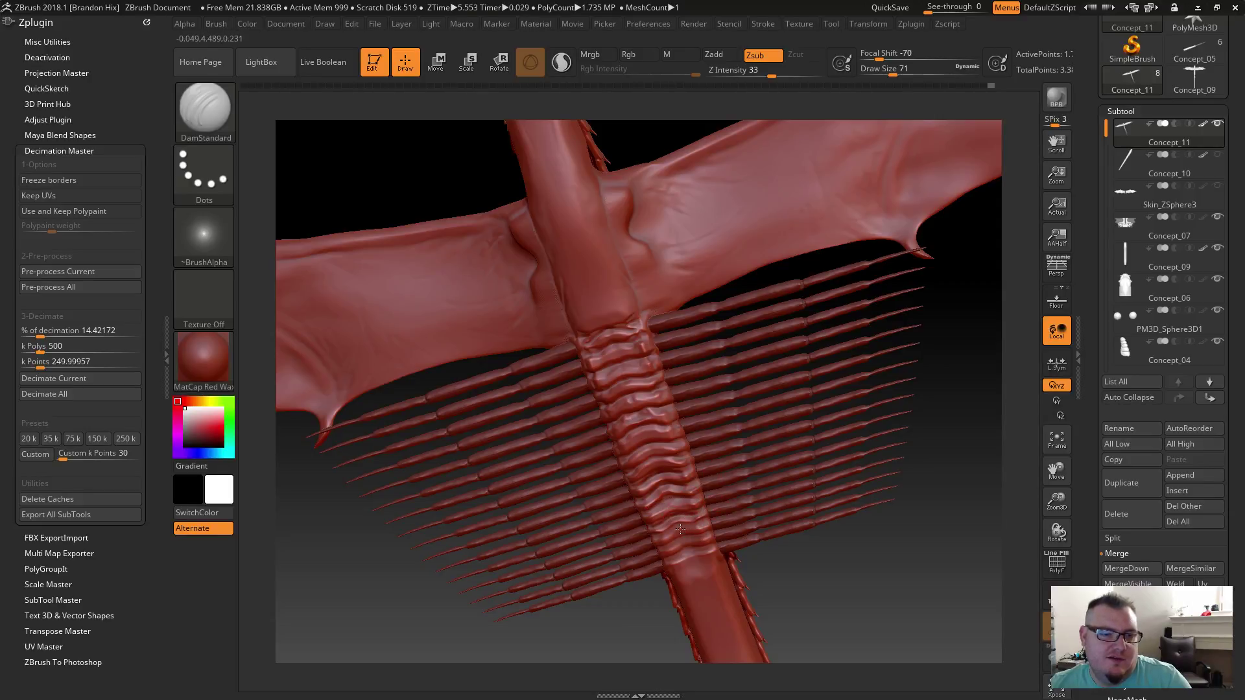
drag(671, 545, 692, 552)
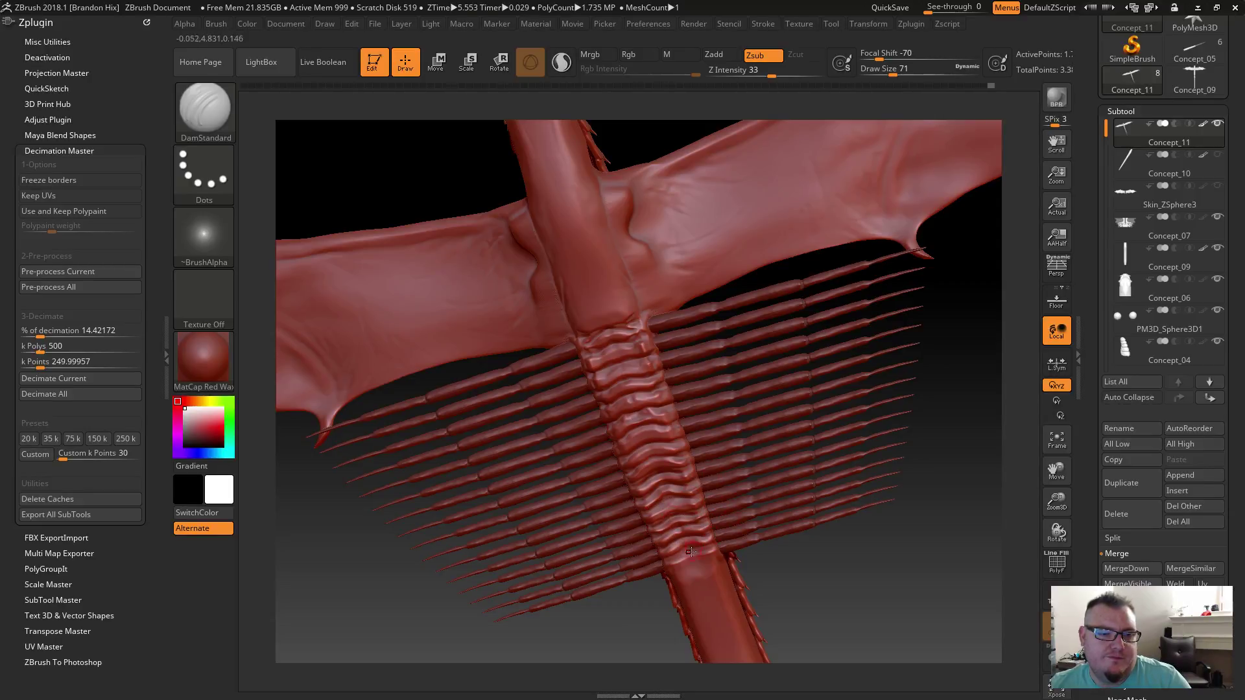
key(shift)
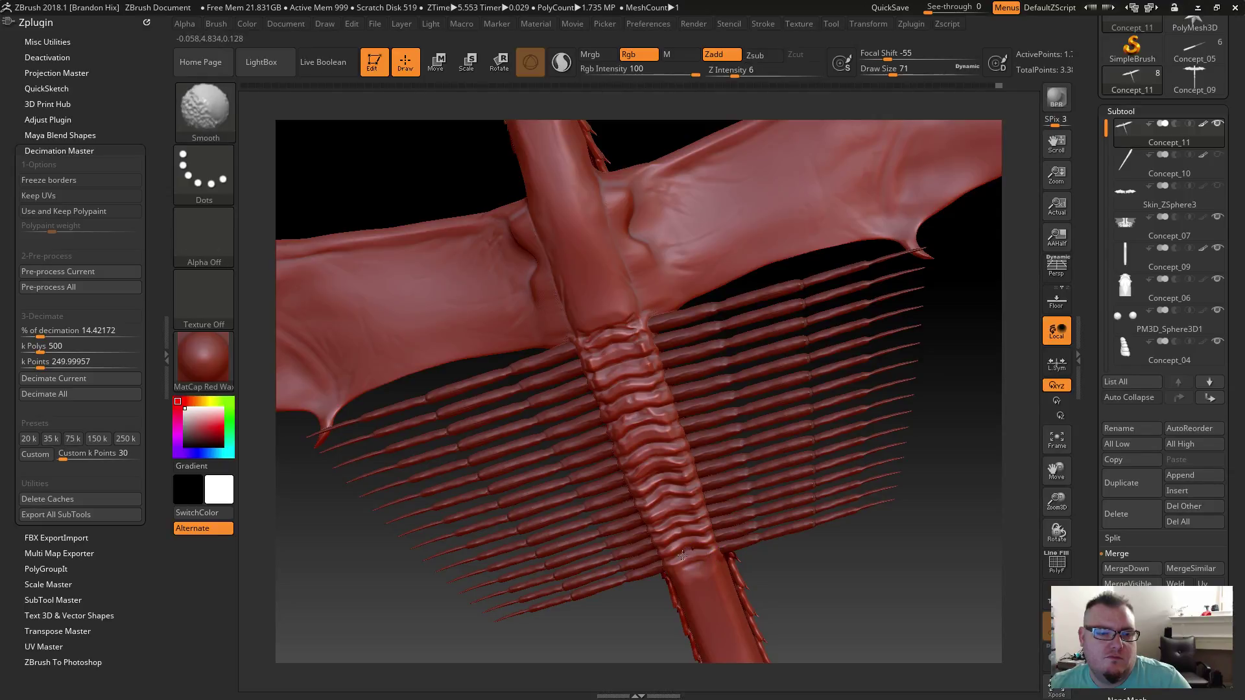
mouse_move(802, 558)
mouse_down()
mouse_move(803, 543)
mouse_move(706, 558)
mouse_up()
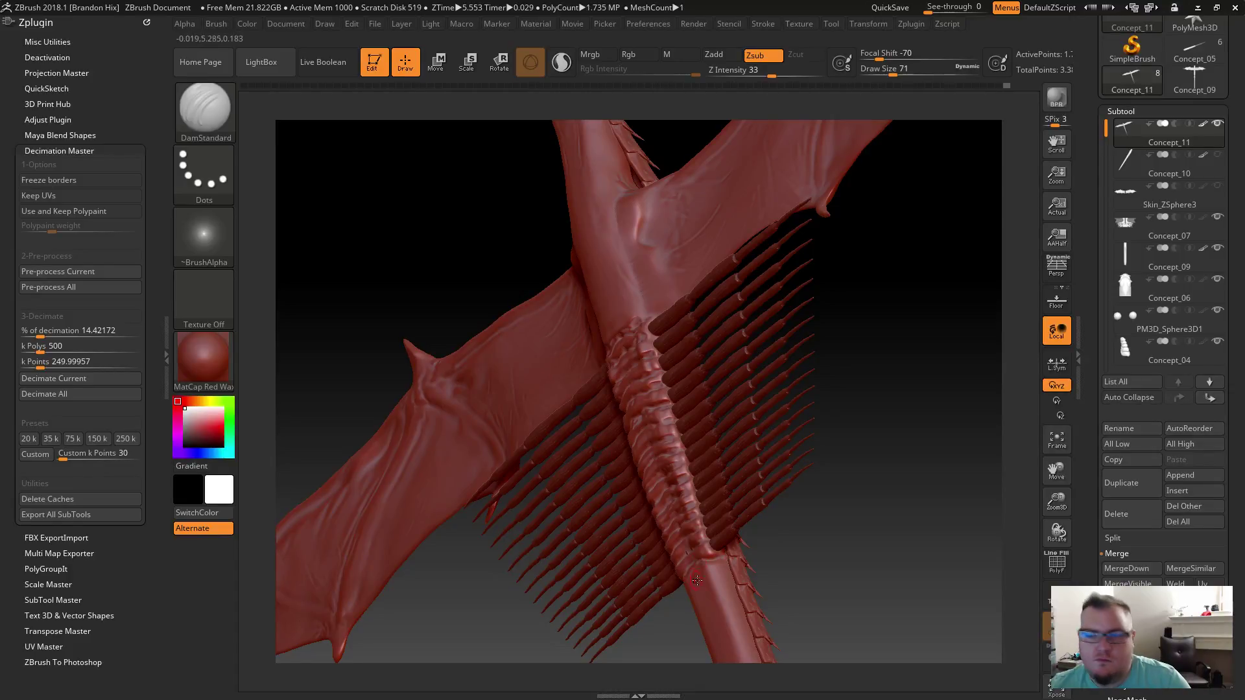
key(shift)
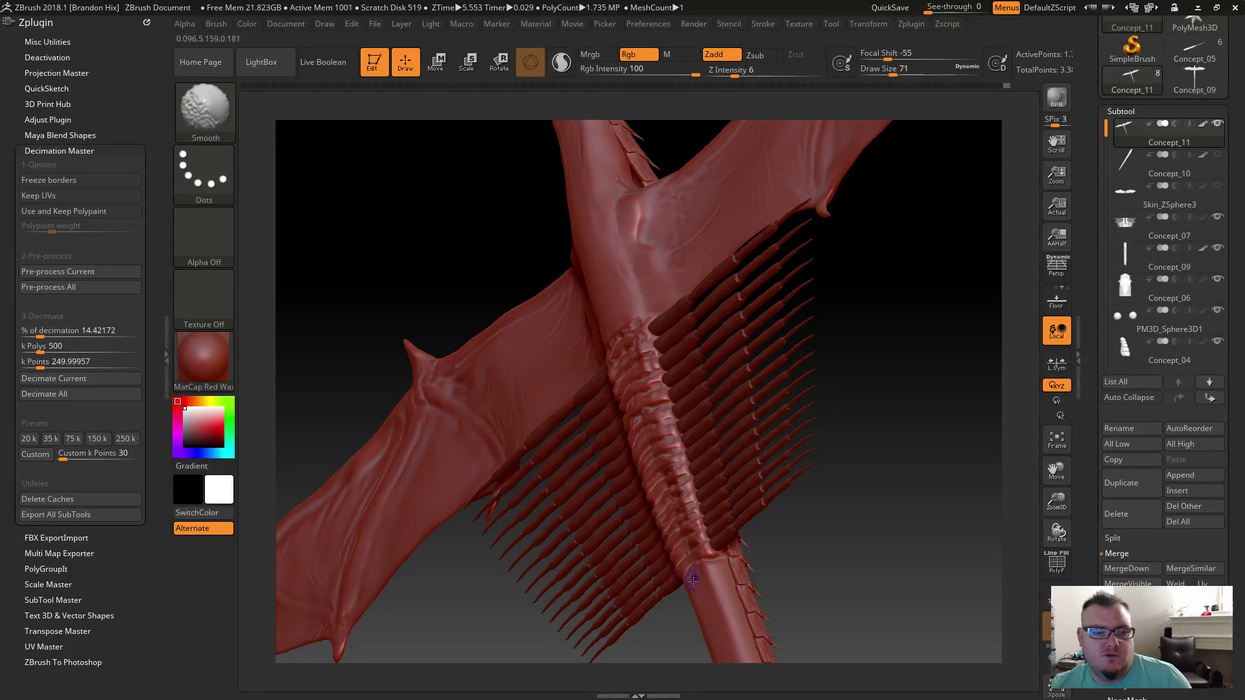
shift+drag(693, 580, 727, 555)
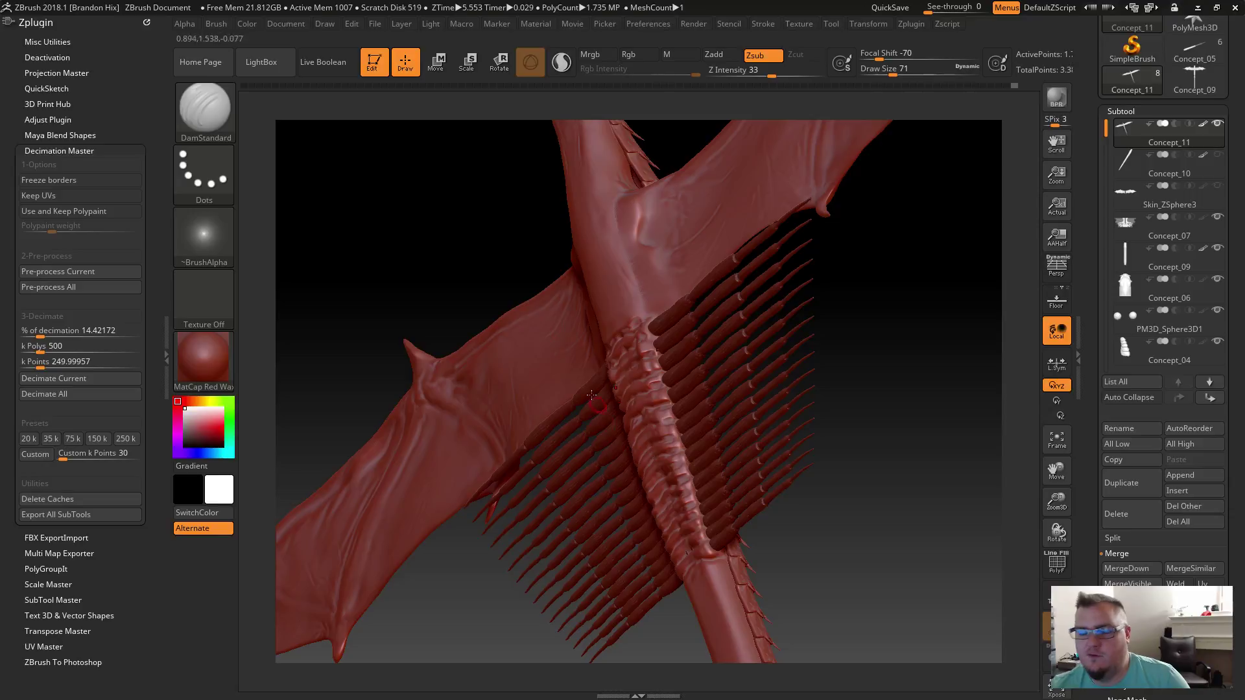
Step: Check the torso from above and below, and touch up the belly grooves near the hindmost legs
mouse_move(516, 231)
mouse_down()
mouse_move(459, 272)
mouse_move(496, 295)
mouse_up()
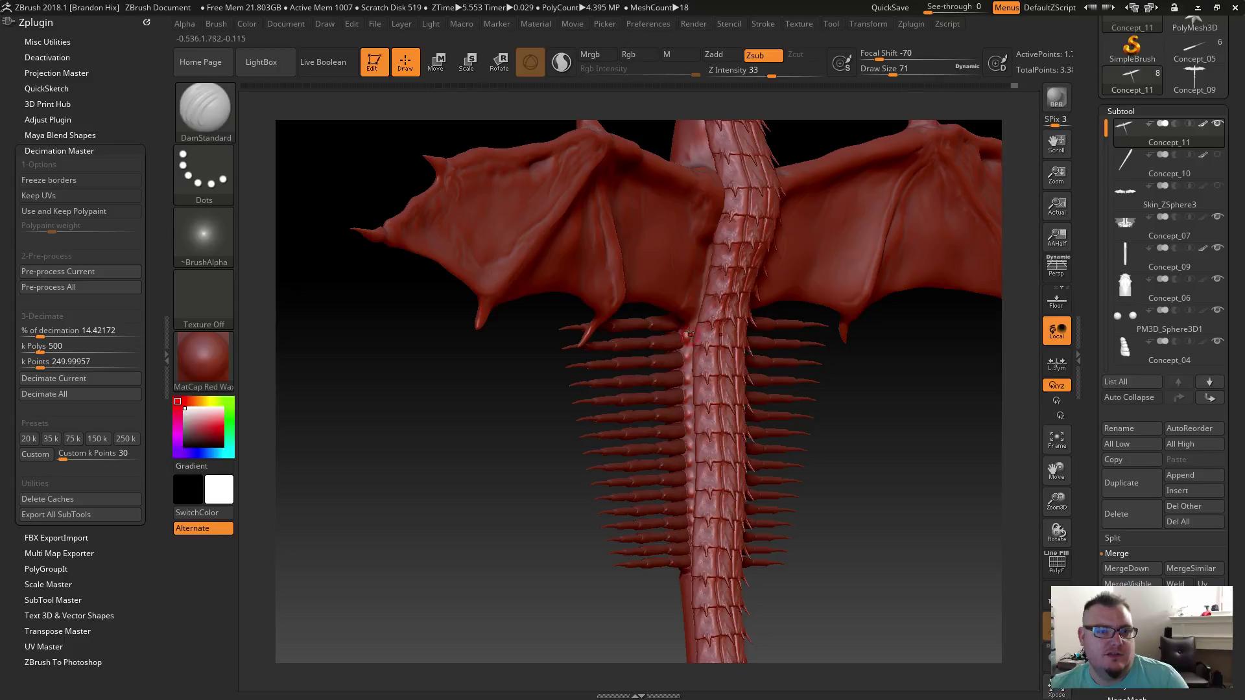
drag(483, 462, 684, 405)
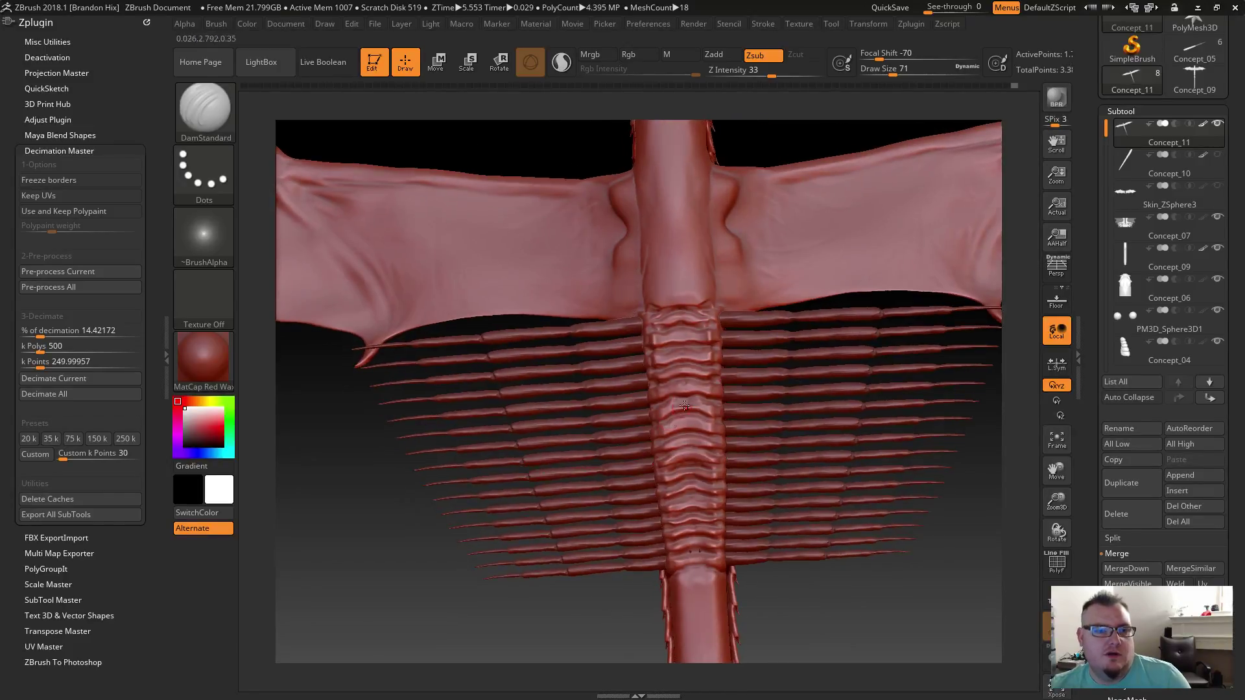
ctrl+click(694, 553)
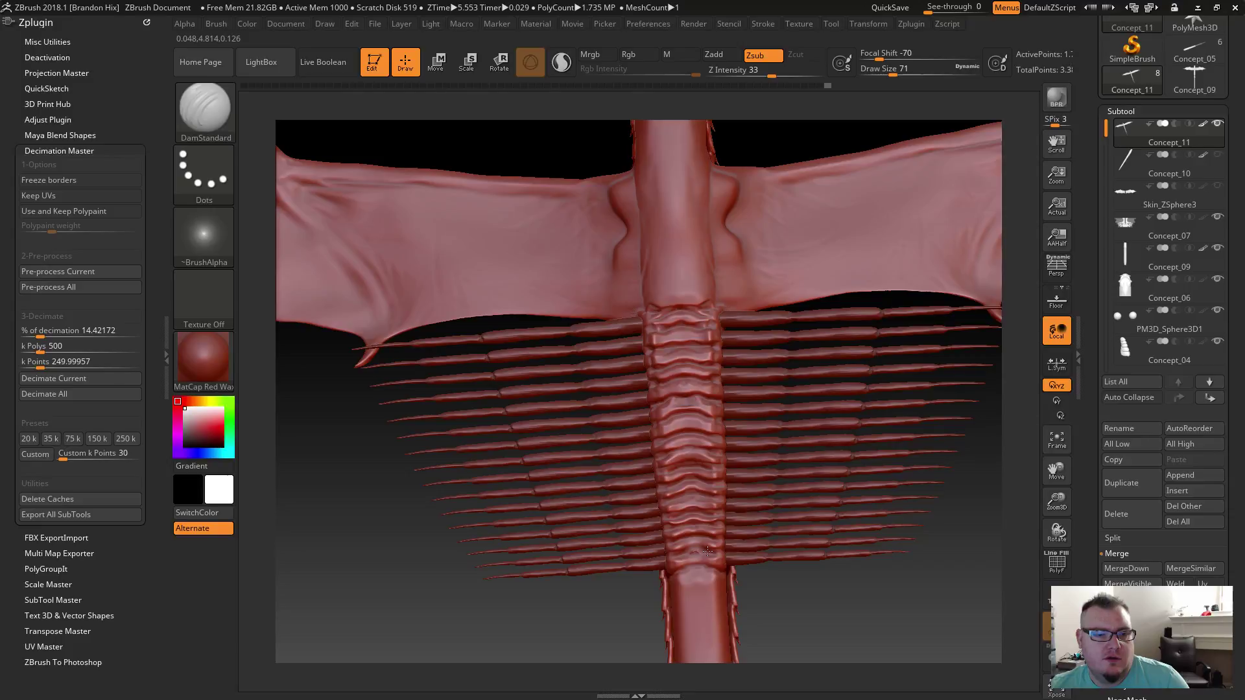
key(shift)
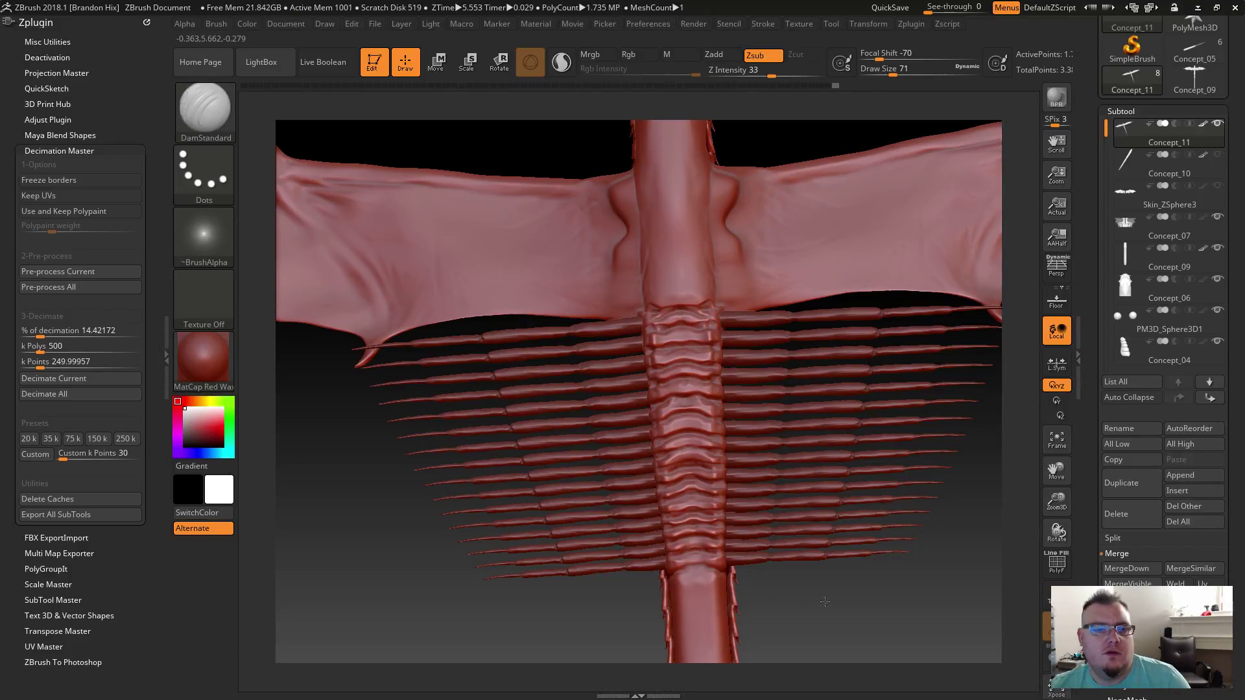
Step: Review the whole dragon from several angles below, and switch to the live chat window
key(f)
drag(771, 593, 651, 482)
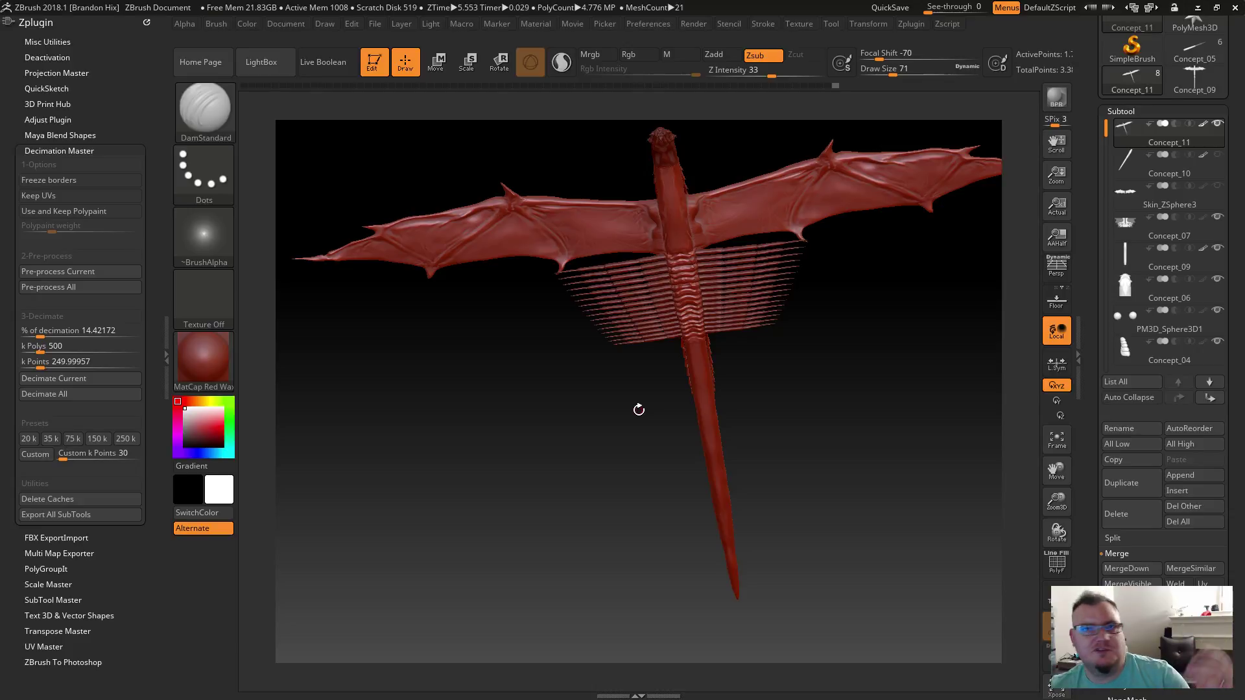
drag(762, 386, 773, 389)
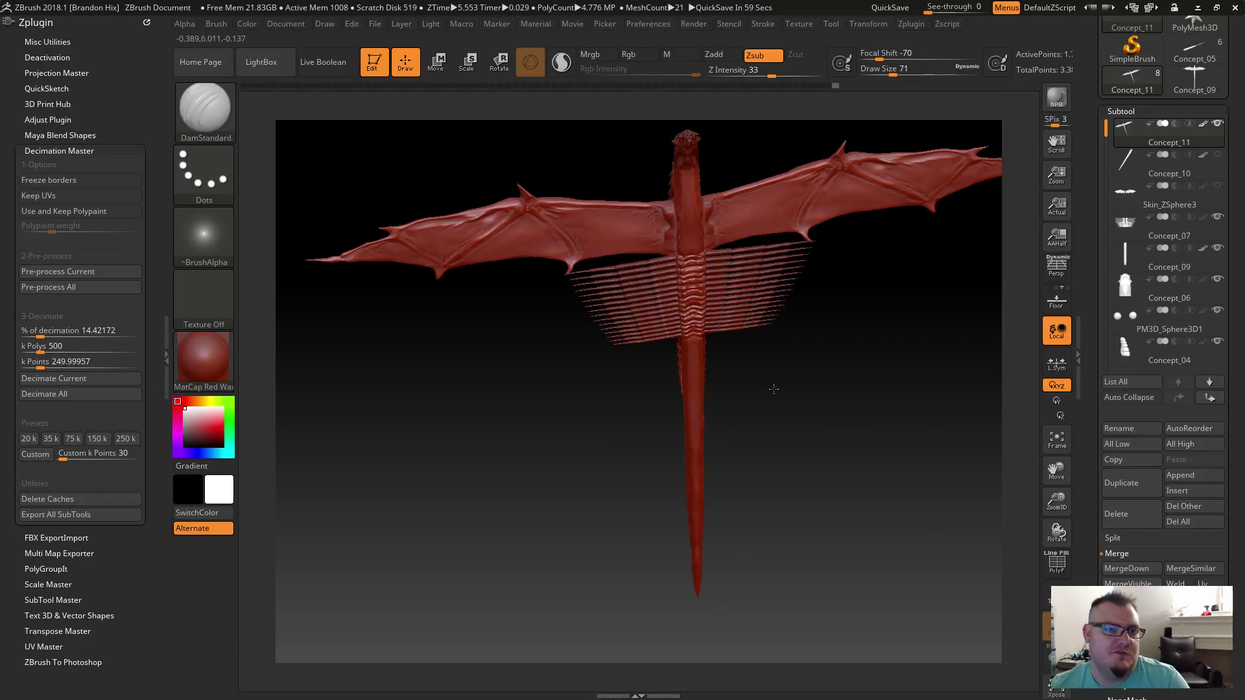
drag(641, 402, 703, 350)
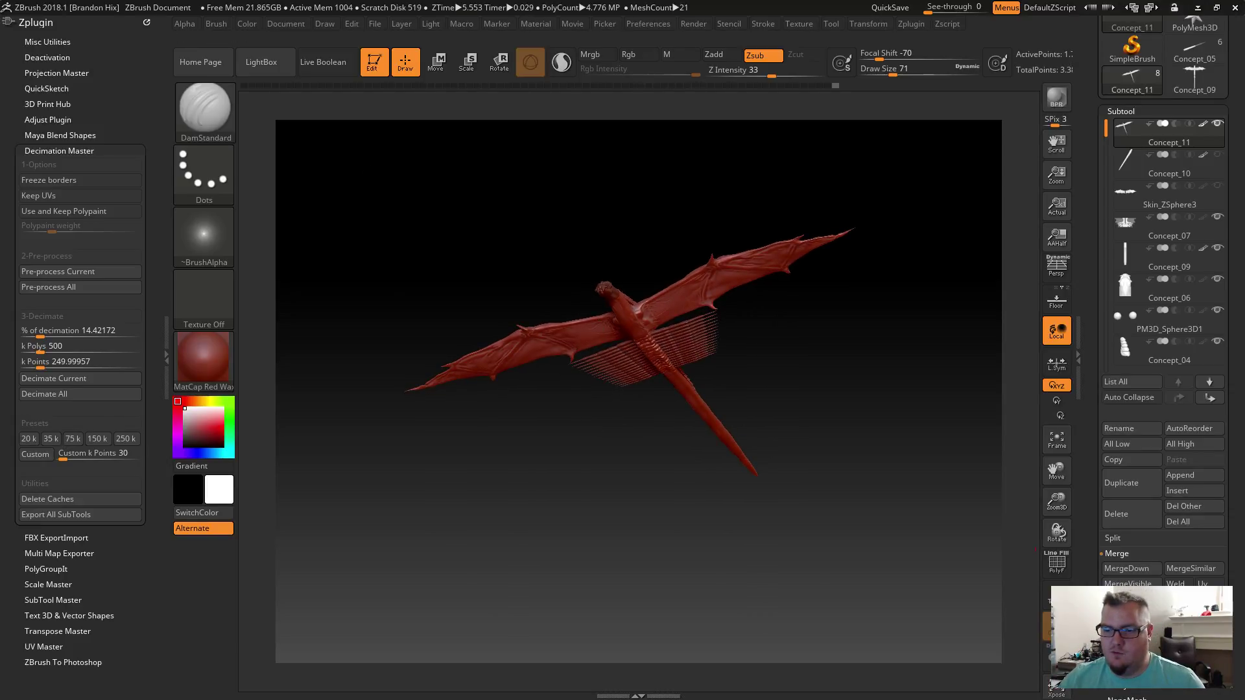
key(alt+Tab)
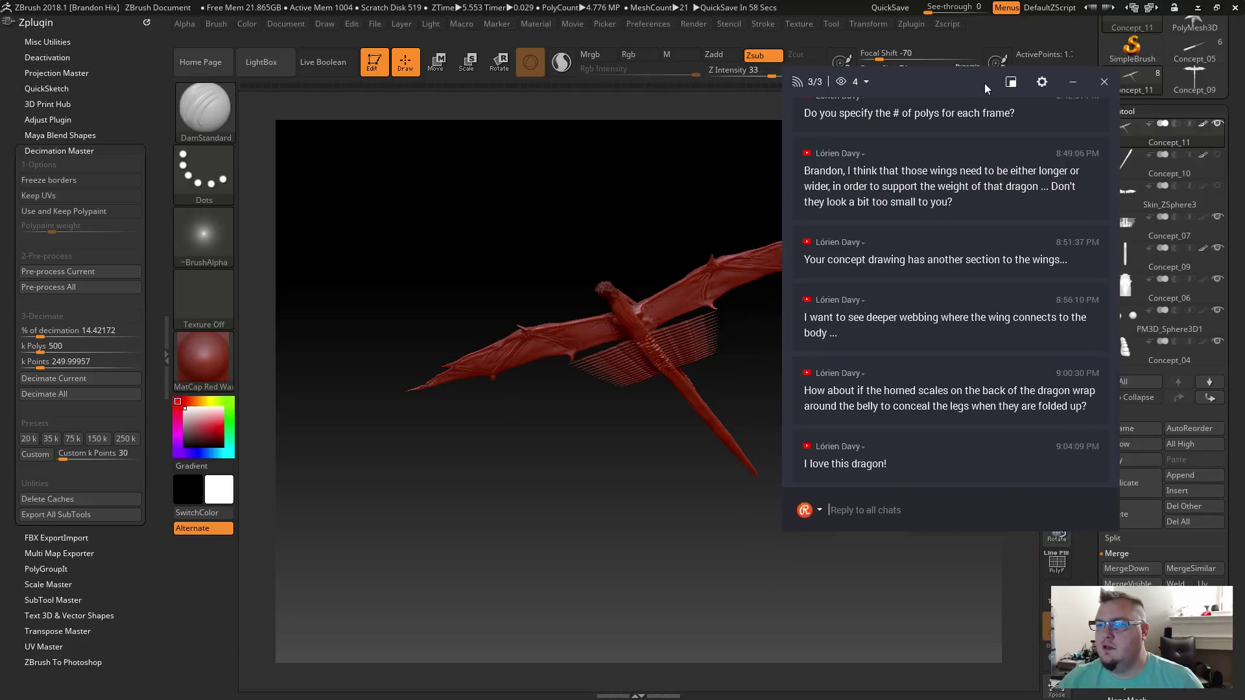